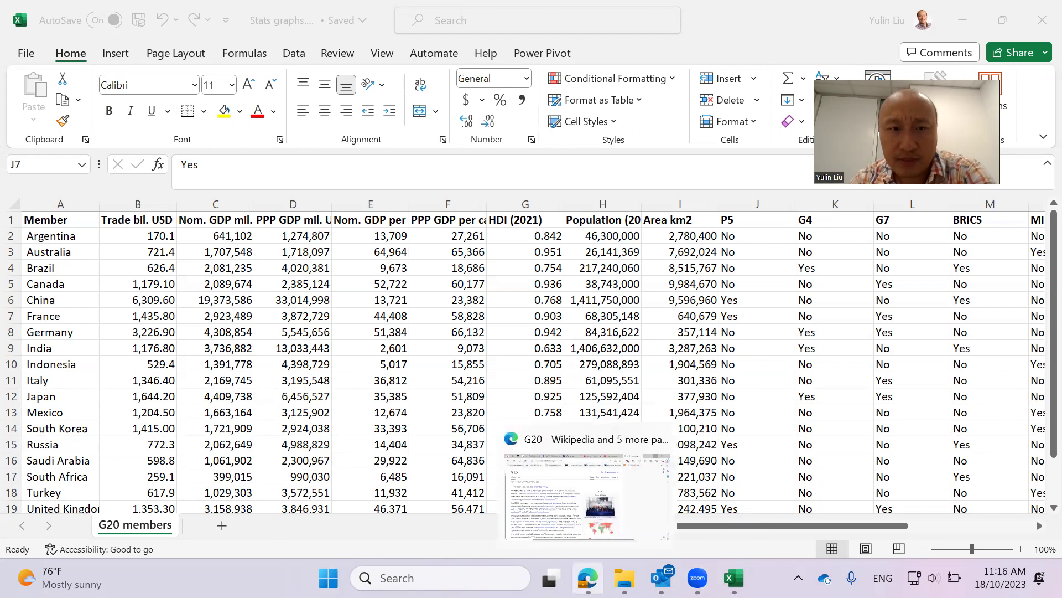
Switch to the G20 Wikipedia article in Edge and examine the Member country data table down to its last row
{"action": "left_click", "coordinate": [614, 495]}
{"action": "scroll", "coordinate": [296, 390], "scroll_direction": "up", "scroll_amount": 2}
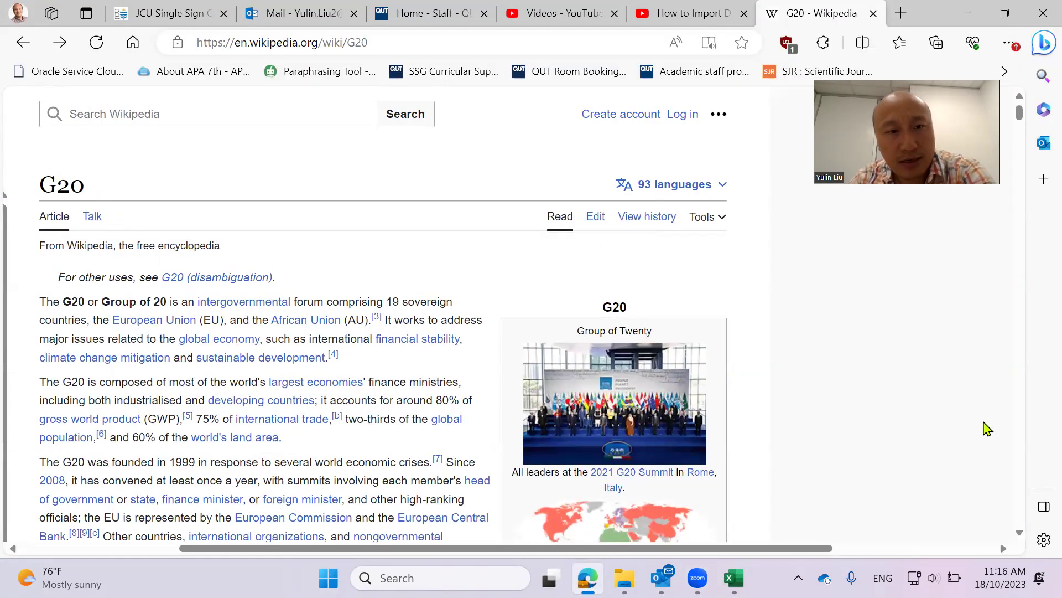
{"action": "scroll", "coordinate": [918, 407], "scroll_direction": "down", "scroll_amount": 2}
{"action": "scroll", "coordinate": [897, 410], "scroll_direction": "down", "scroll_amount": 10}
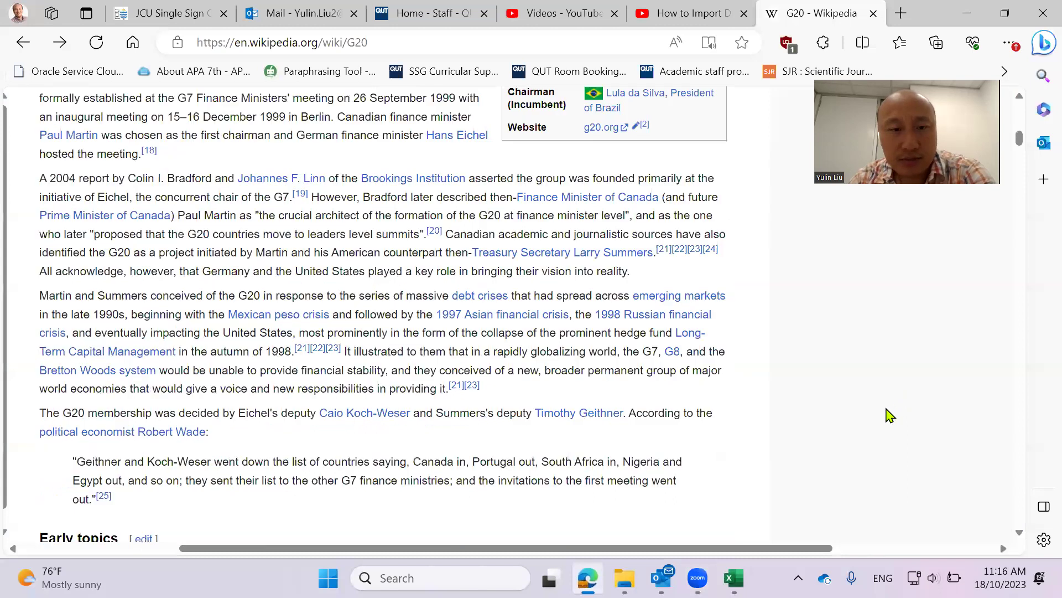
{"action": "scroll", "coordinate": [886, 421], "scroll_direction": "down", "scroll_amount": 5}
{"action": "scroll", "coordinate": [883, 424], "scroll_direction": "down", "scroll_amount": 10}
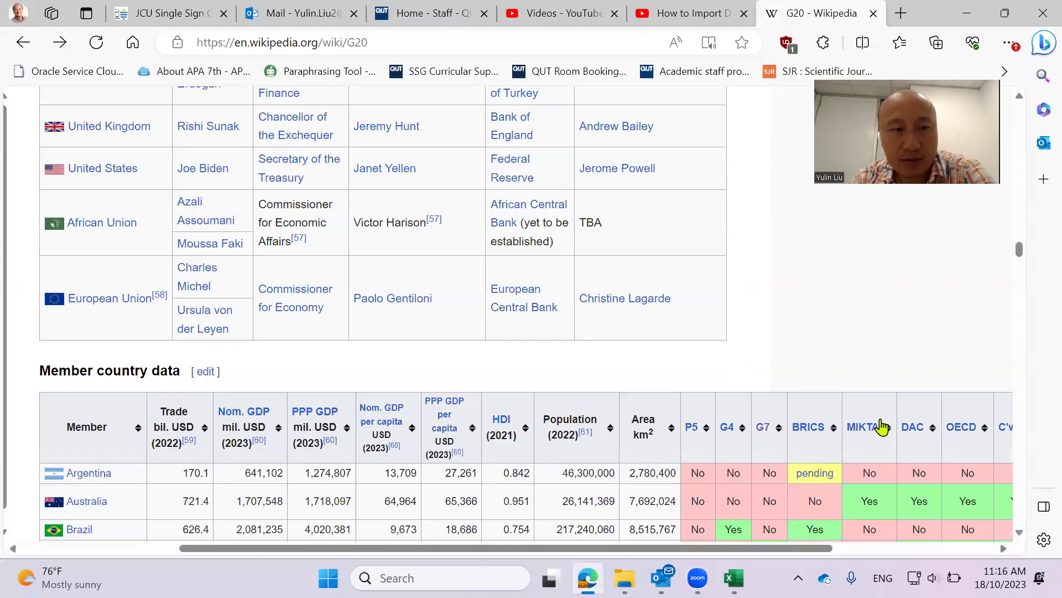
{"action": "scroll", "coordinate": [868, 443], "scroll_direction": "down", "scroll_amount": 2}
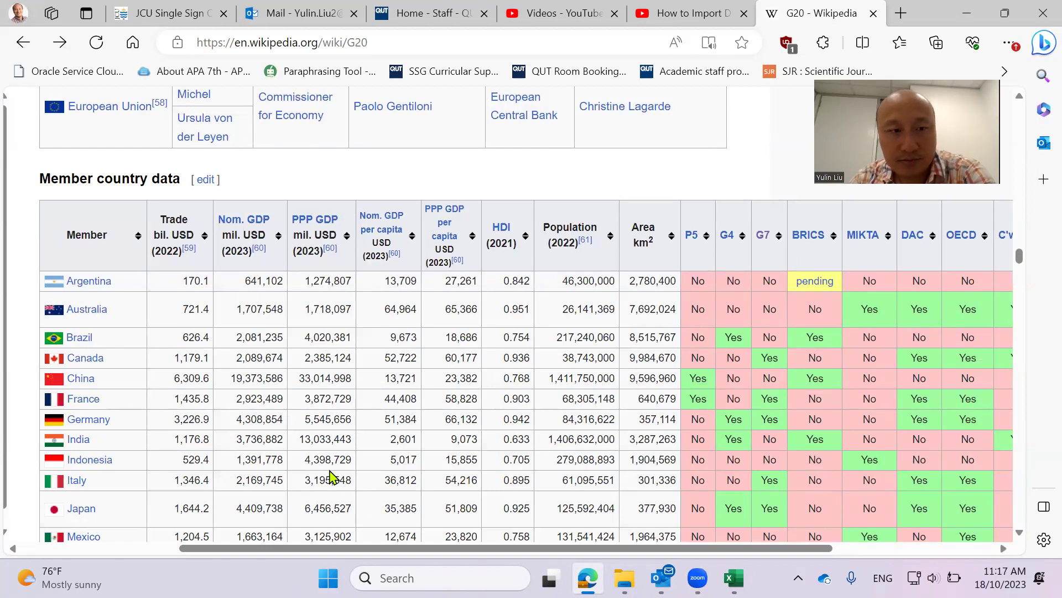
{"action": "scroll", "coordinate": [326, 442], "scroll_direction": "down", "scroll_amount": 7}
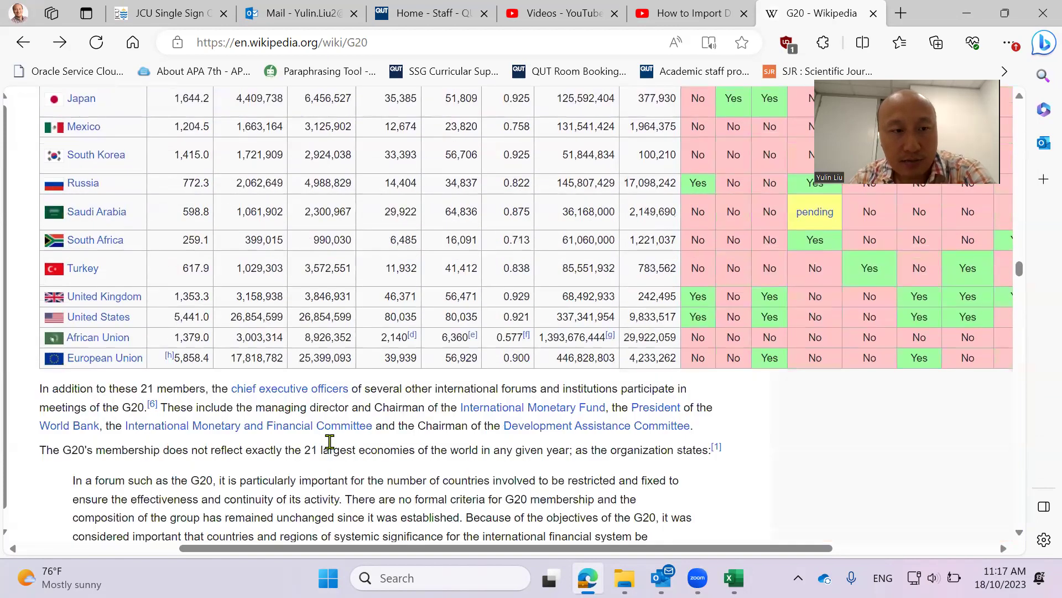
{"action": "scroll", "coordinate": [332, 440], "scroll_direction": "up", "scroll_amount": 7}
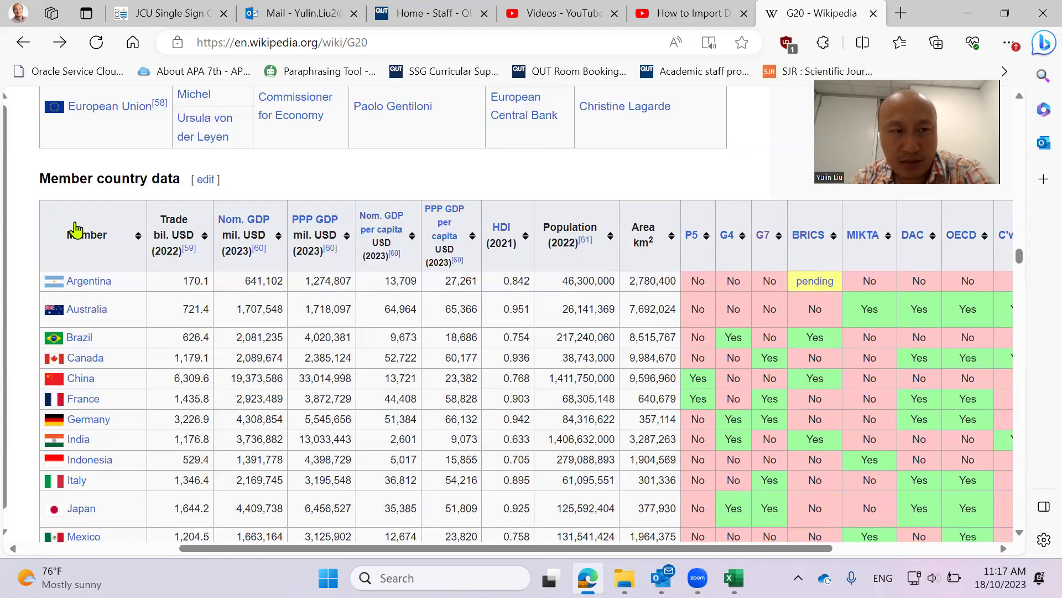
Highlight the Member country data table from its header row through the Japan row
{"action": "left_click_drag", "start_coordinate": [471, 508], "coordinate": [279, 239]}
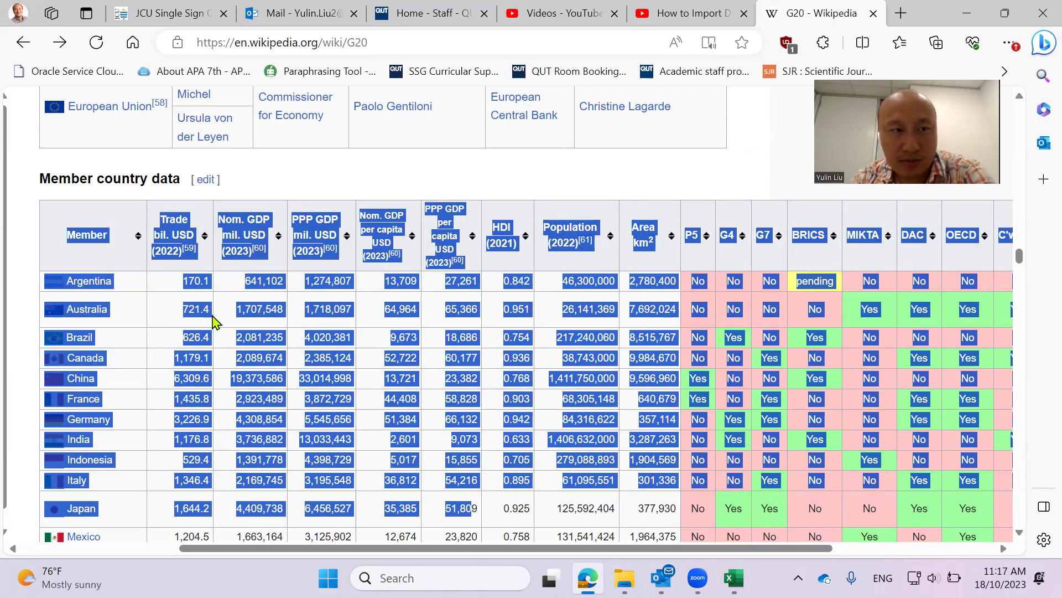
{"action": "scroll", "coordinate": [647, 432], "scroll_direction": "down", "scroll_amount": 3}
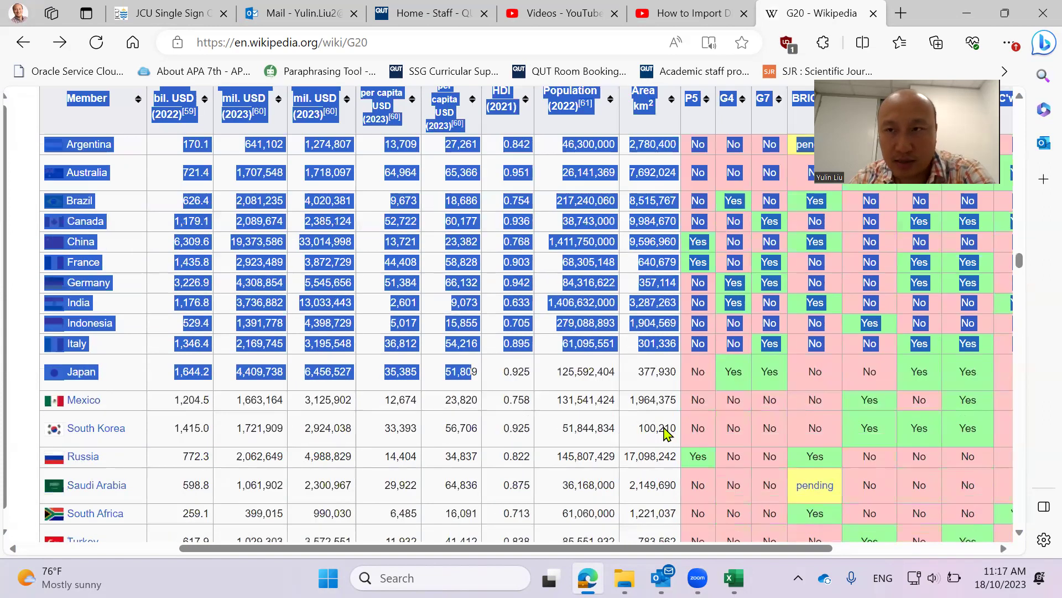
{"action": "scroll", "coordinate": [847, 221], "scroll_direction": "up", "scroll_amount": 3}
Switch back to Excel and examine the G20 members sheet's country rows against the Wikipedia table
{"action": "key", "text": "alt+Tab"}
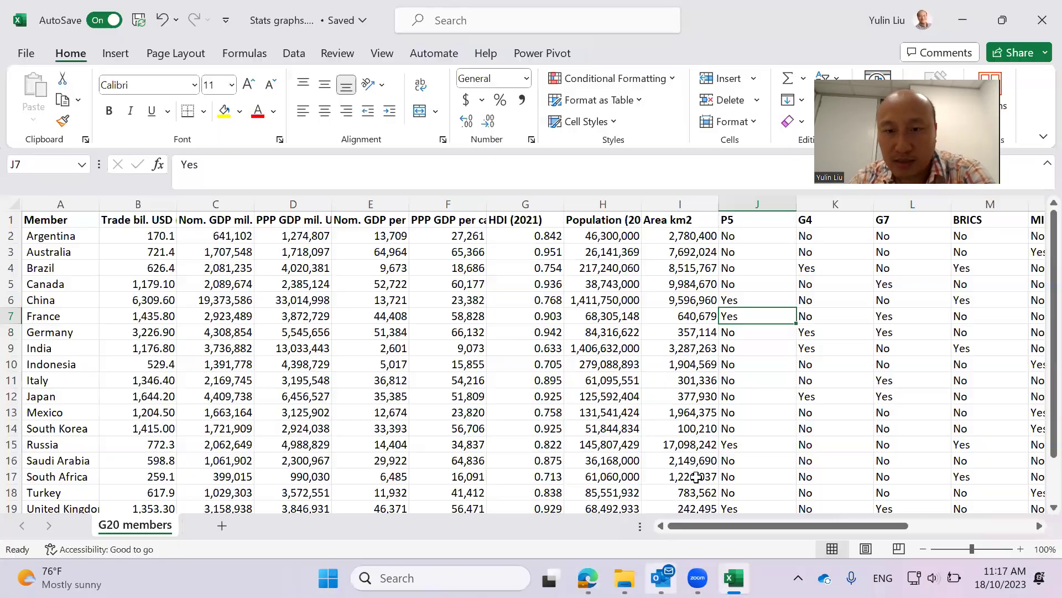
{"action": "scroll", "coordinate": [257, 363], "scroll_direction": "down", "scroll_amount": 3}
{"action": "scroll", "coordinate": [273, 382], "scroll_direction": "up", "scroll_amount": 3}
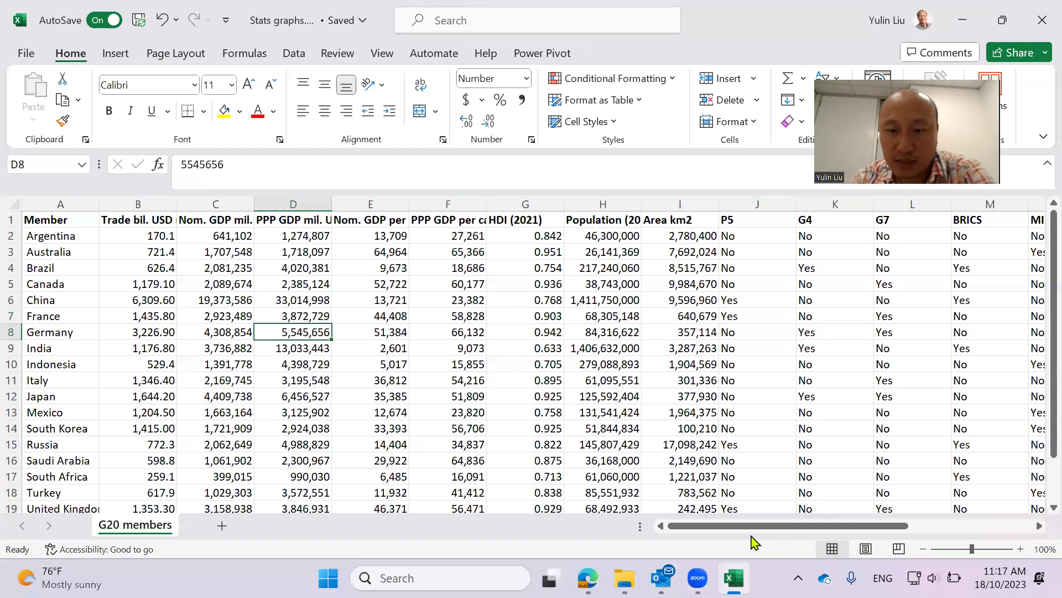
{"action": "left_click_drag", "start_coordinate": [753, 527], "coordinate": [812, 528]}
{"action": "scroll", "coordinate": [188, 288], "scroll_direction": "left", "scroll_amount": 1}
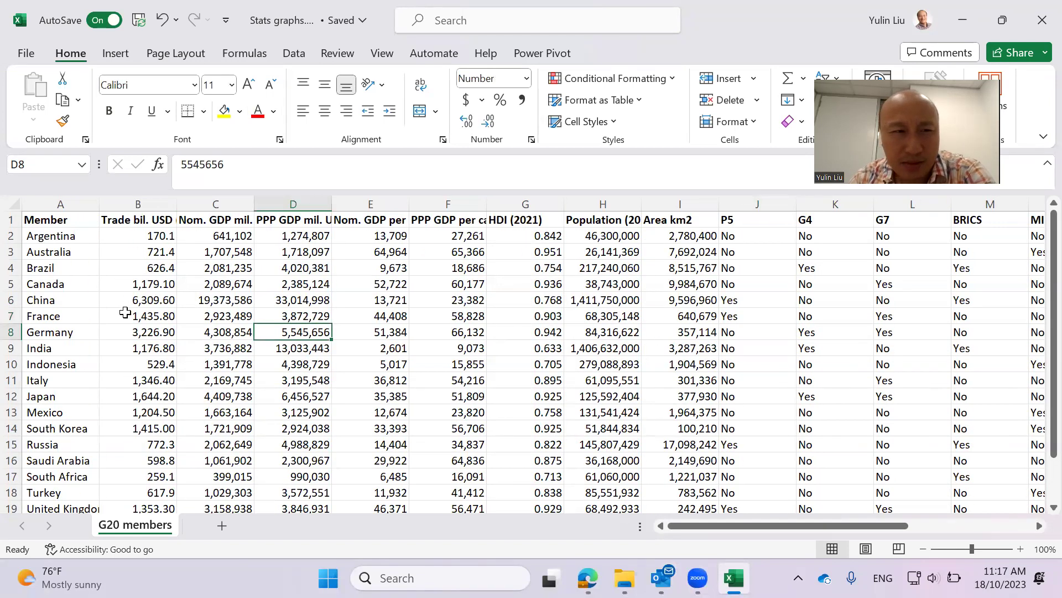
{"action": "scroll", "coordinate": [145, 340], "scroll_direction": "down", "scroll_amount": 3}
{"action": "scroll", "coordinate": [160, 324], "scroll_direction": "up", "scroll_amount": 3}
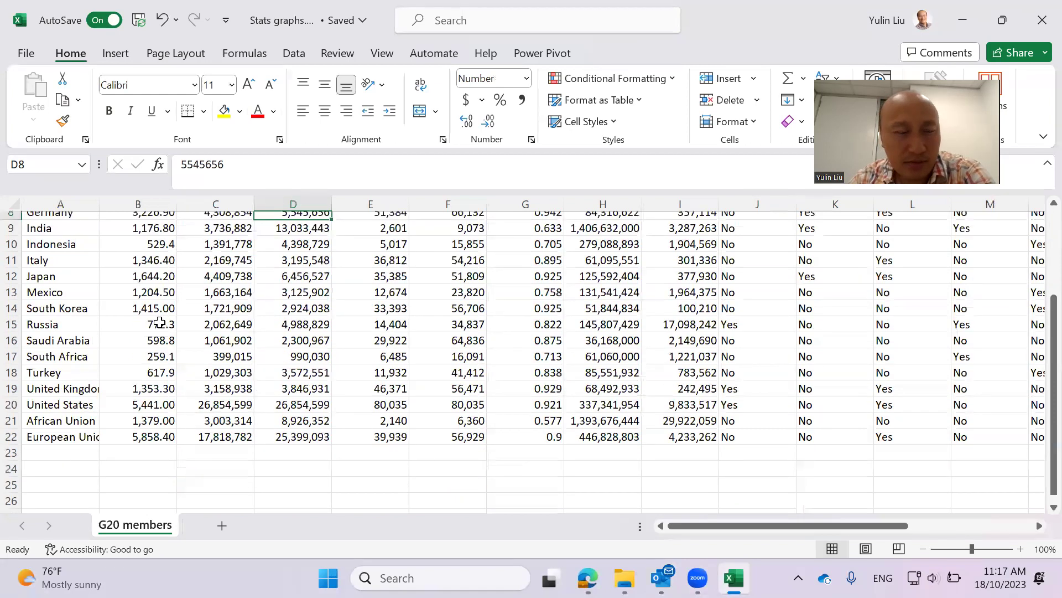
{"action": "scroll", "coordinate": [221, 330], "scroll_direction": "down", "scroll_amount": 1}
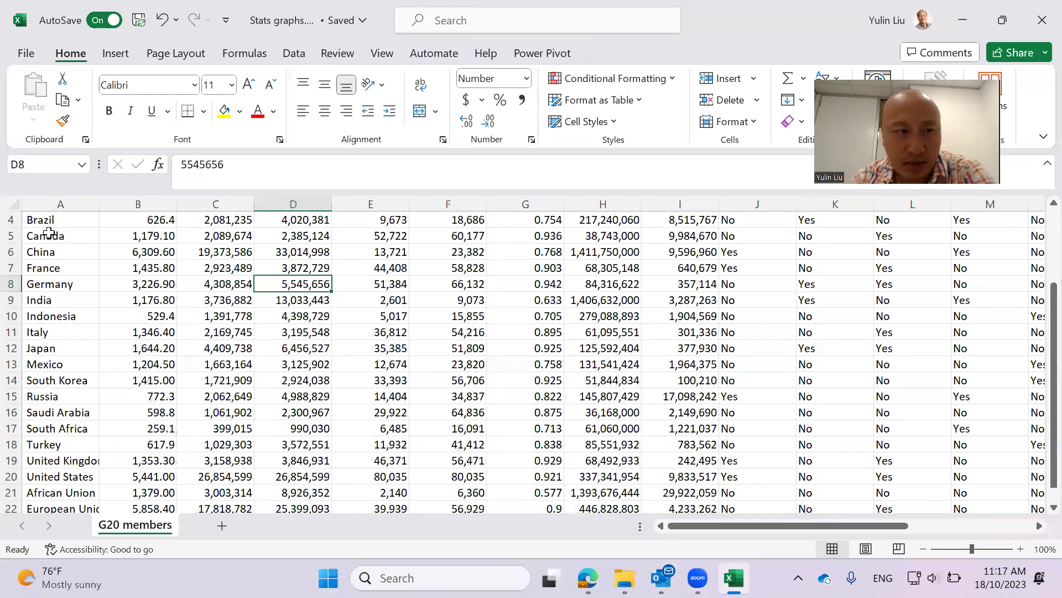
{"action": "scroll", "coordinate": [51, 235], "scroll_direction": "up", "scroll_amount": 1}
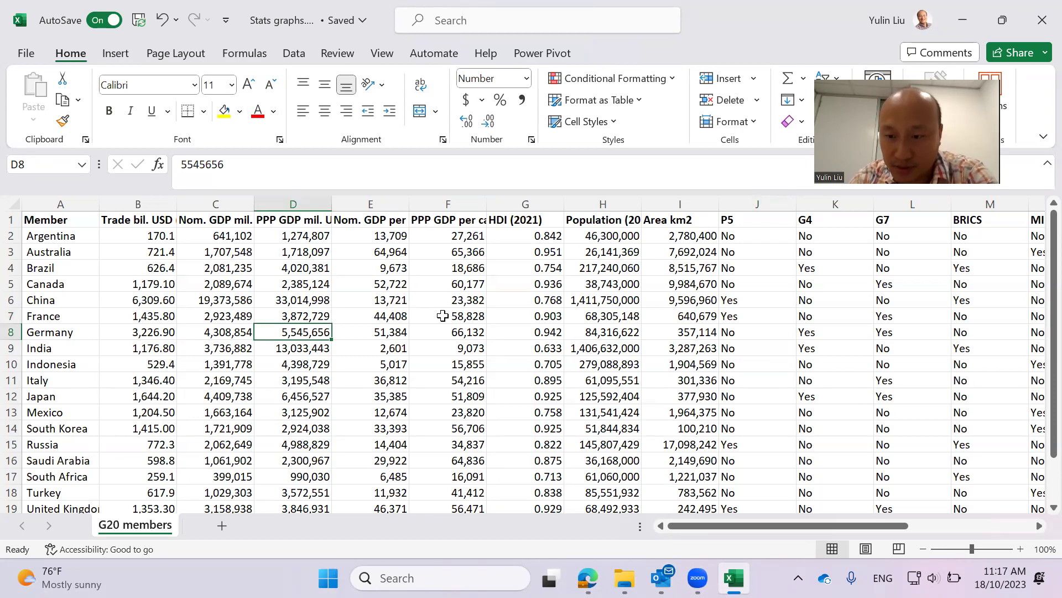
{"action": "scroll", "coordinate": [391, 357], "scroll_direction": "down", "scroll_amount": 2}
{"action": "scroll", "coordinate": [391, 357], "scroll_direction": "up", "scroll_amount": 2}
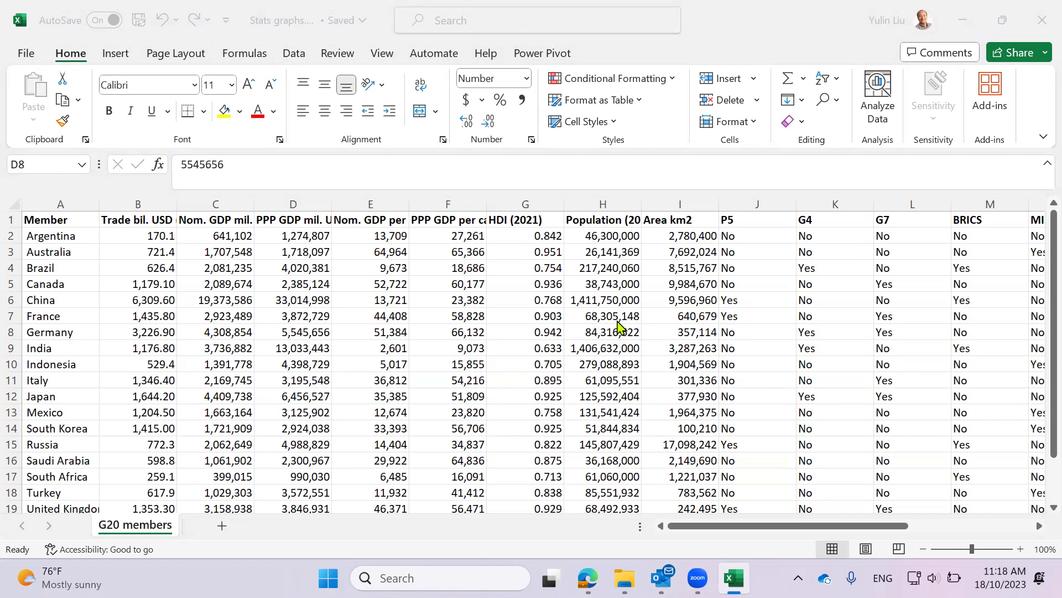
Examine the G20 members sheet from the first to the last member row and across its group membership columns
{"action": "scroll", "coordinate": [161, 339], "scroll_direction": "down", "scroll_amount": 5}
{"action": "scroll", "coordinate": [166, 388], "scroll_direction": "up", "scroll_amount": 3}
{"action": "scroll", "coordinate": [168, 421], "scroll_direction": "up", "scroll_amount": 2}
{"action": "scroll", "coordinate": [150, 437], "scroll_direction": "down", "scroll_amount": 3}
{"action": "scroll", "coordinate": [145, 433], "scroll_direction": "up", "scroll_amount": 1}
{"action": "scroll", "coordinate": [147, 435], "scroll_direction": "up", "scroll_amount": 2}
{"action": "left_click_drag", "start_coordinate": [807, 527], "coordinate": [1038, 495]}
{"action": "scroll", "coordinate": [1040, 498], "scroll_direction": "down", "scroll_amount": 4}
{"action": "scroll", "coordinate": [1039, 470], "scroll_direction": "up", "scroll_amount": 3}
{"action": "scroll", "coordinate": [1038, 315], "scroll_direction": "up", "scroll_amount": 1}
Widen column T so that the full IMF economy classification header fits
{"action": "left_click", "coordinate": [1039, 527]}
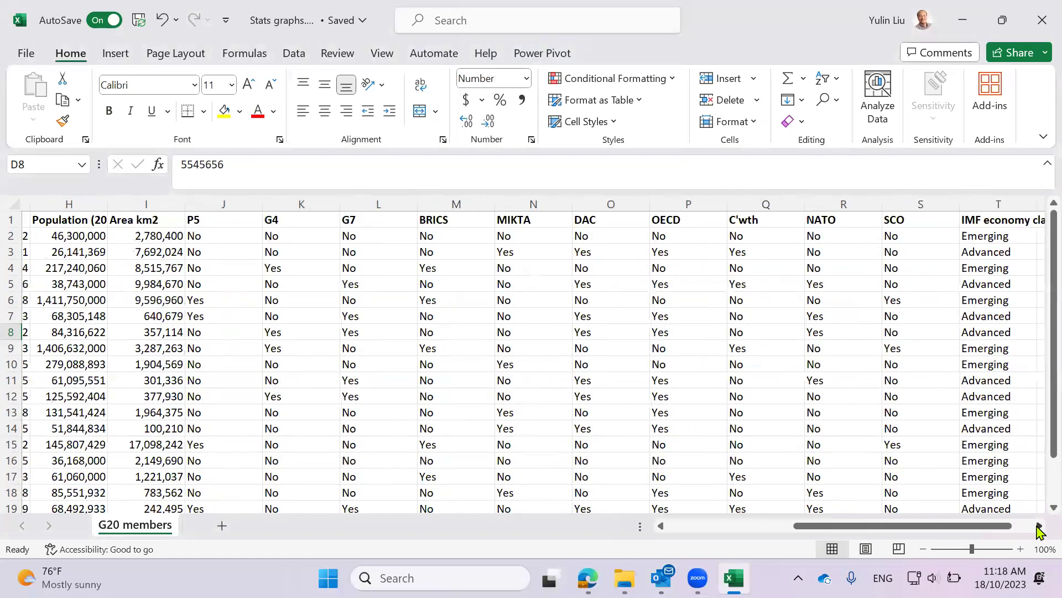
{"action": "scroll", "coordinate": [813, 237], "scroll_direction": "right", "scroll_amount": 3}
{"action": "left_click_drag", "start_coordinate": [801, 205], "coordinate": [929, 215]}
{"action": "left_click", "coordinate": [766, 220]}
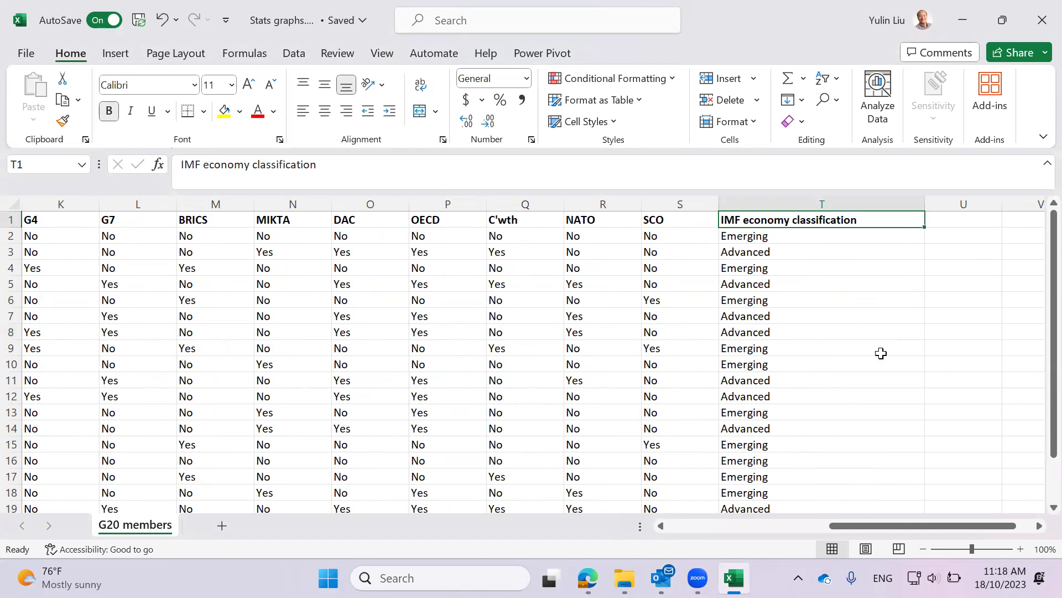
Examine the Emerging and Advanced entries in the IMF economy classification column for all members
{"action": "scroll", "coordinate": [878, 393], "scroll_direction": "down", "scroll_amount": 3}
{"action": "scroll", "coordinate": [871, 401], "scroll_direction": "up", "scroll_amount": 3}
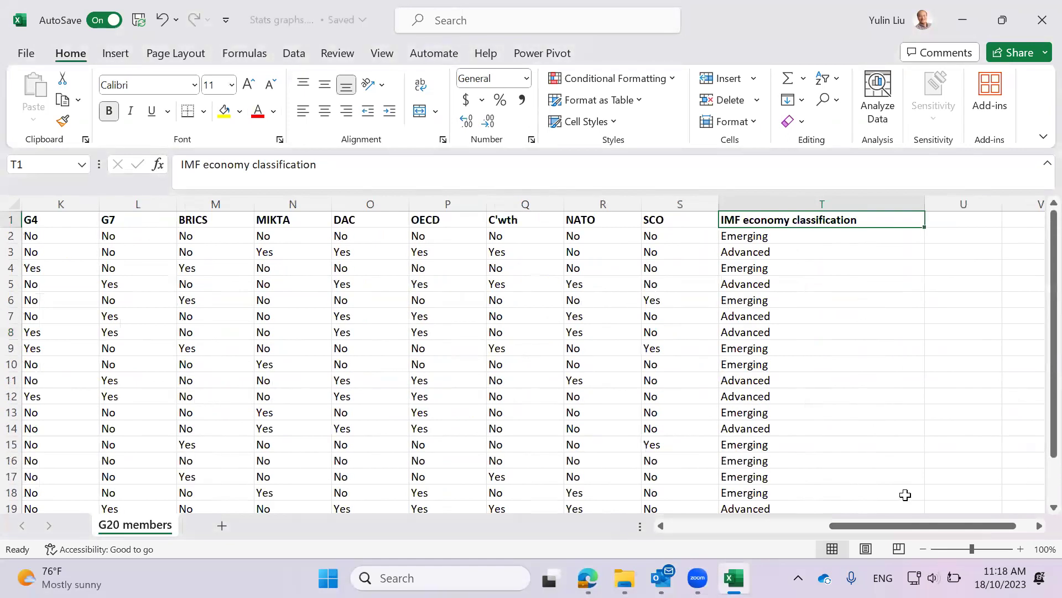
{"action": "scroll", "coordinate": [864, 428], "scroll_direction": "down", "scroll_amount": 1}
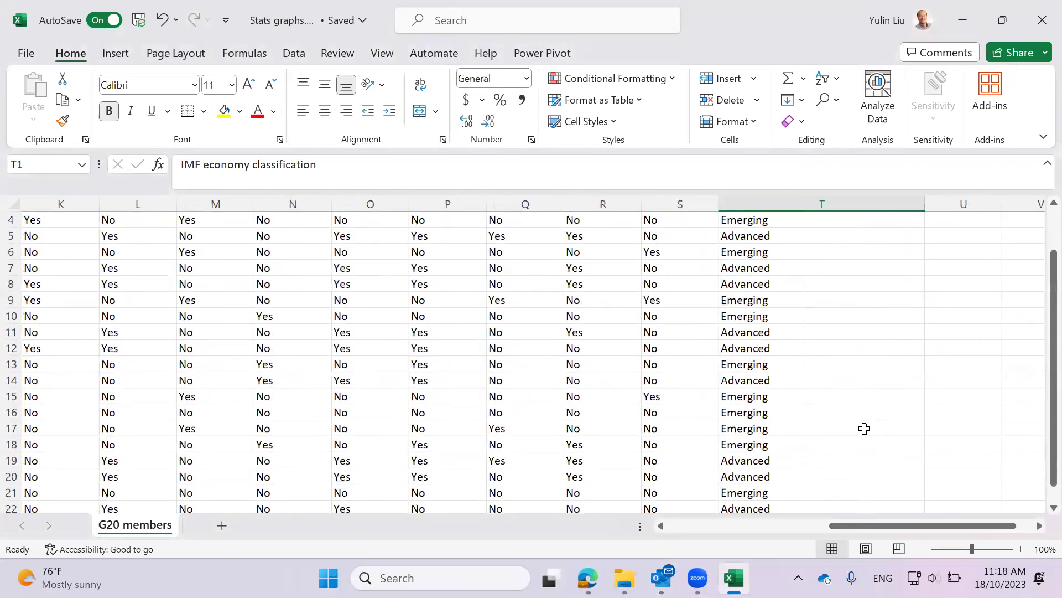
{"action": "scroll", "coordinate": [864, 428], "scroll_direction": "up", "scroll_amount": 1}
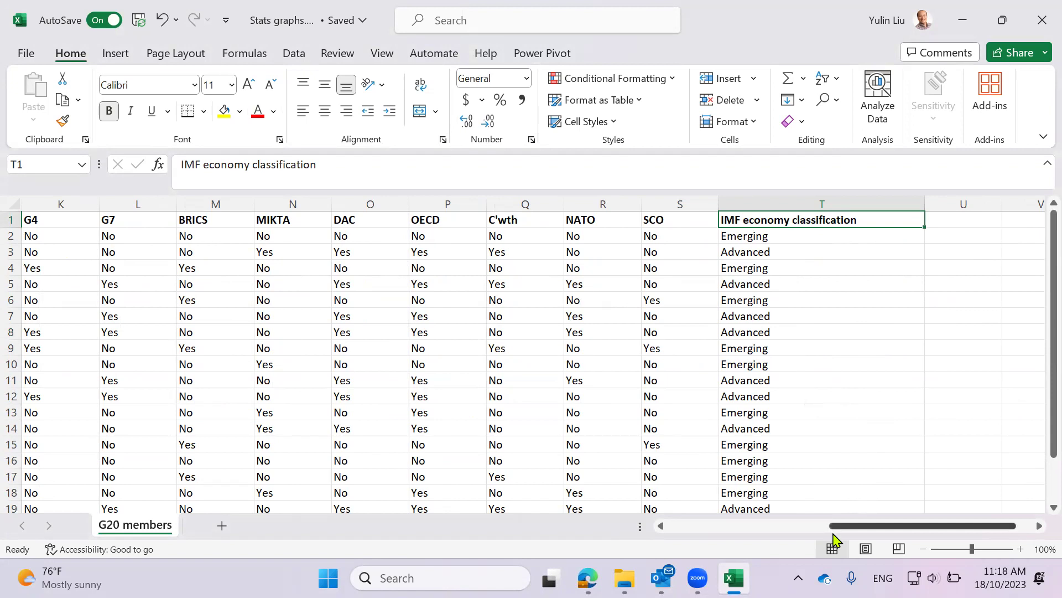
{"action": "left_click_drag", "start_coordinate": [849, 526], "coordinate": [874, 525]}
{"action": "left_click", "coordinate": [756, 252]}
{"action": "left_click", "coordinate": [800, 332]}
{"action": "scroll", "coordinate": [819, 409], "scroll_direction": "down", "scroll_amount": 2}
{"action": "scroll", "coordinate": [822, 430], "scroll_direction": "up", "scroll_amount": 2}
Narrow column T slightly while keeping the full IMF economy classification header readable
{"action": "left_click", "coordinate": [783, 206]}
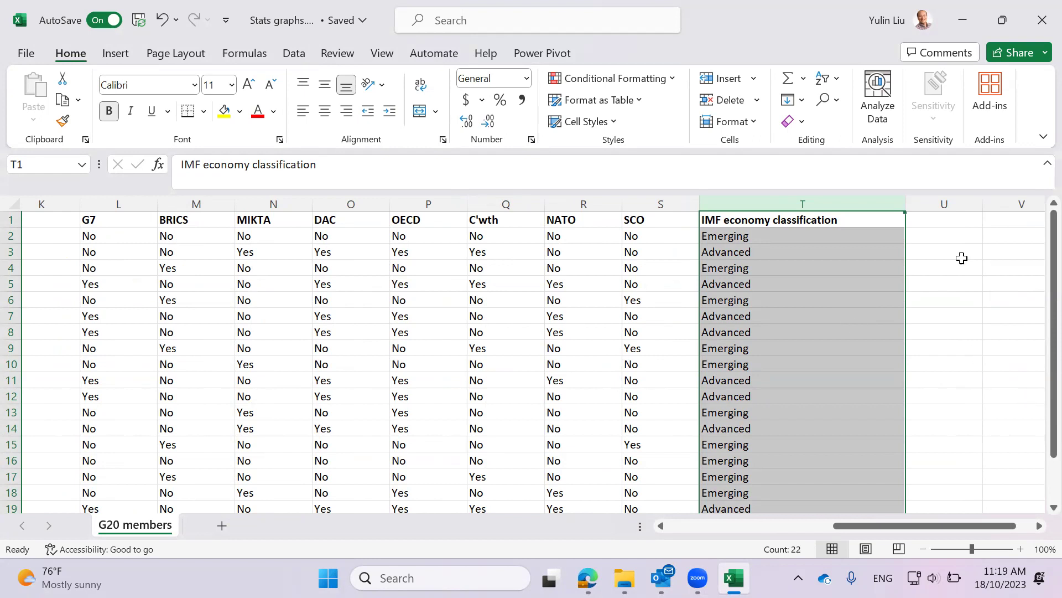
{"action": "left_click_drag", "start_coordinate": [906, 205], "coordinate": [861, 206]}
{"action": "left_click", "coordinate": [888, 328]}
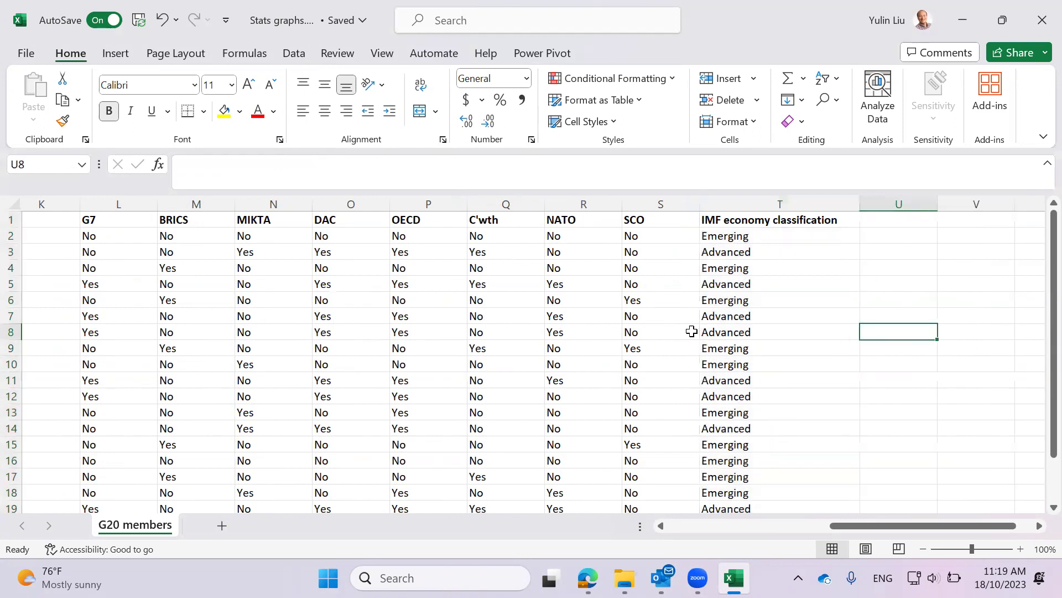
Zoom the G20 members sheet out to 60% so that all columns and rows fit on screen
{"action": "left_click", "coordinate": [683, 319]}
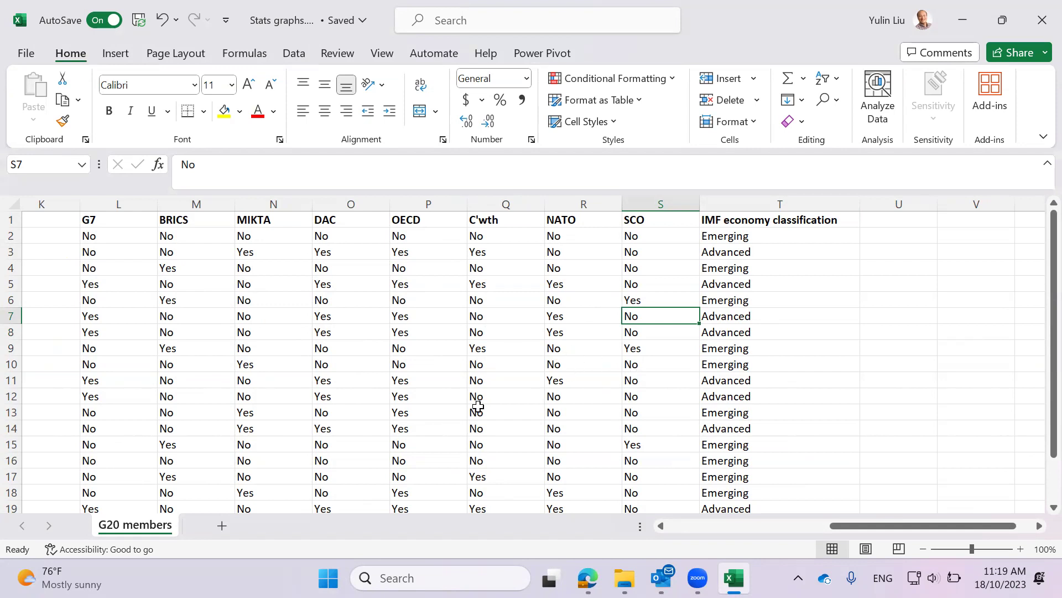
{"action": "left_click", "coordinate": [379, 347]}
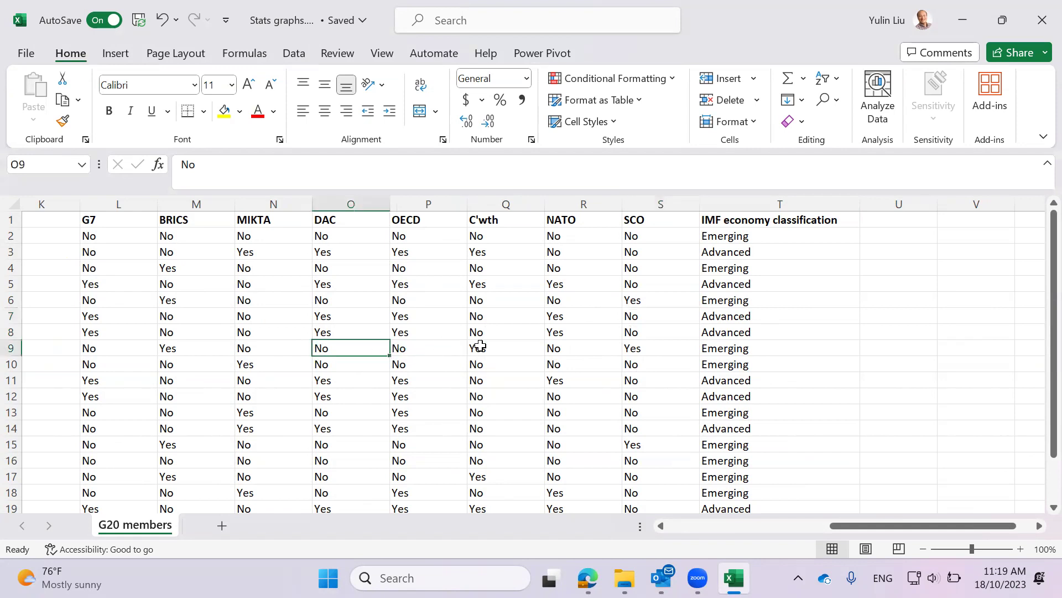
{"action": "scroll", "coordinate": [634, 377], "scroll_direction": "down", "scroll_amount": 3}
{"action": "scroll", "coordinate": [652, 387], "scroll_direction": "up", "scroll_amount": 2}
{"action": "left_click", "coordinate": [923, 549]}
{"action": "scroll", "coordinate": [656, 418], "scroll_direction": "down", "scroll_amount": 2, "text": "ctrl"}
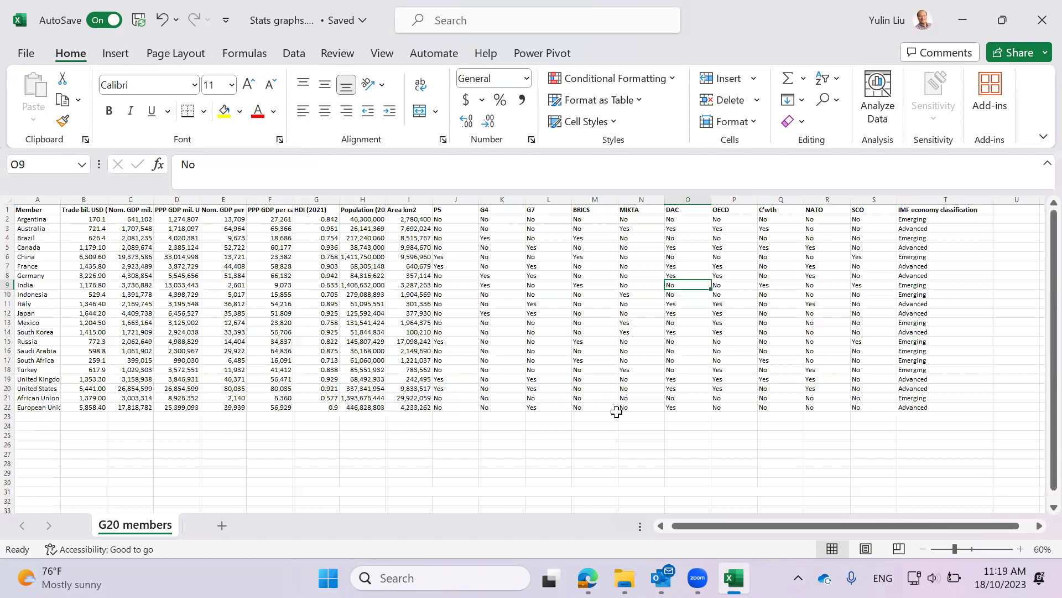
Insert a PivotTable on a new worksheet from the range 'G20 members'!$A$1:$T$22
{"action": "left_click", "coordinate": [416, 257]}
{"action": "left_click", "coordinate": [675, 269]}
{"action": "left_click", "coordinate": [643, 322]}
{"action": "left_click", "coordinate": [468, 259]}
{"action": "left_click", "coordinate": [642, 295]}
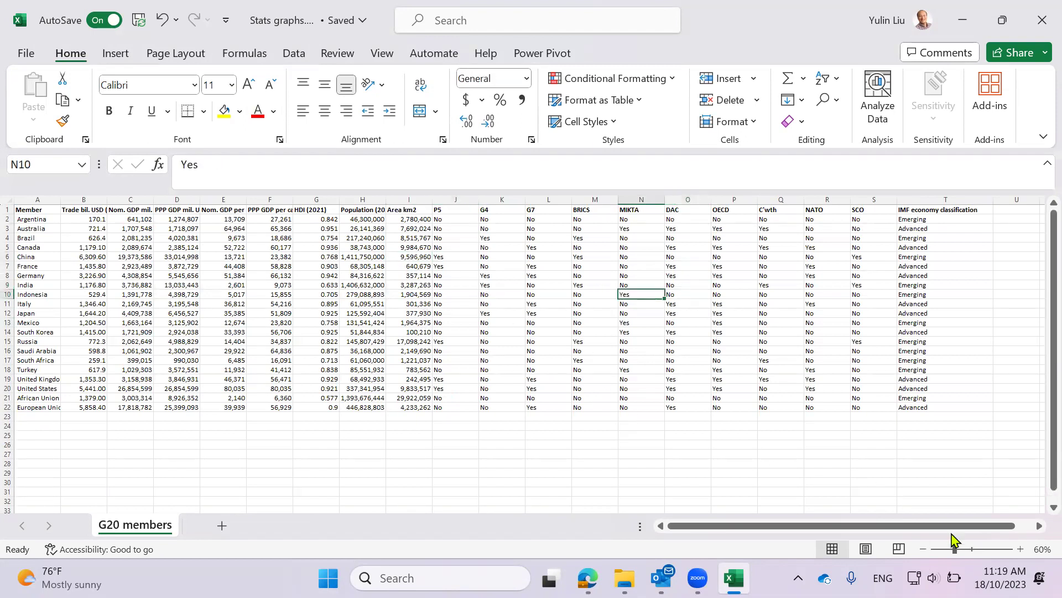
{"action": "left_click", "coordinate": [119, 55]}
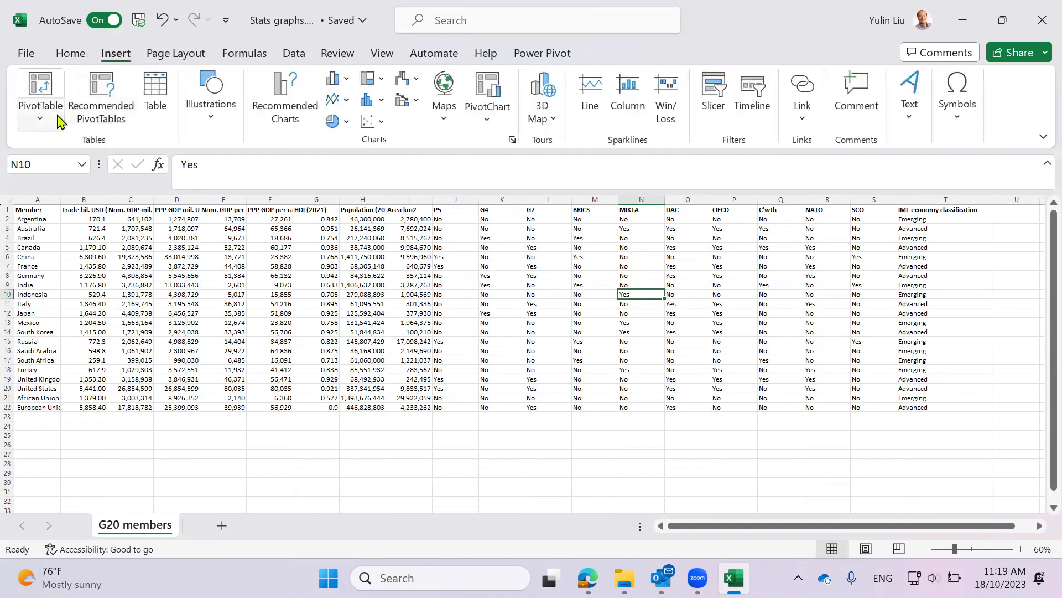
{"action": "left_click", "coordinate": [38, 93]}
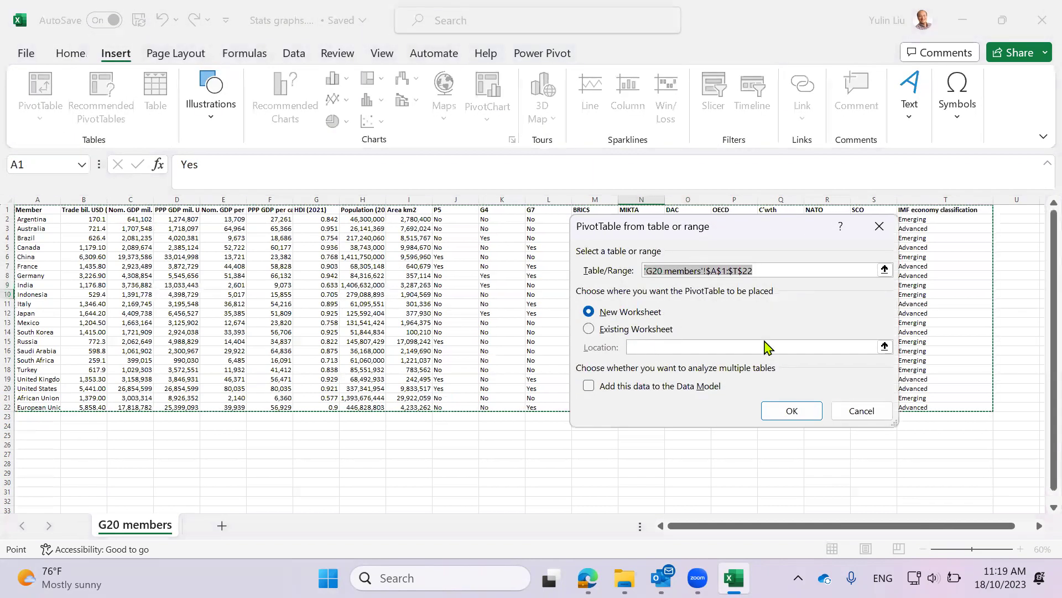
{"action": "left_click", "coordinate": [791, 413]}
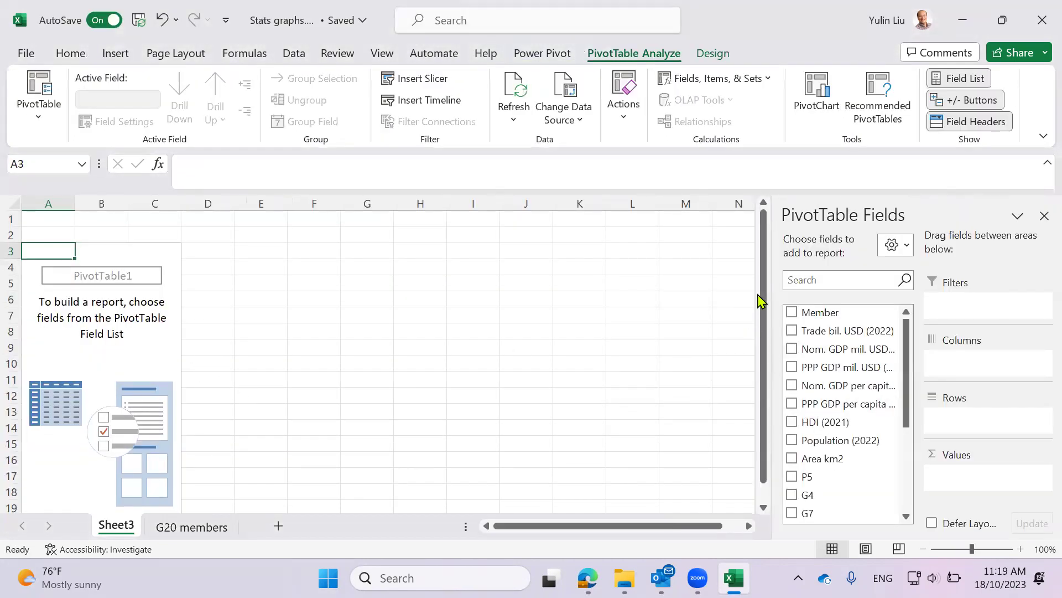
Widen the PivotTable Fields area so that the field names are easier to read
{"action": "left_click_drag", "start_coordinate": [728, 293], "coordinate": [662, 293]}
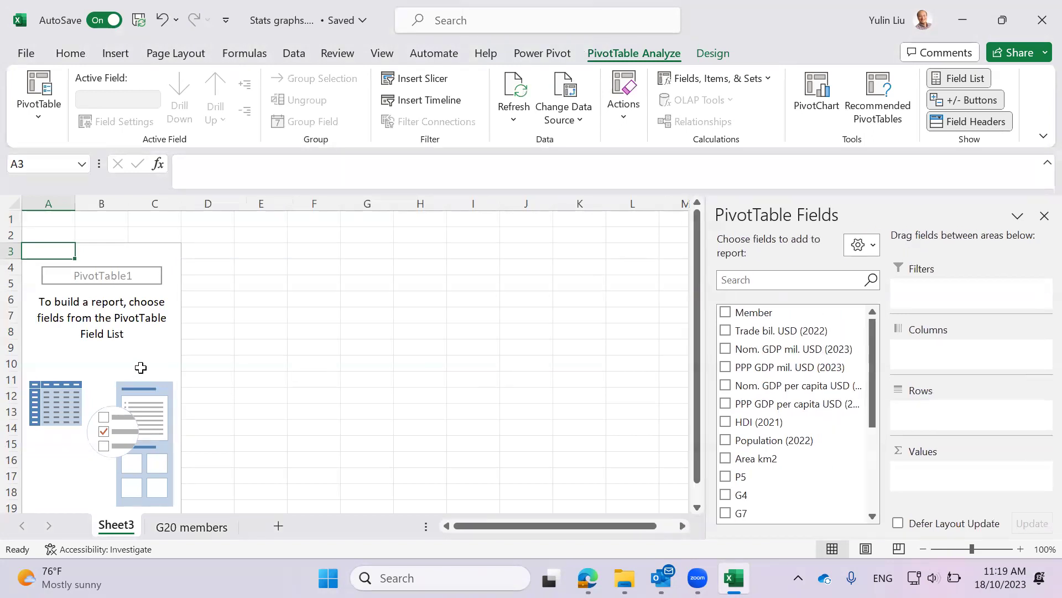
{"action": "scroll", "coordinate": [125, 368], "scroll_direction": "down", "scroll_amount": 3}
{"action": "scroll", "coordinate": [127, 376], "scroll_direction": "up", "scroll_amount": 3}
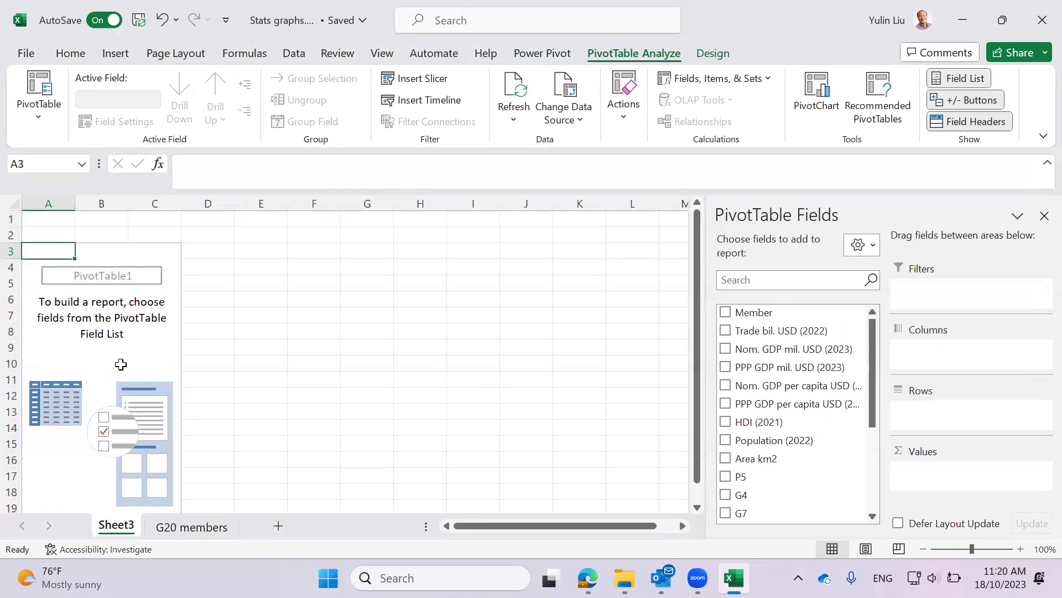
Try the stacked layout for the PivotTable fields and areas sections and return to Side-By-Side
{"action": "left_click", "coordinate": [862, 247]}
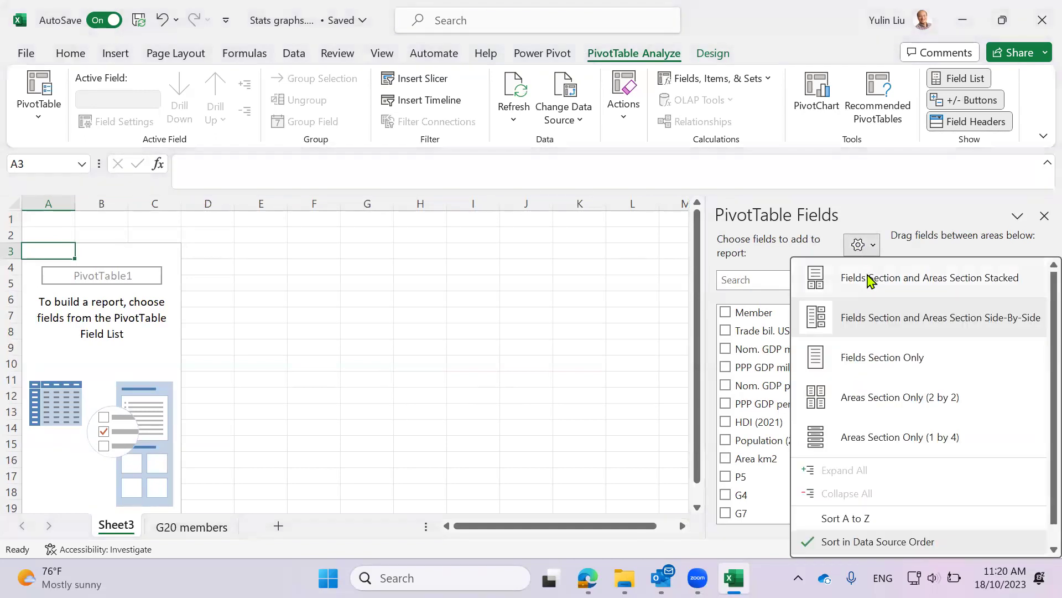
{"action": "left_click", "coordinate": [872, 277]}
{"action": "left_click", "coordinate": [1029, 246]}
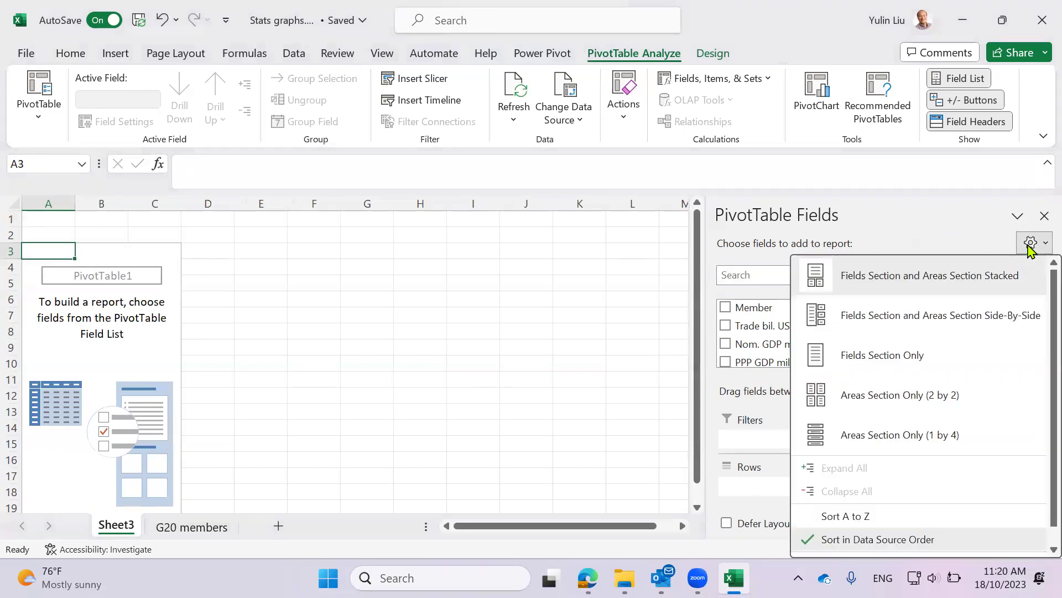
{"action": "left_click", "coordinate": [871, 316]}
Look through the available PivotTable fields from Member down to IMF economy classification
{"action": "scroll", "coordinate": [844, 393], "scroll_direction": "down", "scroll_amount": 2}
{"action": "scroll", "coordinate": [845, 394], "scroll_direction": "up", "scroll_amount": 2}
{"action": "scroll", "coordinate": [847, 395], "scroll_direction": "down", "scroll_amount": 3}
{"action": "scroll", "coordinate": [848, 402], "scroll_direction": "up", "scroll_amount": 3}
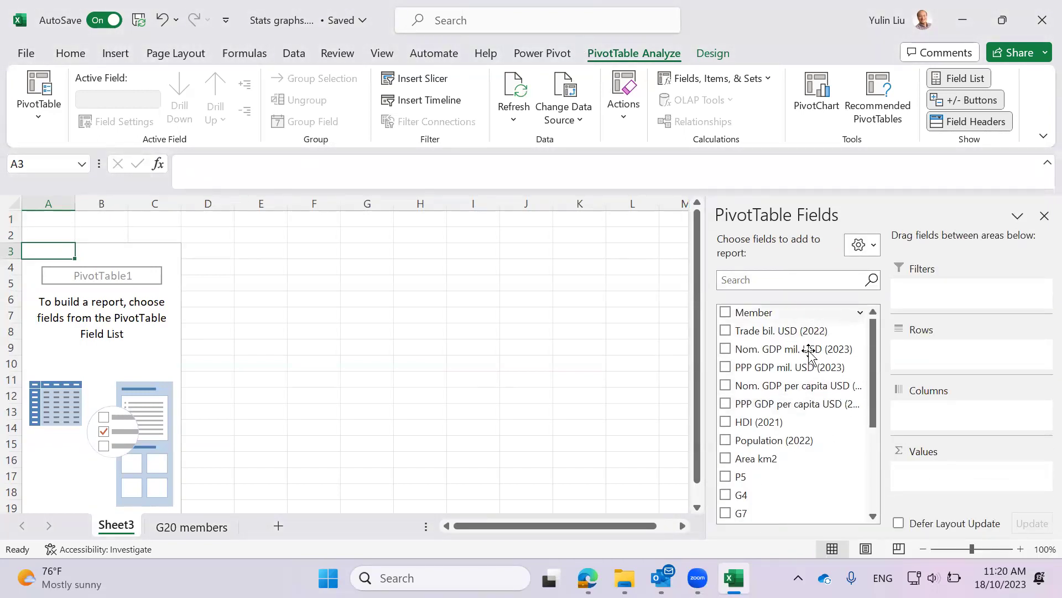
{"action": "scroll", "coordinate": [852, 388], "scroll_direction": "down", "scroll_amount": 3}
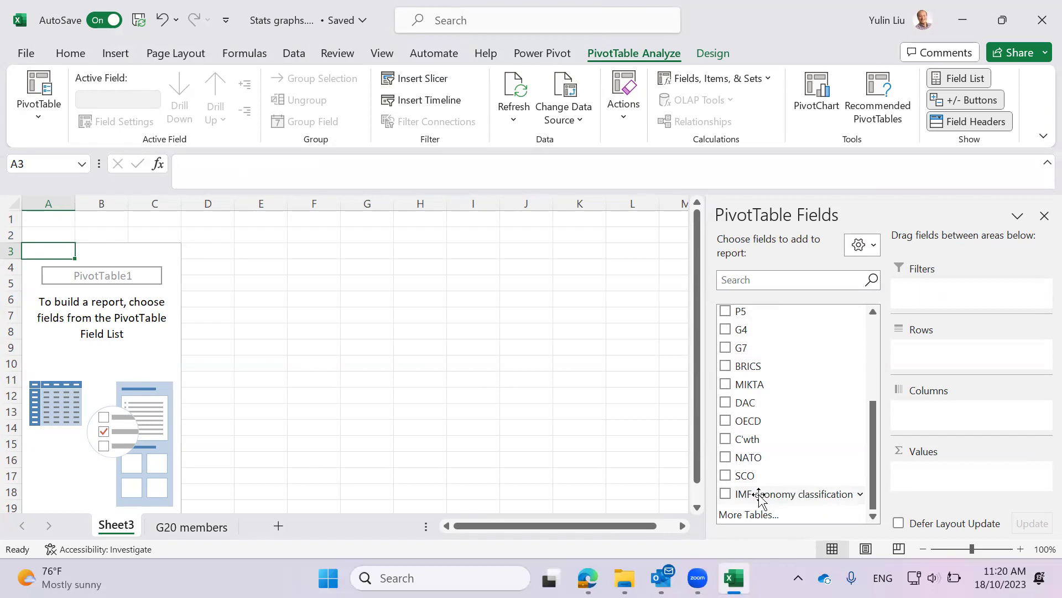
Add IMF economy classification to both the Rows and Values areas, and check which function summarises the values
{"action": "left_click_drag", "start_coordinate": [766, 497], "coordinate": [940, 350]}
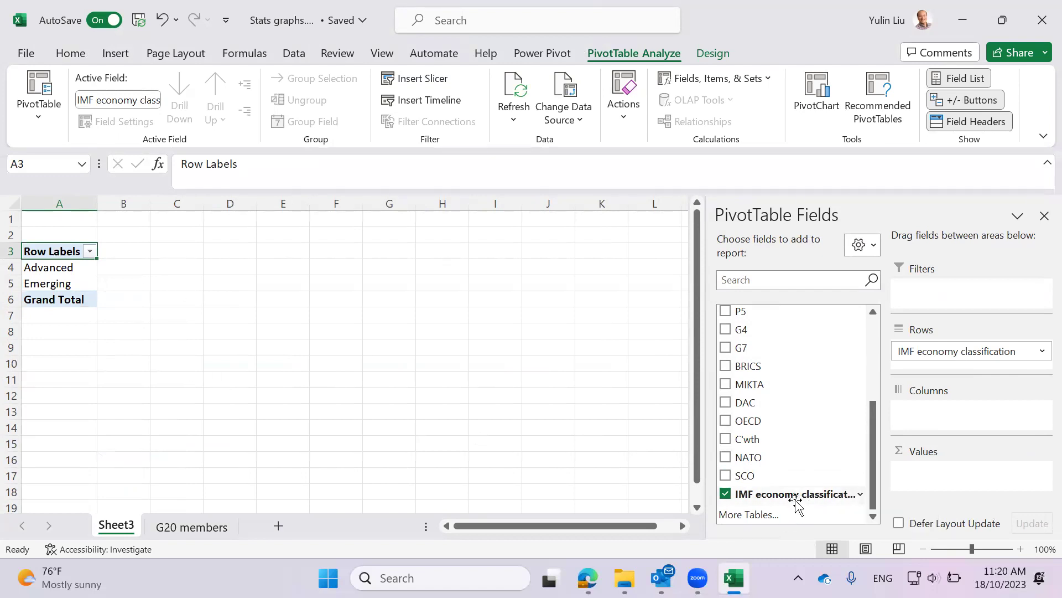
{"action": "left_click_drag", "start_coordinate": [815, 492], "coordinate": [965, 492]}
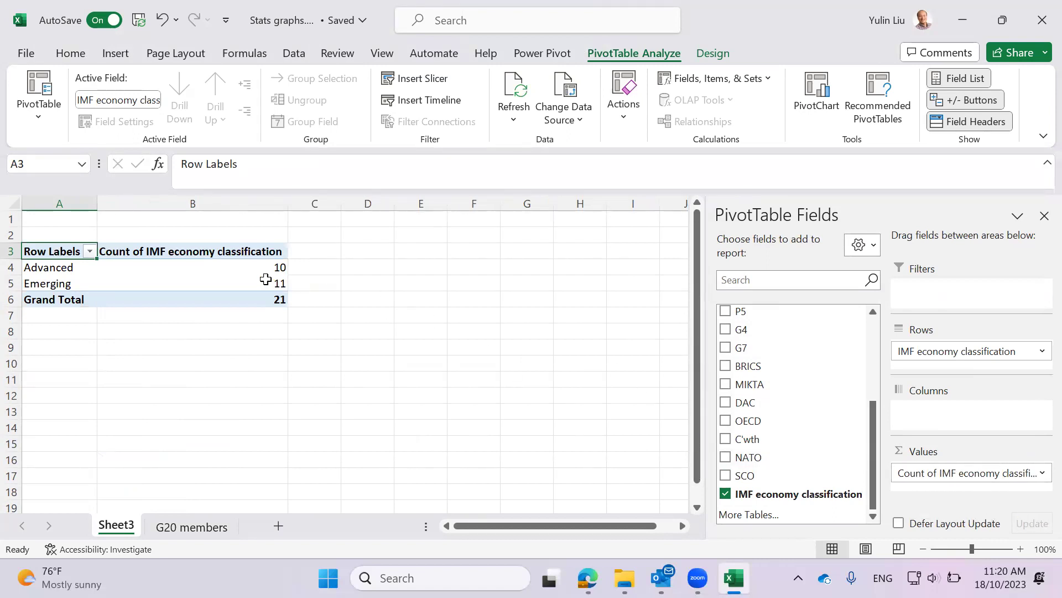
{"action": "left_click", "coordinate": [240, 266]}
{"action": "right_click", "coordinate": [242, 267]}
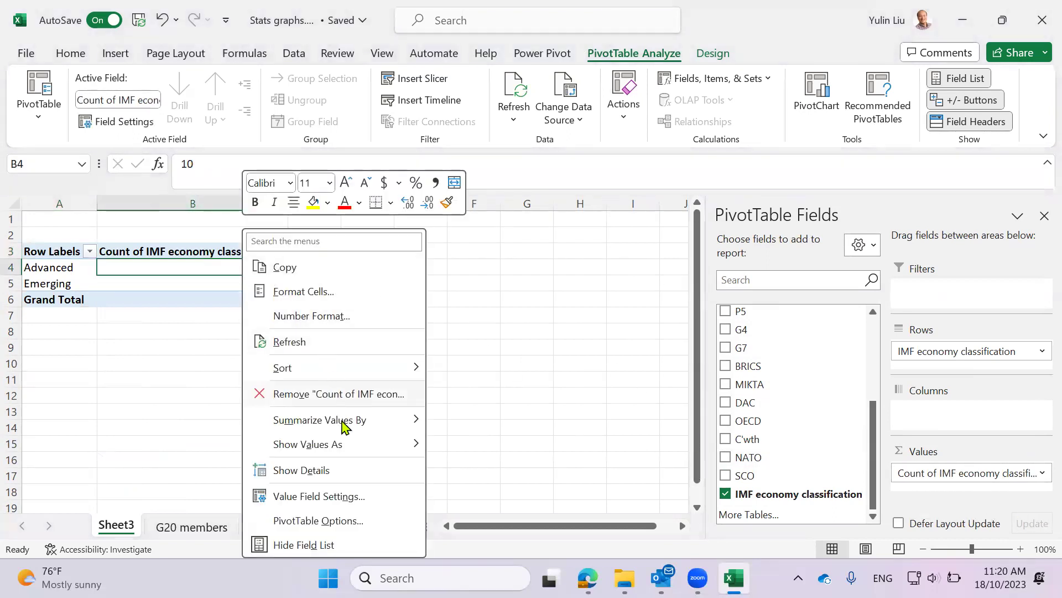
{"action": "mouse_move", "coordinate": [363, 422]}
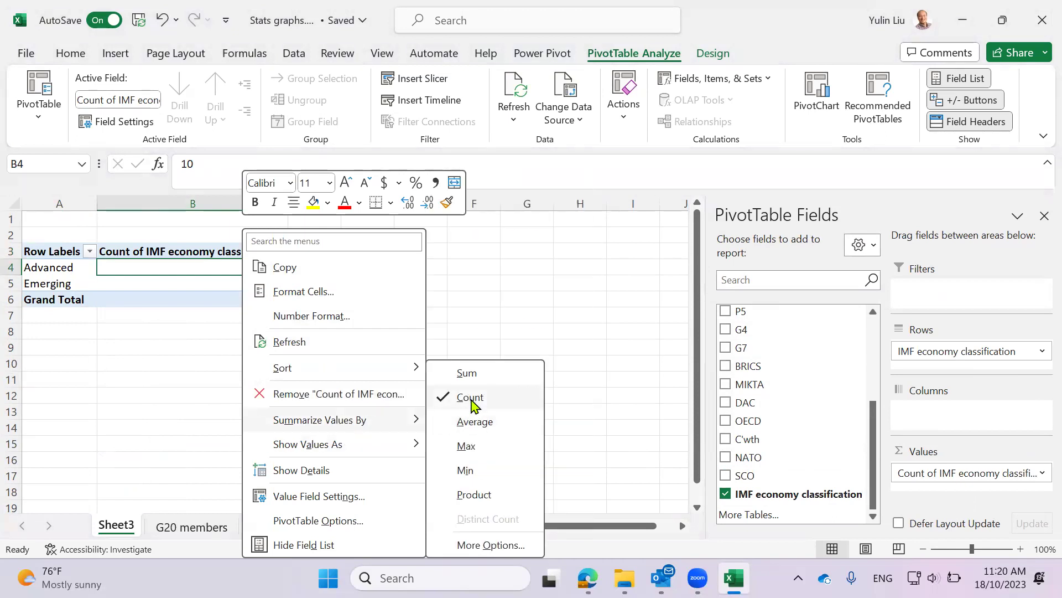
{"action": "left_click", "coordinate": [601, 383]}
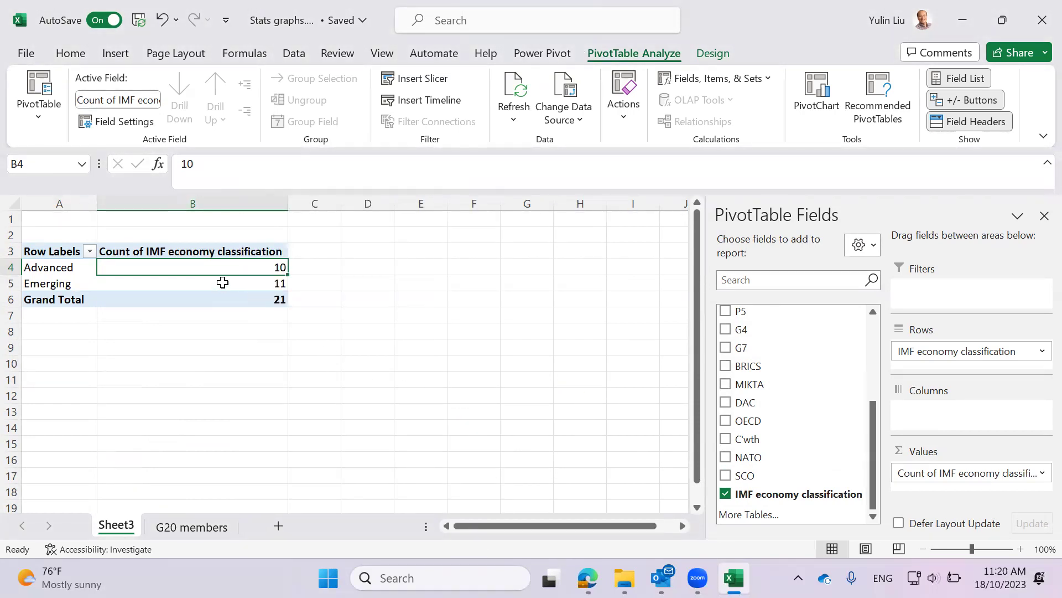
Enlarge the G20 members sheet to 70% and highlight the African Union row to examine that entry
{"action": "mouse_move", "coordinate": [224, 282]}
{"action": "left_click", "coordinate": [195, 529]}
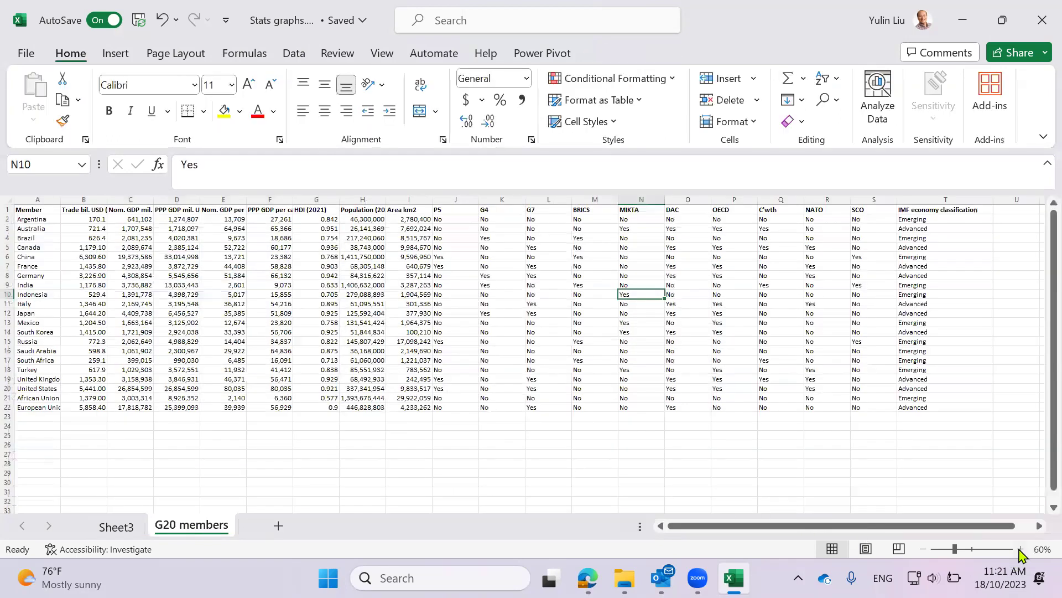
{"action": "left_click", "coordinate": [1021, 549]}
{"action": "left_click_drag", "start_coordinate": [864, 528], "coordinate": [742, 530]}
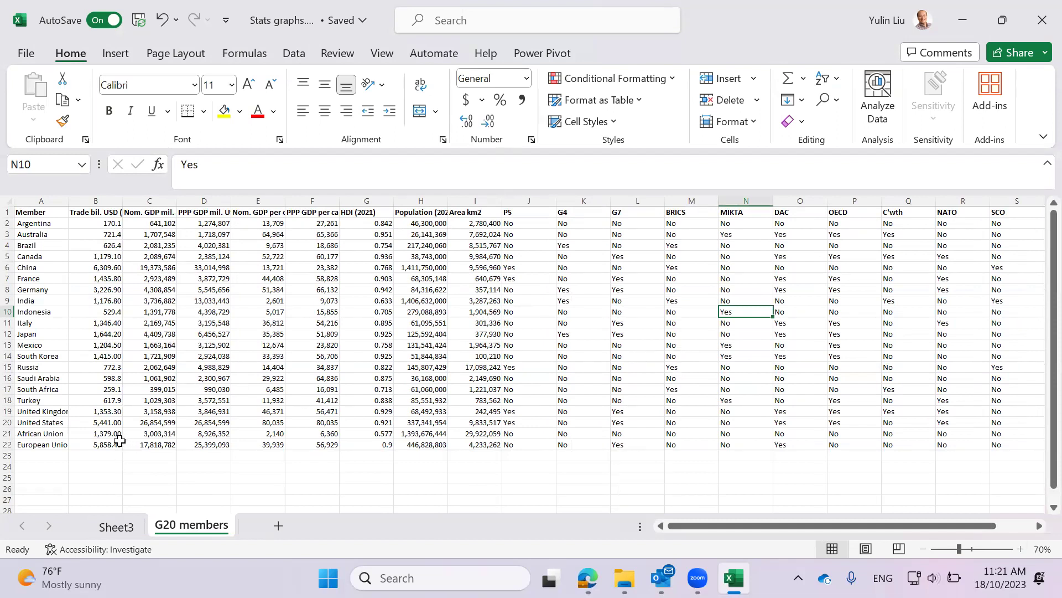
{"action": "left_click_drag", "start_coordinate": [710, 523], "coordinate": [43, 350]}
{"action": "left_click", "coordinate": [11, 435]}
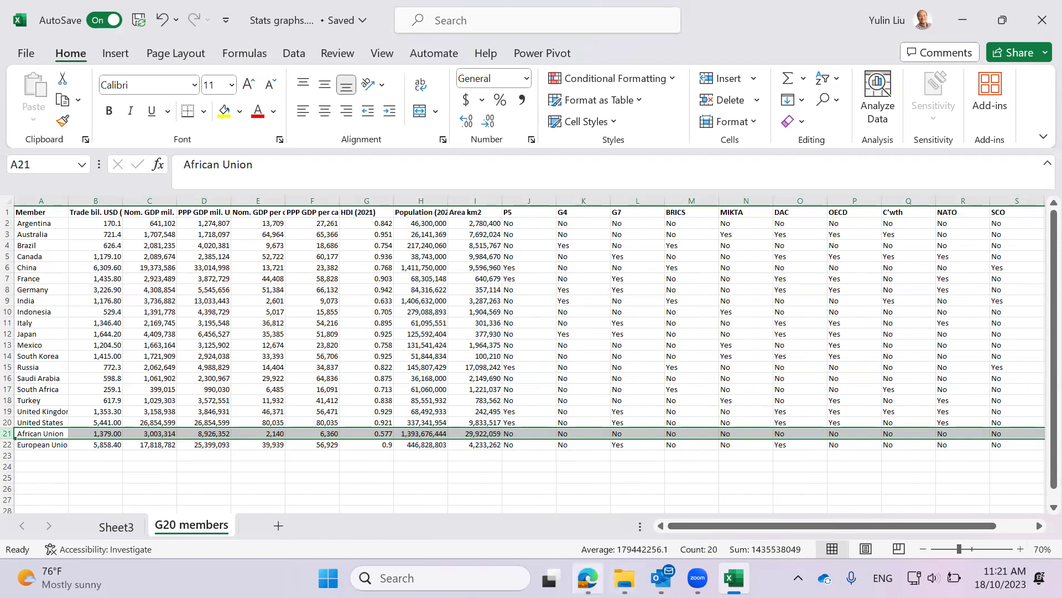
Switch to the G20 Wikipedia page in Edge, examine the African Union and European Union rows under Member country data, and minimise the browser
{"action": "left_click", "coordinate": [588, 578]}
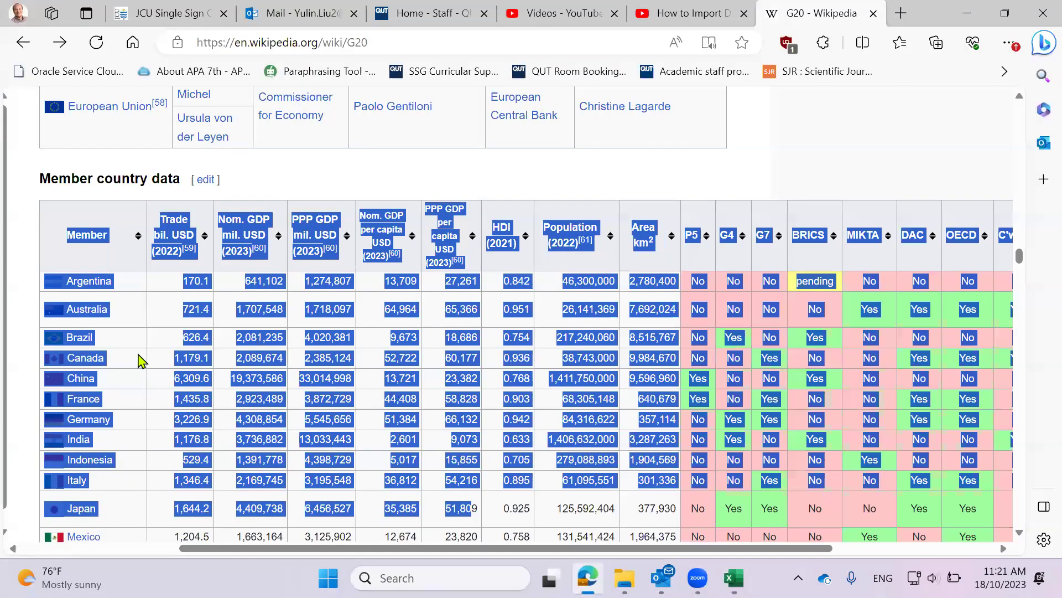
{"action": "scroll", "coordinate": [138, 431], "scroll_direction": "down", "scroll_amount": 3}
{"action": "scroll", "coordinate": [128, 421], "scroll_direction": "down", "scroll_amount": 4}
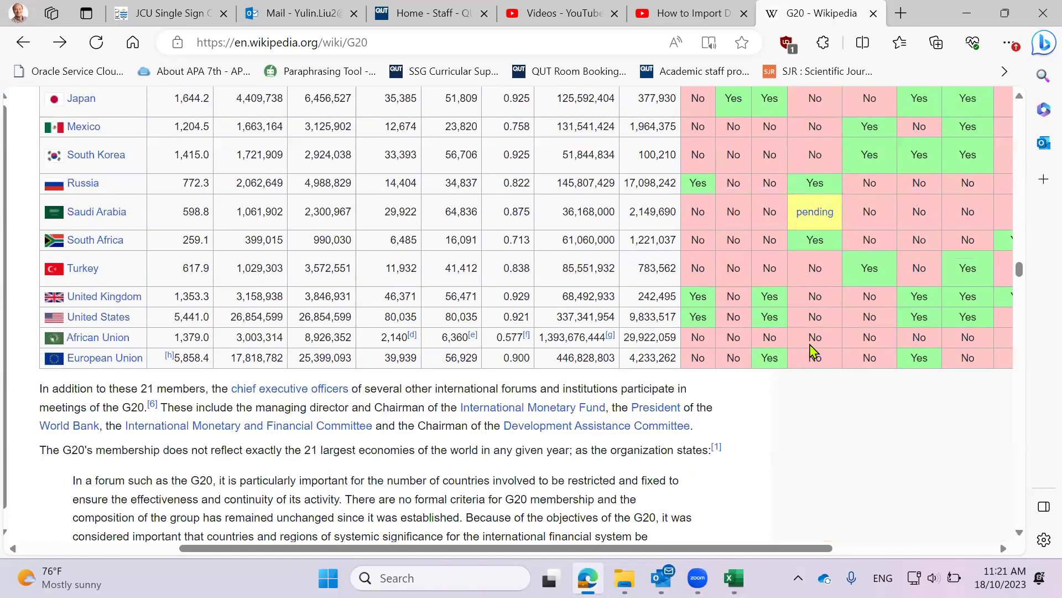
{"action": "left_click_drag", "start_coordinate": [621, 548], "coordinate": [654, 550]}
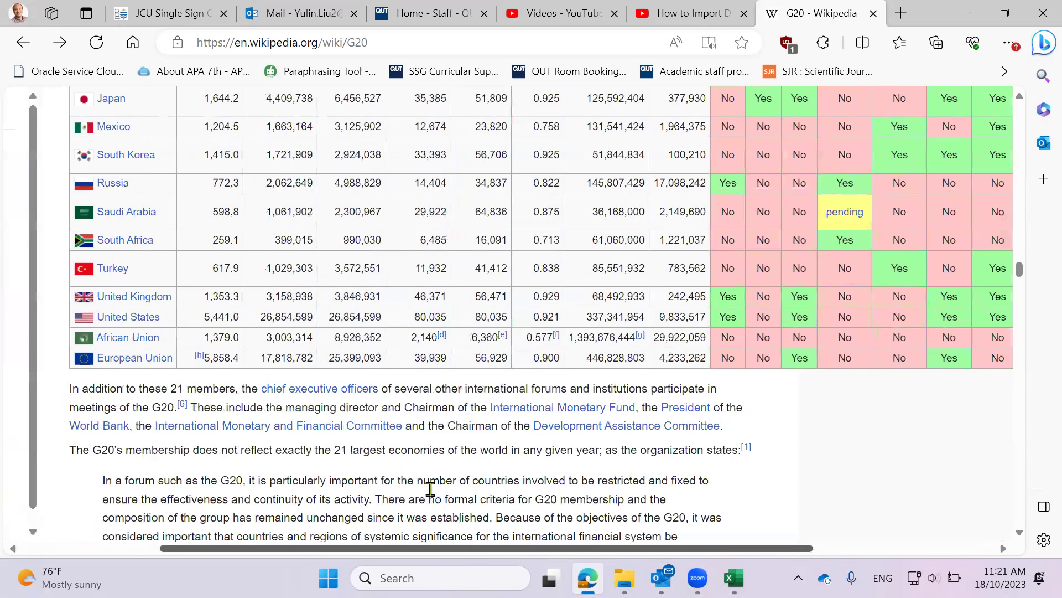
{"action": "scroll", "coordinate": [430, 489], "scroll_direction": "up", "scroll_amount": 3}
{"action": "scroll", "coordinate": [431, 489], "scroll_direction": "left", "scroll_amount": 4}
{"action": "scroll", "coordinate": [431, 489], "scroll_direction": "up", "scroll_amount": 5}
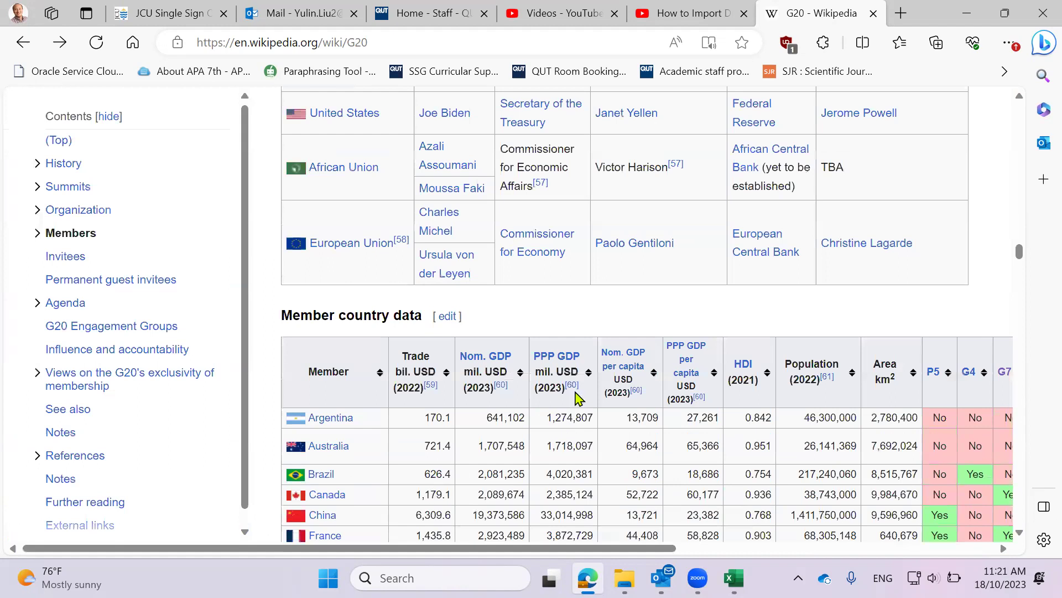
{"action": "left_click", "coordinate": [967, 16]}
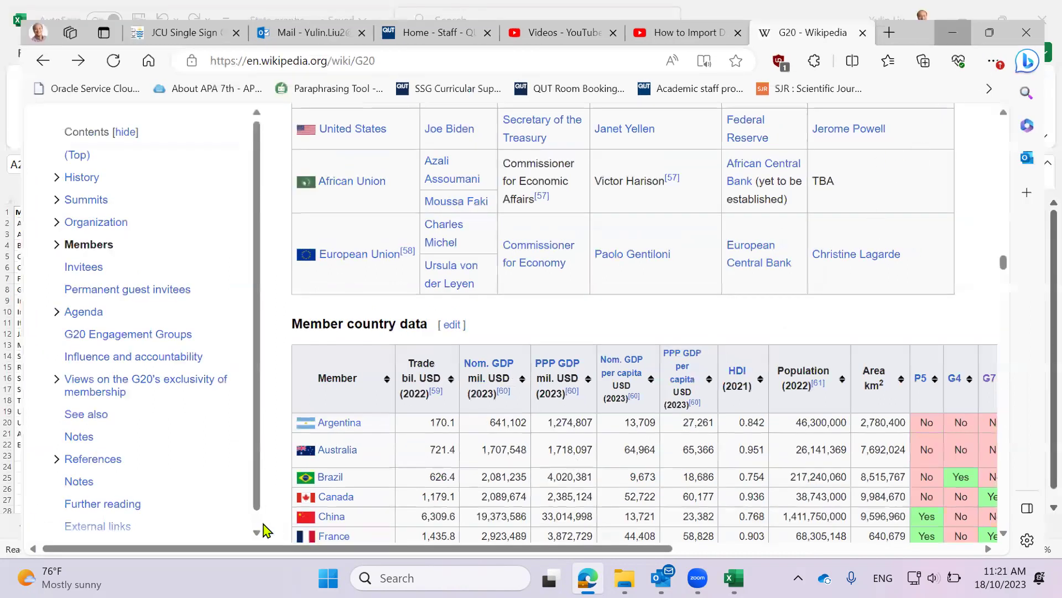
Examine the African Union row in the G20 members sheet again and return to the PivotTable on Sheet3
{"action": "left_click", "coordinate": [203, 477]}
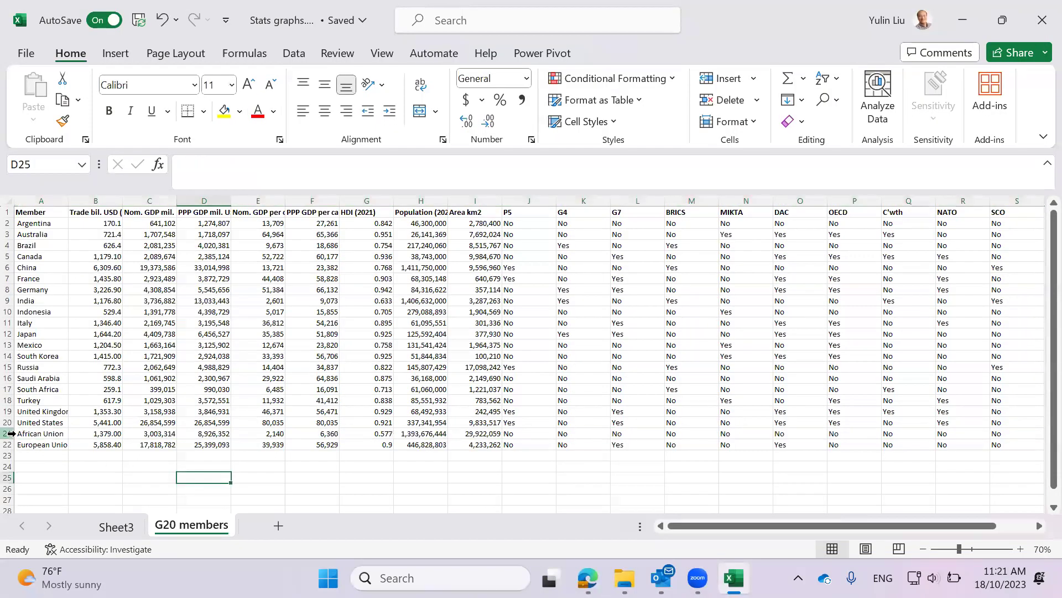
{"action": "left_click", "coordinate": [10, 433]}
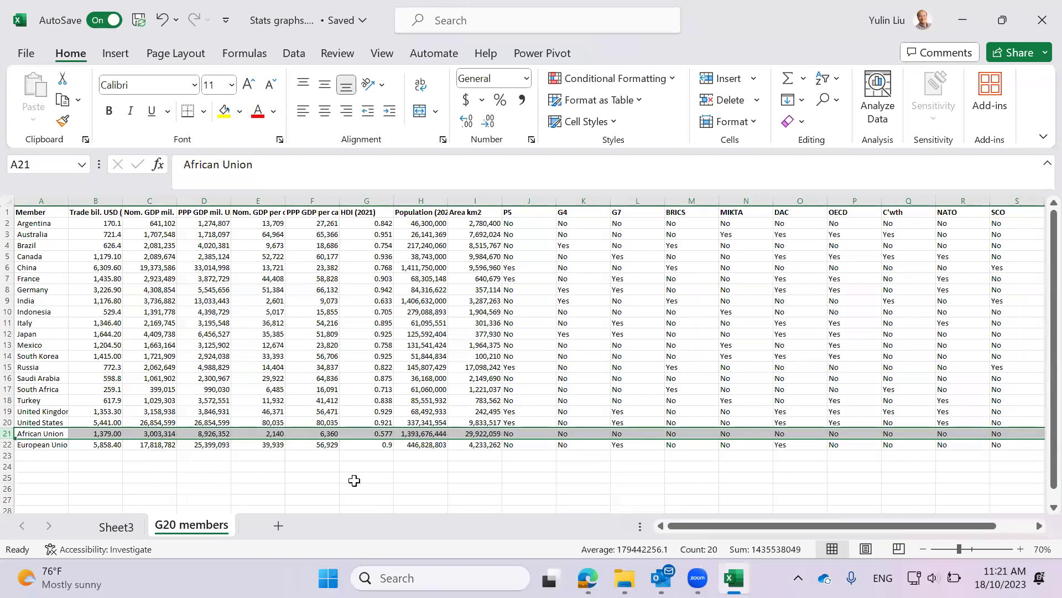
{"action": "left_click", "coordinate": [636, 477]}
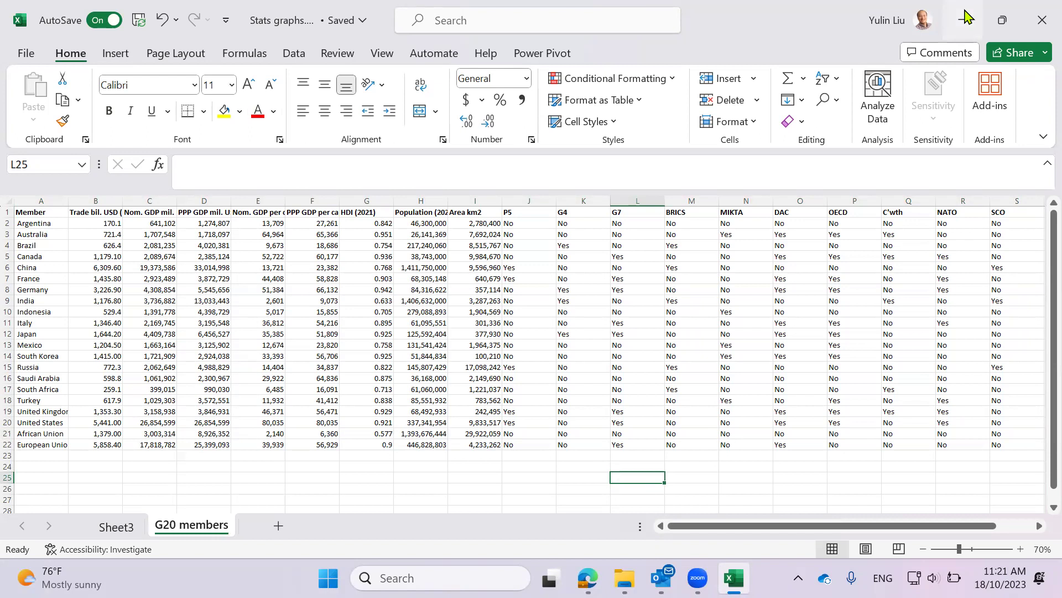
{"action": "left_click", "coordinate": [1002, 20]}
{"action": "key", "text": "super+Up"}
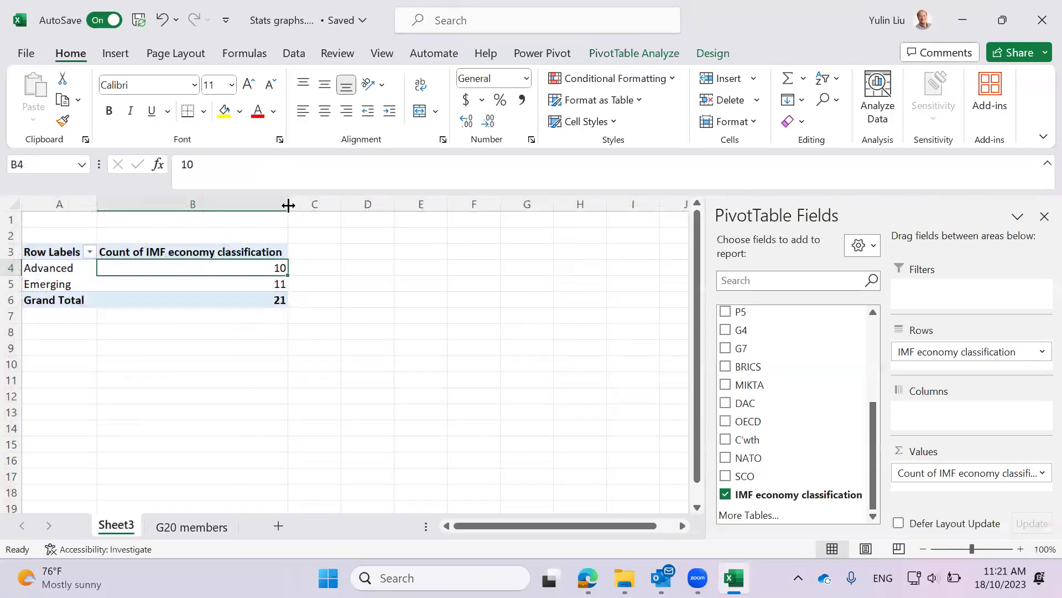
Make column B of the PivotTable sheet narrower, leaving the count heading slightly wider than the column
{"action": "left_click_drag", "start_coordinate": [288, 205], "coordinate": [234, 205]}
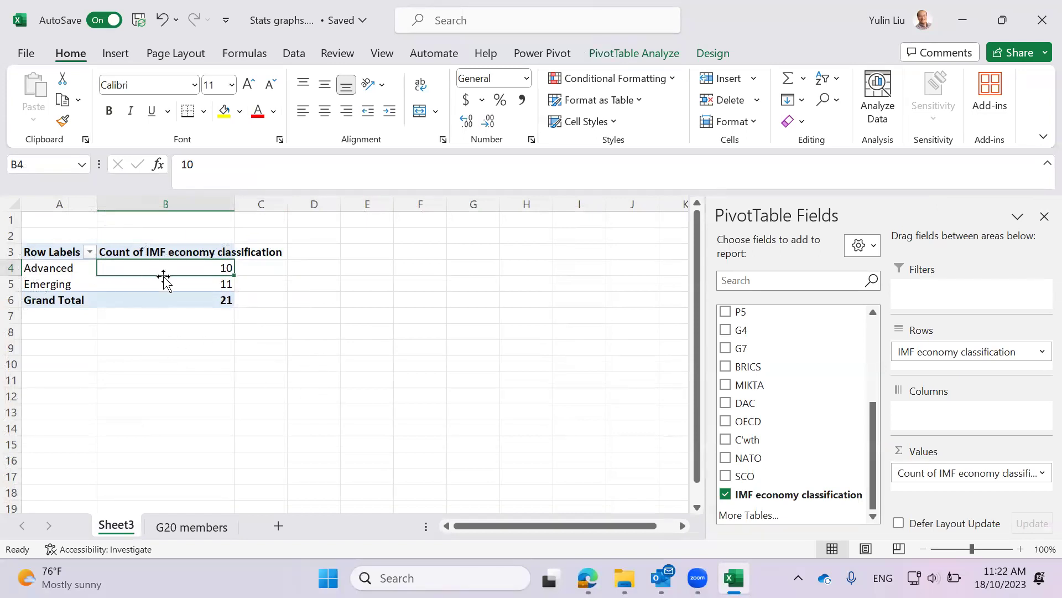
{"action": "mouse_move", "coordinate": [162, 280]}
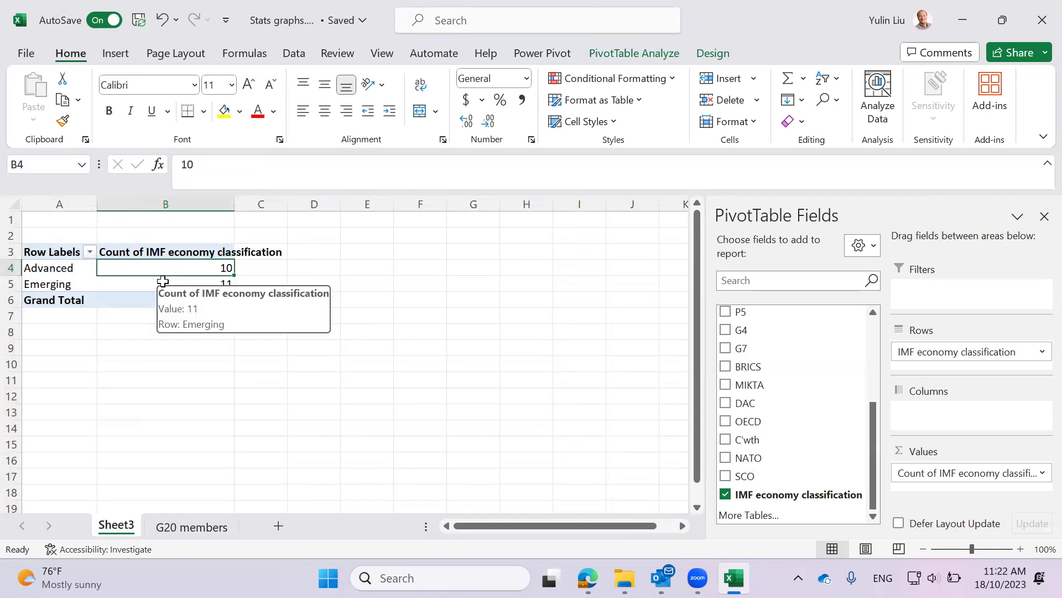
{"action": "left_click", "coordinate": [290, 283]}
{"action": "left_click", "coordinate": [231, 283]}
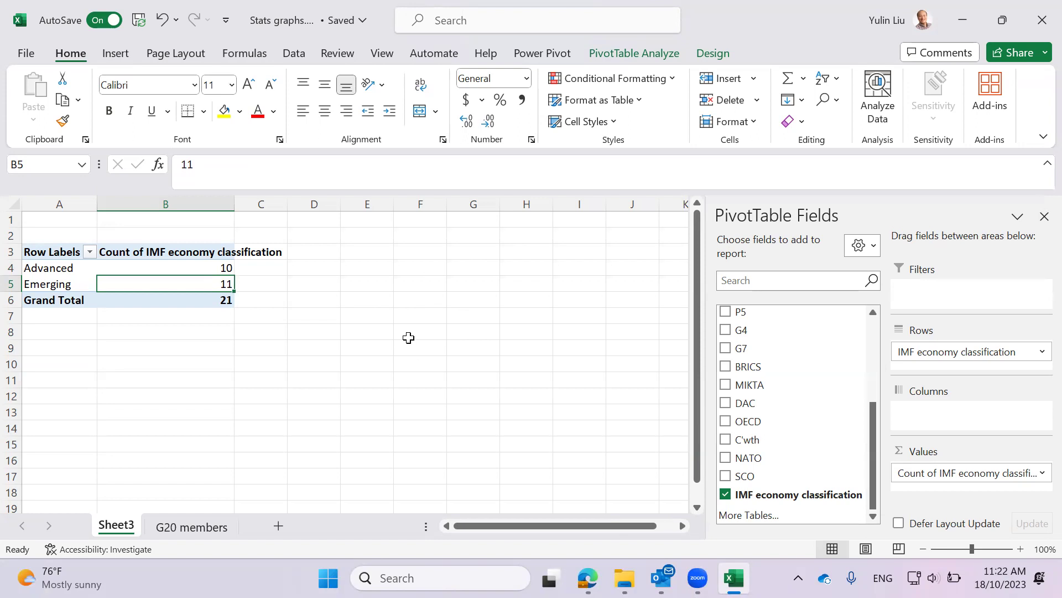
{"action": "left_click", "coordinate": [299, 350]}
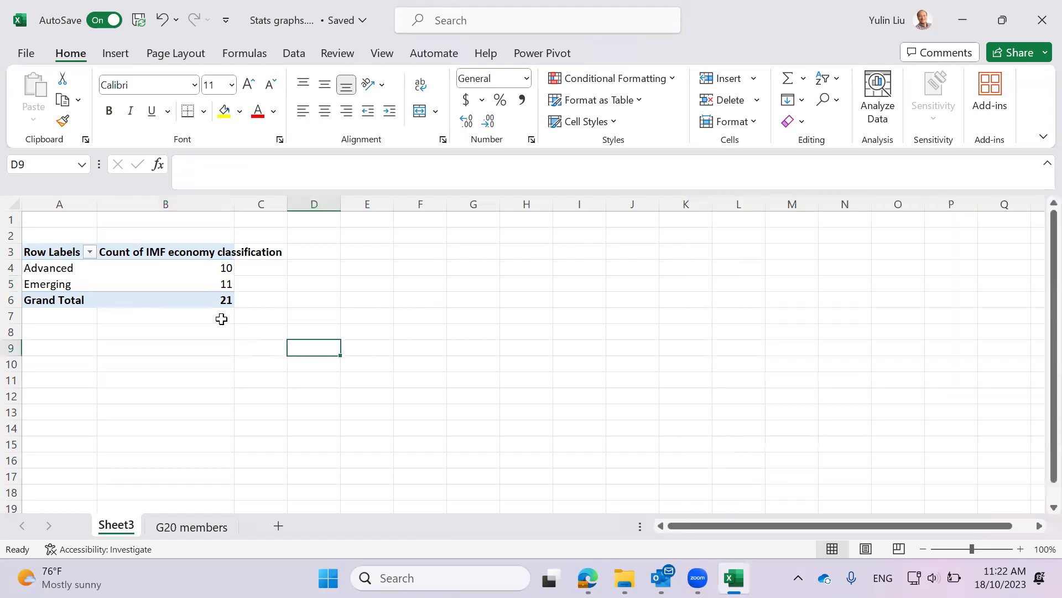
{"action": "left_click_drag", "start_coordinate": [234, 204], "coordinate": [257, 204]}
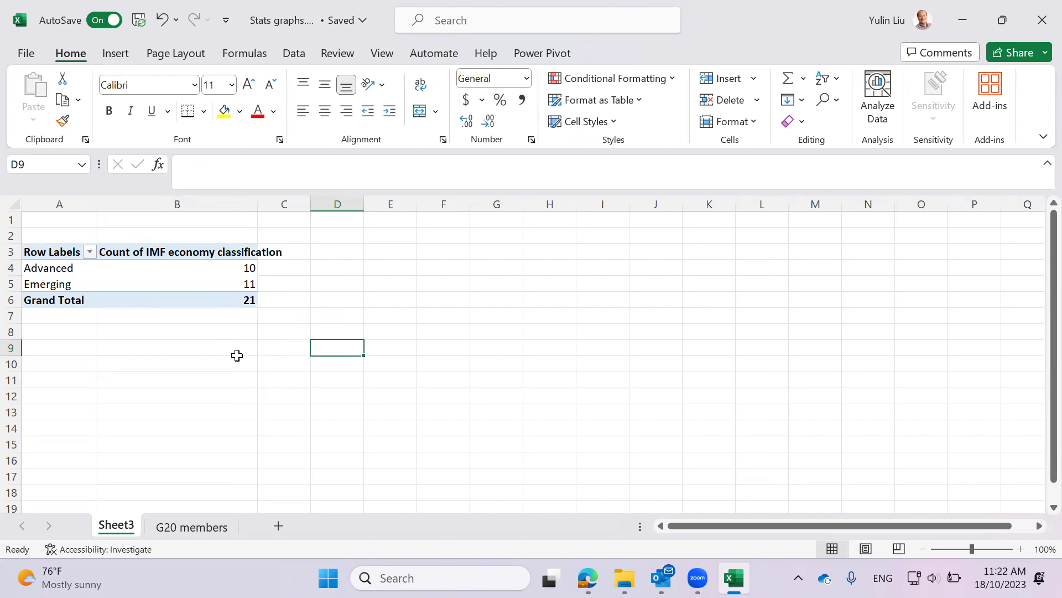
Try a 3-D pie PivotChart of the IMF economy classification counts, look over its slices and undo it
{"action": "left_click", "coordinate": [195, 285]}
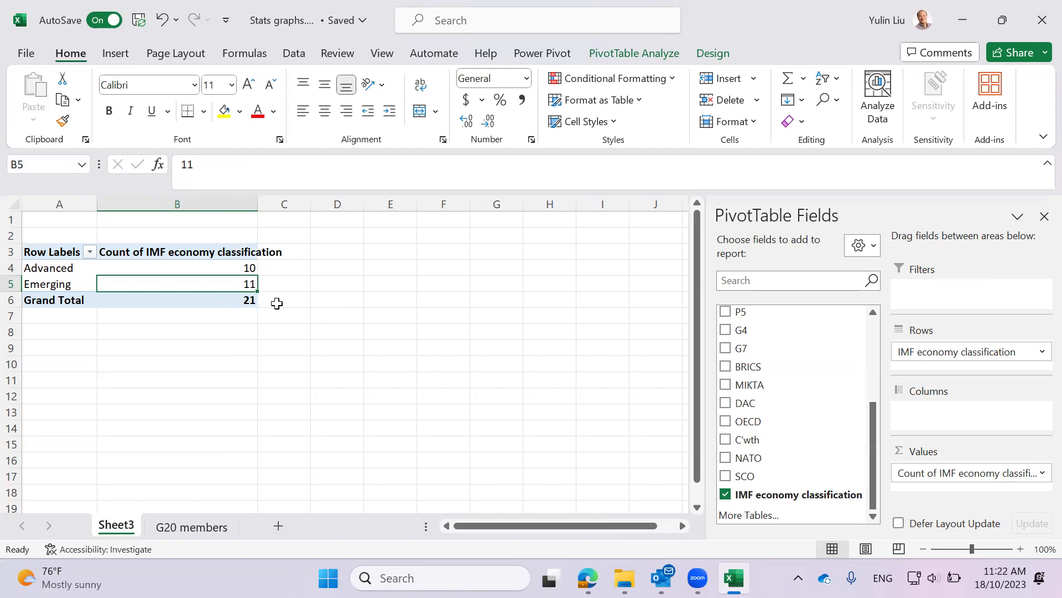
{"action": "left_click", "coordinate": [116, 54]}
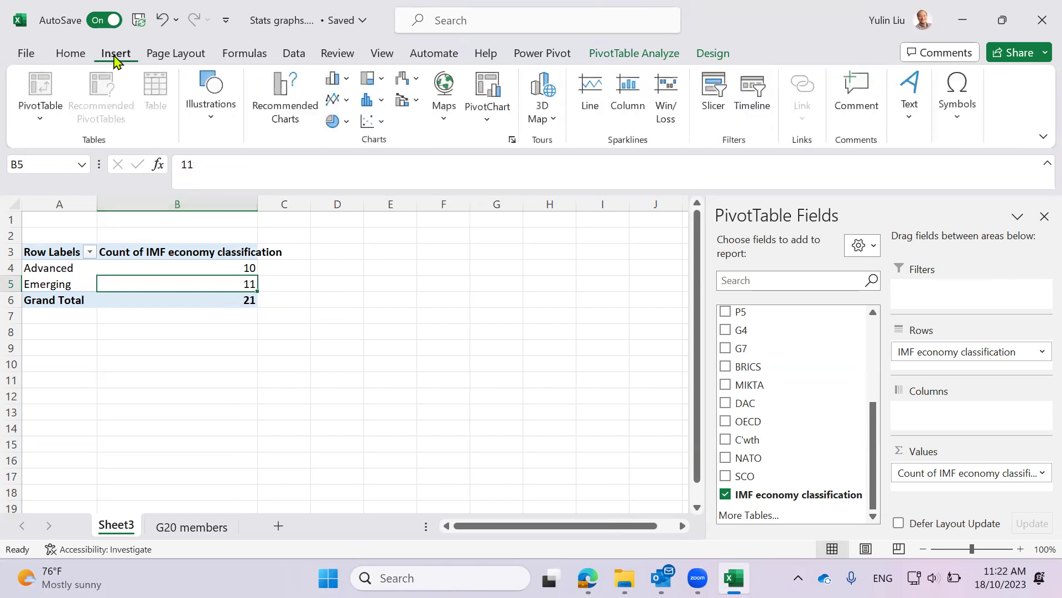
{"action": "left_click", "coordinate": [227, 363]}
{"action": "left_click", "coordinate": [190, 271]}
{"action": "left_click", "coordinate": [189, 285]}
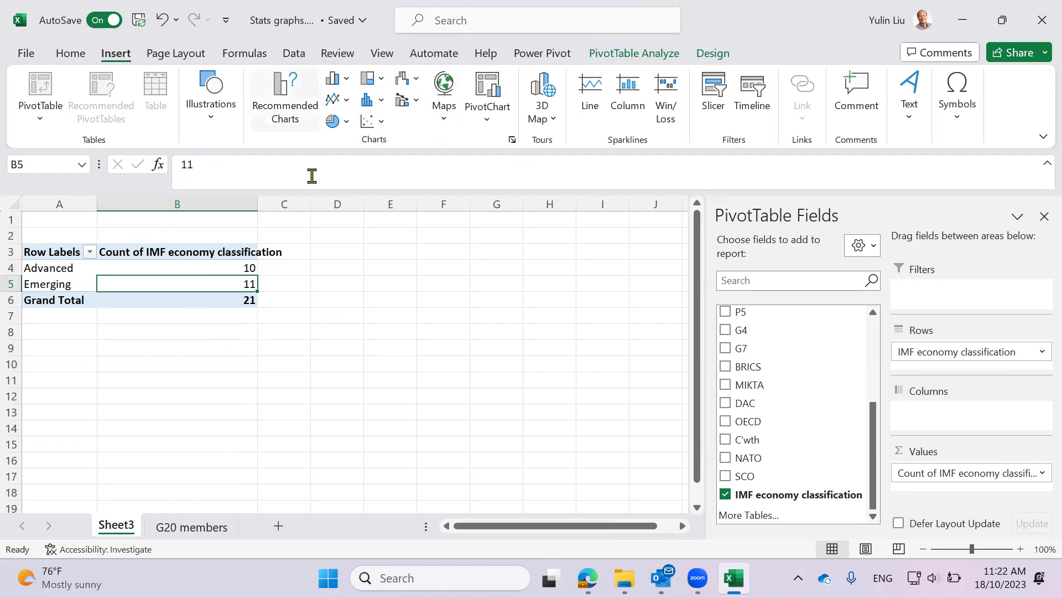
{"action": "left_click", "coordinate": [346, 123]}
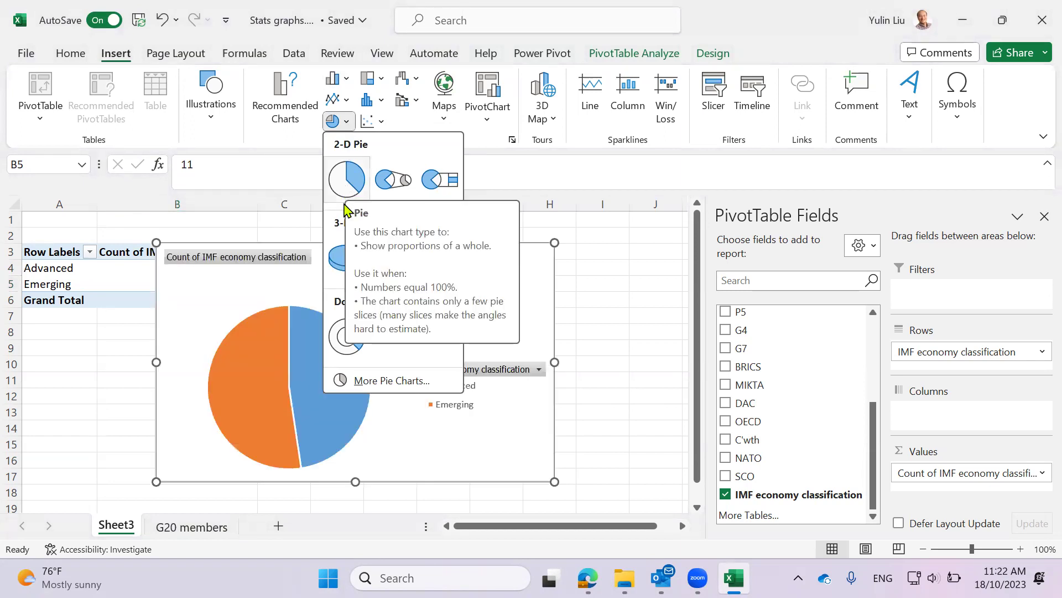
{"action": "left_click", "coordinate": [342, 267]}
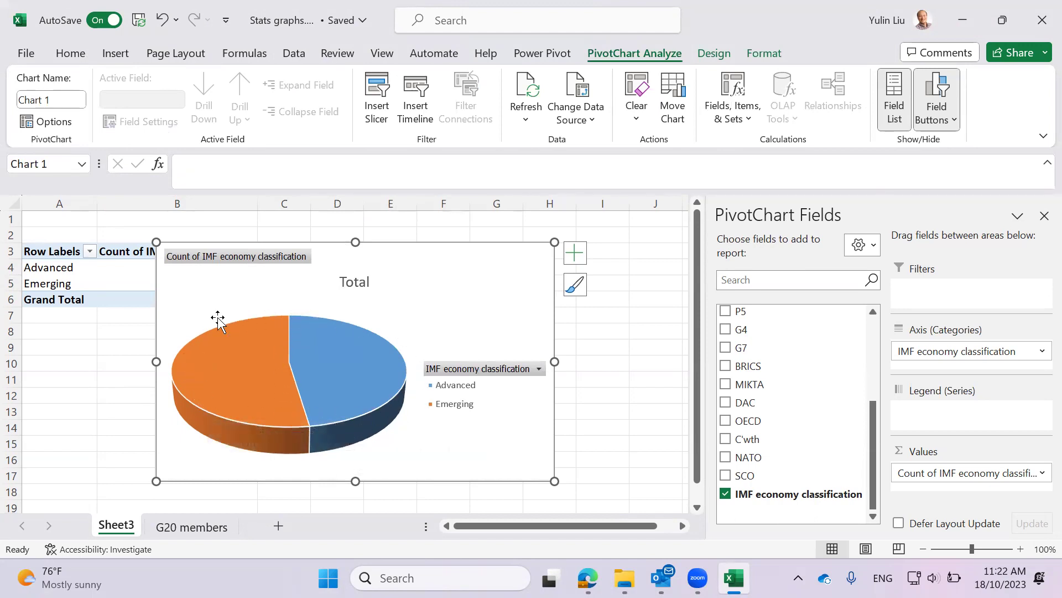
{"action": "mouse_move", "coordinate": [234, 354]}
{"action": "mouse_move", "coordinate": [297, 359]}
{"action": "mouse_move", "coordinate": [342, 381]}
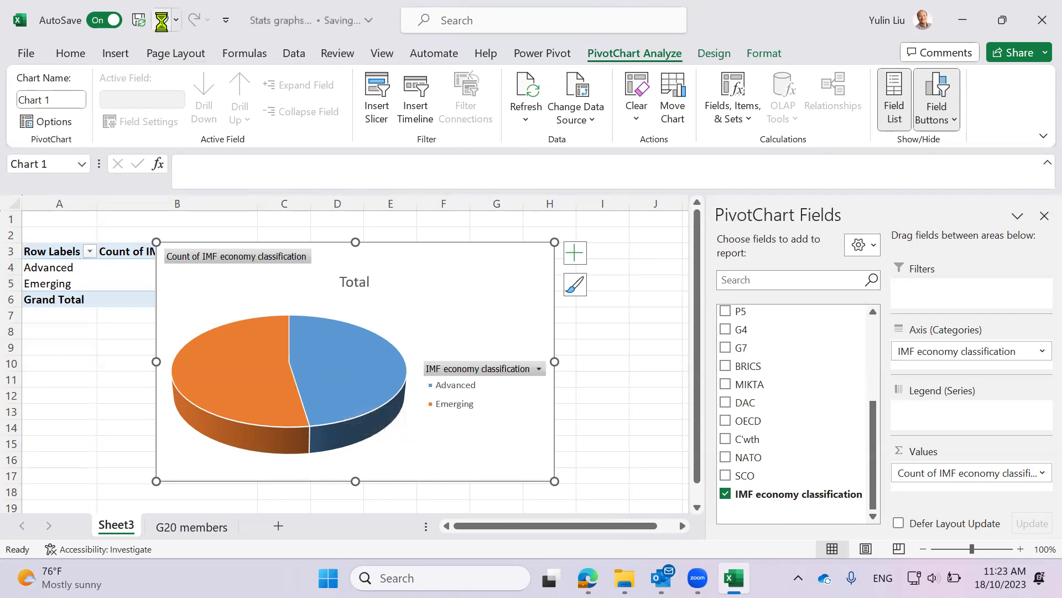
{"action": "key", "text": "Delete"}
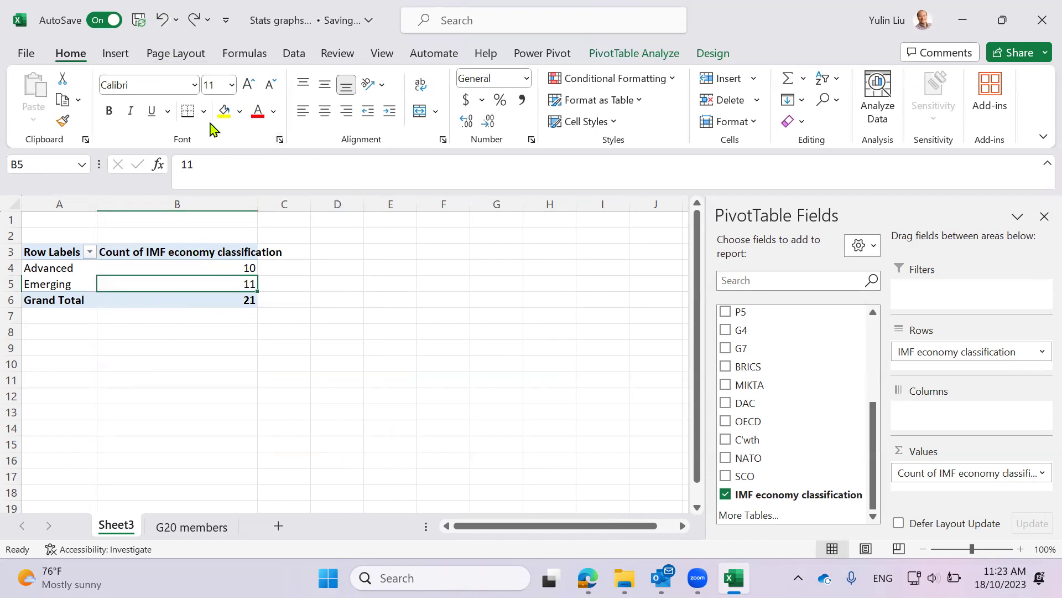
Insert a 2-D pie PivotChart of the IMF economy classification counts from the PivotTable
{"action": "left_click", "coordinate": [116, 54]}
{"action": "left_click", "coordinate": [331, 121]}
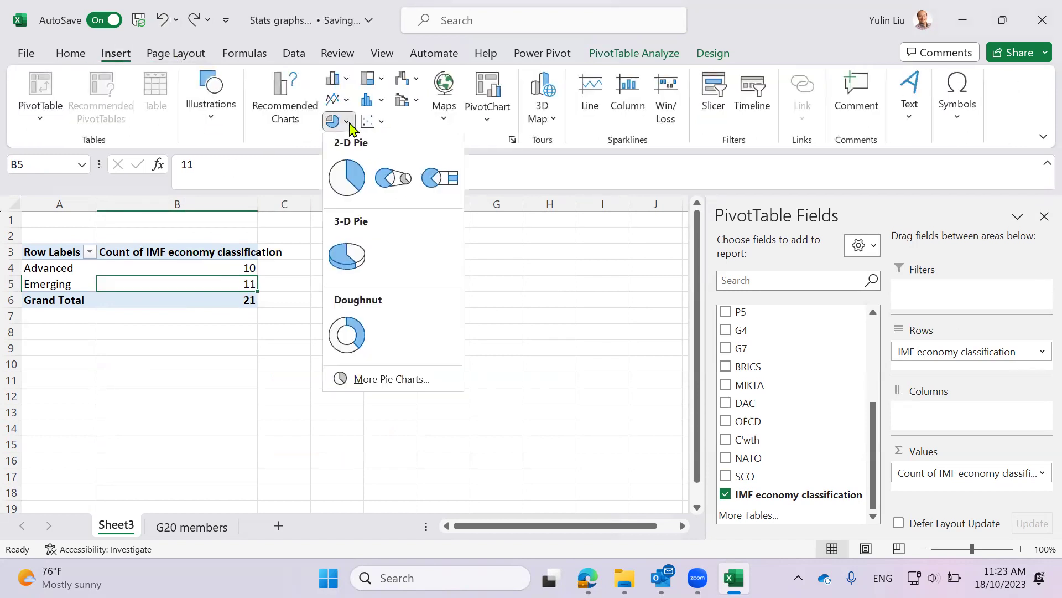
{"action": "left_click", "coordinate": [346, 177]}
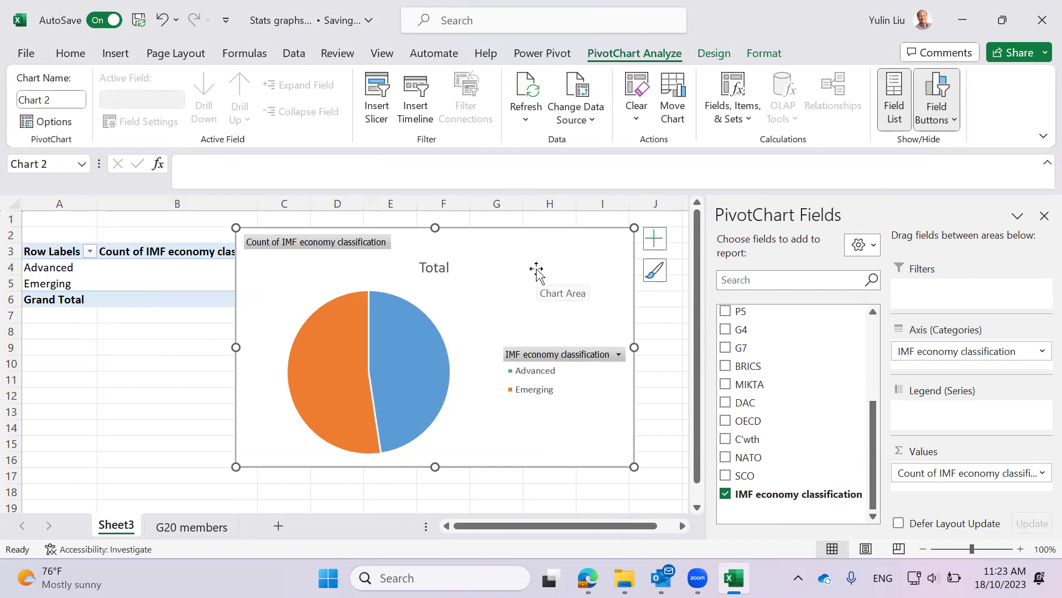
Change the pie PivotChart to a doughnut chart and move it slightly closer to the PivotTable
{"action": "right_click", "coordinate": [482, 281]}
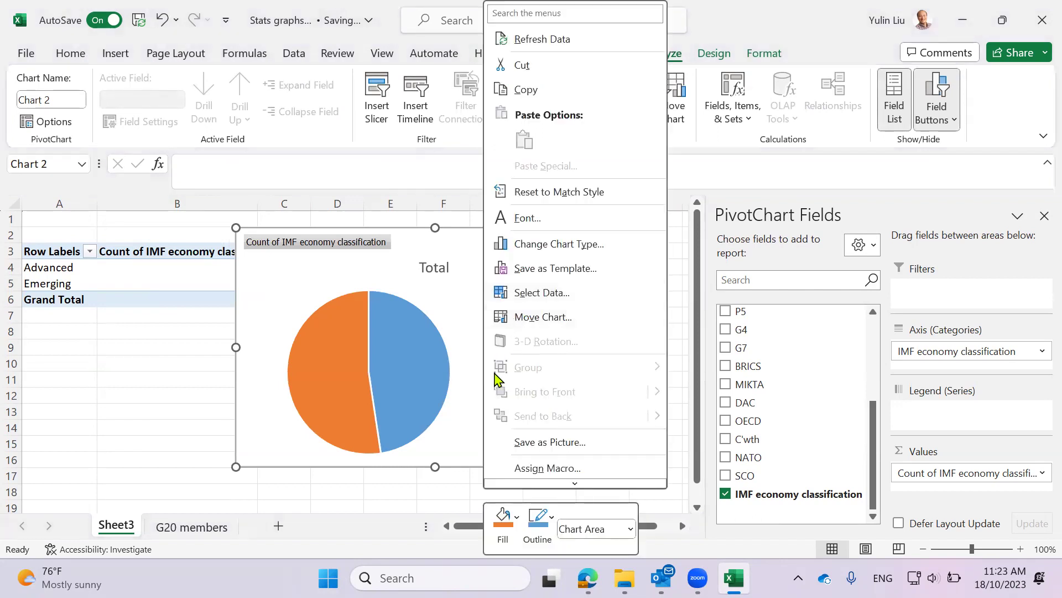
{"action": "left_click", "coordinate": [541, 248]}
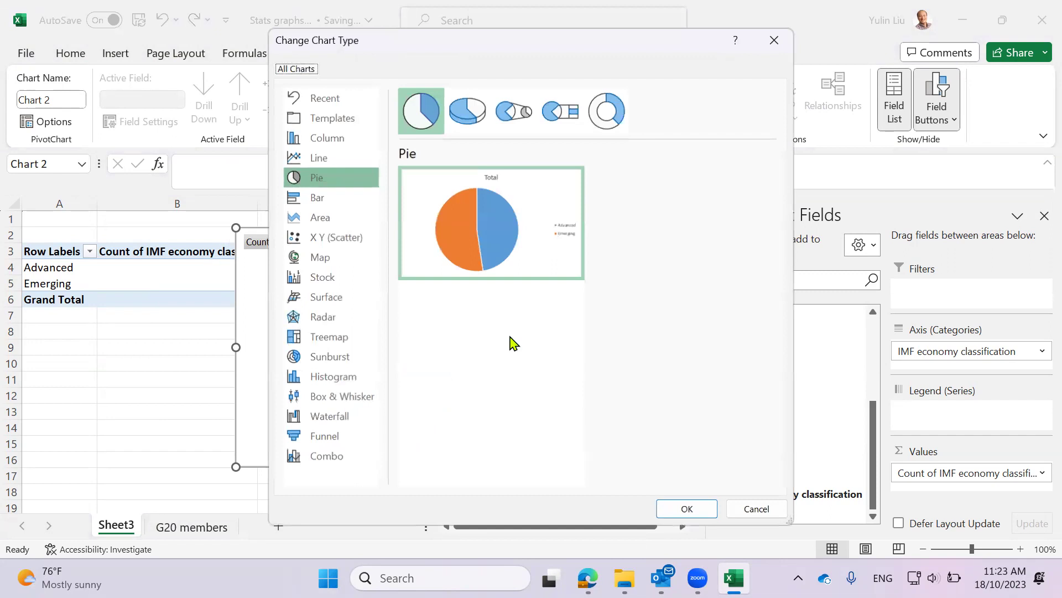
{"action": "left_click", "coordinate": [594, 115]}
{"action": "left_click", "coordinate": [686, 509]}
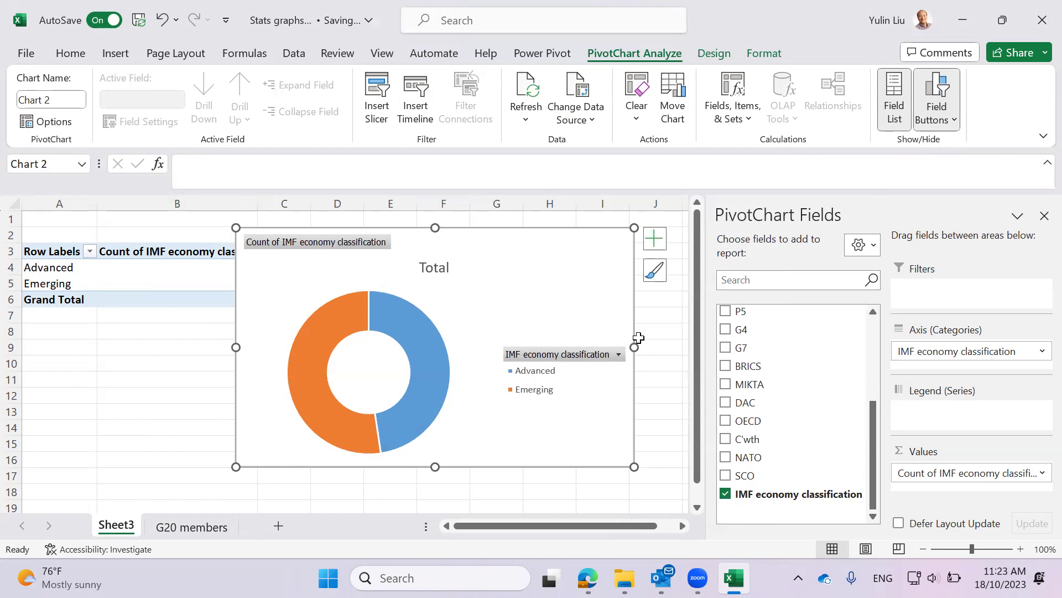
{"action": "left_click_drag", "start_coordinate": [527, 265], "coordinate": [477, 271]}
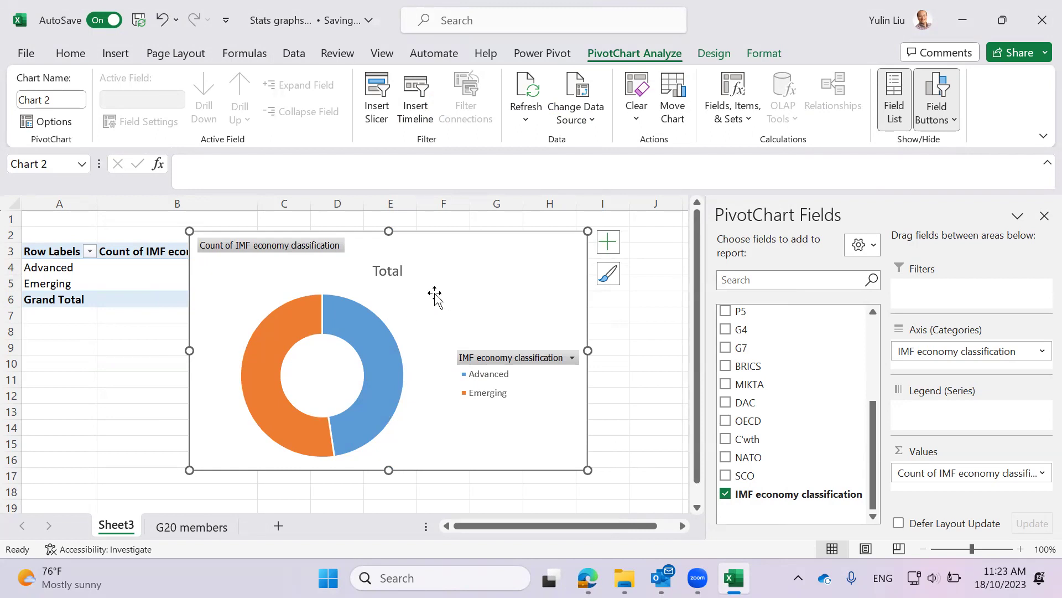
Move the doughnut chart off the PivotTable and rename the "Advanced" row label as "Advanced Economy"
{"action": "left_click_drag", "start_coordinate": [467, 251], "coordinate": [585, 267]}
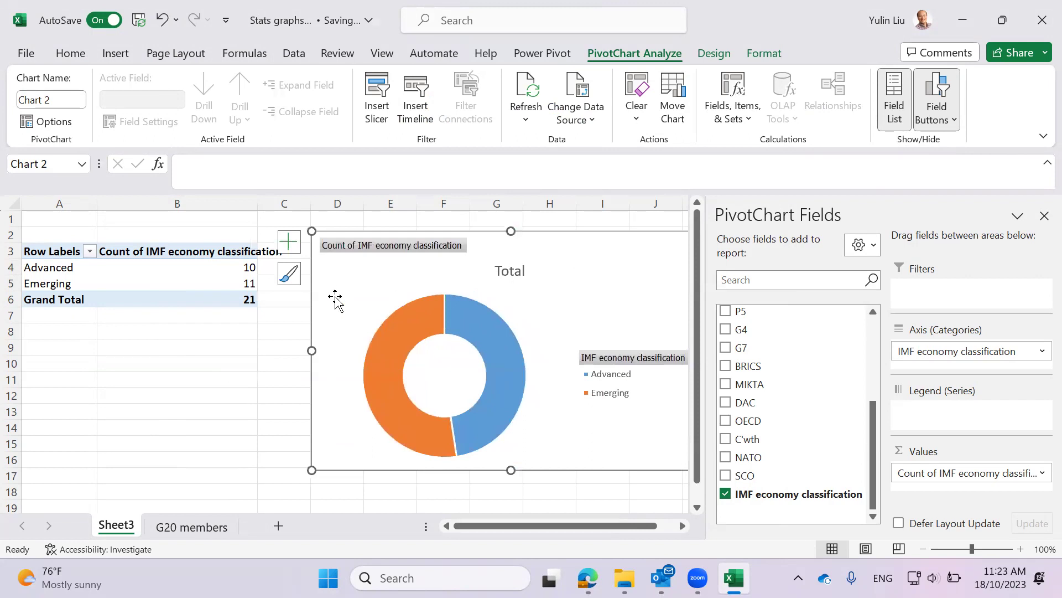
{"action": "left_click", "coordinate": [52, 269]}
{"action": "left_click", "coordinate": [27, 281]}
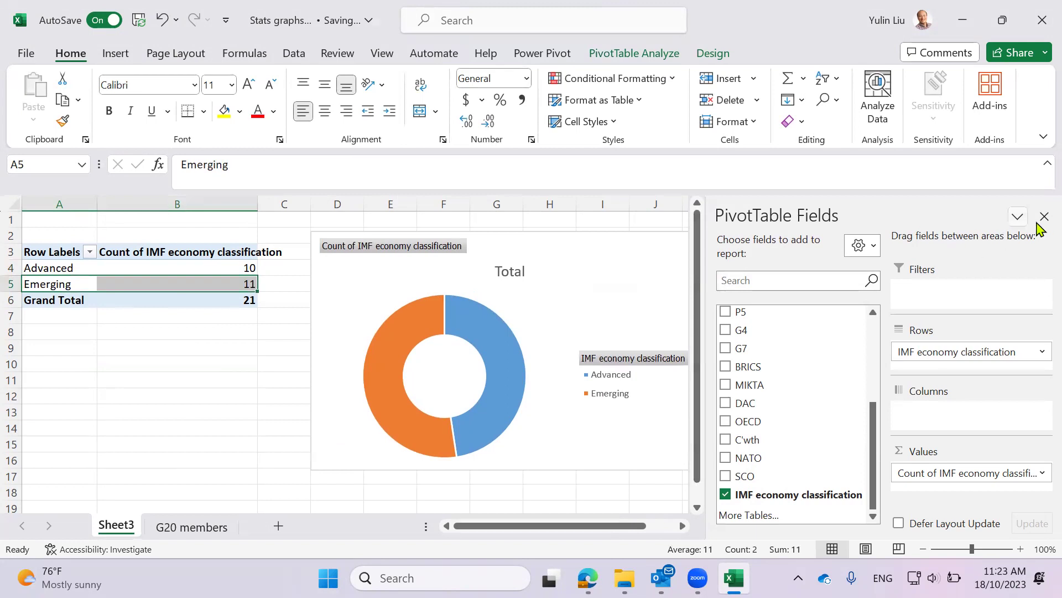
{"action": "left_click", "coordinate": [60, 269]}
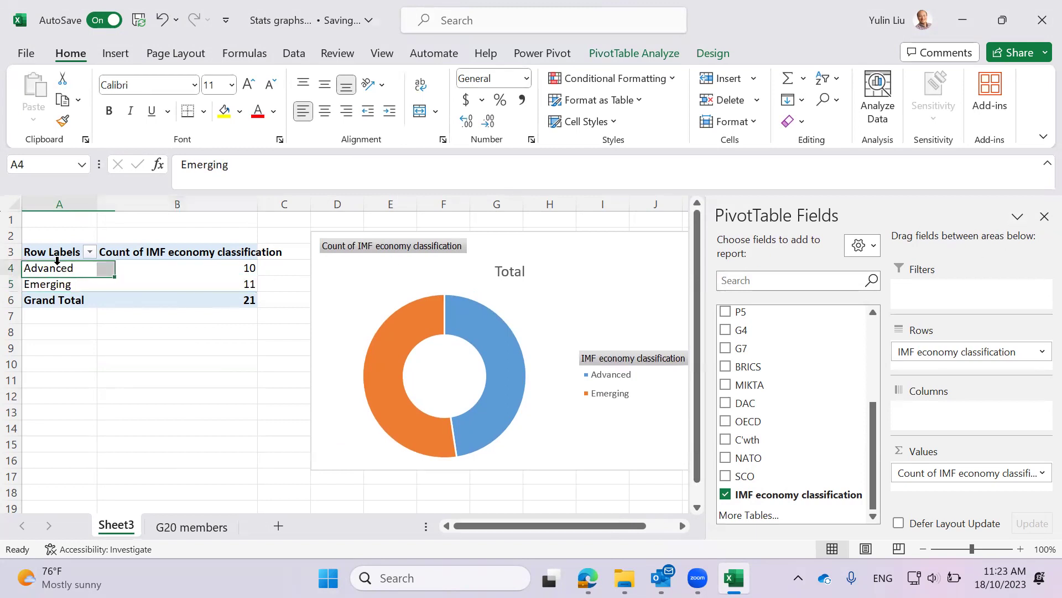
{"action": "left_click", "coordinate": [237, 165]}
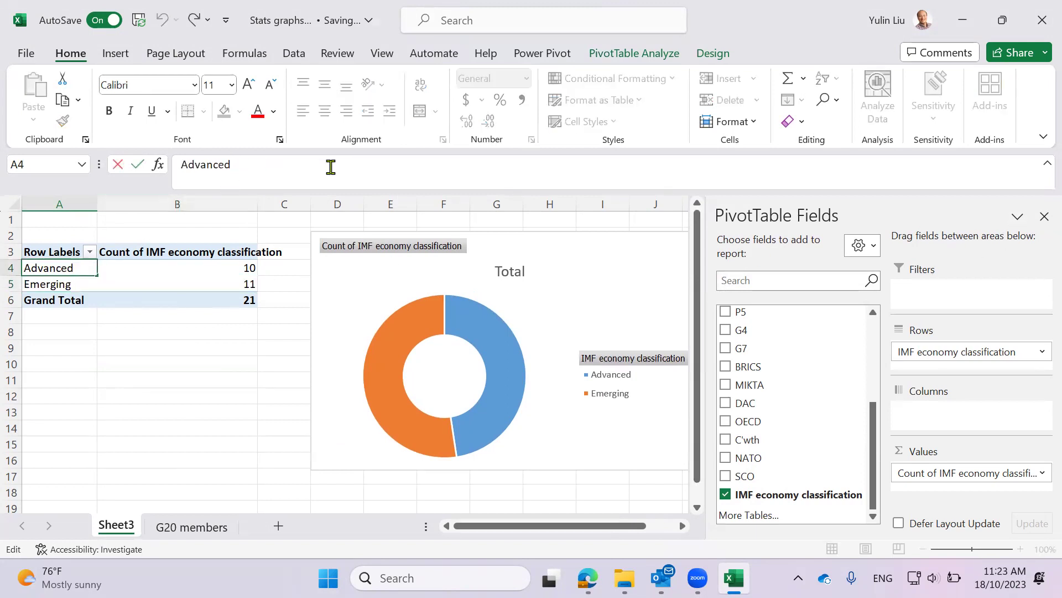
{"action": "type", "text": "Economy"}
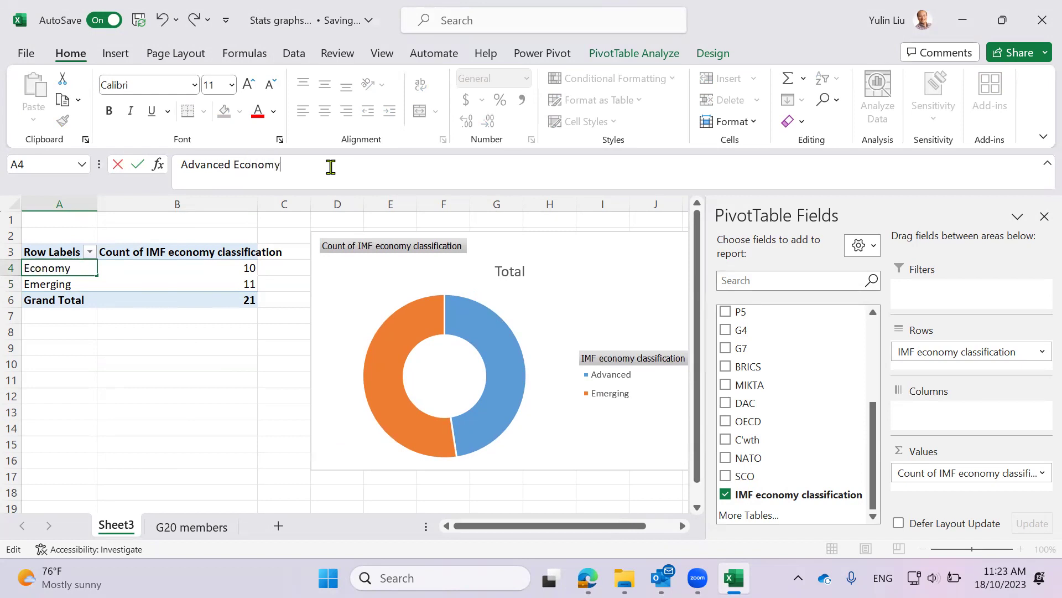
{"action": "key", "text": "Return"}
Move the doughnut chart slightly closer to the PivotTable and rename the "Emerging" row label as "Emerging Economy"
{"action": "left_click", "coordinate": [612, 245]}
{"action": "left_click_drag", "start_coordinate": [634, 331], "coordinate": [597, 332]}
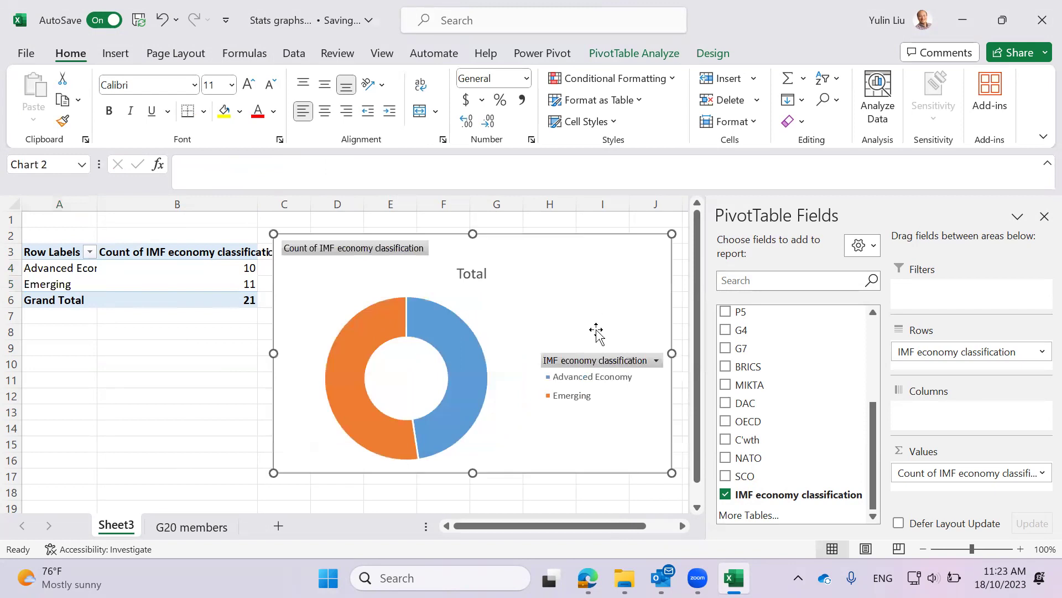
{"action": "left_click", "coordinate": [67, 284]}
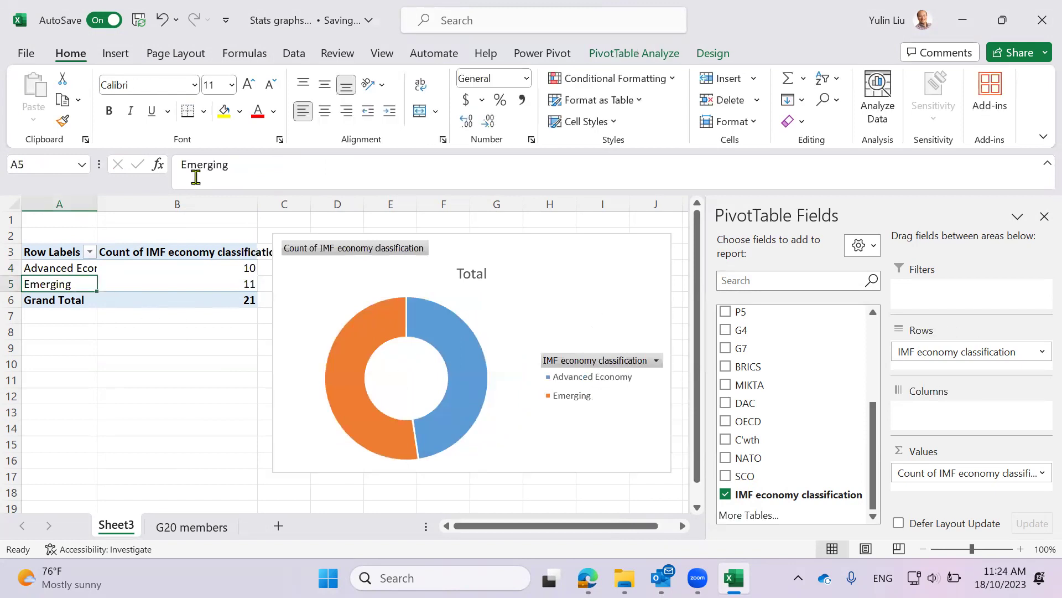
{"action": "key", "text": "F2"}
{"action": "type", "text": "Economy"}
{"action": "key", "text": "Return"}
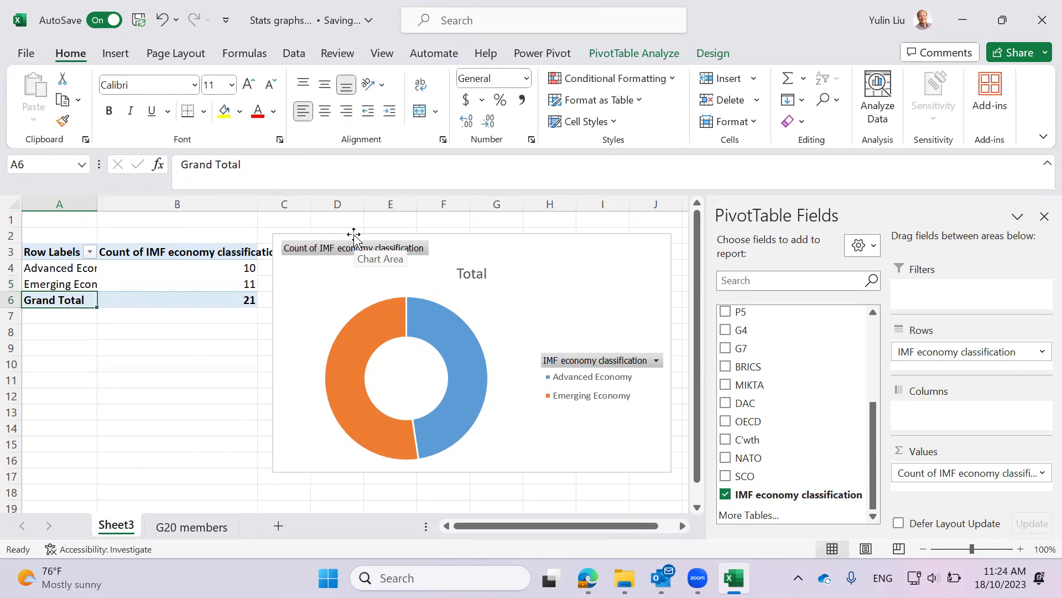
Move the doughnut chart's legend slightly higher and make it narrower
{"action": "left_click", "coordinate": [603, 427]}
{"action": "left_click", "coordinate": [588, 388]}
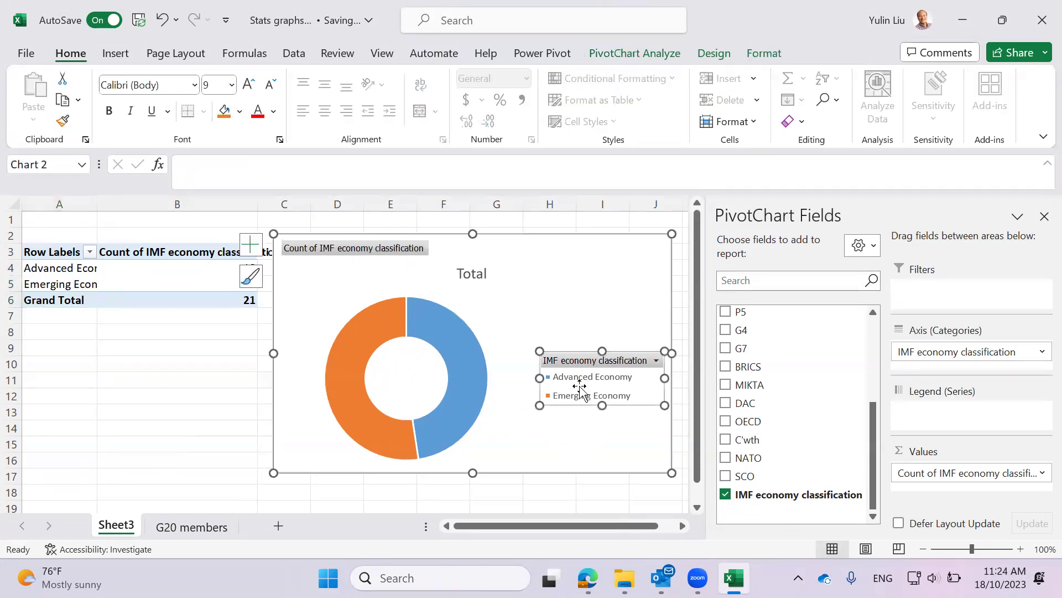
{"action": "mouse_move", "coordinate": [563, 350]}
{"action": "left_mouse_down"}
{"action": "mouse_move", "coordinate": [562, 310]}
{"action": "mouse_move", "coordinate": [562, 330]}
{"action": "left_mouse_up"}
{"action": "left_click_drag", "start_coordinate": [664, 360], "coordinate": [646, 359]}
{"action": "left_click_drag", "start_coordinate": [540, 358], "coordinate": [530, 358]}
{"action": "left_click", "coordinate": [576, 416]}
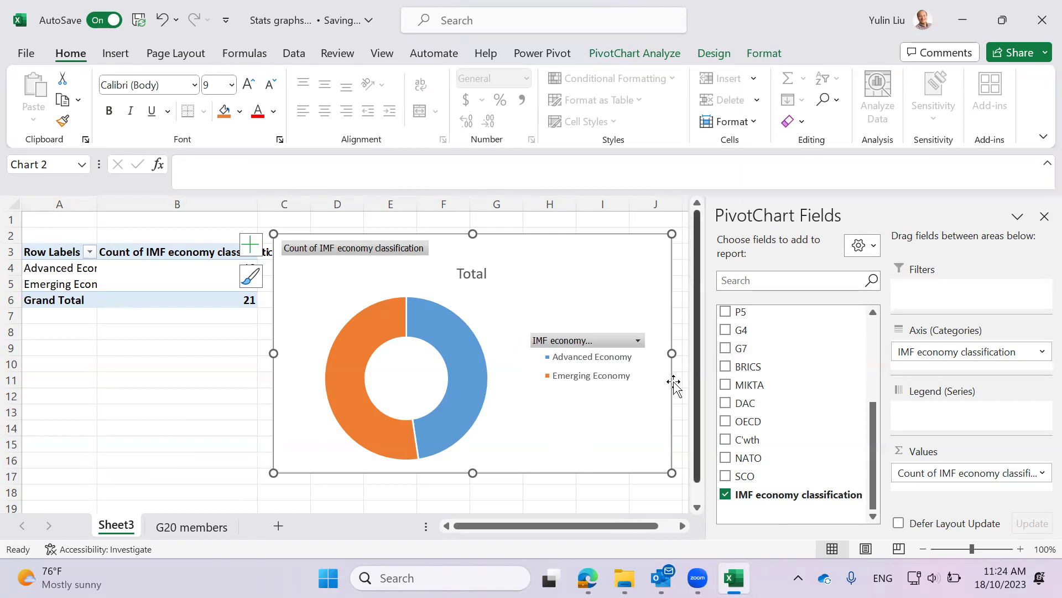
Hide the PivotChart field list and move the doughnut chart farther from the PivotTable
{"action": "left_click", "coordinate": [1040, 218]}
{"action": "left_click_drag", "start_coordinate": [576, 249], "coordinate": [674, 232]}
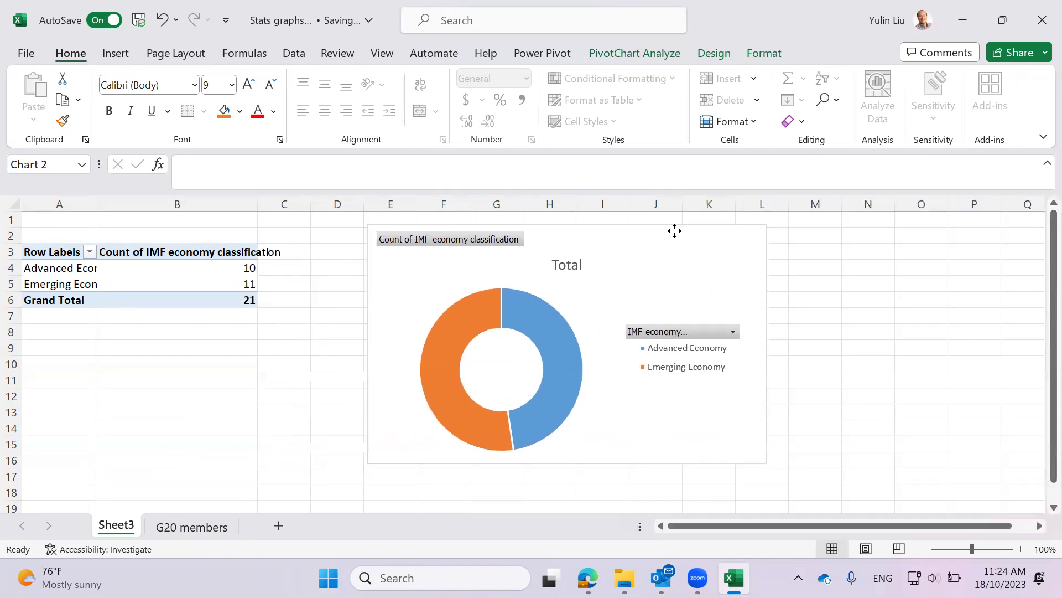
Link the doughnut chart's title to cell A1 of Sheet3 with the formula =Sheet3!$A$1
{"action": "left_click", "coordinate": [579, 257]}
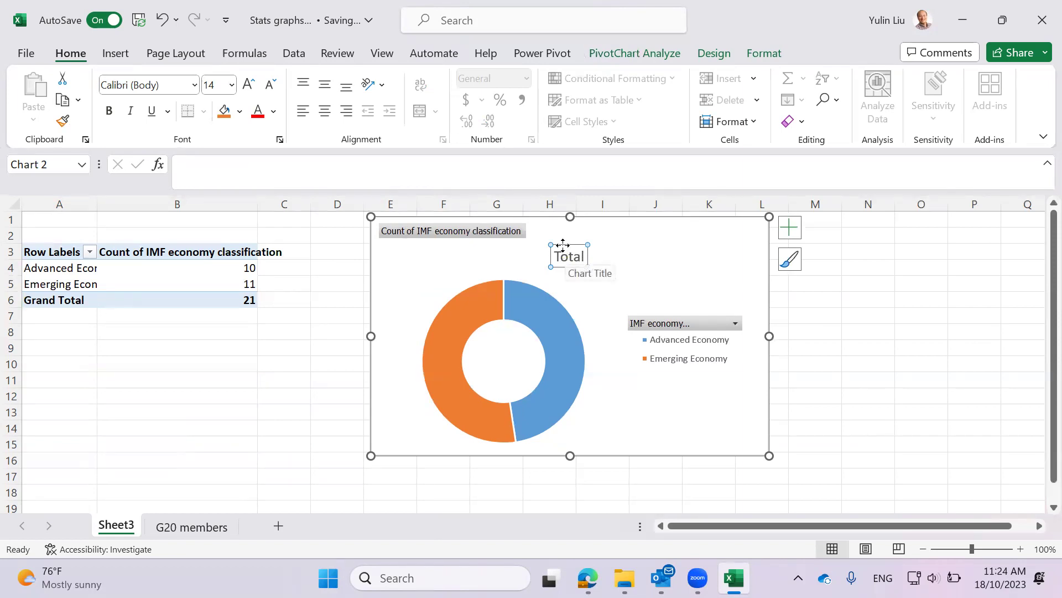
{"action": "left_click", "coordinate": [223, 171]}
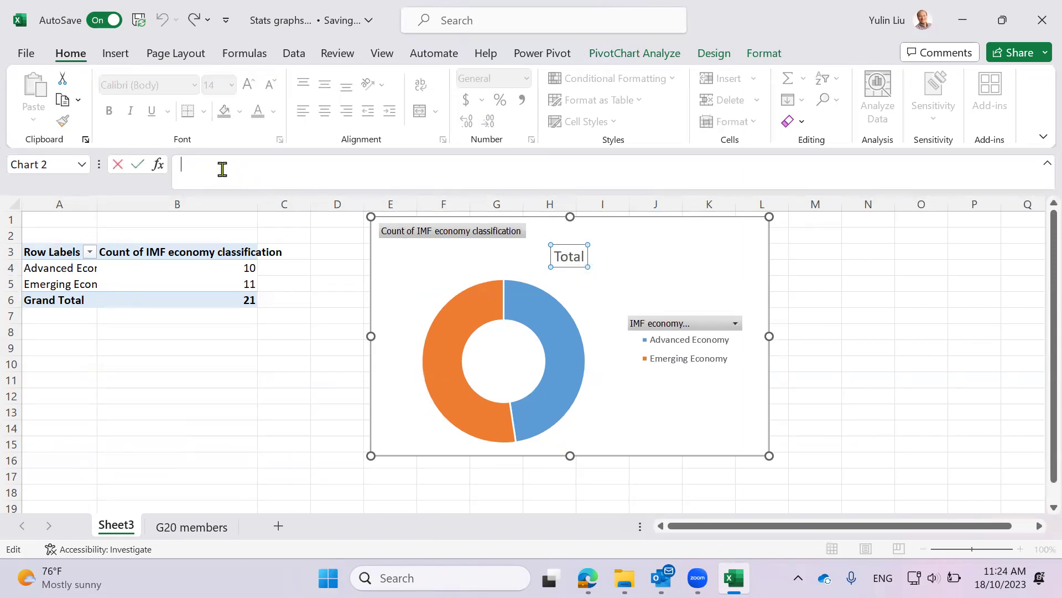
{"action": "left_click", "coordinate": [638, 262]}
{"action": "left_click", "coordinate": [565, 262]}
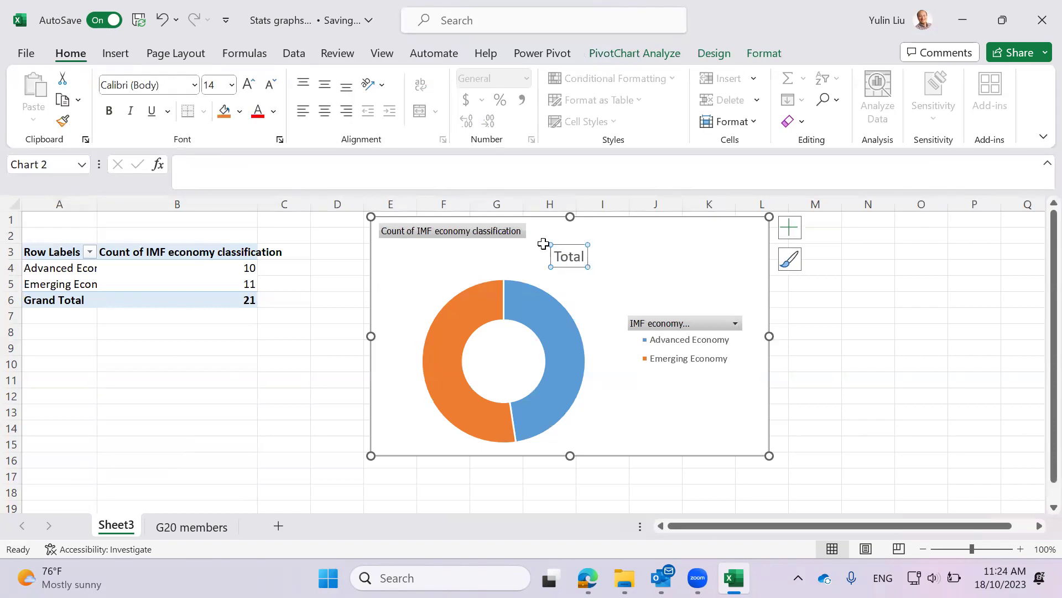
{"action": "left_click", "coordinate": [265, 168]}
{"action": "type", "text": "="}
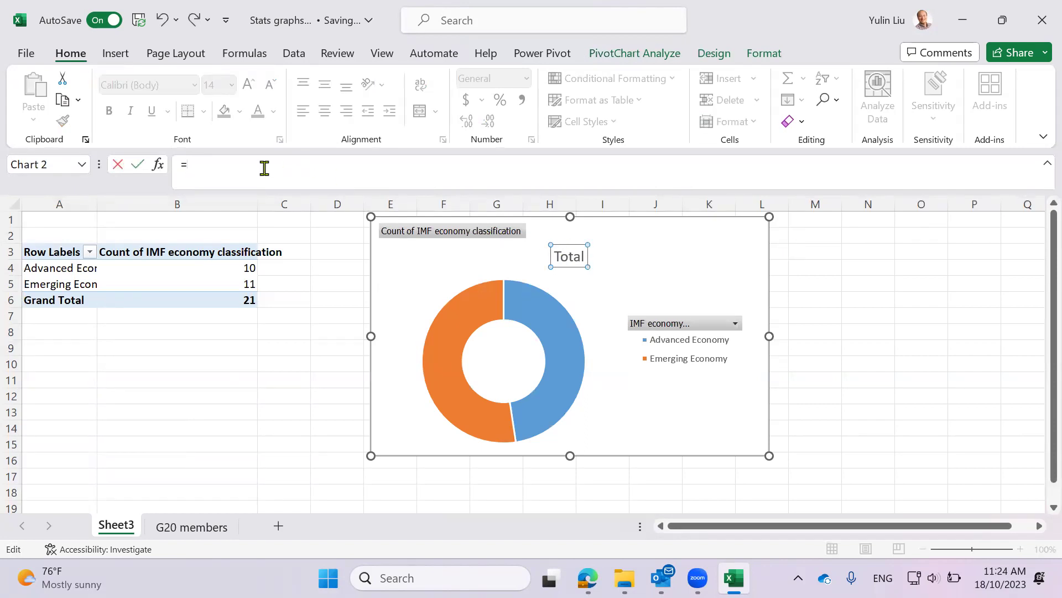
{"action": "left_click", "coordinate": [45, 219]}
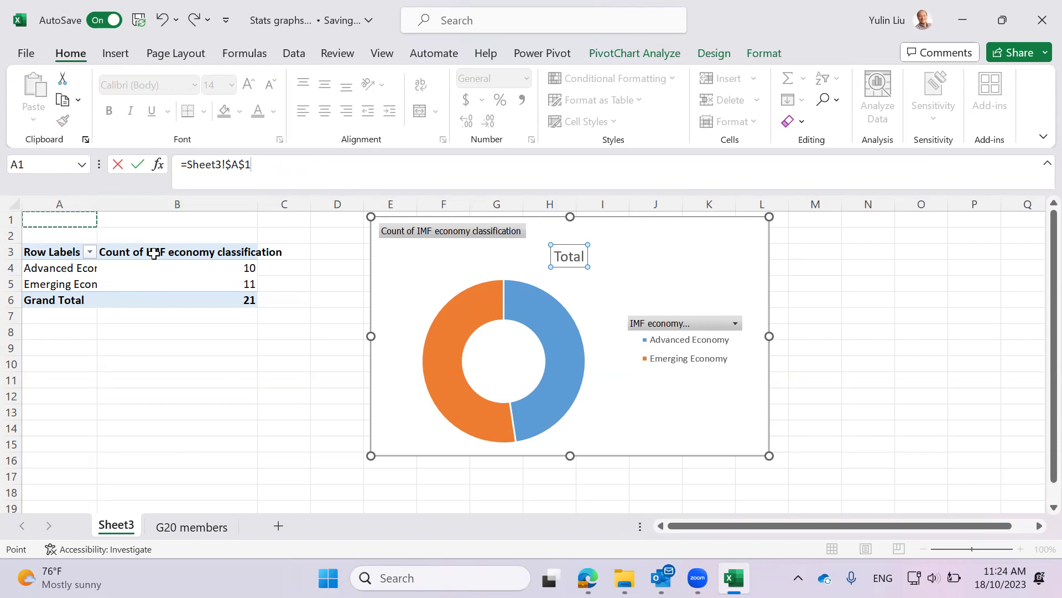
{"action": "key", "text": "Return"}
Enter "Donut chat" in cell A1 as the text for the linked chart title
{"action": "left_click", "coordinate": [54, 220]}
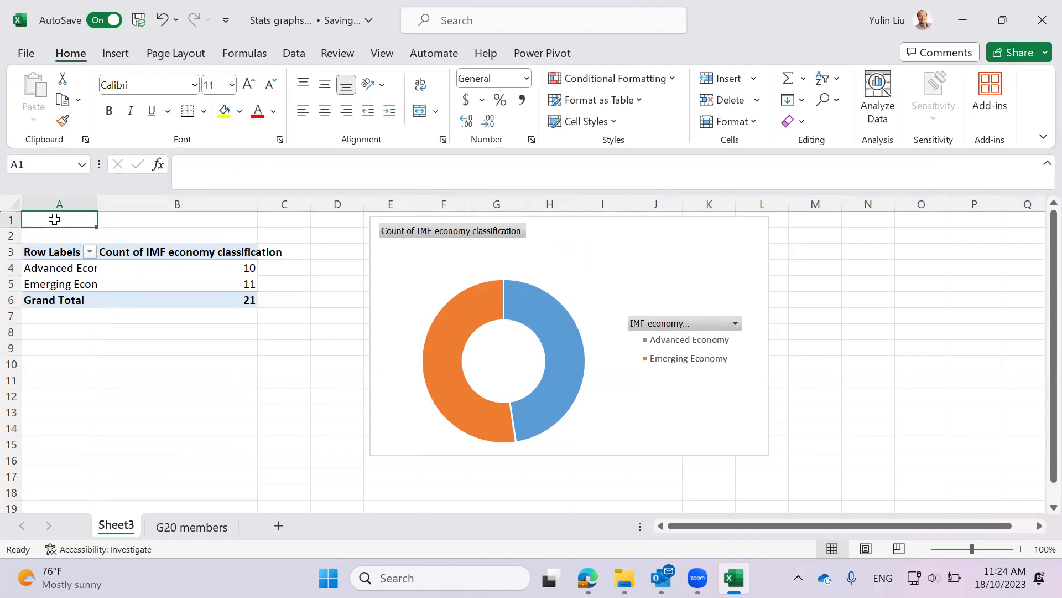
{"action": "type", "text": "Do"}
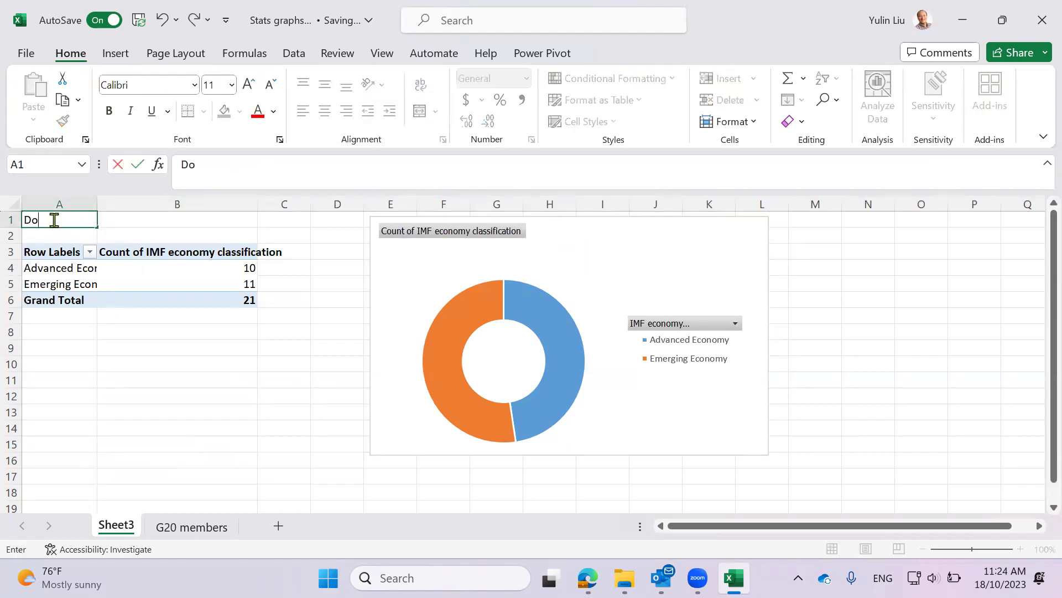
{"action": "type", "text": "nut chat"}
{"action": "key", "text": "Return"}
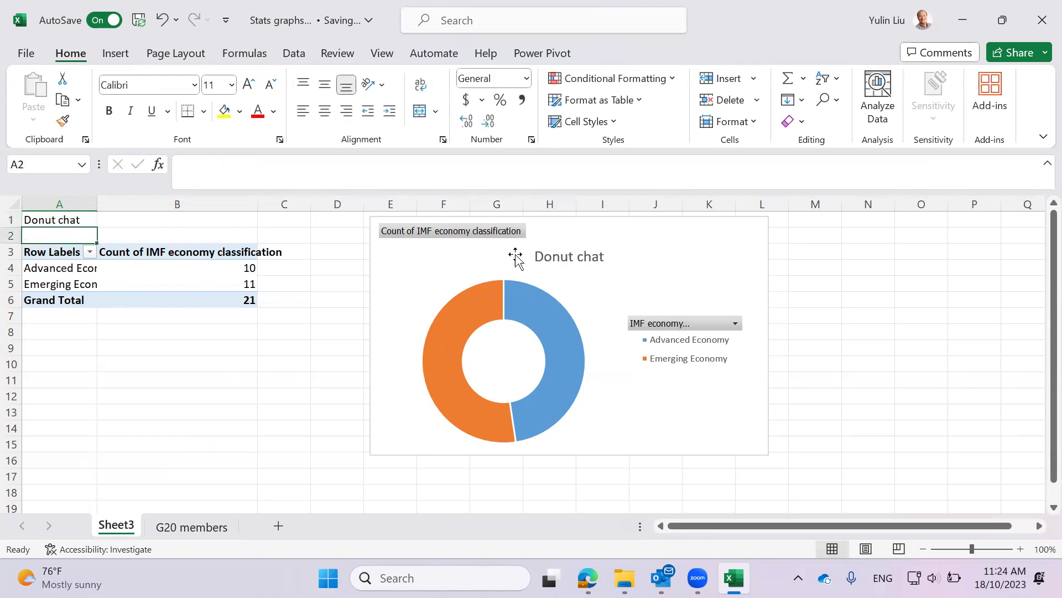
Delete the doughnut chart's title and clear the text in cell A1
{"action": "left_click", "coordinate": [559, 255]}
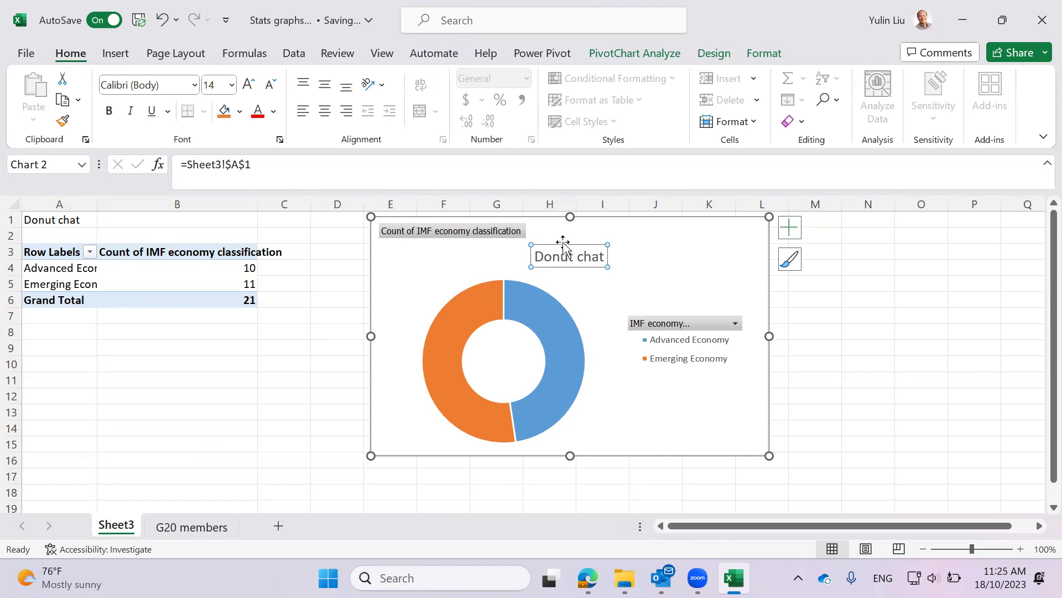
{"action": "key", "text": "Delete"}
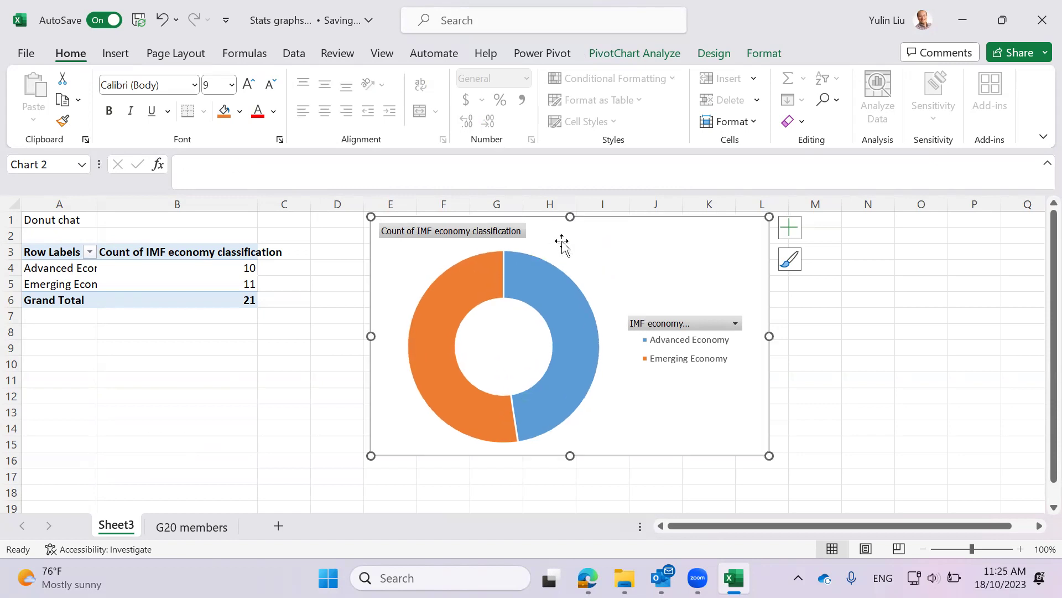
{"action": "left_click", "coordinate": [72, 232]}
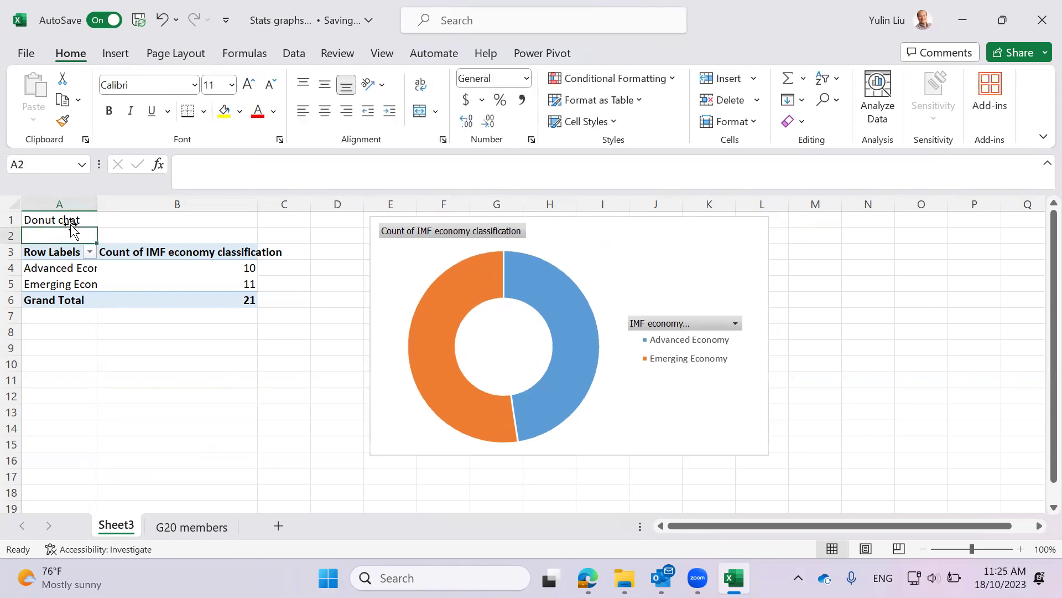
{"action": "left_click", "coordinate": [63, 219]}
{"action": "key", "text": "Delete"}
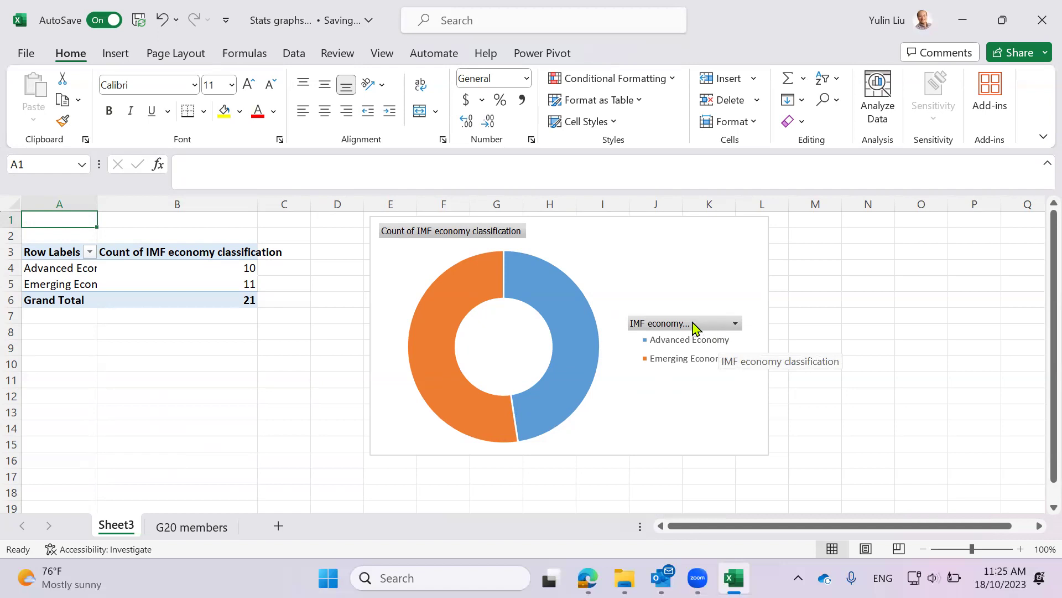
Check the chart's IMF economy classification filter options, leave them unchanged, and move the chart closer to the PivotTable
{"action": "left_click", "coordinate": [712, 325]}
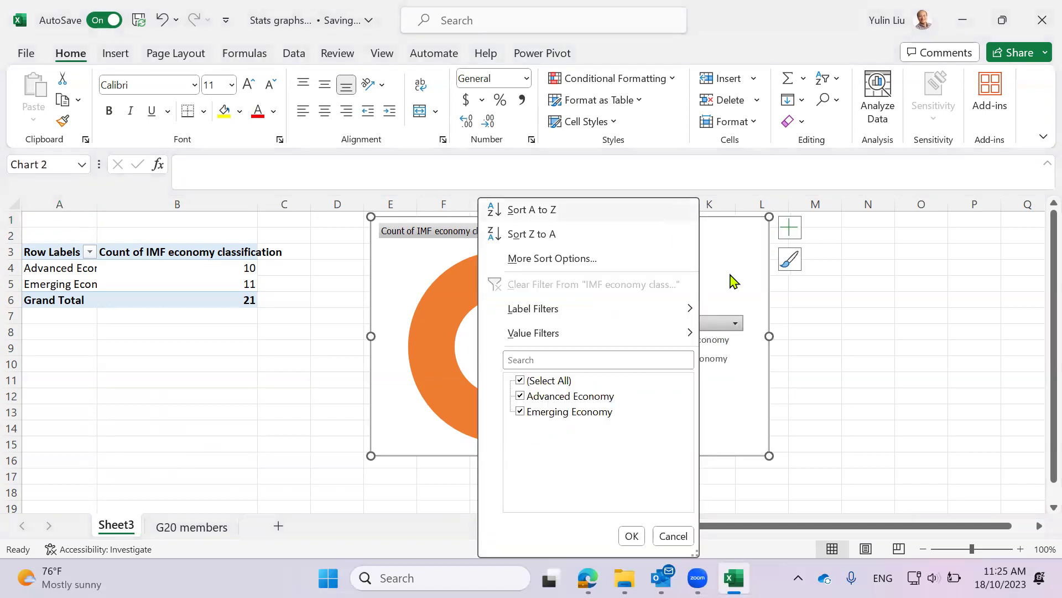
{"action": "left_click", "coordinate": [704, 322]}
{"action": "left_click_drag", "start_coordinate": [647, 234], "coordinate": [615, 249]}
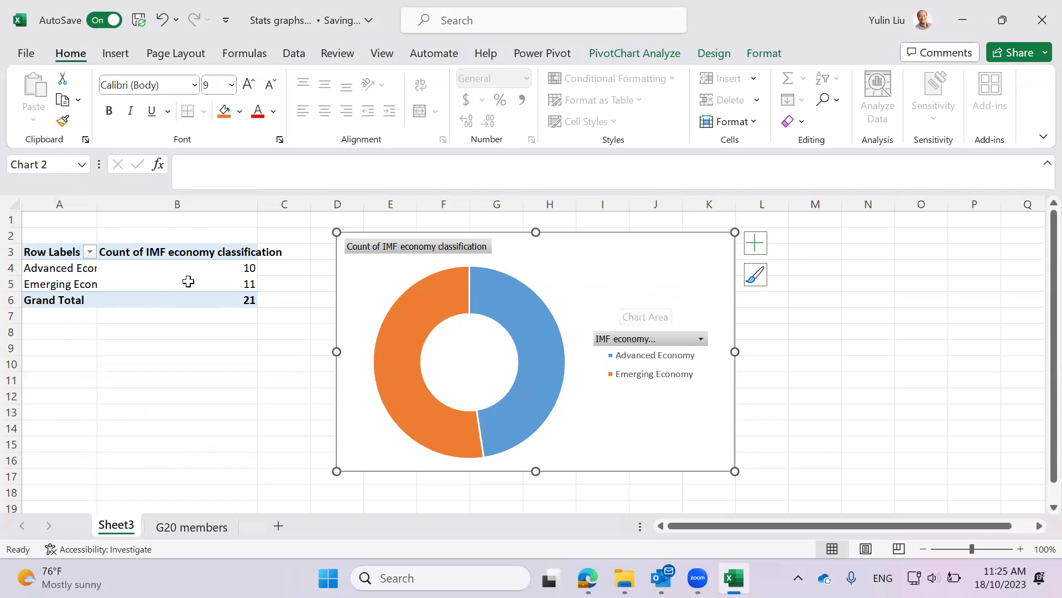
{"action": "left_click", "coordinate": [458, 250]}
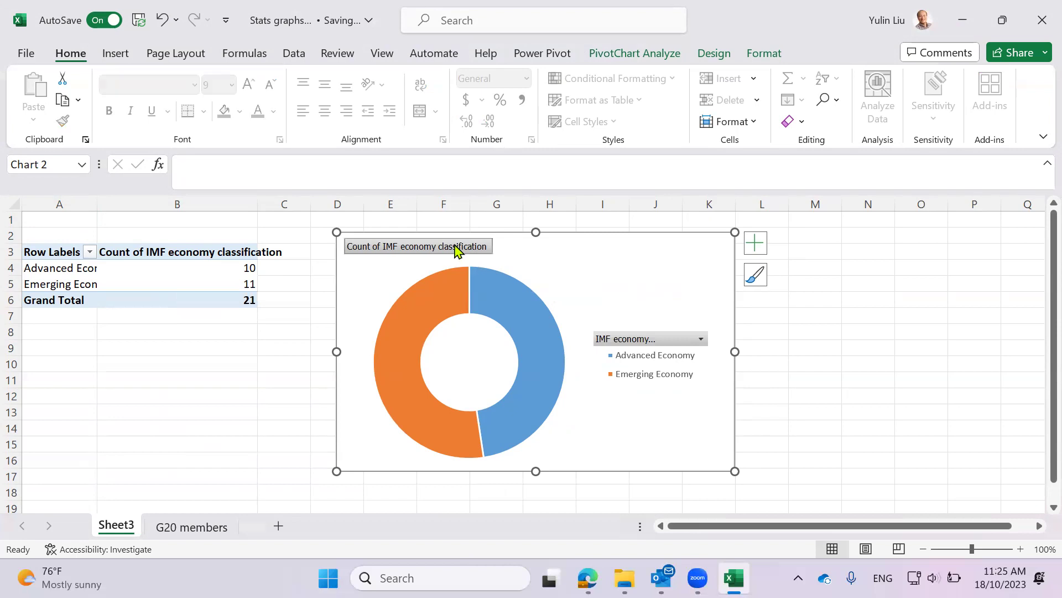
Try filtering Advanced Economy out of the doughnut PivotChart and include that category again
{"action": "left_click", "coordinate": [662, 340]}
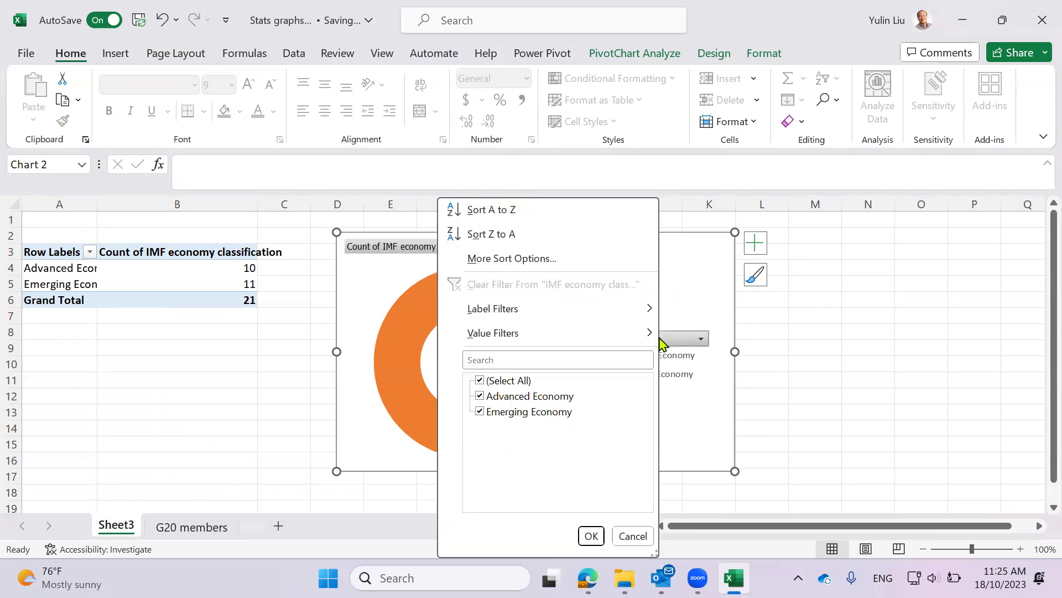
{"action": "left_click", "coordinate": [497, 398]}
{"action": "left_click", "coordinate": [591, 536]}
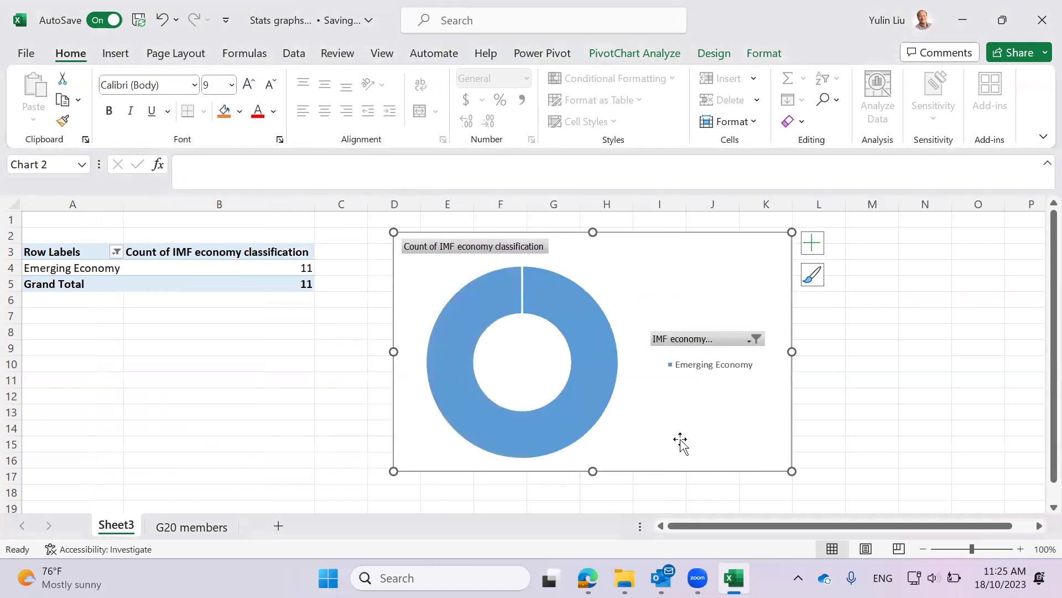
{"action": "left_click", "coordinate": [748, 338]}
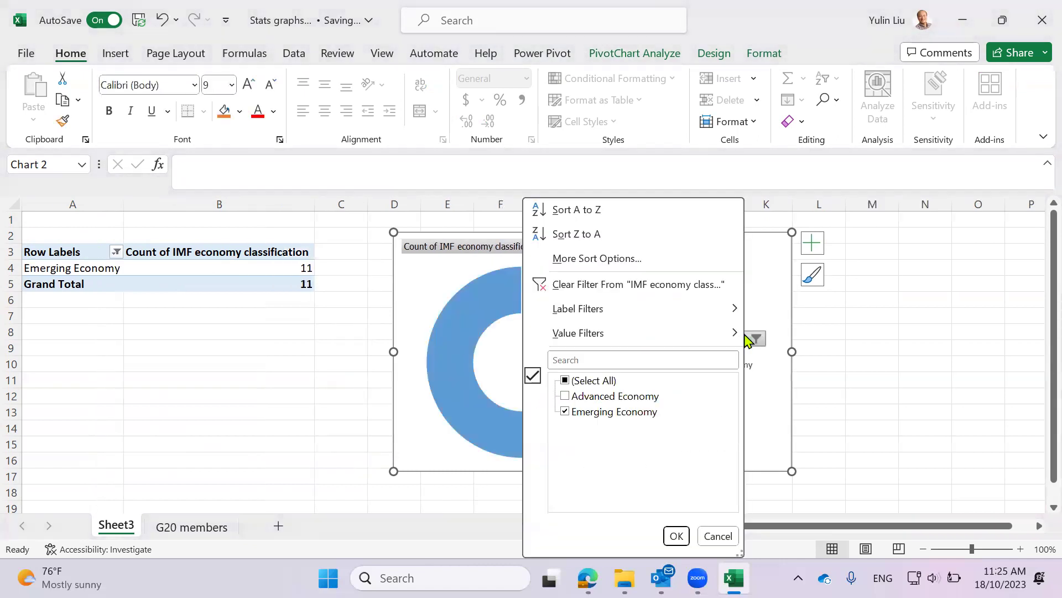
{"action": "left_click", "coordinate": [565, 396]}
{"action": "left_click", "coordinate": [677, 536]}
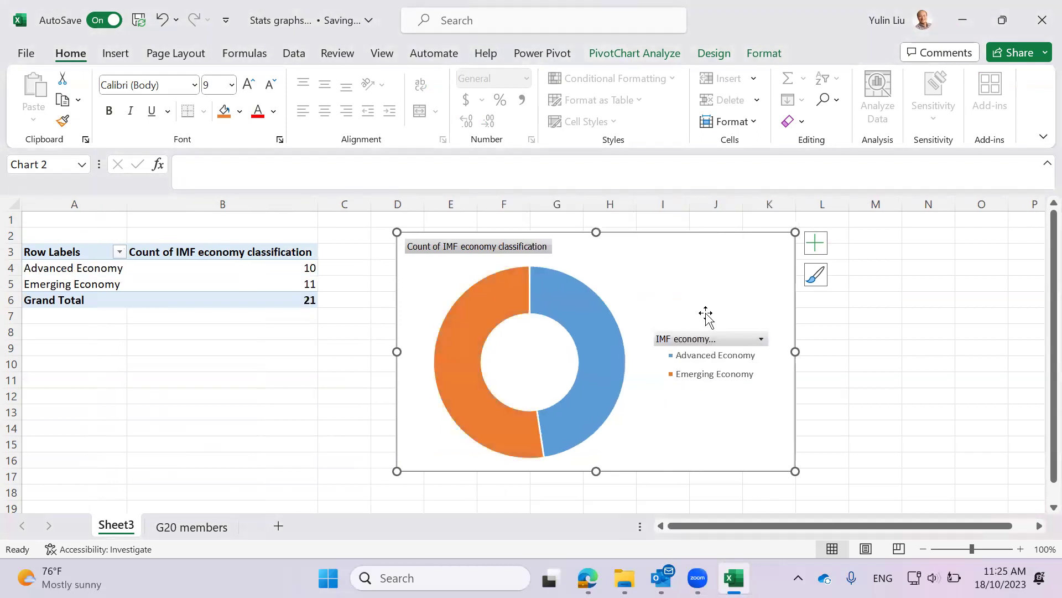
Move the doughnut chart a little closer to the PivotTable
{"action": "left_click_drag", "start_coordinate": [721, 240], "coordinate": [686, 239]}
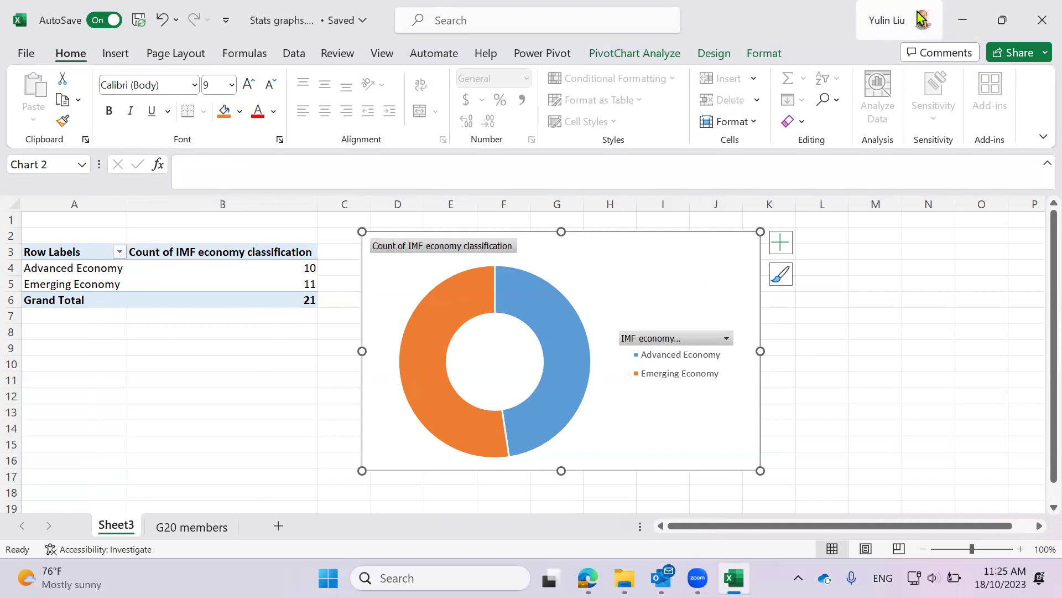
Switch the workbook window out of its maximized size, reposition it and enlarge it to nearly fill the desktop
{"action": "mouse_move", "coordinate": [1000, 20]}
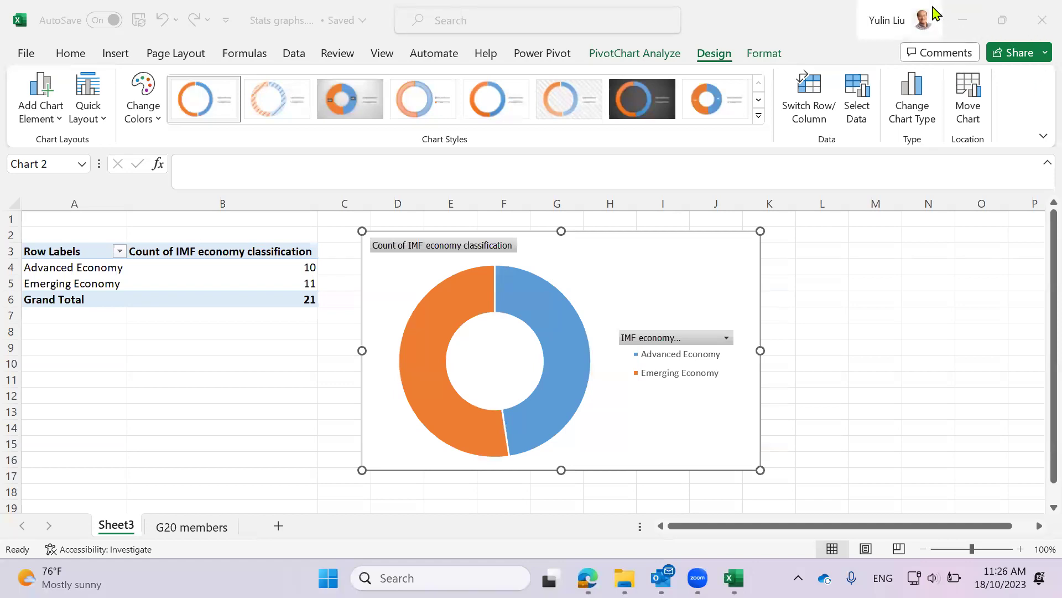
{"action": "left_click", "coordinate": [1002, 22]}
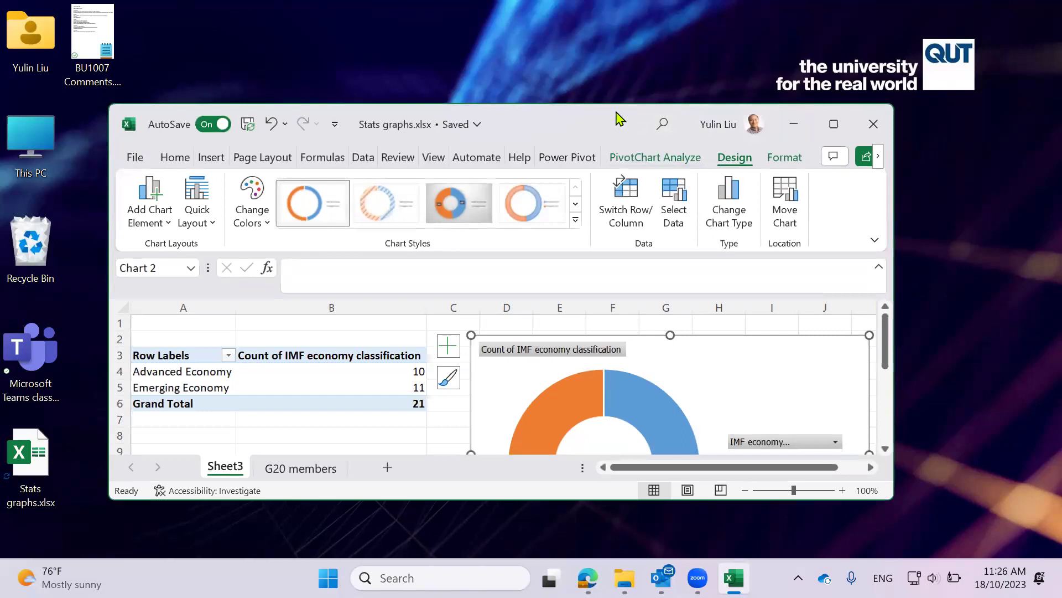
{"action": "left_click_drag", "start_coordinate": [627, 134], "coordinate": [589, 106]}
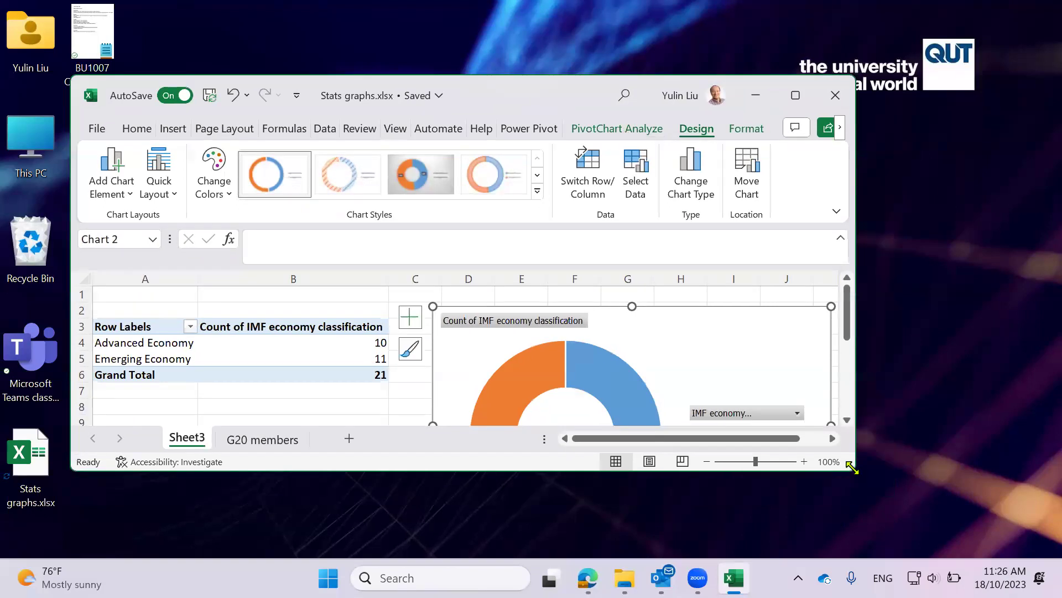
{"action": "left_click_drag", "start_coordinate": [852, 468], "coordinate": [928, 595]}
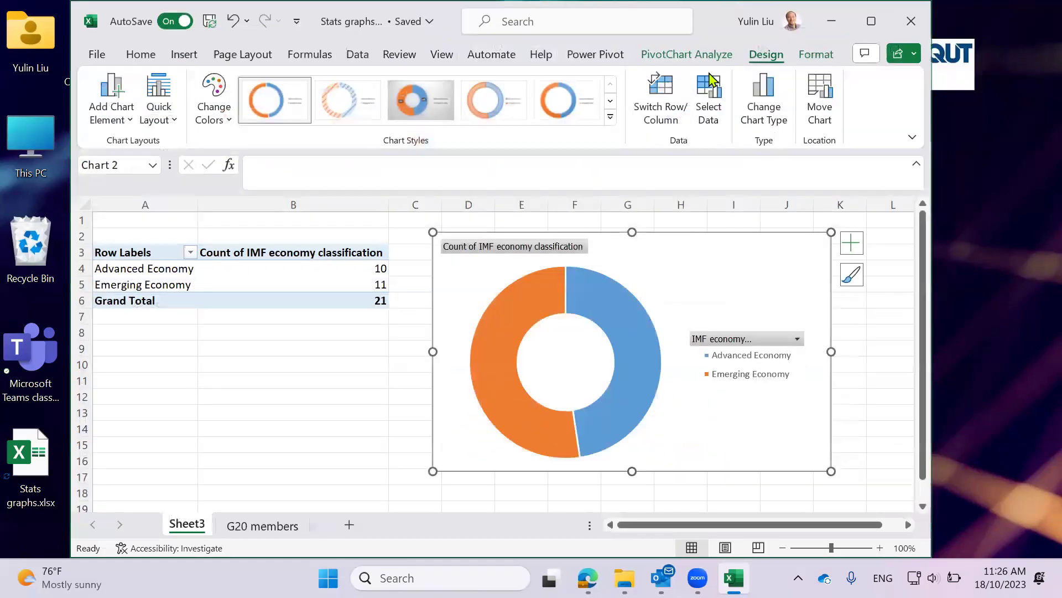
Hide all the field buttons on the doughnut PivotChart
{"action": "left_click", "coordinate": [712, 57]}
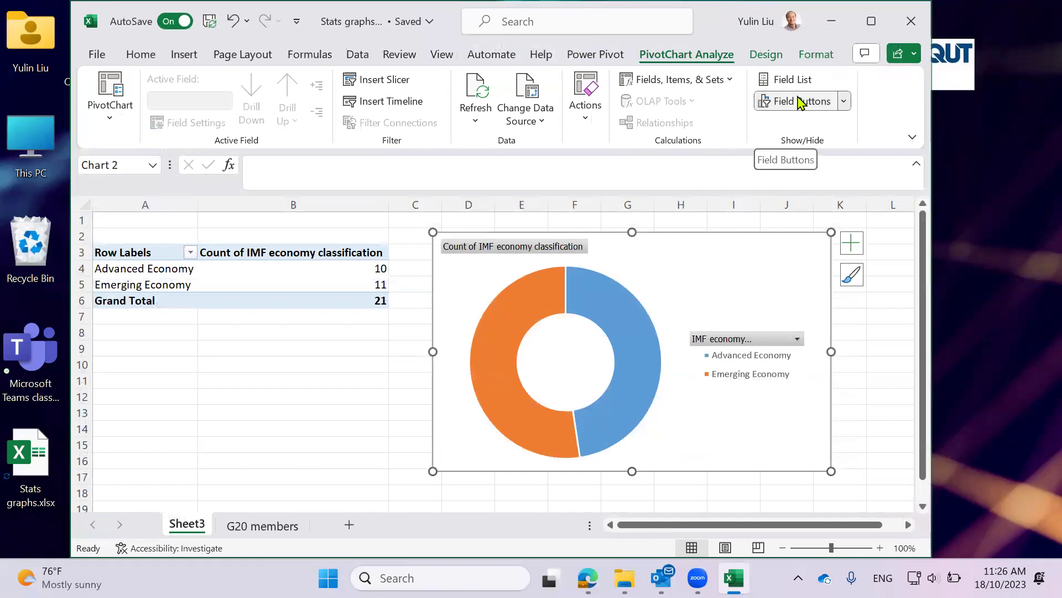
{"action": "left_click", "coordinate": [801, 102]}
{"action": "left_click", "coordinate": [801, 102]}
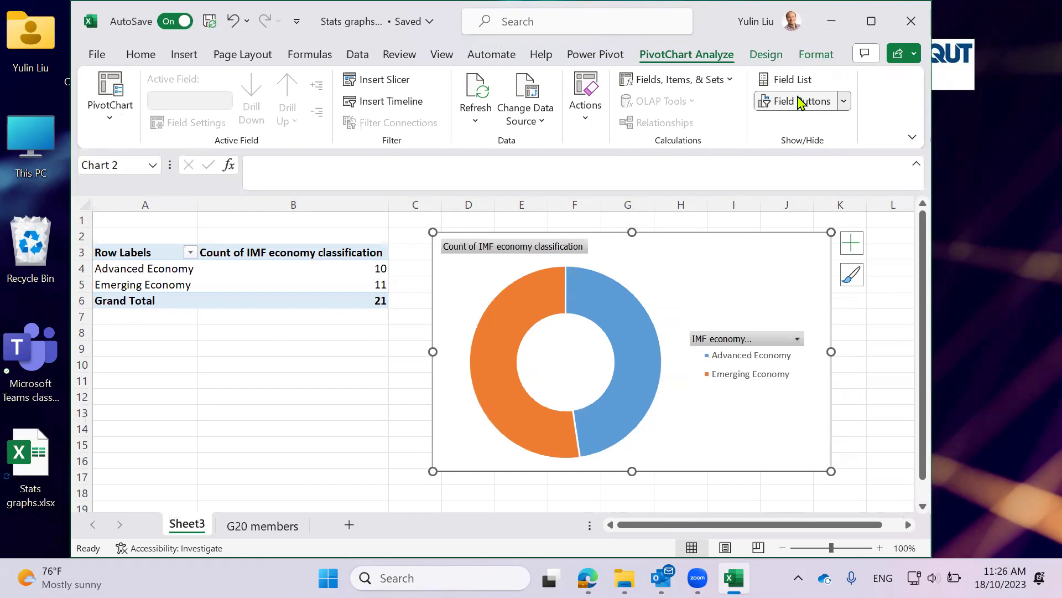
{"action": "left_click", "coordinate": [801, 103]}
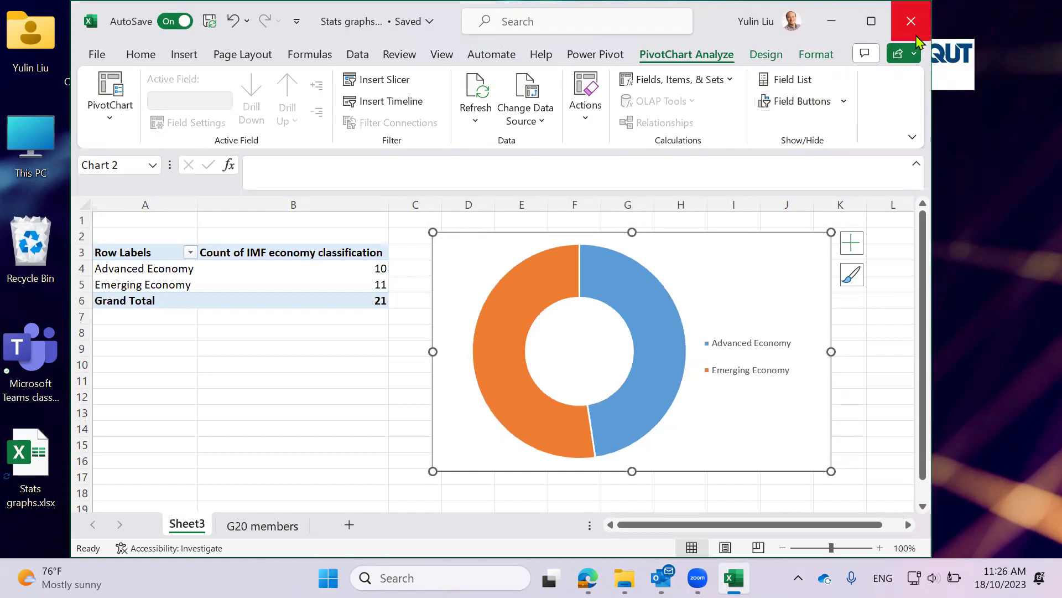
Widen the workbook window on both sides and reselect the doughnut chart
{"action": "left_click_drag", "start_coordinate": [934, 116], "coordinate": [1039, 124]}
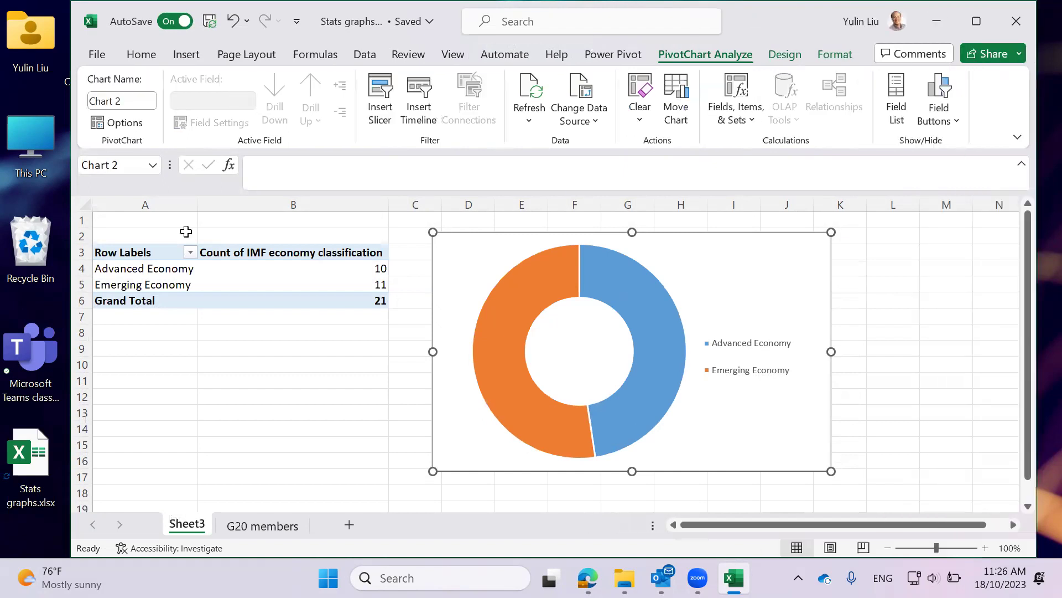
{"action": "left_click_drag", "start_coordinate": [71, 187], "coordinate": [1, 187]}
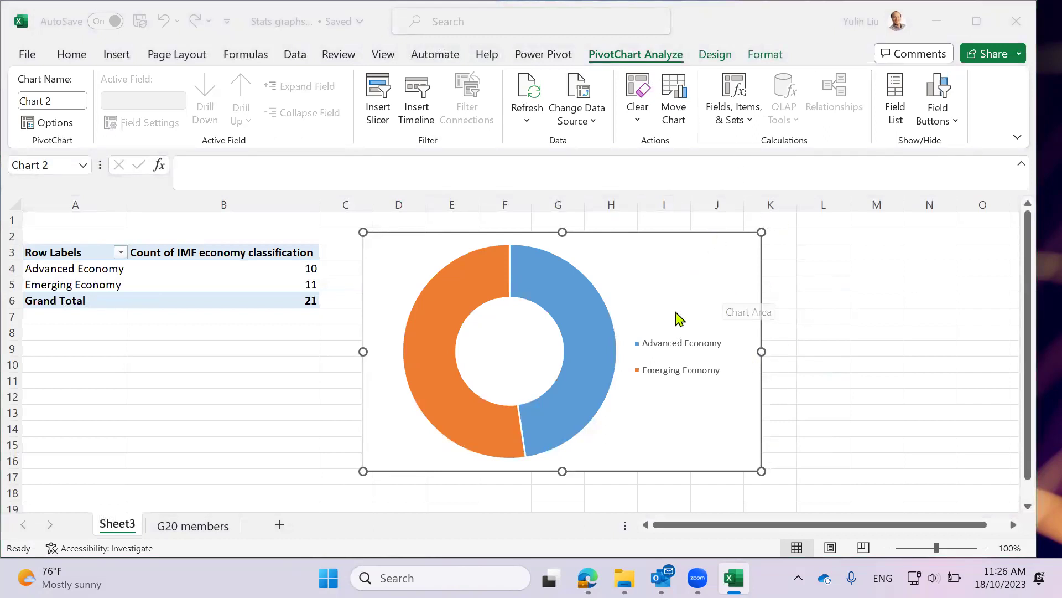
{"action": "left_click", "coordinate": [653, 278]}
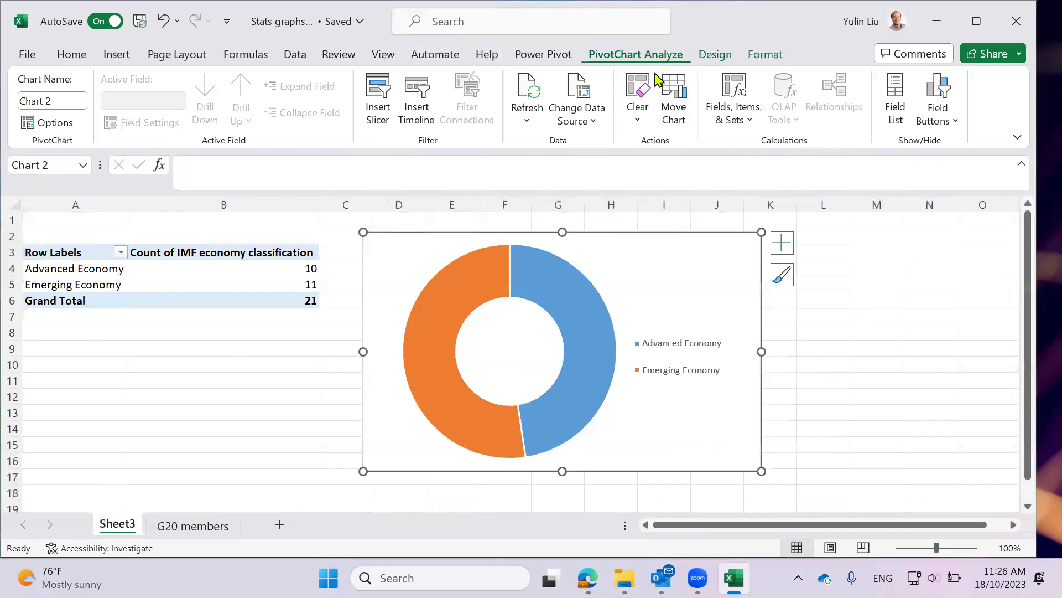
Show the field buttons on the doughnut PivotChart again and hide them once more
{"action": "left_click", "coordinate": [942, 90]}
{"action": "left_click", "coordinate": [942, 90]}
{"action": "left_click", "coordinate": [942, 90]}
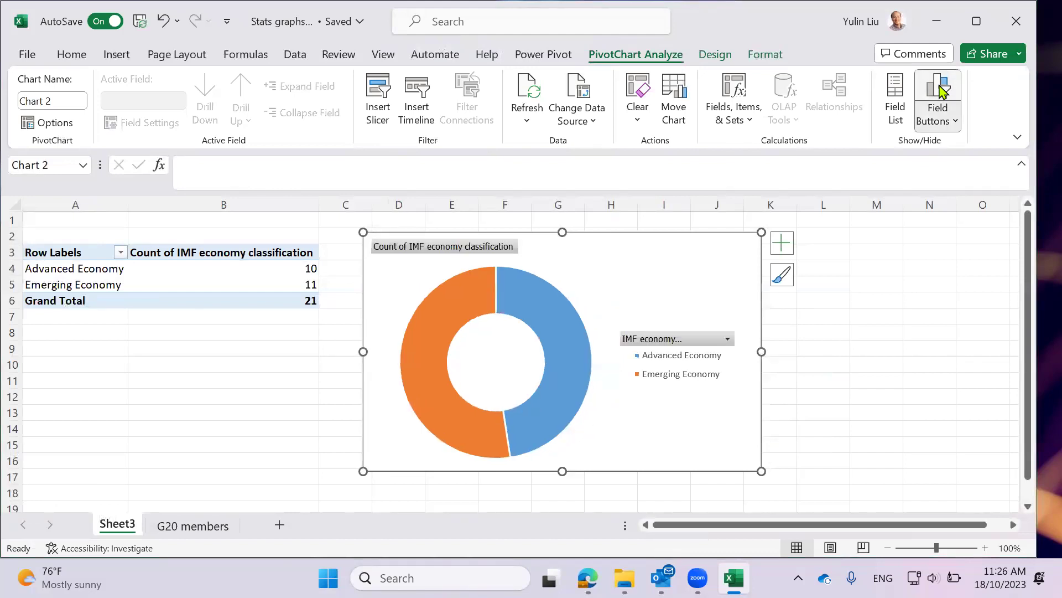
{"action": "left_click", "coordinate": [943, 90]}
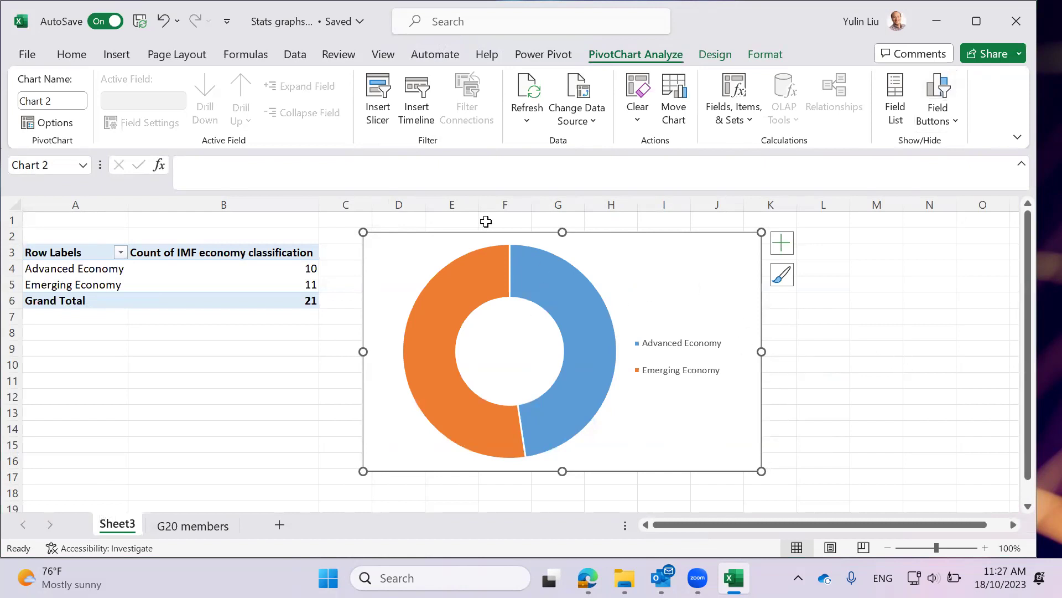
Resize columns D and F and row 8 beneath the doughnut chart to test its scaling with cells, repositioning the chart between tries
{"action": "mouse_move", "coordinate": [530, 205]}
{"action": "left_mouse_down"}
{"action": "mouse_move", "coordinate": [699, 206]}
{"action": "mouse_move", "coordinate": [578, 195]}
{"action": "mouse_move", "coordinate": [560, 199]}
{"action": "mouse_move", "coordinate": [607, 207]}
{"action": "mouse_move", "coordinate": [547, 206]}
{"action": "left_mouse_up"}
{"action": "left_click_drag", "start_coordinate": [665, 251], "coordinate": [651, 269]}
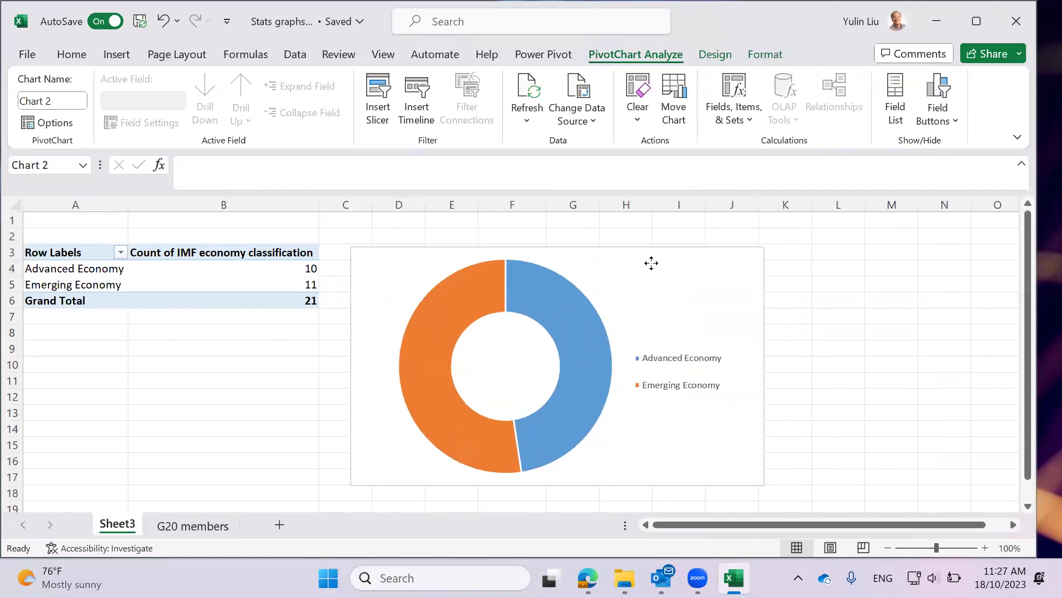
{"action": "mouse_move", "coordinate": [10, 340]}
{"action": "left_mouse_down"}
{"action": "mouse_move", "coordinate": [12, 422]}
{"action": "mouse_move", "coordinate": [16, 349]}
{"action": "left_mouse_up"}
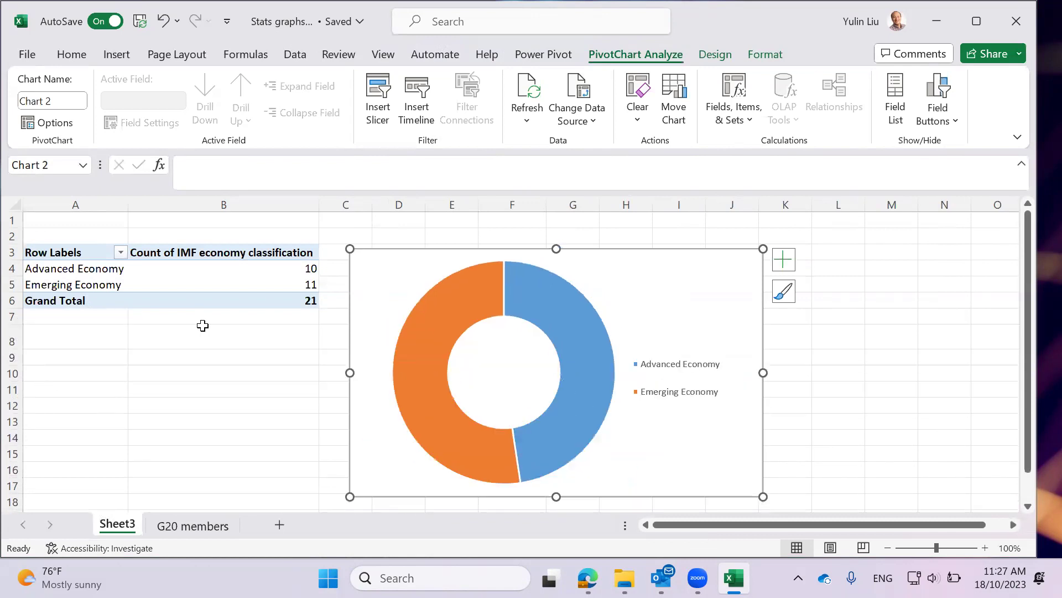
{"action": "left_click_drag", "start_coordinate": [425, 206], "coordinate": [463, 201]}
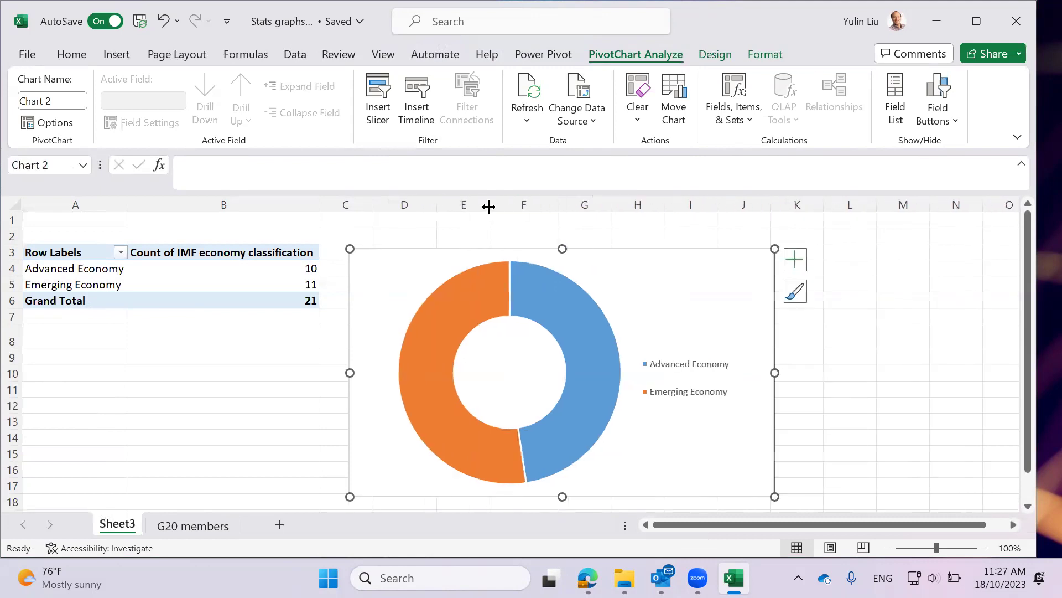
{"action": "left_click_drag", "start_coordinate": [559, 209], "coordinate": [544, 209]}
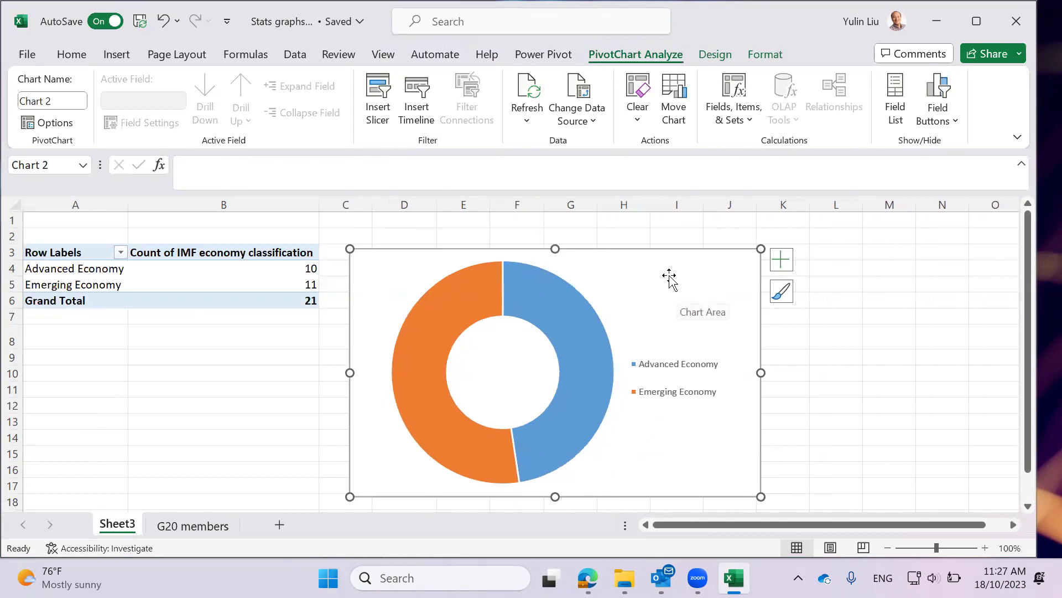
{"action": "left_click_drag", "start_coordinate": [642, 263], "coordinate": [675, 249]}
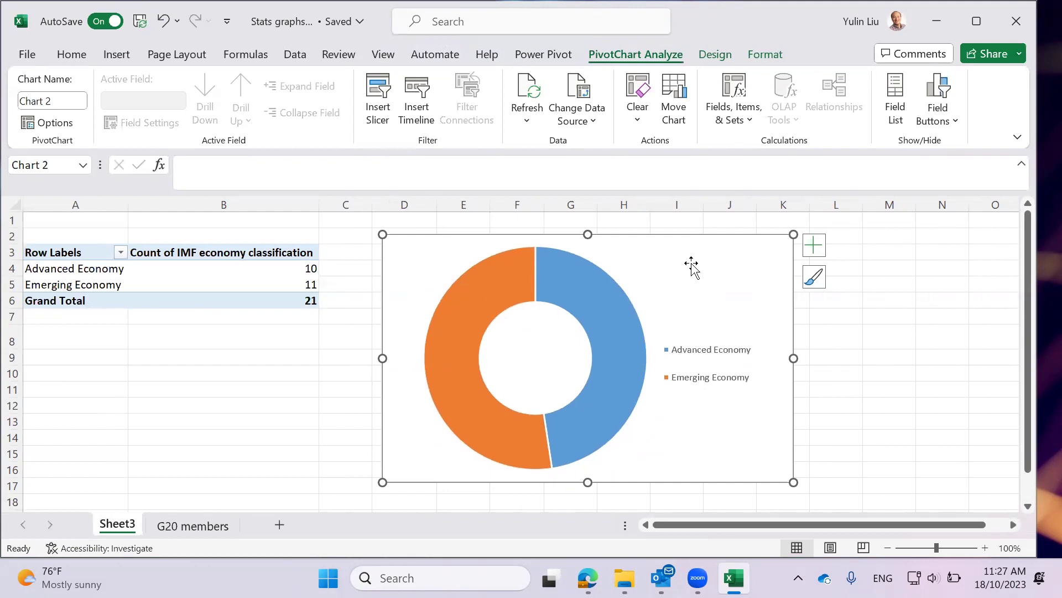
{"action": "left_click_drag", "start_coordinate": [692, 280], "coordinate": [656, 250]}
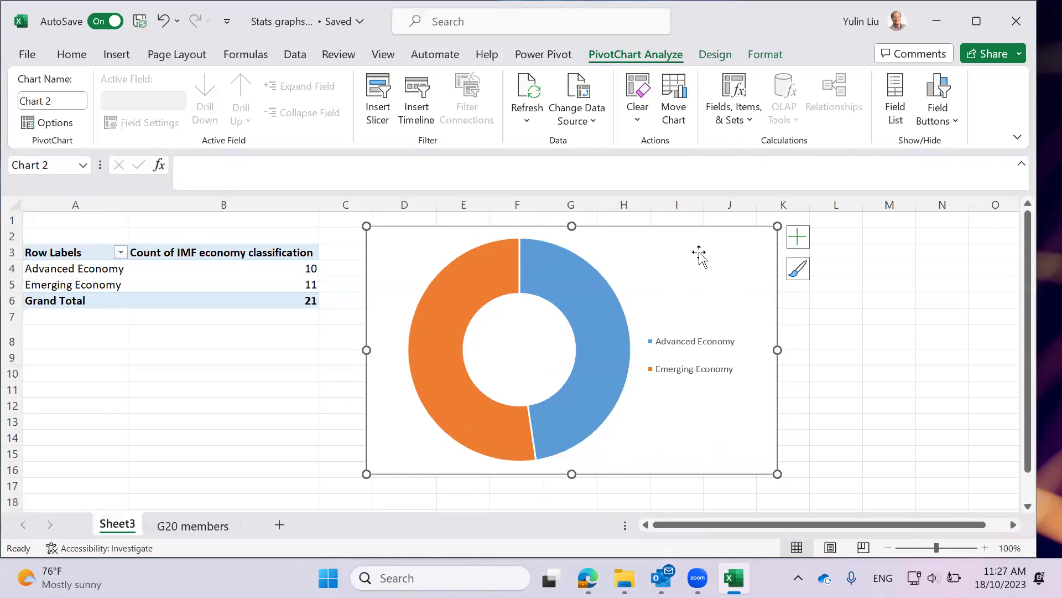
{"action": "right_click", "coordinate": [718, 254]}
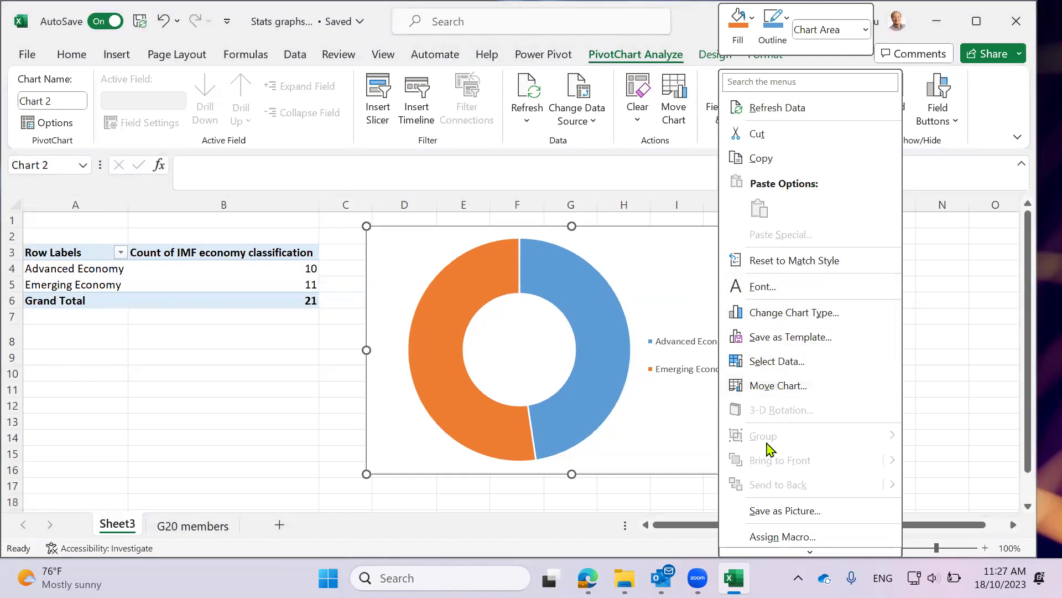
{"action": "left_click", "coordinate": [678, 450]}
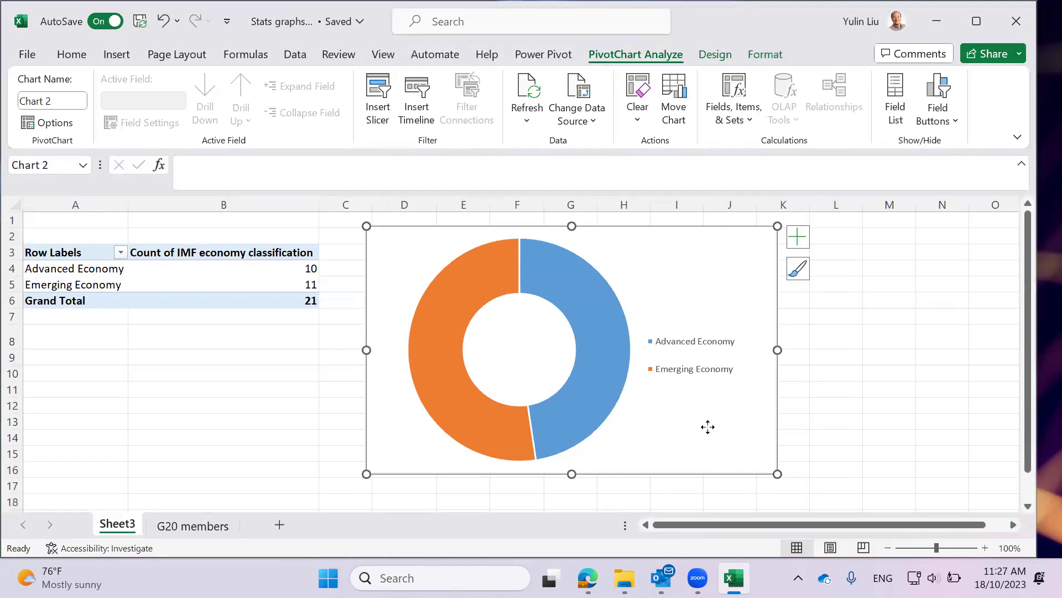
{"action": "right_click", "coordinate": [708, 427]}
{"action": "scroll", "coordinate": [848, 436], "scroll_direction": "down", "scroll_amount": 1}
{"action": "scroll", "coordinate": [846, 451], "scroll_direction": "down", "scroll_amount": 1}
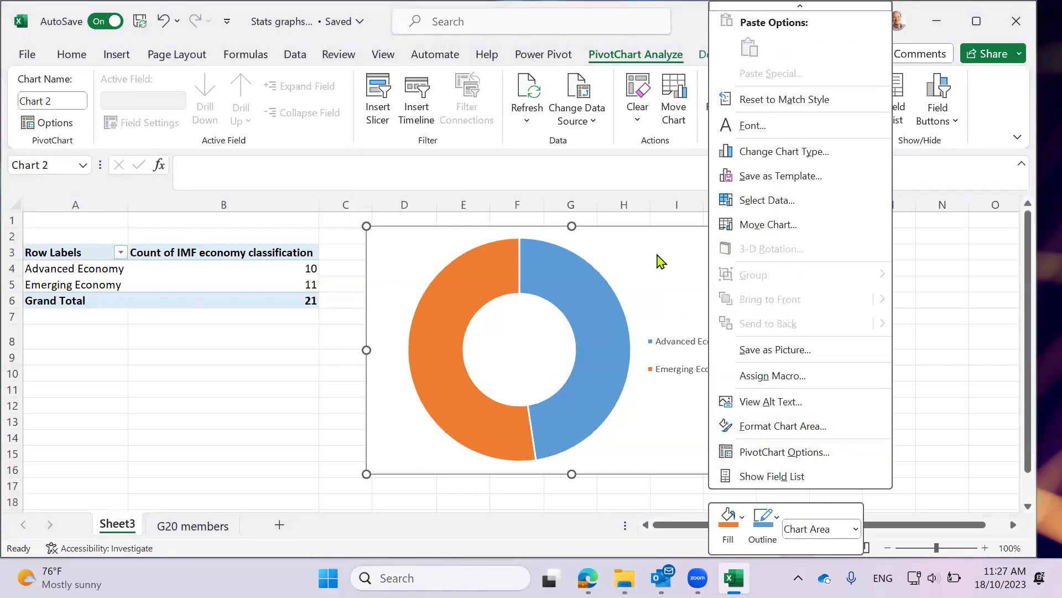
{"action": "left_click", "coordinate": [695, 249]}
{"action": "right_click", "coordinate": [704, 246]}
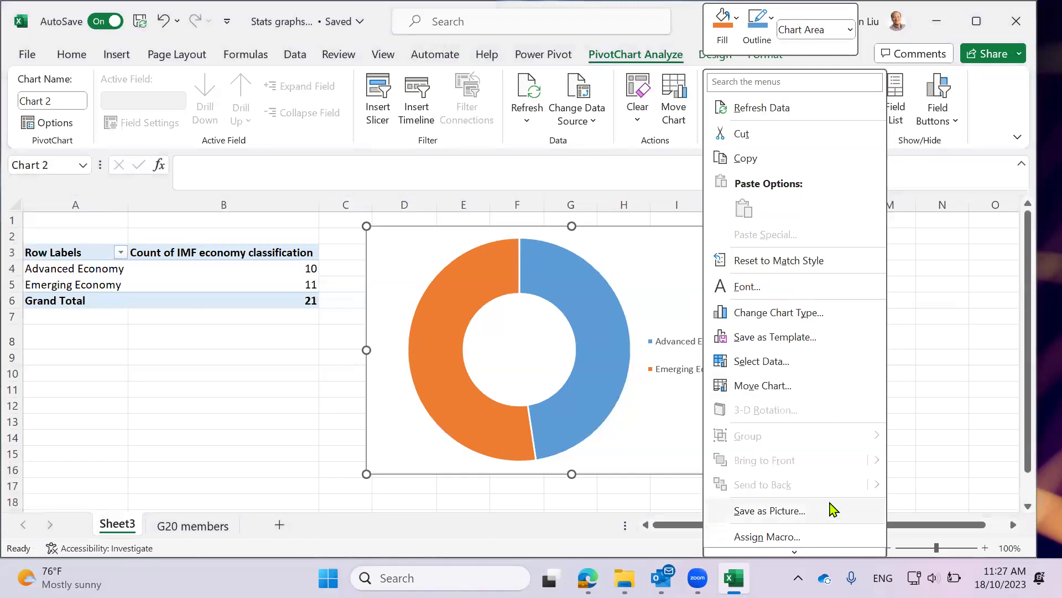
{"action": "scroll", "coordinate": [806, 540], "scroll_direction": "down", "scroll_amount": 3}
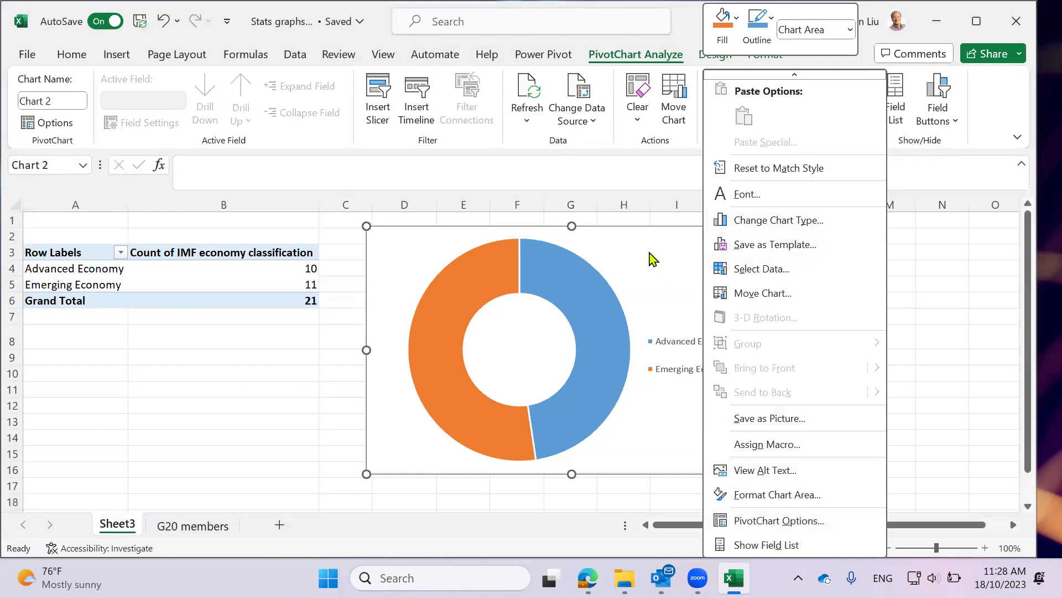
{"action": "left_click", "coordinate": [725, 247]}
{"action": "right_click", "coordinate": [726, 247]}
{"action": "left_click", "coordinate": [702, 288]}
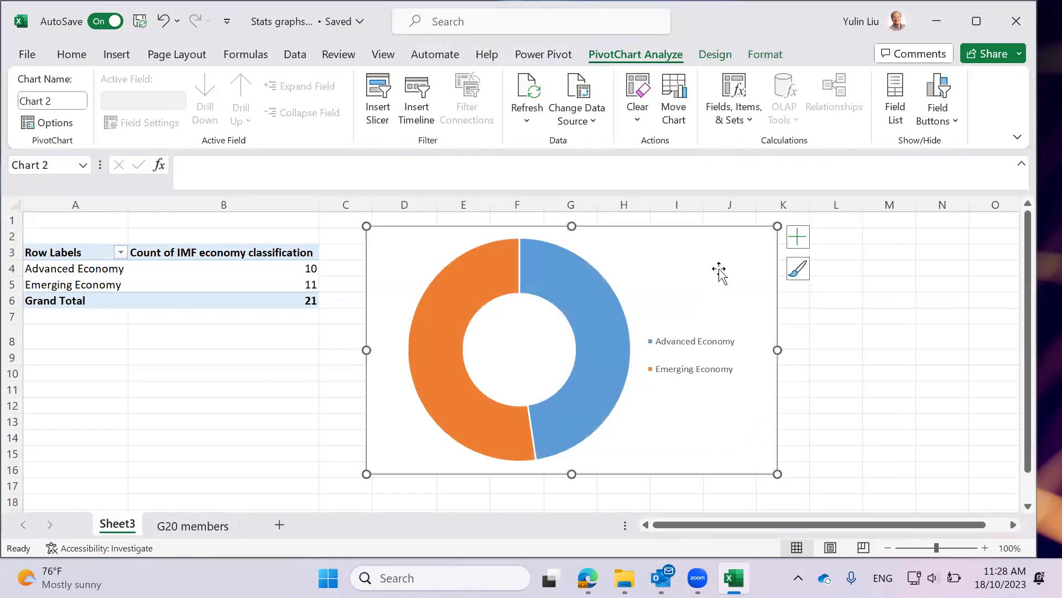
{"action": "right_click", "coordinate": [718, 265]}
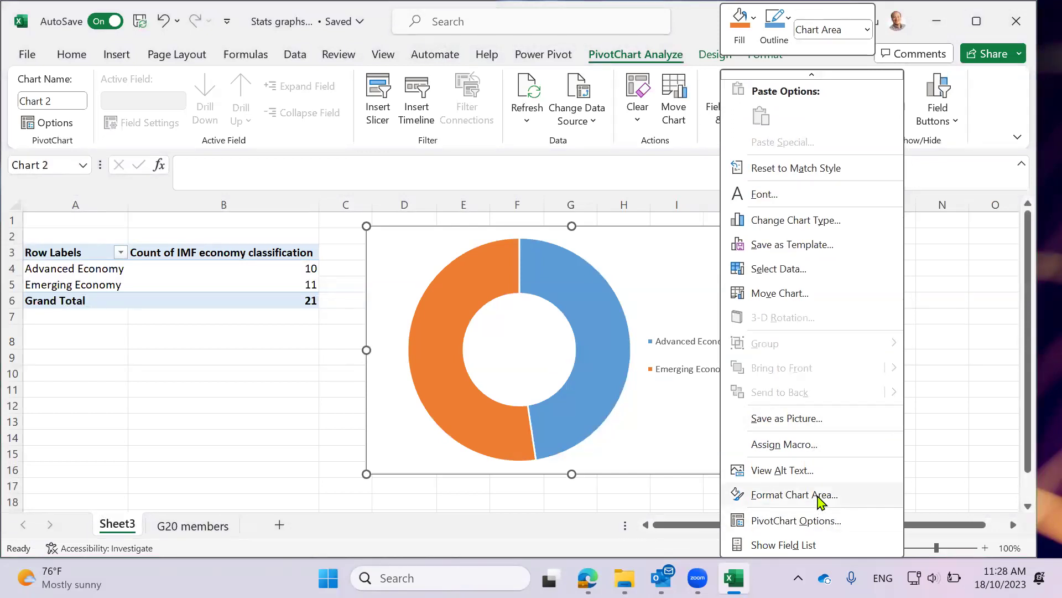
{"action": "left_click", "coordinate": [685, 257]}
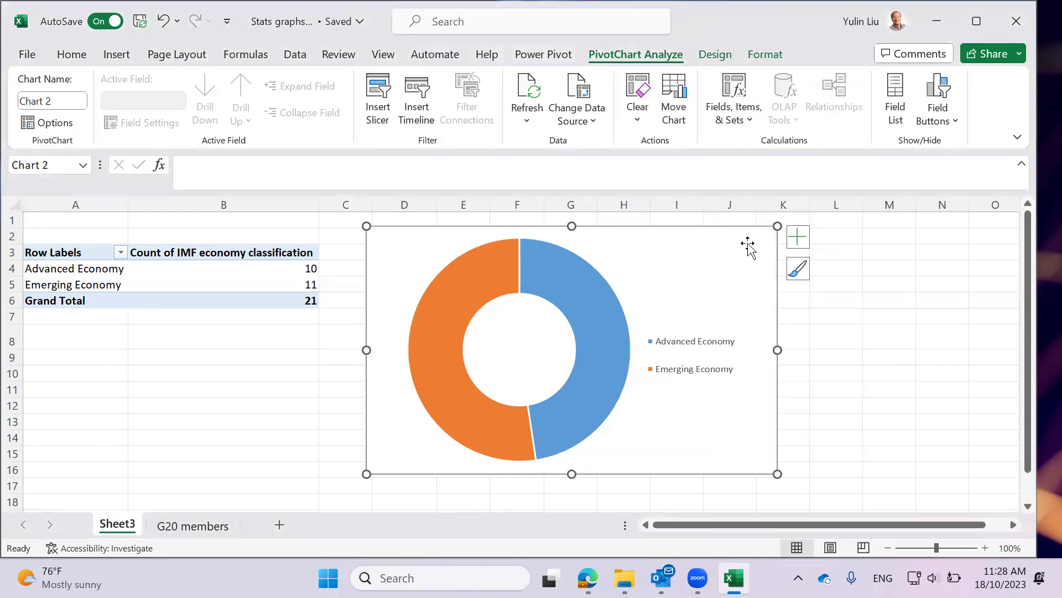
Set the doughnut chart's area properties to "Don't move or size with cells"
{"action": "right_click", "coordinate": [748, 243]}
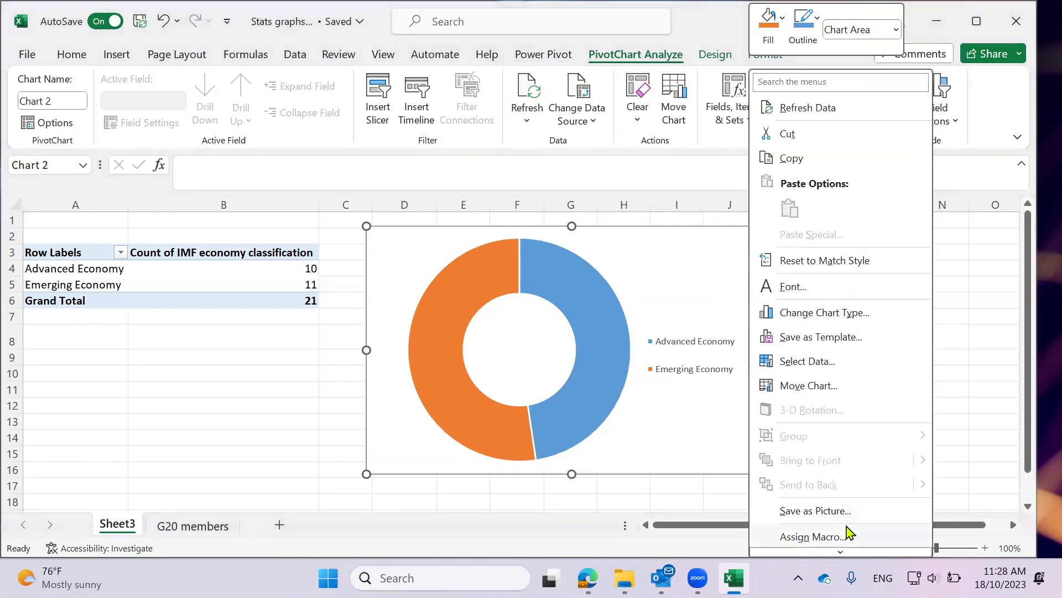
{"action": "scroll", "coordinate": [849, 534], "scroll_direction": "down", "scroll_amount": 1}
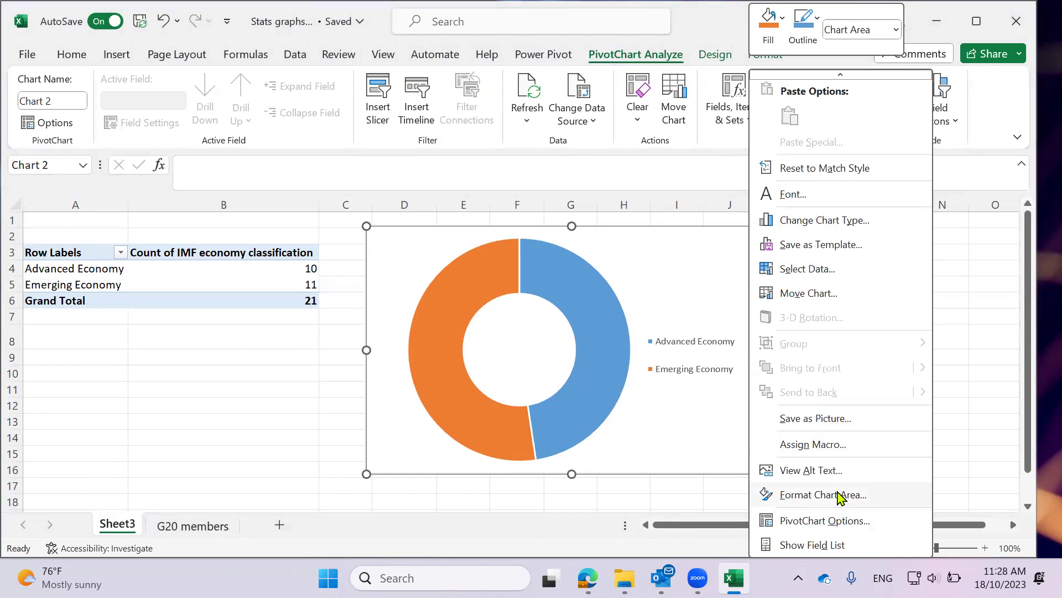
{"action": "left_click", "coordinate": [847, 494]}
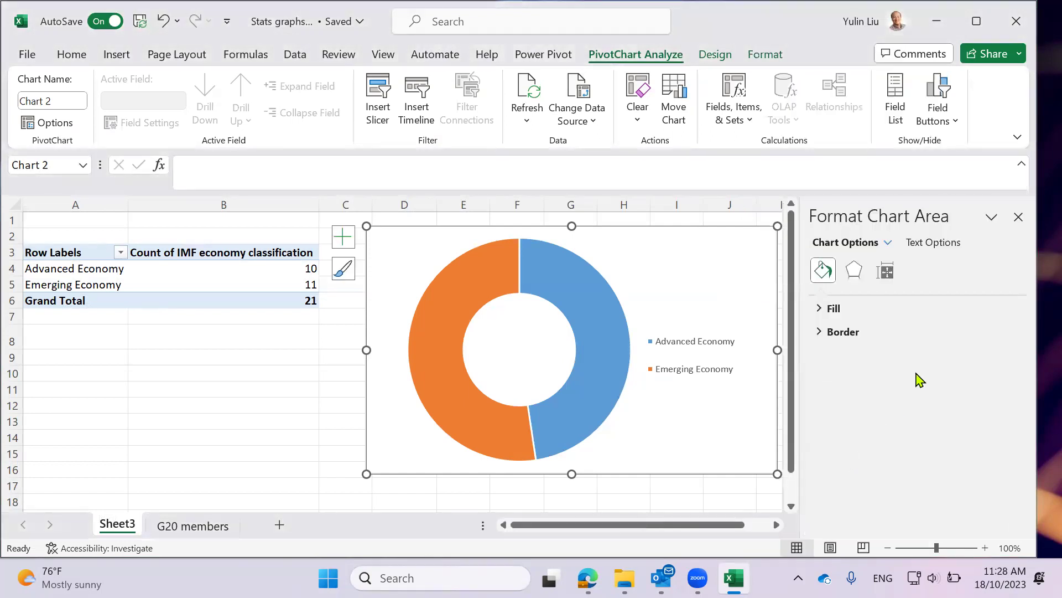
{"action": "left_click", "coordinate": [886, 272]}
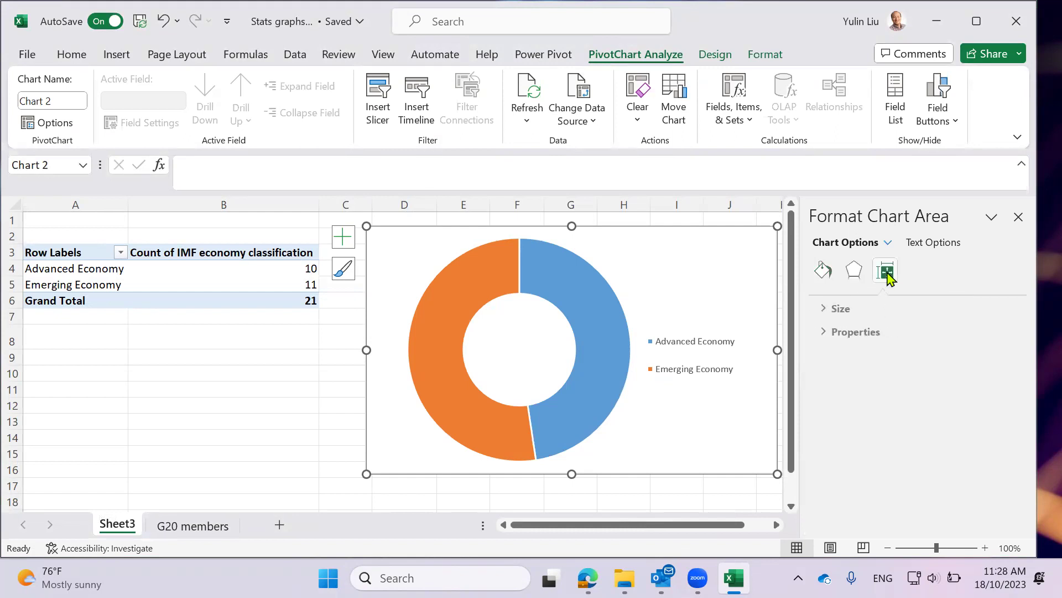
{"action": "left_click", "coordinate": [821, 335]}
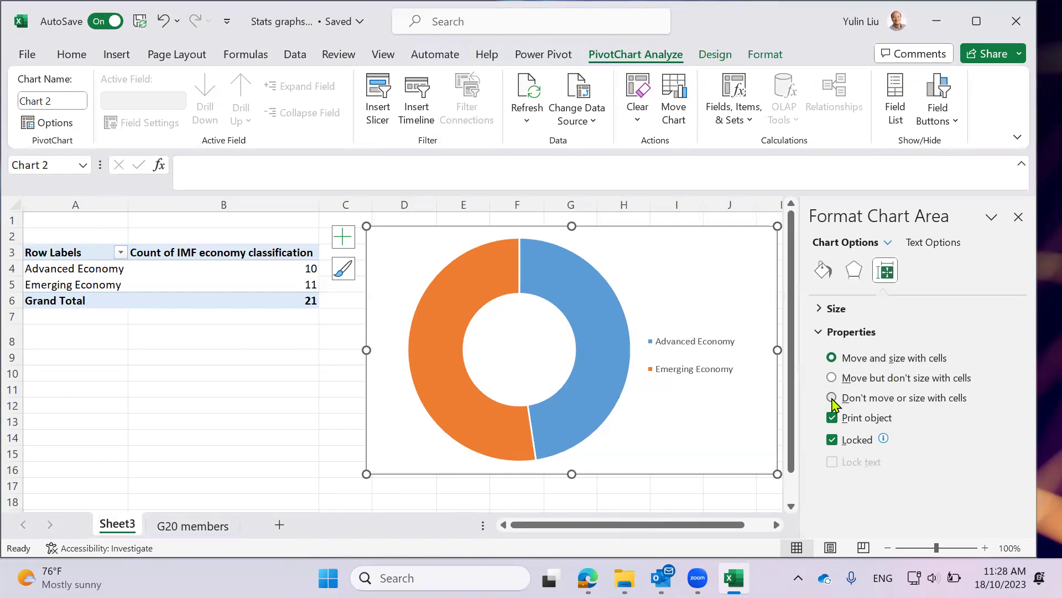
{"action": "left_click", "coordinate": [1018, 220]}
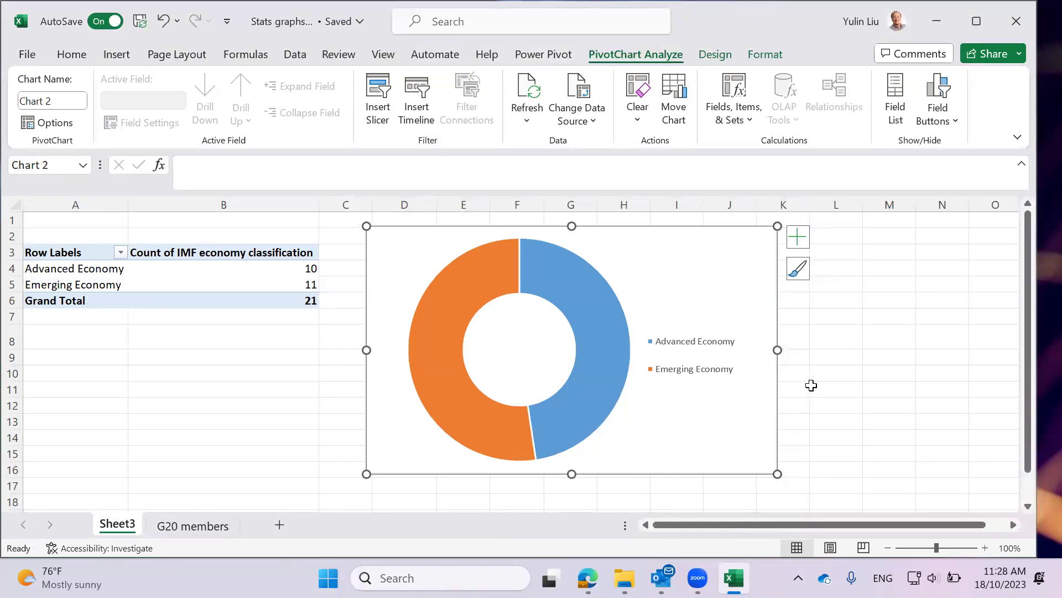
Widen column G and make row 9 taller beneath the chart, and move the chart closer to the PivotTable
{"action": "mouse_move", "coordinate": [597, 205]}
{"action": "left_mouse_down"}
{"action": "mouse_move", "coordinate": [755, 217]}
{"action": "mouse_move", "coordinate": [608, 208]}
{"action": "left_mouse_up"}
{"action": "mouse_move", "coordinate": [9, 365]}
{"action": "left_mouse_down"}
{"action": "mouse_move", "coordinate": [16, 462]}
{"action": "mouse_move", "coordinate": [14, 370]}
{"action": "left_mouse_up"}
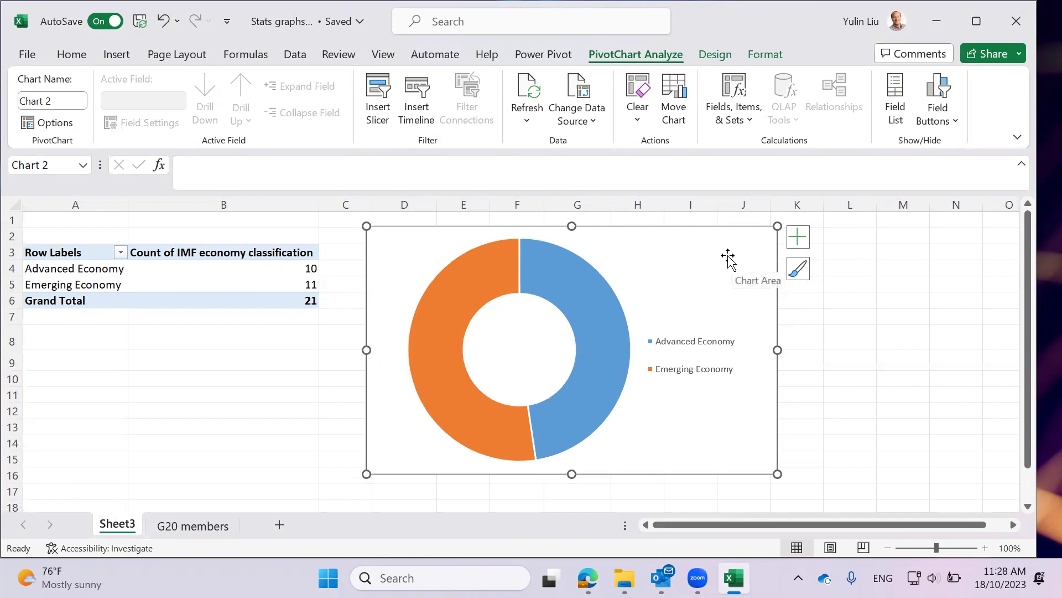
{"action": "left_click_drag", "start_coordinate": [732, 233], "coordinate": [700, 232]}
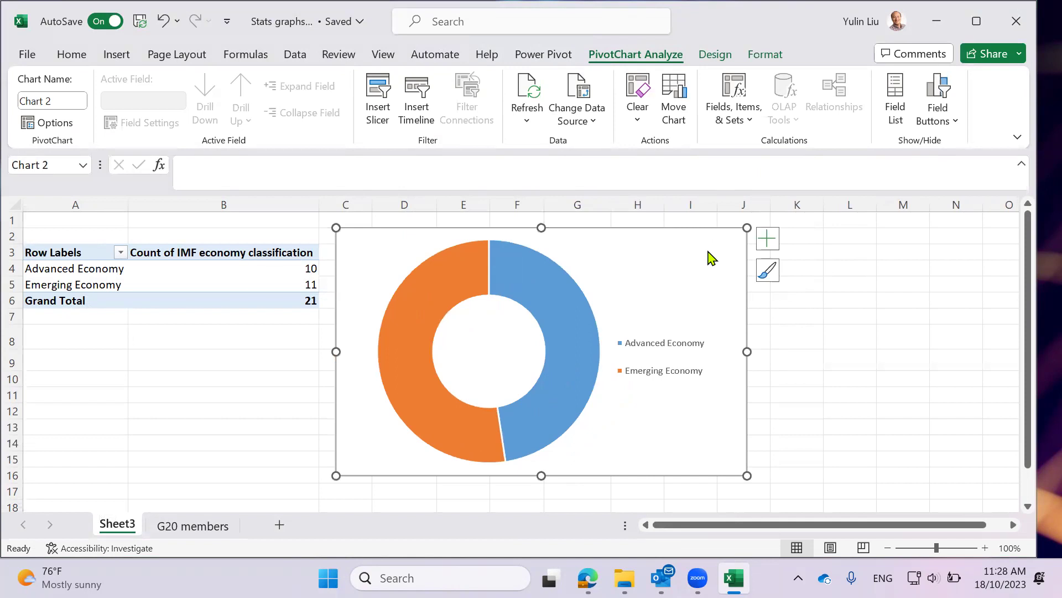
Review the doughnut chart's move-and-size properties in the chart area formatting without changing them
{"action": "right_click", "coordinate": [711, 258]}
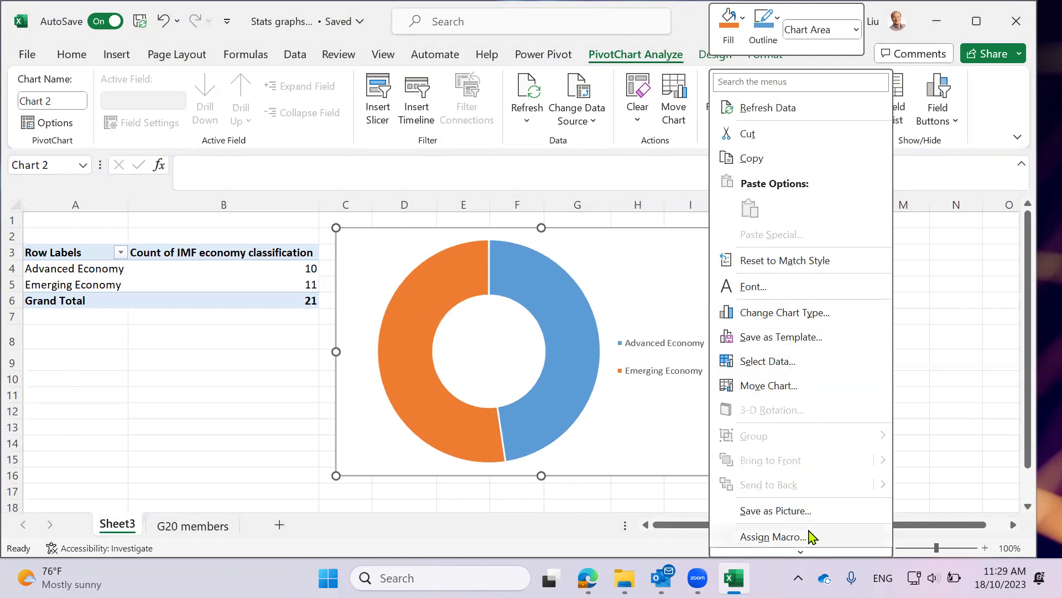
{"action": "scroll", "coordinate": [809, 467], "scroll_direction": "down", "scroll_amount": 3}
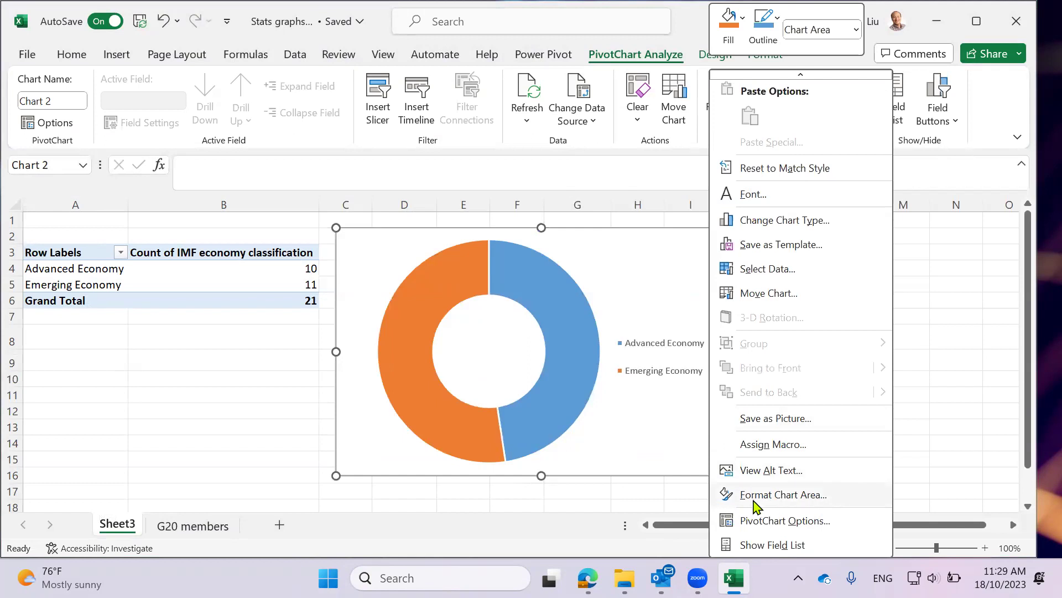
{"action": "left_click", "coordinate": [801, 501]}
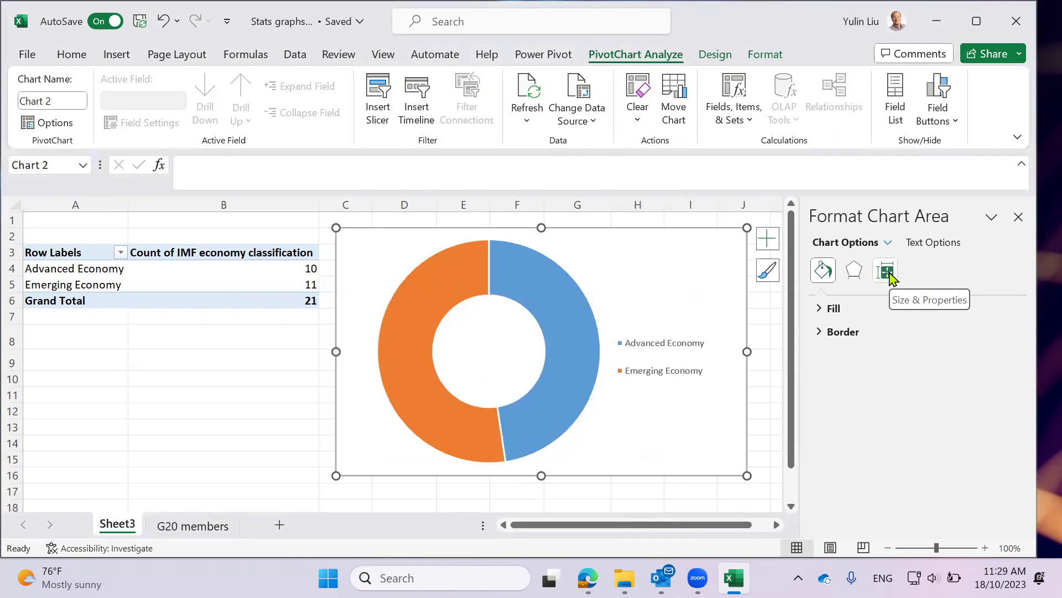
{"action": "left_click", "coordinate": [890, 275]}
{"action": "left_click", "coordinate": [823, 333]}
{"action": "left_click", "coordinate": [824, 333]}
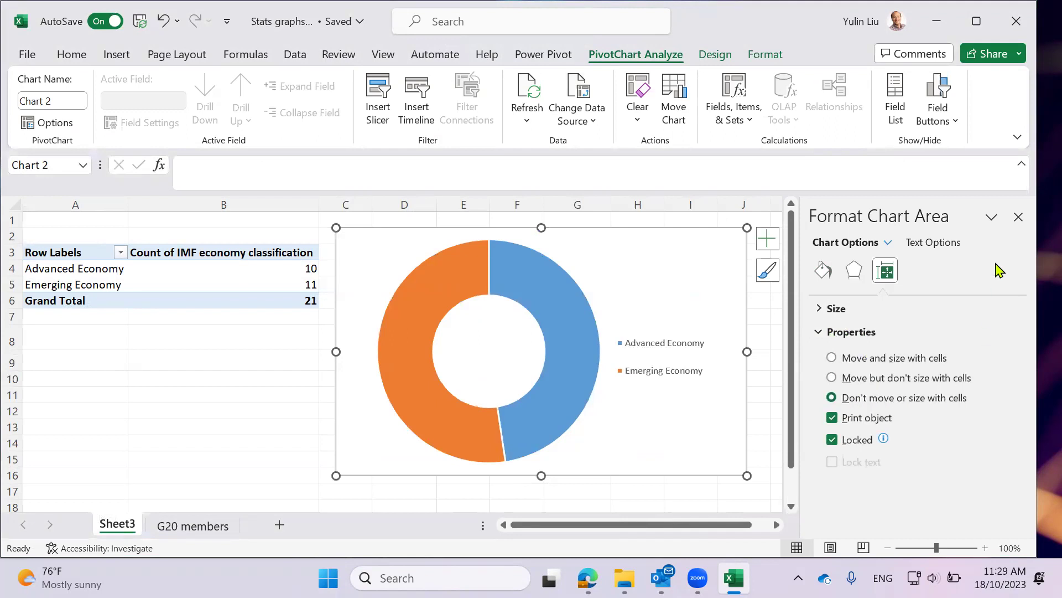
{"action": "left_click", "coordinate": [1019, 217]}
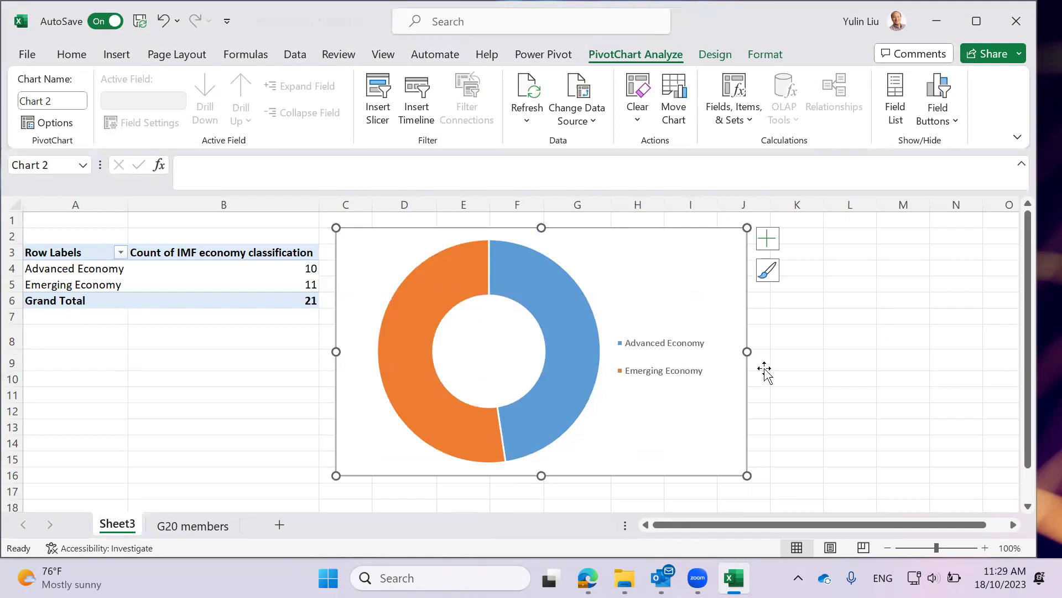
Resize the doughnut chart's legend box, making it narrower and taller so each label wraps onto two lines
{"action": "left_click", "coordinate": [568, 306]}
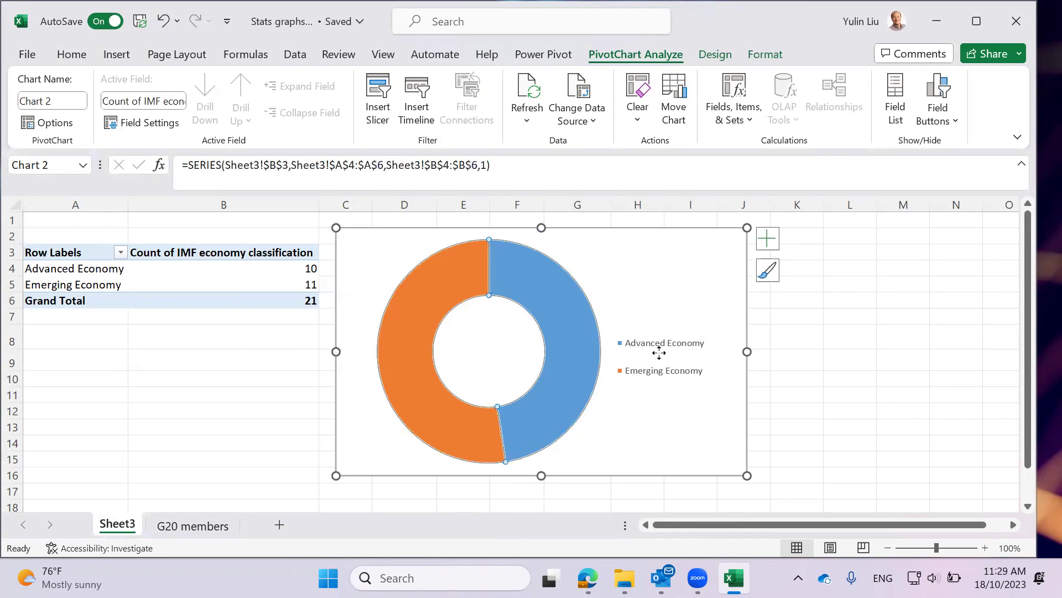
{"action": "left_click", "coordinate": [671, 330]}
{"action": "left_click_drag", "start_coordinate": [600, 357], "coordinate": [634, 357]}
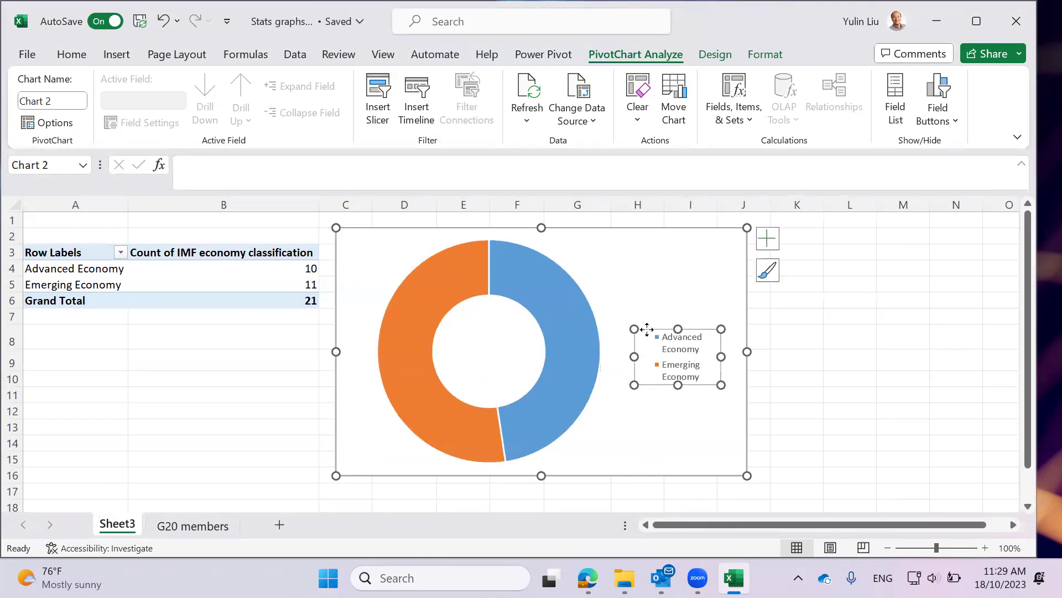
{"action": "left_click_drag", "start_coordinate": [680, 330], "coordinate": [695, 279]}
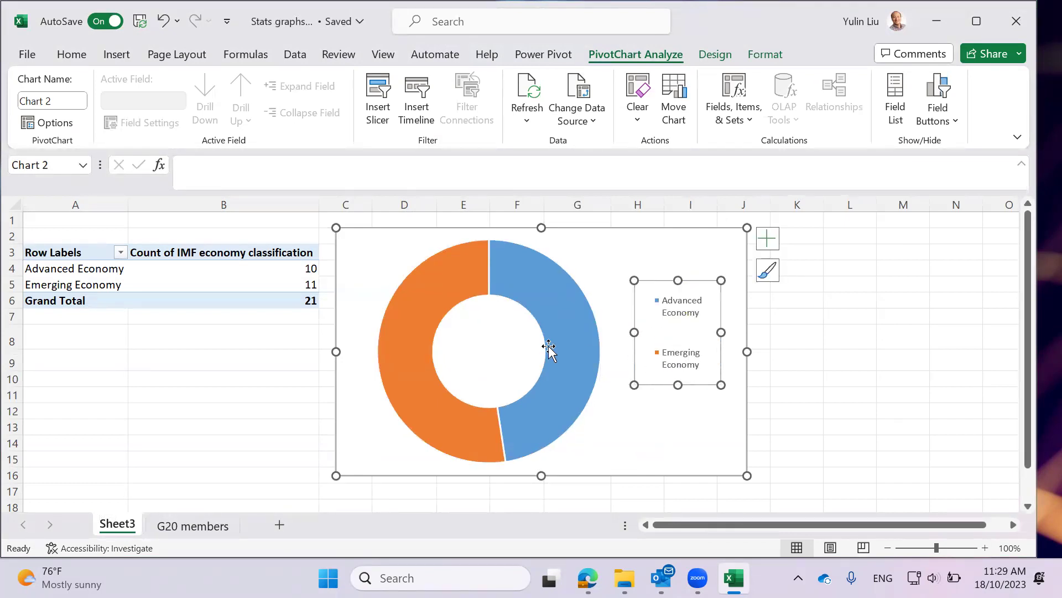
Apply the third Colorful palette, starting with orange and yellow, to the doughnut chart
{"action": "left_click", "coordinate": [560, 312]}
{"action": "left_click", "coordinate": [769, 272]}
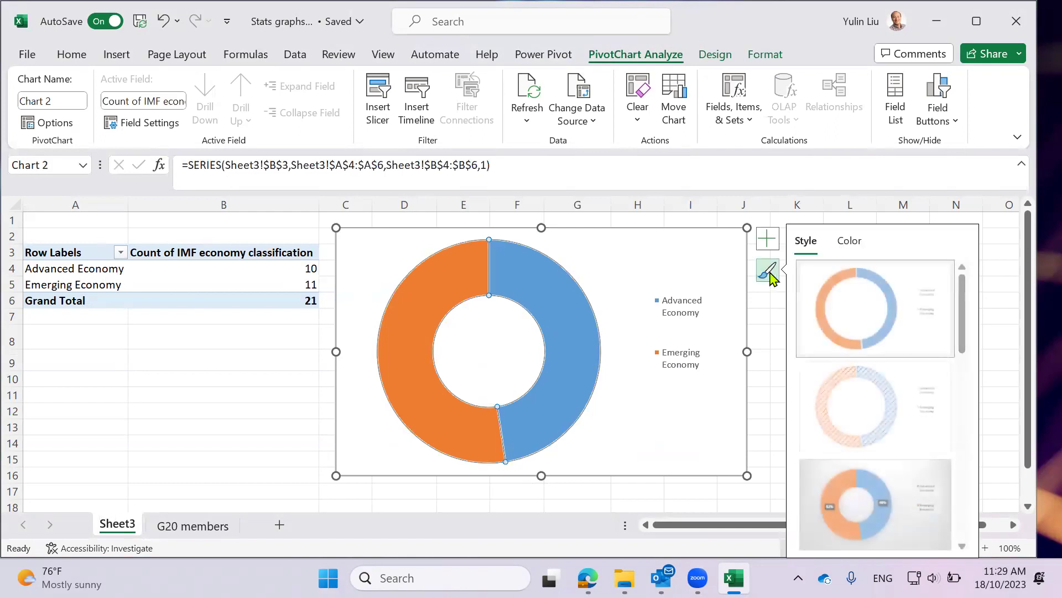
{"action": "left_click", "coordinate": [850, 242]}
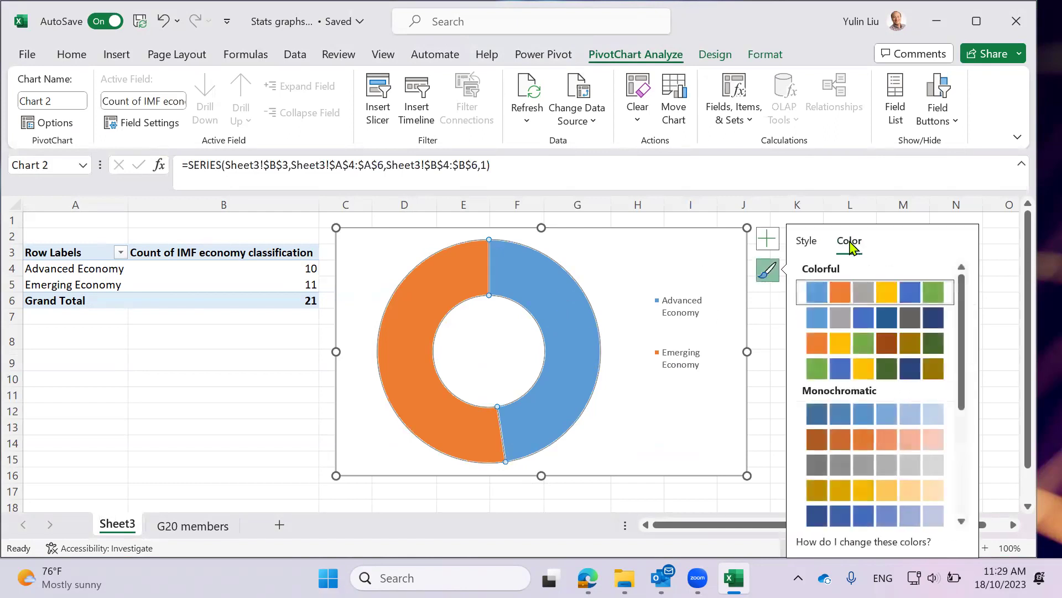
{"action": "left_click", "coordinate": [857, 352]}
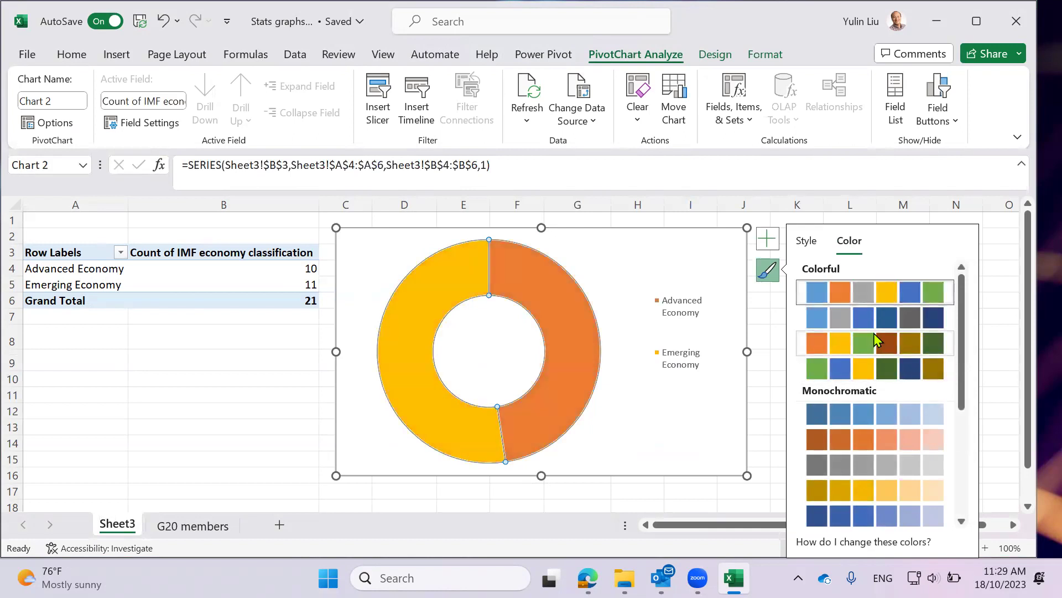
{"action": "left_click_drag", "start_coordinate": [963, 380], "coordinate": [956, 343]}
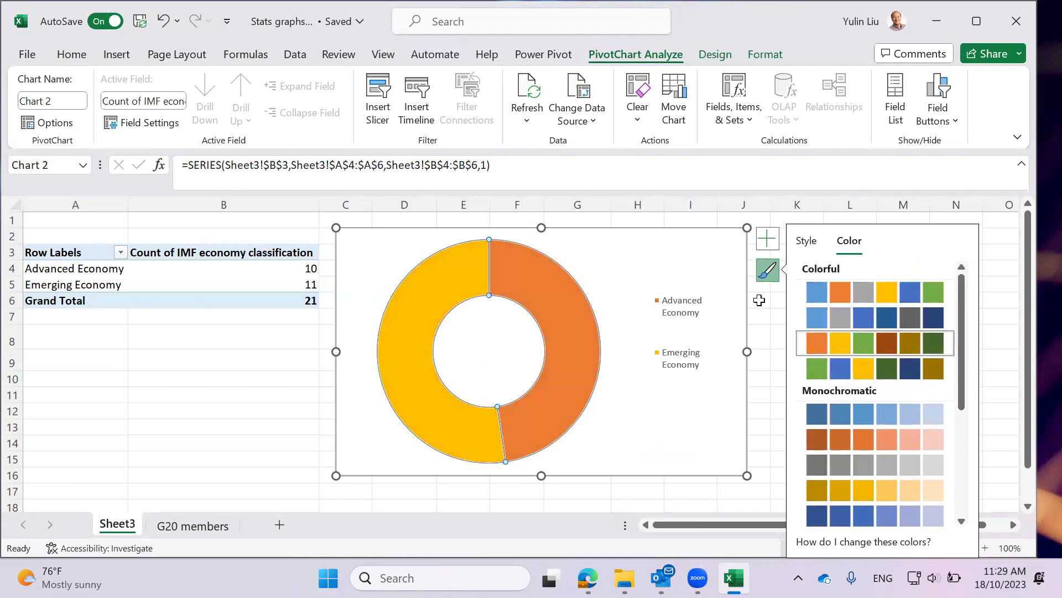
{"action": "left_click", "coordinate": [640, 283]}
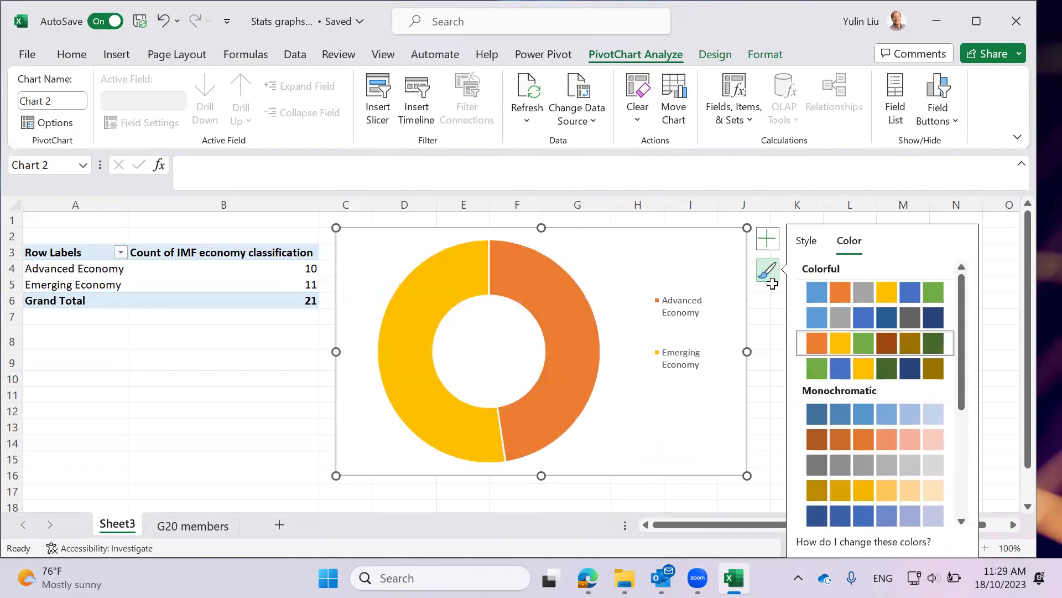
{"action": "left_click", "coordinate": [769, 271]}
{"action": "left_click", "coordinate": [552, 312]}
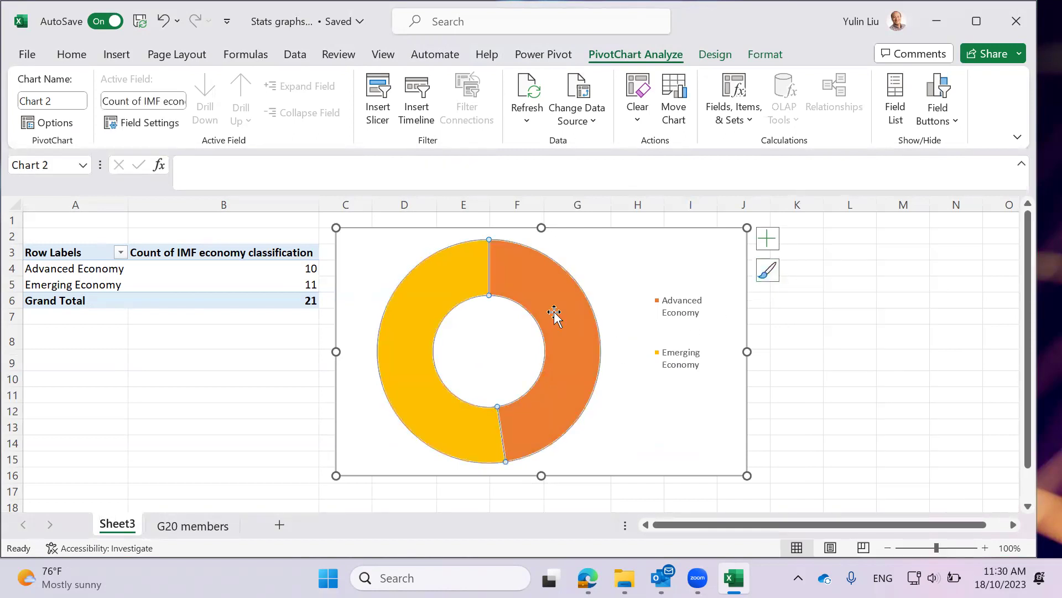
{"action": "right_click", "coordinate": [554, 313]}
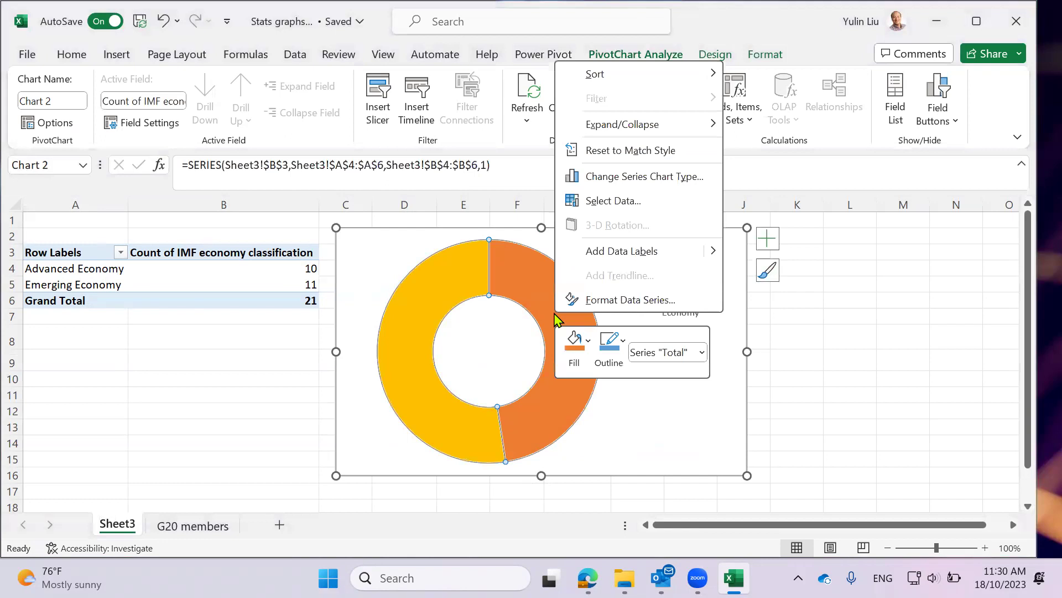
{"action": "left_click", "coordinate": [590, 344]}
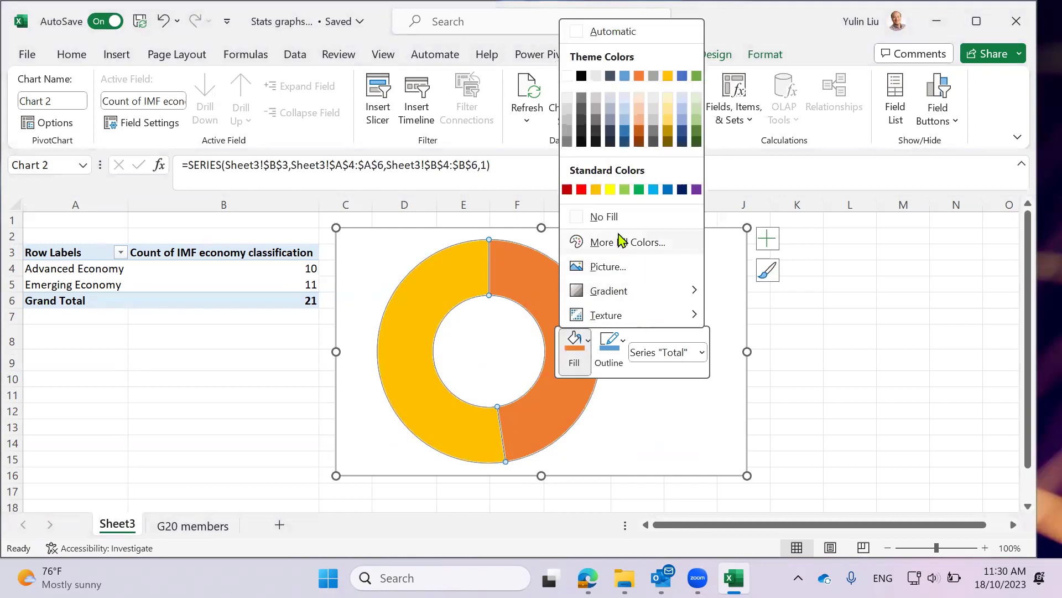
{"action": "left_click", "coordinate": [588, 345]}
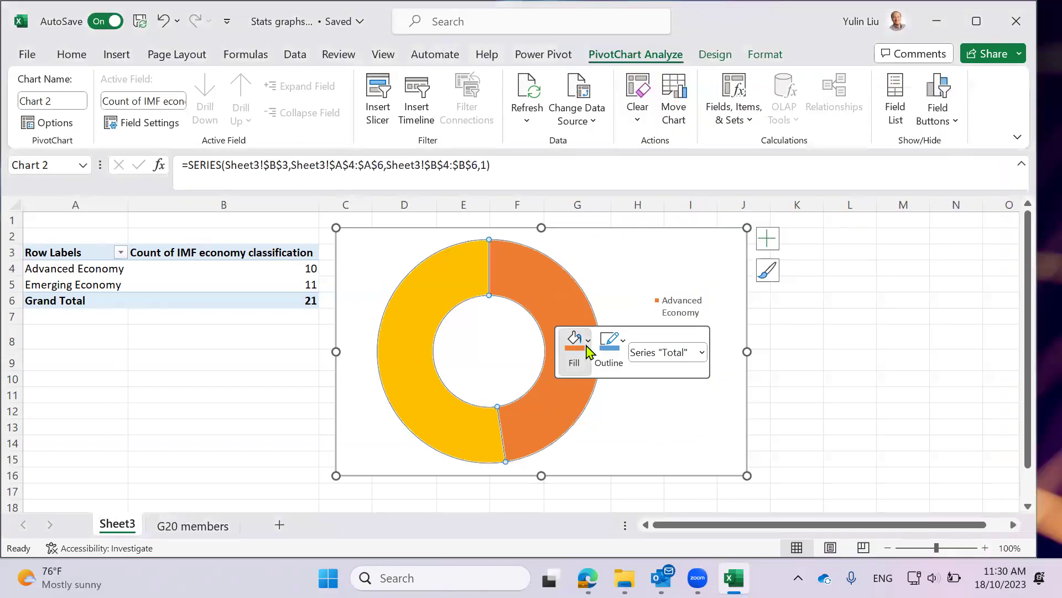
{"action": "left_click", "coordinate": [588, 342]}
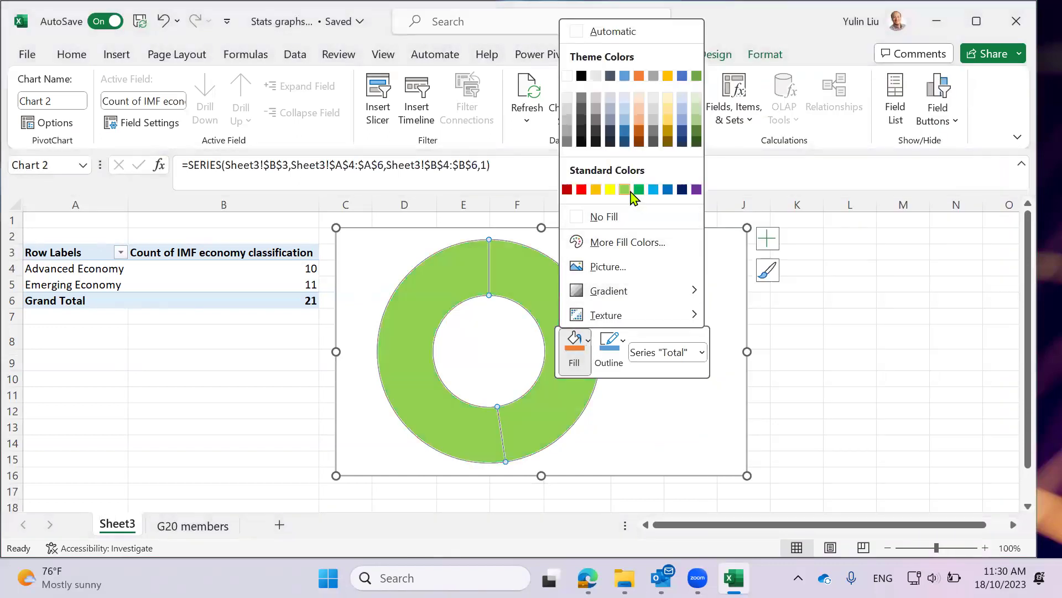
{"action": "left_click", "coordinate": [632, 409]}
{"action": "left_click", "coordinate": [618, 357]}
{"action": "left_click", "coordinate": [558, 315]}
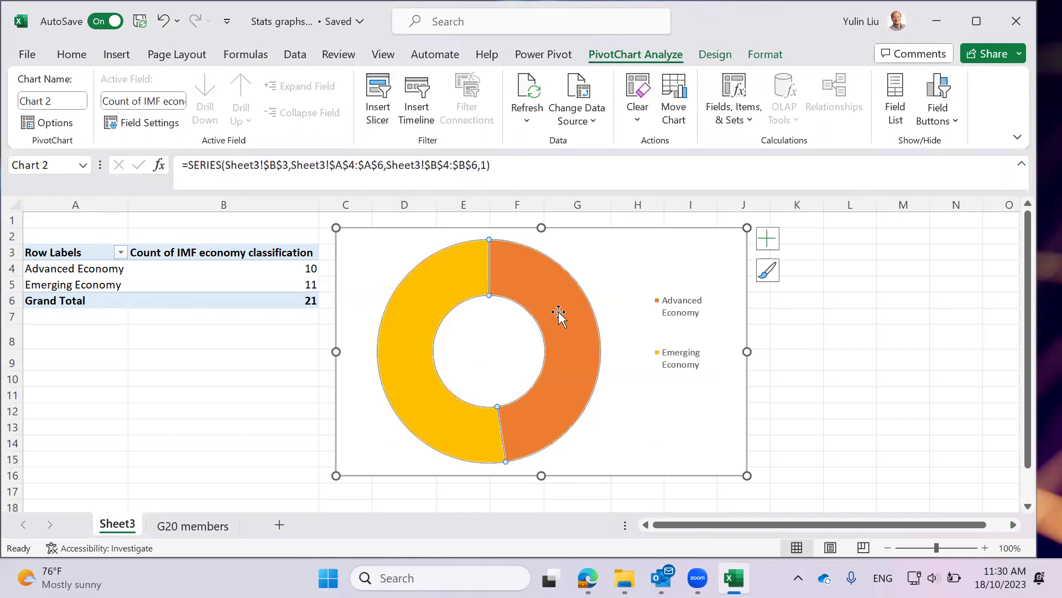
Select only the Advanced Economy slice of the doughnut and fill it with a darker blue theme color
{"action": "mouse_move", "coordinate": [539, 298]}
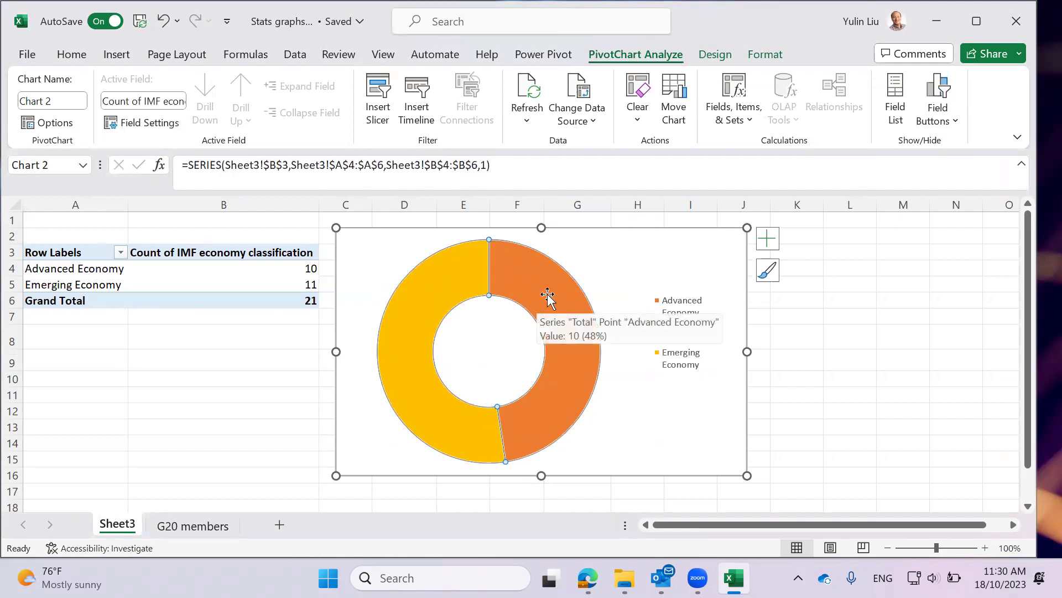
{"action": "left_click", "coordinate": [548, 297]}
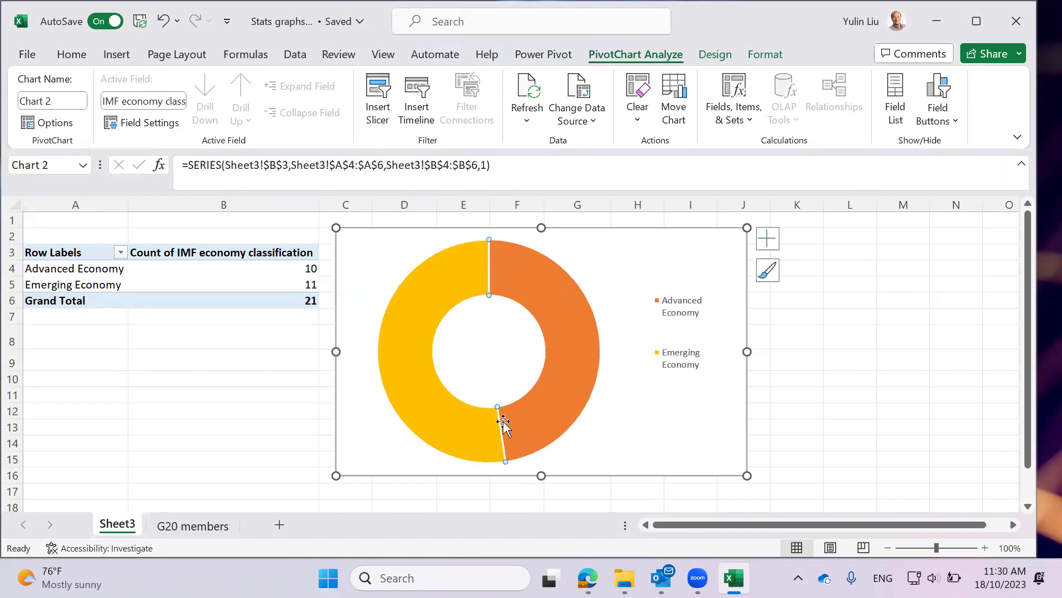
{"action": "right_click", "coordinate": [558, 303]}
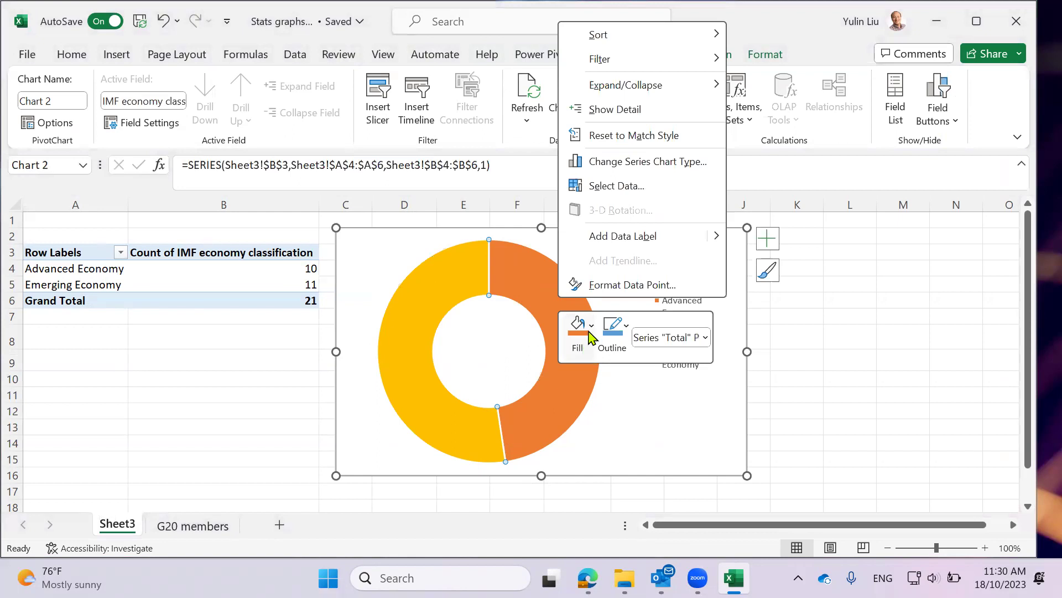
{"action": "left_click", "coordinate": [592, 328]}
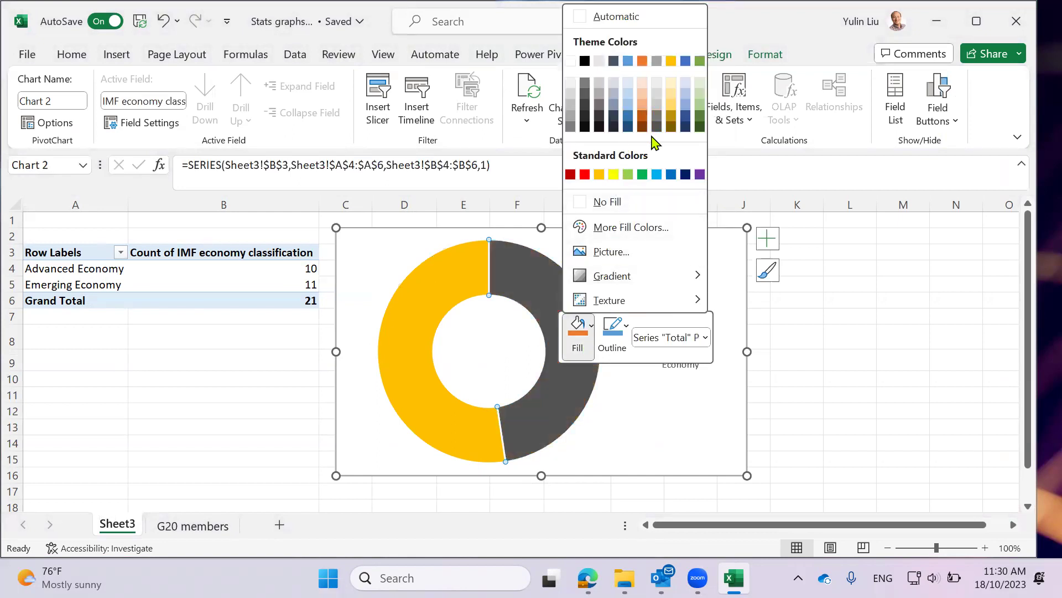
{"action": "left_click", "coordinate": [628, 119]}
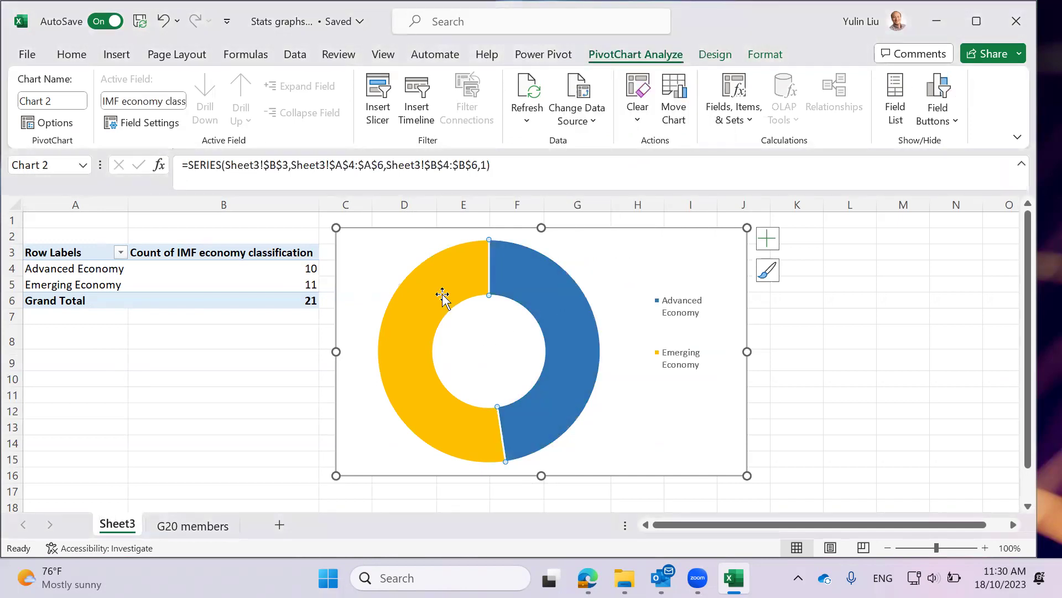
Fill the Emerging Economy slice of the doughnut with standard red
{"action": "right_click", "coordinate": [433, 419]}
{"action": "left_click", "coordinate": [466, 437]}
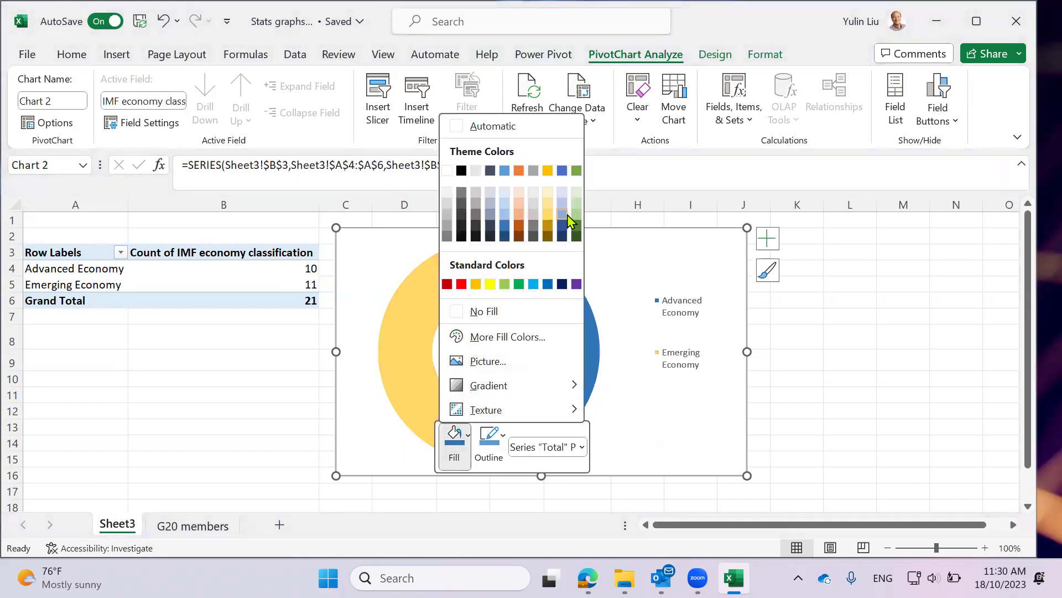
{"action": "left_click", "coordinate": [461, 284]}
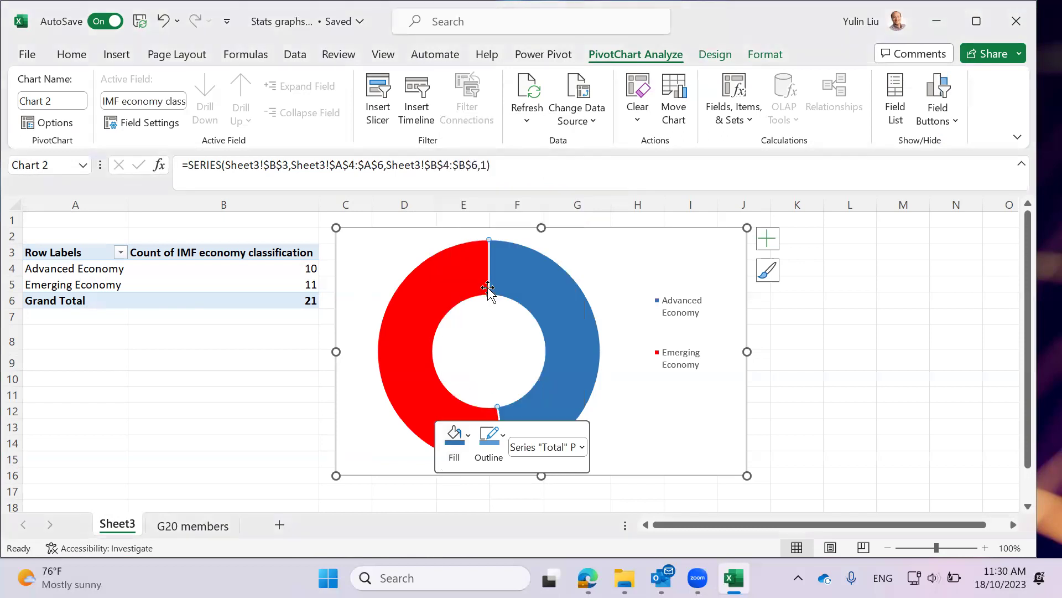
Open the additional fill colors for the Emerging Economy slice and set its transparency to 8%
{"action": "right_click", "coordinate": [466, 269]}
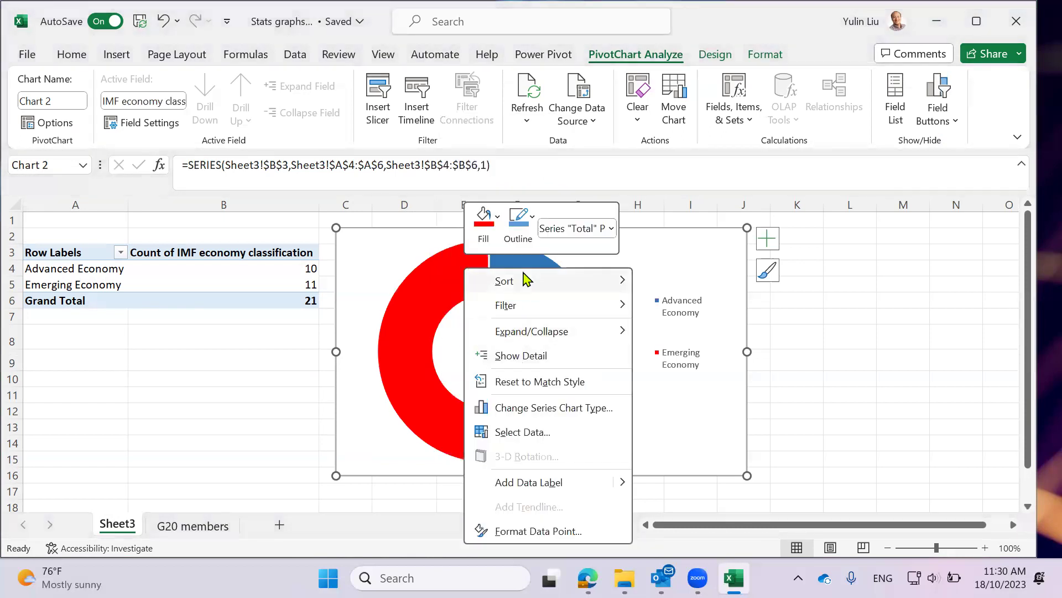
{"action": "left_click", "coordinate": [497, 220]}
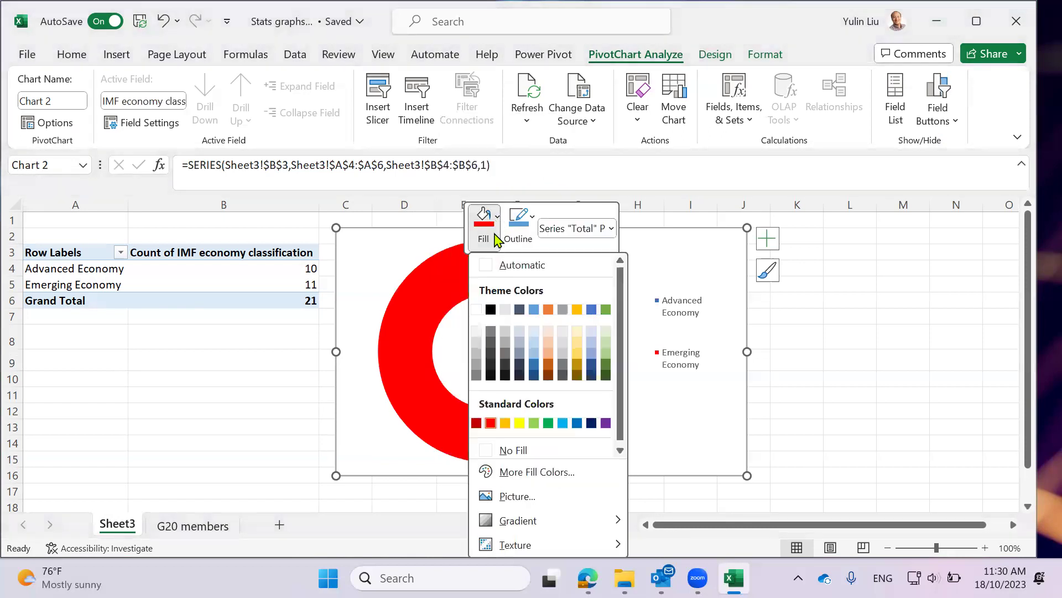
{"action": "left_click", "coordinate": [523, 473]}
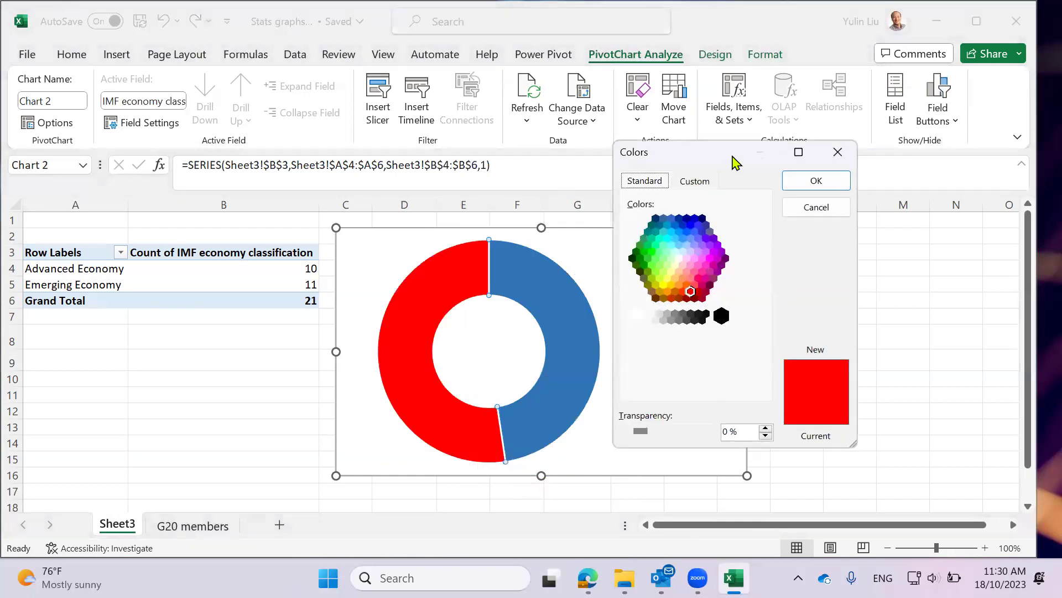
{"action": "left_click_drag", "start_coordinate": [734, 162], "coordinate": [766, 158]}
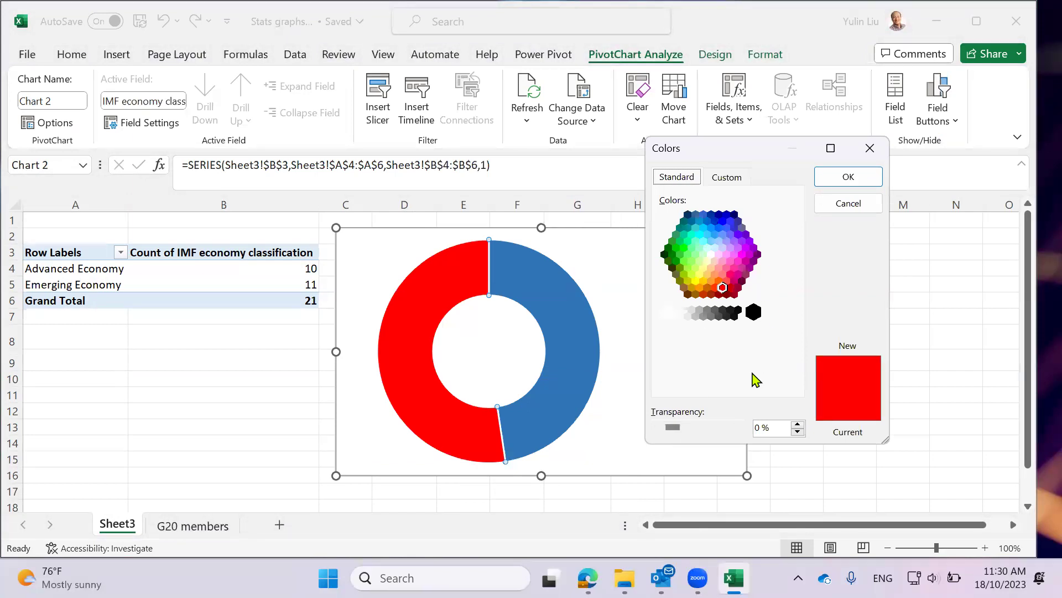
{"action": "left_click", "coordinate": [695, 434]}
{"action": "left_click", "coordinate": [702, 435]}
{"action": "left_click", "coordinate": [720, 435]}
{"action": "left_click", "coordinate": [720, 427]}
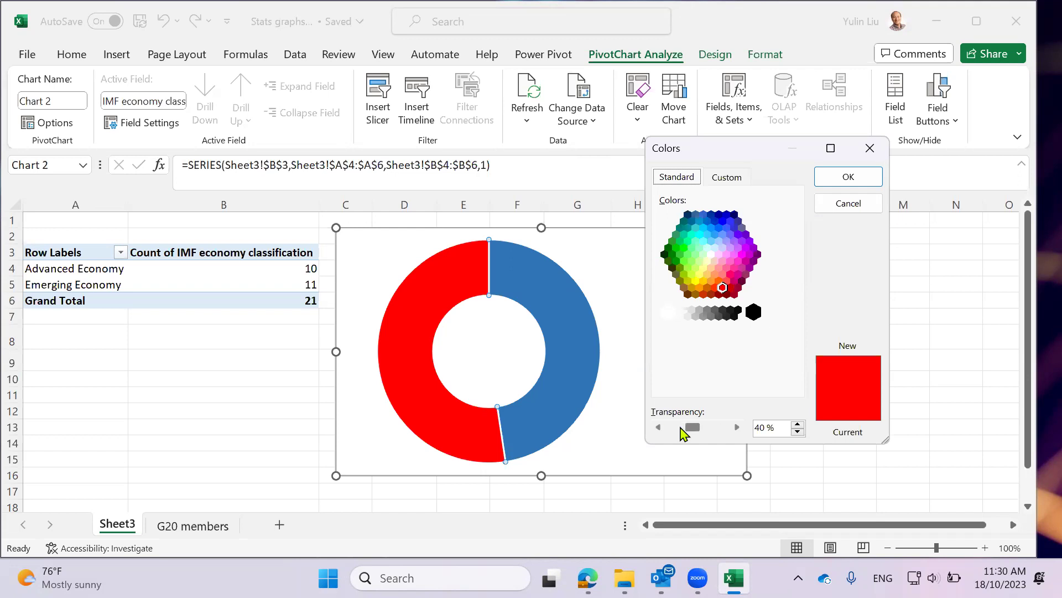
{"action": "left_click_drag", "start_coordinate": [691, 429], "coordinate": [676, 428]}
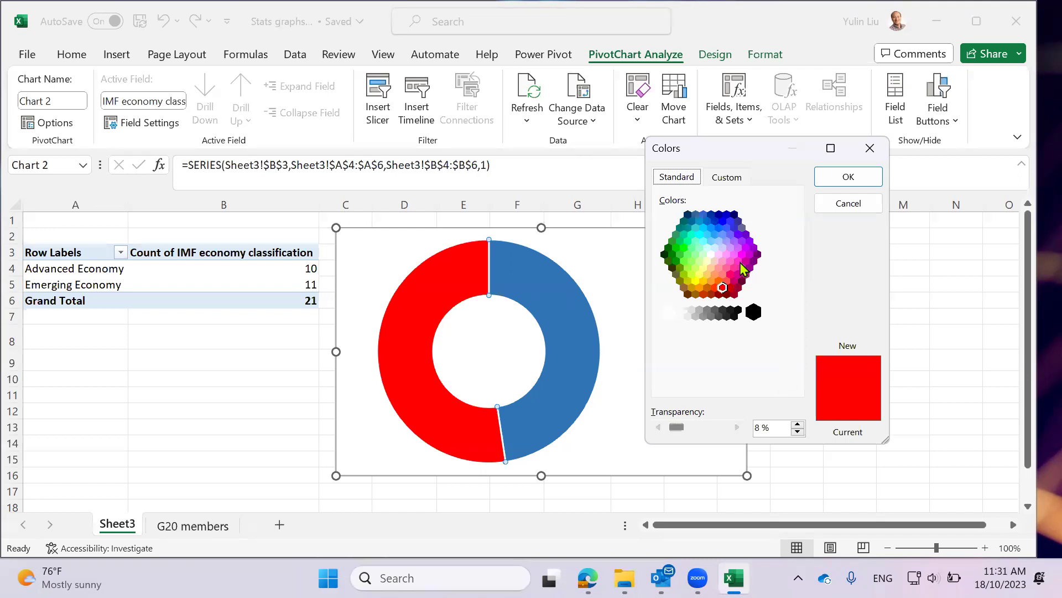
Examine the custom color definition and the available RGB and HSL color models for the red slice
{"action": "left_click", "coordinate": [730, 178]}
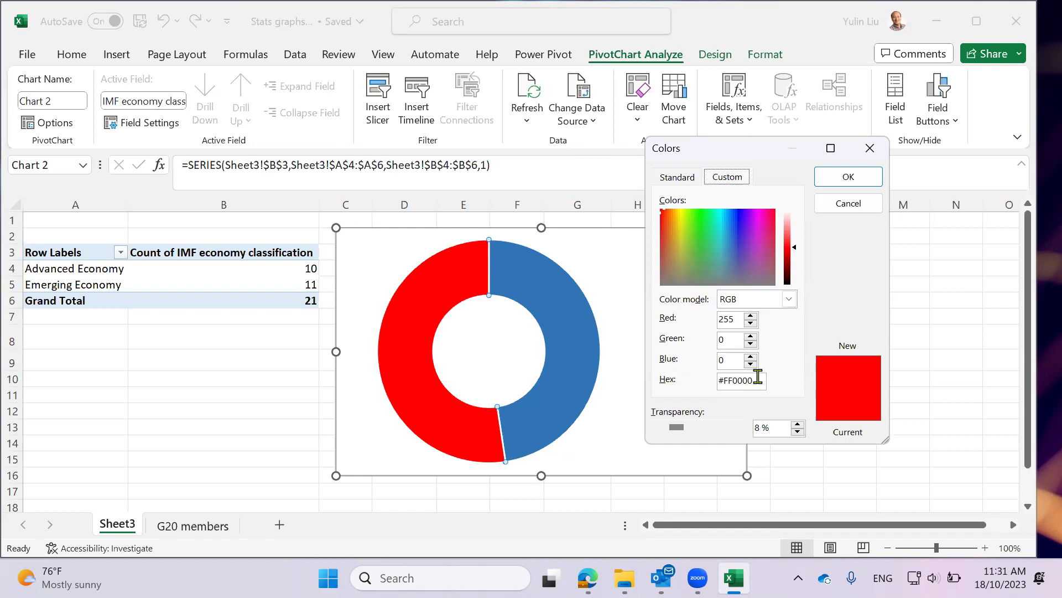
{"action": "left_click", "coordinate": [790, 300]}
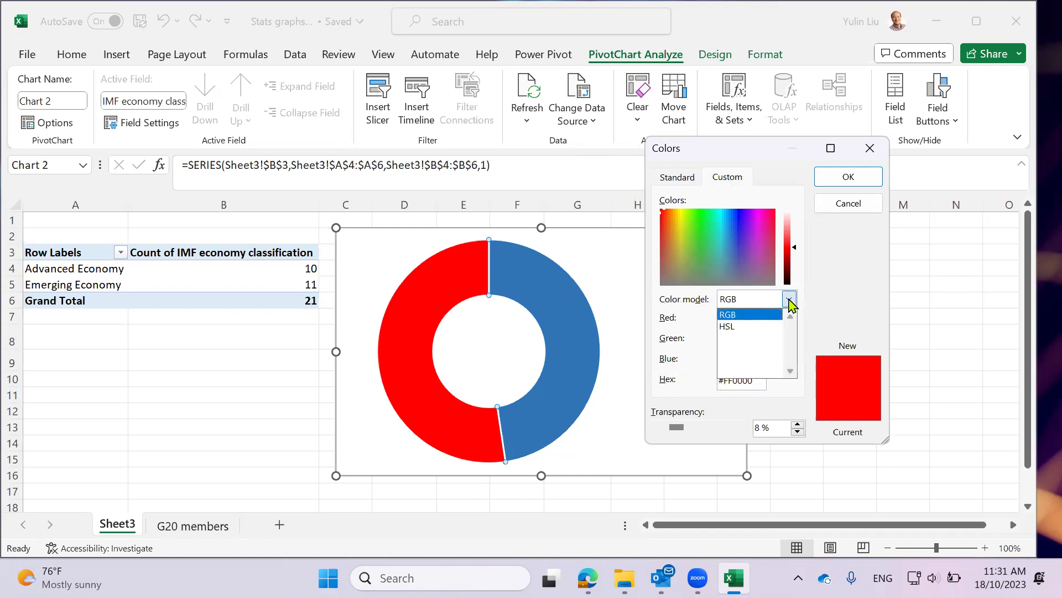
{"action": "left_click", "coordinate": [789, 300]}
{"action": "left_click", "coordinate": [790, 300]}
{"action": "left_click", "coordinate": [790, 300]}
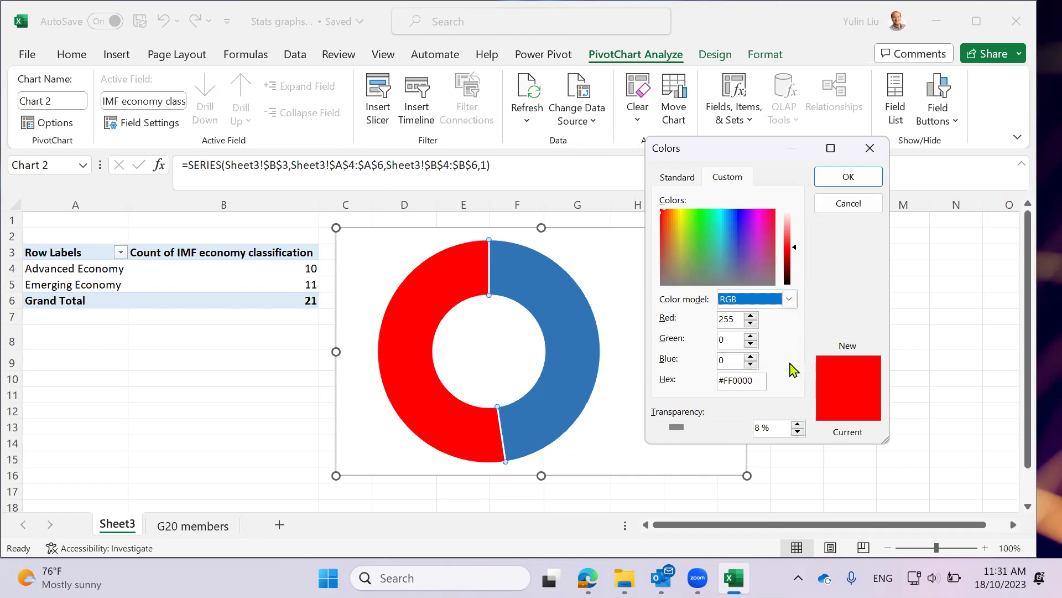
{"action": "left_click", "coordinate": [790, 300]}
{"action": "left_click", "coordinate": [790, 300]}
{"action": "left_click", "coordinate": [866, 168]}
Set the fill transparency of the Advanced Economy slice to 10% using the custom fill colors
{"action": "right_click", "coordinate": [590, 311]}
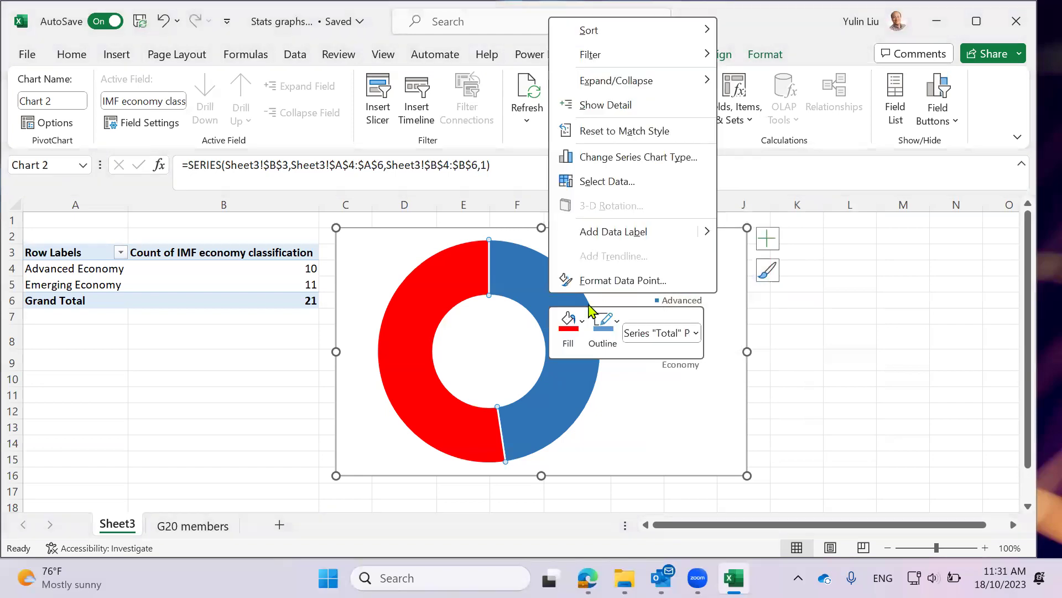
{"action": "left_click", "coordinate": [582, 322]}
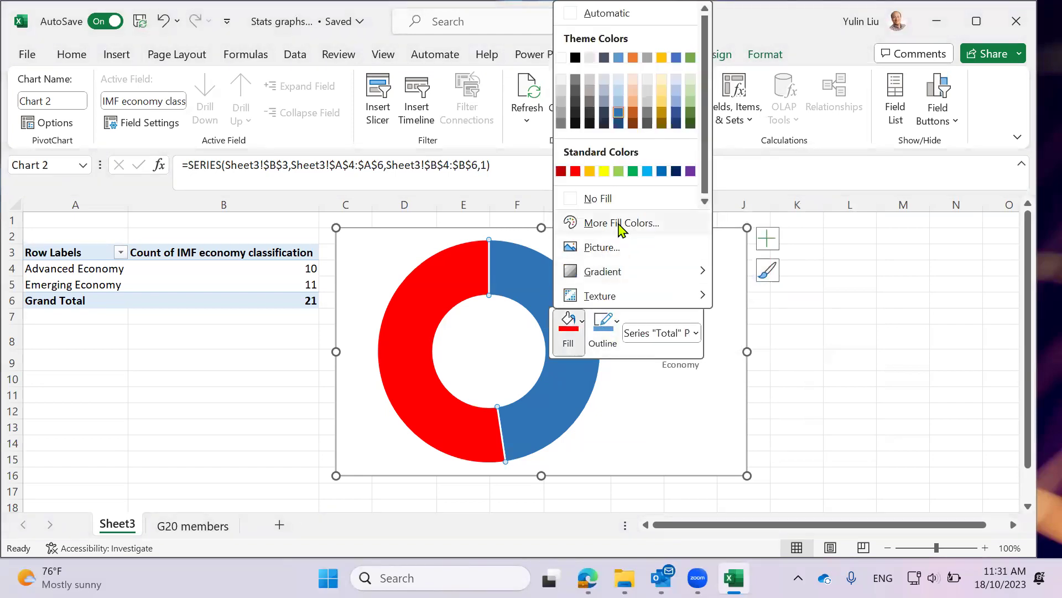
{"action": "left_click", "coordinate": [623, 225]}
{"action": "left_click", "coordinate": [682, 206]}
{"action": "left_click", "coordinate": [725, 200]}
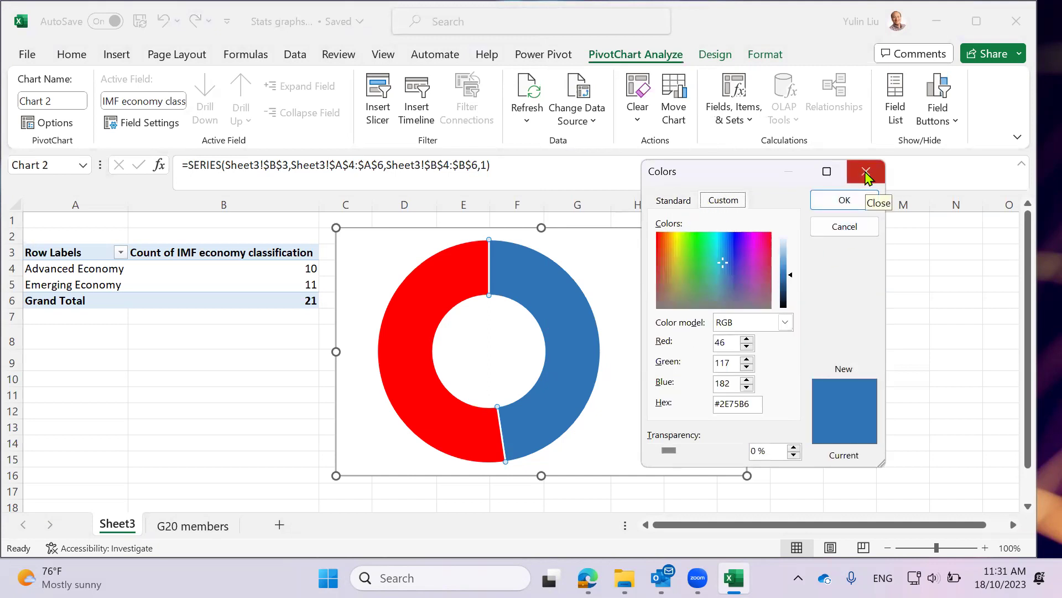
{"action": "left_click", "coordinate": [703, 452]}
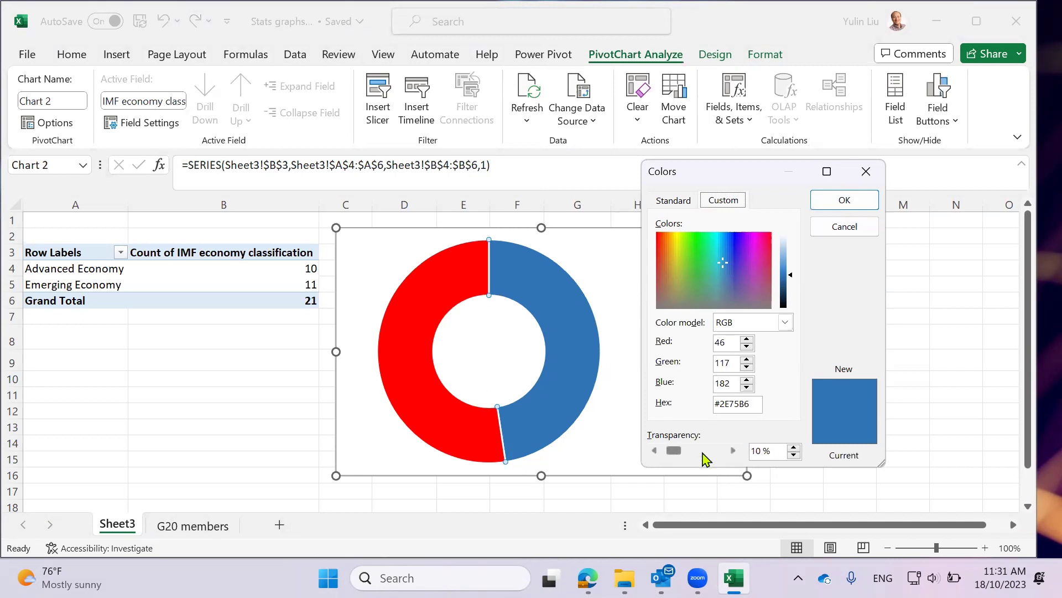
{"action": "left_click", "coordinate": [864, 196]}
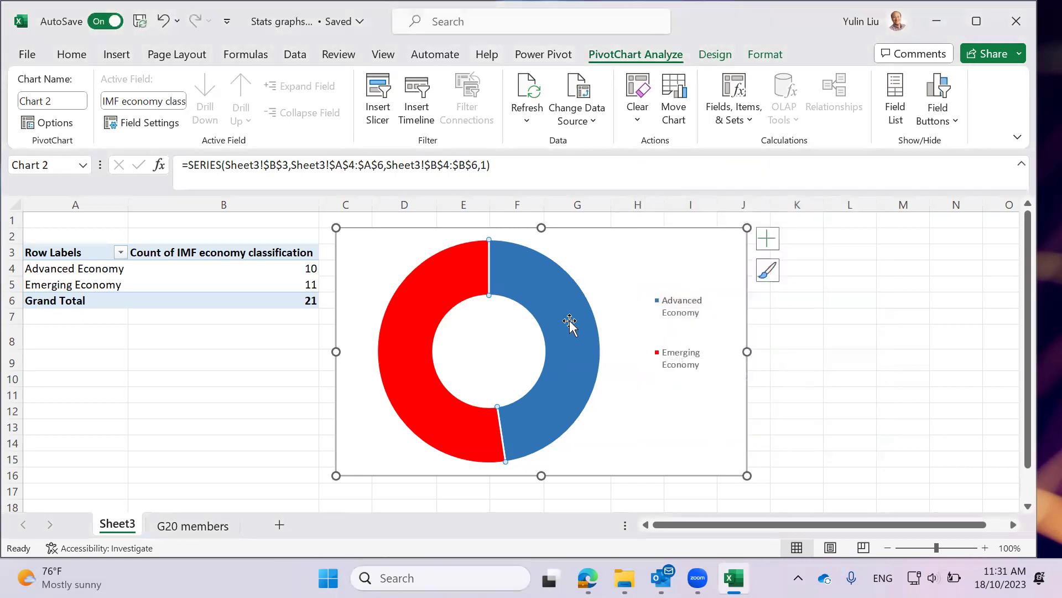
Format the Advanced Economy slice with a 54° first-slice angle, 0% point explosion and 38% doughnut hole size
{"action": "right_click", "coordinate": [570, 327]}
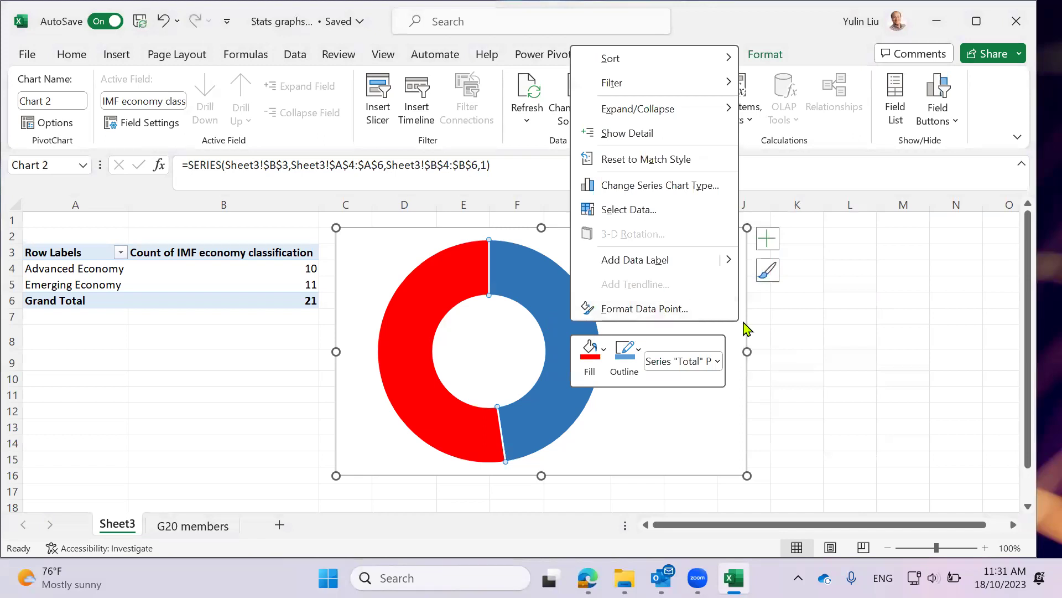
{"action": "left_click", "coordinate": [556, 370]}
{"action": "right_click", "coordinate": [556, 370]}
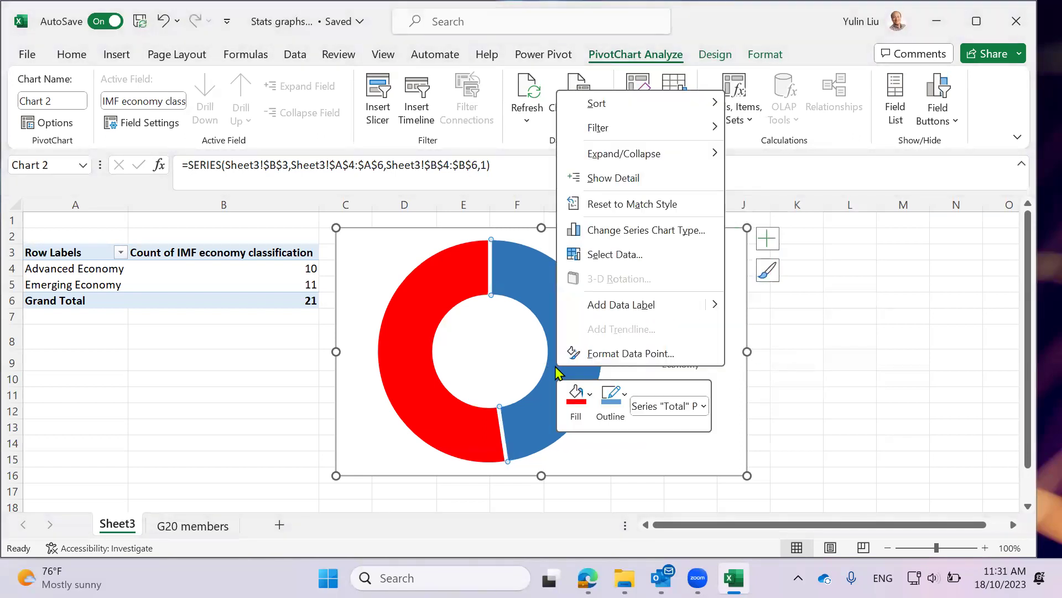
{"action": "left_click", "coordinate": [597, 357]}
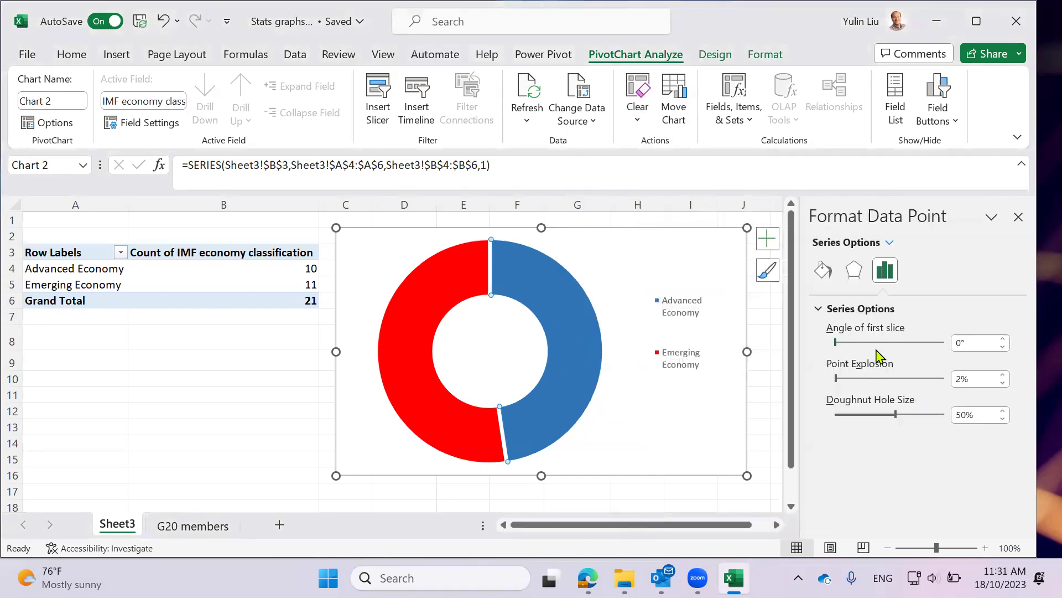
{"action": "left_click_drag", "start_coordinate": [898, 422], "coordinate": [871, 409]}
{"action": "mouse_move", "coordinate": [837, 346]}
{"action": "left_mouse_down"}
{"action": "mouse_move", "coordinate": [900, 347]}
{"action": "mouse_move", "coordinate": [852, 347]}
{"action": "left_mouse_up"}
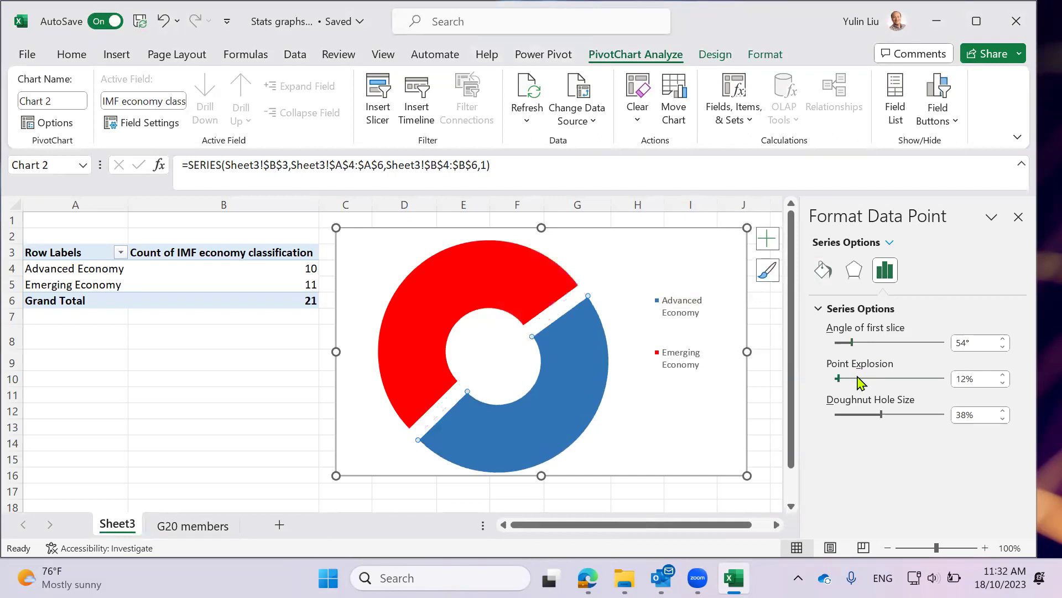
{"action": "mouse_move", "coordinate": [837, 378]}
{"action": "left_mouse_down"}
{"action": "mouse_move", "coordinate": [893, 383]}
{"action": "mouse_move", "coordinate": [820, 375]}
{"action": "left_mouse_up"}
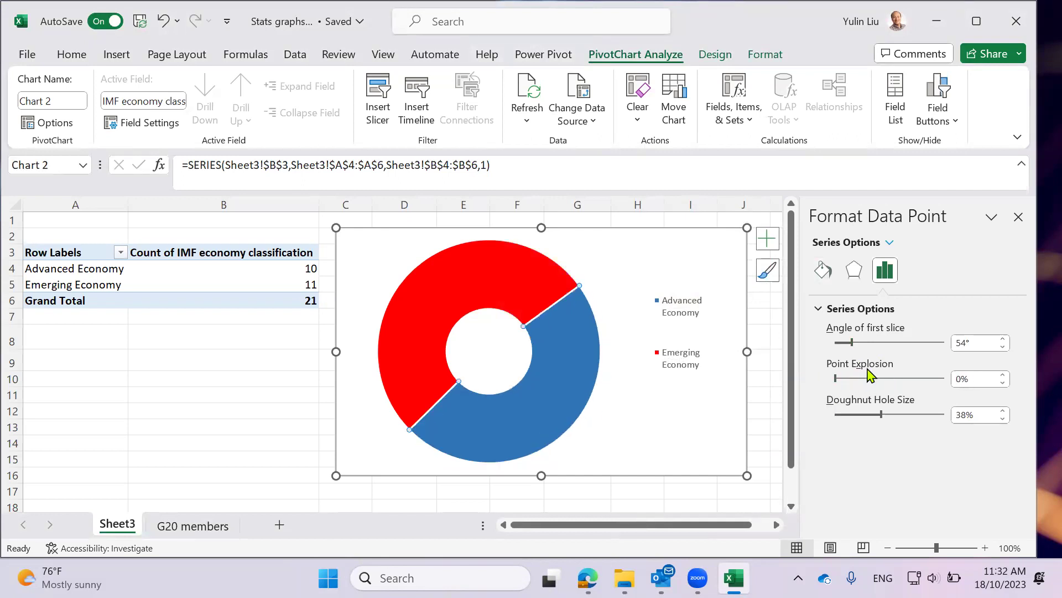
Set the transparency of the Advanced Economy slice's solid fill to 19%
{"action": "left_click", "coordinate": [828, 276]}
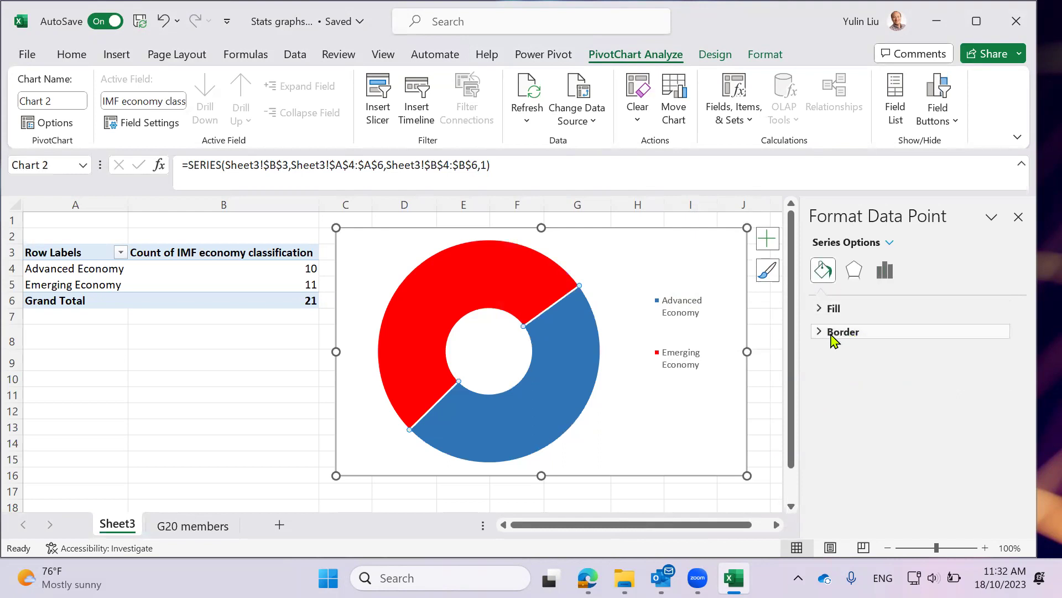
{"action": "left_click", "coordinate": [825, 308]}
{"action": "scroll", "coordinate": [918, 442], "scroll_direction": "down", "scroll_amount": 1}
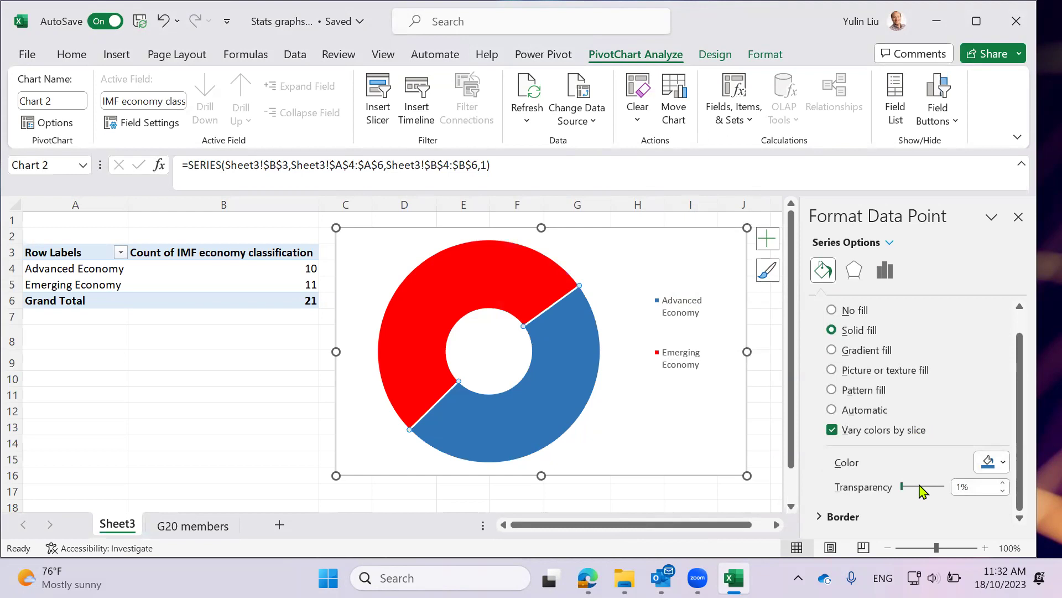
{"action": "mouse_move", "coordinate": [905, 491]}
{"action": "left_mouse_down"}
{"action": "mouse_move", "coordinate": [934, 488]}
{"action": "mouse_move", "coordinate": [909, 490]}
{"action": "left_mouse_up"}
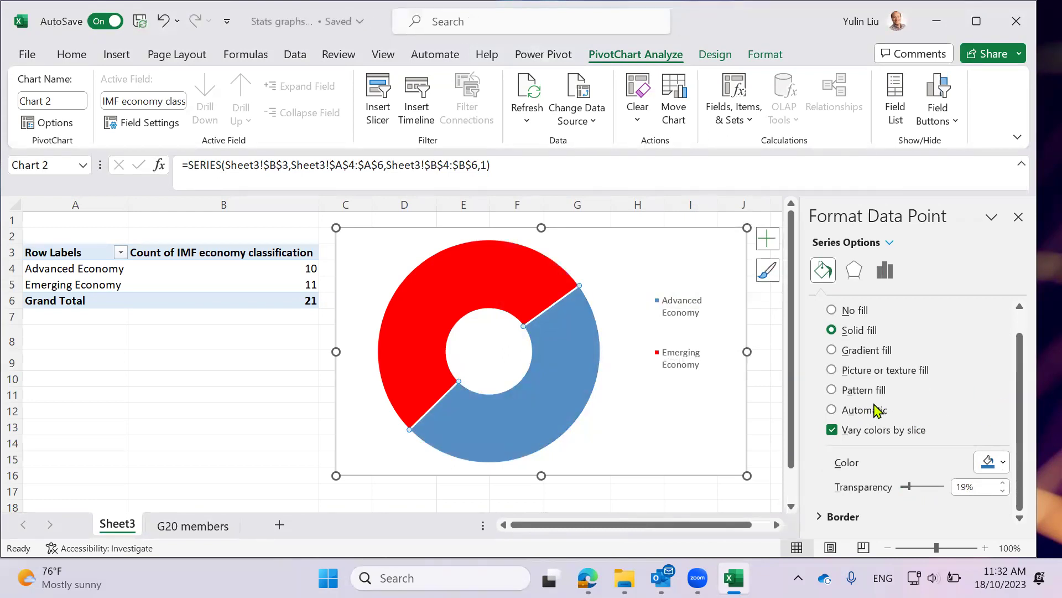
Try pattern, gradient and picture or texture fills on the Advanced Economy slice
{"action": "left_click", "coordinate": [839, 389]}
{"action": "left_click", "coordinate": [939, 500]}
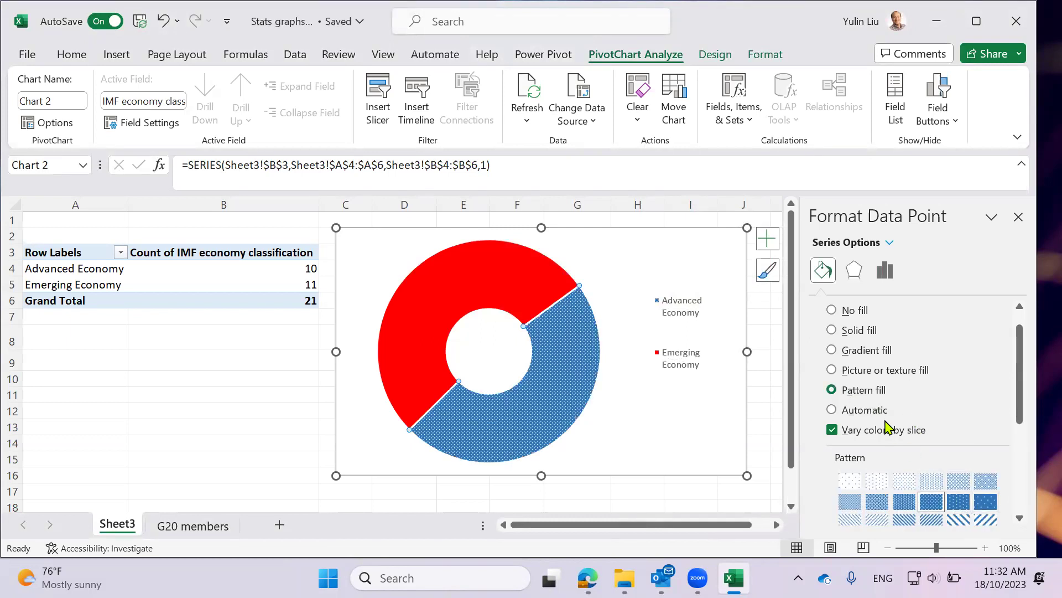
{"action": "left_click", "coordinate": [832, 350]}
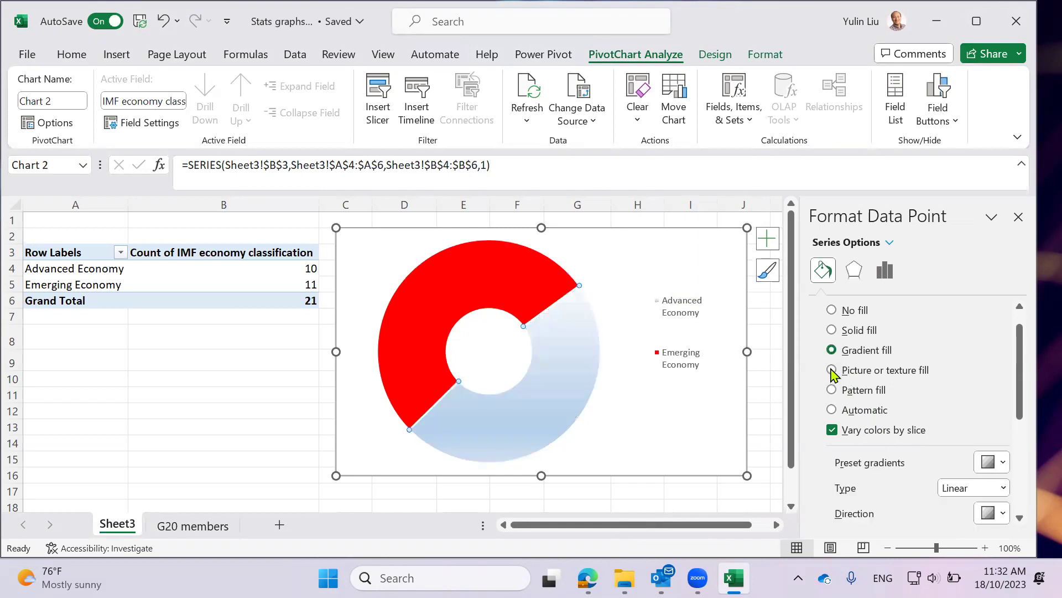
{"action": "left_click", "coordinate": [832, 370]}
{"action": "left_click", "coordinate": [833, 390]}
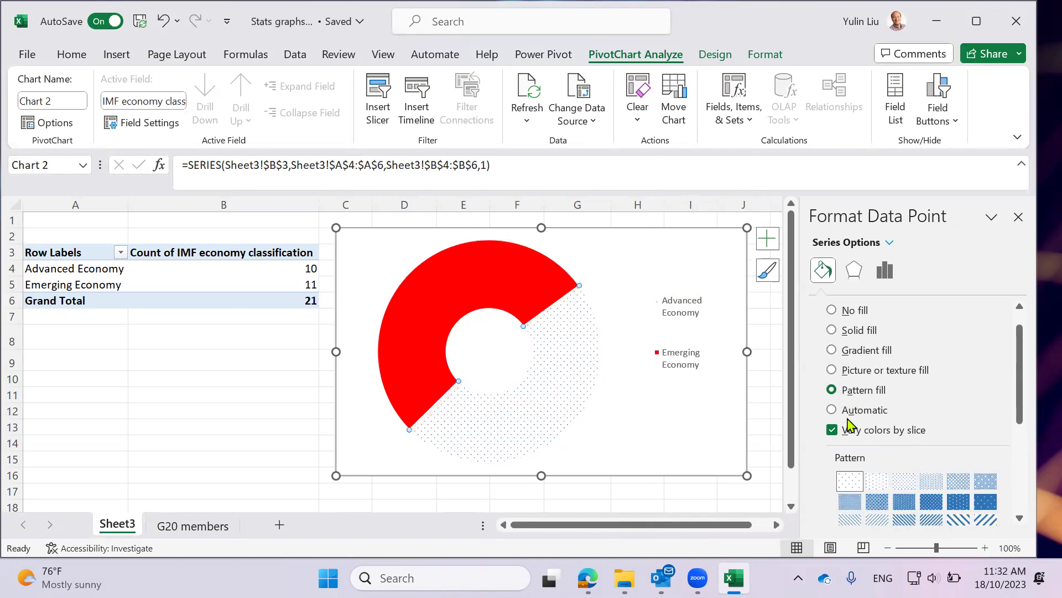
Switch the Advanced Economy slice to a solid fill in standard green, accepting #00B050 in the custom color definition
{"action": "left_click", "coordinate": [832, 329]}
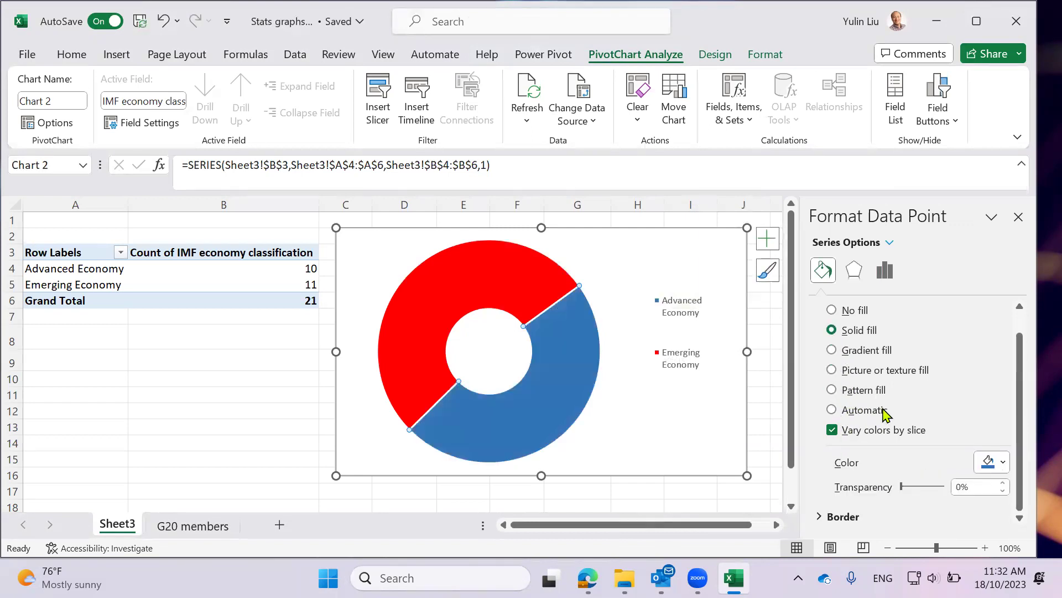
{"action": "left_click", "coordinate": [989, 463]}
{"action": "left_click", "coordinate": [996, 418]}
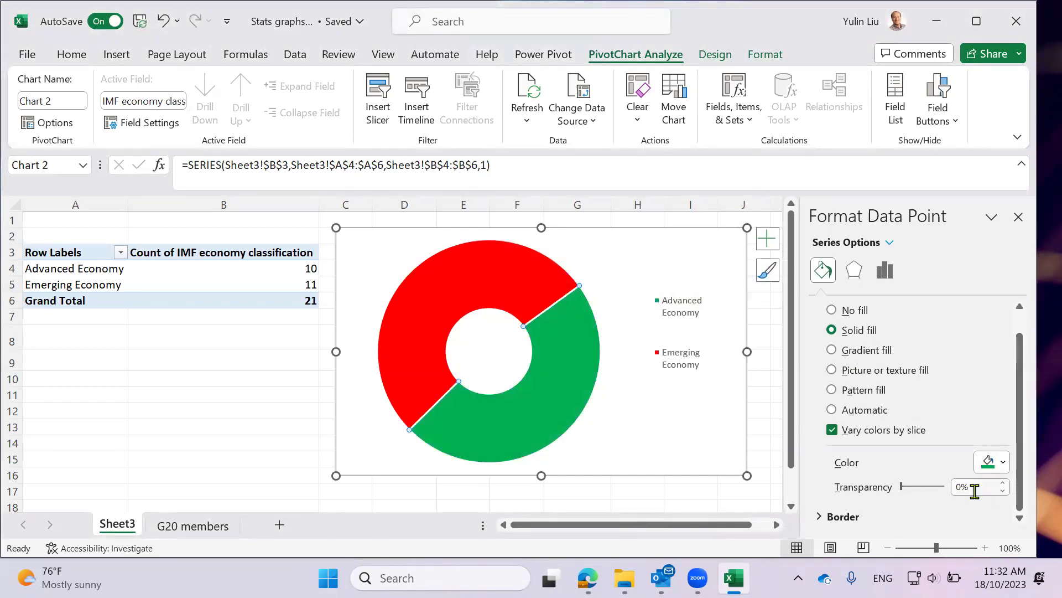
{"action": "left_click", "coordinate": [990, 467]}
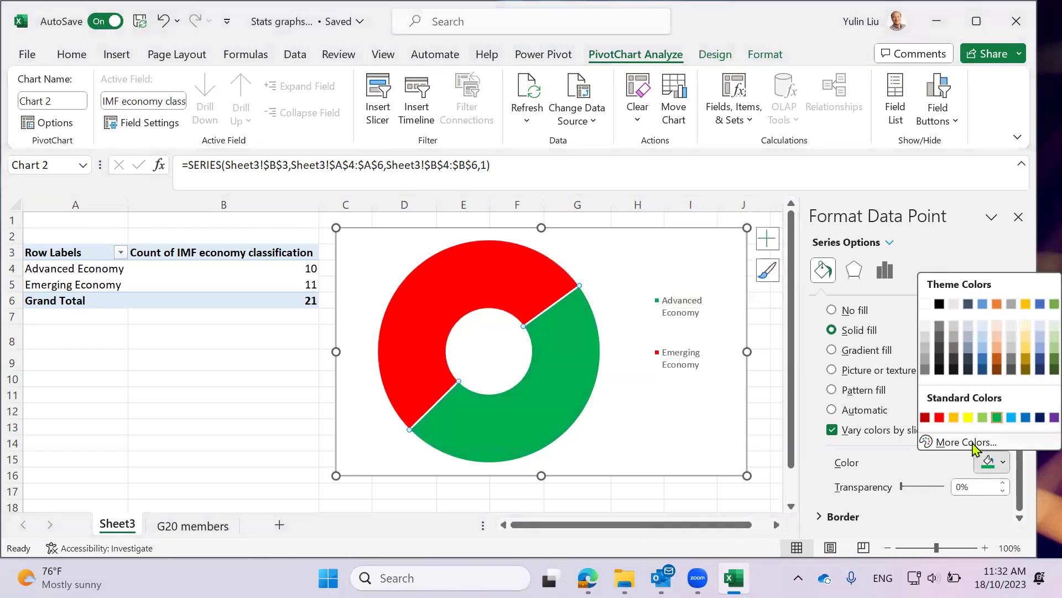
{"action": "left_click", "coordinate": [968, 442]}
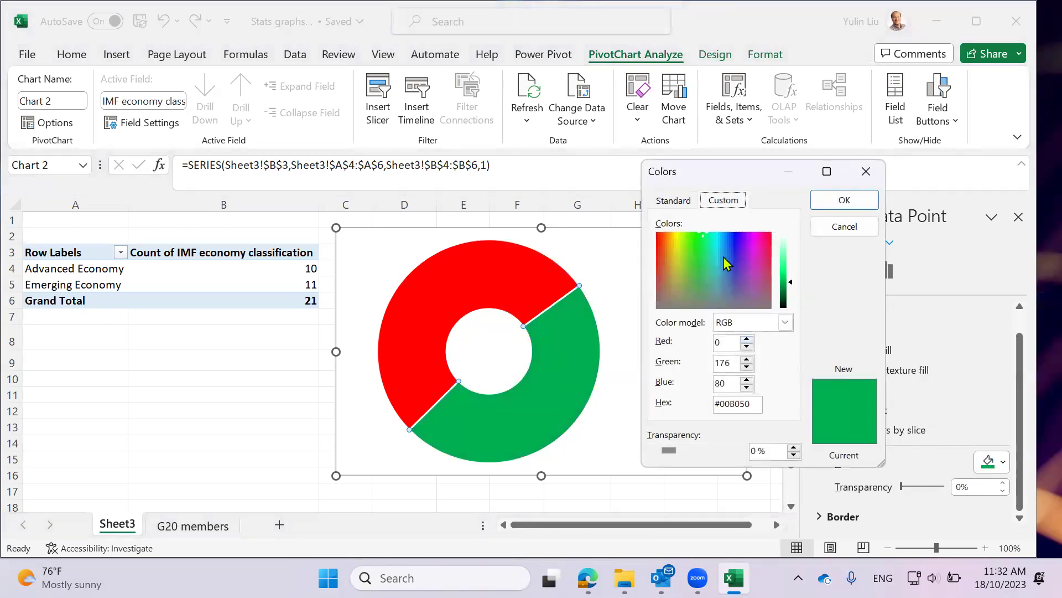
{"action": "left_click", "coordinate": [852, 200]}
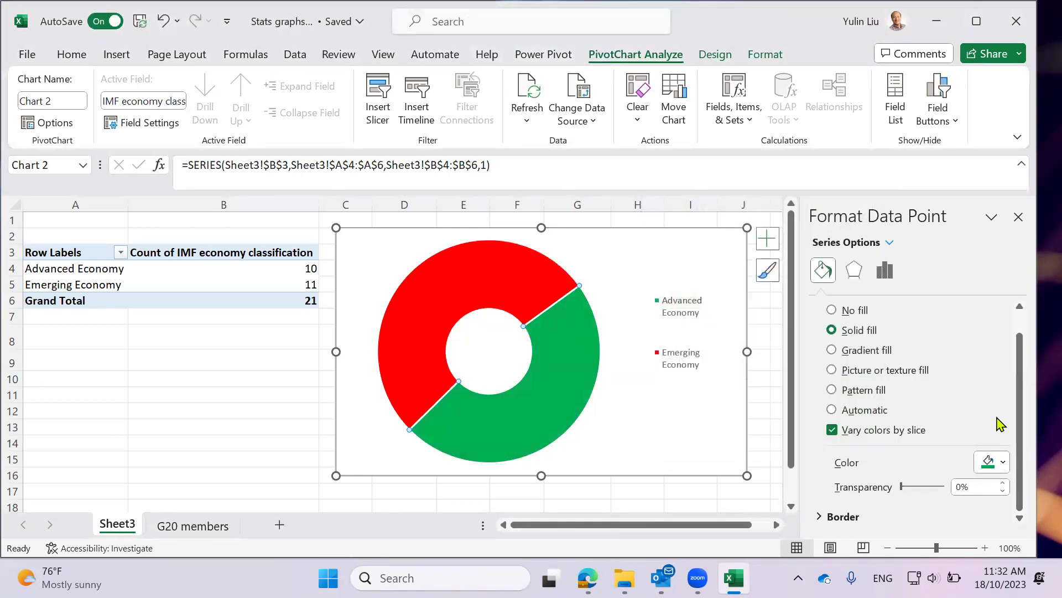
Give the Advanced Economy slice a 3-D top bevel 13 pt wide and 6 pt high
{"action": "left_click", "coordinate": [855, 271]}
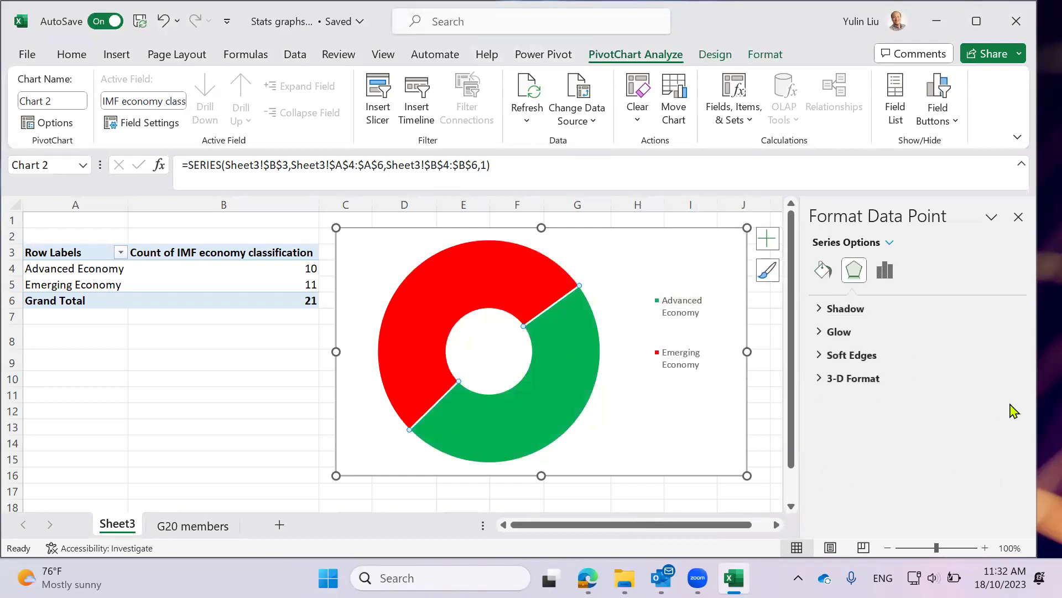
{"action": "left_click", "coordinate": [825, 308]}
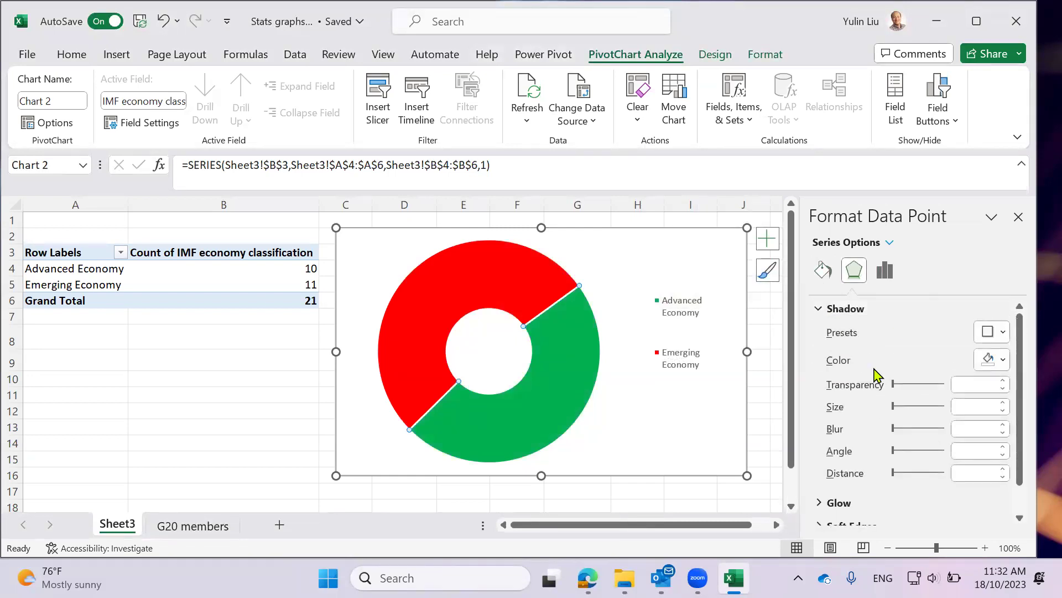
{"action": "scroll", "coordinate": [877, 437], "scroll_direction": "down", "scroll_amount": 1}
{"action": "scroll", "coordinate": [872, 430], "scroll_direction": "up", "scroll_amount": 1}
{"action": "left_click", "coordinate": [820, 313]}
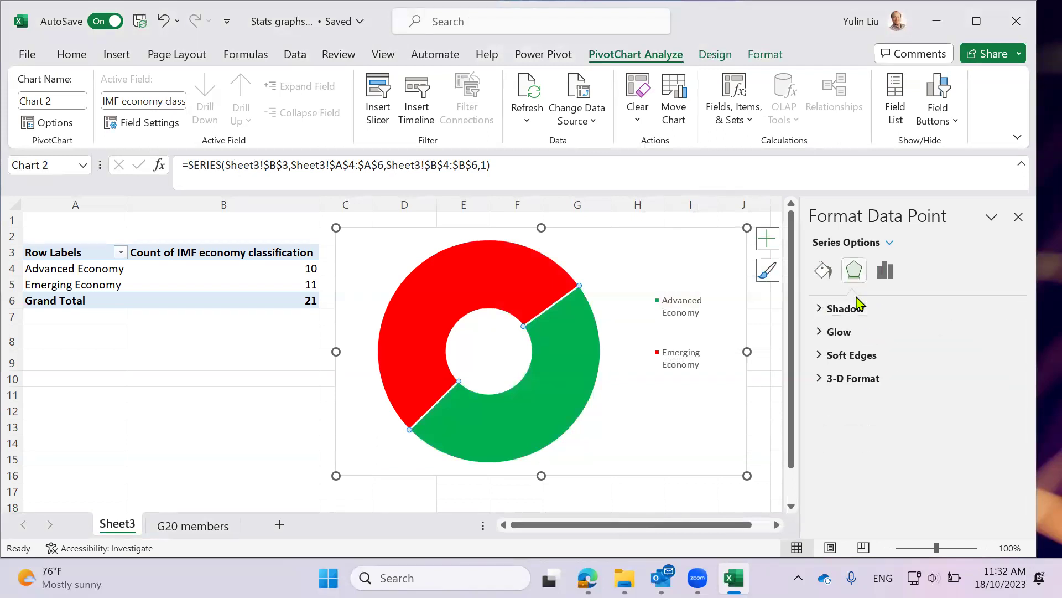
{"action": "left_click", "coordinate": [828, 379]}
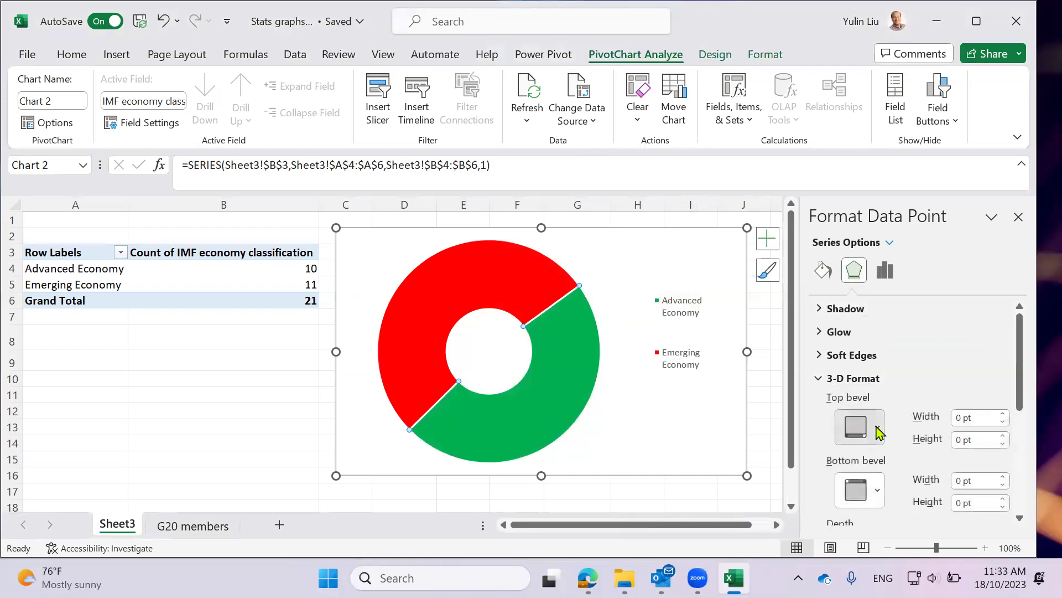
{"action": "left_click", "coordinate": [877, 428]}
{"action": "left_click", "coordinate": [858, 330]}
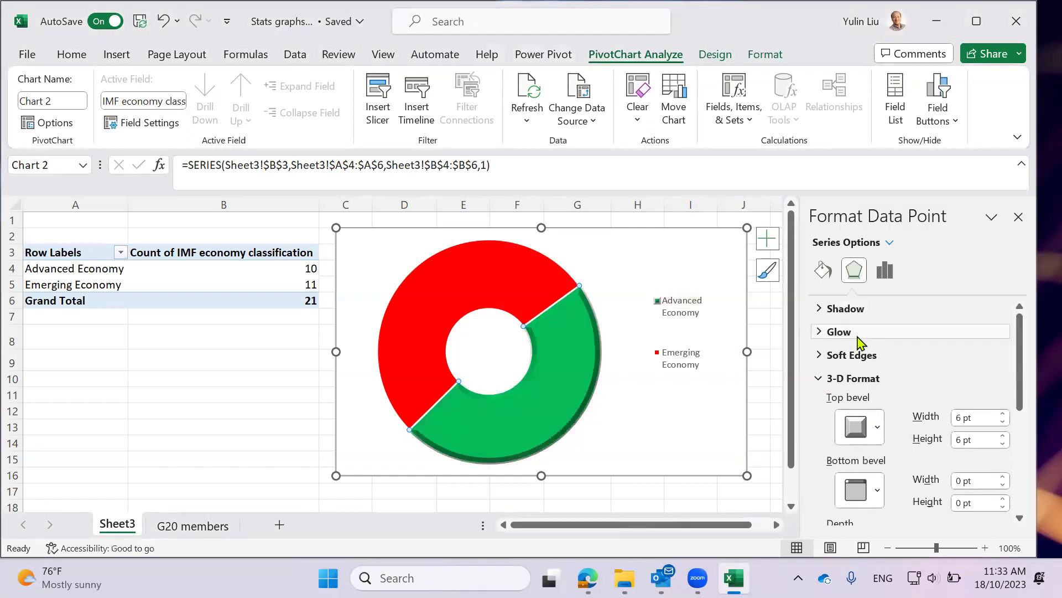
{"action": "left_click", "coordinate": [877, 427]}
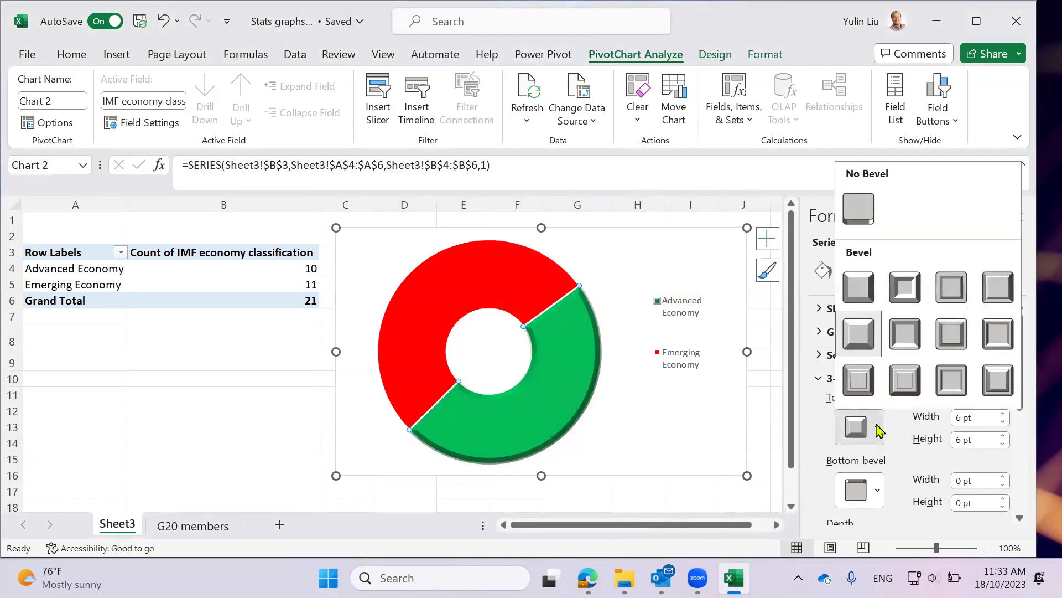
{"action": "left_click", "coordinate": [996, 292]}
Give the Advanced Economy slice a 3-D bottom bevel 9 pt wide and 6 pt high
{"action": "scroll", "coordinate": [913, 428], "scroll_direction": "down", "scroll_amount": 3}
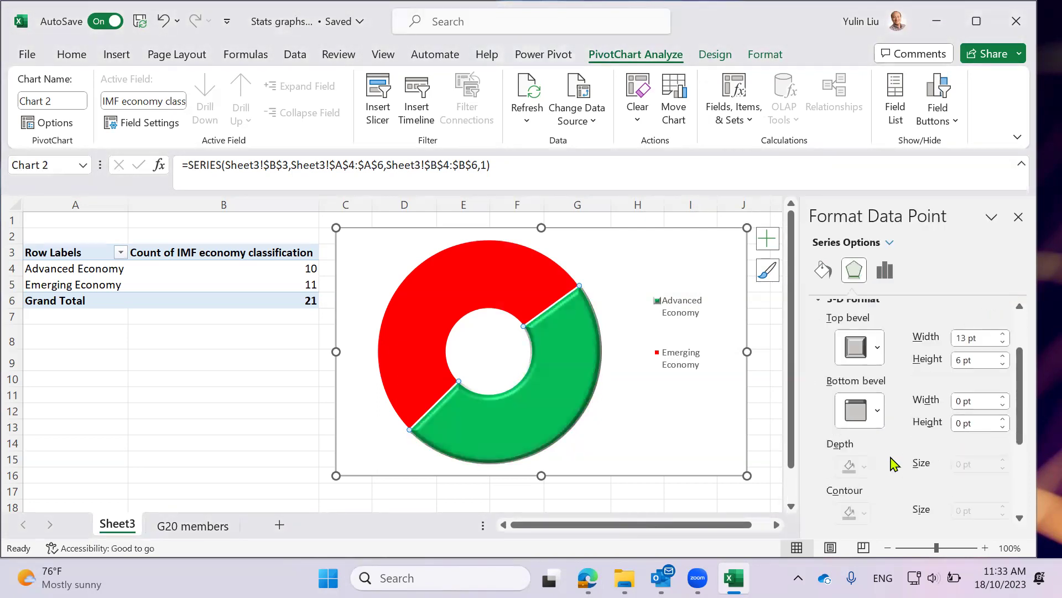
{"action": "left_click", "coordinate": [877, 411]}
{"action": "left_click", "coordinate": [907, 275]}
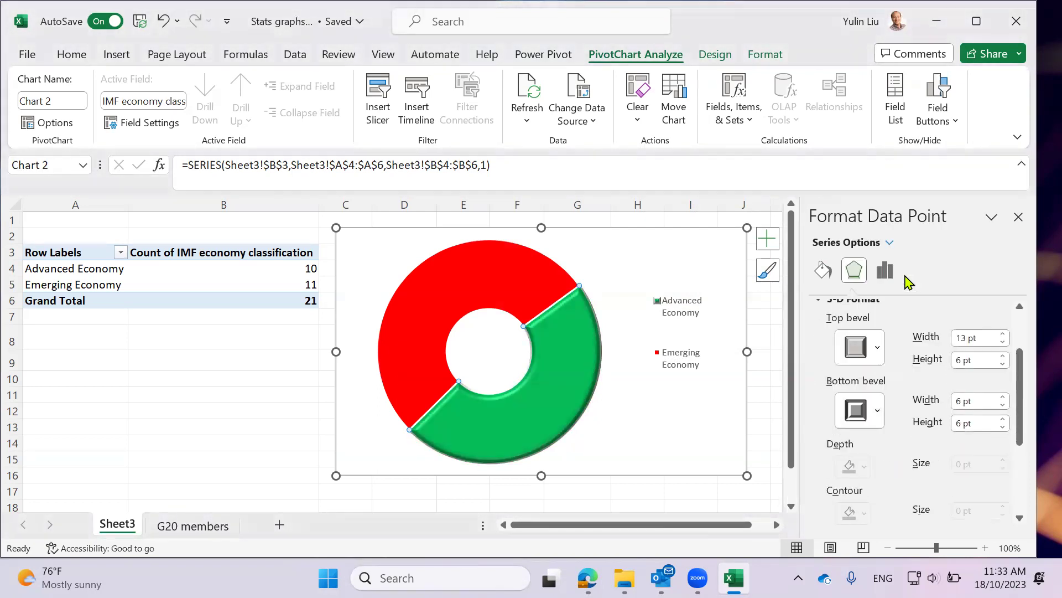
{"action": "left_click", "coordinate": [878, 410]}
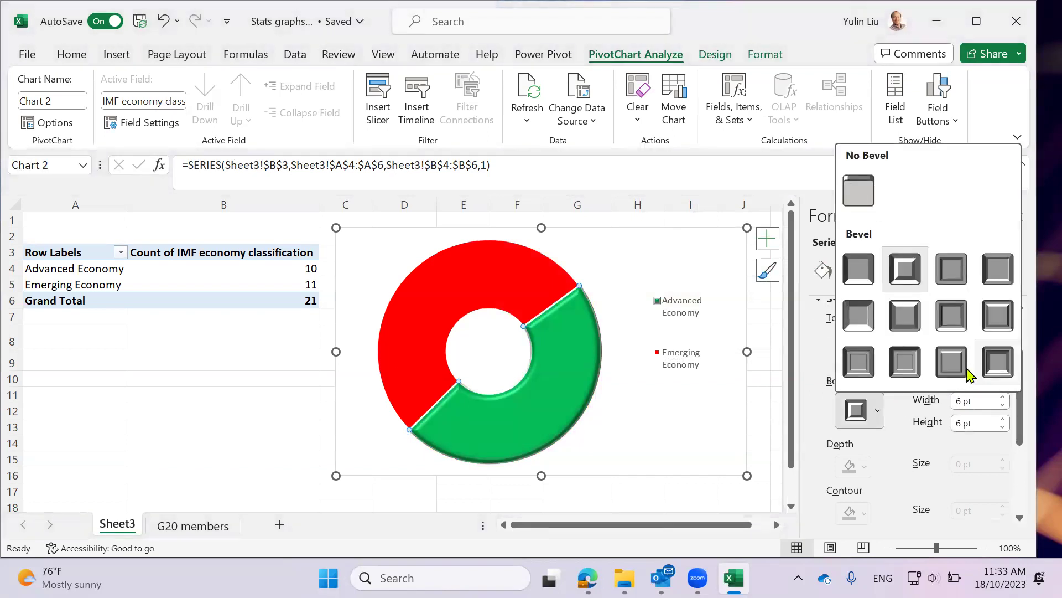
{"action": "left_click", "coordinate": [954, 362]}
Examine the soft edges and glow options available for the Advanced Economy slice
{"action": "left_click", "coordinate": [886, 270]}
{"action": "left_click", "coordinate": [853, 270]}
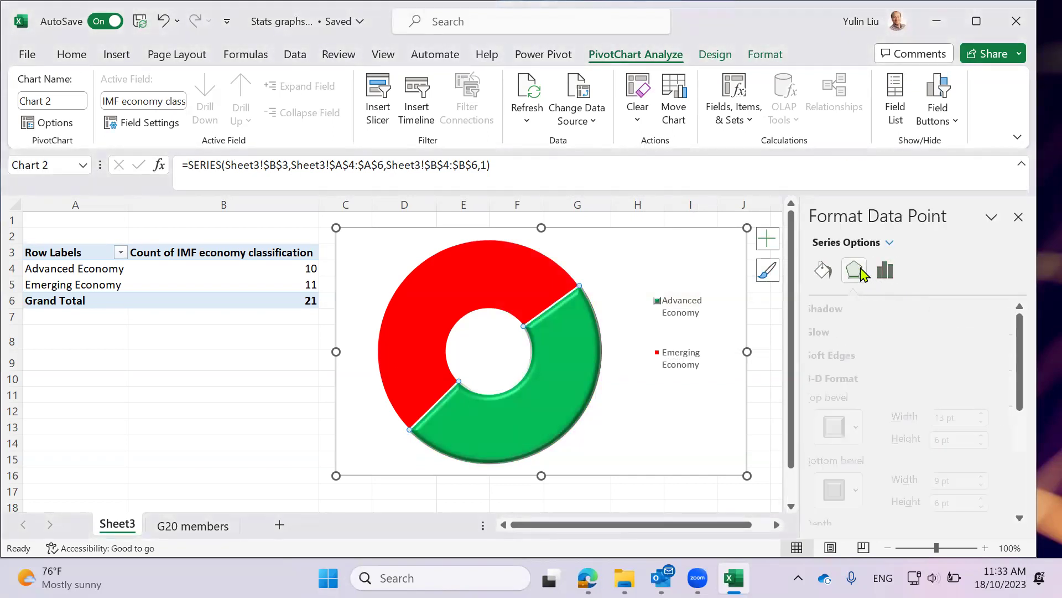
{"action": "left_click", "coordinate": [824, 379]}
{"action": "left_click", "coordinate": [836, 356]}
{"action": "mouse_move", "coordinate": [853, 404]}
{"action": "left_mouse_down"}
{"action": "mouse_move", "coordinate": [895, 407]}
{"action": "mouse_move", "coordinate": [855, 403]}
{"action": "left_mouse_up"}
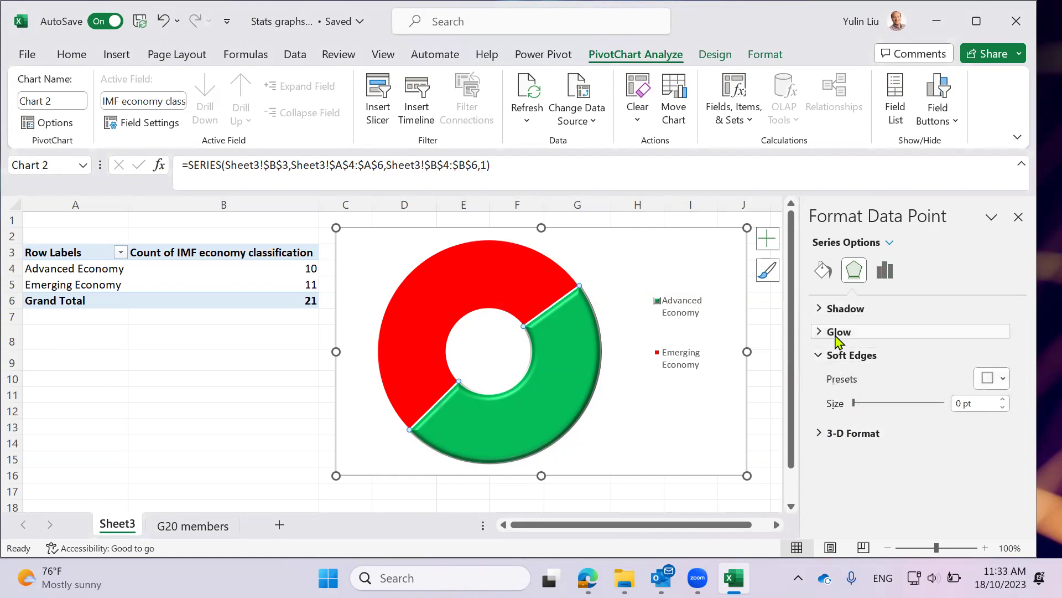
{"action": "left_click", "coordinate": [819, 354]}
{"action": "left_click", "coordinate": [824, 333]}
{"action": "left_click", "coordinate": [824, 334]}
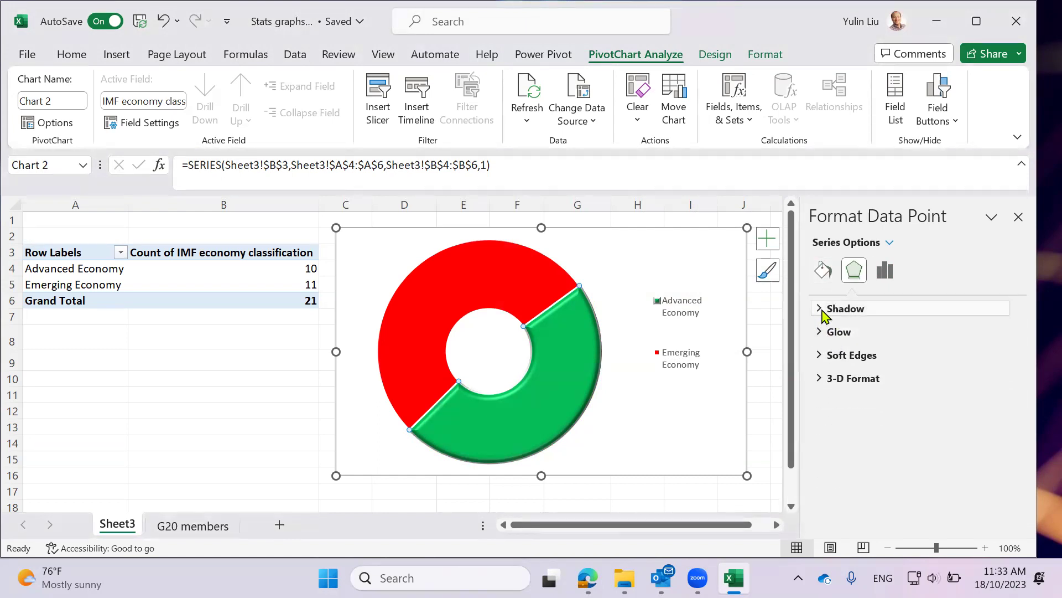
Apply an outer shadow preset at 0° with 60% transparency, 4 pt blur and 3 pt distance to the Advanced Economy slice
{"action": "left_click", "coordinate": [823, 311]}
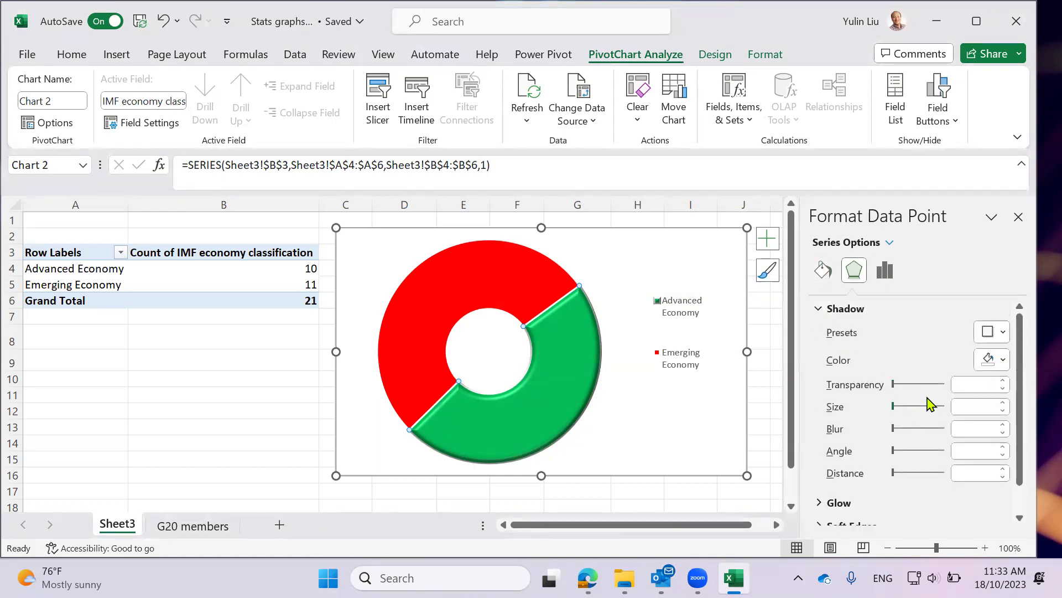
{"action": "left_click", "coordinate": [999, 333]}
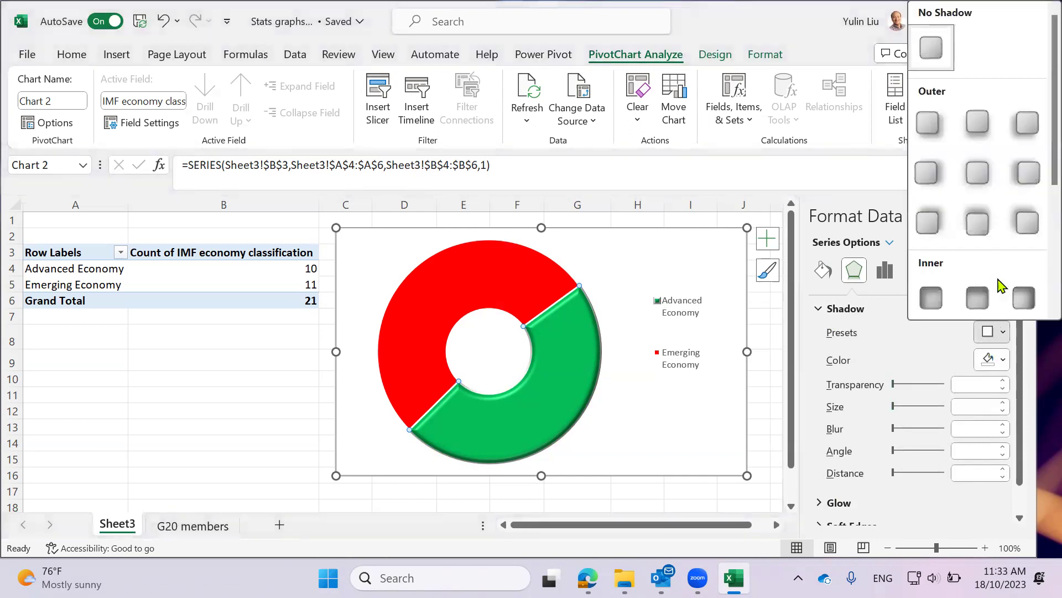
{"action": "left_click", "coordinate": [981, 240]}
{"action": "left_click", "coordinate": [1003, 332]}
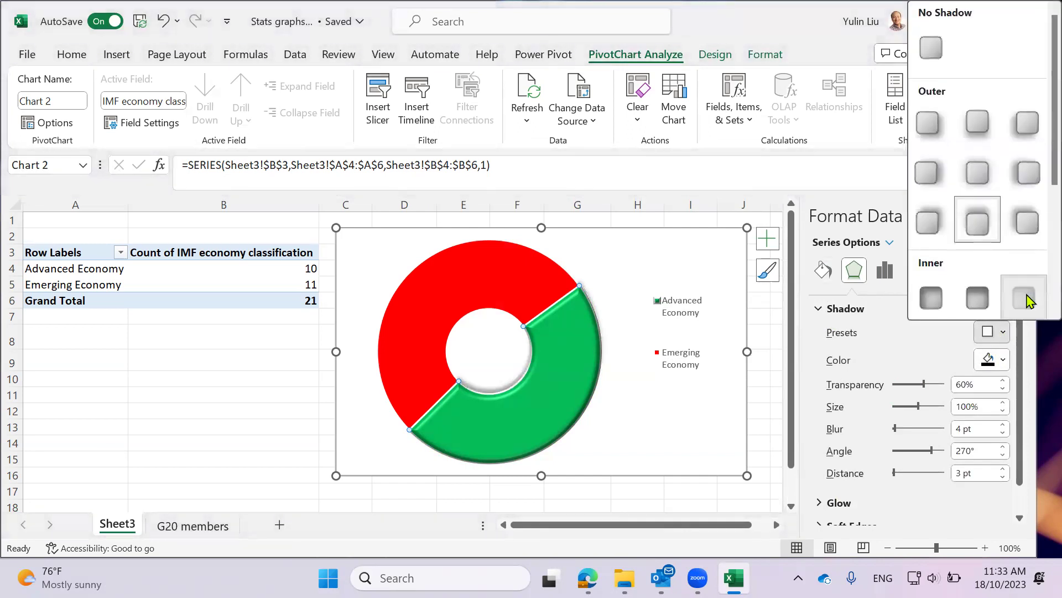
{"action": "left_click", "coordinate": [1027, 298]}
{"action": "left_click", "coordinate": [1003, 332]}
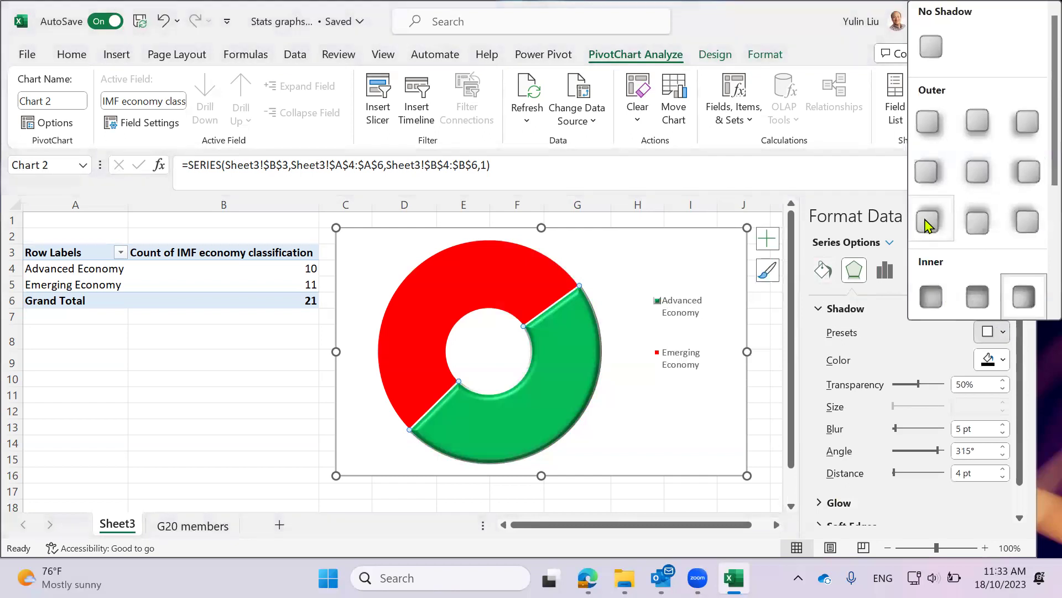
{"action": "left_click", "coordinate": [924, 171]}
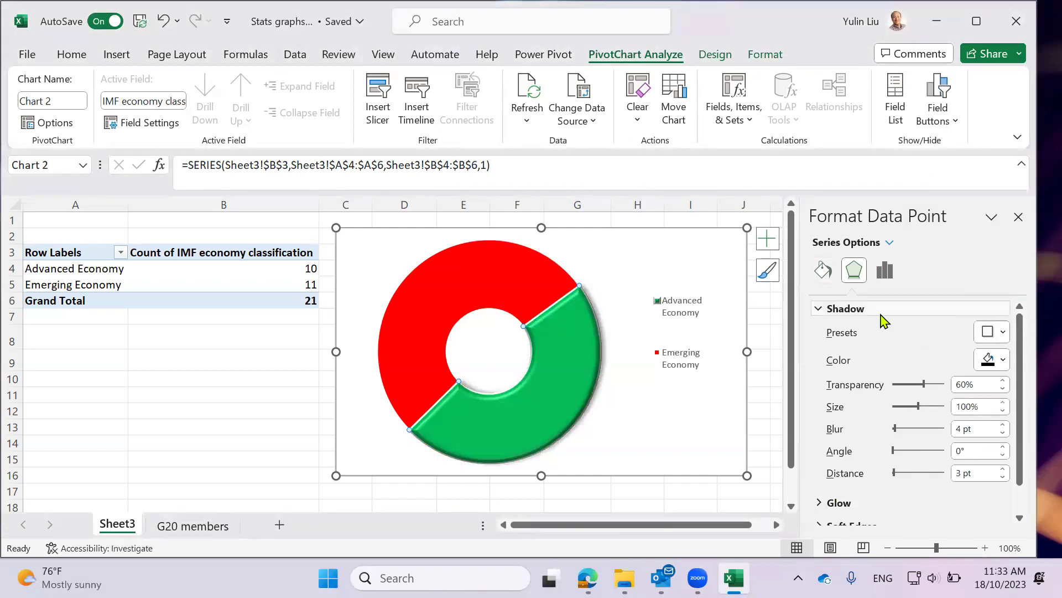
{"action": "left_click", "coordinate": [825, 272]}
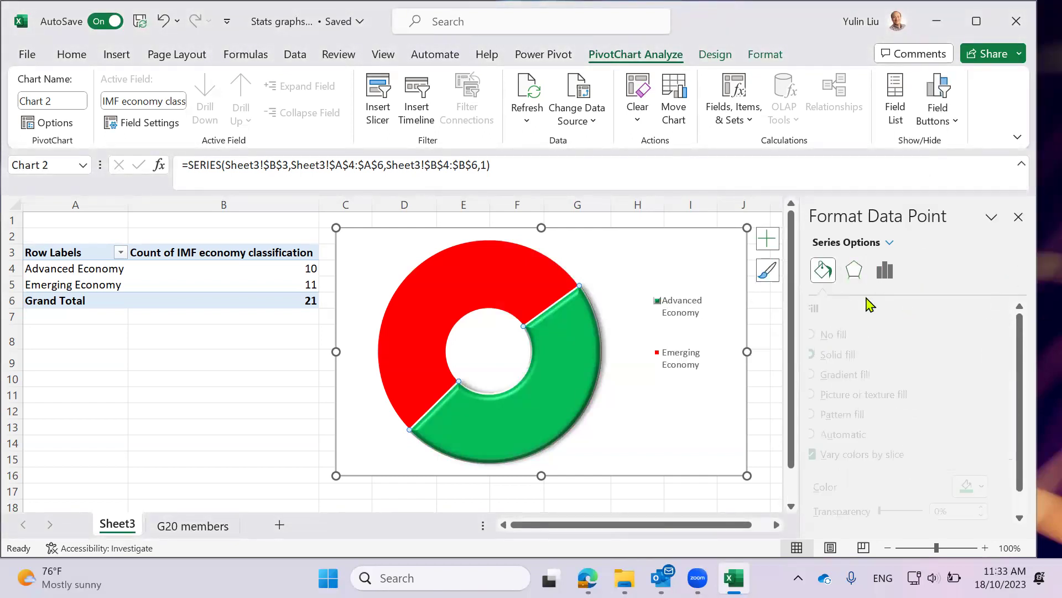
{"action": "left_click", "coordinate": [1019, 216]}
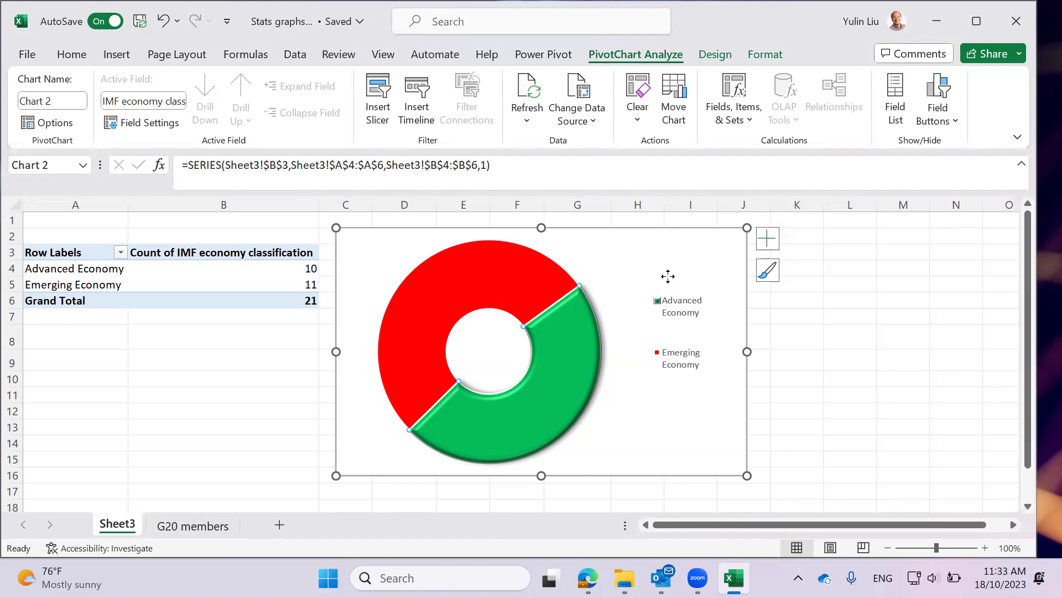
Review the angle, explosion and hole size settings for the doughnut series and its Advanced Economy slice
{"action": "left_click", "coordinate": [645, 290]}
{"action": "left_click", "coordinate": [553, 293]}
{"action": "right_click", "coordinate": [551, 314]}
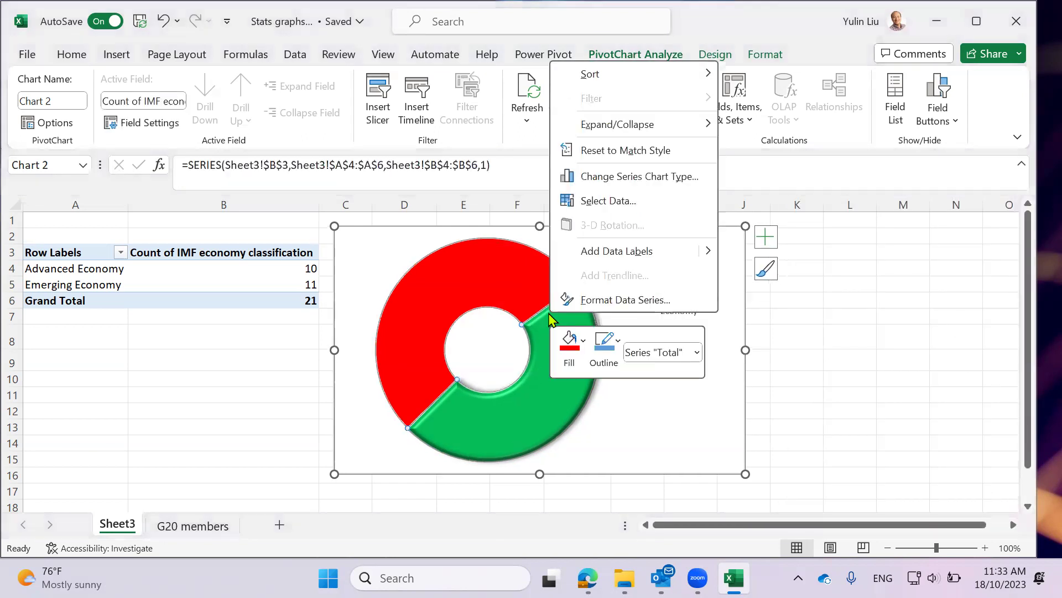
{"action": "left_click", "coordinate": [608, 300]}
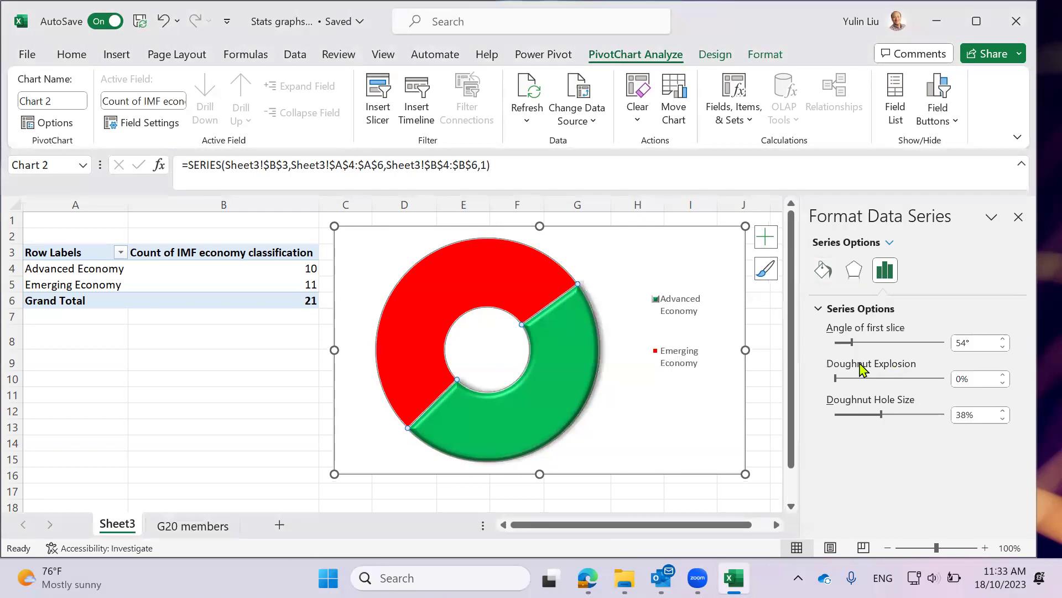
{"action": "left_click", "coordinate": [566, 335]}
{"action": "right_click", "coordinate": [567, 334]}
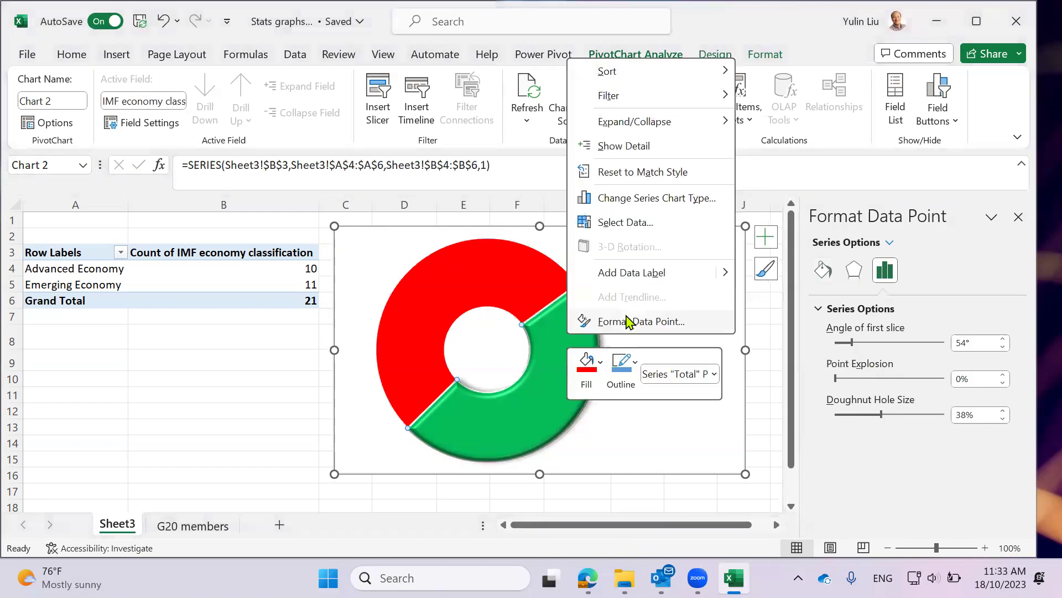
{"action": "left_click", "coordinate": [1018, 217]}
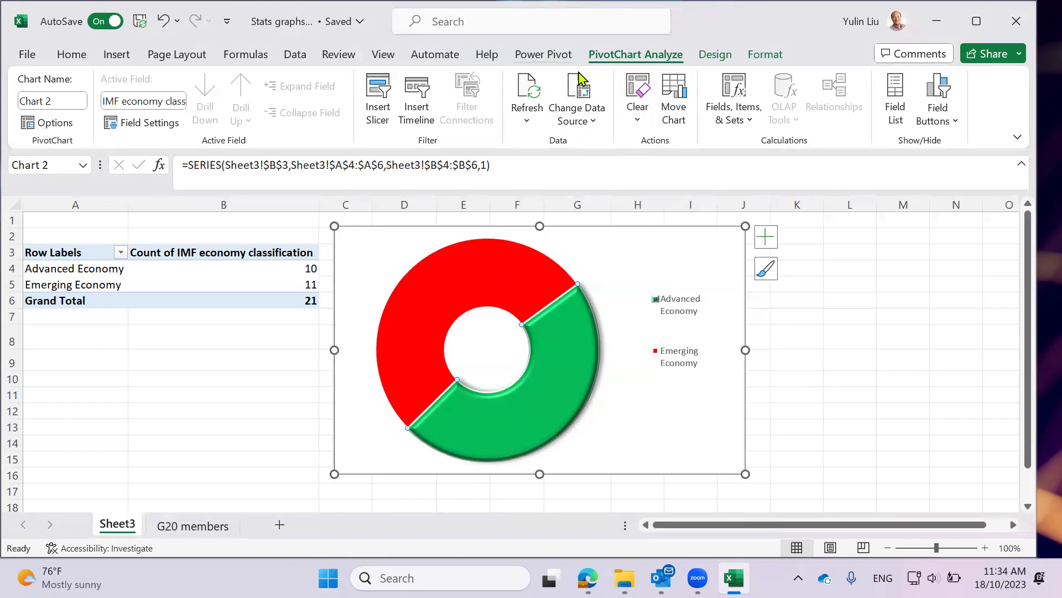
{"action": "left_click", "coordinate": [715, 54]}
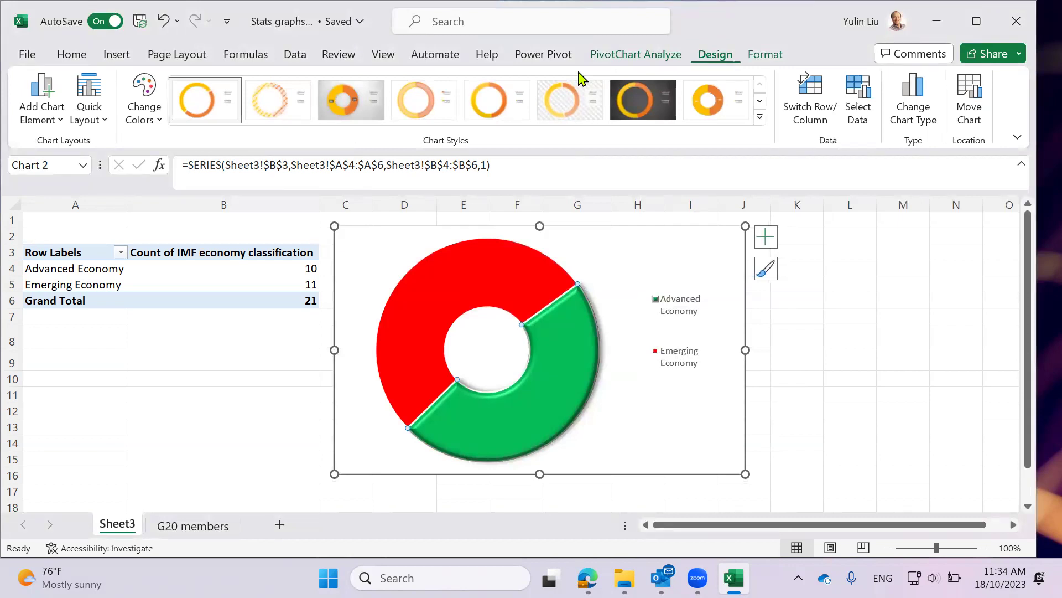
{"action": "left_click", "coordinate": [676, 57]}
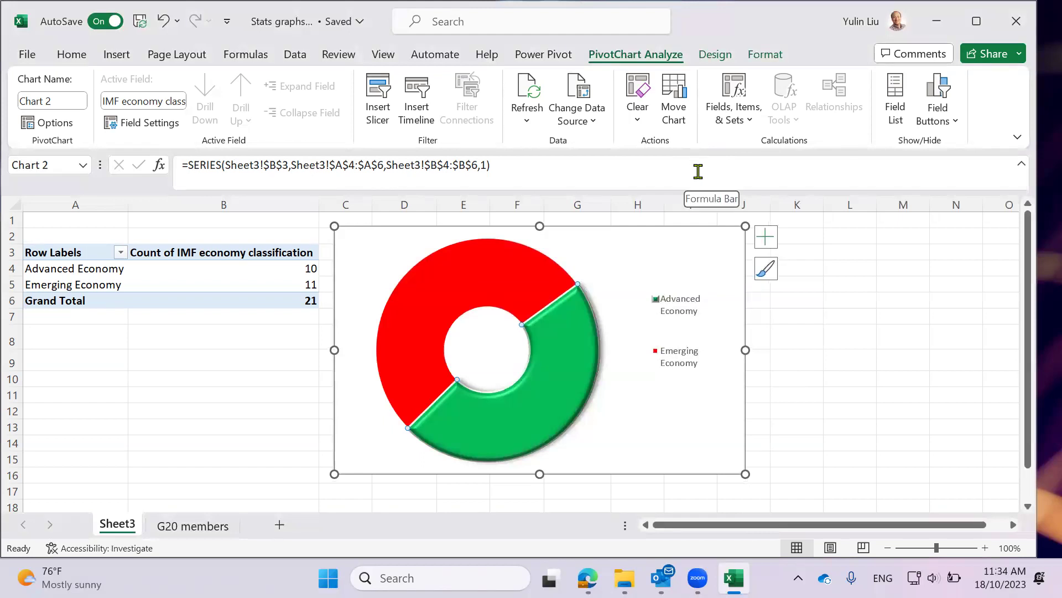
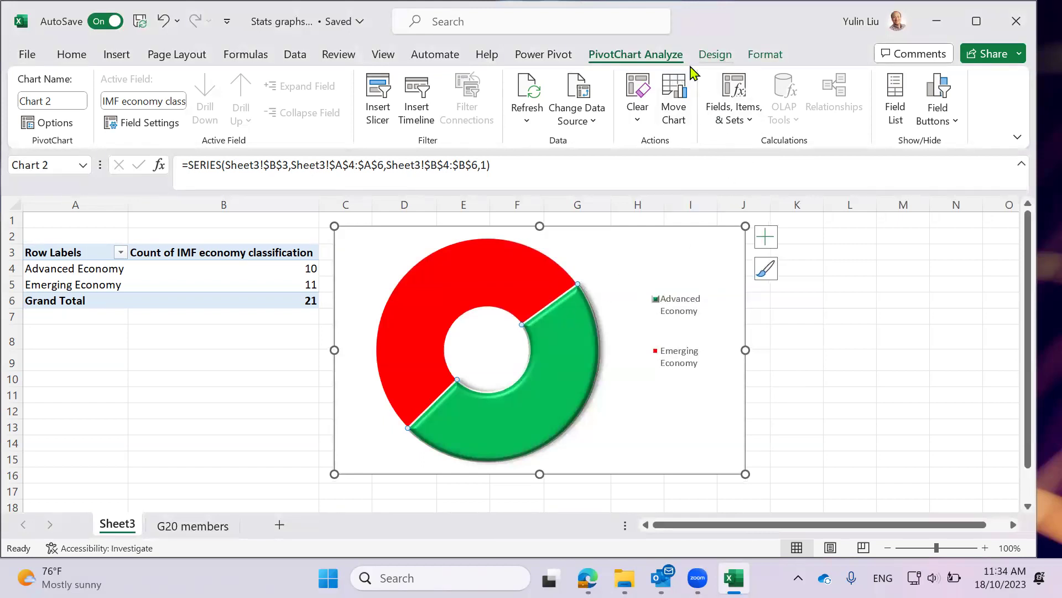
{"action": "left_click", "coordinate": [715, 55]}
{"action": "left_click", "coordinate": [767, 54]}
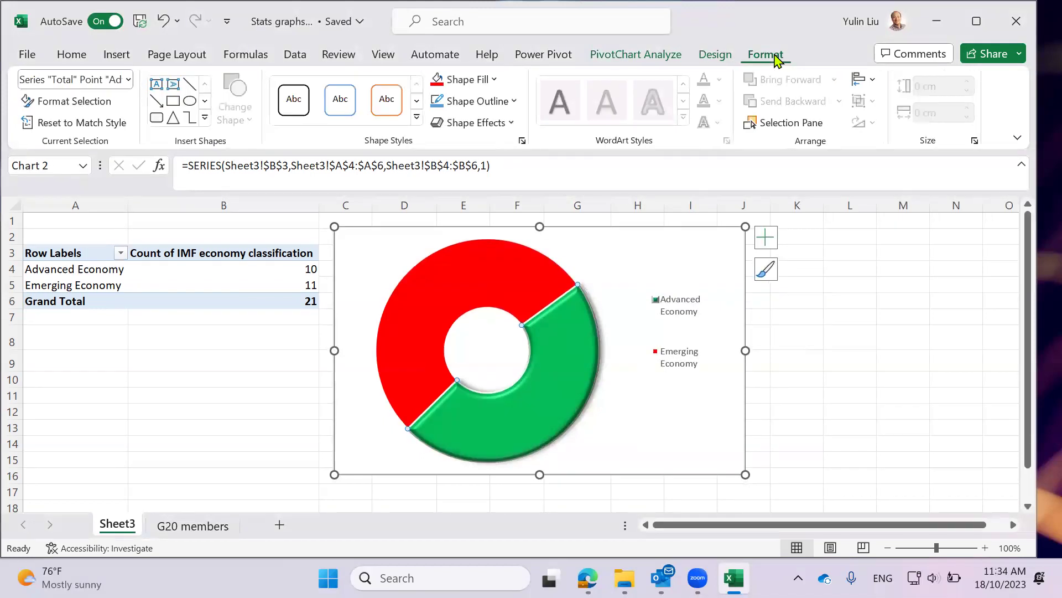
{"action": "left_click", "coordinate": [803, 365]}
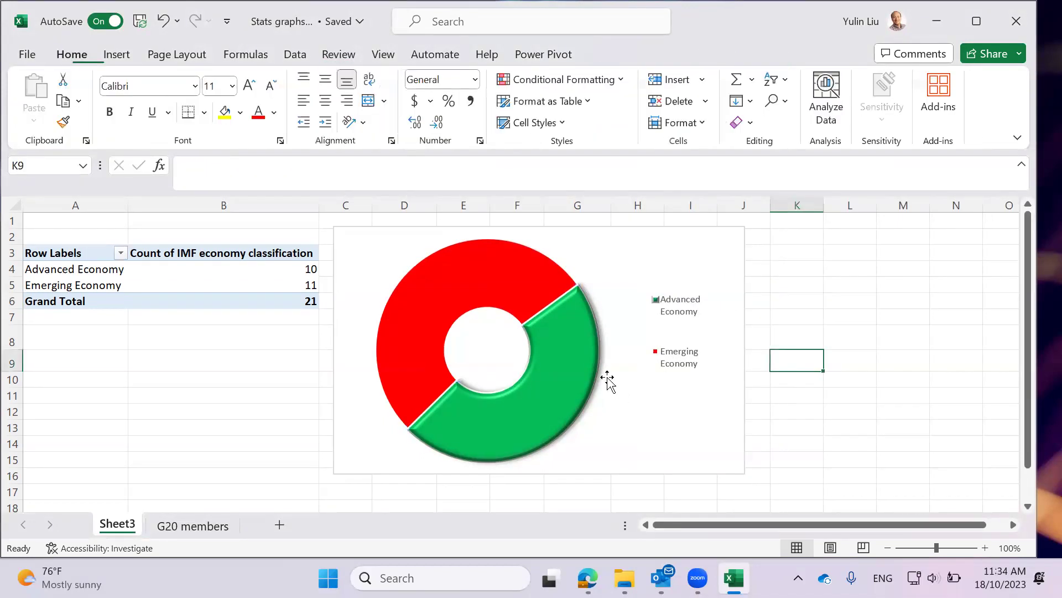
Apply the gently wavy sketched outline style to the red Emerging Economy slice
{"action": "left_click", "coordinate": [518, 280]}
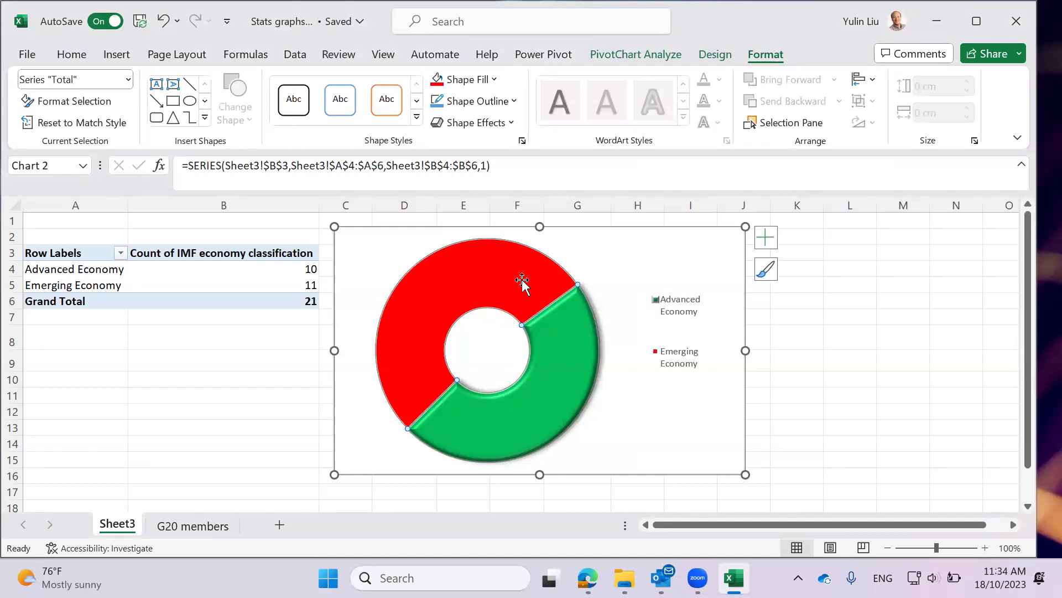
{"action": "left_click", "coordinate": [514, 101]}
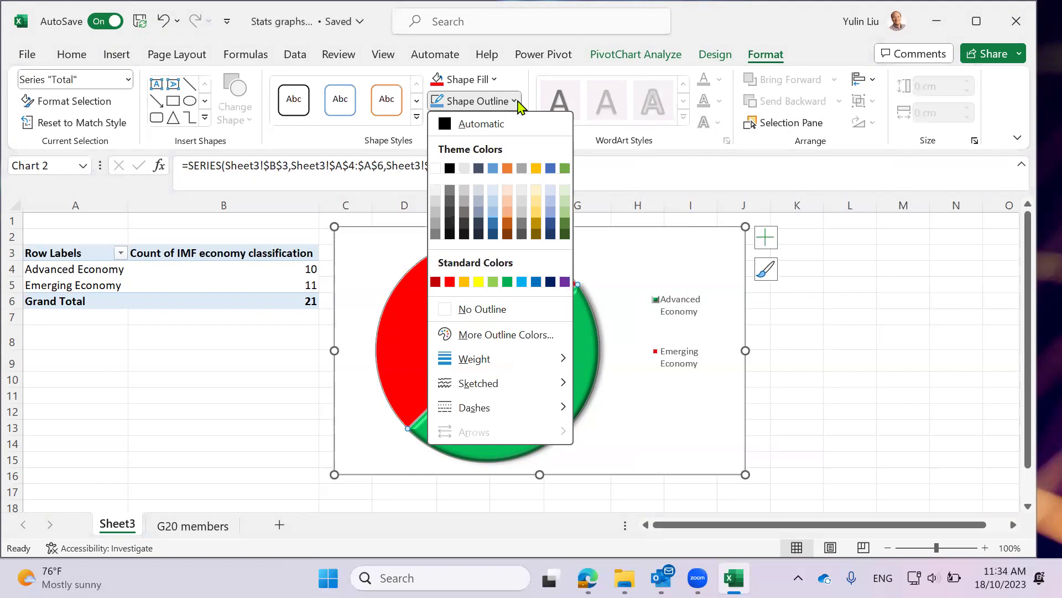
{"action": "left_click", "coordinate": [717, 302]}
{"action": "left_click", "coordinate": [533, 280]}
{"action": "left_click", "coordinate": [510, 123]}
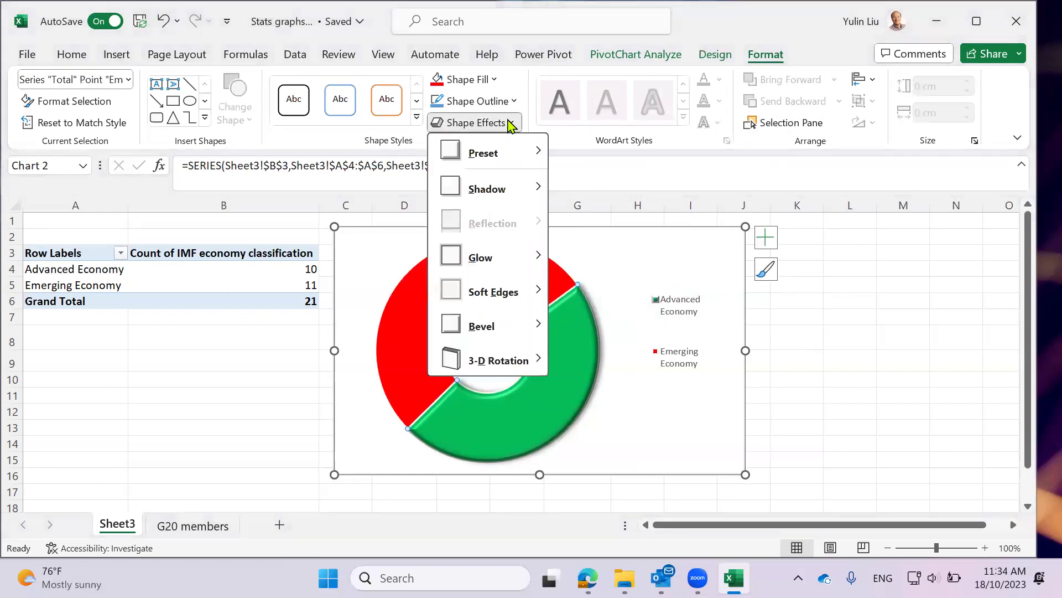
{"action": "left_click", "coordinate": [509, 103]}
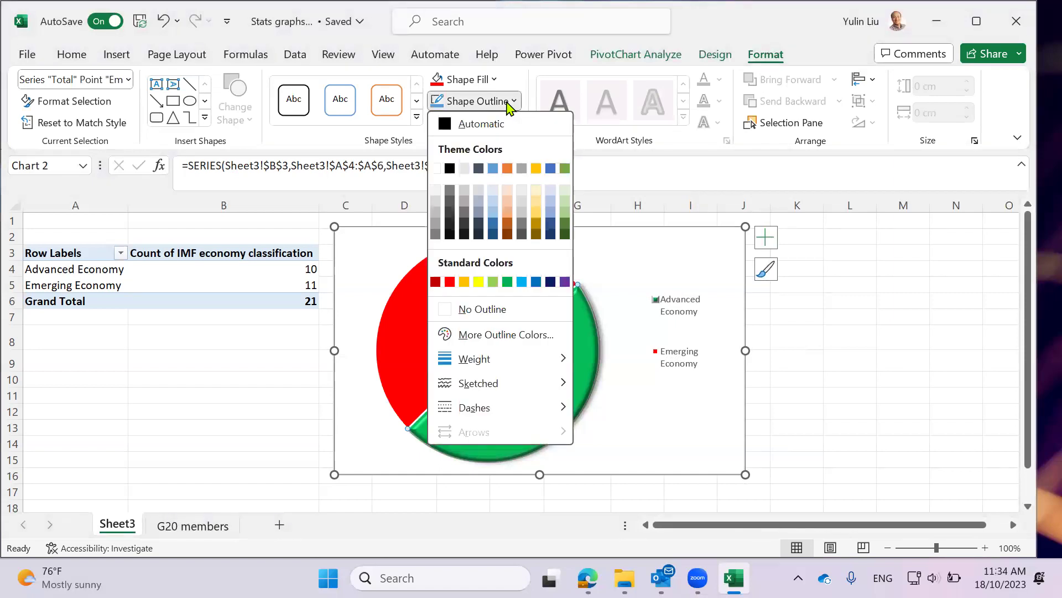
{"action": "mouse_move", "coordinate": [496, 389]}
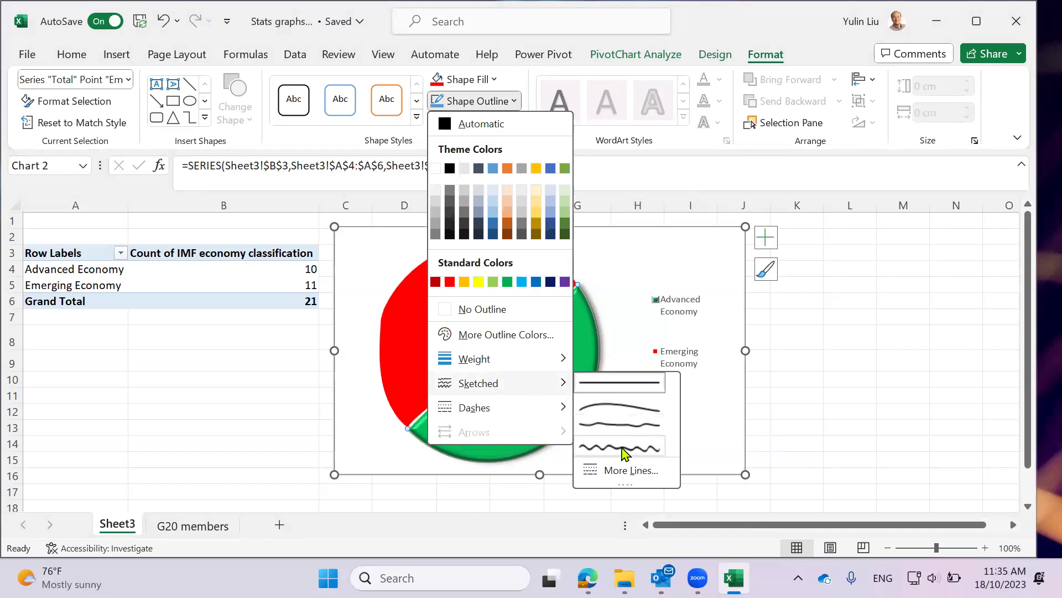
{"action": "left_click", "coordinate": [616, 425]}
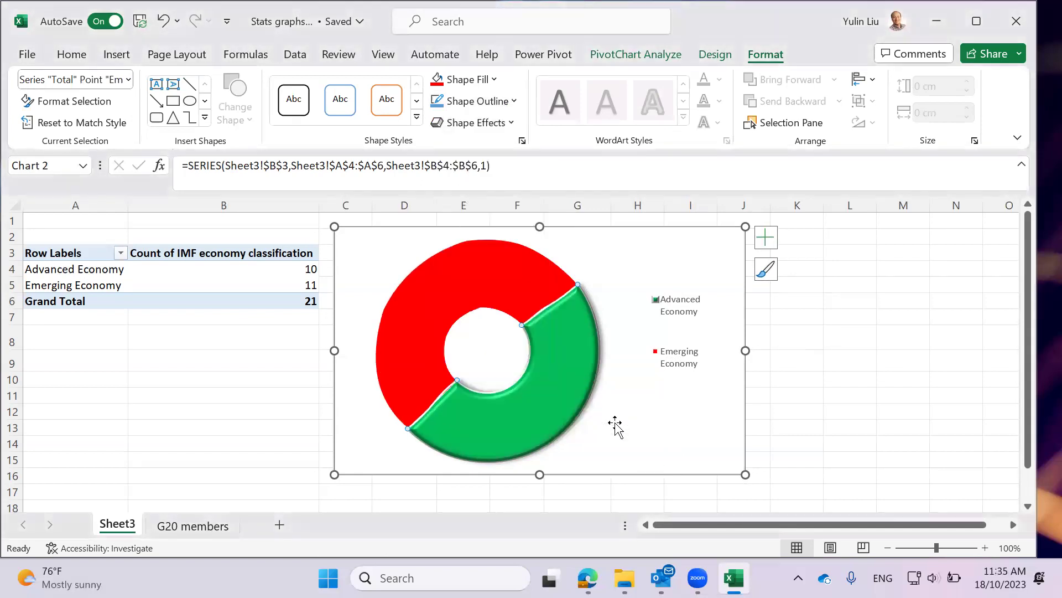
Try the strongly wavy sketched outline on the Emerging Economy slice and return to the gently wavy one
{"action": "left_click", "coordinate": [509, 102]}
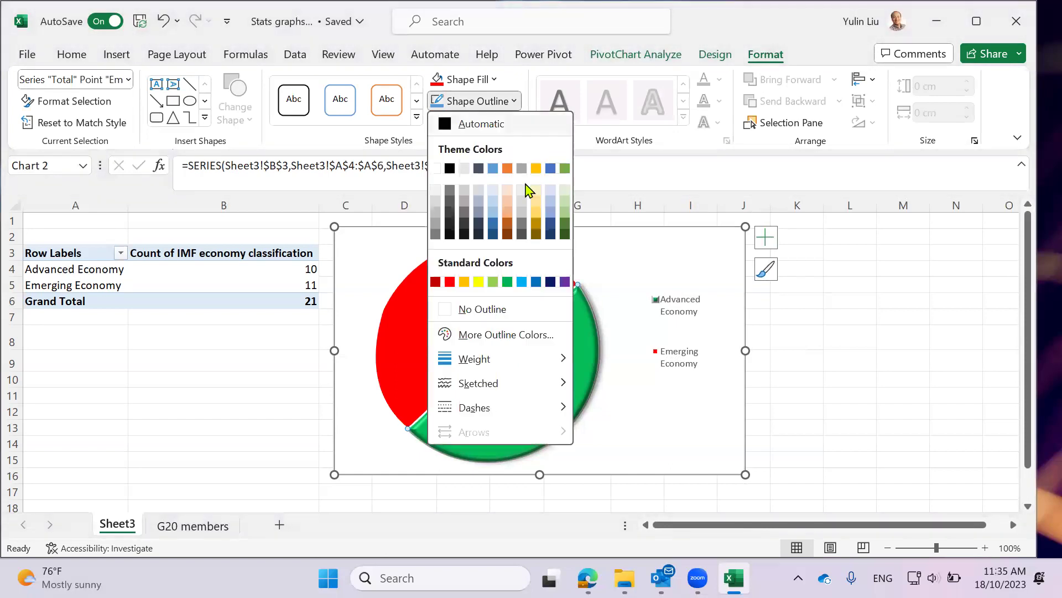
{"action": "mouse_move", "coordinate": [538, 386]}
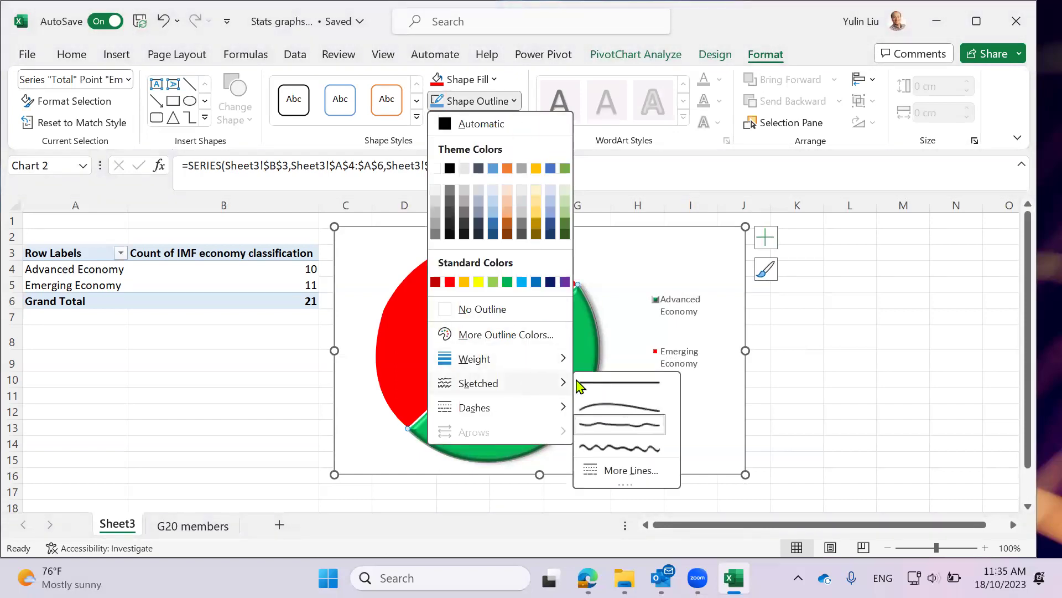
{"action": "left_click", "coordinate": [616, 446]}
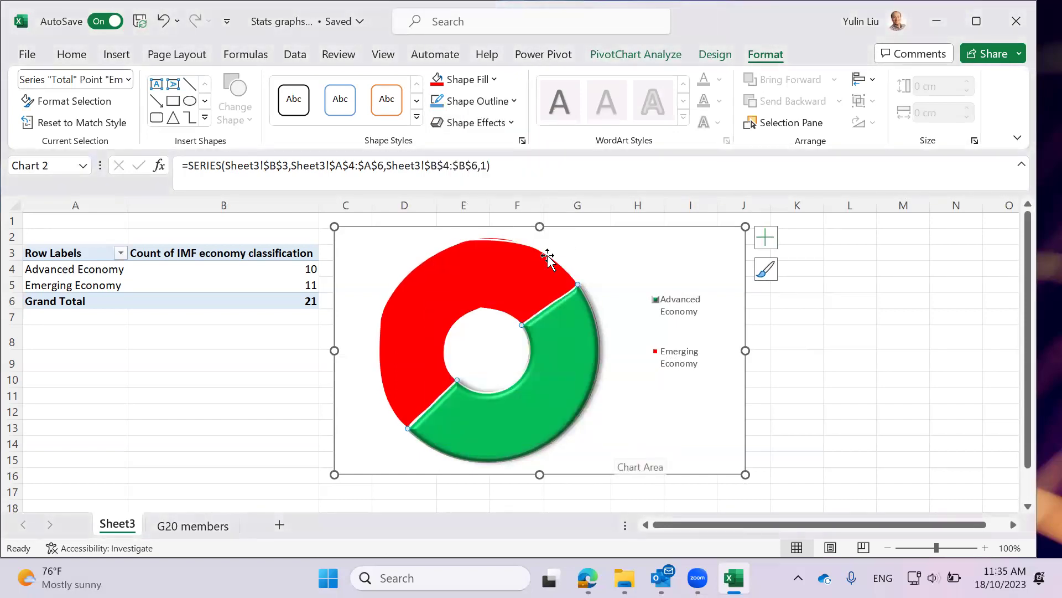
{"action": "left_click", "coordinate": [509, 102]}
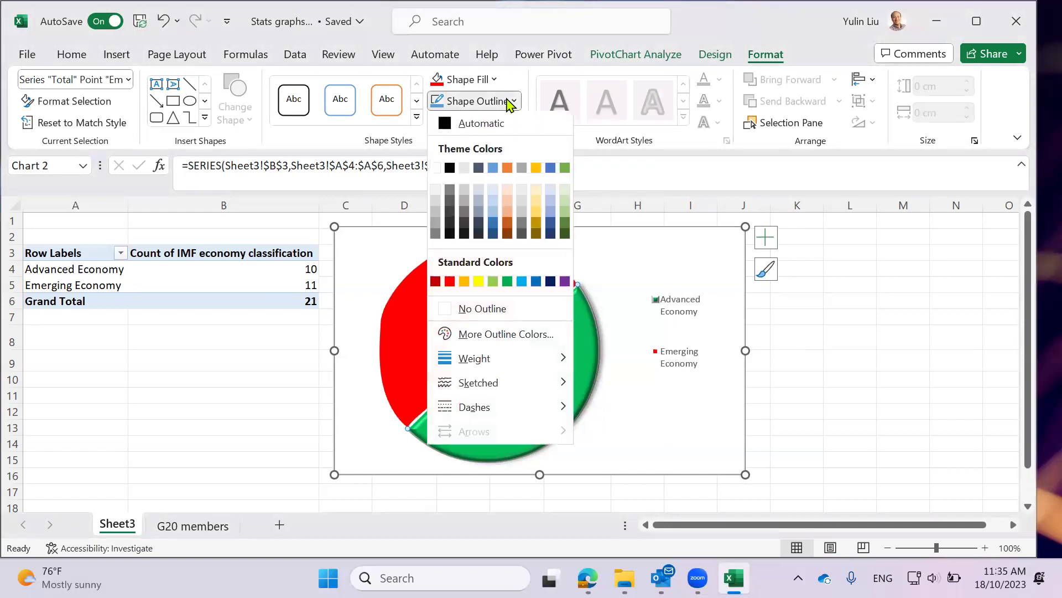
{"action": "mouse_move", "coordinate": [540, 390]}
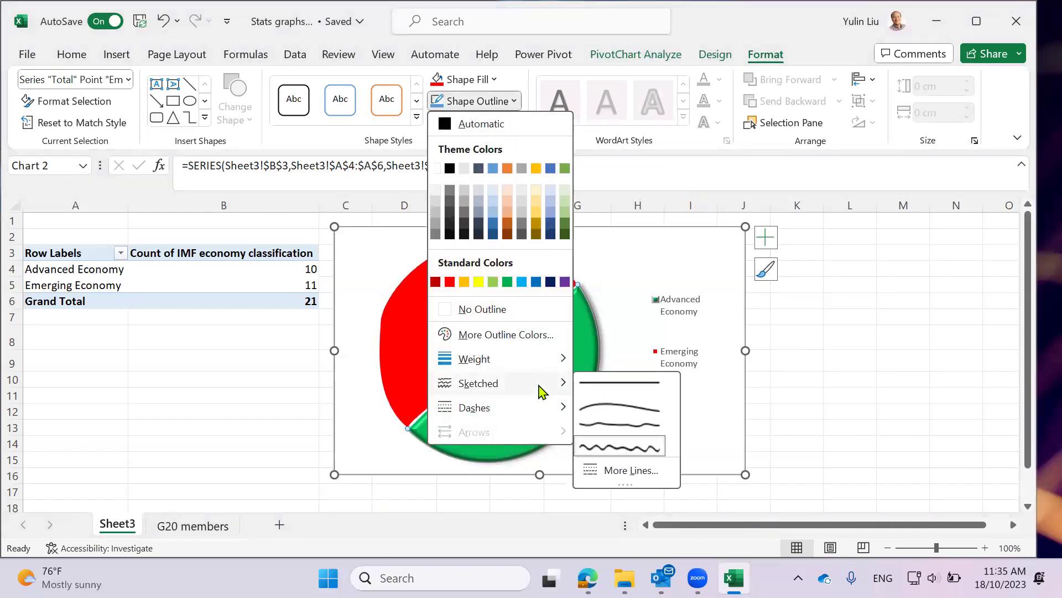
{"action": "left_click", "coordinate": [609, 427]}
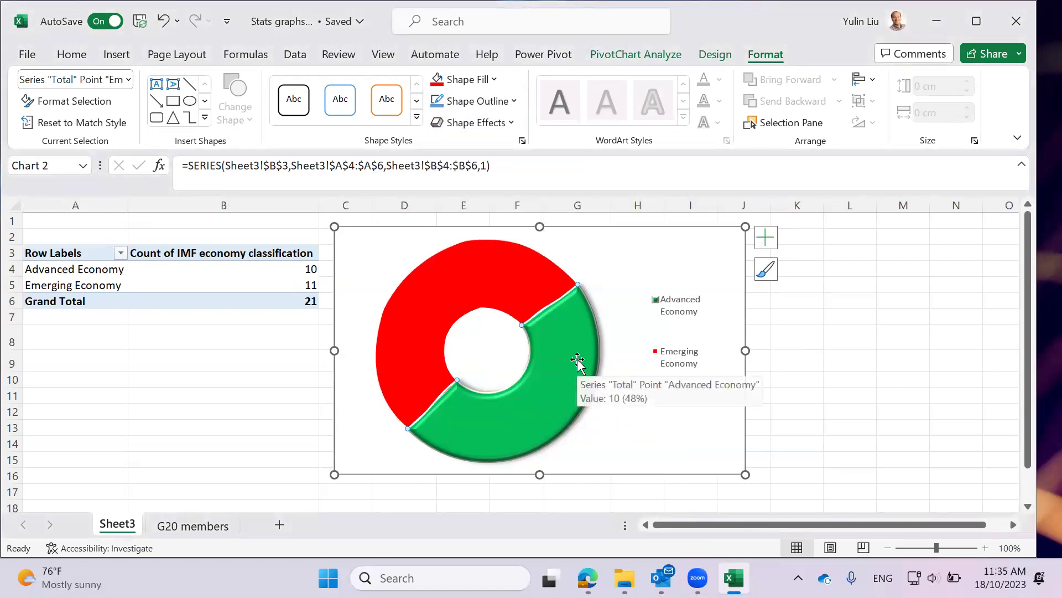
Examine the additional fill and line options for the Emerging Economy slice without changing them
{"action": "left_click", "coordinate": [515, 102]}
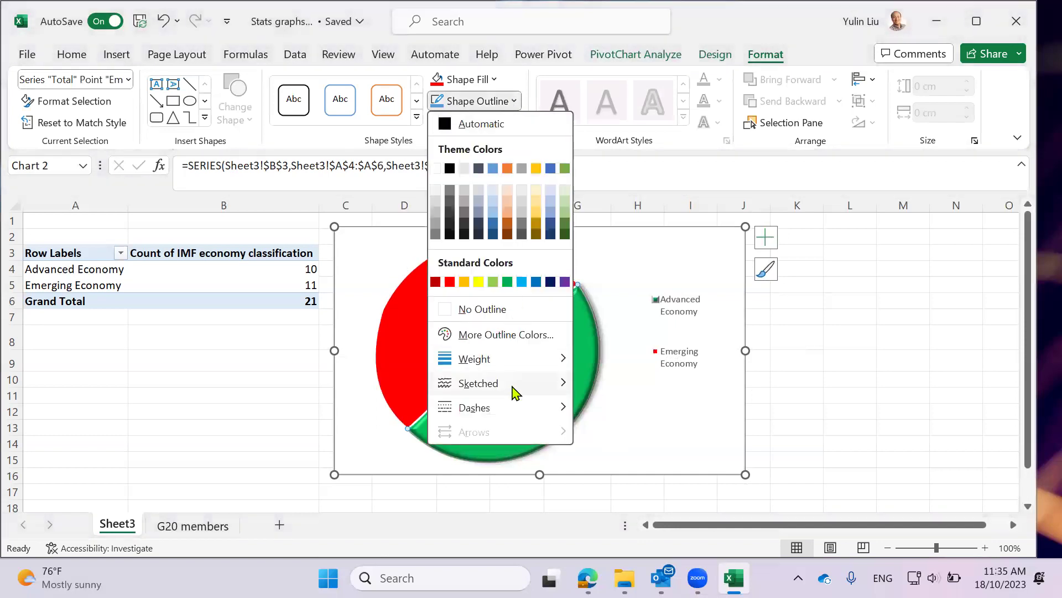
{"action": "mouse_move", "coordinate": [532, 389]}
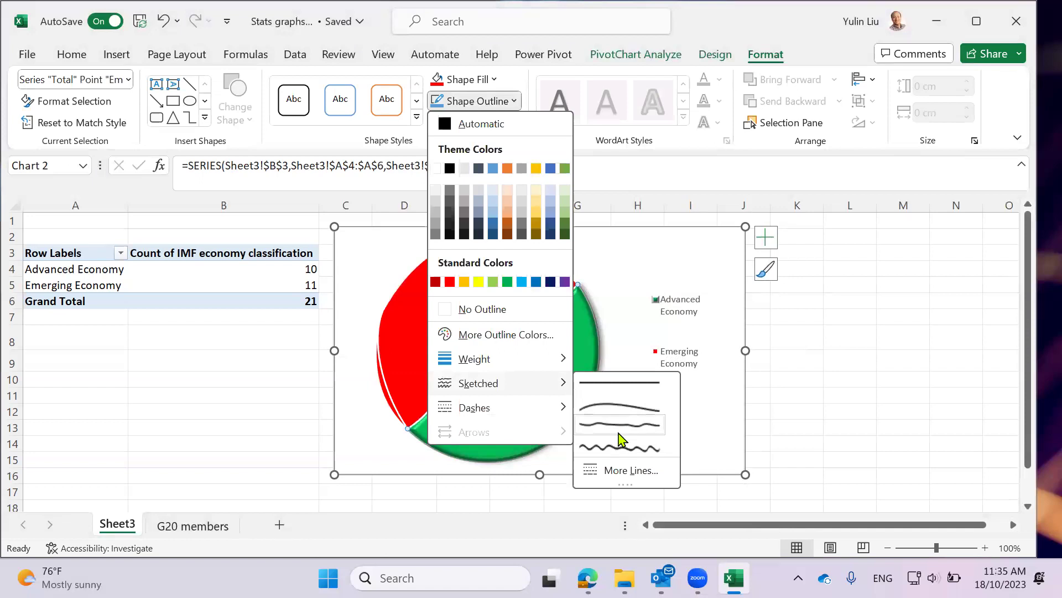
{"action": "left_click", "coordinate": [614, 471]}
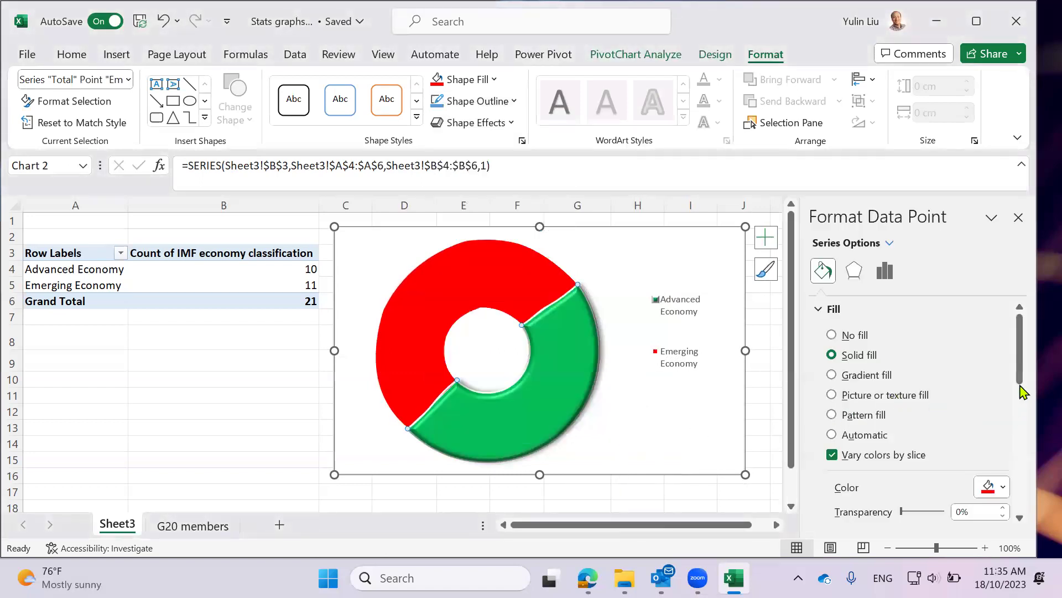
{"action": "scroll", "coordinate": [1020, 385], "scroll_direction": "down", "scroll_amount": 5}
{"action": "scroll", "coordinate": [1025, 429], "scroll_direction": "up", "scroll_amount": 5}
{"action": "left_click", "coordinate": [1018, 217]}
Apply the gently wavy sketched outline style to the green Advanced Economy slice
{"action": "left_click", "coordinate": [585, 279]}
{"action": "left_click", "coordinate": [573, 320]}
{"action": "mouse_move", "coordinate": [576, 359]}
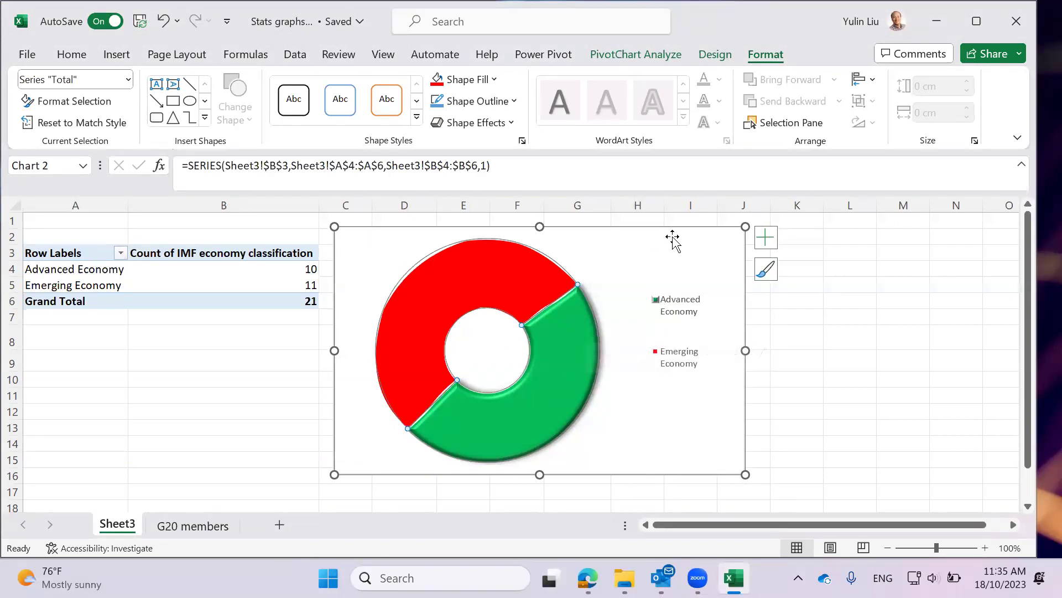
{"action": "left_click", "coordinate": [570, 337]}
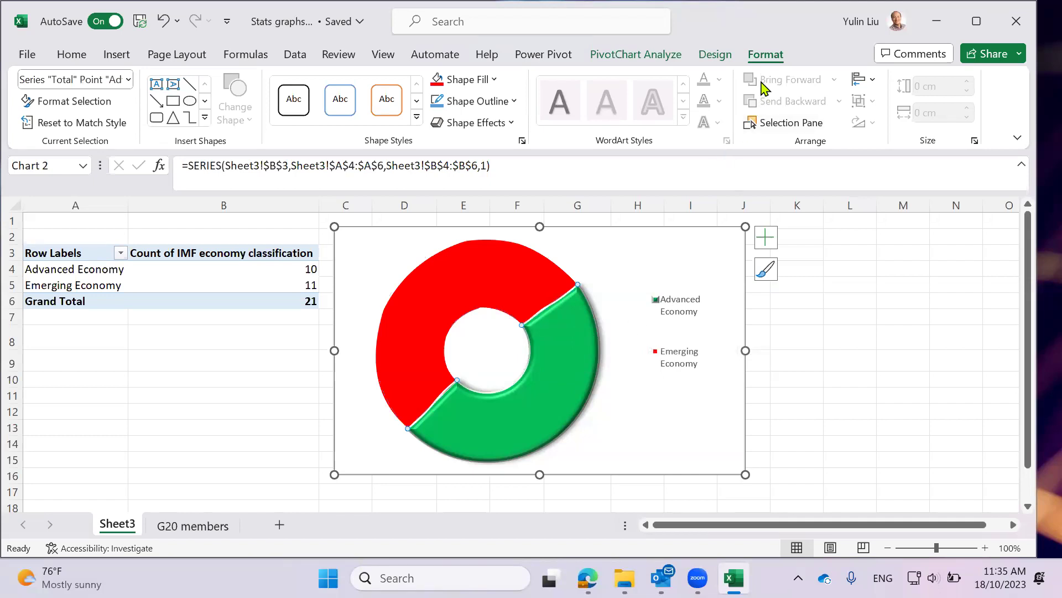
{"action": "left_click", "coordinate": [514, 101]}
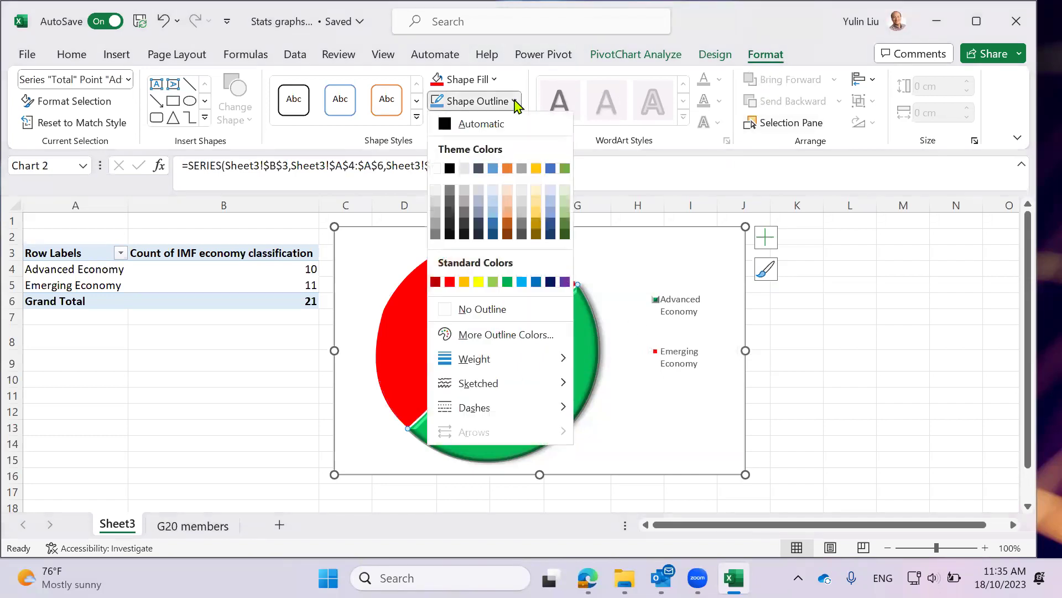
{"action": "mouse_move", "coordinate": [526, 386]}
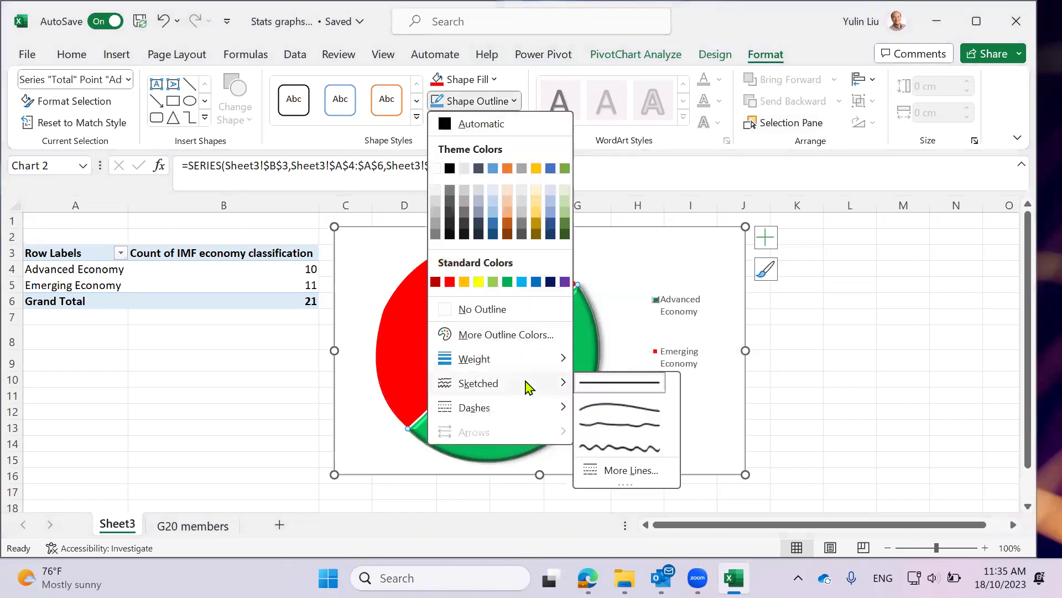
{"action": "left_click", "coordinate": [607, 427]}
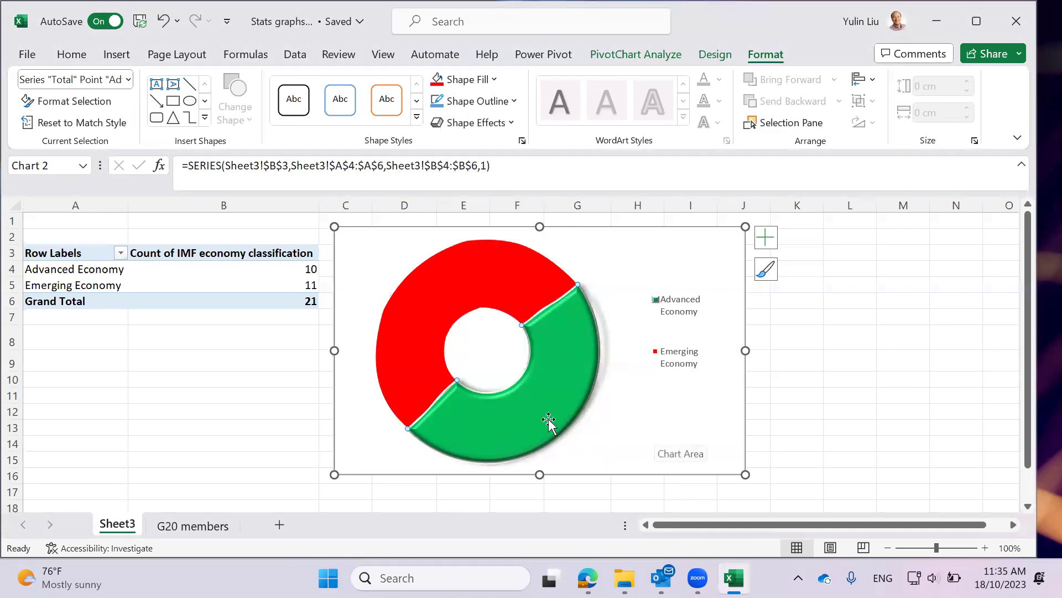
Set the Advanced Economy slice's shape effect to No Soft Edges
{"action": "left_click", "coordinate": [485, 124]}
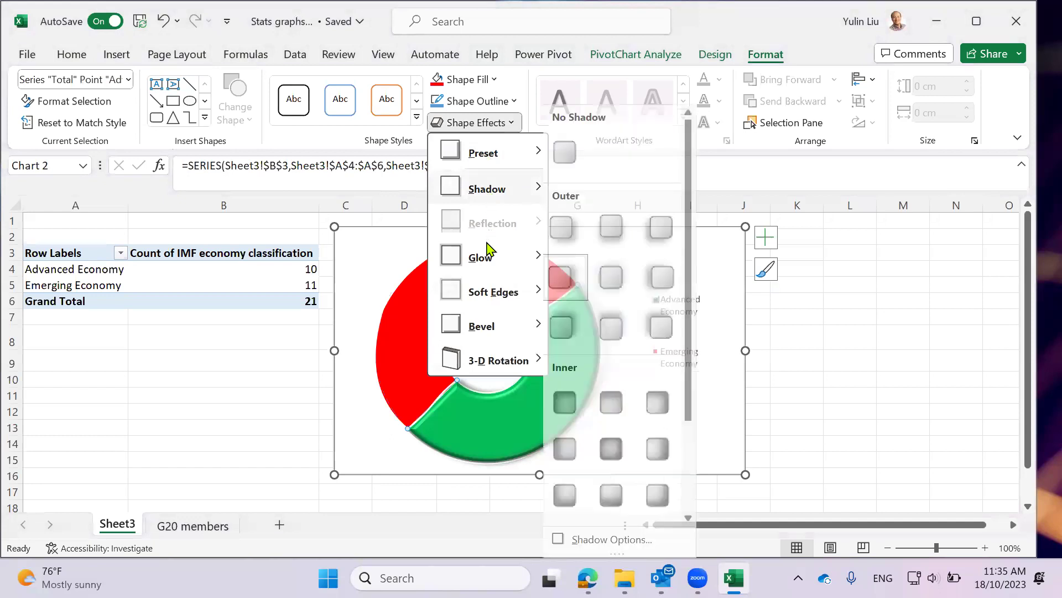
{"action": "mouse_move", "coordinate": [495, 303]}
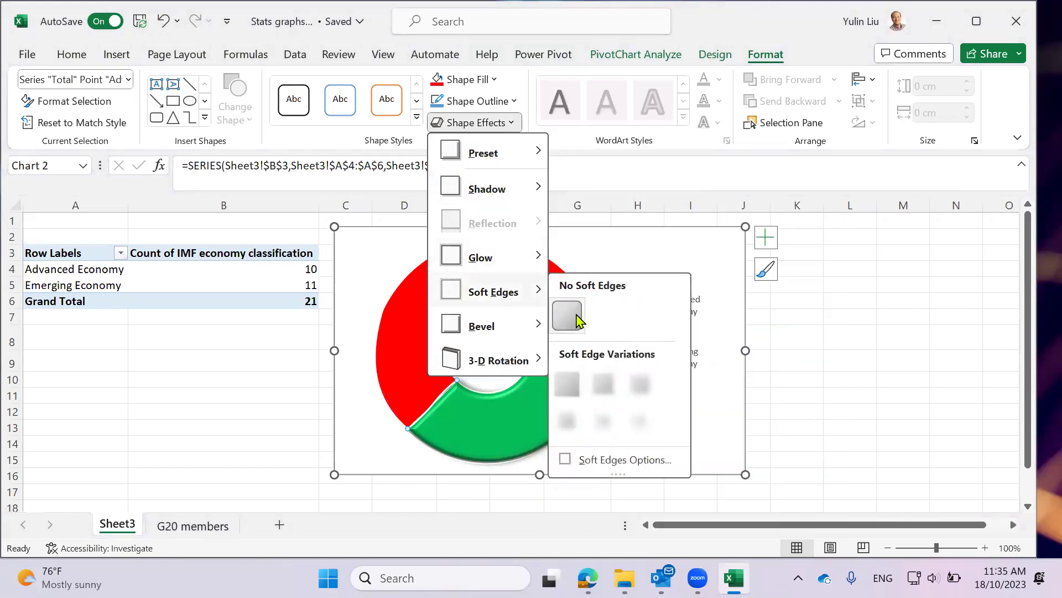
{"action": "left_click", "coordinate": [561, 314]}
{"action": "left_click", "coordinate": [666, 356]}
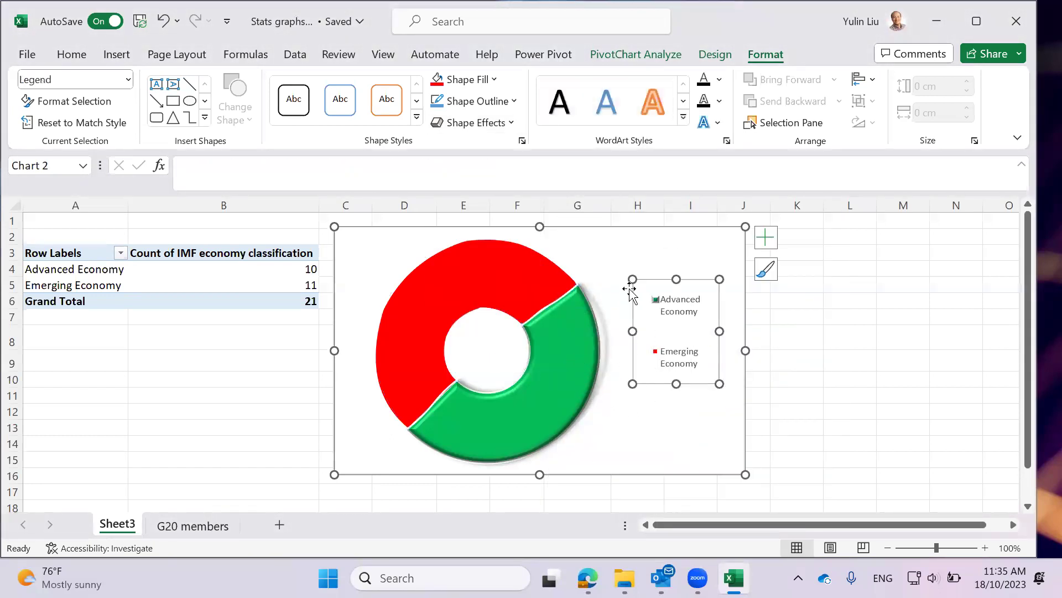
{"action": "left_click_drag", "start_coordinate": [629, 290], "coordinate": [630, 288]}
{"action": "left_click", "coordinate": [696, 367]}
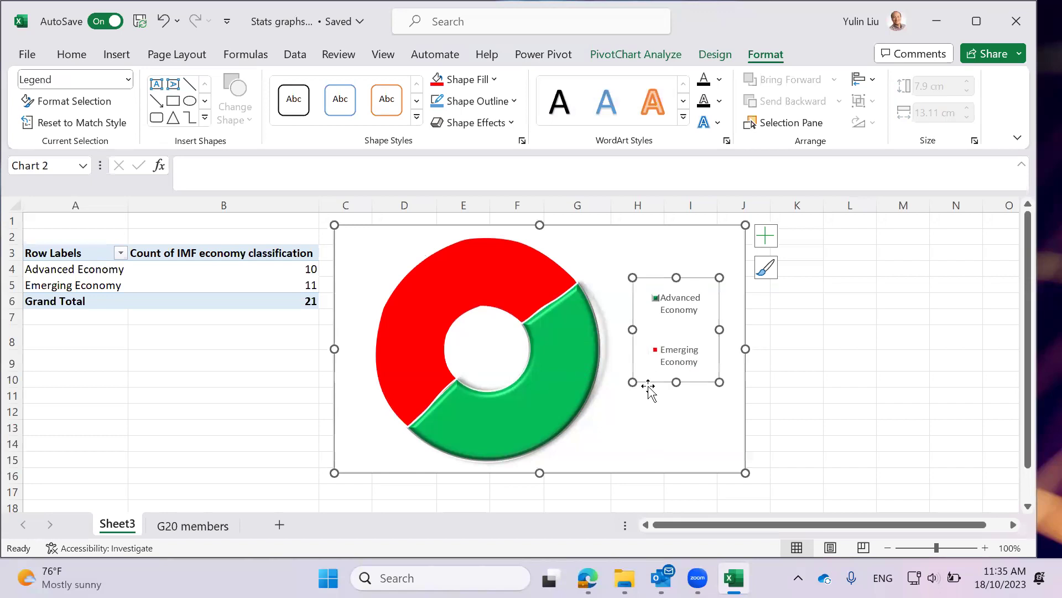
{"action": "left_click", "coordinate": [824, 303]}
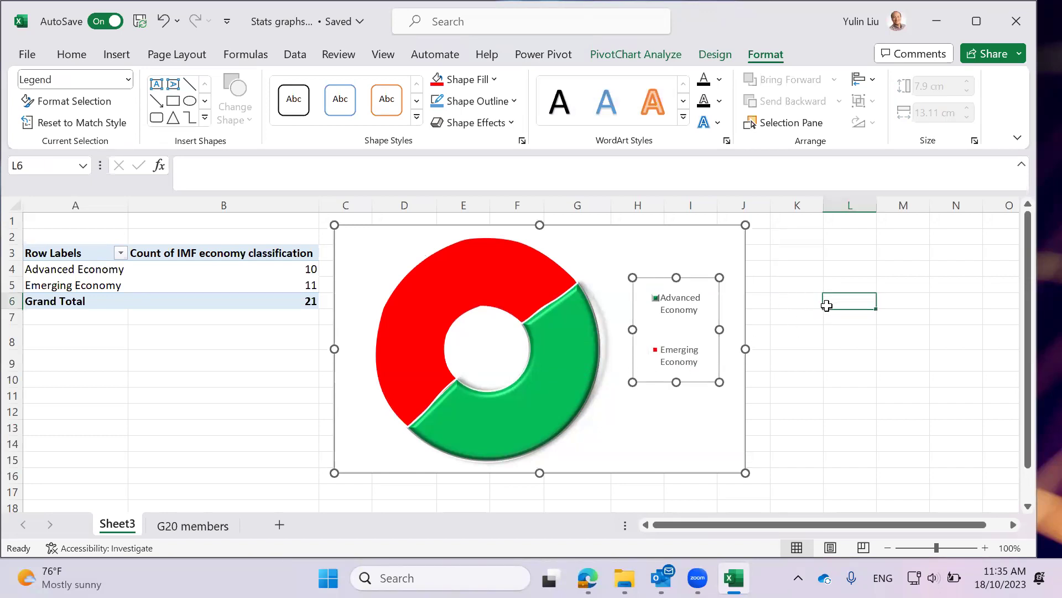
{"action": "left_click", "coordinate": [545, 293]}
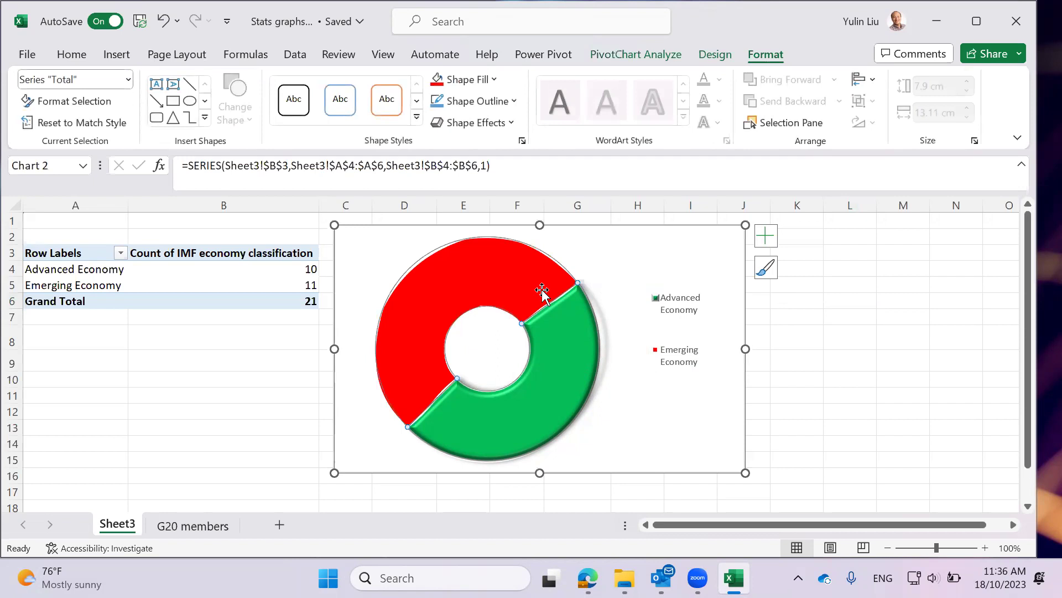
Apply a dashed outline to the doughnut chart's Total series and deselect the chart
{"action": "left_click", "coordinate": [486, 101]}
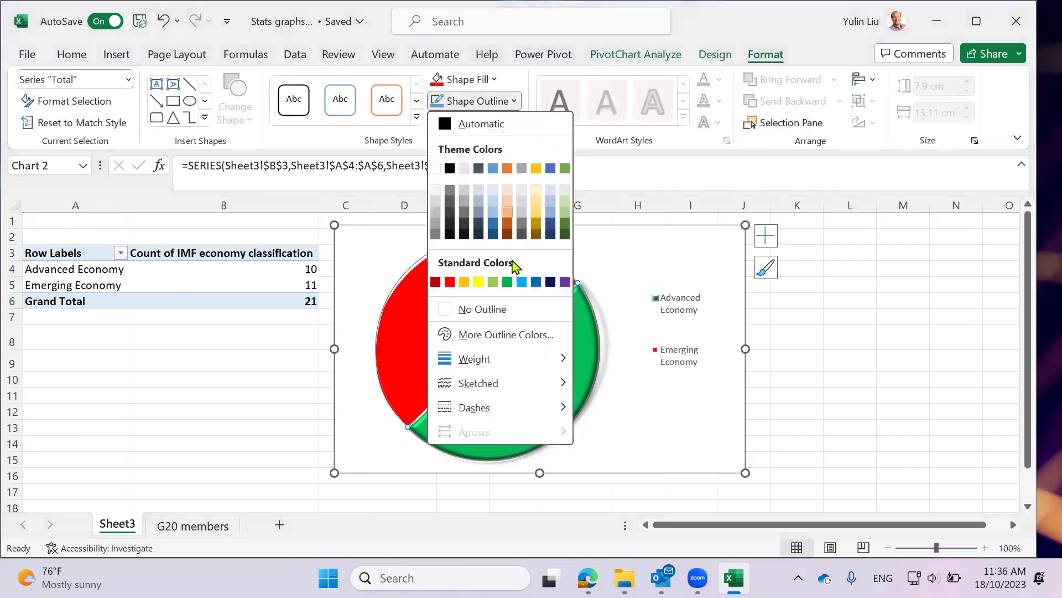
{"action": "mouse_move", "coordinate": [515, 383]}
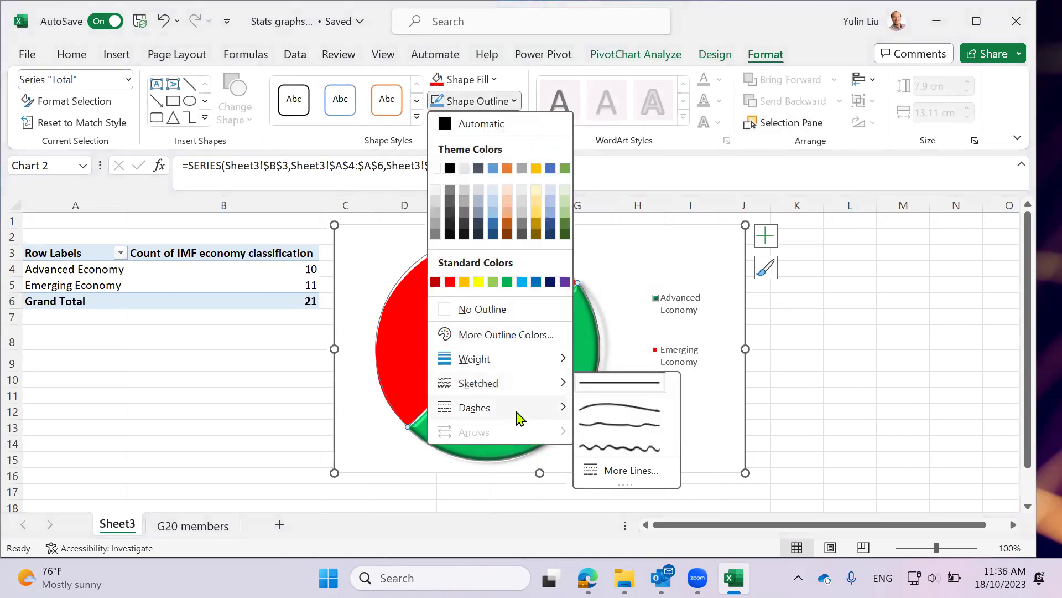
{"action": "mouse_move", "coordinate": [517, 409]}
{"action": "left_click", "coordinate": [598, 434]}
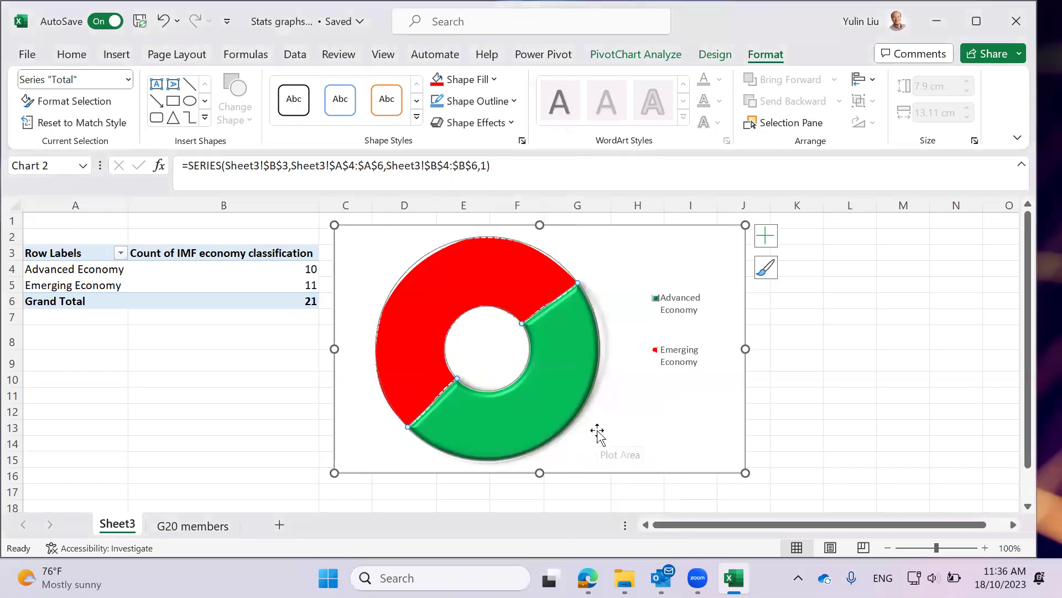
{"action": "left_click", "coordinate": [510, 106]}
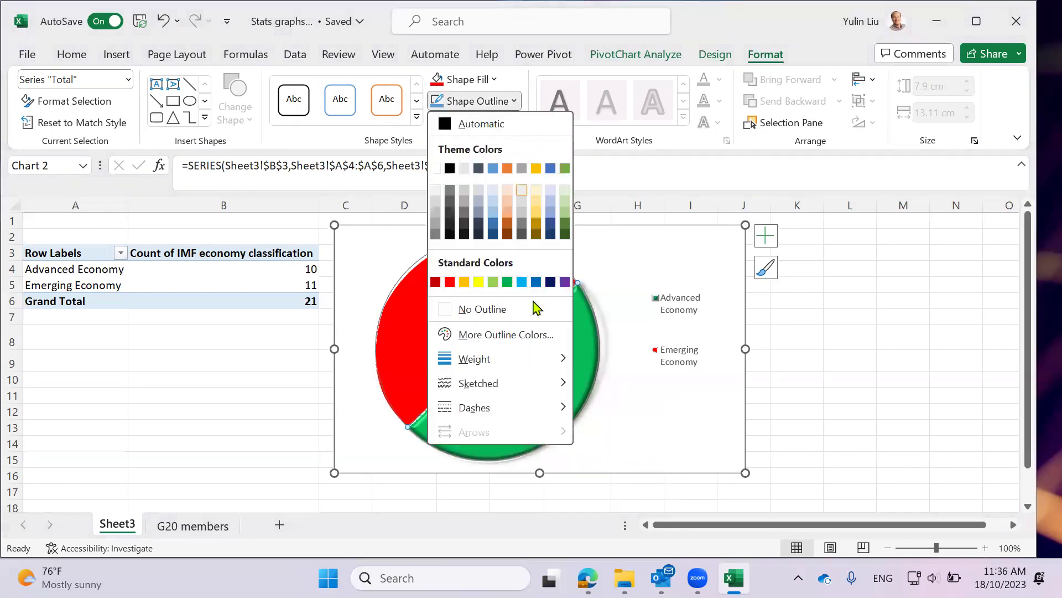
{"action": "mouse_move", "coordinate": [520, 361]}
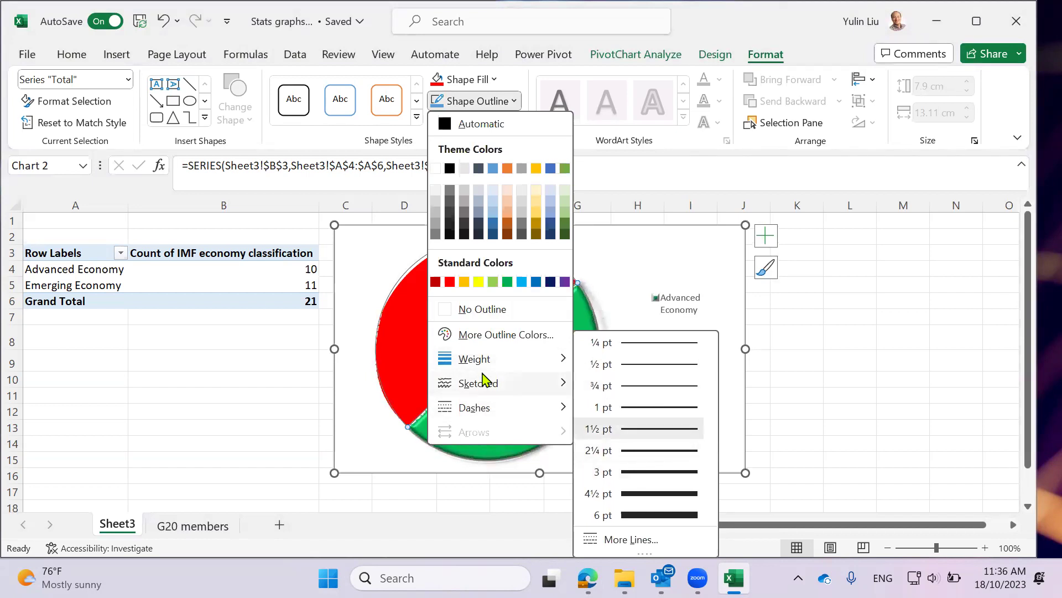
{"action": "mouse_move", "coordinate": [482, 381]}
{"action": "left_click", "coordinate": [620, 424]}
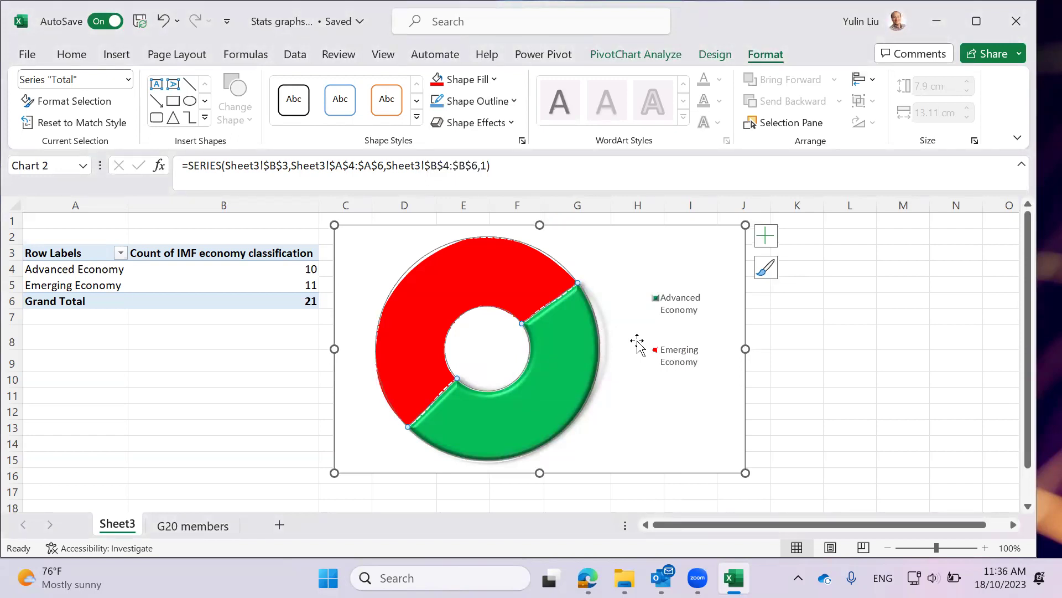
{"action": "left_click", "coordinate": [796, 332]}
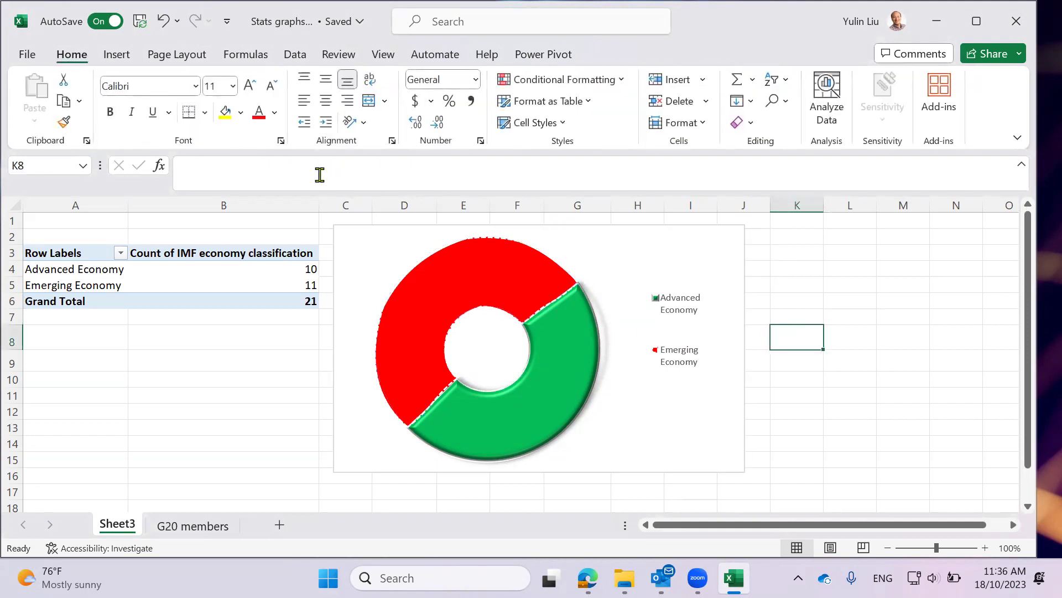
Shift the doughnut chart farther from the PivotTable and insert a 2-D clustered column PivotChart based on the table's counts
{"action": "left_click", "coordinate": [220, 288]}
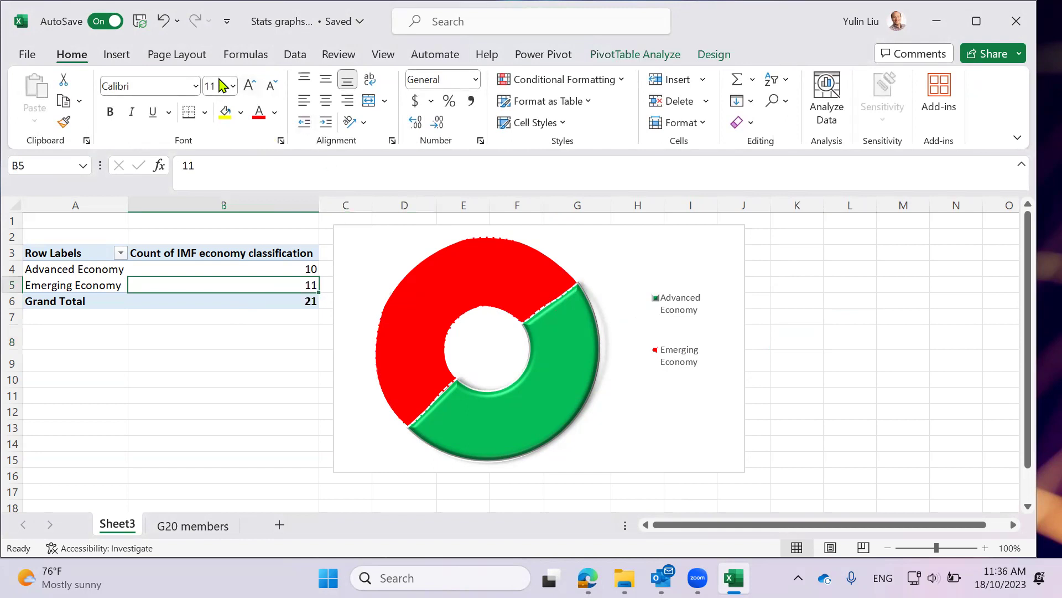
{"action": "left_click", "coordinate": [117, 54]}
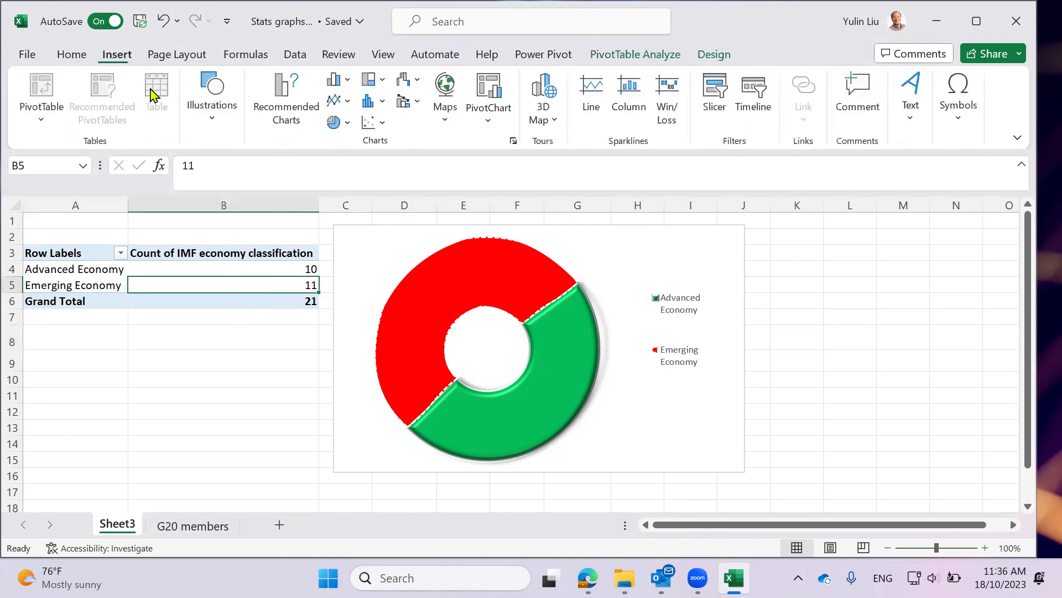
{"action": "left_click", "coordinate": [381, 104]}
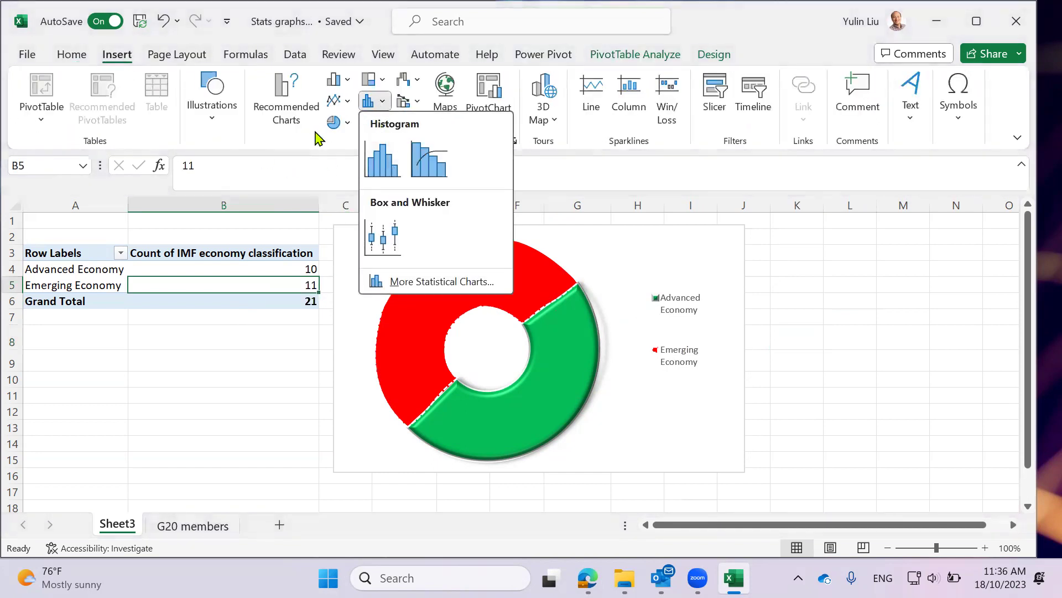
{"action": "left_click", "coordinate": [302, 145]}
{"action": "left_click", "coordinate": [257, 273]}
{"action": "left_click_drag", "start_coordinate": [386, 233], "coordinate": [472, 237]}
{"action": "left_click", "coordinate": [340, 80]}
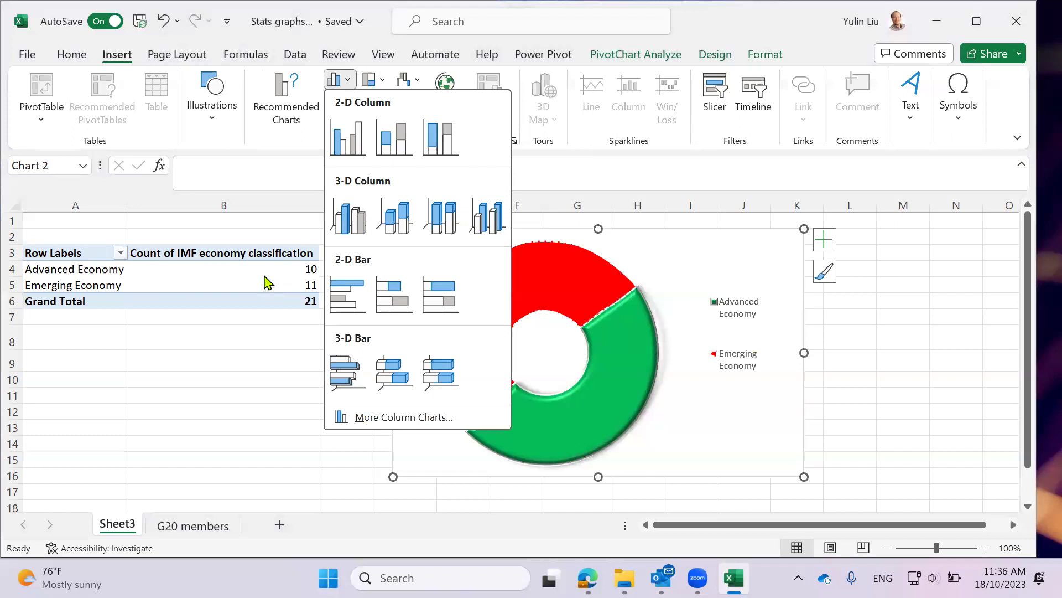
{"action": "left_click", "coordinate": [284, 270]}
{"action": "left_click", "coordinate": [344, 83]}
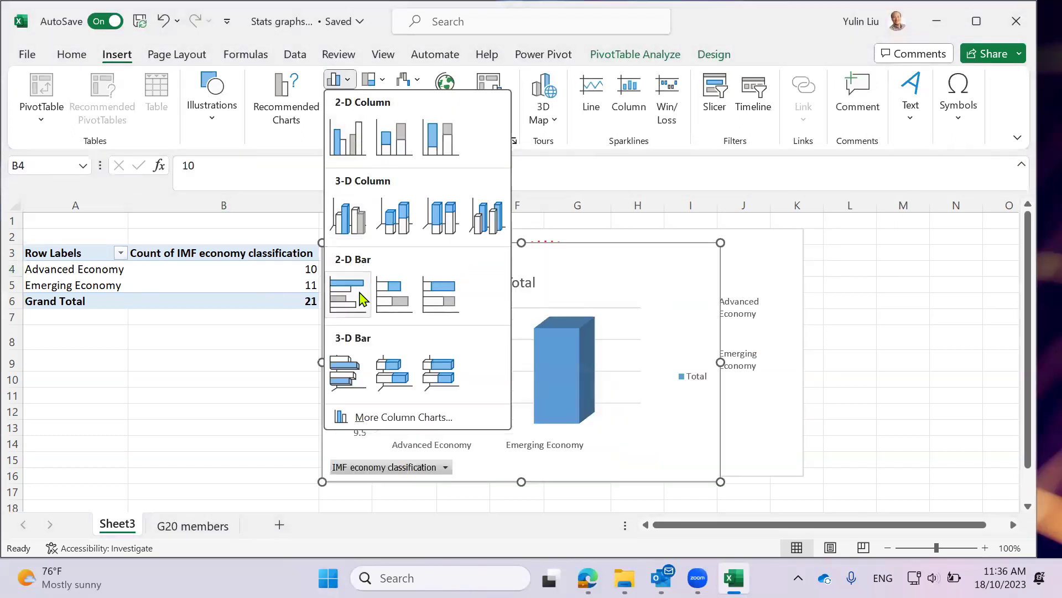
{"action": "left_click", "coordinate": [354, 138]}
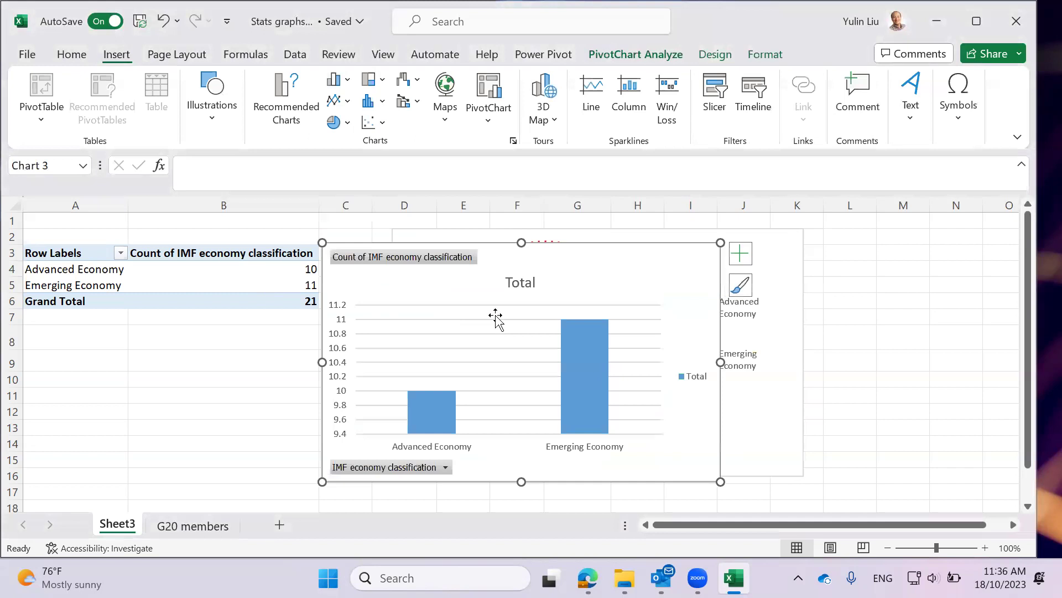
Arrange the two charts apart, with the column chart below the PivotTable and the doughnut chart starting around column H
{"action": "left_click_drag", "start_coordinate": [563, 273], "coordinate": [449, 334]}
{"action": "left_click_drag", "start_coordinate": [749, 244], "coordinate": [991, 247]}
{"action": "scroll", "coordinate": [570, 370], "scroll_direction": "down", "scroll_amount": 2}
{"action": "scroll", "coordinate": [555, 351], "scroll_direction": "up", "scroll_amount": 2}
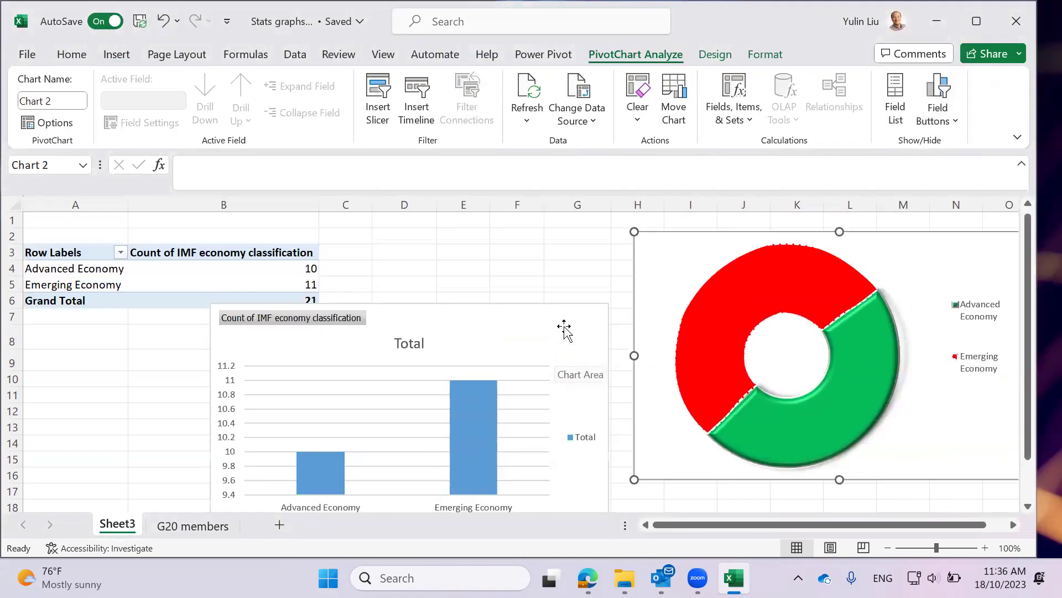
{"action": "left_click_drag", "start_coordinate": [506, 339], "coordinate": [466, 345]}
{"action": "scroll", "coordinate": [535, 342], "scroll_direction": "down", "scroll_amount": 2}
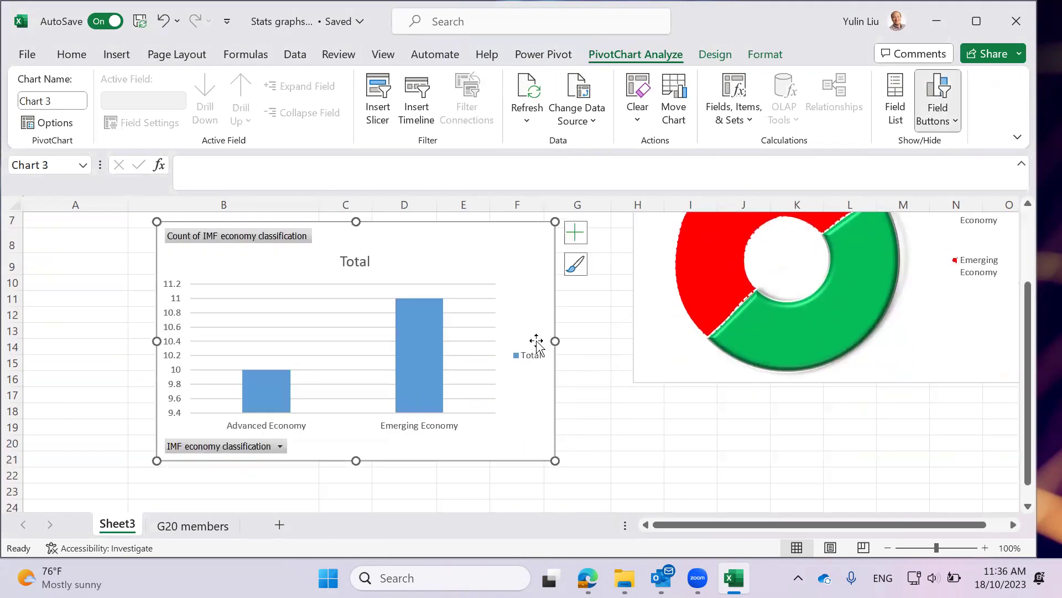
{"action": "left_click_drag", "start_coordinate": [458, 277], "coordinate": [460, 287]}
Delete the column chart's Total title and its legend
{"action": "left_click", "coordinate": [360, 269]}
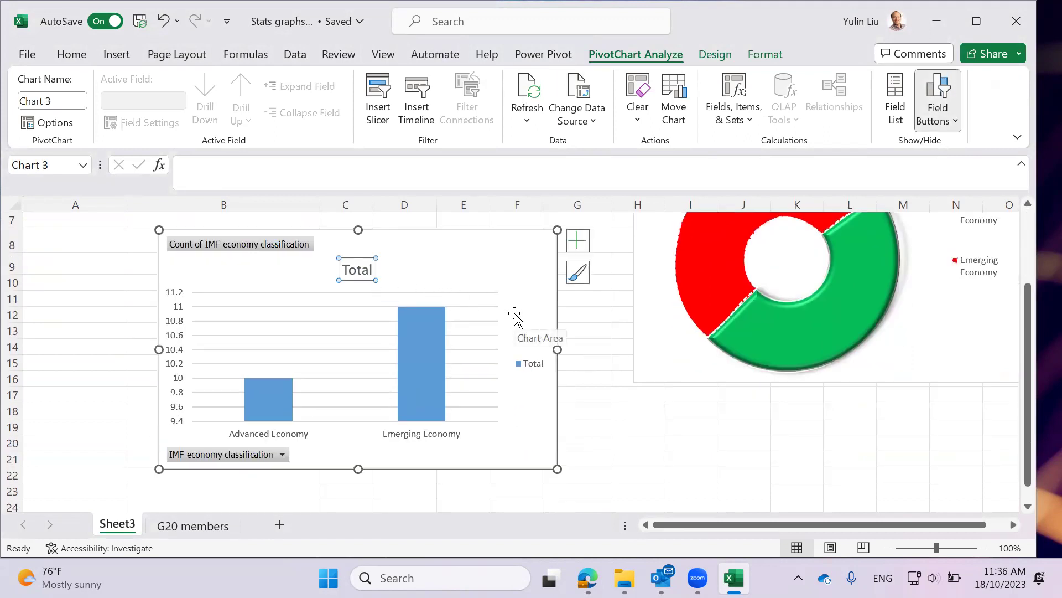
{"action": "key", "text": "Delete"}
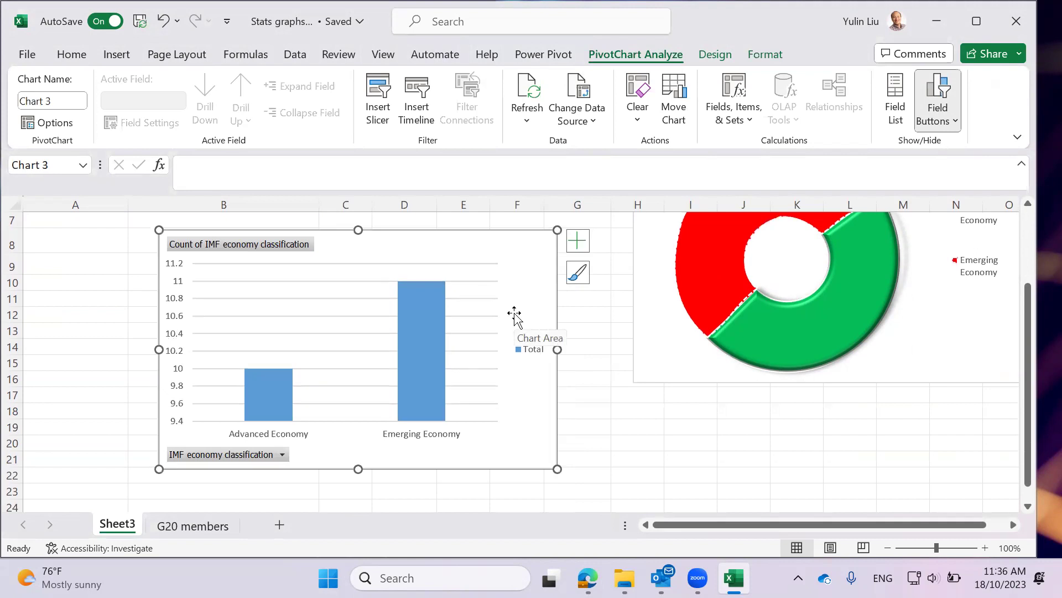
{"action": "left_click", "coordinate": [529, 353]}
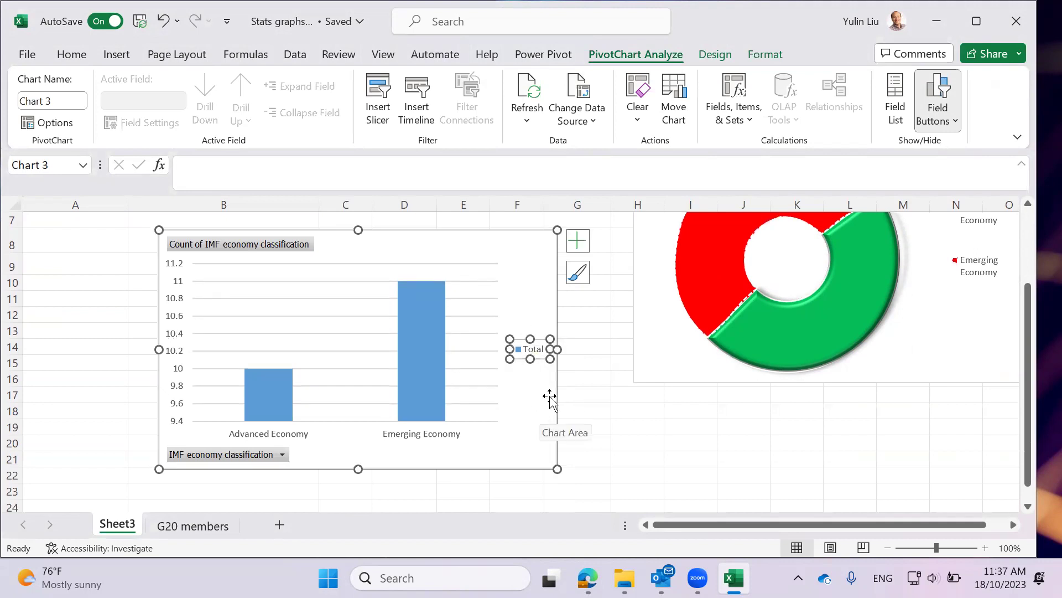
{"action": "key", "text": "Delete"}
{"action": "scroll", "coordinate": [498, 363], "scroll_direction": "up", "scroll_amount": 1}
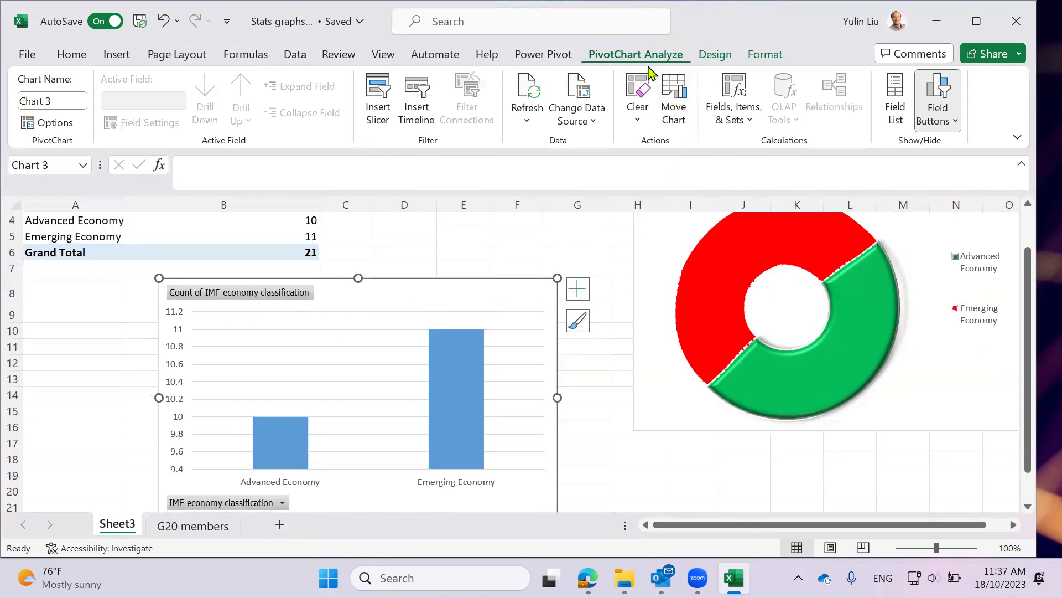
Hide all field buttons on the column PivotChart
{"action": "left_click", "coordinate": [939, 88]}
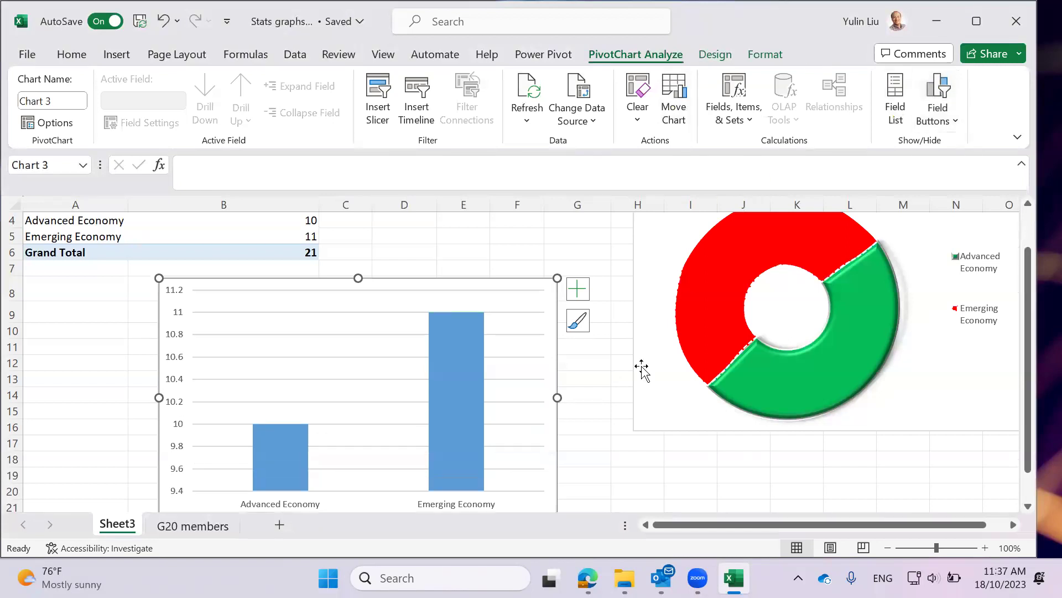
{"action": "scroll", "coordinate": [347, 512], "scroll_direction": "down", "scroll_amount": 1}
{"action": "left_click", "coordinate": [340, 308]}
{"action": "key", "text": "ctrl+x"}
{"action": "scroll", "coordinate": [341, 374], "scroll_direction": "up", "scroll_amount": 2}
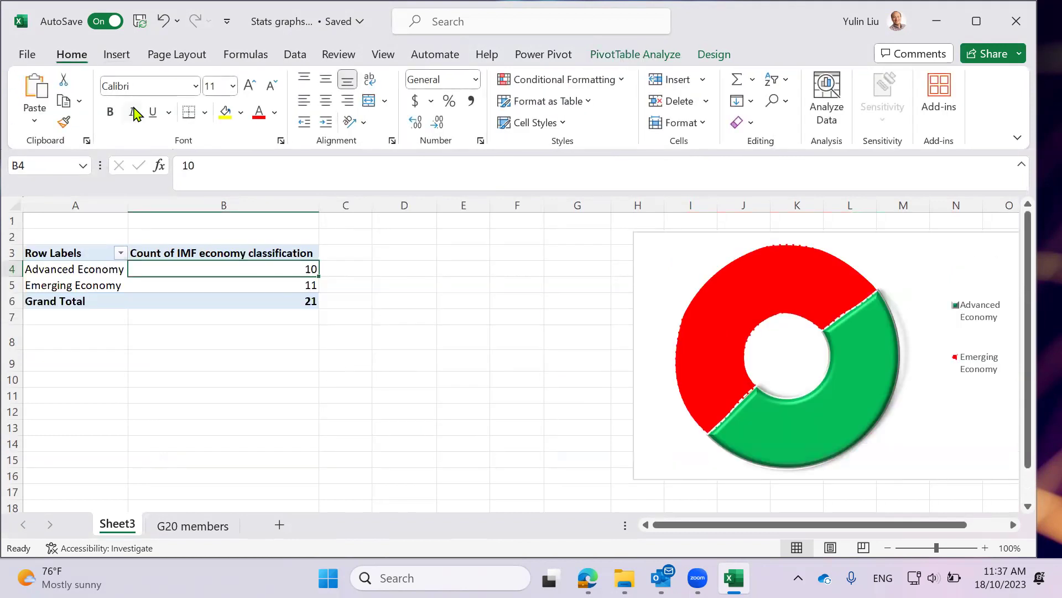
{"action": "key", "text": "ctrl+v"}
Delete the horizontal gridlines from the column chart
{"action": "scroll", "coordinate": [510, 382], "scroll_direction": "down", "scroll_amount": 2}
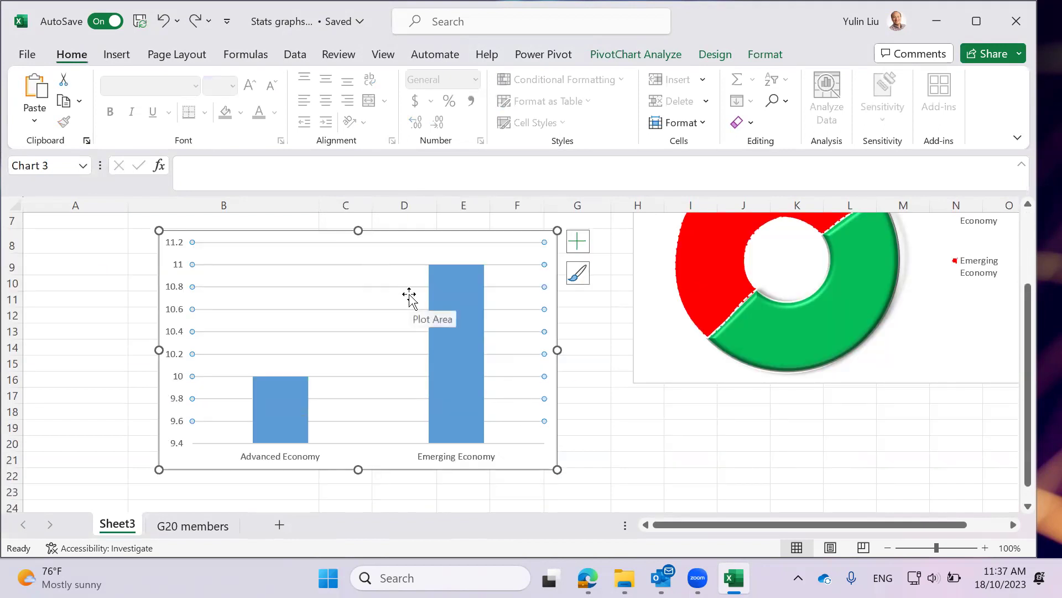
{"action": "key", "text": "Delete"}
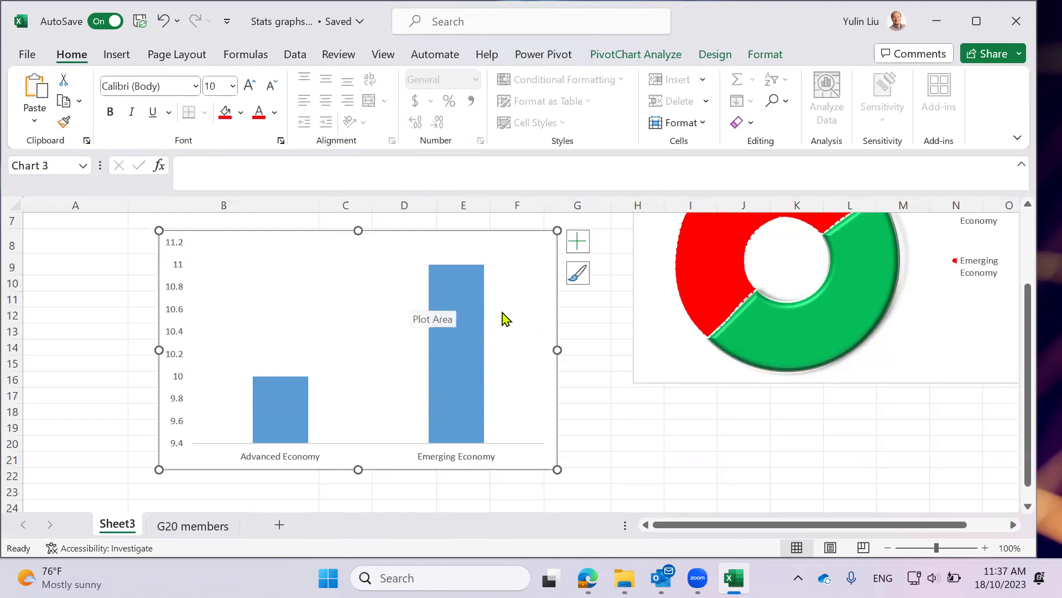
Turn the column chart's gridlines on, check the available gridline types and turn the gridlines off again
{"action": "left_click", "coordinate": [589, 242]}
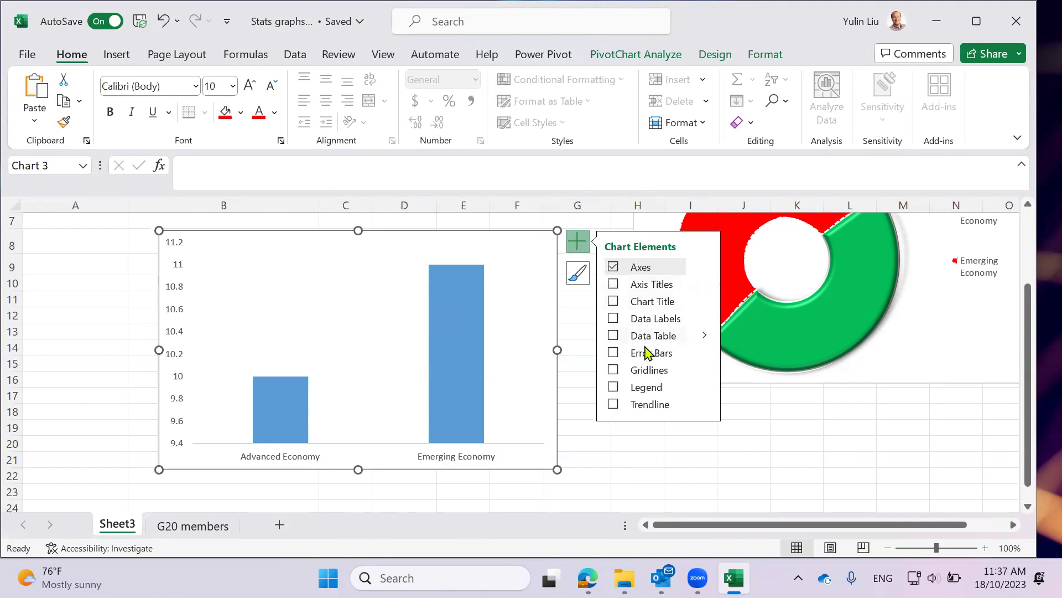
{"action": "left_click", "coordinate": [636, 375]}
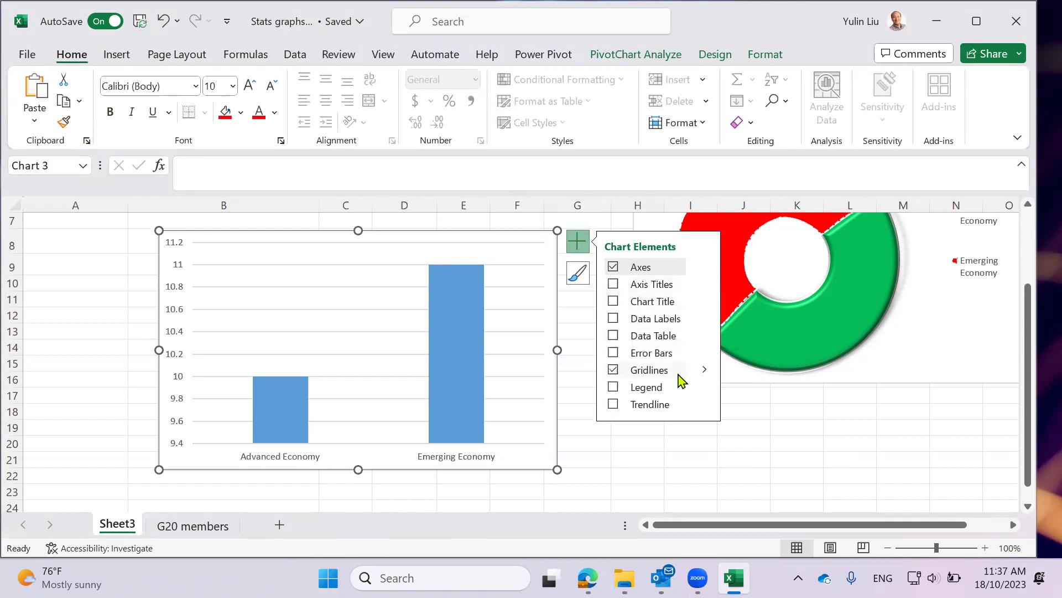
{"action": "left_click", "coordinate": [706, 373]}
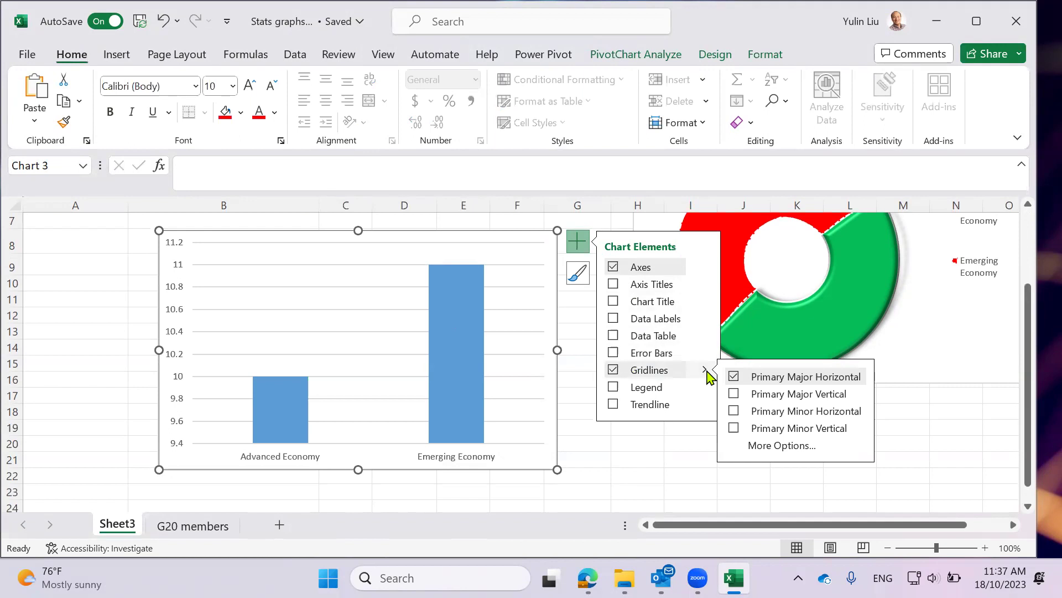
{"action": "left_click", "coordinate": [614, 373]}
{"action": "left_click", "coordinate": [625, 459]}
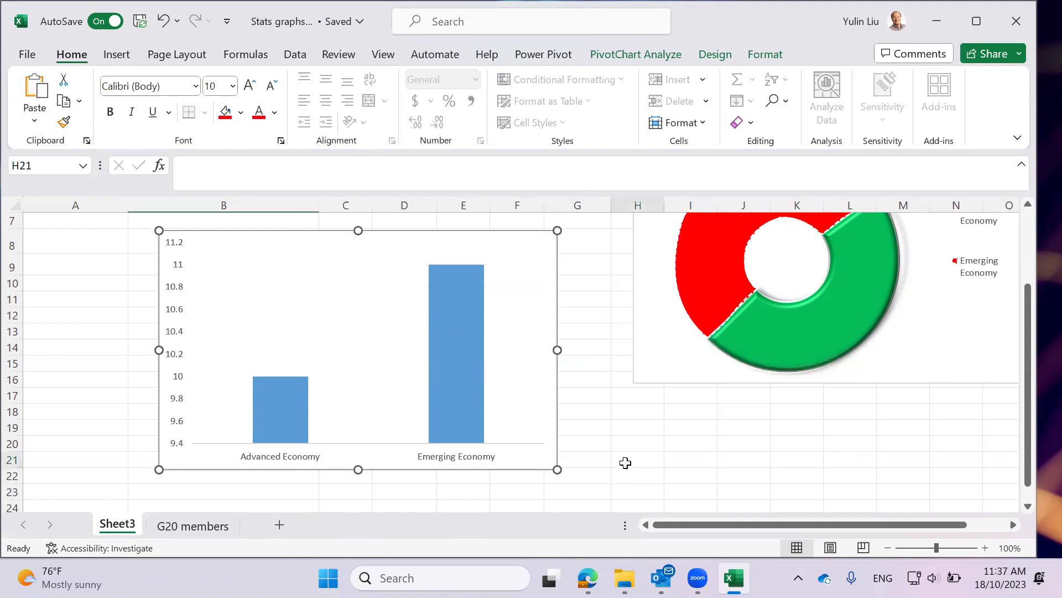
Add axis titles to both axes of the column chart
{"action": "left_click", "coordinate": [480, 358]}
{"action": "left_click", "coordinate": [342, 285]}
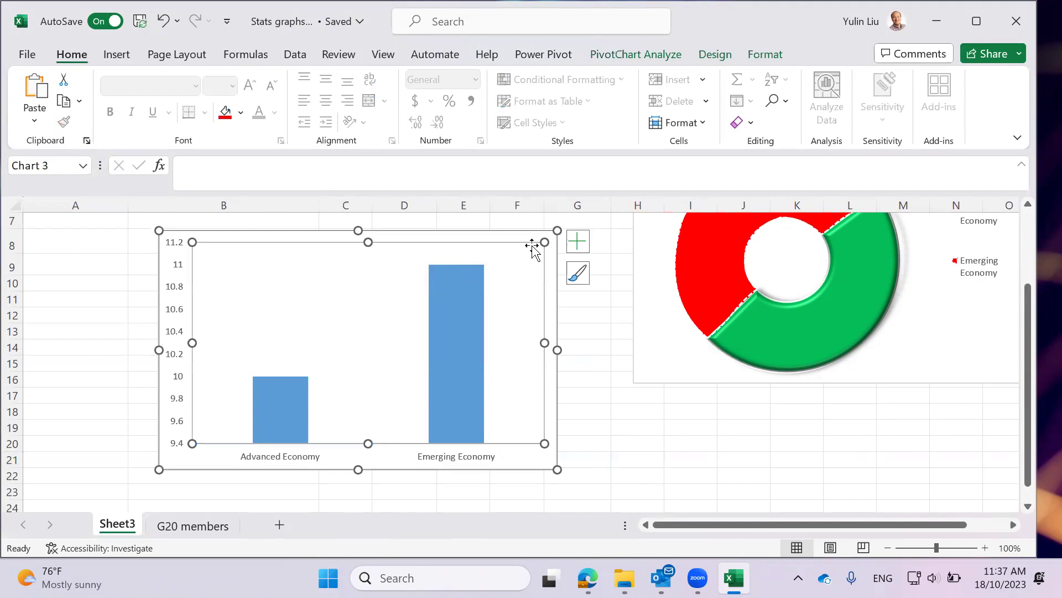
{"action": "left_click", "coordinate": [175, 289]}
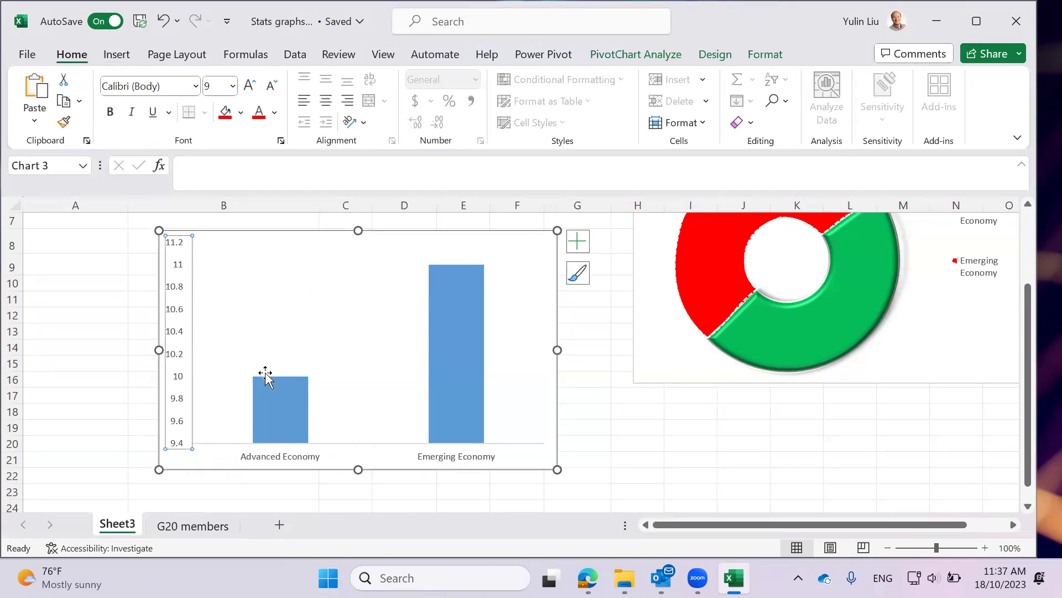
{"action": "scroll", "coordinate": [266, 374], "scroll_direction": "up", "scroll_amount": 1}
{"action": "left_click", "coordinate": [579, 294]}
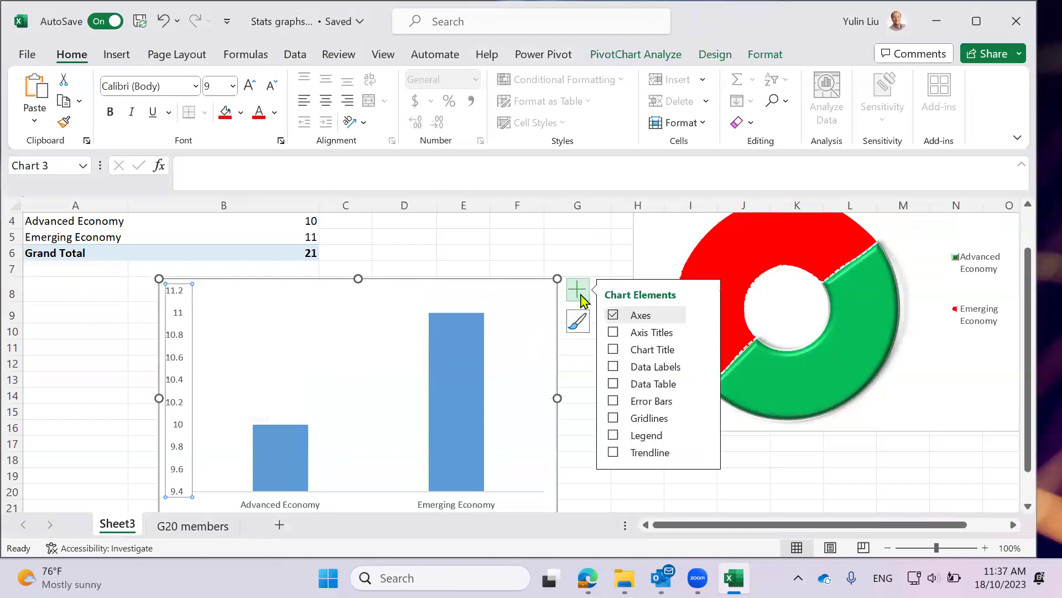
{"action": "left_click", "coordinate": [633, 333]}
Change the column chart's vertical axis title to Frequency
{"action": "left_click", "coordinate": [179, 377]}
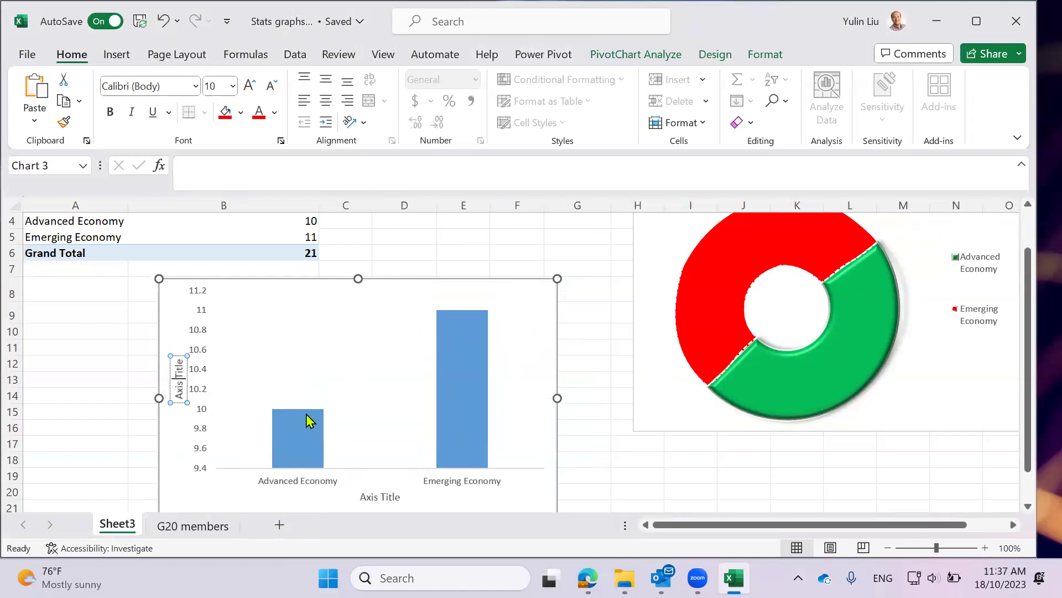
{"action": "mouse_move", "coordinate": [310, 421]}
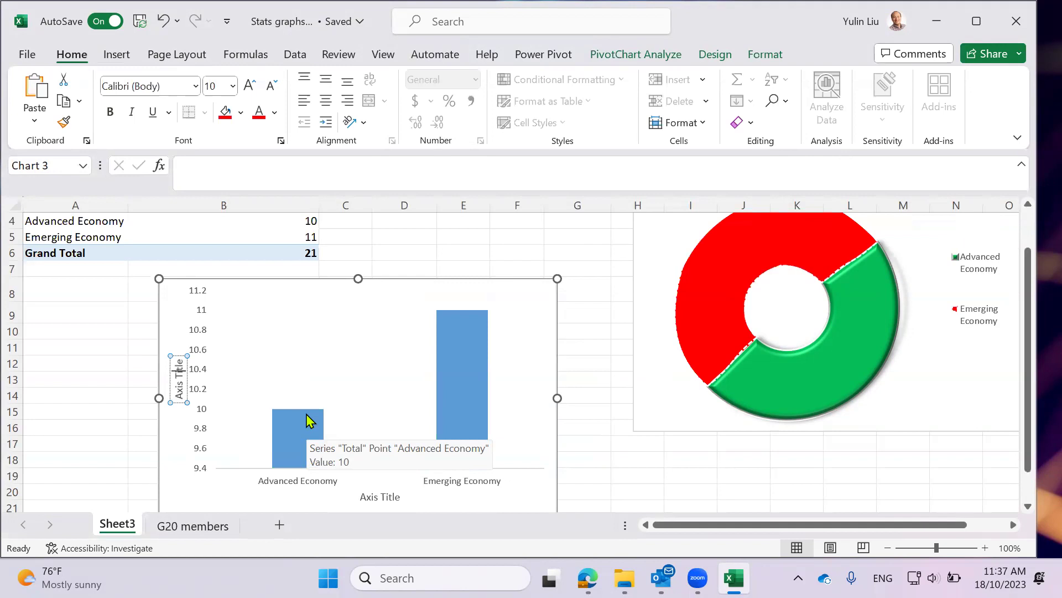
{"action": "key", "text": "BackSpace"}
{"action": "key", "text": "BackSpace"}
{"action": "key", "text": "BackSpace"}
{"action": "key", "text": "BackSpace"}
{"action": "key", "text": "BackSpace"}
{"action": "key", "text": "BackSpace"}
{"action": "key", "text": "BackSpace"}
{"action": "key", "text": "BackSpace"}
{"action": "key", "text": "BackSpace"}
{"action": "key", "text": "BackSpace"}
{"action": "type", "text": "Frequency"}
{"action": "left_click", "coordinate": [530, 453]}
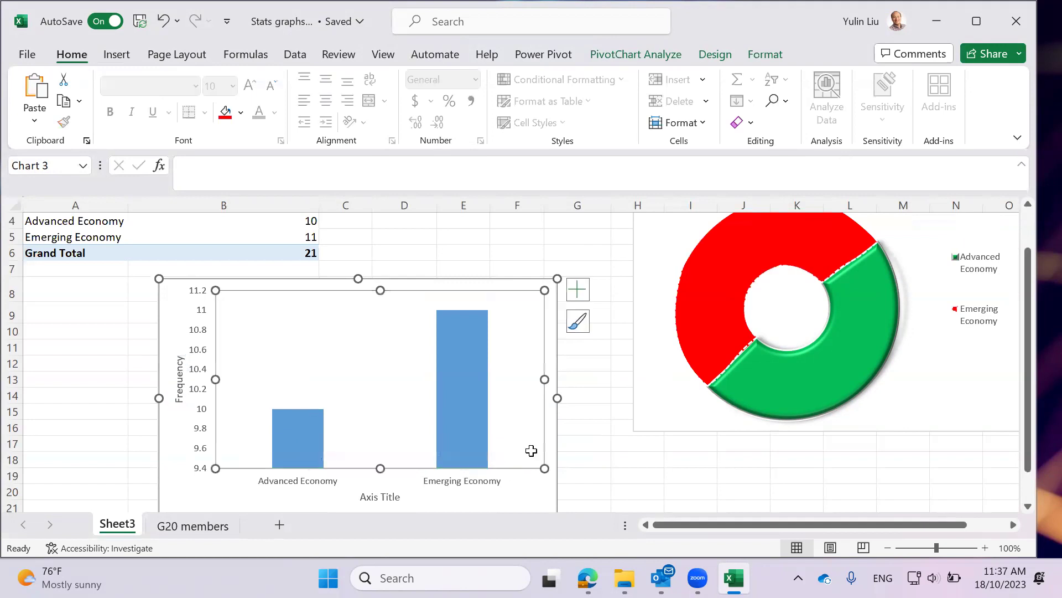
Change the column chart's horizontal axis title to IMF Classification
{"action": "scroll", "coordinate": [400, 430], "scroll_direction": "down", "scroll_amount": 2}
{"action": "left_click", "coordinate": [382, 403]}
{"action": "scroll", "coordinate": [407, 427], "scroll_direction": "up", "scroll_amount": 1}
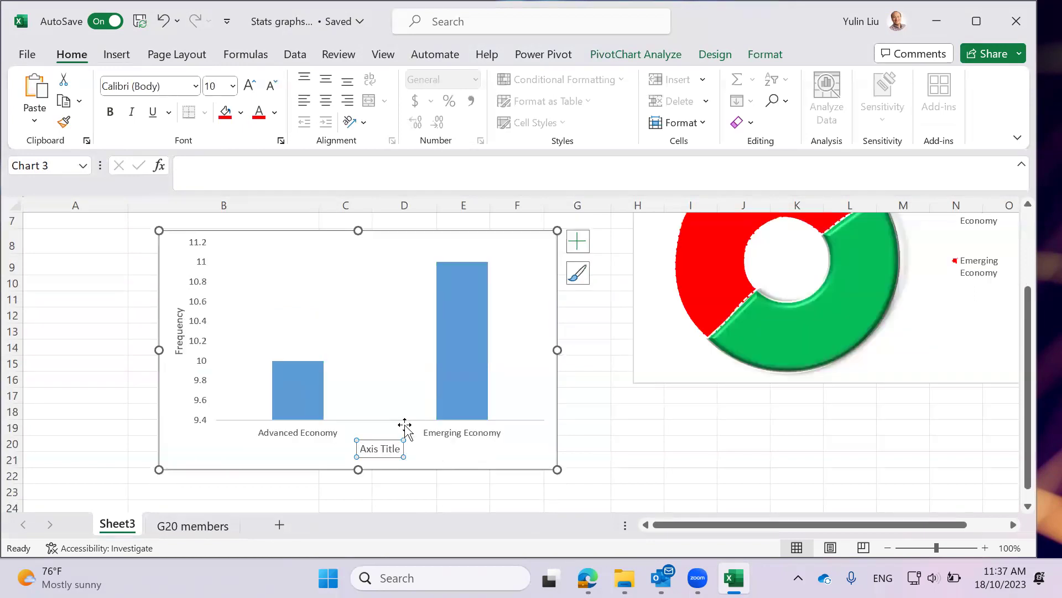
{"action": "left_click_drag", "start_coordinate": [361, 448], "coordinate": [402, 448]}
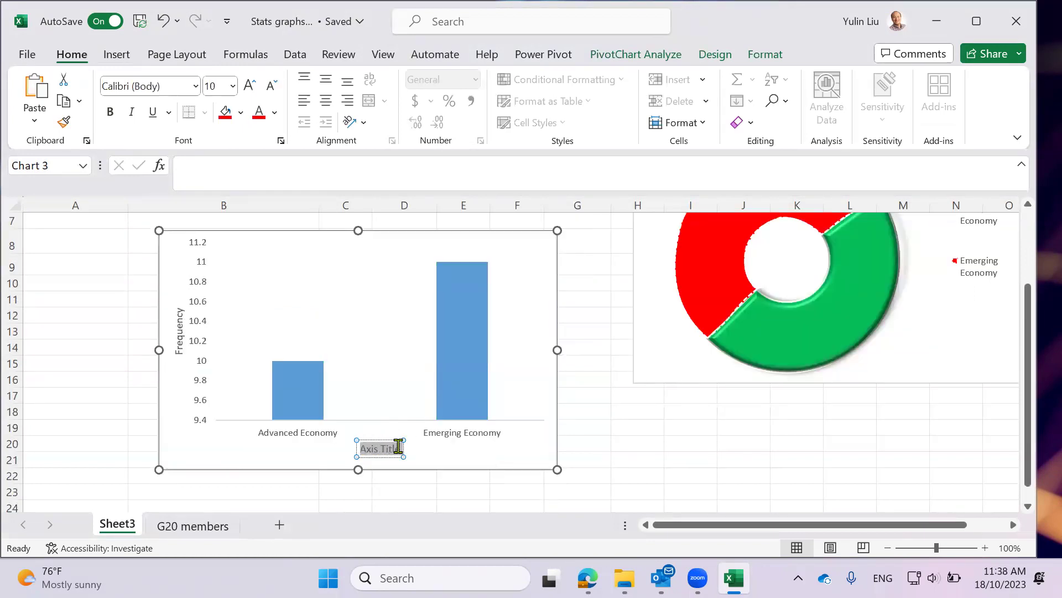
{"action": "type", "text": "IF"}
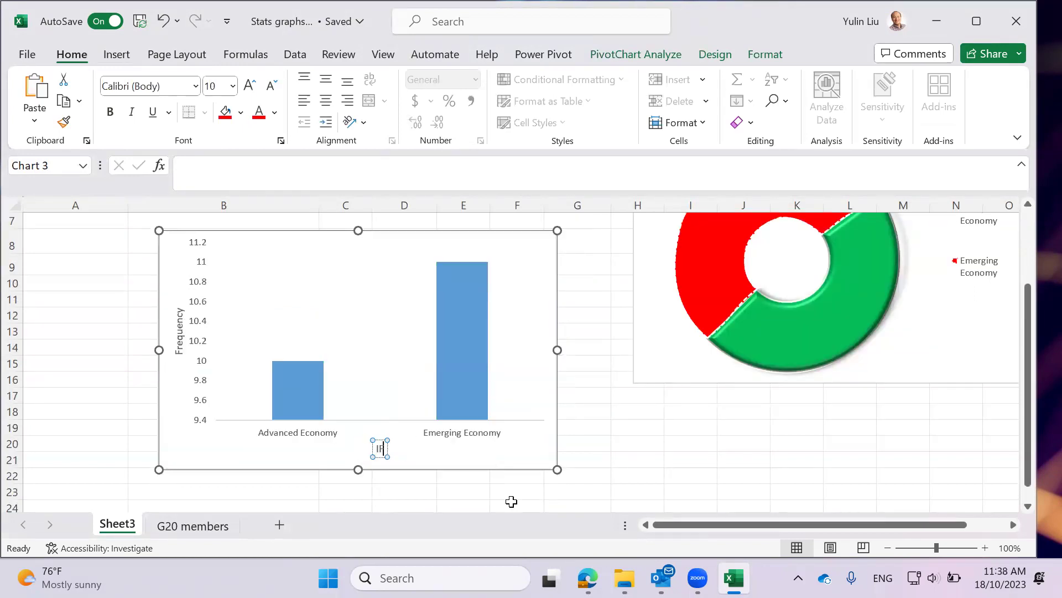
{"action": "type", "text": "F Classfi"}
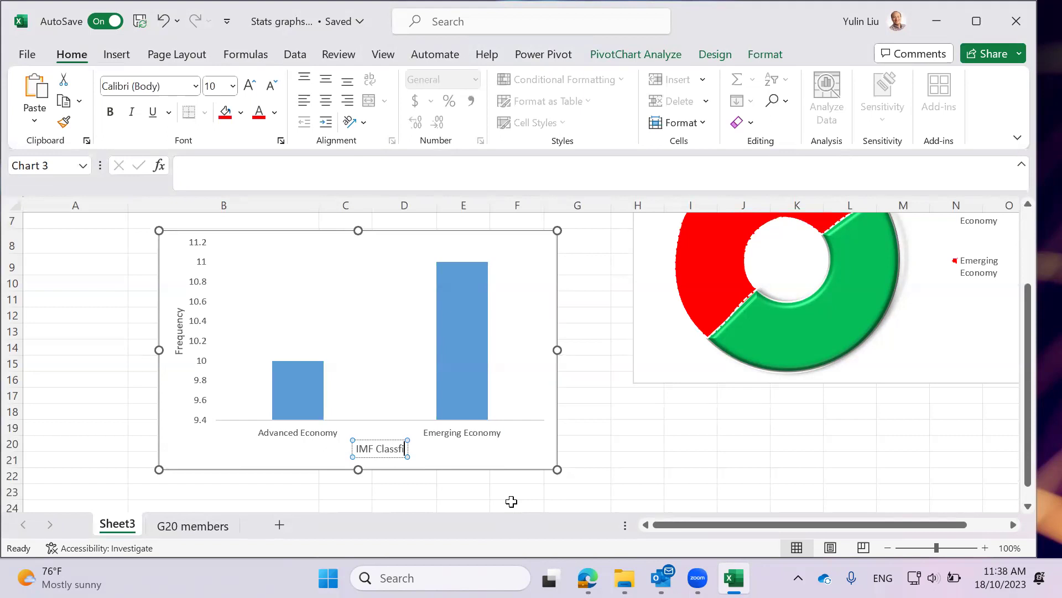
{"action": "key", "text": "BackSpace"}
{"action": "key", "text": "BackSpace"}
{"action": "type", "text": "ification"}
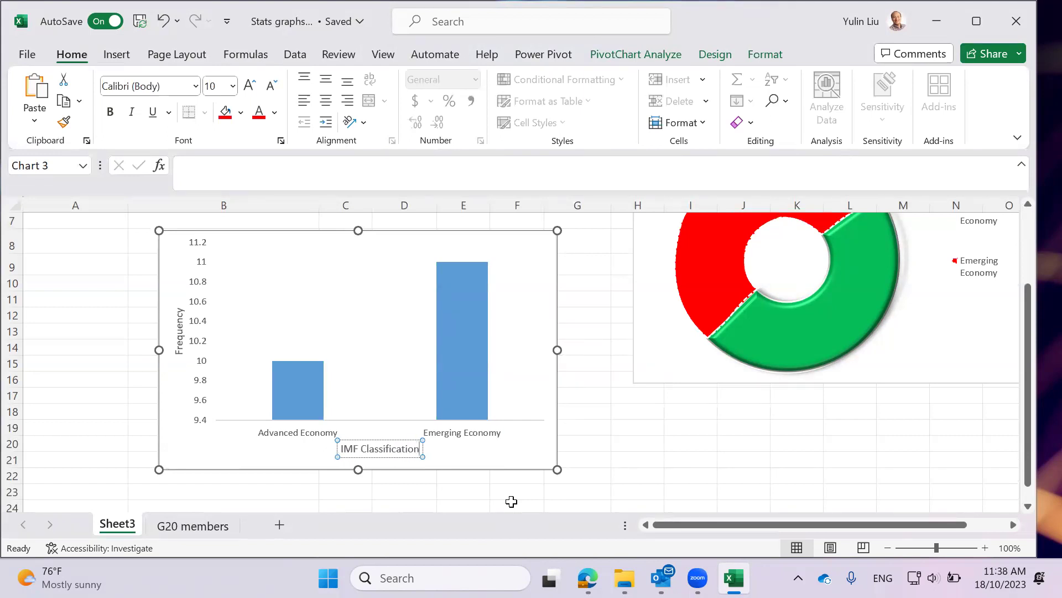
{"action": "left_click", "coordinate": [613, 431]}
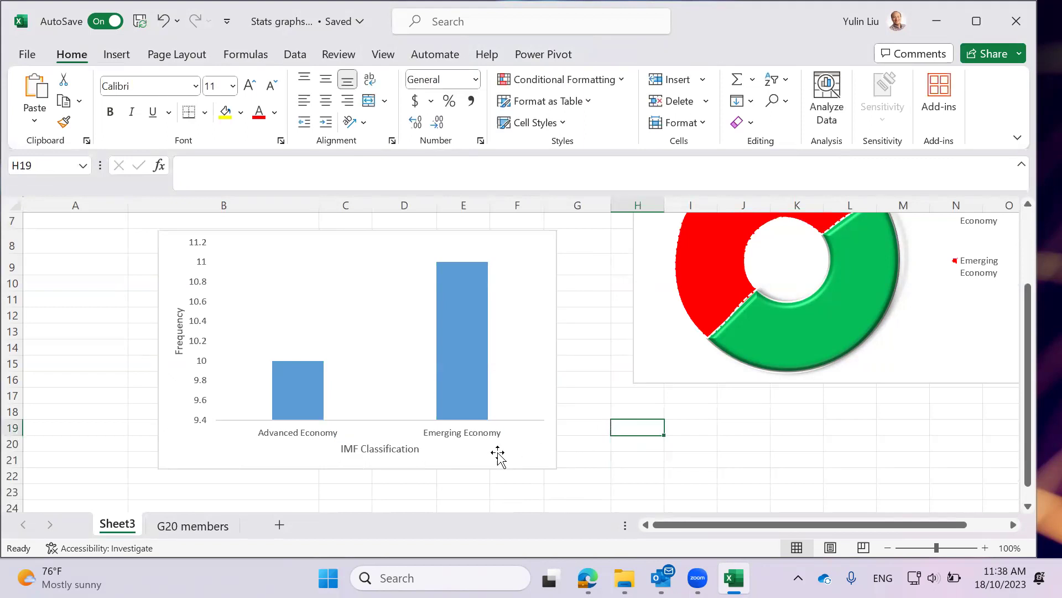
Sort the PivotTable's economy classification counts from largest to smallest
{"action": "scroll", "coordinate": [491, 460], "scroll_direction": "up", "scroll_amount": 1}
{"action": "scroll", "coordinate": [474, 440], "scroll_direction": "up", "scroll_amount": 1}
{"action": "scroll", "coordinate": [459, 415], "scroll_direction": "down", "scroll_amount": 1}
{"action": "scroll", "coordinate": [446, 397], "scroll_direction": "up", "scroll_amount": 1}
{"action": "scroll", "coordinate": [184, 339], "scroll_direction": "down", "scroll_amount": 1}
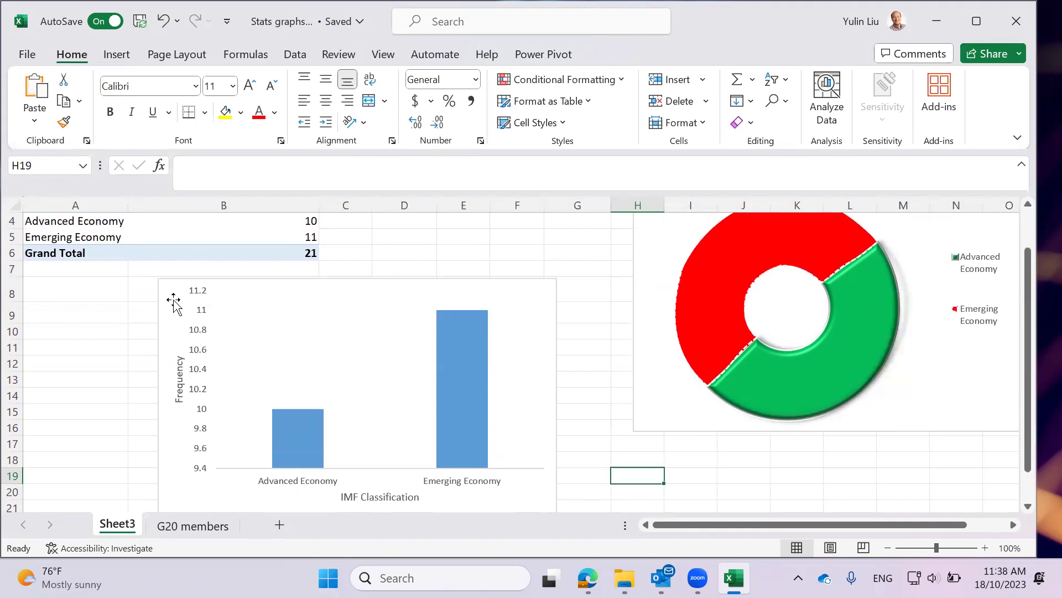
{"action": "left_click", "coordinate": [177, 303]}
{"action": "scroll", "coordinate": [194, 273], "scroll_direction": "up", "scroll_amount": 1}
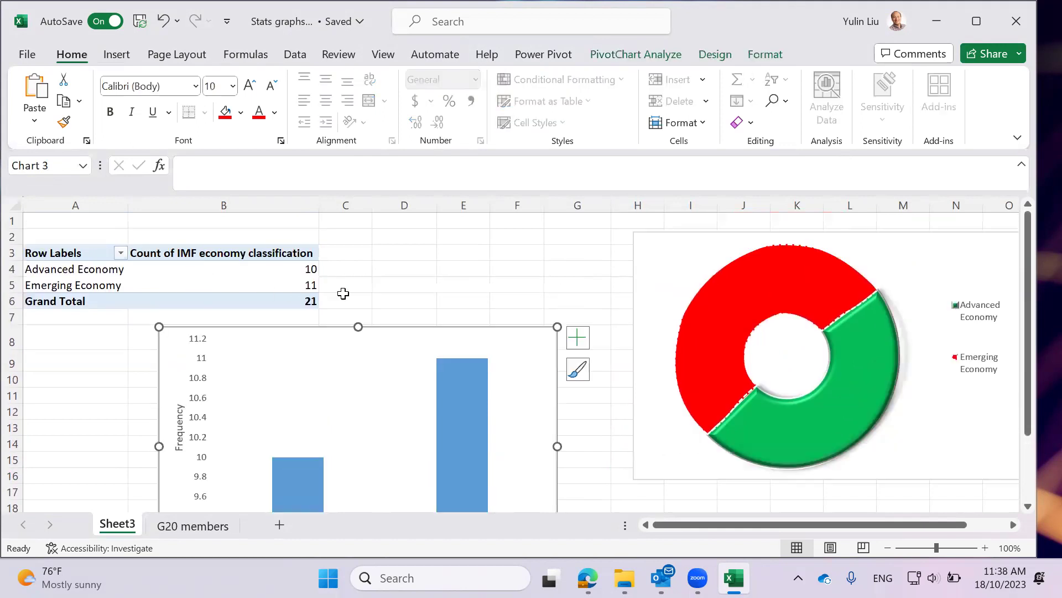
{"action": "scroll", "coordinate": [244, 274], "scroll_direction": "down", "scroll_amount": 1}
{"action": "scroll", "coordinate": [323, 260], "scroll_direction": "up", "scroll_amount": 1}
{"action": "left_click", "coordinate": [258, 269]}
{"action": "right_click", "coordinate": [260, 269]}
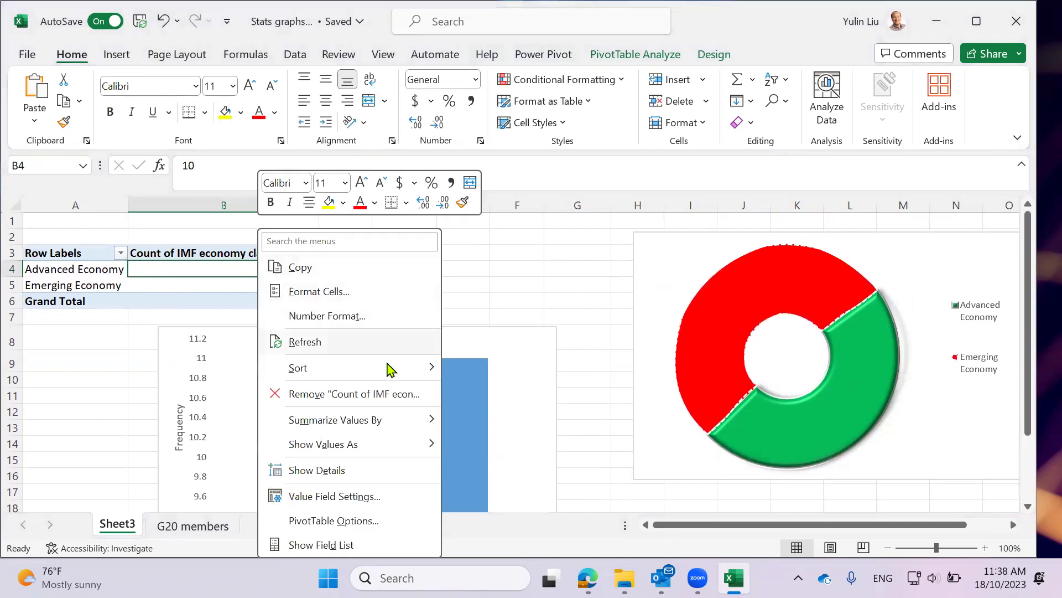
{"action": "mouse_move", "coordinate": [406, 371]}
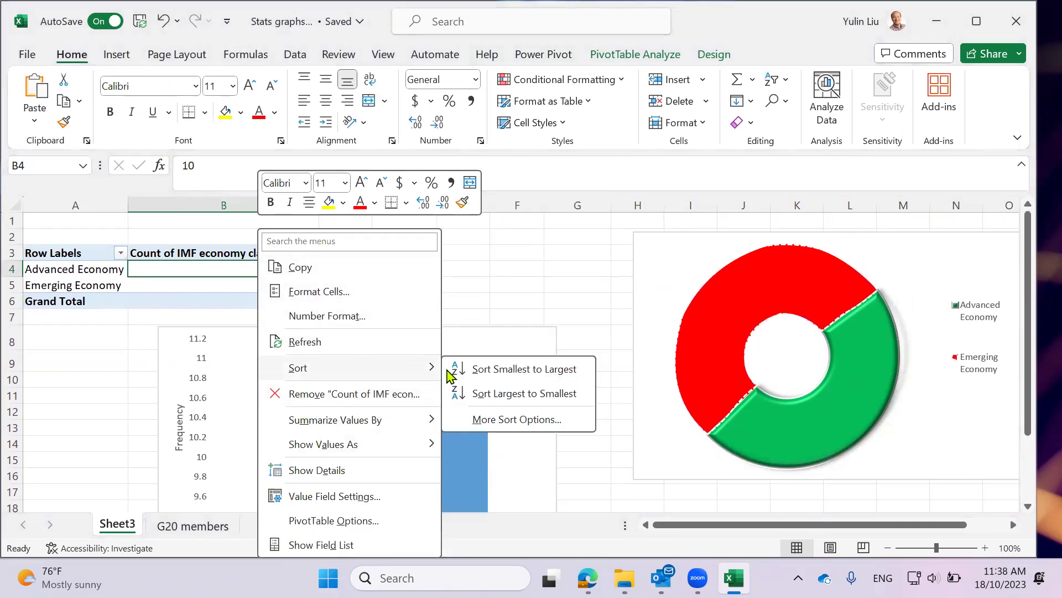
{"action": "left_click", "coordinate": [482, 395]}
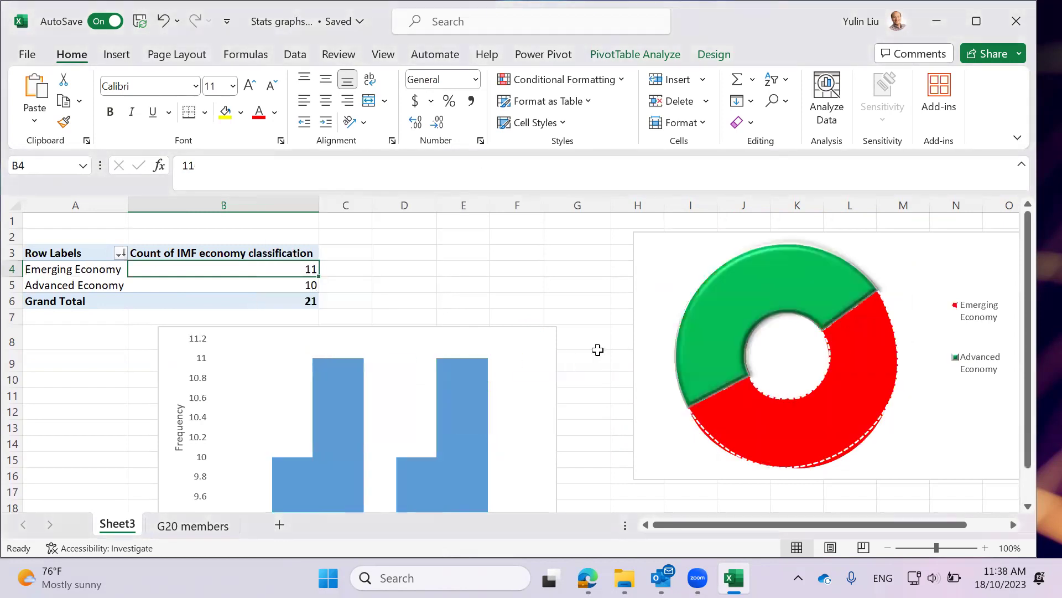
{"action": "scroll", "coordinate": [581, 346], "scroll_direction": "down", "scroll_amount": 2}
{"action": "scroll", "coordinate": [399, 348], "scroll_direction": "up", "scroll_amount": 1}
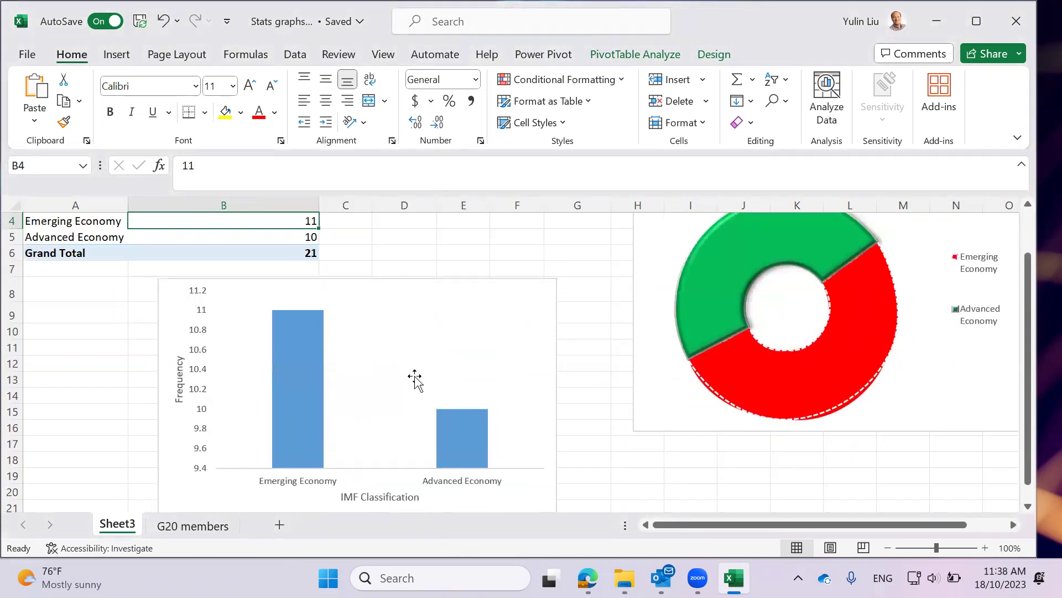
Set the gap width of the column chart's columns to 130%
{"action": "double_click", "coordinate": [461, 426]}
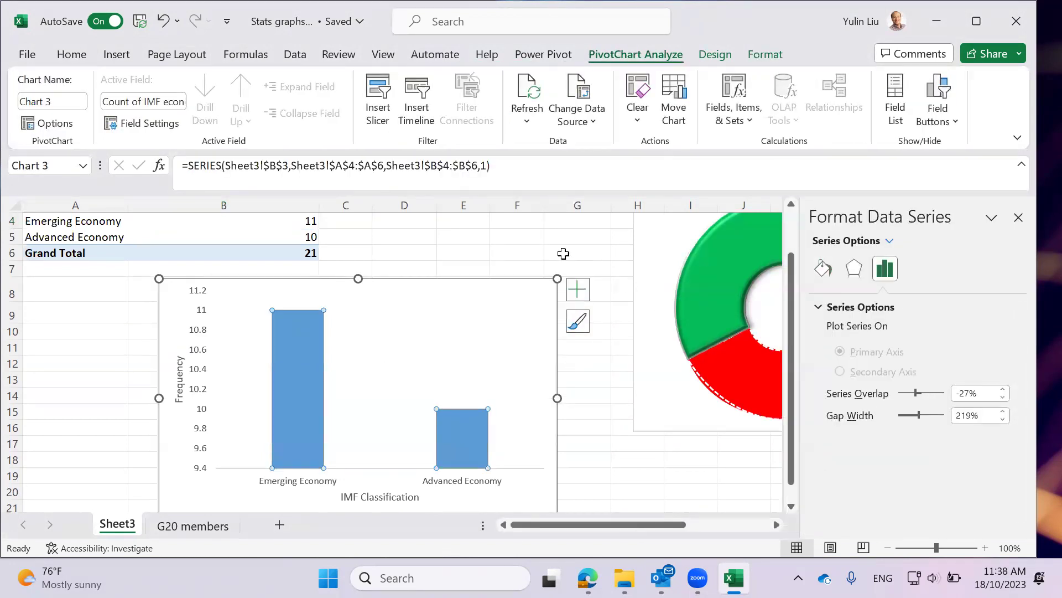
{"action": "left_click", "coordinate": [563, 254]}
{"action": "left_click", "coordinate": [1018, 218]}
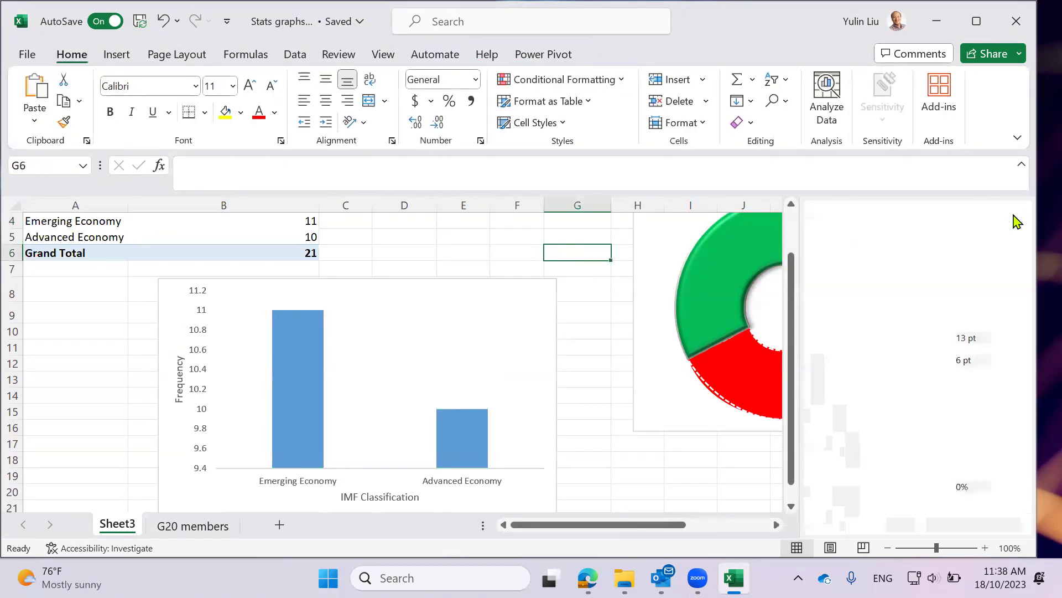
{"action": "left_click", "coordinate": [454, 451]}
{"action": "double_click", "coordinate": [453, 451]}
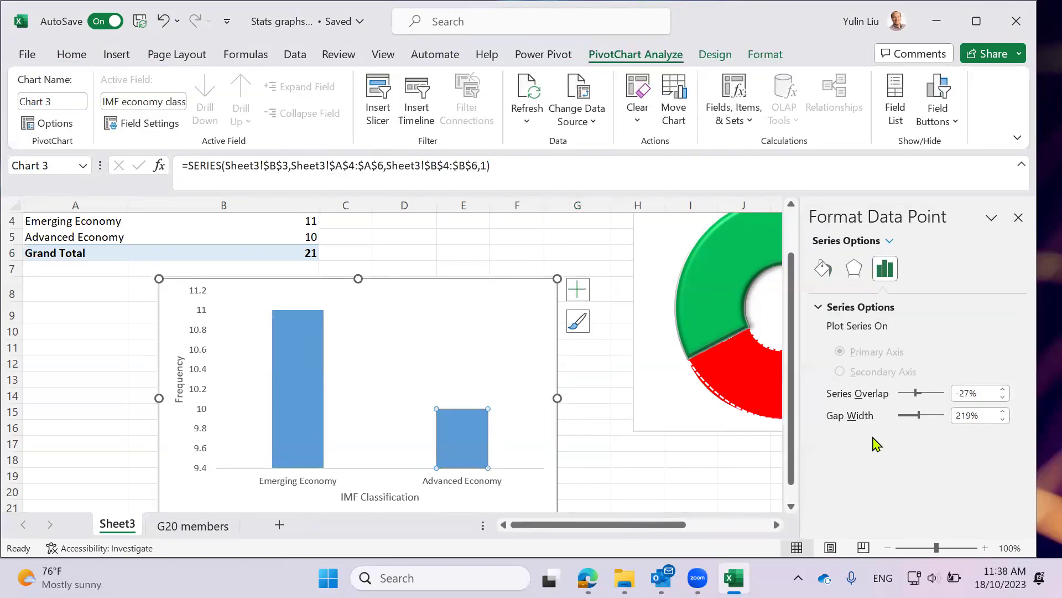
{"action": "mouse_move", "coordinate": [919, 413]}
{"action": "left_mouse_down"}
{"action": "mouse_move", "coordinate": [898, 417]}
{"action": "mouse_move", "coordinate": [910, 421]}
{"action": "left_mouse_up"}
Fill only the Advanced Economy column with green and make the fill slightly transparent
{"action": "left_click", "coordinate": [823, 268]}
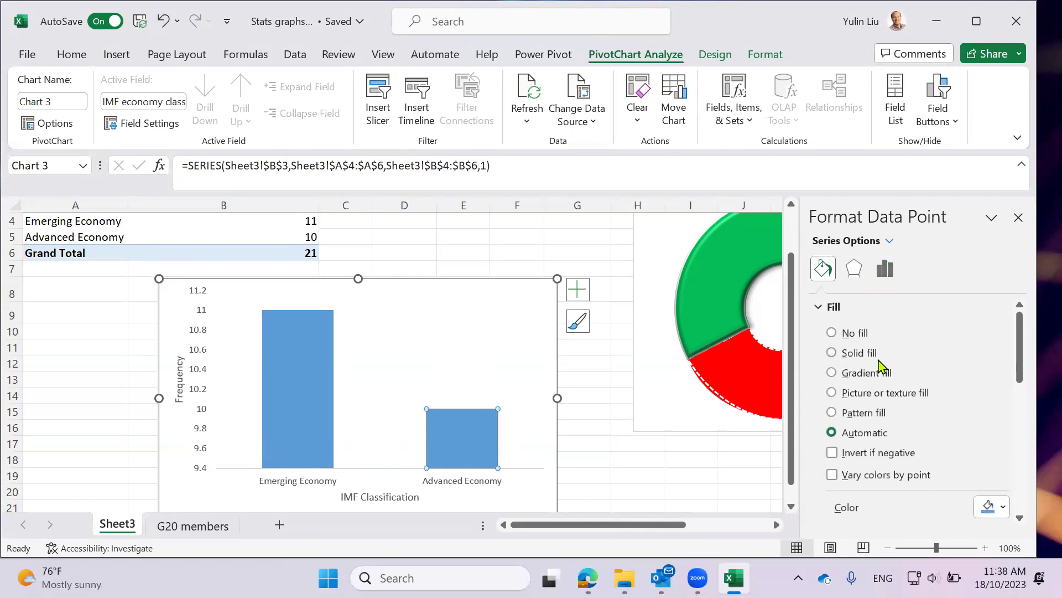
{"action": "scroll", "coordinate": [1006, 490], "scroll_direction": "down", "scroll_amount": 2}
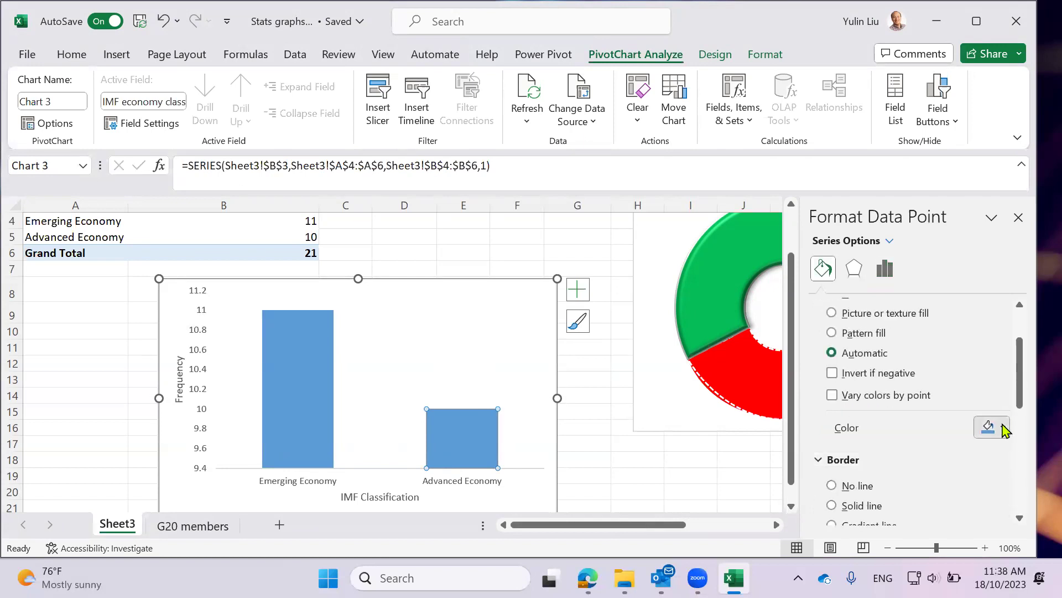
{"action": "left_click", "coordinate": [1004, 426]}
{"action": "left_click", "coordinate": [997, 383]}
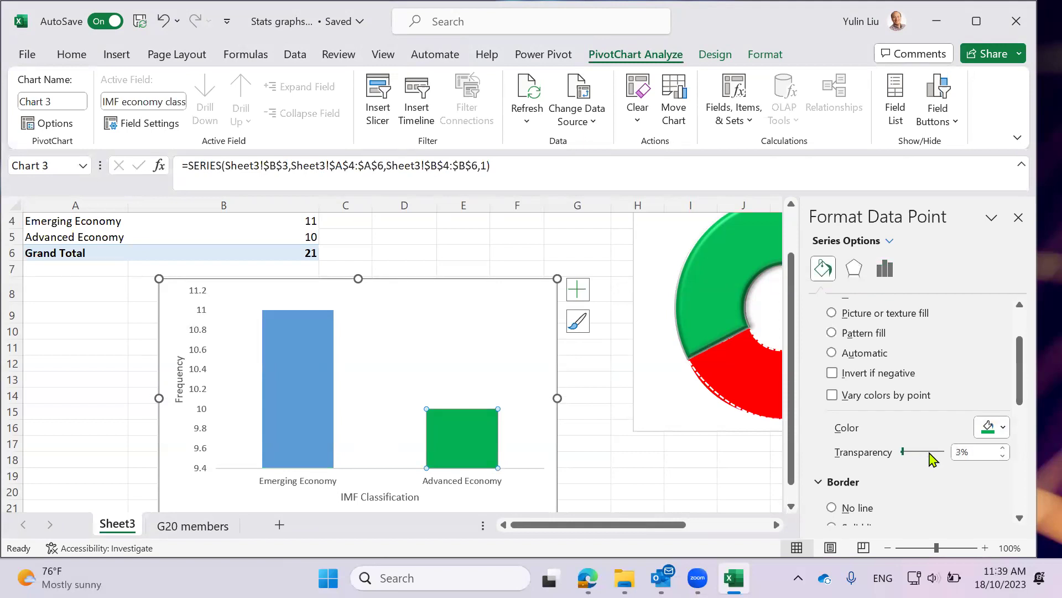
{"action": "mouse_move", "coordinate": [904, 453]}
{"action": "left_mouse_down"}
{"action": "mouse_move", "coordinate": [930, 453]}
{"action": "mouse_move", "coordinate": [914, 453]}
{"action": "left_mouse_up"}
{"action": "scroll", "coordinate": [936, 434], "scroll_direction": "down", "scroll_amount": 3}
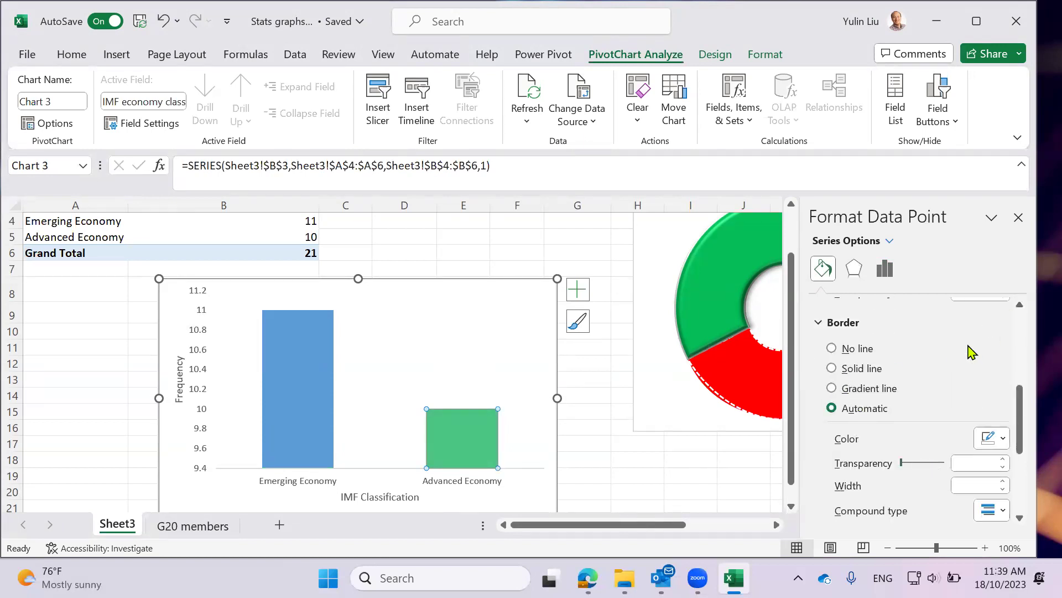
{"action": "scroll", "coordinate": [972, 351], "scroll_direction": "up", "scroll_amount": 2}
{"action": "left_click", "coordinate": [885, 269]}
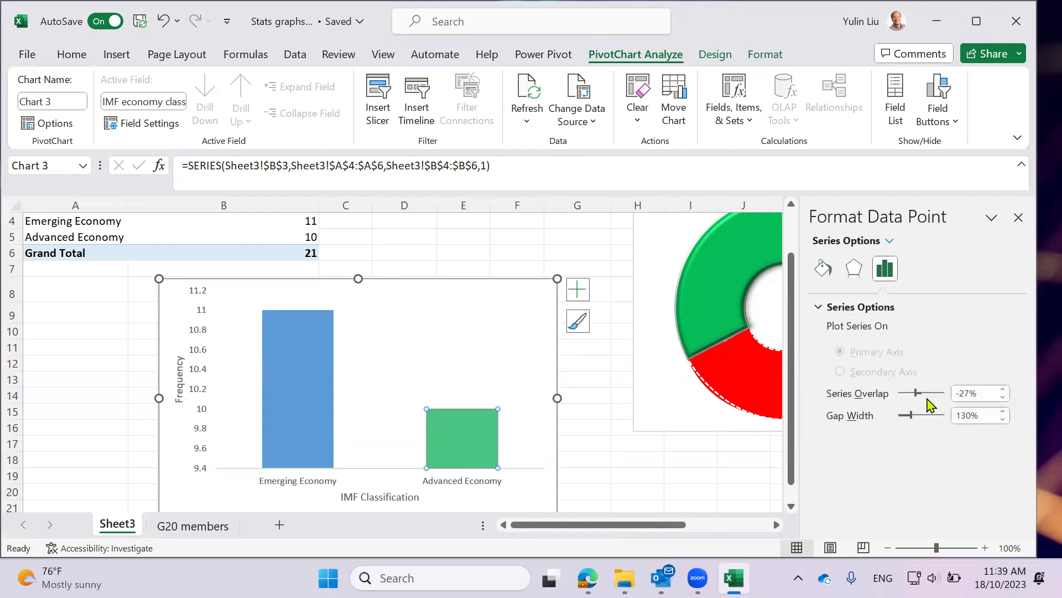
{"action": "left_click", "coordinate": [854, 269]}
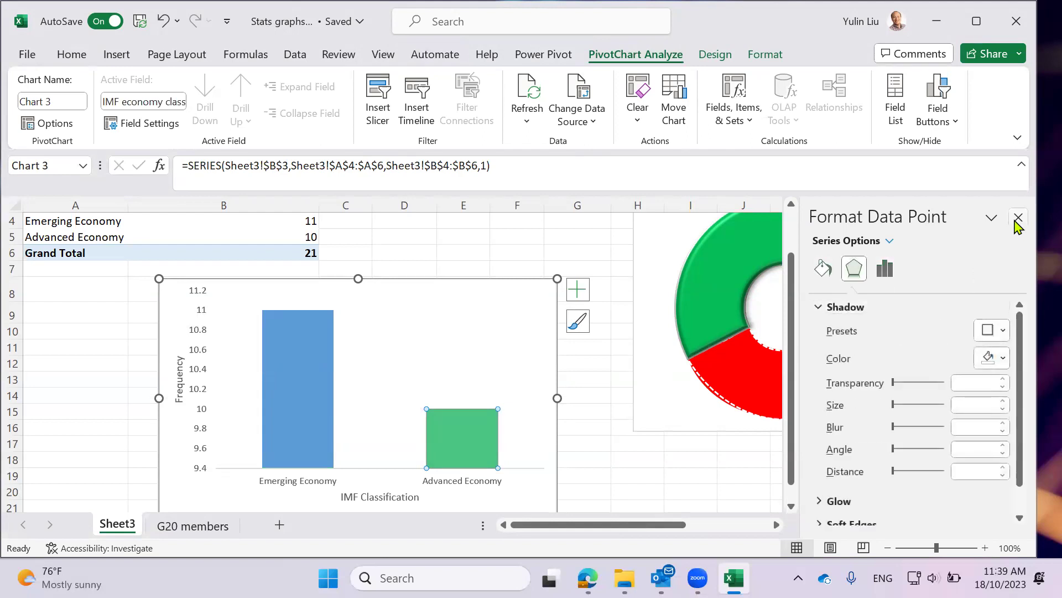
{"action": "left_click", "coordinate": [1018, 219]}
Compare selecting the whole column series with selecting only the Emerging Economy column in the column chart
{"action": "left_click", "coordinate": [316, 375]}
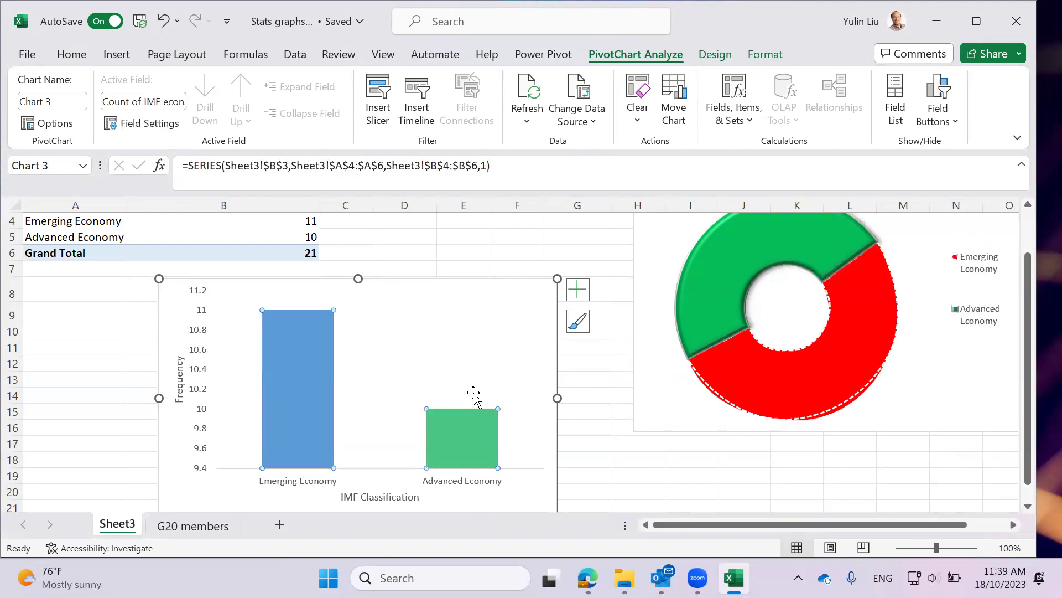
{"action": "scroll", "coordinate": [417, 376], "scroll_direction": "down", "scroll_amount": 2}
{"action": "left_click", "coordinate": [312, 325]}
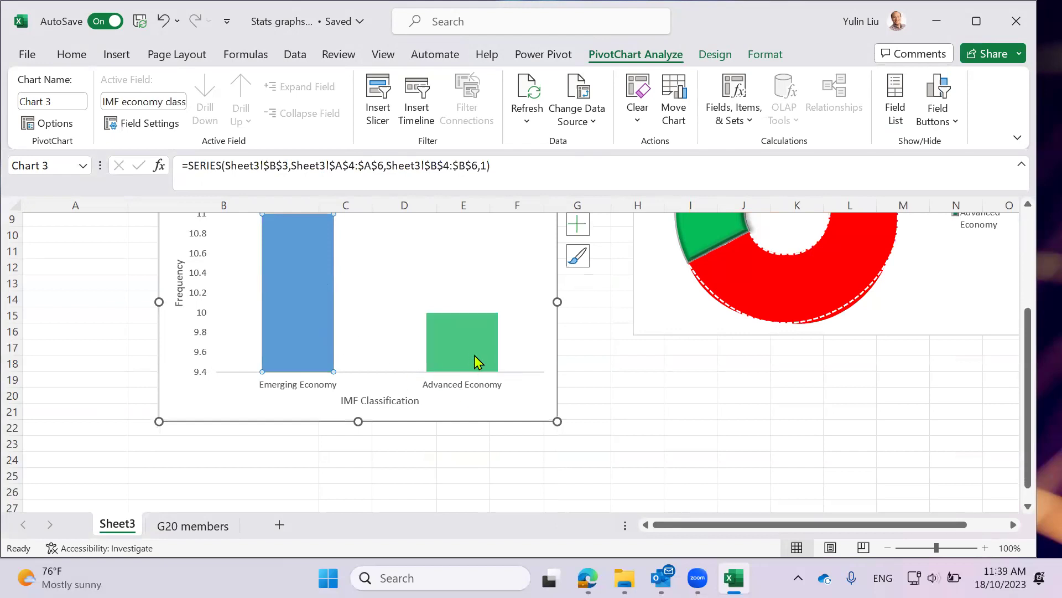
{"action": "scroll", "coordinate": [631, 422], "scroll_direction": "up", "scroll_amount": 1}
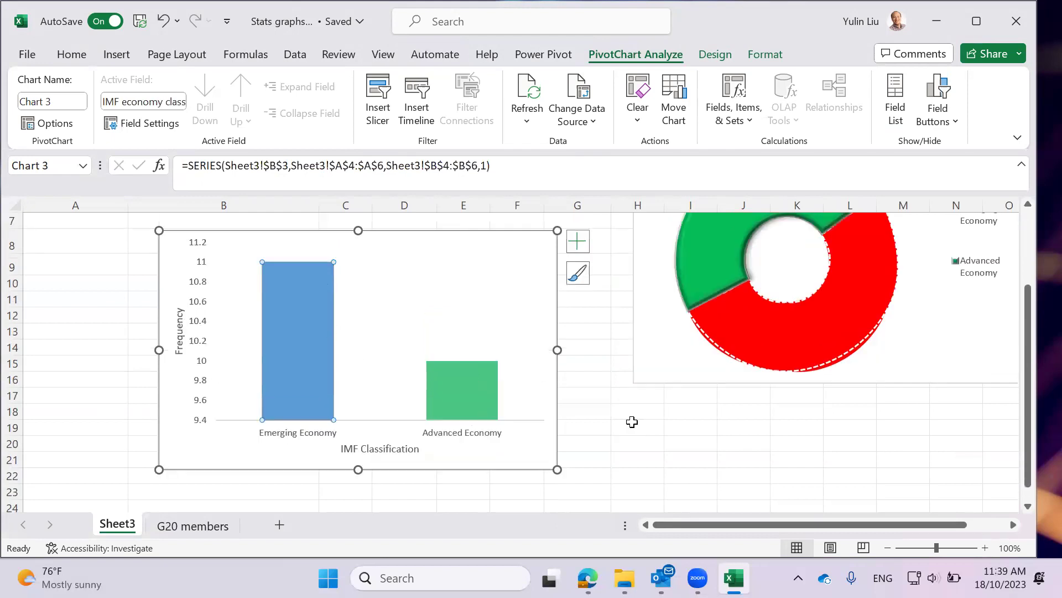
{"action": "left_click", "coordinate": [631, 423]}
{"action": "left_click", "coordinate": [316, 384]}
{"action": "left_click", "coordinate": [459, 407]}
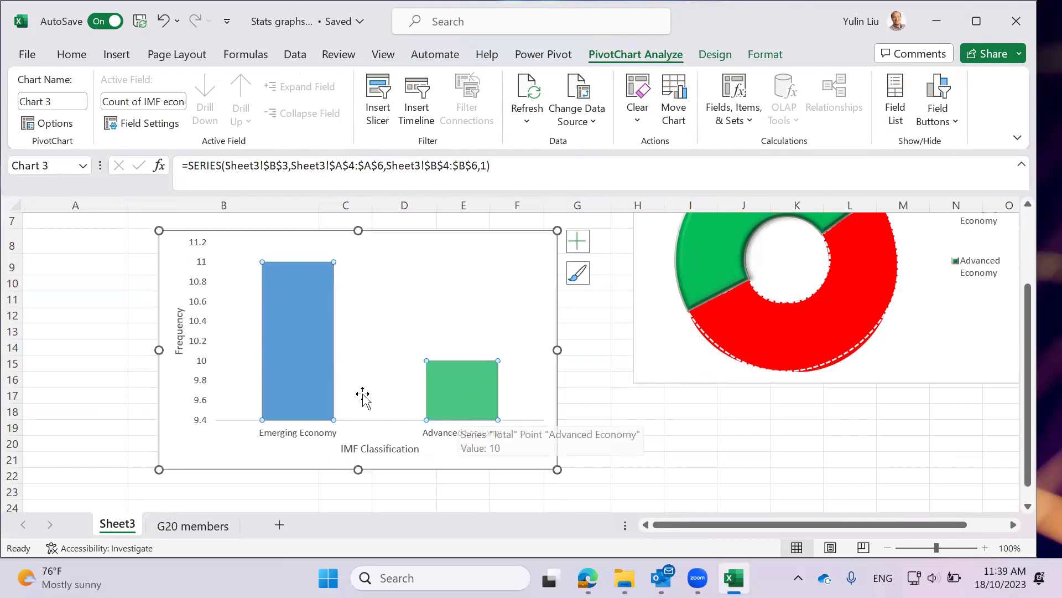
{"action": "left_click", "coordinate": [317, 364]}
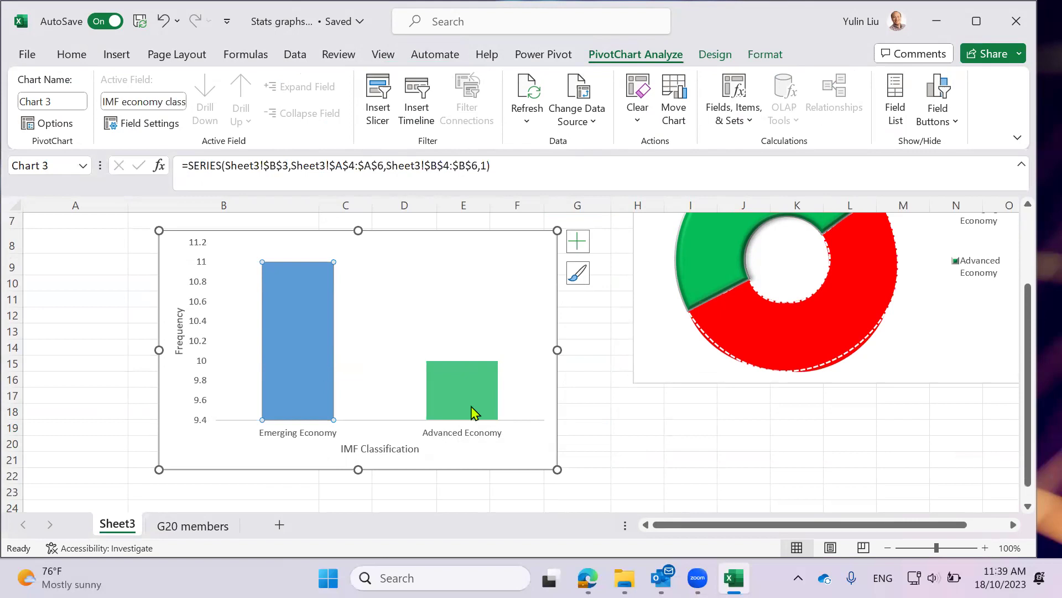
{"action": "left_click", "coordinate": [503, 394]}
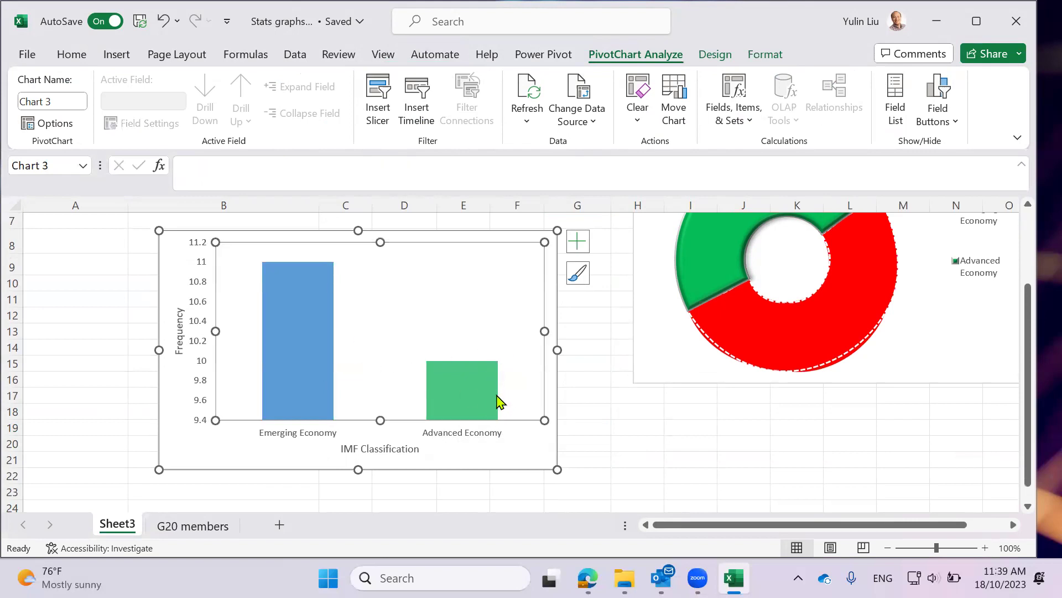
{"action": "left_click", "coordinate": [466, 393]}
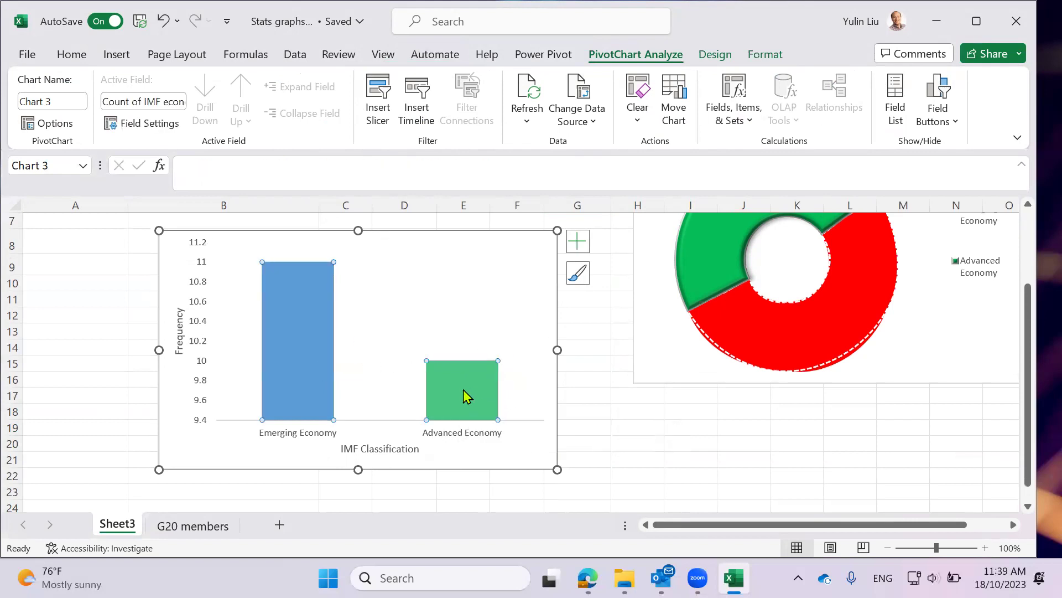
Select the column chart's Series "Total" and its Plot Area by element name, and check the other selectable elements
{"action": "left_click", "coordinate": [765, 55]}
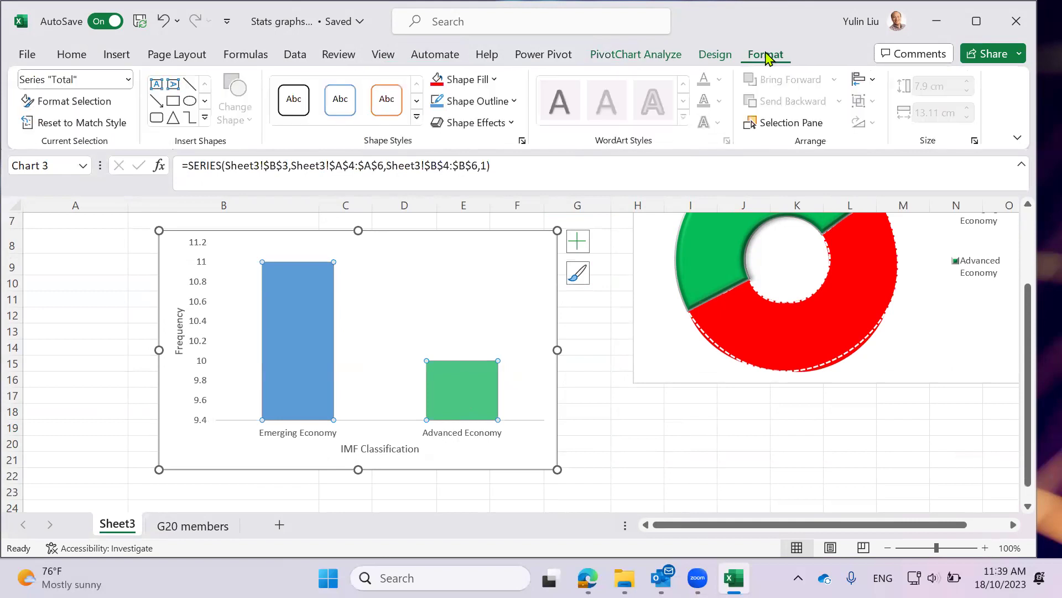
{"action": "left_click", "coordinate": [128, 79]}
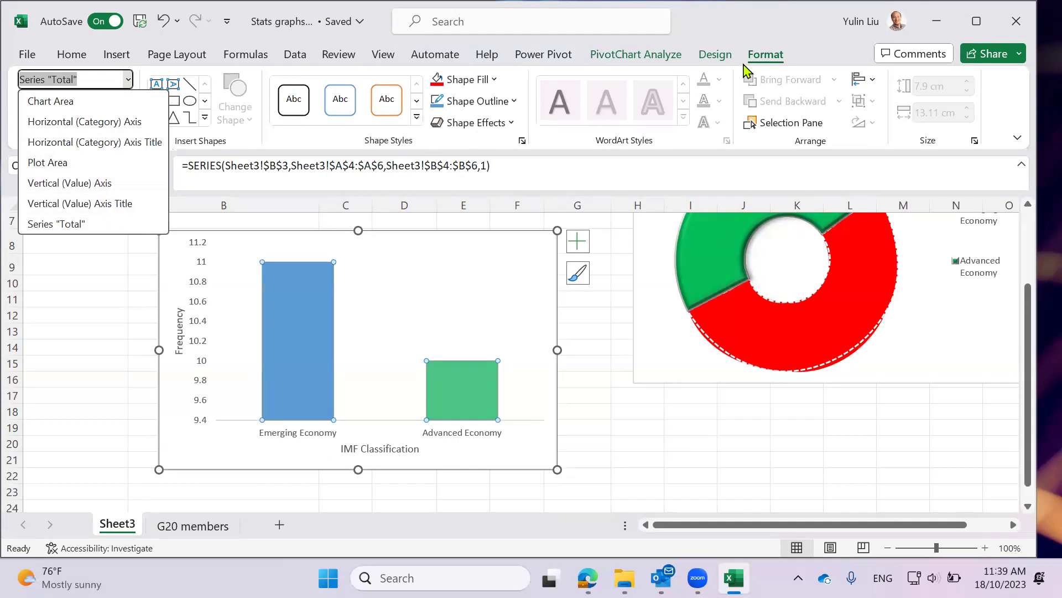
{"action": "left_click", "coordinate": [80, 225]}
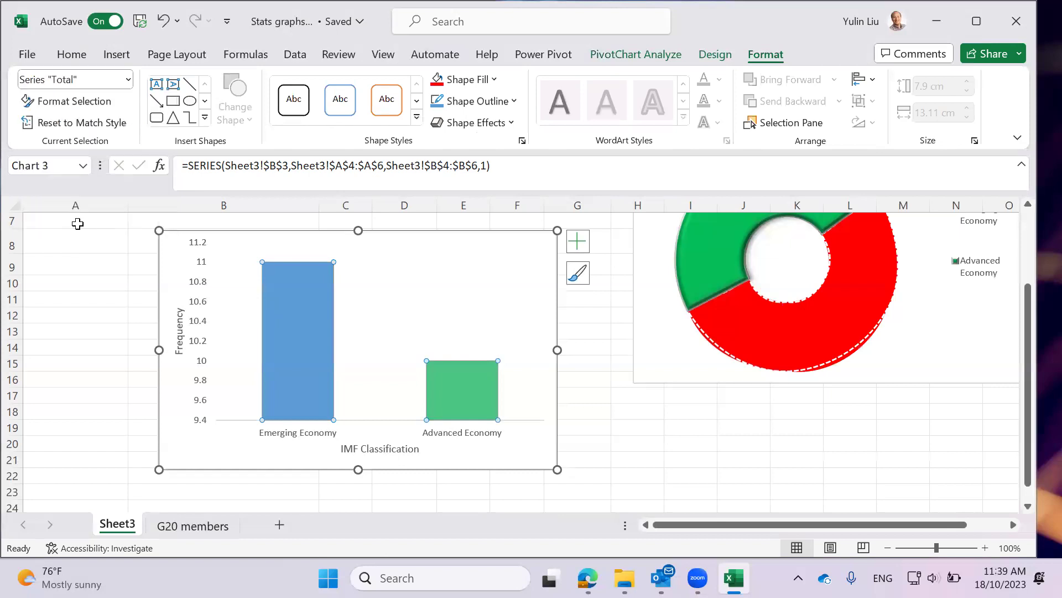
{"action": "left_click", "coordinate": [127, 81]}
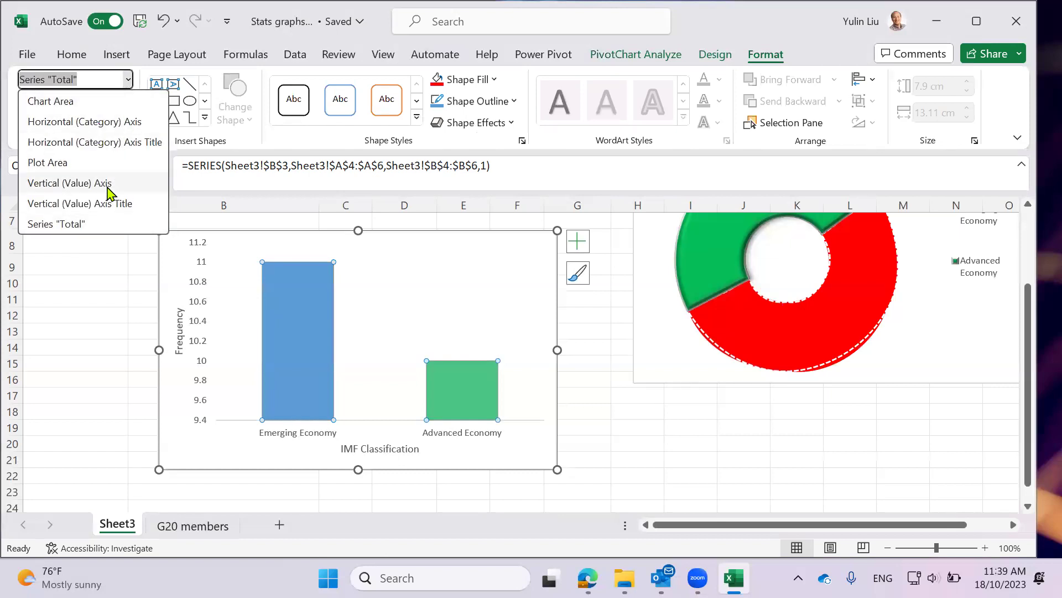
{"action": "left_click", "coordinate": [99, 163]}
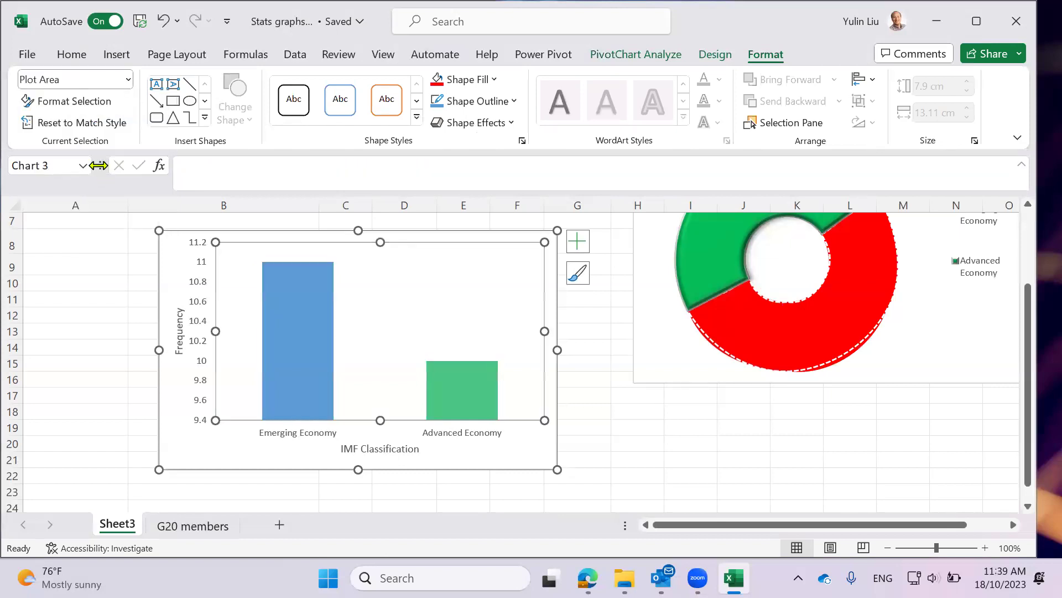
{"action": "left_click", "coordinate": [128, 80]}
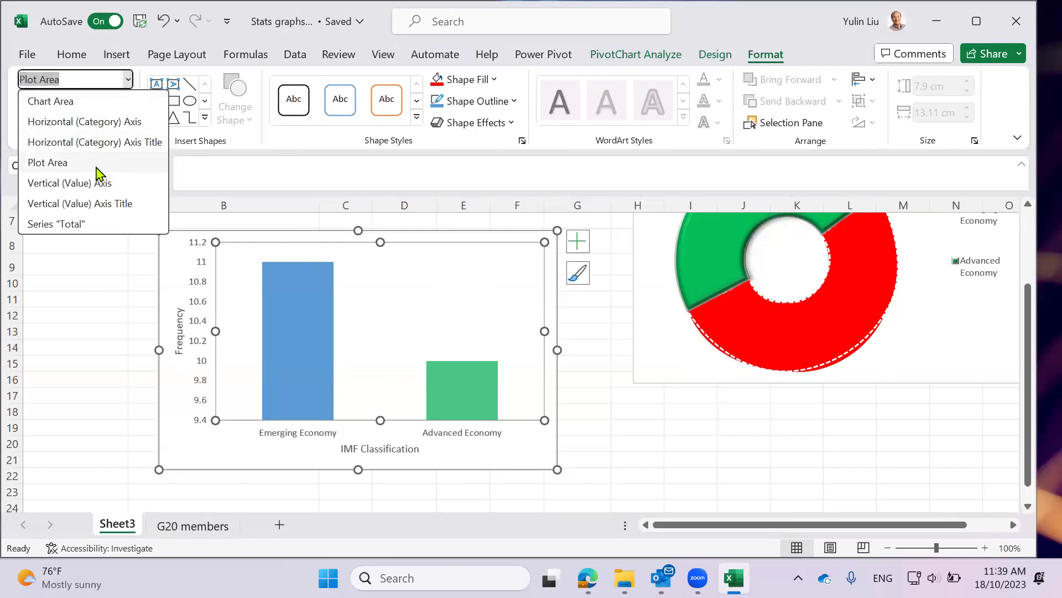
{"action": "left_click", "coordinate": [584, 387]}
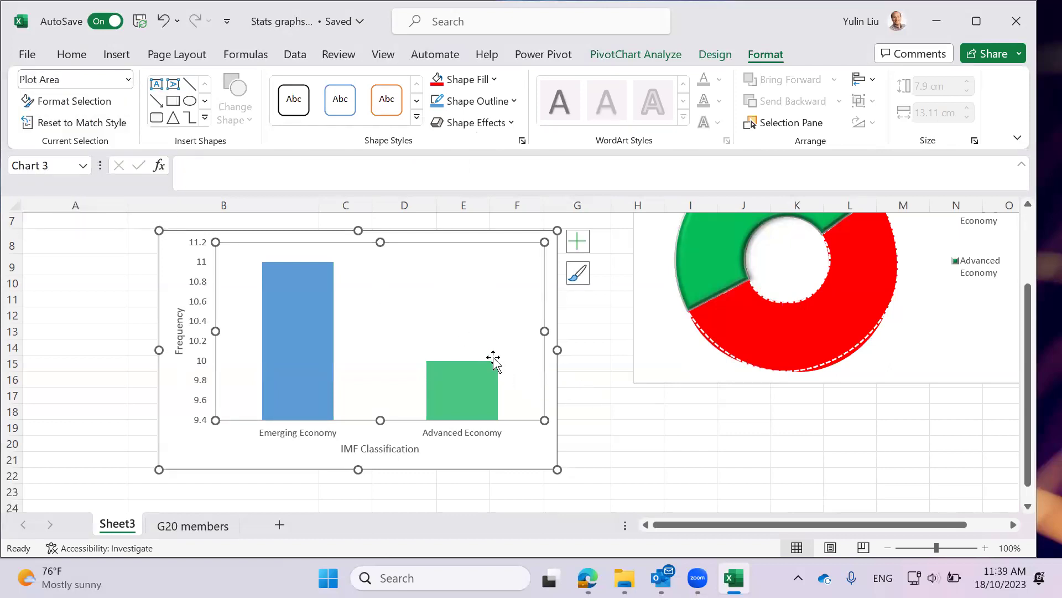
Enlarge the column chart to about 13.53 cm wide and 7.82 cm high
{"action": "left_click_drag", "start_coordinate": [557, 470], "coordinate": [583, 475]}
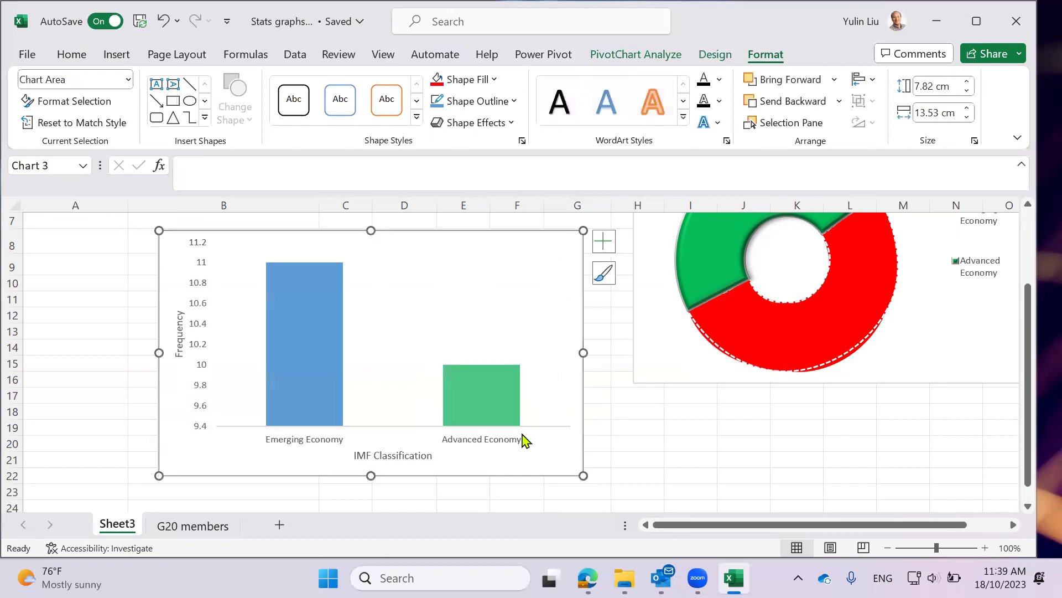
Add data labels to the Series "Total" columns in the column chart
{"action": "left_click", "coordinate": [325, 339]}
{"action": "right_click", "coordinate": [325, 337]}
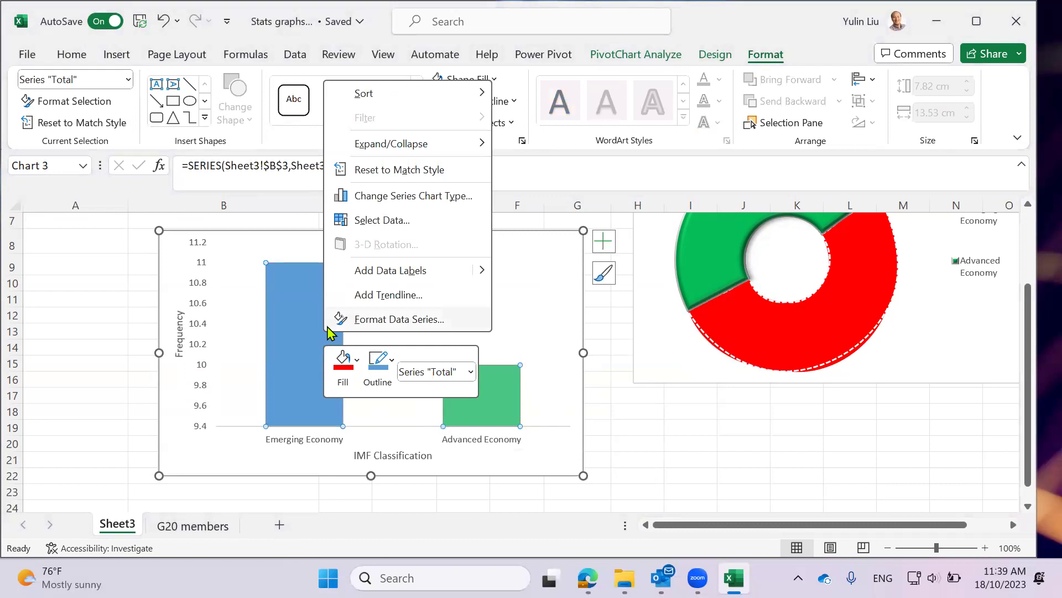
{"action": "left_click", "coordinate": [409, 275]}
{"action": "left_click", "coordinate": [482, 355]}
{"action": "scroll", "coordinate": [469, 372], "scroll_direction": "up", "scroll_amount": 2}
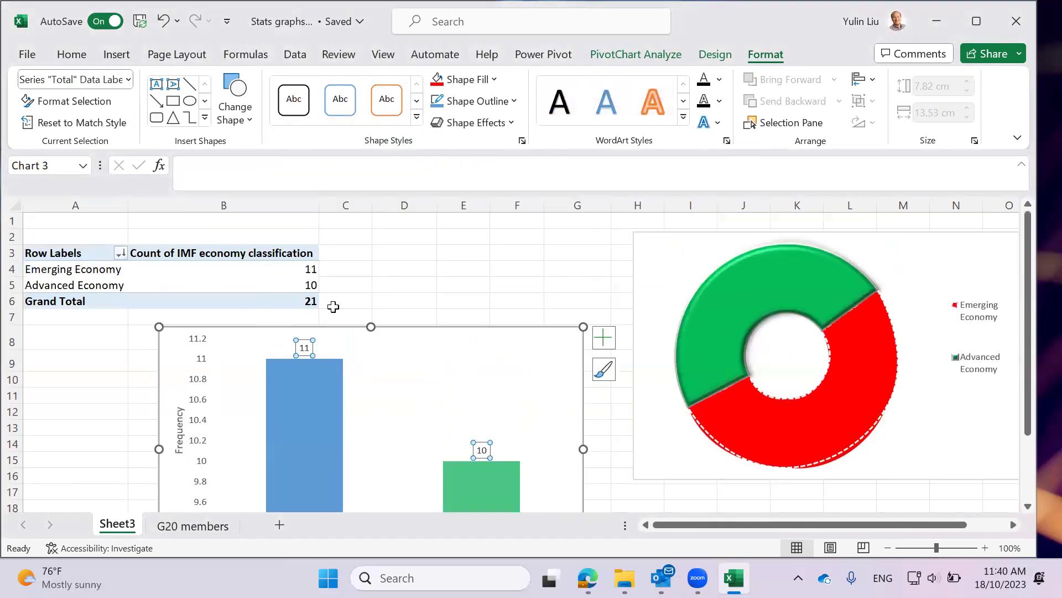
{"action": "scroll", "coordinate": [481, 398], "scroll_direction": "down", "scroll_amount": 2}
Open the data label formatting options and move only the Advanced Economy label up and away from its column
{"action": "right_click", "coordinate": [483, 353]}
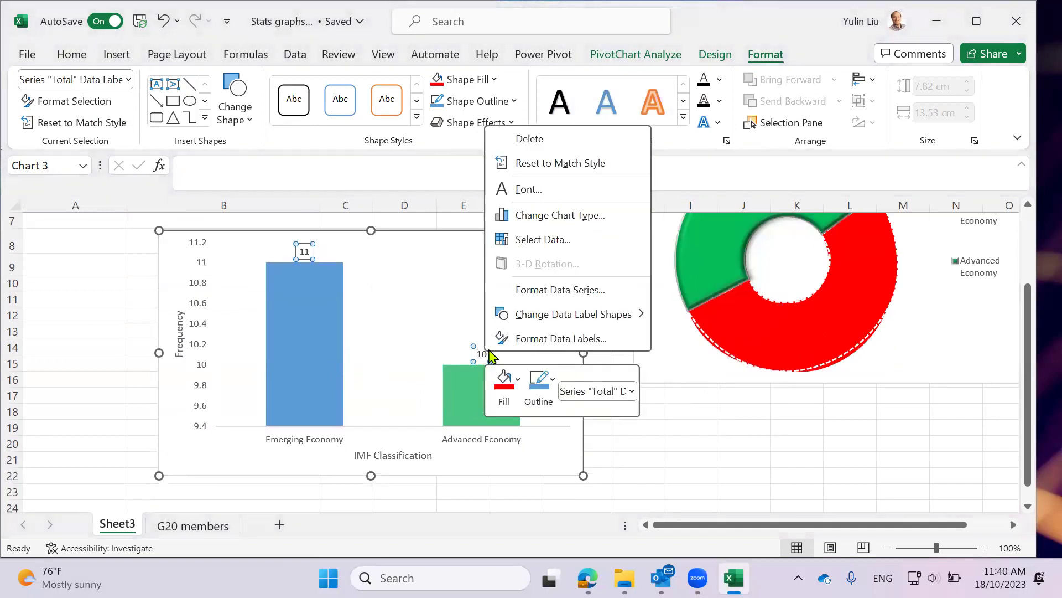
{"action": "mouse_move", "coordinate": [550, 314]}
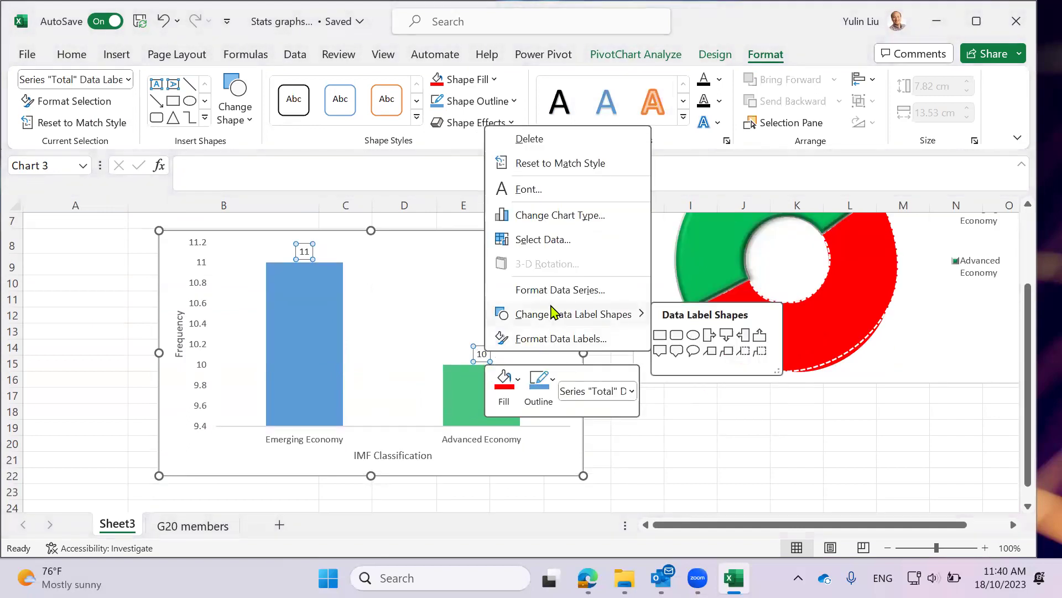
{"action": "left_click", "coordinate": [551, 339]}
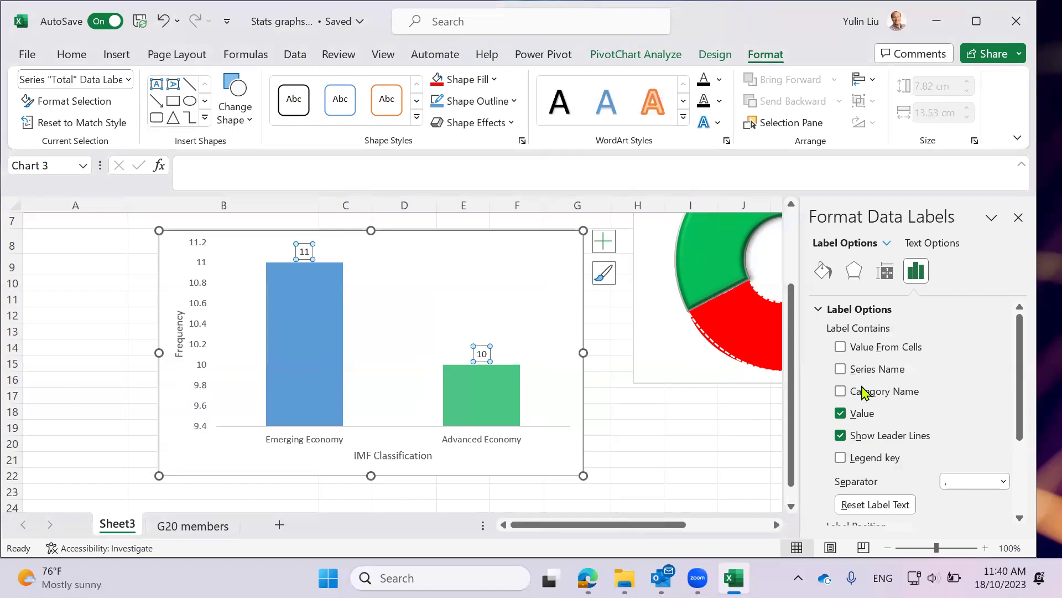
{"action": "left_click", "coordinate": [501, 300]}
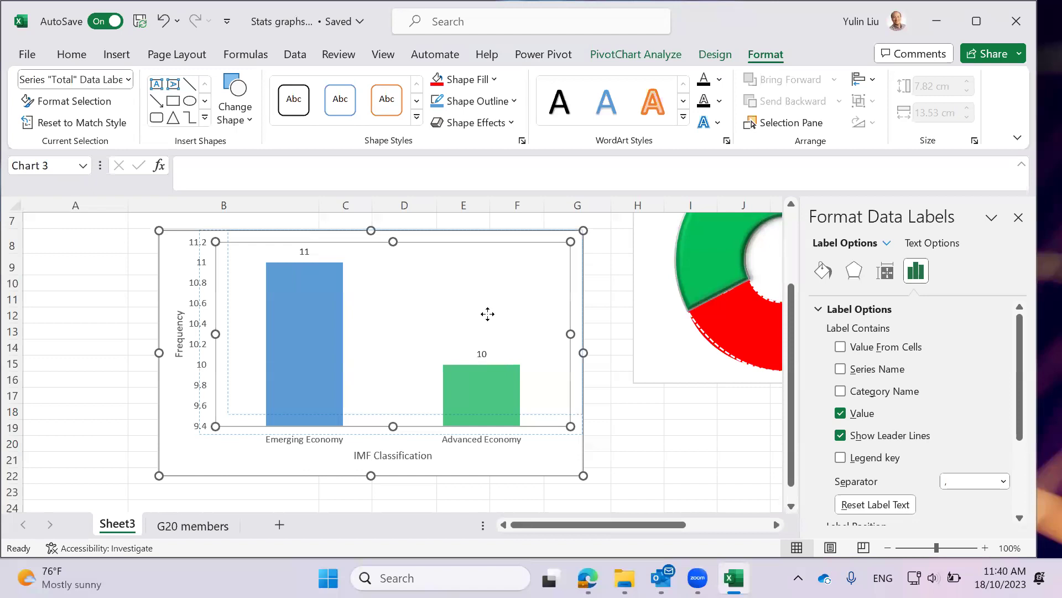
{"action": "left_click", "coordinate": [481, 348]}
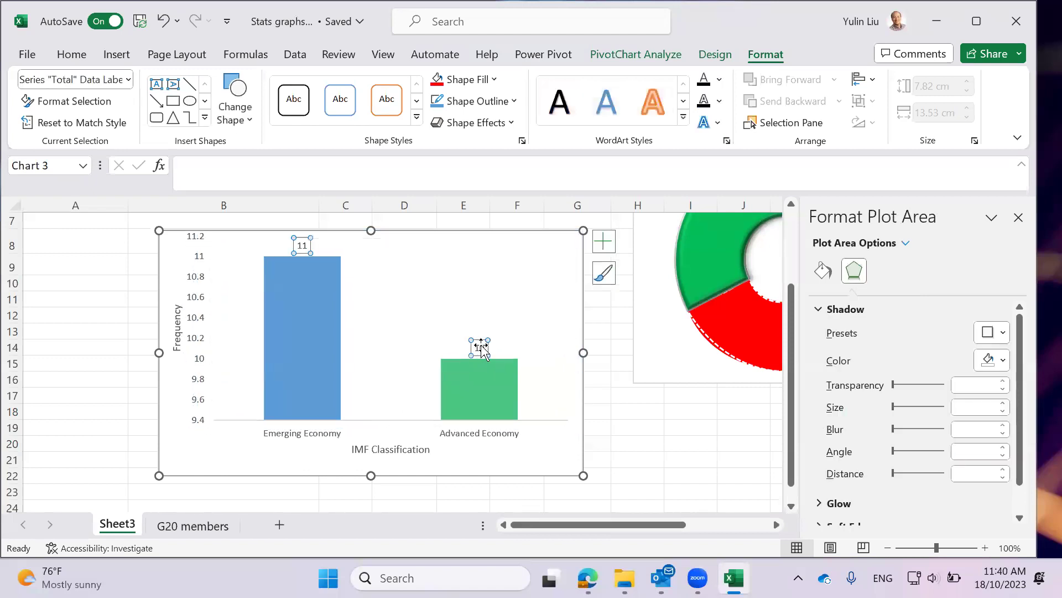
{"action": "left_click", "coordinate": [476, 344]}
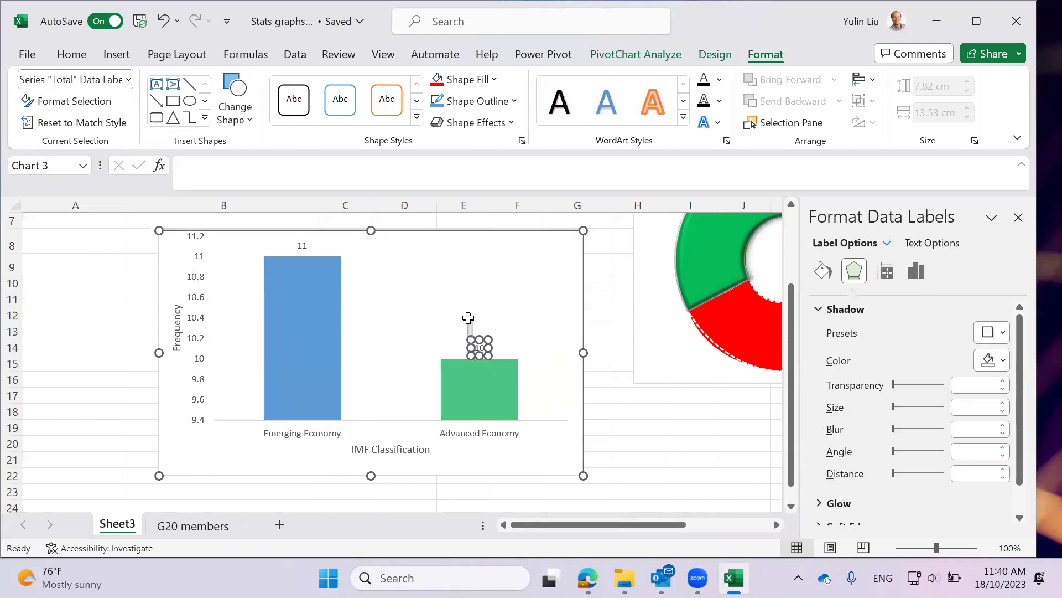
{"action": "left_click", "coordinate": [477, 342]}
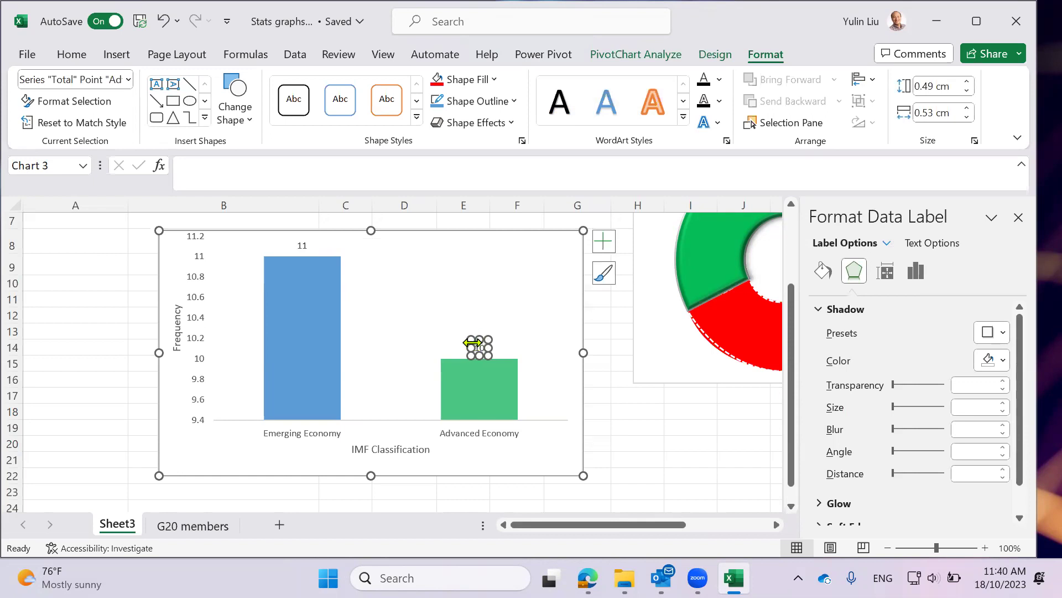
{"action": "mouse_move", "coordinate": [471, 339]}
{"action": "left_mouse_down"}
{"action": "mouse_move", "coordinate": [467, 326]}
{"action": "mouse_move", "coordinate": [536, 315]}
{"action": "mouse_move", "coordinate": [523, 308]}
{"action": "left_mouse_up"}
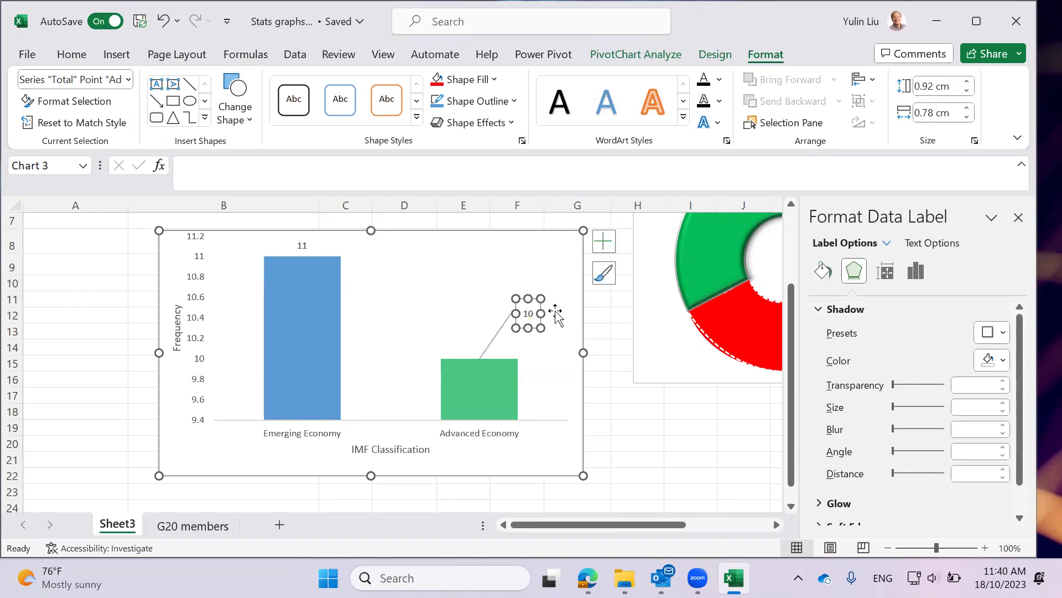
Turn off the leader line for the Advanced Economy data label
{"action": "right_click", "coordinate": [530, 312]}
{"action": "left_click", "coordinate": [578, 294]}
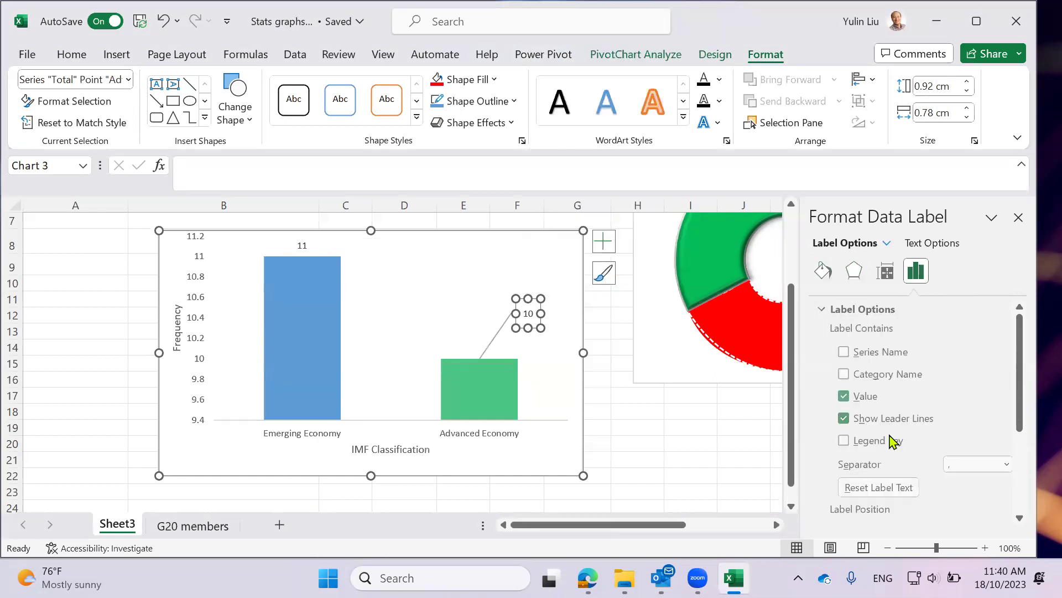
{"action": "left_click", "coordinate": [840, 420]}
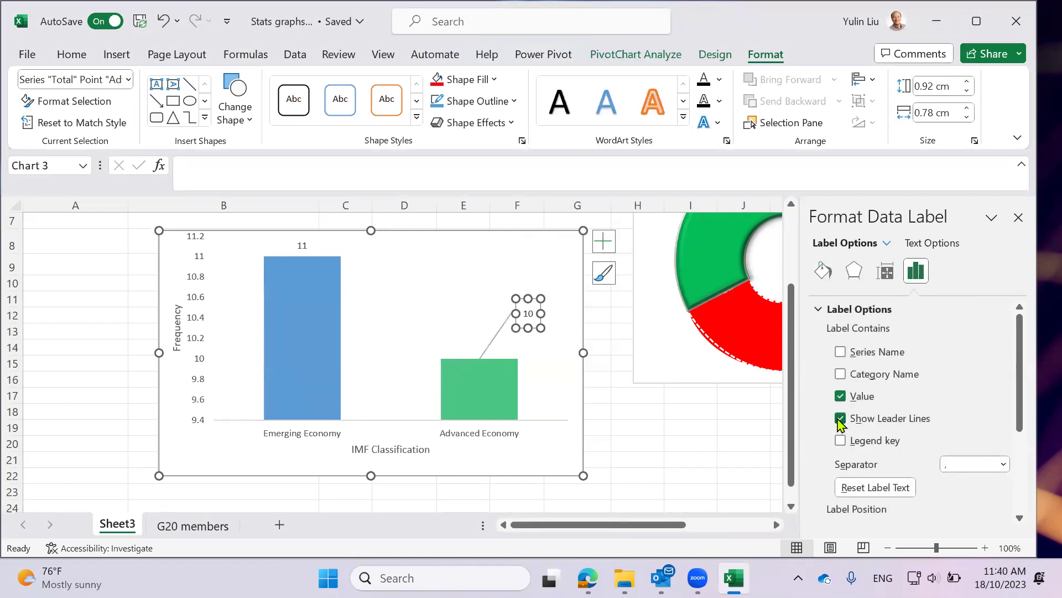
{"action": "left_click", "coordinate": [841, 419]}
Try including the category name in the Advanced Economy data label and widen the label to about 2.12 cm
{"action": "left_click", "coordinate": [840, 374]}
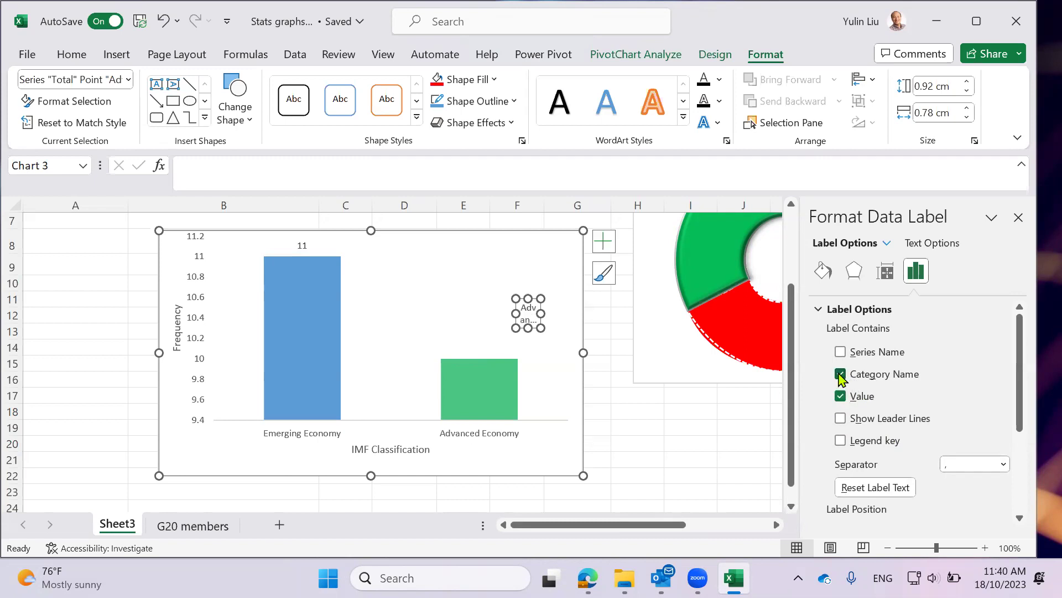
{"action": "left_click_drag", "start_coordinate": [512, 313], "coordinate": [473, 310]}
{"action": "left_click", "coordinate": [841, 375]}
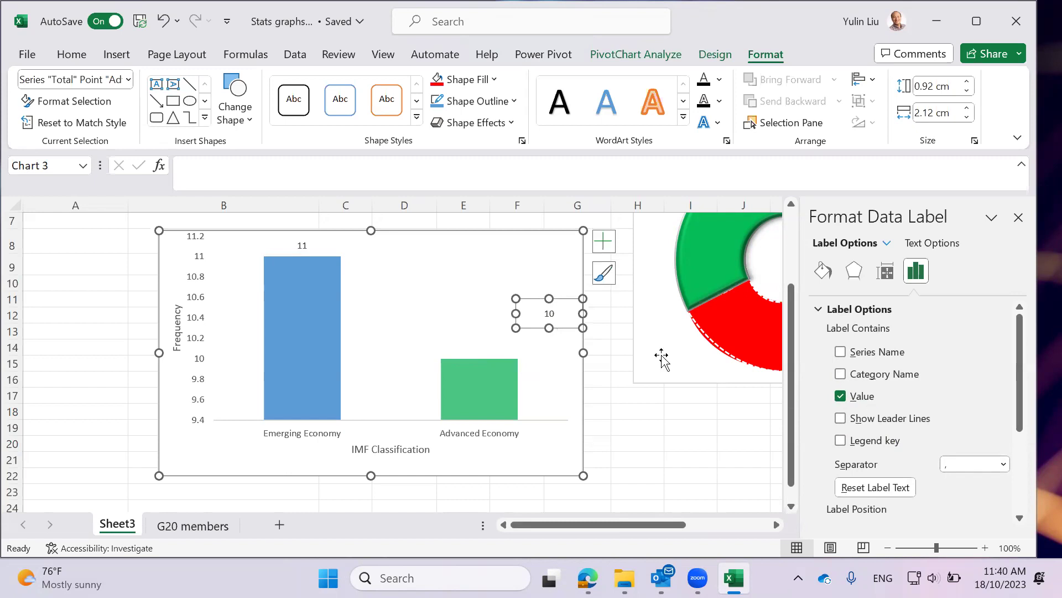
Replace the Advanced Economy data label's text with "ioioioio" and close the label formatting options
{"action": "double_click", "coordinate": [554, 314]}
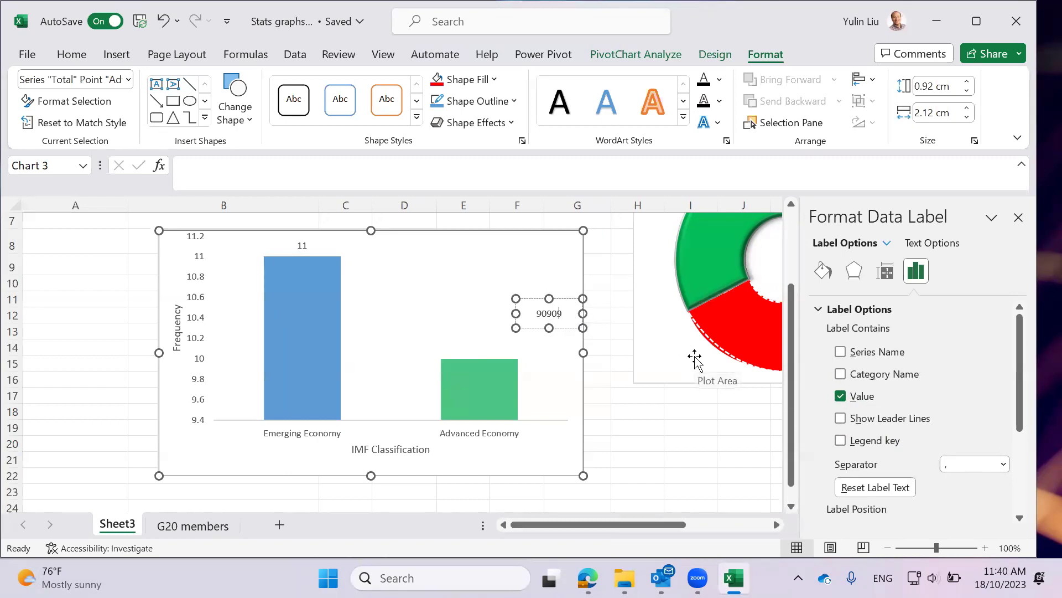
{"action": "type", "text": "90909"}
{"action": "key", "text": "BackSpace"}
{"action": "key", "text": "BackSpace"}
{"action": "key", "text": "BackSpace"}
{"action": "key", "text": "BackSpace"}
{"action": "left_click", "coordinate": [1019, 217]}
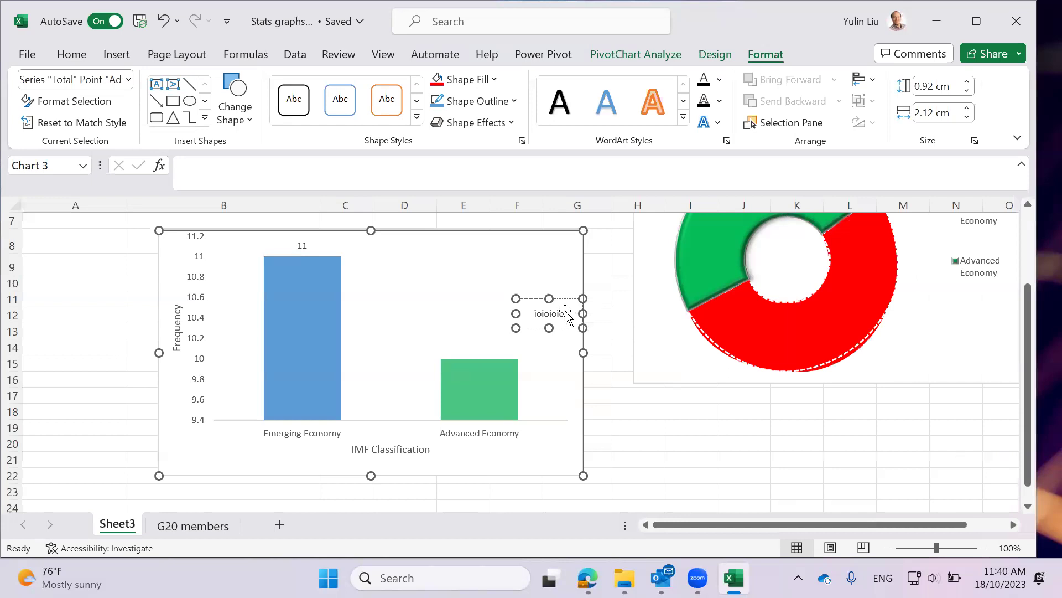
Move the custom-text data label closer to the space above the Advanced Economy column
{"action": "left_click", "coordinate": [505, 284]}
{"action": "left_click", "coordinate": [532, 299]}
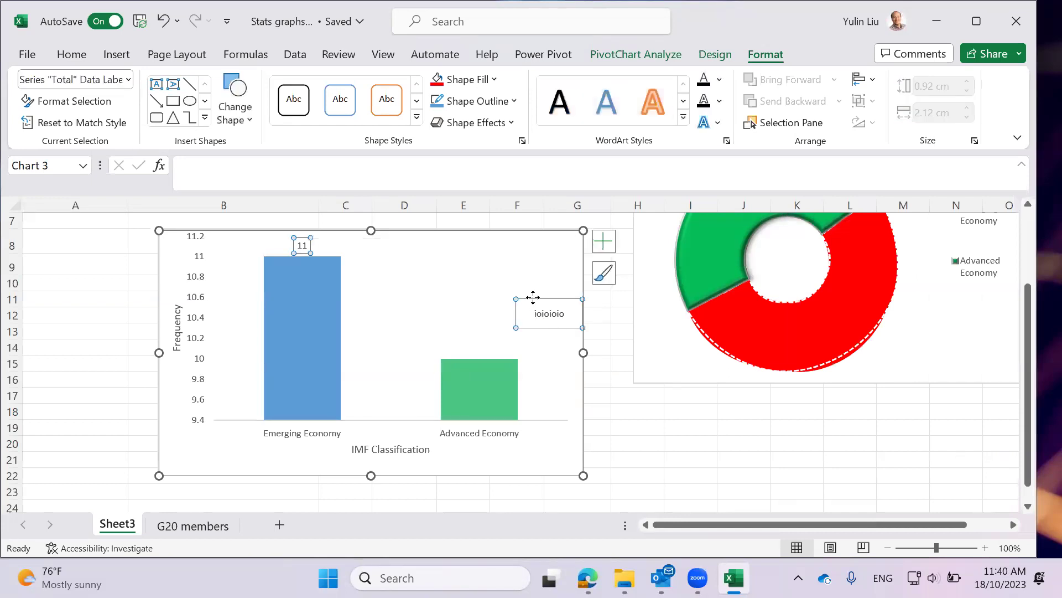
{"action": "left_click", "coordinate": [533, 297]}
{"action": "left_click_drag", "start_coordinate": [533, 297], "coordinate": [491, 301]}
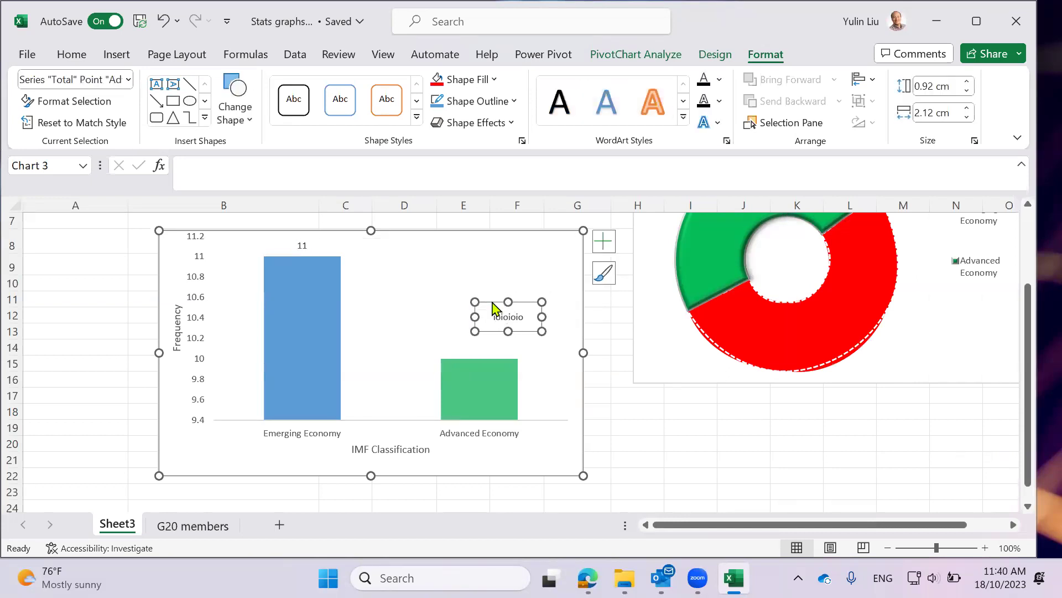
Delete the Advanced Economy data label and turn off data labels for the whole column chart
{"action": "right_click", "coordinate": [494, 309]}
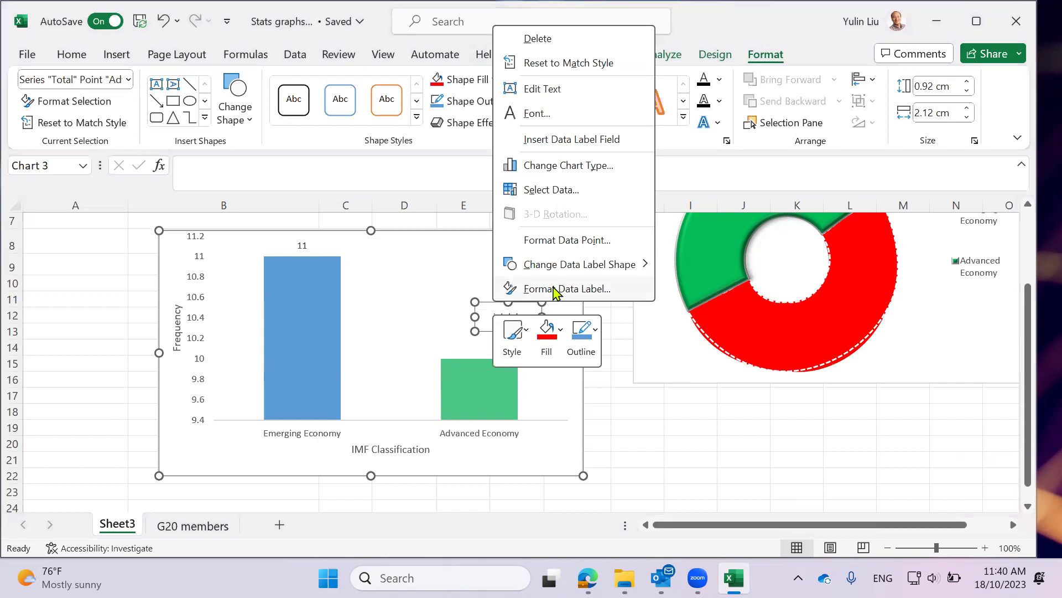
{"action": "key", "text": "Escape"}
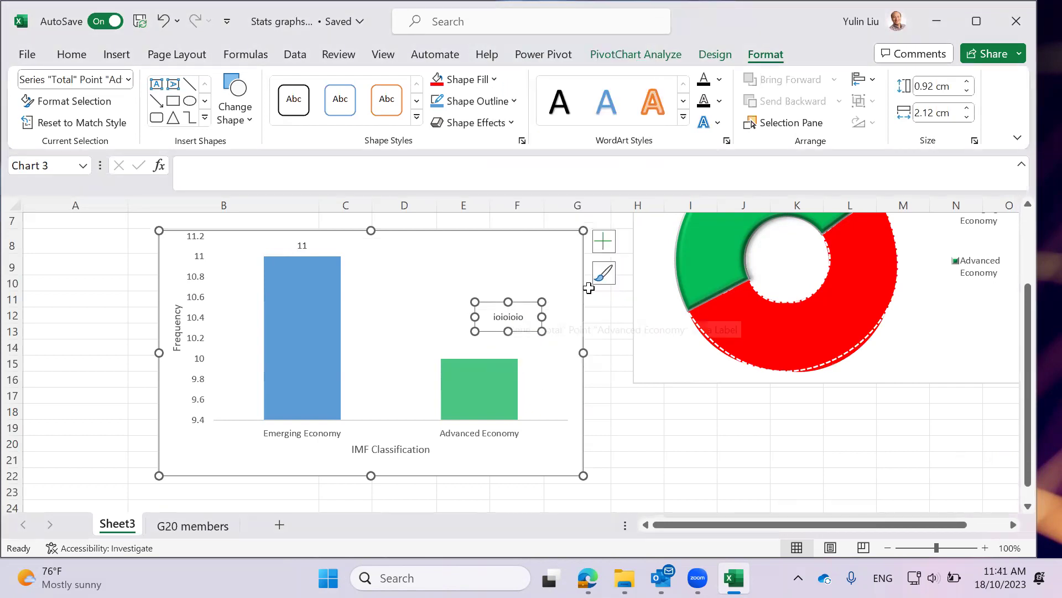
{"action": "left_click", "coordinate": [603, 241]}
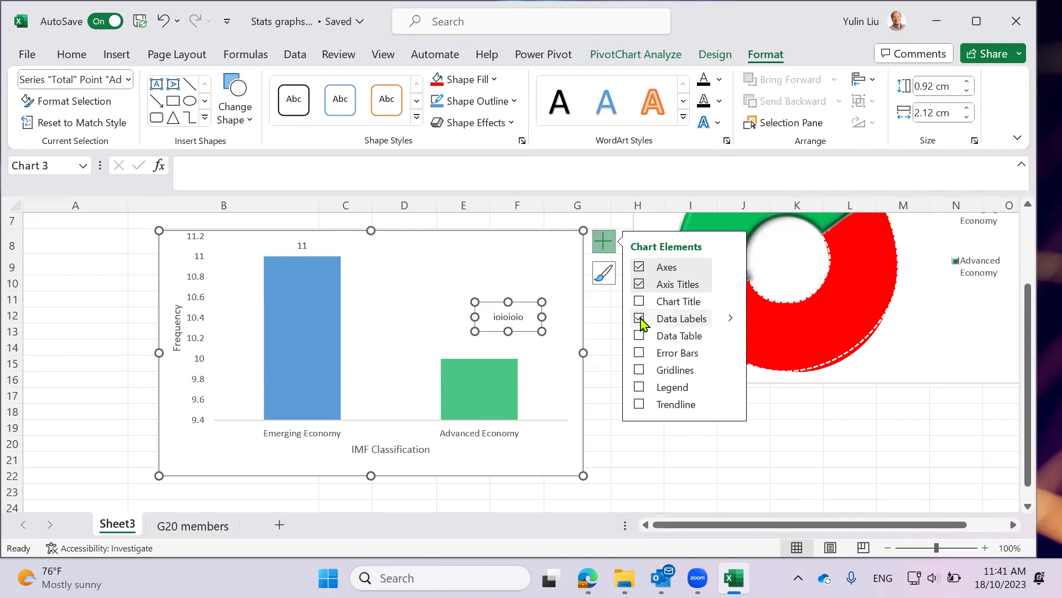
{"action": "key", "text": "Delete"}
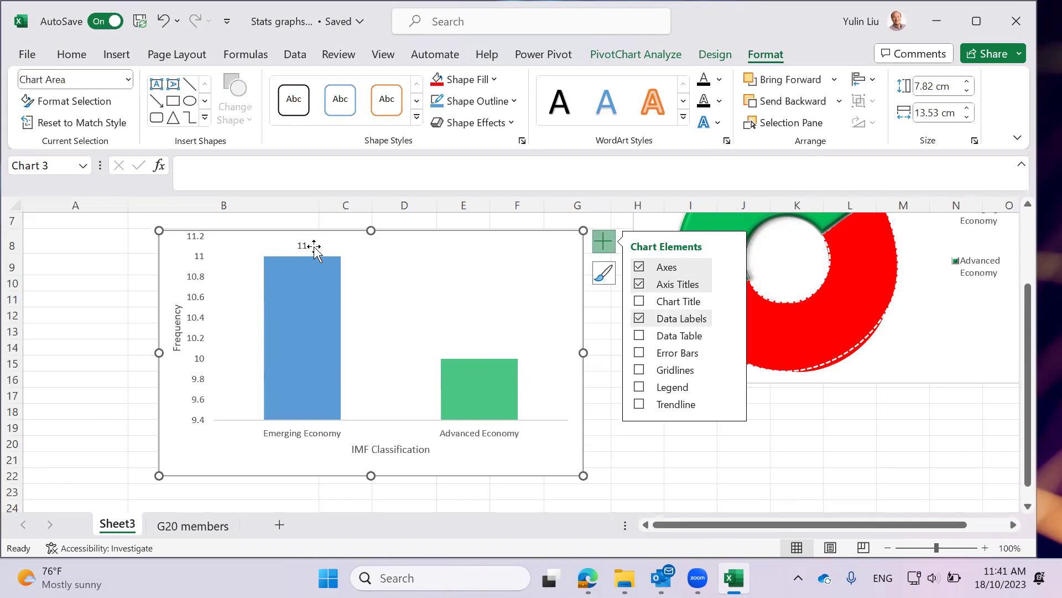
{"action": "left_click", "coordinate": [312, 247]}
{"action": "left_click", "coordinate": [639, 320]}
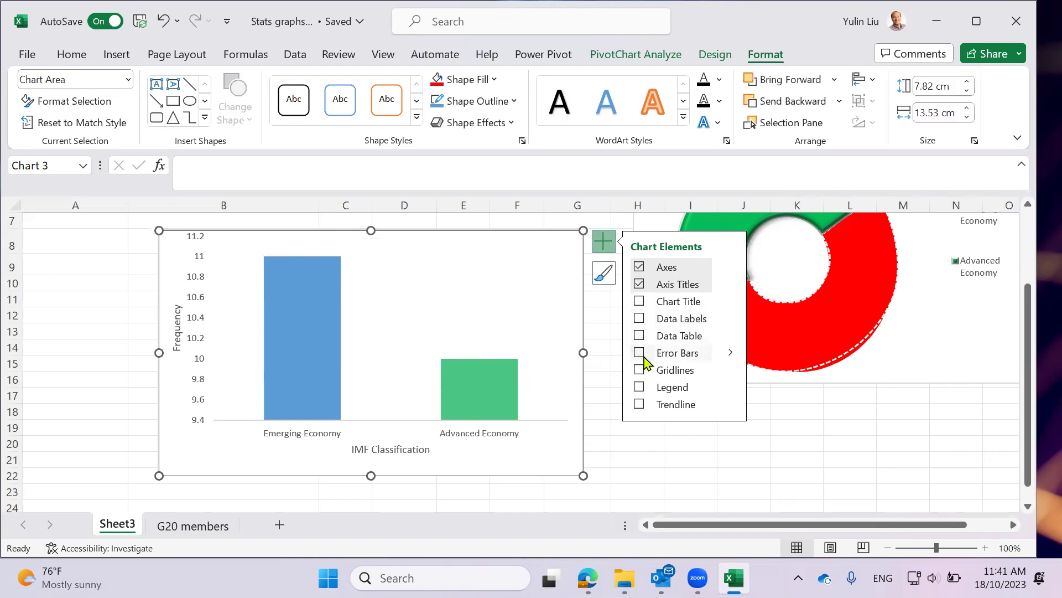
Compare the column chart's frequency axis and column heights with the PivotTable counts and the doughnut chart's slices
{"action": "left_click", "coordinate": [666, 445]}
{"action": "scroll", "coordinate": [664, 444], "scroll_direction": "up", "scroll_amount": 1}
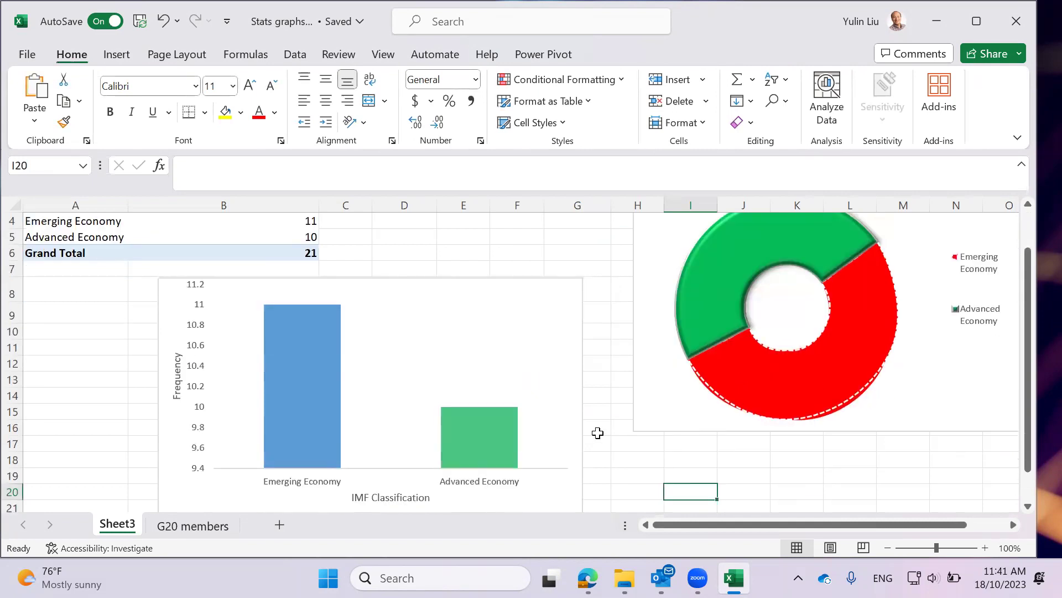
{"action": "left_click", "coordinate": [211, 349]}
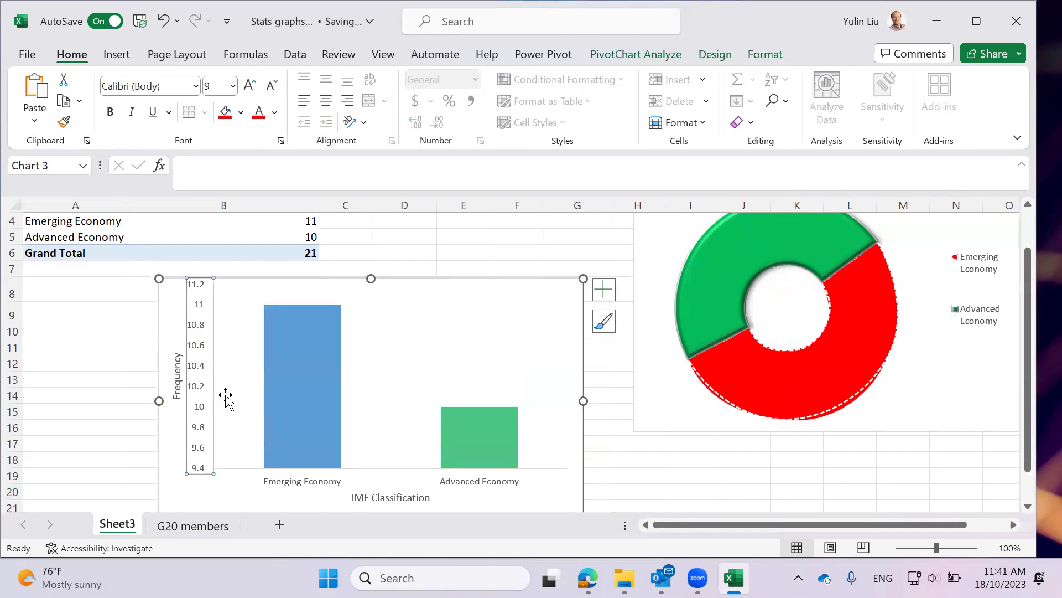
{"action": "left_click", "coordinate": [350, 397]}
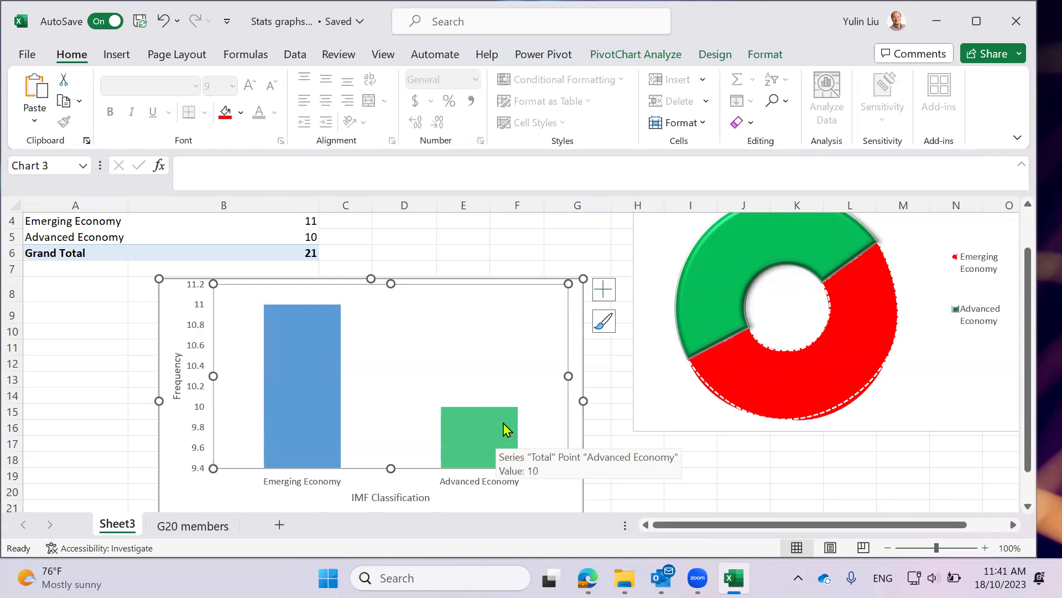
{"action": "scroll", "coordinate": [615, 420], "scroll_direction": "up", "scroll_amount": 1}
{"action": "scroll", "coordinate": [613, 417], "scroll_direction": "down", "scroll_amount": 2}
{"action": "scroll", "coordinate": [603, 409], "scroll_direction": "up", "scroll_amount": 2}
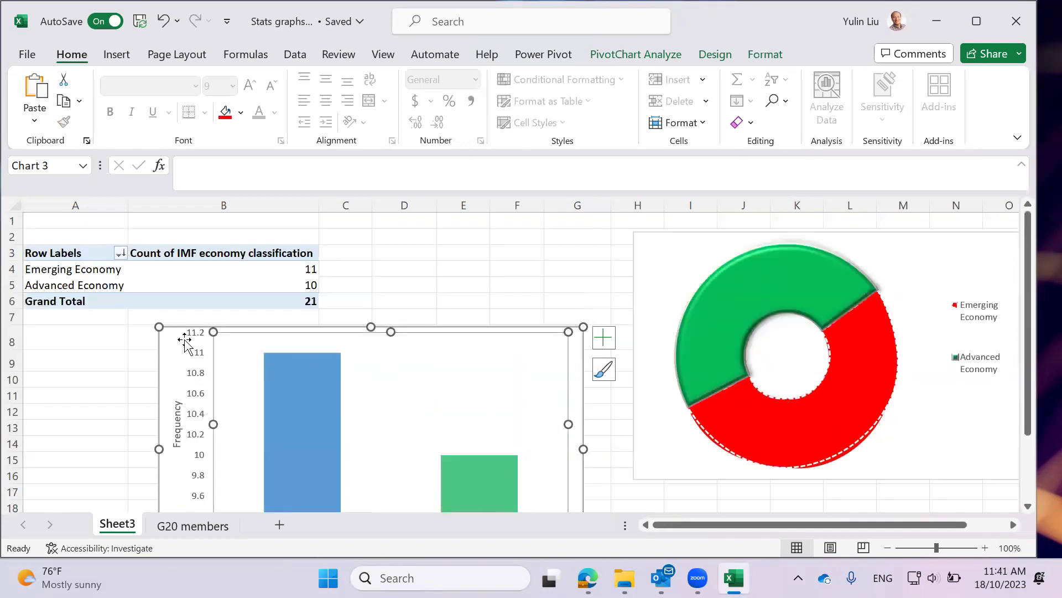
{"action": "scroll", "coordinate": [515, 378], "scroll_direction": "down", "scroll_amount": 1}
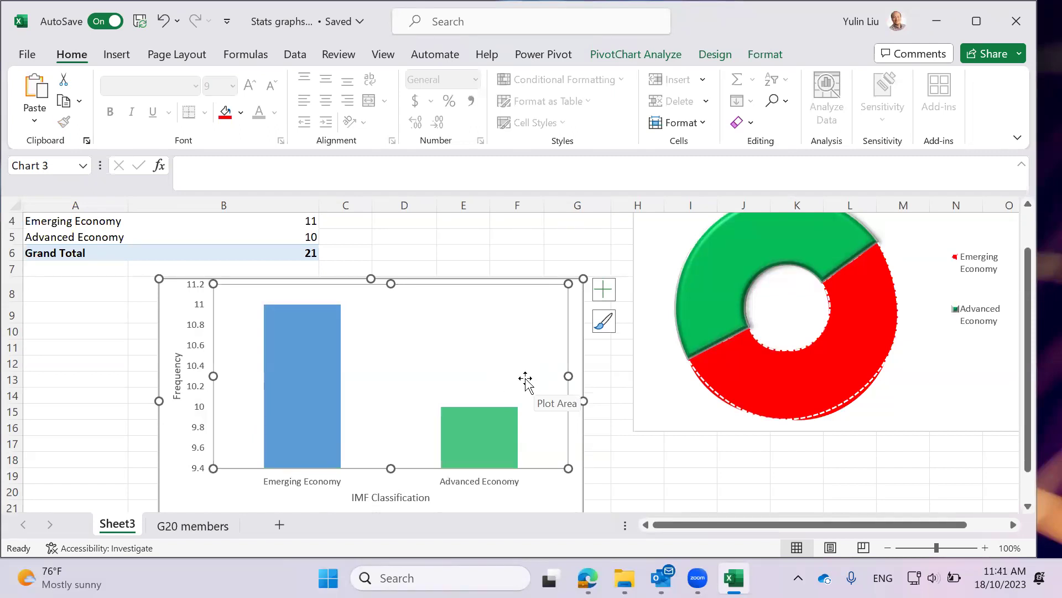
{"action": "scroll", "coordinate": [667, 384], "scroll_direction": "up", "scroll_amount": 1}
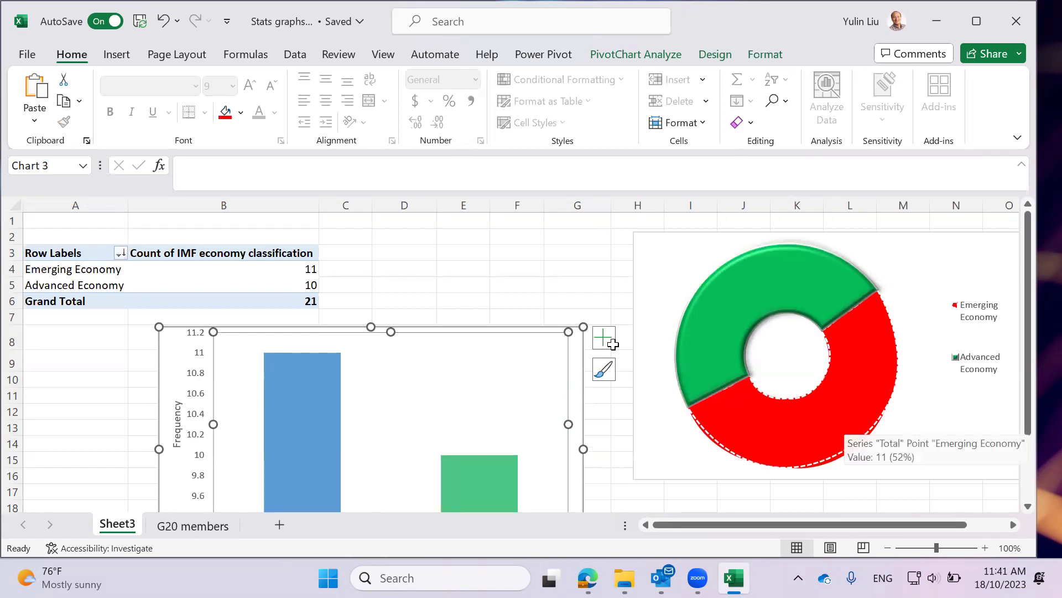
{"action": "mouse_move", "coordinate": [800, 295]}
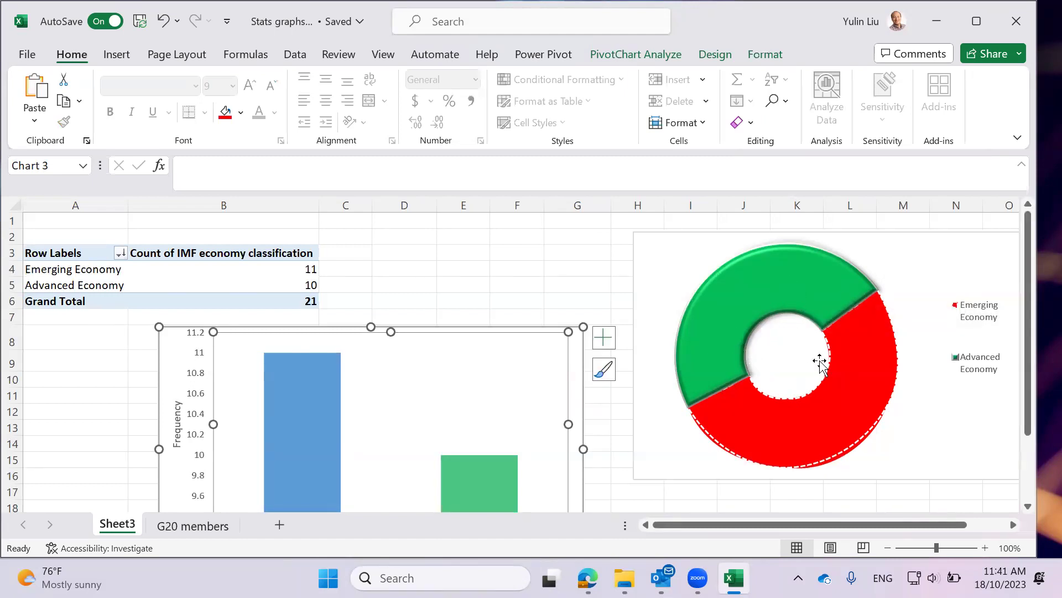
{"action": "mouse_move", "coordinate": [806, 312]}
{"action": "scroll", "coordinate": [849, 387], "scroll_direction": "down", "scroll_amount": 2}
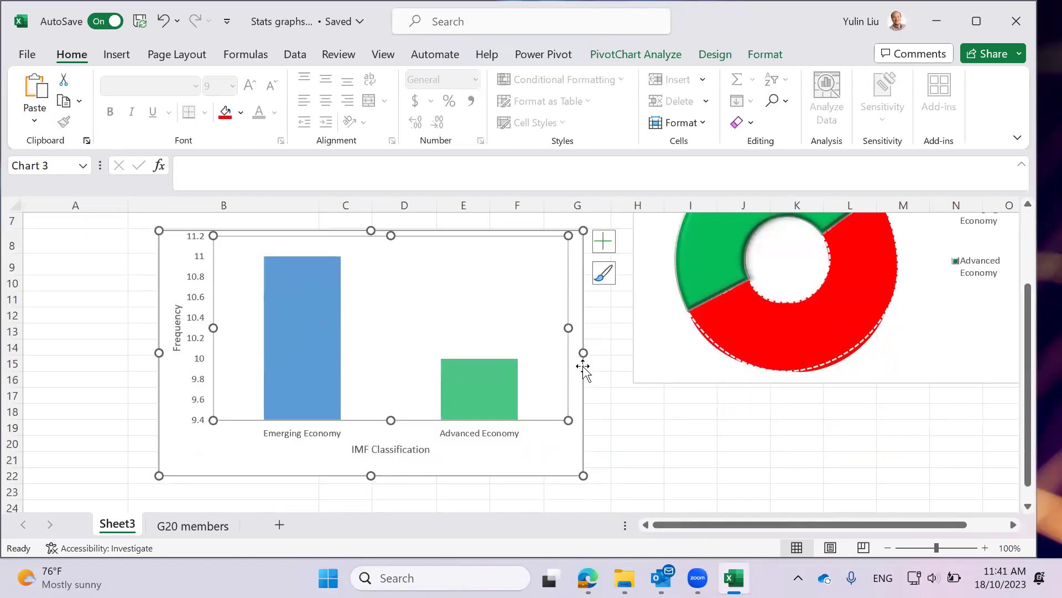
Widen the column chart and shift it slightly right and up, so its top edge sits near row 7 below the PivotTable
{"action": "left_click_drag", "start_coordinate": [584, 352], "coordinate": [620, 365]}
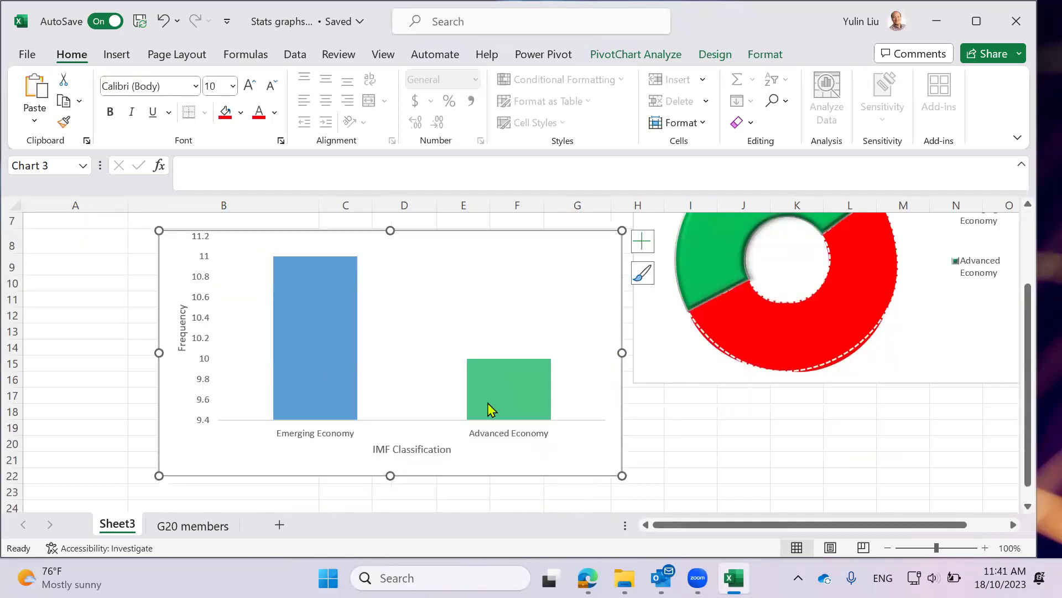
{"action": "scroll", "coordinate": [595, 427], "scroll_direction": "up", "scroll_amount": 2}
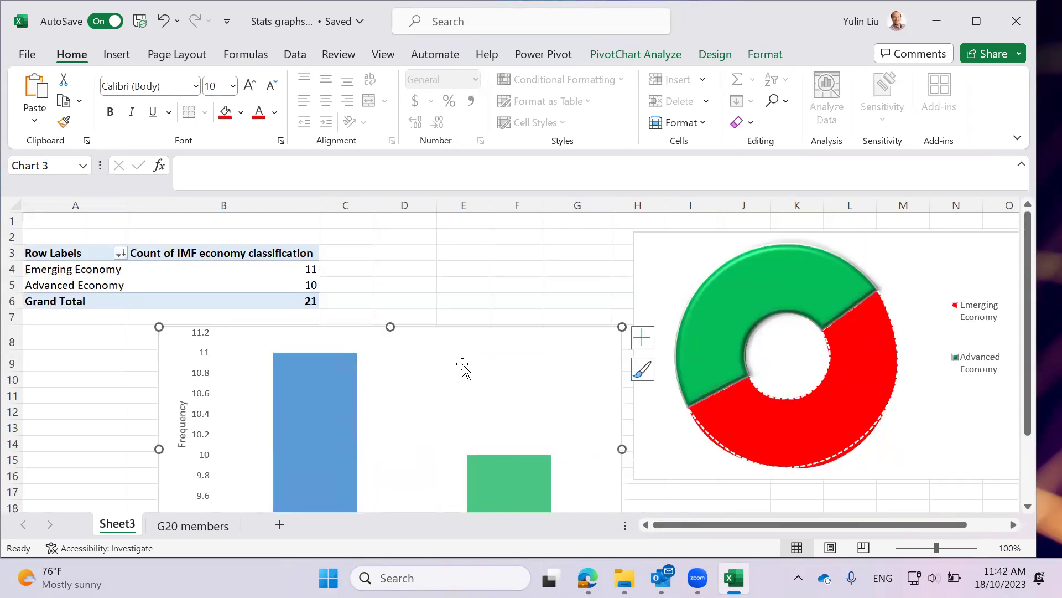
{"action": "left_click_drag", "start_coordinate": [190, 339], "coordinate": [227, 330]}
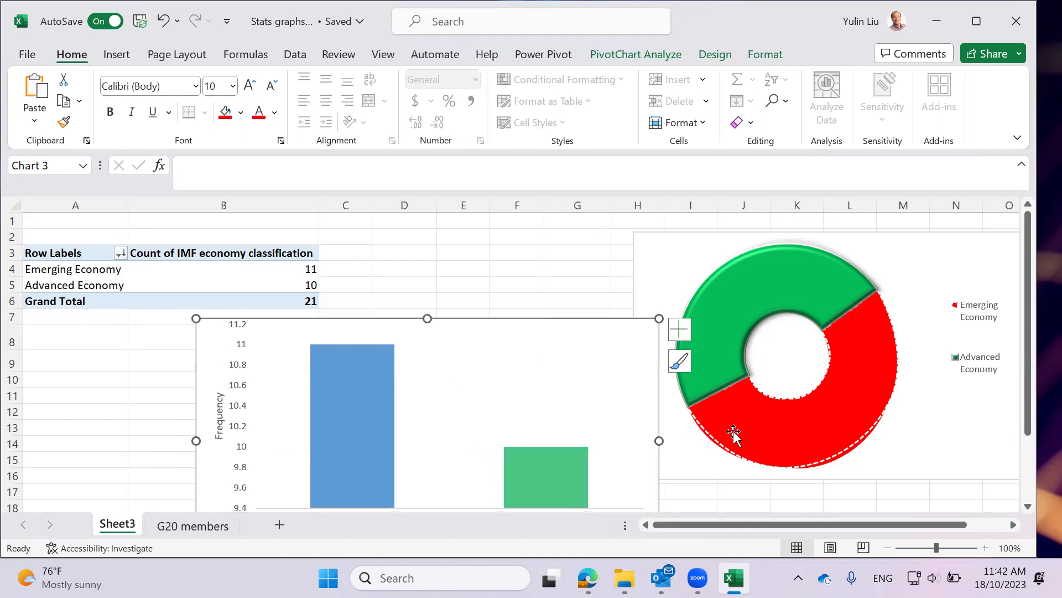
Rearrange the charts so the doughnut chart starts near row 1 in column F and the column chart sits below it from about row 16
{"action": "mouse_move", "coordinate": [743, 434]}
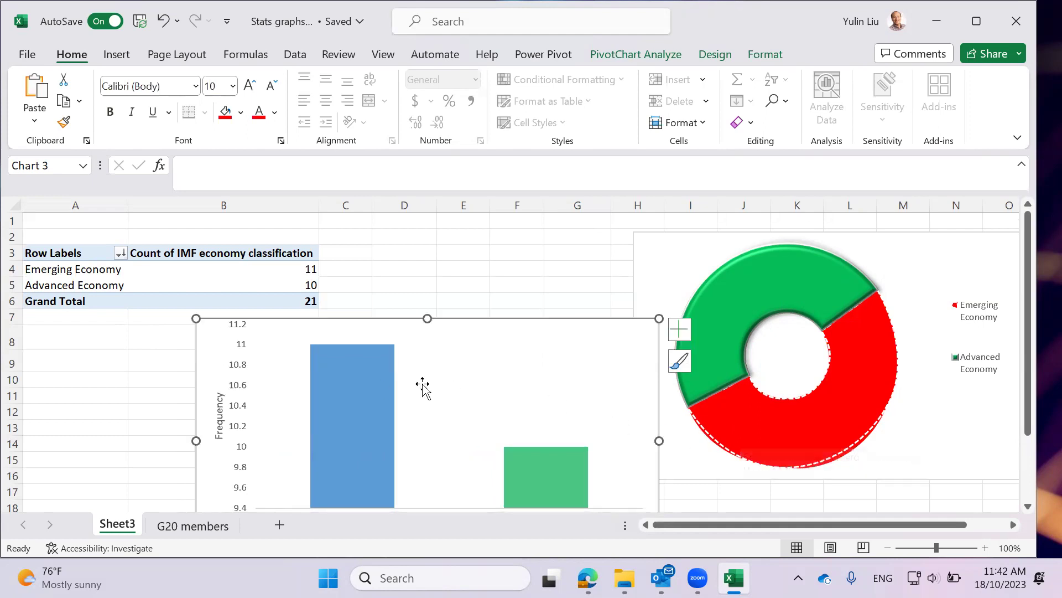
{"action": "left_click_drag", "start_coordinate": [264, 348], "coordinate": [710, 400]}
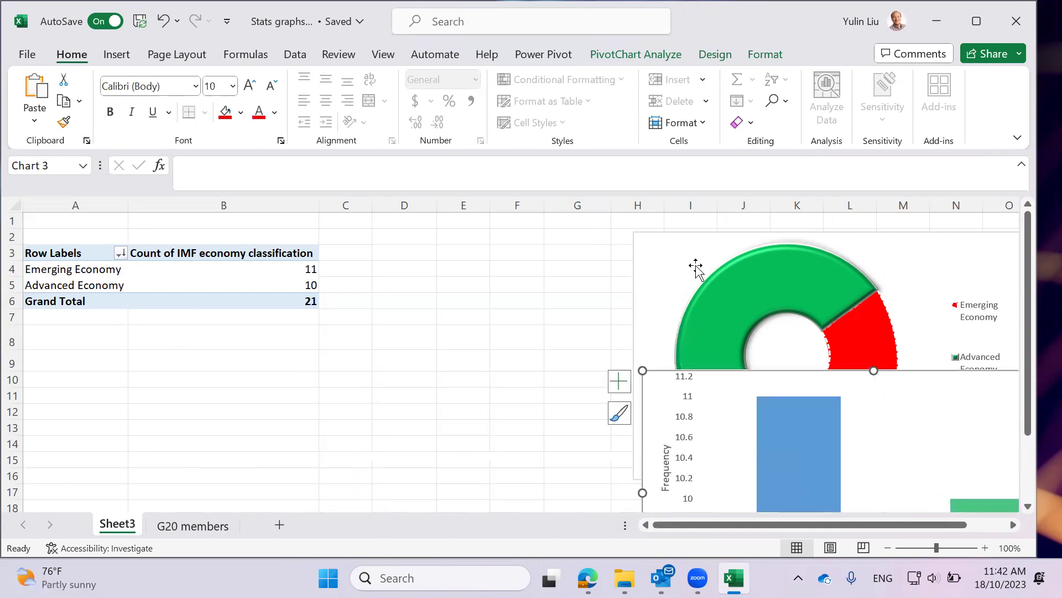
{"action": "left_click_drag", "start_coordinate": [616, 241], "coordinate": [512, 229]}
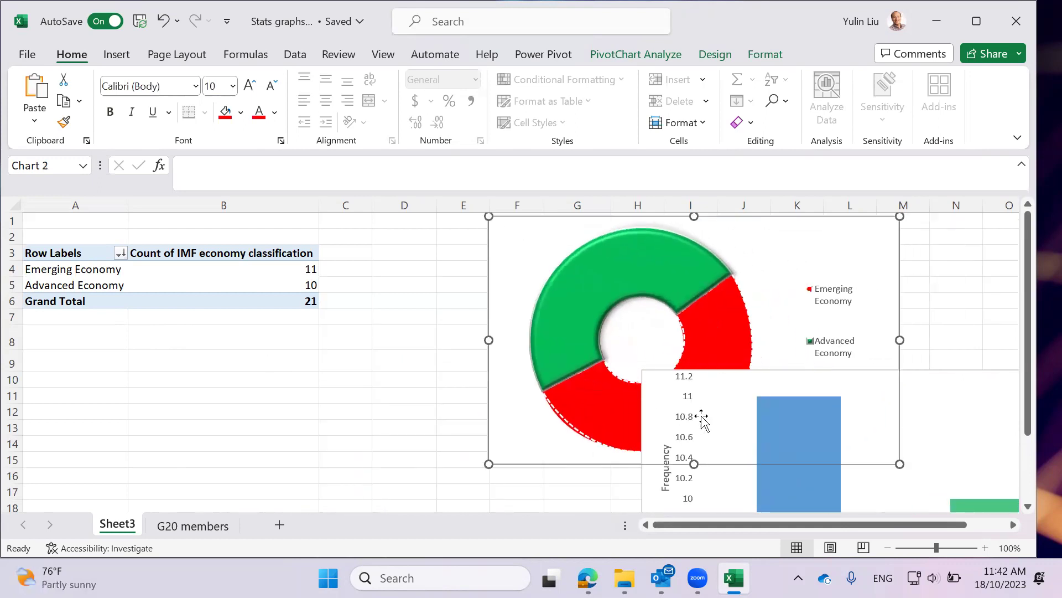
{"action": "left_click", "coordinate": [948, 432]}
{"action": "left_click_drag", "start_coordinate": [951, 399], "coordinate": [798, 490]}
{"action": "scroll", "coordinate": [261, 509], "scroll_direction": "down", "scroll_amount": 2}
Copy the whole PivotTable in A3:B6 and paste it at cell A16 on Sheet3
{"action": "left_click", "coordinate": [206, 524]}
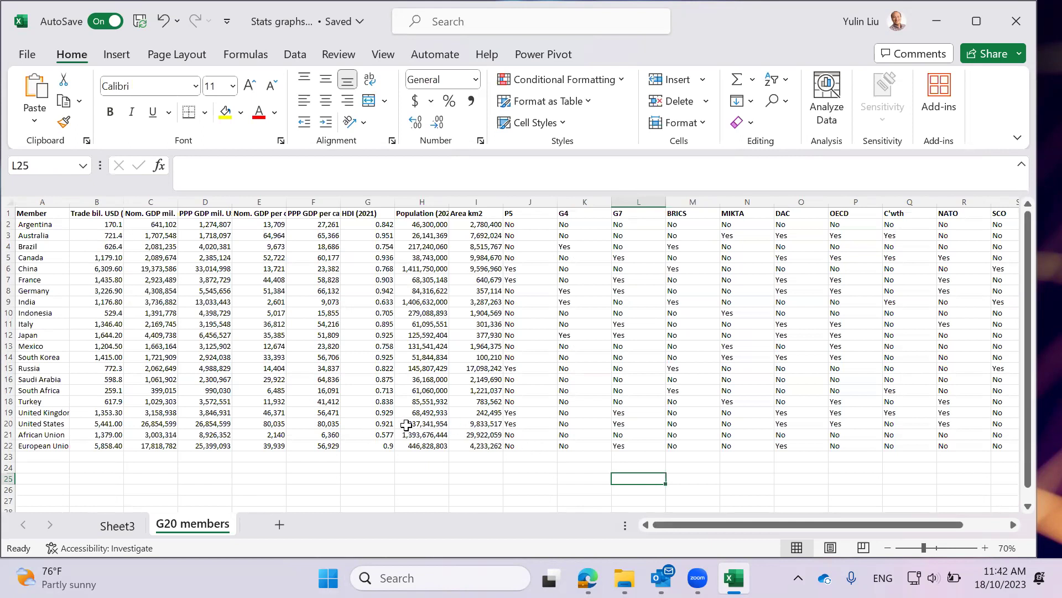
{"action": "left_click", "coordinate": [117, 525]}
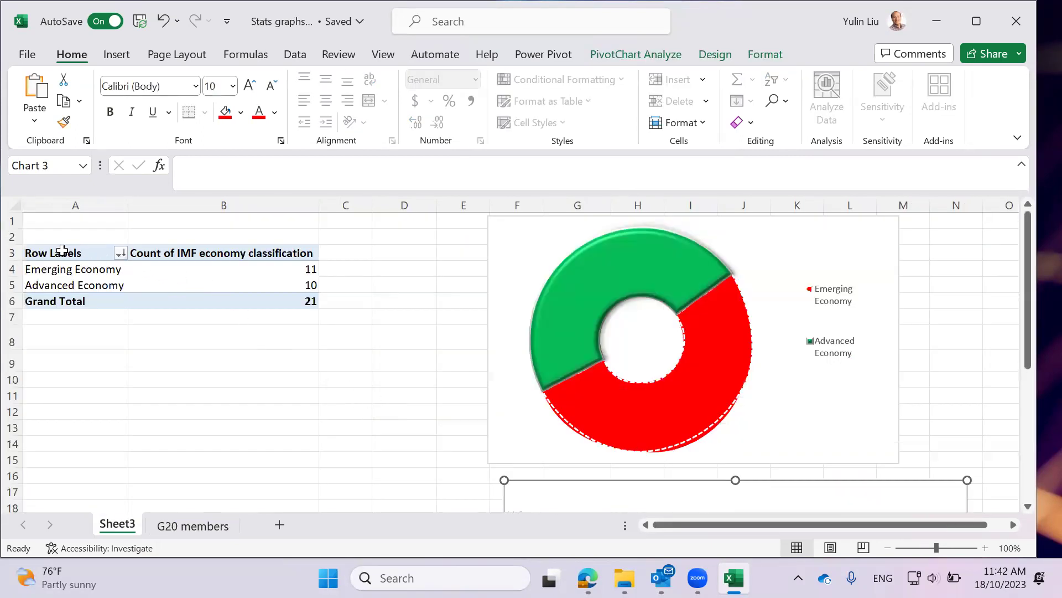
{"action": "left_click_drag", "start_coordinate": [62, 251], "coordinate": [251, 303]}
{"action": "key", "text": "ctrl+c"}
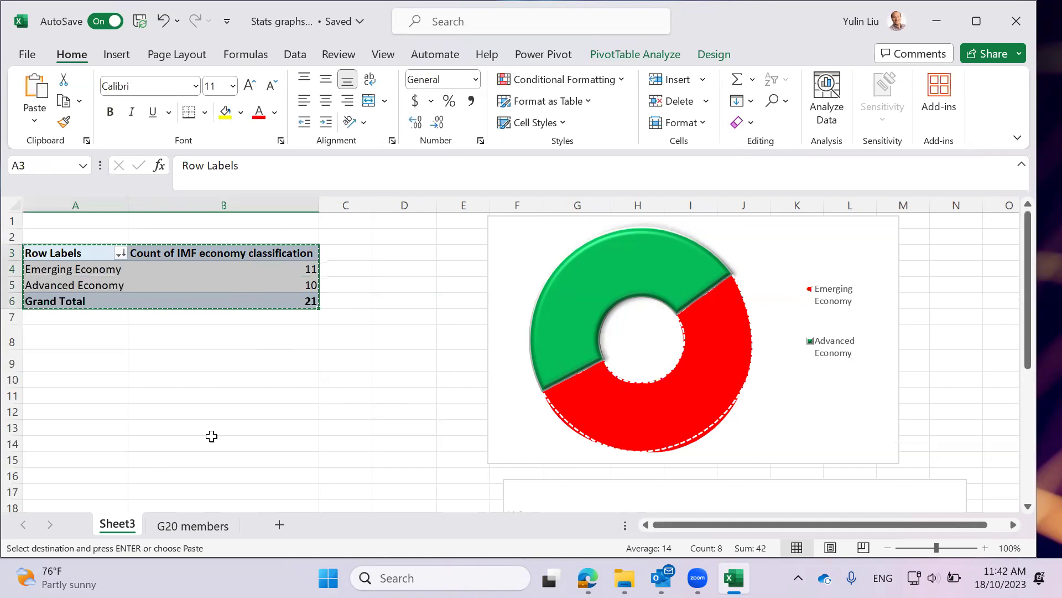
{"action": "scroll", "coordinate": [211, 434], "scroll_direction": "down", "scroll_amount": 5}
{"action": "scroll", "coordinate": [48, 306], "scroll_direction": "up", "scroll_amount": 1}
{"action": "left_click", "coordinate": [42, 283]}
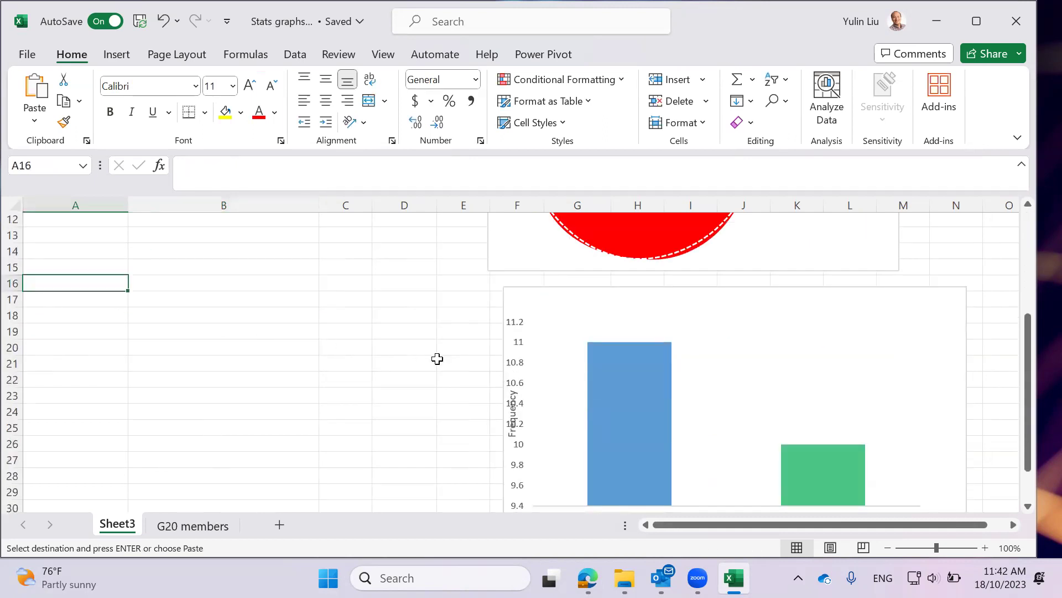
{"action": "key", "text": "ctrl+v"}
Examine the pasted PivotTable alongside the original and look over the source data on the G20 members sheet
{"action": "left_click", "coordinate": [201, 317]}
{"action": "scroll", "coordinate": [327, 372], "scroll_direction": "up", "scroll_amount": 4}
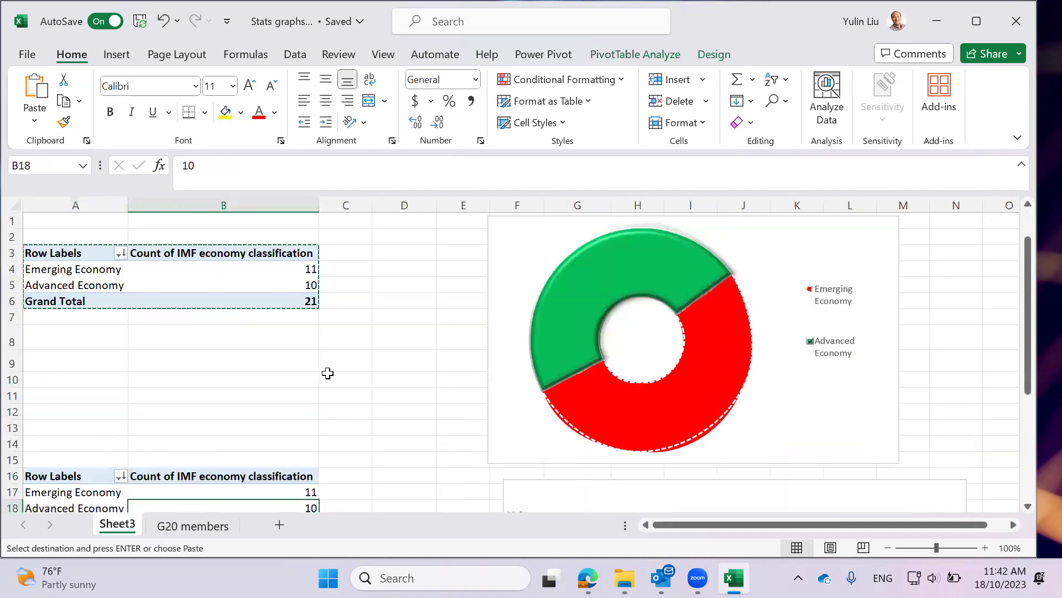
{"action": "scroll", "coordinate": [324, 382], "scroll_direction": "down", "scroll_amount": 2}
{"action": "left_click", "coordinate": [283, 396]}
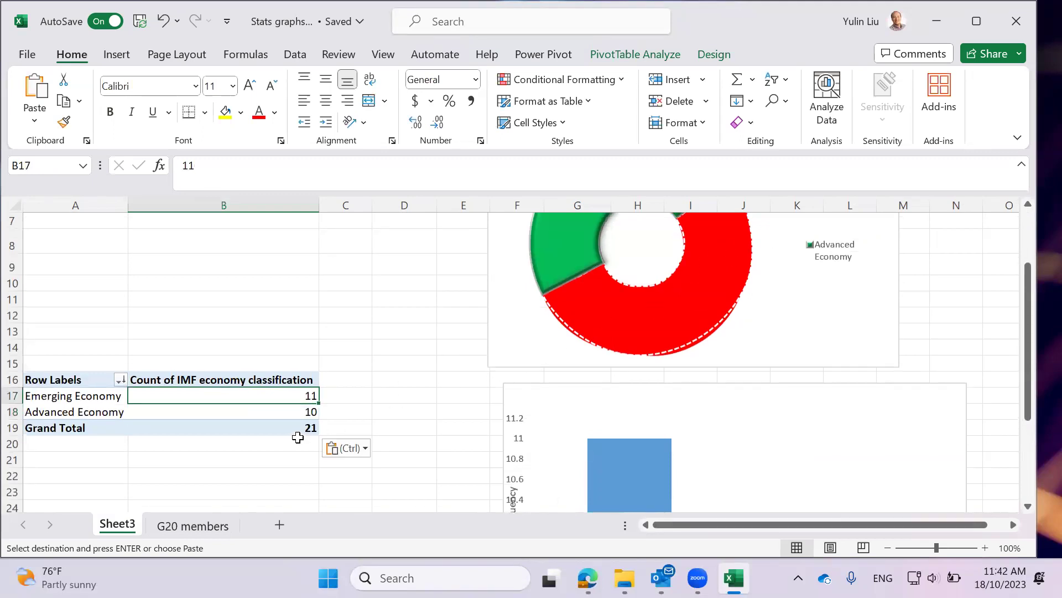
{"action": "mouse_move", "coordinate": [303, 427]}
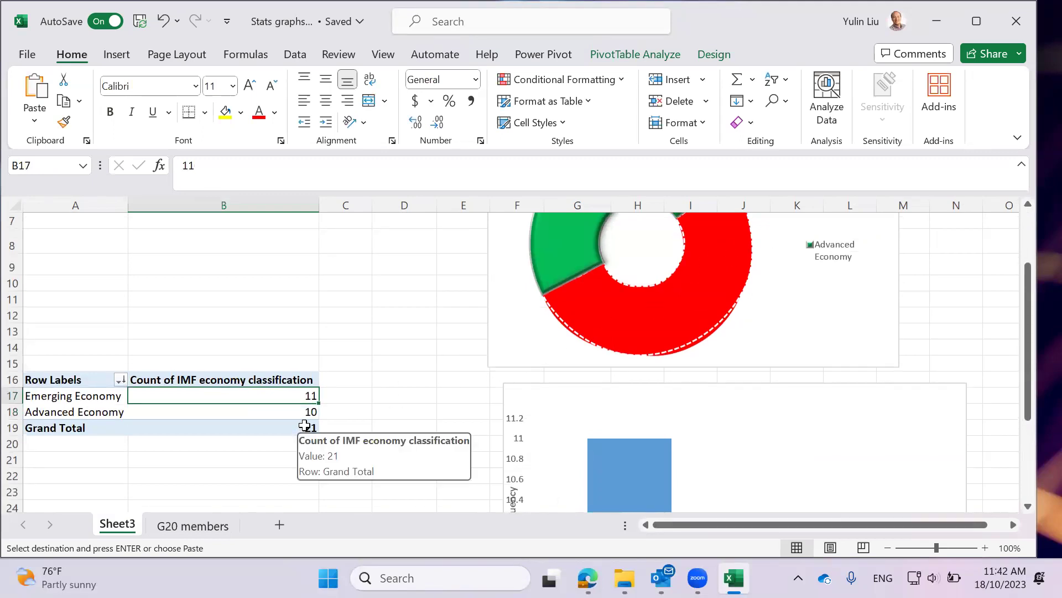
{"action": "left_click", "coordinate": [197, 526]}
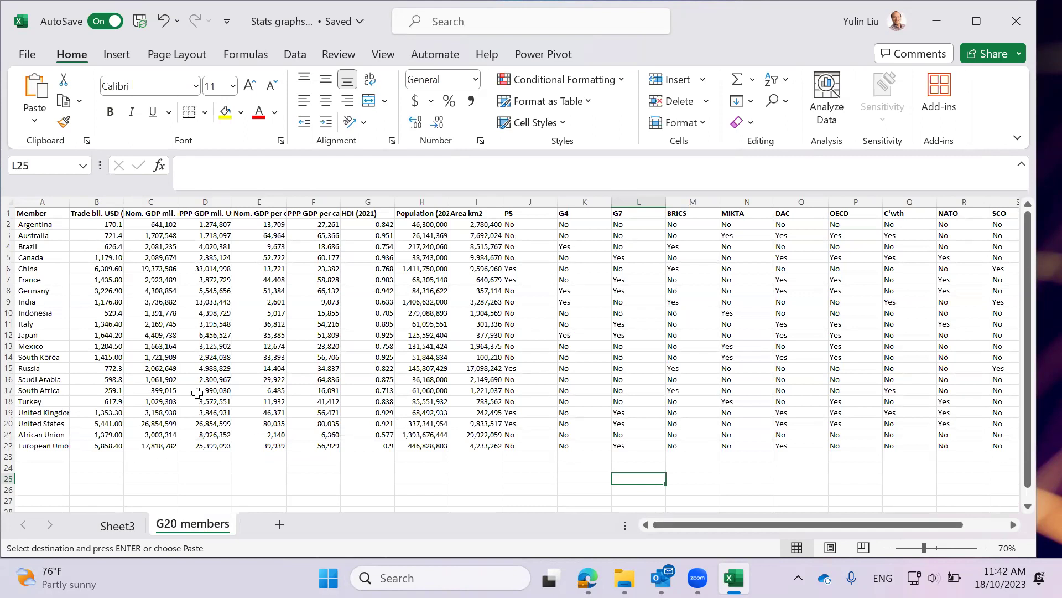
{"action": "left_click", "coordinate": [118, 525]}
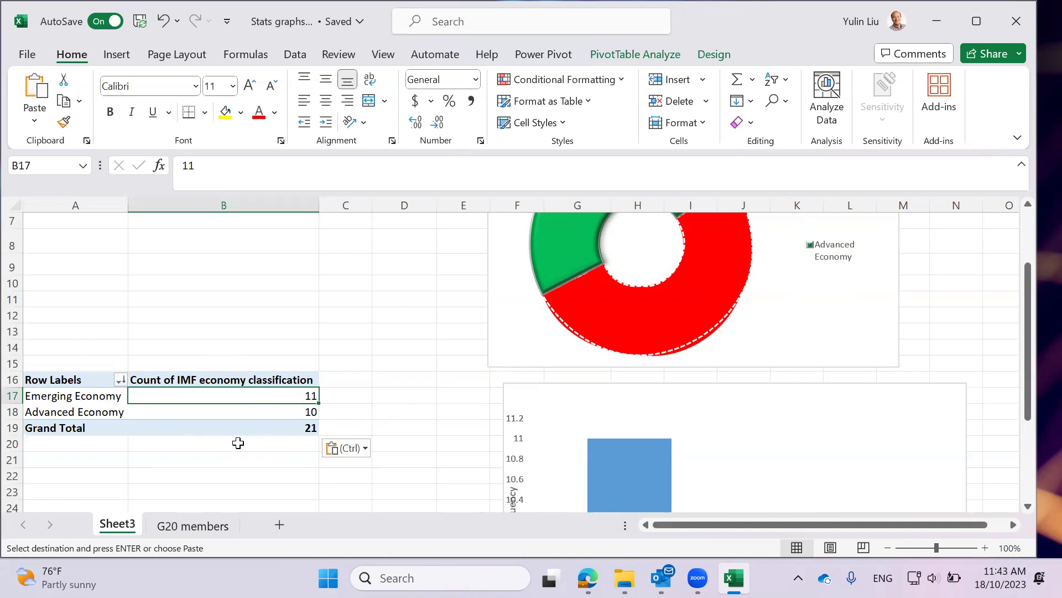
Compare the Emerging and Advanced Economy counts in the pasted PivotTable with those in the original
{"action": "left_click", "coordinate": [235, 411]}
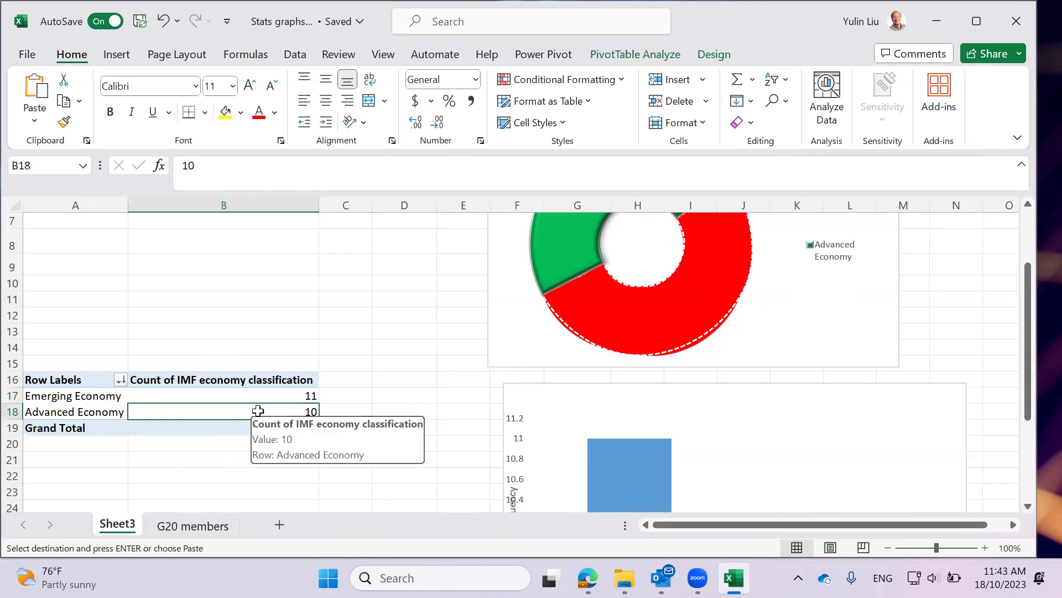
{"action": "left_click", "coordinate": [106, 402]}
{"action": "left_click", "coordinate": [190, 398]}
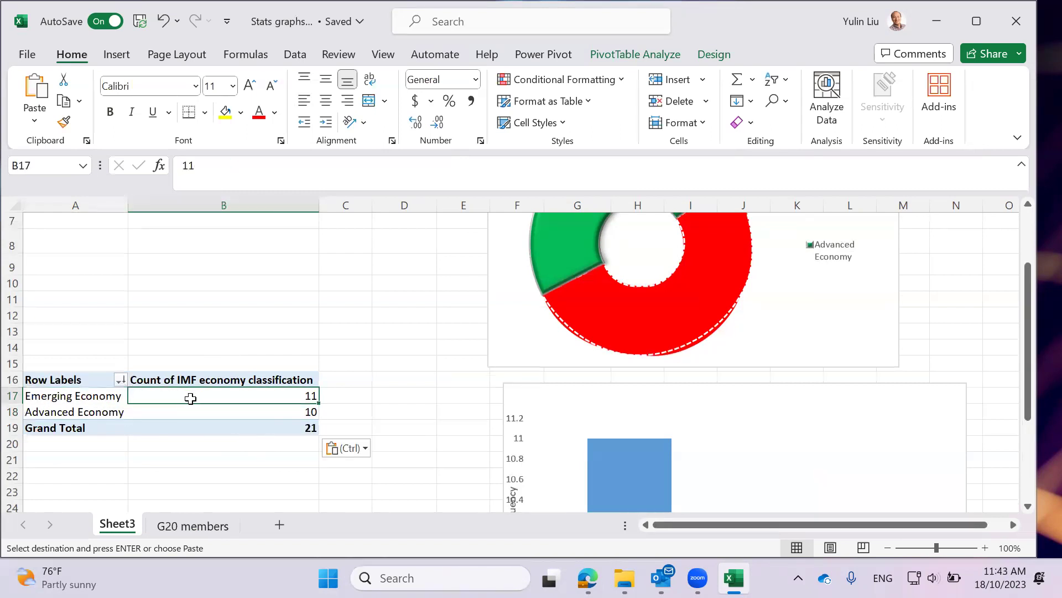
{"action": "mouse_move", "coordinate": [212, 408]}
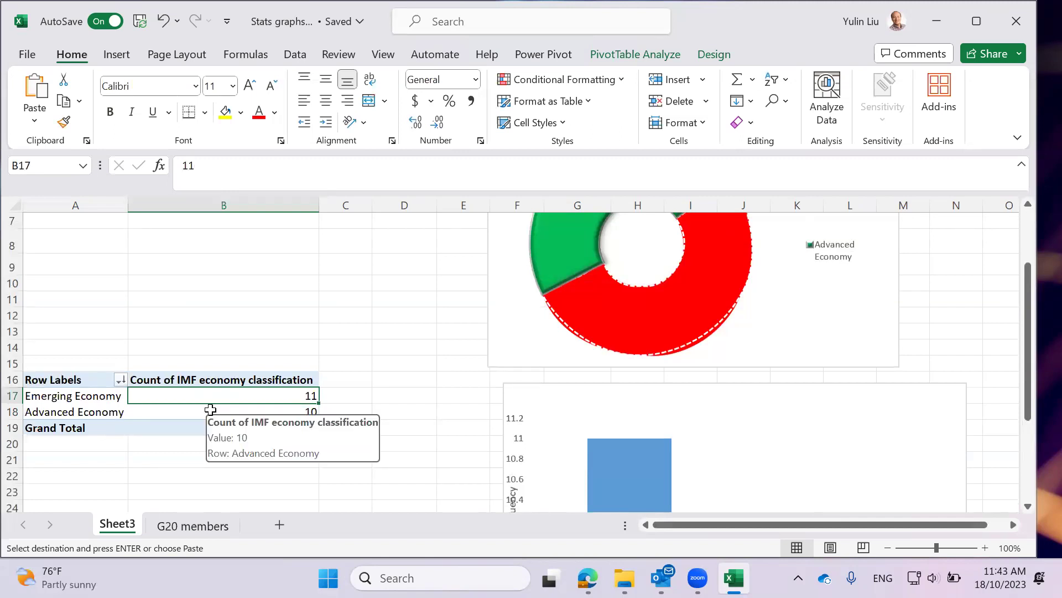
{"action": "scroll", "coordinate": [240, 422], "scroll_direction": "up", "scroll_amount": 2}
{"action": "left_click", "coordinate": [207, 287]}
{"action": "scroll", "coordinate": [285, 427], "scroll_direction": "down", "scroll_amount": 3}
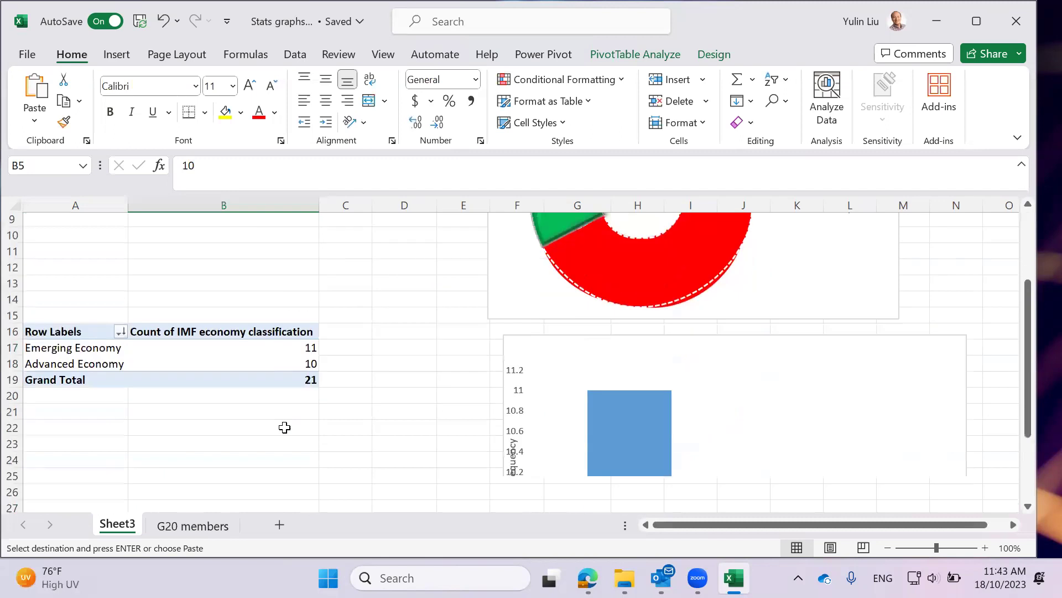
{"action": "left_click", "coordinate": [232, 362]}
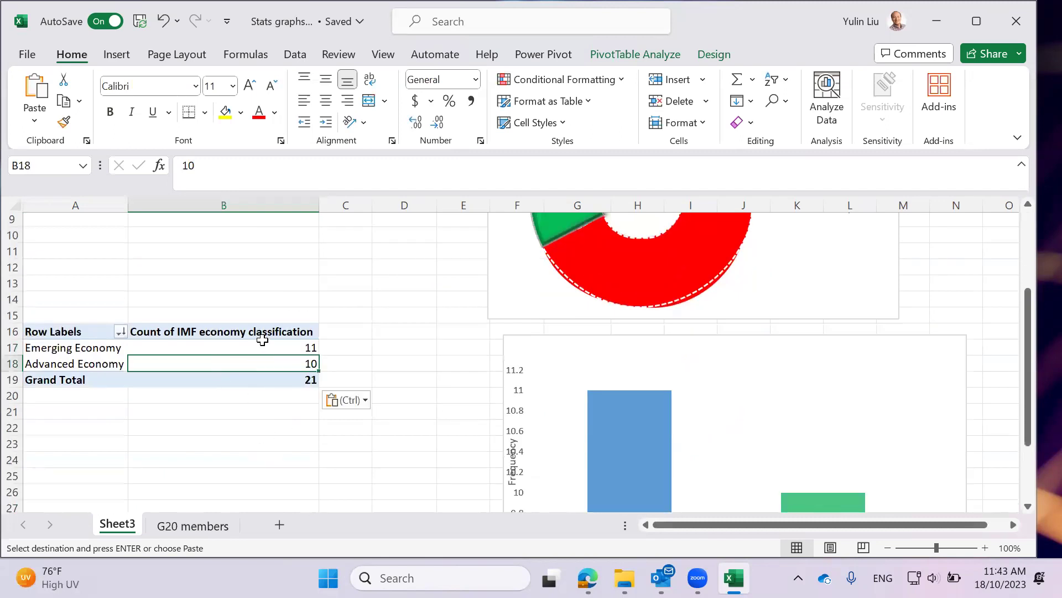
{"action": "mouse_move", "coordinate": [263, 339]}
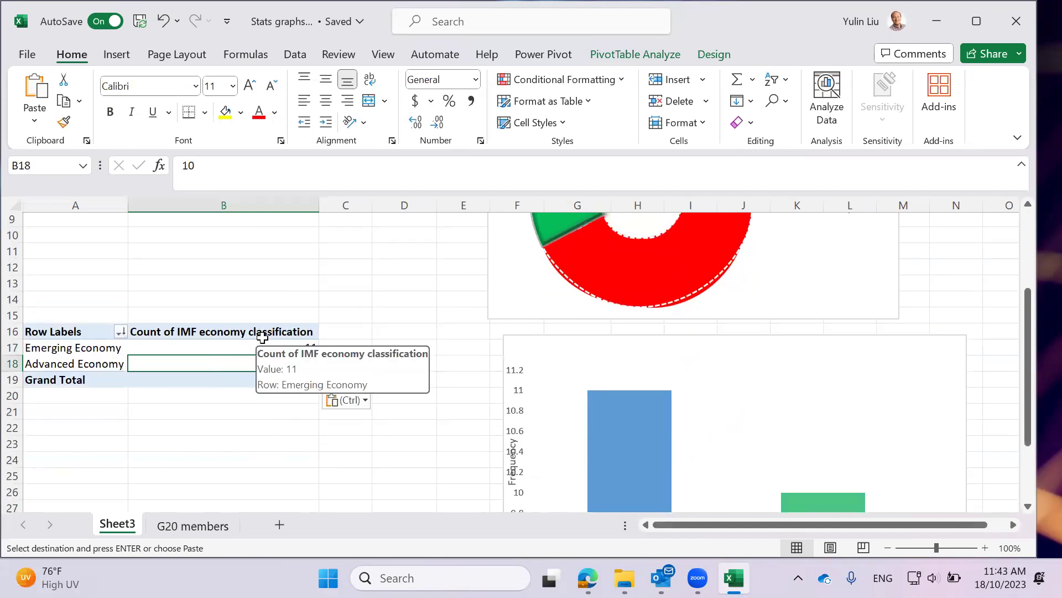
{"action": "left_click", "coordinate": [239, 342]}
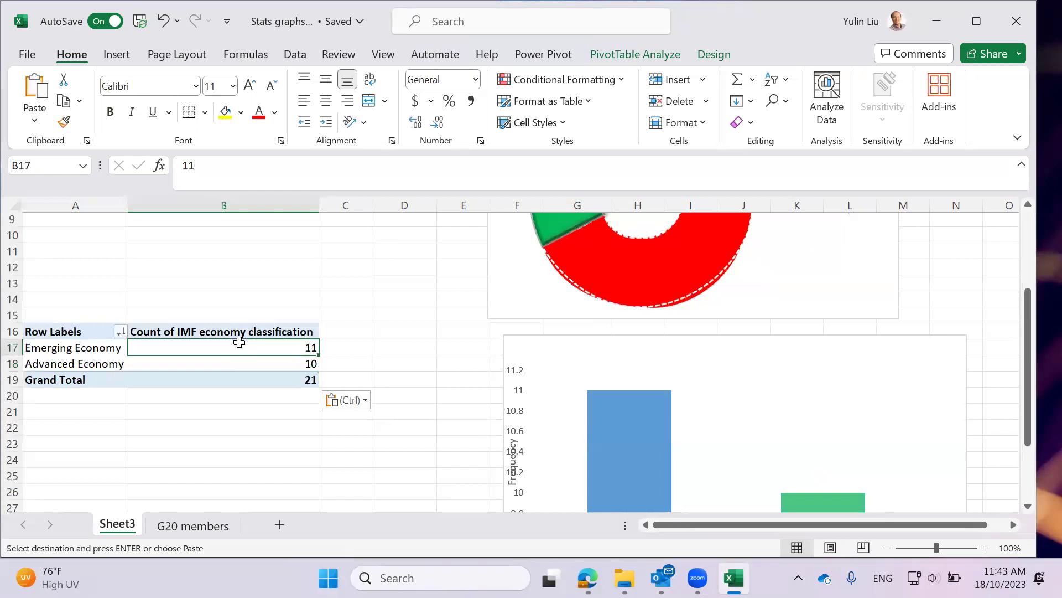
Show the field list for the pasted PivotTable and close it again
{"action": "left_click", "coordinate": [101, 349]}
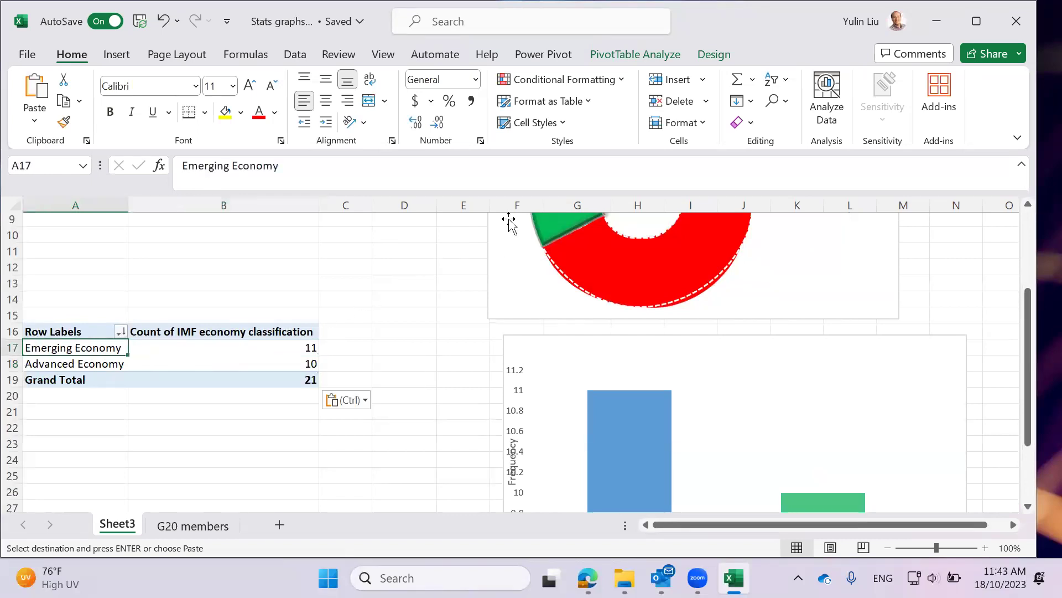
{"action": "left_click", "coordinate": [636, 57]}
{"action": "left_click", "coordinate": [946, 122]}
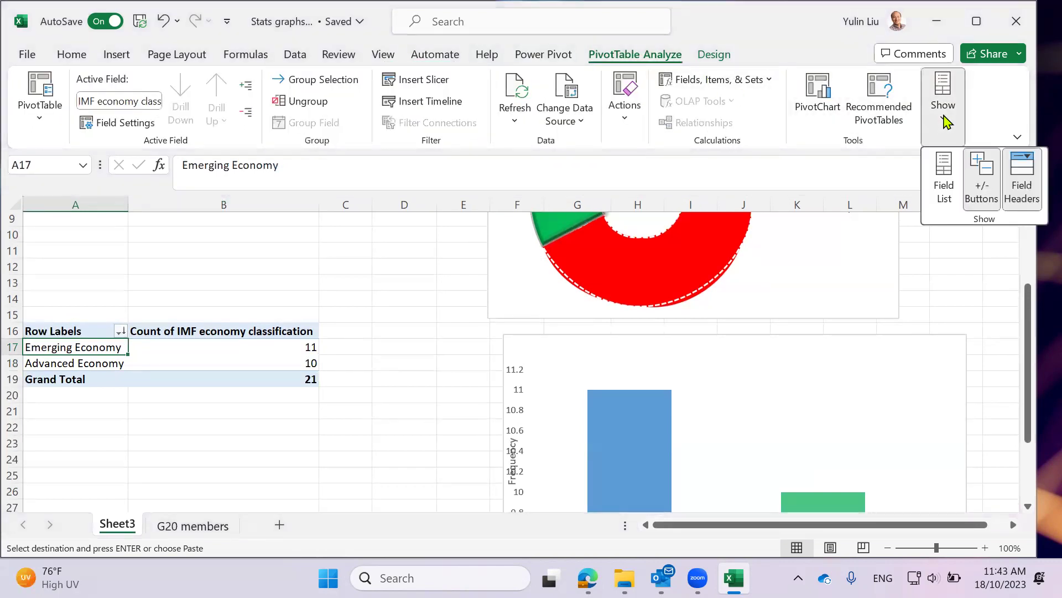
{"action": "left_click", "coordinate": [945, 185]}
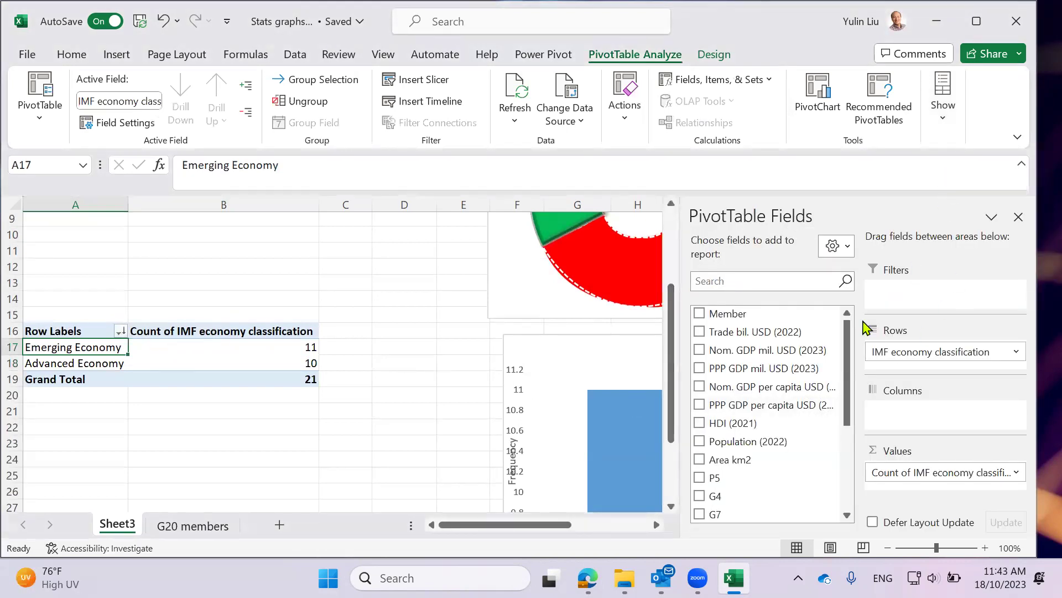
{"action": "left_click", "coordinate": [1019, 217]}
{"action": "left_click", "coordinate": [948, 117]}
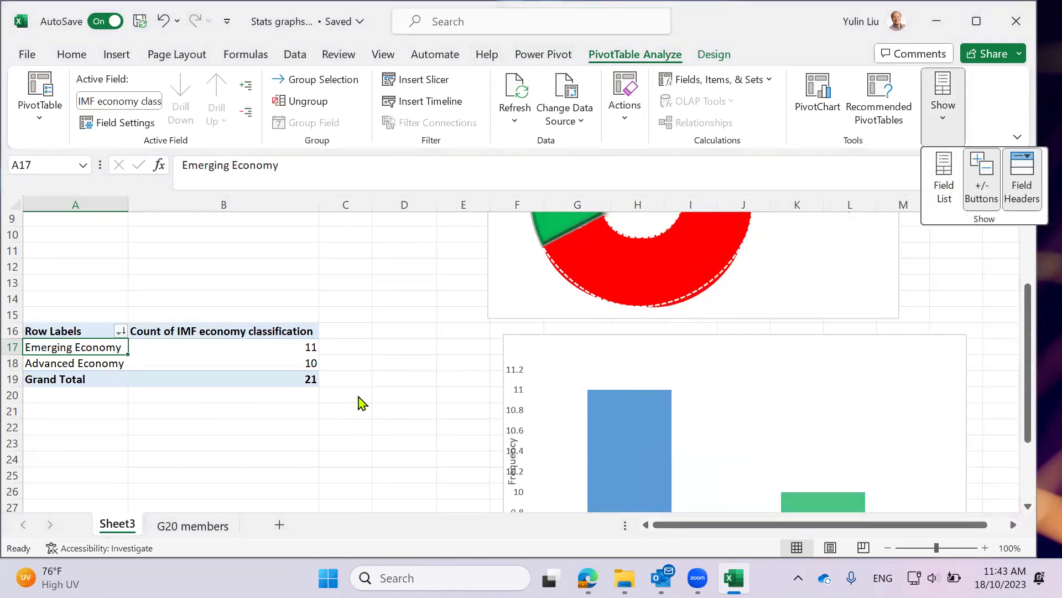
{"action": "left_click", "coordinate": [355, 429]}
Select a value cell in the pasted PivotTable and display its field list
{"action": "left_click", "coordinate": [224, 360]}
{"action": "left_click", "coordinate": [244, 374]}
{"action": "left_click", "coordinate": [237, 357]}
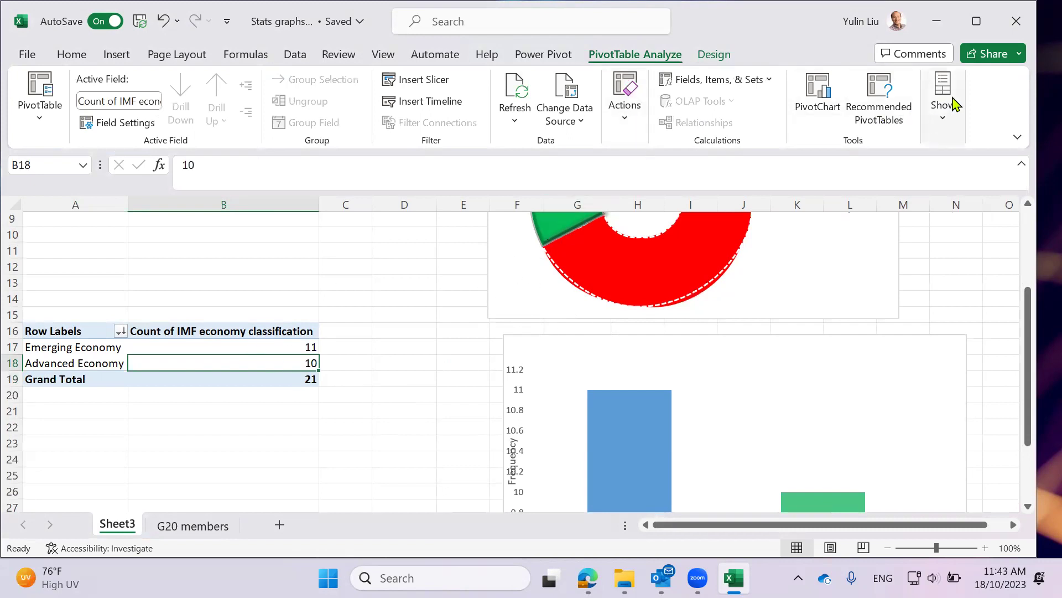
{"action": "left_click", "coordinate": [943, 119]}
{"action": "left_click", "coordinate": [945, 182]}
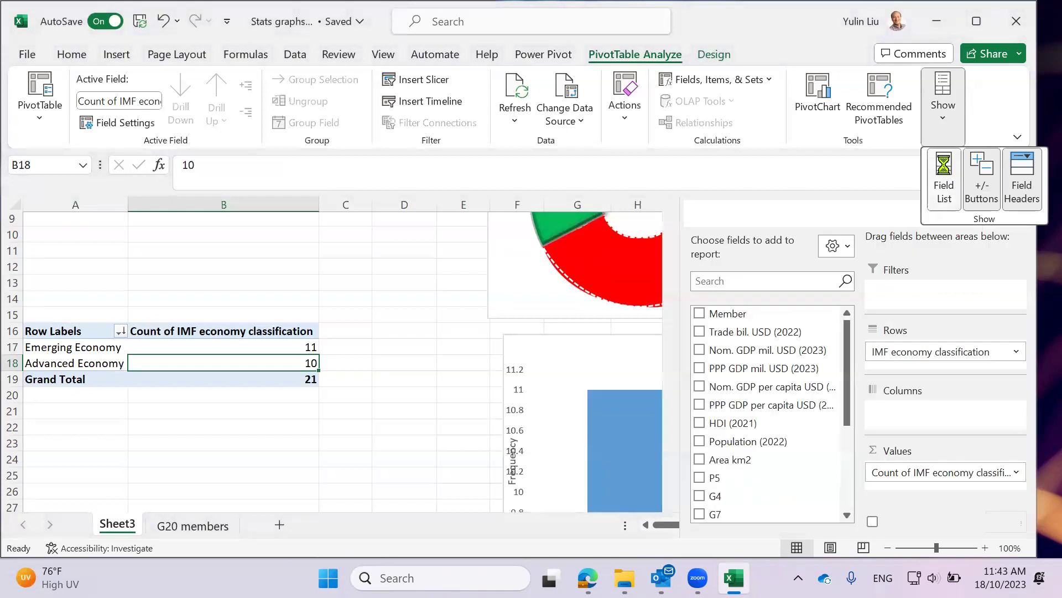
{"action": "left_click", "coordinate": [258, 443]}
{"action": "left_click", "coordinate": [263, 347]}
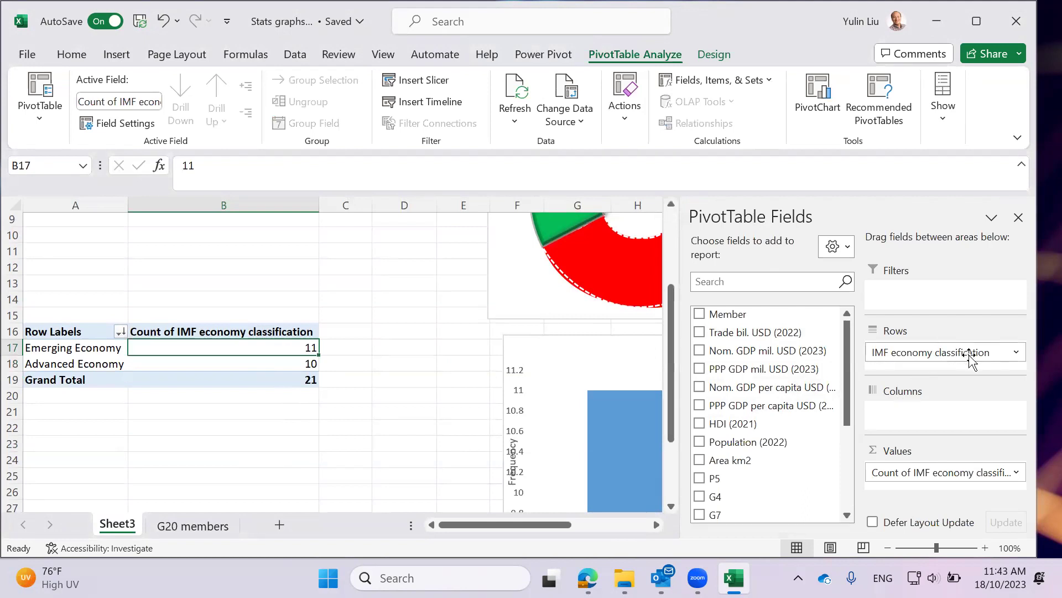
Remove IMF economy classification from the pasted PivotTable's Rows and Values, and add Member to Rows
{"action": "left_click_drag", "start_coordinate": [967, 356], "coordinate": [838, 429]}
{"action": "left_click_drag", "start_coordinate": [918, 478], "coordinate": [754, 472]}
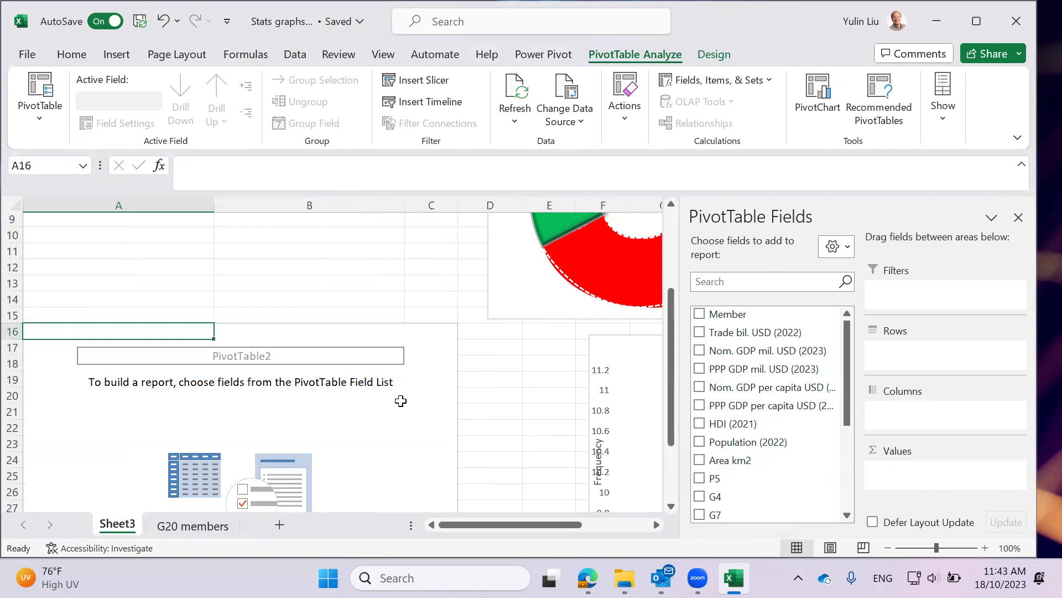
{"action": "scroll", "coordinate": [401, 399], "scroll_direction": "down", "scroll_amount": 2}
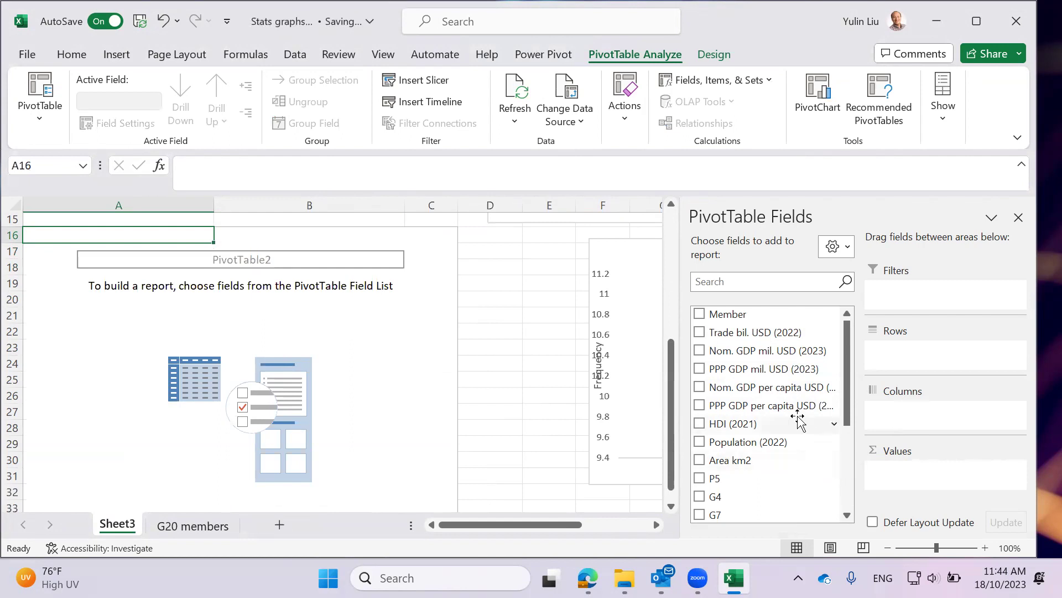
{"action": "left_click_drag", "start_coordinate": [733, 316], "coordinate": [914, 376]}
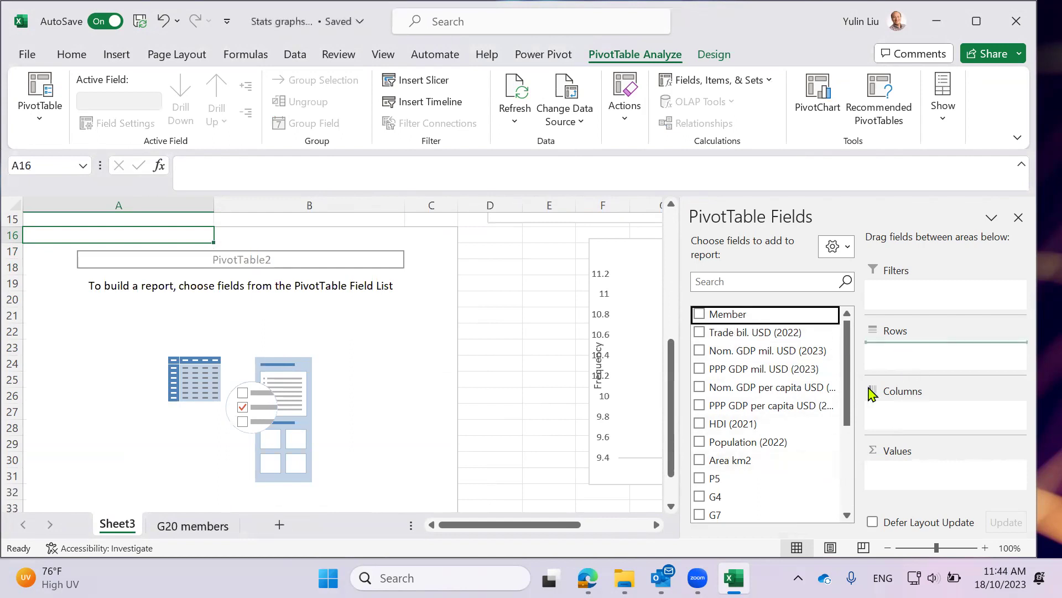
{"action": "scroll", "coordinate": [83, 429], "scroll_direction": "down", "scroll_amount": 1}
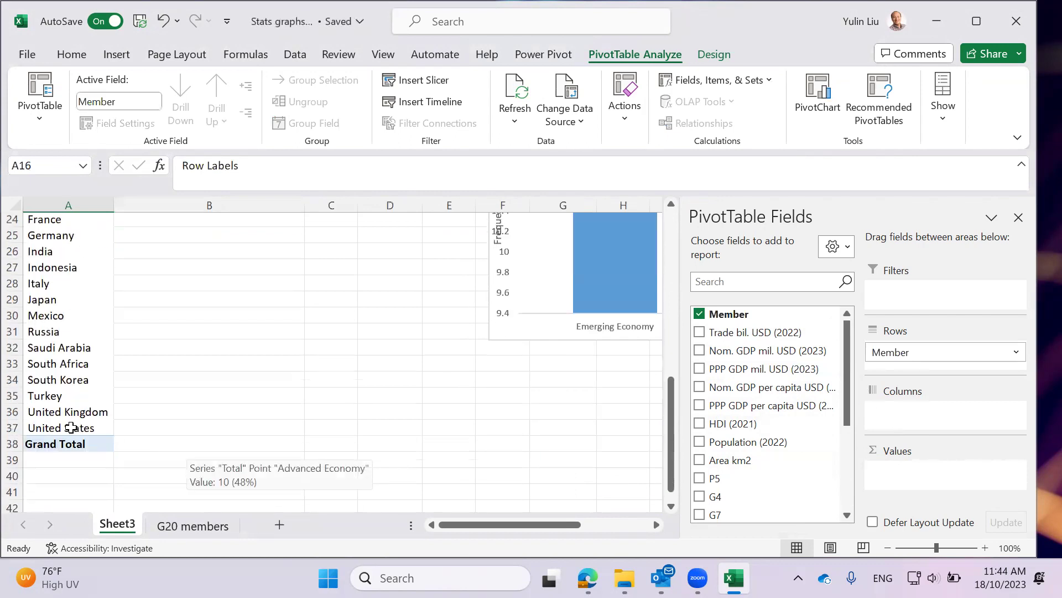
{"action": "scroll", "coordinate": [71, 427], "scroll_direction": "up", "scroll_amount": 6}
{"action": "scroll", "coordinate": [71, 418], "scroll_direction": "down", "scroll_amount": 3}
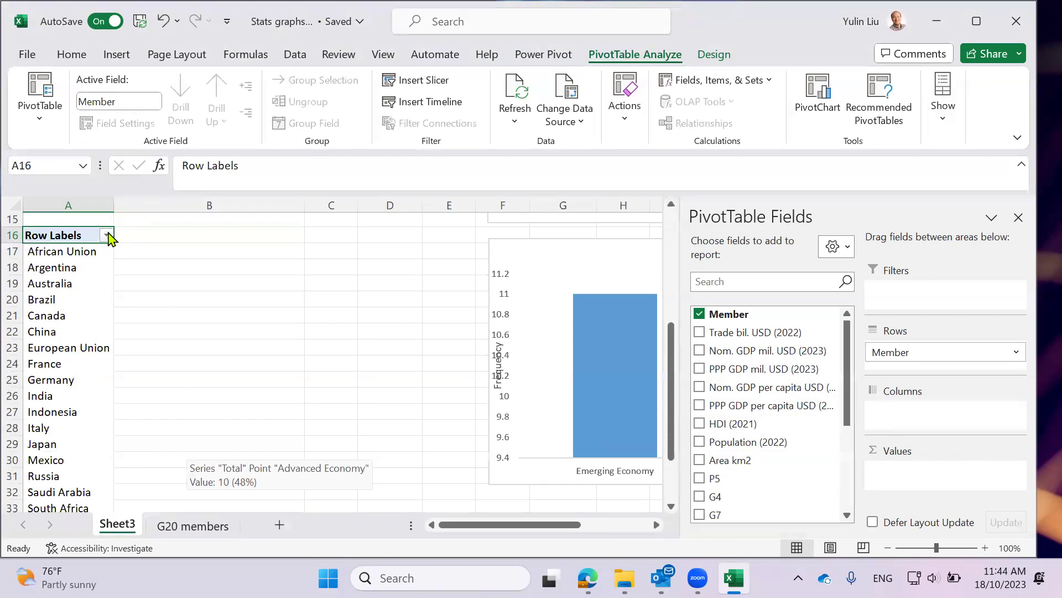
{"action": "right_click", "coordinate": [85, 266]}
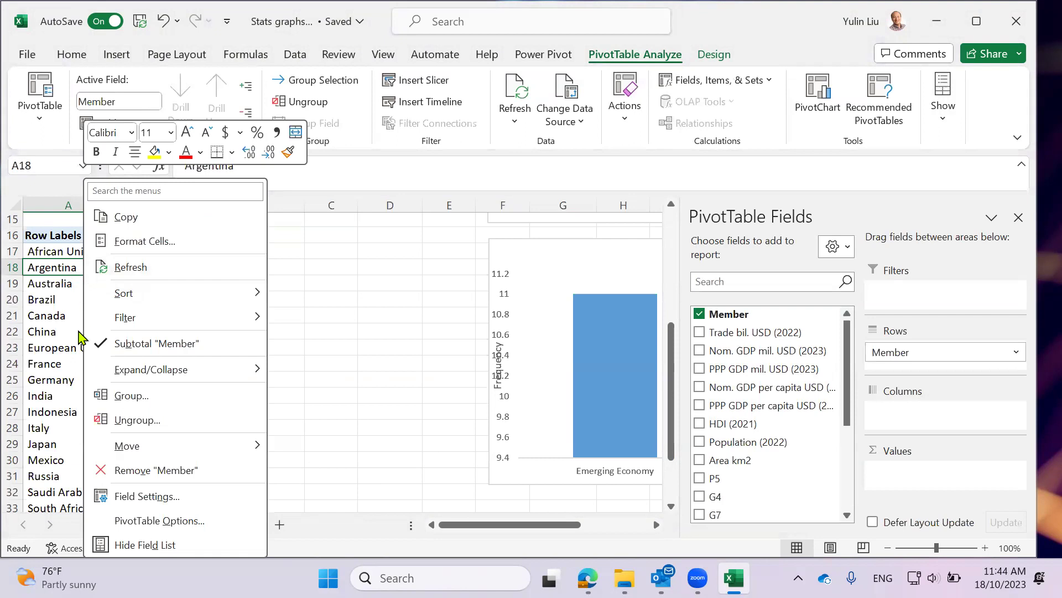
{"action": "key", "text": "Escape"}
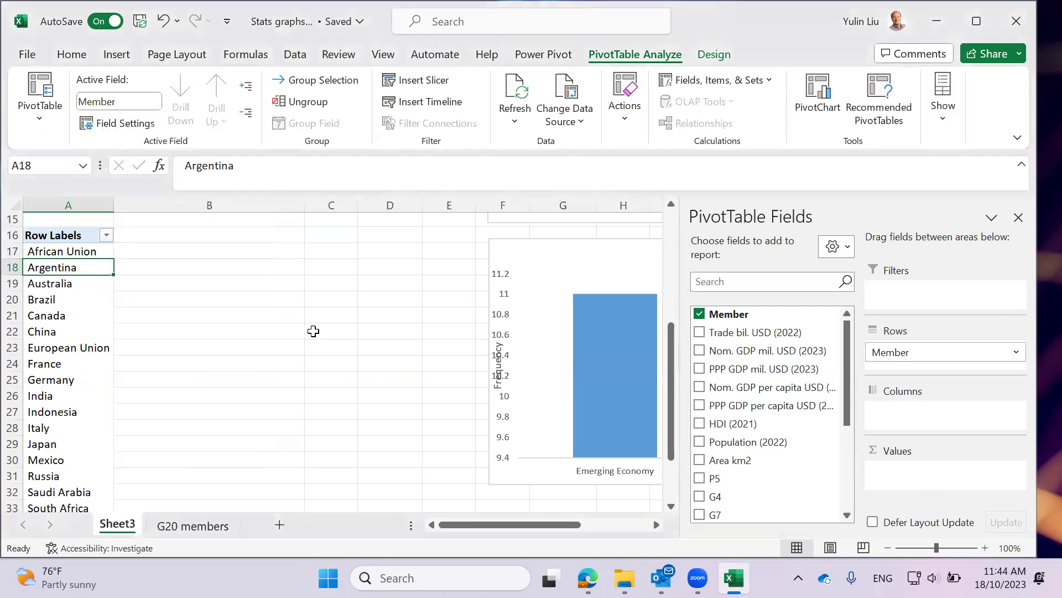
{"action": "left_click", "coordinate": [106, 235]}
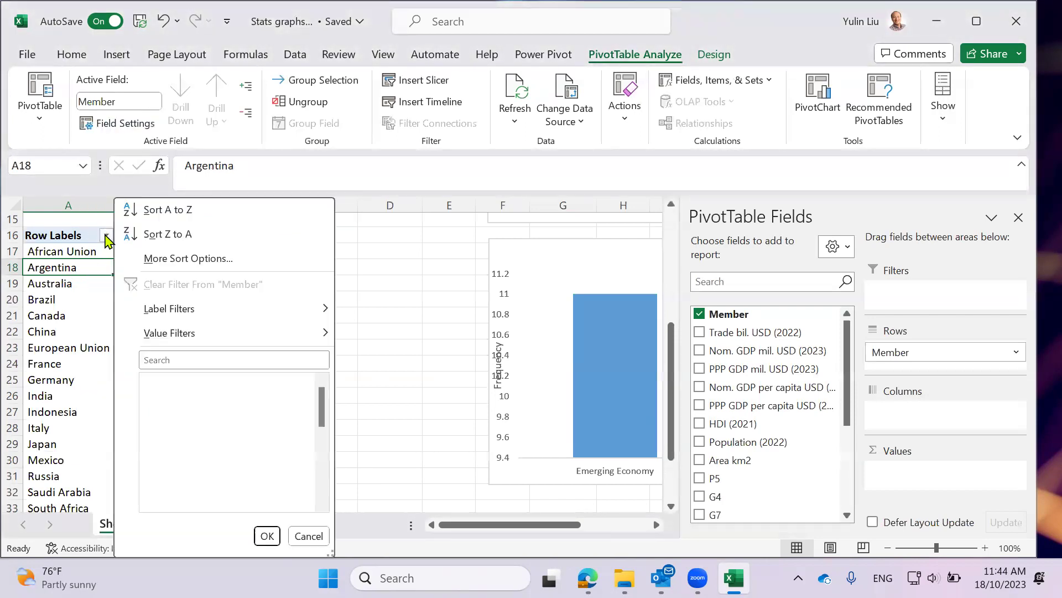
{"action": "left_click", "coordinate": [78, 335]}
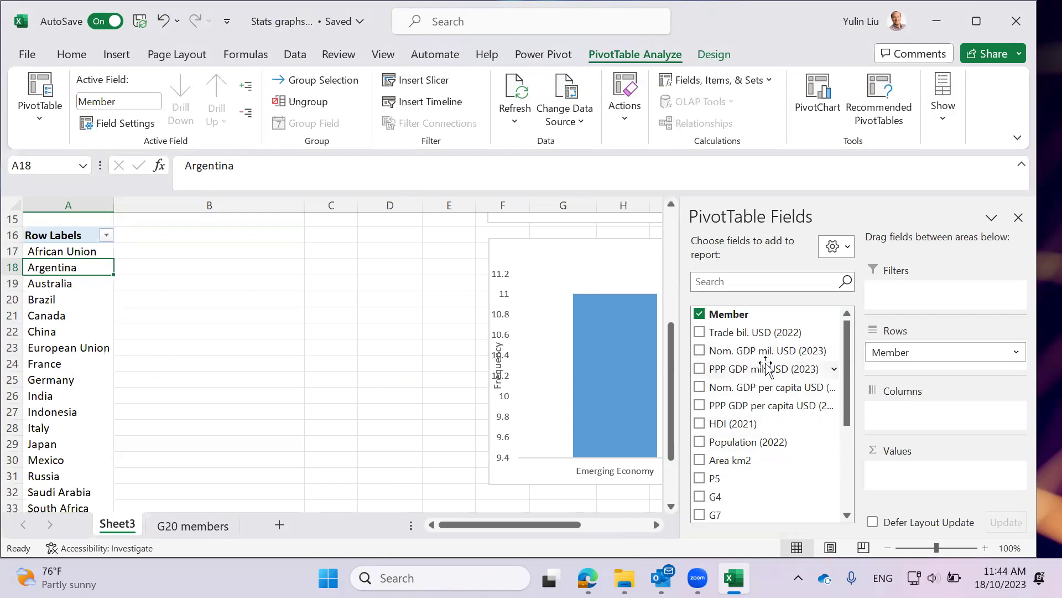
Add the Nom. GDP mil. USD (2023) field to the pivot table's values, summed for each member
{"action": "left_click_drag", "start_coordinate": [758, 355], "coordinate": [941, 475]}
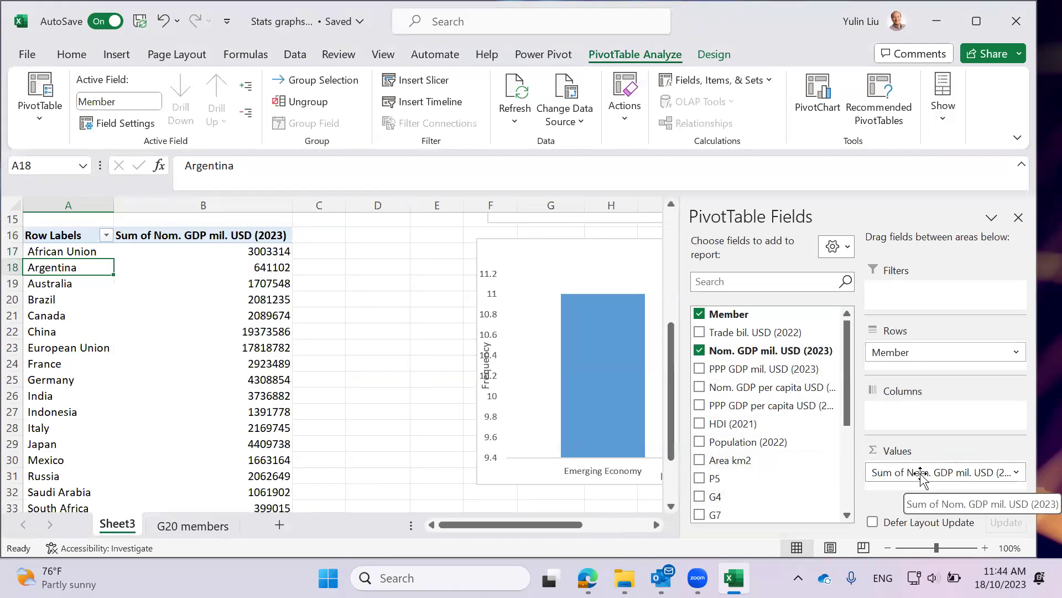
{"action": "scroll", "coordinate": [293, 356], "scroll_direction": "up", "scroll_amount": 3}
{"action": "scroll", "coordinate": [296, 372], "scroll_direction": "down", "scroll_amount": 4}
{"action": "scroll", "coordinate": [296, 372], "scroll_direction": "up", "scroll_amount": 6}
{"action": "scroll", "coordinate": [285, 390], "scroll_direction": "down", "scroll_amount": 5}
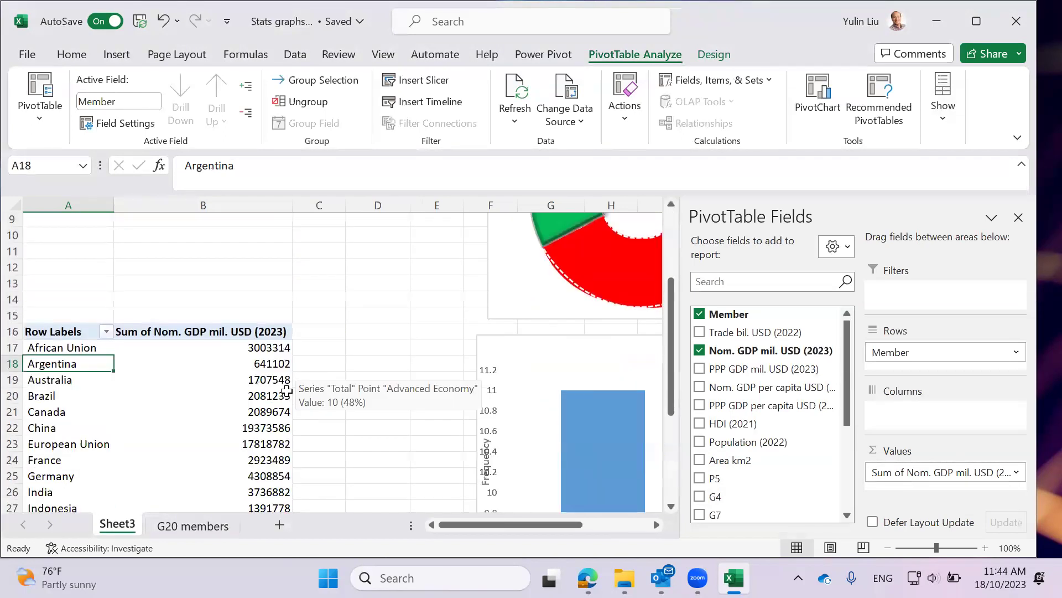
{"action": "left_click", "coordinate": [246, 279]}
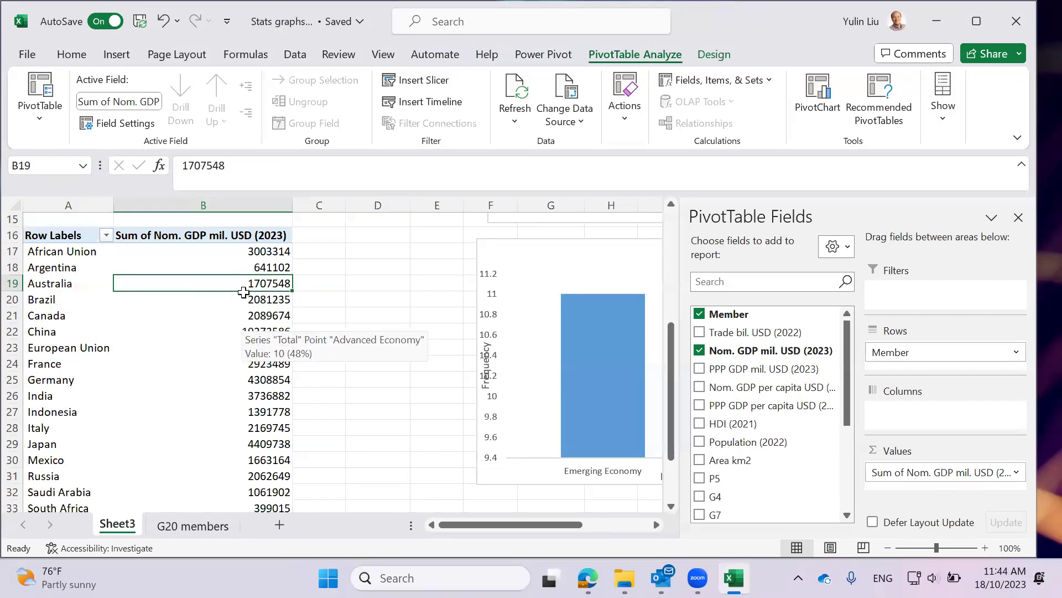
{"action": "key", "text": "Down"}
{"action": "key", "text": "Down"}
{"action": "key", "text": "Down"}
{"action": "key", "text": "Down"}
{"action": "key", "text": "Up"}
{"action": "key", "text": "Up"}
{"action": "key", "text": "Up"}
{"action": "key", "text": "Up"}
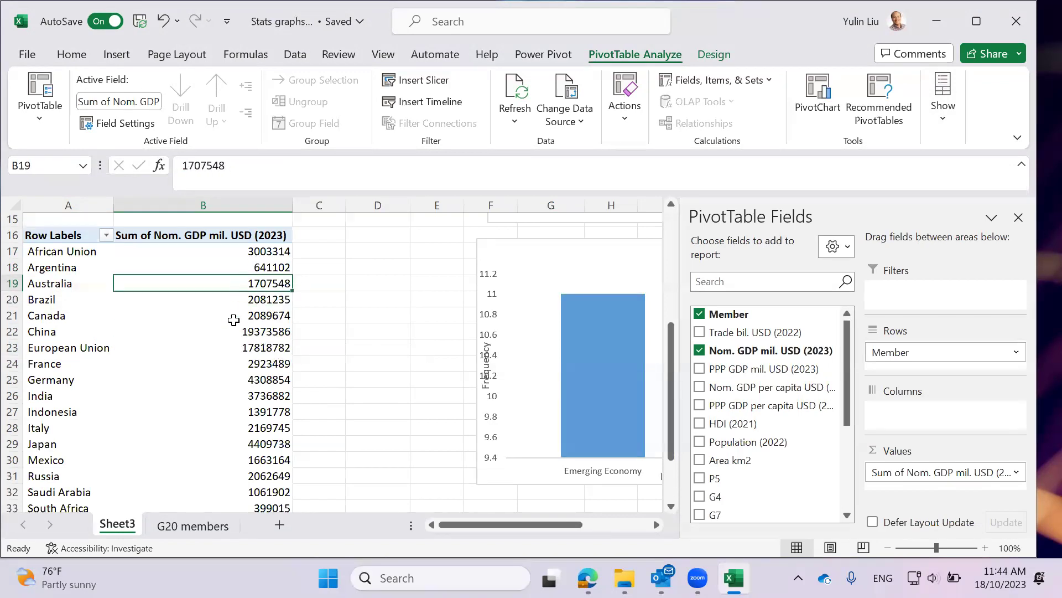
Sort the pivot table's members by their summed nominal GDP from largest to smallest
{"action": "right_click", "coordinate": [221, 285]}
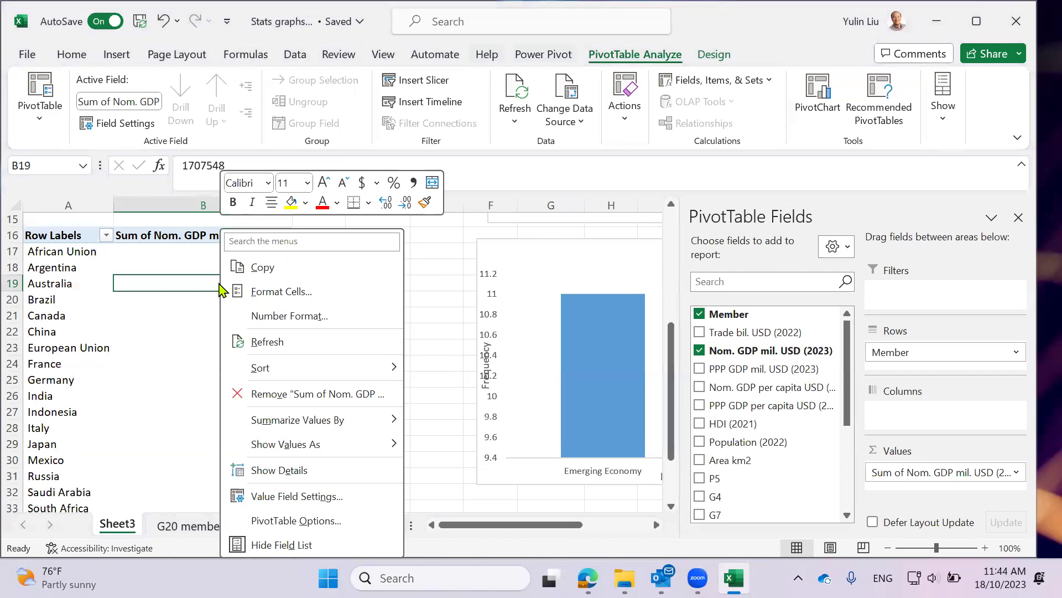
{"action": "mouse_move", "coordinate": [327, 367]}
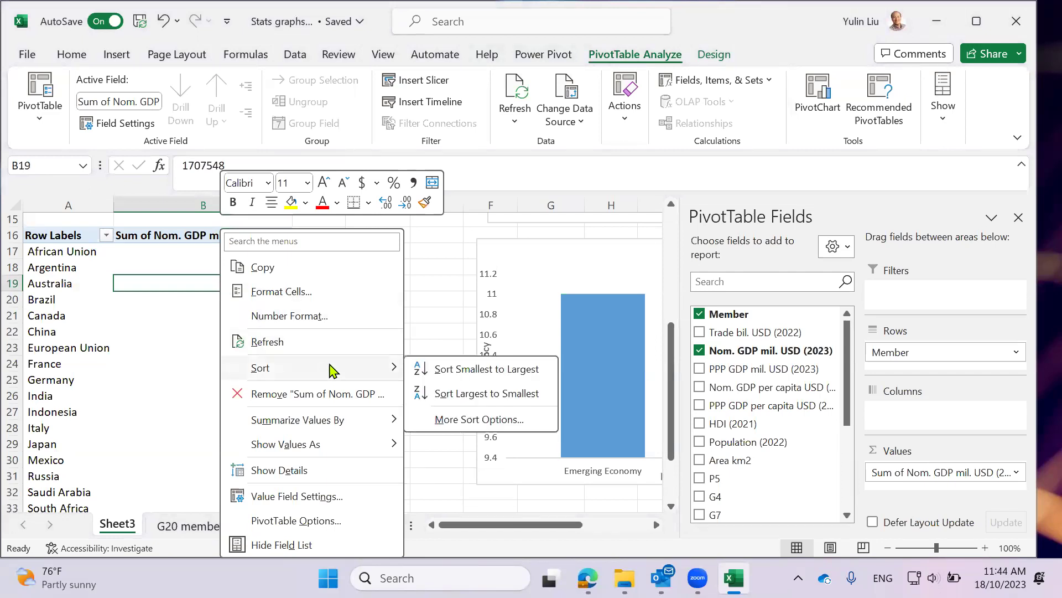
{"action": "left_click", "coordinate": [452, 394]}
{"action": "scroll", "coordinate": [331, 398], "scroll_direction": "down", "scroll_amount": 3}
{"action": "scroll", "coordinate": [330, 398], "scroll_direction": "up", "scroll_amount": 3}
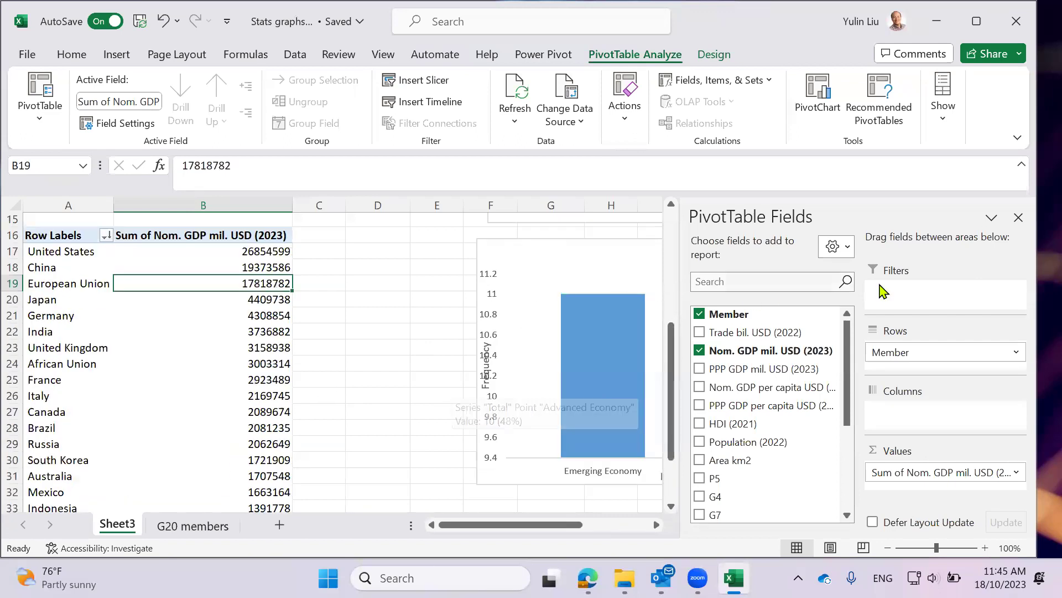
Move the frequency column chart away from the GDP pivot table, so that it starts at about column L
{"action": "left_click", "coordinate": [400, 283]}
{"action": "left_click_drag", "start_coordinate": [520, 252], "coordinate": [854, 254]}
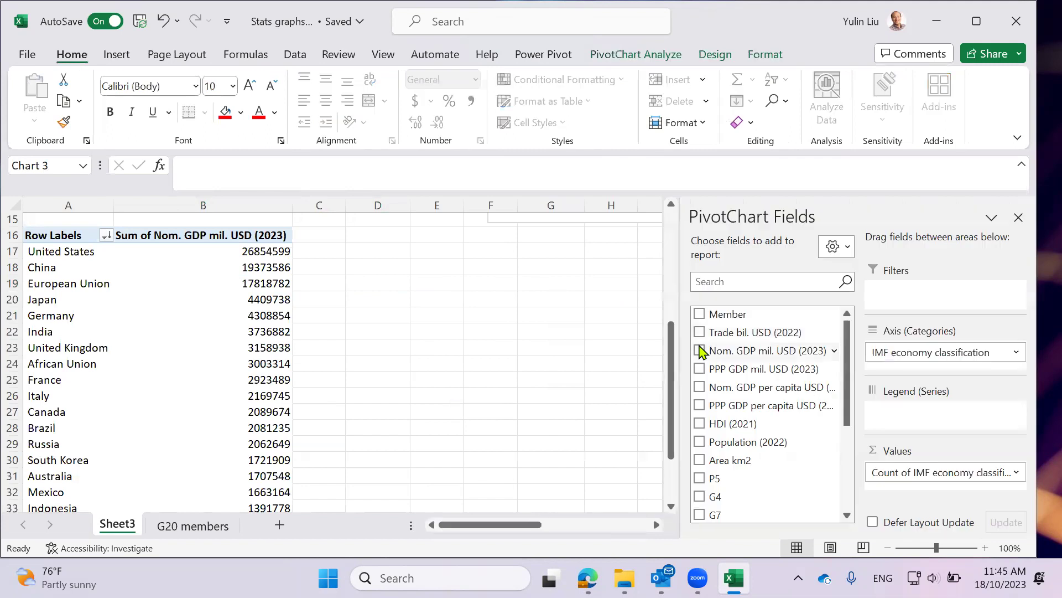
{"action": "left_click", "coordinate": [540, 288]}
{"action": "scroll", "coordinate": [306, 320], "scroll_direction": "down", "scroll_amount": 1}
{"action": "scroll", "coordinate": [302, 354], "scroll_direction": "up", "scroll_amount": 3}
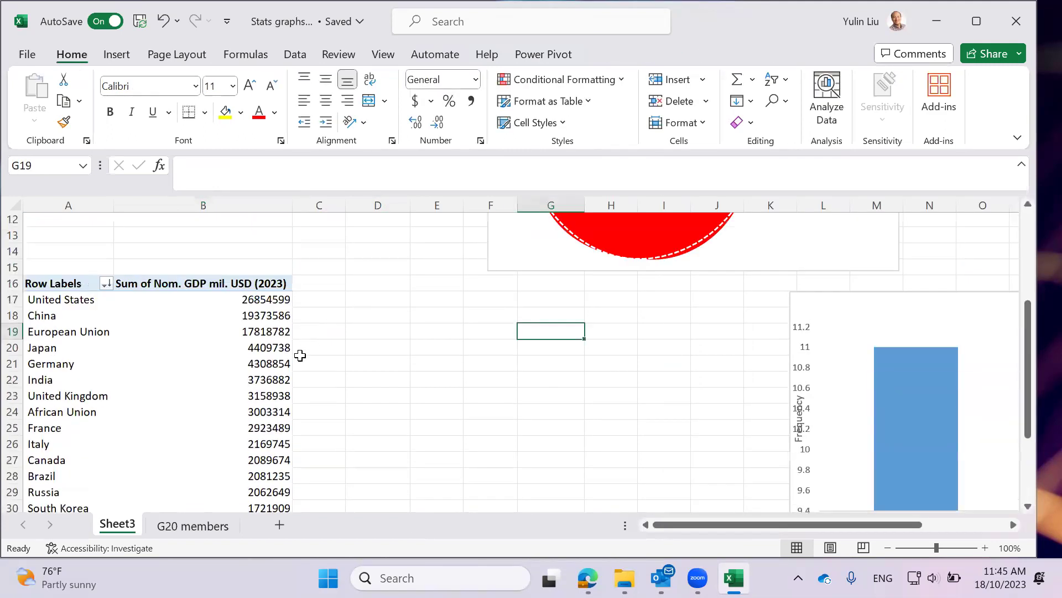
{"action": "scroll", "coordinate": [154, 392], "scroll_direction": "down", "scroll_amount": 1}
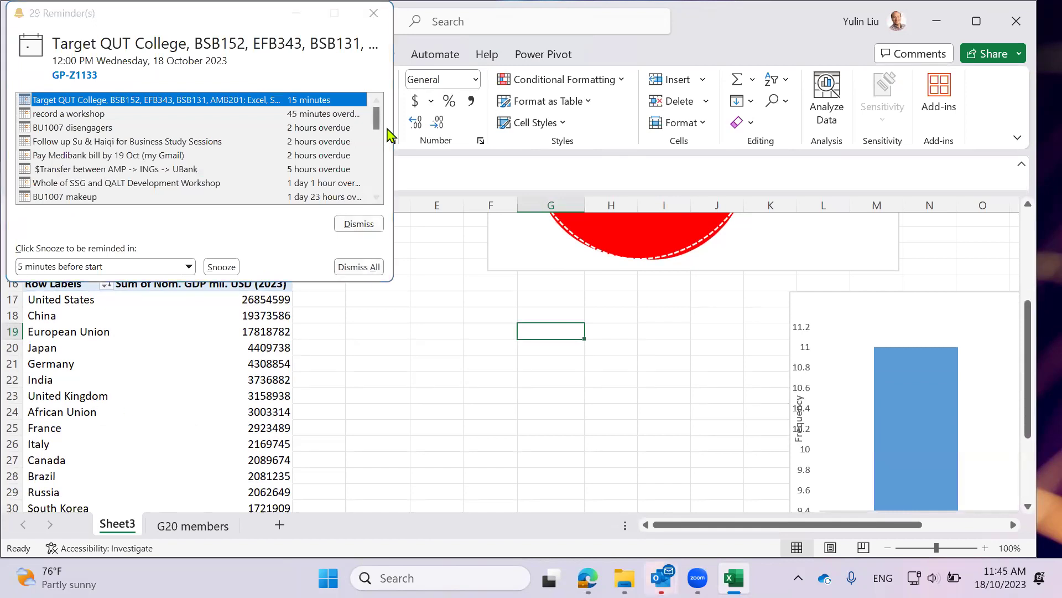
Dismiss all of the pending Outlook reminders and confirm the dismissal
{"action": "left_click", "coordinate": [369, 266]}
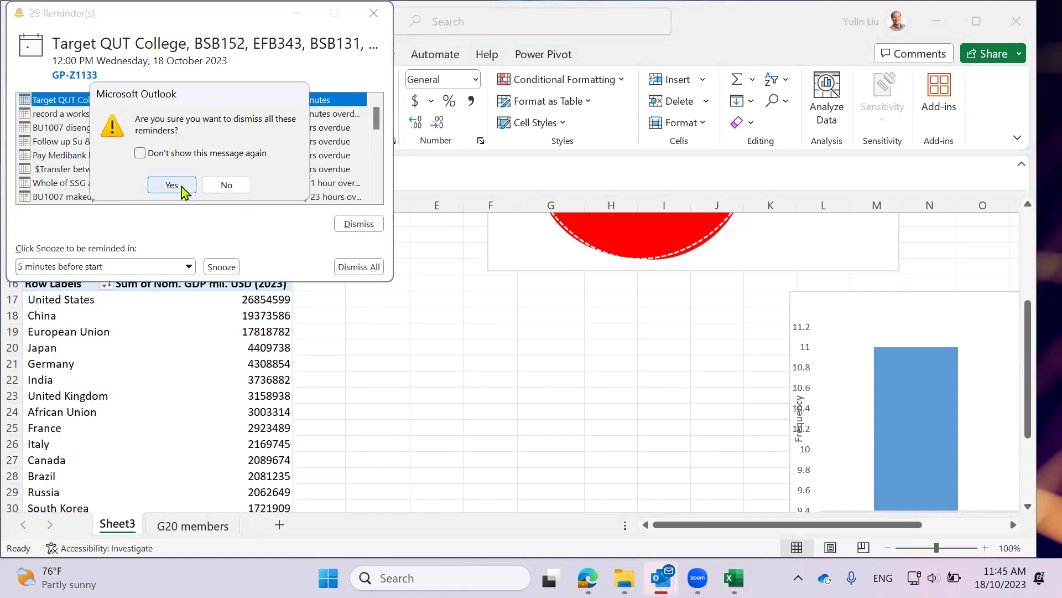
{"action": "left_click", "coordinate": [182, 188]}
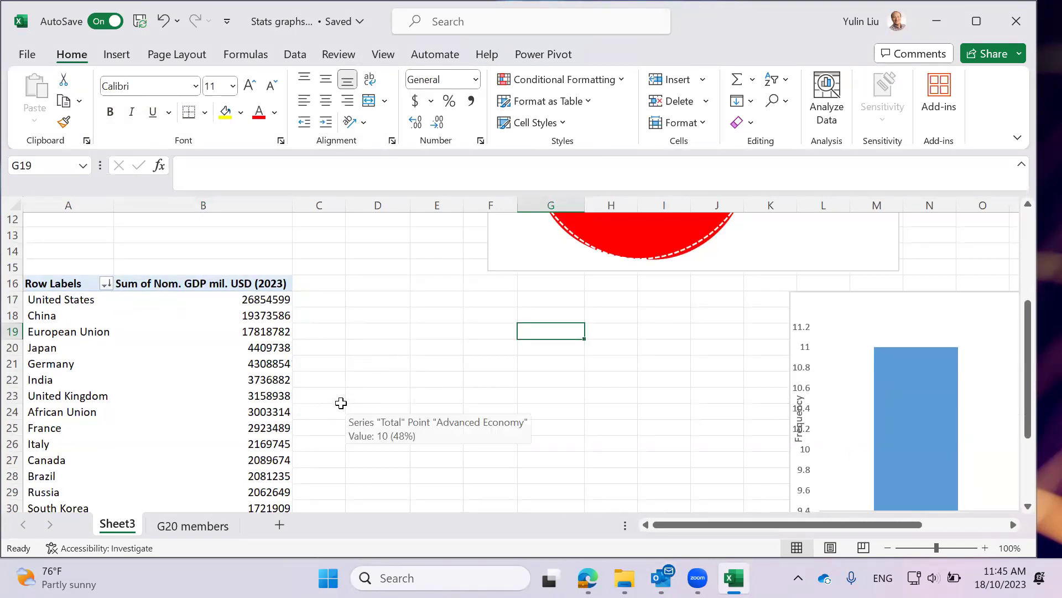
Insert a 2-D clustered bar PivotChart of the members' nominal GDP and place it beside the pivot table
{"action": "scroll", "coordinate": [341, 402], "scroll_direction": "down", "scroll_amount": 2}
{"action": "scroll", "coordinate": [332, 389], "scroll_direction": "up", "scroll_amount": 1}
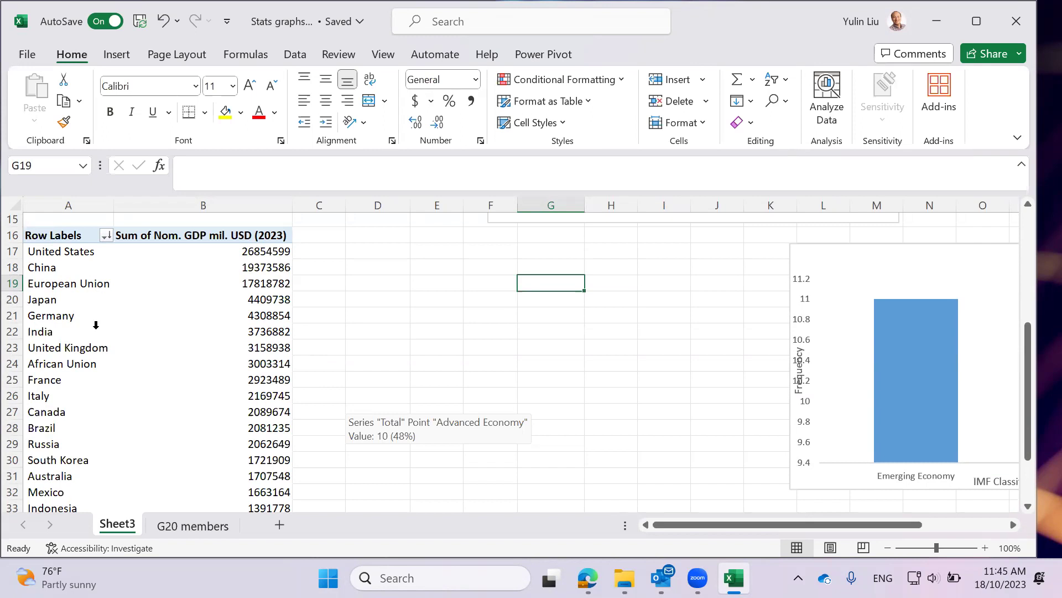
{"action": "scroll", "coordinate": [275, 438], "scroll_direction": "down", "scroll_amount": 3}
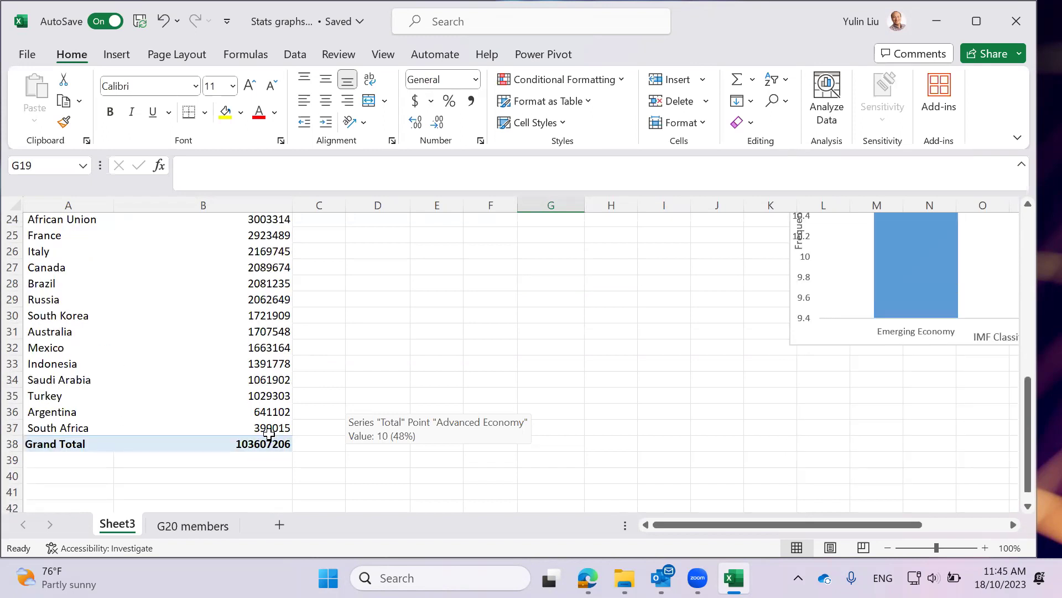
{"action": "scroll", "coordinate": [278, 427], "scroll_direction": "up", "scroll_amount": 4}
{"action": "left_click", "coordinate": [262, 321]}
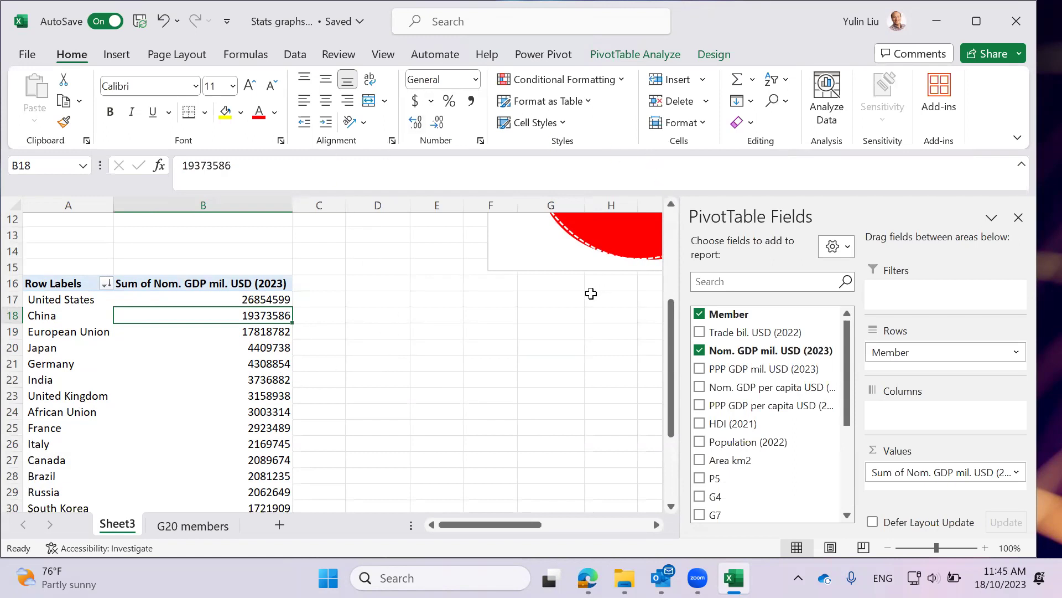
{"action": "left_click", "coordinate": [116, 54]}
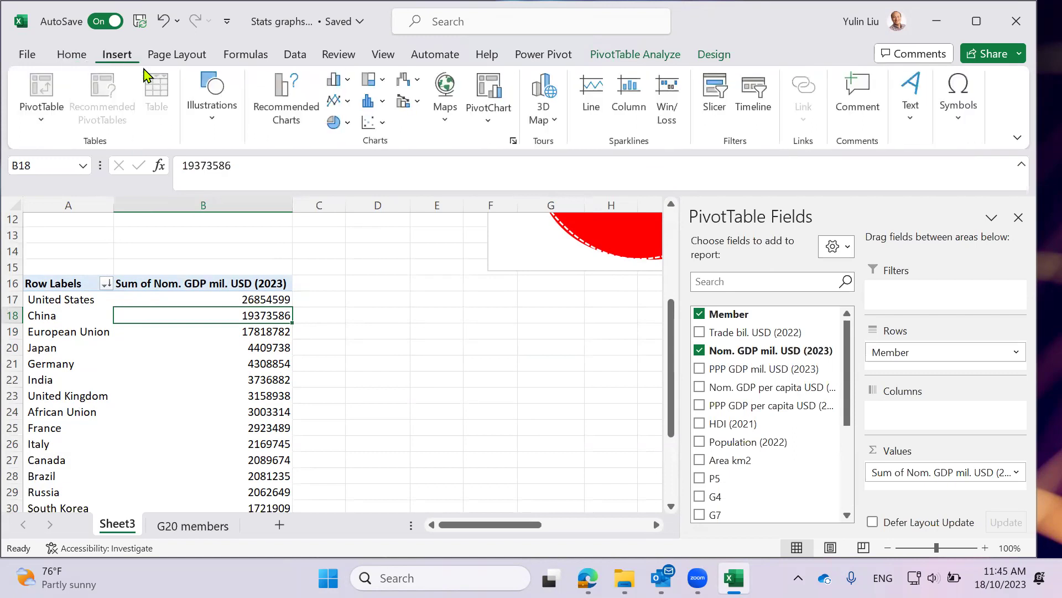
{"action": "left_click", "coordinate": [347, 81]}
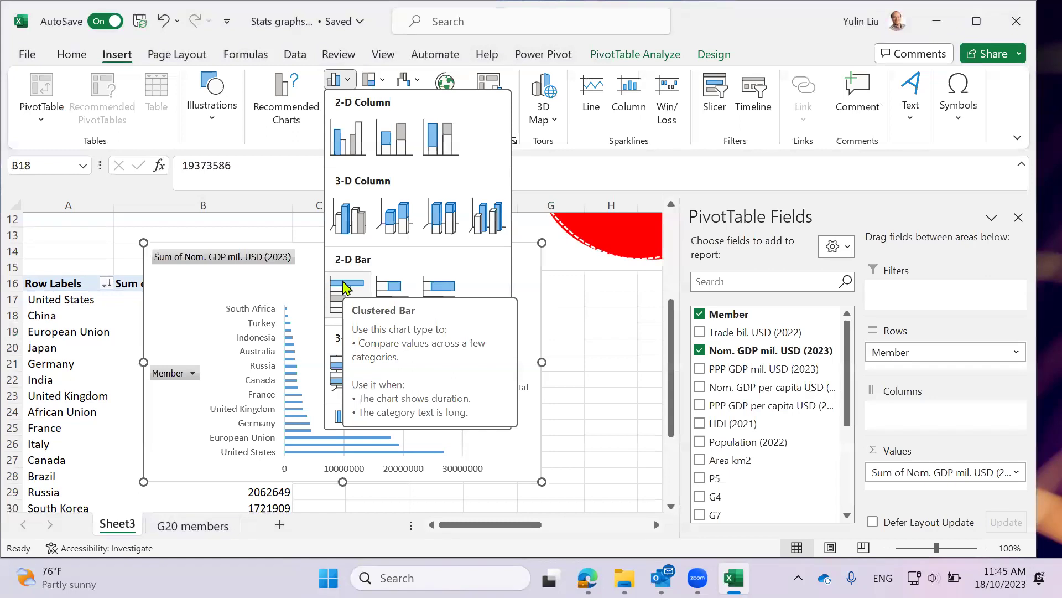
{"action": "left_click", "coordinate": [344, 287]}
{"action": "left_click_drag", "start_coordinate": [330, 247], "coordinate": [522, 285]}
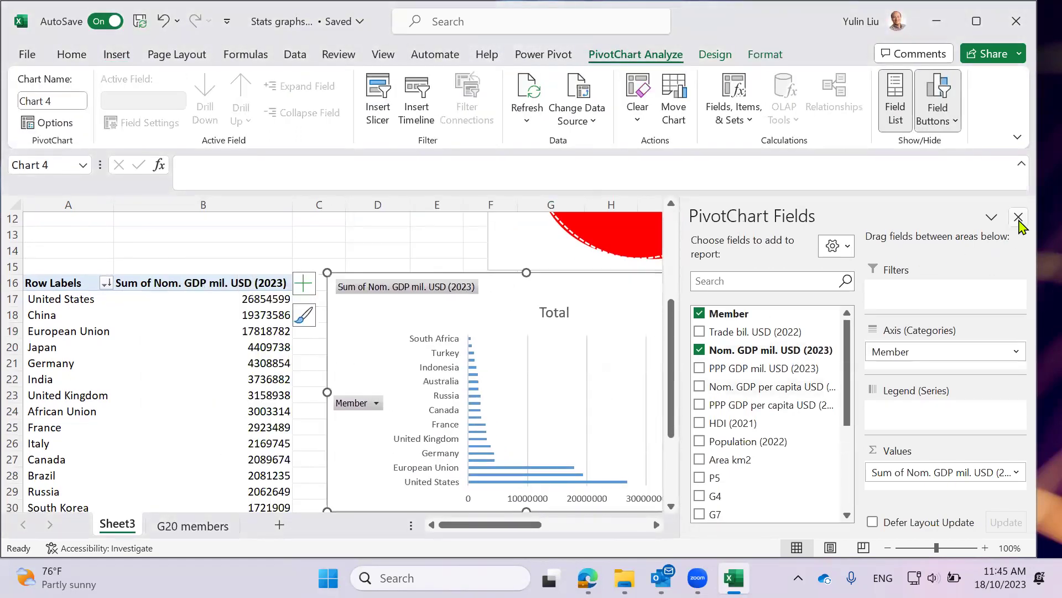
Close the PivotChart field list and shift the frequency column chart further away, to about column O
{"action": "left_click", "coordinate": [1018, 217]}
{"action": "scroll", "coordinate": [671, 431], "scroll_direction": "down", "scroll_amount": 1}
{"action": "left_click_drag", "start_coordinate": [816, 252], "coordinate": [982, 265]}
{"action": "scroll", "coordinate": [726, 332], "scroll_direction": "up", "scroll_amount": 1}
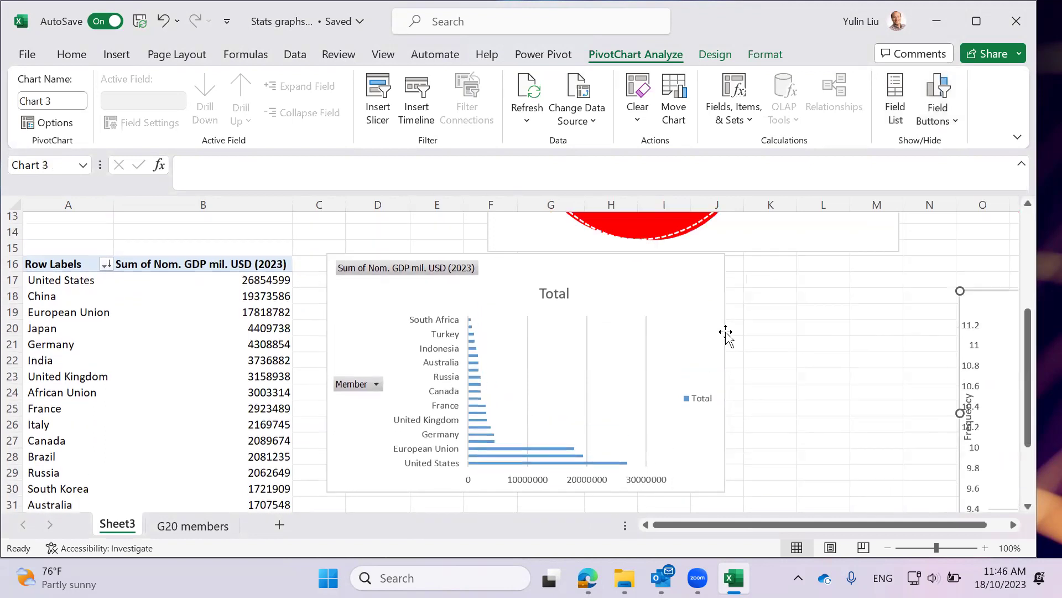
Format the vertical member axis of the GDP bar chart to show its categories in reverse order
{"action": "scroll", "coordinate": [726, 332], "scroll_direction": "up", "scroll_amount": 1}
{"action": "left_click", "coordinate": [618, 314]}
{"action": "scroll", "coordinate": [664, 387], "scroll_direction": "down", "scroll_amount": 2}
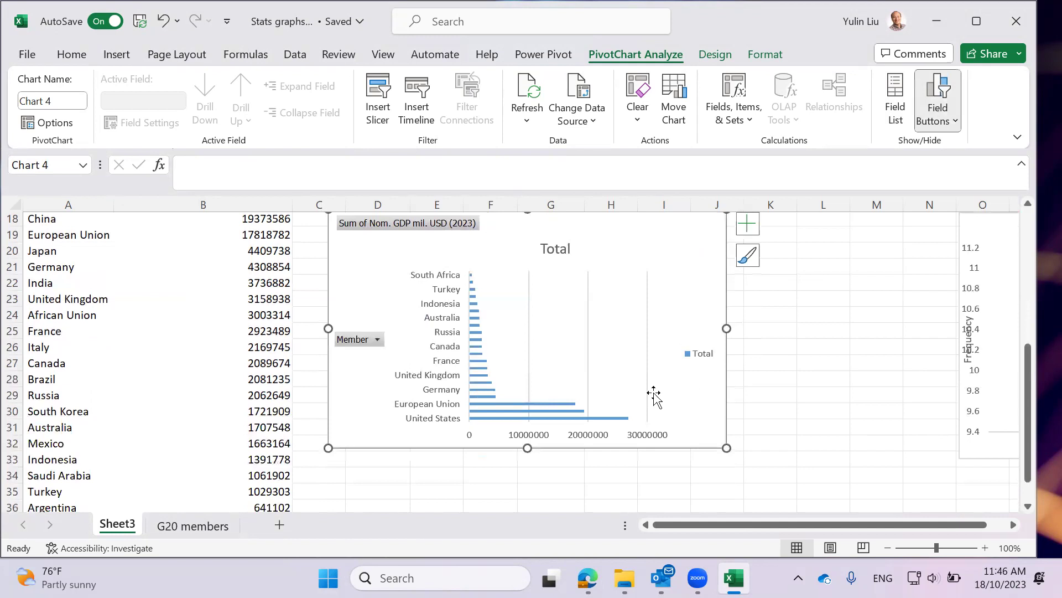
{"action": "left_click", "coordinate": [461, 326]}
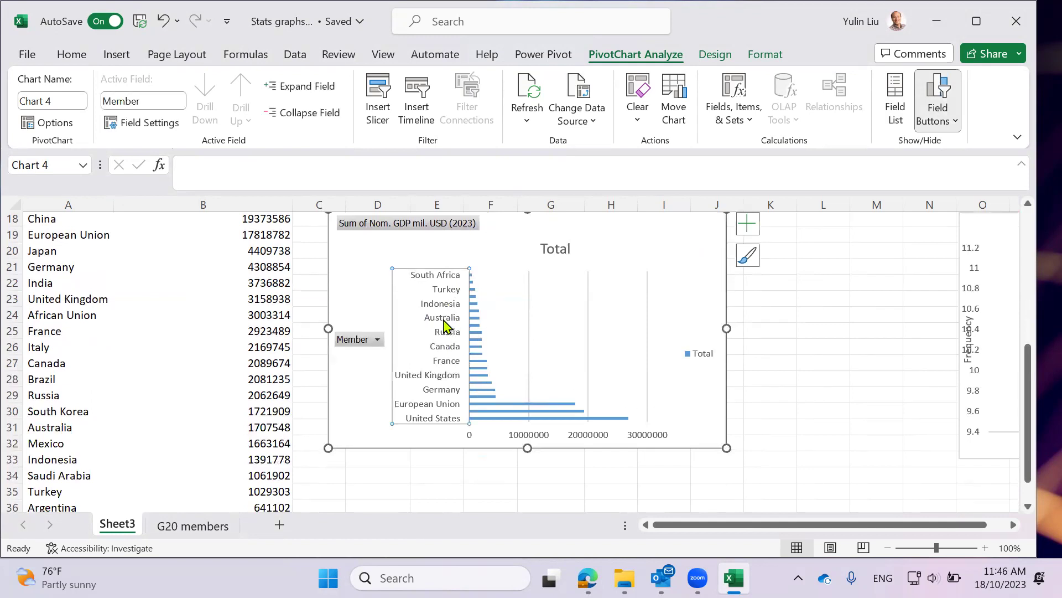
{"action": "right_click", "coordinate": [447, 330]}
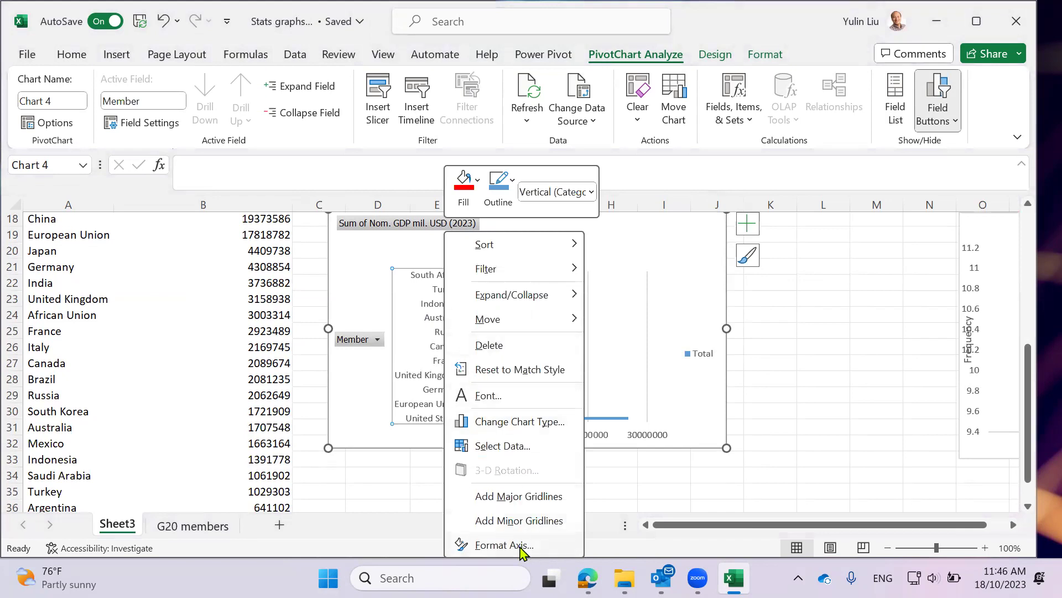
{"action": "left_click", "coordinate": [654, 374]}
{"action": "right_click", "coordinate": [438, 323]}
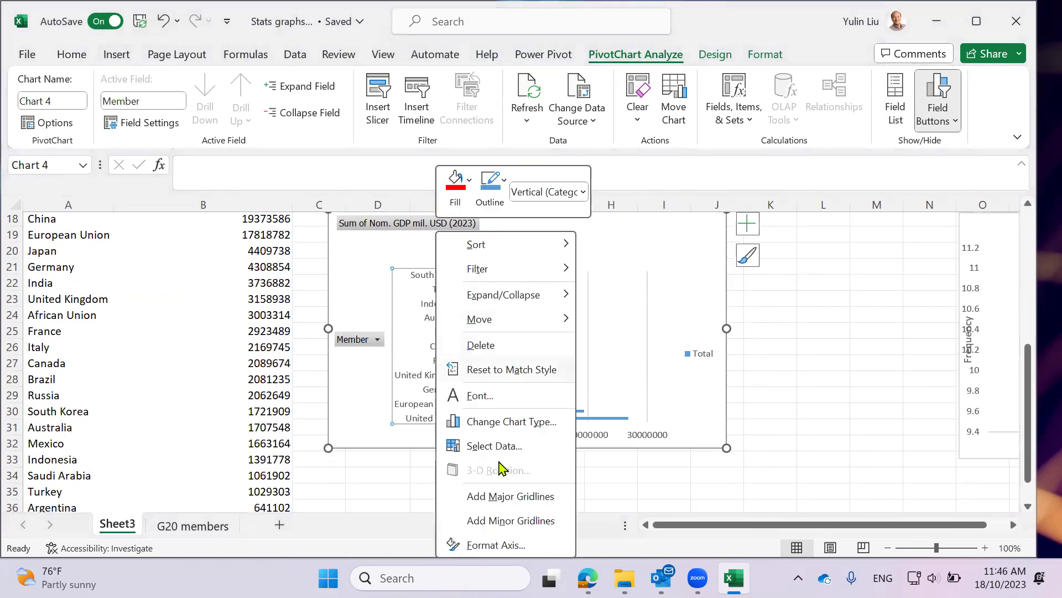
{"action": "left_click", "coordinate": [503, 548]}
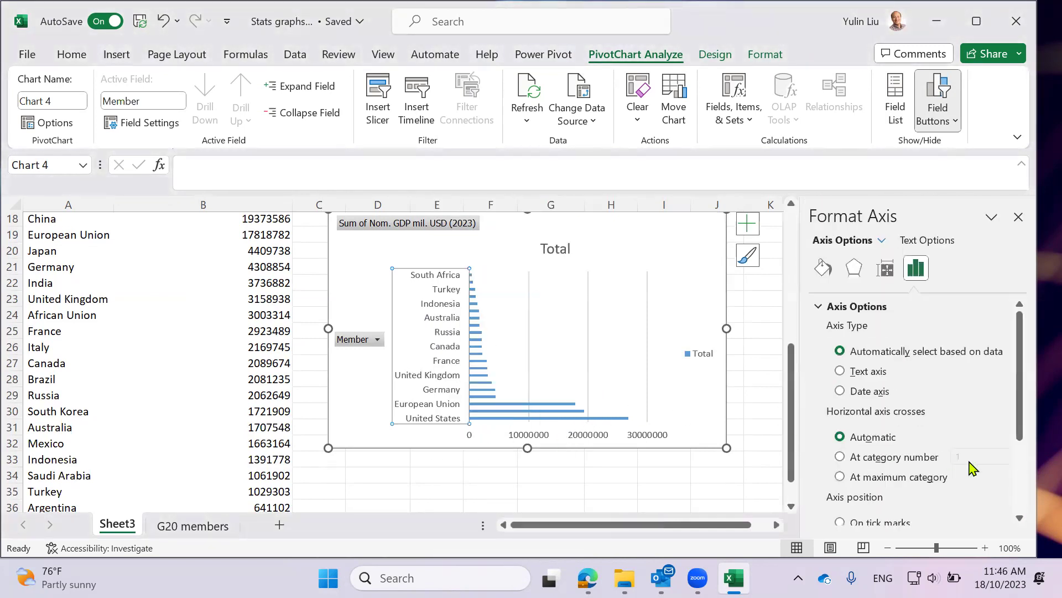
{"action": "scroll", "coordinate": [973, 468], "scroll_direction": "down", "scroll_amount": 3}
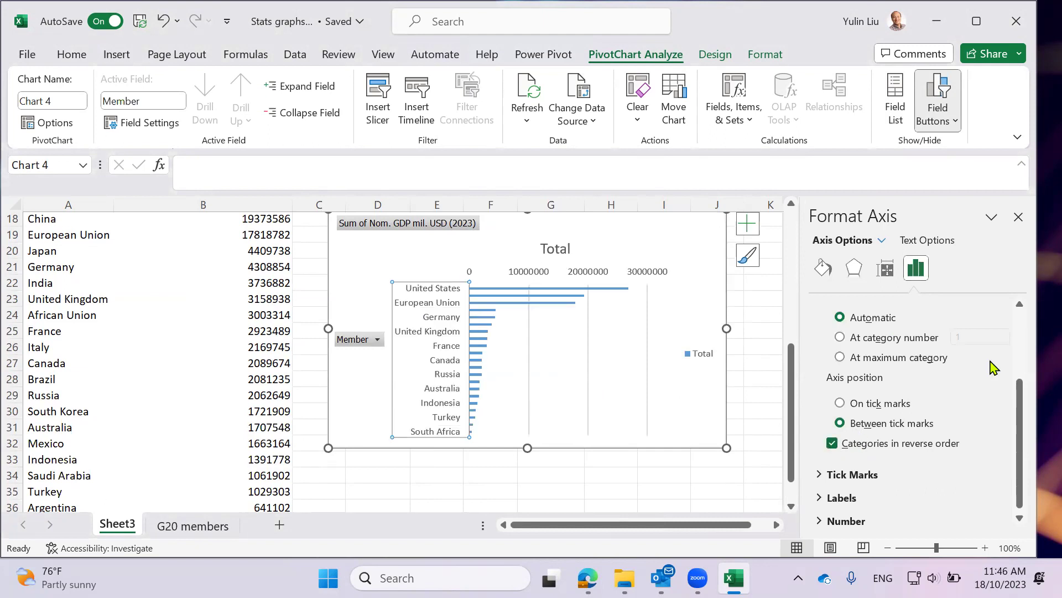
Review the reverse-order setting in the vertical axis options of the GDP bar chart and close the options
{"action": "right_click", "coordinate": [438, 327]}
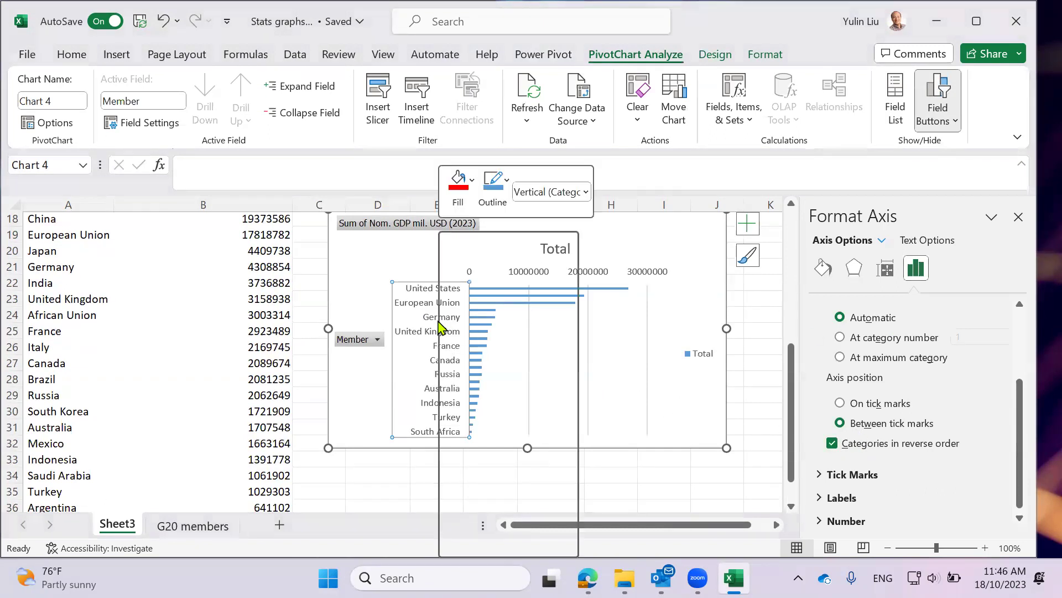
{"action": "left_click", "coordinate": [501, 543]}
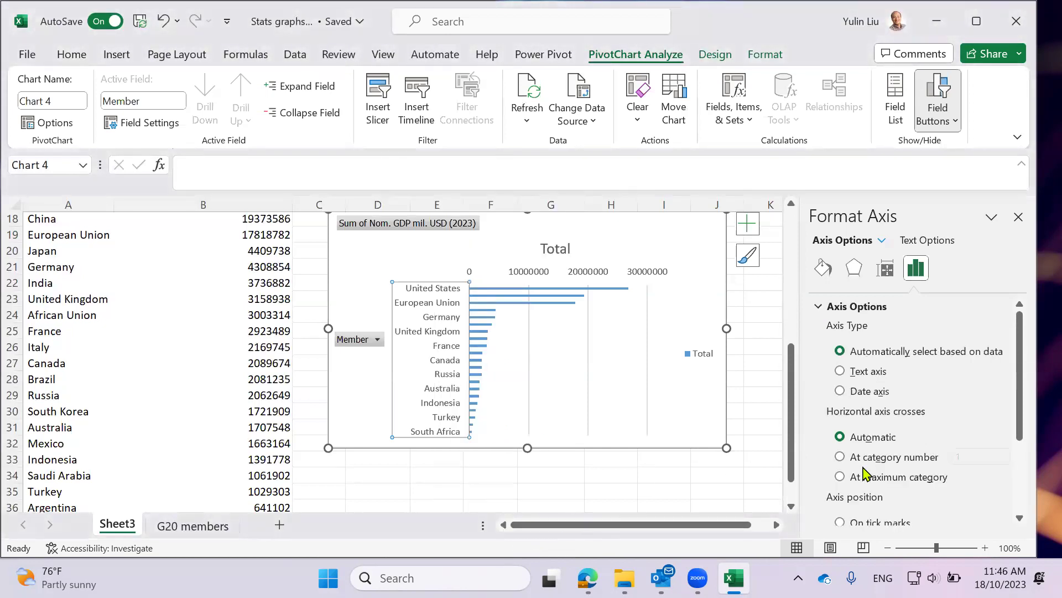
{"action": "scroll", "coordinate": [873, 512], "scroll_direction": "down", "scroll_amount": 2}
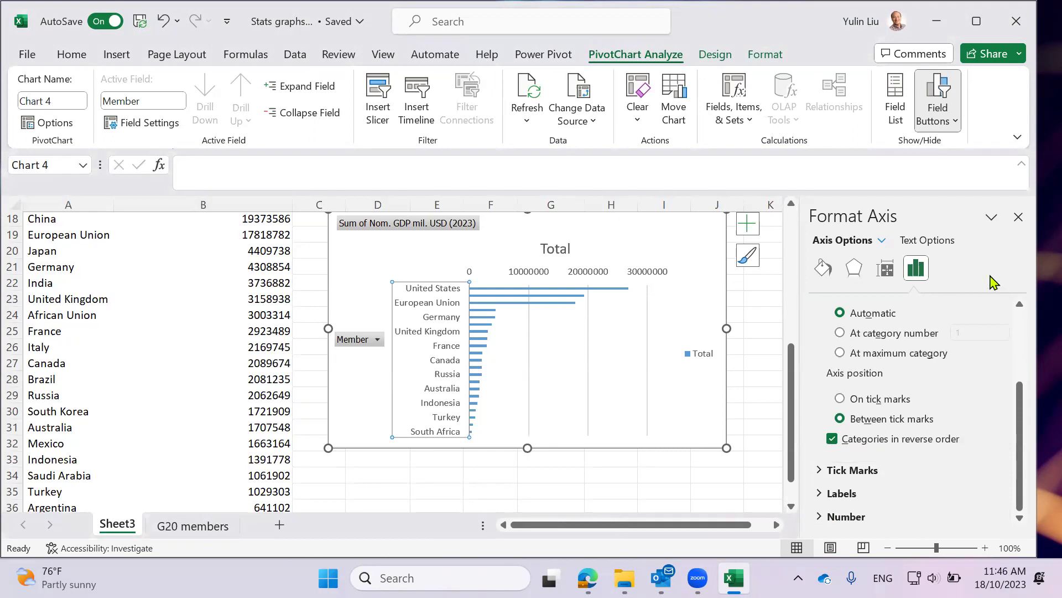
{"action": "left_click", "coordinate": [1019, 217]}
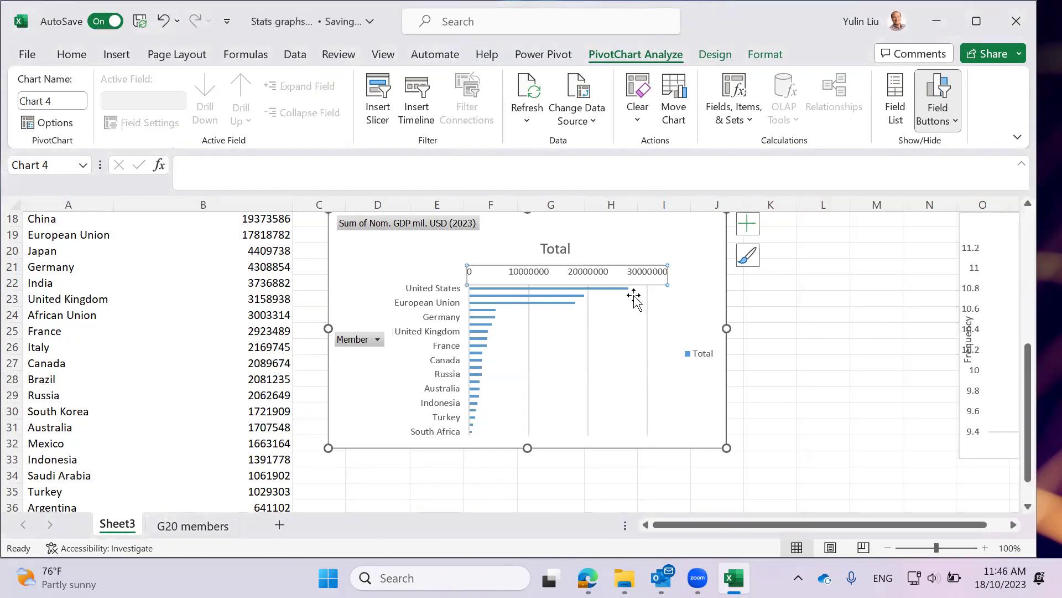
Delete the Total legend from the GDP bar chart
{"action": "left_click", "coordinate": [708, 355]}
{"action": "key", "text": "Delete"}
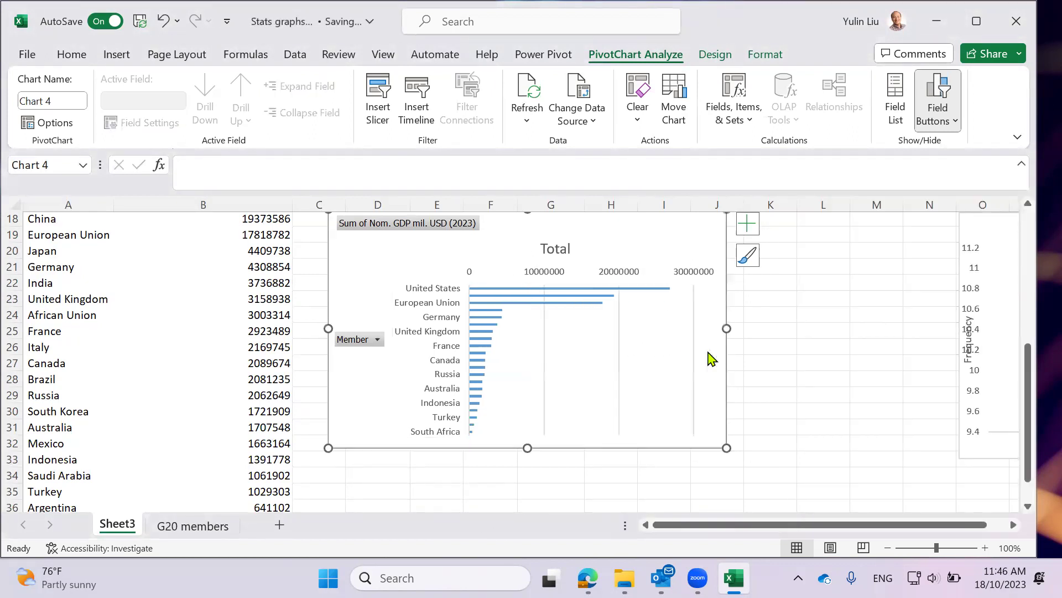
Delete the Total chart title from the GDP bar chart
{"action": "scroll", "coordinate": [558, 340], "scroll_direction": "up", "scroll_amount": 1}
{"action": "left_click", "coordinate": [566, 299]}
{"action": "left_click", "coordinate": [555, 293]}
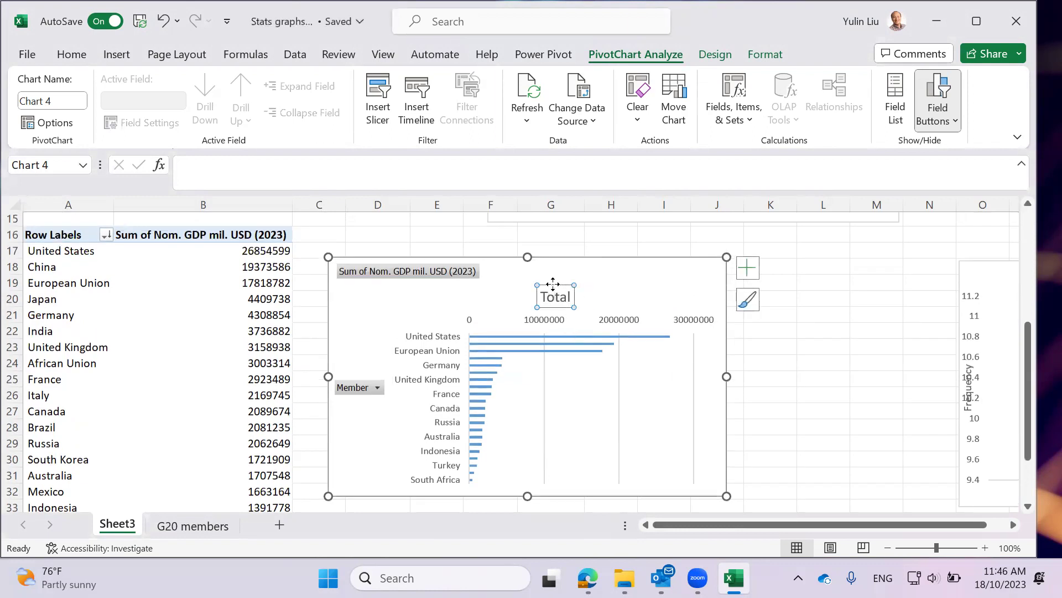
{"action": "key", "text": "Delete"}
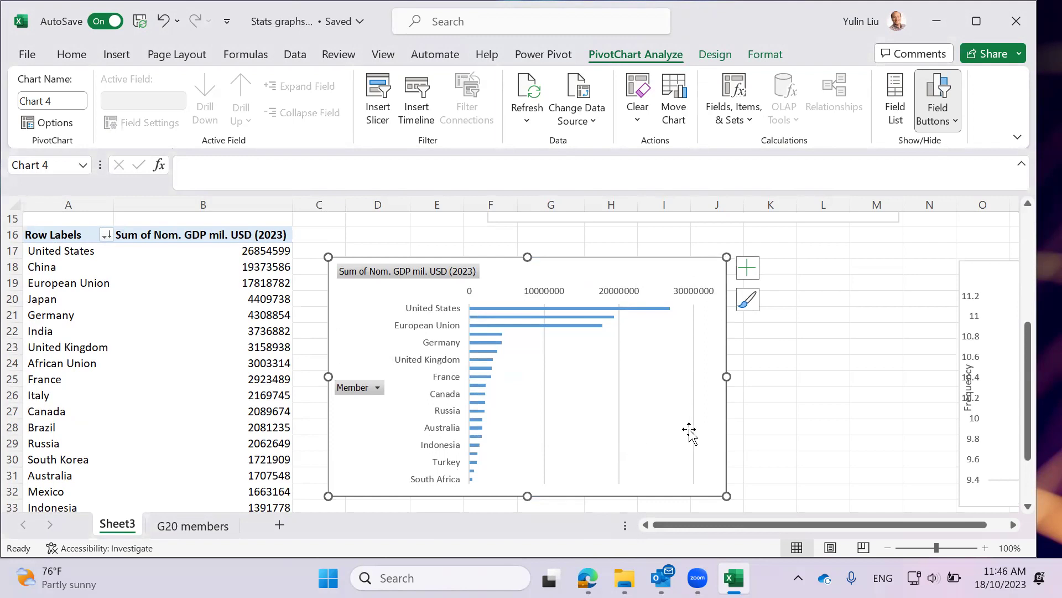
Add a primary horizontal axis title reading "GDP (2023)" to the GDP bar chart and shift it slightly up
{"action": "left_click", "coordinate": [753, 271]}
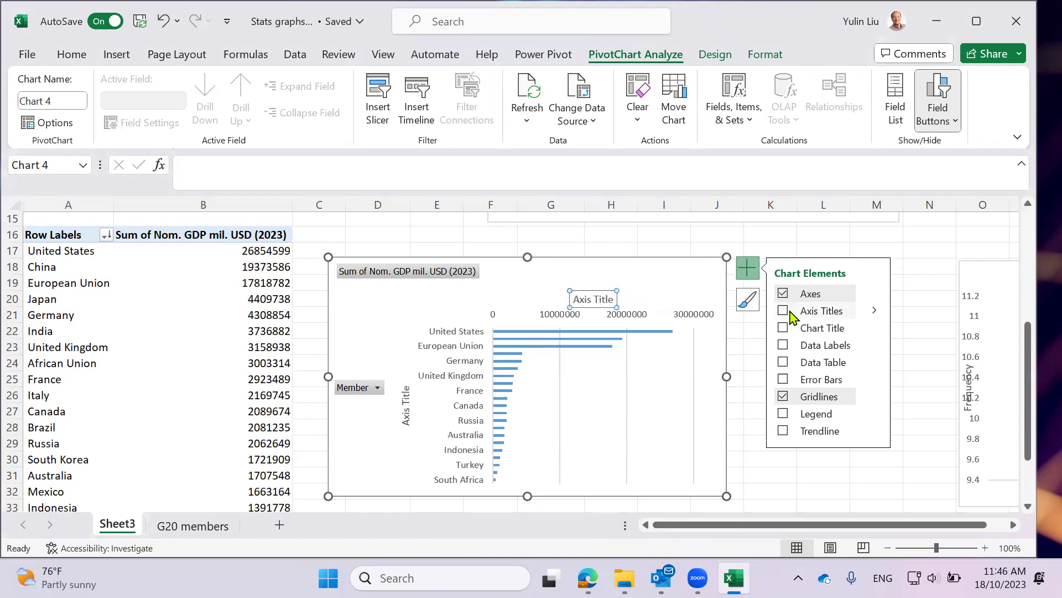
{"action": "left_click", "coordinate": [874, 312]}
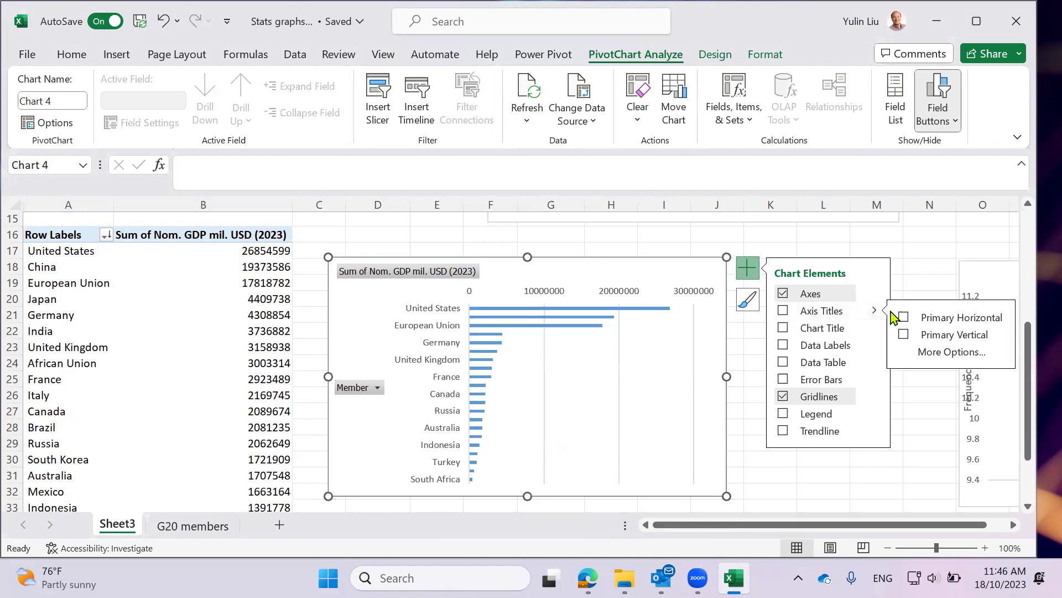
{"action": "left_click", "coordinate": [903, 317]}
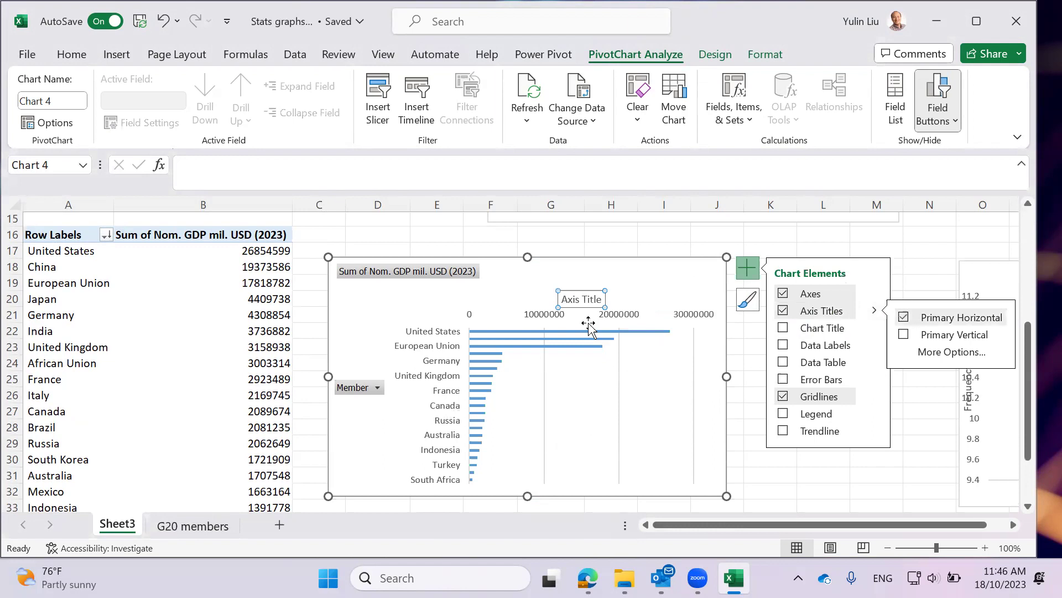
{"action": "left_click", "coordinate": [586, 300]}
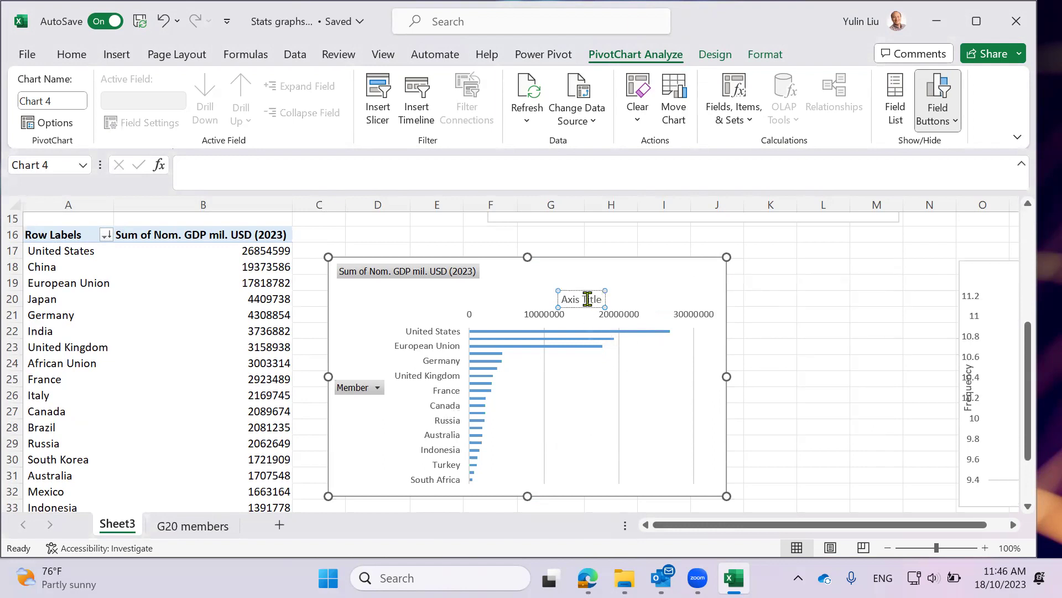
{"action": "left_click_drag", "start_coordinate": [564, 299], "coordinate": [607, 300]}
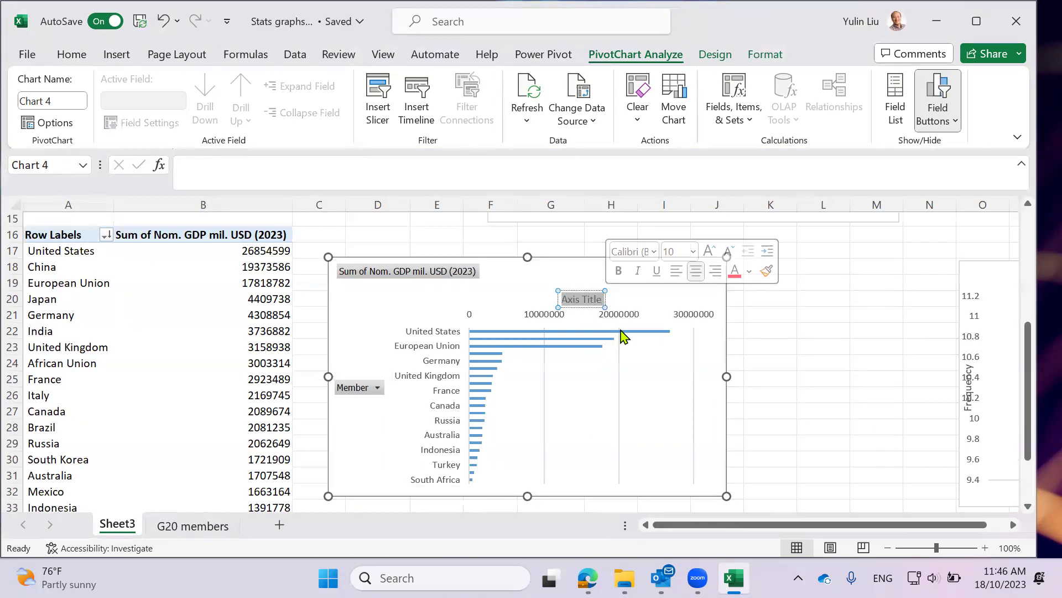
{"action": "type", "text": "GDP (2023)"}
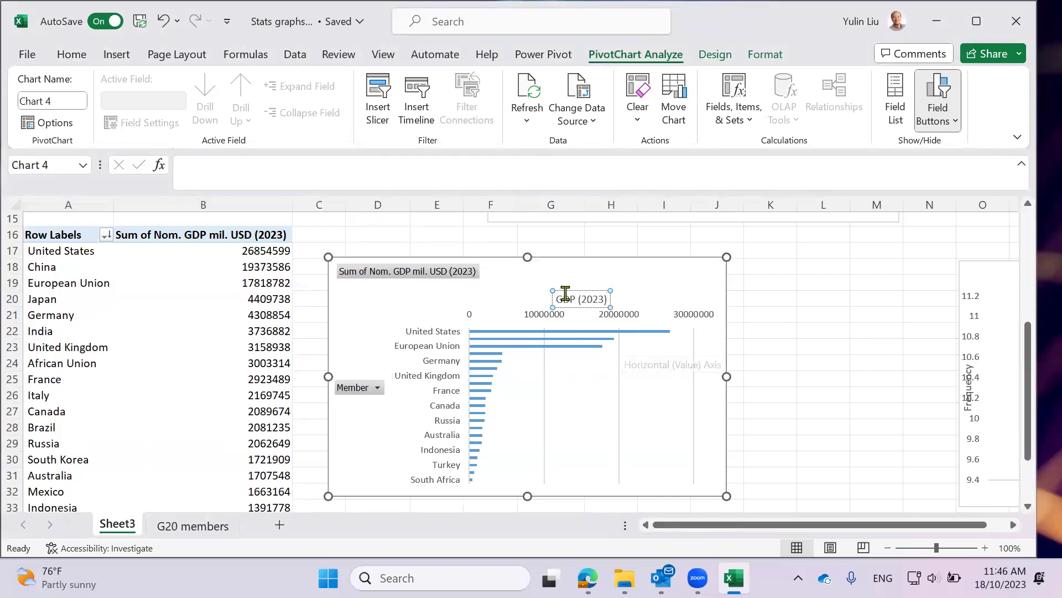
{"action": "left_click_drag", "start_coordinate": [562, 291], "coordinate": [551, 285]}
{"action": "left_click", "coordinate": [653, 298]}
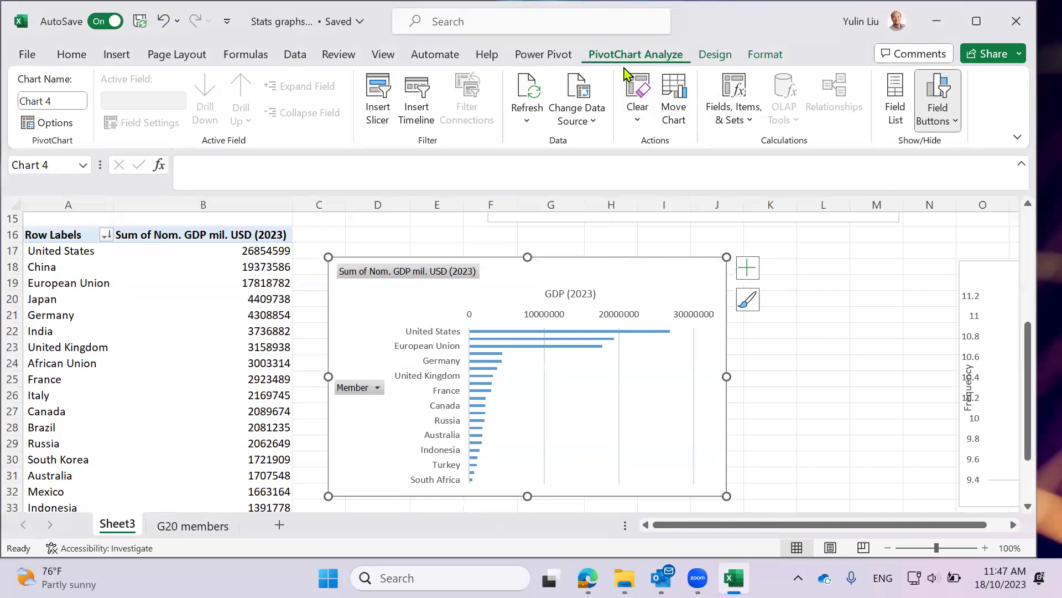
Hide the field buttons on the GDP bar chart and make the chart slightly taller
{"action": "left_click", "coordinate": [936, 100]}
{"action": "left_click", "coordinate": [580, 296]}
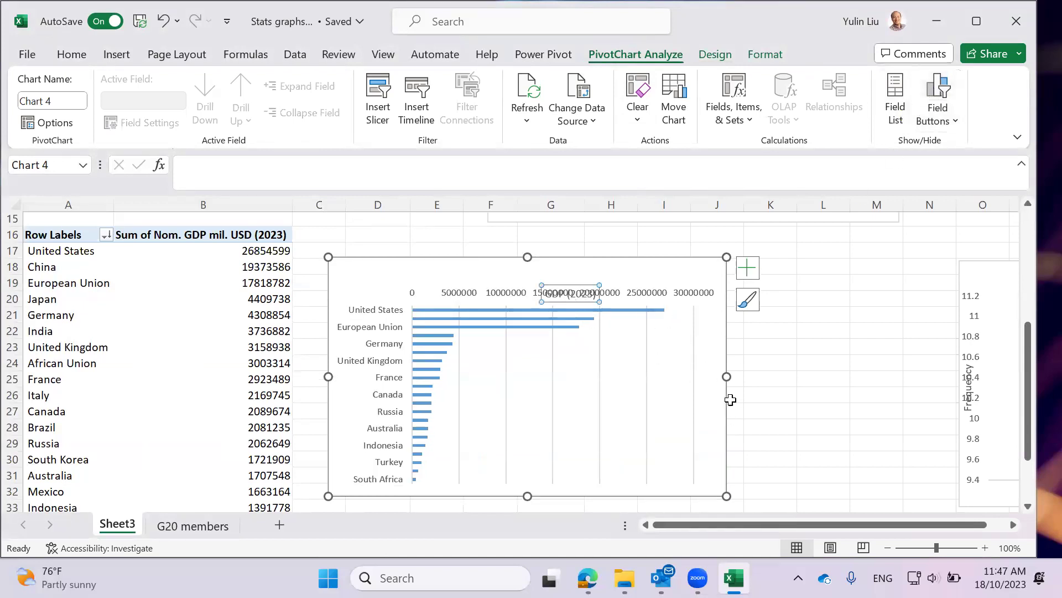
{"action": "left_click_drag", "start_coordinate": [528, 496], "coordinate": [531, 517]}
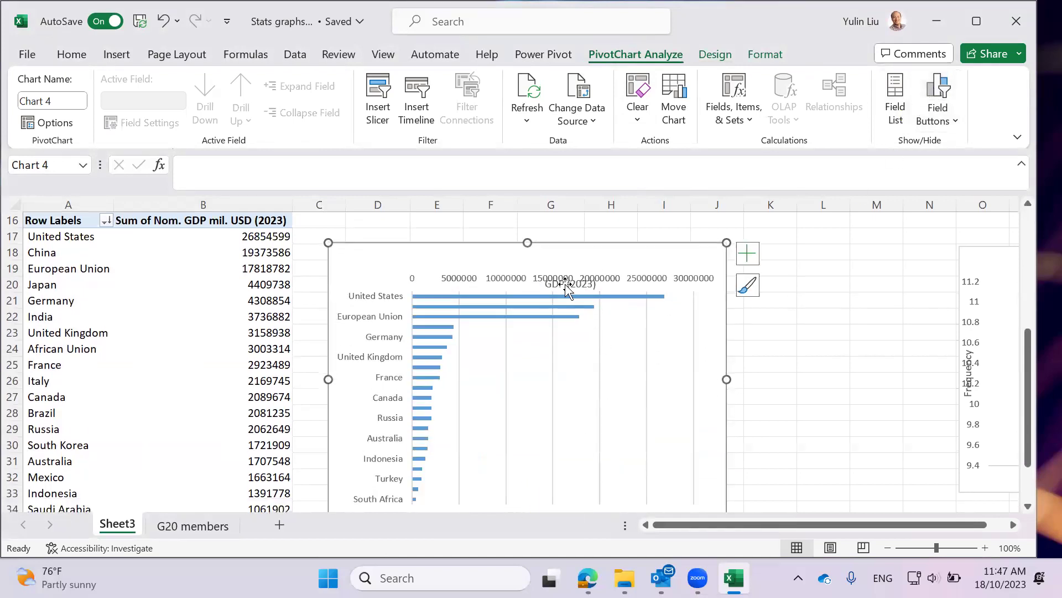
Move the GDP (2023) axis title up so it sits above the horizontal axis labels
{"action": "left_click", "coordinate": [555, 281]}
{"action": "left_click_drag", "start_coordinate": [552, 278], "coordinate": [533, 253]}
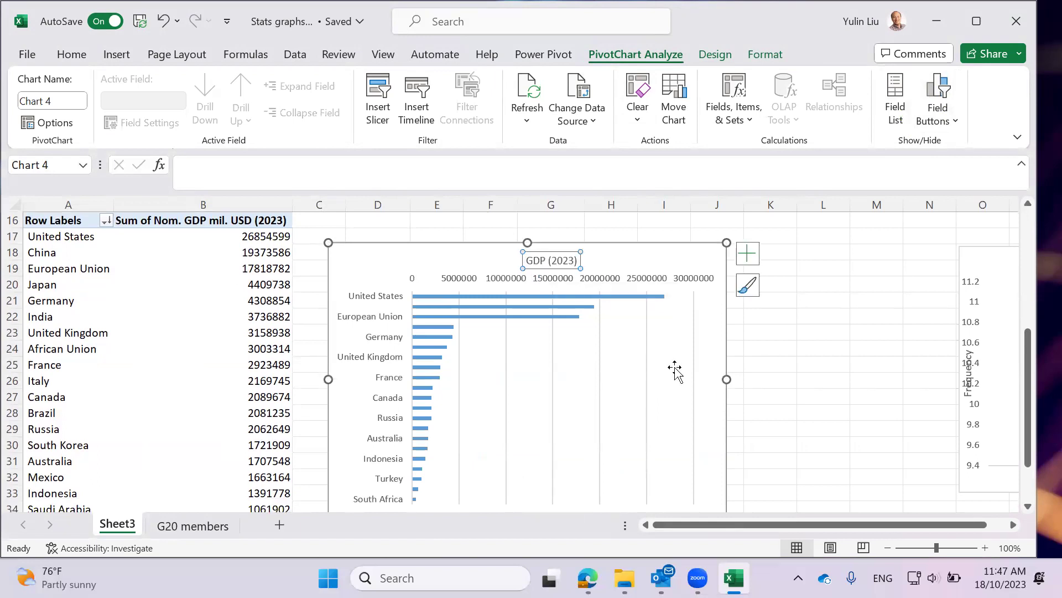
{"action": "left_click", "coordinate": [789, 375]}
Delete the vertical gridlines from the GDP bar chart
{"action": "scroll", "coordinate": [657, 420], "scroll_direction": "down", "scroll_amount": 2}
{"action": "scroll", "coordinate": [658, 419], "scroll_direction": "up", "scroll_amount": 1}
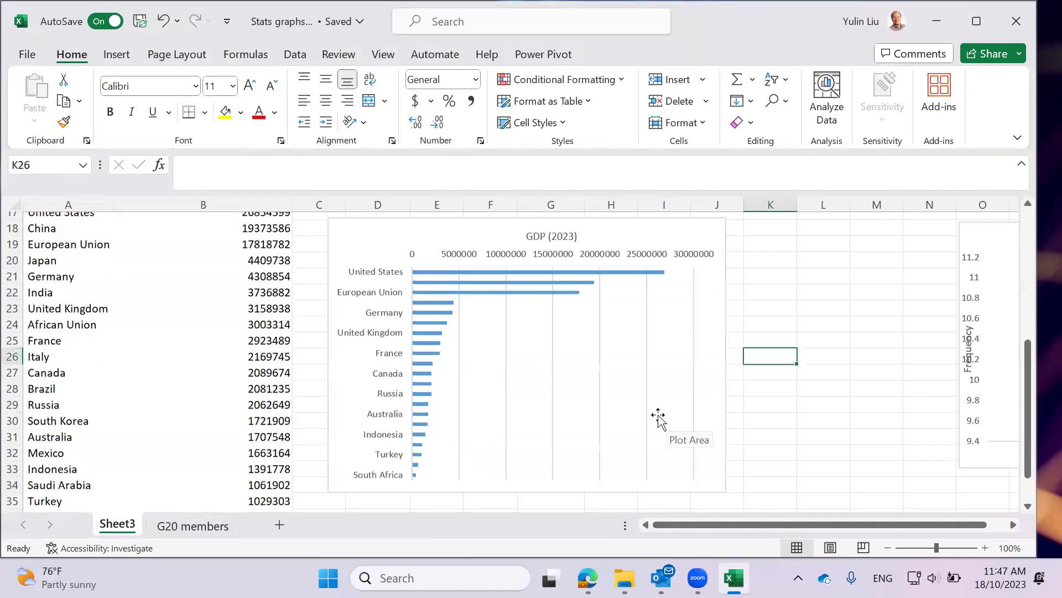
{"action": "scroll", "coordinate": [658, 419], "scroll_direction": "up", "scroll_amount": 1}
{"action": "left_click", "coordinate": [627, 375]}
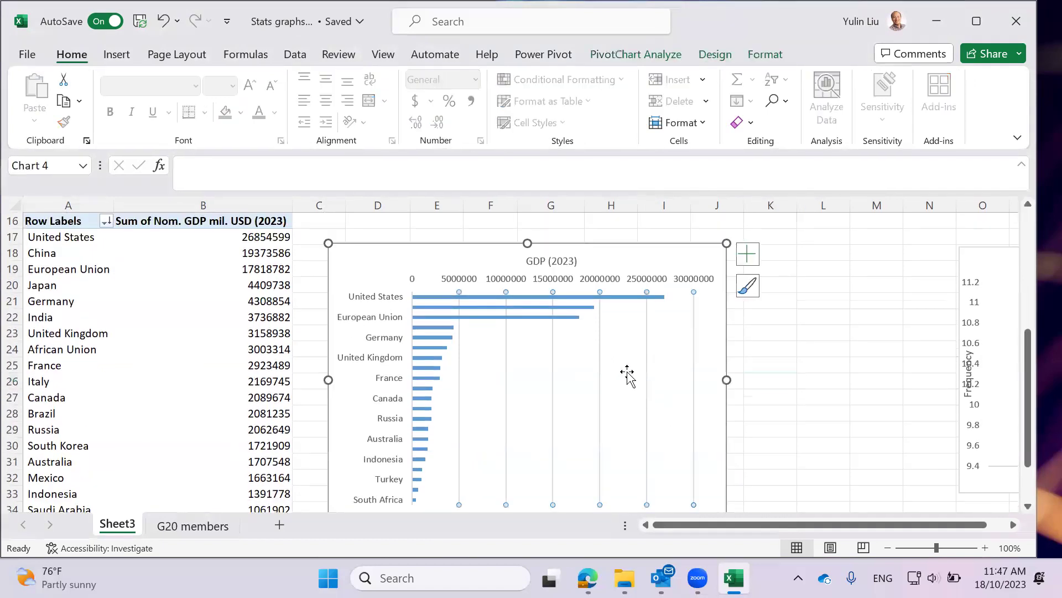
{"action": "left_click", "coordinate": [695, 410]}
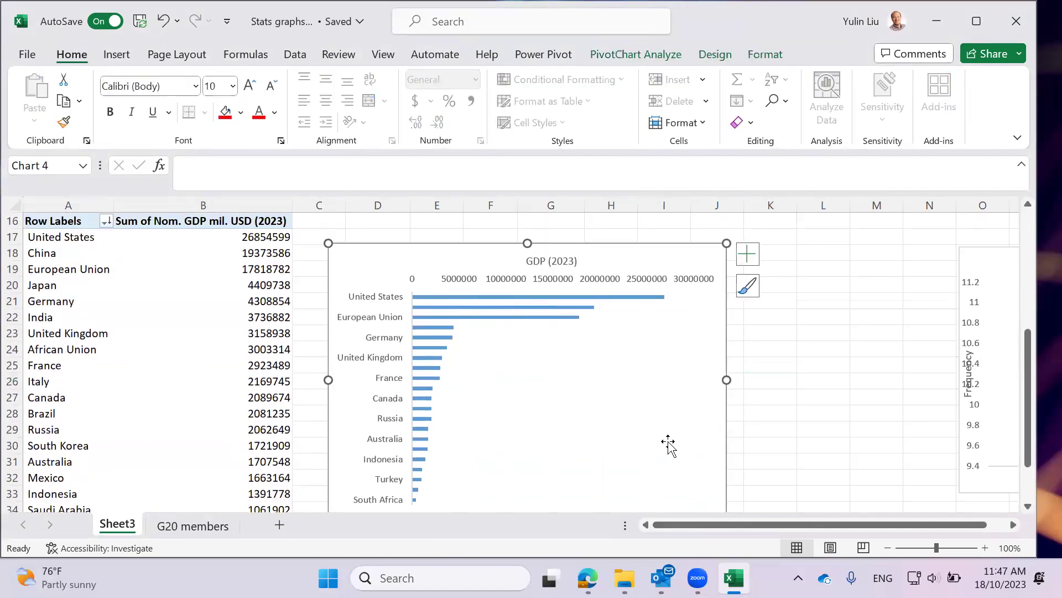
{"action": "scroll", "coordinate": [669, 443], "scroll_direction": "down", "scroll_amount": 1}
{"action": "scroll", "coordinate": [671, 443], "scroll_direction": "up", "scroll_amount": 1}
{"action": "scroll", "coordinate": [666, 417], "scroll_direction": "down", "scroll_amount": 2}
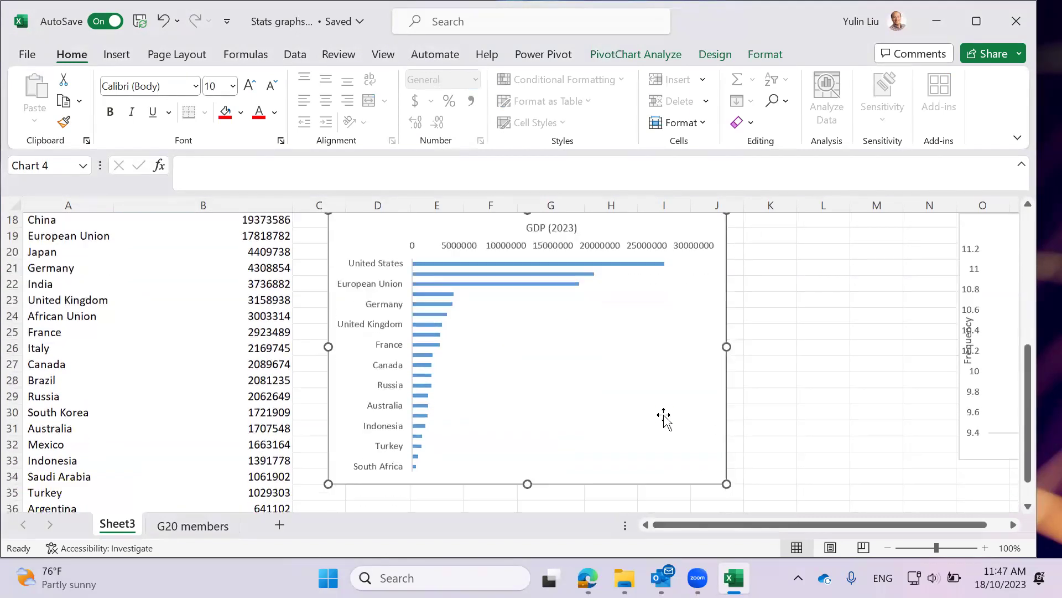
{"action": "scroll", "coordinate": [686, 413], "scroll_direction": "up", "scroll_amount": 2}
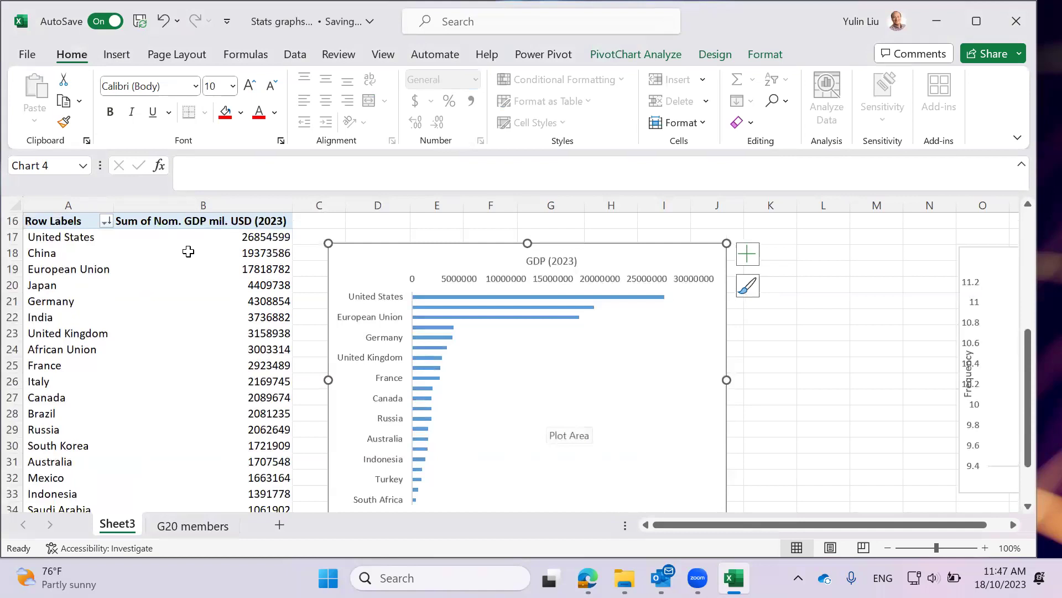
Move the GDP bar chart away from the pivot table, down and across to about cell L34
{"action": "left_click", "coordinate": [225, 271]}
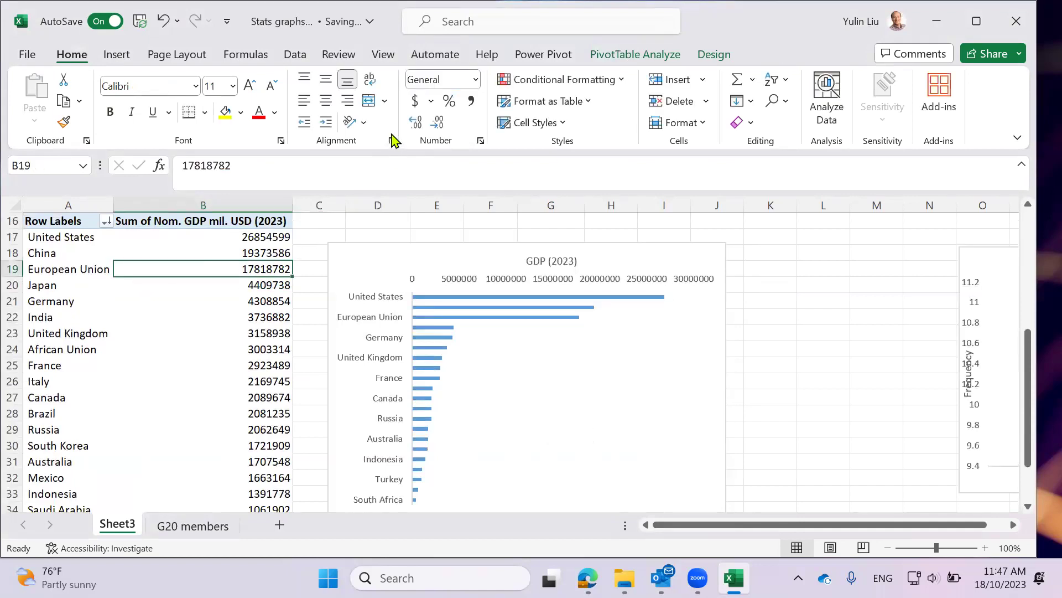
{"action": "left_click", "coordinate": [117, 53]}
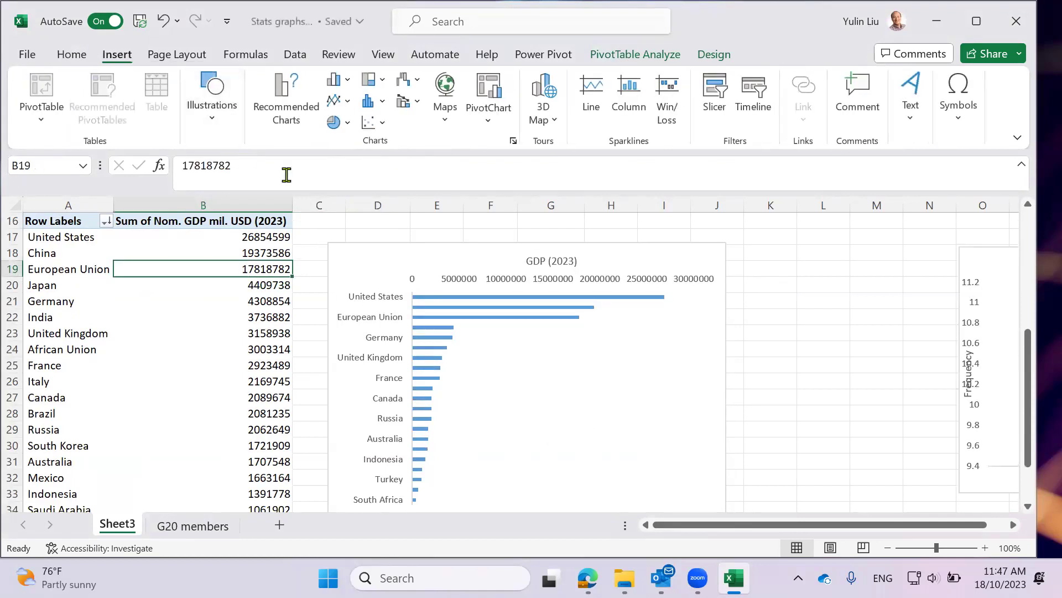
{"action": "left_click", "coordinate": [781, 363]}
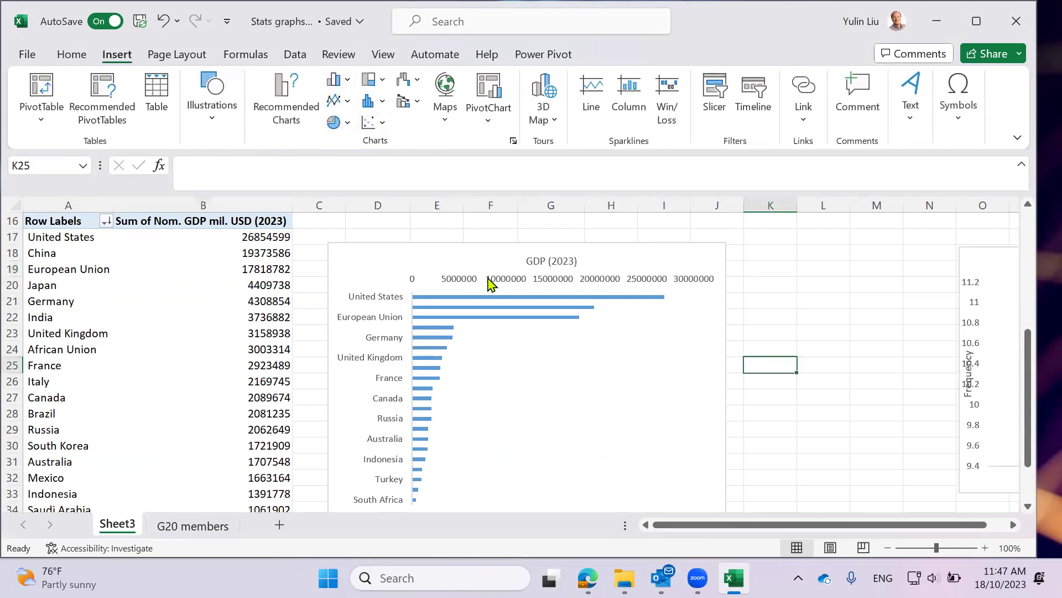
{"action": "left_click_drag", "start_coordinate": [419, 247], "coordinate": [914, 443]}
{"action": "scroll", "coordinate": [477, 379], "scroll_direction": "up", "scroll_amount": 3}
Insert a clustered column chart from the GDP pivot table and place it beside the table, below the pie chart
{"action": "left_click", "coordinate": [232, 353]}
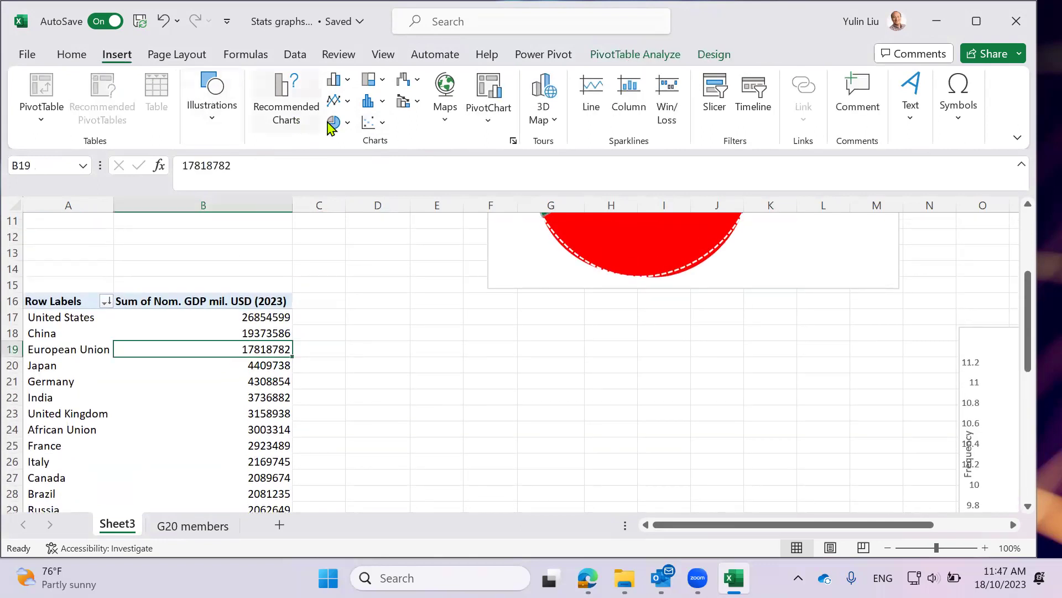
{"action": "left_click", "coordinate": [335, 80]}
{"action": "left_click", "coordinate": [346, 141]}
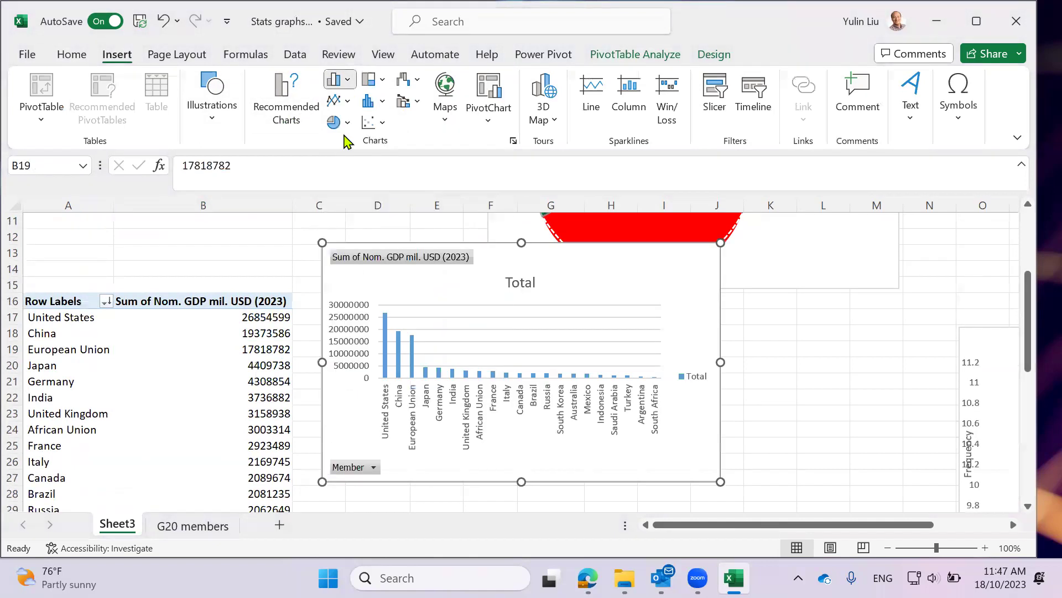
{"action": "left_click_drag", "start_coordinate": [487, 285], "coordinate": [510, 343]}
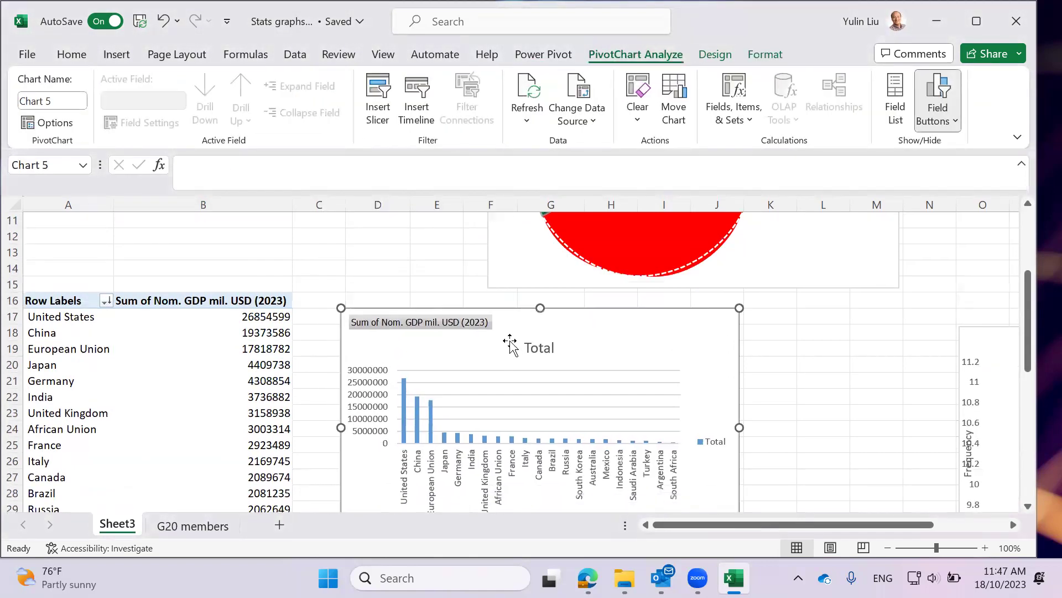
{"action": "scroll", "coordinate": [608, 360], "scroll_direction": "down", "scroll_amount": 1}
Delete the Total legend, the horizontal gridlines and the Total title from the GDP column chart
{"action": "left_click", "coordinate": [726, 404]}
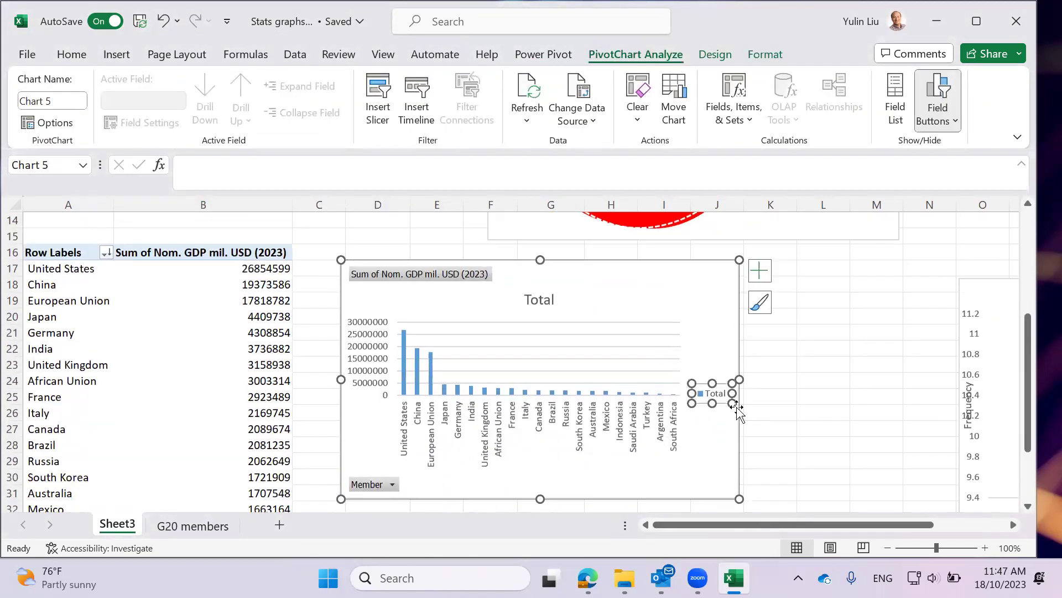
{"action": "key", "text": "Delete"}
{"action": "left_click", "coordinate": [582, 338]}
{"action": "key", "text": "Delete"}
{"action": "left_click", "coordinate": [534, 301]}
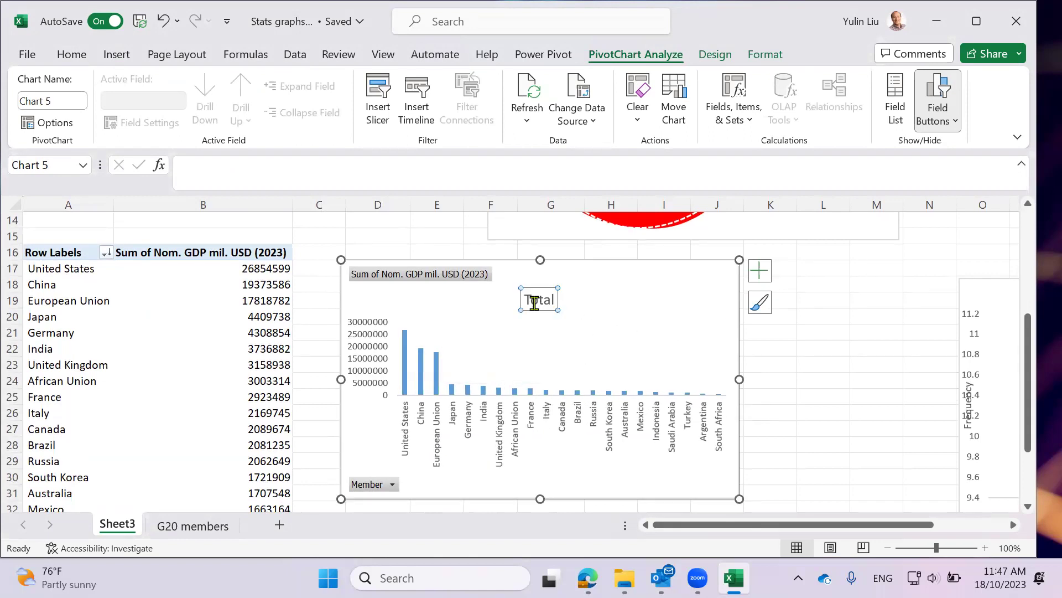
{"action": "key", "text": "Delete"}
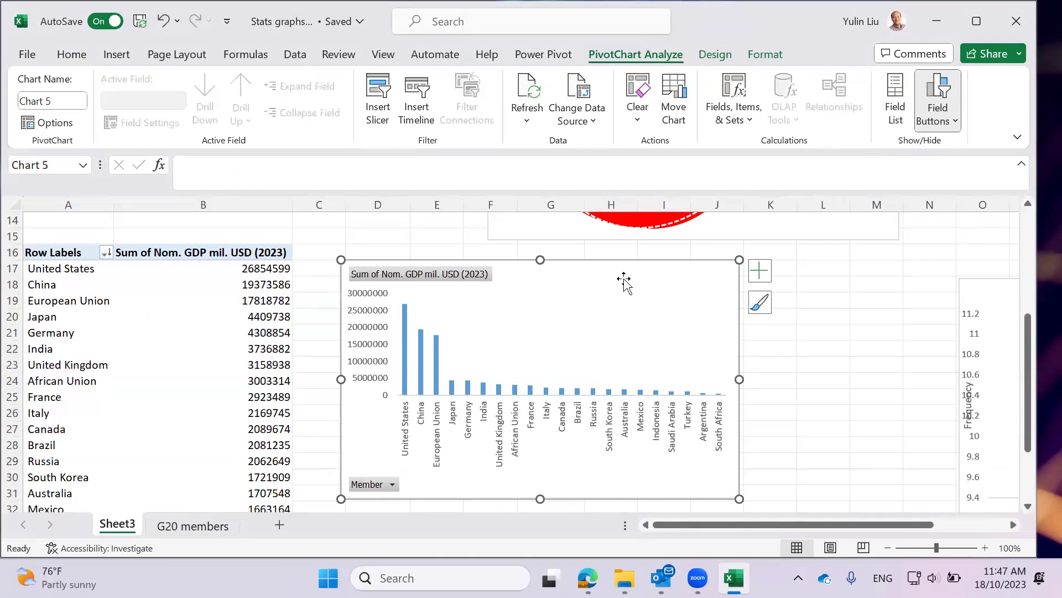
Hide the field buttons on the GDP column chart and enlarge it to span about columns C to L
{"action": "left_click", "coordinate": [941, 89]}
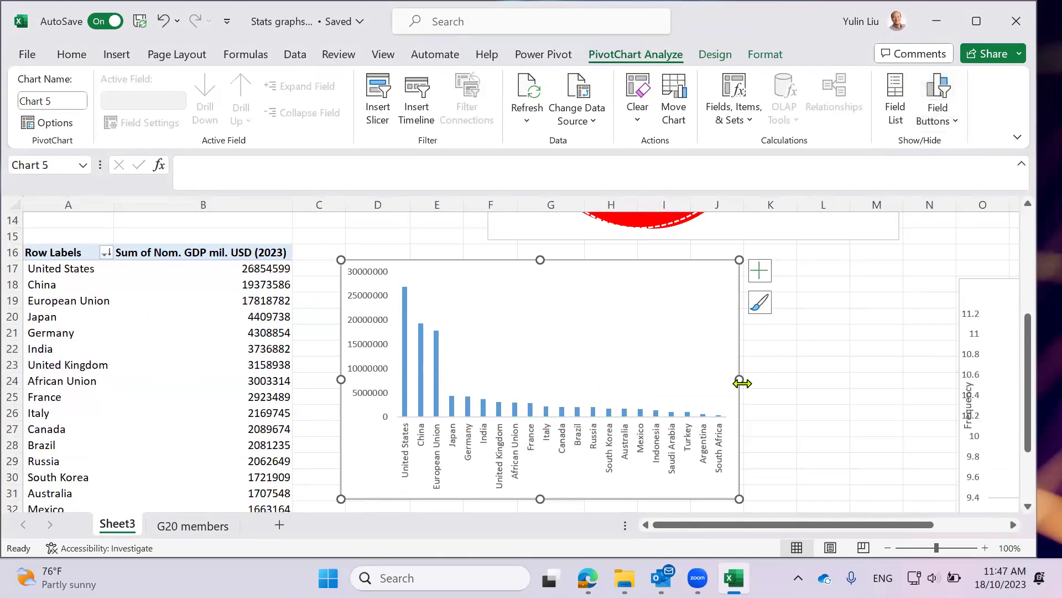
{"action": "left_click_drag", "start_coordinate": [739, 379], "coordinate": [794, 379]}
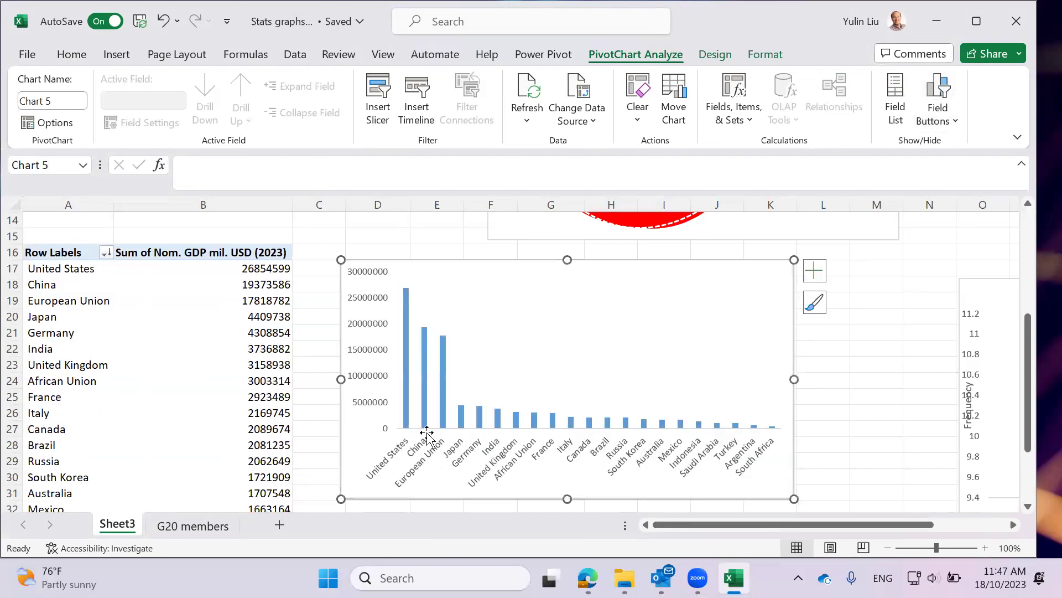
{"action": "left_click_drag", "start_coordinate": [341, 379], "coordinate": [324, 379]}
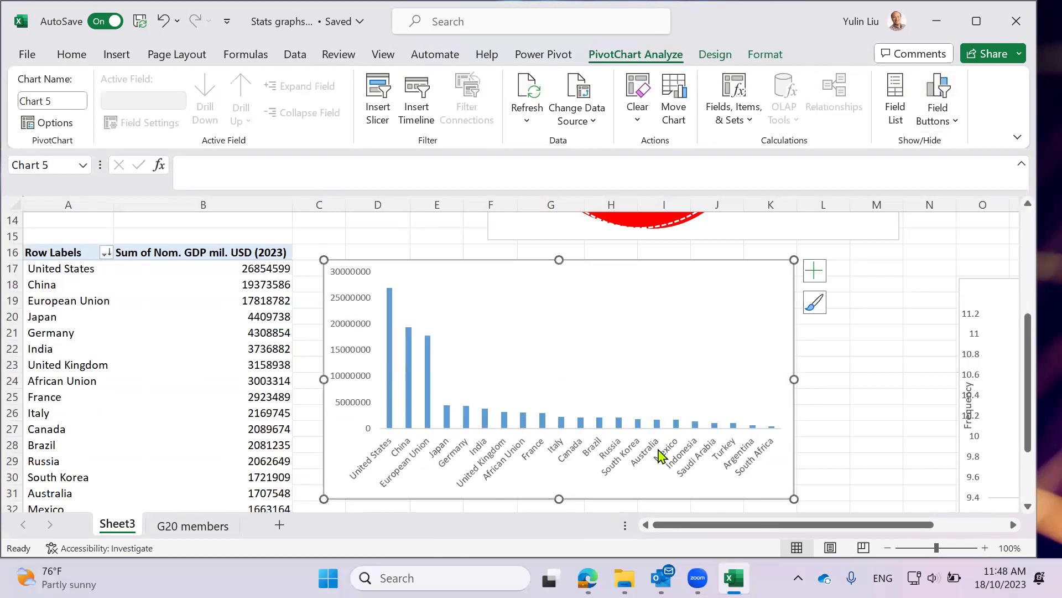
{"action": "scroll", "coordinate": [661, 453], "scroll_direction": "down", "scroll_amount": 2}
{"action": "scroll", "coordinate": [586, 370], "scroll_direction": "up", "scroll_amount": 1}
{"action": "left_click_drag", "start_coordinate": [794, 448], "coordinate": [862, 470]}
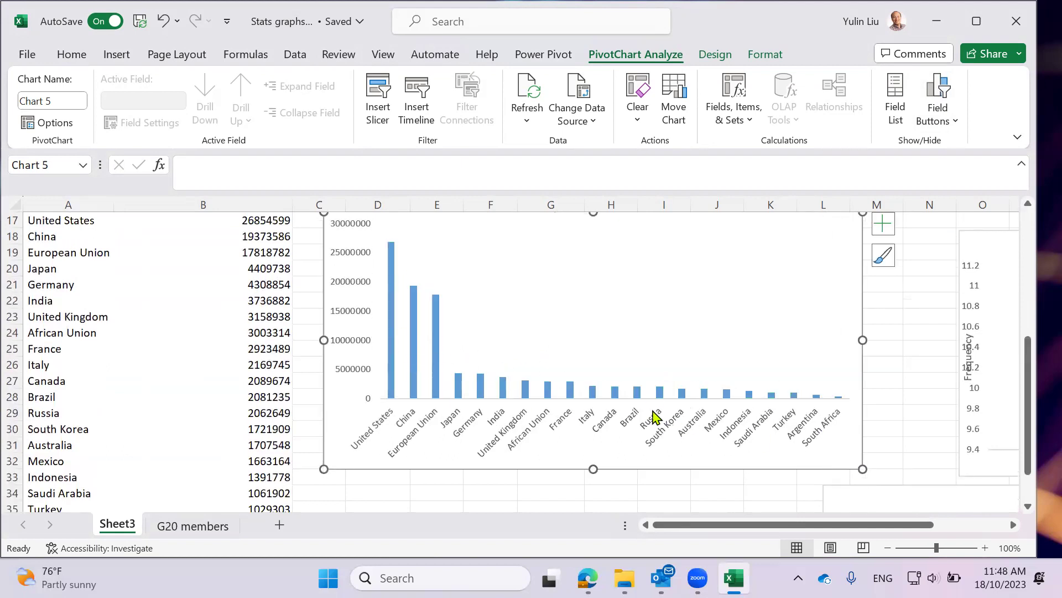
Reduce the gap width of the GDP column series to about 159% and close the series formatting options
{"action": "double_click", "coordinate": [639, 394]}
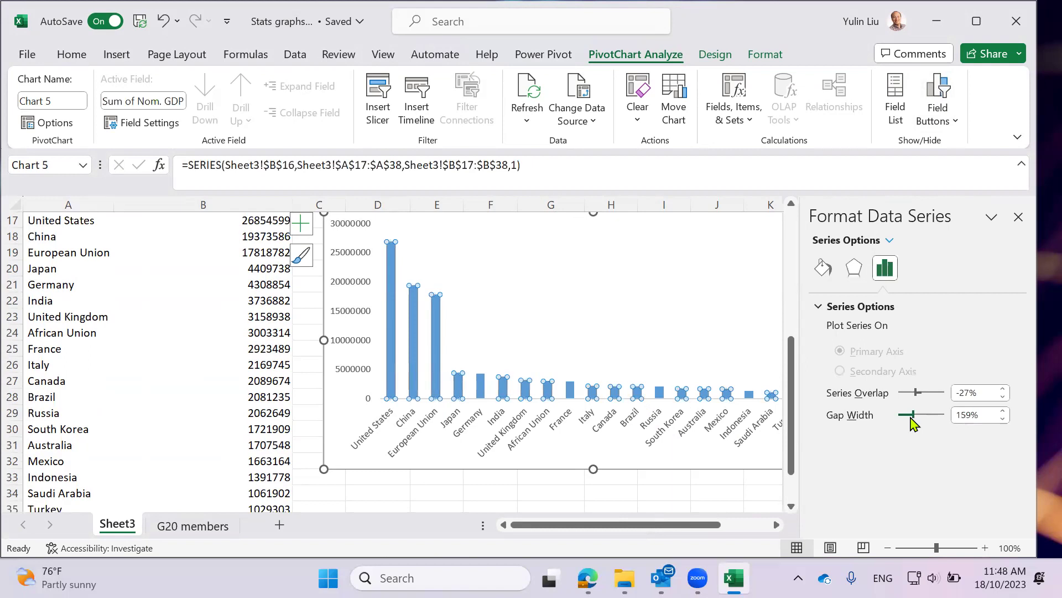
{"action": "left_click", "coordinate": [1018, 217]}
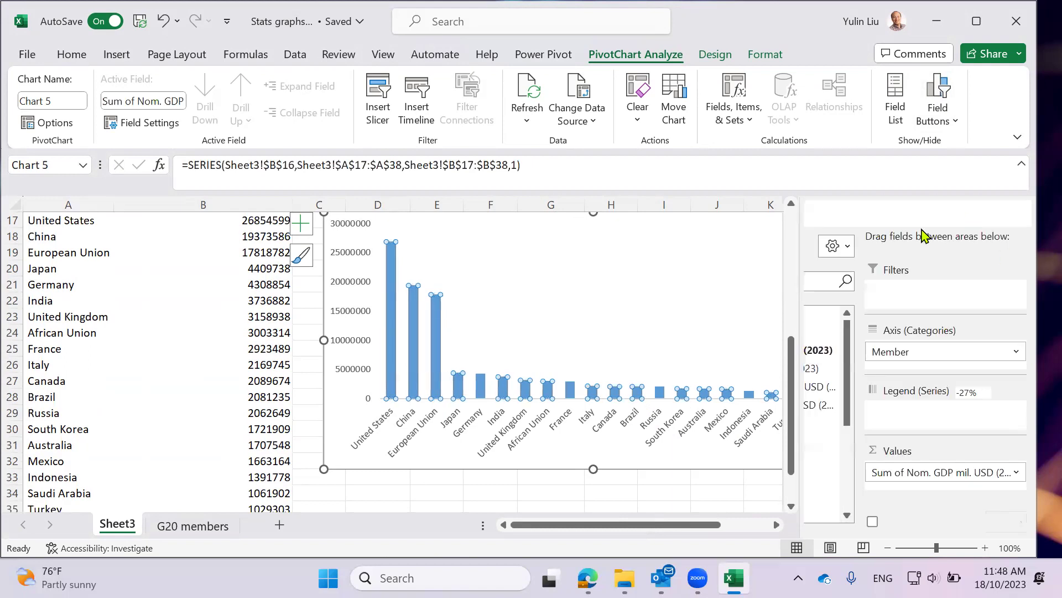
Open the axis formatting options for the vertical value axis of the GDP column chart
{"action": "scroll", "coordinate": [514, 429], "scroll_direction": "up", "scroll_amount": 2}
{"action": "left_click", "coordinate": [355, 383]}
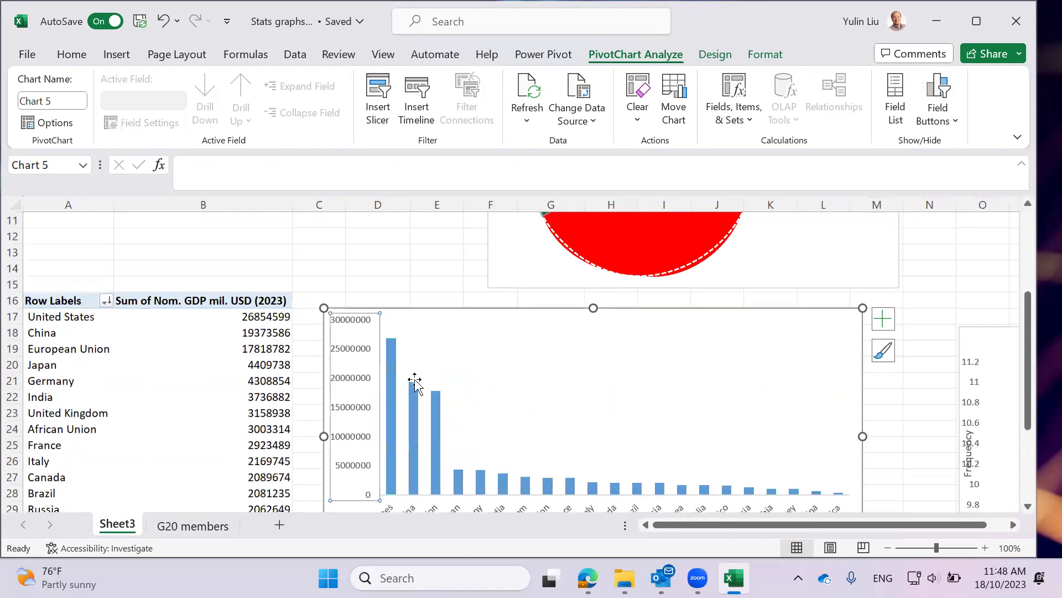
{"action": "scroll", "coordinate": [394, 379], "scroll_direction": "down", "scroll_amount": 2}
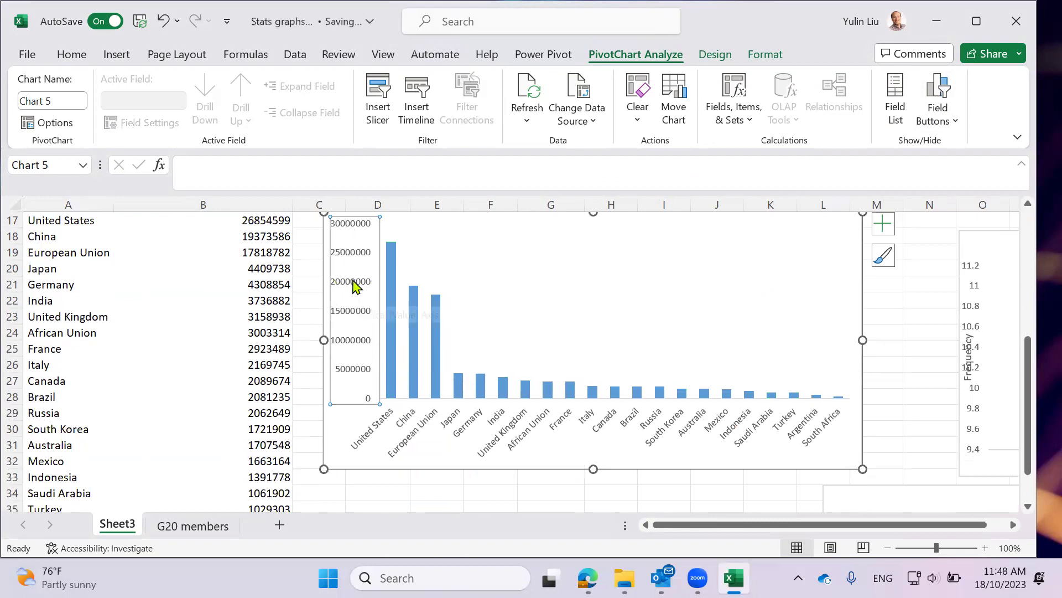
{"action": "right_click", "coordinate": [354, 285]}
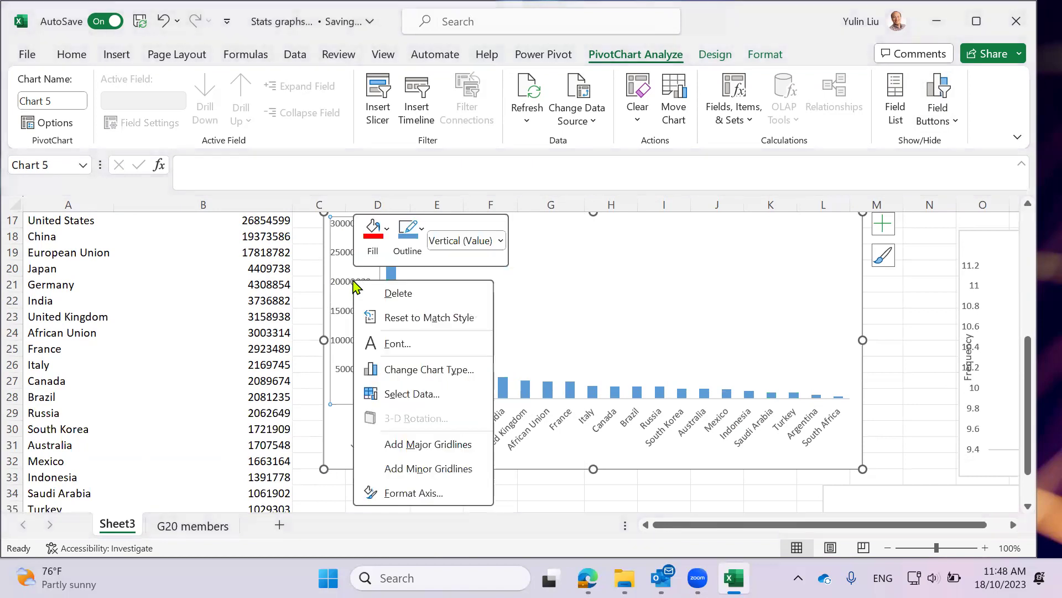
{"action": "left_click", "coordinate": [408, 494]}
{"action": "scroll", "coordinate": [1000, 440], "scroll_direction": "down", "scroll_amount": 5}
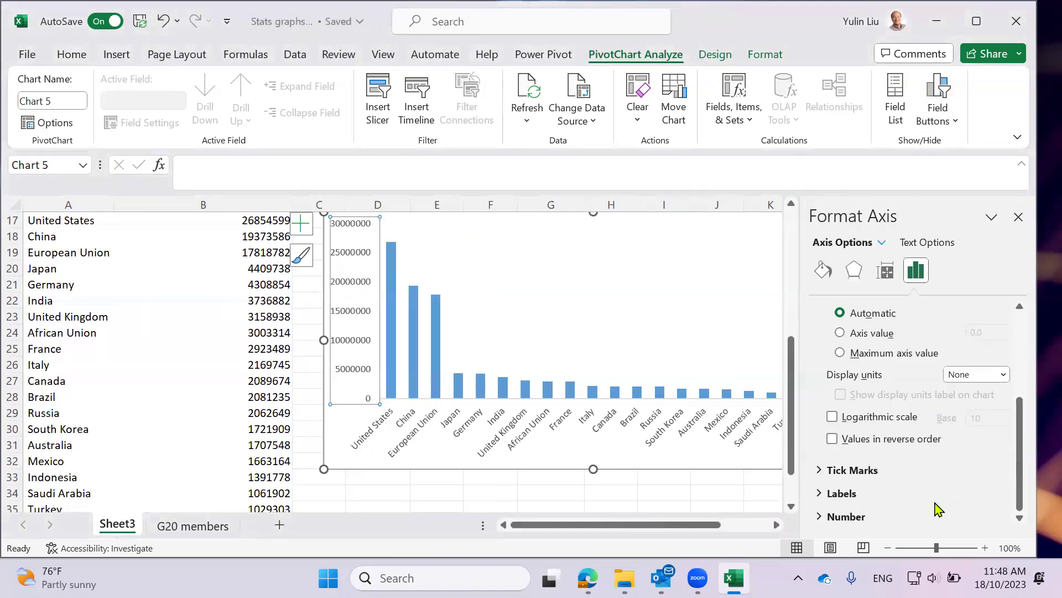
Examine the number format categories, tick mark and label settings available for the column chart's vertical axis
{"action": "left_click", "coordinate": [823, 517]}
{"action": "scroll", "coordinate": [1030, 432], "scroll_direction": "down", "scroll_amount": 4}
{"action": "scroll", "coordinate": [1012, 434], "scroll_direction": "down", "scroll_amount": 3}
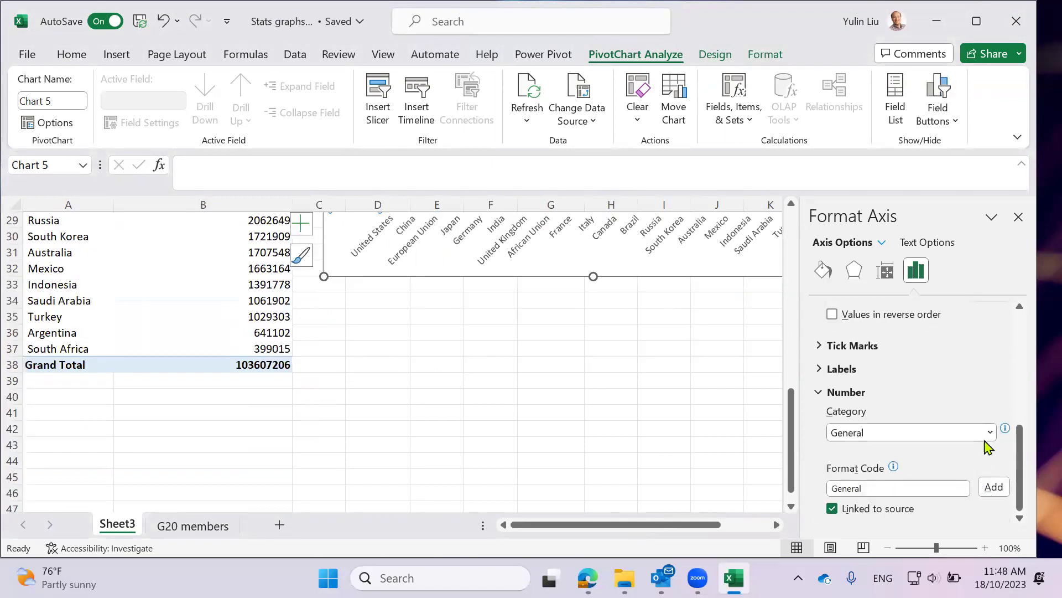
{"action": "left_click", "coordinate": [990, 433]}
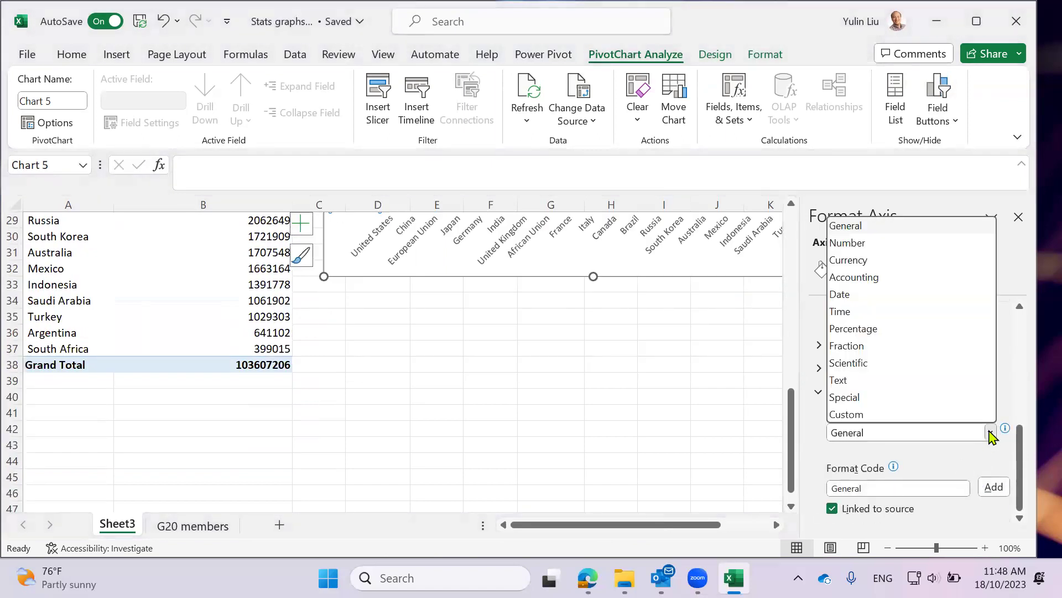
{"action": "left_click", "coordinate": [990, 433]}
{"action": "left_click", "coordinate": [820, 392]}
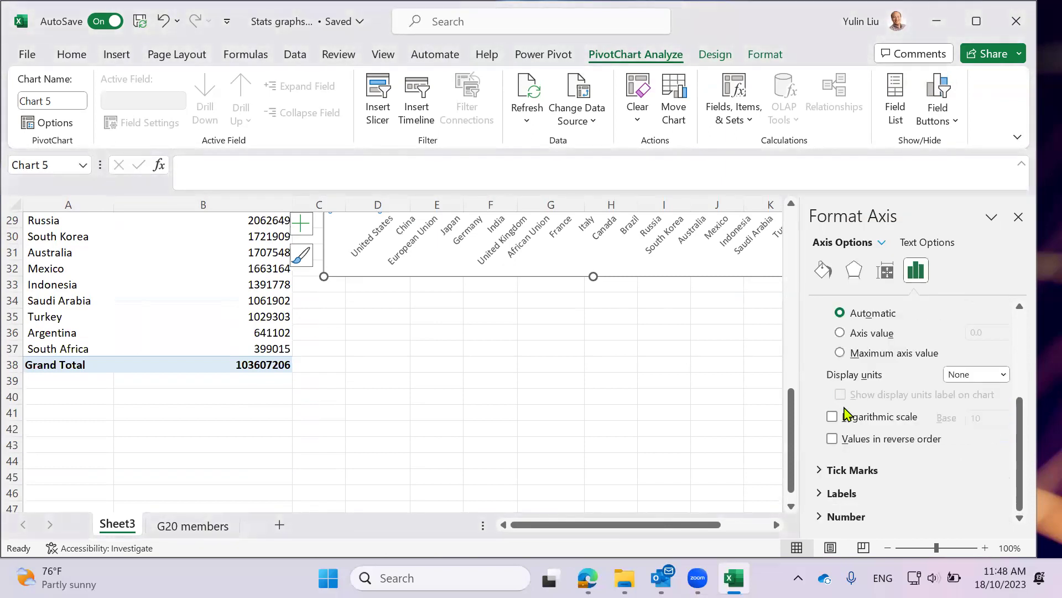
{"action": "left_click", "coordinate": [824, 470]}
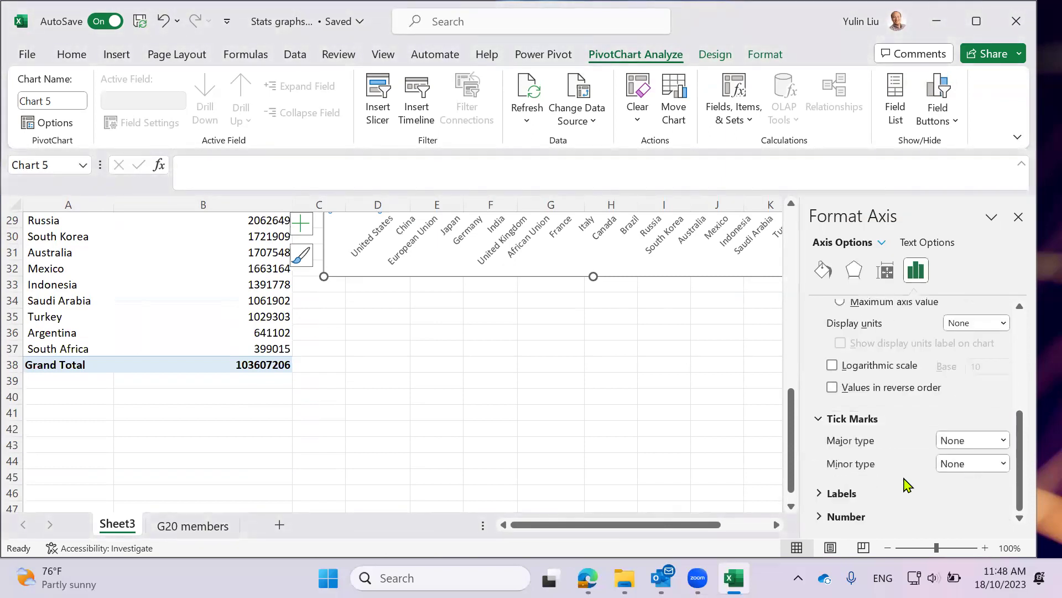
{"action": "left_click", "coordinate": [824, 419]}
{"action": "left_click", "coordinate": [825, 493]}
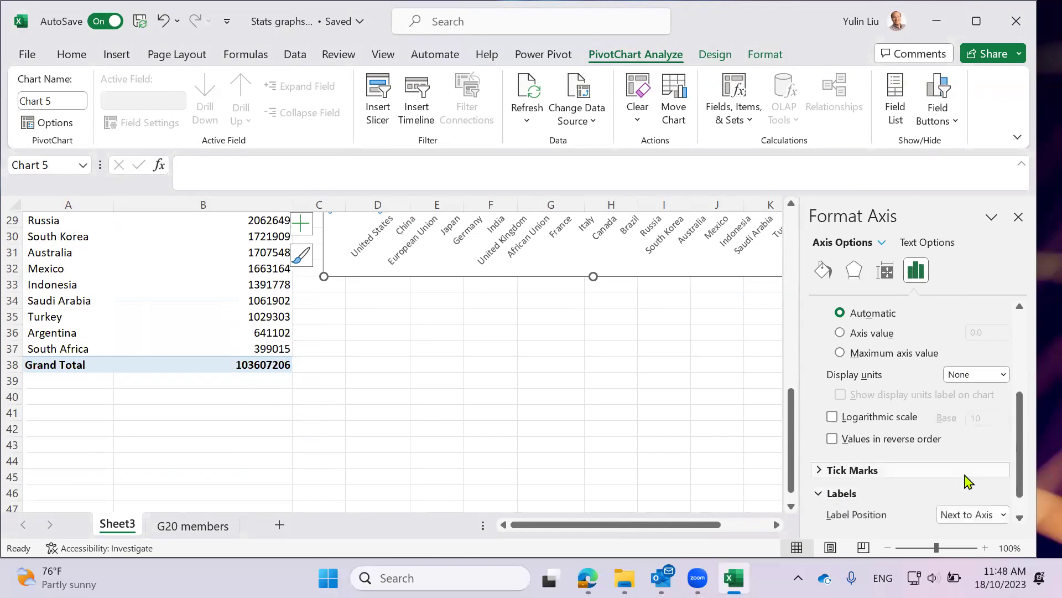
{"action": "left_click", "coordinate": [841, 466]}
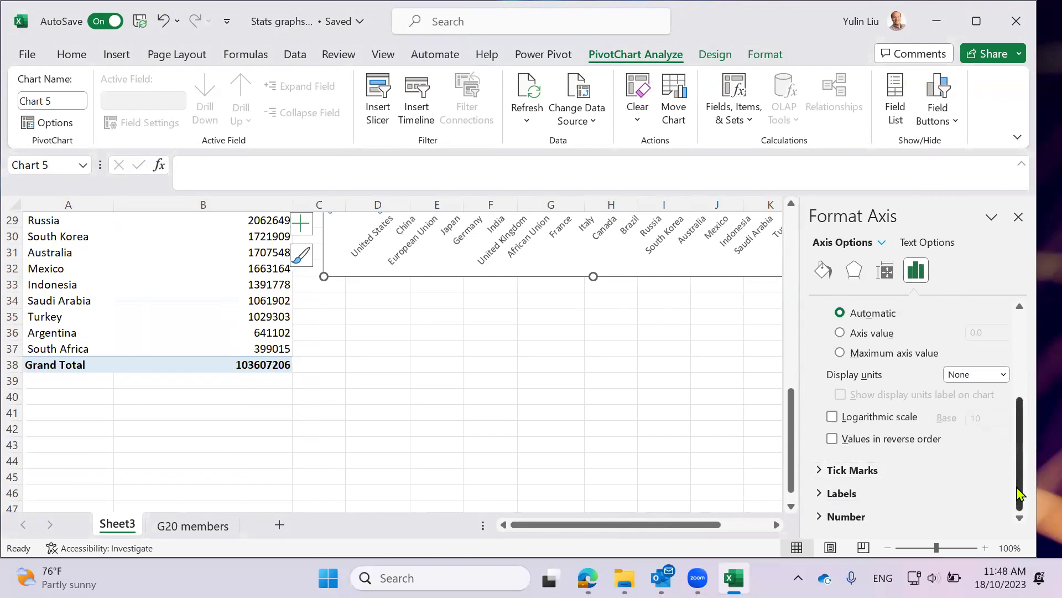
Try Billions as the display units of the column chart's vertical axis
{"action": "left_click", "coordinate": [1004, 376]}
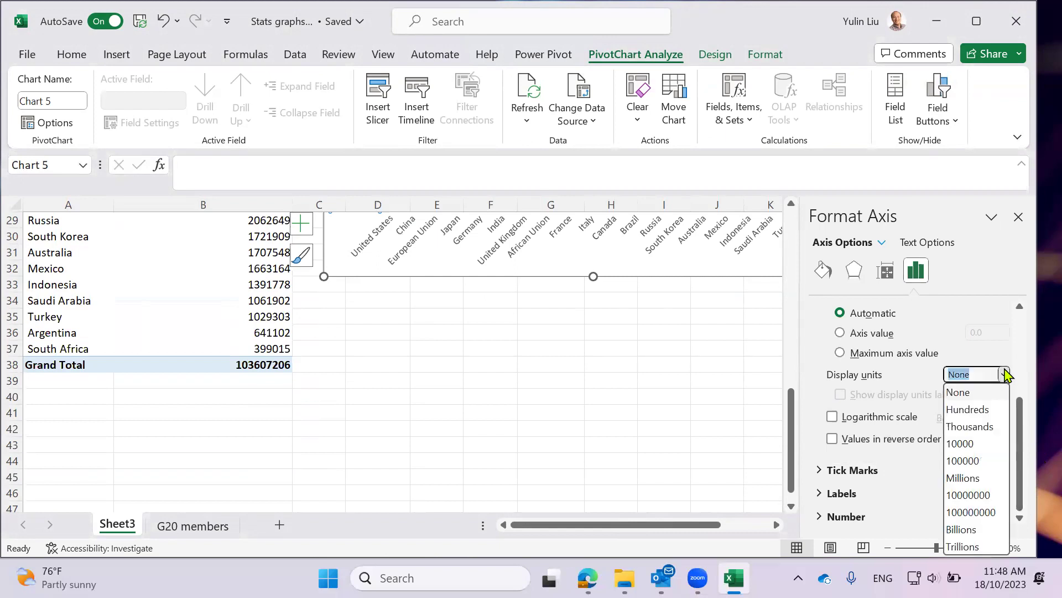
{"action": "left_click", "coordinate": [1006, 375]}
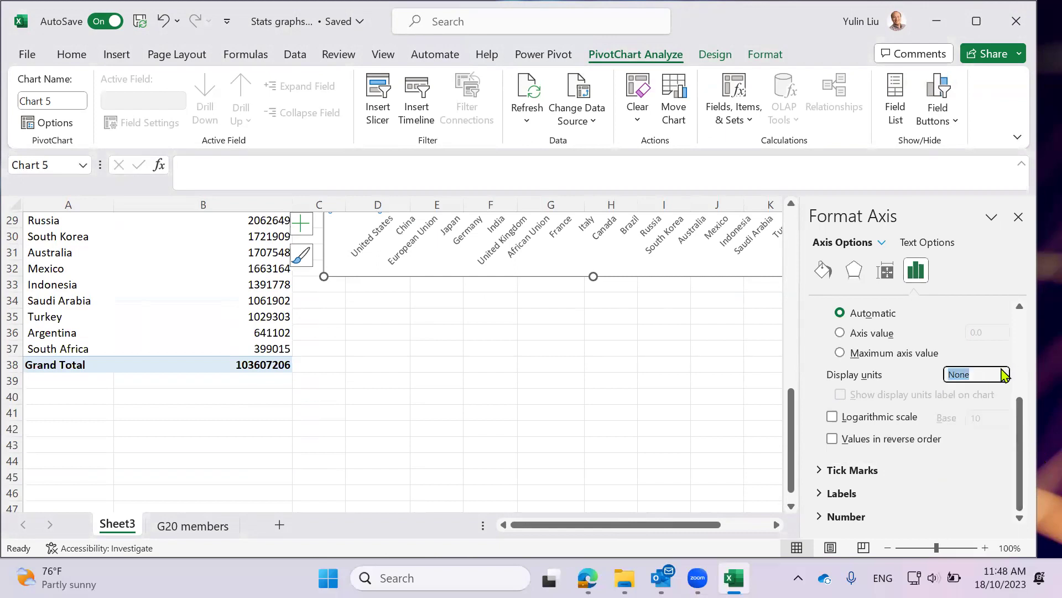
{"action": "scroll", "coordinate": [965, 416], "scroll_direction": "up", "scroll_amount": 3}
{"action": "scroll", "coordinate": [935, 426], "scroll_direction": "up", "scroll_amount": 2}
{"action": "scroll", "coordinate": [937, 426], "scroll_direction": "down", "scroll_amount": 4}
{"action": "left_click", "coordinate": [1004, 376]}
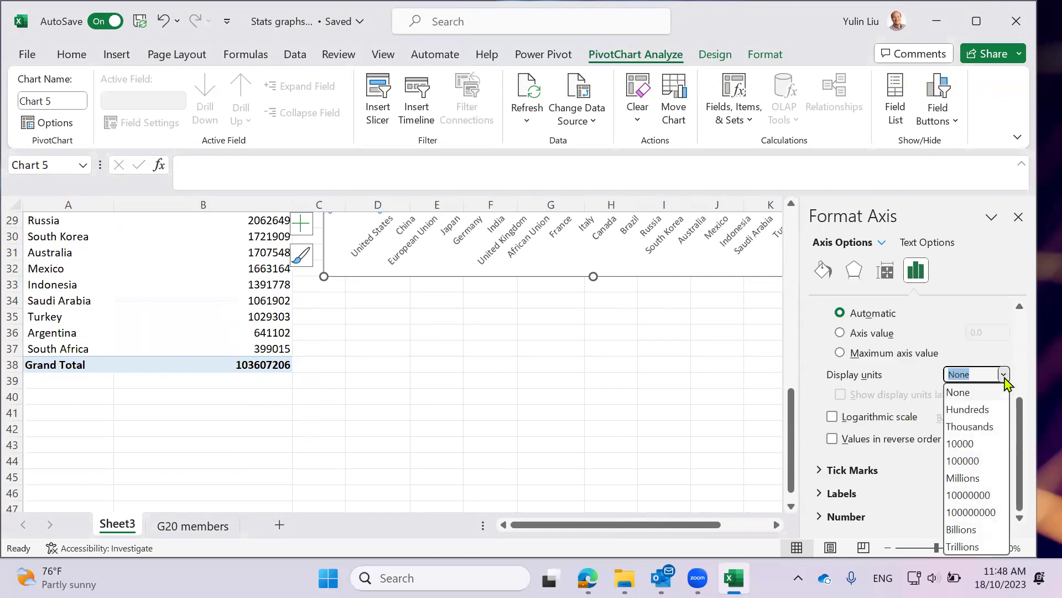
{"action": "left_click", "coordinate": [991, 530]}
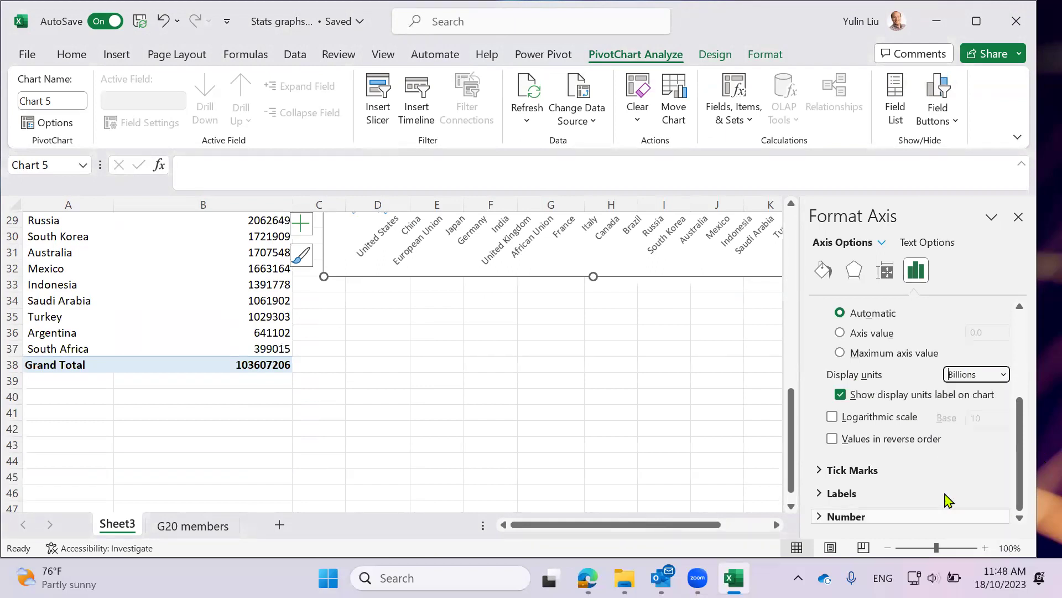
{"action": "scroll", "coordinate": [533, 401], "scroll_direction": "up", "scroll_amount": 2}
{"action": "scroll", "coordinate": [533, 401], "scroll_direction": "up", "scroll_amount": 3}
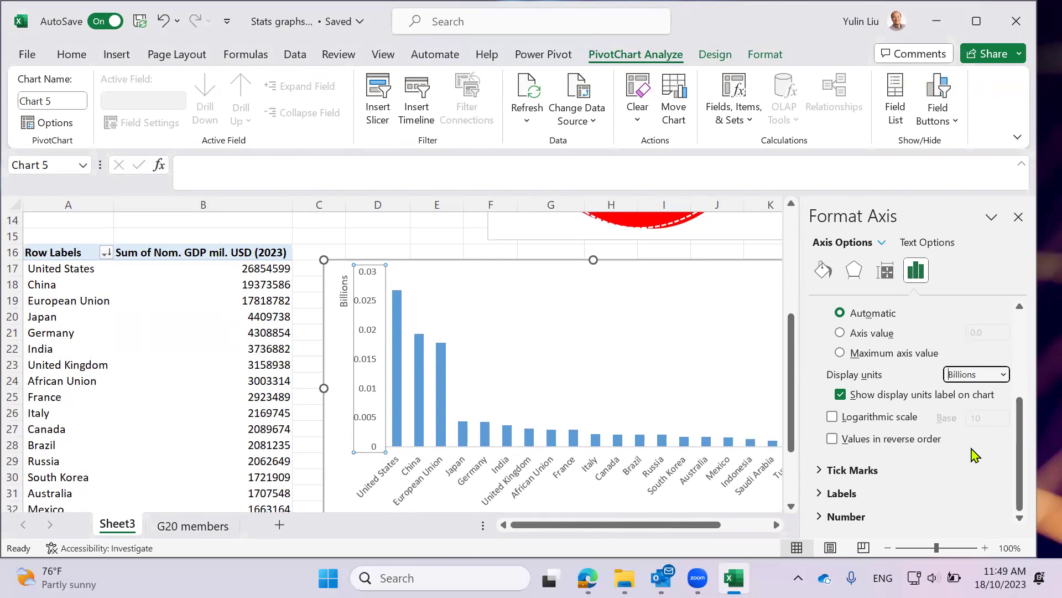
Set the vertical axis display units to Millions, hide the display units label and close the axis formatting options
{"action": "left_click", "coordinate": [1003, 374]}
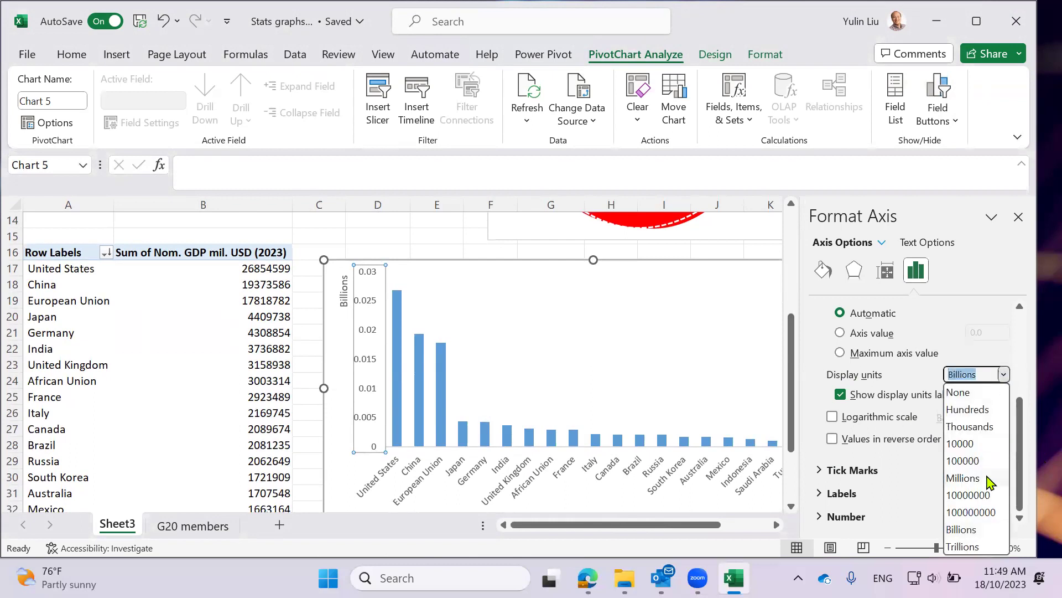
{"action": "left_click", "coordinate": [963, 478]}
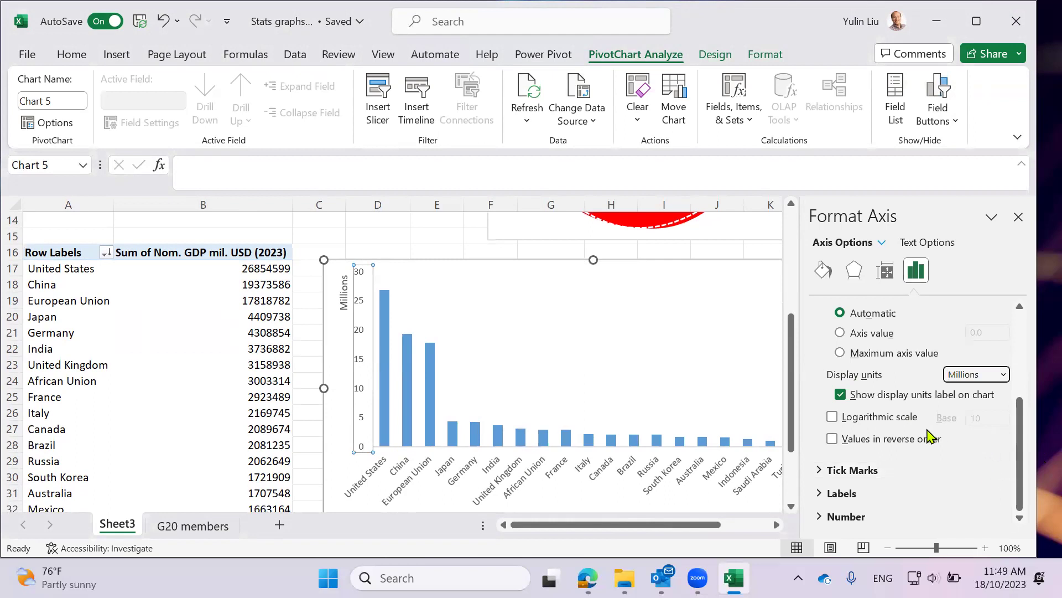
{"action": "left_click", "coordinate": [841, 395]}
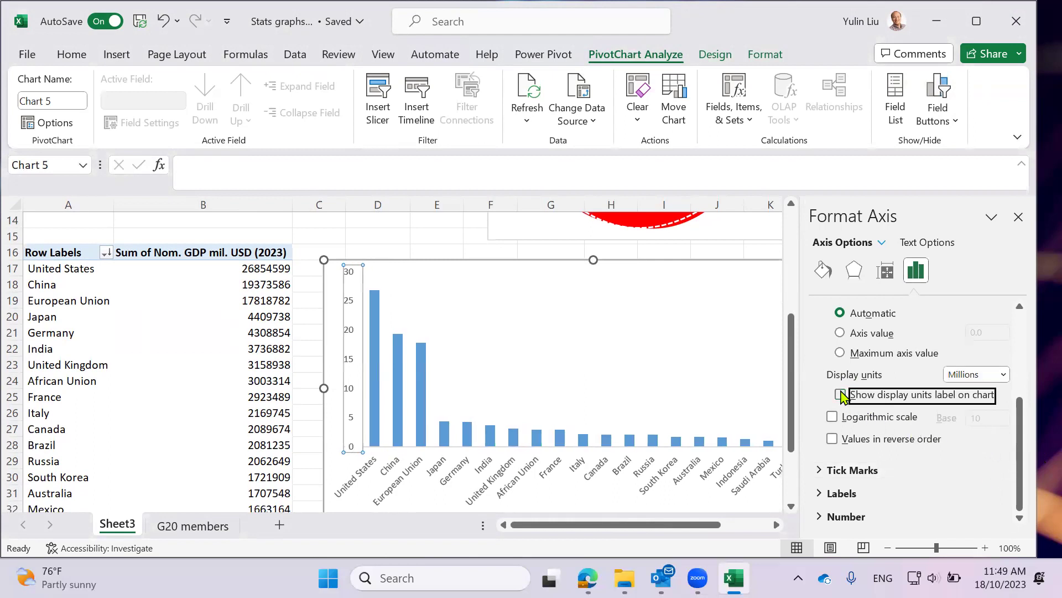
{"action": "left_click", "coordinate": [841, 395]}
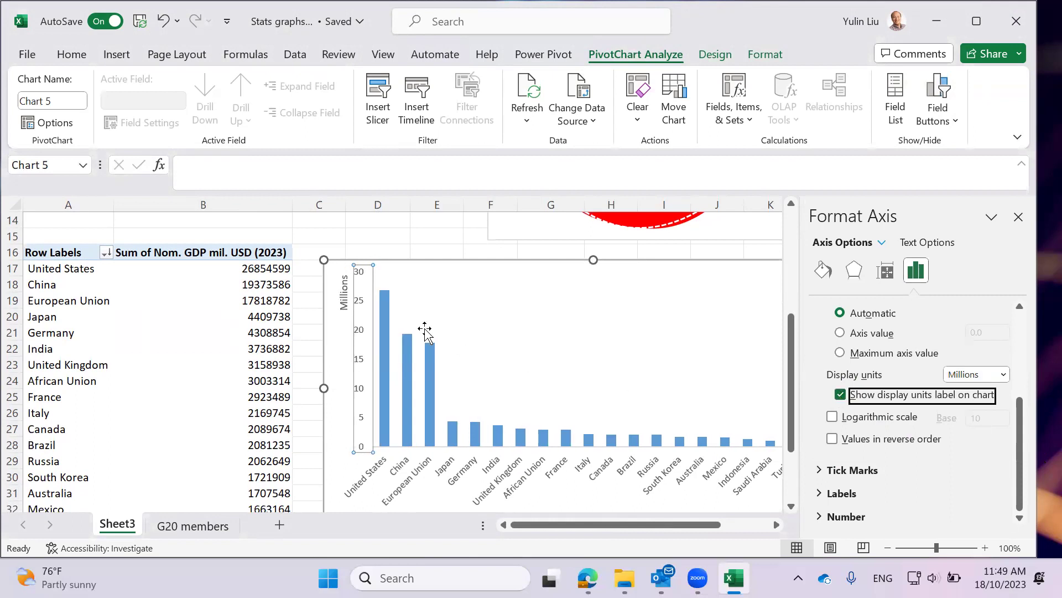
{"action": "left_click", "coordinate": [842, 395]}
{"action": "left_click", "coordinate": [1018, 216]}
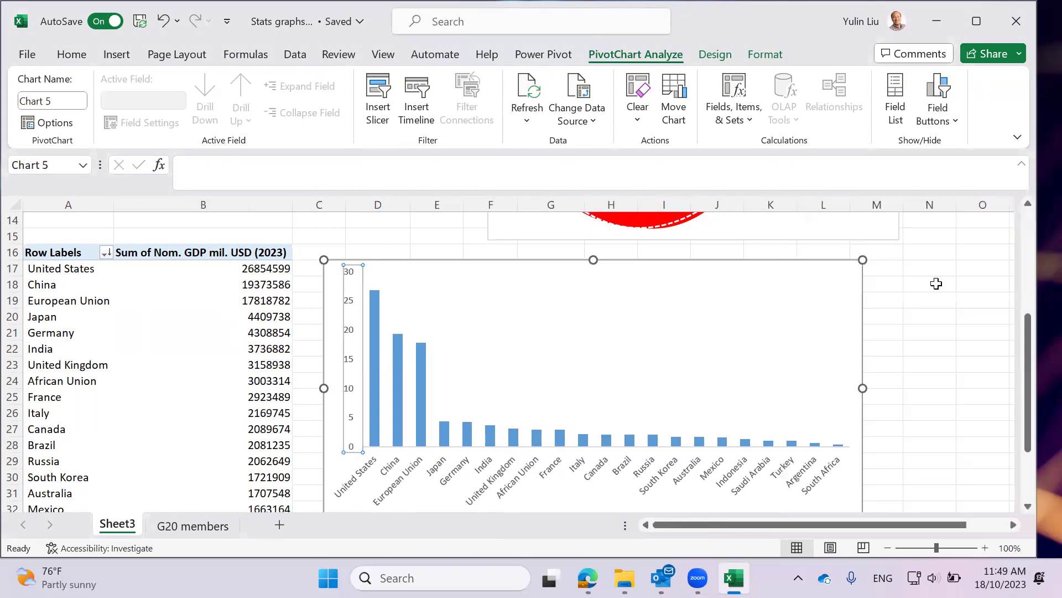
Add axis titles to the GDP column chart and set the vertical one to "GDP (Millions, 2023)"
{"action": "left_click", "coordinate": [888, 274]}
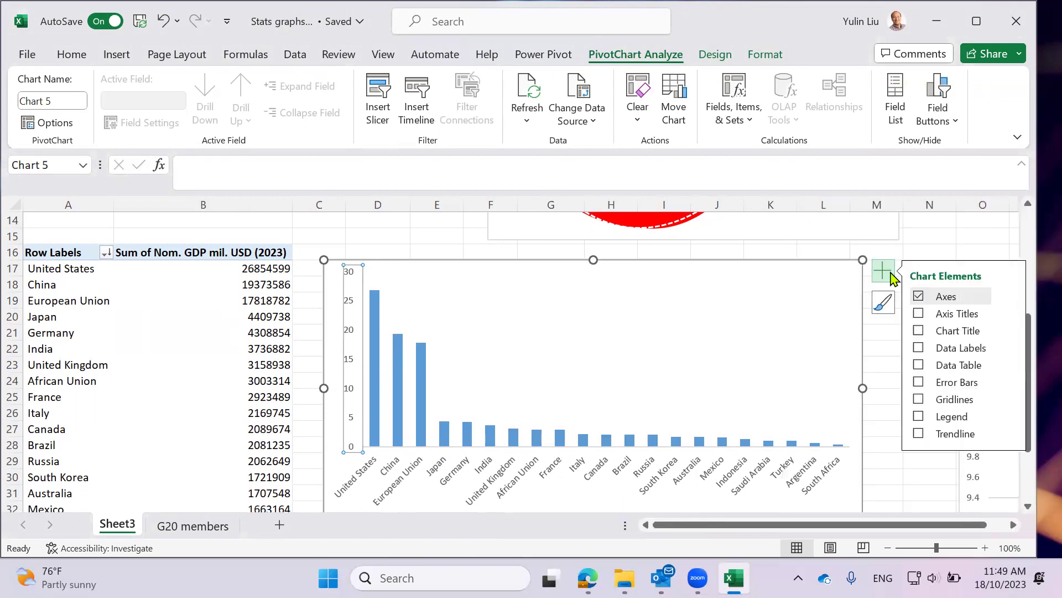
{"action": "left_click", "coordinate": [929, 315]}
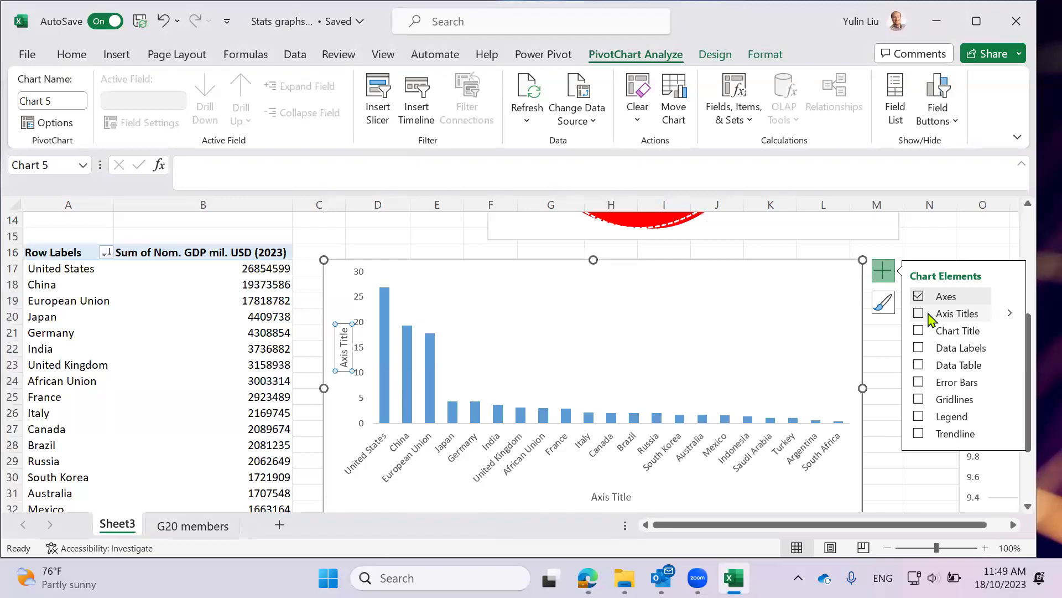
{"action": "left_click", "coordinate": [339, 343]}
{"action": "left_click_drag", "start_coordinate": [340, 329], "coordinate": [341, 364]}
{"action": "type", "text": "G"}
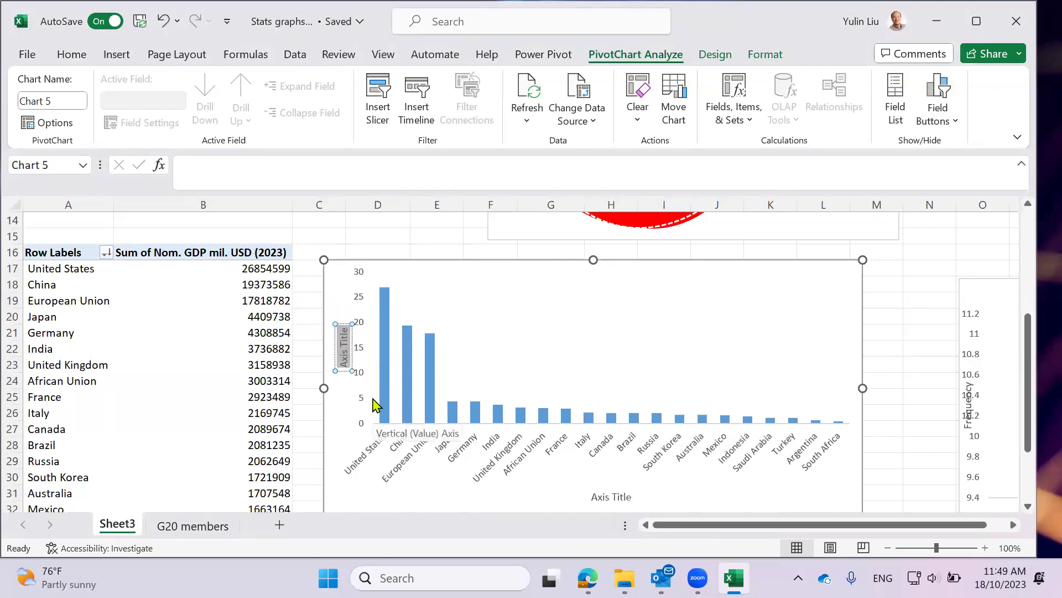
{"action": "type", "text": "DP"}
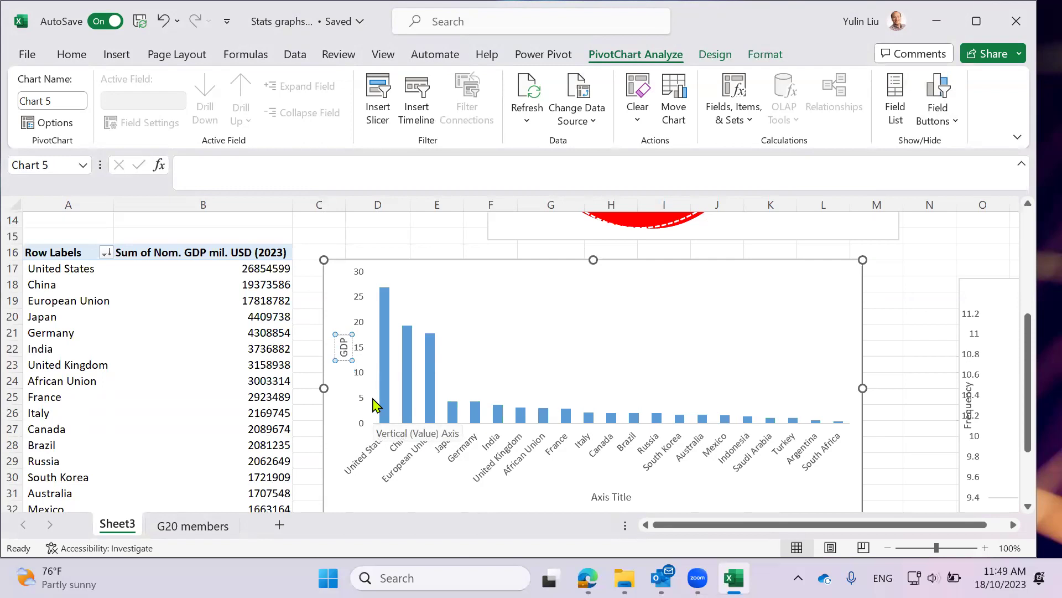
{"action": "type", "text": " (Million"}
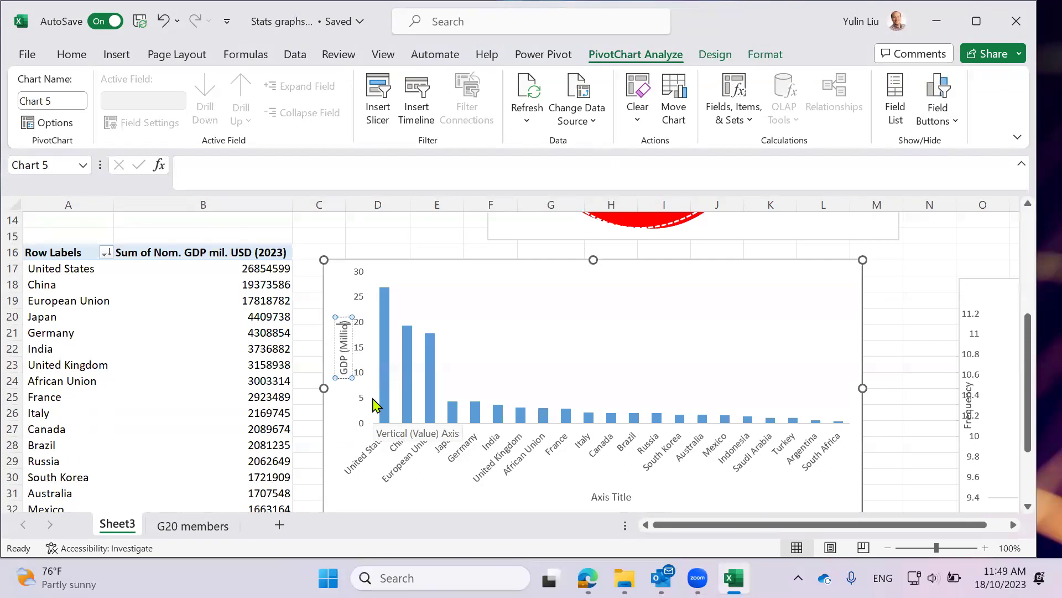
{"action": "type", "text": "s, 2023"}
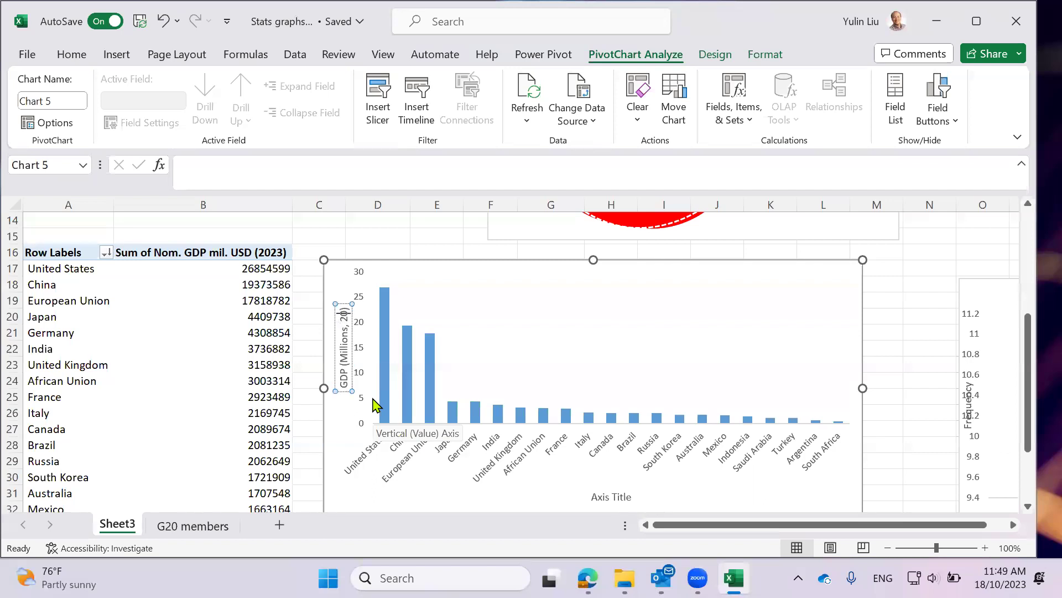
{"action": "left_click", "coordinate": [366, 407]}
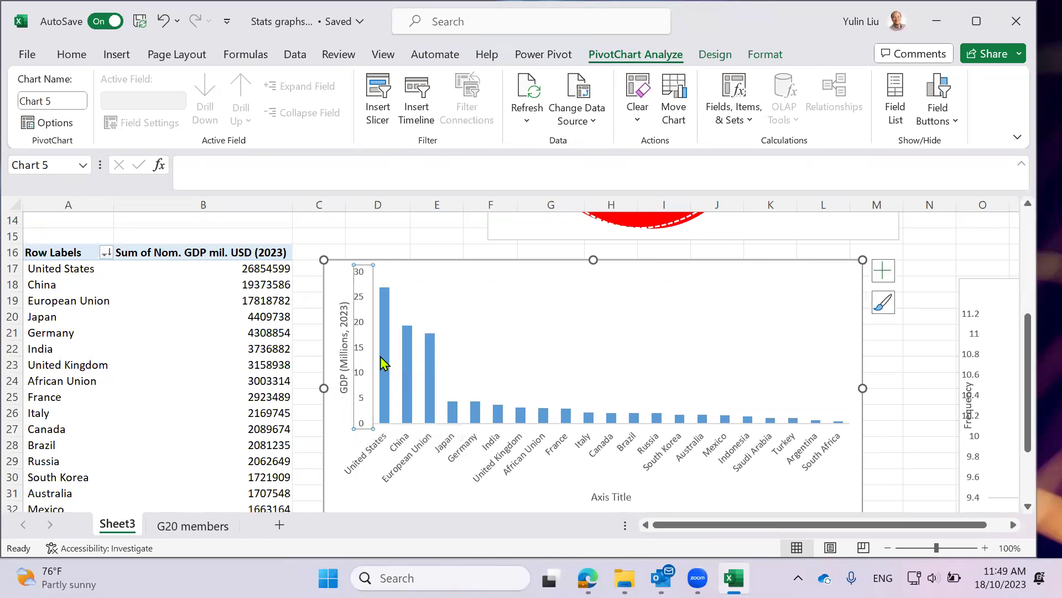
Reposition the vertical axis title slightly inward from the chart's edge, leaving a gap before the axis numbers
{"action": "left_click", "coordinate": [346, 333]}
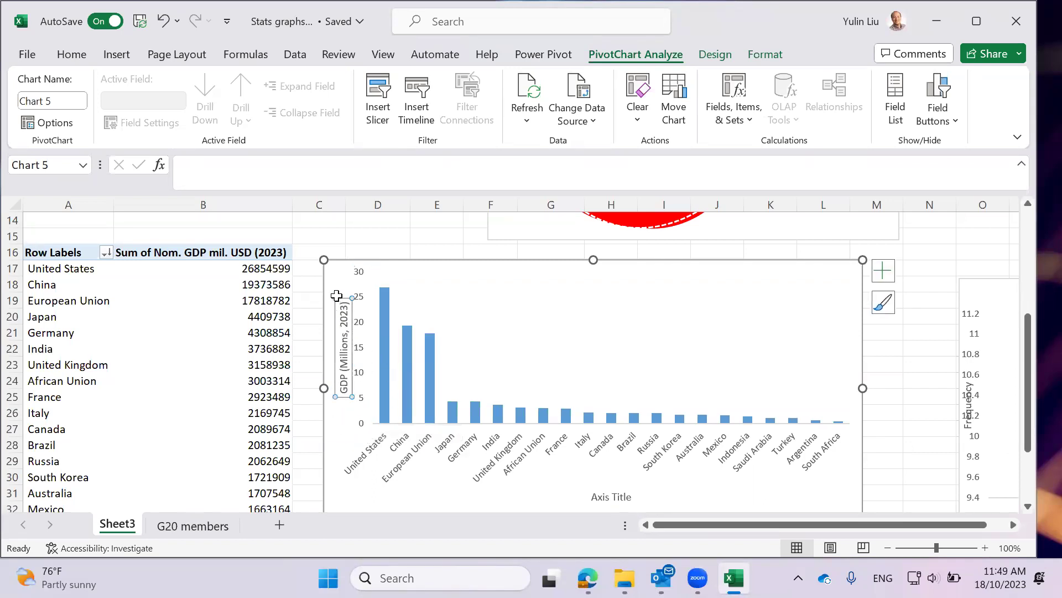
{"action": "left_click", "coordinate": [375, 346]}
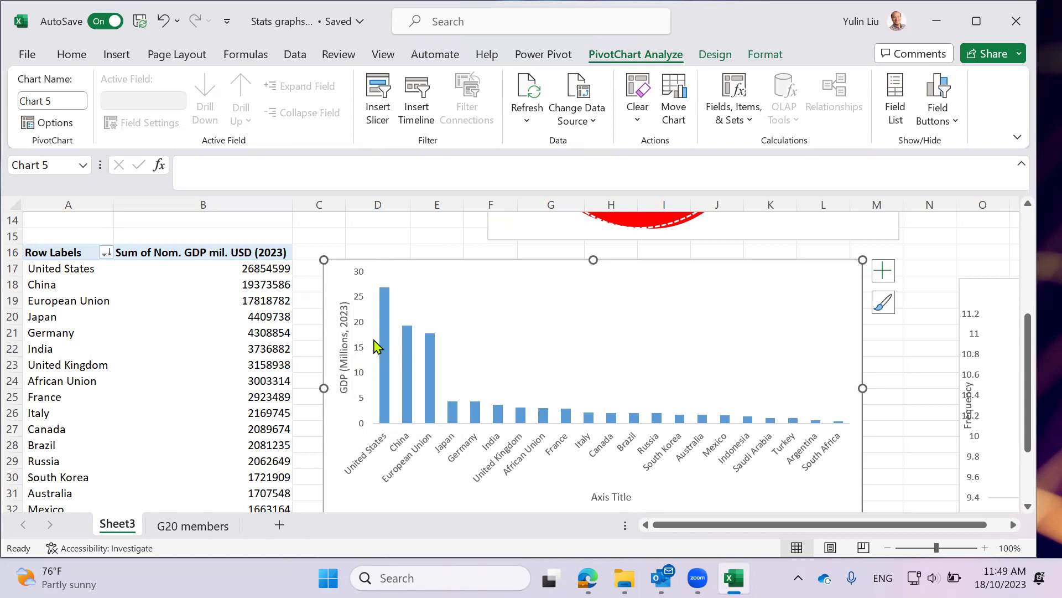
{"action": "left_click", "coordinate": [381, 351]}
{"action": "left_click", "coordinate": [393, 357]}
{"action": "left_click_drag", "start_coordinate": [372, 344], "coordinate": [395, 347]}
{"action": "left_click", "coordinate": [348, 351]}
{"action": "left_click", "coordinate": [362, 306]}
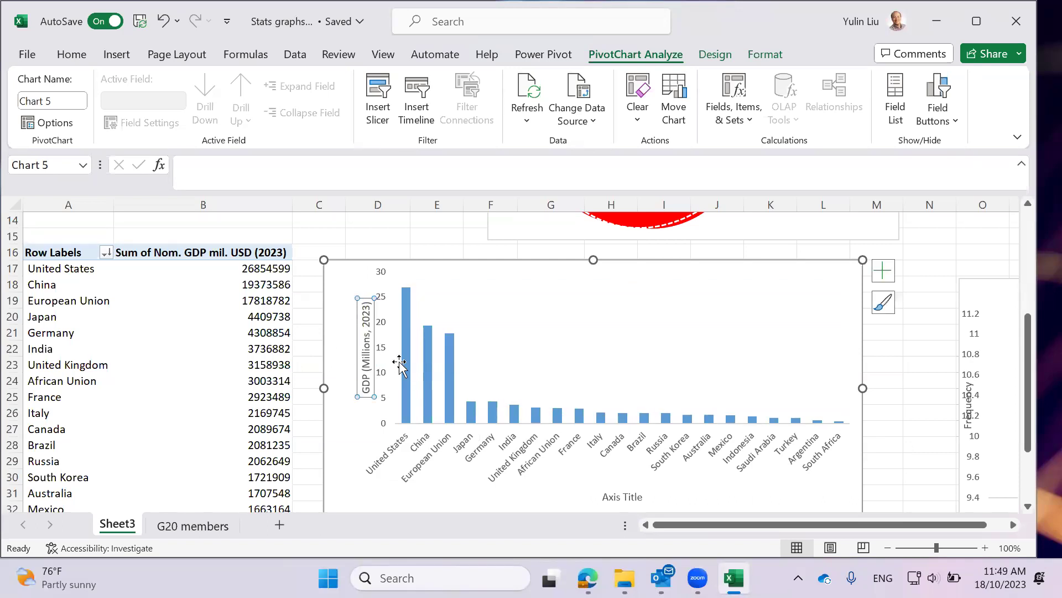
{"action": "left_click", "coordinate": [382, 410]}
{"action": "left_click", "coordinate": [364, 387]}
{"action": "left_click_drag", "start_coordinate": [357, 306], "coordinate": [346, 306]}
Delete the placeholder title of the horizontal axis from the GDP column chart and deselect the chart
{"action": "scroll", "coordinate": [669, 491], "scroll_direction": "down", "scroll_amount": 1}
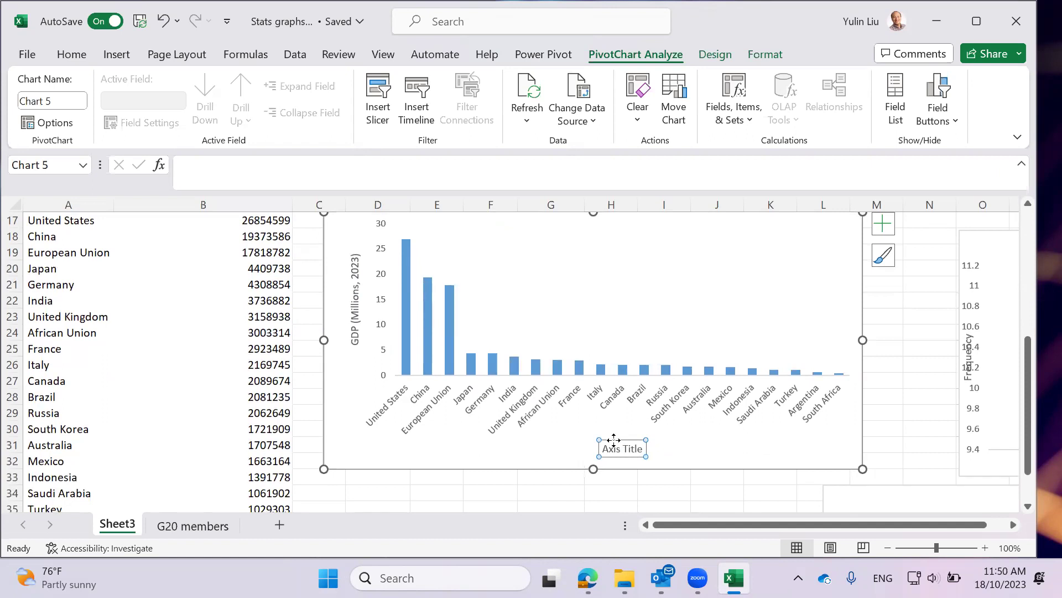
{"action": "key", "text": "Delete"}
{"action": "left_click", "coordinate": [668, 399]}
{"action": "left_click", "coordinate": [586, 370]}
{"action": "scroll", "coordinate": [592, 437], "scroll_direction": "up", "scroll_amount": 2}
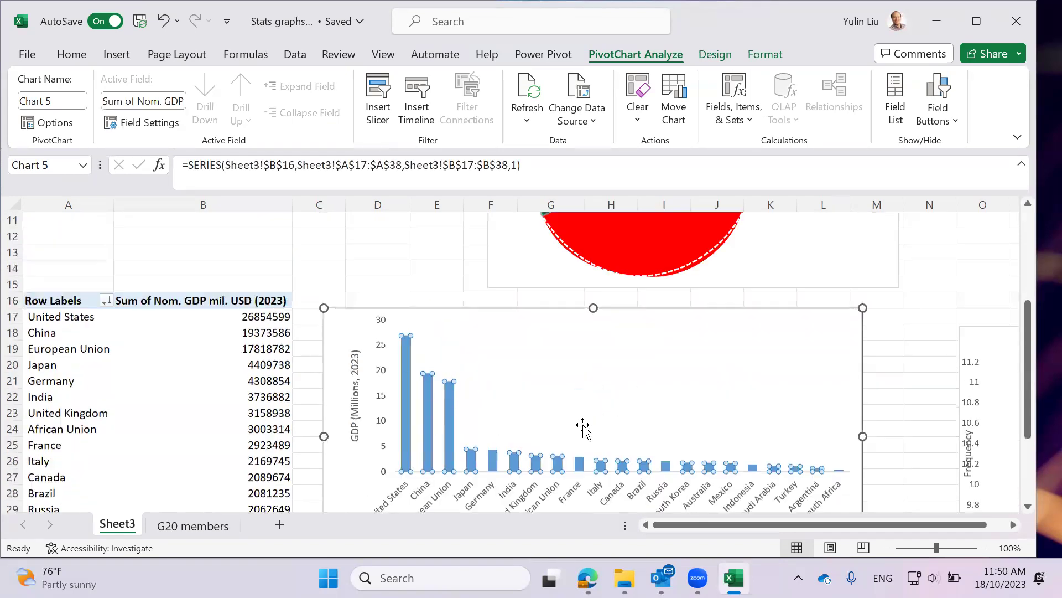
{"action": "left_click", "coordinate": [618, 381]}
{"action": "left_click", "coordinate": [895, 377]}
{"action": "scroll", "coordinate": [924, 405], "scroll_direction": "down", "scroll_amount": 1}
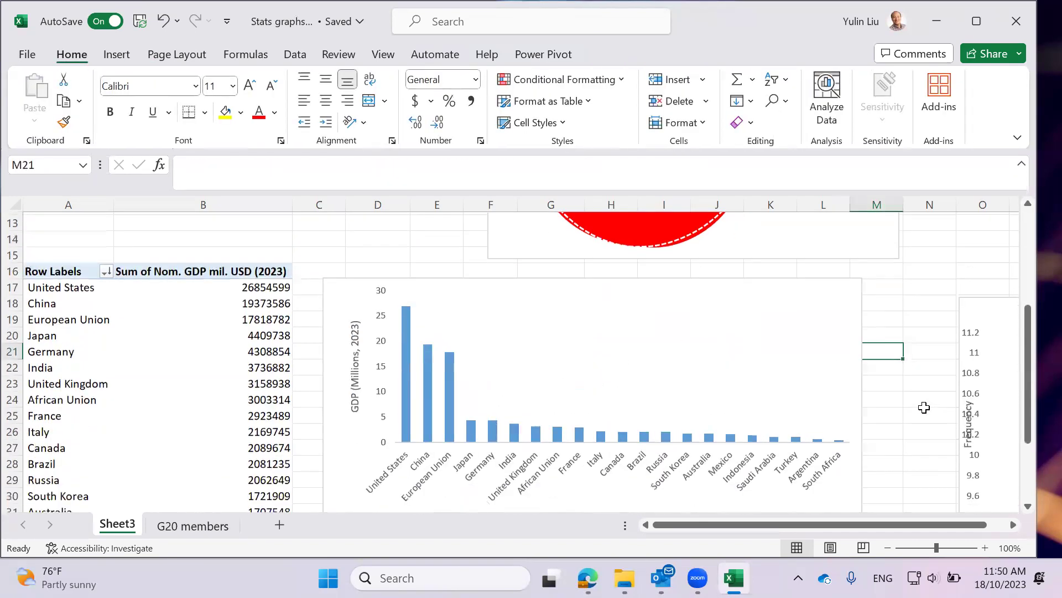
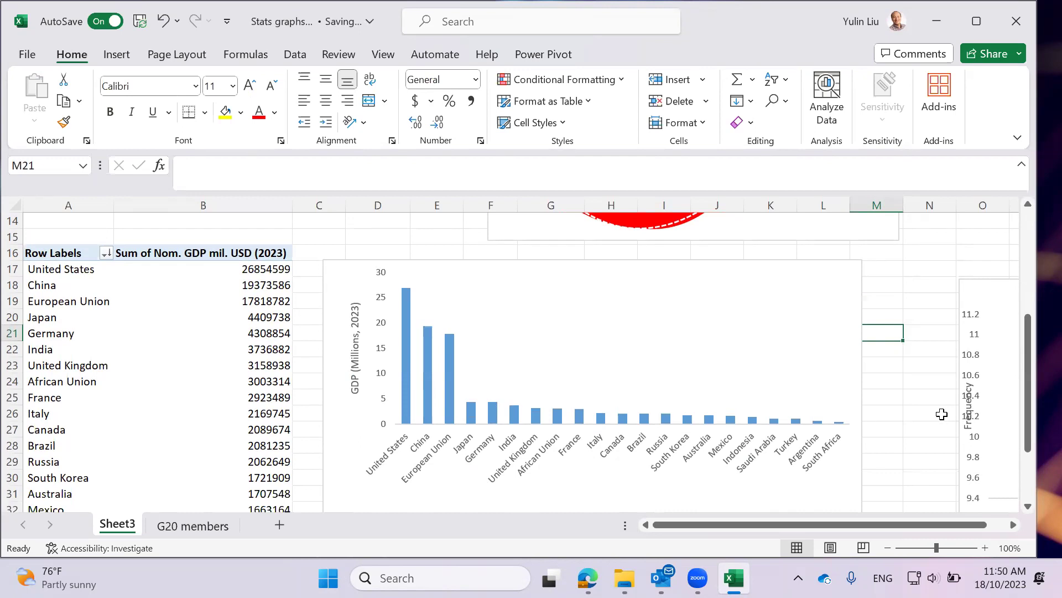
Add the Nom. GDP mil. USD (2023) field to the pivot table's values a second time
{"action": "left_click", "coordinate": [230, 347]}
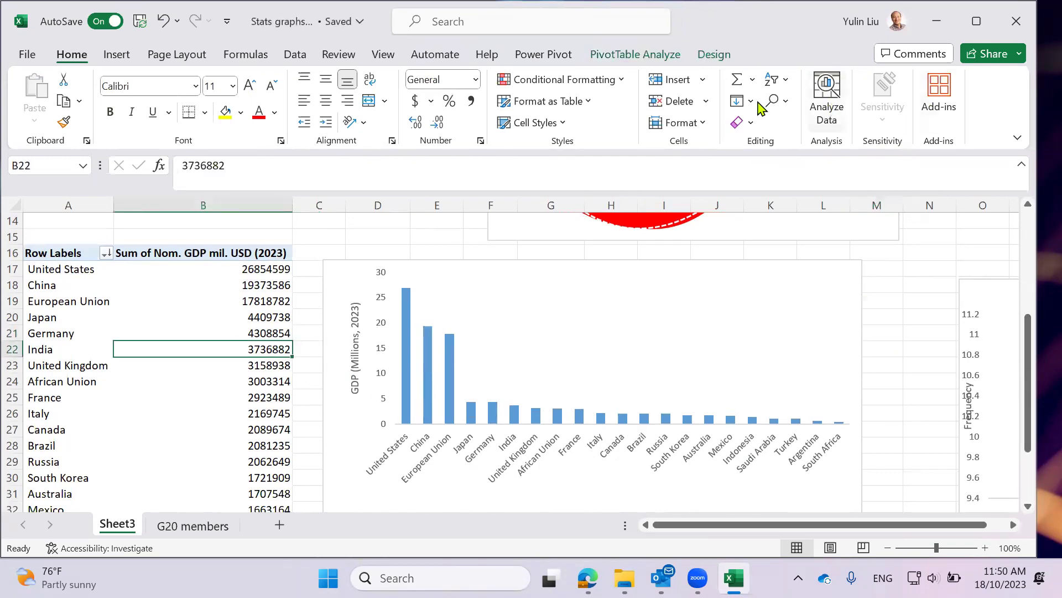
{"action": "left_click", "coordinate": [635, 54]}
{"action": "left_click", "coordinate": [945, 122]}
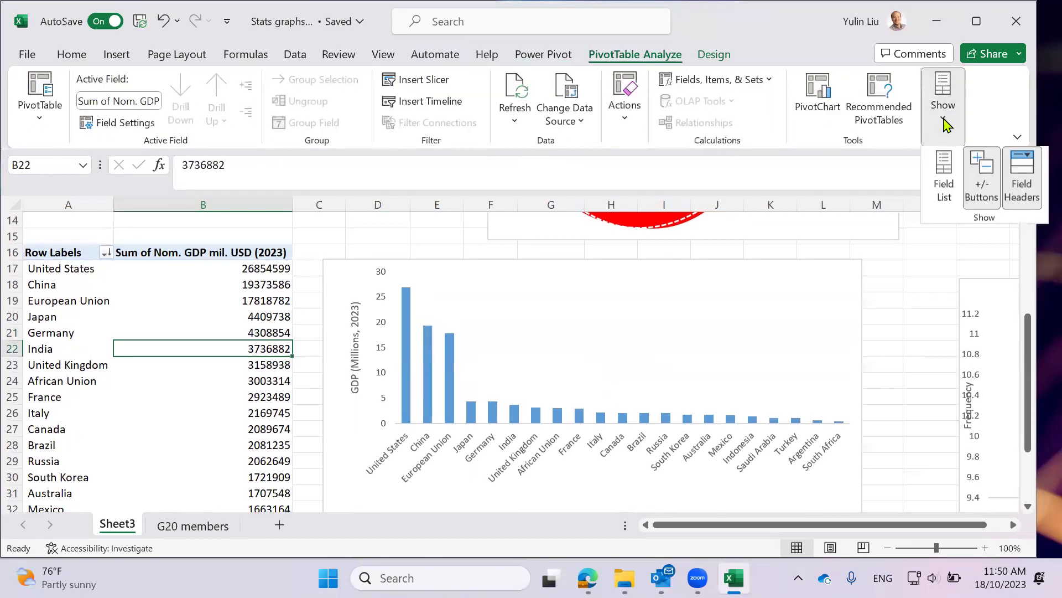
{"action": "left_click", "coordinate": [944, 177]}
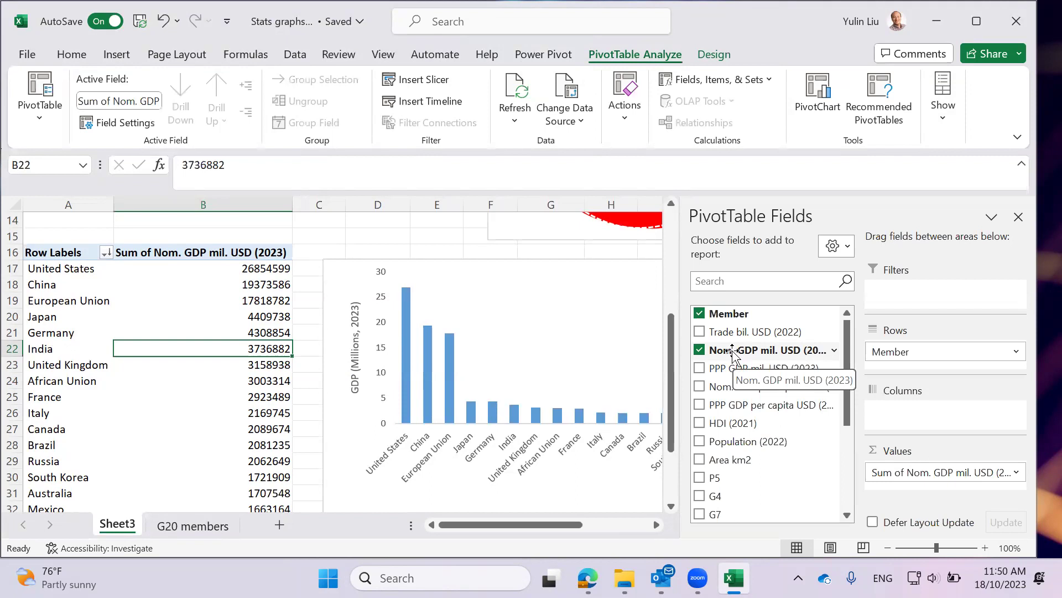
{"action": "left_click_drag", "start_coordinate": [733, 354], "coordinate": [907, 493]}
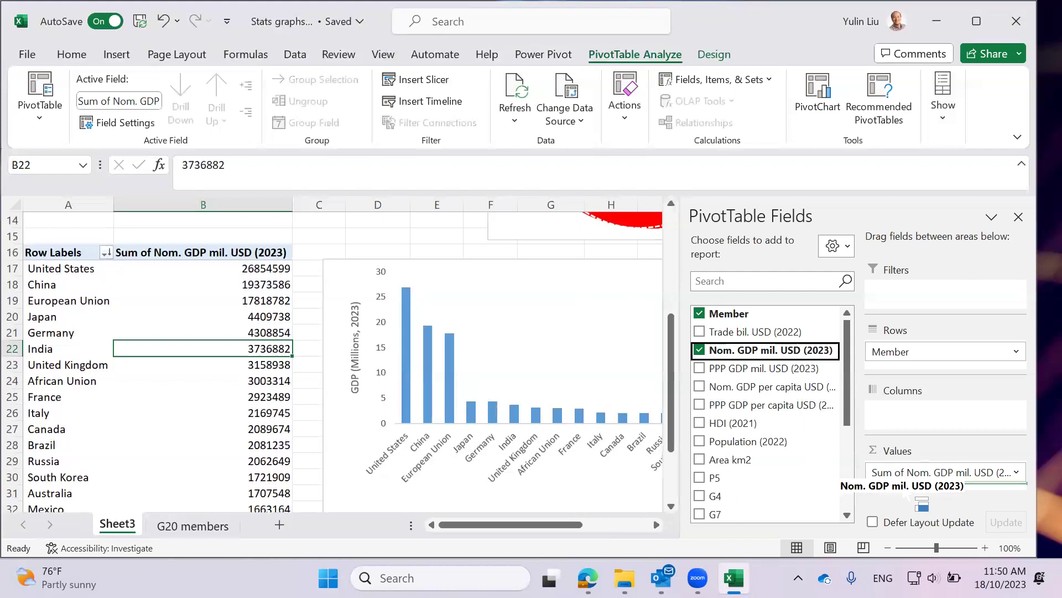
Close the field list and move the GDP column chart clear of the pivot table so it starts in column D
{"action": "left_click", "coordinate": [525, 280]}
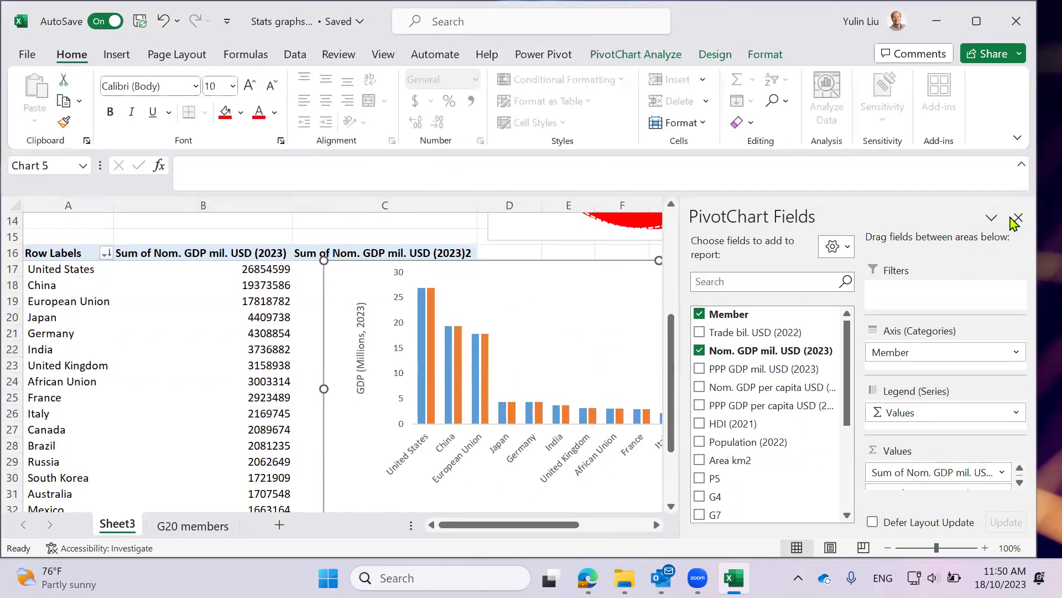
{"action": "left_click", "coordinate": [1016, 220]}
{"action": "left_click", "coordinate": [791, 270]}
{"action": "left_click_drag", "start_coordinate": [792, 271], "coordinate": [821, 269]}
{"action": "left_click_drag", "start_coordinate": [727, 274], "coordinate": [704, 282]}
{"action": "left_click_drag", "start_coordinate": [344, 276], "coordinate": [508, 275]}
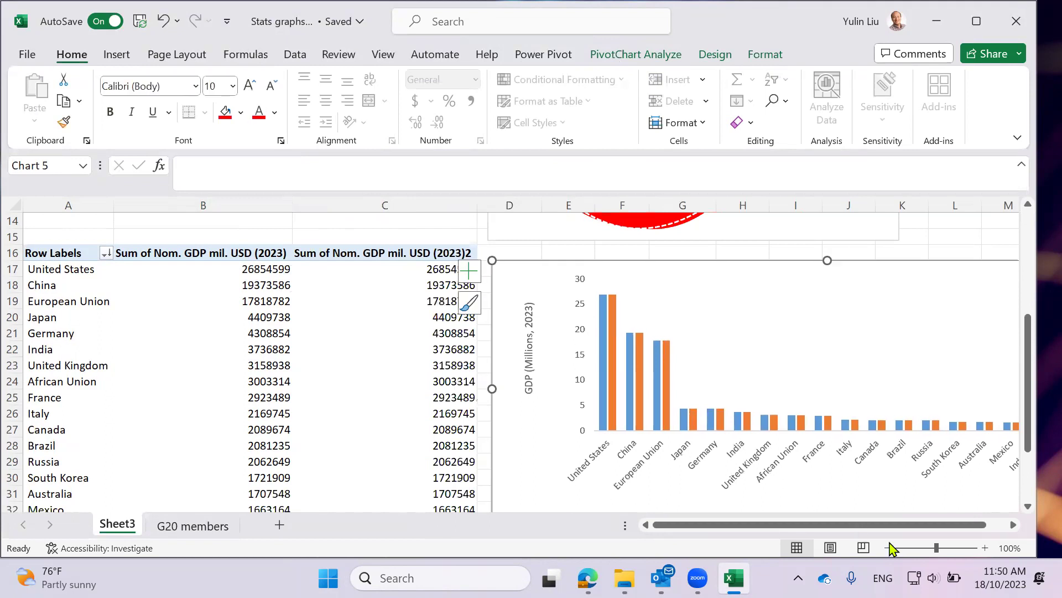
Narrow the GDP column chart so it spans about columns D to M, clear of the neighbouring frequency chart
{"action": "left_click", "coordinate": [1013, 525]}
{"action": "left_click", "coordinate": [1013, 525]}
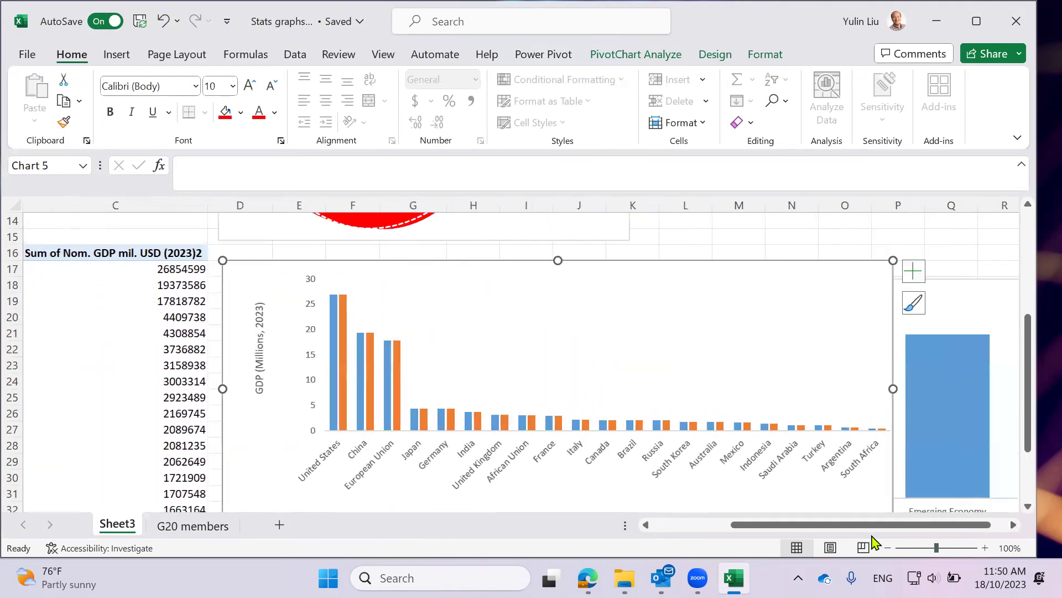
{"action": "left_click", "coordinate": [888, 548]}
{"action": "left_click", "coordinate": [888, 548]}
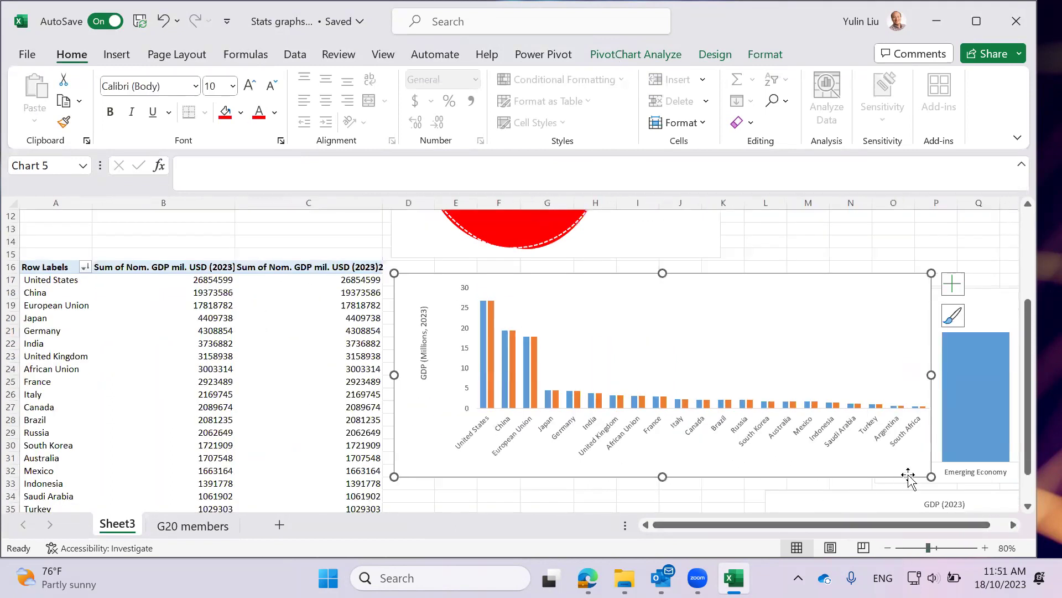
{"action": "left_click_drag", "start_coordinate": [931, 477], "coordinate": [809, 479]}
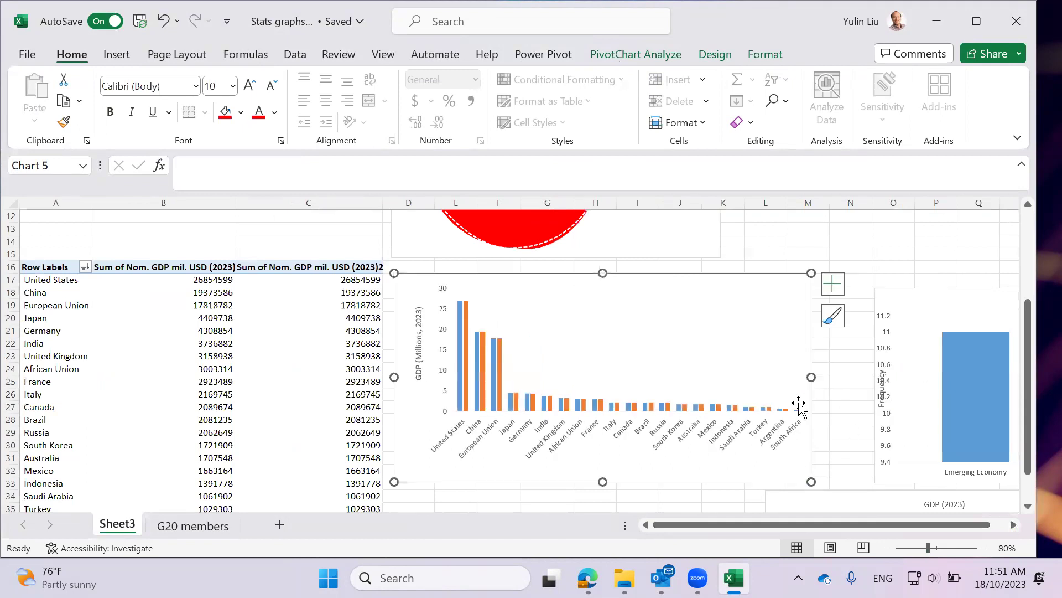
{"action": "left_click_drag", "start_coordinate": [713, 526], "coordinate": [667, 528]}
{"action": "left_click", "coordinate": [327, 381]}
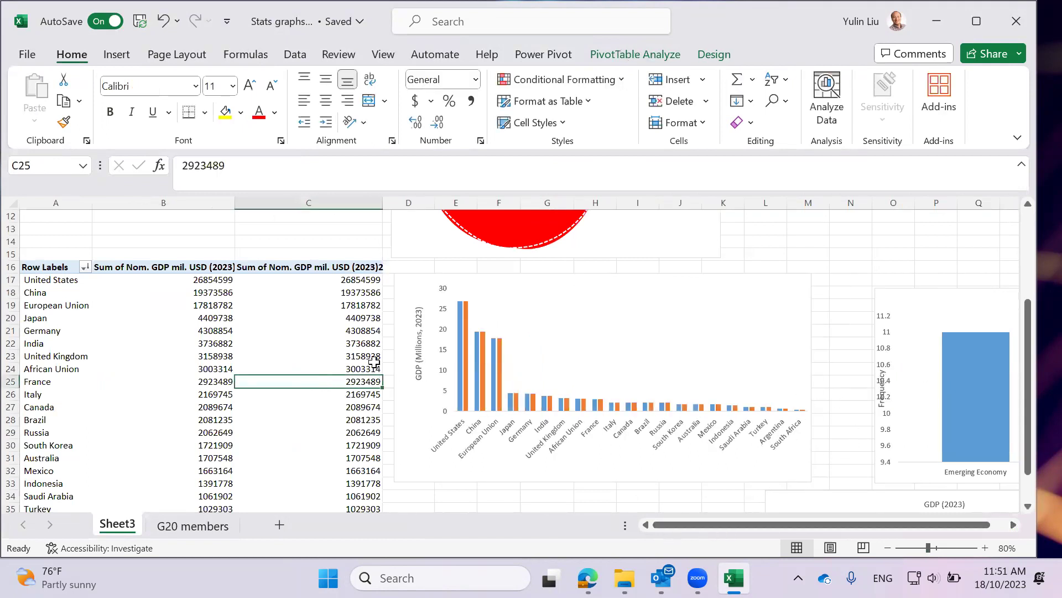
{"action": "left_click", "coordinate": [636, 53]}
{"action": "left_click", "coordinate": [942, 105]}
{"action": "left_click", "coordinate": [938, 185]}
{"action": "scroll", "coordinate": [998, 466], "scroll_direction": "down", "scroll_amount": 1}
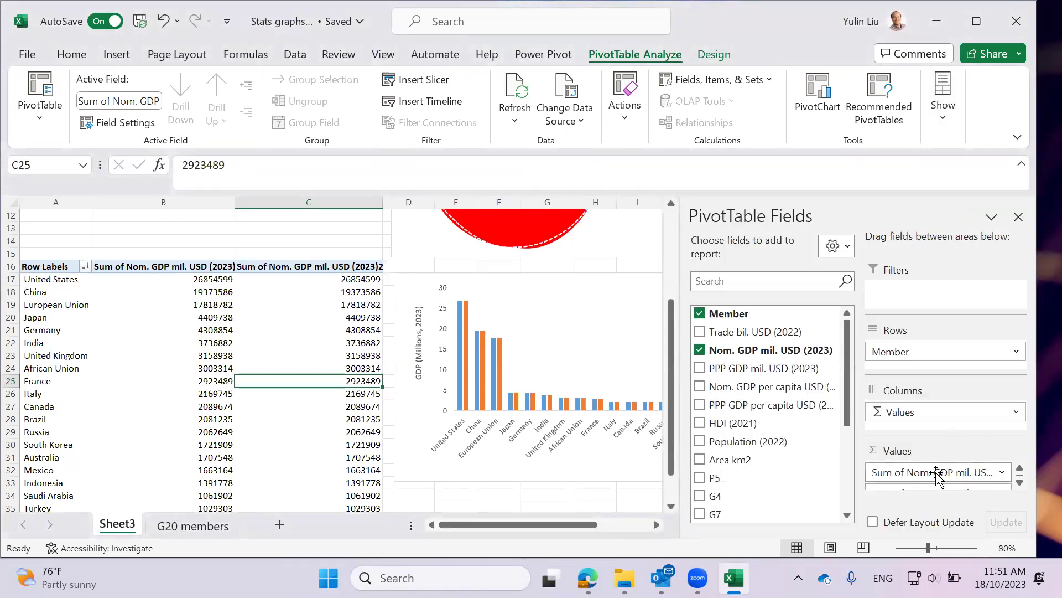
{"action": "left_click", "coordinate": [1019, 216]}
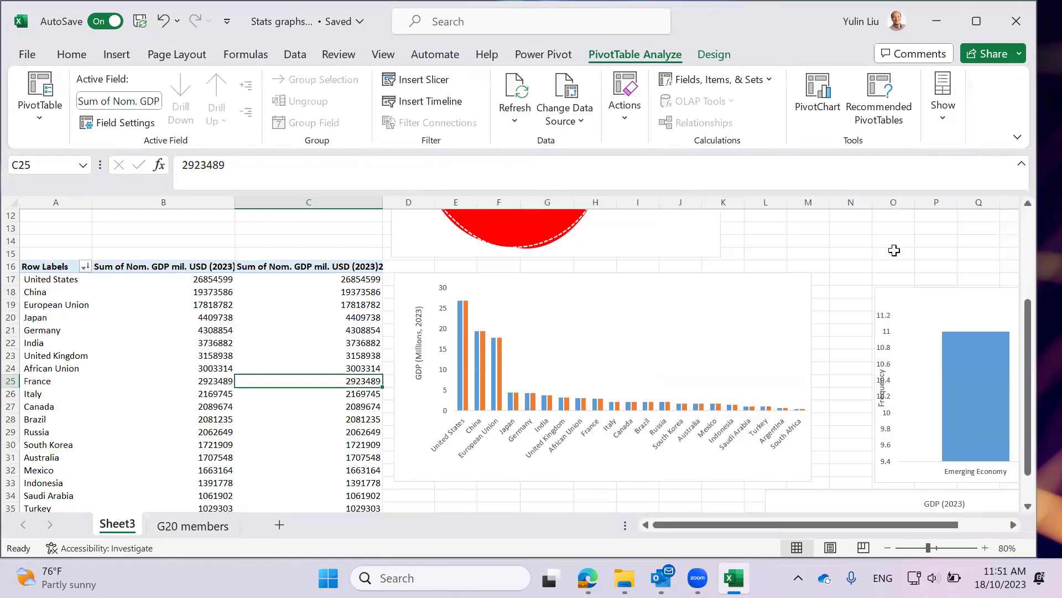
Show the second GDP column's values as % Running Total In with Member as the base field
{"action": "left_click", "coordinate": [341, 305]}
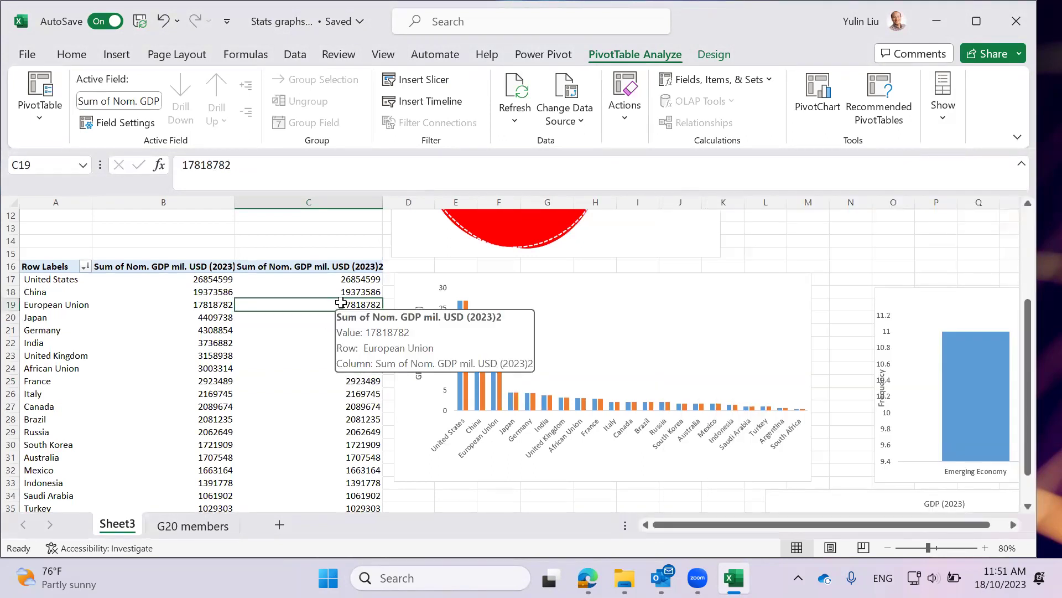
{"action": "right_click", "coordinate": [341, 304]}
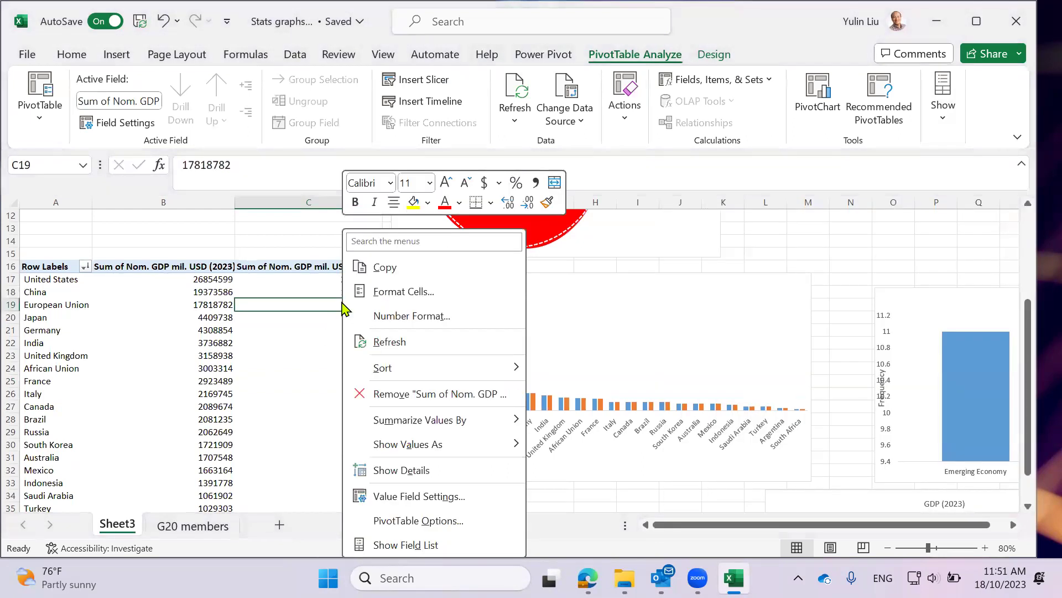
{"action": "mouse_move", "coordinate": [408, 446]}
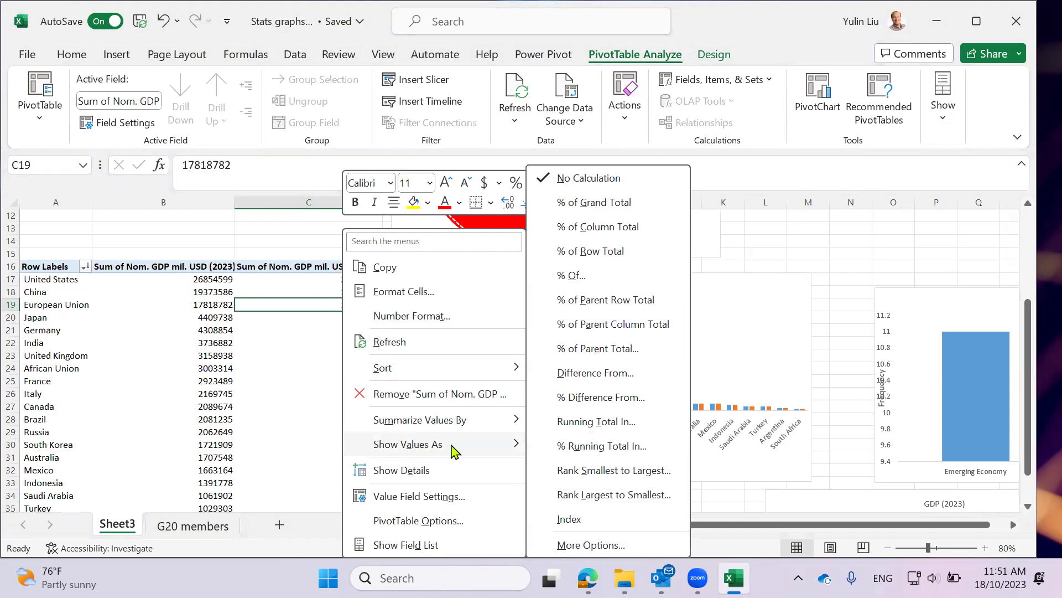
{"action": "left_click", "coordinate": [576, 449]}
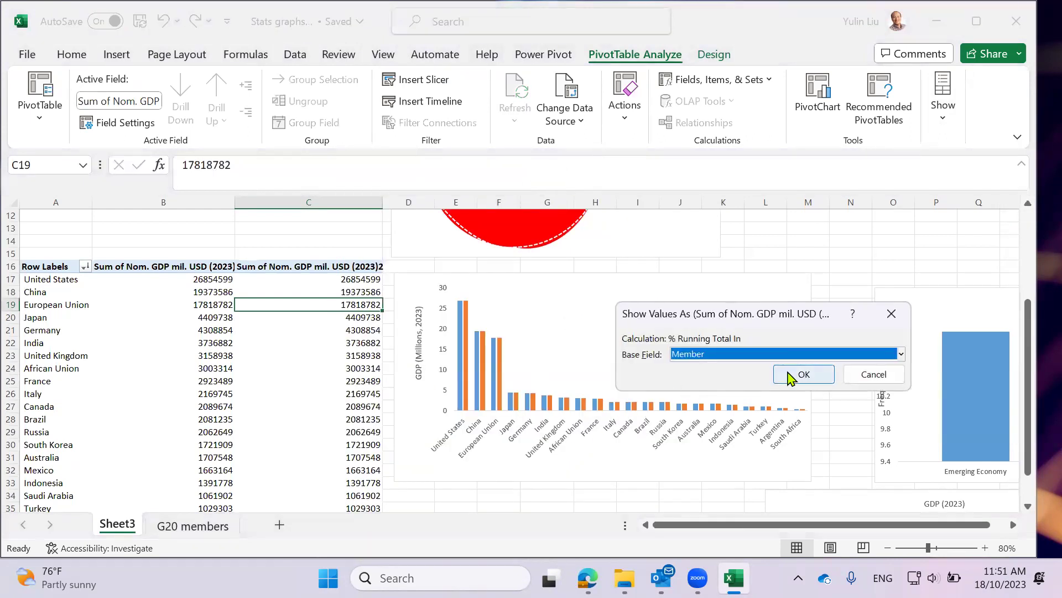
{"action": "left_click", "coordinate": [862, 354]}
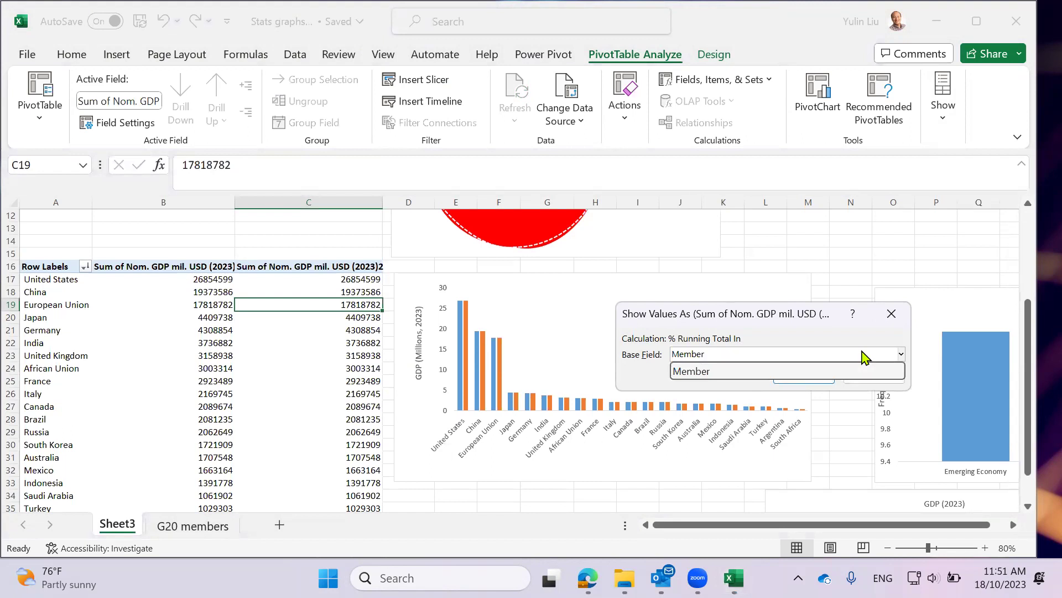
{"action": "left_click", "coordinate": [791, 371]}
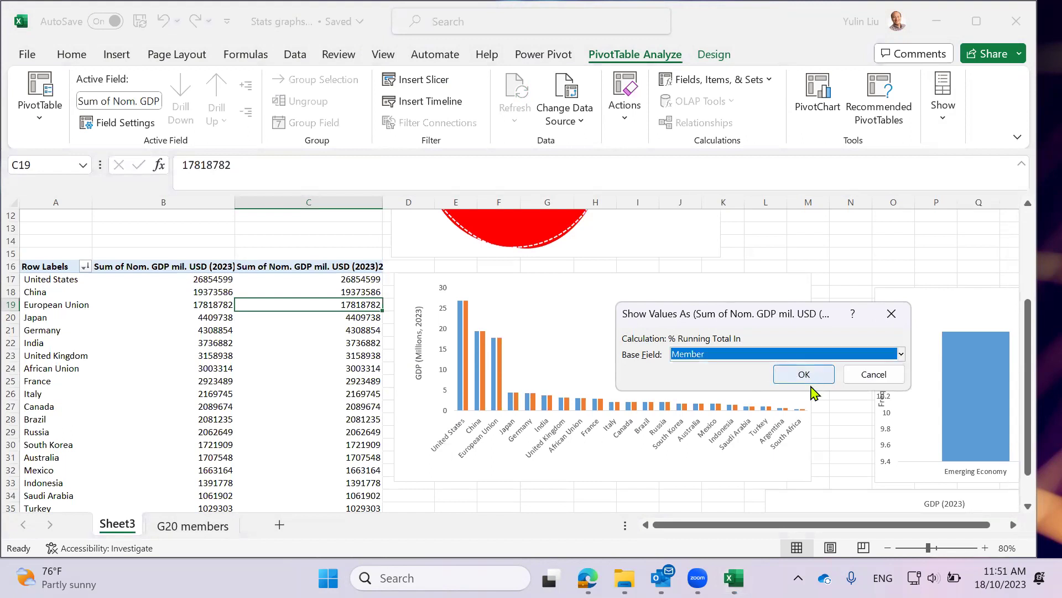
{"action": "left_click", "coordinate": [809, 375]}
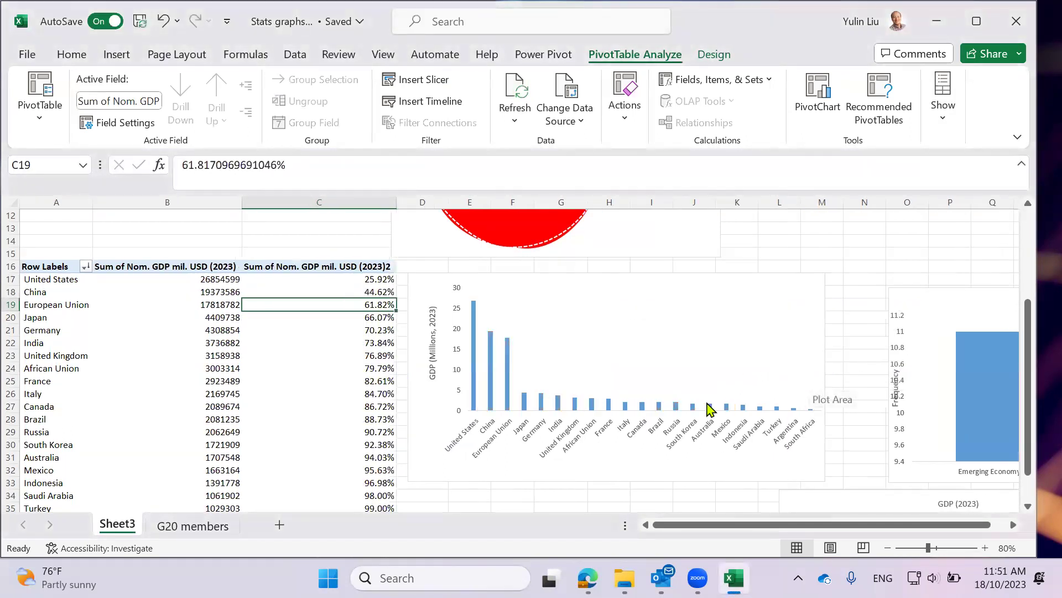
{"action": "scroll", "coordinate": [470, 402], "scroll_direction": "down", "scroll_amount": 1}
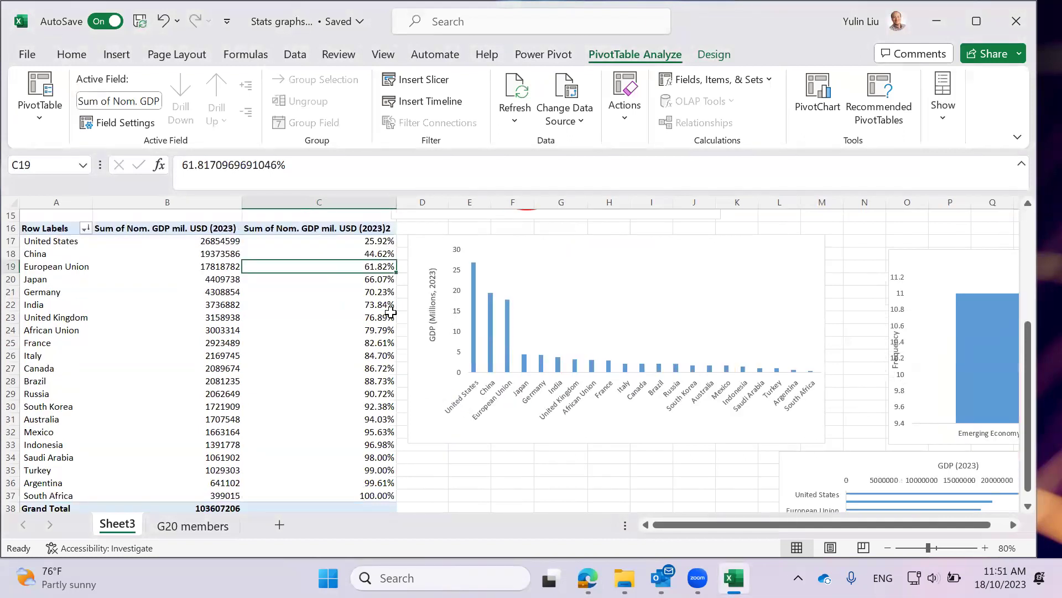
{"action": "scroll", "coordinate": [372, 313], "scroll_direction": "up", "scroll_amount": 1}
{"action": "scroll", "coordinate": [365, 363], "scroll_direction": "down", "scroll_amount": 1}
{"action": "scroll", "coordinate": [365, 363], "scroll_direction": "up", "scroll_amount": 1}
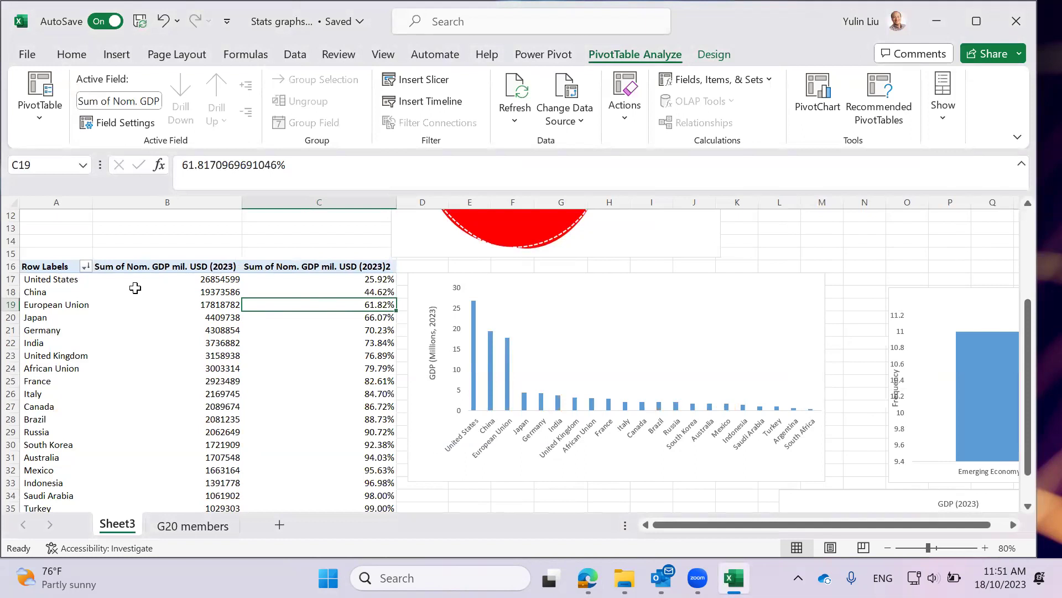
Reapply the % Running Total In calculation based on Member to the second GDP column
{"action": "right_click", "coordinate": [323, 291]}
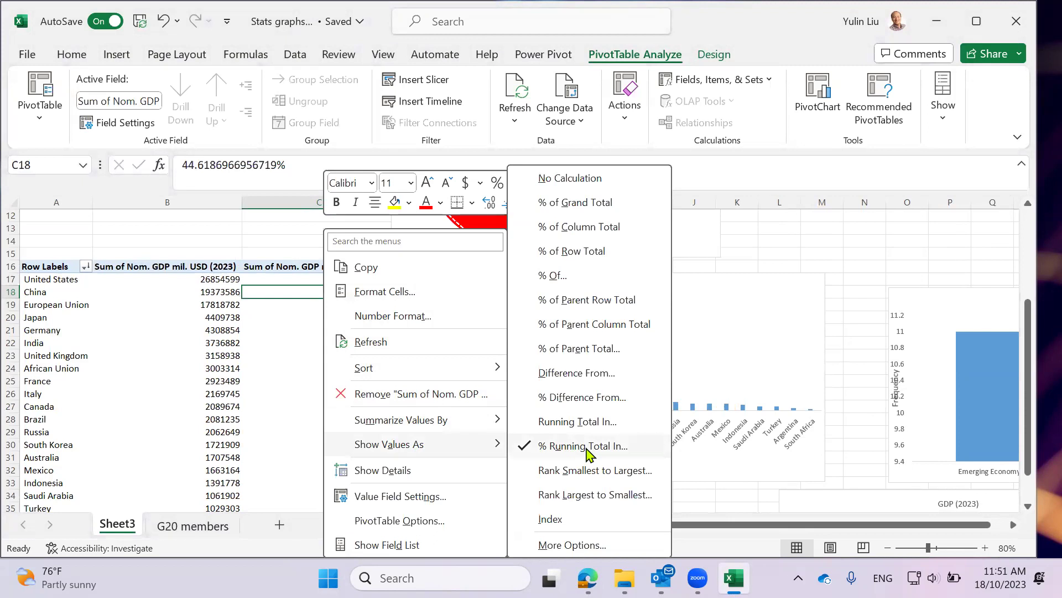
{"action": "left_click", "coordinate": [588, 446]}
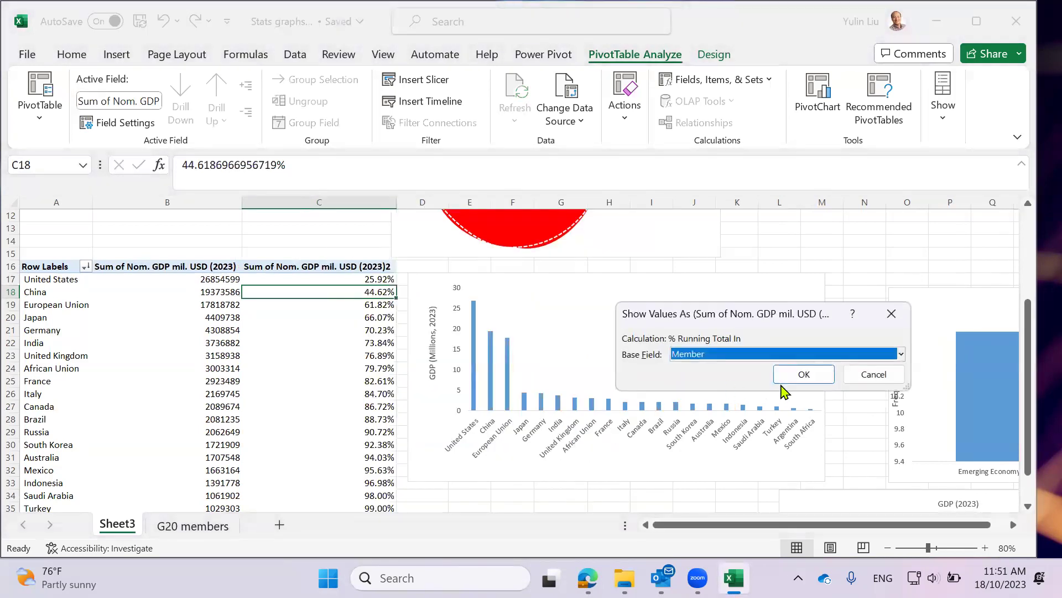
{"action": "left_click", "coordinate": [804, 374]}
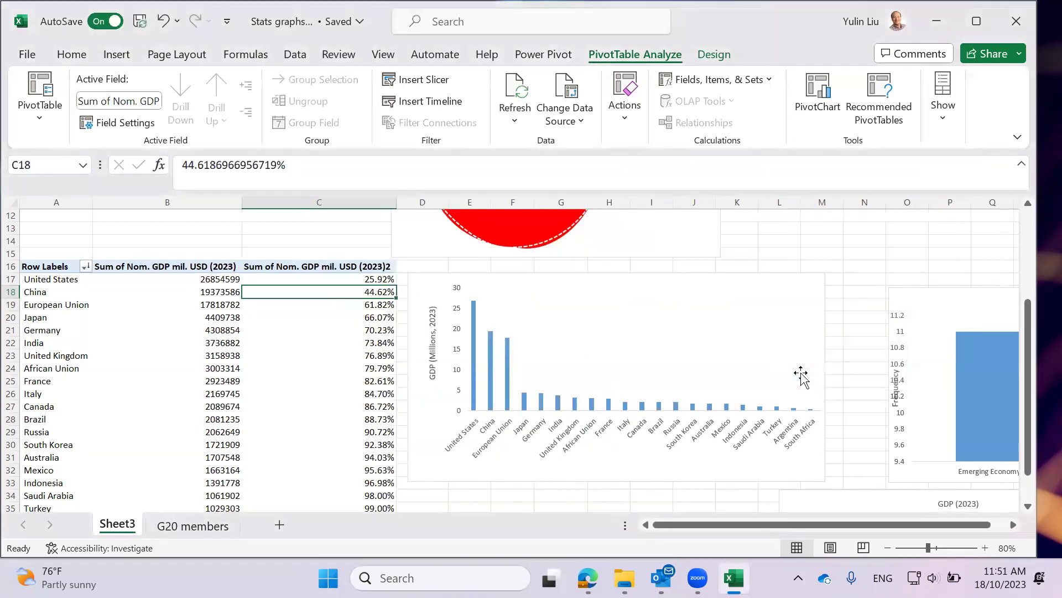
Change the second GDP column's calculation to Running Total In with Member as the base field
{"action": "right_click", "coordinate": [323, 320]}
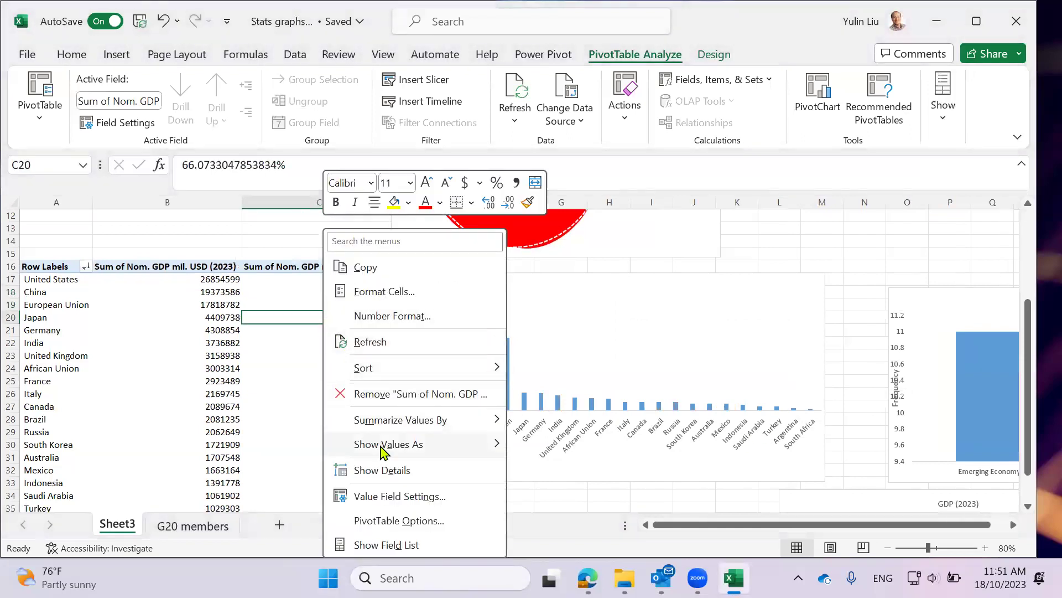
{"action": "mouse_move", "coordinate": [390, 445]}
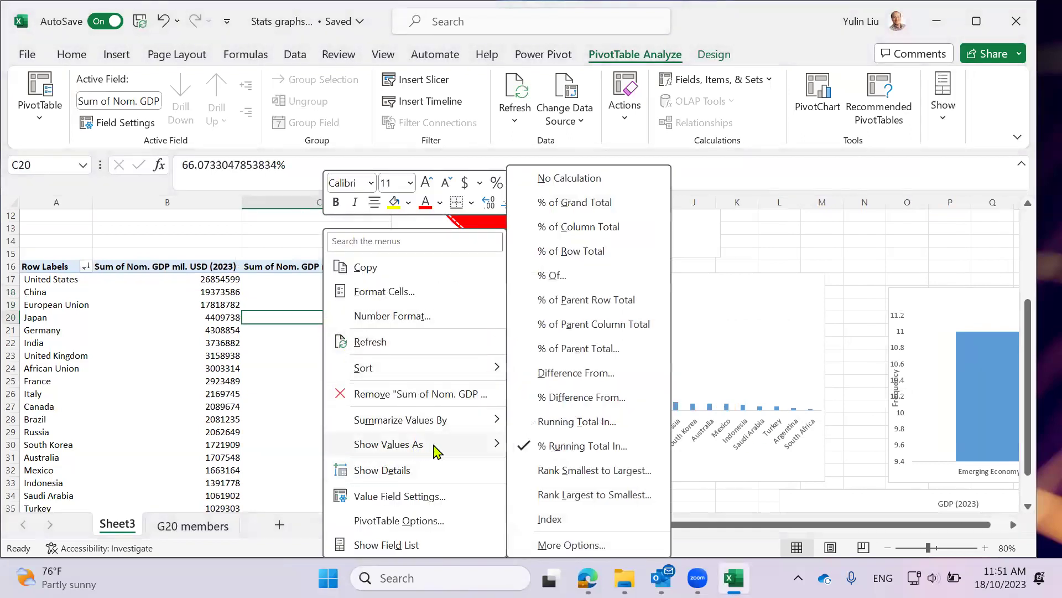
{"action": "left_click", "coordinate": [561, 424]}
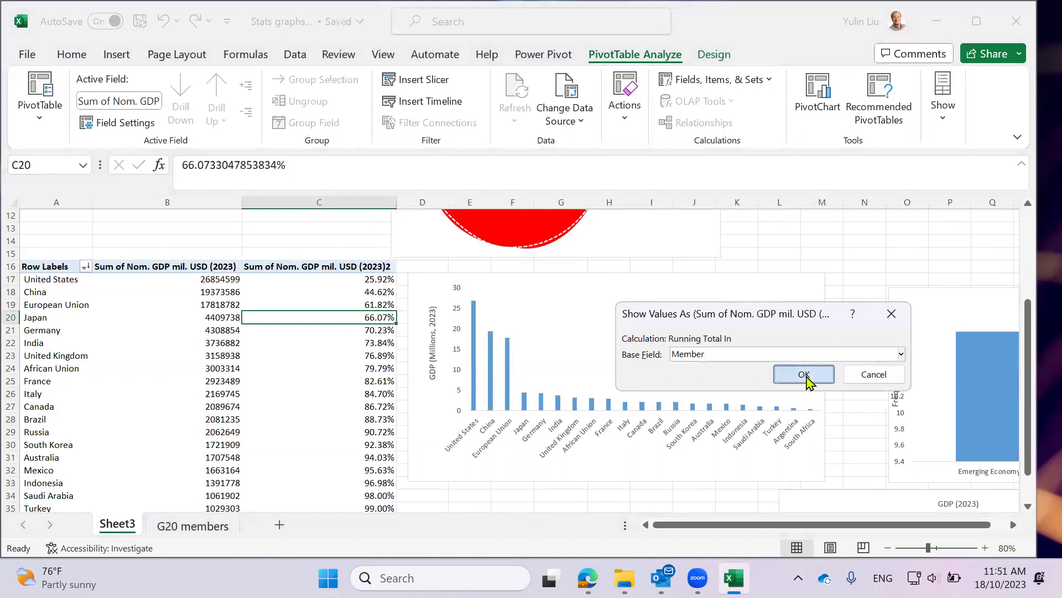
{"action": "left_click", "coordinate": [804, 375]}
Compare the running totals for the United States, China and European Union with the individual GDP values they add up
{"action": "scroll", "coordinate": [348, 294], "scroll_direction": "down", "scroll_amount": 2}
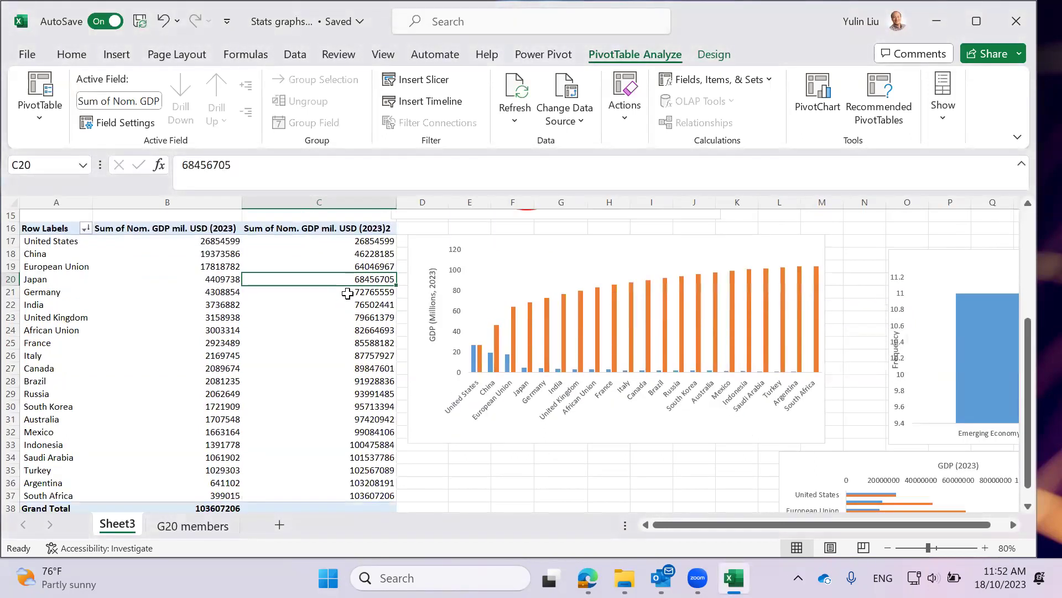
{"action": "scroll", "coordinate": [354, 299], "scroll_direction": "up", "scroll_amount": 1}
{"action": "scroll", "coordinate": [362, 266], "scroll_direction": "up", "scroll_amount": 1}
{"action": "left_click", "coordinate": [355, 280]}
{"action": "left_click", "coordinate": [228, 279]}
{"action": "left_click", "coordinate": [371, 294]}
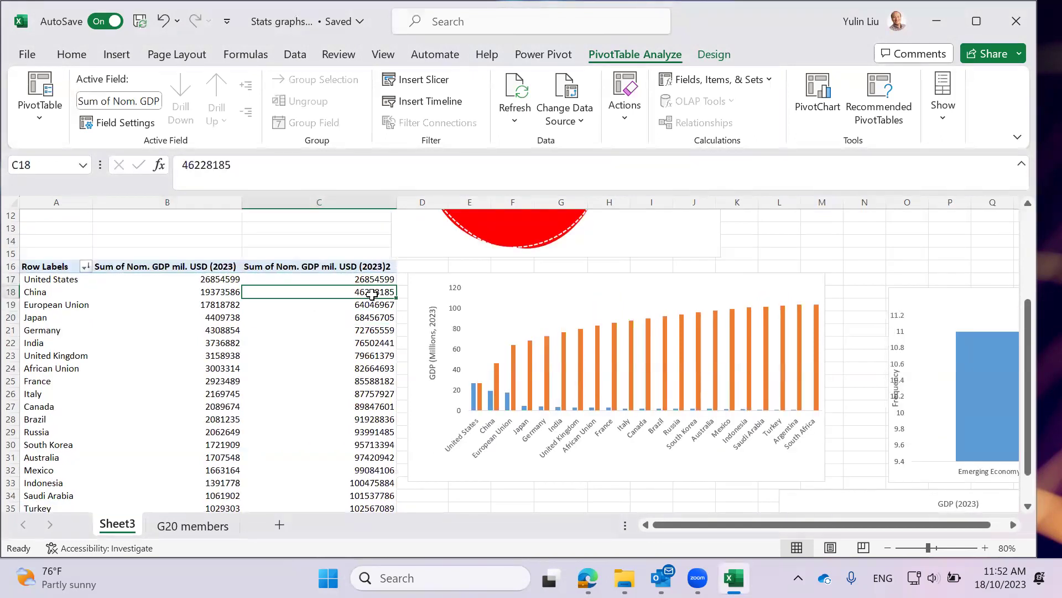
{"action": "left_click", "coordinate": [220, 280]}
{"action": "left_click", "coordinate": [218, 293]}
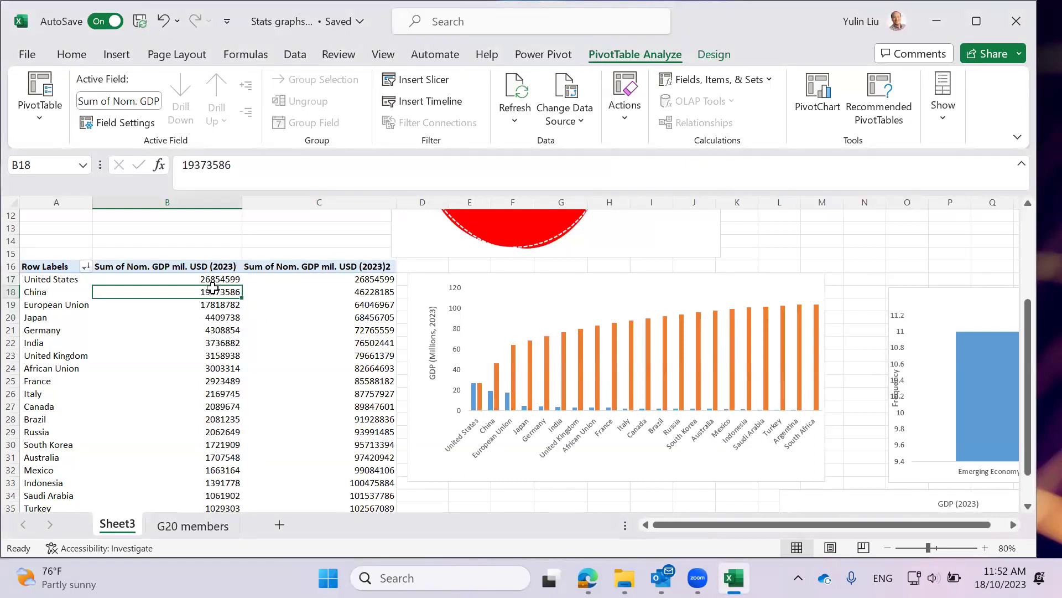
{"action": "left_click", "coordinate": [359, 304]}
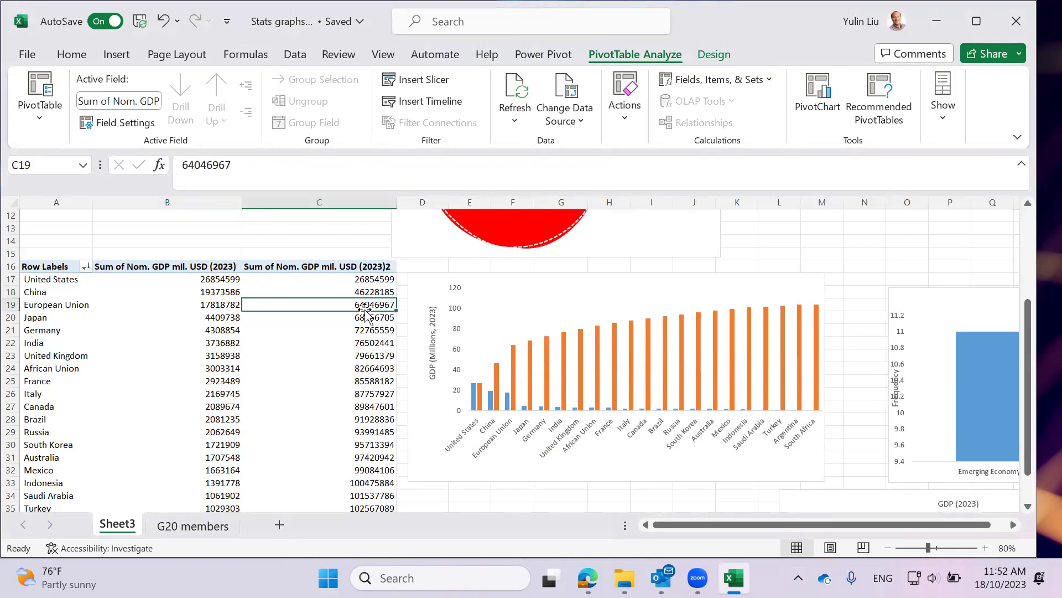
{"action": "left_click_drag", "start_coordinate": [221, 280], "coordinate": [222, 306]}
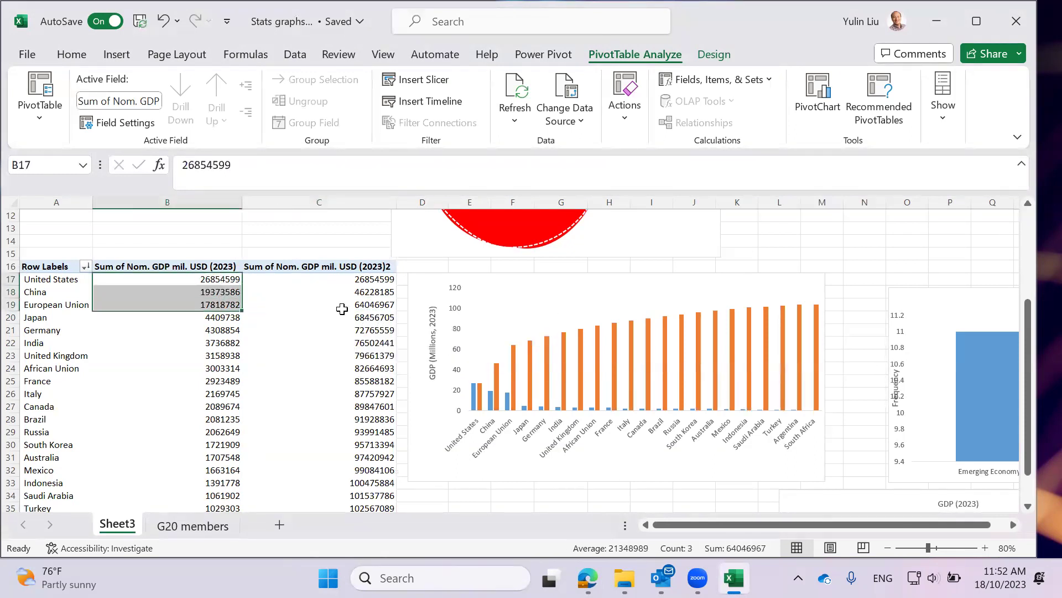
{"action": "left_click", "coordinate": [359, 279]}
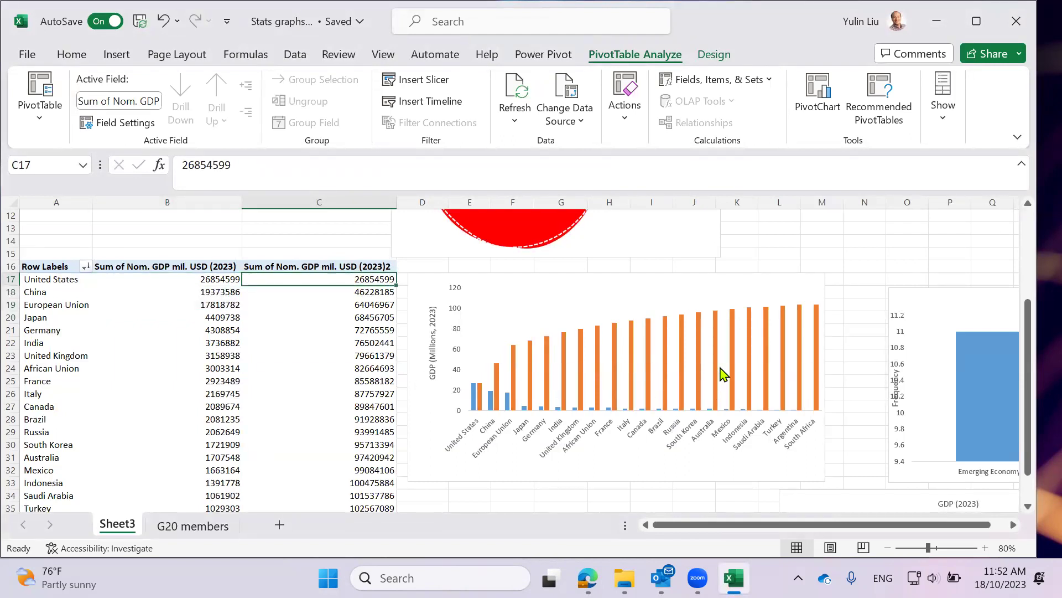
Show the second GDP column's values as % Running Total In with Member as the base field
{"action": "right_click", "coordinate": [368, 296]}
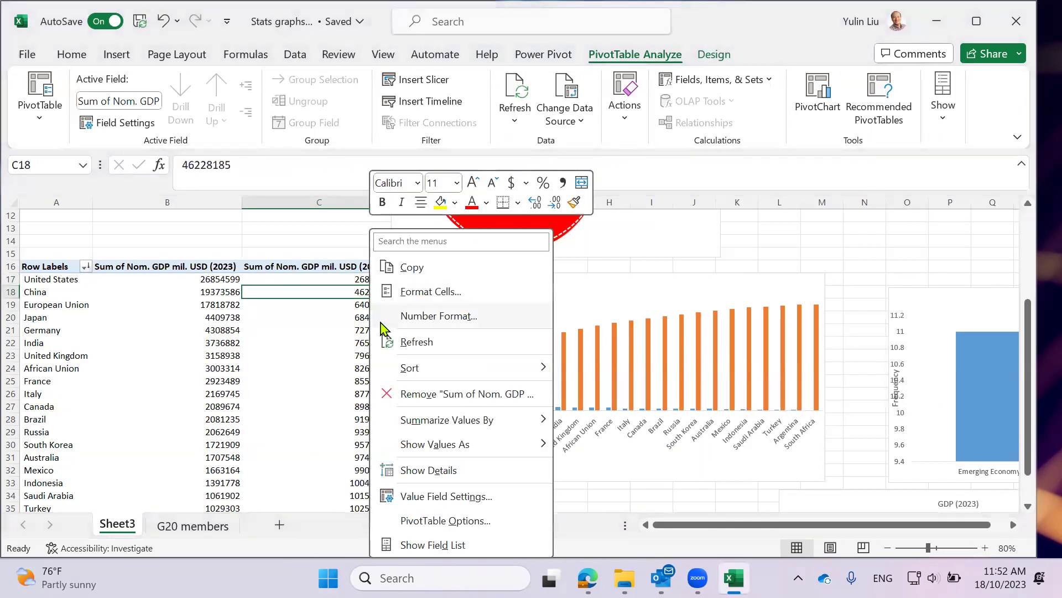
{"action": "mouse_move", "coordinate": [537, 451]}
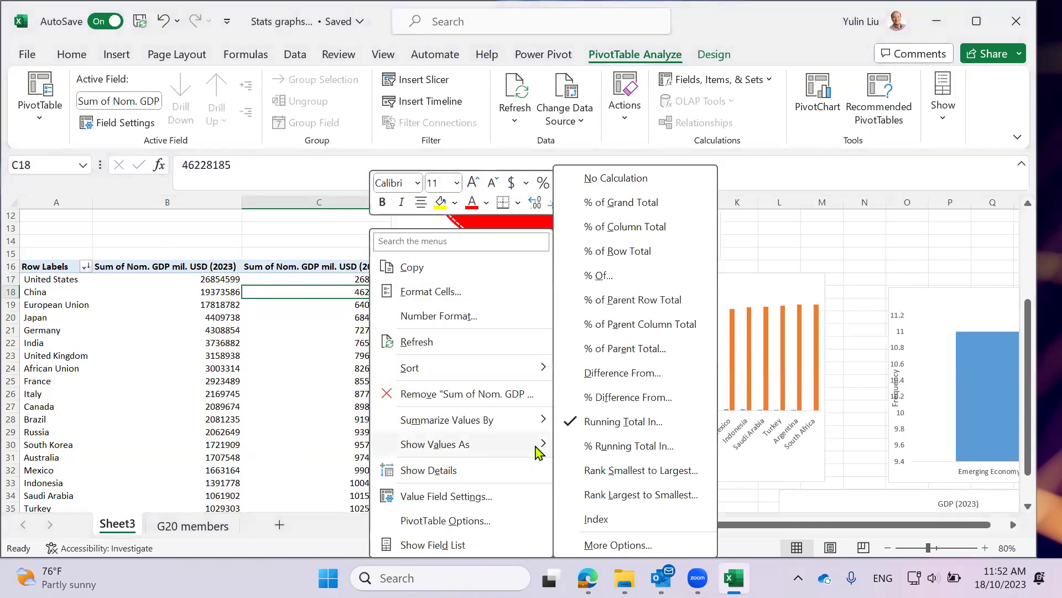
{"action": "left_click", "coordinate": [601, 451]}
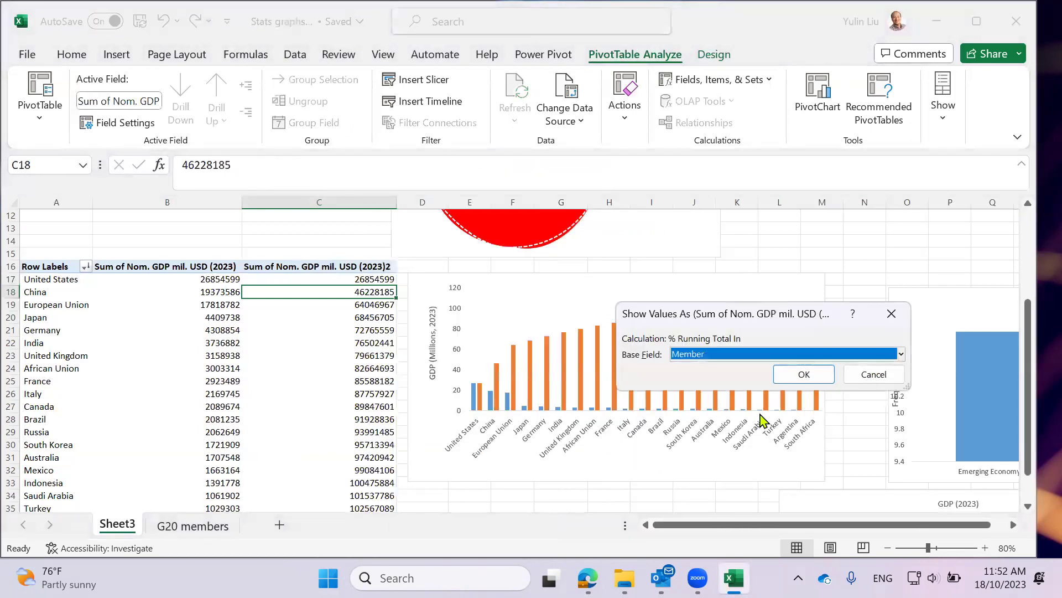
{"action": "left_click", "coordinate": [786, 386]}
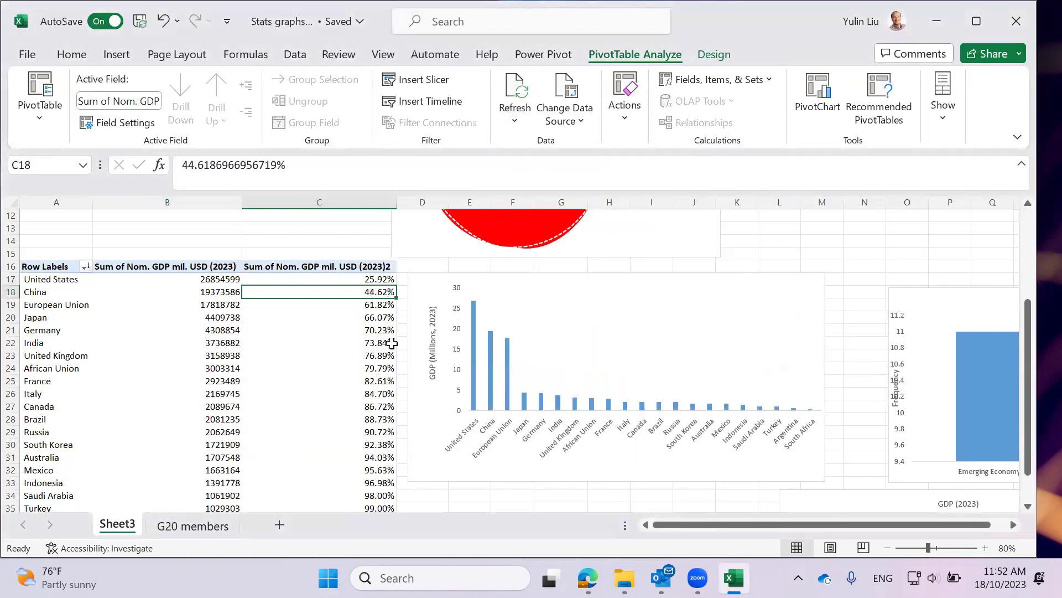
Compare the cumulative percentages for the United States, China and European Union with the individual GDP values behind them
{"action": "left_click", "coordinate": [357, 280]}
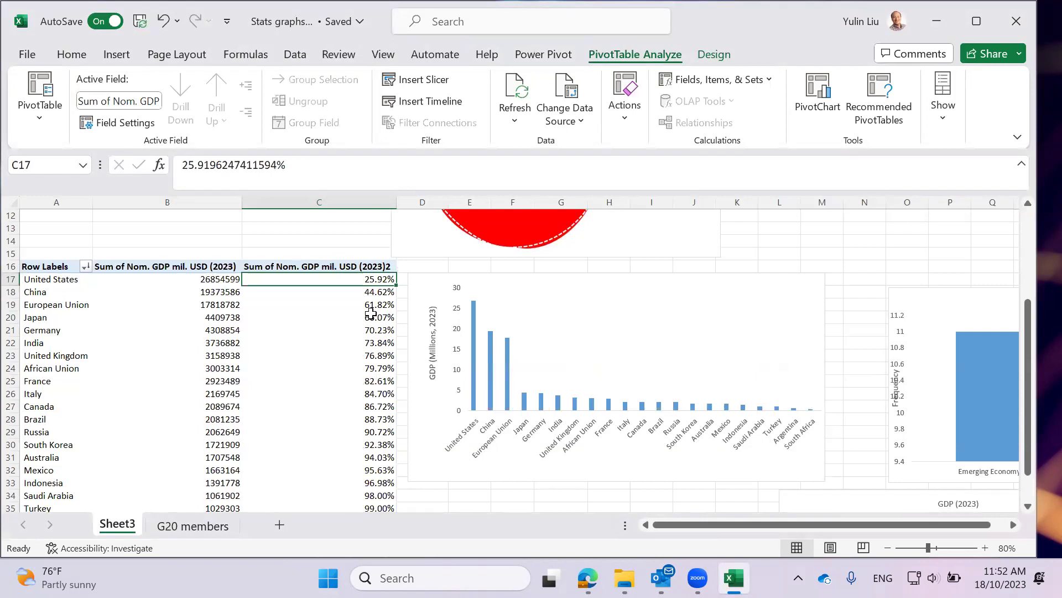
{"action": "left_click", "coordinate": [208, 281]}
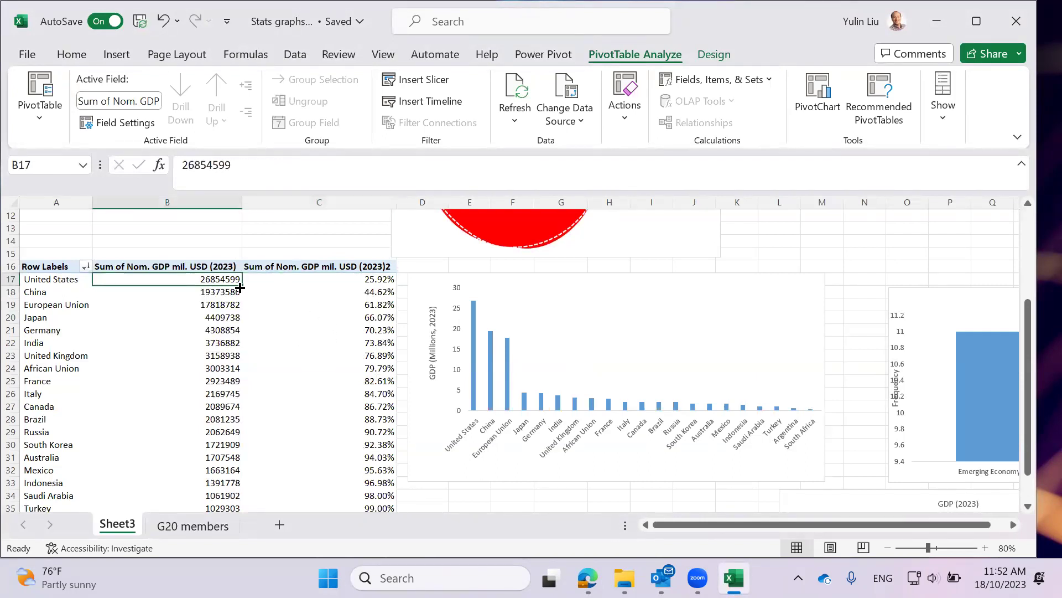
{"action": "key", "text": "Down"}
{"action": "key", "text": "Down"}
{"action": "key", "text": "Down"}
{"action": "key", "text": "Down"}
{"action": "left_click_drag", "start_coordinate": [197, 277], "coordinate": [206, 505]}
{"action": "left_click", "coordinate": [339, 341]}
{"action": "left_click", "coordinate": [362, 297]}
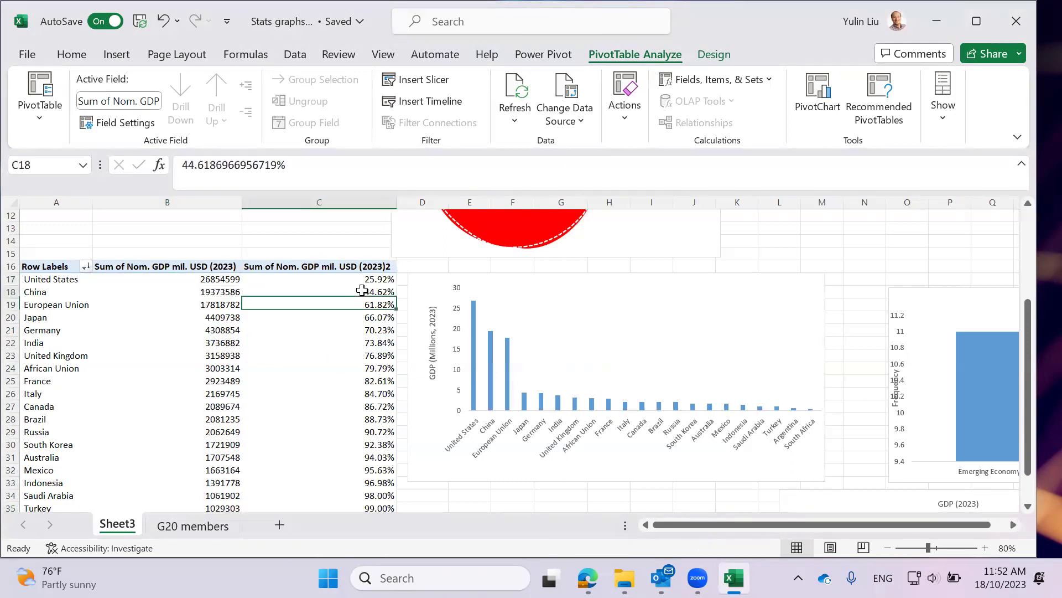
{"action": "left_click", "coordinate": [216, 278]}
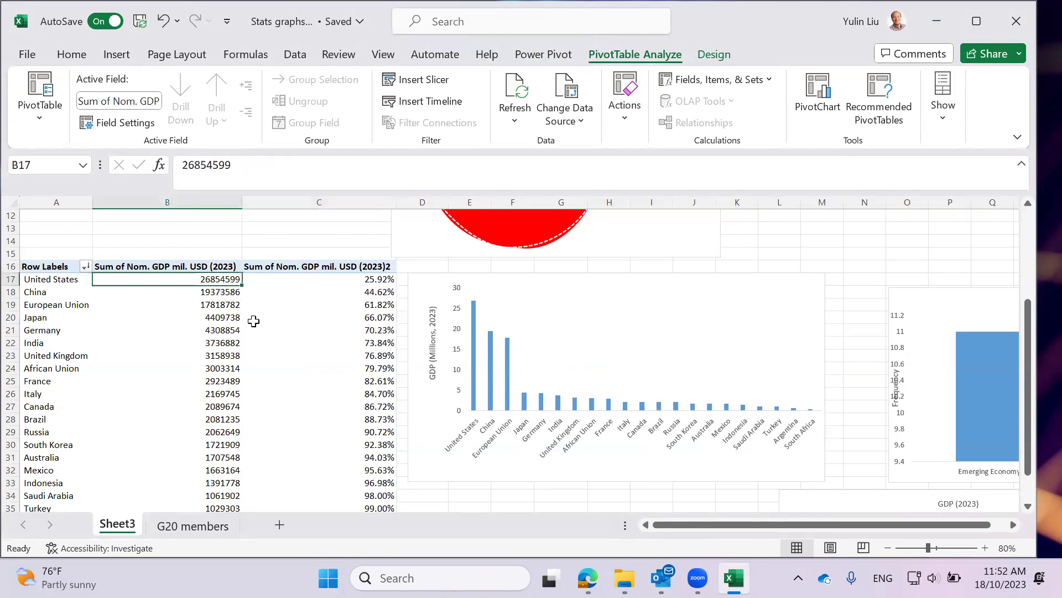
{"action": "left_click", "coordinate": [211, 292]}
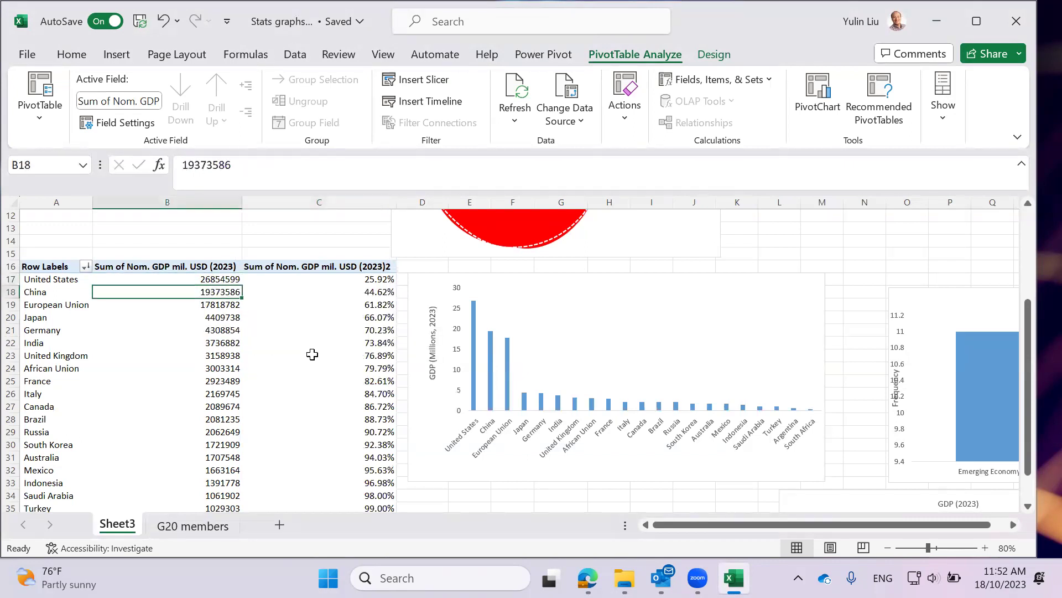
{"action": "mouse_move", "coordinate": [312, 358]}
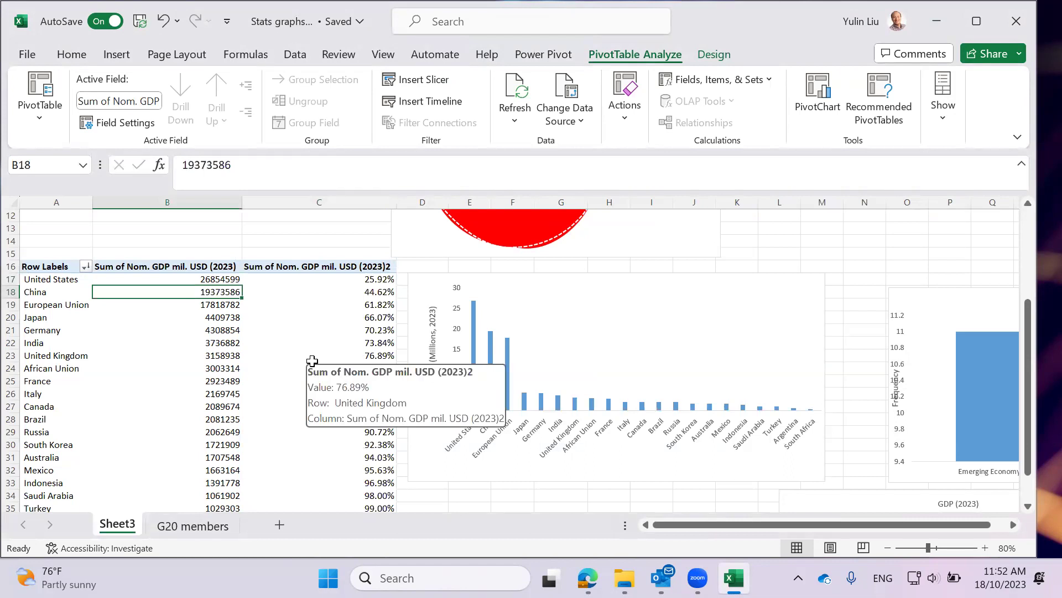
{"action": "left_click", "coordinate": [362, 305]}
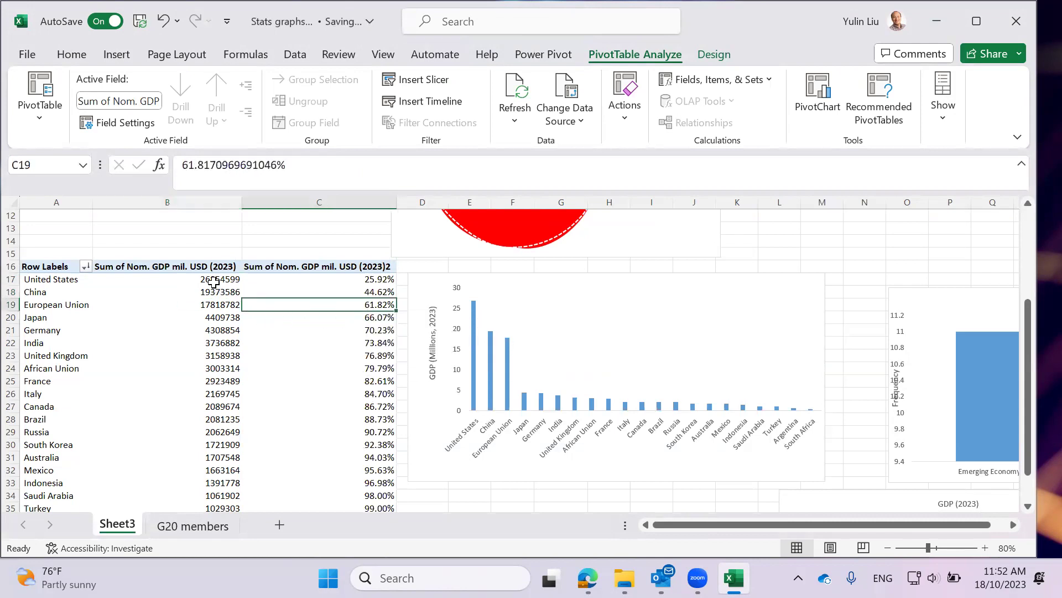
{"action": "left_click_drag", "start_coordinate": [211, 278], "coordinate": [211, 306]}
Inspect the GDP column chart alongside the cumulative percentages of all members down to the grand total
{"action": "left_click", "coordinate": [613, 387]}
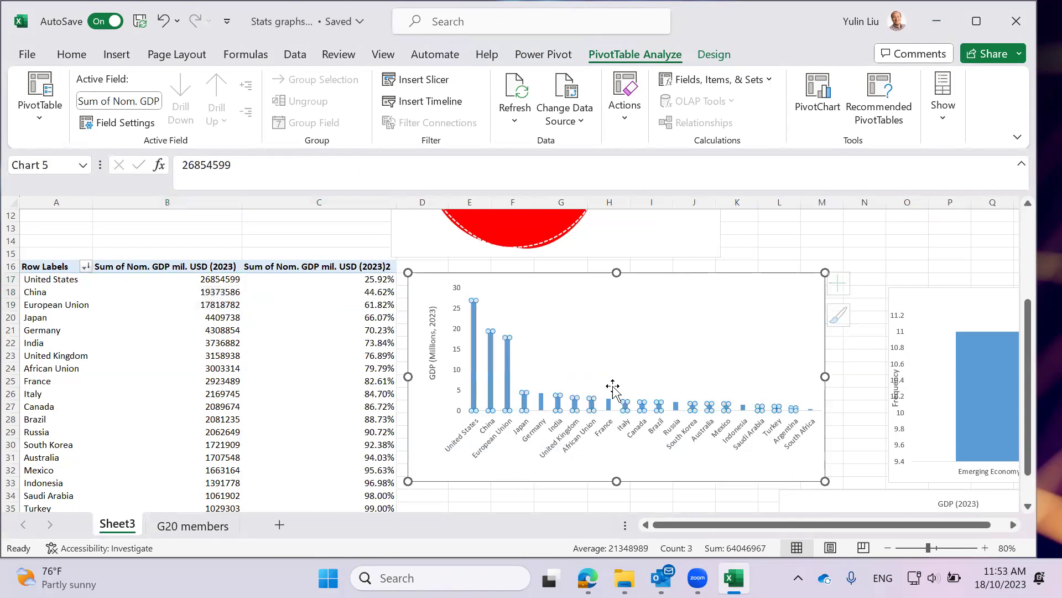
{"action": "left_click", "coordinate": [664, 373]}
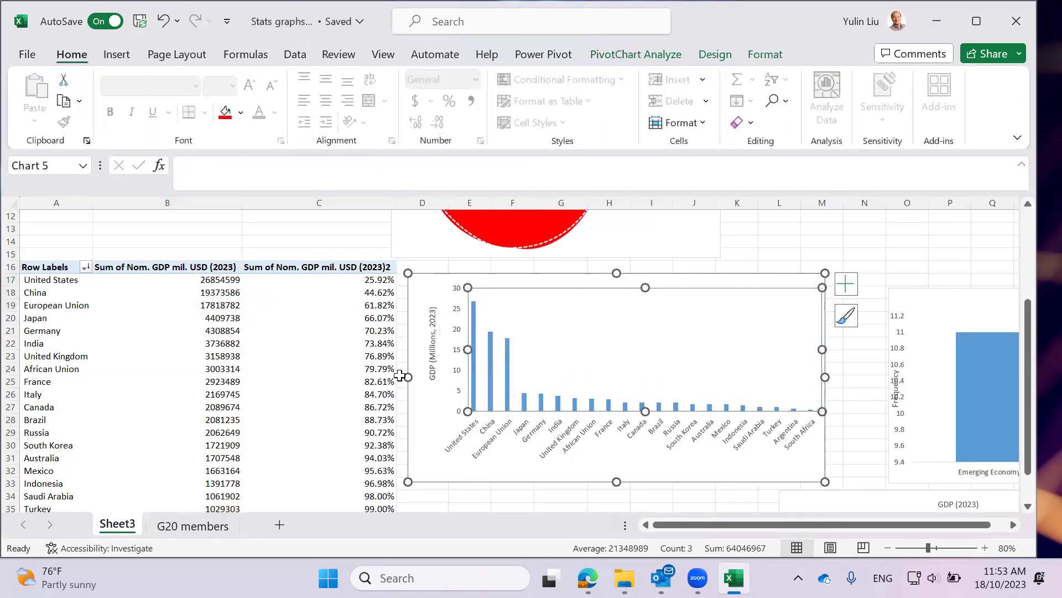
{"action": "scroll", "coordinate": [400, 376], "scroll_direction": "down", "scroll_amount": 1}
{"action": "left_click", "coordinate": [544, 459]}
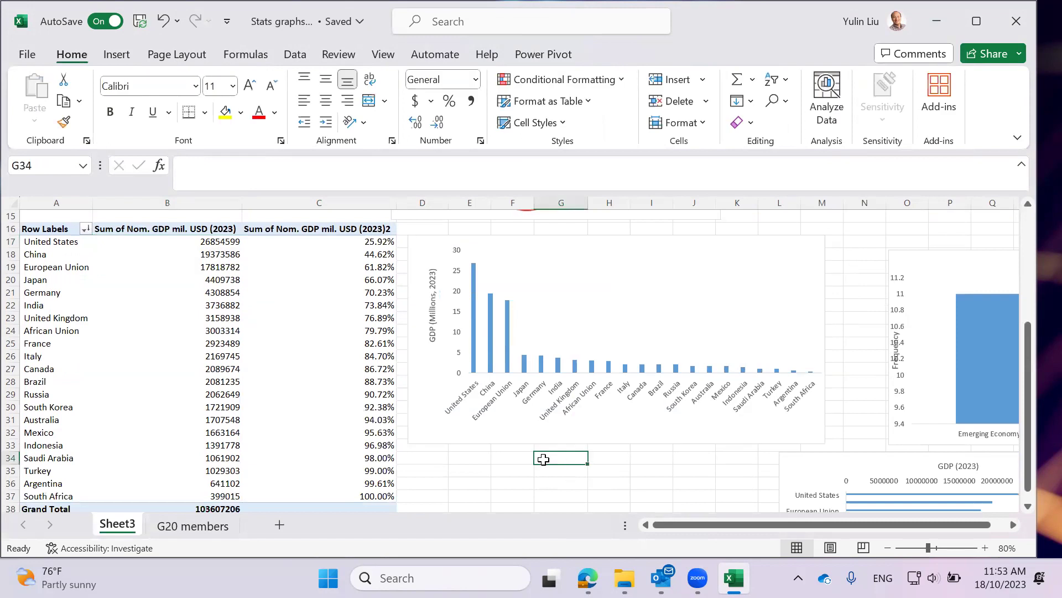
{"action": "left_click", "coordinate": [365, 323]}
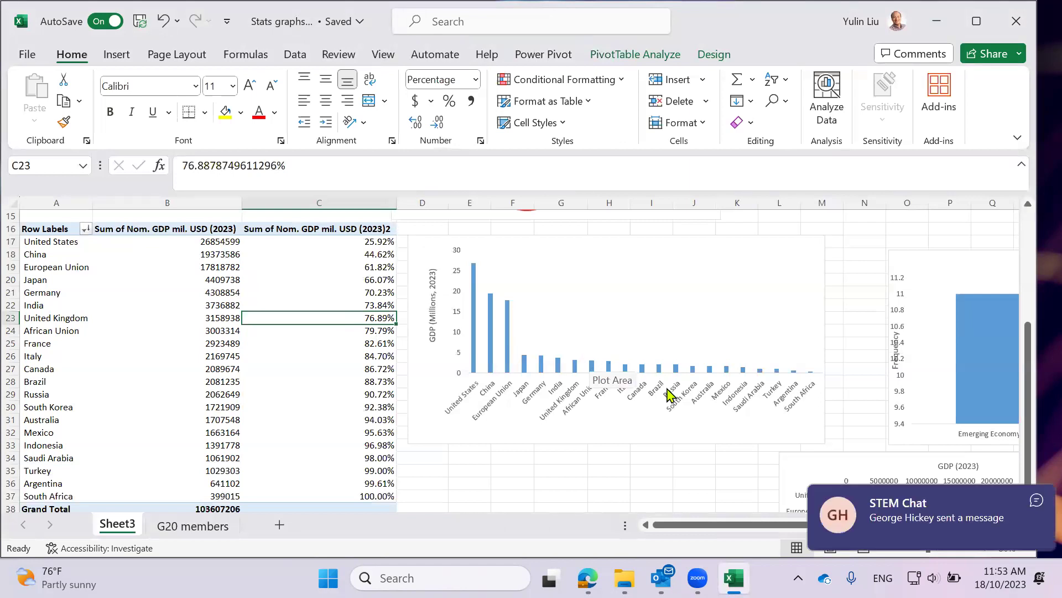
{"action": "left_click", "coordinate": [1037, 499]}
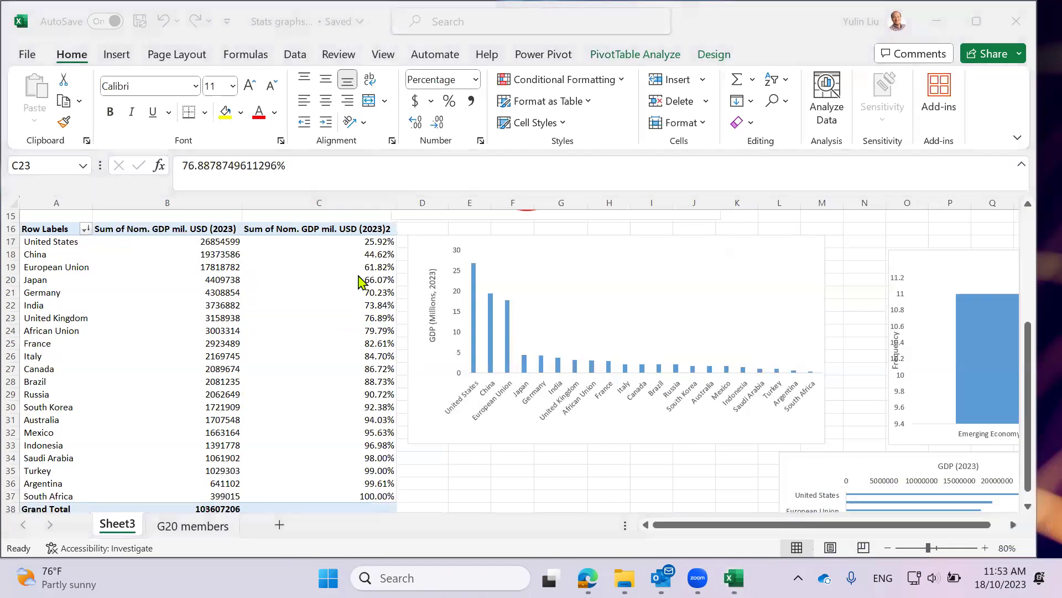
{"action": "left_click", "coordinate": [349, 242]}
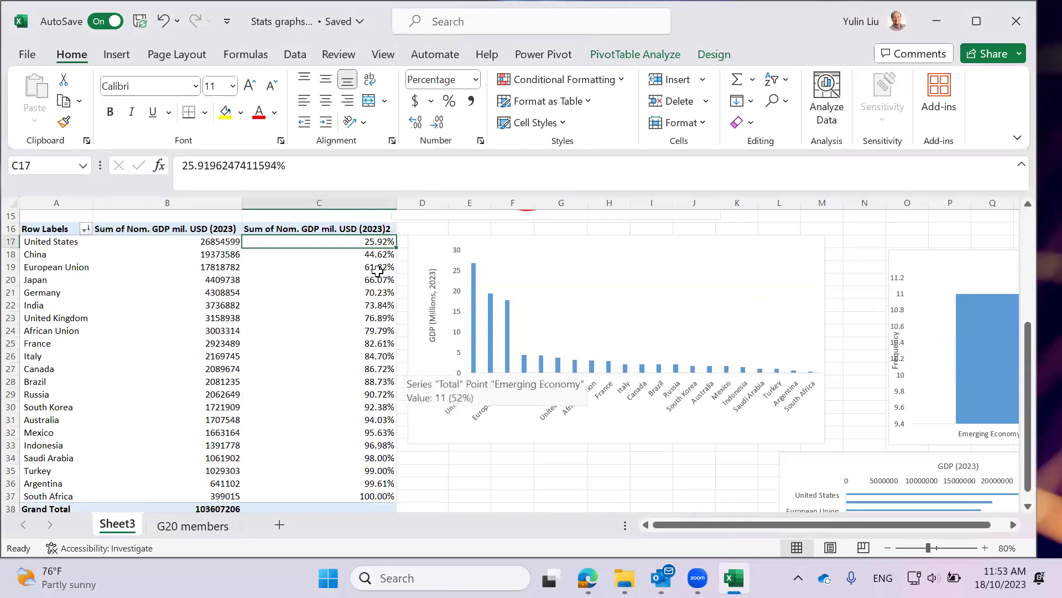
{"action": "left_click", "coordinate": [199, 242]}
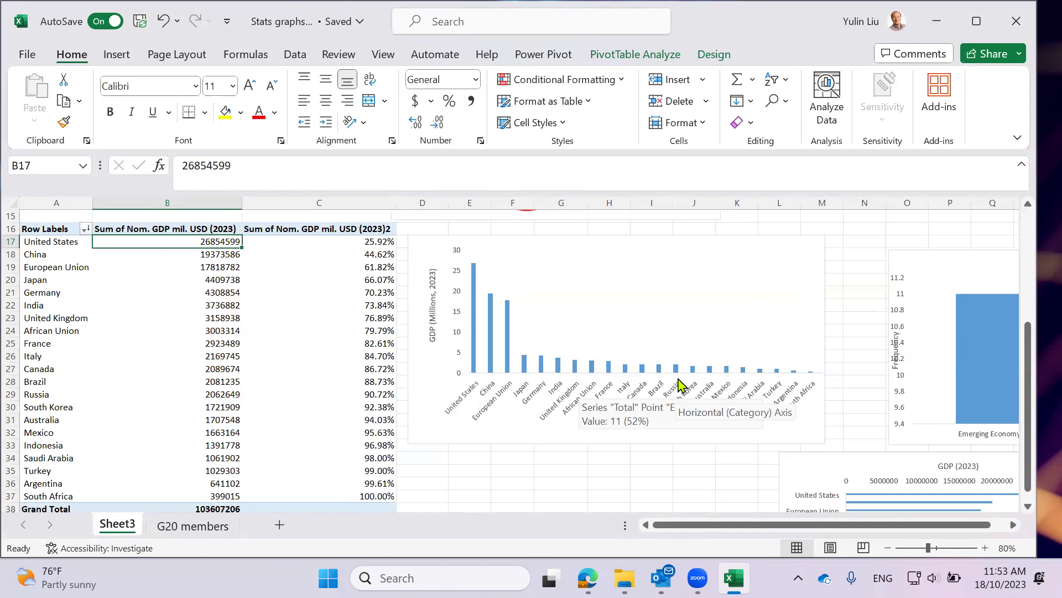
Change the GDP column chart to a Combo type with the second GDP series as a line on the secondary axis
{"action": "right_click", "coordinate": [602, 313]}
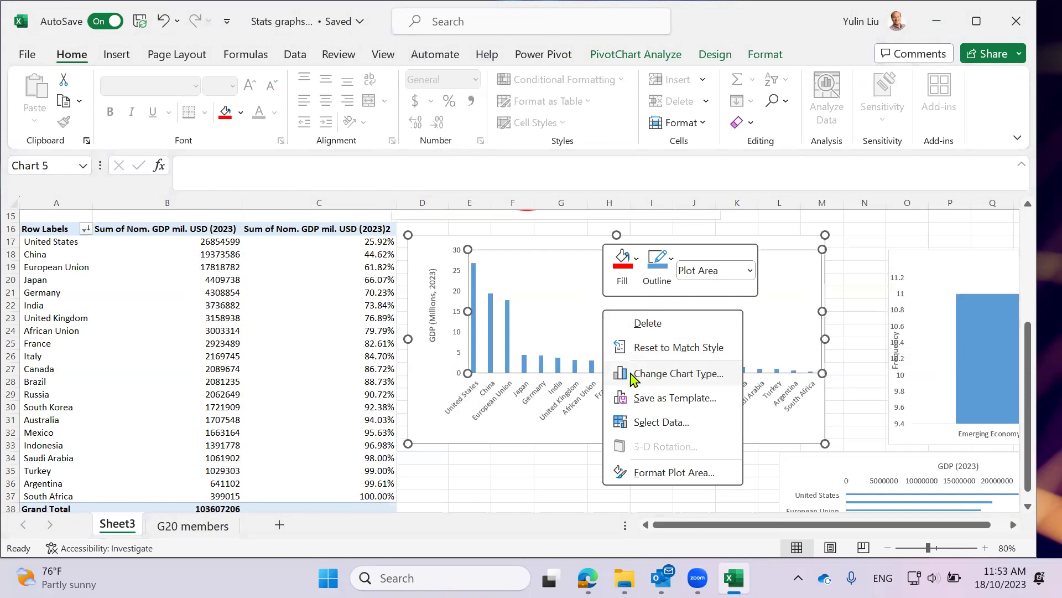
{"action": "right_click", "coordinate": [565, 319]}
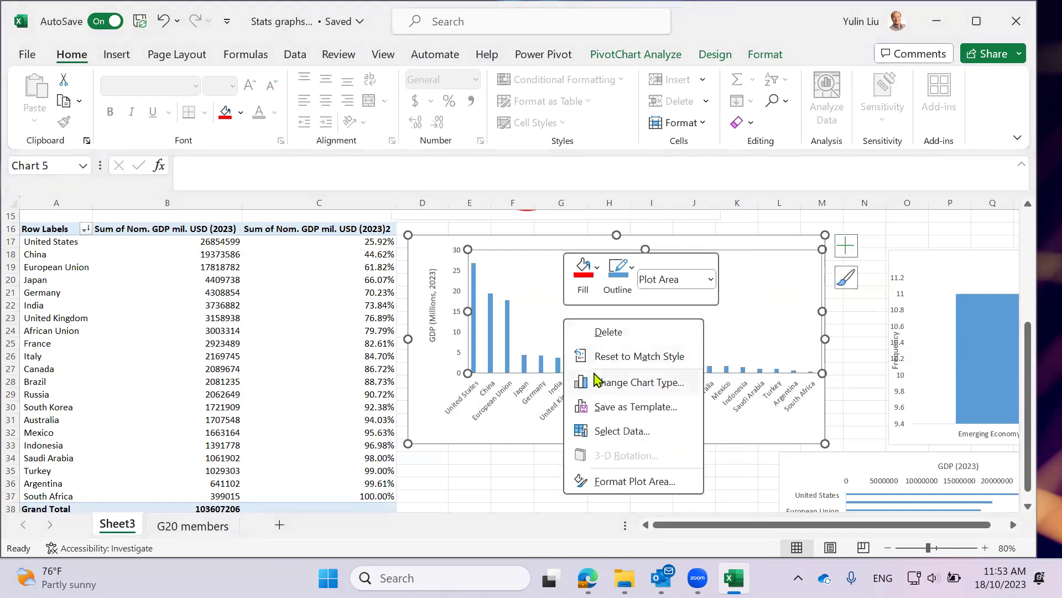
{"action": "left_click", "coordinate": [602, 389]}
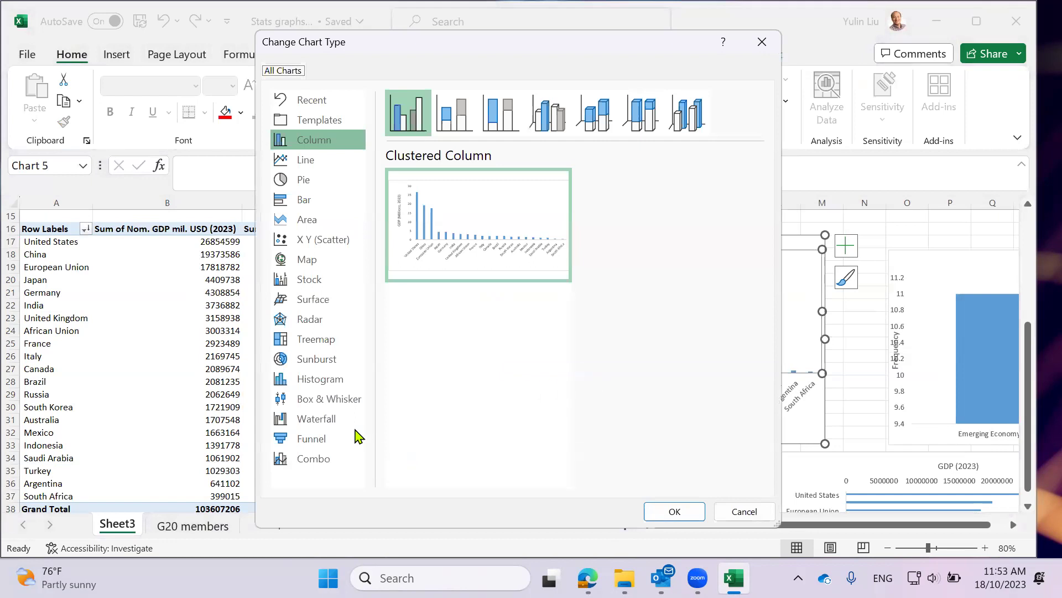
{"action": "left_click", "coordinate": [326, 464]}
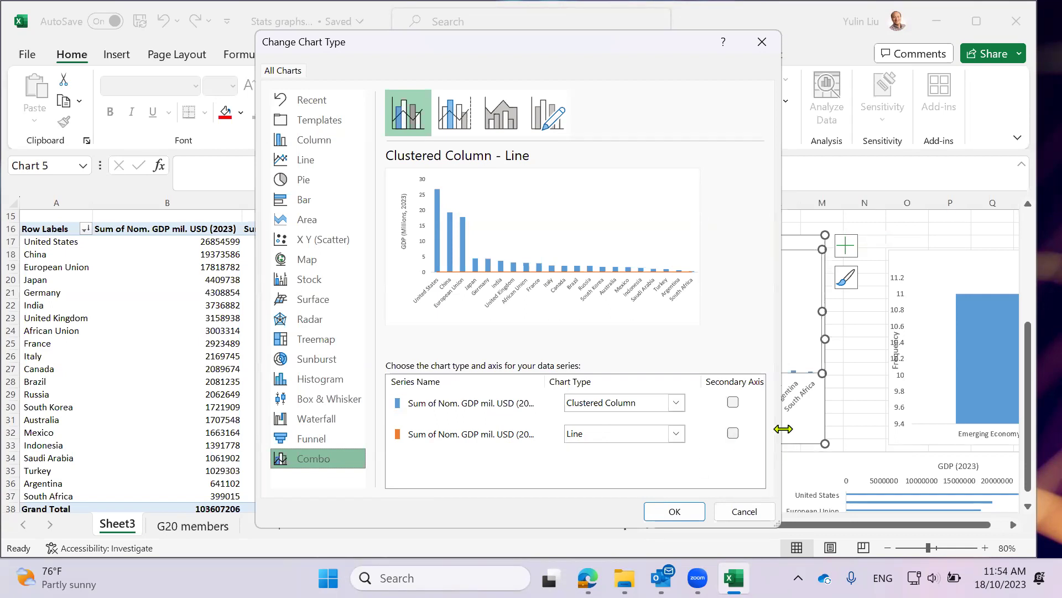
{"action": "left_click_drag", "start_coordinate": [783, 429], "coordinate": [865, 428]}
{"action": "left_click", "coordinate": [815, 433]}
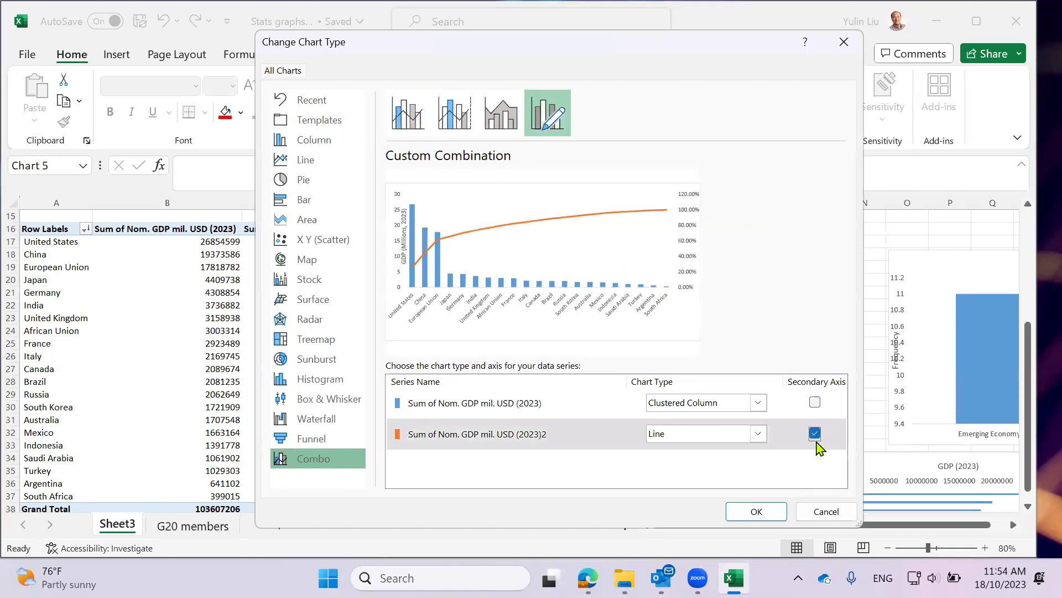
Set the second GDP series to Line with Markers and apply the custom combination to the chart
{"action": "left_click", "coordinate": [759, 434]}
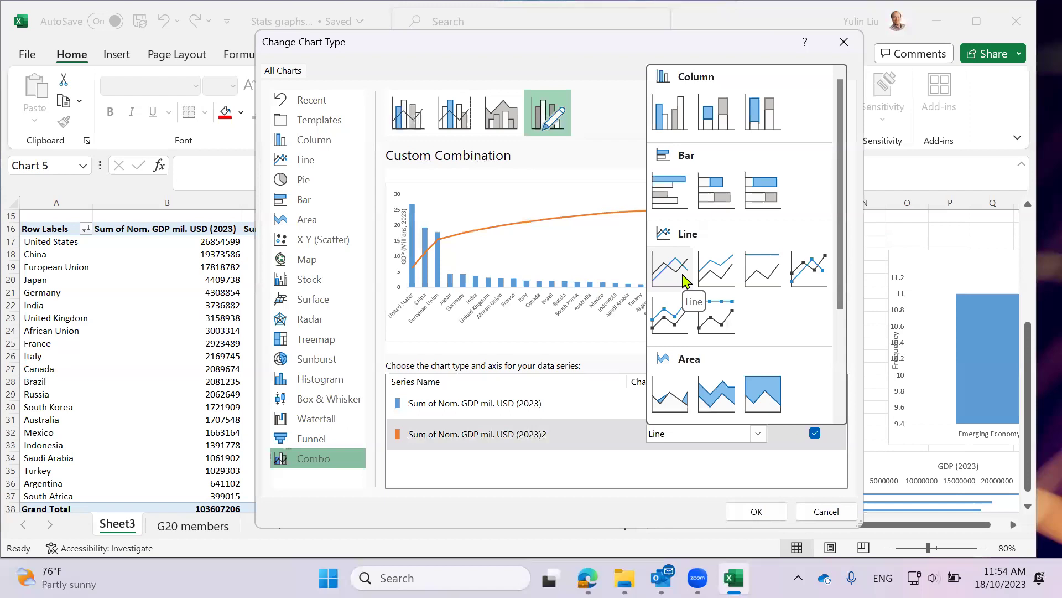
{"action": "left_click", "coordinate": [812, 276]}
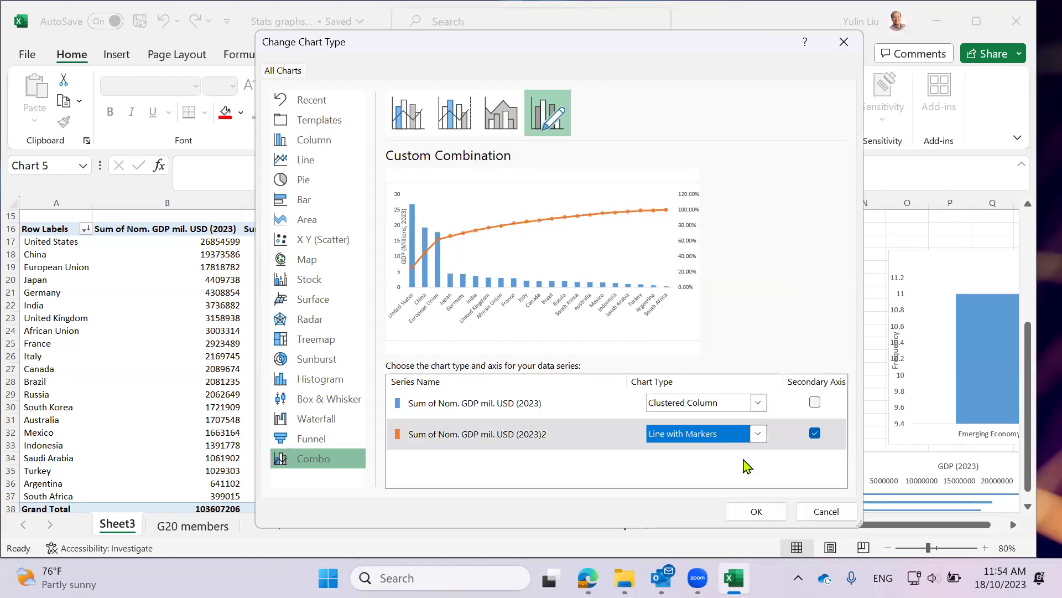
{"action": "left_click", "coordinate": [758, 434]}
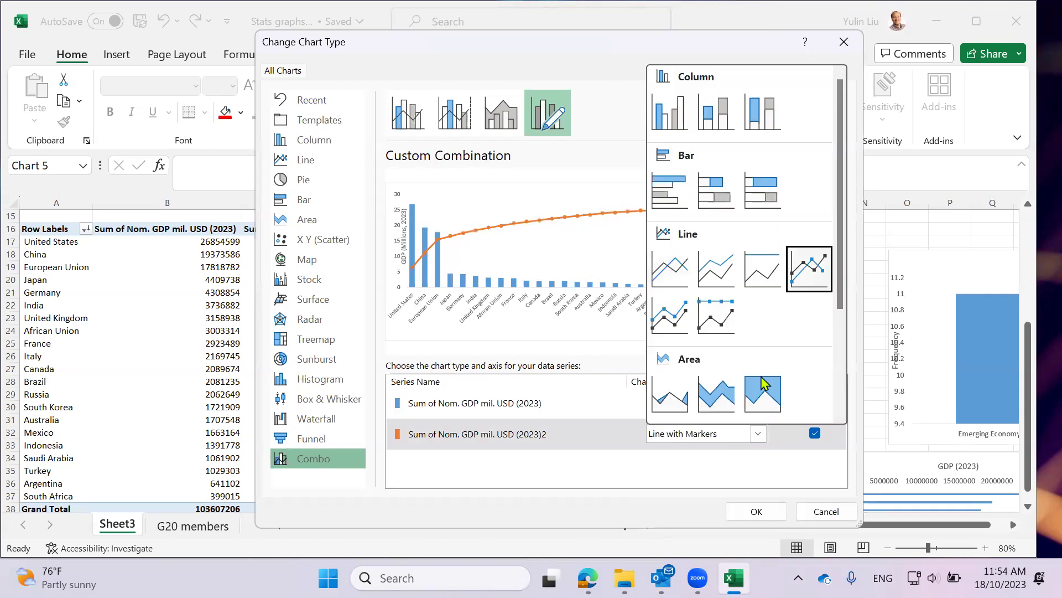
{"action": "left_click", "coordinate": [679, 281]}
{"action": "left_click", "coordinate": [759, 434]}
{"action": "left_click", "coordinate": [818, 280]}
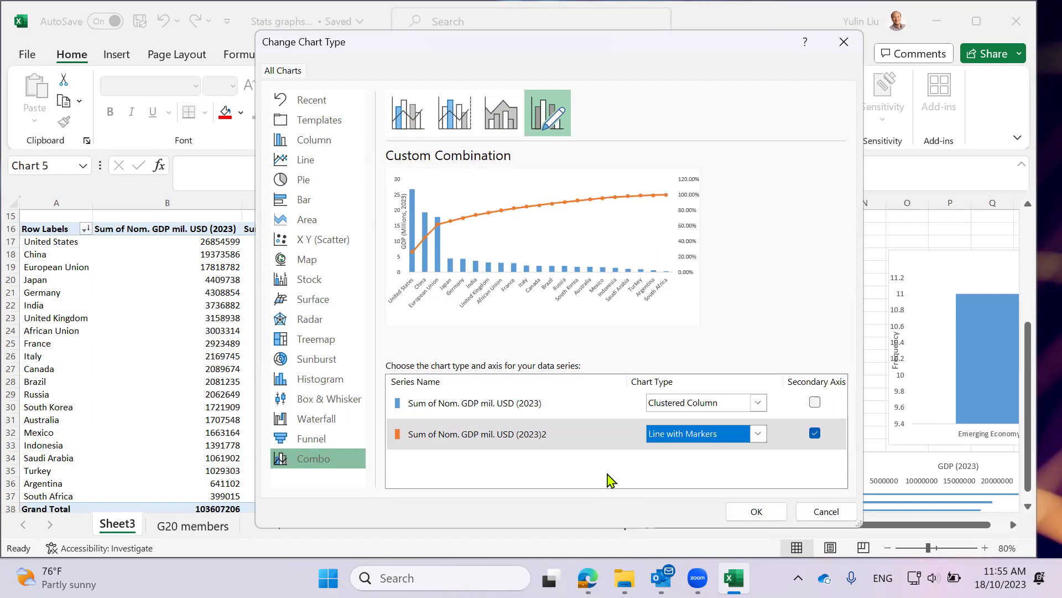
{"action": "left_click", "coordinate": [766, 515]}
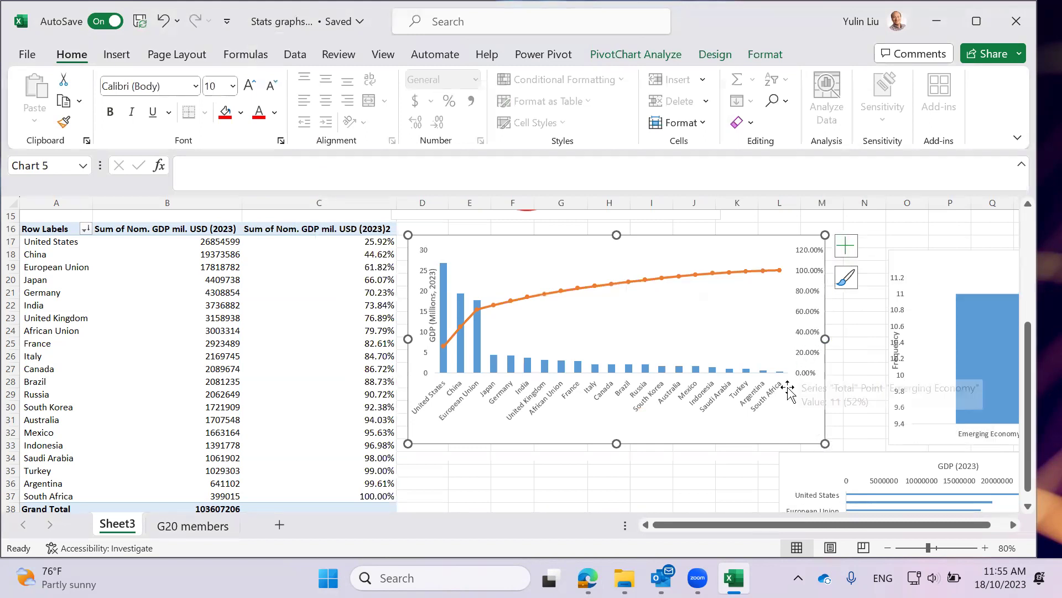
Move the horizontal GDP (2023) bar chart sideways so its left edge sits at about column O, clear of the combo chart
{"action": "scroll", "coordinate": [646, 456], "scroll_direction": "down", "scroll_amount": 2}
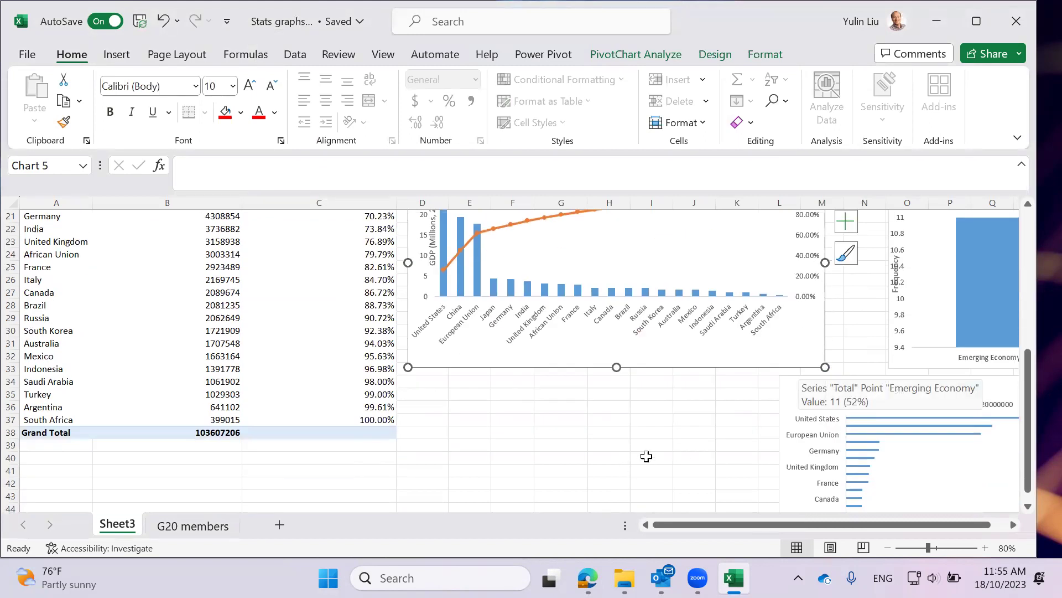
{"action": "scroll", "coordinate": [617, 420], "scroll_direction": "up", "scroll_amount": 1}
{"action": "scroll", "coordinate": [631, 451], "scroll_direction": "down", "scroll_amount": 1}
{"action": "left_click_drag", "start_coordinate": [793, 382], "coordinate": [911, 403]}
{"action": "scroll", "coordinate": [685, 419], "scroll_direction": "up", "scroll_amount": 1}
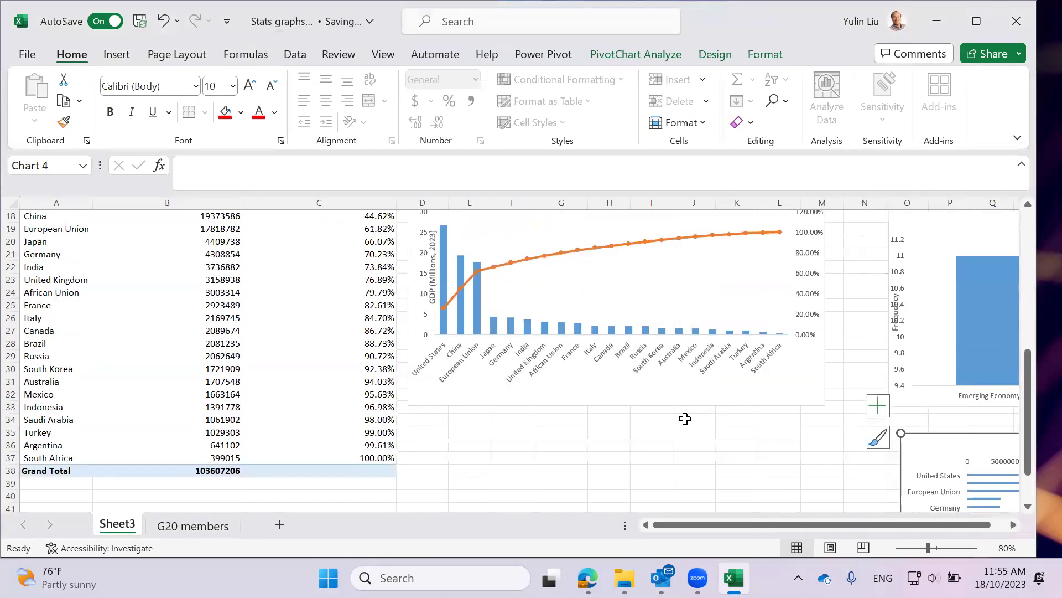
{"action": "left_click", "coordinate": [623, 432]}
Enlarge the combo chart so it extends to about the end of column M and row 36, and deselect it
{"action": "left_click", "coordinate": [635, 393]}
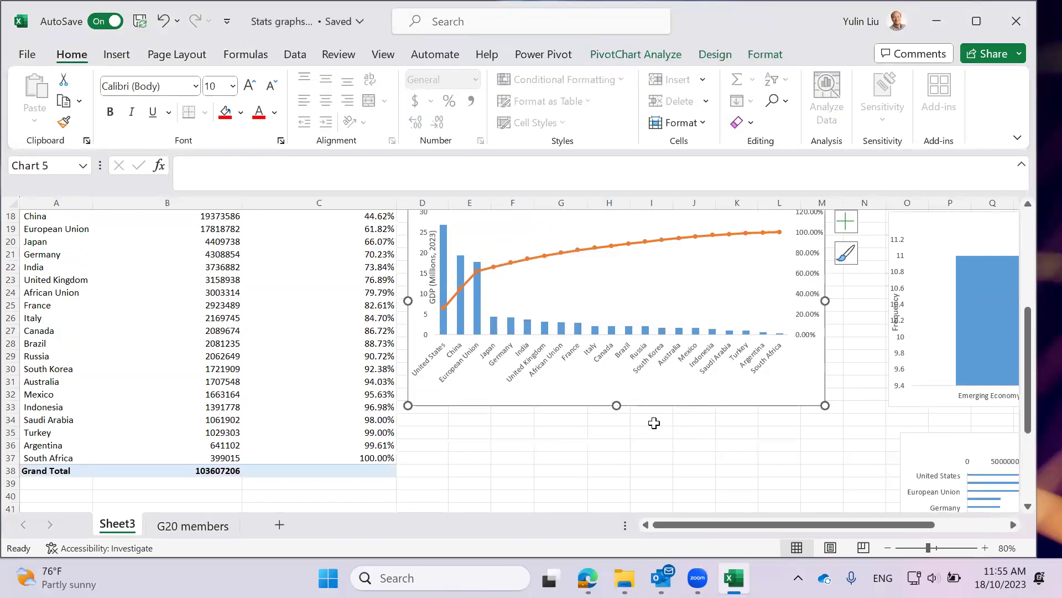
{"action": "left_click_drag", "start_coordinate": [825, 405], "coordinate": [846, 446]}
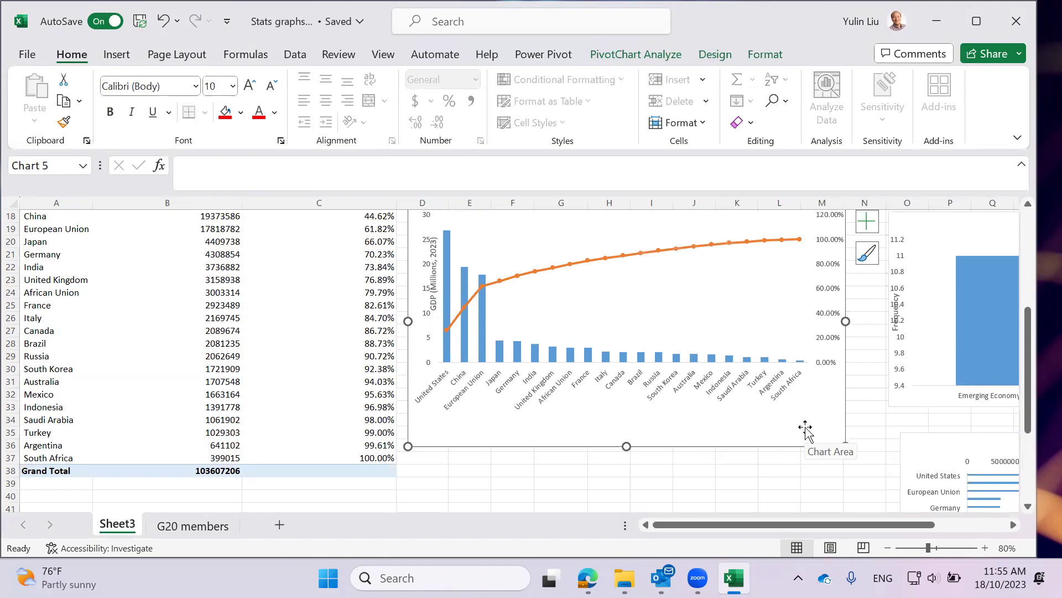
{"action": "scroll", "coordinate": [795, 433], "scroll_direction": "up", "scroll_amount": 1}
{"action": "scroll", "coordinate": [692, 426], "scroll_direction": "down", "scroll_amount": 1}
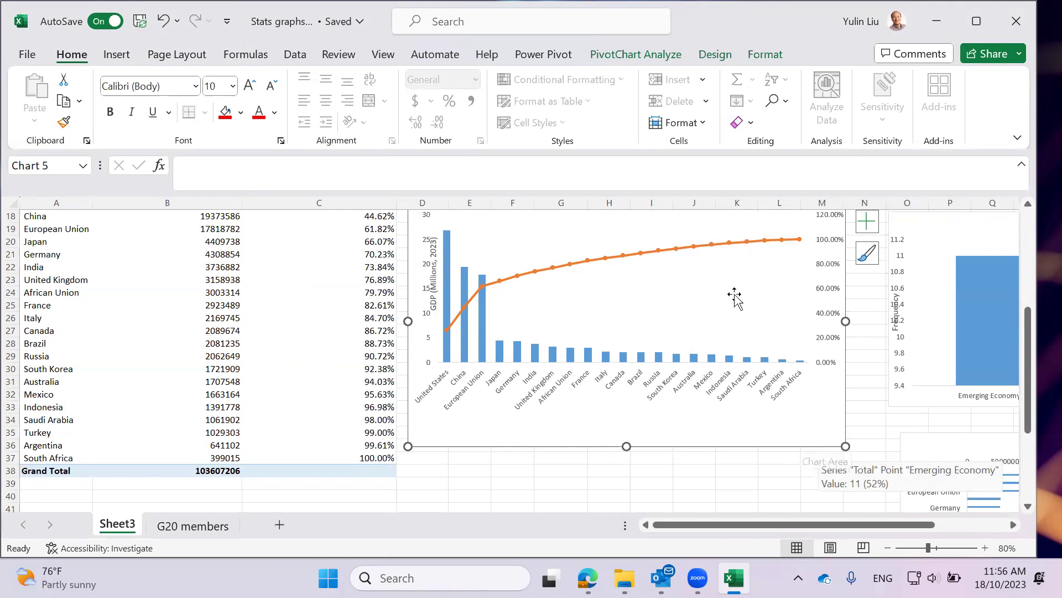
{"action": "scroll", "coordinate": [650, 454], "scroll_direction": "up", "scroll_amount": 2}
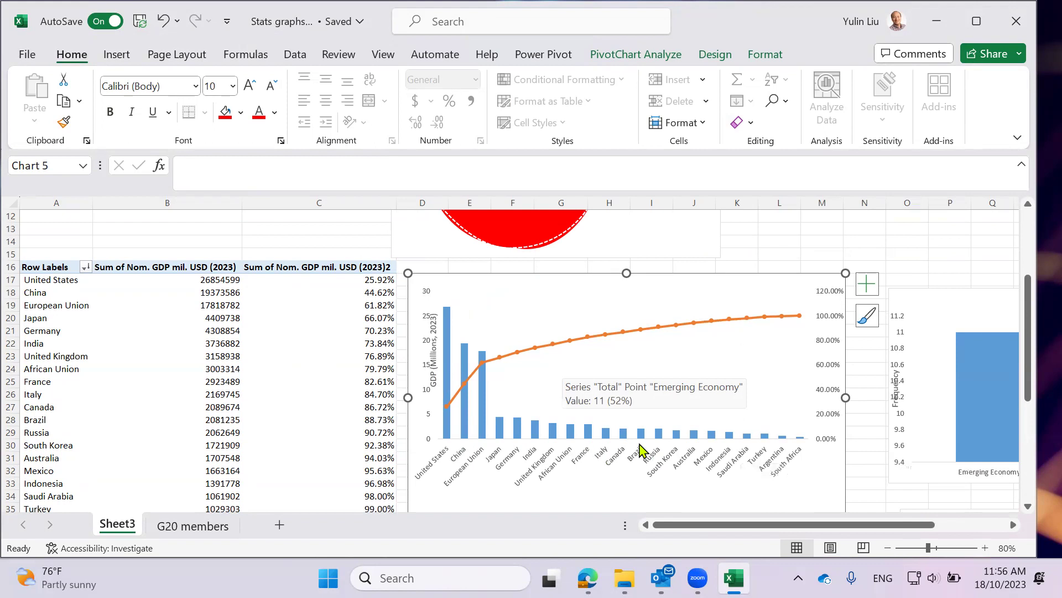
{"action": "scroll", "coordinate": [741, 423], "scroll_direction": "down", "scroll_amount": 2}
{"action": "left_click", "coordinate": [652, 469]}
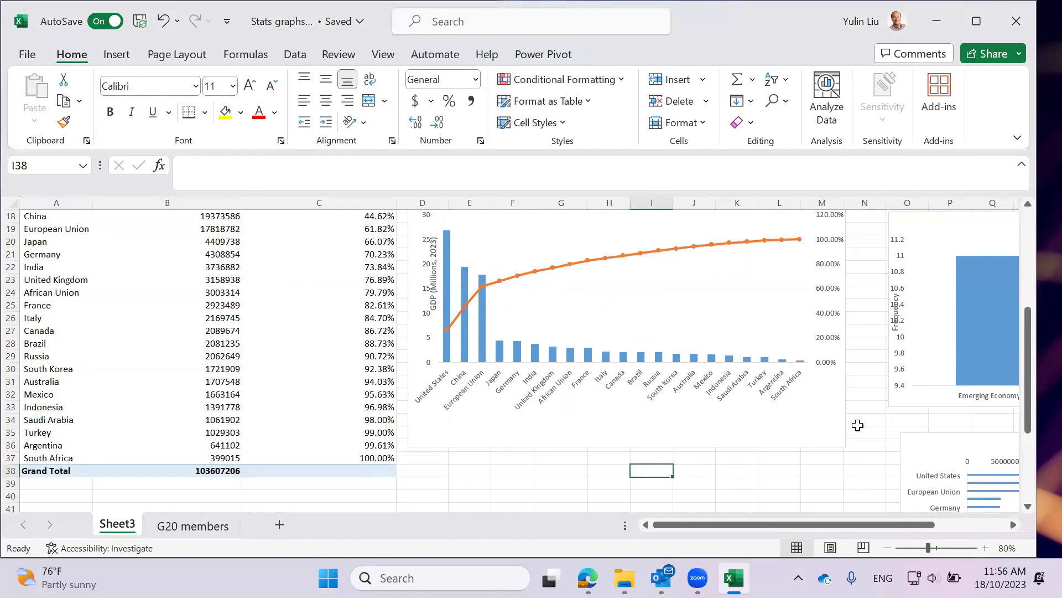
{"action": "scroll", "coordinate": [856, 424], "scroll_direction": "up", "scroll_amount": 1}
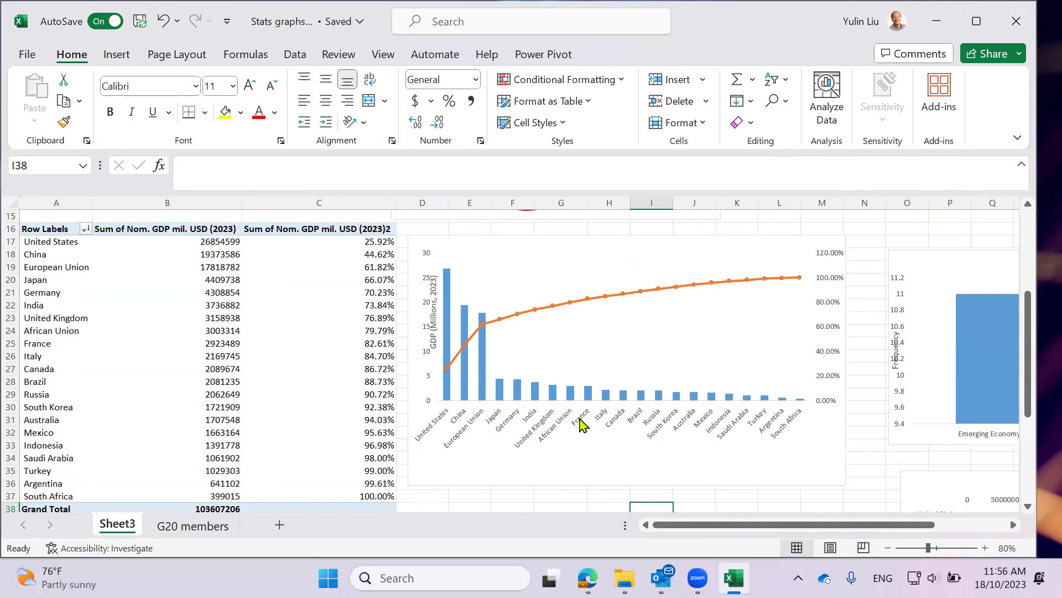
{"action": "scroll", "coordinate": [604, 431], "scroll_direction": "down", "scroll_amount": 2}
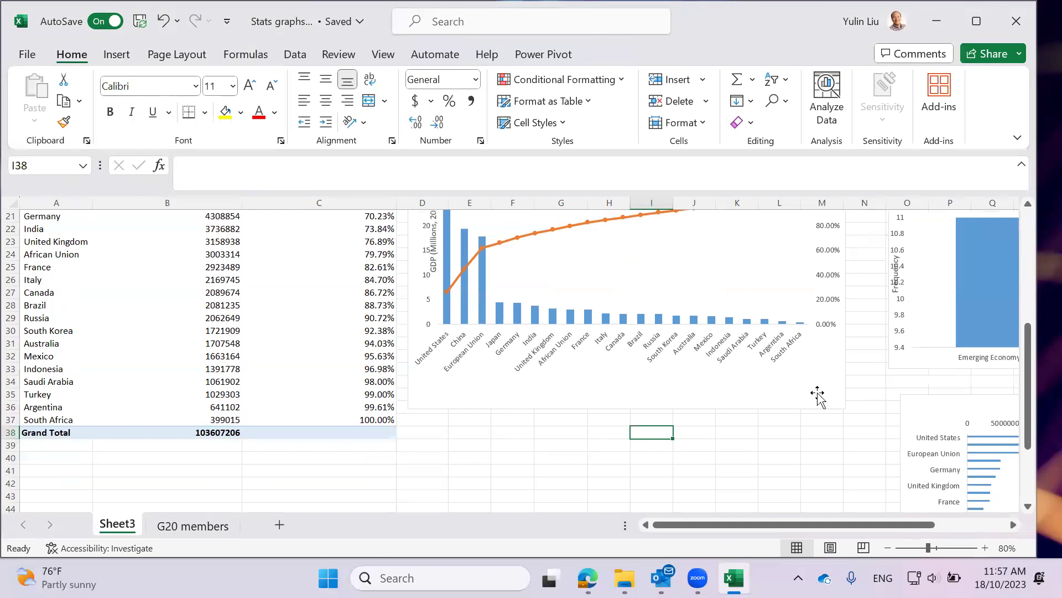
{"action": "scroll", "coordinate": [818, 407], "scroll_direction": "up", "scroll_amount": 1}
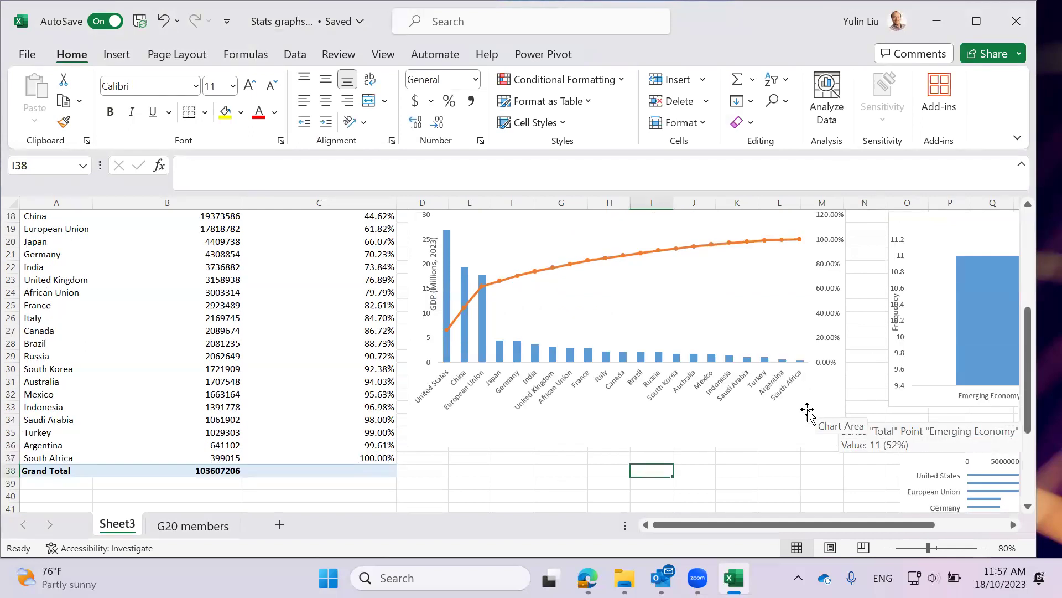
{"action": "left_click", "coordinate": [795, 408]}
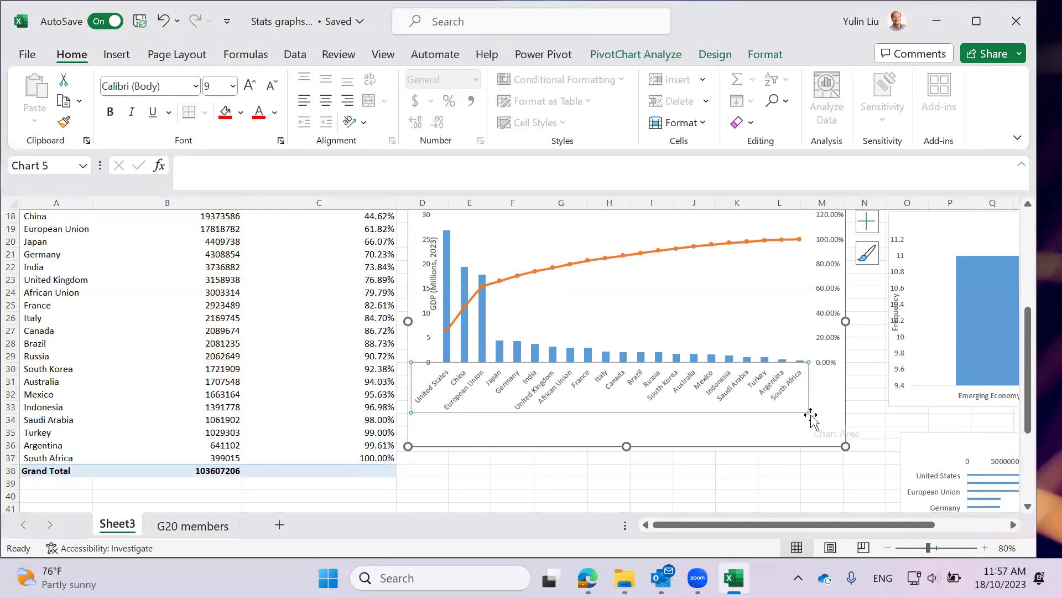
{"action": "scroll", "coordinate": [811, 420], "scroll_direction": "up", "scroll_amount": 2}
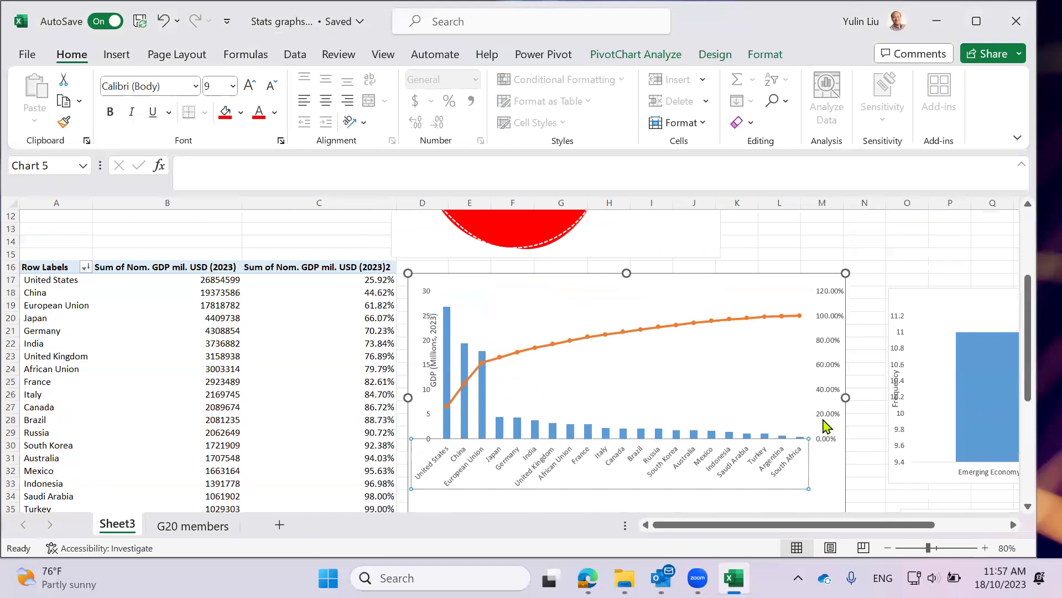
Fill only the African Union marker on the cumulative percentage line with green
{"action": "left_click", "coordinate": [618, 343]}
{"action": "left_click", "coordinate": [618, 342]}
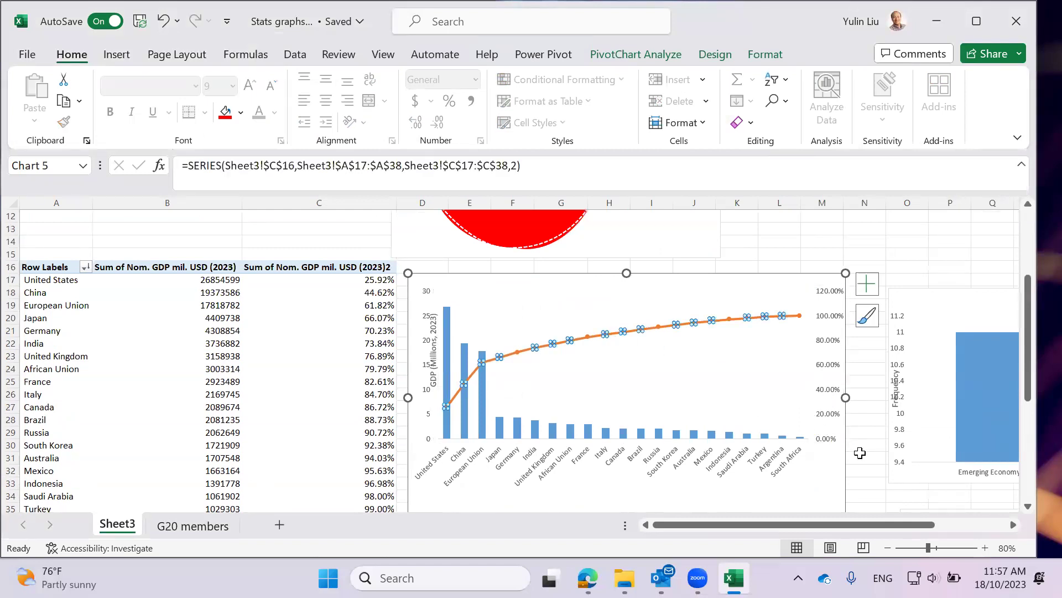
{"action": "scroll", "coordinate": [860, 453], "scroll_direction": "down", "scroll_amount": 3}
{"action": "left_click", "coordinate": [985, 548]}
{"action": "left_click_drag", "start_coordinate": [806, 525], "coordinate": [948, 522]}
{"action": "left_click_drag", "start_coordinate": [842, 521], "coordinate": [751, 525]}
{"action": "left_click", "coordinate": [555, 290]}
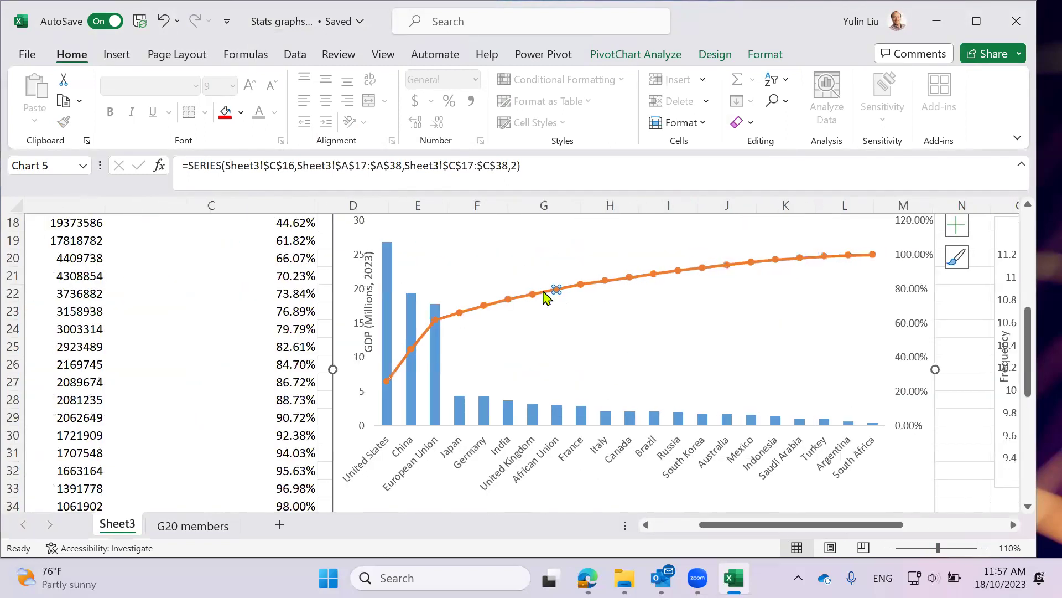
{"action": "right_click", "coordinate": [544, 292]}
{"action": "left_click", "coordinate": [576, 321]}
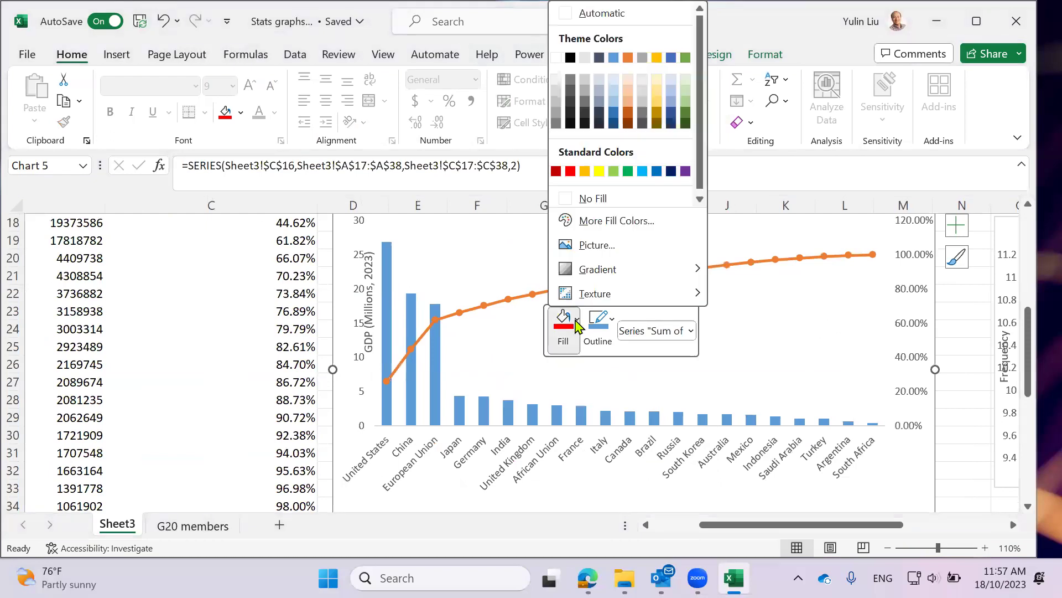
{"action": "left_click", "coordinate": [615, 170]}
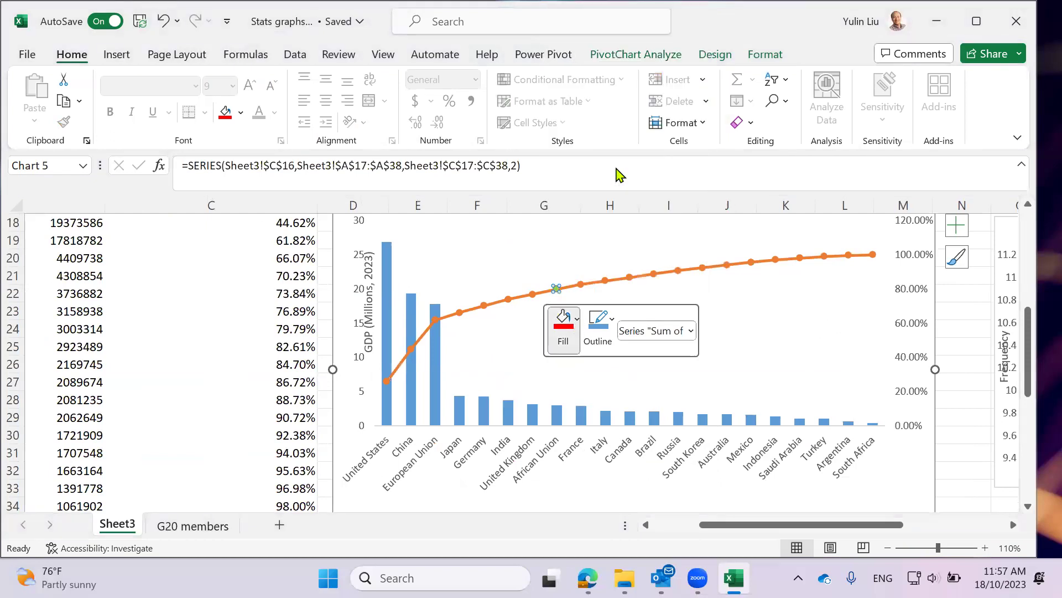
Format the whole cumulative percentage series with a solid red line
{"action": "left_click", "coordinate": [612, 282]}
{"action": "right_click", "coordinate": [614, 281]}
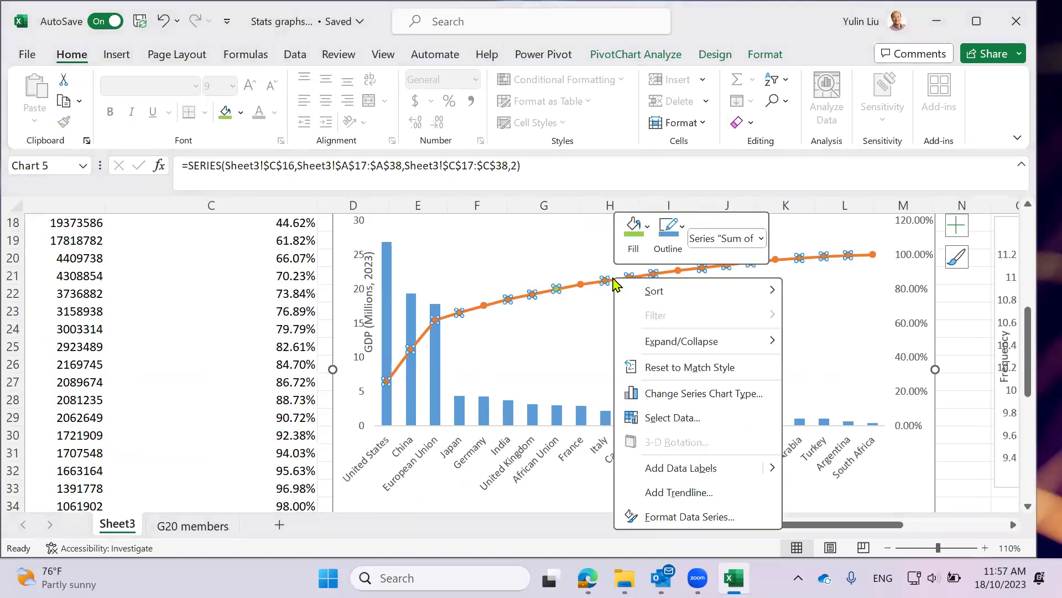
{"action": "left_click", "coordinate": [687, 516]}
{"action": "left_click", "coordinate": [823, 270]}
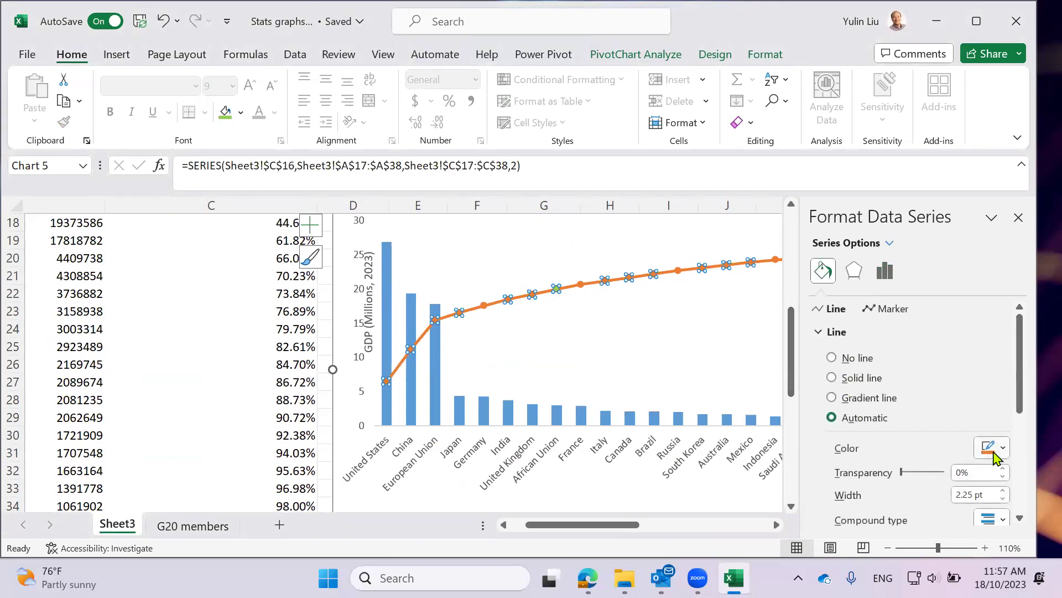
{"action": "left_click", "coordinate": [1000, 448]}
{"action": "left_click", "coordinate": [1000, 406]}
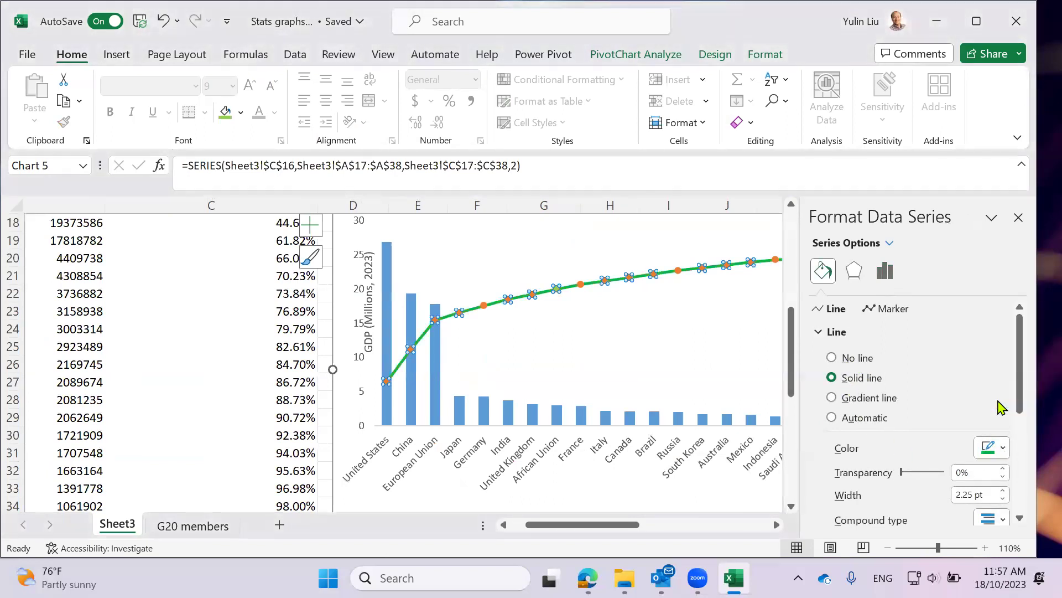
{"action": "left_click", "coordinate": [1005, 449]}
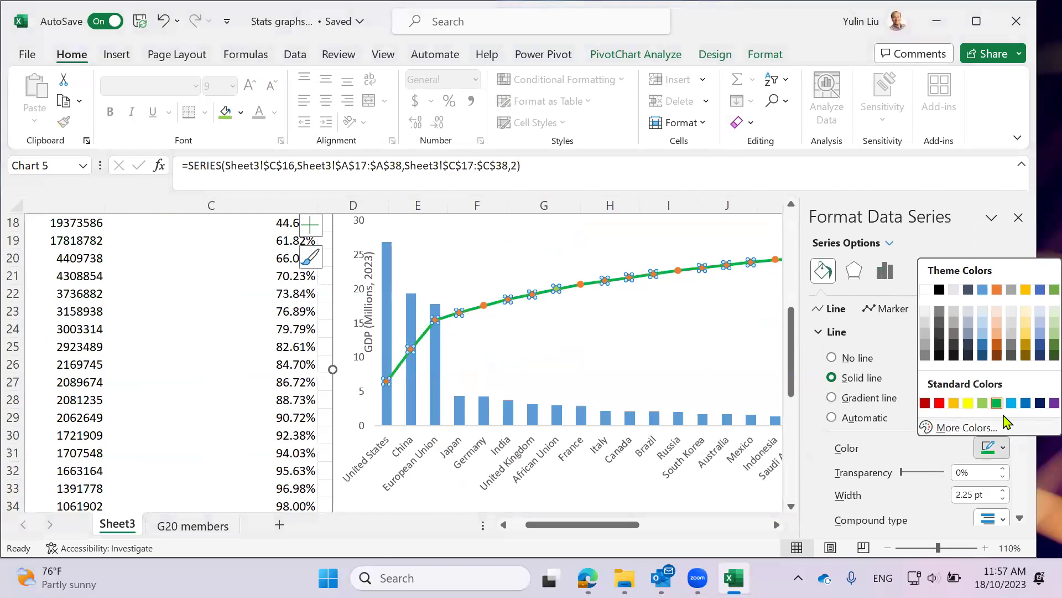
{"action": "left_click", "coordinate": [940, 404]}
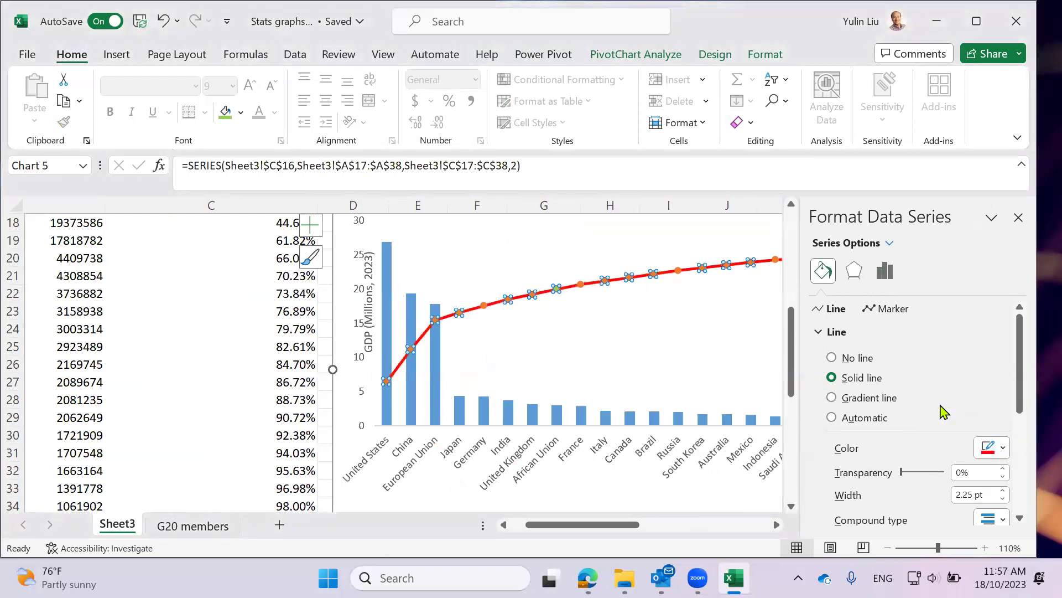
{"action": "left_click", "coordinate": [704, 351]}
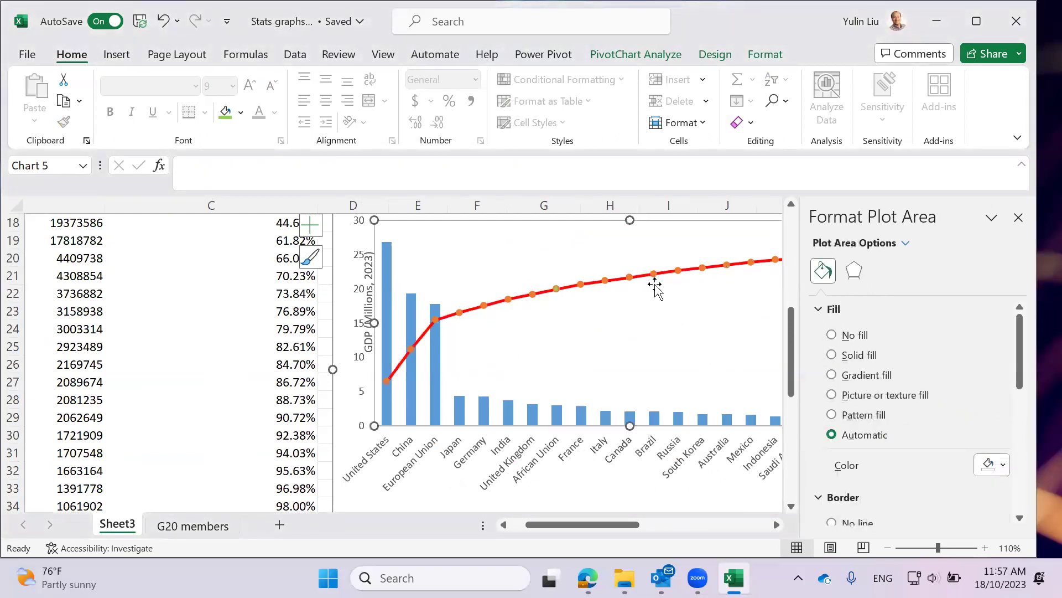
{"action": "left_click", "coordinate": [823, 309]}
{"action": "left_click", "coordinate": [832, 310]}
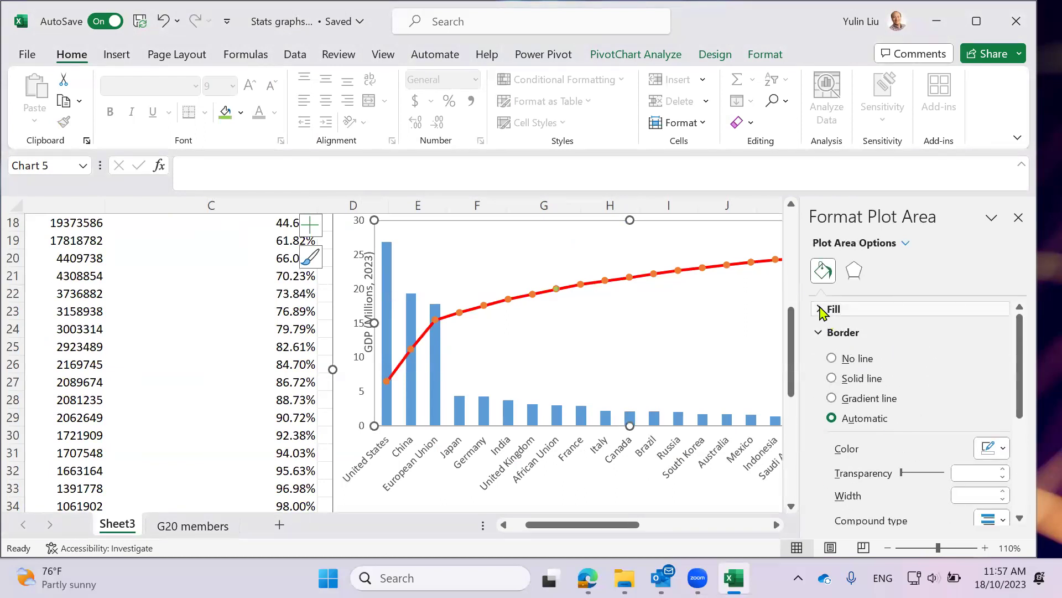
{"action": "left_click", "coordinate": [873, 310]}
{"action": "scroll", "coordinate": [848, 427], "scroll_direction": "down", "scroll_amount": 1}
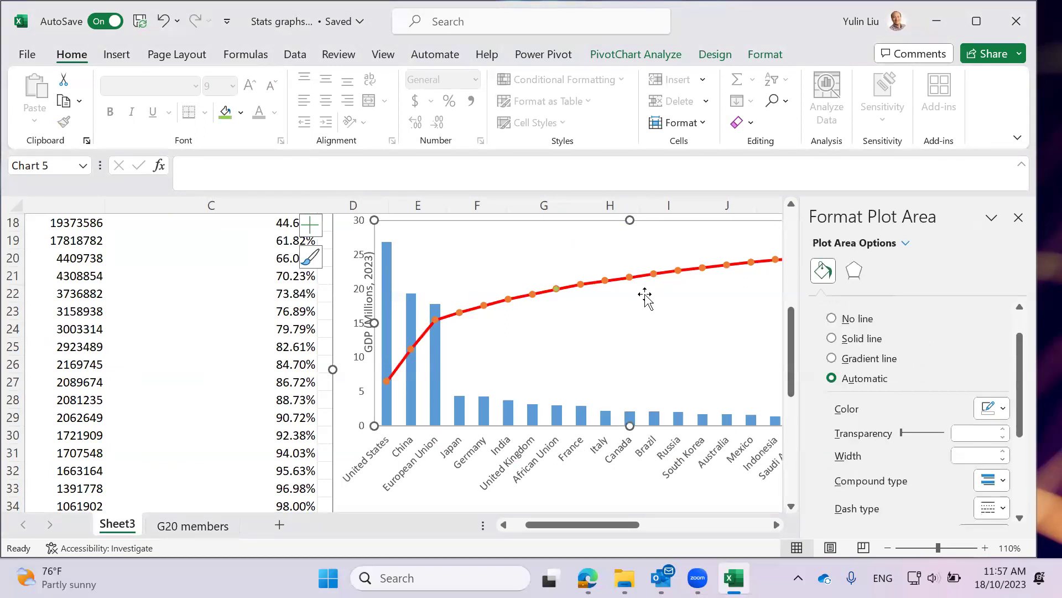
Change the markers on the cumulative percentage line to the built-in diamond type
{"action": "left_click", "coordinate": [630, 278]}
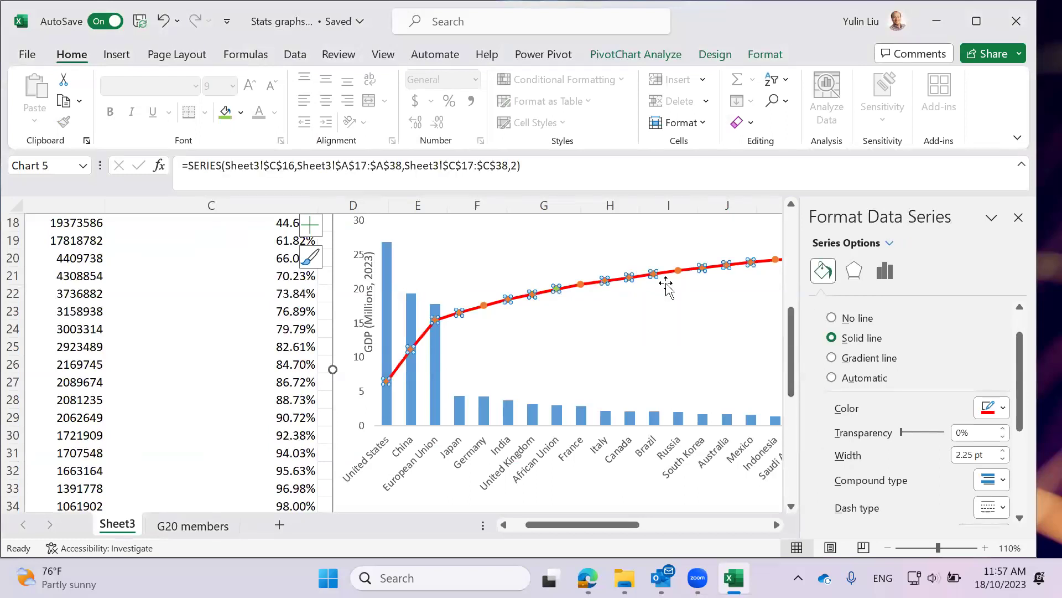
{"action": "left_click", "coordinate": [885, 270]}
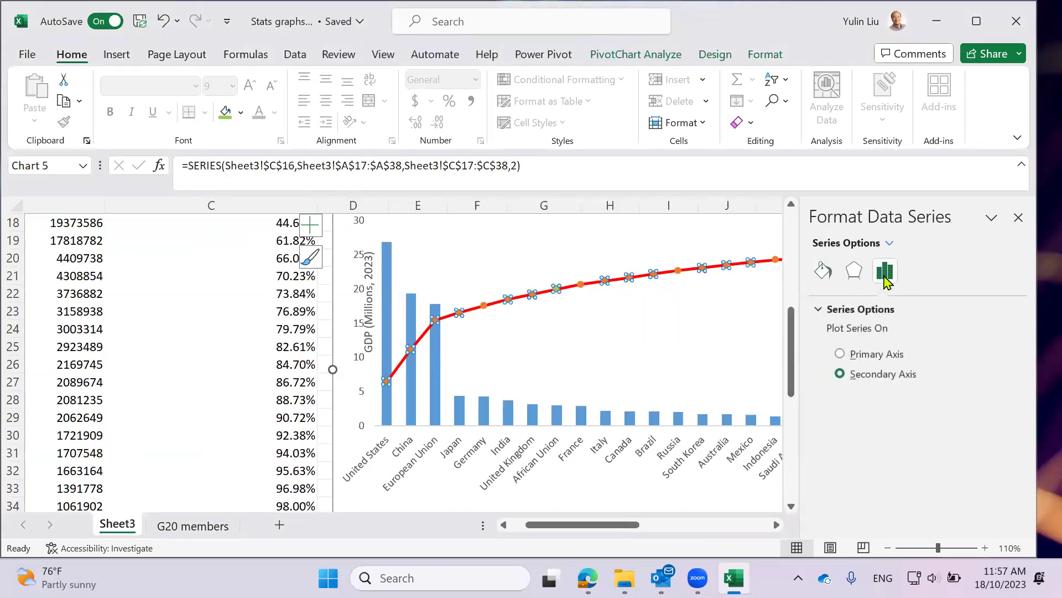
{"action": "left_click", "coordinate": [853, 271]}
{"action": "left_click", "coordinate": [824, 274]}
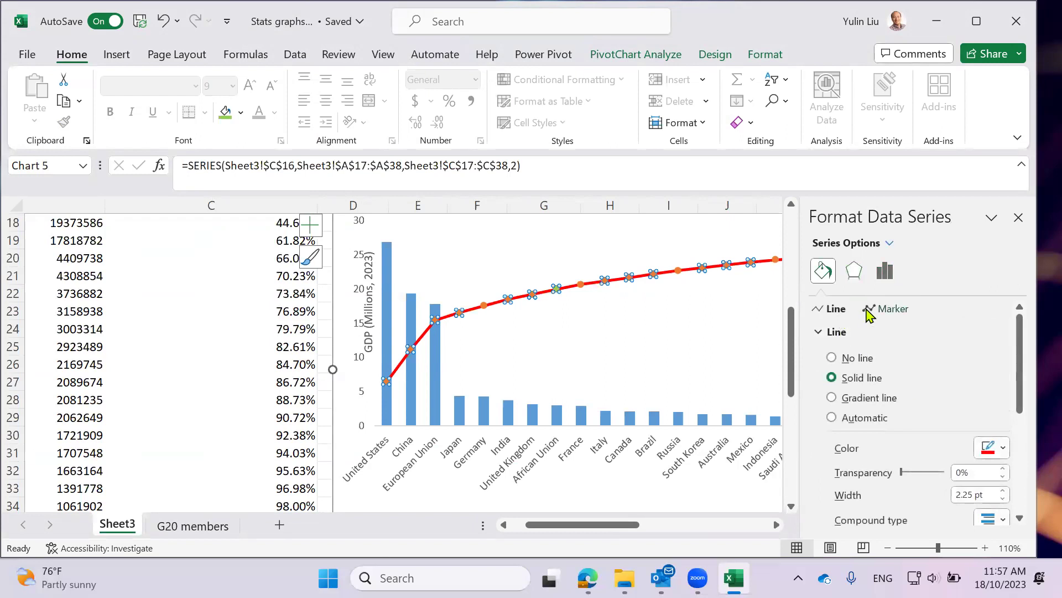
{"action": "left_click", "coordinate": [886, 309]}
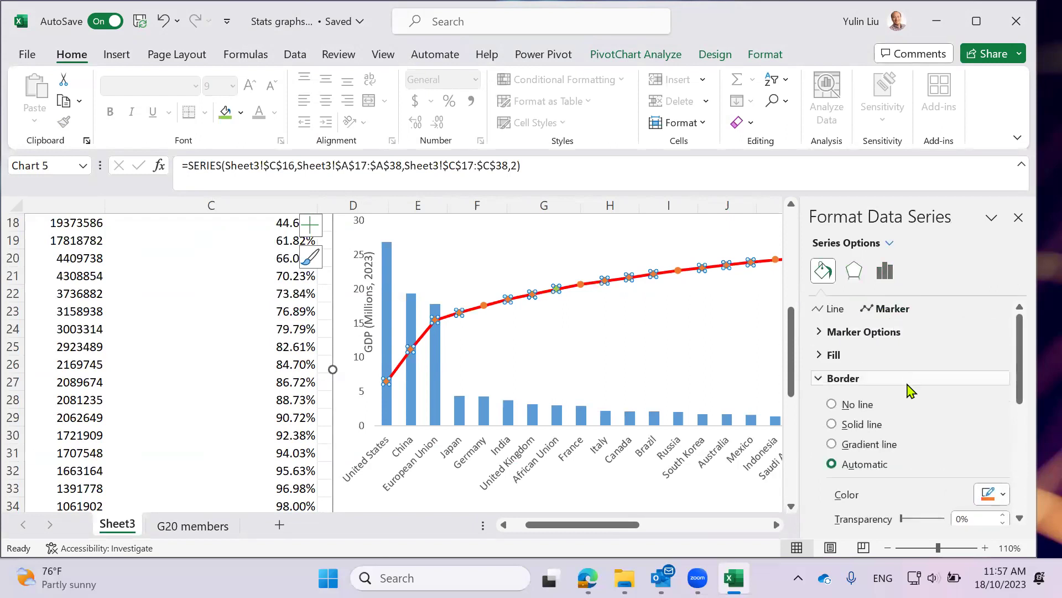
{"action": "left_click", "coordinate": [819, 333]}
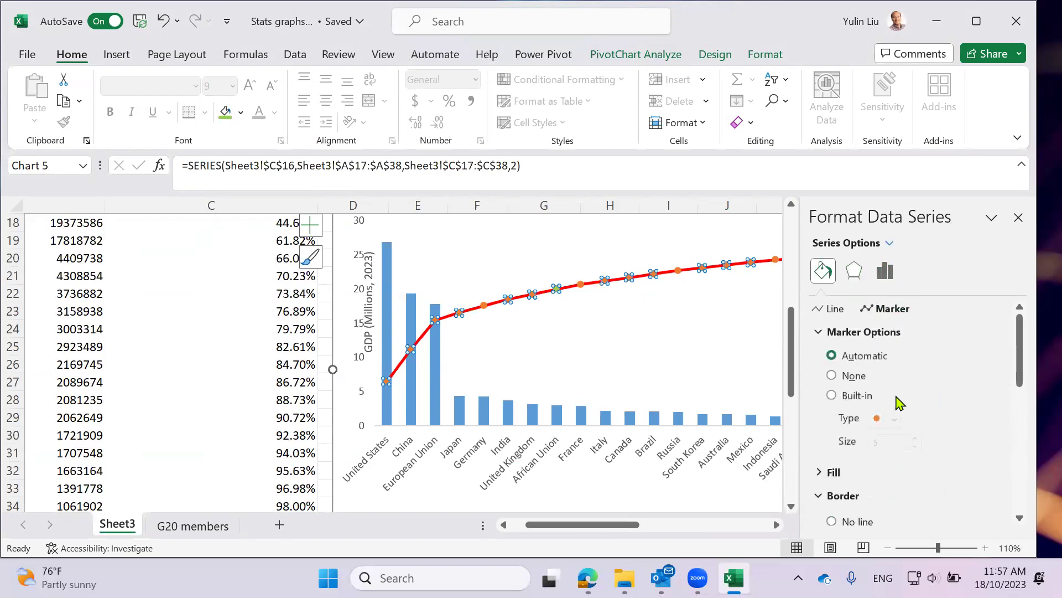
{"action": "left_click", "coordinate": [851, 397]}
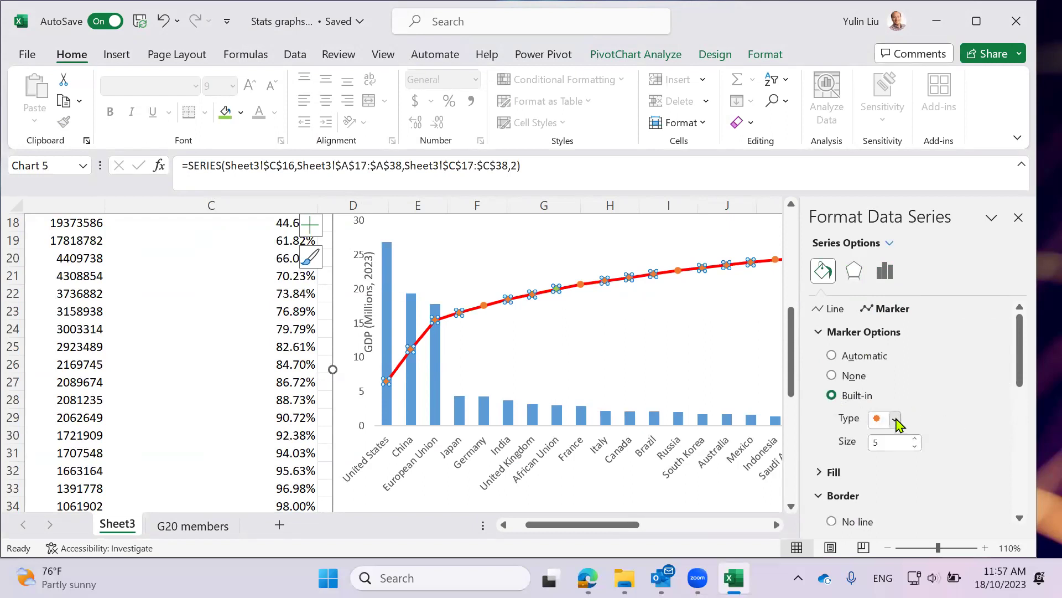
{"action": "left_click", "coordinate": [895, 421]}
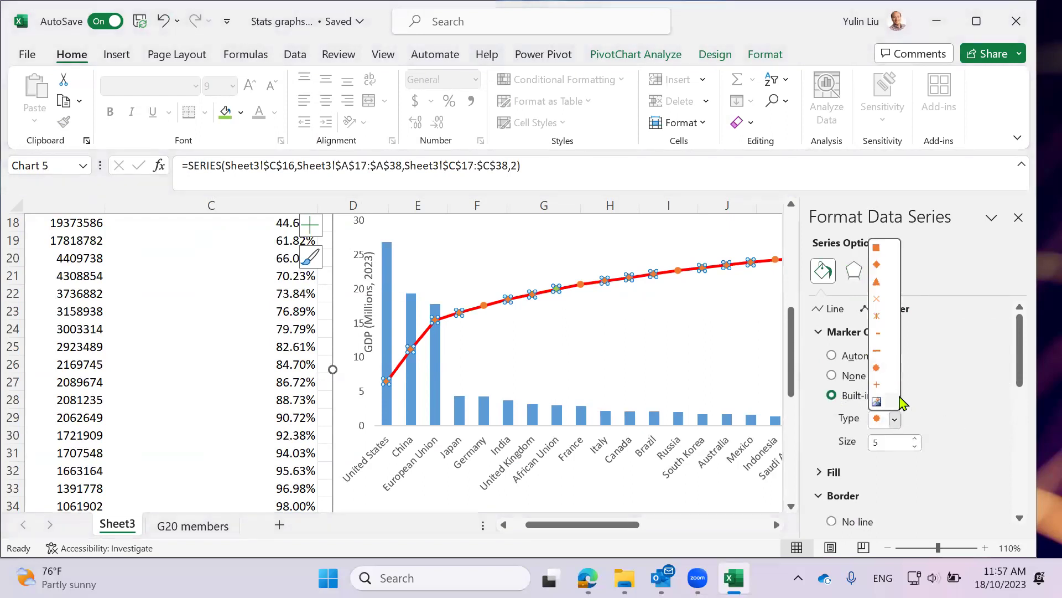
{"action": "left_click", "coordinate": [877, 265]}
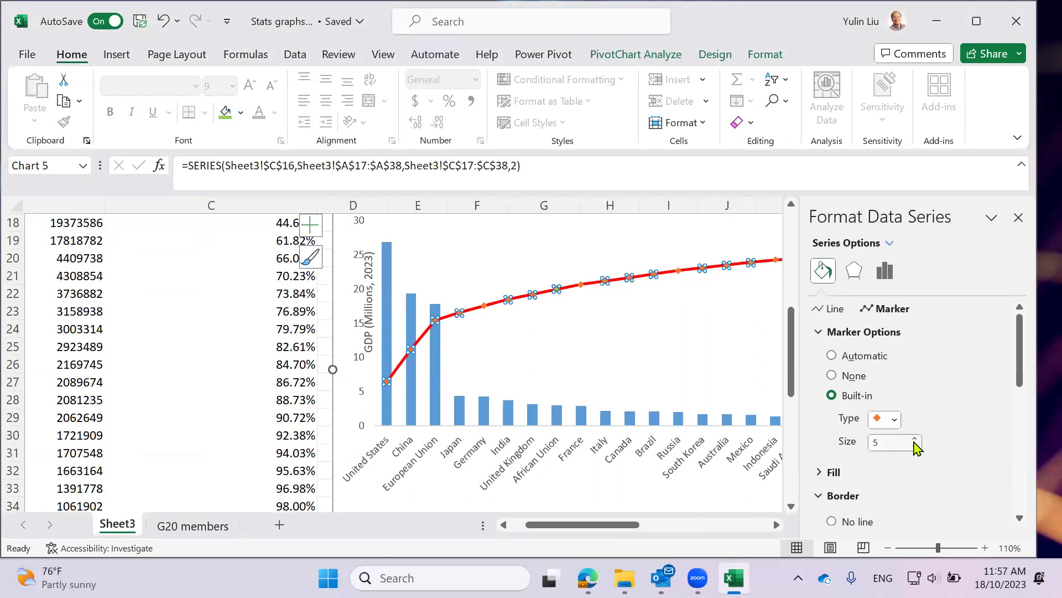
Set the size of the cumulative line's diamond markers to 9
{"action": "left_click", "coordinate": [915, 439]}
{"action": "left_click", "coordinate": [914, 439]}
{"action": "left_click", "coordinate": [915, 439]}
{"action": "left_click", "coordinate": [915, 439]}
{"action": "left_click", "coordinate": [914, 439]}
{"action": "left_click", "coordinate": [914, 439]}
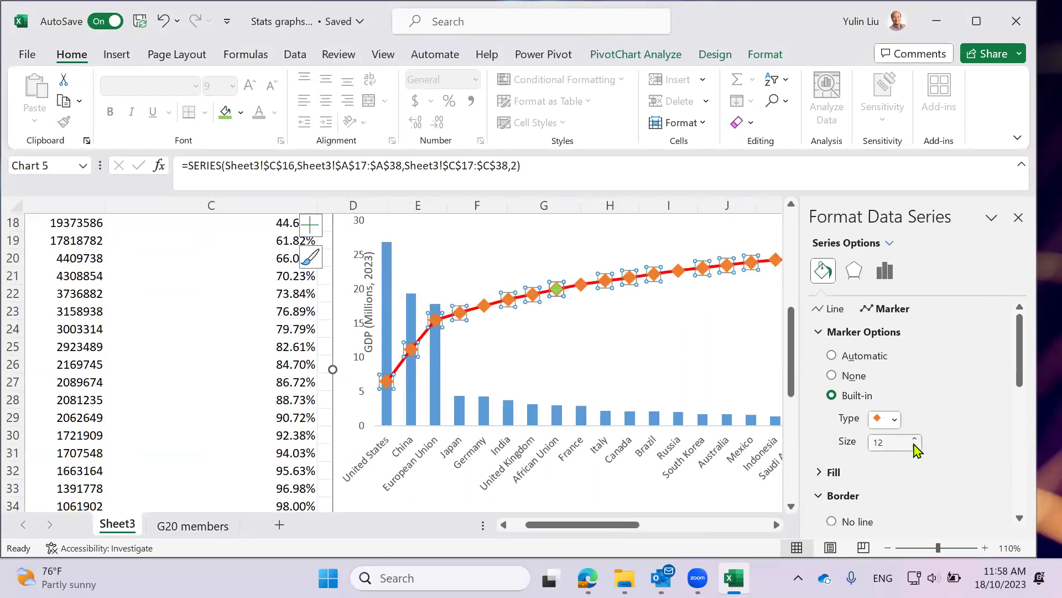
{"action": "left_click", "coordinate": [915, 446]}
{"action": "left_click", "coordinate": [914, 446]}
{"action": "left_click", "coordinate": [915, 446]}
{"action": "left_click", "coordinate": [903, 472]}
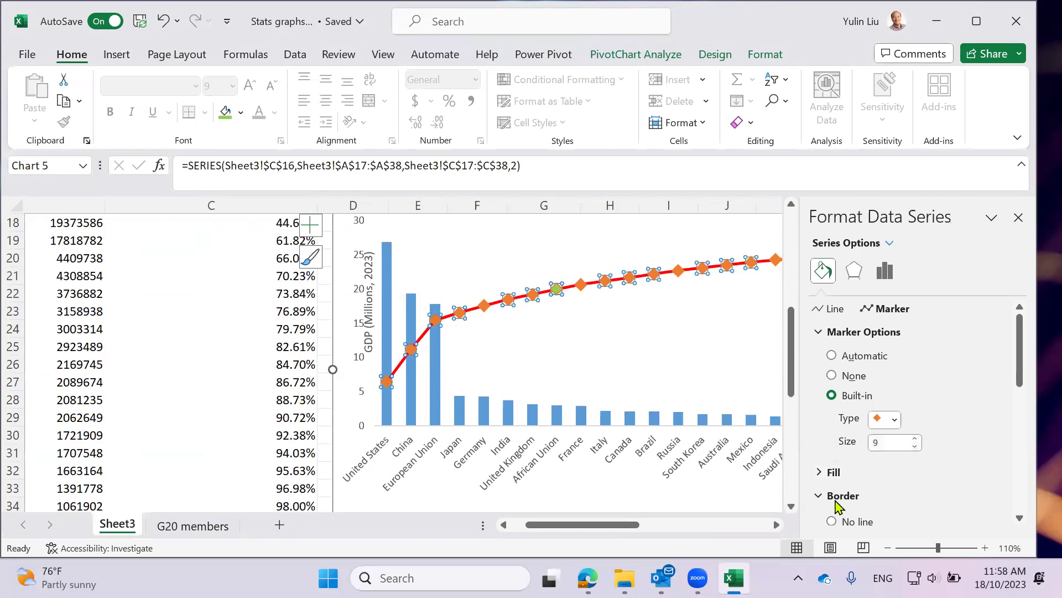
Give the cumulative line's markers a solid dark blue fill with 43% transparency
{"action": "scroll", "coordinate": [874, 460], "scroll_direction": "down", "scroll_amount": 3}
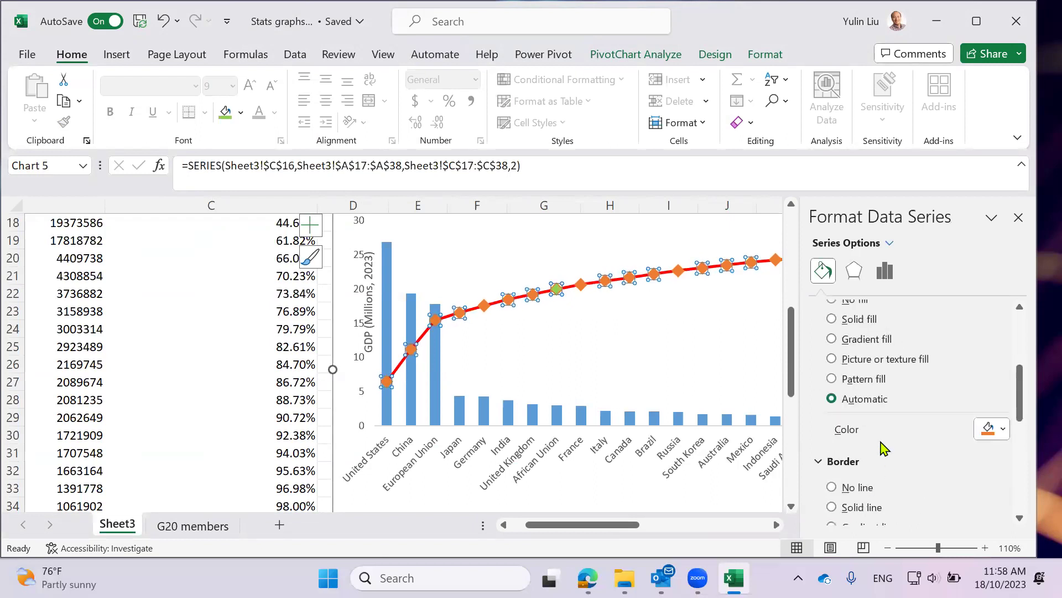
{"action": "scroll", "coordinate": [880, 402], "scroll_direction": "up", "scroll_amount": 1}
{"action": "left_click", "coordinate": [831, 359]}
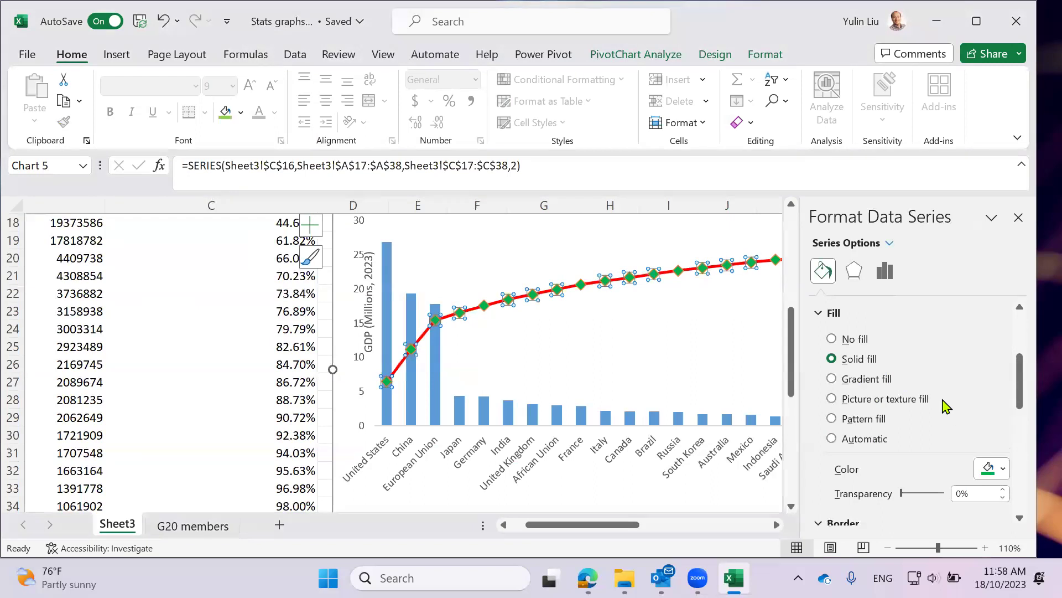
{"action": "left_click", "coordinate": [1003, 470]}
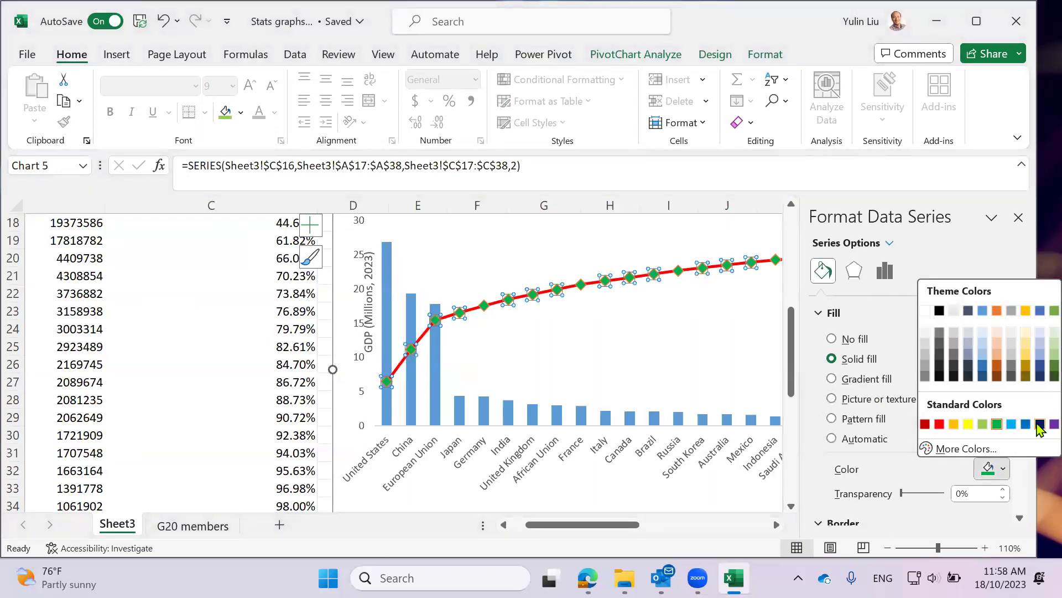
{"action": "left_click", "coordinate": [1041, 424]}
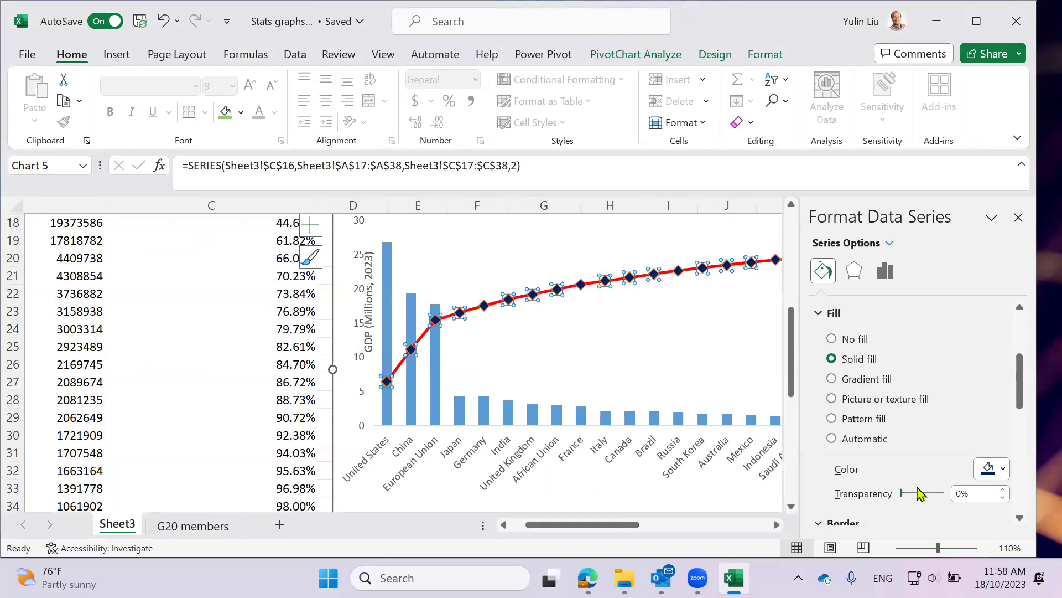
{"action": "mouse_move", "coordinate": [903, 497]}
{"action": "left_mouse_down"}
{"action": "mouse_move", "coordinate": [933, 500]}
{"action": "mouse_move", "coordinate": [920, 495]}
{"action": "left_mouse_up"}
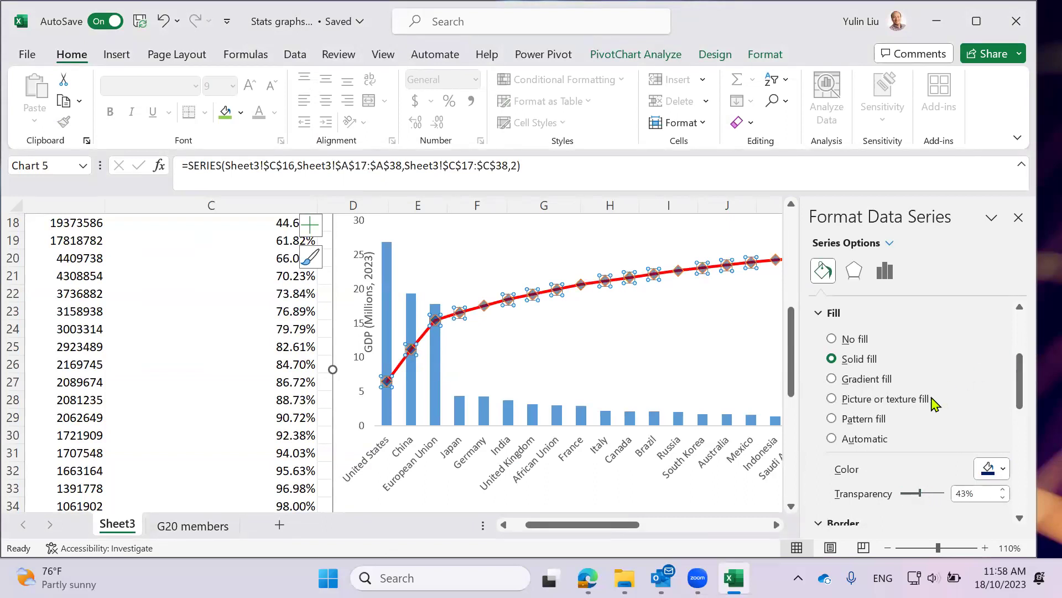
Give the cumulative line's markers a solid light blue border and close the series formatting
{"action": "scroll", "coordinate": [916, 426], "scroll_direction": "down", "scroll_amount": 3}
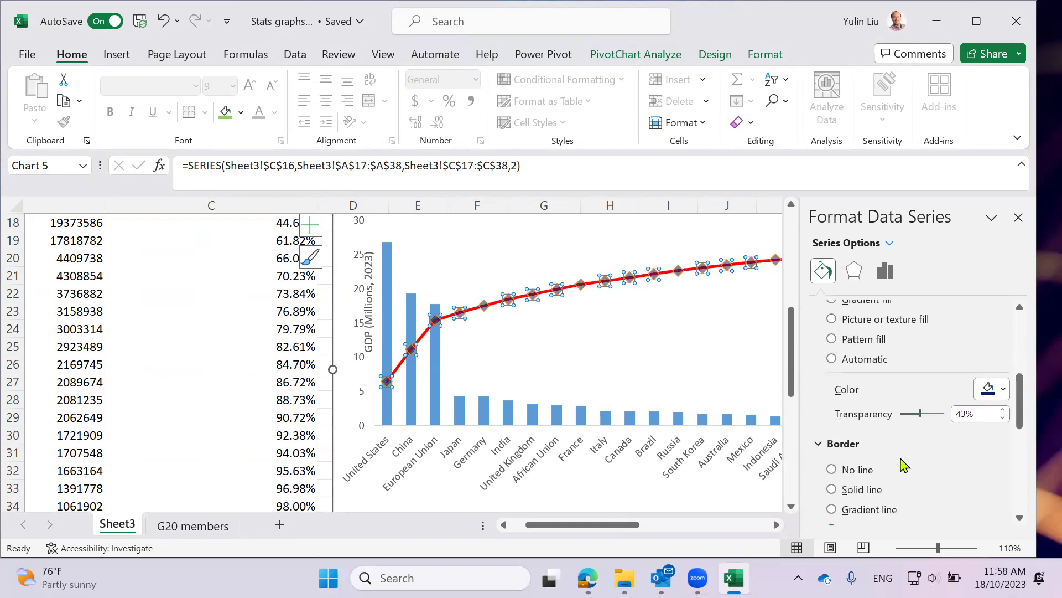
{"action": "scroll", "coordinate": [939, 483], "scroll_direction": "down", "scroll_amount": 4}
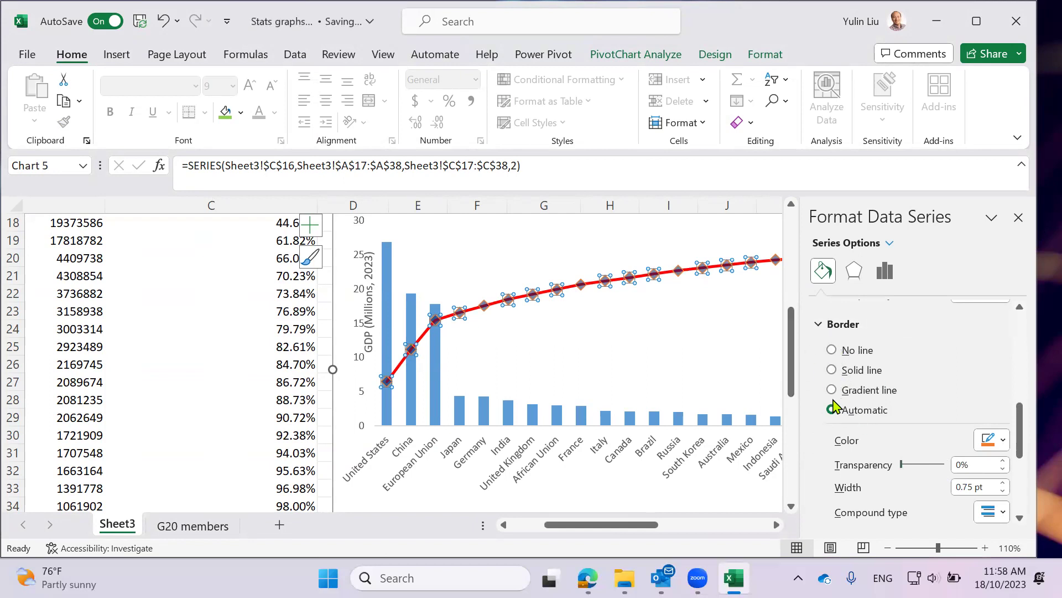
{"action": "left_click", "coordinate": [832, 369]}
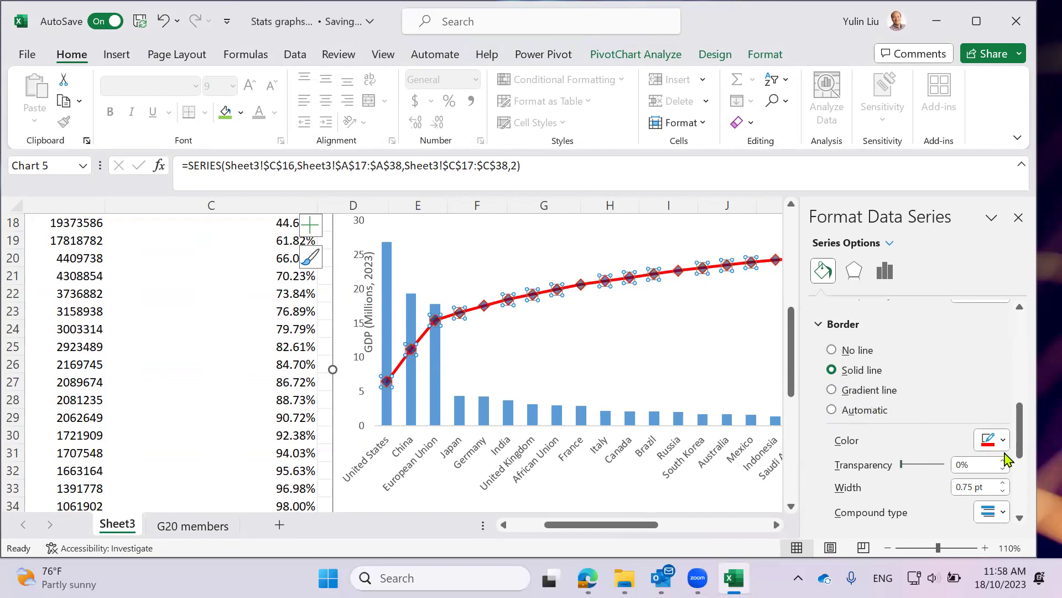
{"action": "left_click", "coordinate": [1002, 441]}
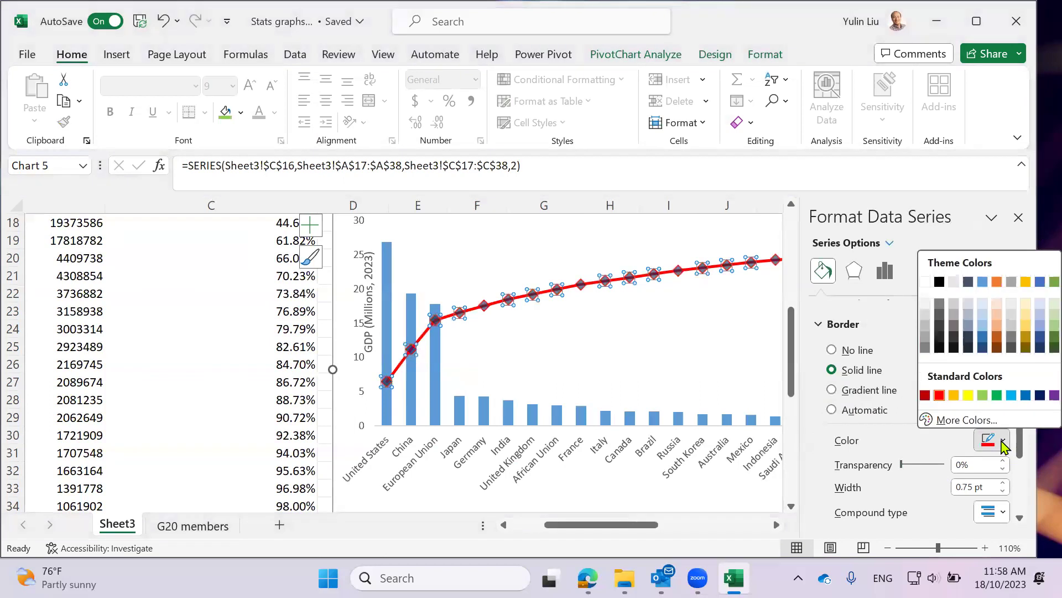
{"action": "left_click", "coordinate": [969, 395]}
{"action": "left_click", "coordinate": [1004, 445]}
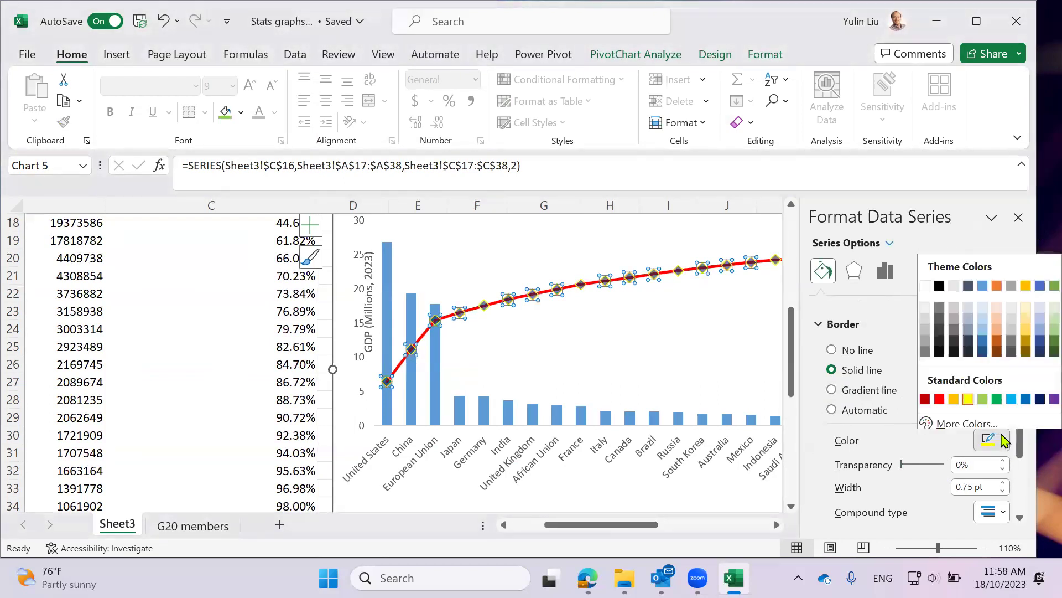
{"action": "left_click", "coordinate": [1014, 395]}
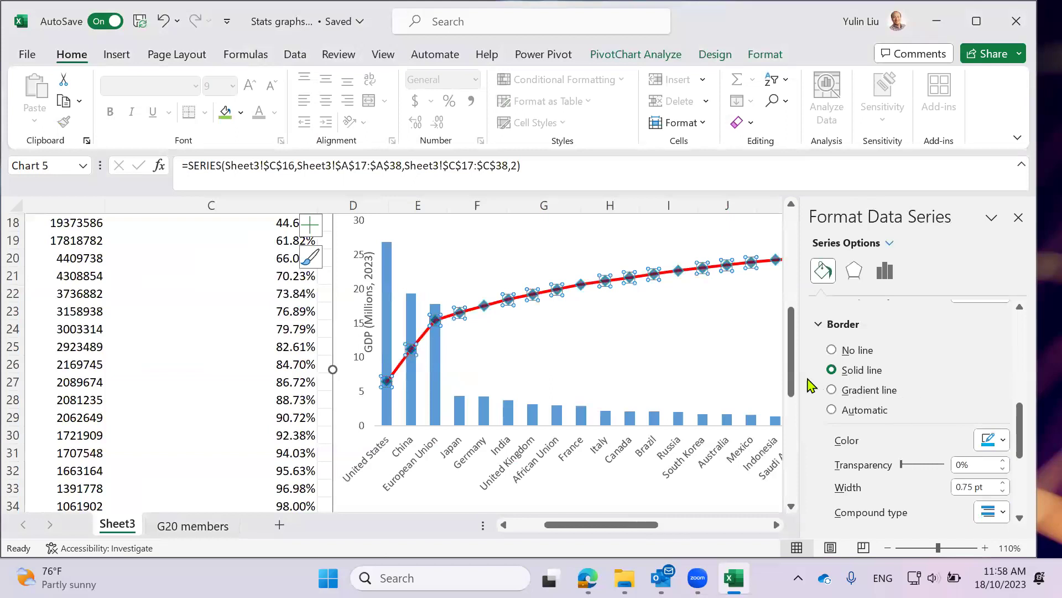
{"action": "left_click", "coordinate": [750, 361]}
{"action": "left_click", "coordinate": [1019, 217]}
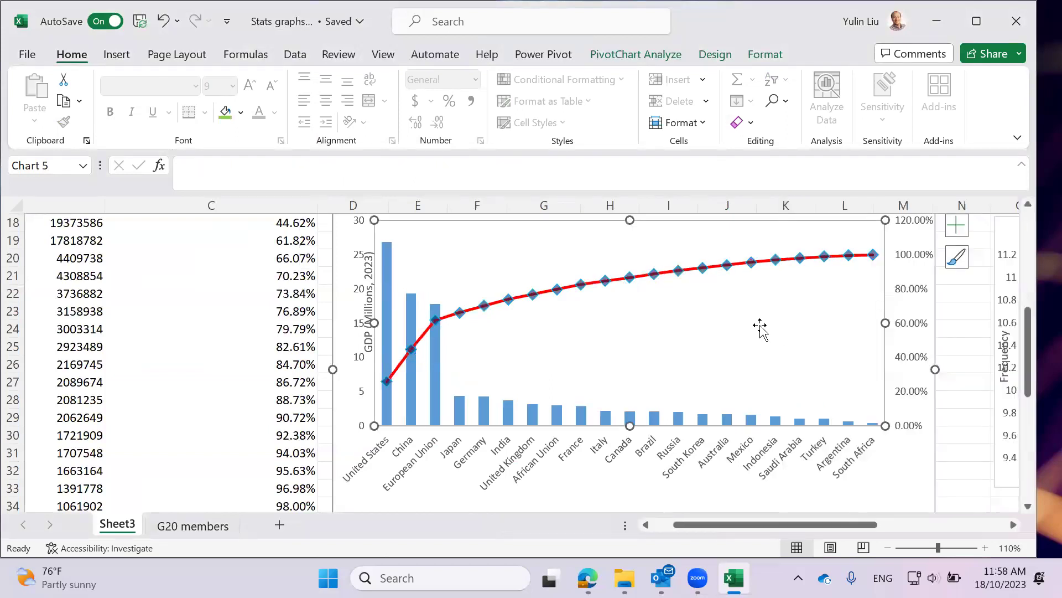
Set the maximum bound of the secondary vertical percentage axis to 1
{"action": "scroll", "coordinate": [841, 457], "scroll_direction": "up", "scroll_amount": 2}
{"action": "scroll", "coordinate": [831, 464], "scroll_direction": "down", "scroll_amount": 2}
{"action": "scroll", "coordinate": [831, 467], "scroll_direction": "up", "scroll_amount": 1}
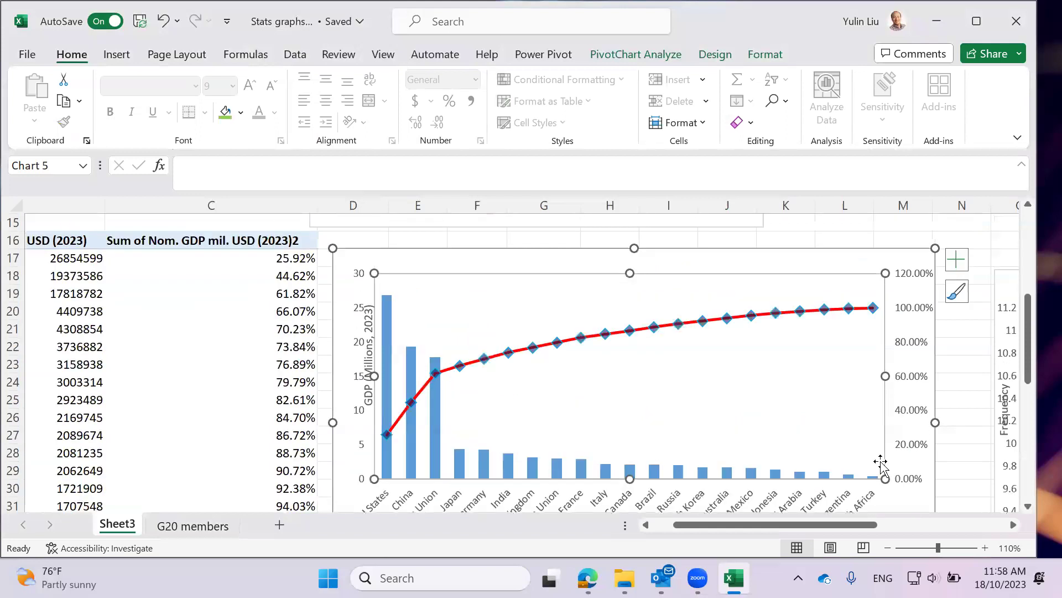
{"action": "left_click", "coordinate": [914, 348]}
{"action": "right_click", "coordinate": [917, 349]}
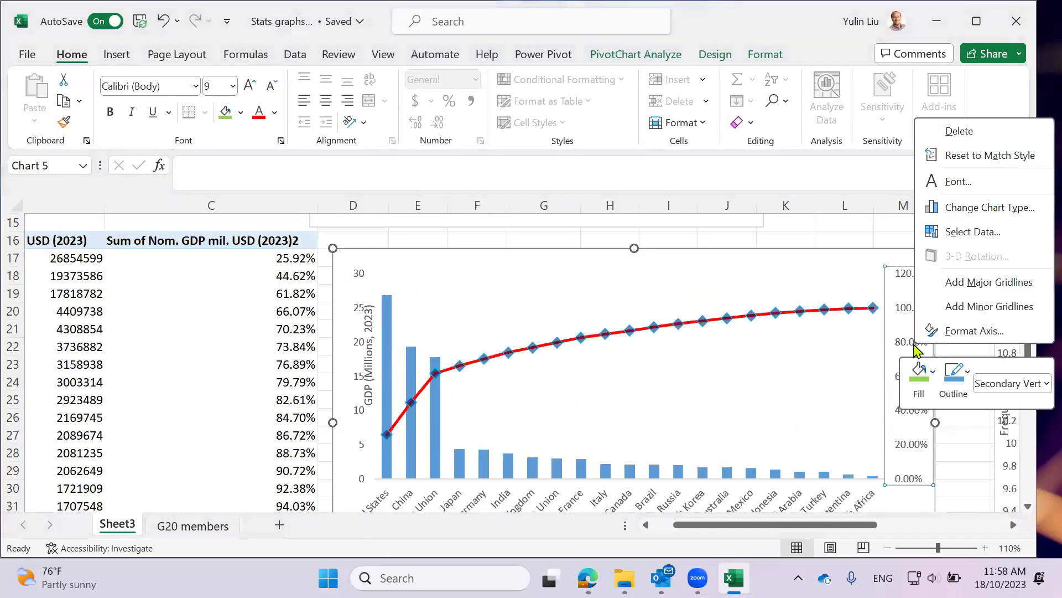
{"action": "left_click", "coordinate": [963, 332]}
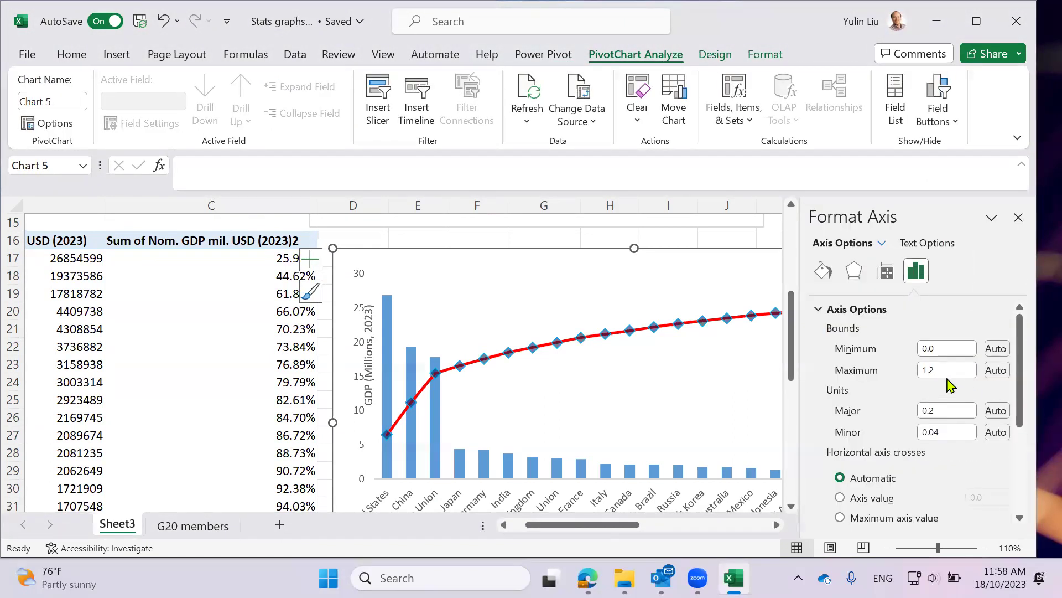
{"action": "left_click_drag", "start_coordinate": [941, 370], "coordinate": [920, 379]}
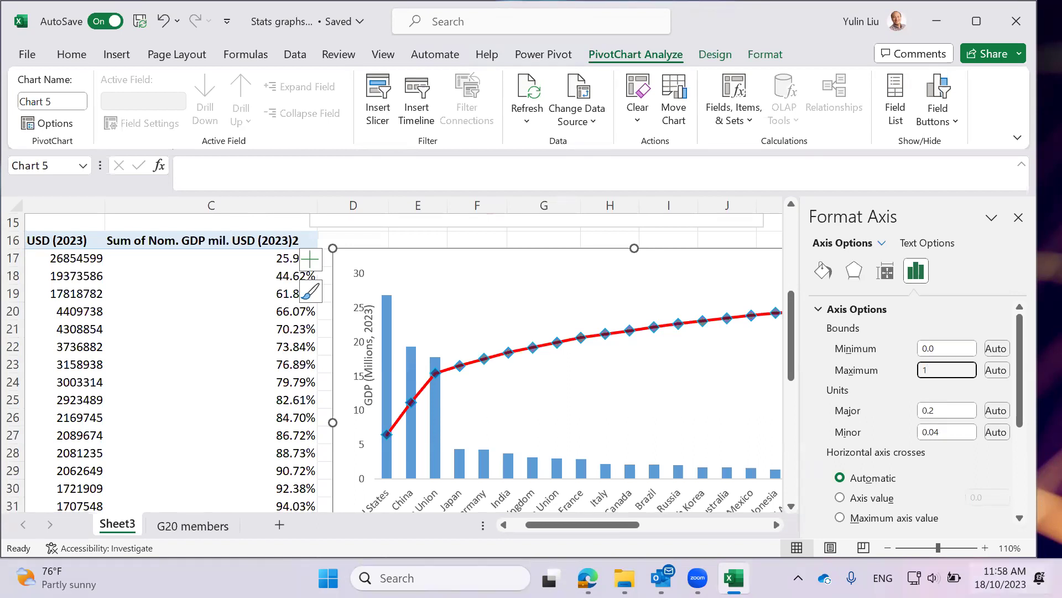
Format the secondary axis numbers as percentages with 0 decimal places and close the axis formatting
{"action": "scroll", "coordinate": [976, 490], "scroll_direction": "down", "scroll_amount": 3}
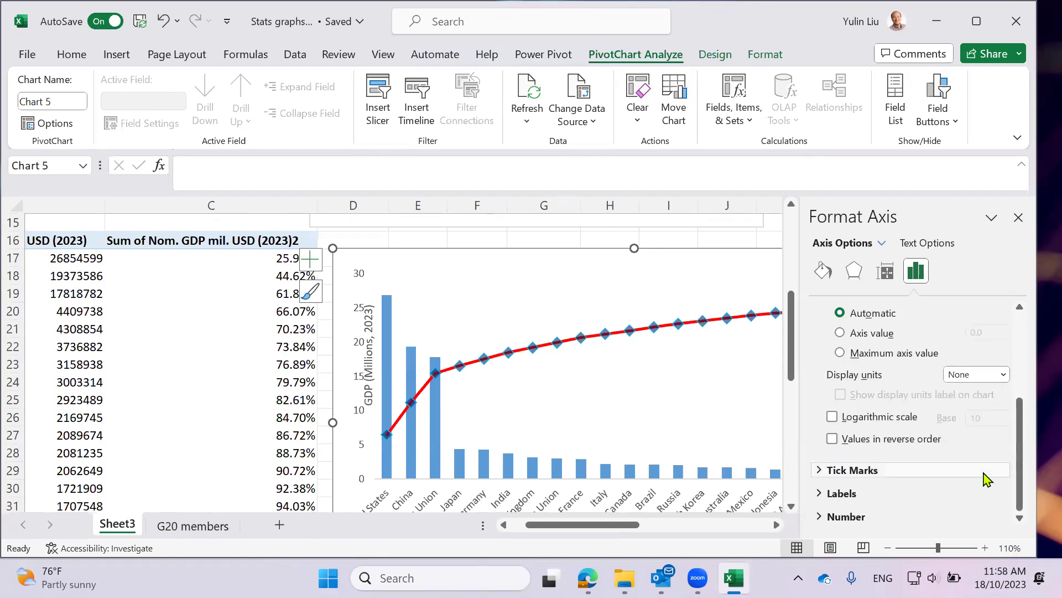
{"action": "left_click", "coordinate": [830, 517]}
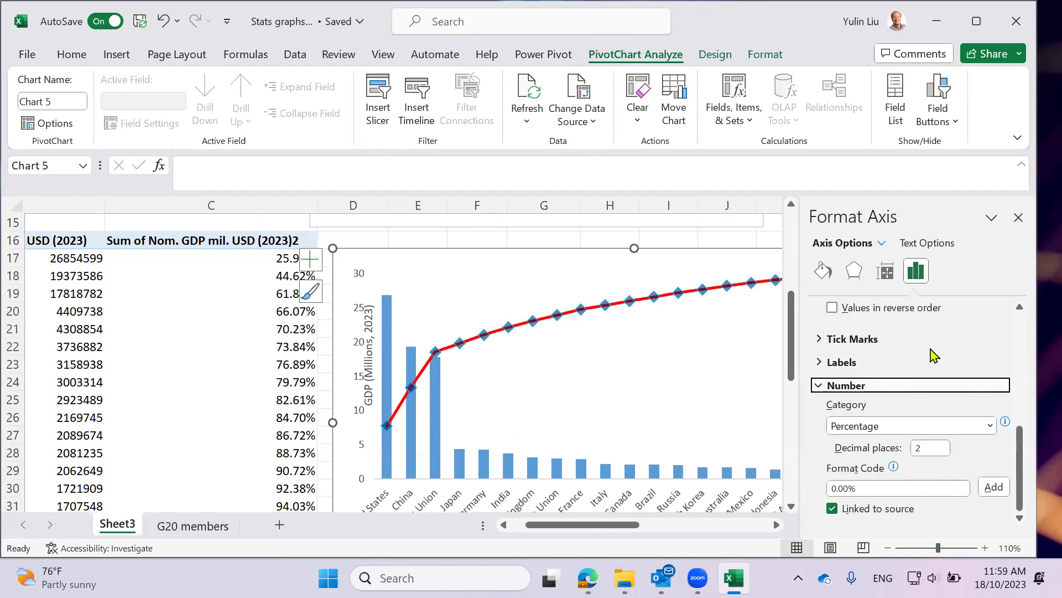
{"action": "left_click", "coordinate": [917, 448]}
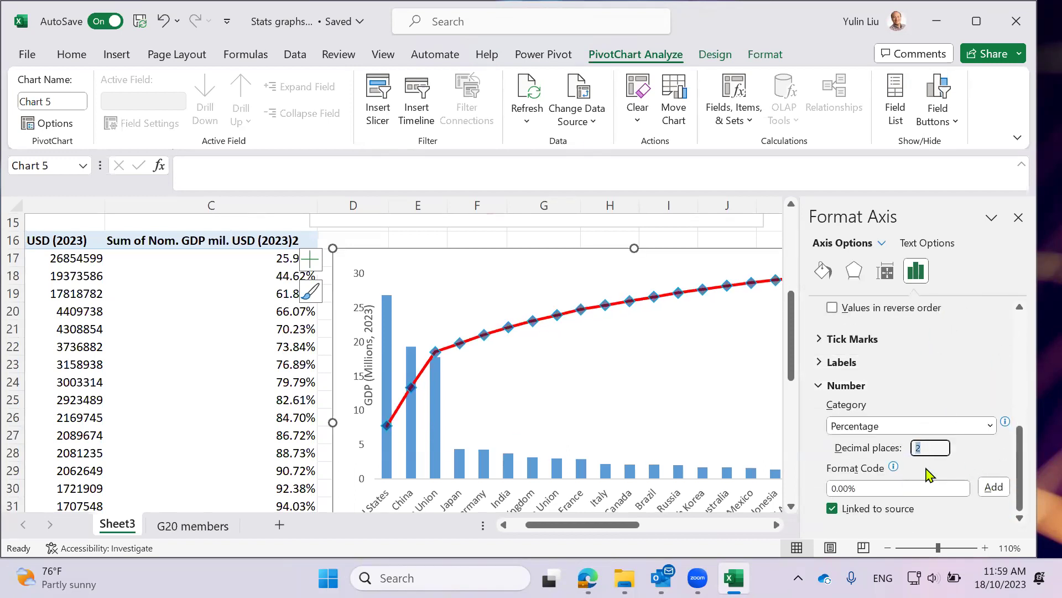
{"action": "type", "text": "0"}
{"action": "left_click", "coordinate": [1020, 221]}
{"action": "left_click", "coordinate": [1020, 220]}
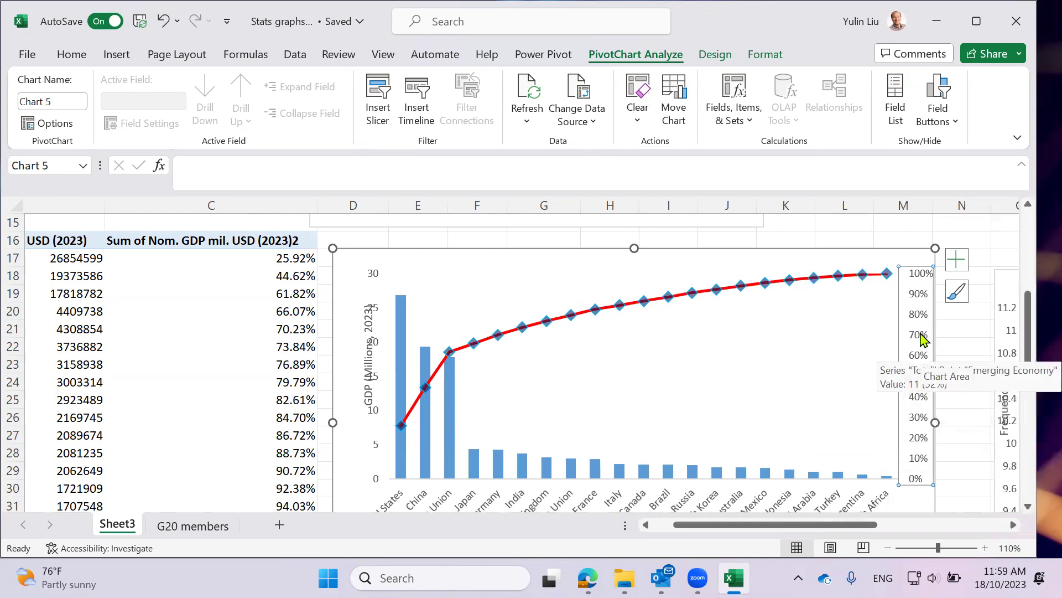
Add a secondary vertical axis title and narrow the plot area so the title clears the percentage labels
{"action": "left_click", "coordinate": [957, 264]}
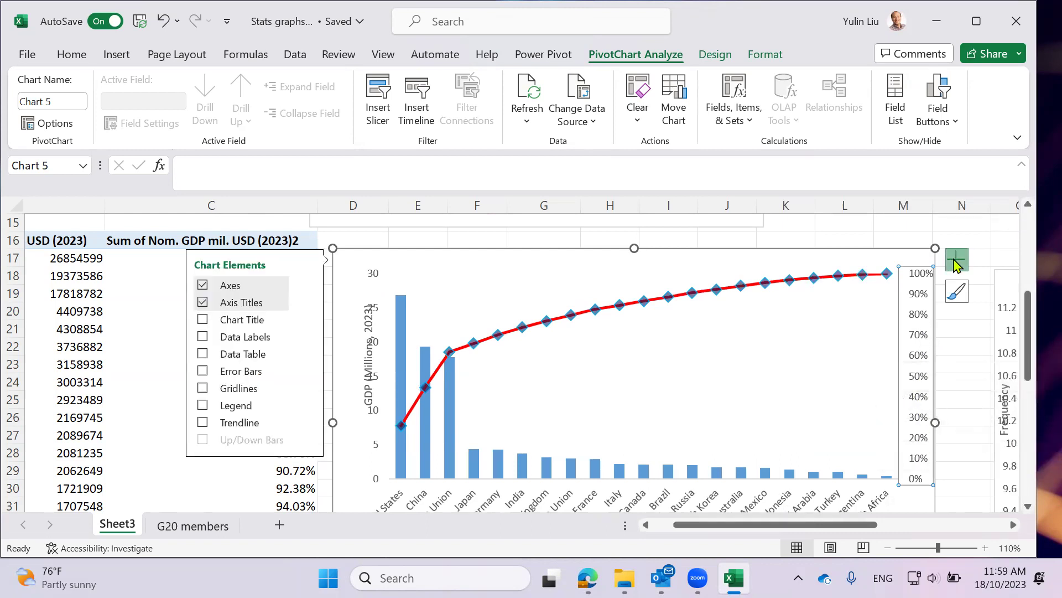
{"action": "left_click", "coordinate": [957, 263]}
{"action": "left_click", "coordinate": [956, 264]}
{"action": "left_click", "coordinate": [203, 318]}
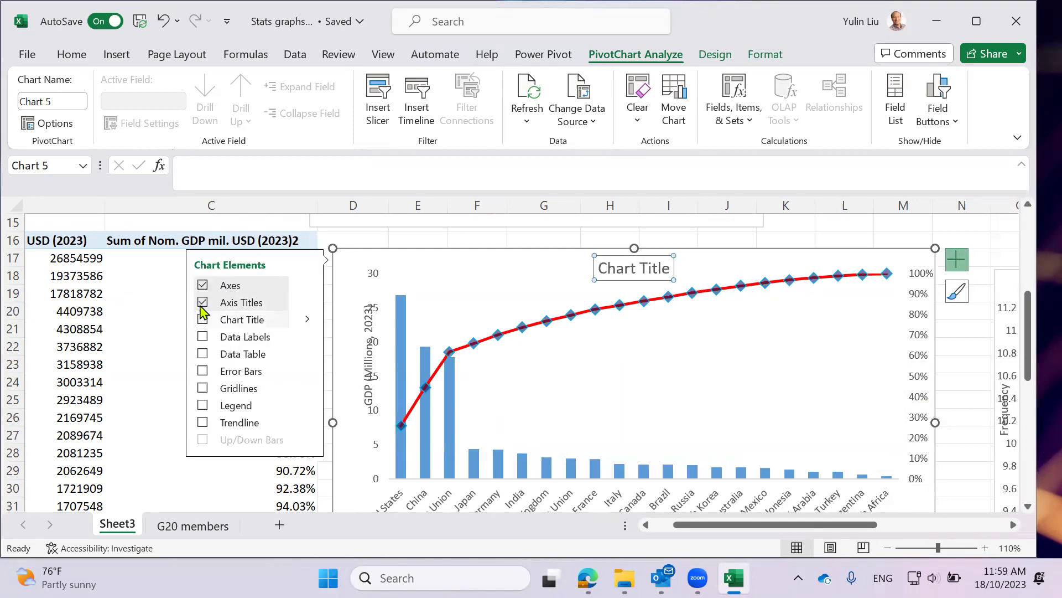
{"action": "left_click", "coordinate": [306, 302]}
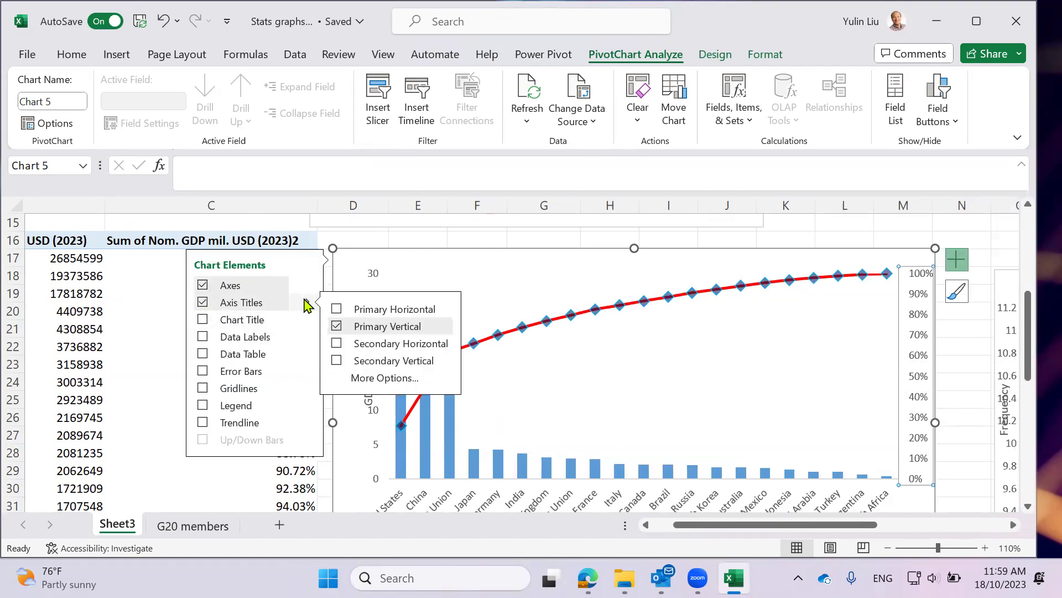
{"action": "left_click", "coordinate": [336, 360]}
{"action": "left_click", "coordinate": [823, 360]}
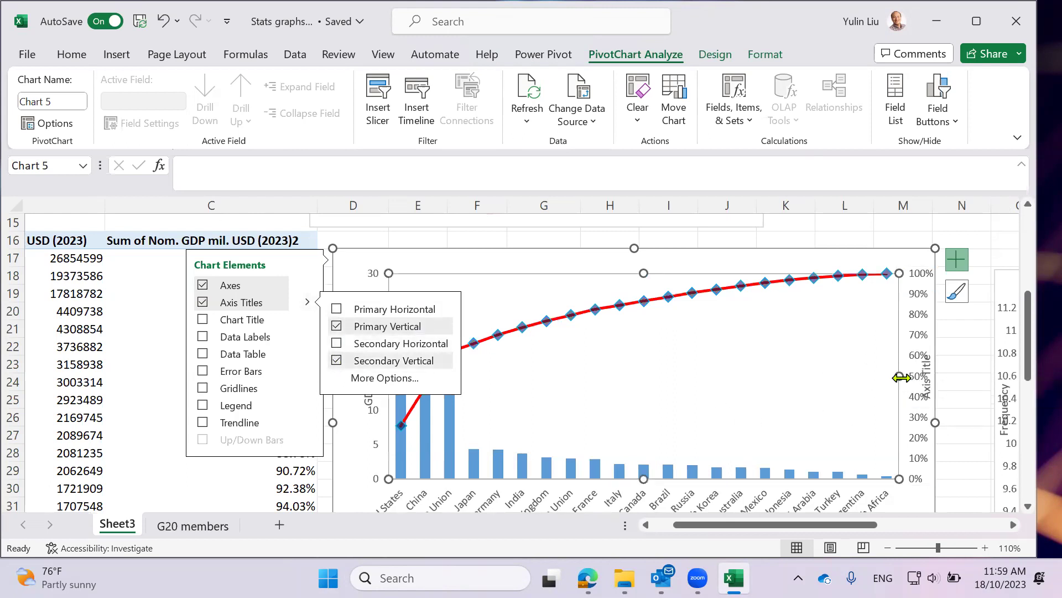
{"action": "mouse_move", "coordinate": [885, 375]}
{"action": "left_mouse_down"}
{"action": "mouse_move", "coordinate": [852, 376]}
{"action": "mouse_move", "coordinate": [865, 376]}
{"action": "left_mouse_up"}
Change the secondary vertical axis title's text to "Cumulative %"
{"action": "left_click", "coordinate": [911, 387]}
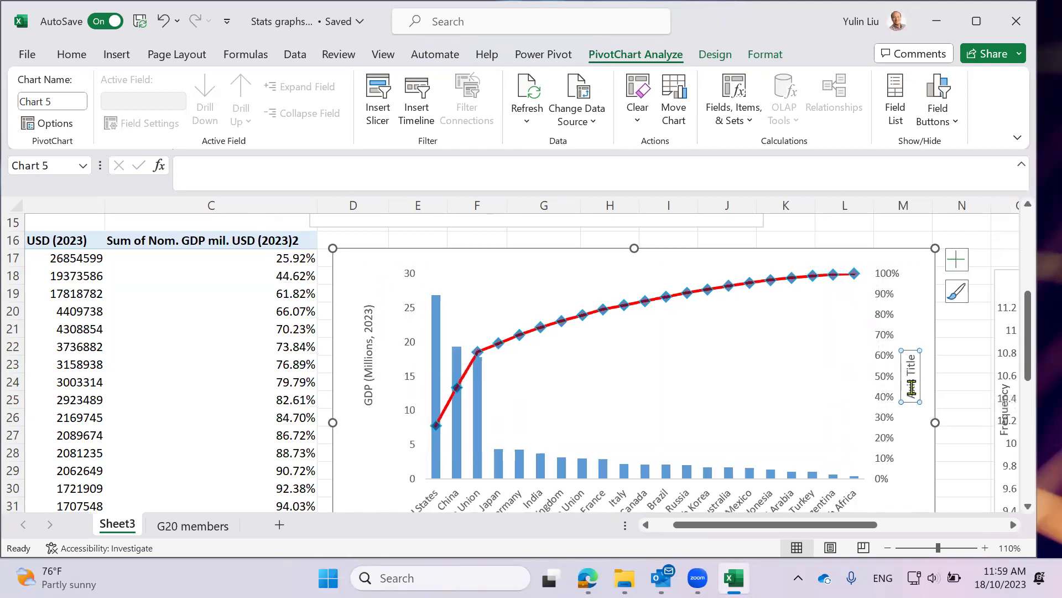
{"action": "triple_click", "coordinate": [910, 362]}
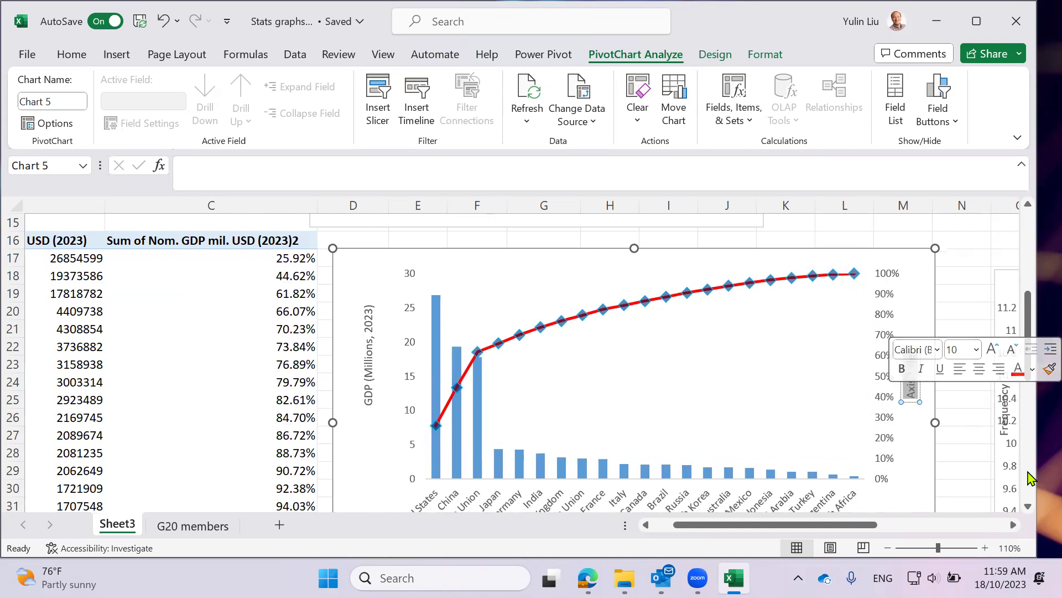
{"action": "type", "text": "Cum"}
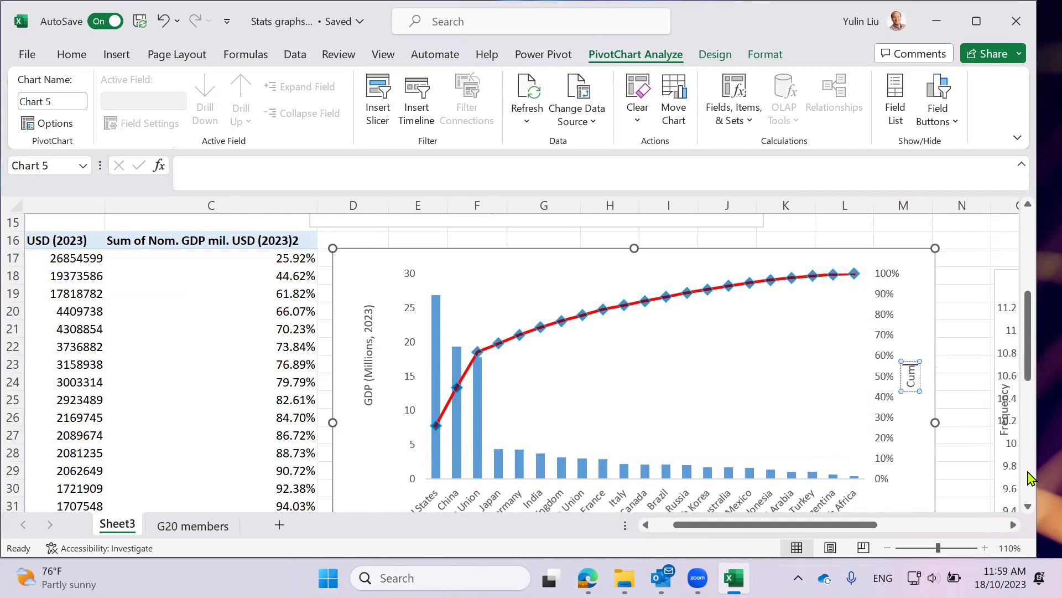
{"action": "type", "text": "ulative"}
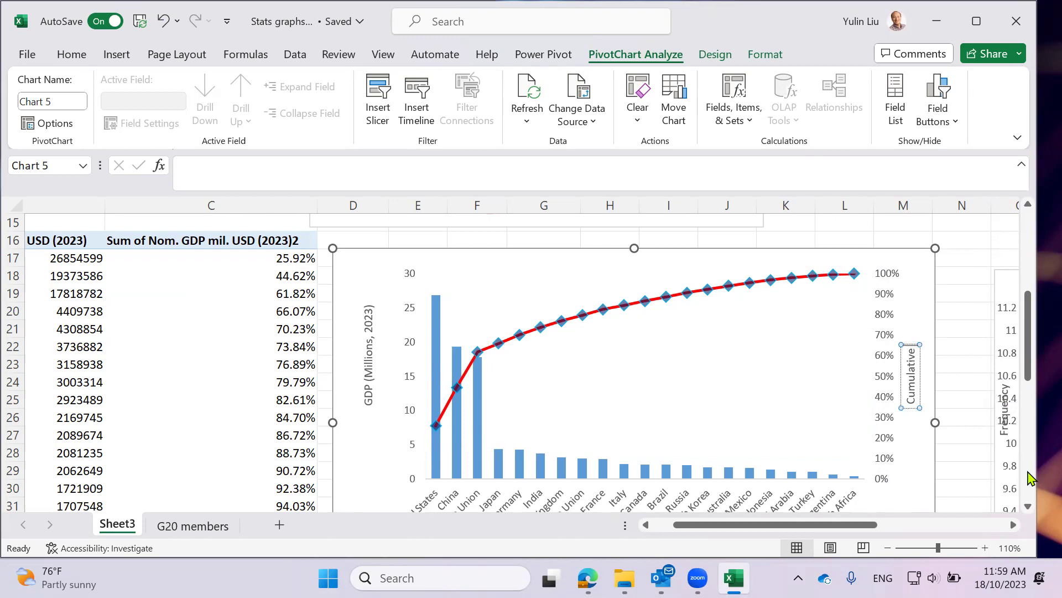
{"action": "type", "text": " %"}
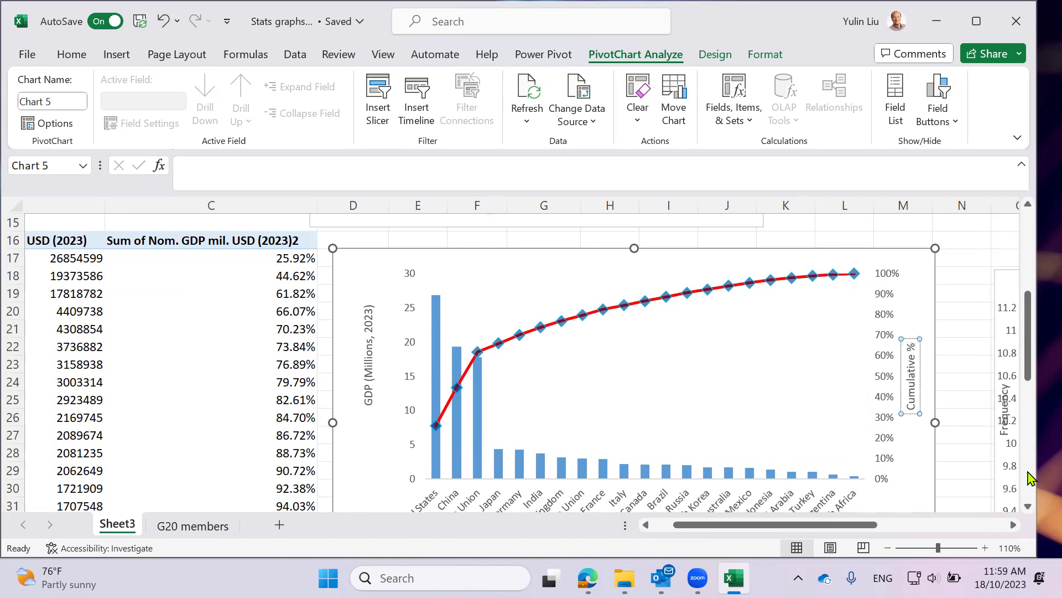
{"action": "left_click", "coordinate": [966, 470]}
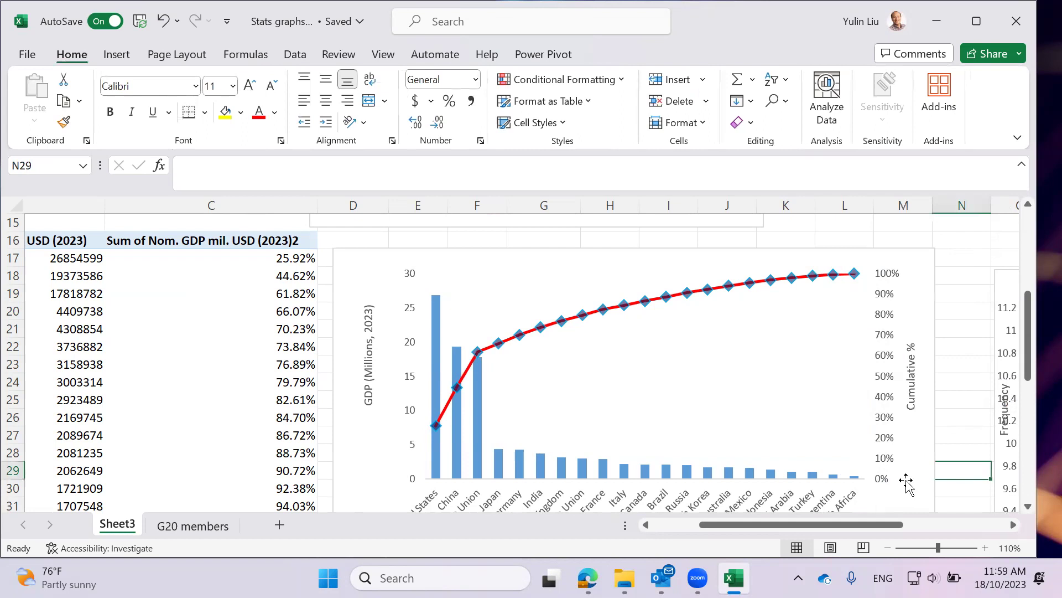
Widen the plot area slightly toward the GDP axis title and deselect the chart
{"action": "scroll", "coordinate": [771, 387], "scroll_direction": "down", "scroll_amount": 1}
{"action": "scroll", "coordinate": [606, 383], "scroll_direction": "up", "scroll_amount": 1}
{"action": "left_click", "coordinate": [407, 371]}
{"action": "left_click", "coordinate": [495, 372]}
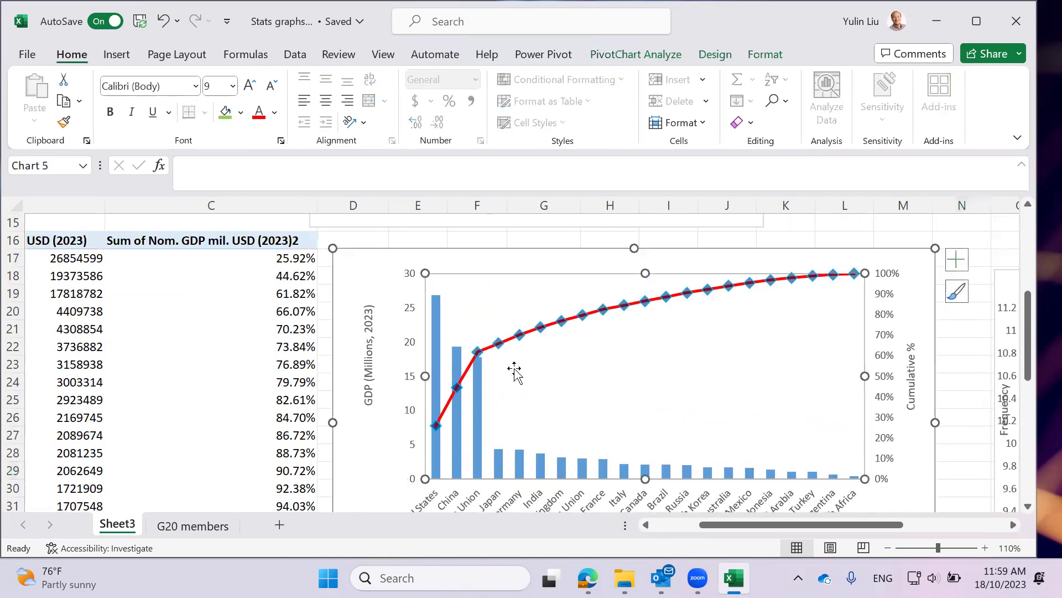
{"action": "left_click_drag", "start_coordinate": [415, 376], "coordinate": [406, 375]}
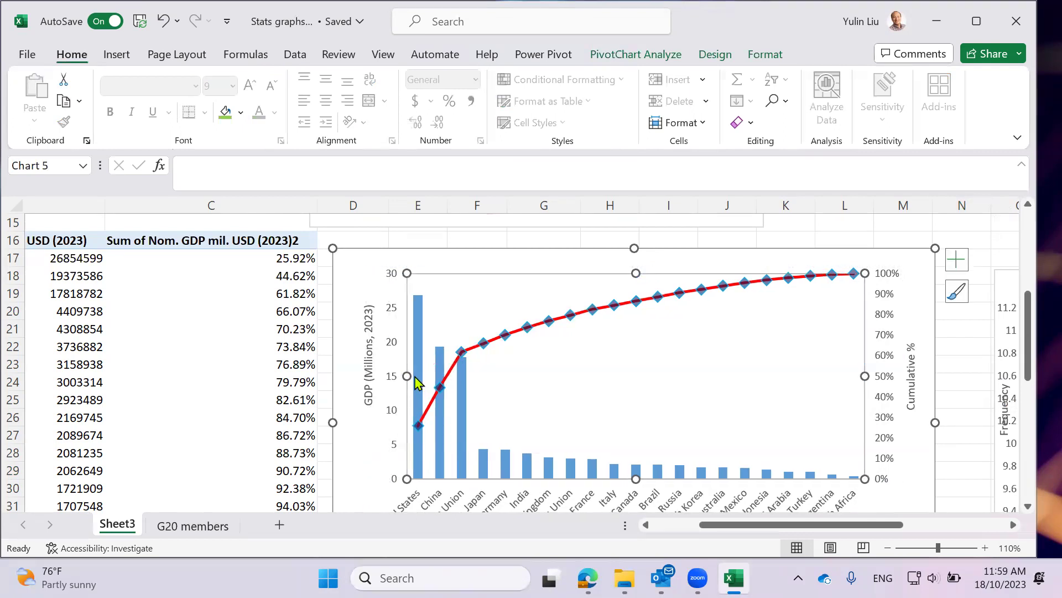
{"action": "left_click", "coordinate": [973, 351]}
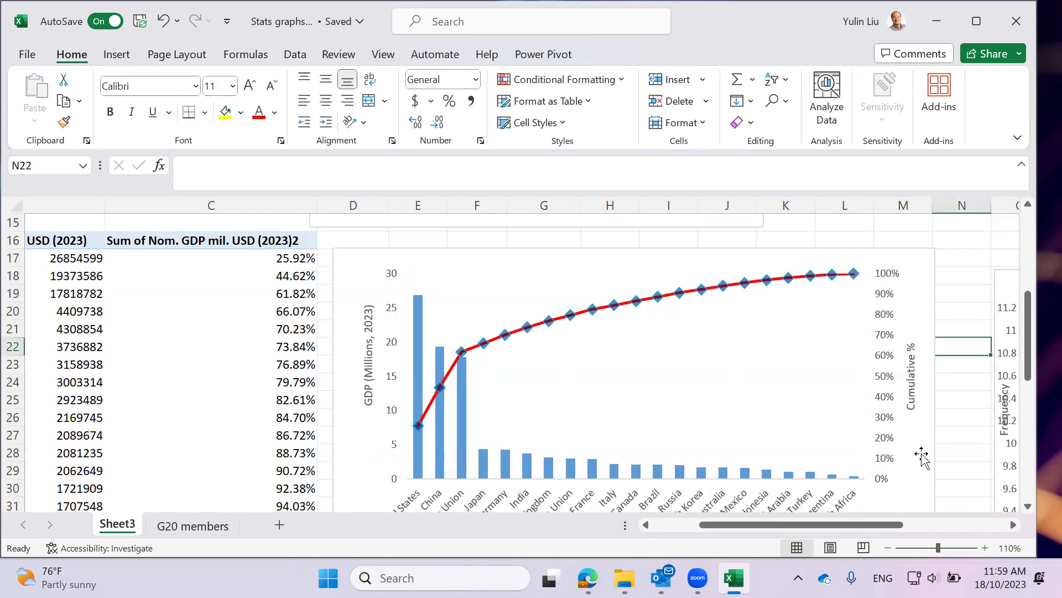
Review the formatted Pareto chart together with its pivot table and the doughnut chart above it
{"action": "scroll", "coordinate": [892, 435], "scroll_direction": "down", "scroll_amount": 1}
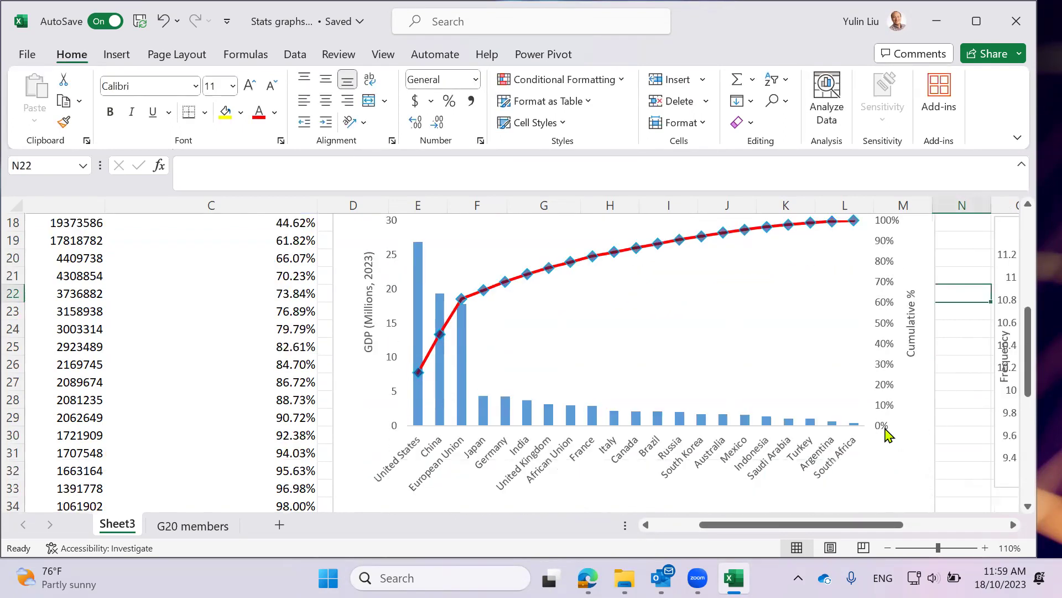
{"action": "scroll", "coordinate": [885, 435], "scroll_direction": "up", "scroll_amount": 1}
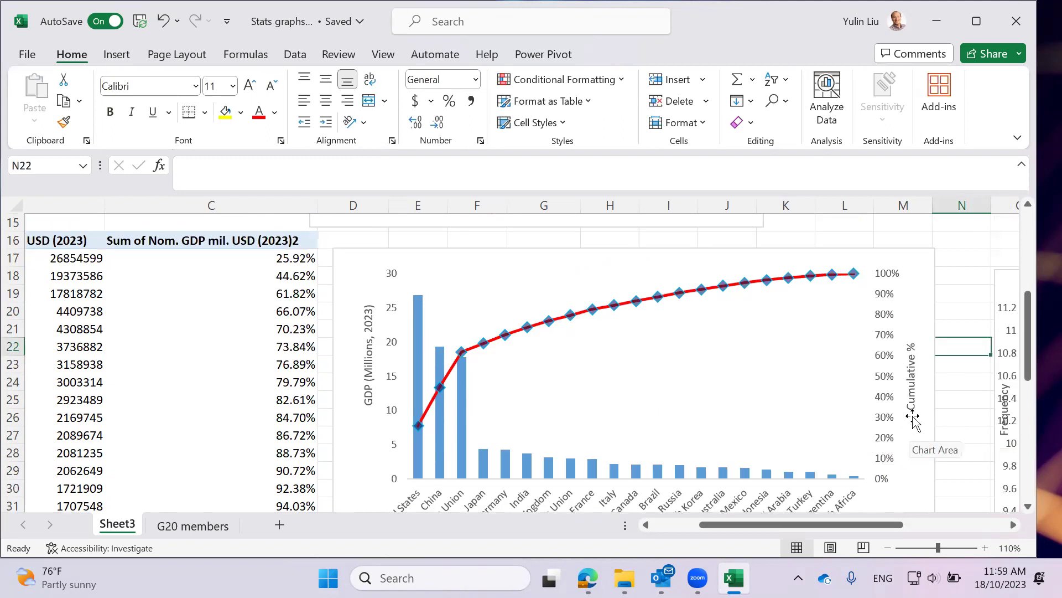
{"action": "scroll", "coordinate": [491, 399], "scroll_direction": "down", "scroll_amount": 1}
{"action": "scroll", "coordinate": [317, 350], "scroll_direction": "up", "scroll_amount": 1}
{"action": "scroll", "coordinate": [317, 351], "scroll_direction": "up", "scroll_amount": 1}
{"action": "scroll", "coordinate": [490, 366], "scroll_direction": "down", "scroll_amount": 2}
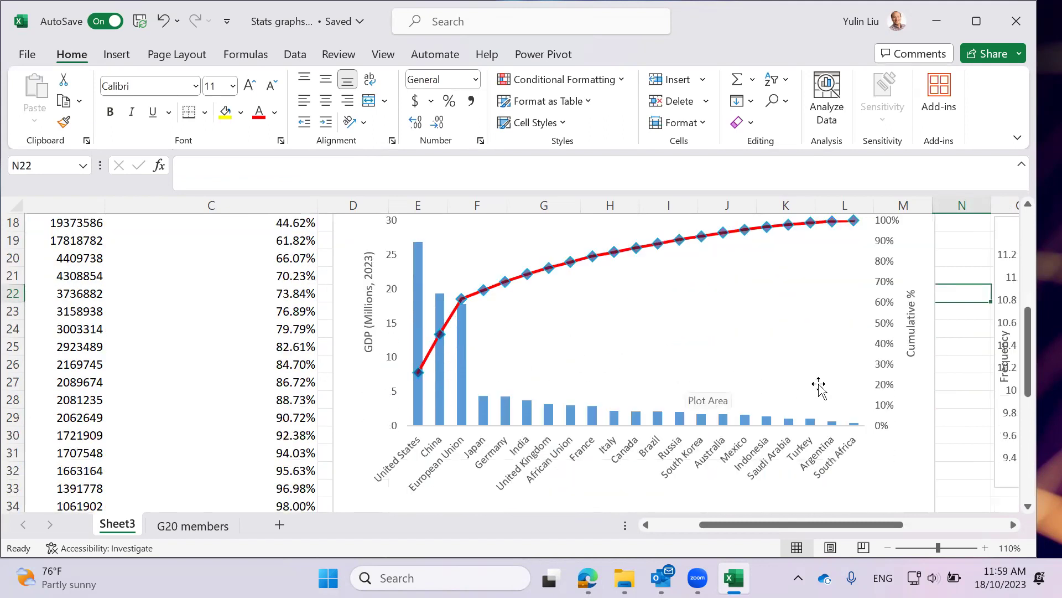
{"action": "scroll", "coordinate": [808, 386], "scroll_direction": "up", "scroll_amount": 6}
{"action": "left_click_drag", "start_coordinate": [729, 523], "coordinate": [686, 526]}
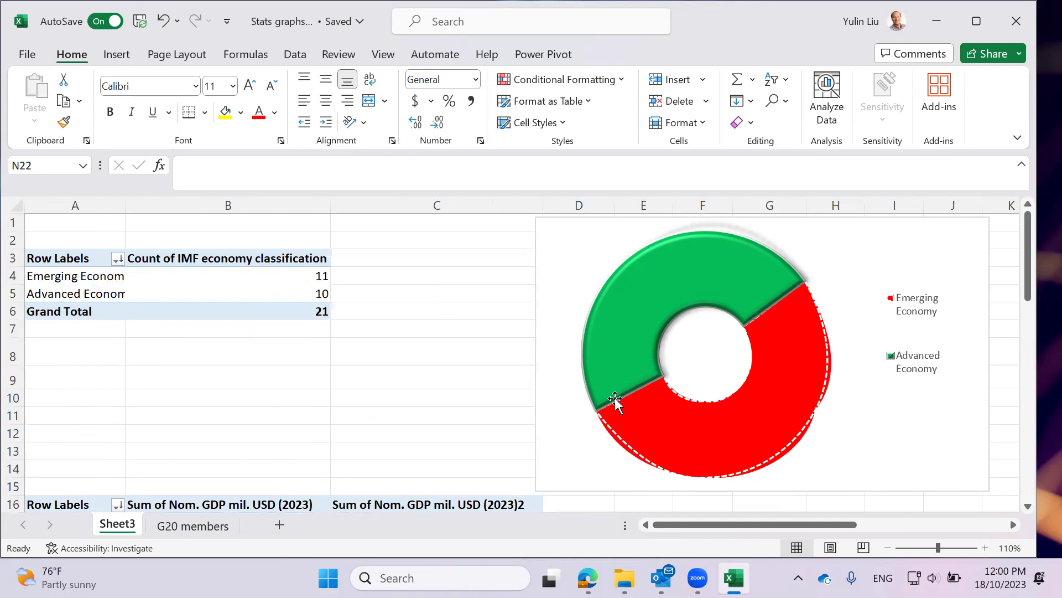
{"action": "scroll", "coordinate": [470, 398], "scroll_direction": "down", "scroll_amount": 1}
{"action": "scroll", "coordinate": [462, 397], "scroll_direction": "down", "scroll_amount": 4}
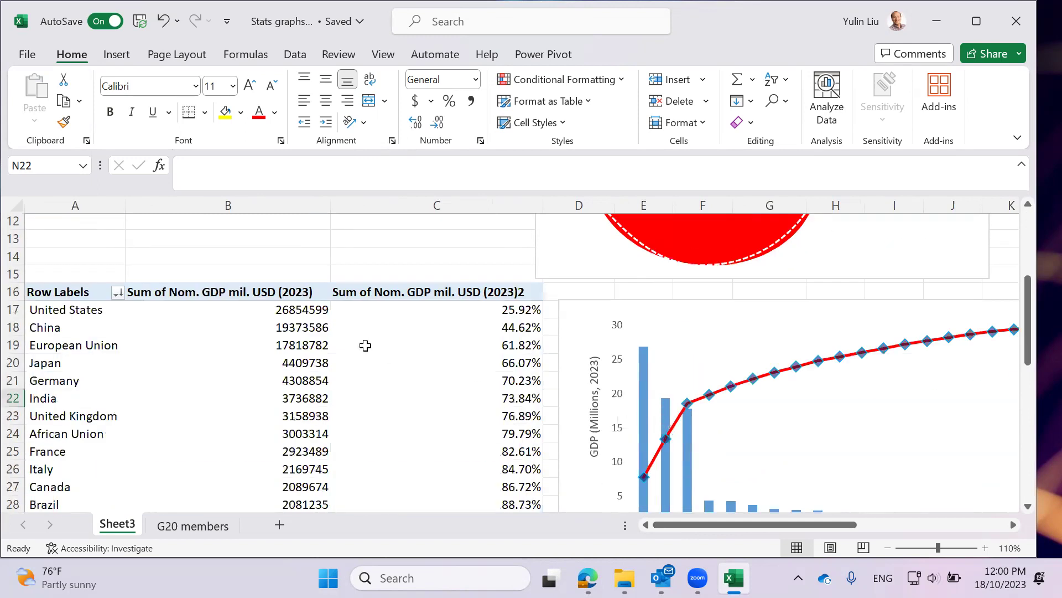
{"action": "scroll", "coordinate": [487, 359], "scroll_direction": "up", "scroll_amount": 5}
{"action": "scroll", "coordinate": [437, 394], "scroll_direction": "down", "scroll_amount": 5}
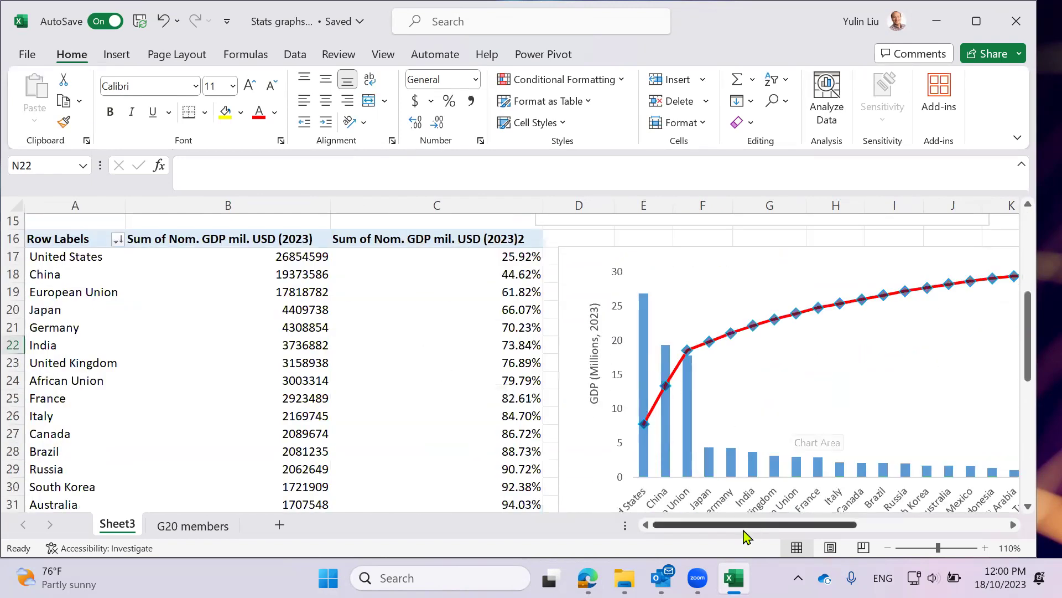
{"action": "scroll", "coordinate": [736, 503], "scroll_direction": "right", "scroll_amount": 5}
{"action": "scroll", "coordinate": [661, 412], "scroll_direction": "down", "scroll_amount": 1}
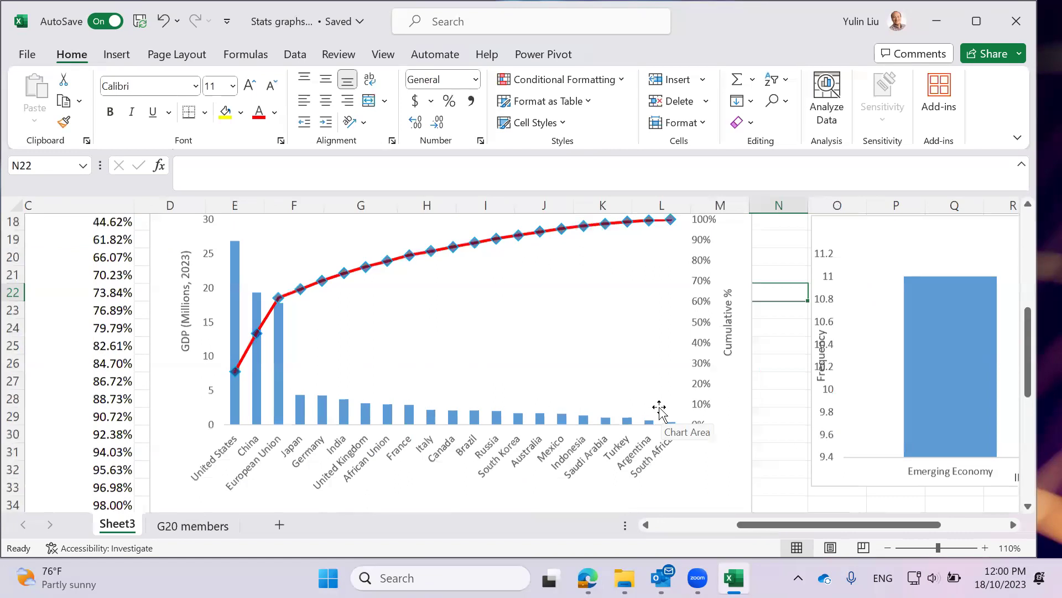
Find the built-in Pareto type among the statistical charts on the G20 members sheet without inserting it
{"action": "left_click_drag", "start_coordinate": [809, 524], "coordinate": [720, 521]}
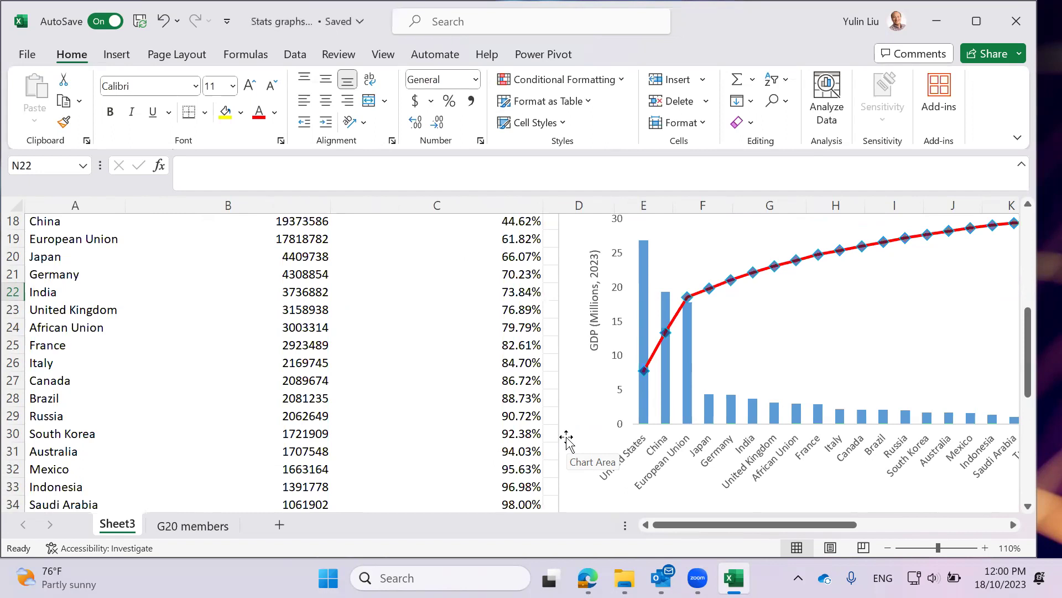
{"action": "left_click", "coordinate": [199, 527]}
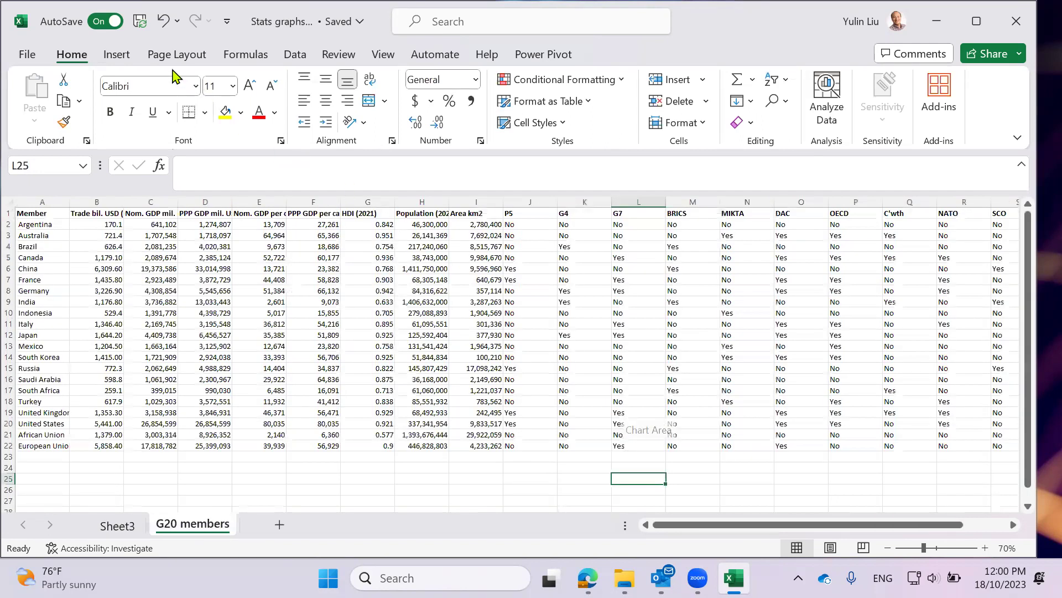
{"action": "scroll", "coordinate": [176, 76], "scroll_direction": "down", "scroll_amount": 1}
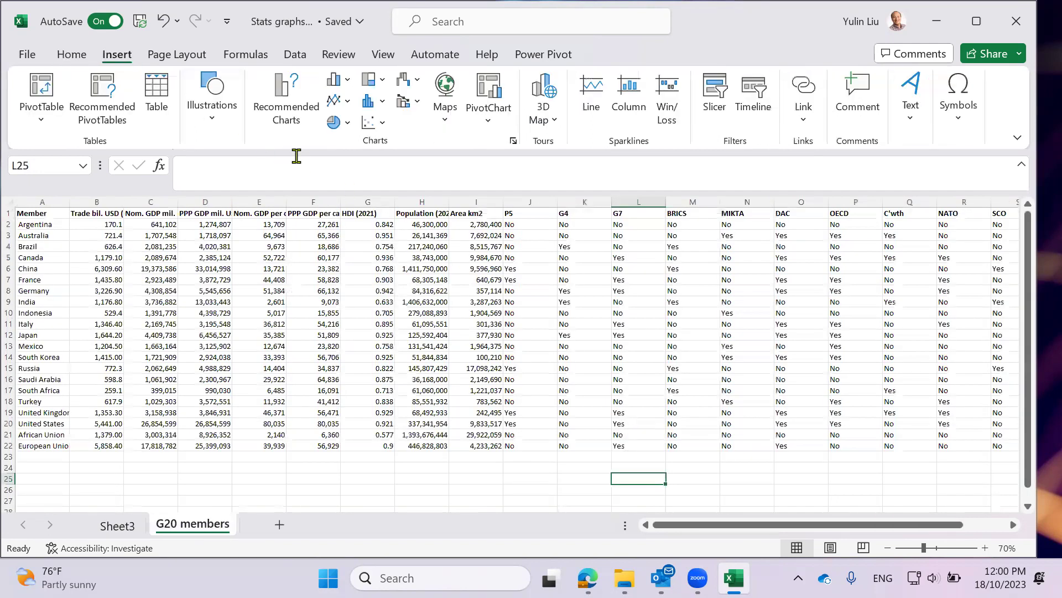
{"action": "left_click", "coordinate": [382, 101]}
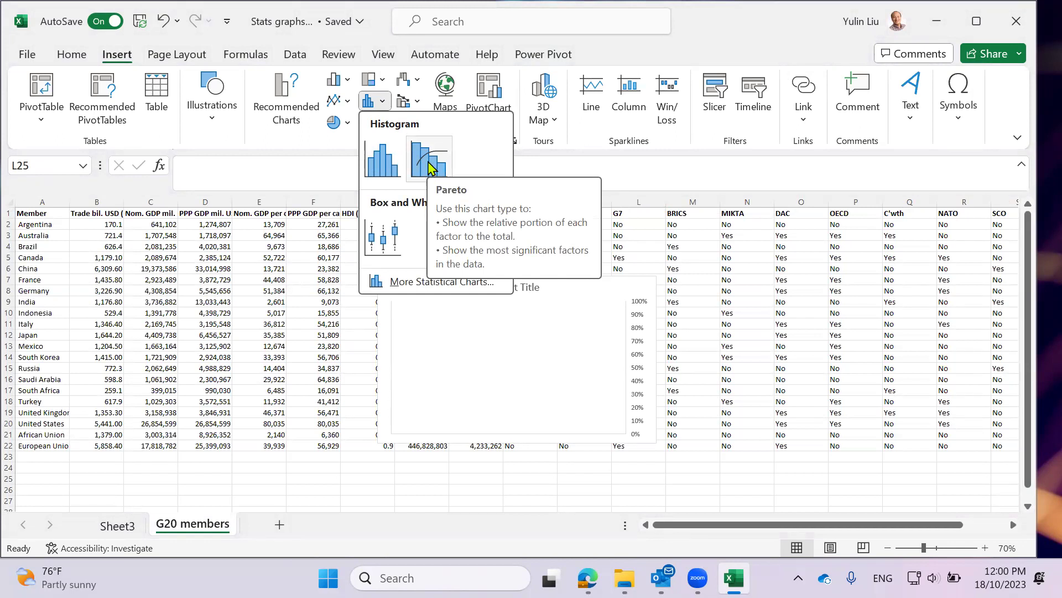
{"action": "key", "text": "Escape"}
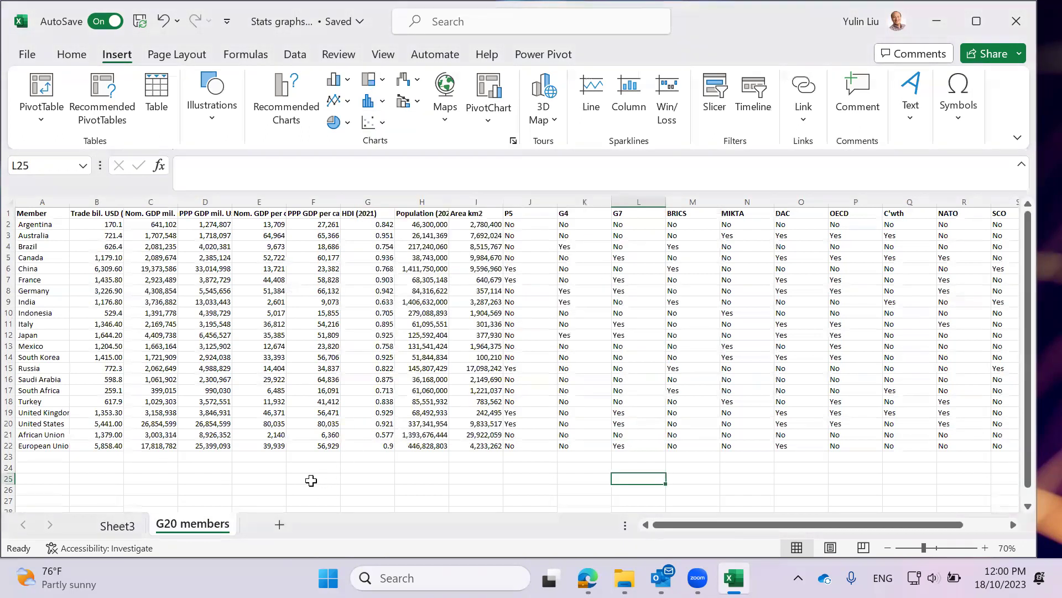
{"action": "scroll", "coordinate": [166, 492], "scroll_direction": "down", "scroll_amount": 2}
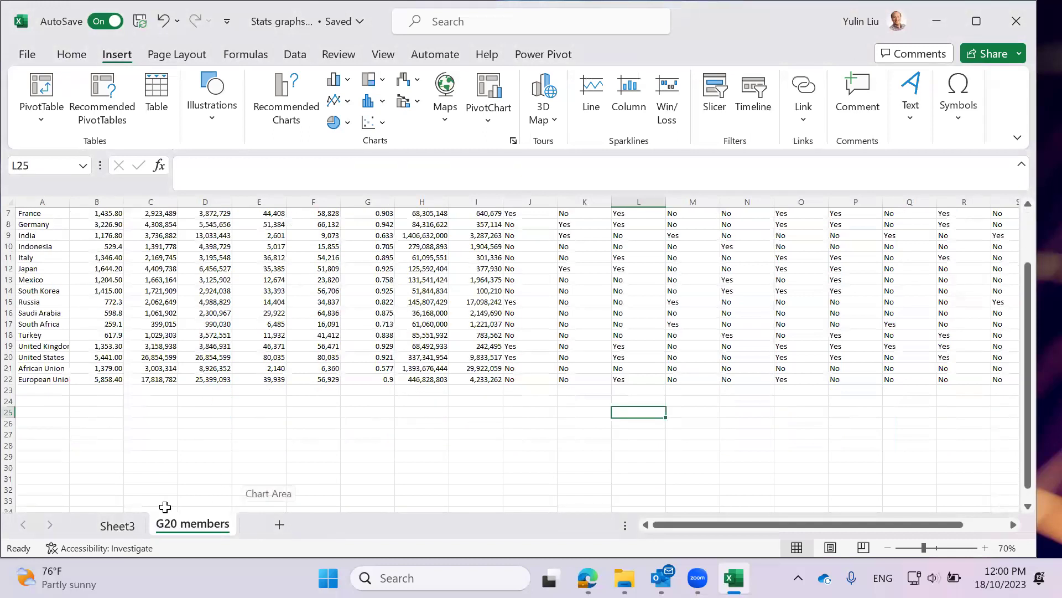
Below the pivot table on Sheet3, enter the sample categories A, B and C in cells A43:A45
{"action": "left_click", "coordinate": [118, 524]}
{"action": "scroll", "coordinate": [515, 437], "scroll_direction": "down", "scroll_amount": 8}
{"action": "scroll", "coordinate": [489, 438], "scroll_direction": "up", "scroll_amount": 3}
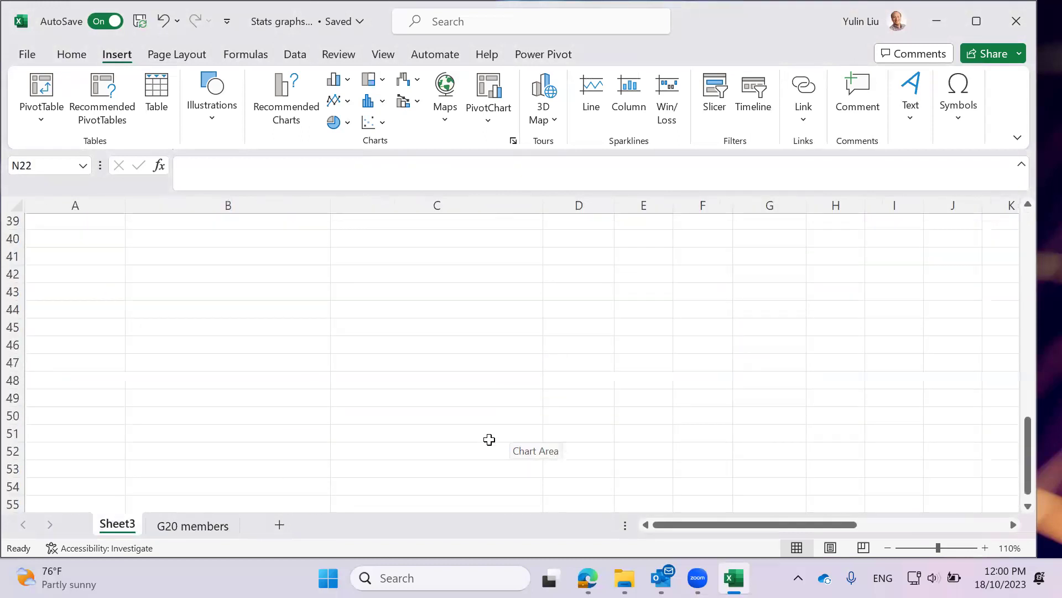
{"action": "scroll", "coordinate": [475, 440], "scroll_direction": "down", "scroll_amount": 2}
{"action": "left_click", "coordinate": [88, 291]}
{"action": "type", "text": "A"}
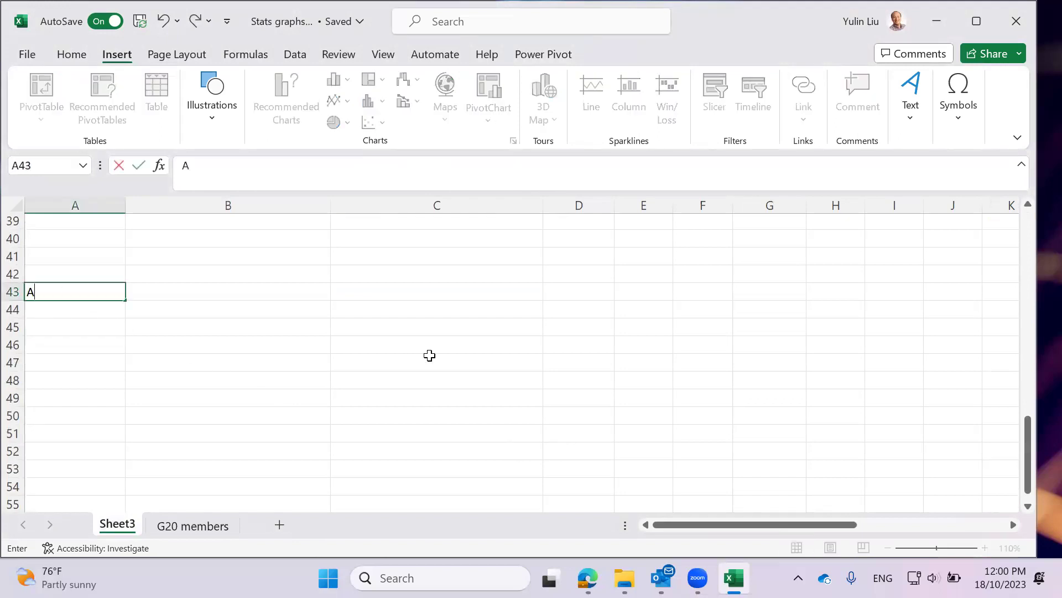
{"action": "key", "text": "Return"}
{"action": "type", "text": "B"}
{"action": "key", "text": "Return"}
{"action": "type", "text": "c"}
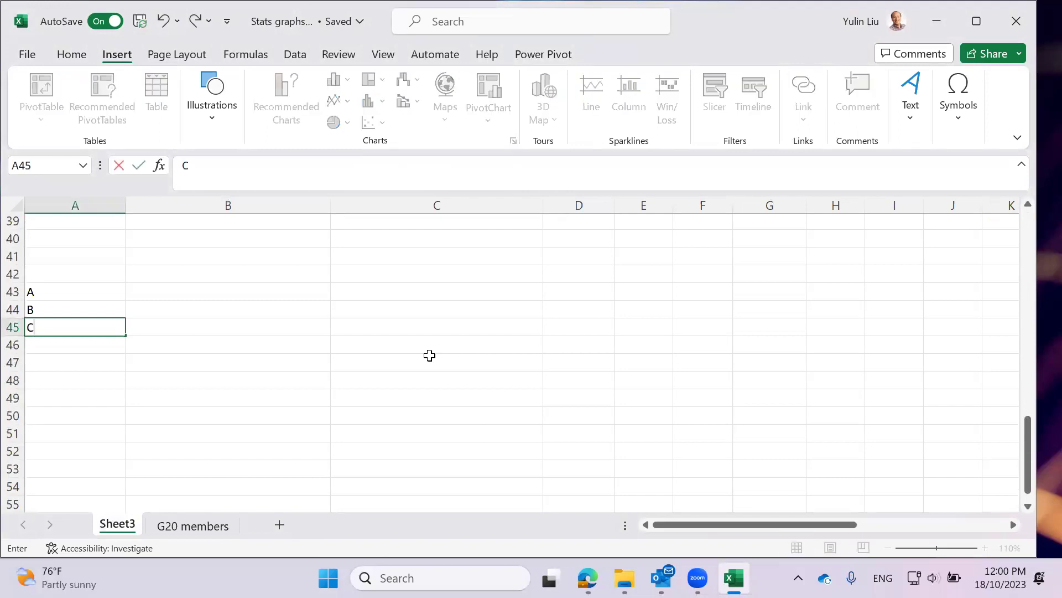
{"action": "key", "text": "Return"}
Complete the sample category list with D in cell A46 and E in cell A47
{"action": "type", "text": "E"}
{"action": "key", "text": "Return"}
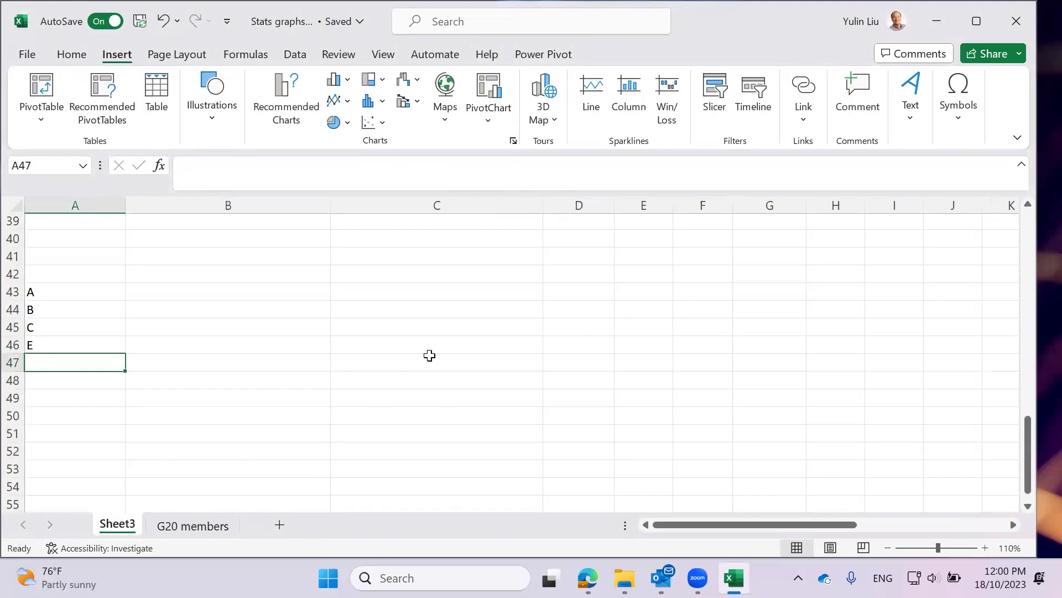
{"action": "key", "text": "BackSpace"}
{"action": "key", "text": "Up"}
{"action": "type", "text": "D"}
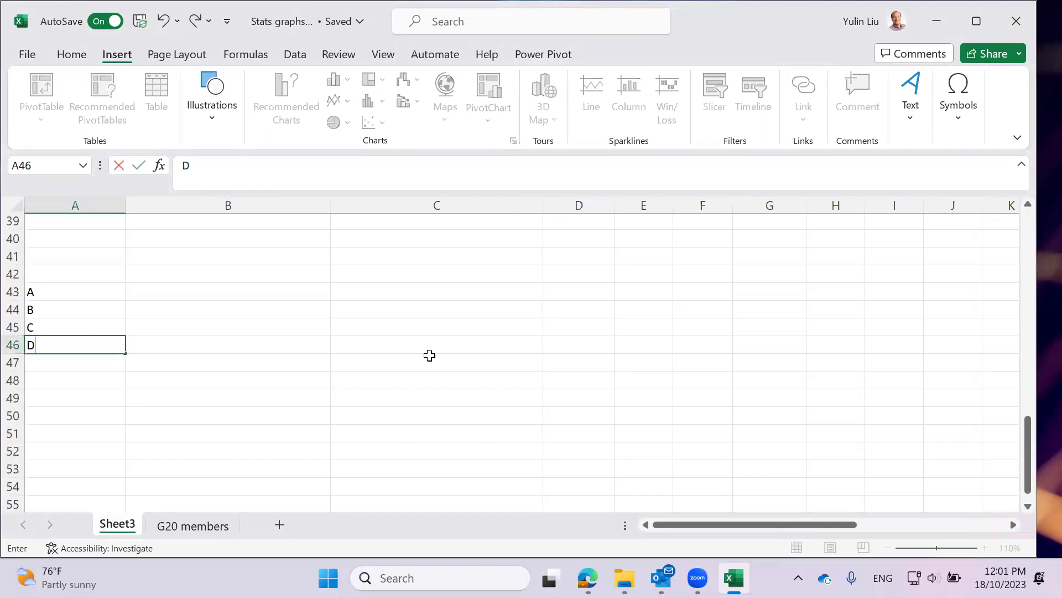
{"action": "key", "text": "Return"}
{"action": "type", "text": "C"}
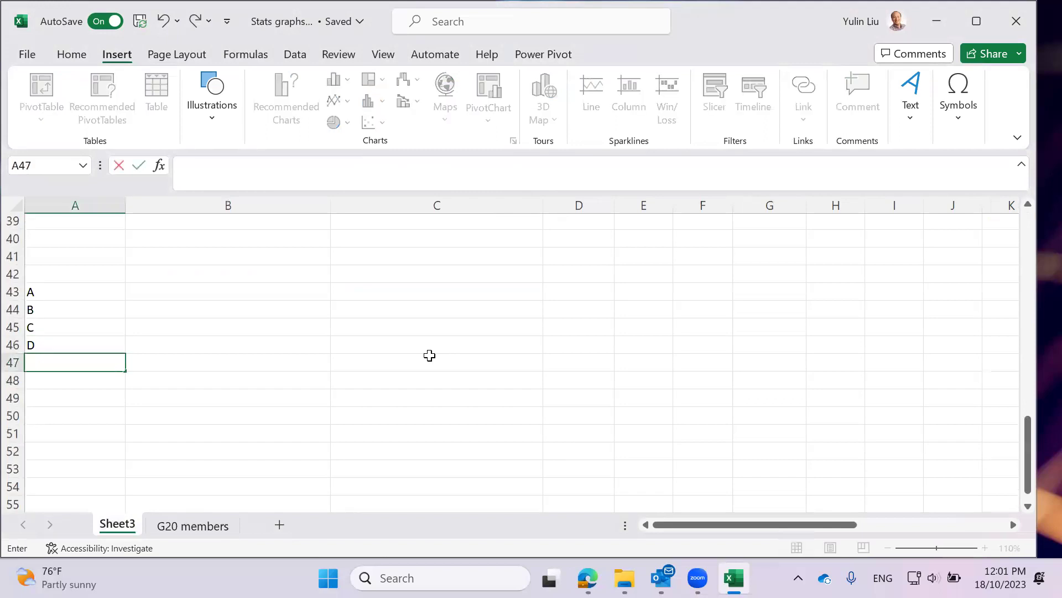
{"action": "left_click", "coordinate": [247, 316]}
{"action": "key", "text": "Up"}
Enter the values 23, 44, 100, 76, 24 and 5 in cells B42:B47
{"action": "left_click", "coordinate": [177, 274]}
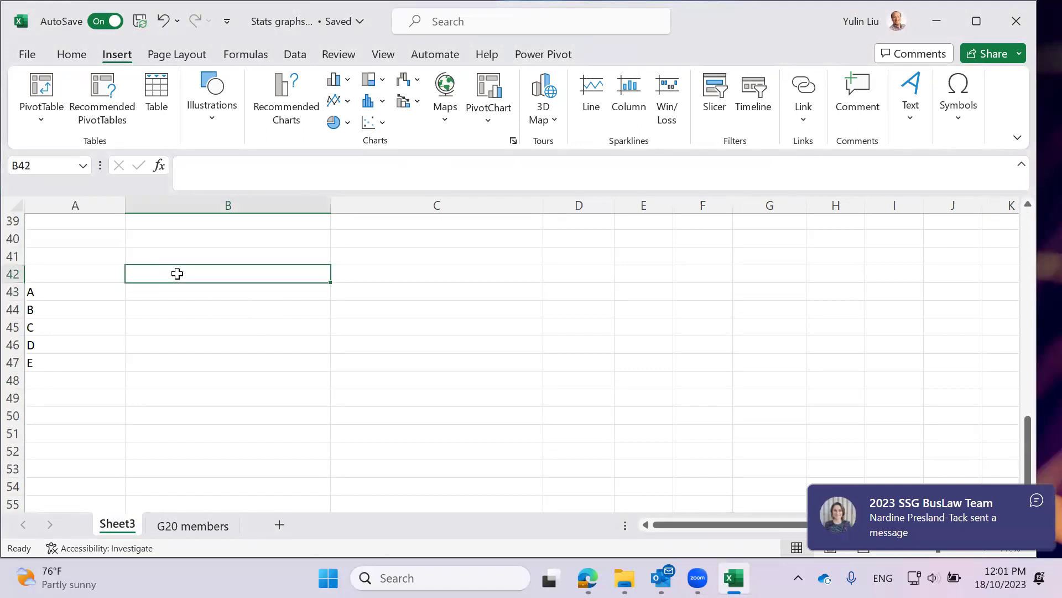
{"action": "type", "text": "23"}
{"action": "key", "text": "Return"}
{"action": "type", "text": "44"}
{"action": "key", "text": "Return"}
{"action": "type", "text": "100"}
{"action": "key", "text": "Return"}
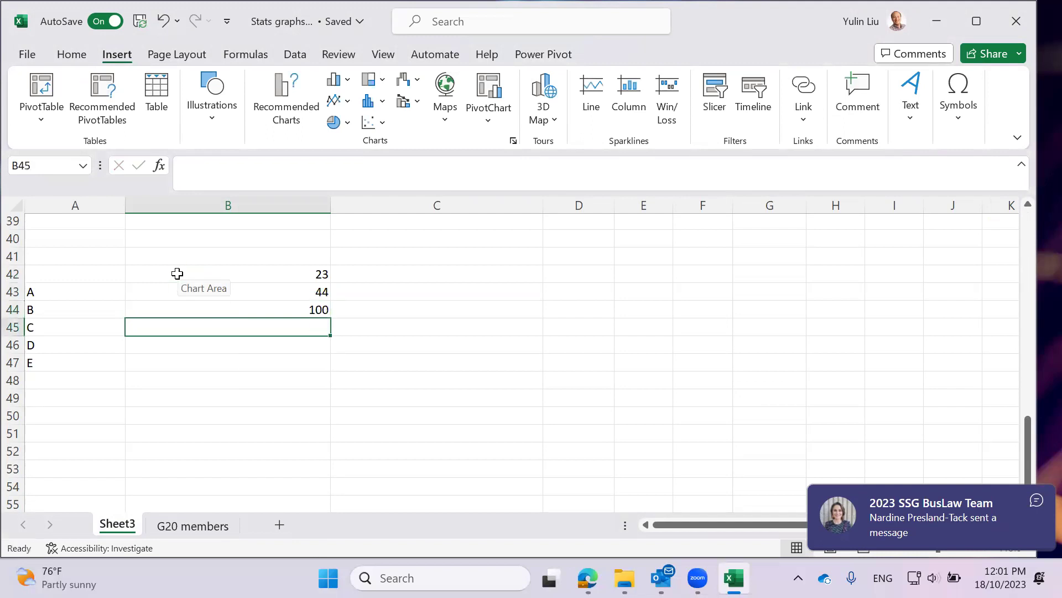
{"action": "type", "text": "76"}
{"action": "key", "text": "Return"}
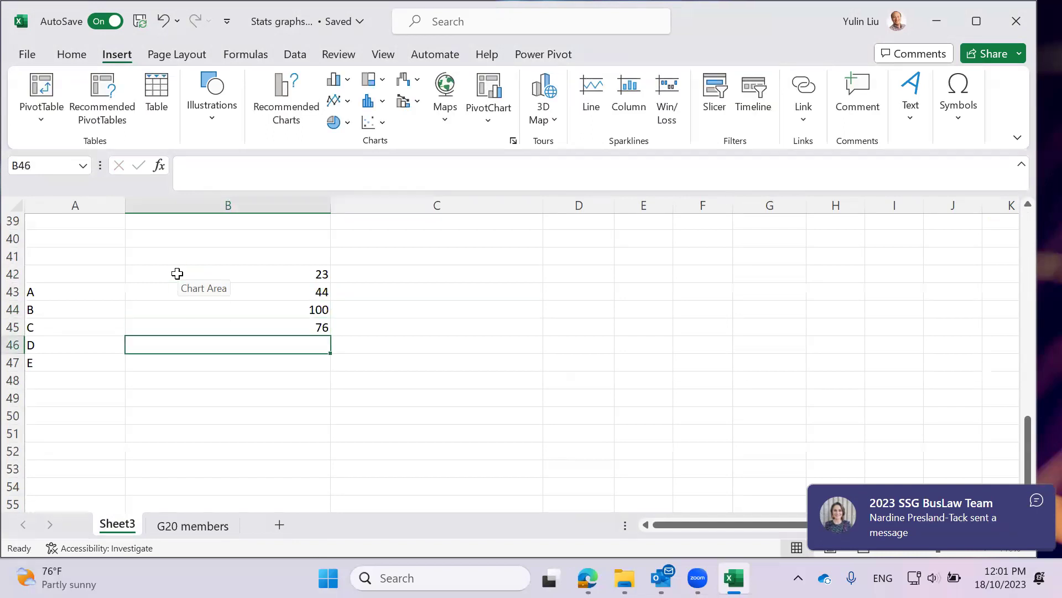
{"action": "type", "text": "24"}
{"action": "key", "text": "Return"}
{"action": "type", "text": "5"}
{"action": "key", "text": "Return"}
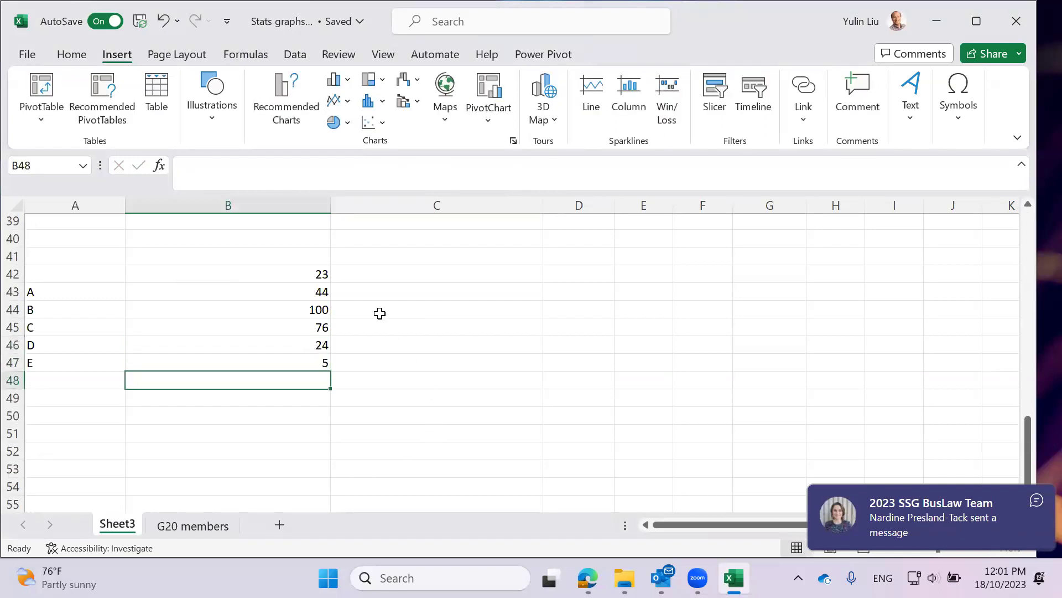
Narrow column B and clear the stray 23 from cell B42
{"action": "left_click_drag", "start_coordinate": [330, 205], "coordinate": [234, 208]}
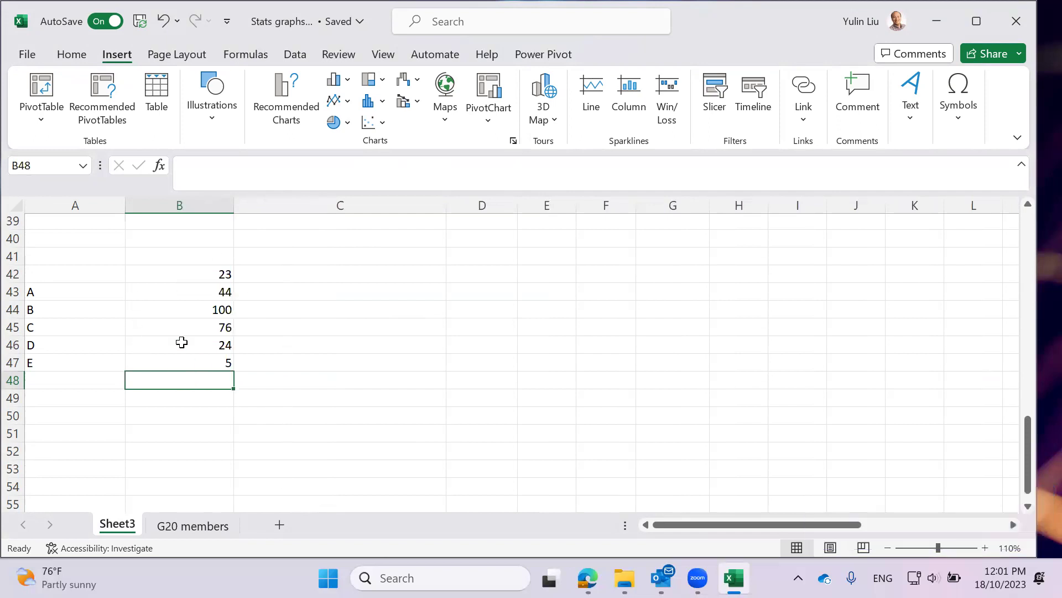
{"action": "left_click", "coordinate": [62, 273]}
{"action": "left_click", "coordinate": [219, 276]}
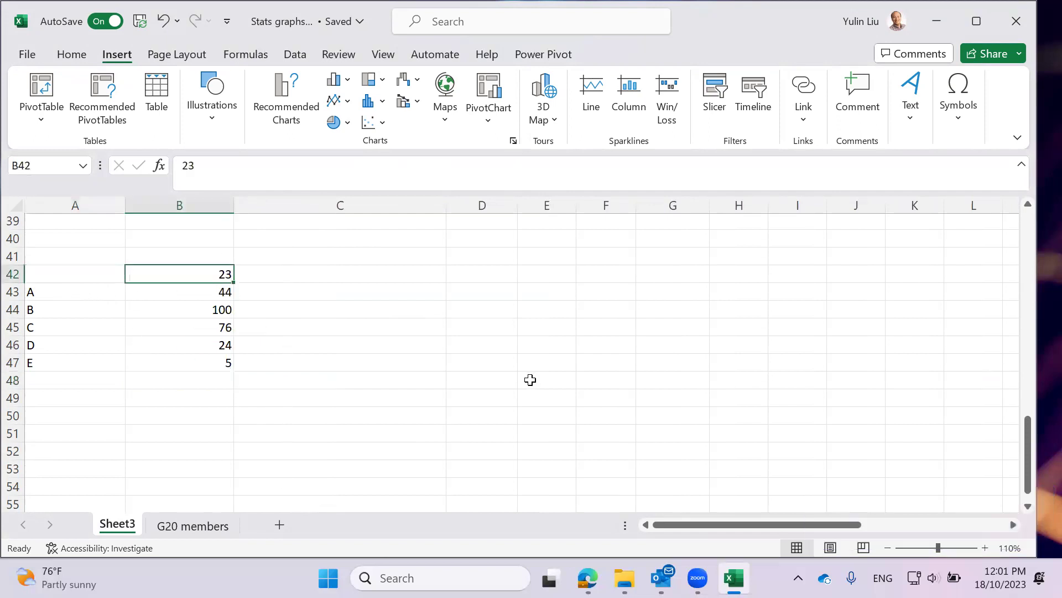
{"action": "left_click", "coordinate": [218, 421]}
{"action": "left_click_drag", "start_coordinate": [101, 288], "coordinate": [211, 363]}
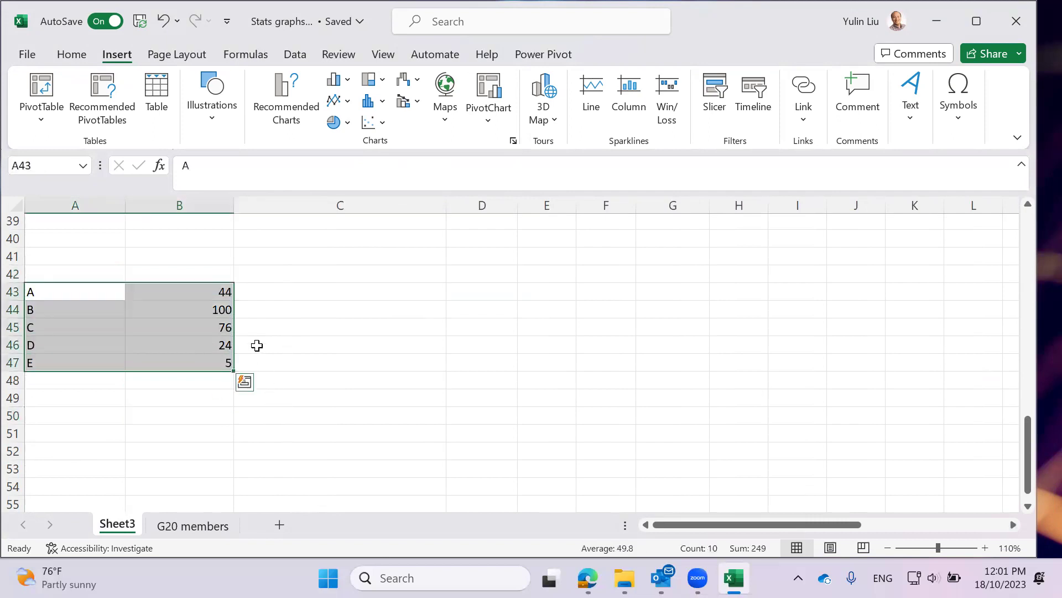
{"action": "left_click_drag", "start_coordinate": [234, 206], "coordinate": [215, 206]}
Insert a Pareto chart from the sample categories and values in A43:B47
{"action": "left_click_drag", "start_coordinate": [81, 296], "coordinate": [174, 363]}
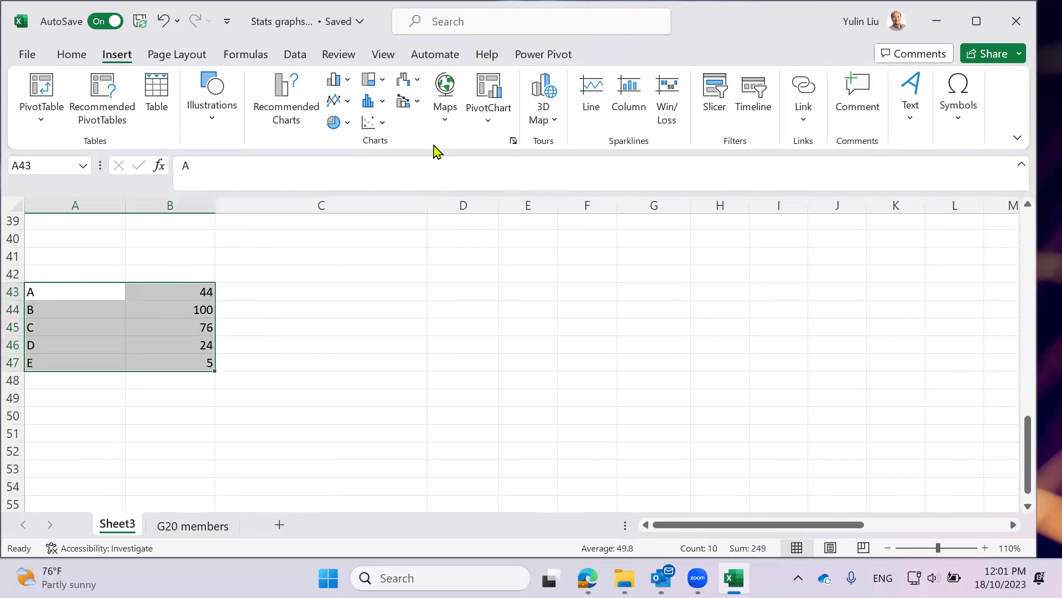
{"action": "left_click", "coordinate": [376, 104]}
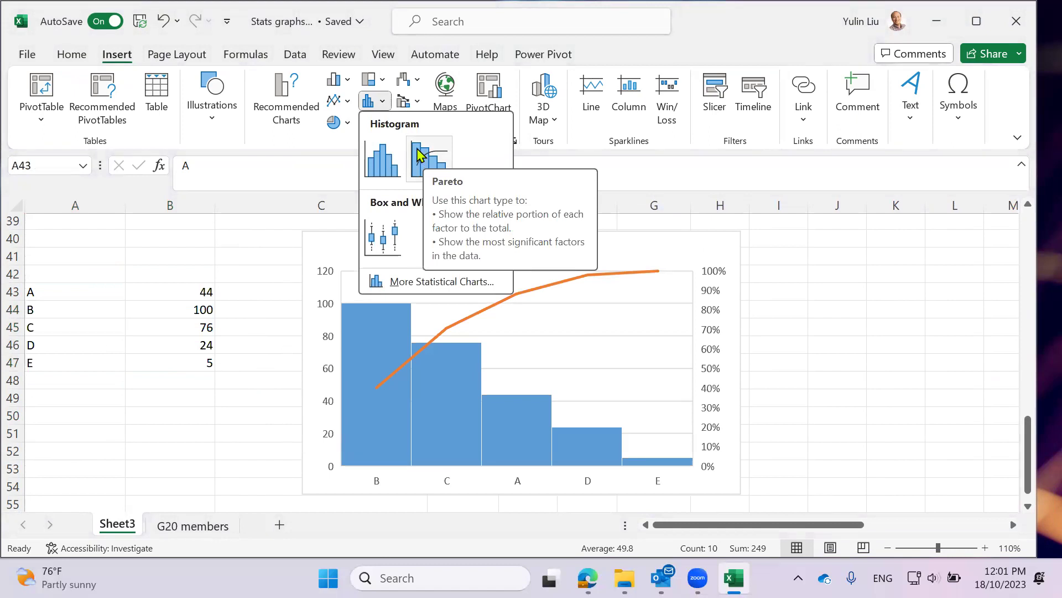
{"action": "left_click", "coordinate": [419, 155]}
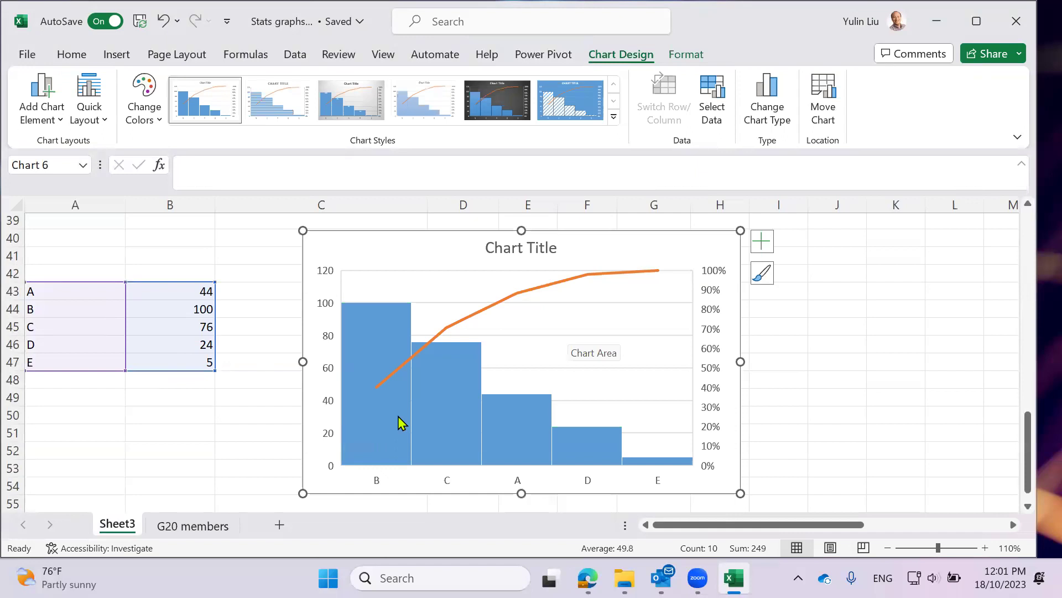
Compare the built-in Pareto chart with its source cells A43:B47 and with the G20 pivot table and combo chart above
{"action": "mouse_move", "coordinate": [435, 419]}
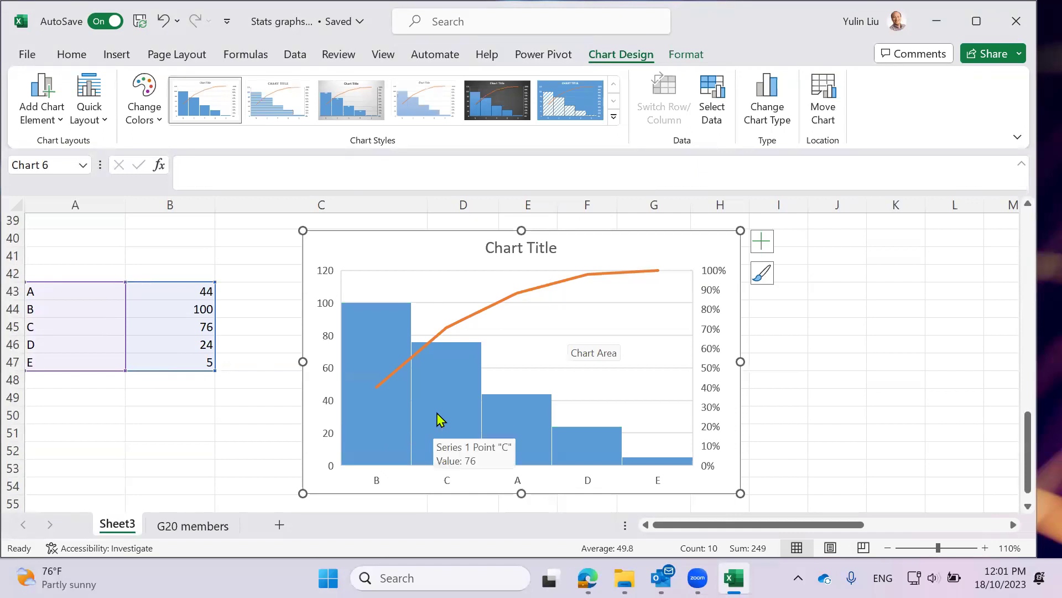
{"action": "scroll", "coordinate": [190, 424], "scroll_direction": "up", "scroll_amount": 2}
{"action": "scroll", "coordinate": [178, 417], "scroll_direction": "down", "scroll_amount": 2}
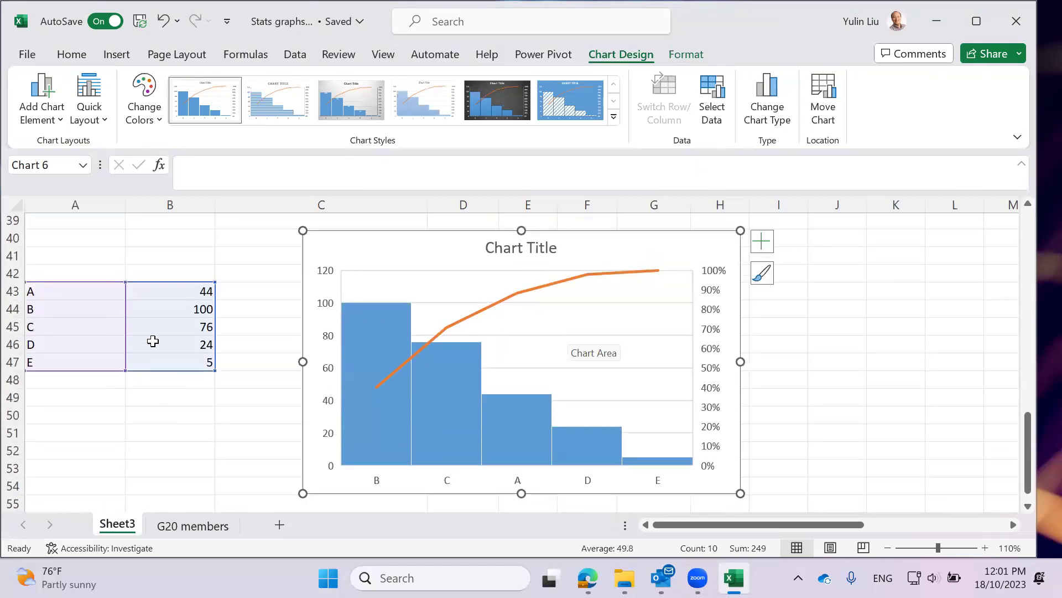
{"action": "left_click", "coordinate": [169, 330]}
{"action": "scroll", "coordinate": [200, 348], "scroll_direction": "up", "scroll_amount": 2}
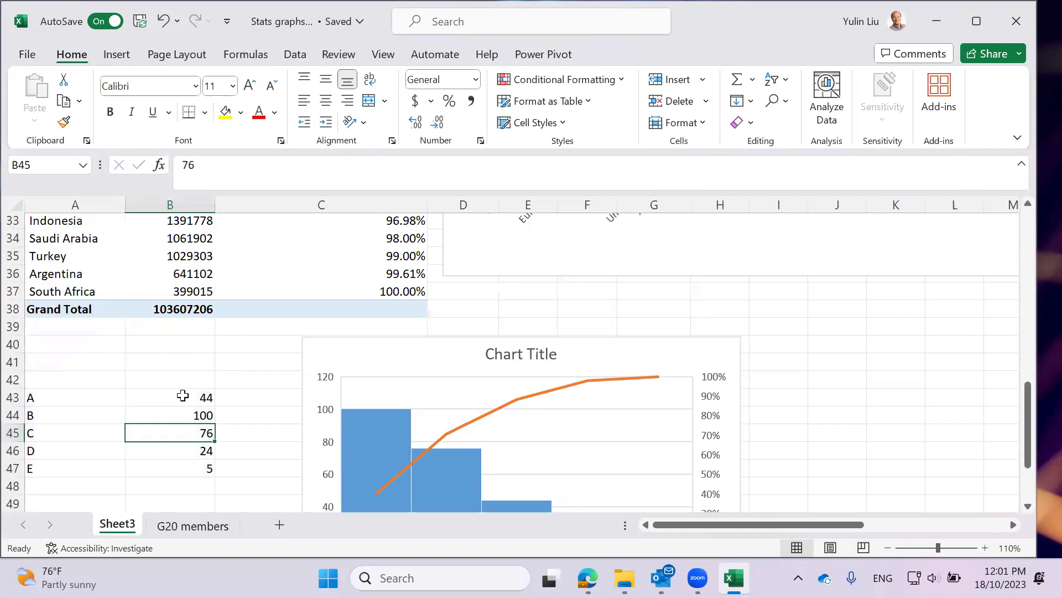
{"action": "scroll", "coordinate": [182, 395], "scroll_direction": "down", "scroll_amount": 2}
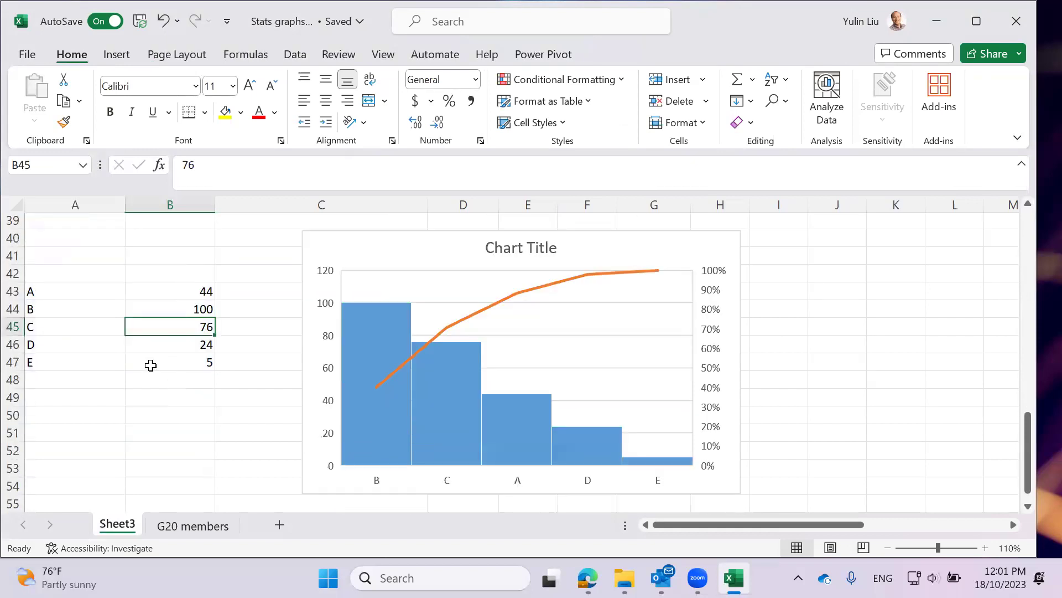
{"action": "left_click_drag", "start_coordinate": [78, 292], "coordinate": [182, 360]}
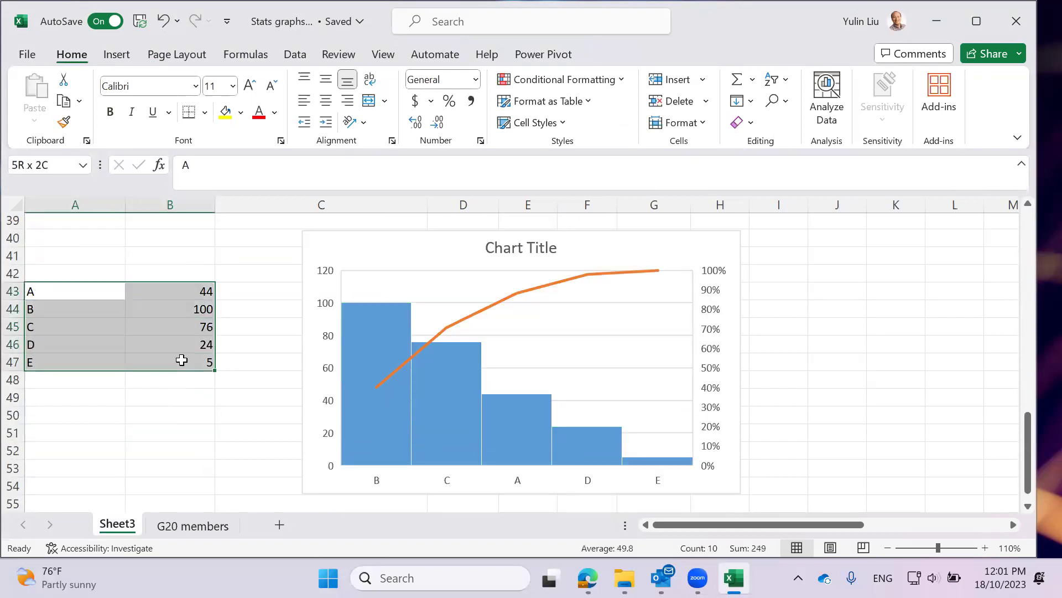
{"action": "scroll", "coordinate": [243, 338], "scroll_direction": "up", "scroll_amount": 2}
{"action": "scroll", "coordinate": [533, 387], "scroll_direction": "up", "scroll_amount": 4}
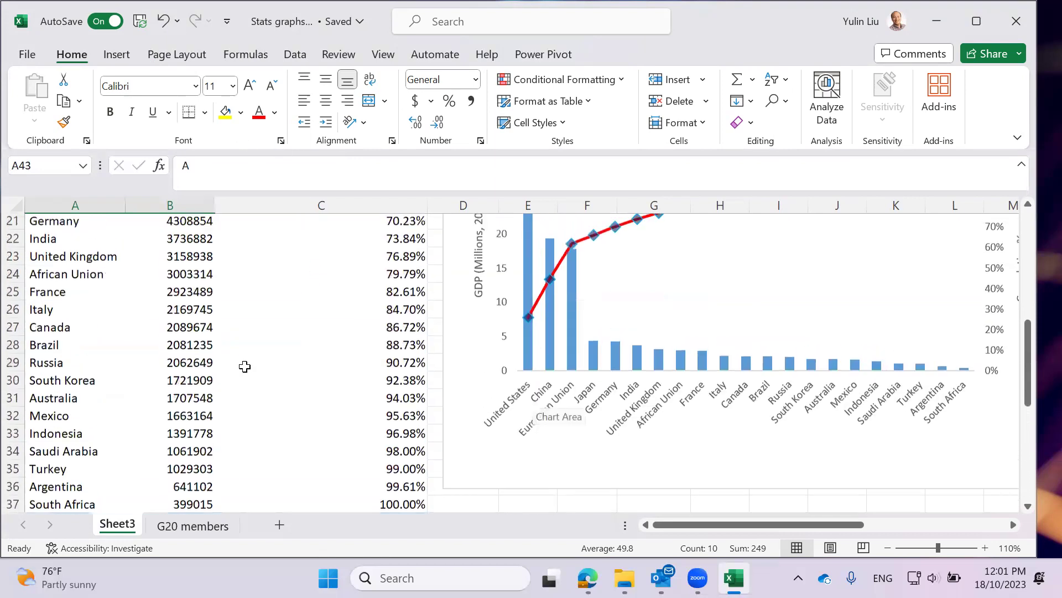
{"action": "scroll", "coordinate": [235, 394], "scroll_direction": "down", "scroll_amount": 2}
{"action": "scroll", "coordinate": [234, 394], "scroll_direction": "down", "scroll_amount": 4}
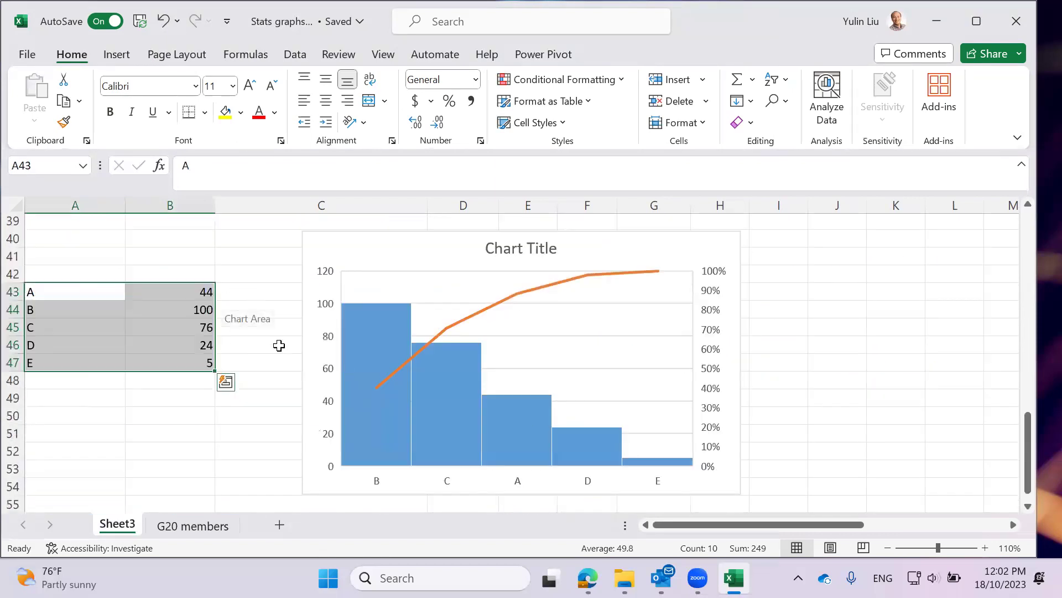
{"action": "scroll", "coordinate": [410, 278], "scroll_direction": "up", "scroll_amount": 4}
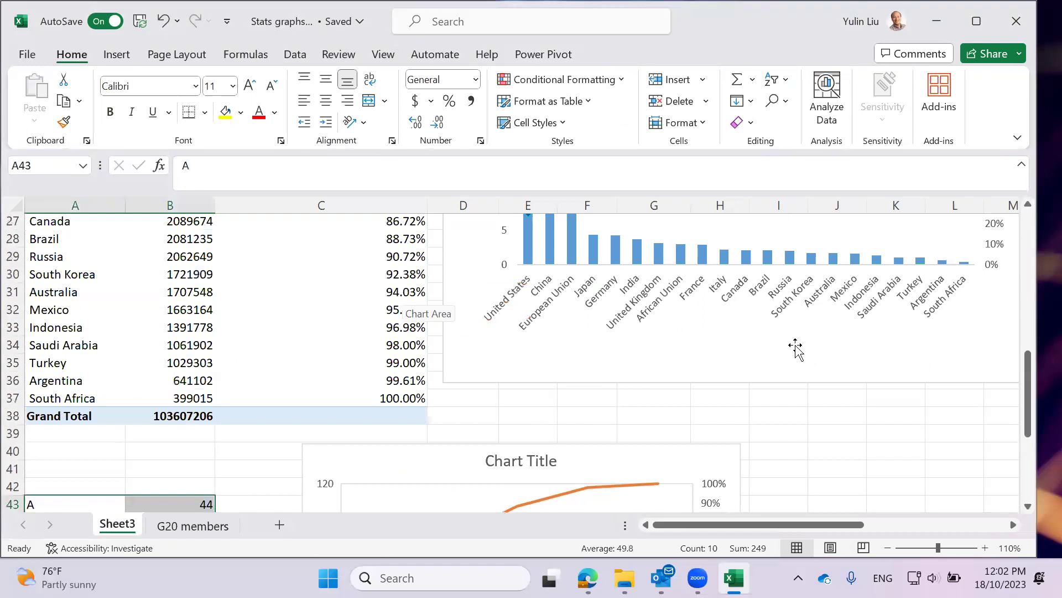
{"action": "scroll", "coordinate": [808, 371], "scroll_direction": "down", "scroll_amount": 6}
{"action": "left_click", "coordinate": [248, 369]}
{"action": "scroll", "coordinate": [68, 304], "scroll_direction": "up", "scroll_amount": 2}
{"action": "left_click_drag", "start_coordinate": [69, 292], "coordinate": [193, 363]}
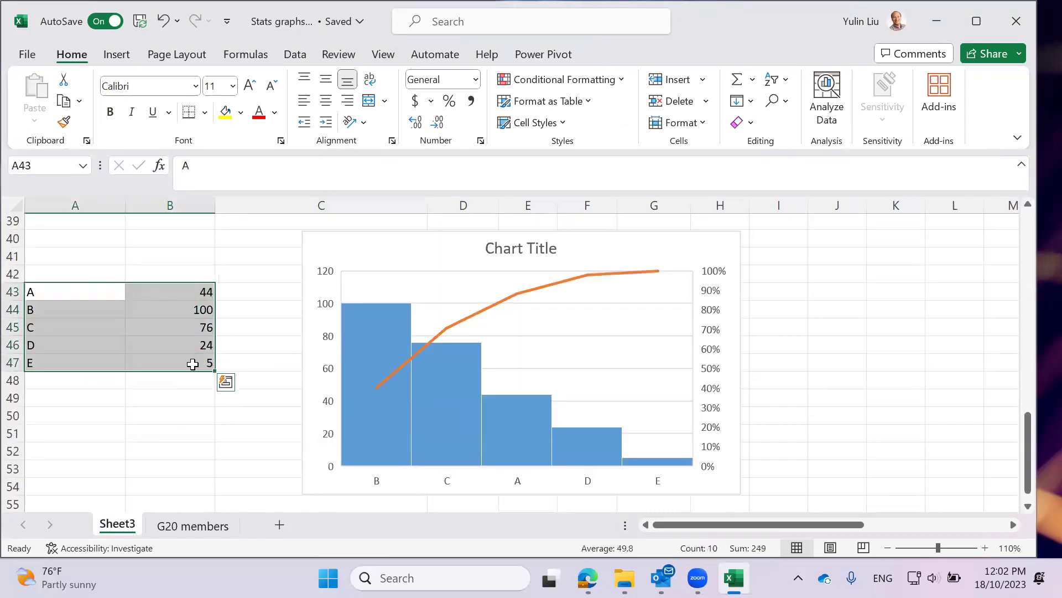
Delete the Pareto chart of the sample data
{"action": "left_click", "coordinate": [677, 250]}
{"action": "key", "text": "Delete"}
{"action": "left_click", "coordinate": [307, 339]}
Insert a new Pareto chart from cells A43:B47 using the built-in statistical chart type
{"action": "left_click_drag", "start_coordinate": [109, 285], "coordinate": [219, 376]}
{"action": "left_click", "coordinate": [135, 62]}
{"action": "left_click", "coordinate": [382, 102]}
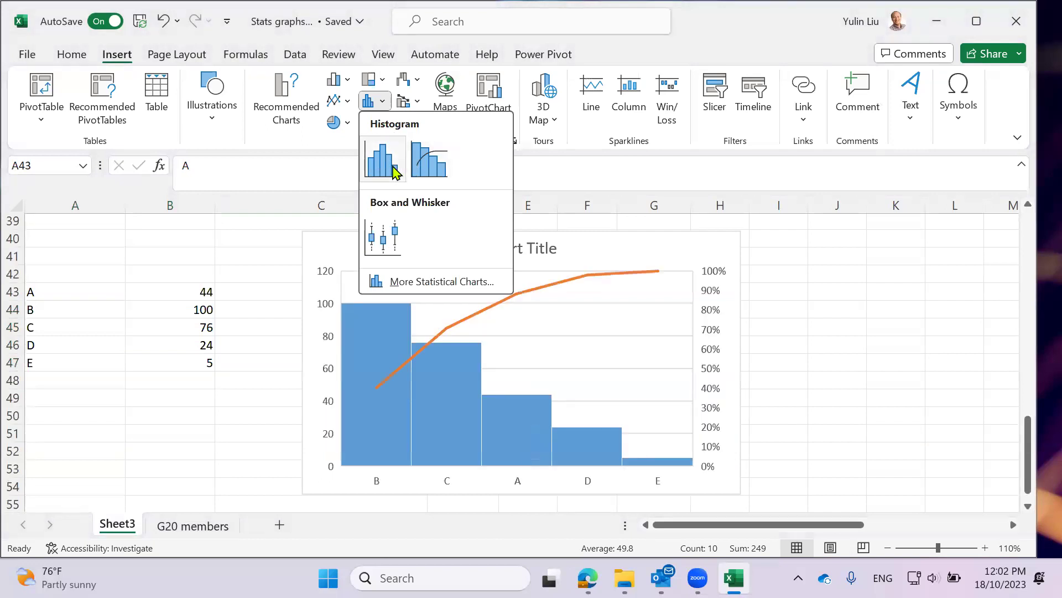
{"action": "left_click", "coordinate": [424, 166]}
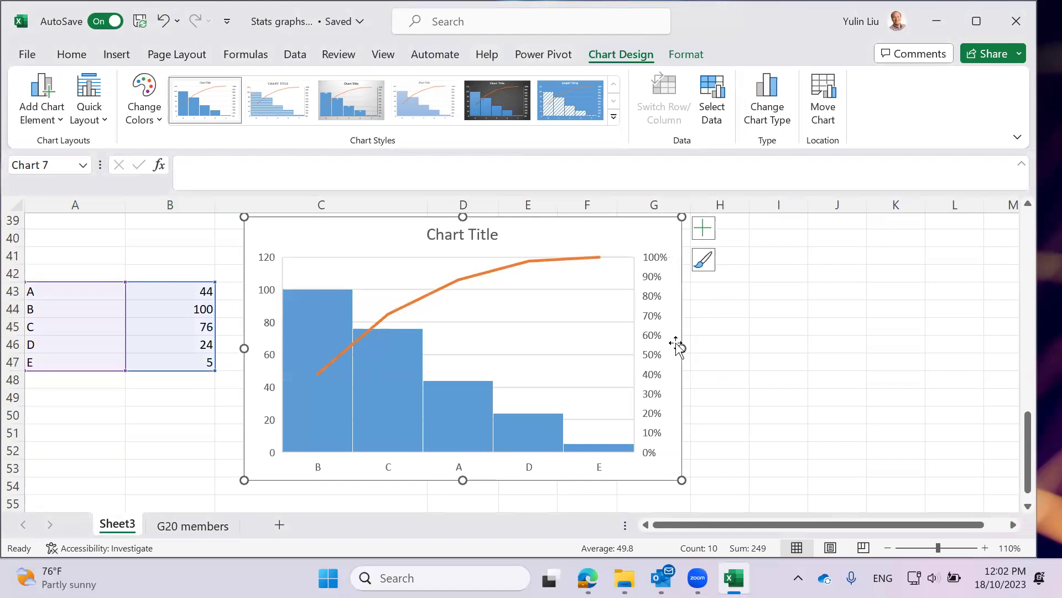
Widen the Pareto chart and set the gap width of its columns to 80%
{"action": "left_click_drag", "start_coordinate": [684, 344], "coordinate": [818, 379]}
{"action": "double_click", "coordinate": [609, 439]}
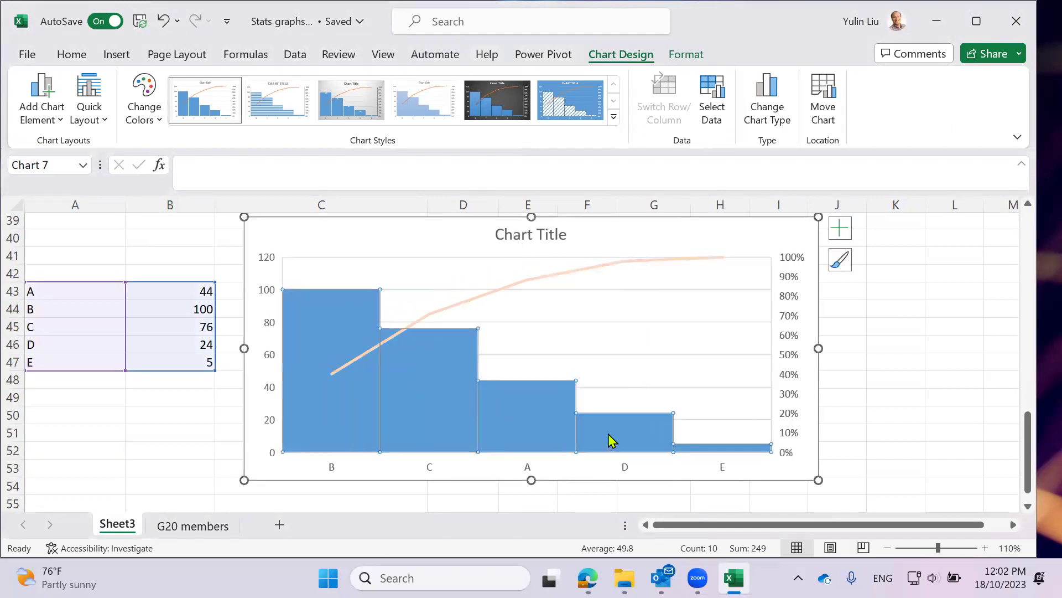
{"action": "left_click_drag", "start_coordinate": [884, 327], "coordinate": [893, 331]}
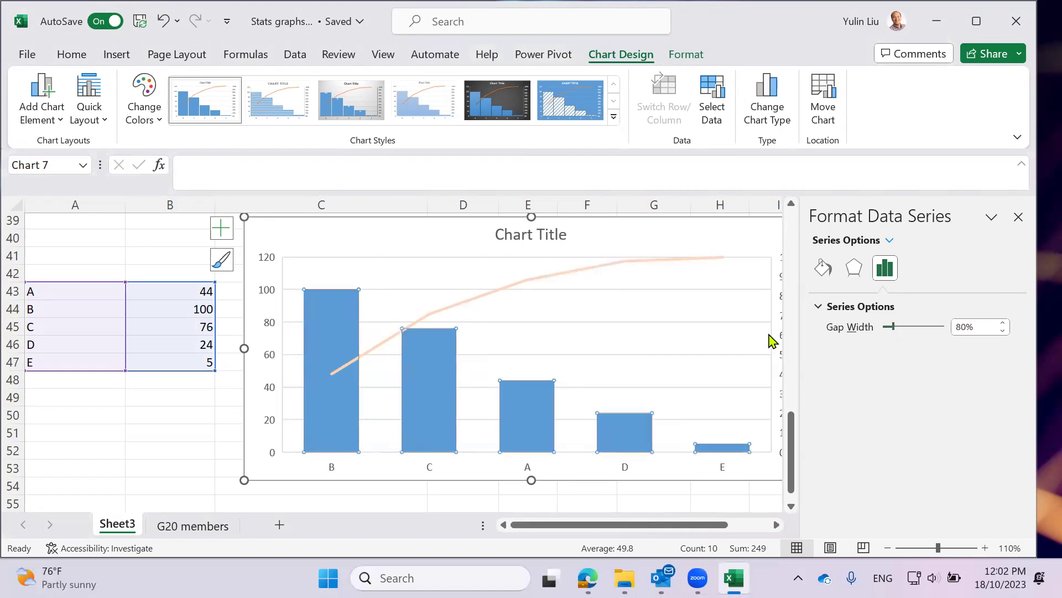
Fill the Pareto chart's columns with green and close the series formatting options
{"action": "left_click", "coordinate": [825, 276]}
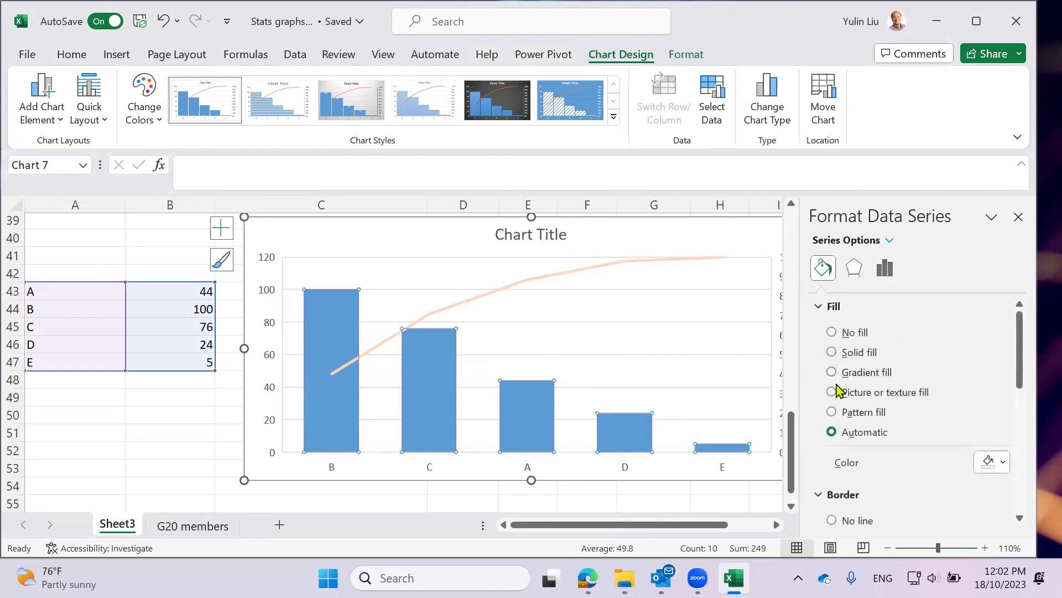
{"action": "left_click", "coordinate": [1005, 468]}
{"action": "left_click", "coordinate": [994, 418]}
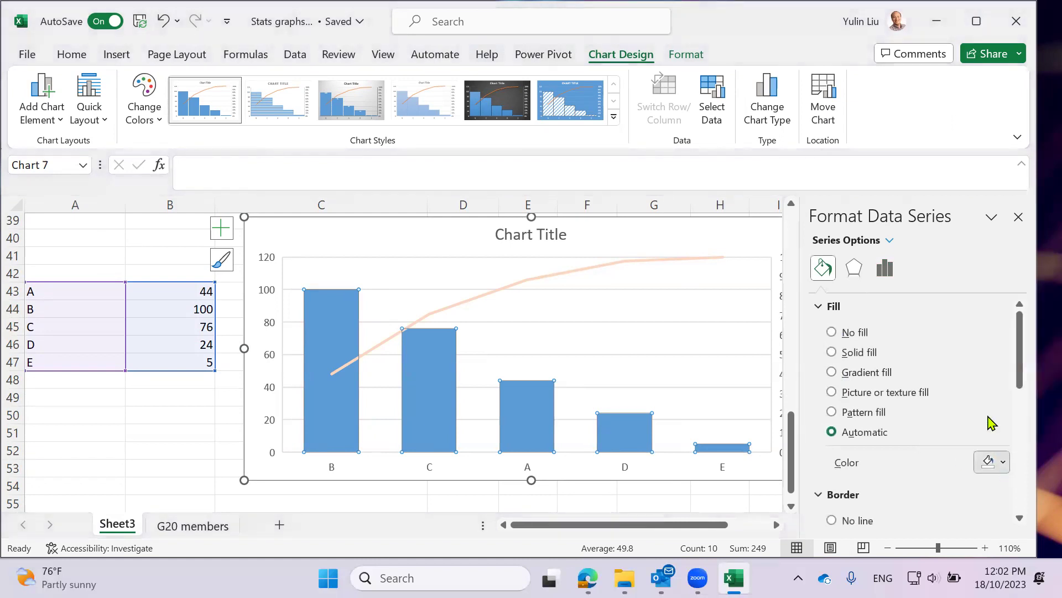
{"action": "left_click", "coordinate": [518, 297]}
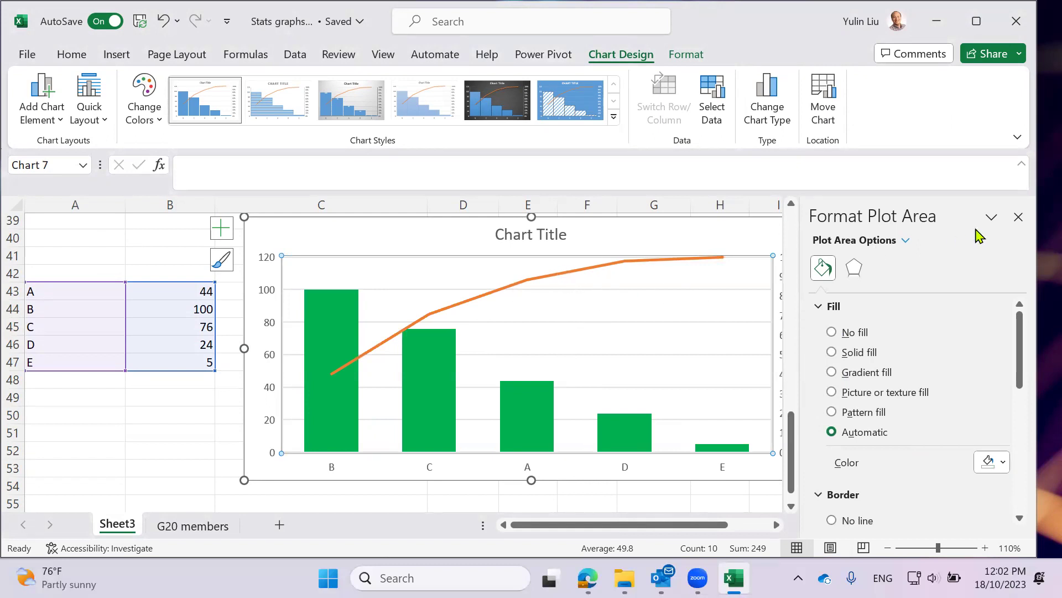
{"action": "left_click", "coordinate": [1019, 216]}
{"action": "left_click", "coordinate": [602, 269]}
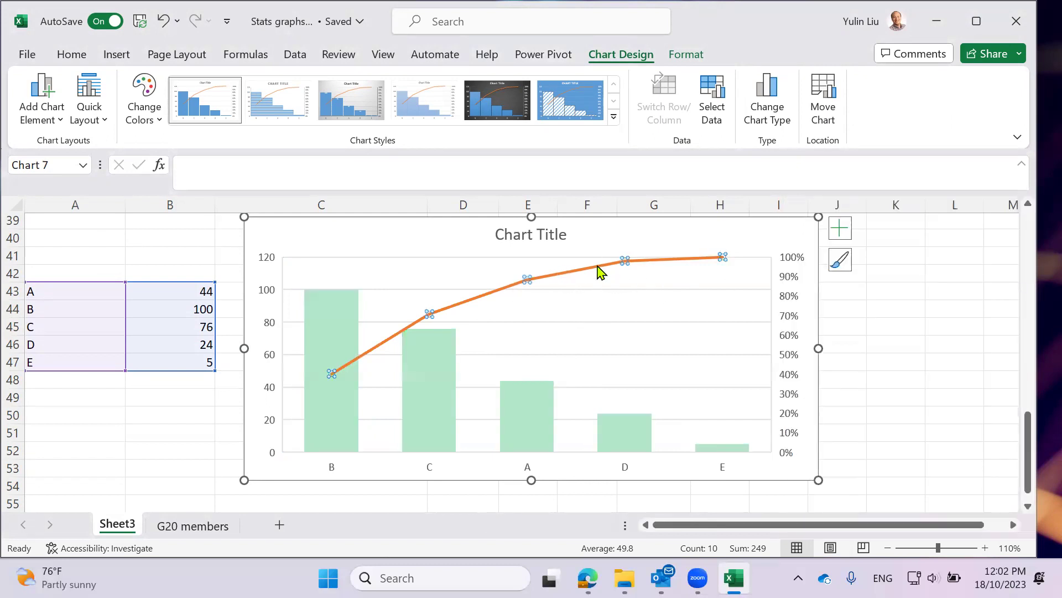
{"action": "right_click", "coordinate": [591, 265]}
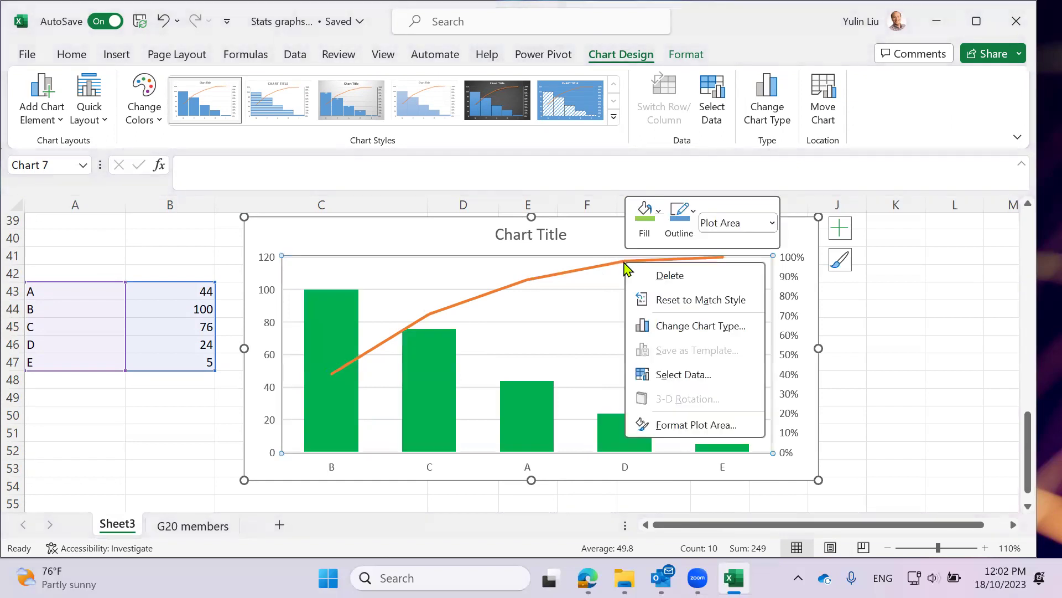
{"action": "left_click", "coordinate": [588, 263]}
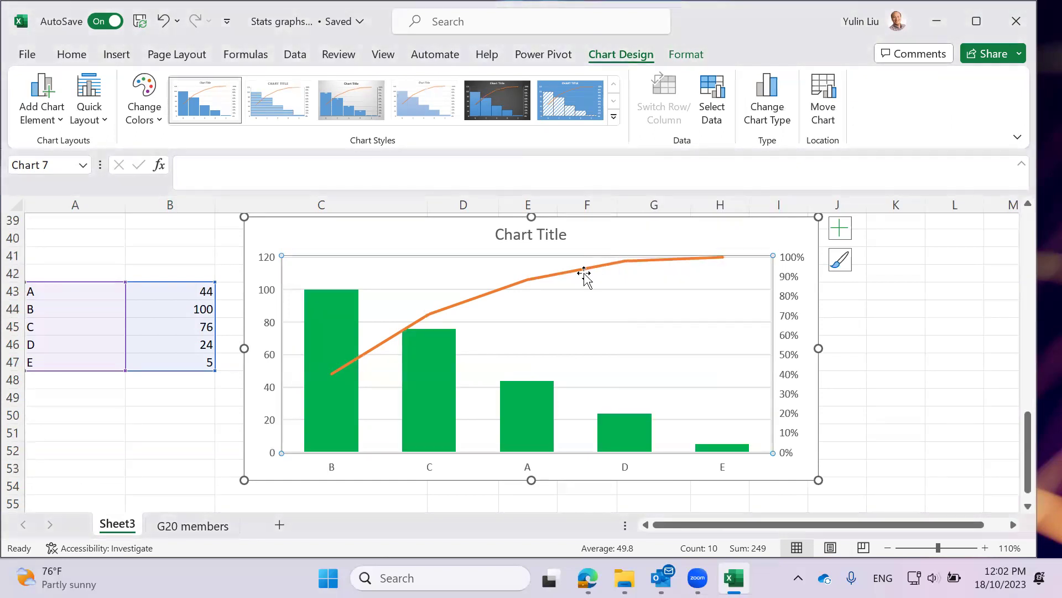
{"action": "right_click", "coordinate": [527, 287]}
{"action": "left_click", "coordinate": [728, 359]}
Enlarge the Pareto chart to about 7.88 cm high and 17.18 cm wide
{"action": "left_click_drag", "start_coordinate": [818, 480], "coordinate": [836, 489]}
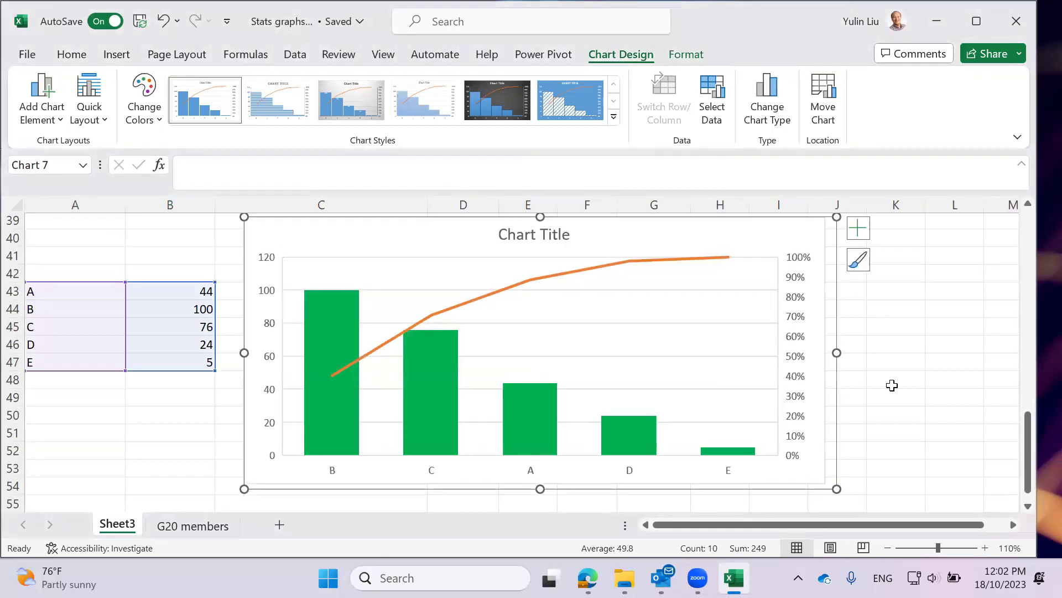
{"action": "left_click", "coordinate": [453, 310]}
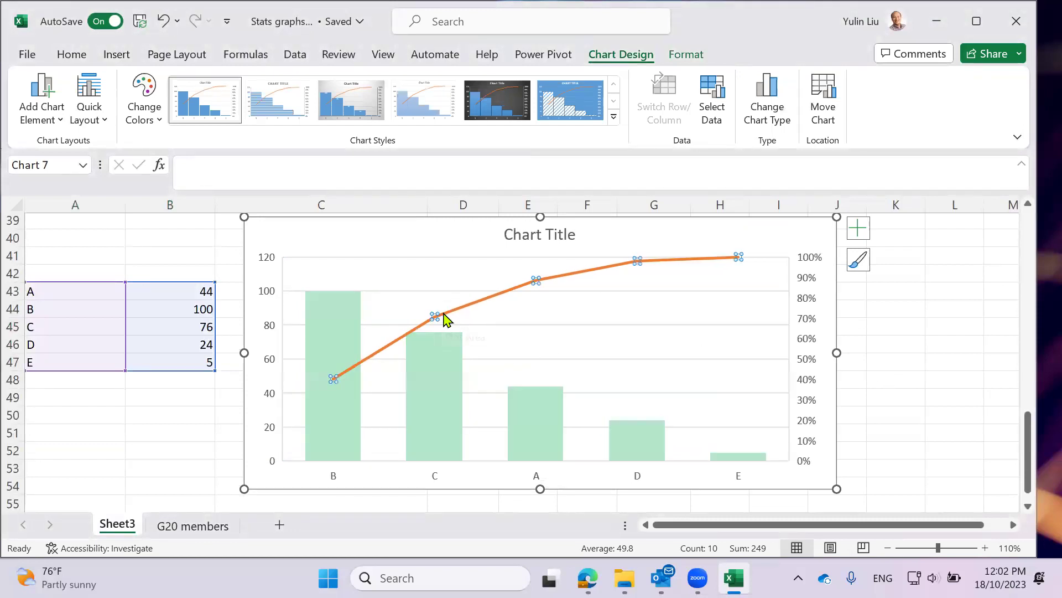
{"action": "right_click", "coordinate": [439, 316]}
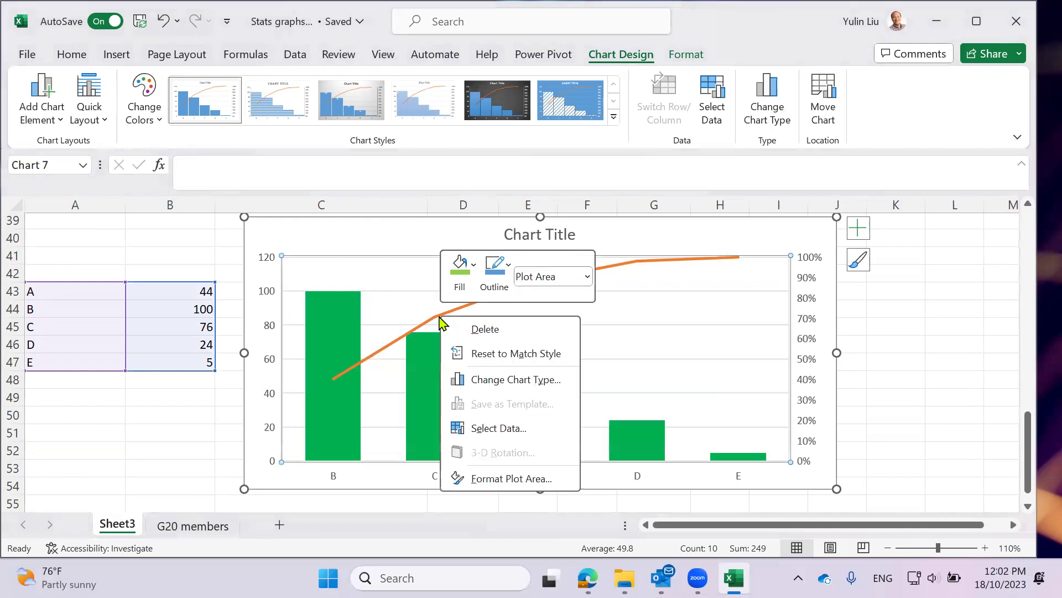
{"action": "left_click", "coordinate": [637, 315]}
{"action": "left_click", "coordinate": [445, 316]}
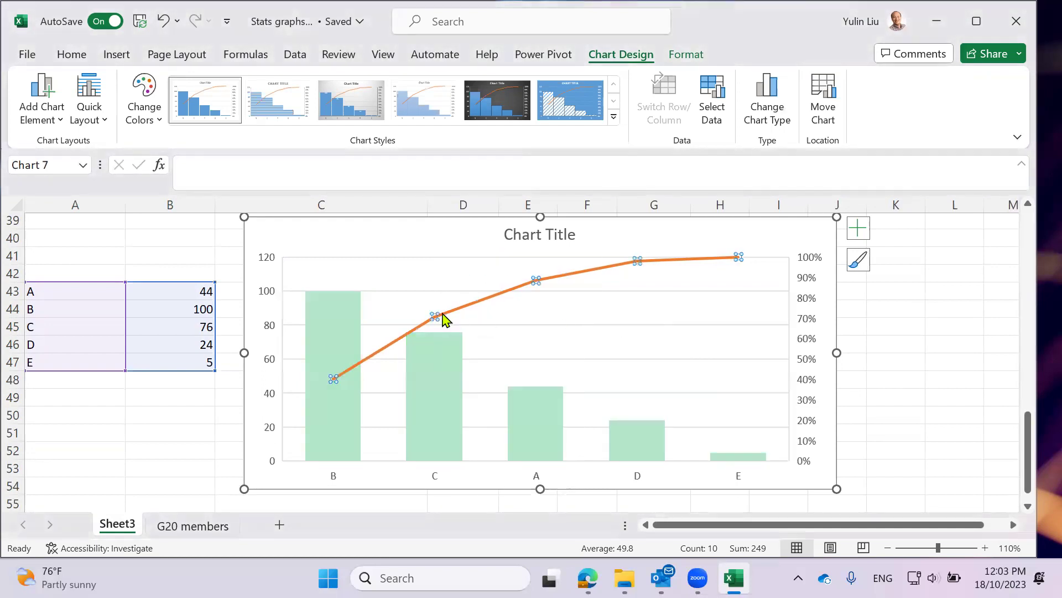
{"action": "right_click", "coordinate": [436, 316]}
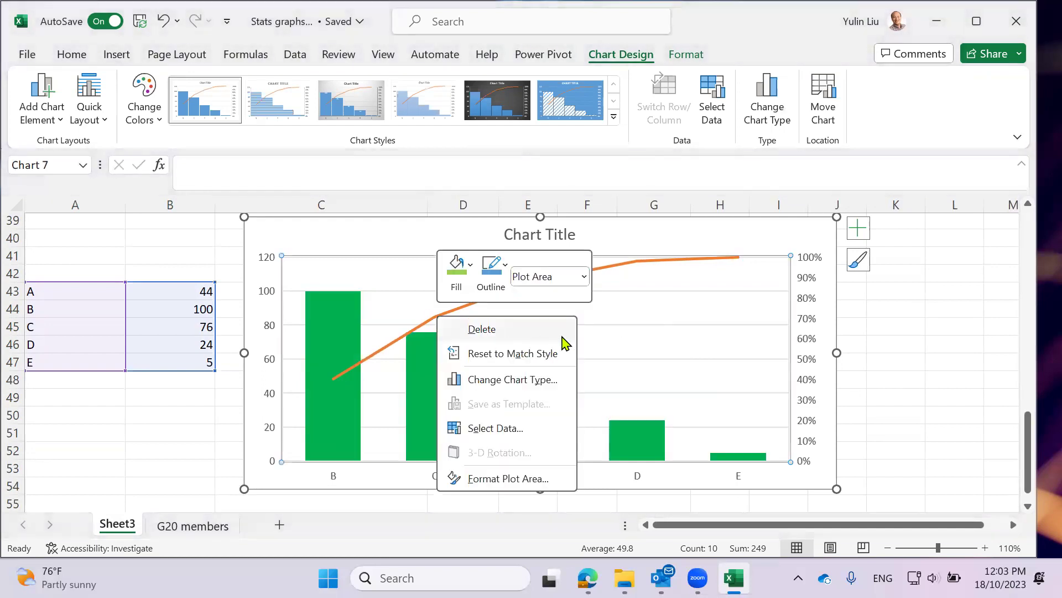
{"action": "left_click", "coordinate": [606, 285]}
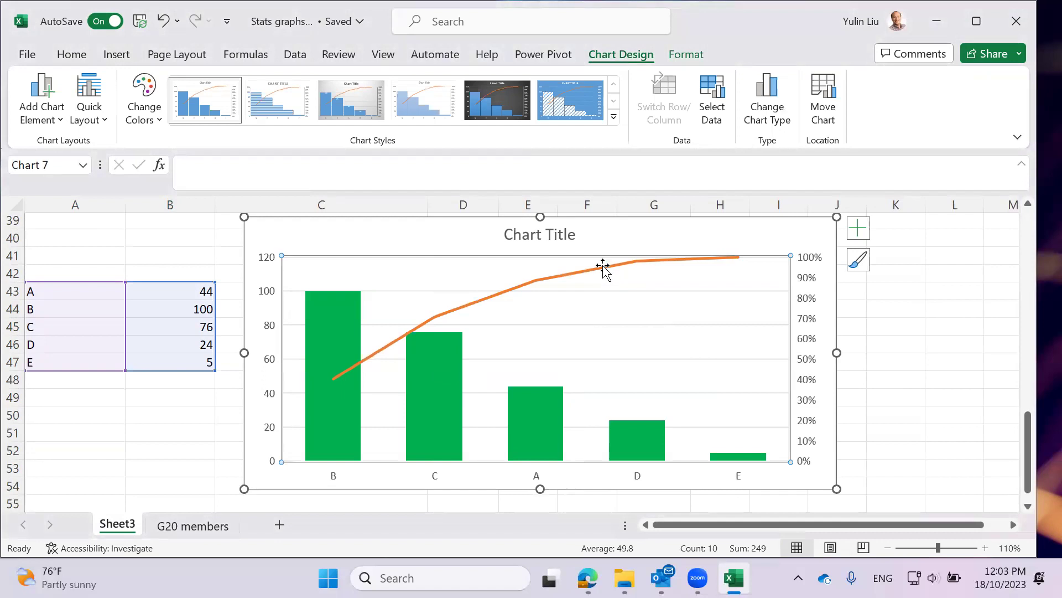
Select the Pareto Line chart element by name and open its line formatting options
{"action": "left_click", "coordinate": [687, 54]}
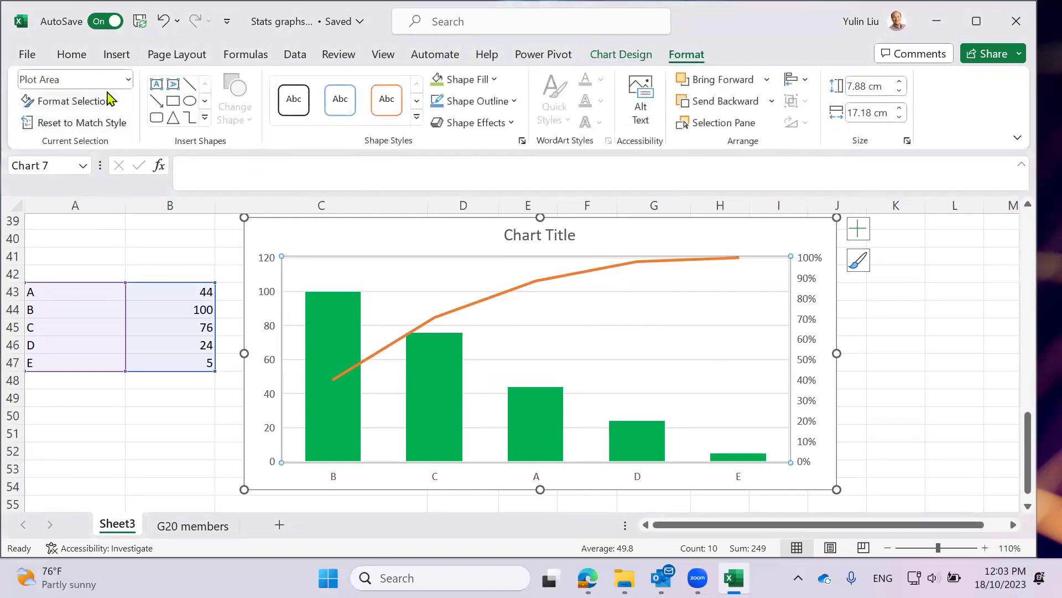
{"action": "left_click", "coordinate": [128, 79]}
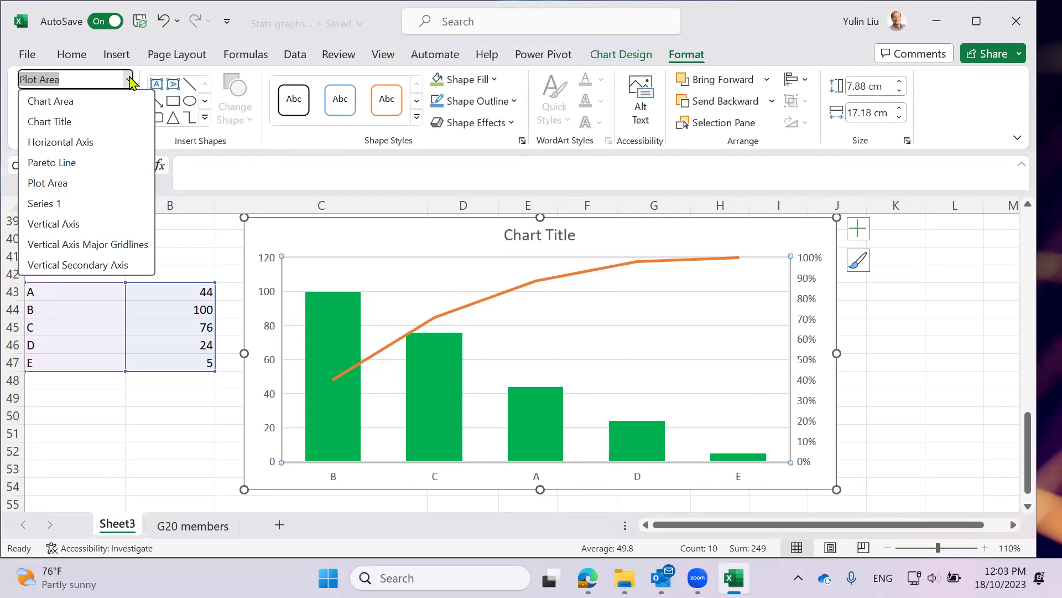
{"action": "left_click", "coordinate": [83, 162]}
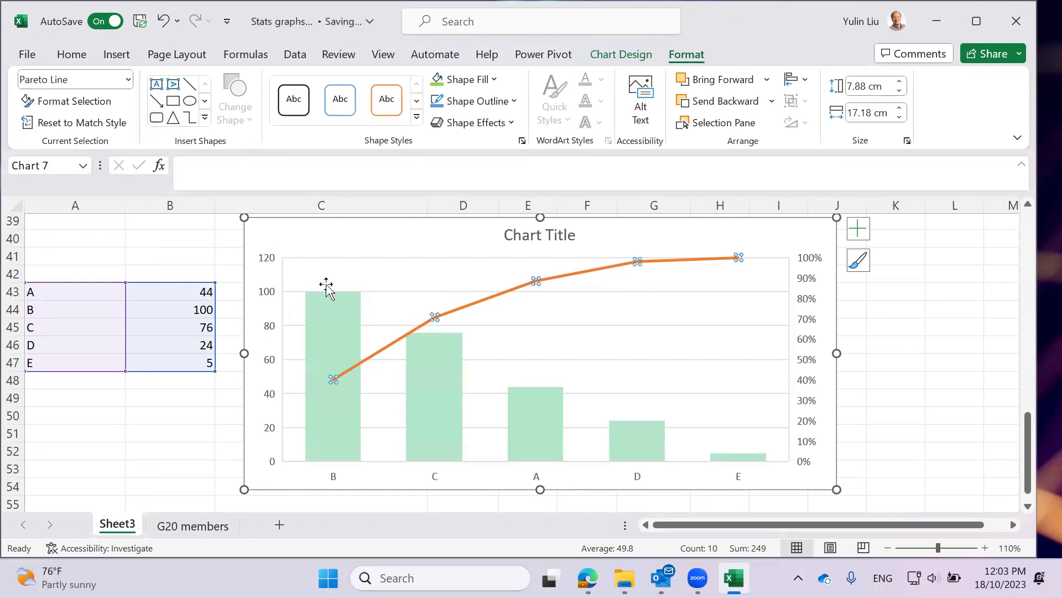
{"action": "right_click", "coordinate": [434, 320]}
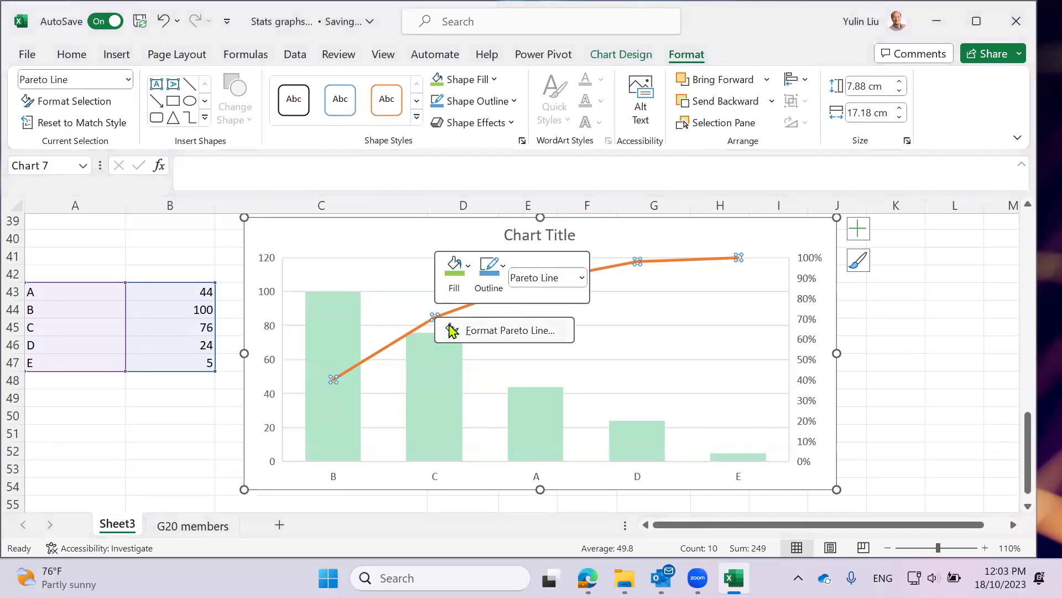
{"action": "left_click", "coordinate": [559, 333]}
{"action": "scroll", "coordinate": [941, 453], "scroll_direction": "down", "scroll_amount": 5}
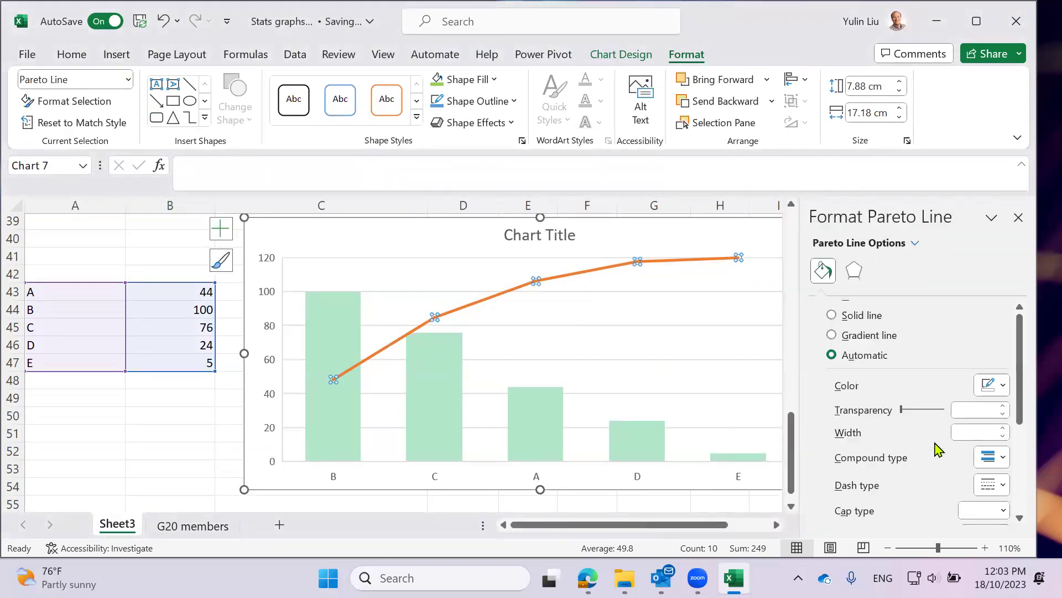
{"action": "scroll", "coordinate": [927, 444], "scroll_direction": "up", "scroll_amount": 2}
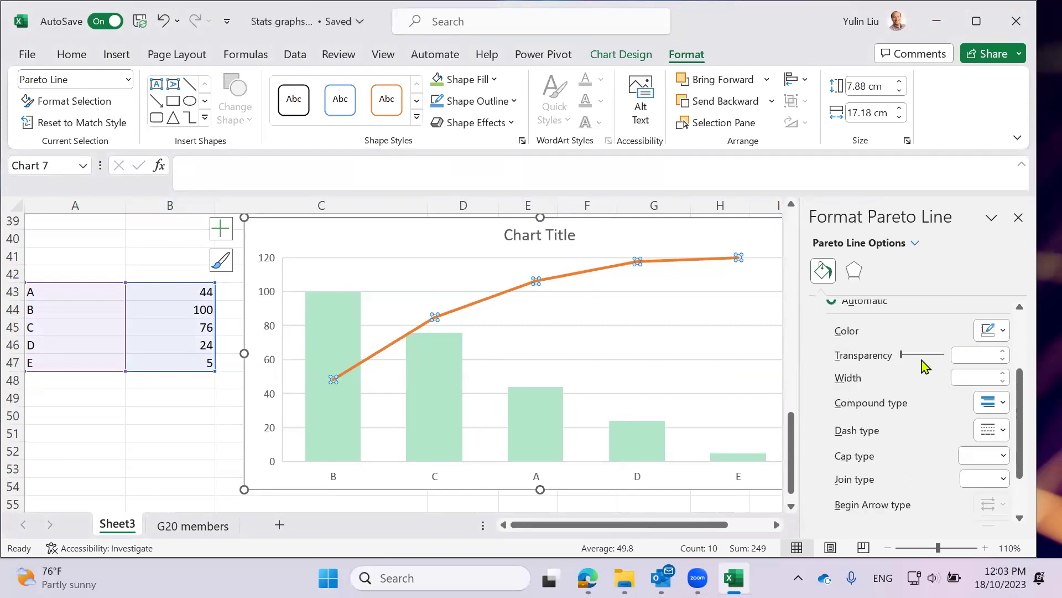
Give the Pareto line a shadow with 57% transparency, 100% size, 4 pt blur, 90° angle and 4 pt distance, and close the formatting options
{"action": "left_click", "coordinate": [855, 271]}
{"action": "left_click", "coordinate": [915, 421]}
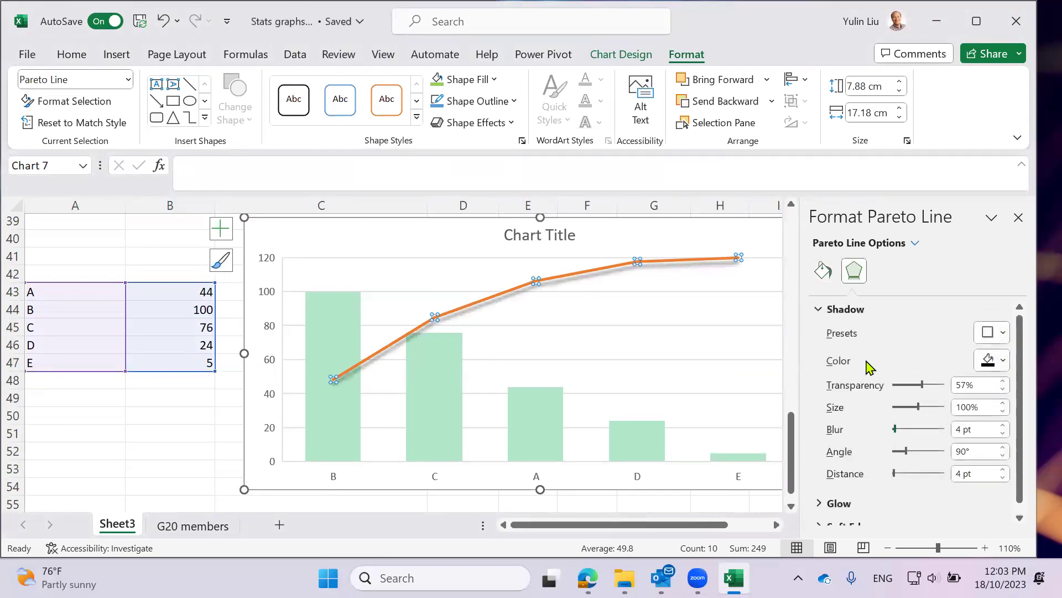
{"action": "left_click", "coordinate": [823, 272]}
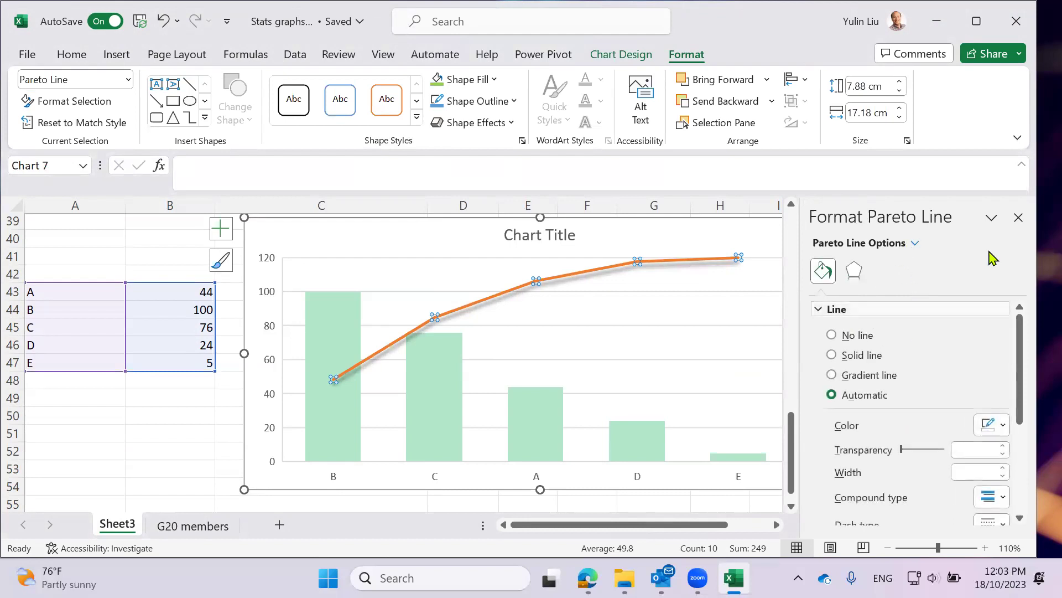
{"action": "left_click", "coordinate": [1019, 217]}
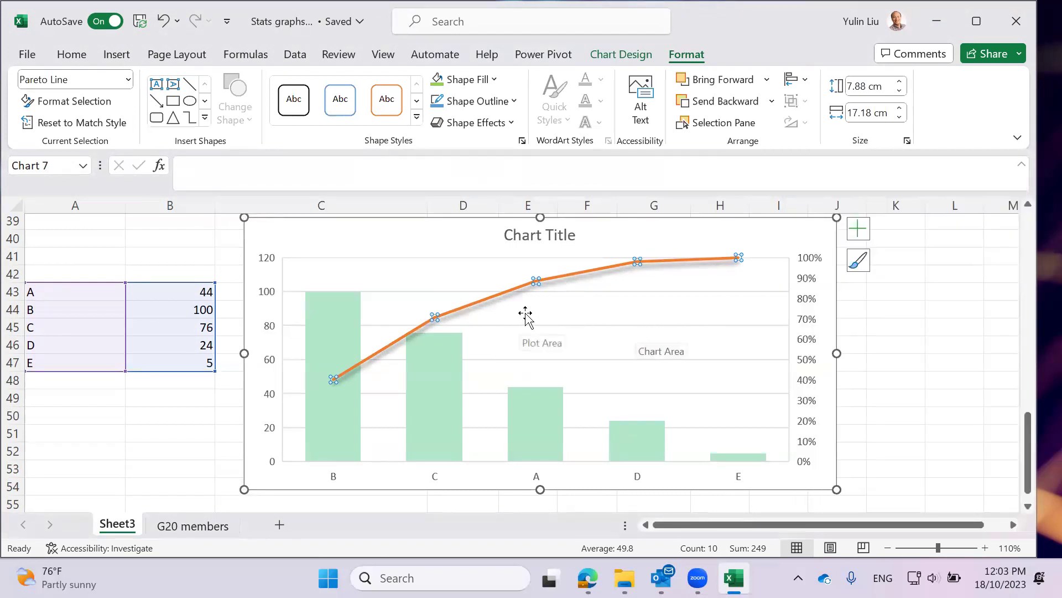
Review the Pareto chart's current type in the Change Chart Type dialog and cancel it
{"action": "right_click", "coordinate": [545, 316]}
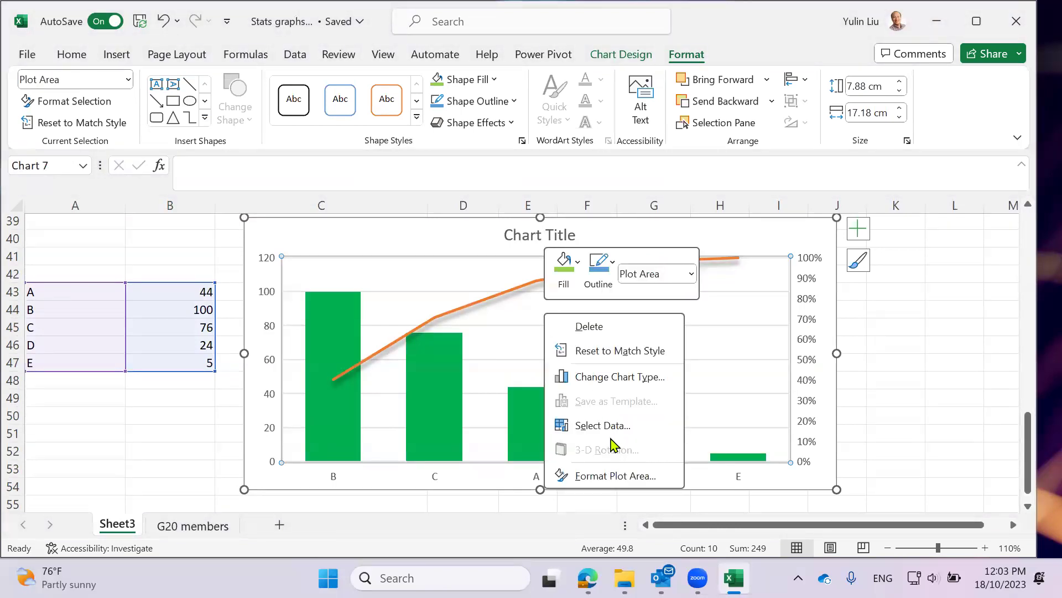
{"action": "left_click", "coordinate": [664, 378]}
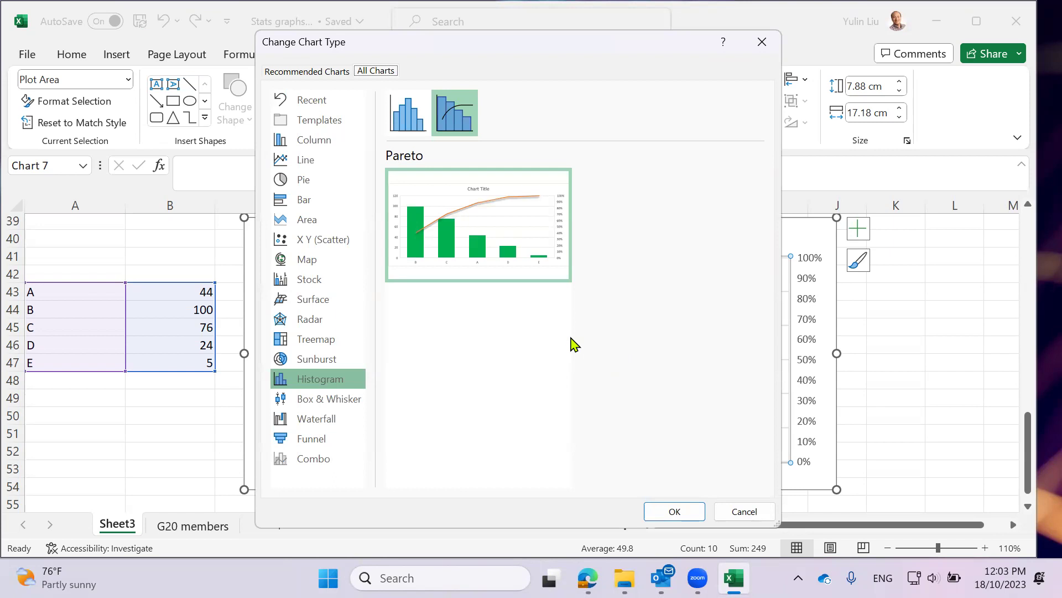
{"action": "left_click", "coordinate": [745, 512]}
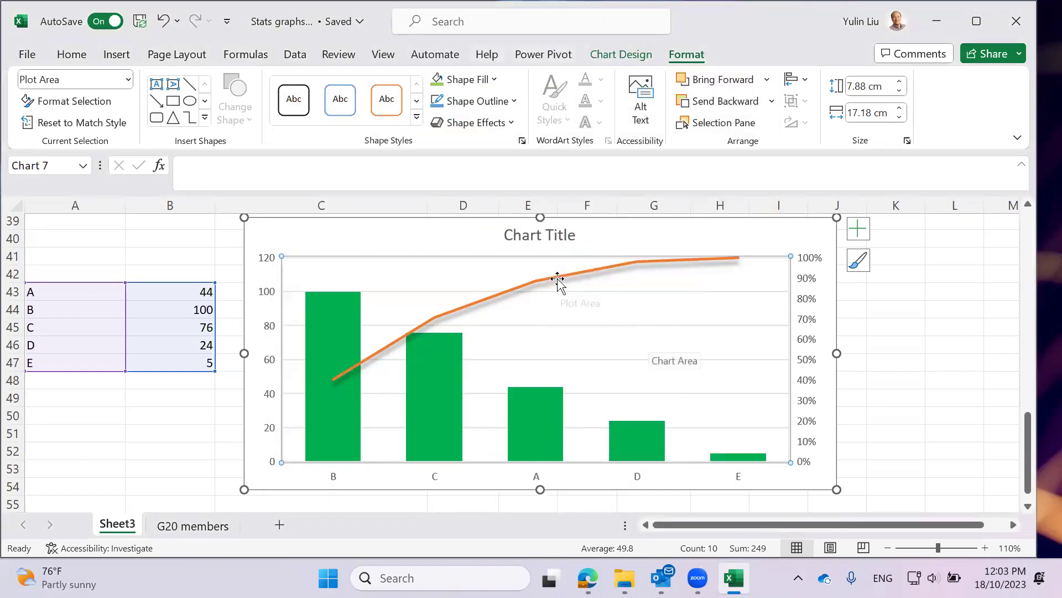
{"action": "right_click", "coordinate": [559, 280]}
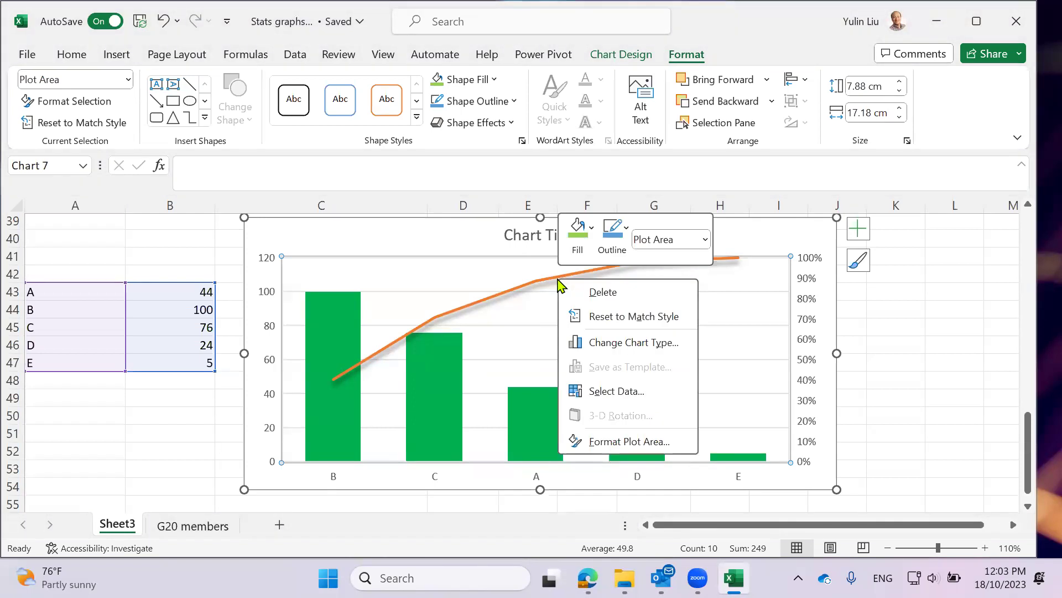
{"action": "left_click", "coordinate": [540, 286]}
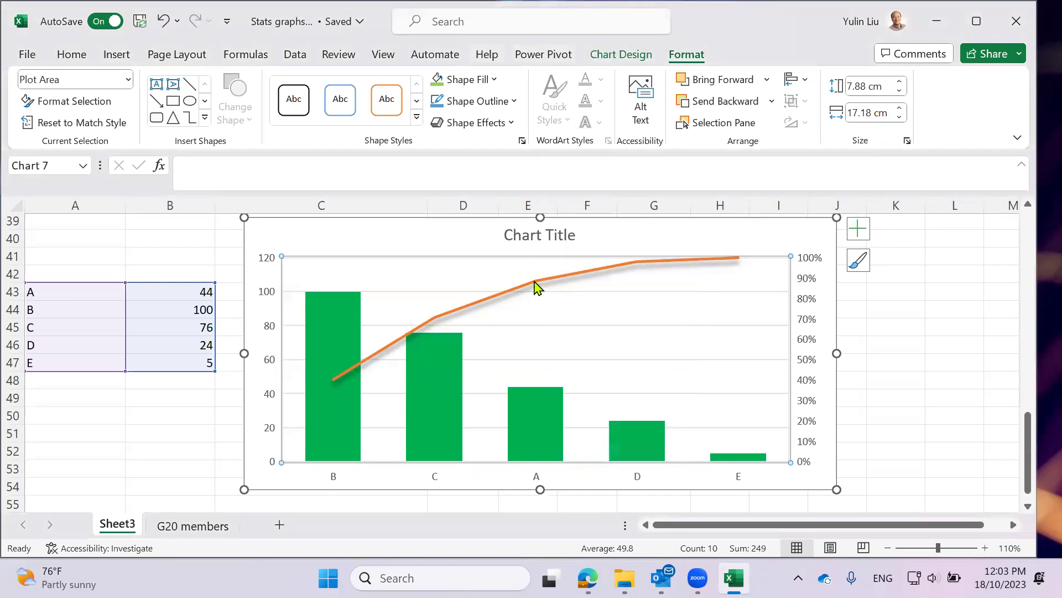
{"action": "left_click", "coordinate": [541, 287]}
{"action": "right_click", "coordinate": [433, 318]}
{"action": "left_click", "coordinate": [428, 320]}
Select the Pareto Line chart element by name and check which commands are offered for it
{"action": "left_click", "coordinate": [128, 80]}
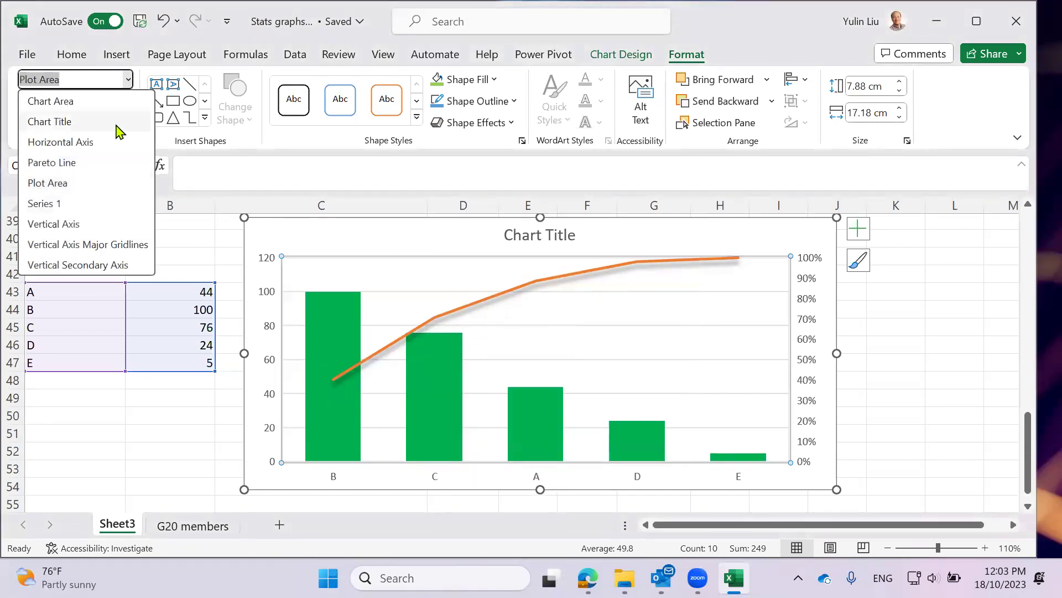
{"action": "left_click", "coordinate": [104, 164]}
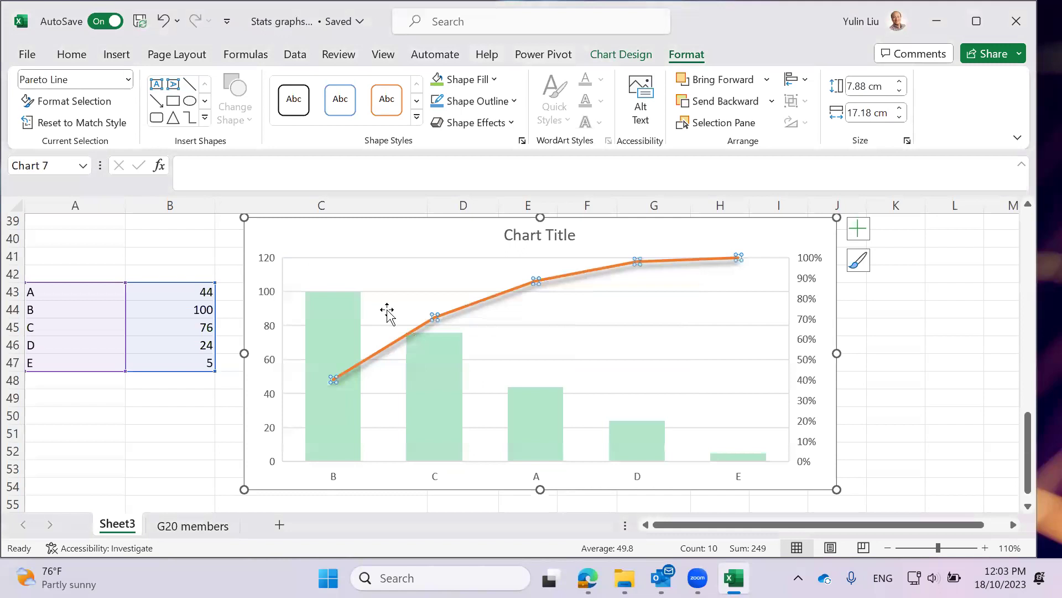
{"action": "right_click", "coordinate": [434, 316]}
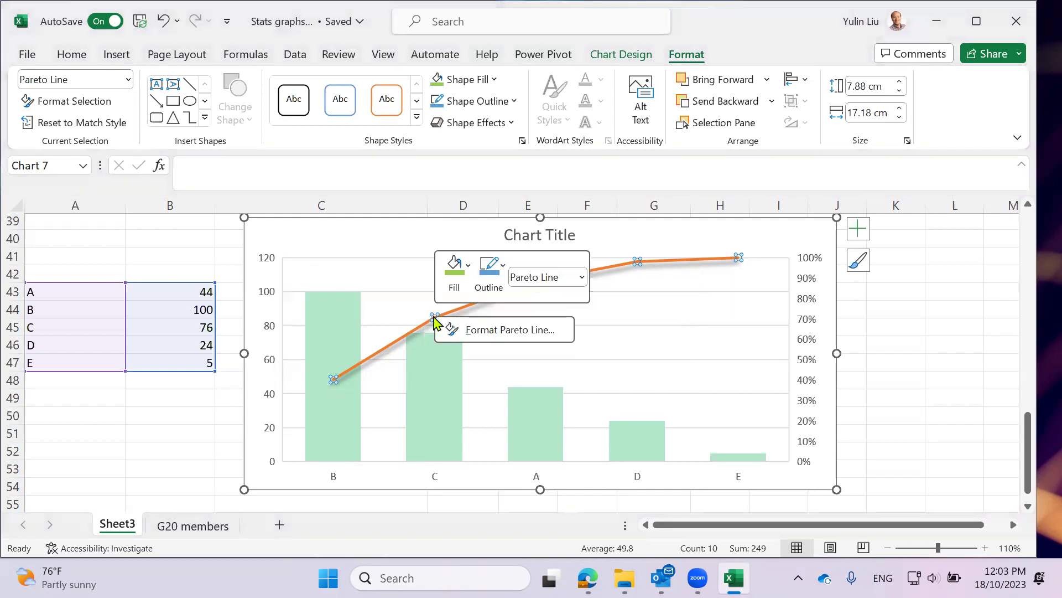
{"action": "left_click", "coordinate": [581, 277]}
{"action": "left_click", "coordinate": [583, 277]}
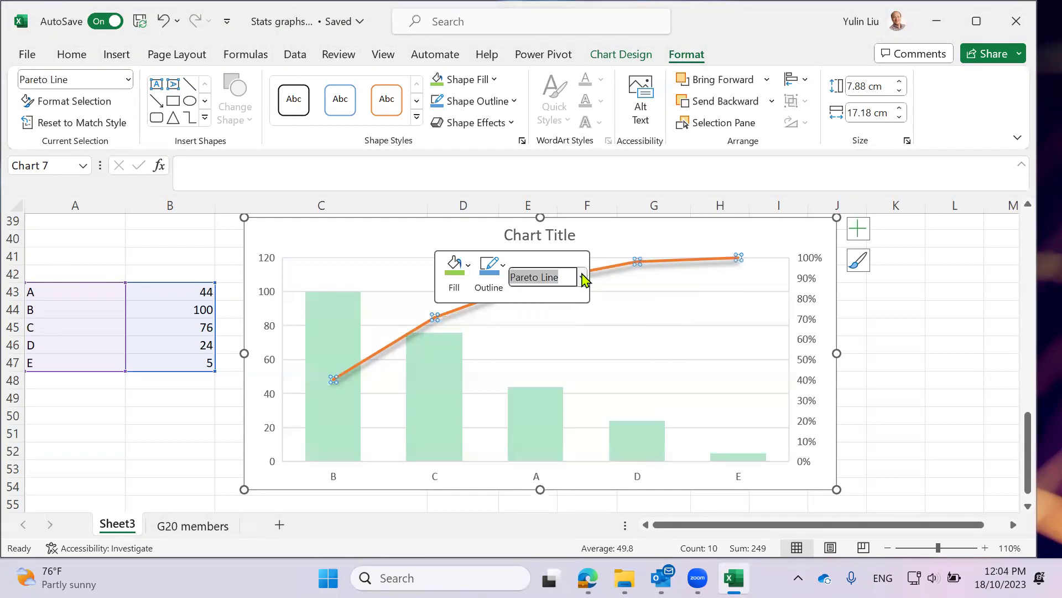
{"action": "left_click", "coordinate": [585, 273]}
{"action": "left_click", "coordinate": [644, 260]}
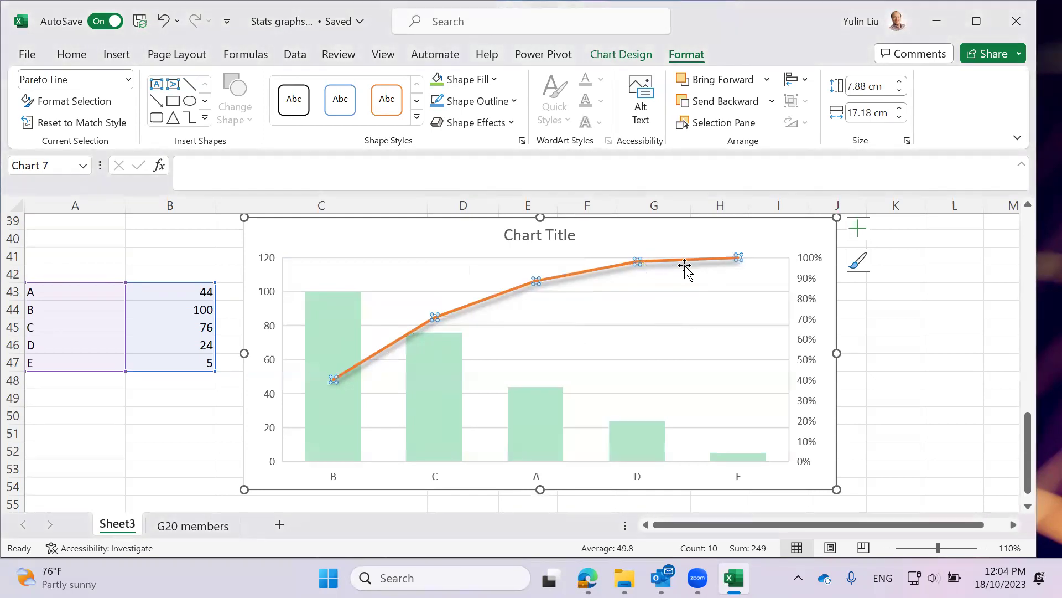
{"action": "right_click", "coordinate": [739, 256]}
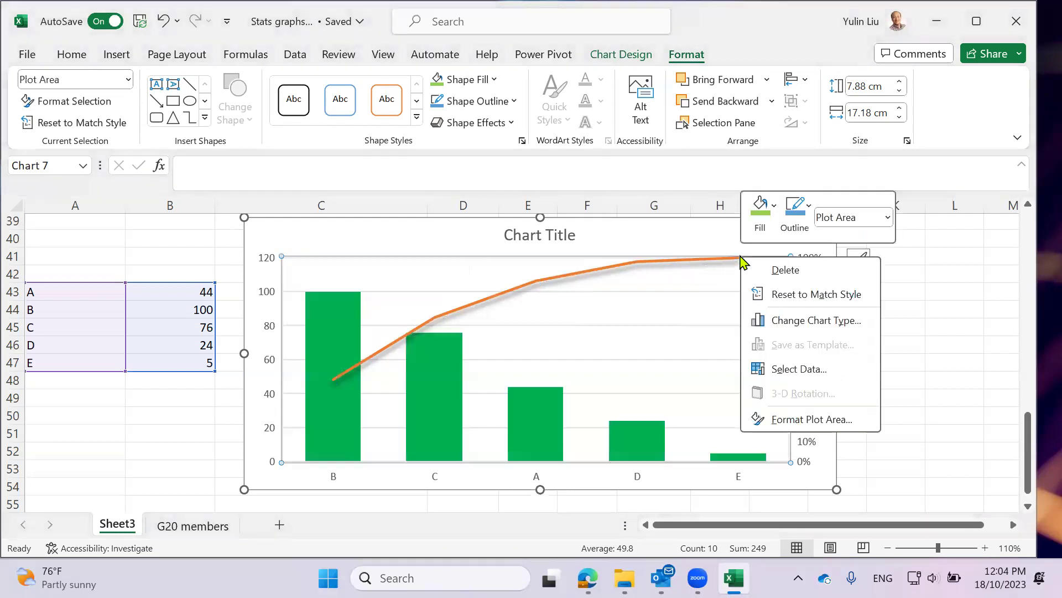
{"action": "key", "text": "Escape"}
{"action": "left_click", "coordinate": [885, 345]}
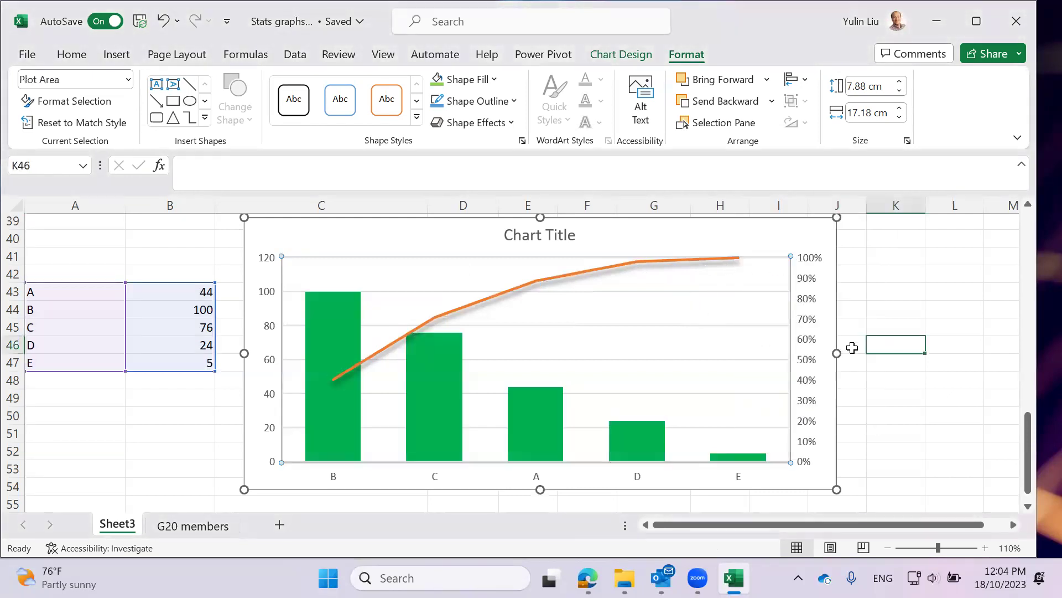
Select the Pareto chart's column series and narrow the selection to the single column for category A
{"action": "left_click", "coordinate": [533, 424]}
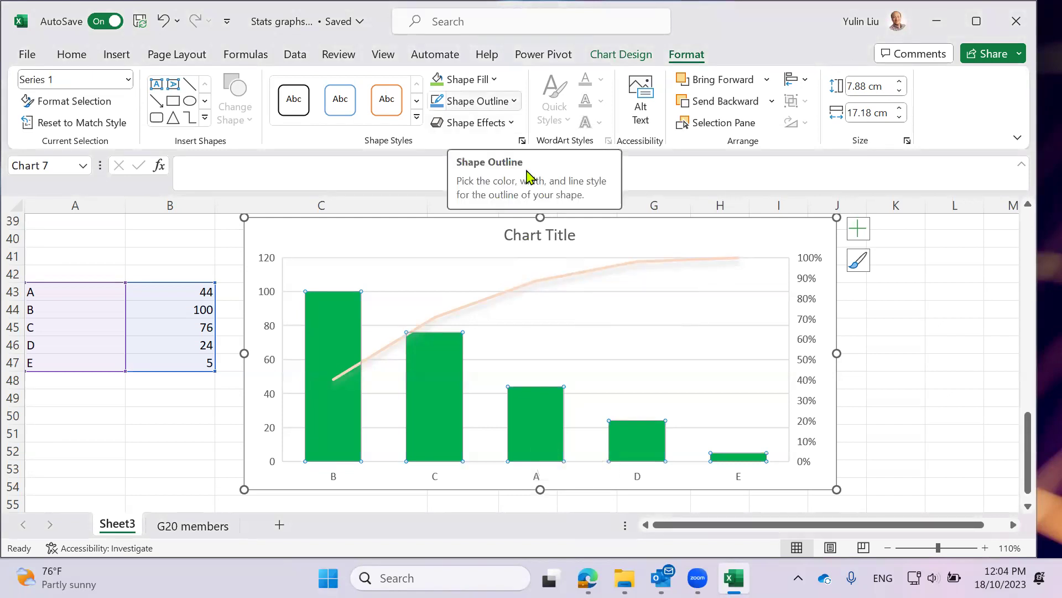
{"action": "left_click", "coordinate": [539, 405]}
{"action": "left_click", "coordinate": [778, 441]}
{"action": "left_click", "coordinate": [953, 433]}
{"action": "left_click", "coordinate": [525, 413]}
{"action": "left_click", "coordinate": [538, 409]}
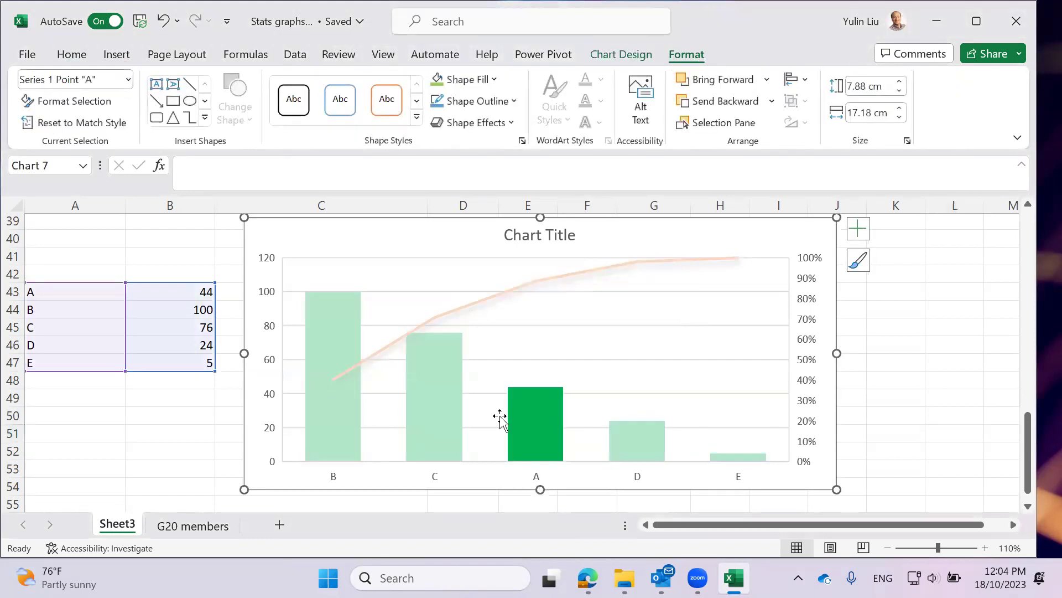
Select the Pareto chart's whole column series and review the available outline options
{"action": "left_click", "coordinate": [894, 432]}
{"action": "left_click", "coordinate": [541, 416]}
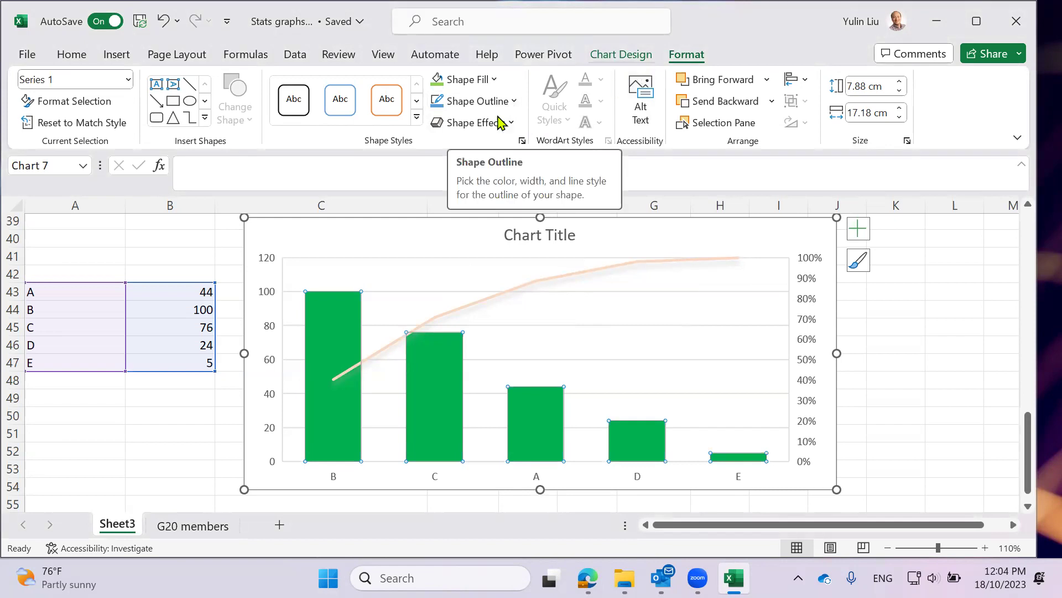
{"action": "left_click", "coordinate": [512, 104]}
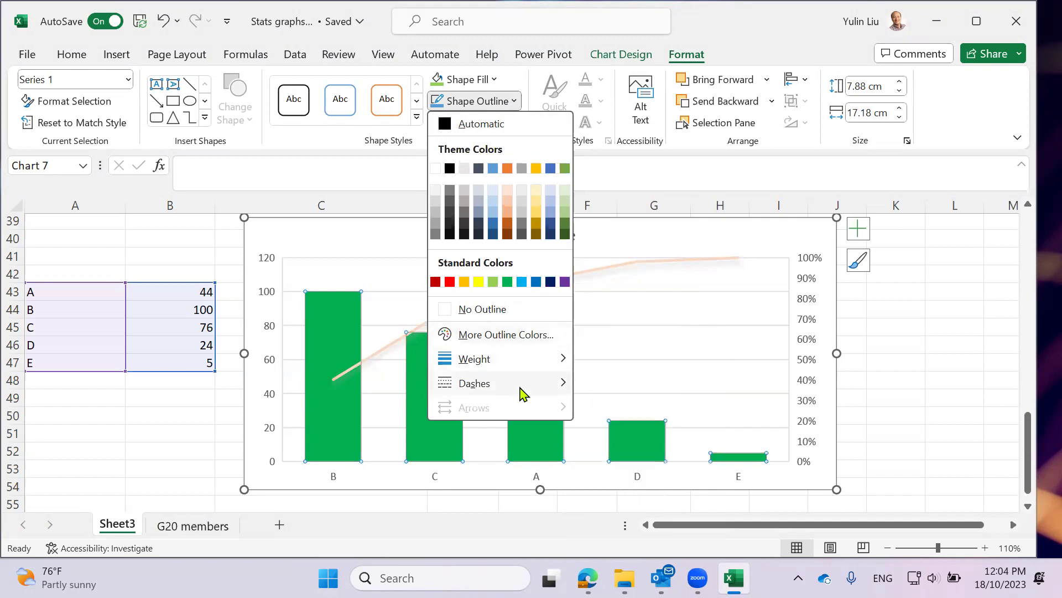
{"action": "left_click", "coordinate": [729, 361]}
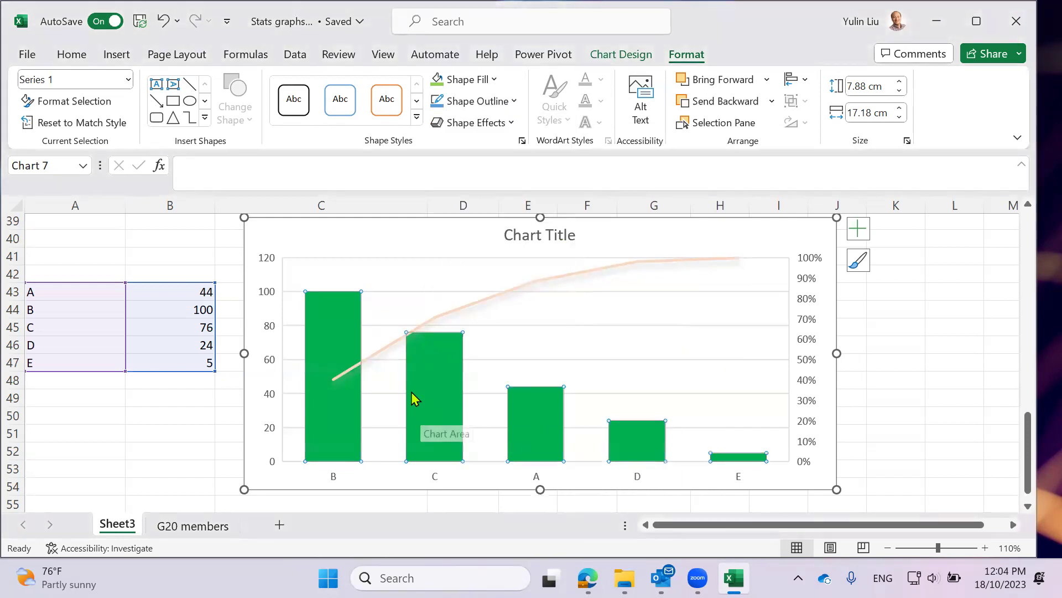
Fill the single column for category B with standard red
{"action": "left_click", "coordinate": [429, 403]}
{"action": "left_click", "coordinate": [321, 369]}
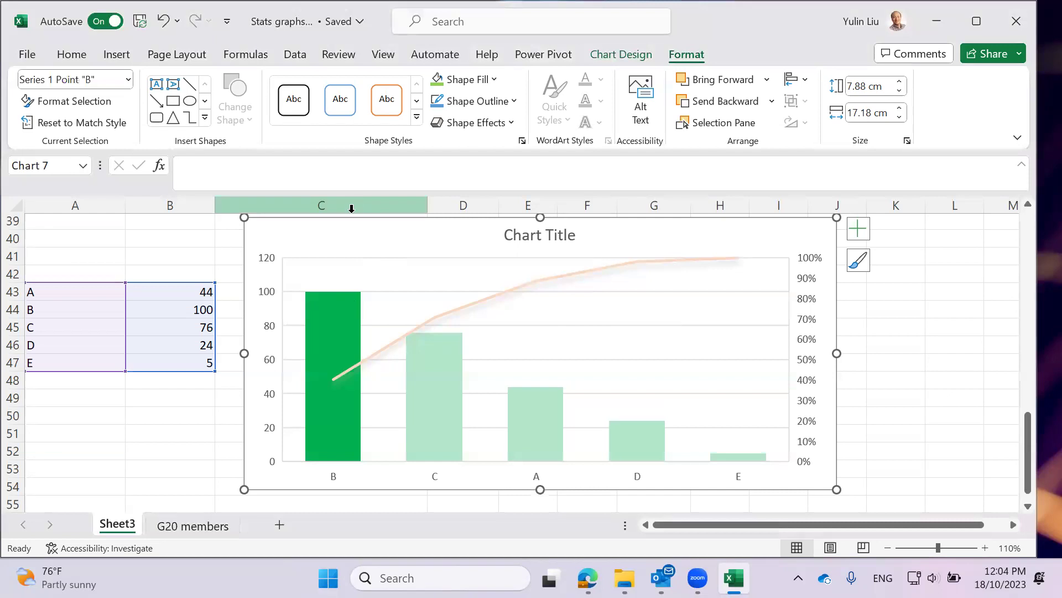
{"action": "right_click", "coordinate": [336, 336]}
{"action": "left_click", "coordinate": [365, 293]}
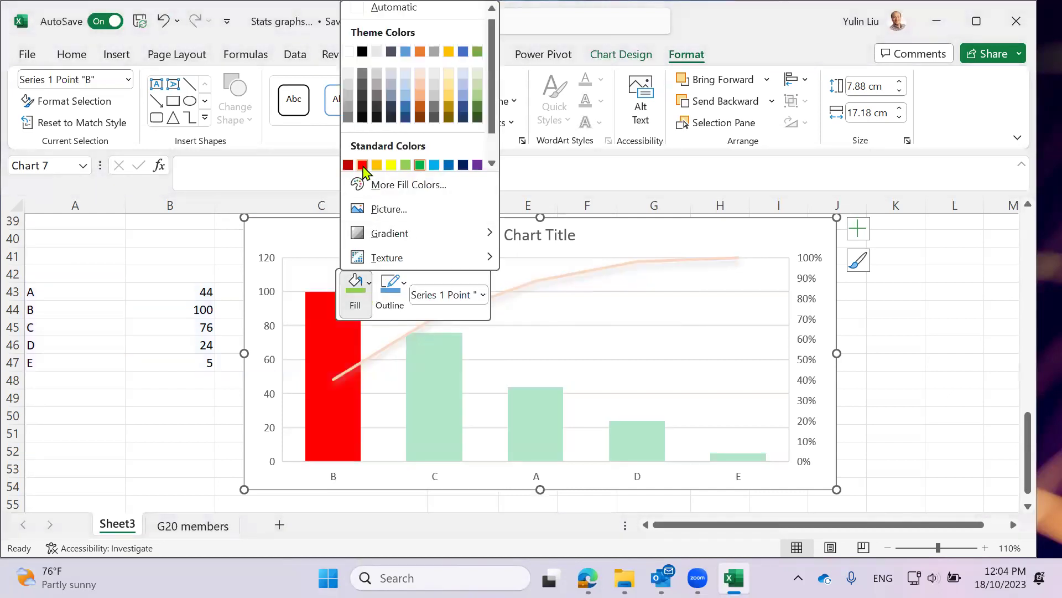
{"action": "left_click", "coordinate": [362, 164]}
{"action": "left_click", "coordinate": [732, 348]}
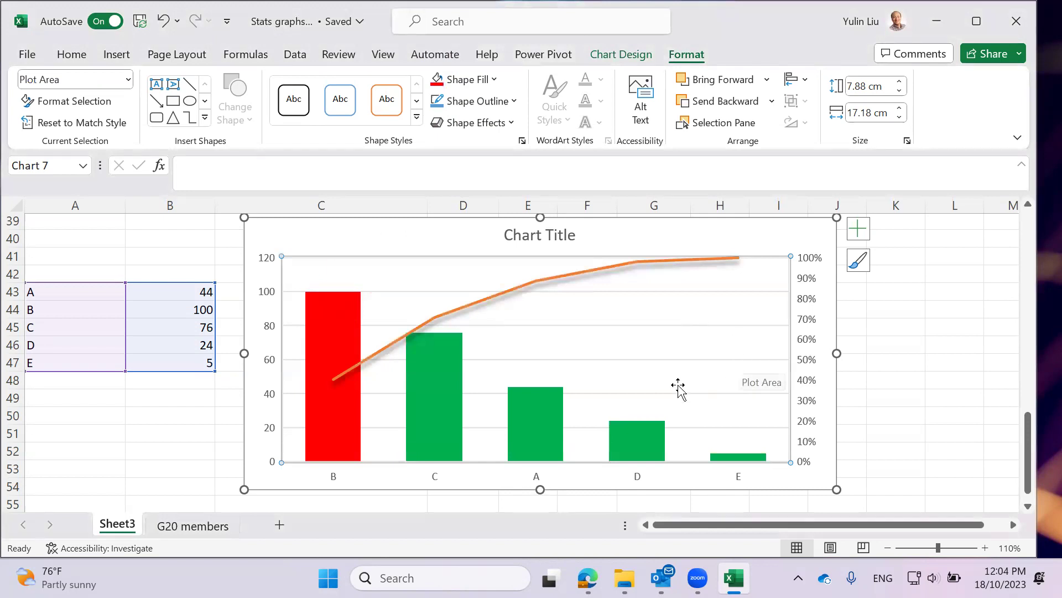
{"action": "left_click", "coordinate": [449, 394]}
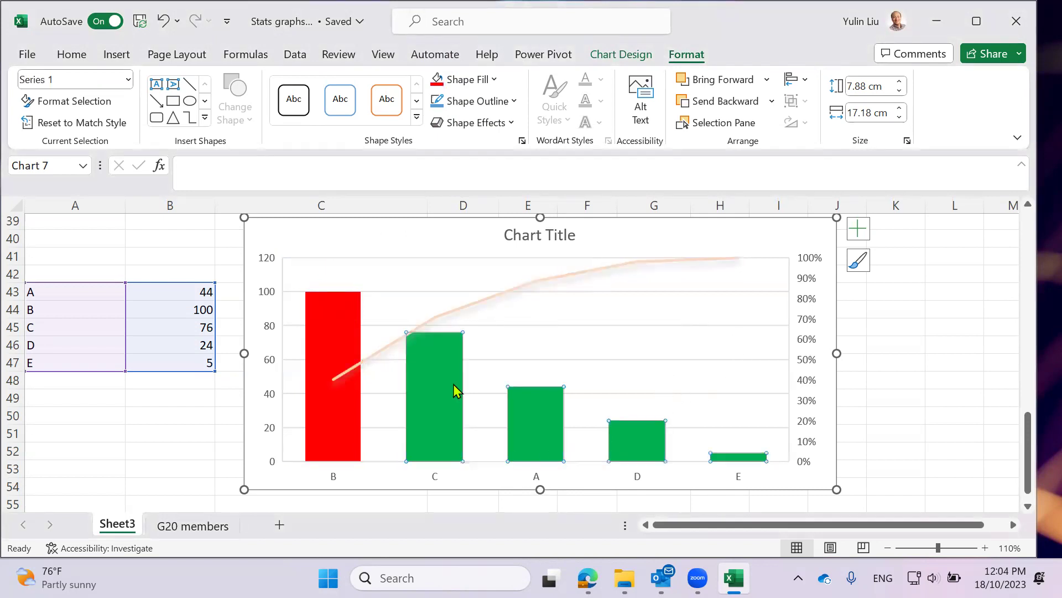
{"action": "right_click", "coordinate": [451, 388]}
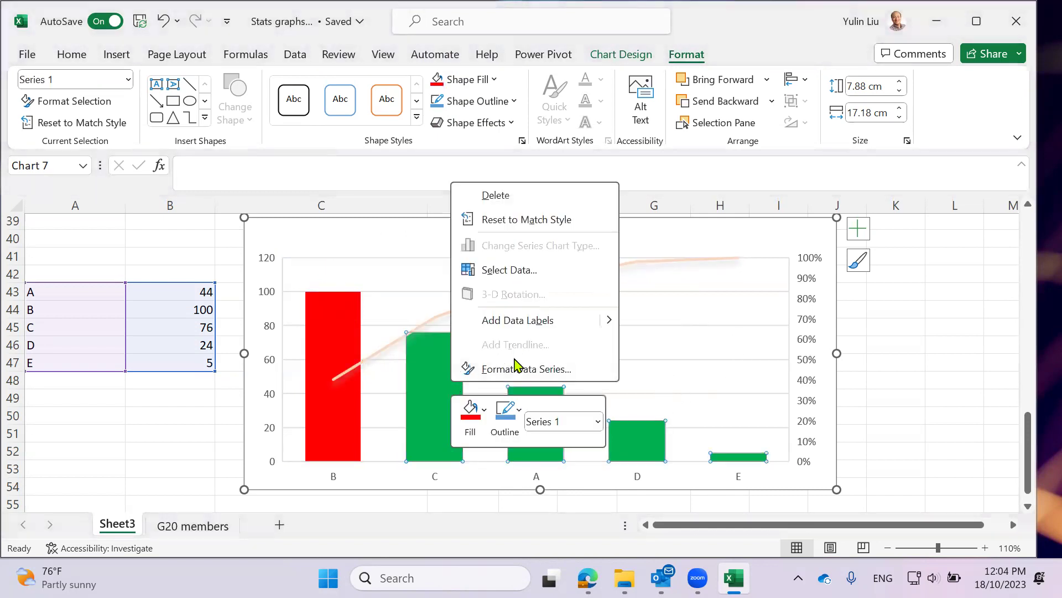
{"action": "left_click", "coordinate": [486, 412]}
{"action": "left_click", "coordinate": [485, 411]}
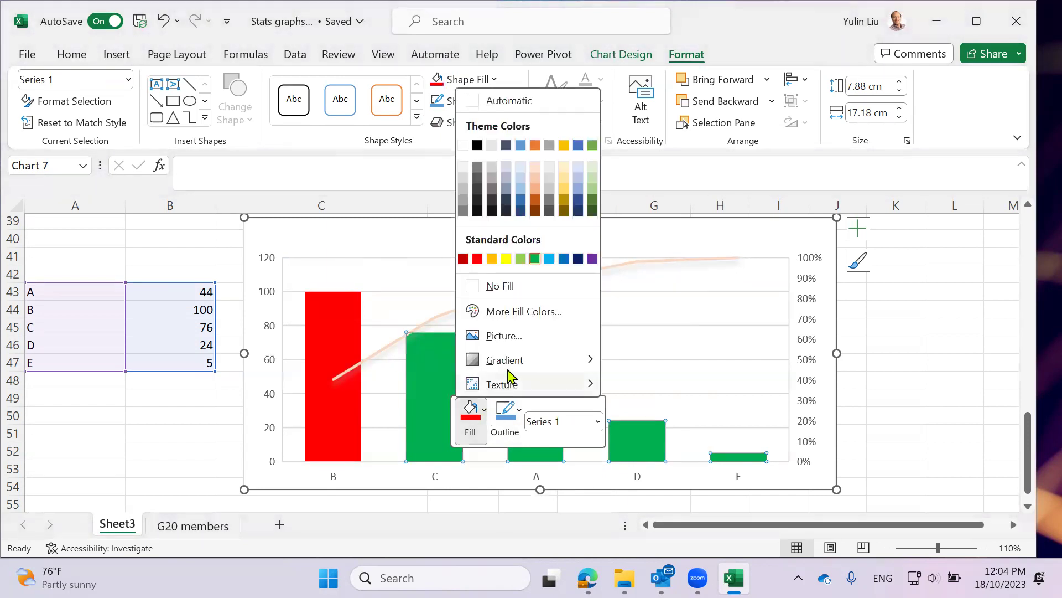
{"action": "left_click", "coordinate": [524, 312]}
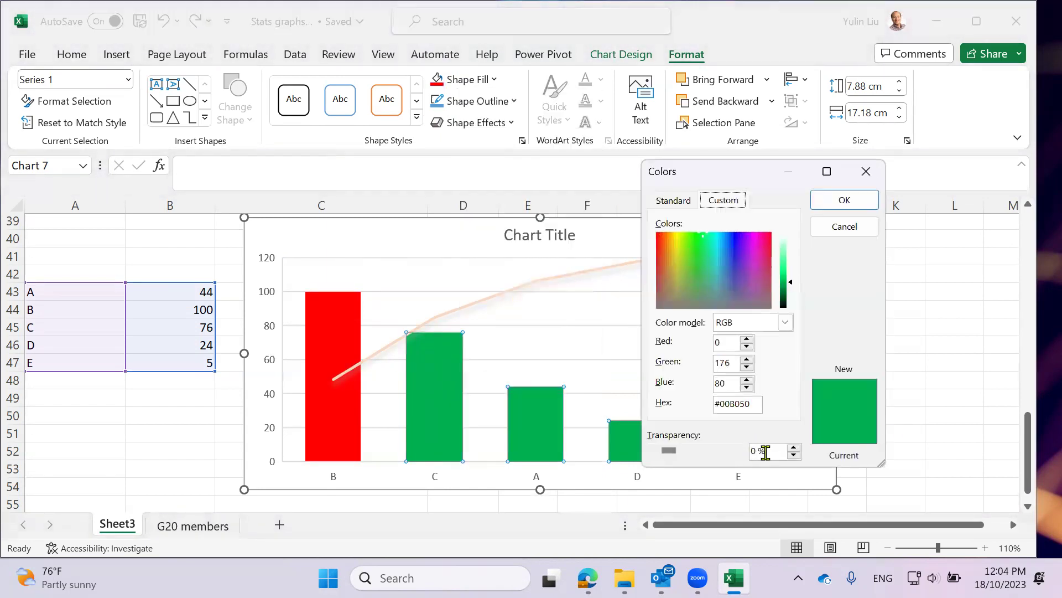
{"action": "left_click", "coordinate": [793, 448]}
{"action": "left_click", "coordinate": [868, 172]}
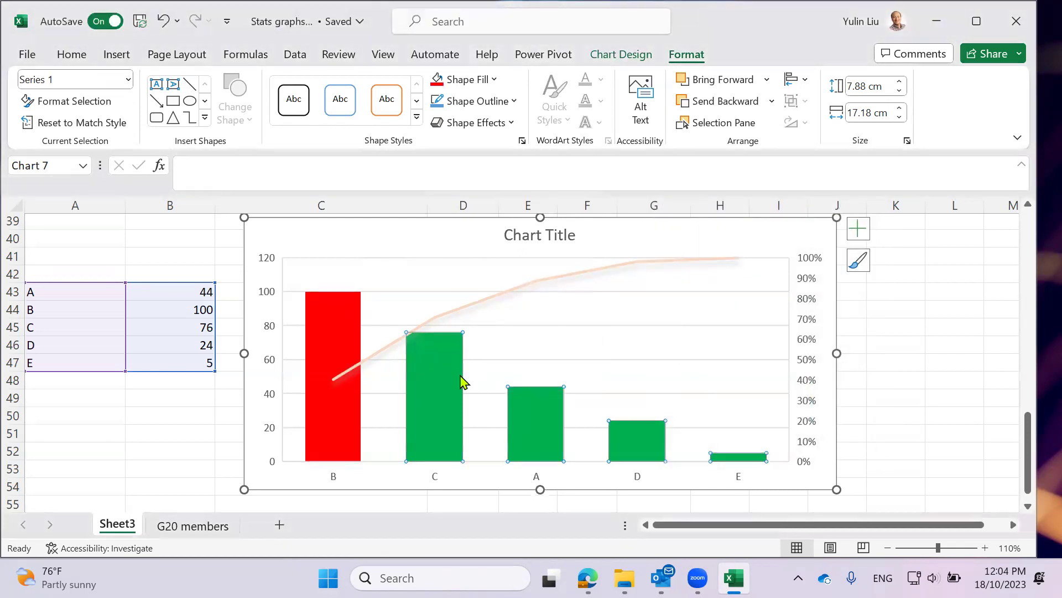
Set the column series' solid fill transparency to 37% and close the series formatting options
{"action": "right_click", "coordinate": [432, 369]}
{"action": "left_click", "coordinate": [495, 352]}
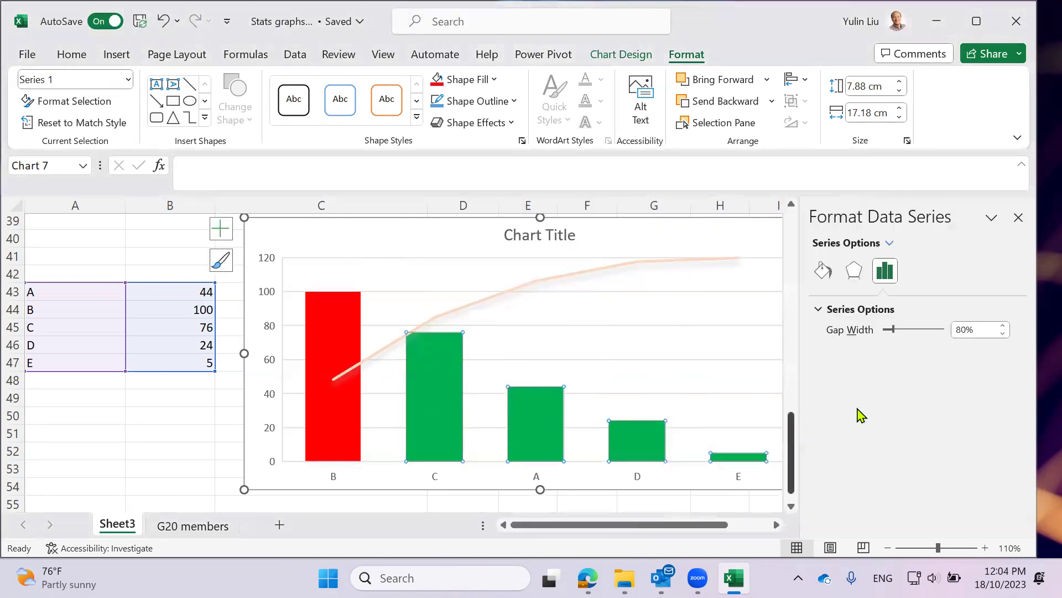
{"action": "left_click", "coordinate": [823, 270]}
{"action": "scroll", "coordinate": [917, 437], "scroll_direction": "down", "scroll_amount": 1}
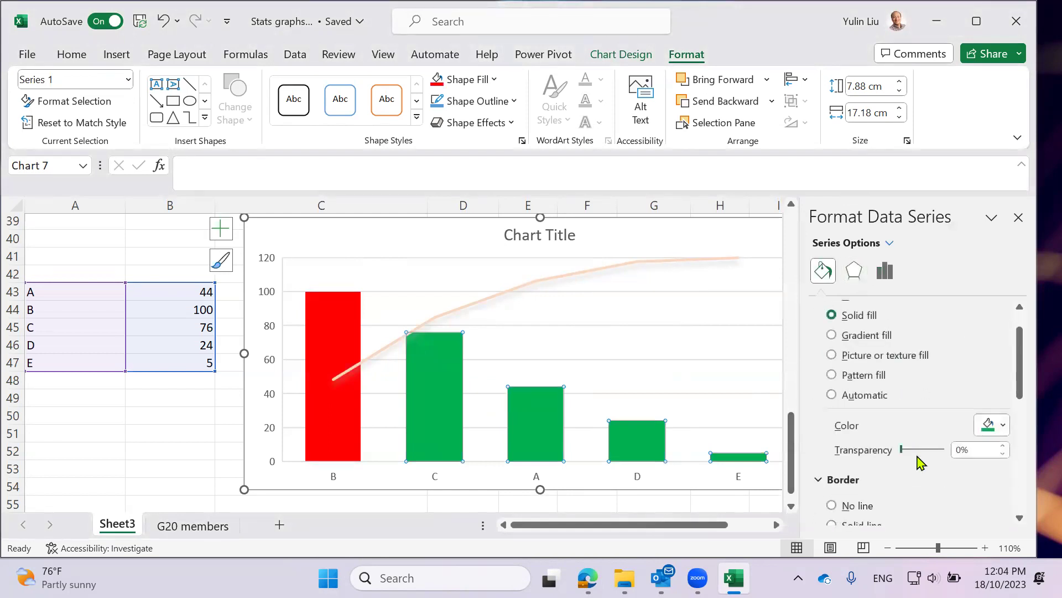
{"action": "mouse_move", "coordinate": [905, 449]}
{"action": "left_mouse_down"}
{"action": "mouse_move", "coordinate": [932, 451]}
{"action": "mouse_move", "coordinate": [903, 451]}
{"action": "mouse_move", "coordinate": [927, 451]}
{"action": "mouse_move", "coordinate": [918, 451]}
{"action": "left_mouse_up"}
{"action": "left_click", "coordinate": [661, 440]}
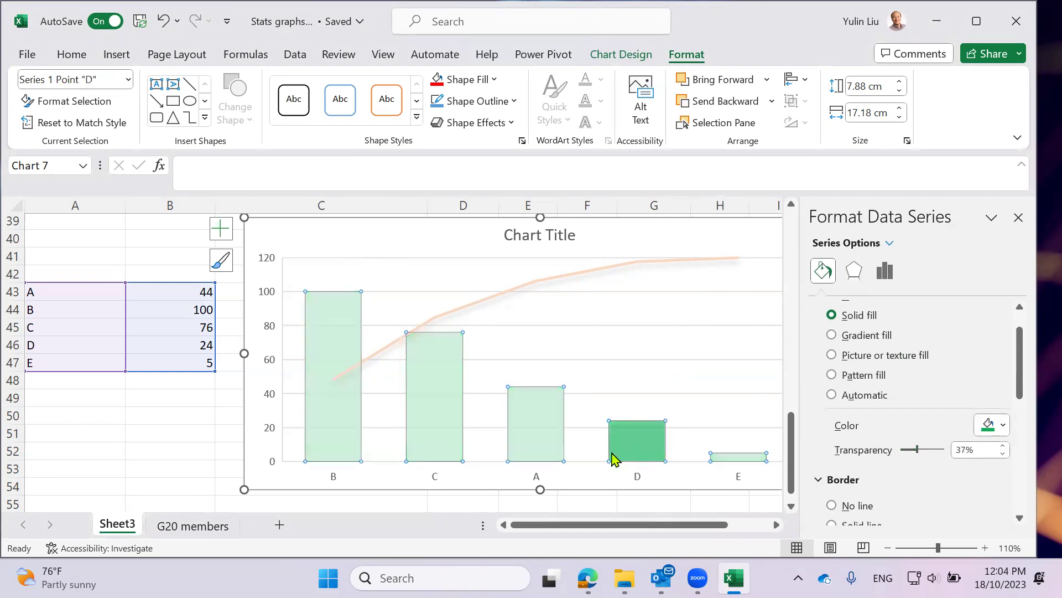
{"action": "left_click", "coordinate": [657, 443]}
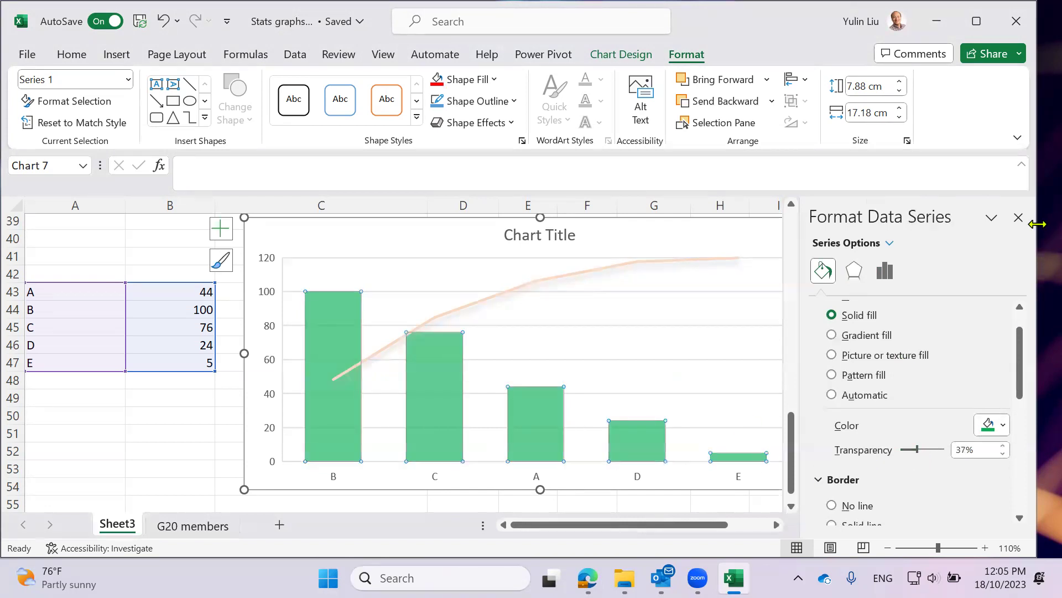
{"action": "left_click", "coordinate": [1018, 217]}
{"action": "left_click", "coordinate": [823, 384]}
Select only the category B column and recolour its fill to standard red
{"action": "left_click", "coordinate": [336, 349]}
{"action": "left_click", "coordinate": [335, 349]}
{"action": "right_click", "coordinate": [335, 348]}
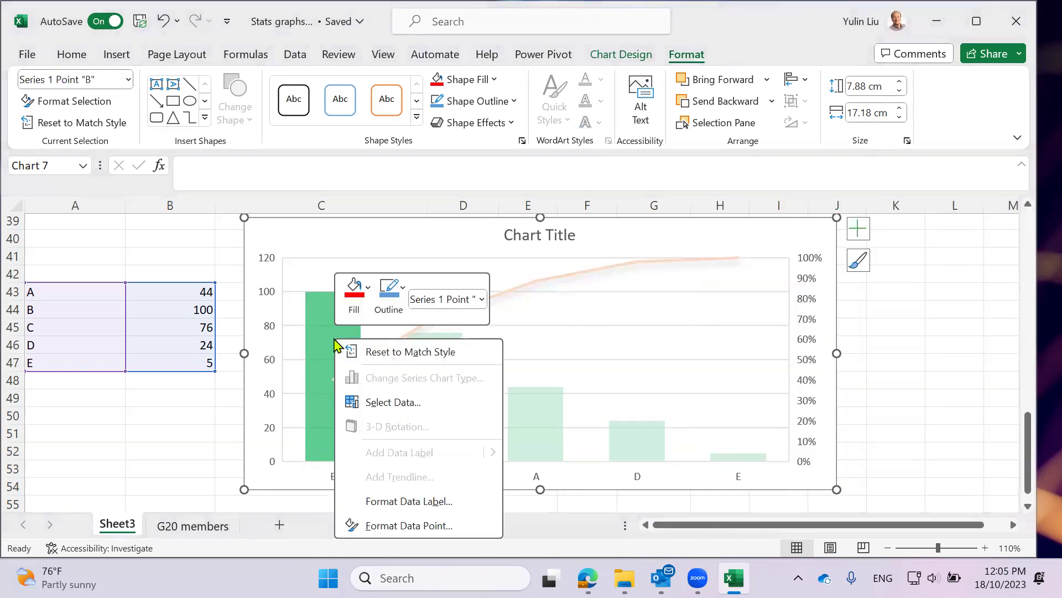
{"action": "left_click", "coordinate": [354, 299]}
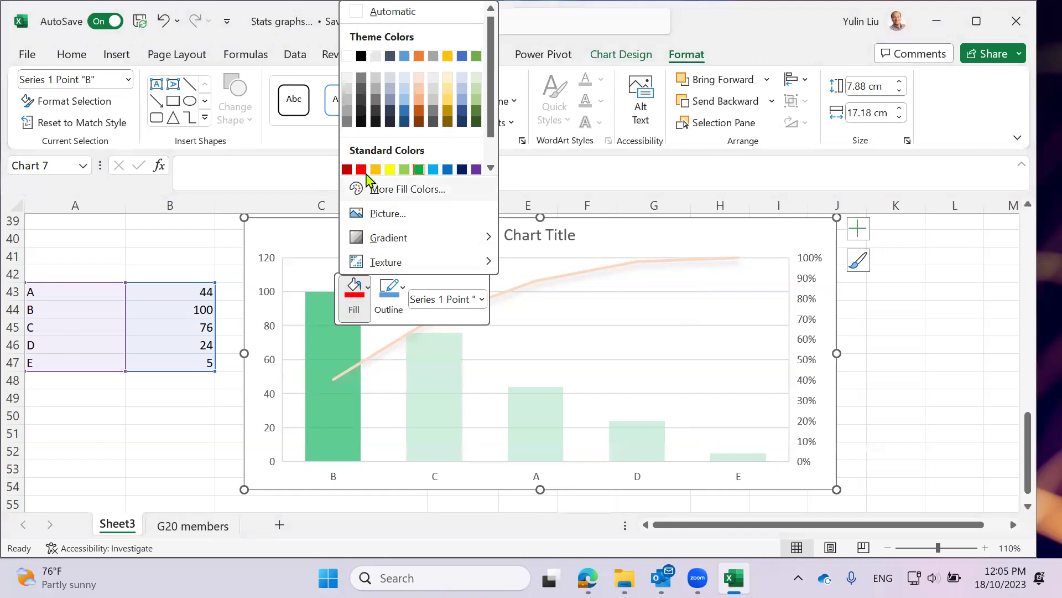
{"action": "left_click", "coordinate": [361, 169]}
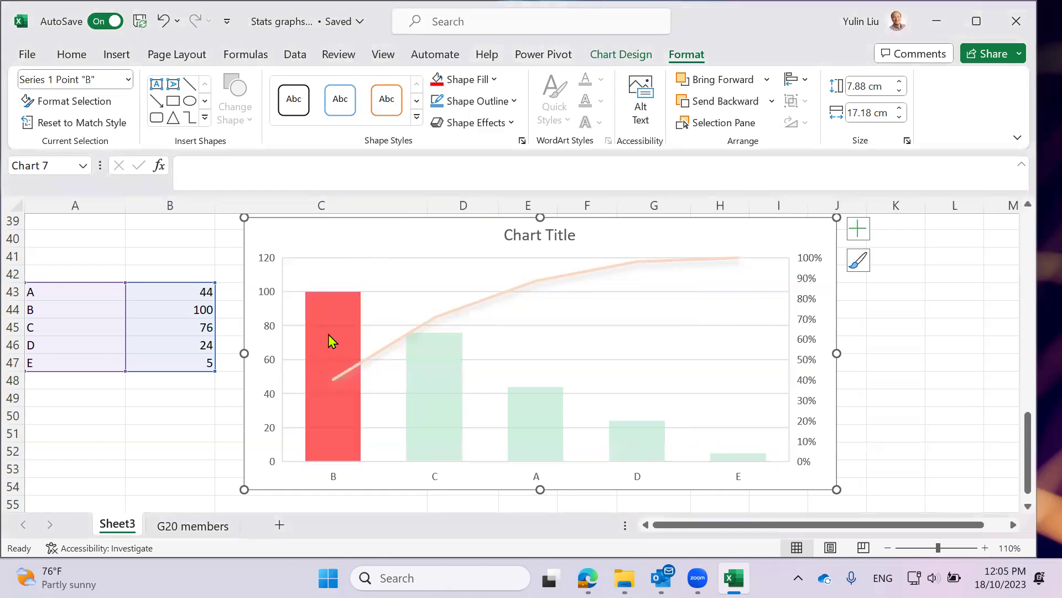
Set the category B column's fill transparency to 0%, close the formatting options and deselect the chart
{"action": "right_click", "coordinate": [332, 339]}
{"action": "left_click", "coordinate": [407, 520]}
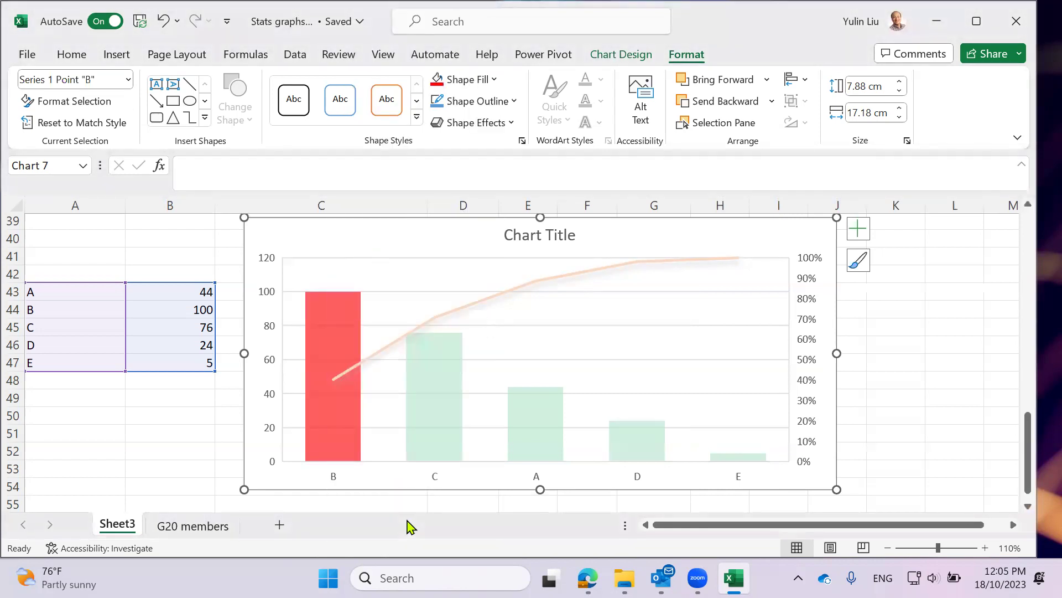
{"action": "left_click", "coordinate": [823, 270]}
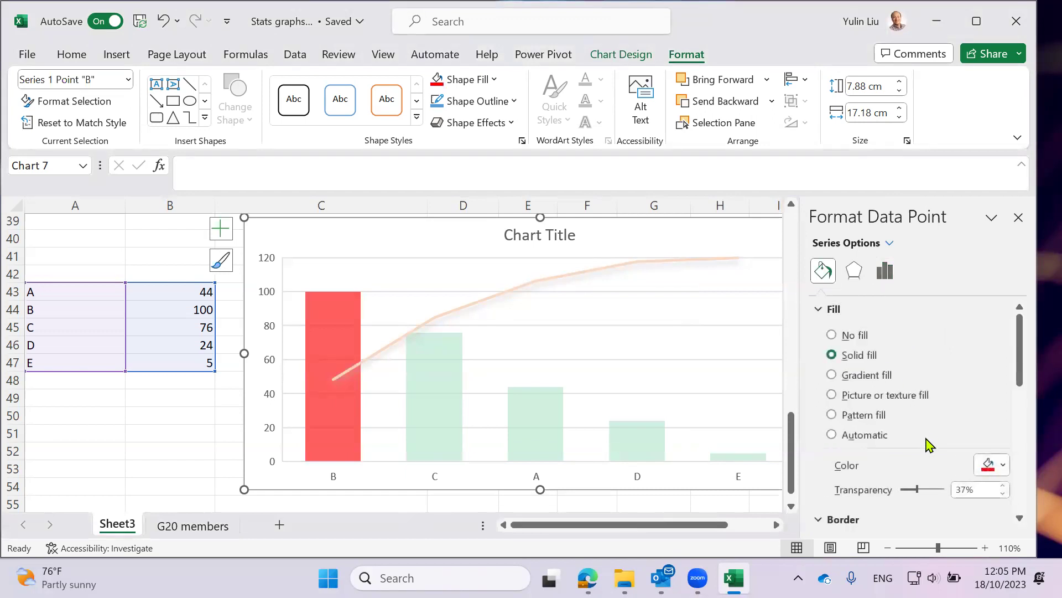
{"action": "left_click_drag", "start_coordinate": [916, 493], "coordinate": [900, 494]}
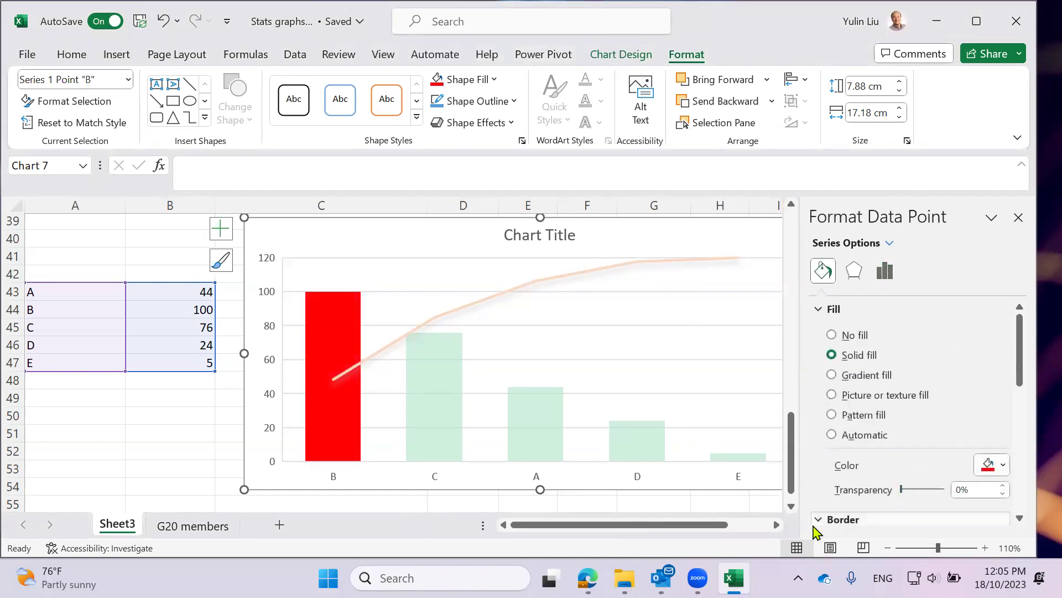
{"action": "left_click", "coordinate": [682, 492]}
{"action": "left_click", "coordinate": [1018, 217]}
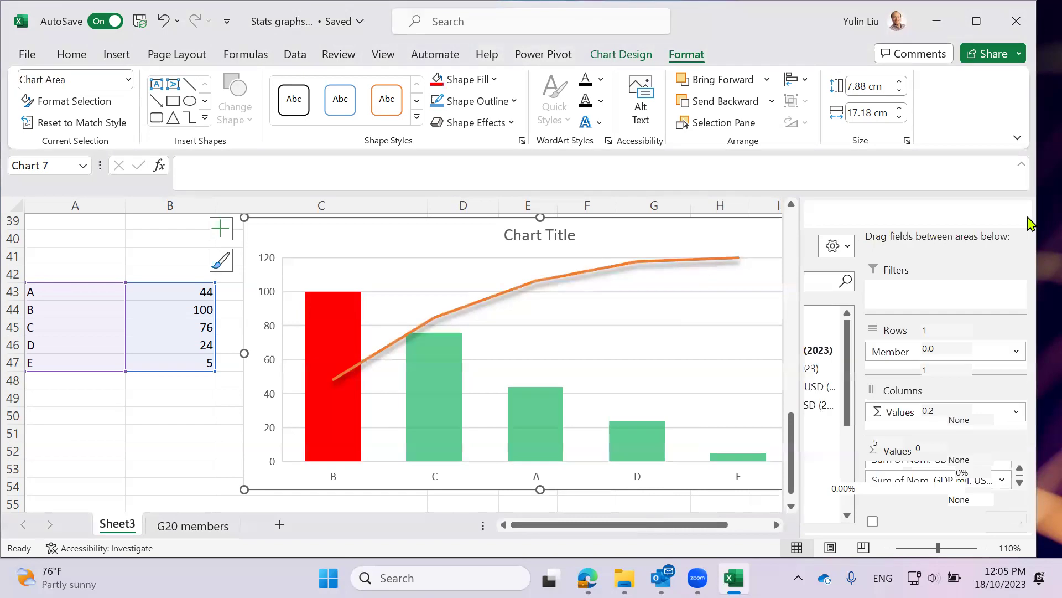
{"action": "left_click", "coordinate": [1018, 217]}
{"action": "left_click", "coordinate": [854, 395]}
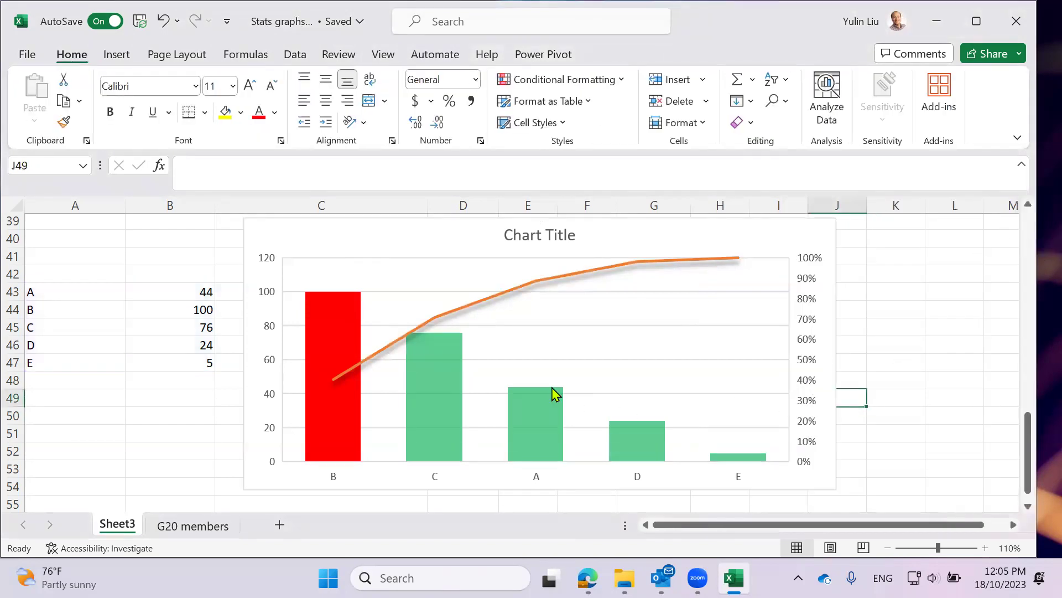
Add data labels to the Pareto chart's columns and delete the primary value axis
{"action": "right_click", "coordinate": [440, 362]}
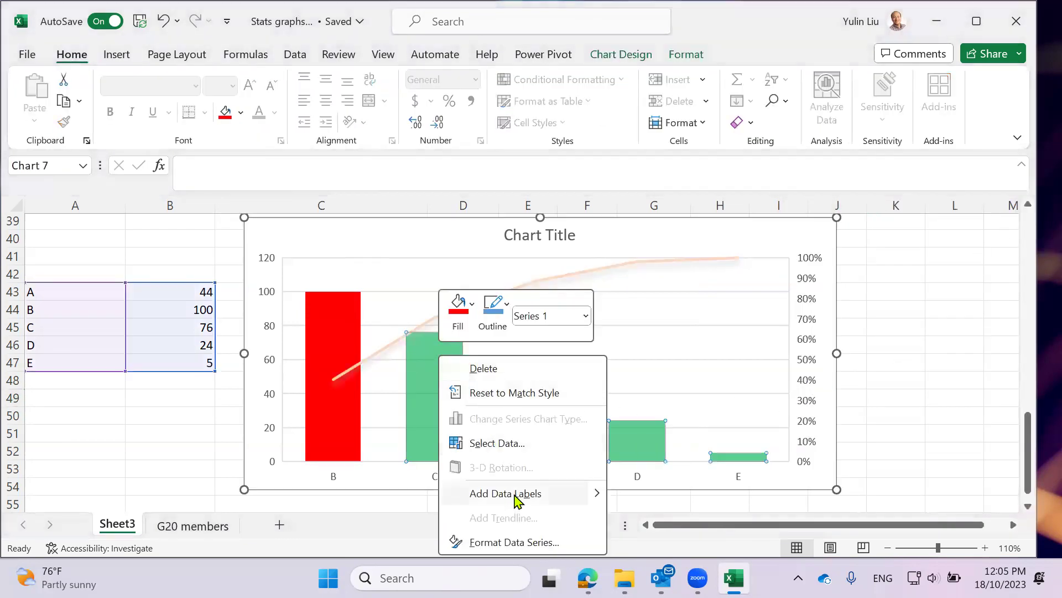
{"action": "left_click", "coordinate": [505, 493]}
{"action": "left_click", "coordinate": [271, 303]}
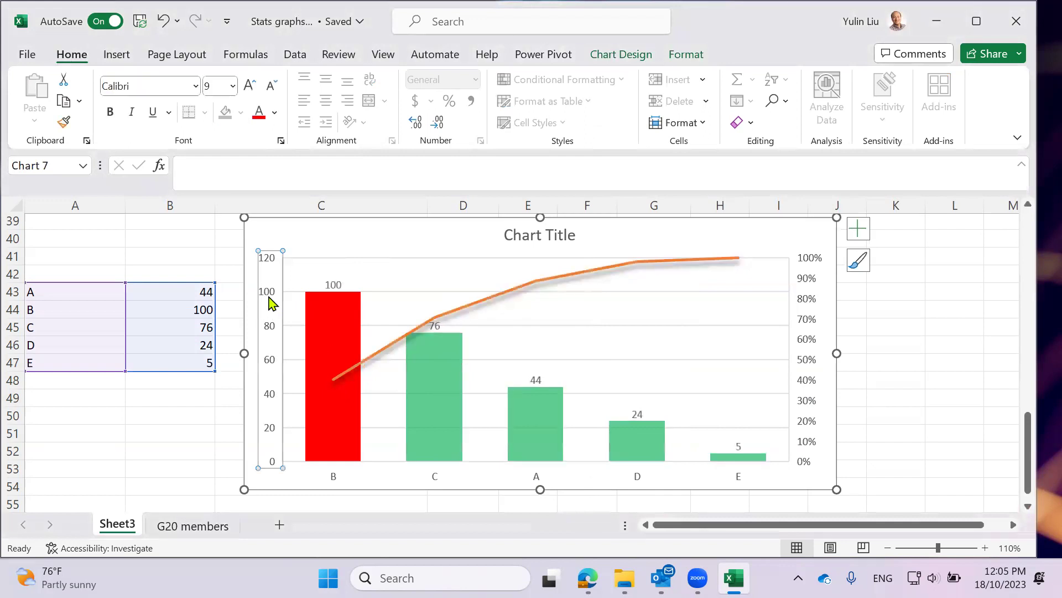
{"action": "key", "text": "Delete"}
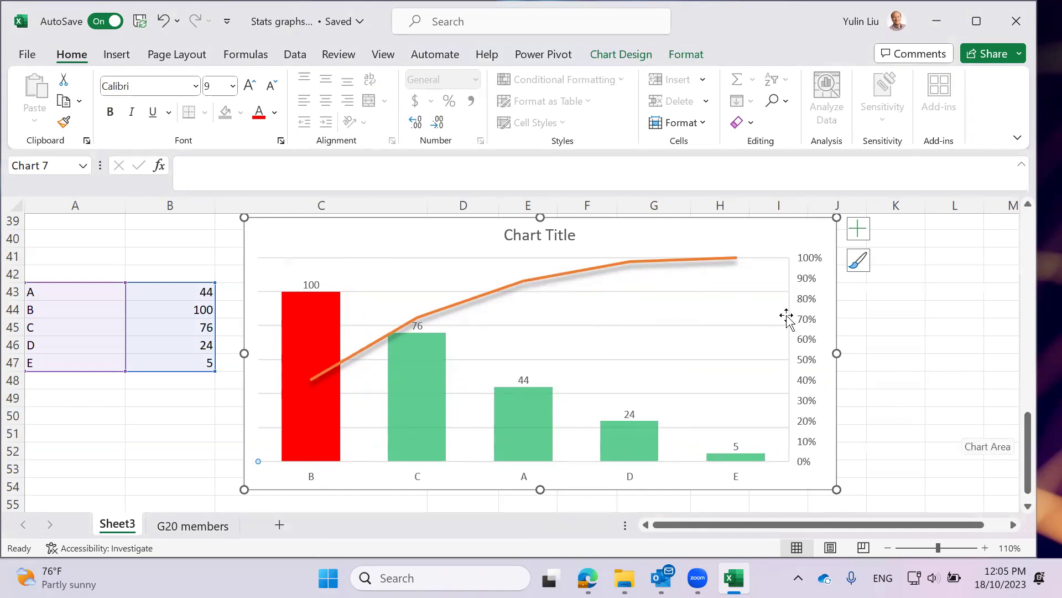
Delete the Pareto chart's title and horizontal gridlines, and deselect the chart
{"action": "left_click", "coordinate": [528, 236]}
{"action": "key", "text": "Delete"}
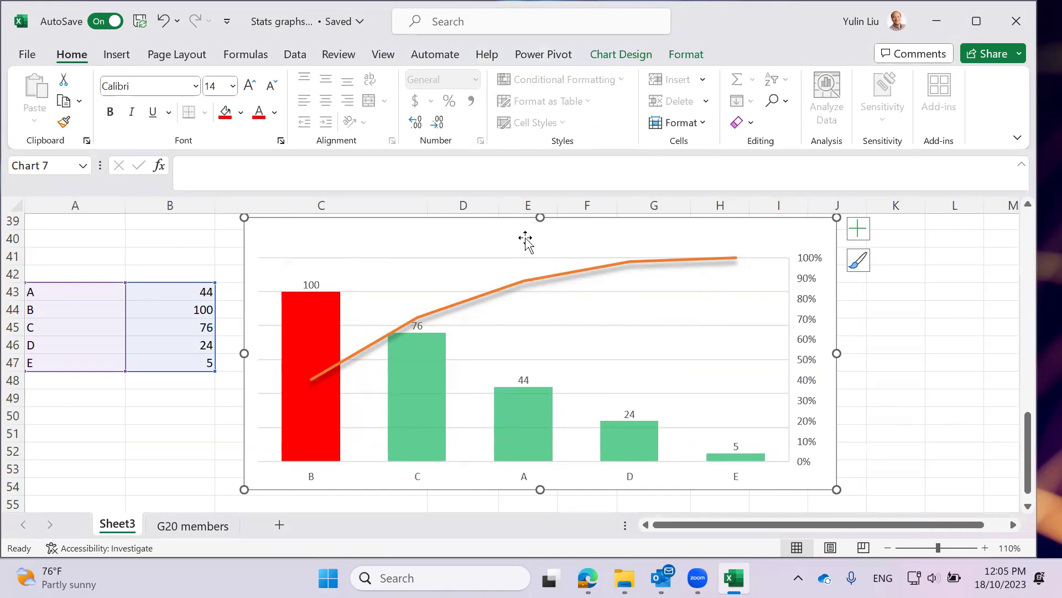
{"action": "left_click", "coordinate": [624, 275]}
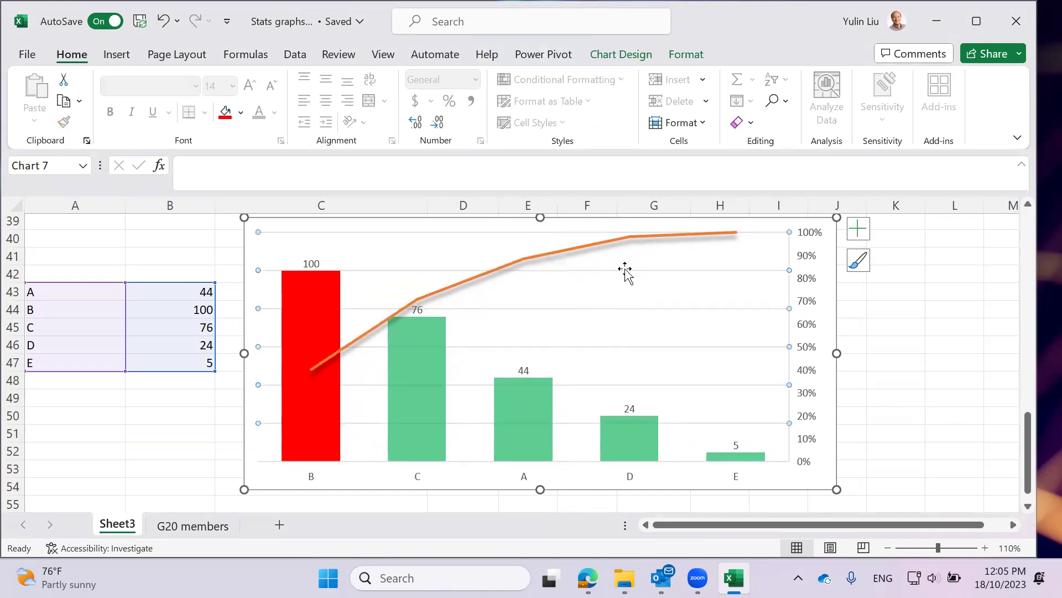
{"action": "key", "text": "Escape"}
{"action": "scroll", "coordinate": [803, 387], "scroll_direction": "down", "scroll_amount": 3}
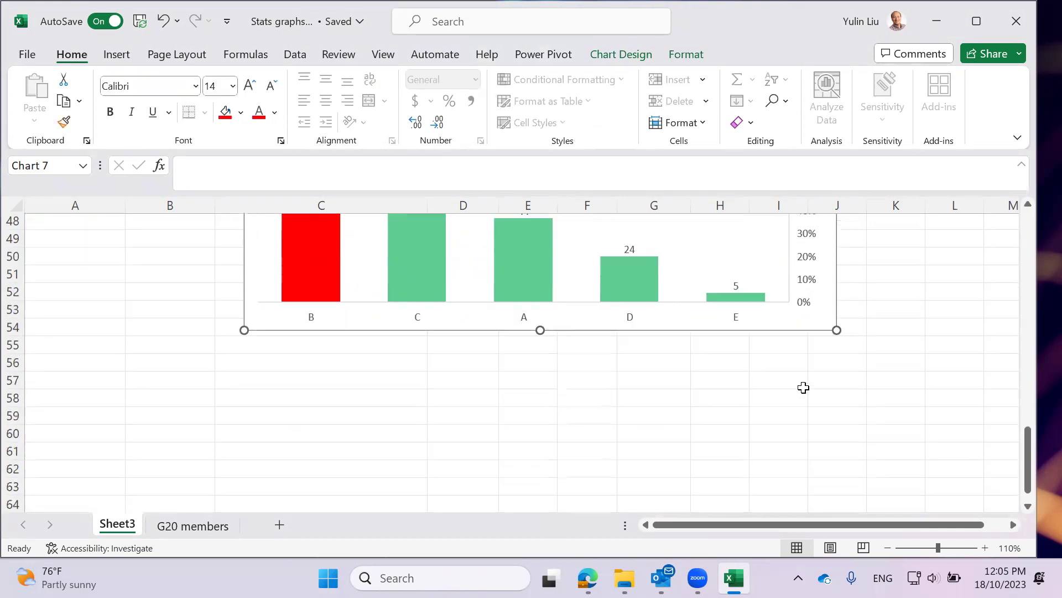
{"action": "scroll", "coordinate": [808, 391], "scroll_direction": "up", "scroll_amount": 2}
{"action": "scroll", "coordinate": [863, 387], "scroll_direction": "up", "scroll_amount": 2}
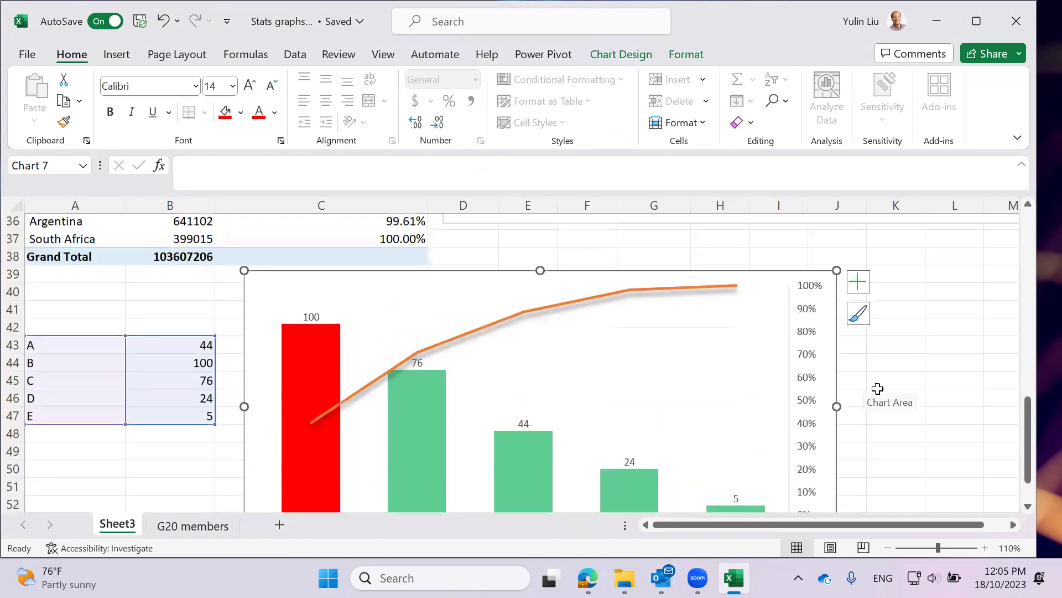
{"action": "left_click", "coordinate": [923, 389]}
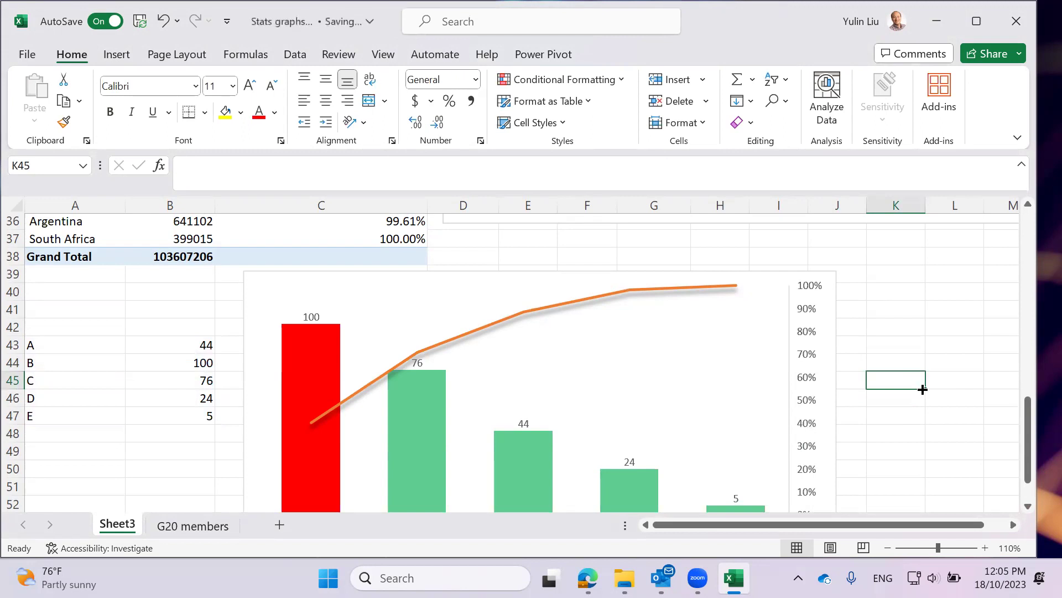
Move the sample Pareto chart down and to the right so its upper edge lies near row 41, and deselect it
{"action": "scroll", "coordinate": [633, 404], "scroll_direction": "up", "scroll_amount": 6}
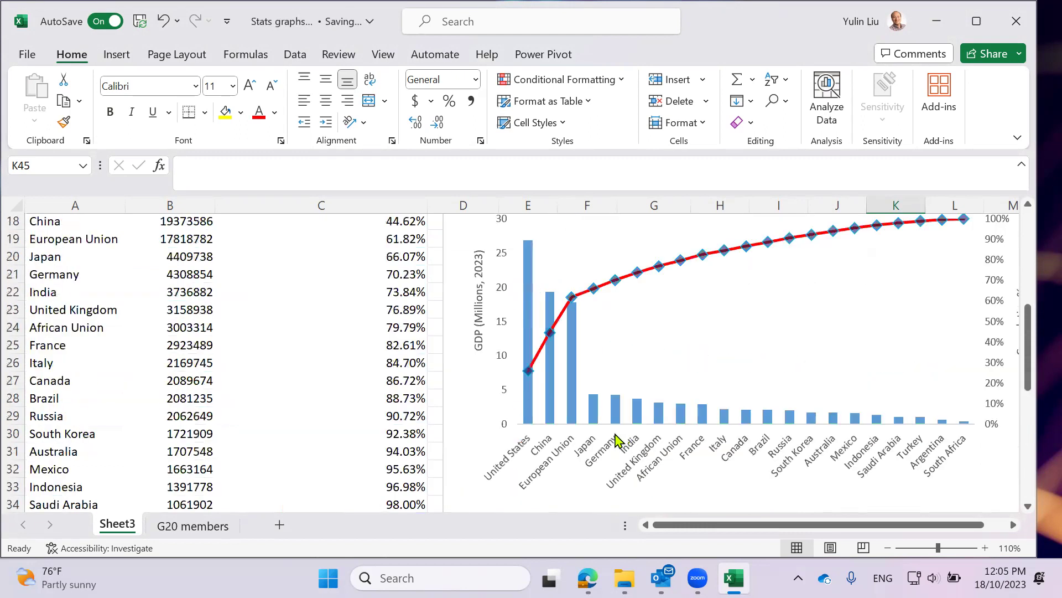
{"action": "scroll", "coordinate": [530, 371], "scroll_direction": "down", "scroll_amount": 1}
{"action": "scroll", "coordinate": [522, 370], "scroll_direction": "up", "scroll_amount": 1}
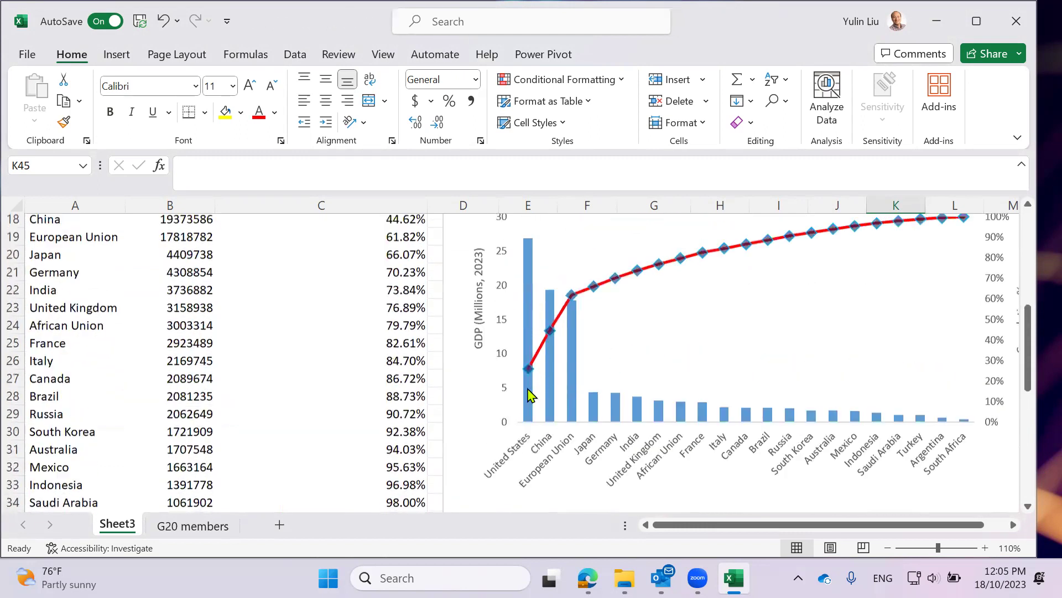
{"action": "scroll", "coordinate": [554, 410], "scroll_direction": "down", "scroll_amount": 3}
{"action": "left_click_drag", "start_coordinate": [548, 437], "coordinate": [673, 469]}
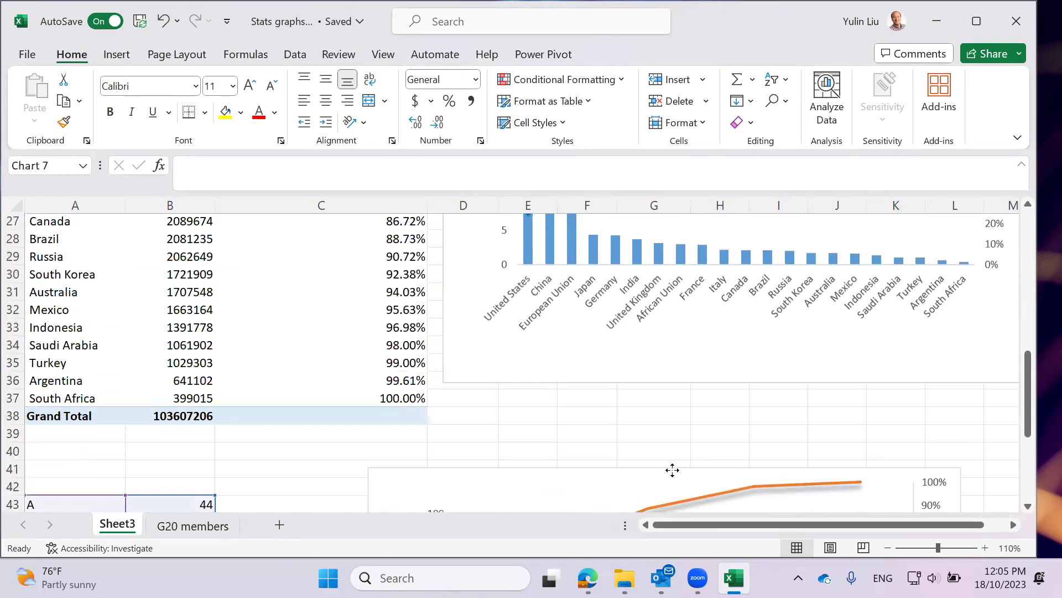
{"action": "scroll", "coordinate": [231, 327], "scroll_direction": "up", "scroll_amount": 2}
{"action": "left_click", "coordinate": [230, 328]}
{"action": "scroll", "coordinate": [659, 451], "scroll_direction": "up", "scroll_amount": 2}
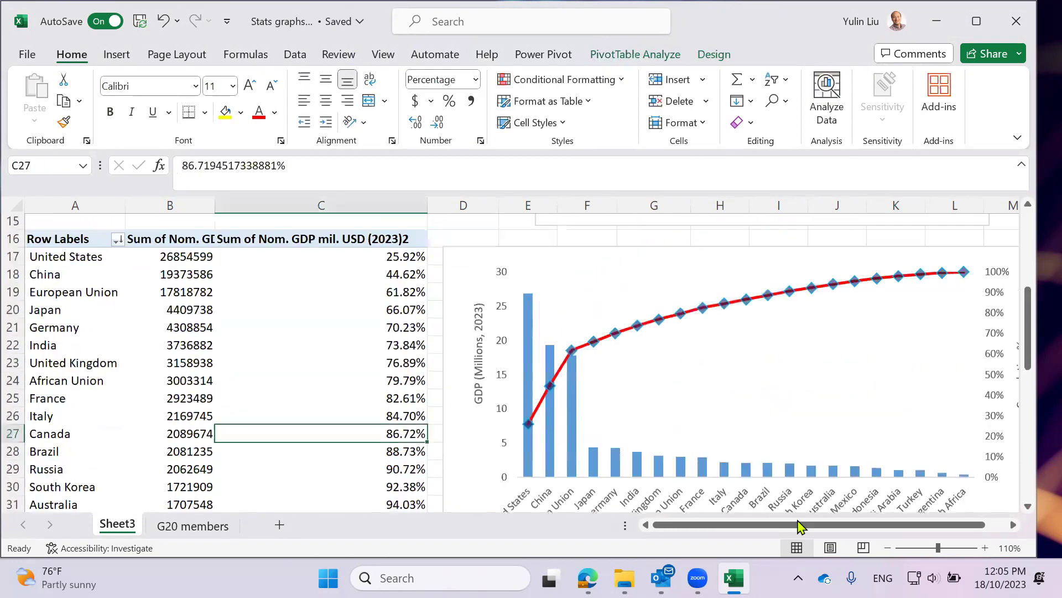
Examine the member rows of the GDP PivotTable from the United States down to South Africa, locating the African Union and South Africa
{"action": "left_click", "coordinate": [889, 547]}
{"action": "left_click", "coordinate": [888, 548]}
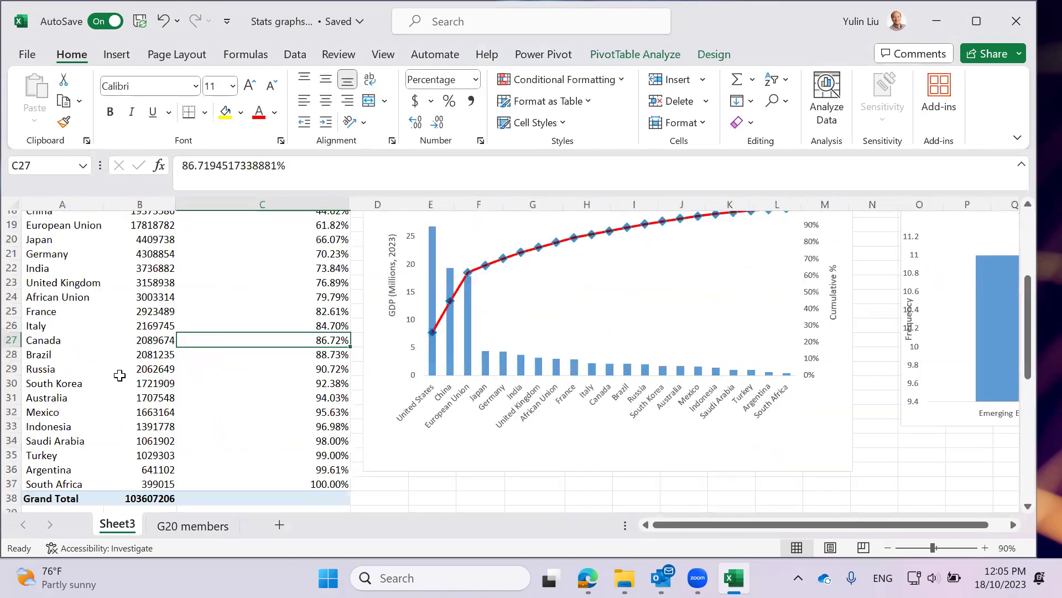
{"action": "scroll", "coordinate": [119, 376], "scroll_direction": "up", "scroll_amount": 2}
{"action": "scroll", "coordinate": [71, 320], "scroll_direction": "down", "scroll_amount": 1}
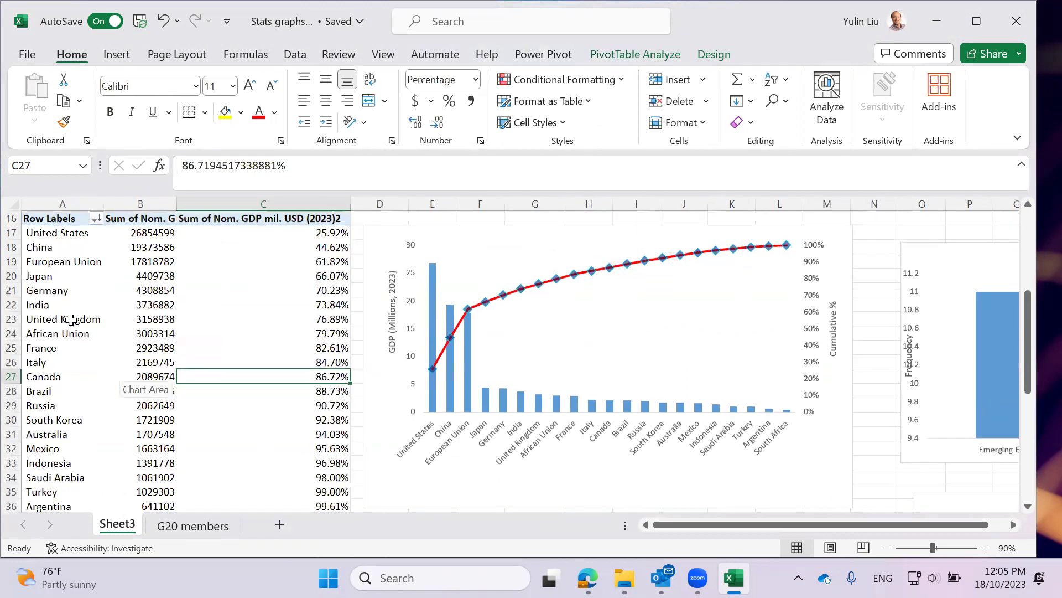
{"action": "left_click", "coordinate": [34, 291]}
{"action": "left_click", "coordinate": [72, 333]}
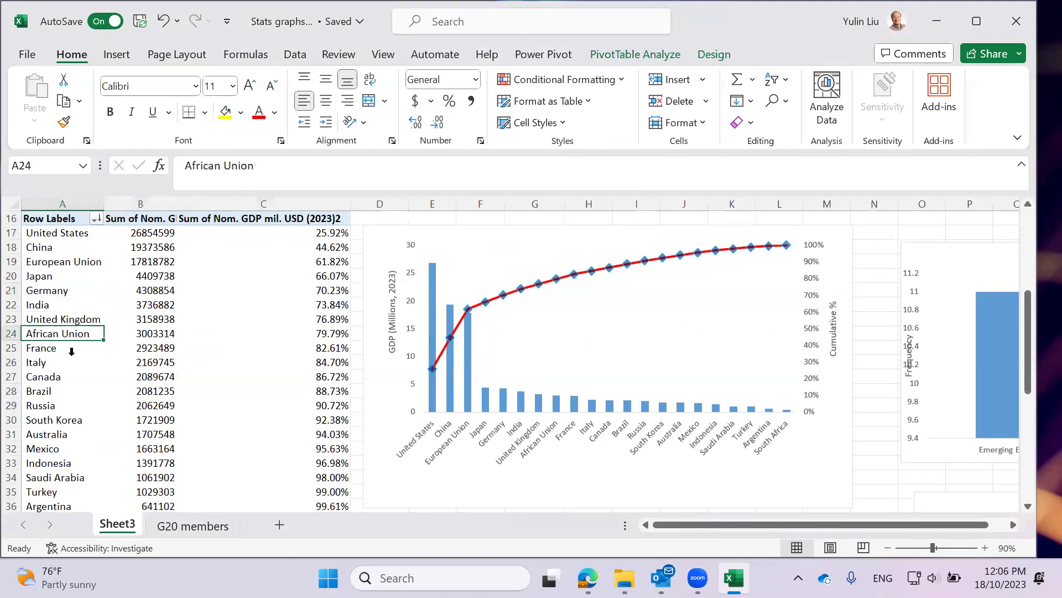
{"action": "scroll", "coordinate": [80, 393], "scroll_direction": "down", "scroll_amount": 1}
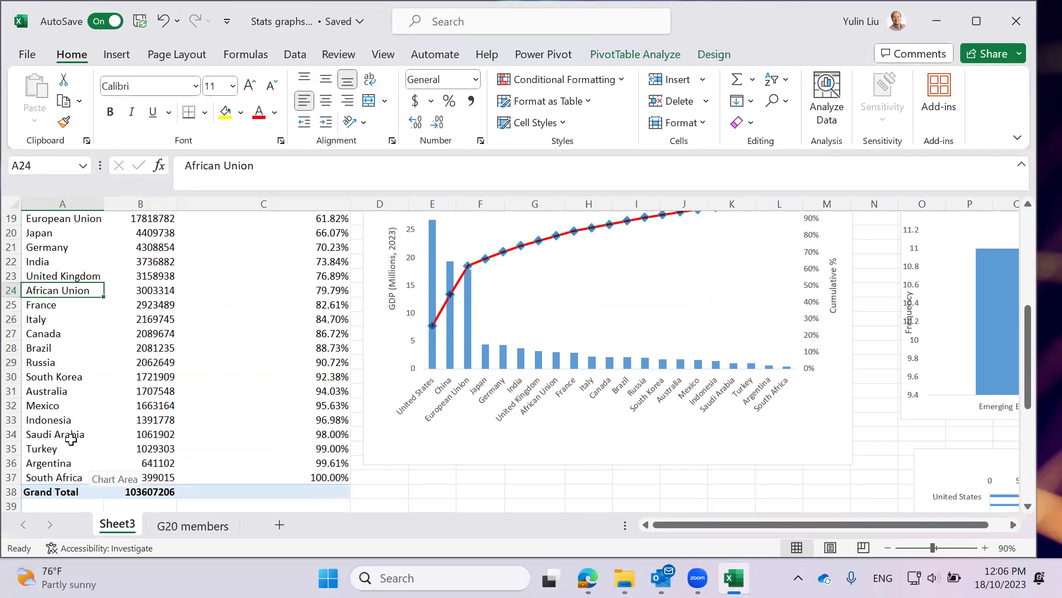
{"action": "scroll", "coordinate": [70, 439], "scroll_direction": "up", "scroll_amount": 1}
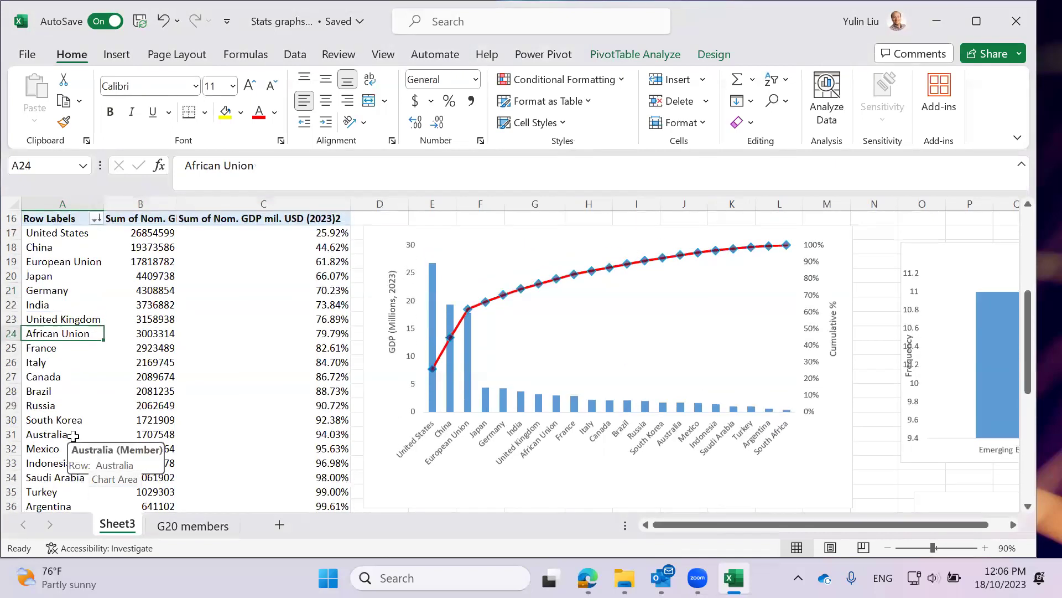
{"action": "scroll", "coordinate": [73, 435], "scroll_direction": "down", "scroll_amount": 1}
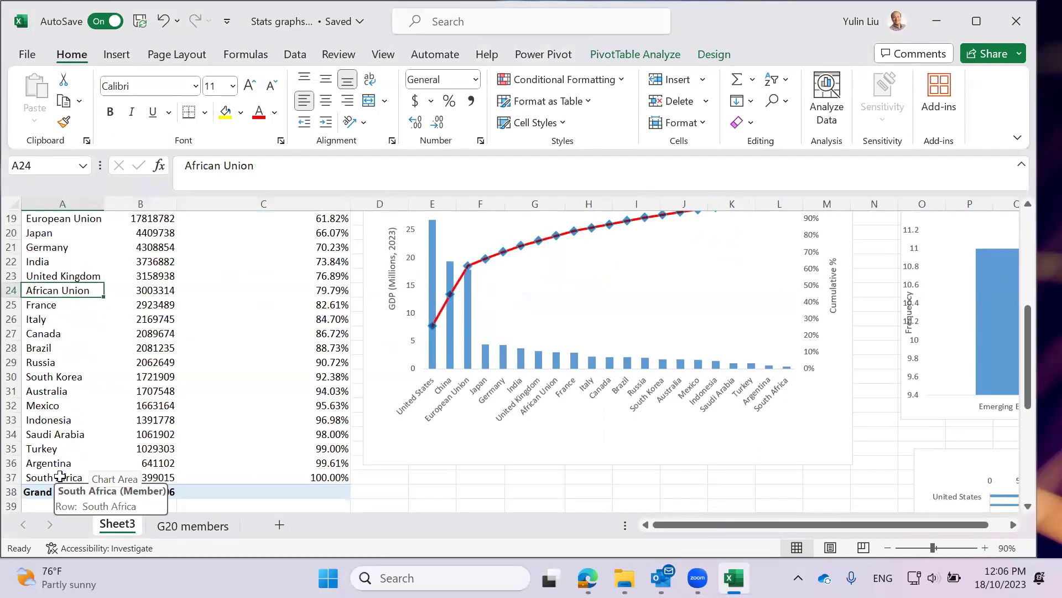
{"action": "left_click", "coordinate": [59, 476]}
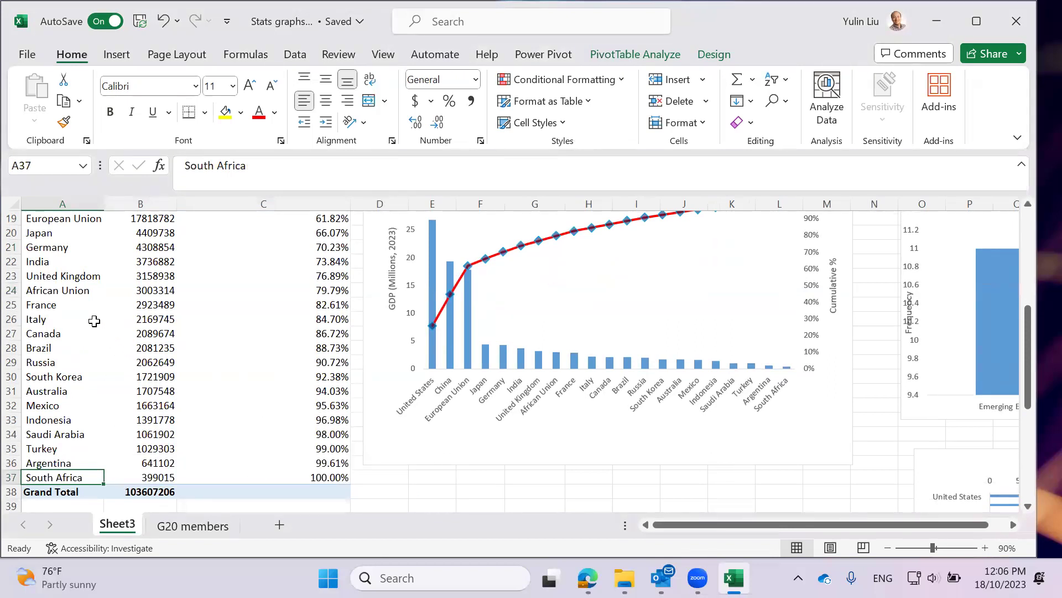
Try grouping the African Union and South Africa rows in the PivotTable, replacing the overlapped sheet data, and undo the grouping
{"action": "left_click", "coordinate": [39, 290]}
{"action": "left_click", "coordinate": [59, 480], "text": "ctrl"}
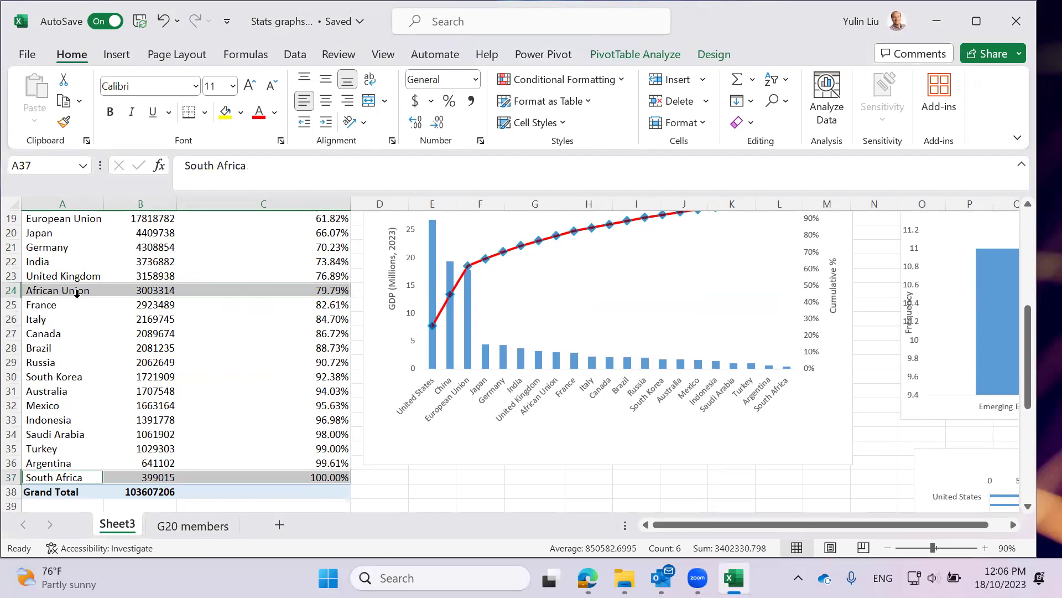
{"action": "right_click", "coordinate": [88, 292]}
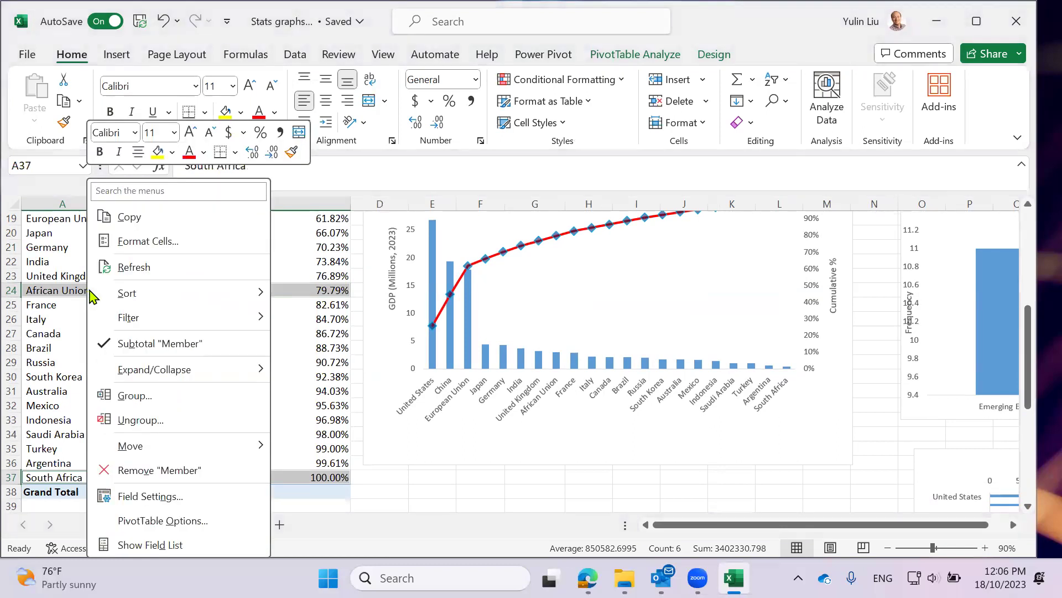
{"action": "left_click", "coordinate": [158, 398]}
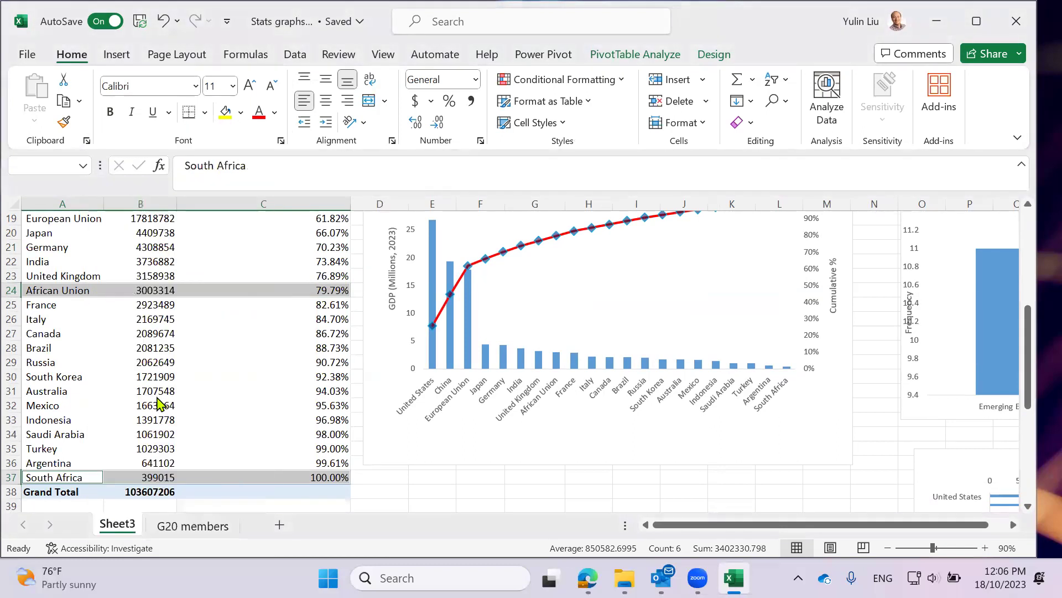
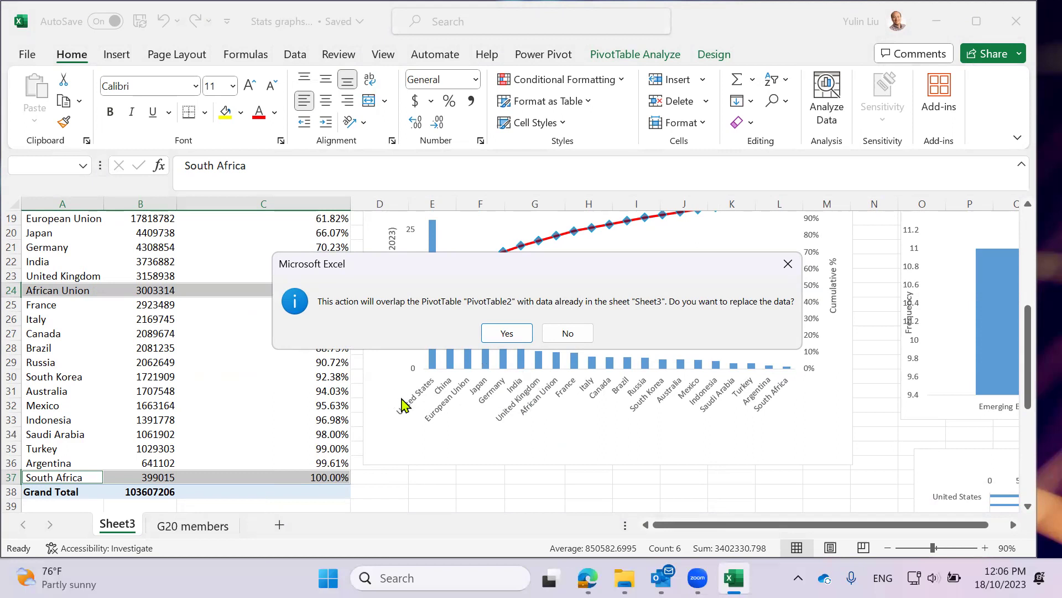
{"action": "left_click", "coordinate": [507, 332]}
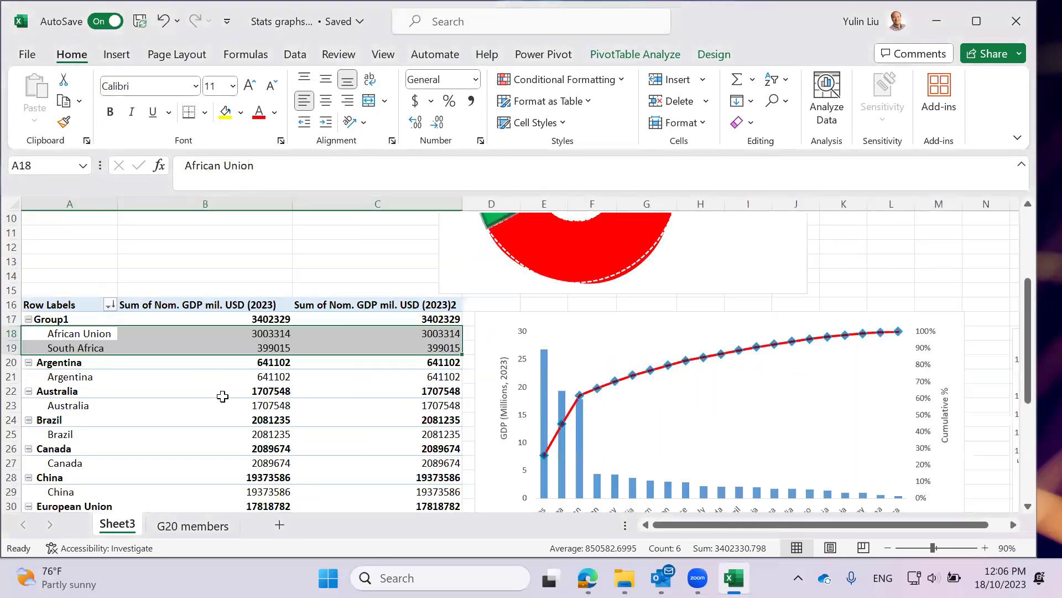
{"action": "scroll", "coordinate": [239, 416], "scroll_direction": "up", "scroll_amount": 2}
{"action": "scroll", "coordinate": [221, 409], "scroll_direction": "down", "scroll_amount": 5}
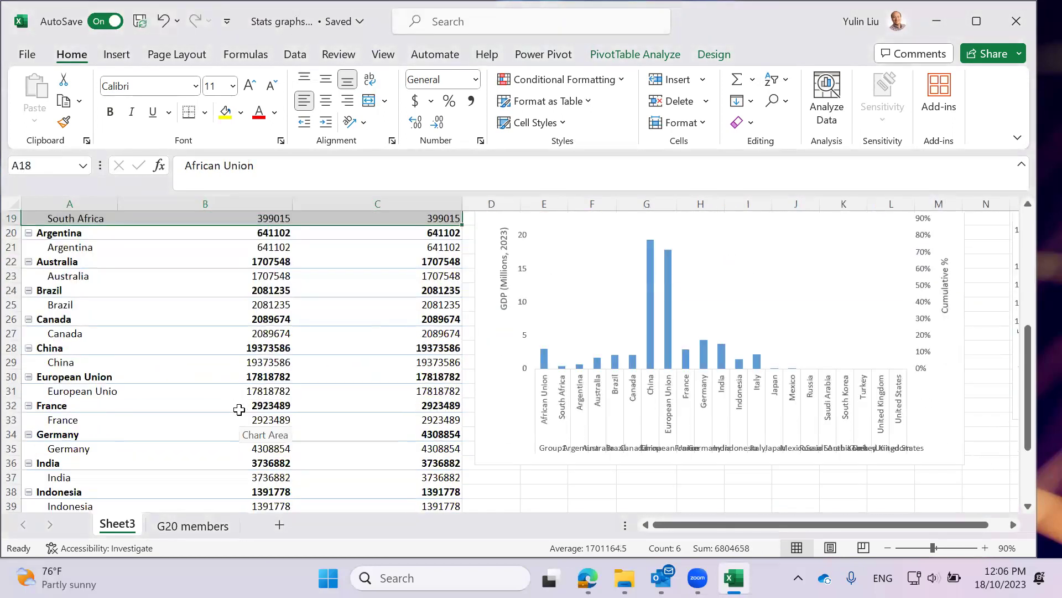
{"action": "scroll", "coordinate": [227, 409], "scroll_direction": "up", "scroll_amount": 2}
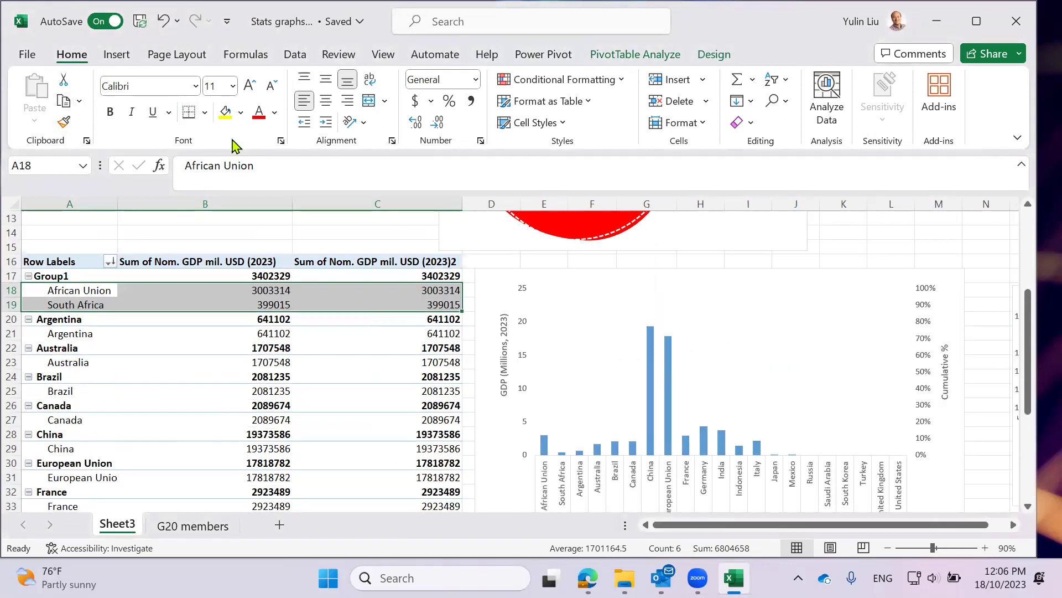
{"action": "key", "text": "ctrl+z"}
{"action": "scroll", "coordinate": [440, 466], "scroll_direction": "down", "scroll_amount": 1}
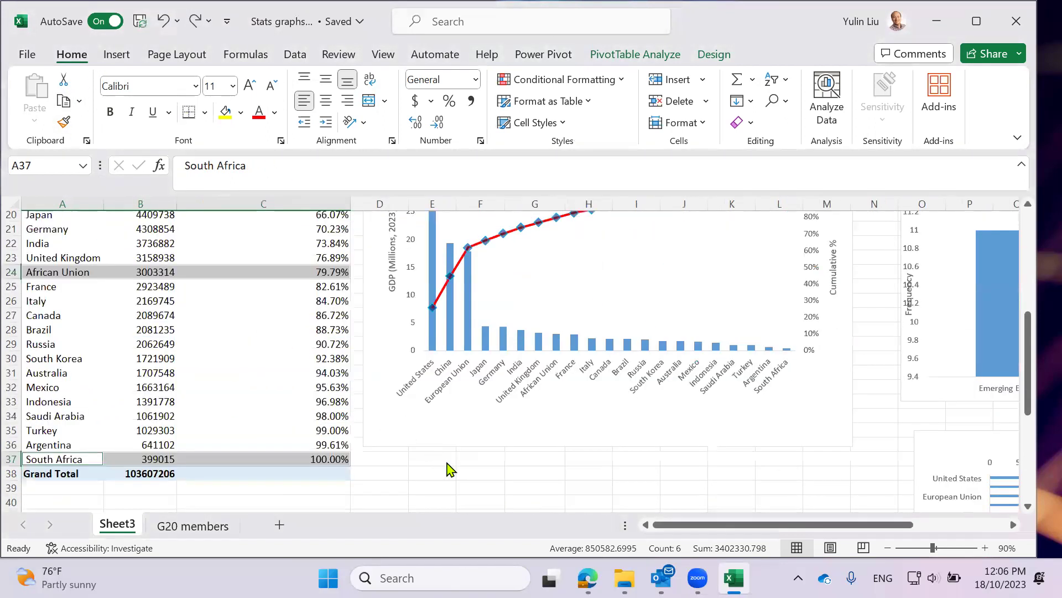
{"action": "scroll", "coordinate": [463, 356], "scroll_direction": "up", "scroll_amount": 1}
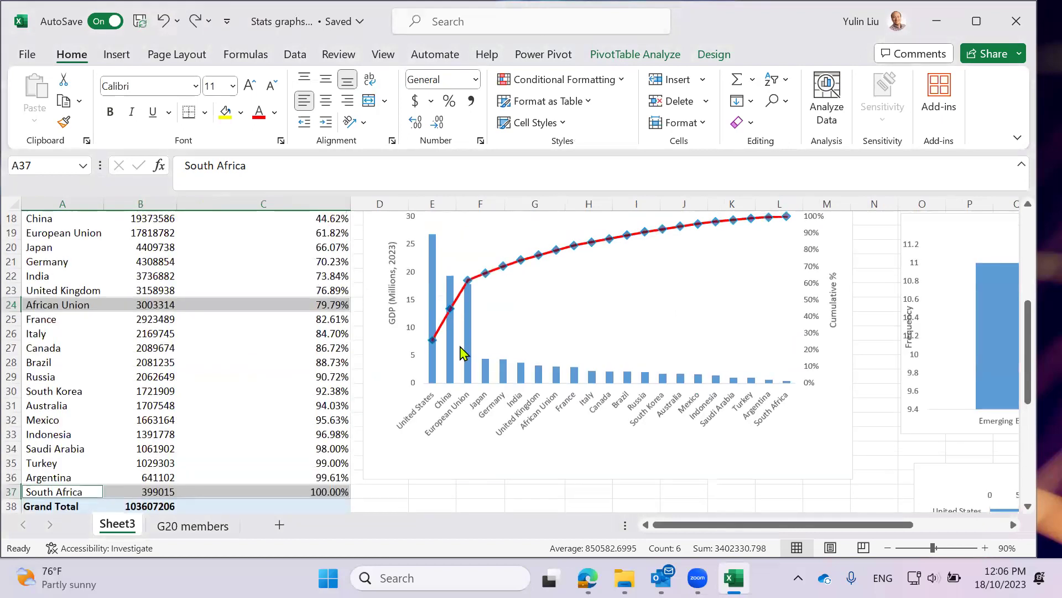
Move the GDP combo chart right to about column G and the sample Pareto chart to about column E, row 46, and deselect
{"action": "scroll", "coordinate": [763, 349], "scroll_direction": "up", "scroll_amount": 3}
{"action": "left_click_drag", "start_coordinate": [435, 339], "coordinate": [618, 339]}
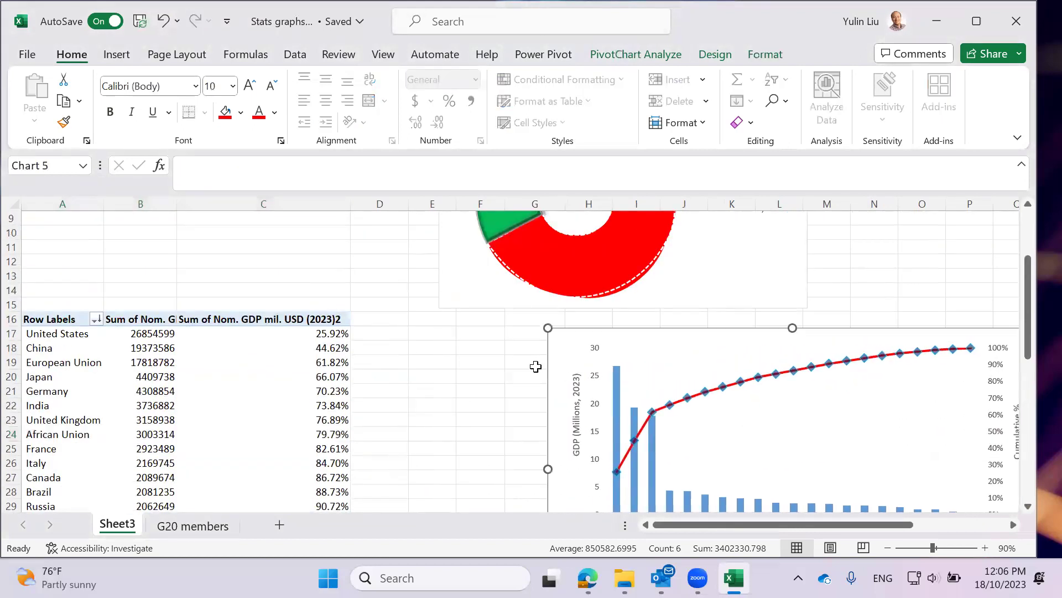
{"action": "scroll", "coordinate": [484, 384], "scroll_direction": "down", "scroll_amount": 9}
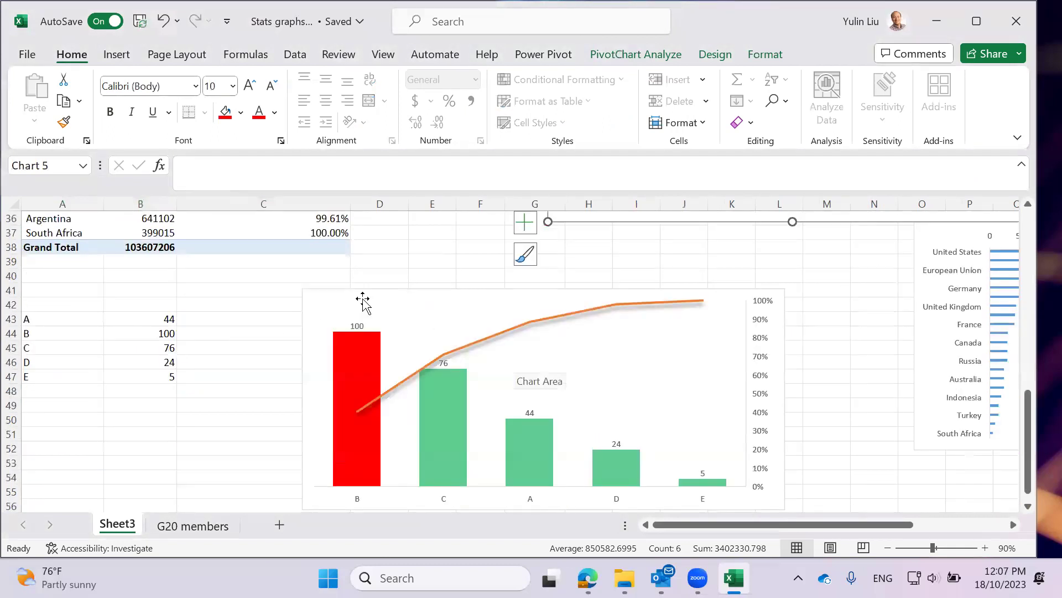
{"action": "left_click", "coordinate": [360, 300]}
{"action": "left_click_drag", "start_coordinate": [354, 293], "coordinate": [500, 364]}
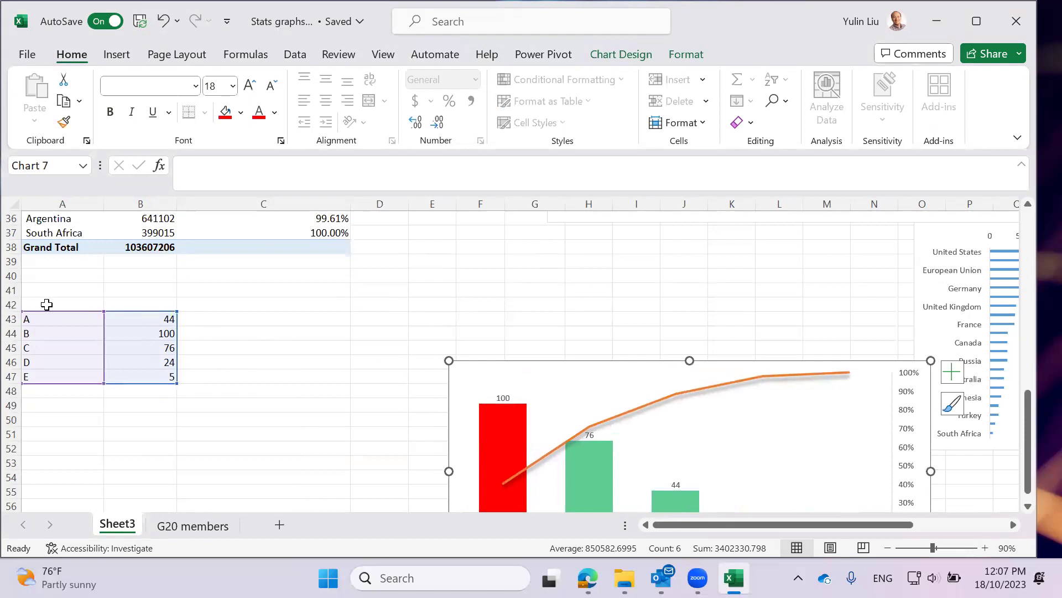
{"action": "left_click", "coordinate": [324, 391]}
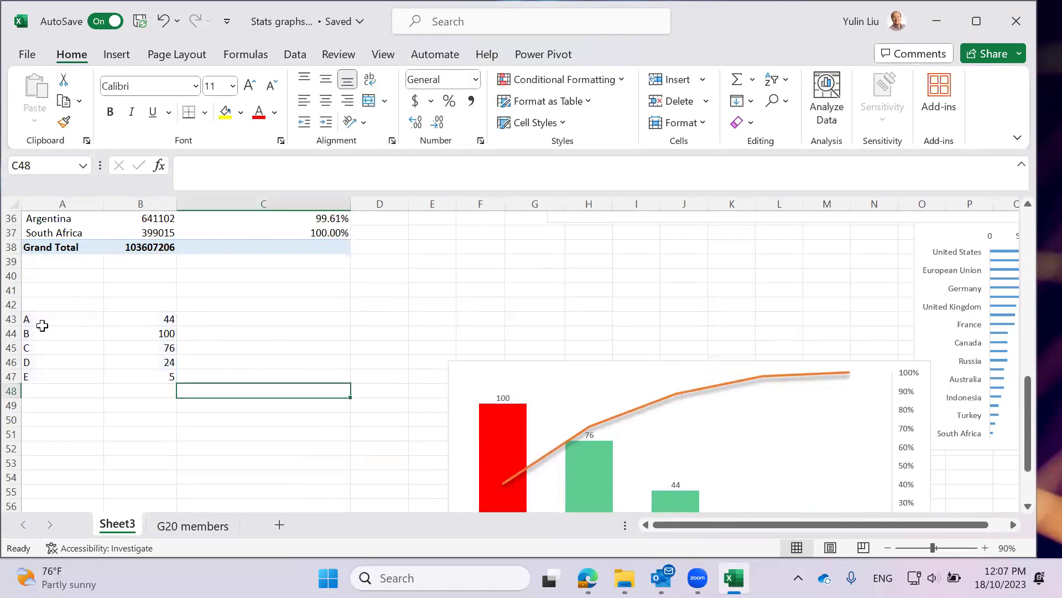
{"action": "right_click", "coordinate": [12, 292]}
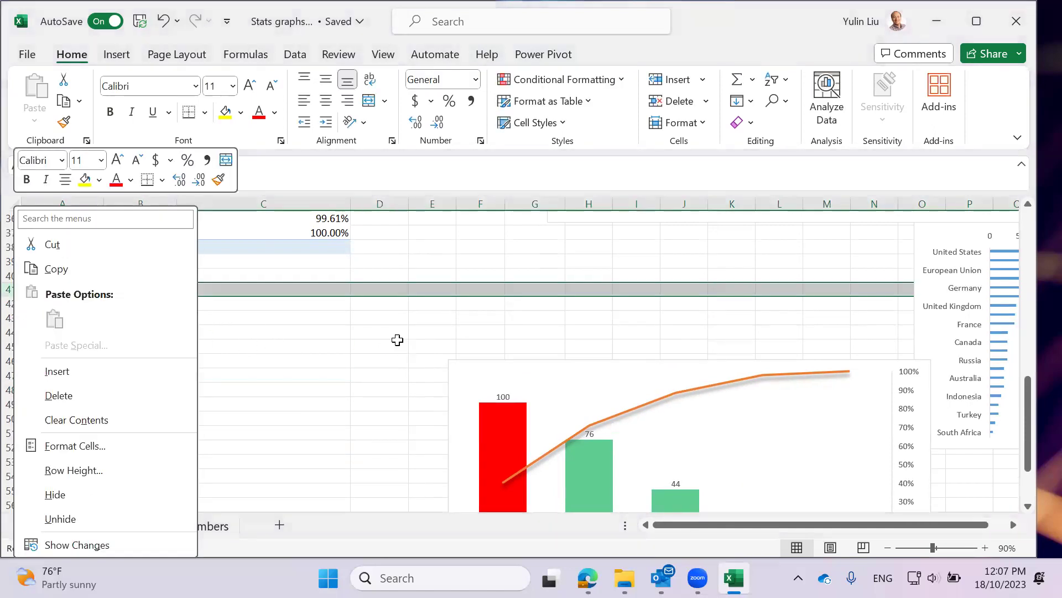
{"action": "scroll", "coordinate": [360, 335], "scroll_direction": "up", "scroll_amount": 3}
{"action": "scroll", "coordinate": [328, 333], "scroll_direction": "up", "scroll_amount": 7}
{"action": "scroll", "coordinate": [332, 343], "scroll_direction": "down", "scroll_amount": 5}
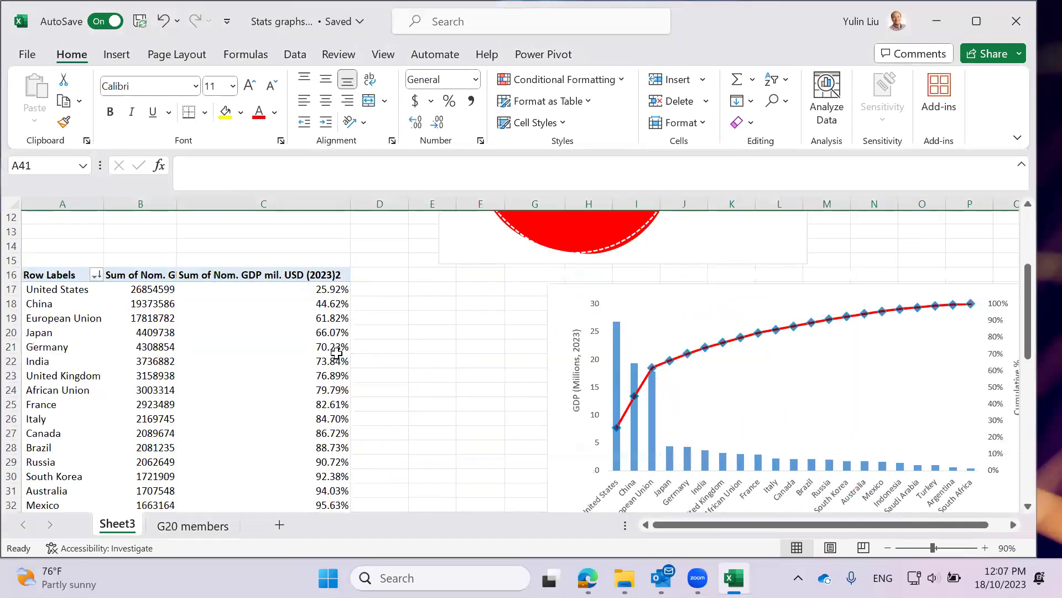
{"action": "scroll", "coordinate": [336, 352], "scroll_direction": "up", "scroll_amount": 1}
{"action": "scroll", "coordinate": [322, 352], "scroll_direction": "down", "scroll_amount": 2}
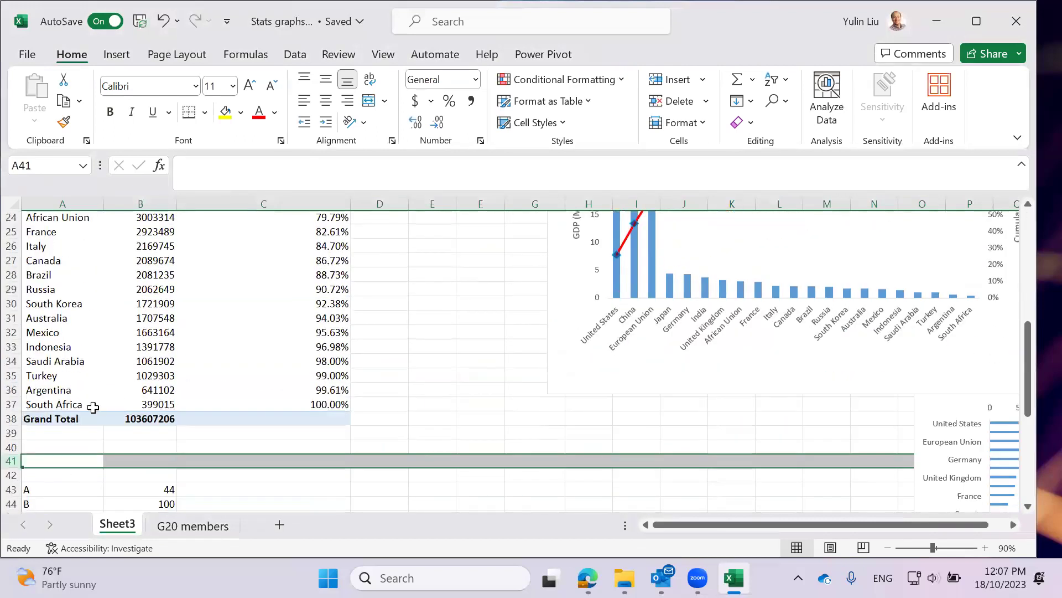
{"action": "left_click", "coordinate": [68, 404]}
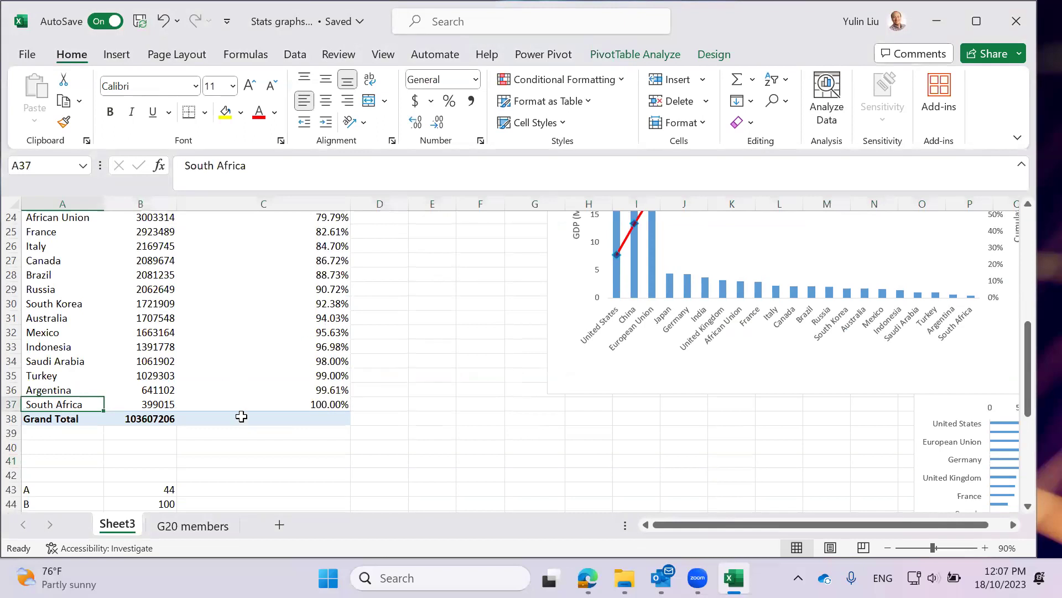
Move the sample table and the blank row beneath it from A43:B48 to the cells starting at D63, below the Pareto chart
{"action": "scroll", "coordinate": [244, 382], "scroll_direction": "down", "scroll_amount": 4}
{"action": "left_click_drag", "start_coordinate": [62, 314], "coordinate": [177, 388]}
{"action": "key", "text": "ctrl+c"}
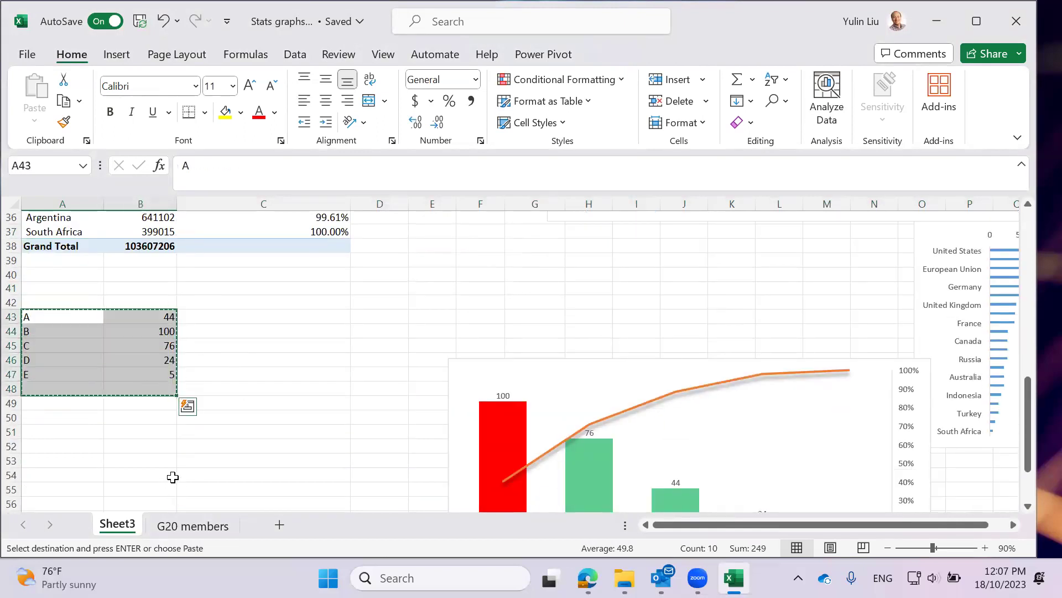
{"action": "scroll", "coordinate": [171, 442], "scroll_direction": "down", "scroll_amount": 4}
{"action": "left_click", "coordinate": [394, 430]}
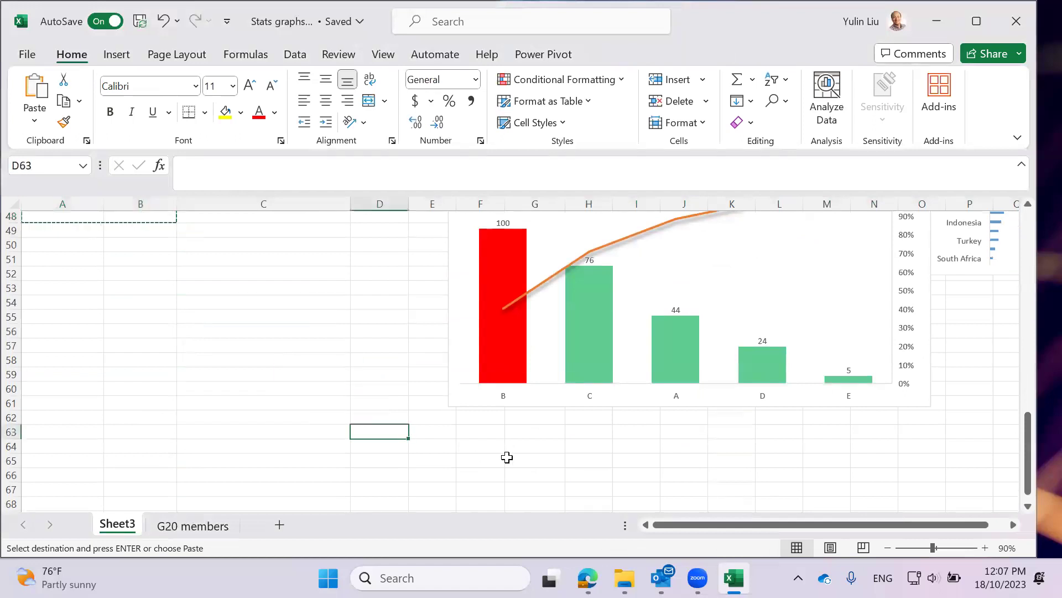
{"action": "key", "text": "Return"}
{"action": "scroll", "coordinate": [543, 402], "scroll_direction": "up", "scroll_amount": 4}
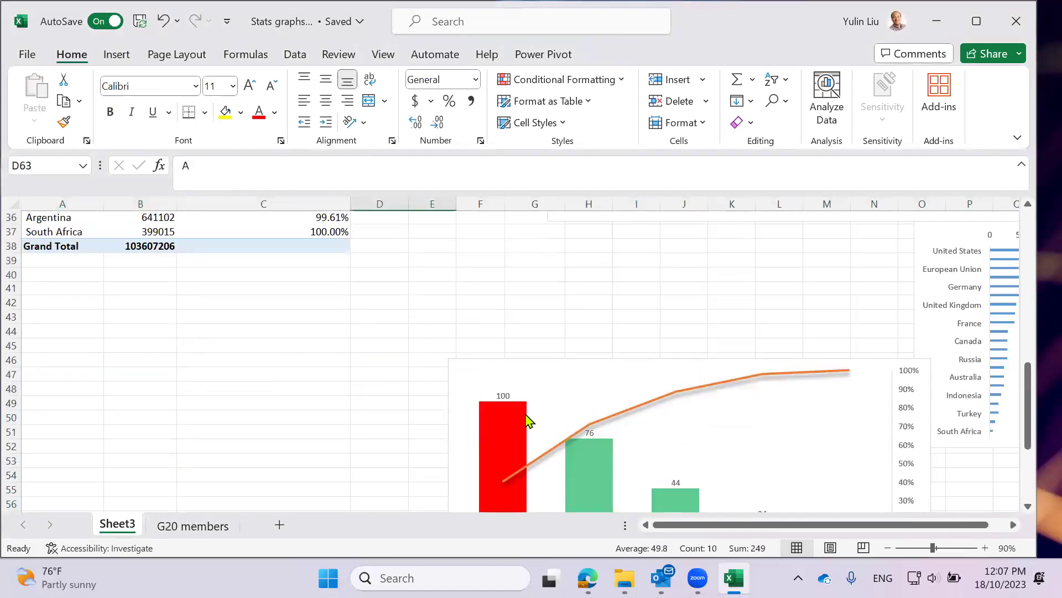
{"action": "left_click", "coordinate": [528, 421]}
{"action": "scroll", "coordinate": [515, 415], "scroll_direction": "down", "scroll_amount": 6}
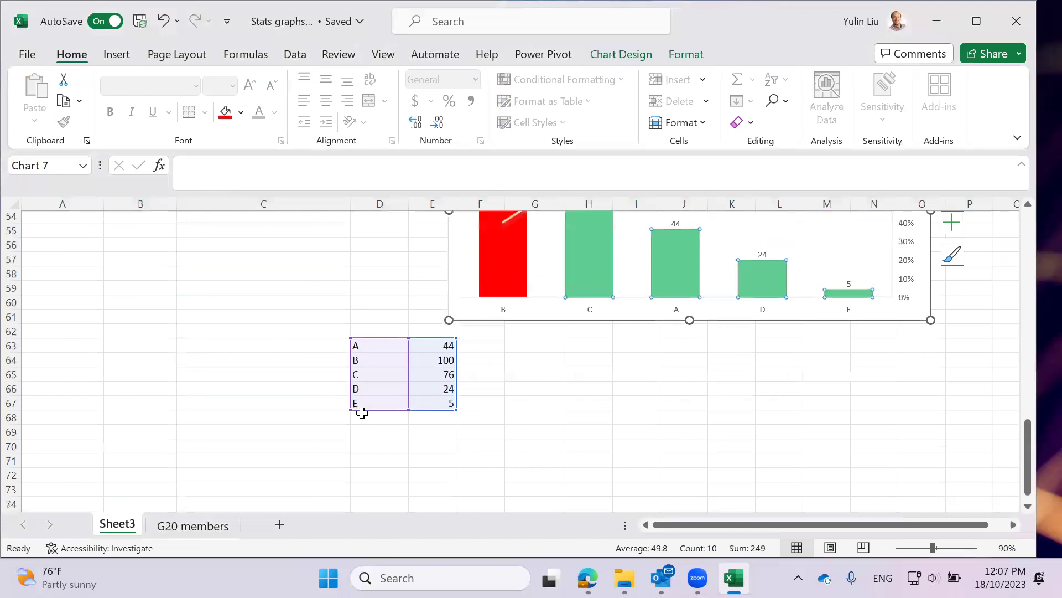
{"action": "scroll", "coordinate": [362, 412], "scroll_direction": "up", "scroll_amount": 10}
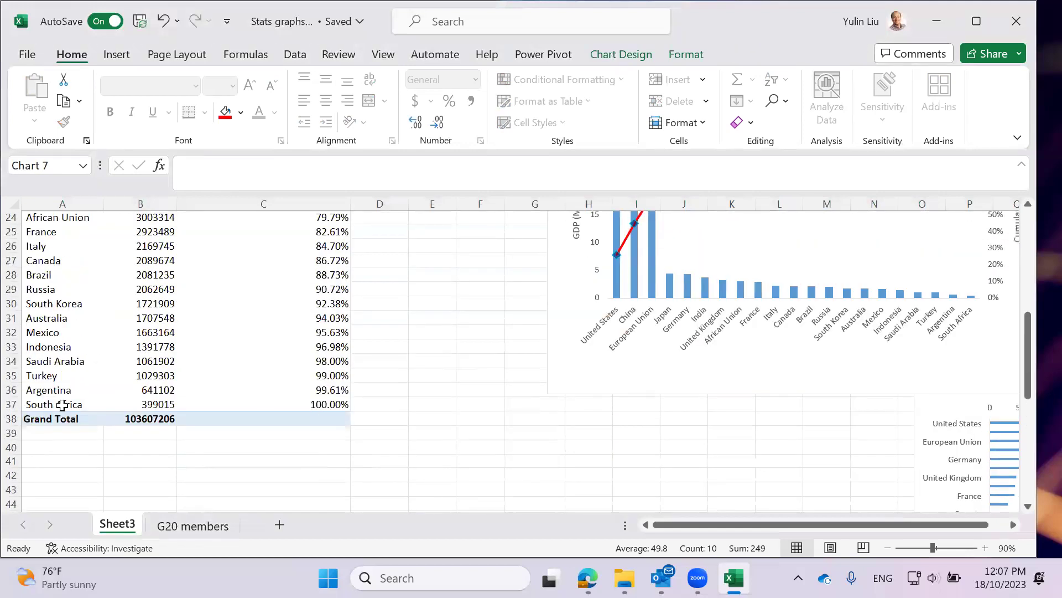
Group the African Union and South Africa rows in the PivotTable
{"action": "left_click", "coordinate": [62, 405]}
{"action": "left_click", "coordinate": [77, 361]}
{"action": "scroll", "coordinate": [55, 343], "scroll_direction": "up", "scroll_amount": 2}
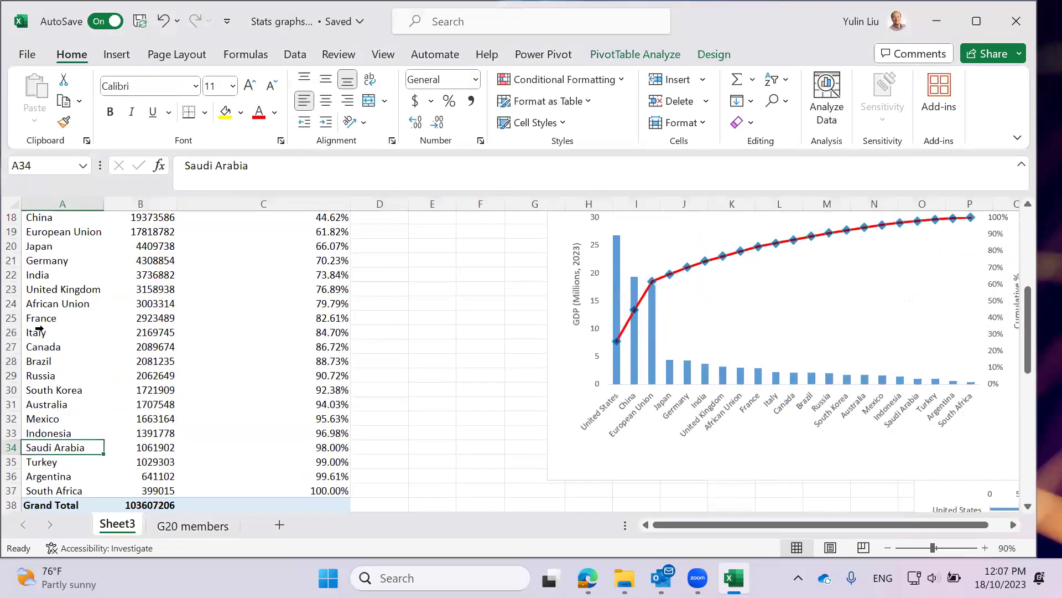
{"action": "left_click", "coordinate": [16, 303]}
{"action": "left_click", "coordinate": [159, 345]}
{"action": "left_click", "coordinate": [34, 303]}
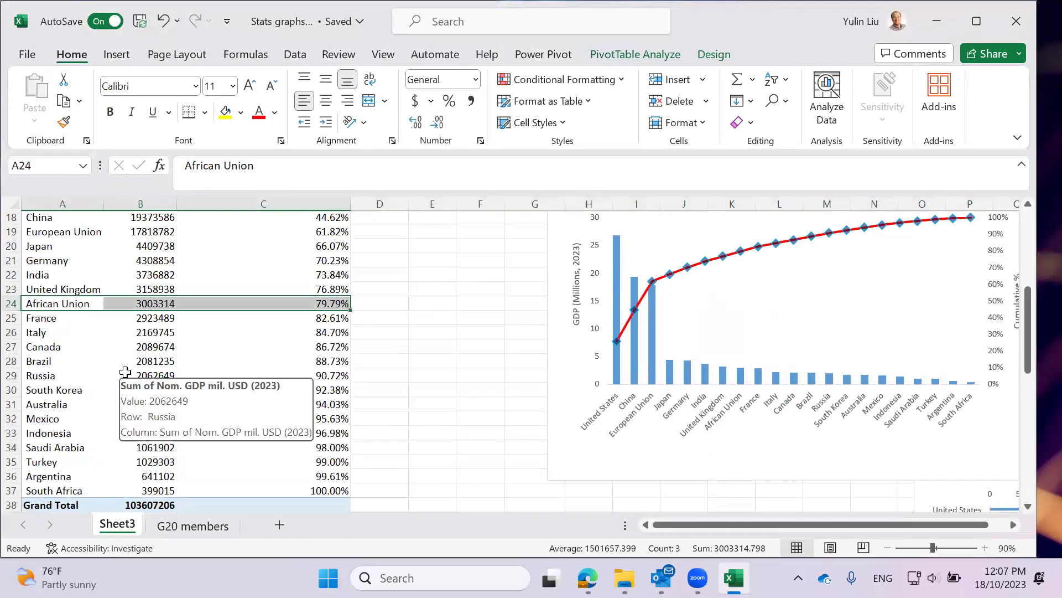
{"action": "scroll", "coordinate": [123, 398], "scroll_direction": "down", "scroll_amount": 2}
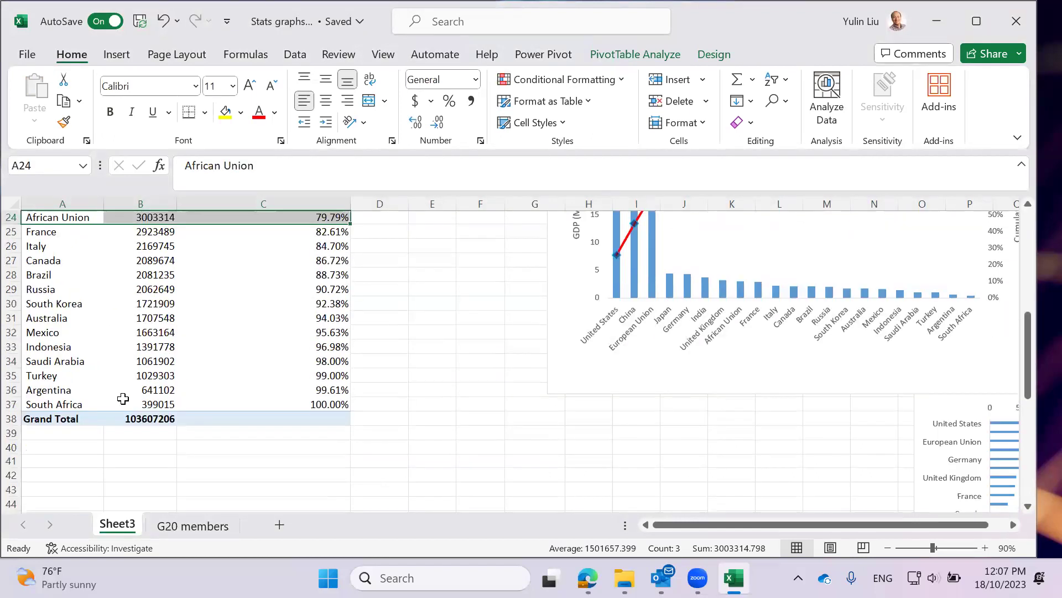
{"action": "left_click", "coordinate": [66, 405], "text": "ctrl"}
{"action": "scroll", "coordinate": [138, 290], "scroll_direction": "up", "scroll_amount": 1}
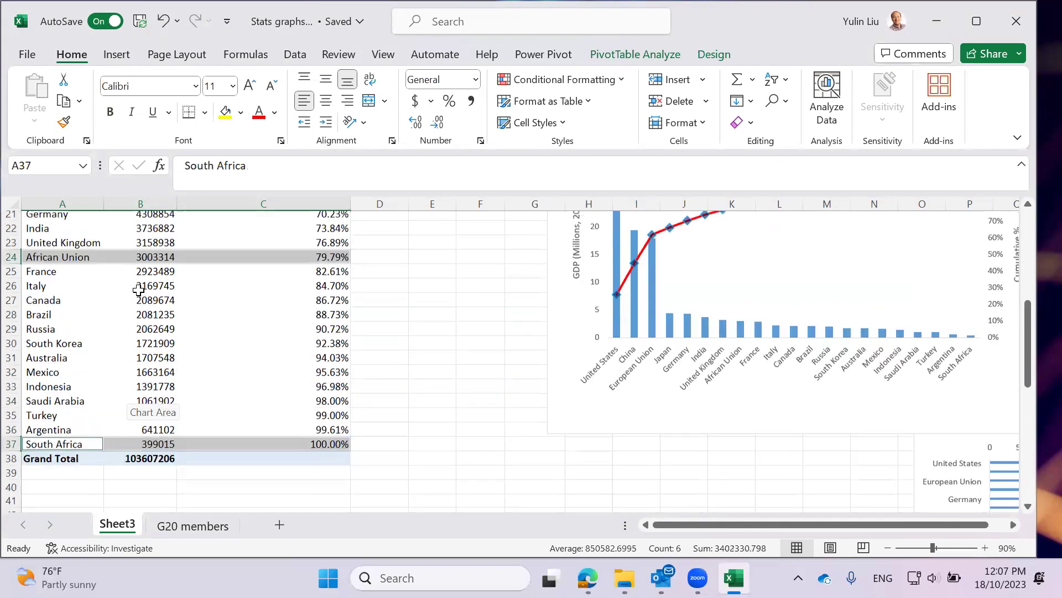
{"action": "right_click", "coordinate": [110, 260]}
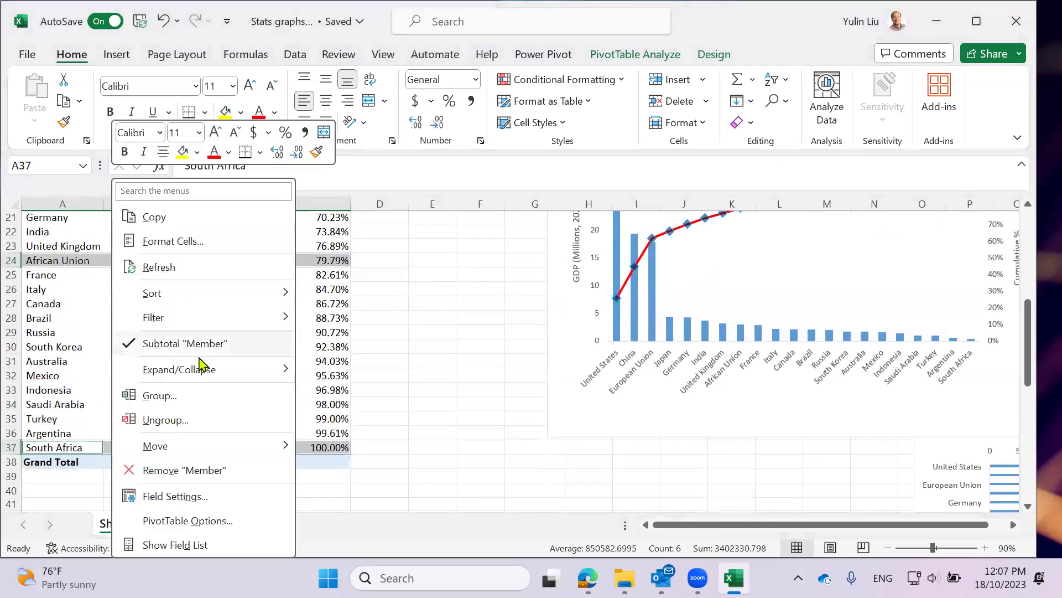
{"action": "left_click", "coordinate": [192, 396]}
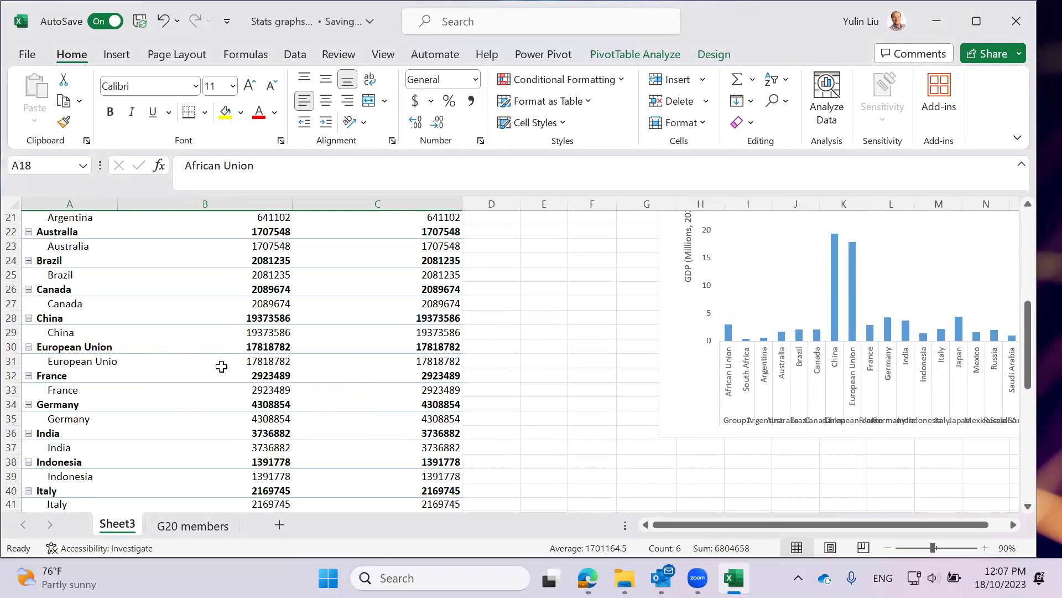
{"action": "scroll", "coordinate": [222, 367], "scroll_direction": "down", "scroll_amount": 8}
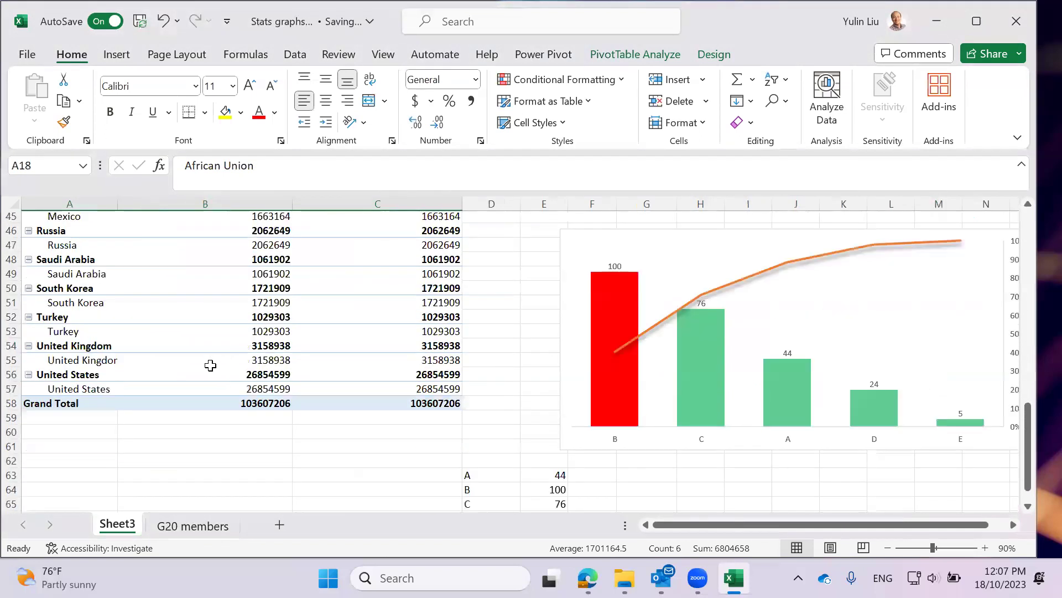
{"action": "scroll", "coordinate": [210, 365], "scroll_direction": "up", "scroll_amount": 7}
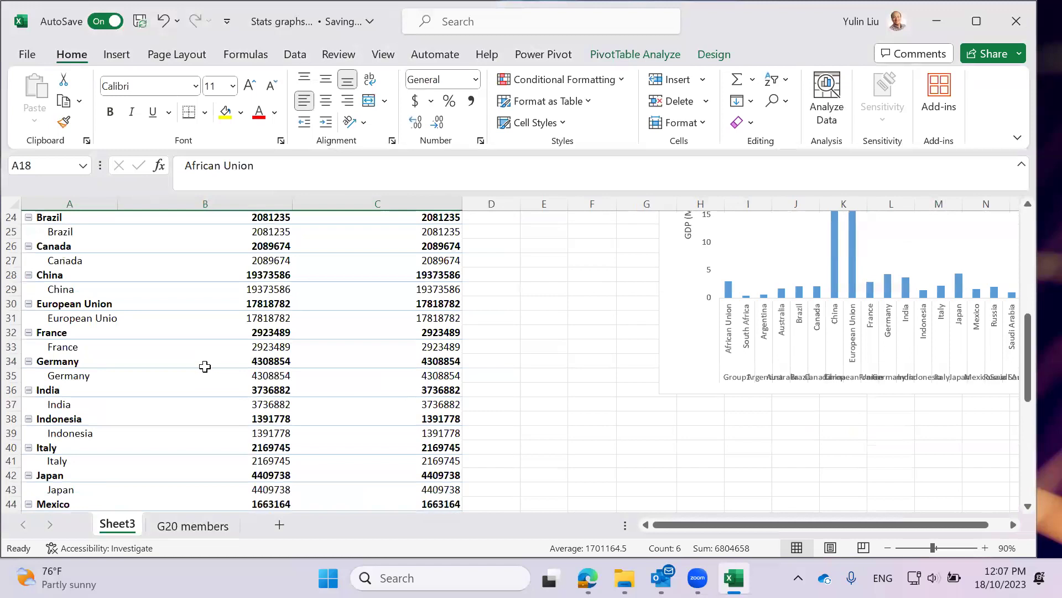
{"action": "scroll", "coordinate": [205, 367], "scroll_direction": "up", "scroll_amount": 4}
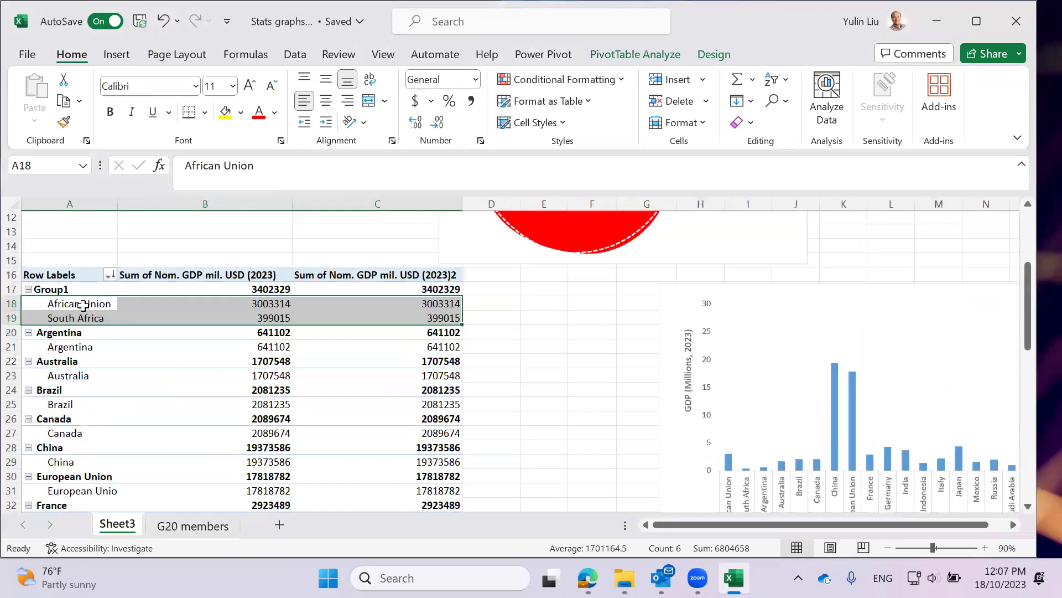
Show the field list for the pivot table containing the Group1 label
{"action": "left_click", "coordinate": [69, 285]}
{"action": "left_click", "coordinate": [124, 331]}
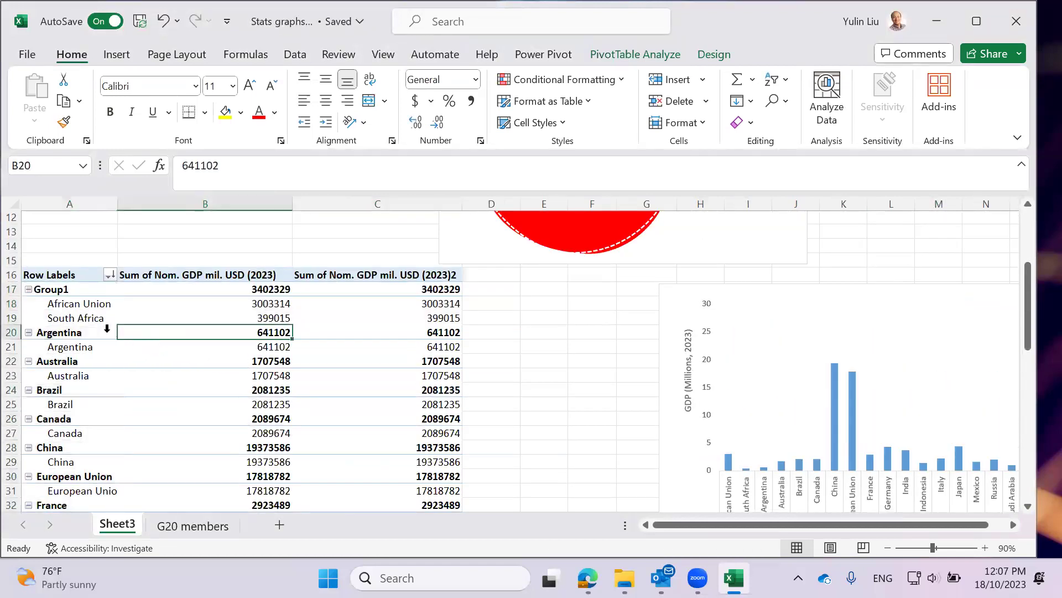
{"action": "left_click", "coordinate": [79, 315]}
{"action": "left_click", "coordinate": [82, 290]}
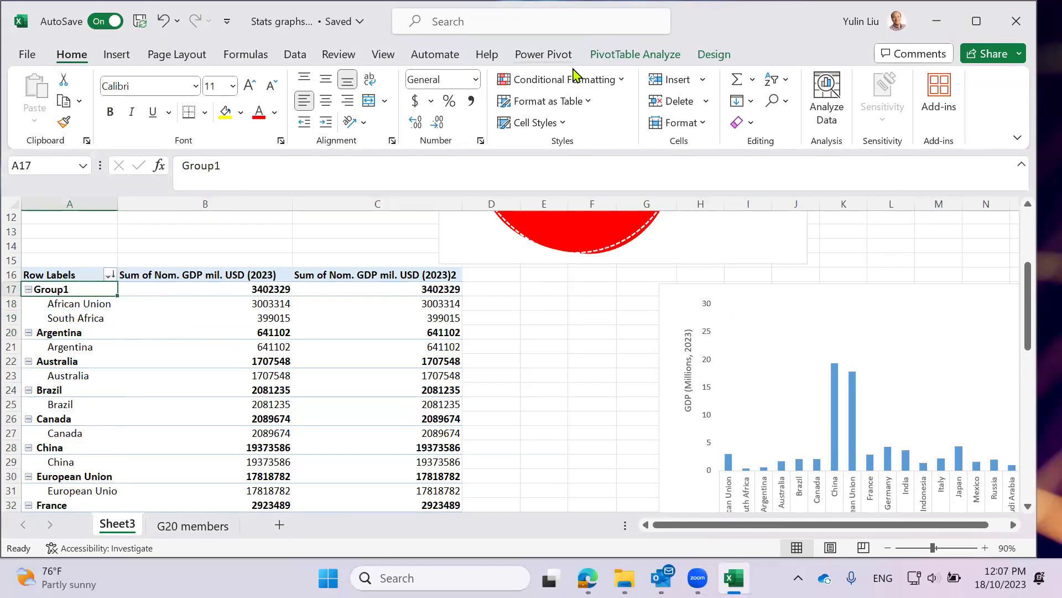
{"action": "left_click", "coordinate": [636, 55]}
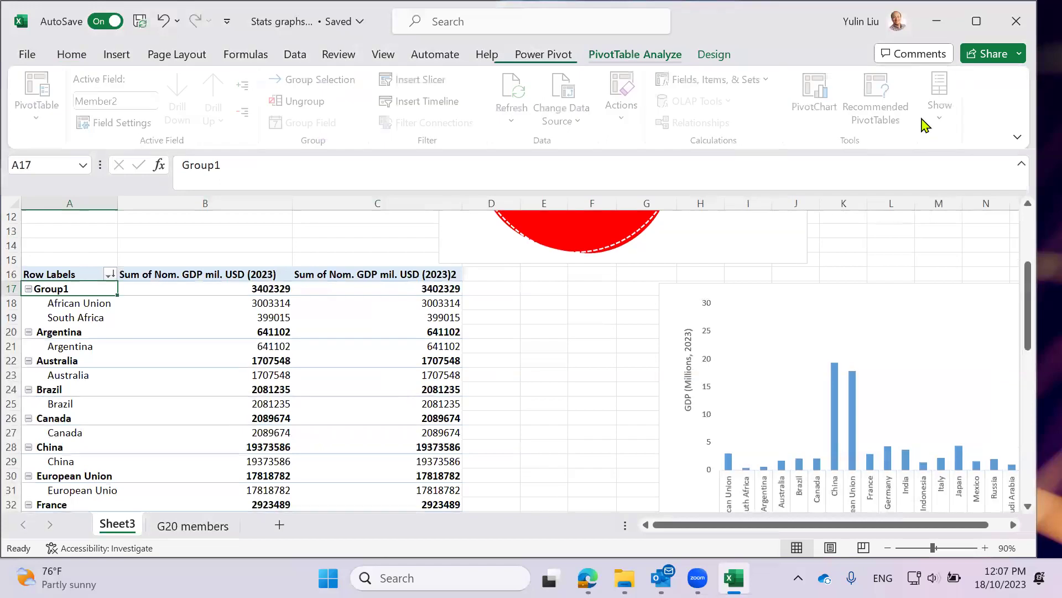
{"action": "left_click", "coordinate": [943, 105]}
{"action": "left_click", "coordinate": [944, 179]}
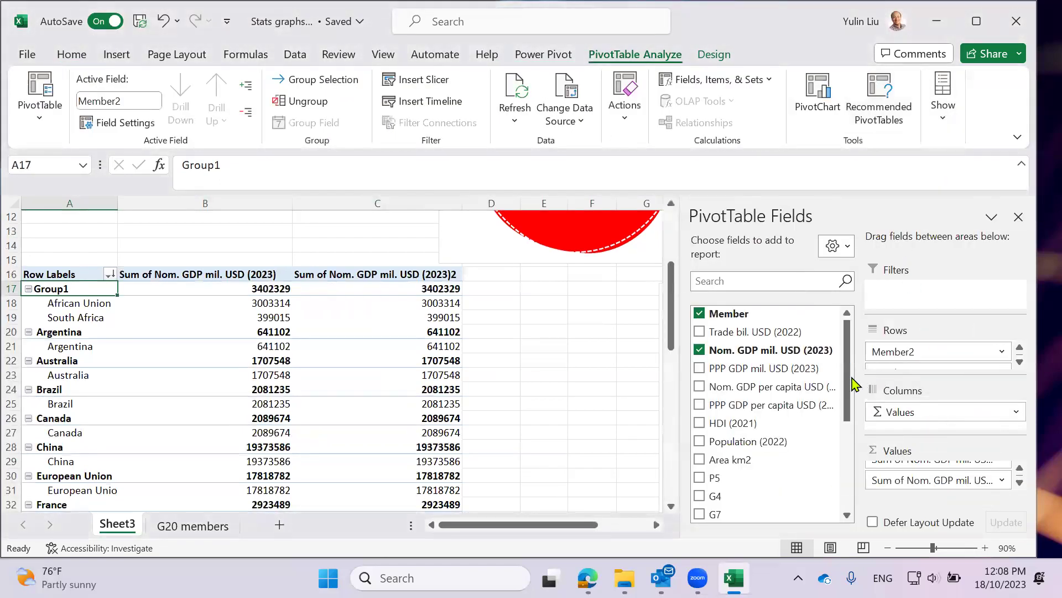
Remove the Member field from the pivot table's rows, keeping only Member2
{"action": "scroll", "coordinate": [814, 473], "scroll_direction": "down", "scroll_amount": 2}
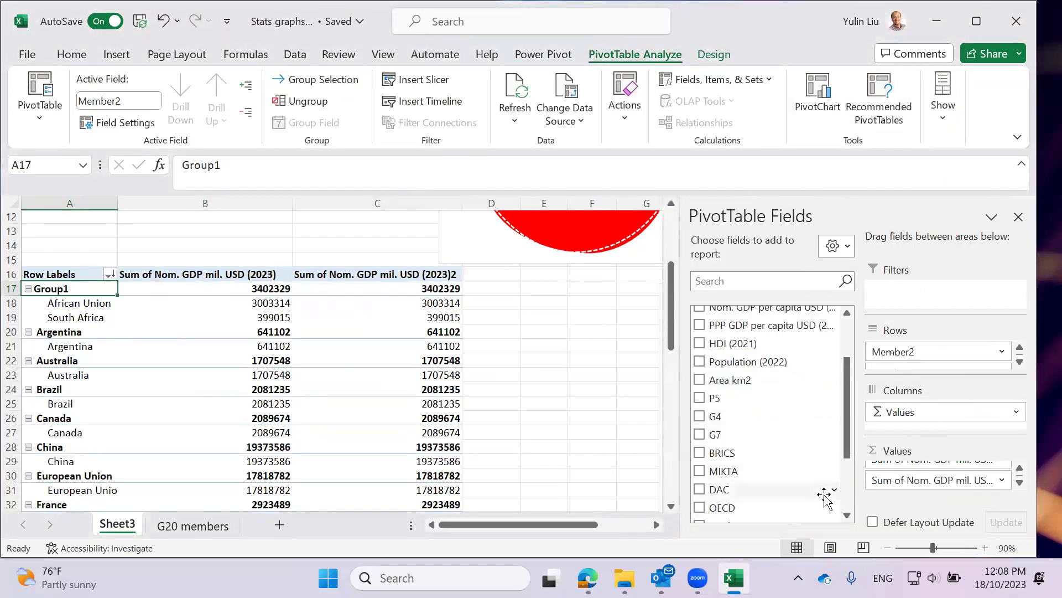
{"action": "scroll", "coordinate": [824, 497], "scroll_direction": "down", "scroll_amount": 2}
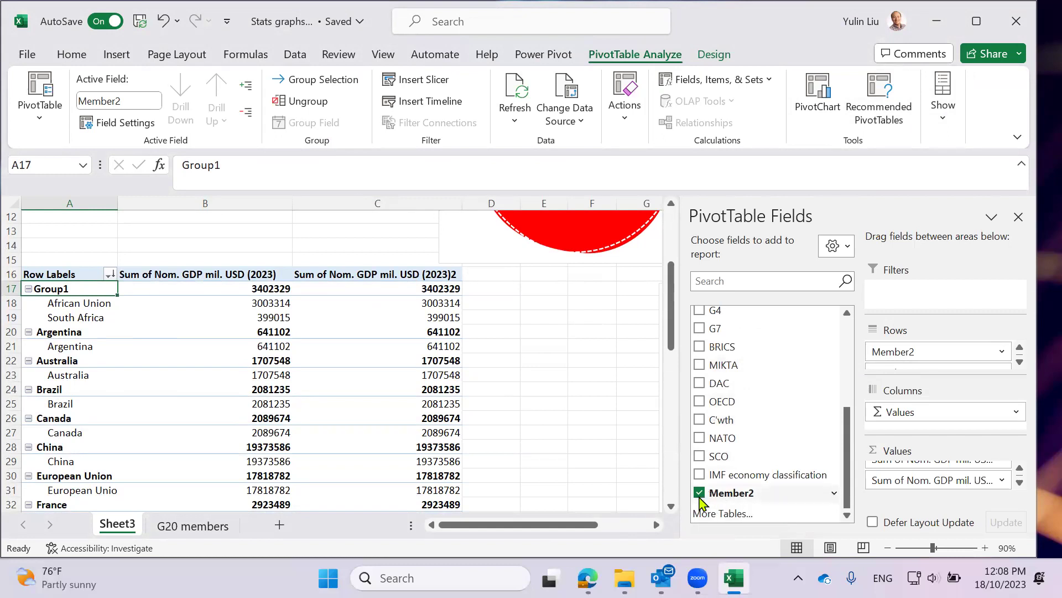
{"action": "left_click", "coordinate": [732, 498]}
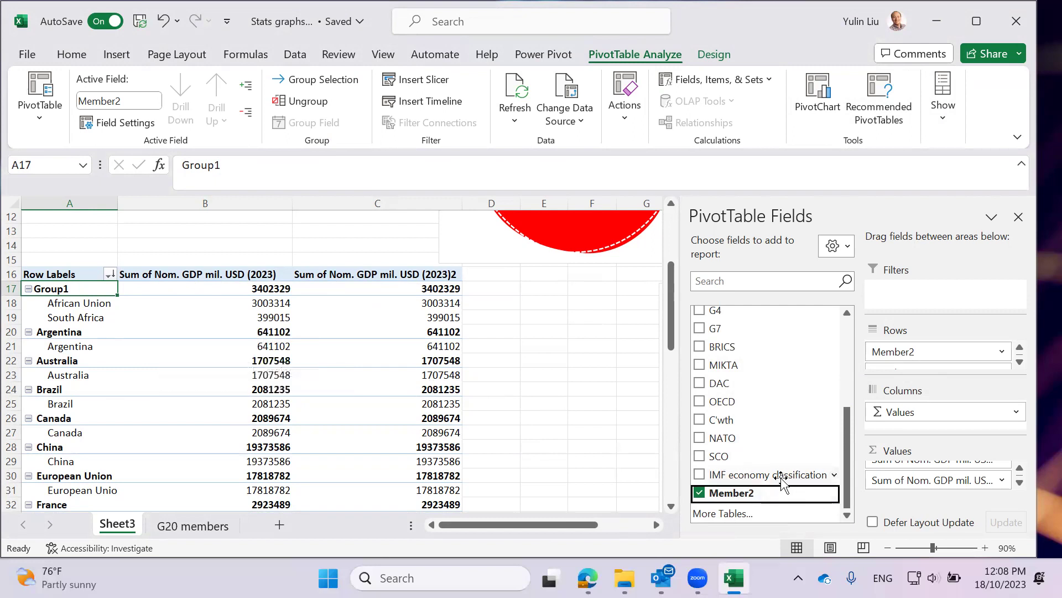
{"action": "left_click_drag", "start_coordinate": [852, 485], "coordinate": [858, 384]}
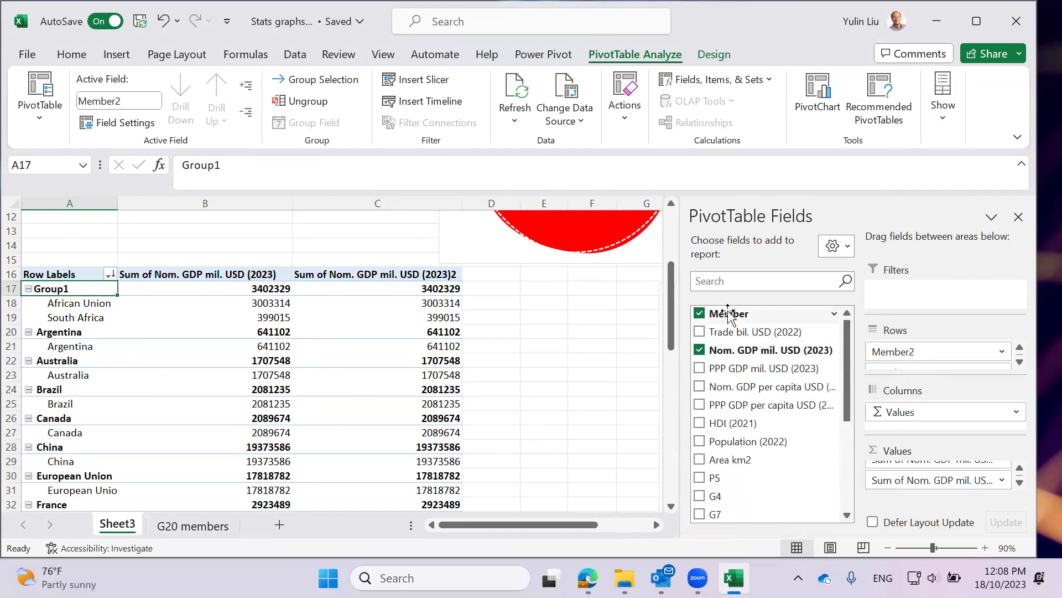
{"action": "left_click", "coordinate": [700, 314]}
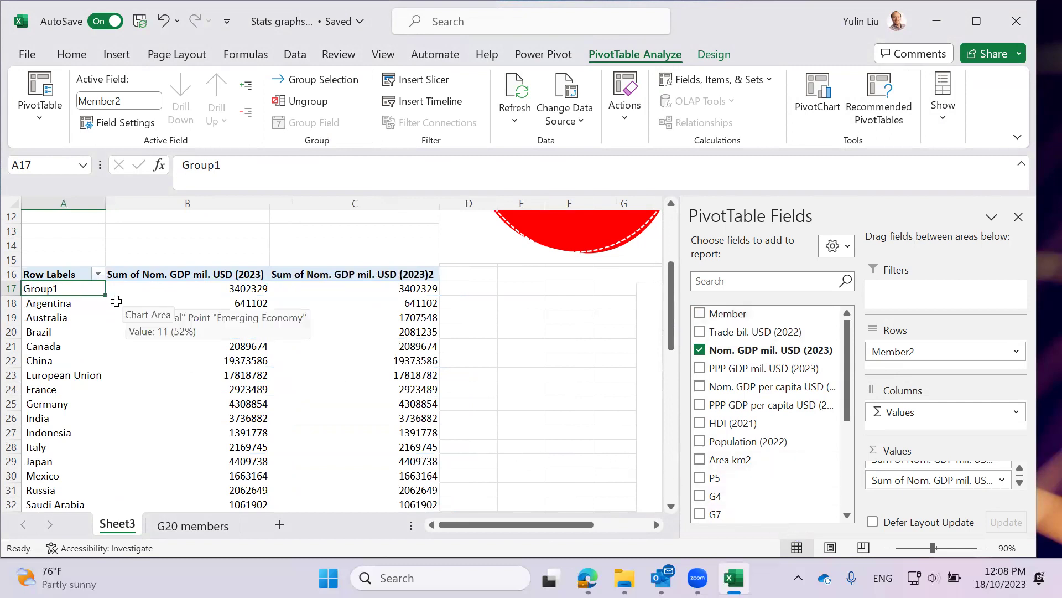
Rename the Group1 row label in cell A17 as Africa
{"action": "scroll", "coordinate": [80, 318], "scroll_direction": "down", "scroll_amount": 4}
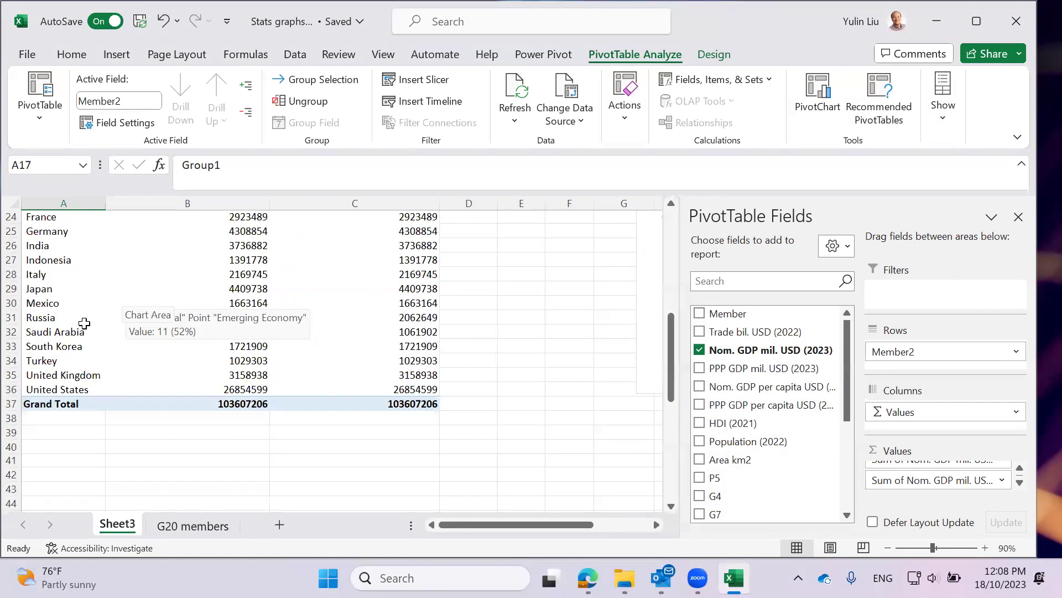
{"action": "scroll", "coordinate": [83, 310], "scroll_direction": "up", "scroll_amount": 3}
{"action": "scroll", "coordinate": [792, 448], "scroll_direction": "down", "scroll_amount": 4}
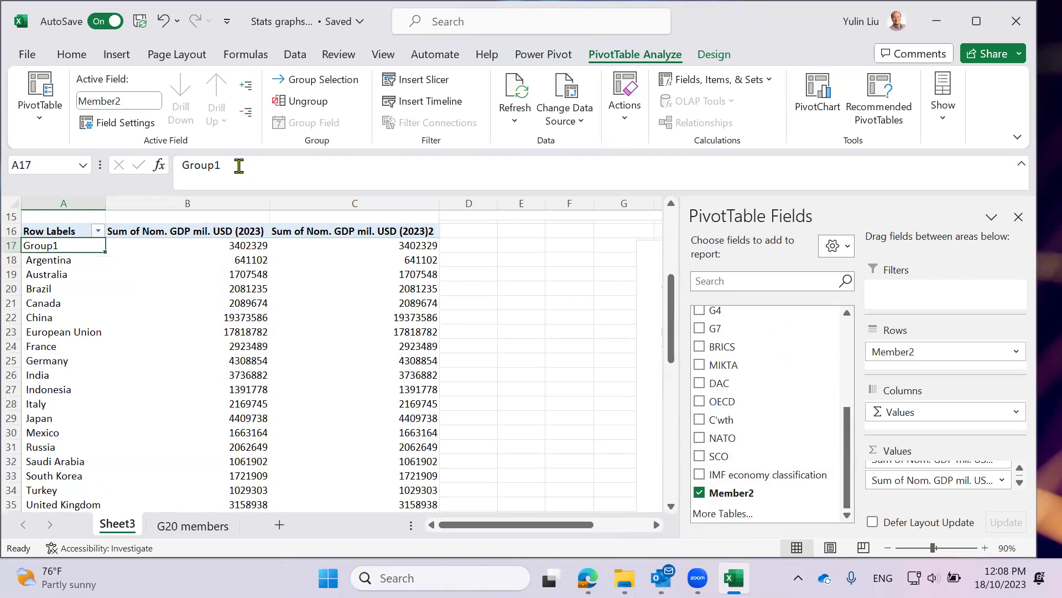
{"action": "left_click_drag", "start_coordinate": [221, 164], "coordinate": [165, 171]}
{"action": "type", "text": "Af"}
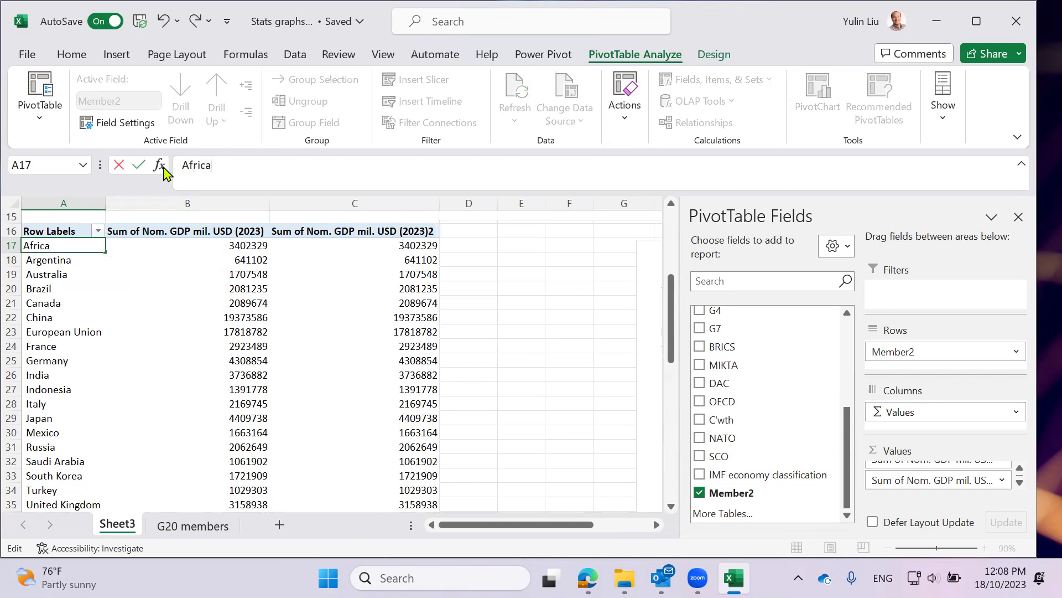
{"action": "type", "text": "rica"}
{"action": "key", "text": "Return"}
{"action": "left_click", "coordinate": [532, 347]}
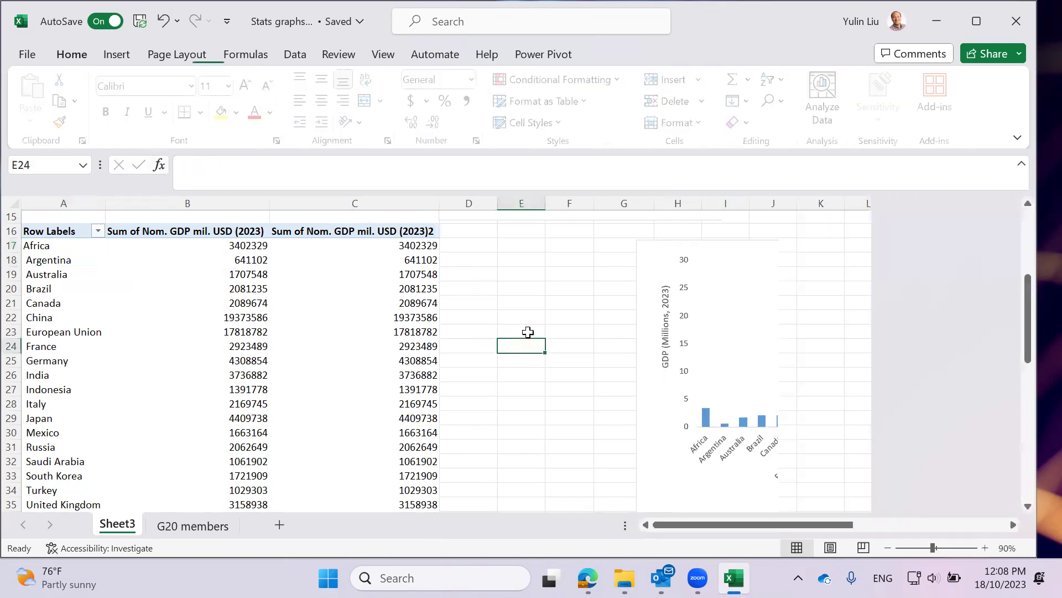
Move the IMF Classification column chart further right on the sheet, clear of the overlapping GDP chart
{"action": "left_click_drag", "start_coordinate": [666, 523], "coordinate": [808, 520]}
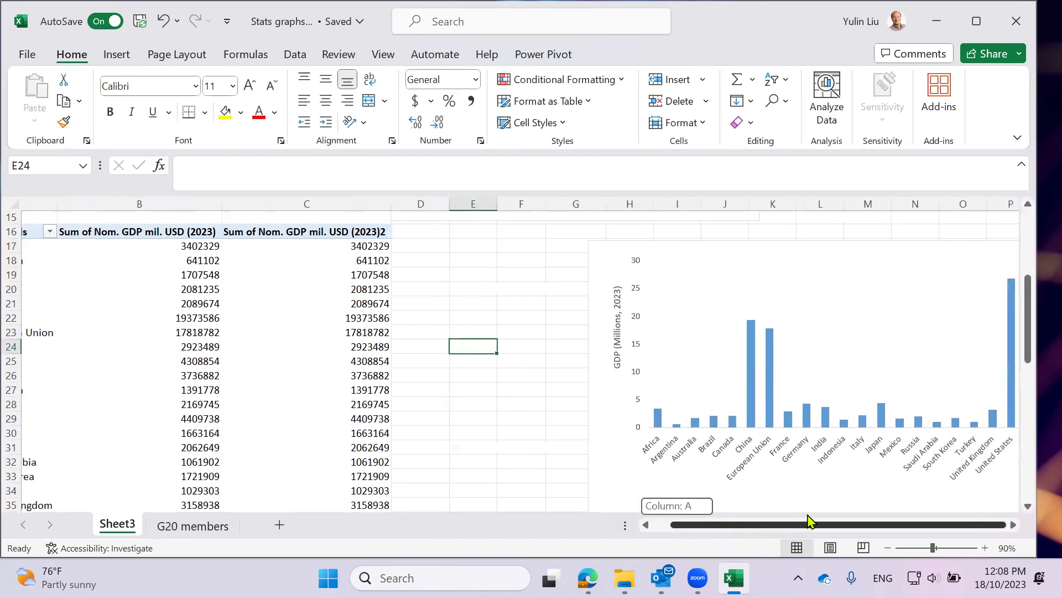
{"action": "left_click", "coordinate": [1013, 524]}
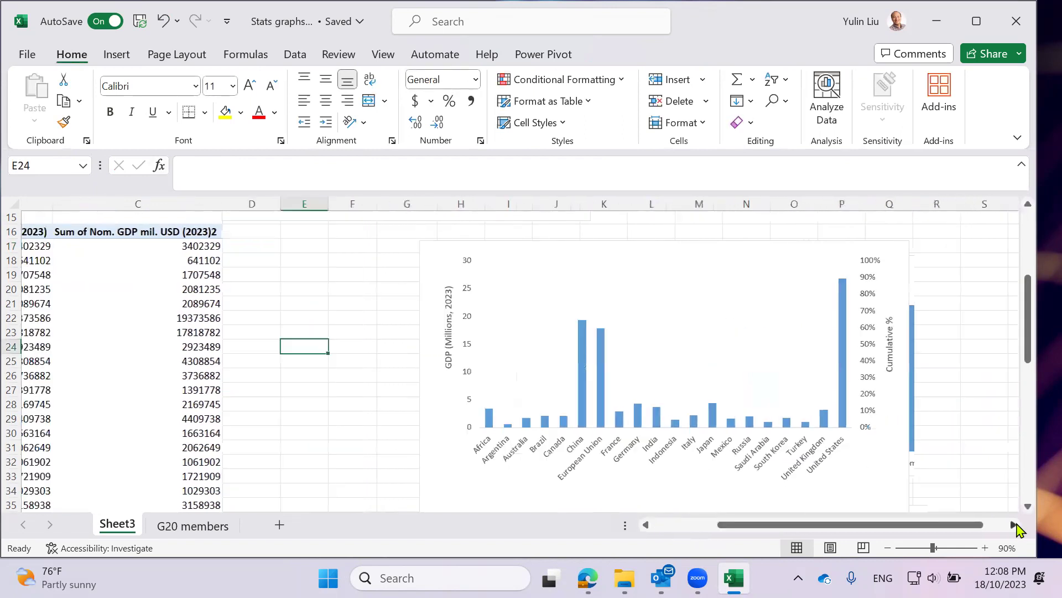
{"action": "left_click", "coordinate": [1013, 524]}
{"action": "left_click", "coordinate": [796, 273]}
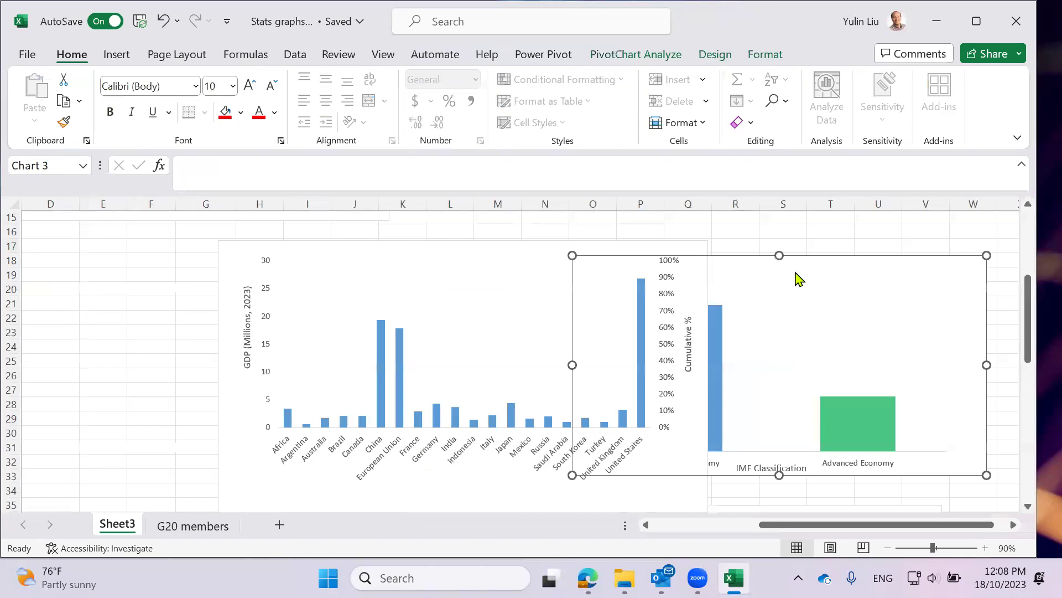
{"action": "left_click", "coordinate": [1019, 216]}
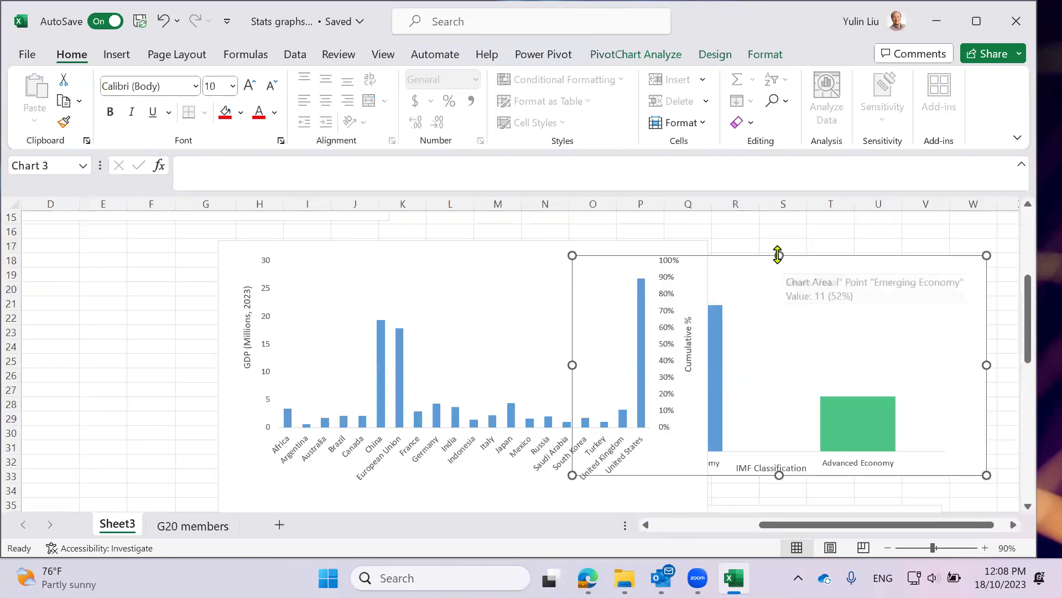
{"action": "left_click_drag", "start_coordinate": [748, 255], "coordinate": [949, 280]}
Sort the pivot table from largest to smallest by the second GDP sum column
{"action": "left_click_drag", "start_coordinate": [795, 527], "coordinate": [698, 532]}
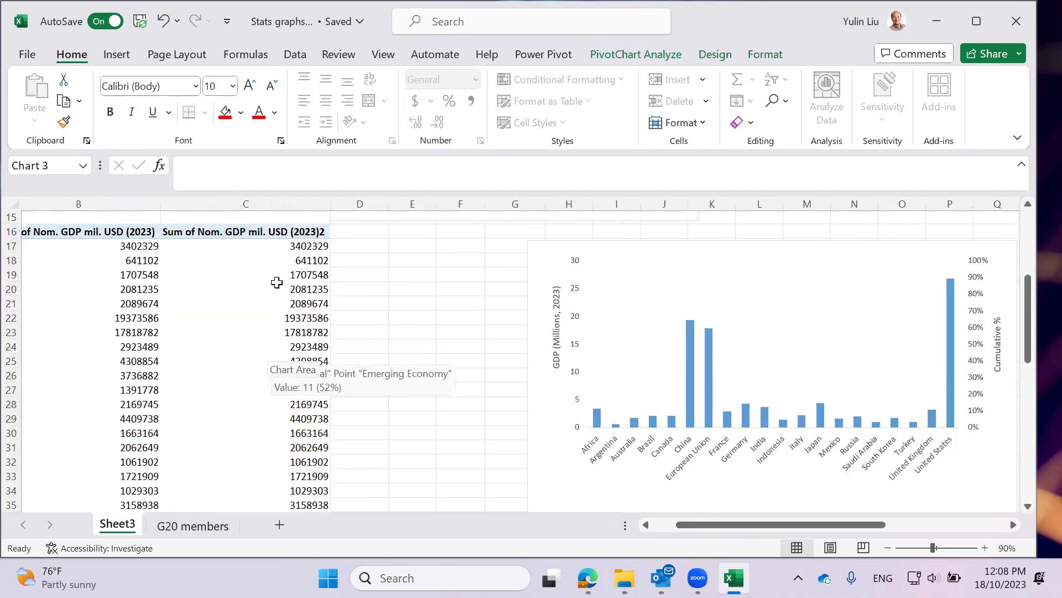
{"action": "left_click_drag", "start_coordinate": [714, 525], "coordinate": [644, 521]}
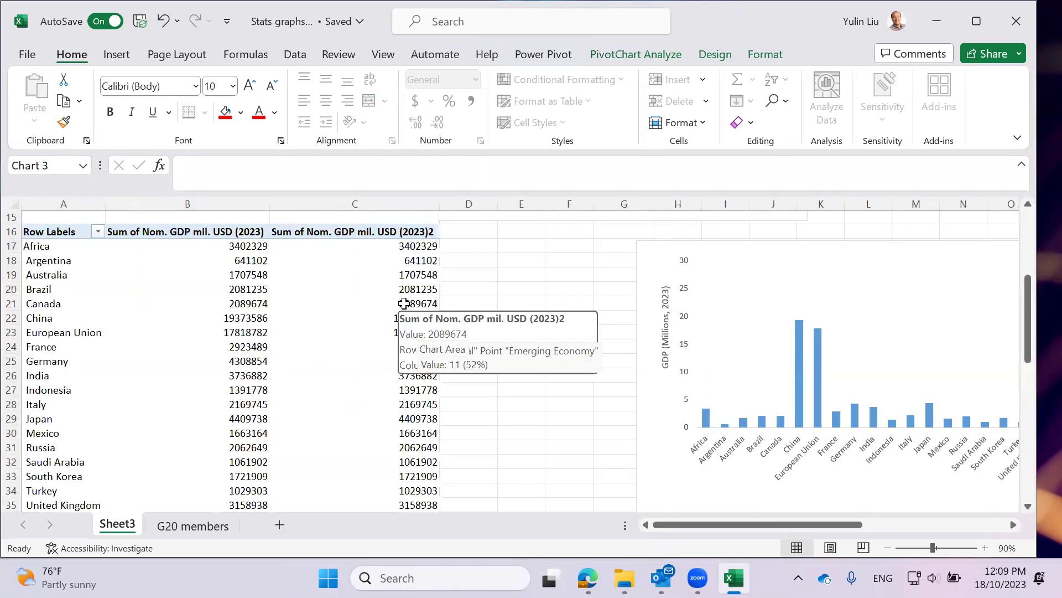
{"action": "right_click", "coordinate": [398, 274]}
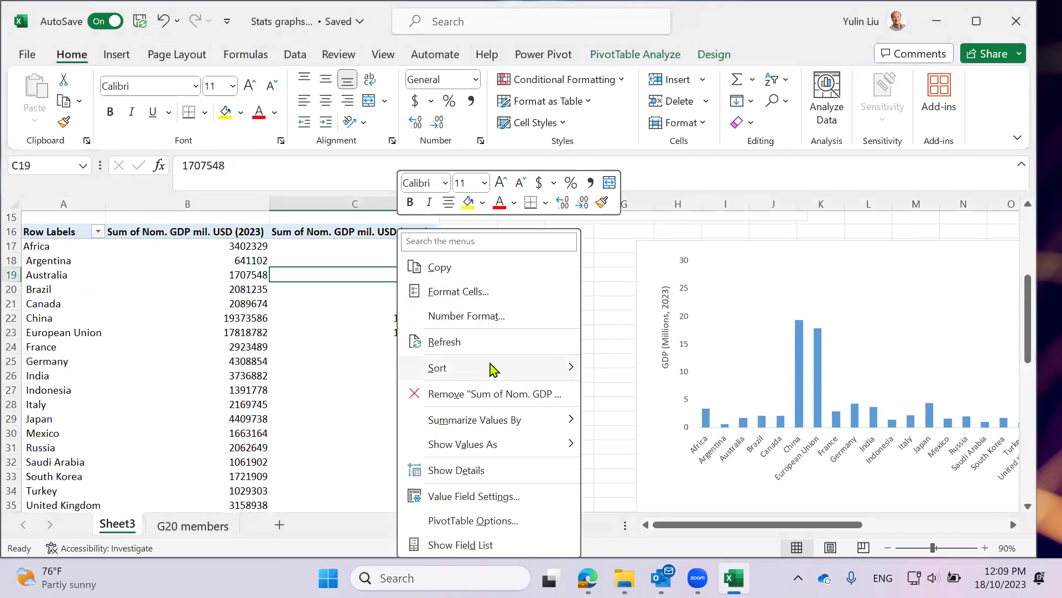
{"action": "mouse_move", "coordinate": [492, 368]}
{"action": "left_click", "coordinate": [631, 392]}
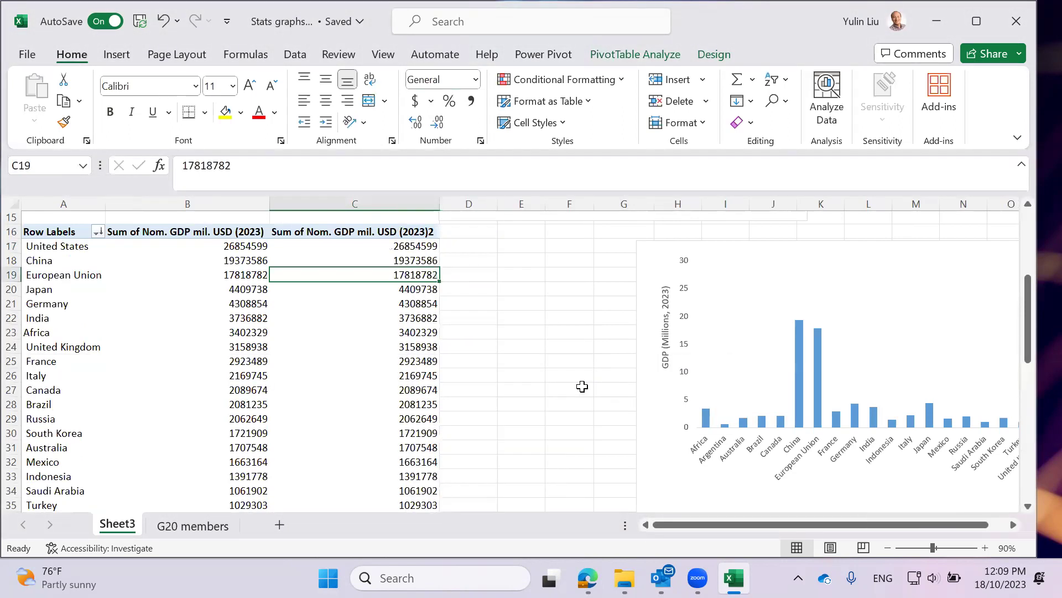
Move the sorted GDP chart closer to the pivot table, so it spans about columns E to O
{"action": "left_click_drag", "start_coordinate": [802, 527], "coordinate": [963, 522]}
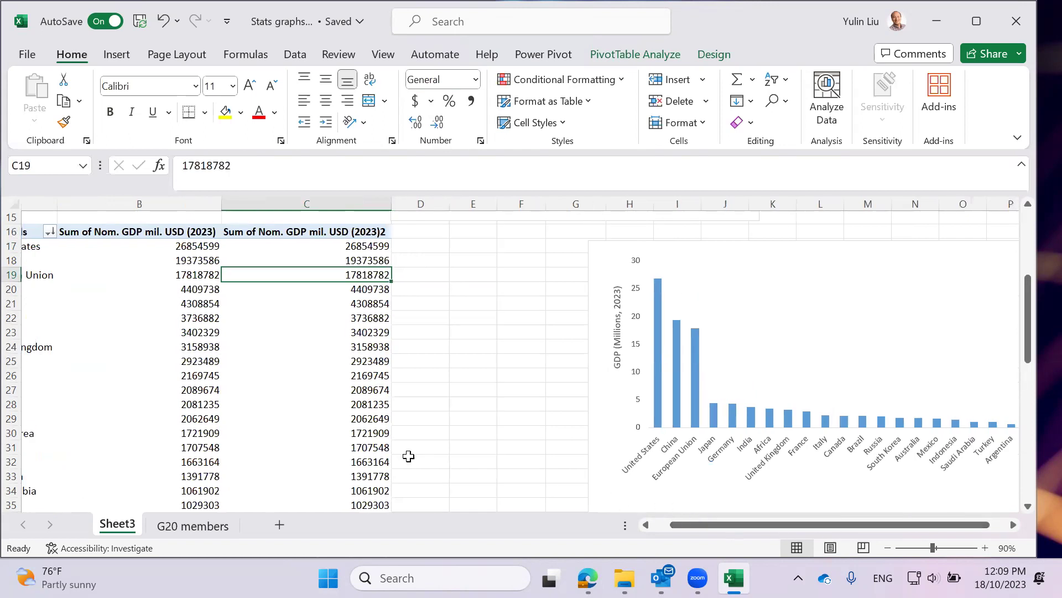
{"action": "scroll", "coordinate": [388, 441], "scroll_direction": "down", "scroll_amount": 3}
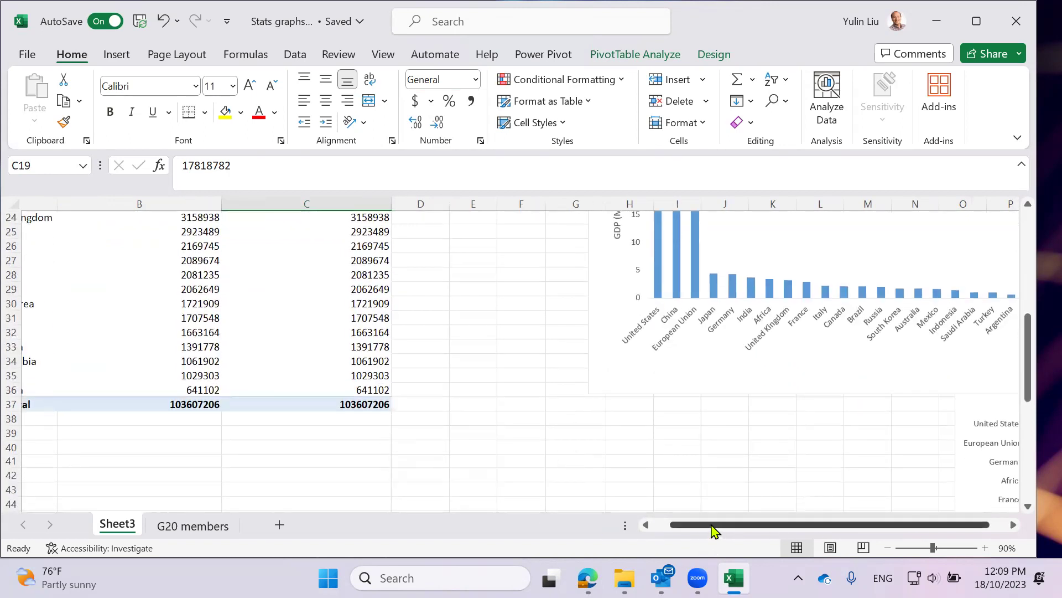
{"action": "left_click_drag", "start_coordinate": [711, 526], "coordinate": [693, 526]}
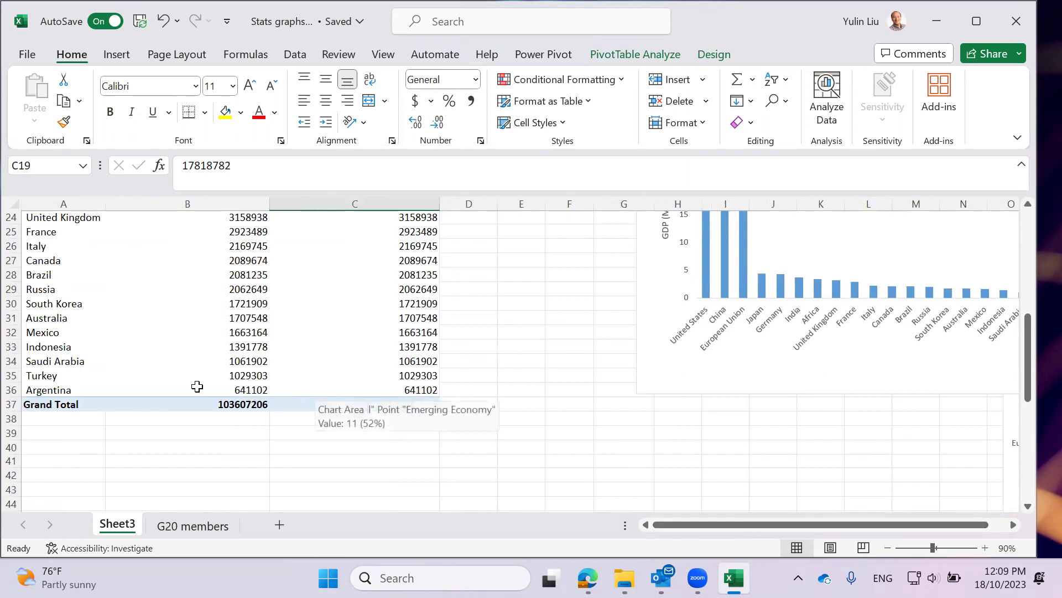
{"action": "scroll", "coordinate": [197, 386], "scroll_direction": "up", "scroll_amount": 2}
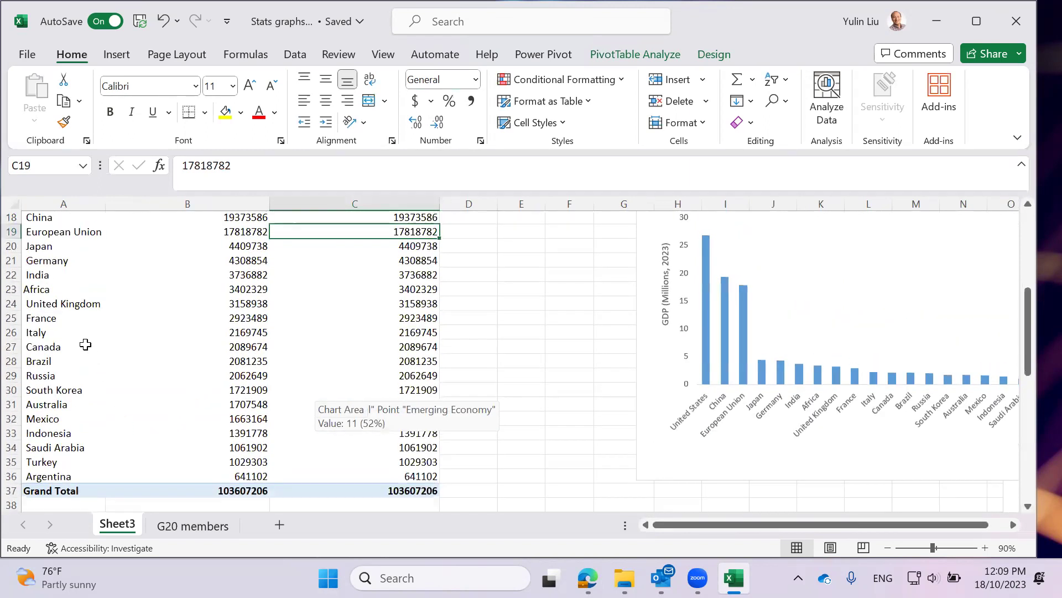
{"action": "left_click", "coordinate": [31, 289]}
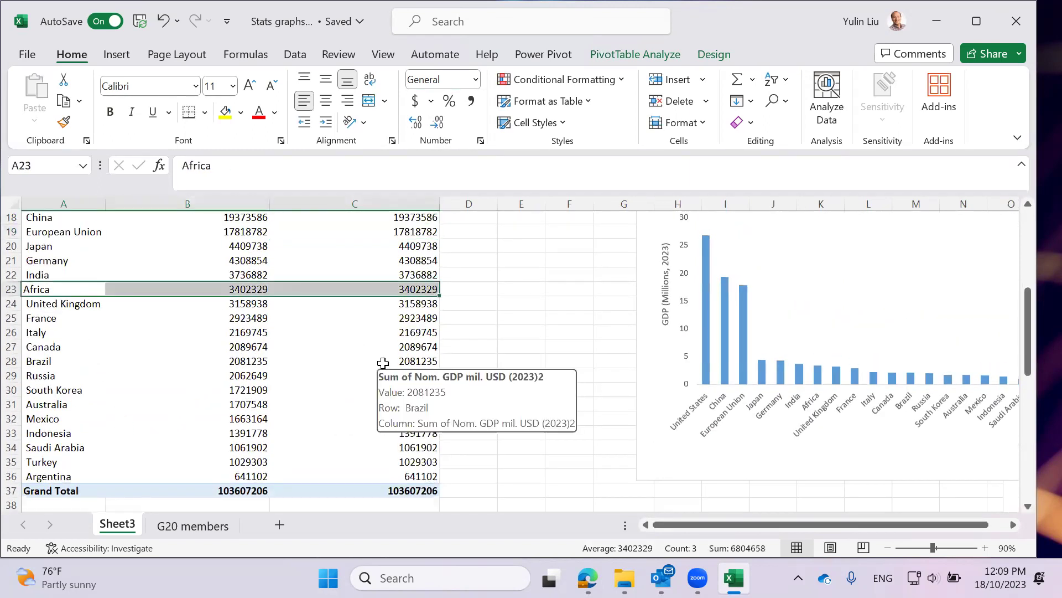
{"action": "left_click_drag", "start_coordinate": [768, 525], "coordinate": [891, 524]}
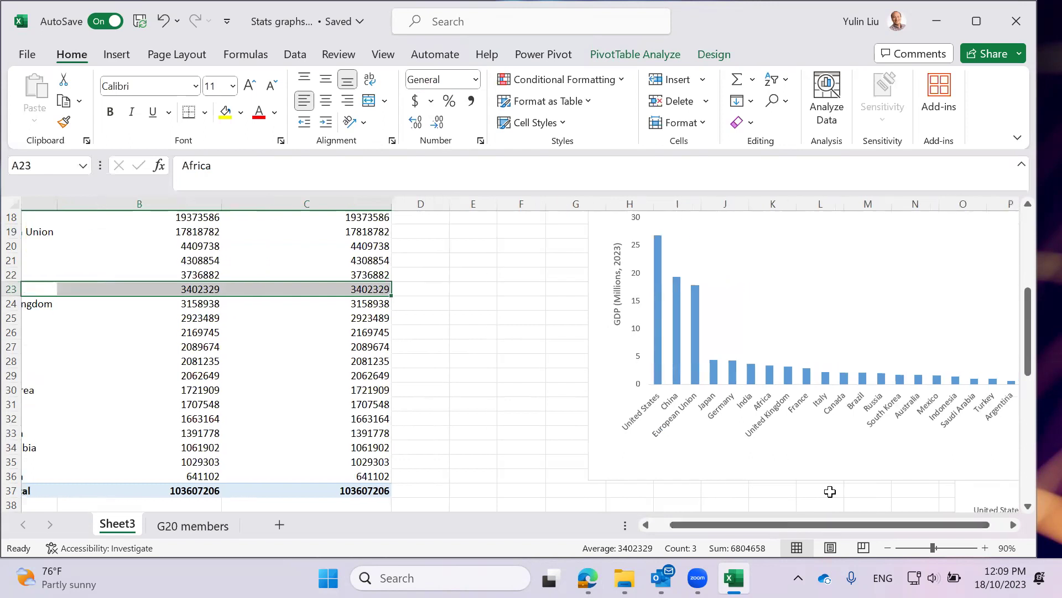
{"action": "scroll", "coordinate": [952, 462], "scroll_direction": "up", "scroll_amount": 3}
{"action": "left_click_drag", "start_coordinate": [722, 332], "coordinate": [612, 323]}
{"action": "scroll", "coordinate": [968, 459], "scroll_direction": "down", "scroll_amount": 1}
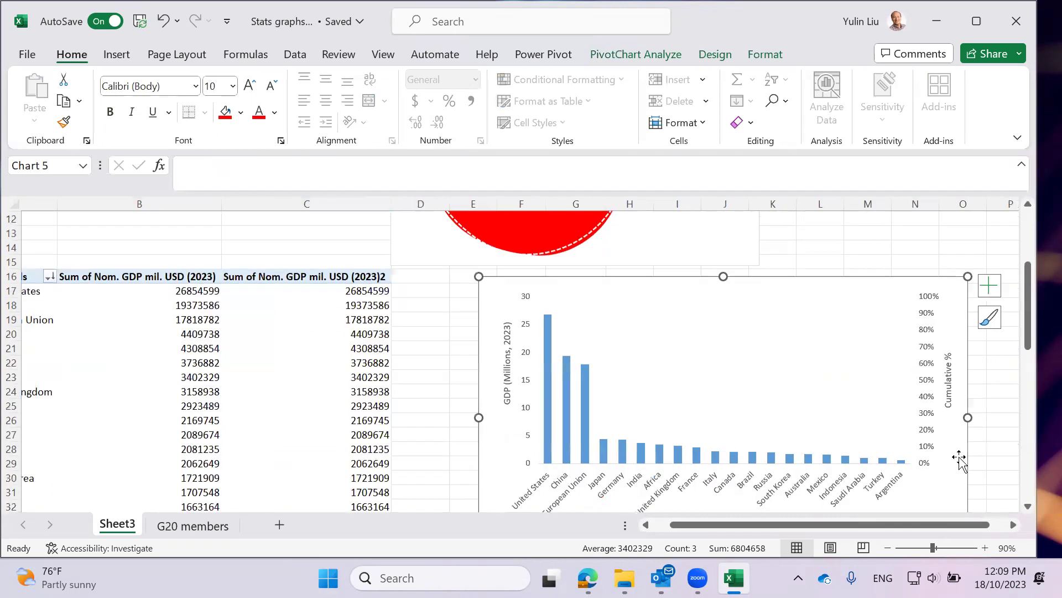
Check the chart type and secondary-axis assignment of both series in the GDP combo chart
{"action": "right_click", "coordinate": [649, 375]}
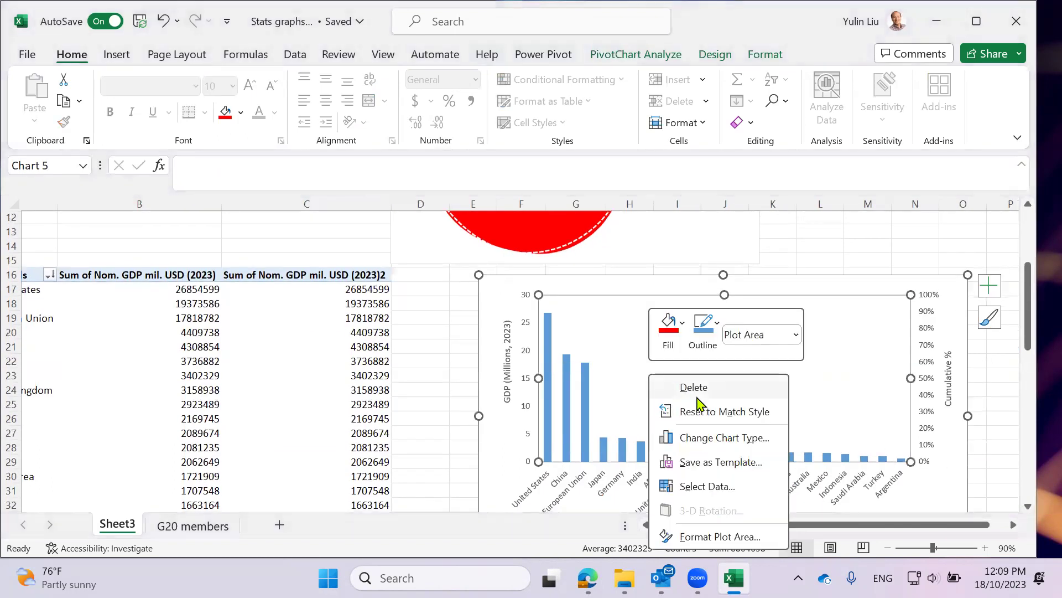
{"action": "left_click", "coordinate": [747, 438]}
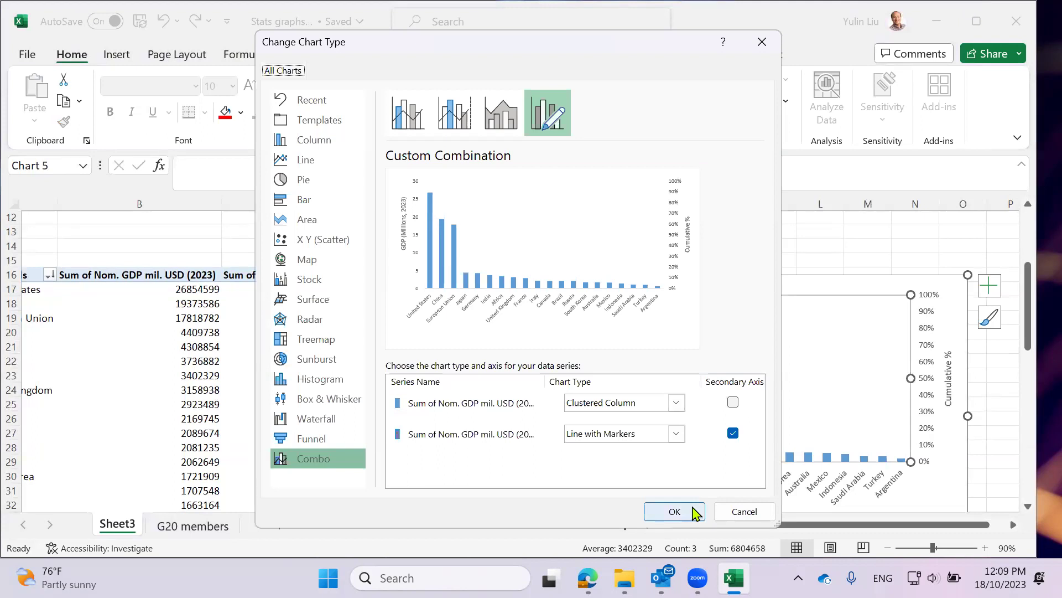
{"action": "left_click", "coordinate": [675, 511]}
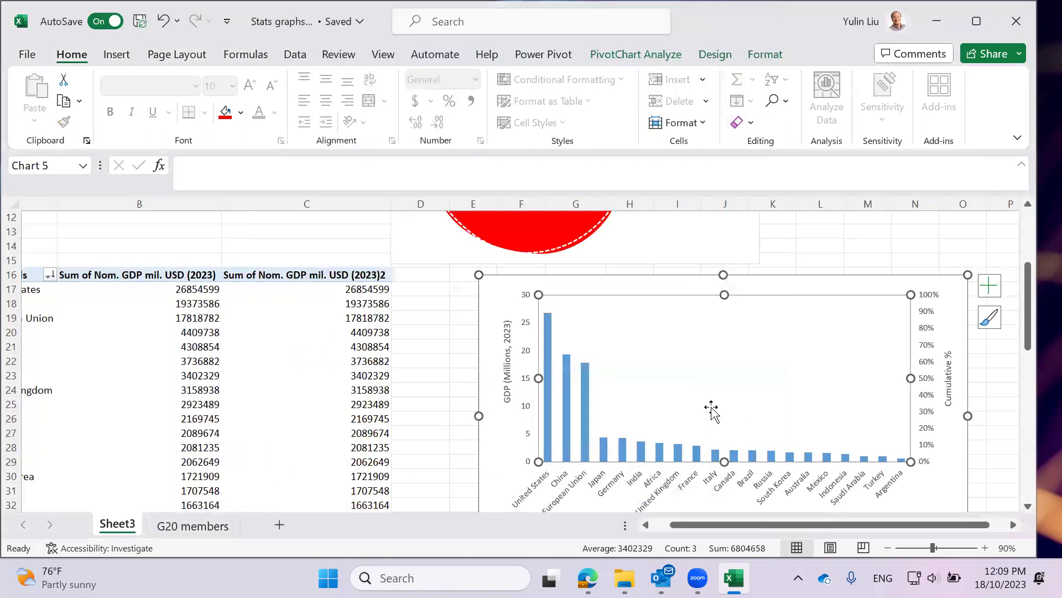
{"action": "right_click", "coordinate": [627, 378]}
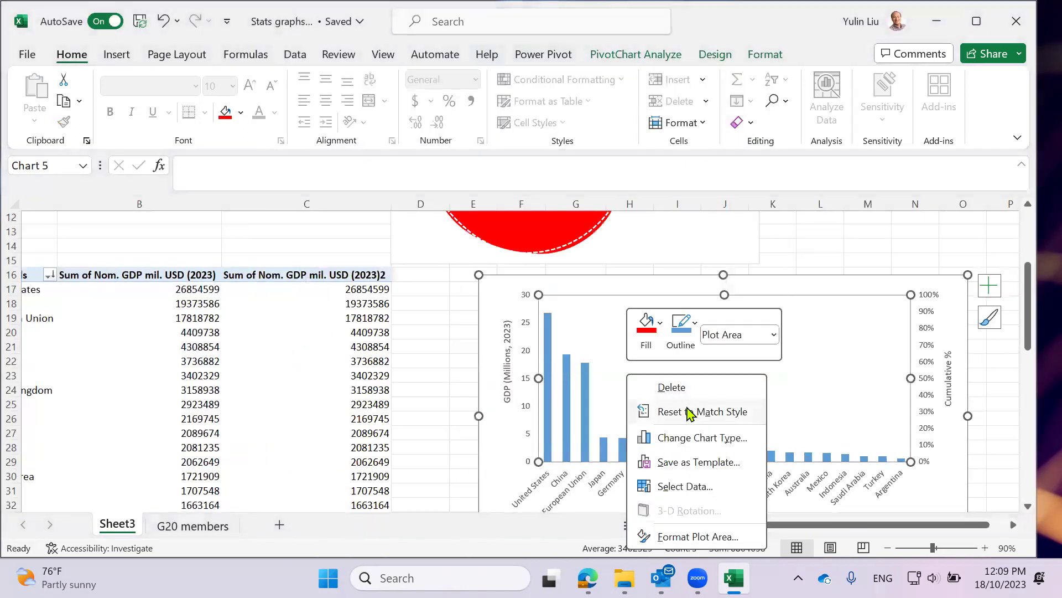
Show the second GDP sum column as % Running Total In, with Member2 as the base field
{"action": "left_click", "coordinate": [334, 321]}
{"action": "right_click", "coordinate": [334, 321]}
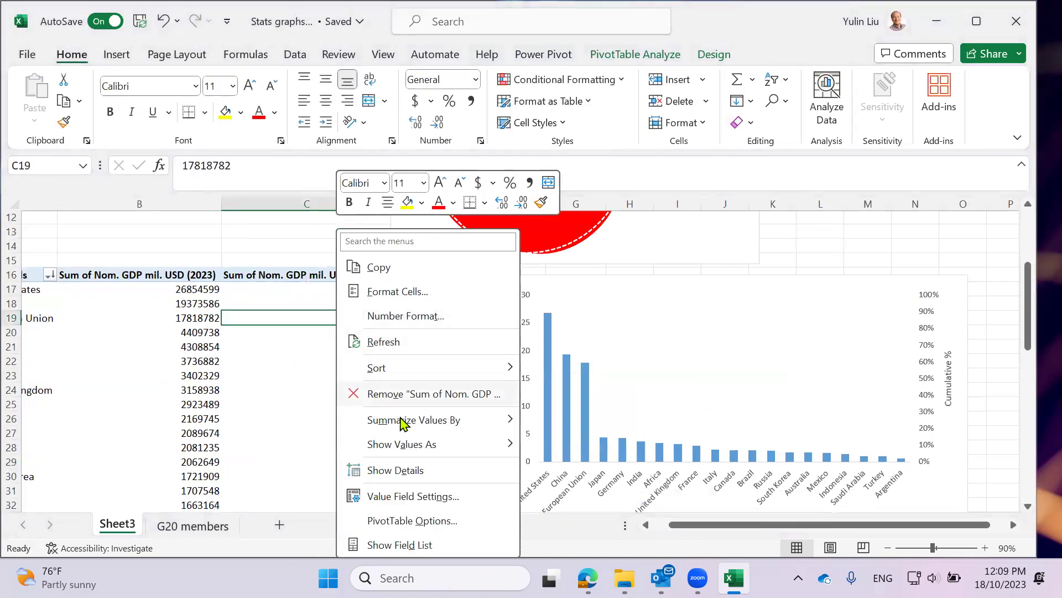
{"action": "mouse_move", "coordinate": [477, 447]}
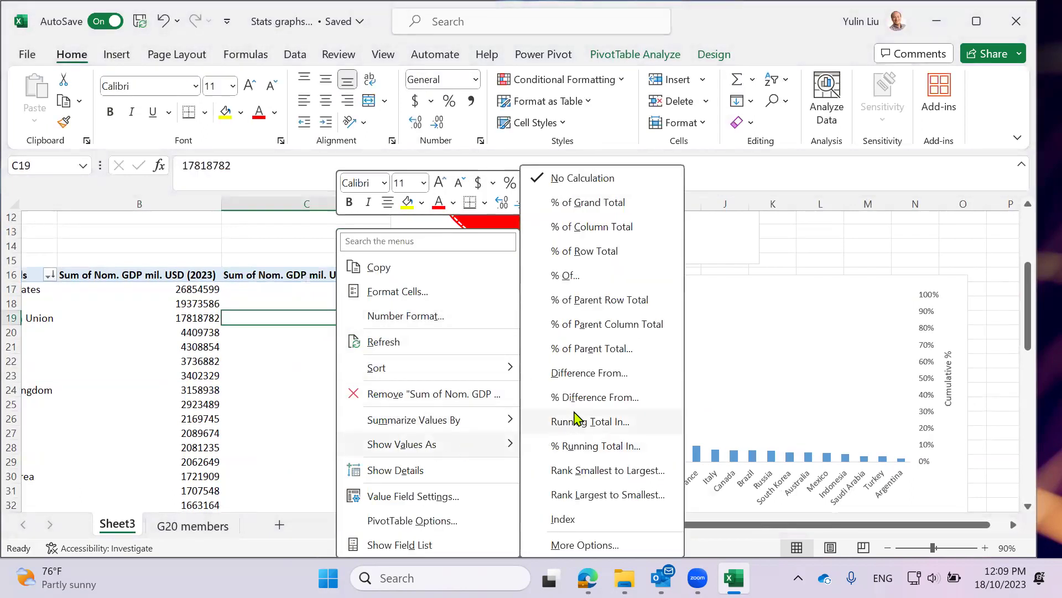
{"action": "left_click", "coordinate": [582, 451]}
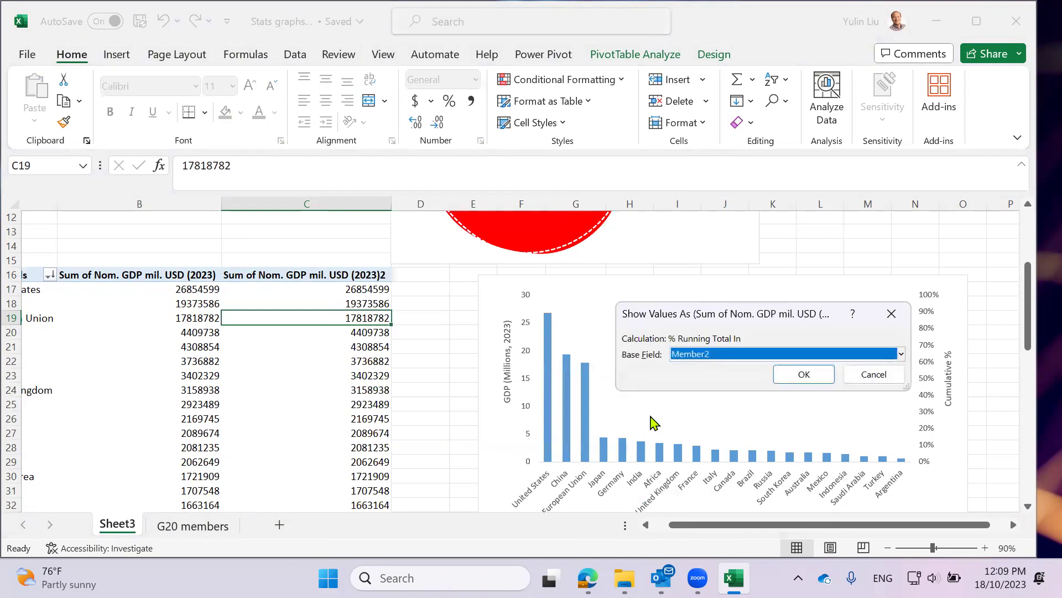
{"action": "left_click", "coordinate": [804, 374]}
{"action": "scroll", "coordinate": [811, 439], "scroll_direction": "down", "scroll_amount": 1}
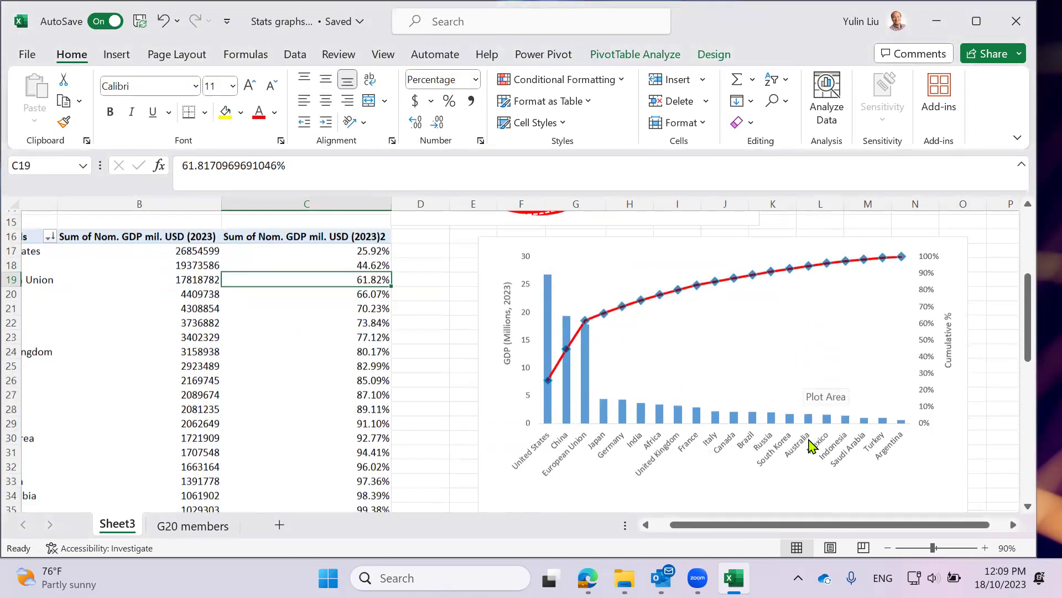
Examine the cumulative percentages and the grouped Africa row in the pivot table alongside the Pareto chart
{"action": "left_click", "coordinate": [423, 346]}
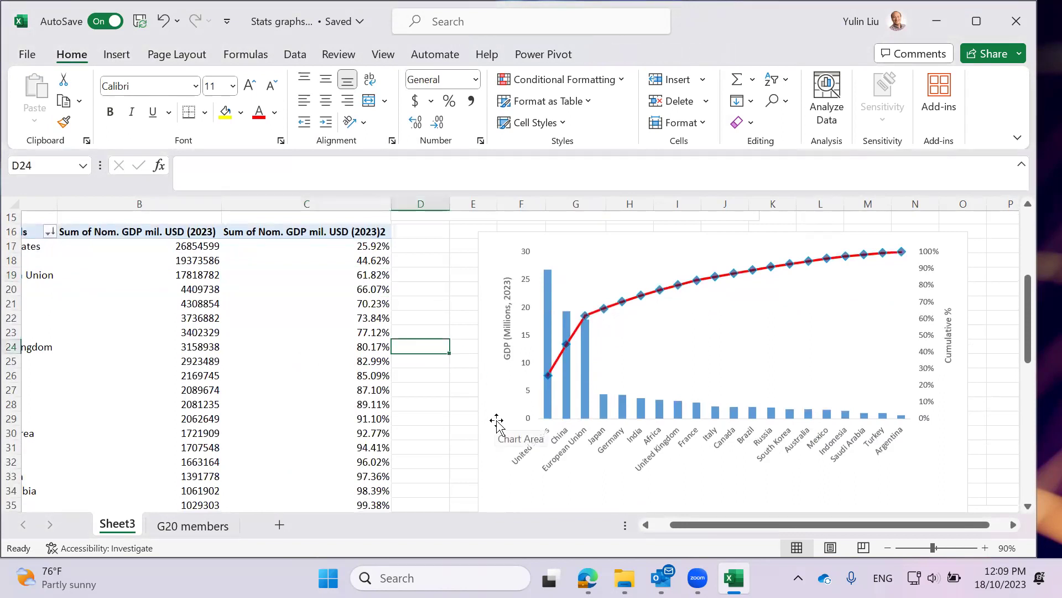
{"action": "left_click_drag", "start_coordinate": [832, 535], "coordinate": [741, 533]}
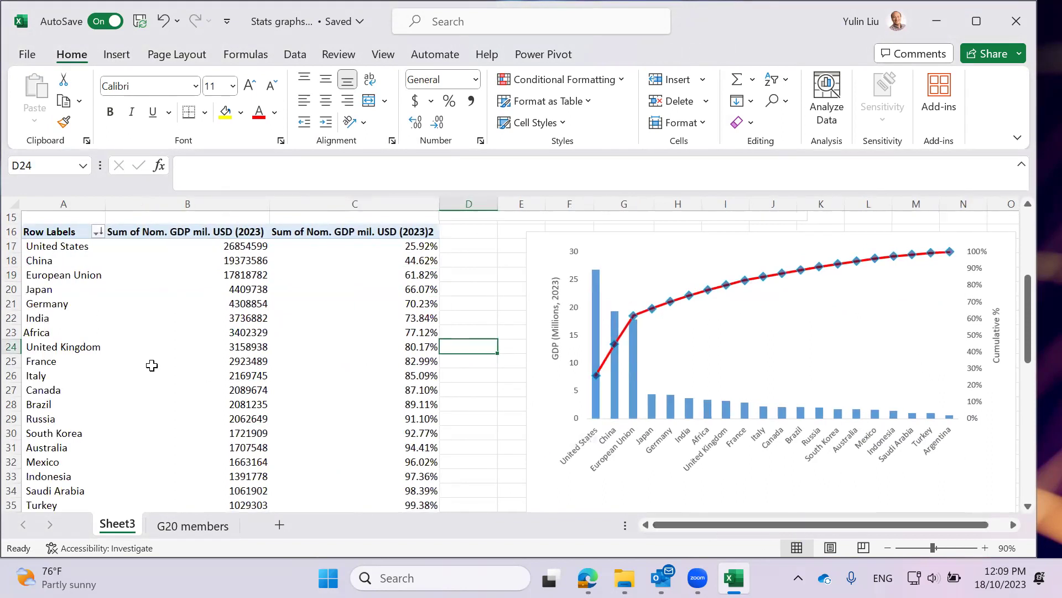
{"action": "scroll", "coordinate": [111, 360], "scroll_direction": "down", "scroll_amount": 2}
{"action": "left_click", "coordinate": [32, 252]}
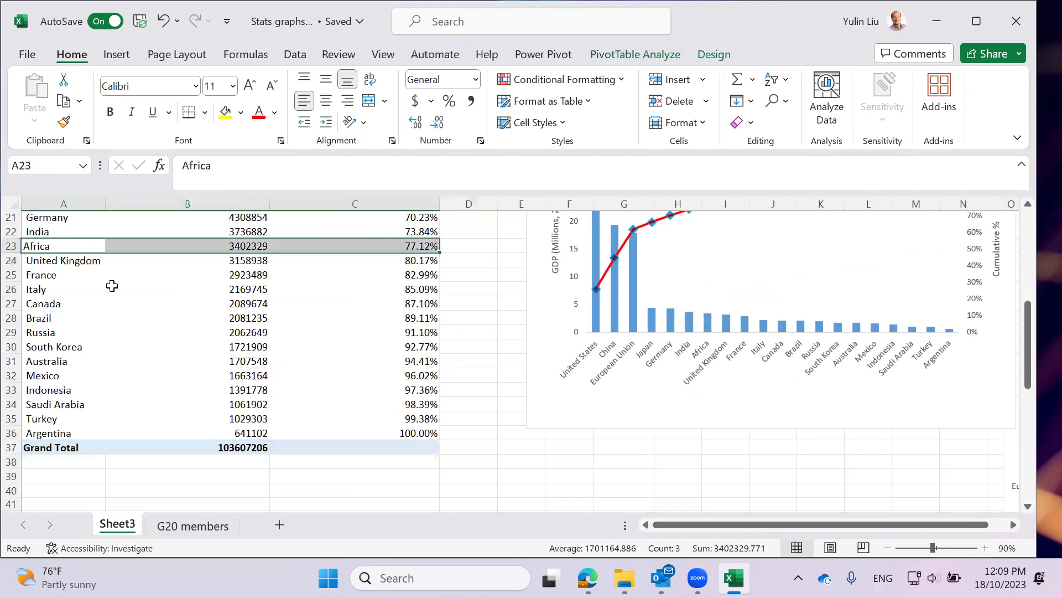
{"action": "scroll", "coordinate": [147, 355], "scroll_direction": "up", "scroll_amount": 1}
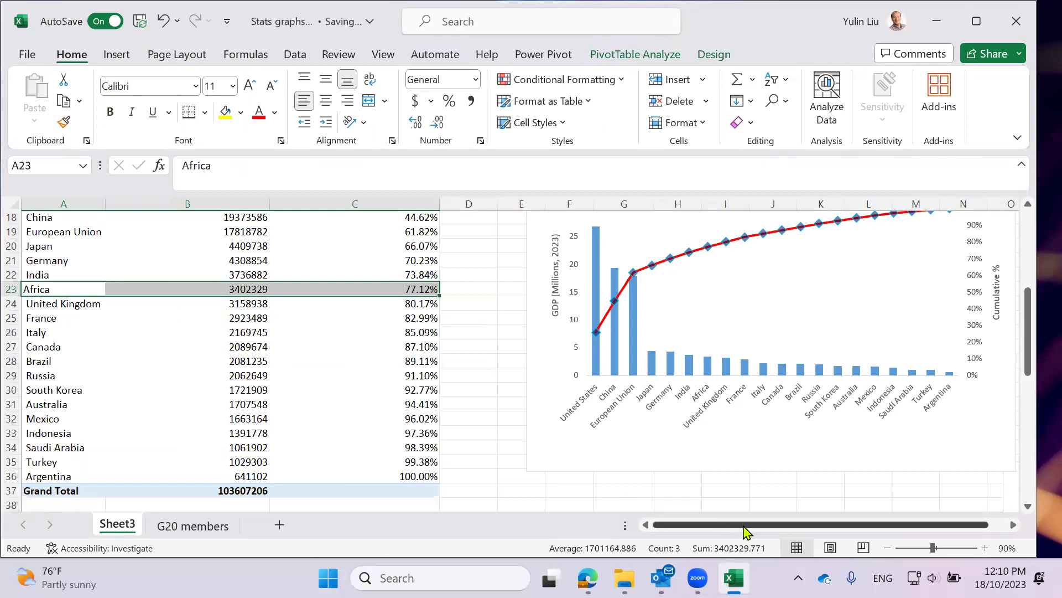
{"action": "scroll", "coordinate": [918, 465], "scroll_direction": "right", "scroll_amount": 1}
{"action": "scroll", "coordinate": [885, 428], "scroll_direction": "up", "scroll_amount": 2}
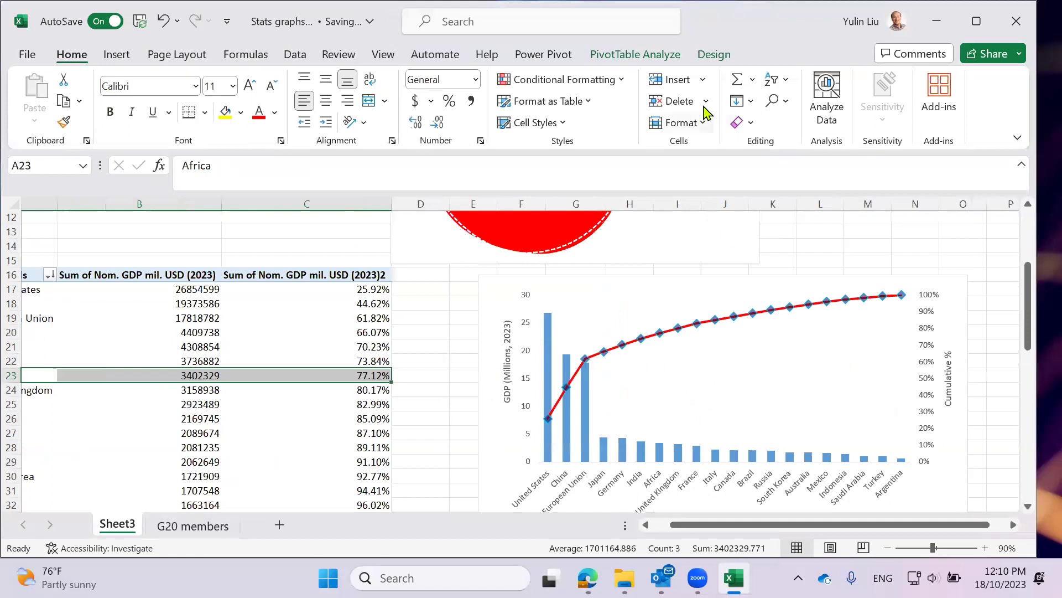
Display the field list for the GDP pivot table
{"action": "left_click", "coordinate": [704, 63]}
{"action": "scroll", "coordinate": [705, 64], "scroll_direction": "up", "scroll_amount": 1}
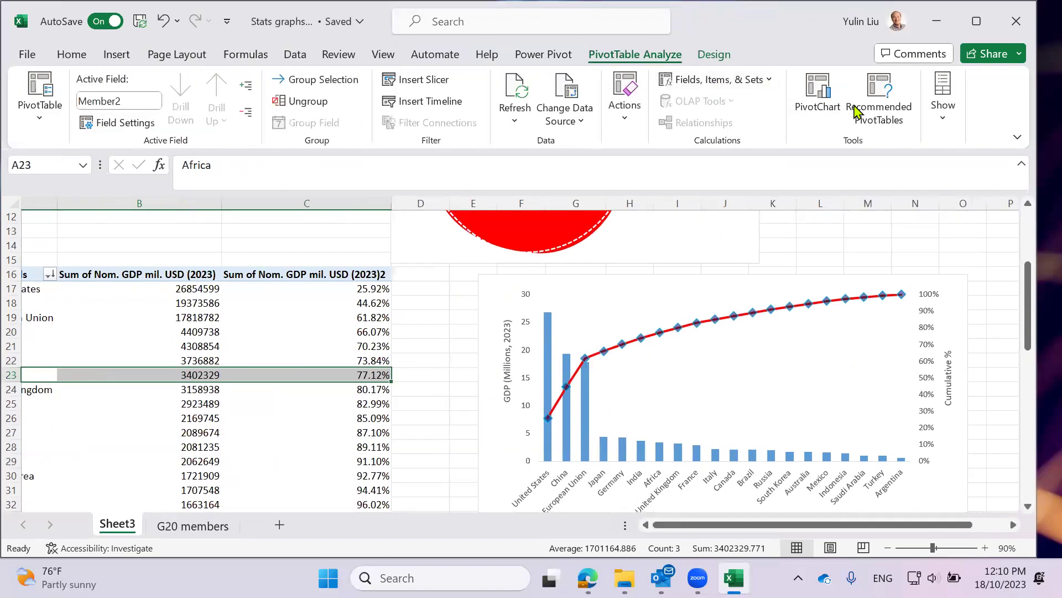
{"action": "left_click", "coordinate": [943, 97]}
{"action": "left_click", "coordinate": [944, 185]}
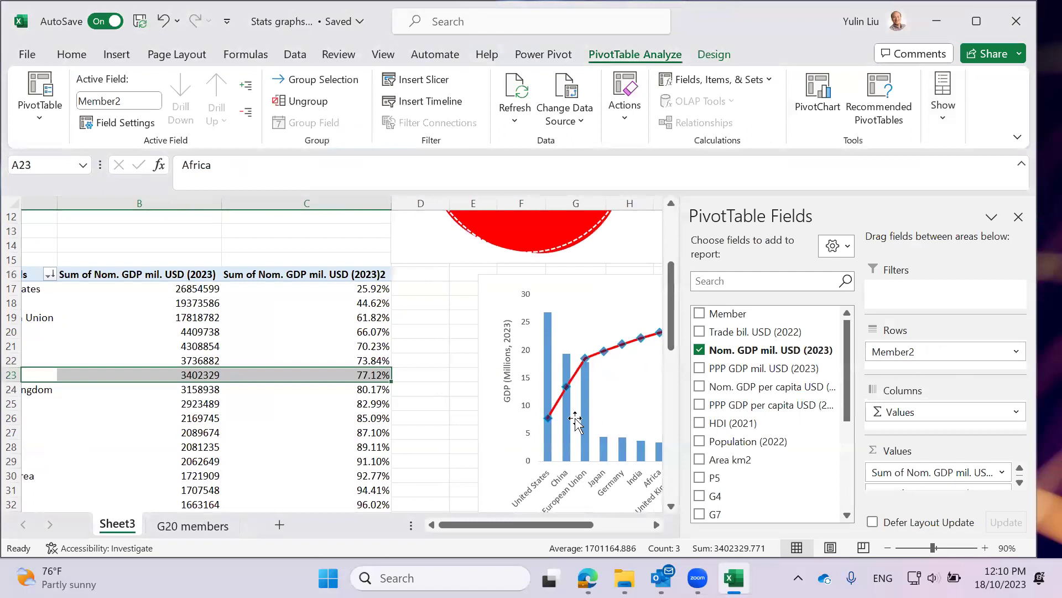
Rename the grouped row field as Membsdfsd and locate it in the pivot table's field list
{"action": "left_click", "coordinate": [128, 100]}
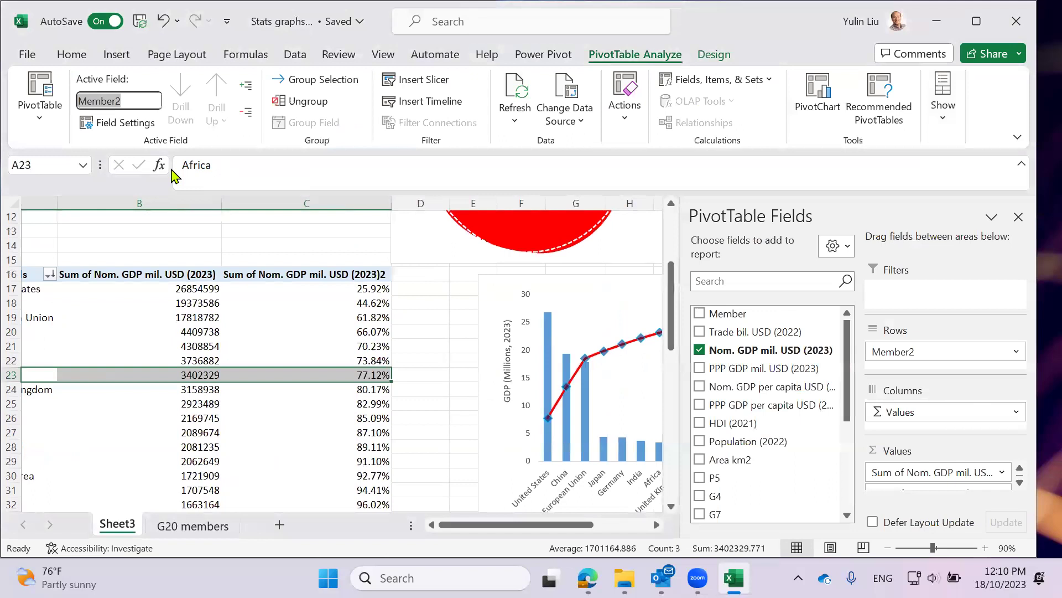
{"action": "left_click_drag", "start_coordinate": [490, 526], "coordinate": [527, 526]}
{"action": "left_click", "coordinate": [140, 100]}
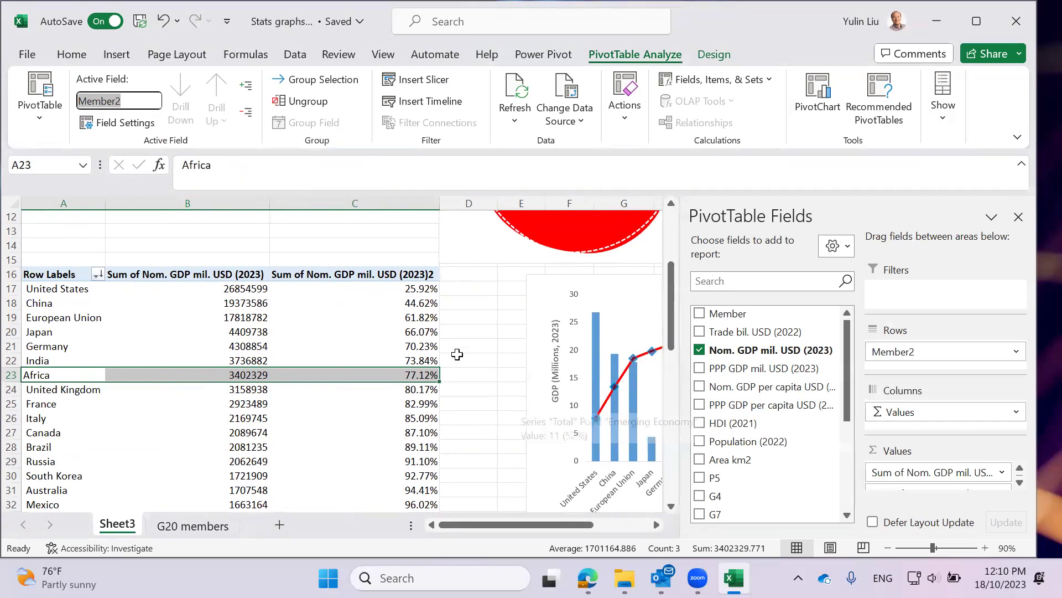
{"action": "left_click", "coordinate": [140, 100]}
{"action": "key", "text": "BackSpace"}
{"action": "key", "text": "BackSpace"}
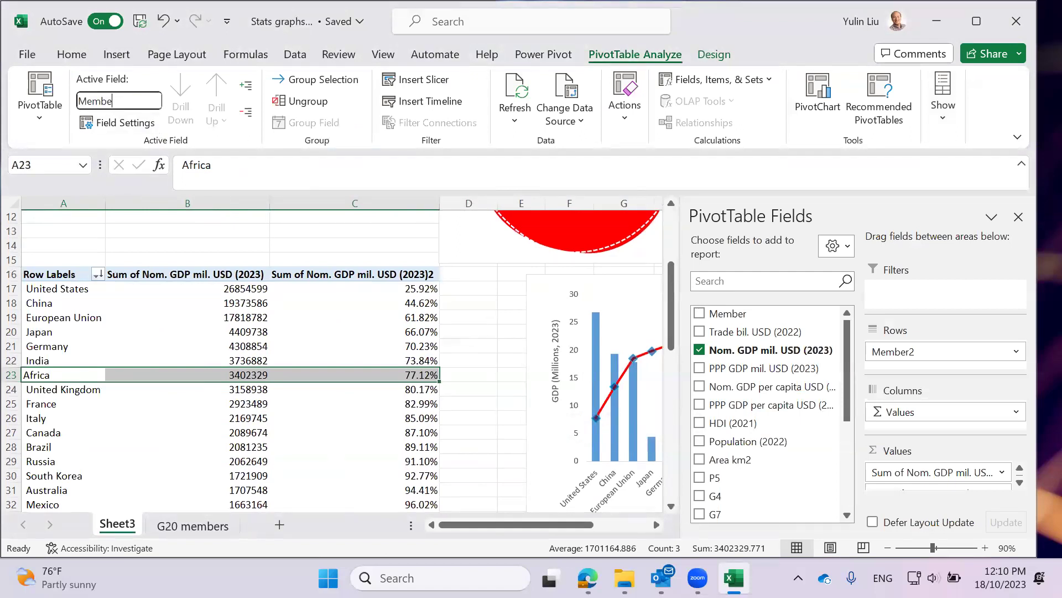
{"action": "type", "text": "sdfsd"}
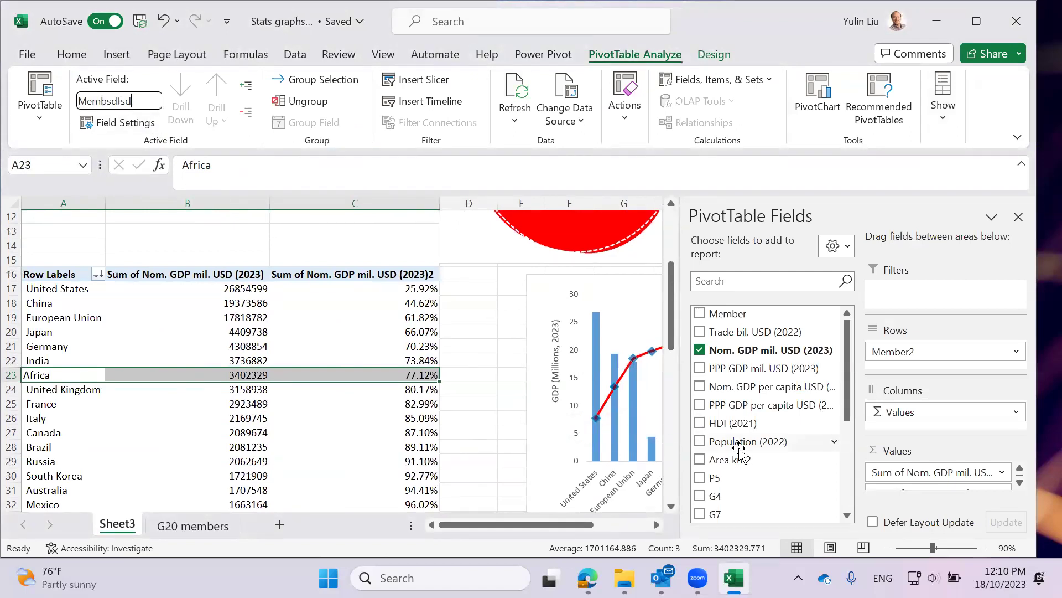
{"action": "left_click", "coordinate": [354, 245]}
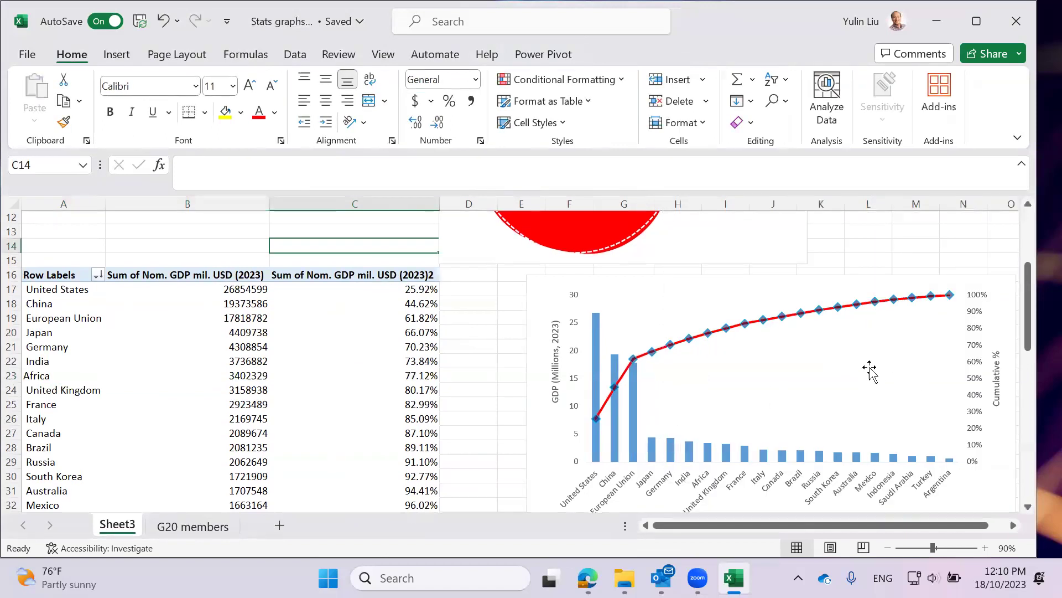
{"action": "left_click", "coordinate": [431, 332]}
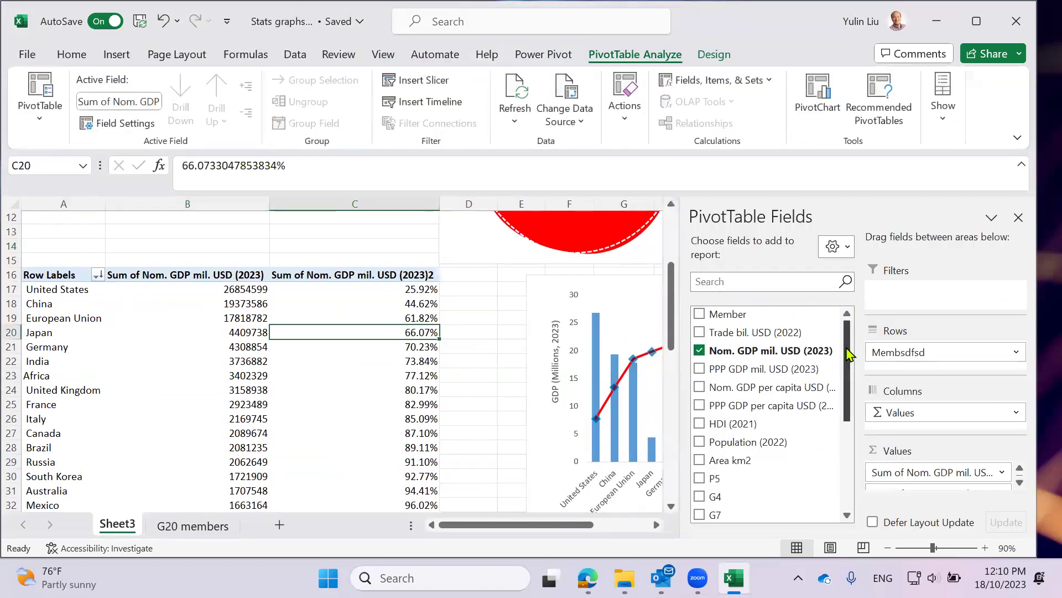
{"action": "left_click_drag", "start_coordinate": [847, 371], "coordinate": [847, 458]}
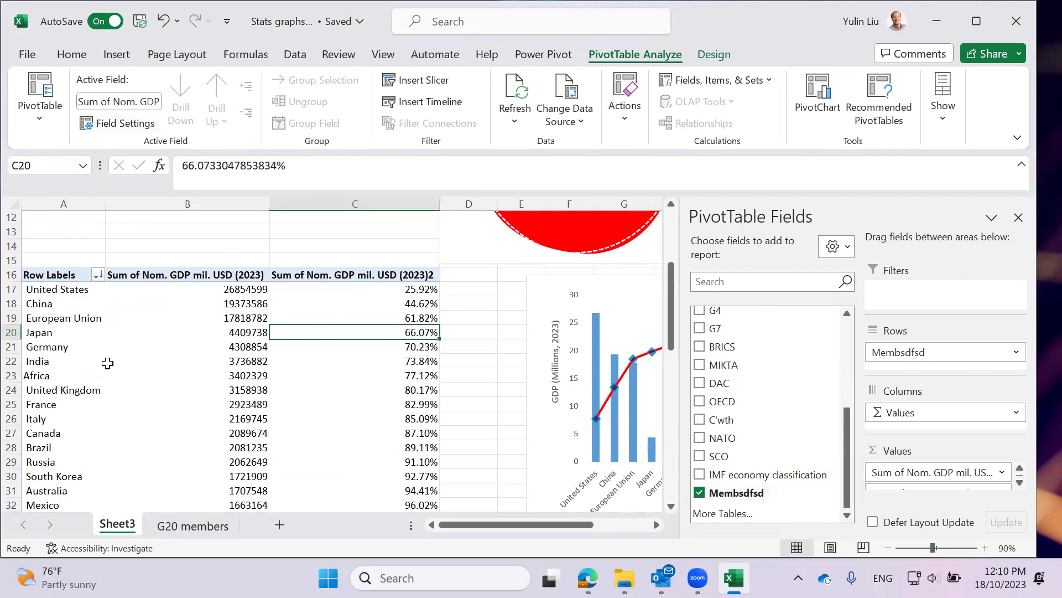
{"action": "scroll", "coordinate": [111, 376], "scroll_direction": "down", "scroll_amount": 2}
{"action": "scroll", "coordinate": [69, 381], "scroll_direction": "up", "scroll_amount": 1}
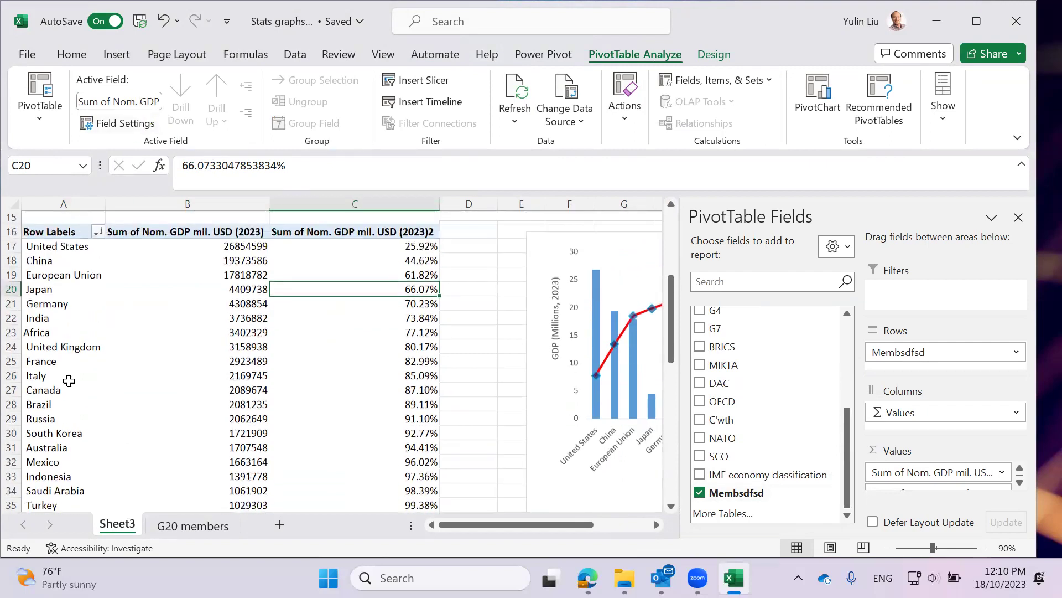
With the Africa group selected, rename the active field from its scratch name back to Member2
{"action": "left_click", "coordinate": [24, 333]}
{"action": "left_click", "coordinate": [138, 101]}
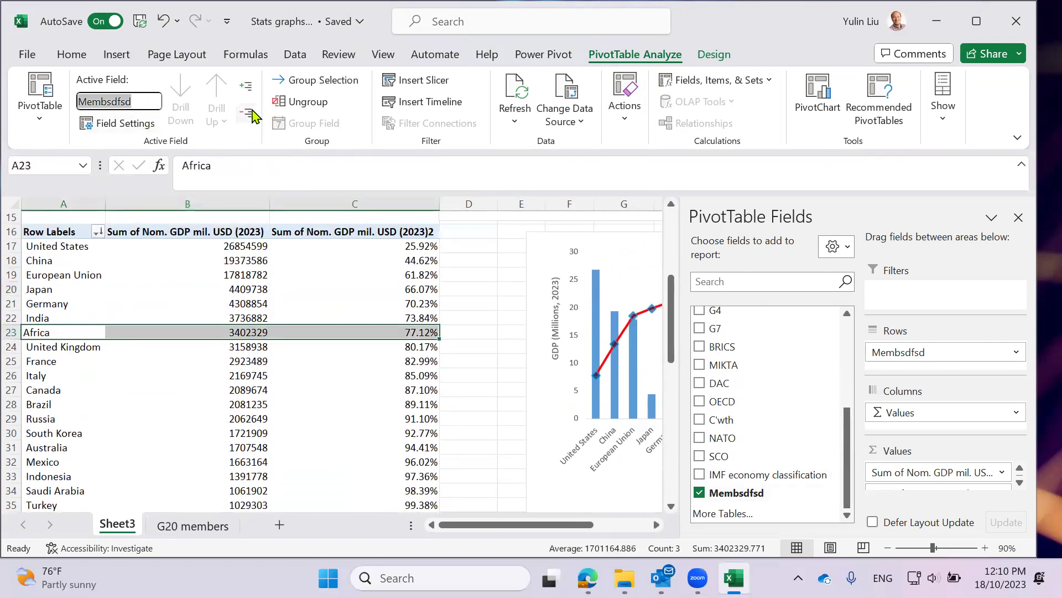
{"action": "left_click", "coordinate": [160, 101]}
{"action": "key", "text": "BackSpace"}
{"action": "key", "text": "BackSpace"}
{"action": "key", "text": "BackSpace"}
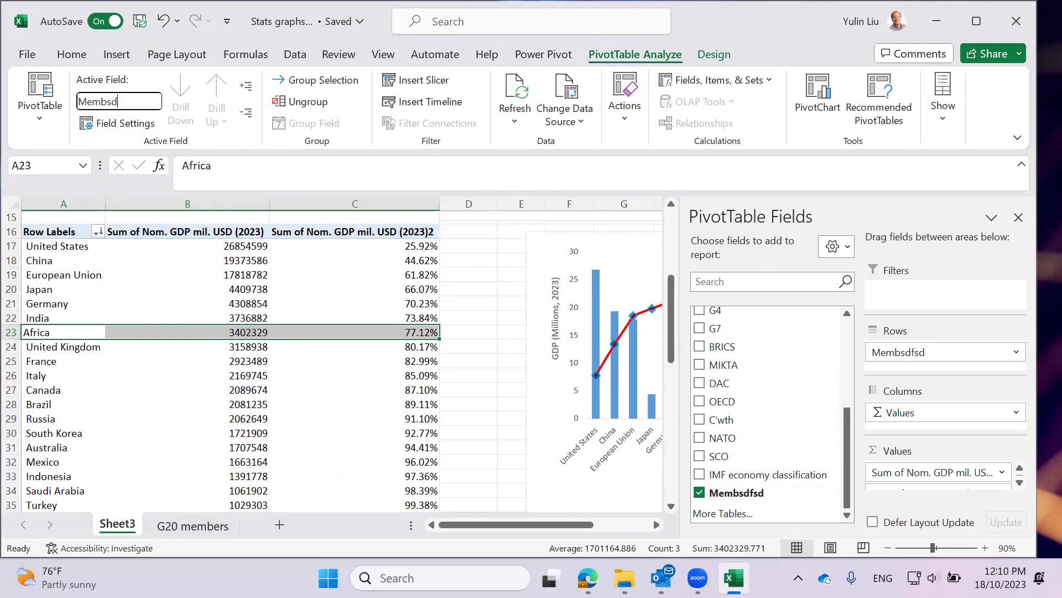
{"action": "key", "text": "Return"}
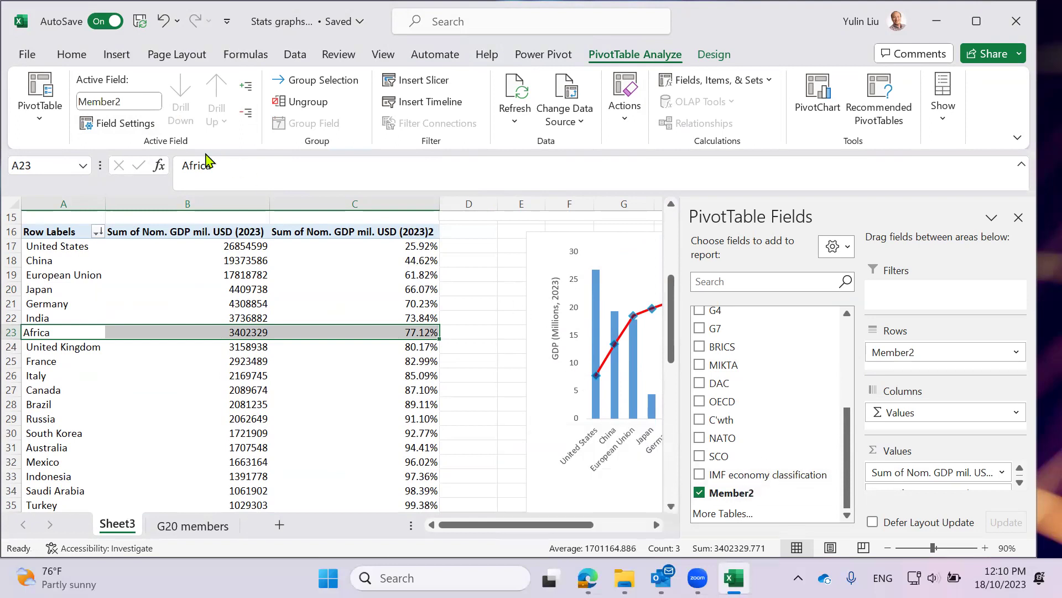
Rename the grouped row field as Member and set its name back to Member2
{"action": "left_click", "coordinate": [145, 100]}
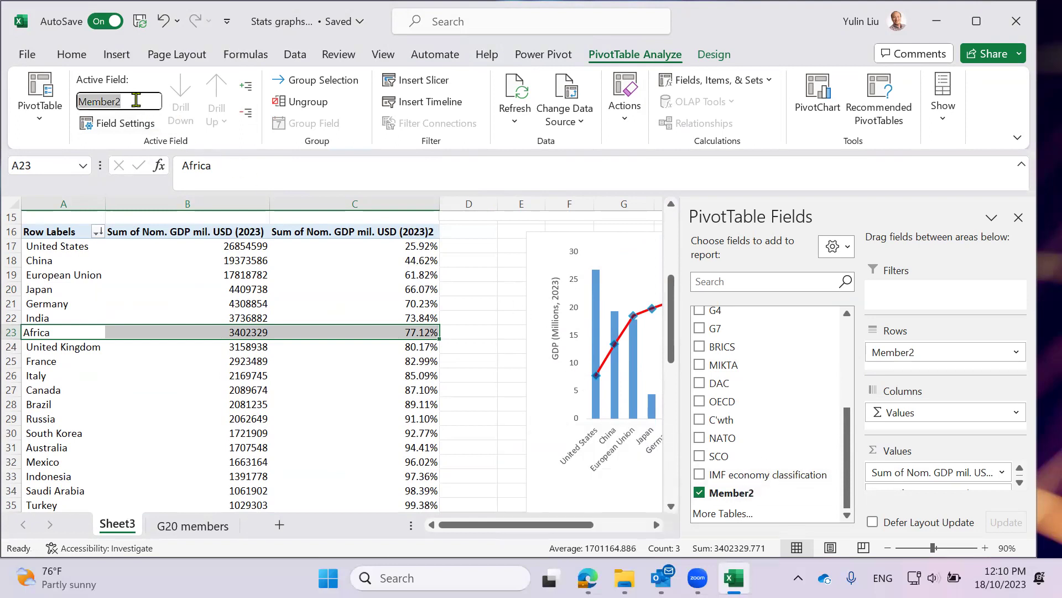
{"action": "left_click", "coordinate": [136, 101]}
{"action": "key", "text": "Return"}
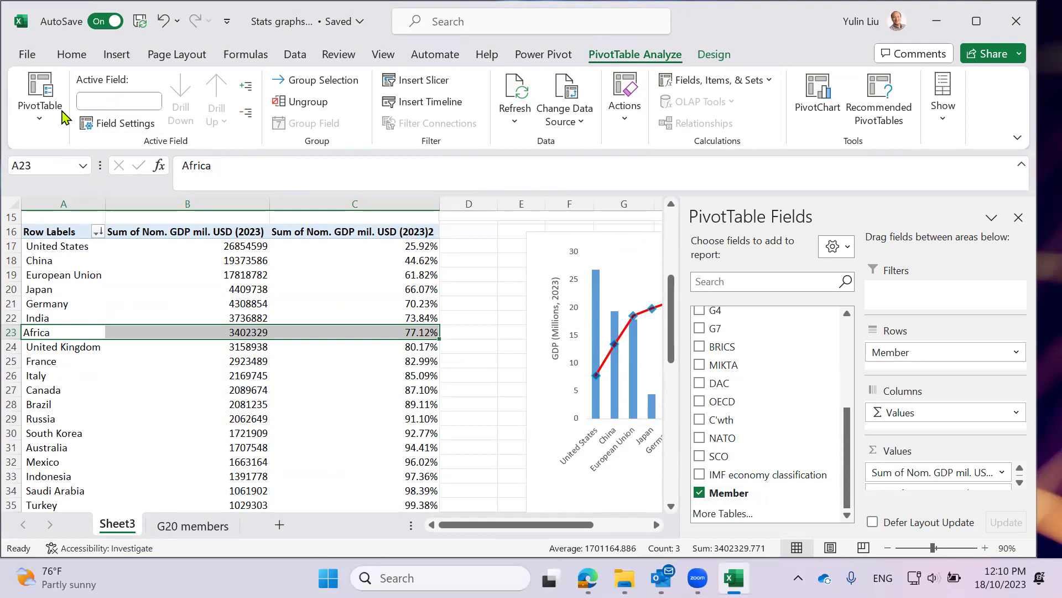
{"action": "left_click", "coordinate": [132, 102]}
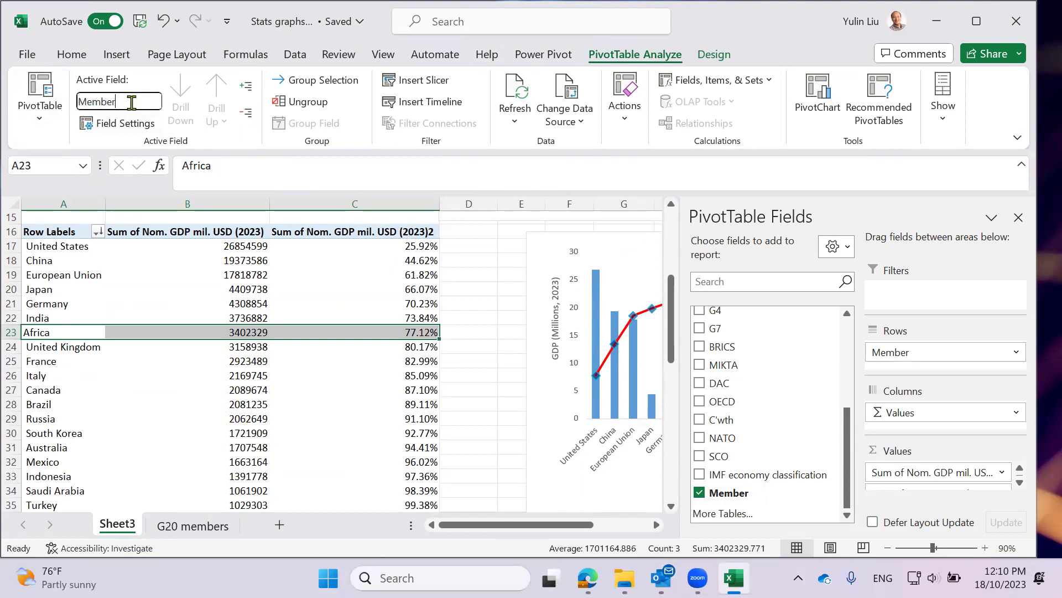
{"action": "type", "text": "2"}
{"action": "key", "text": "Return"}
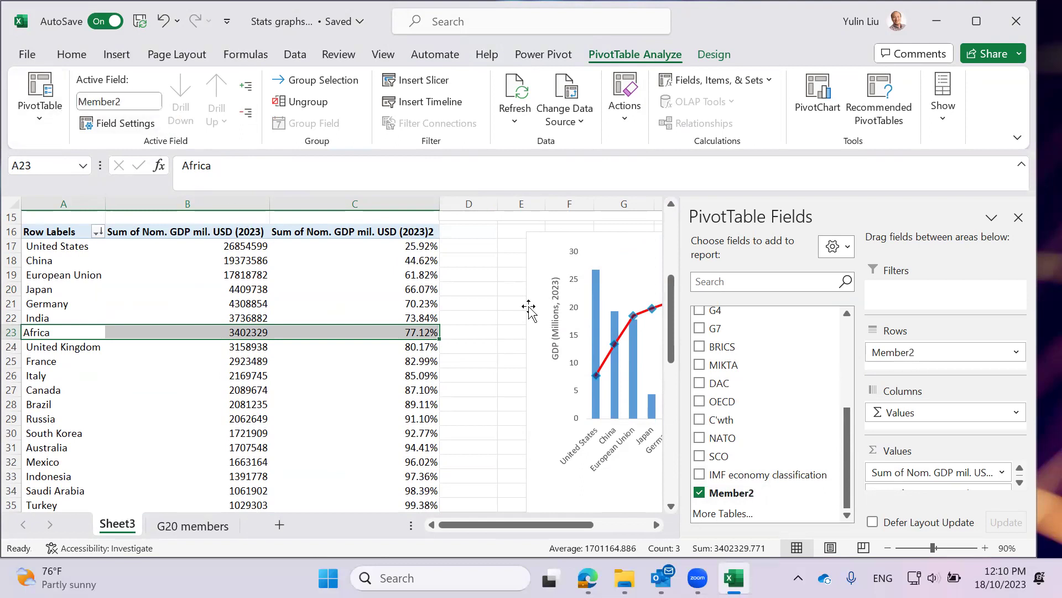
Compare the source Member column on the G20 members sheet with the Member and Member2 fields in the pivot table's field list
{"action": "scroll", "coordinate": [770, 407], "scroll_direction": "up", "scroll_amount": 5}
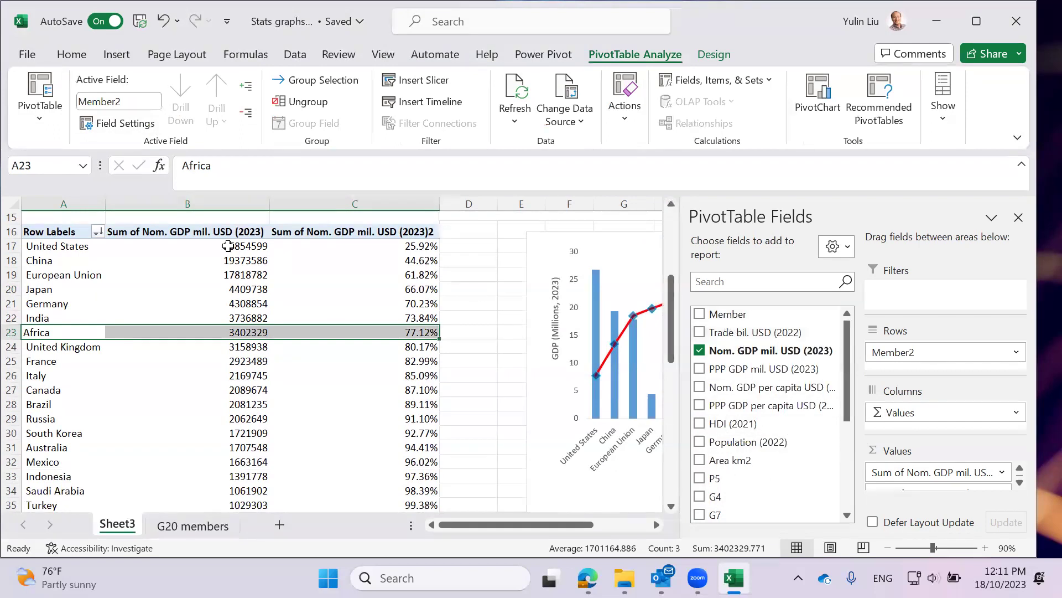
{"action": "left_click", "coordinate": [202, 526]}
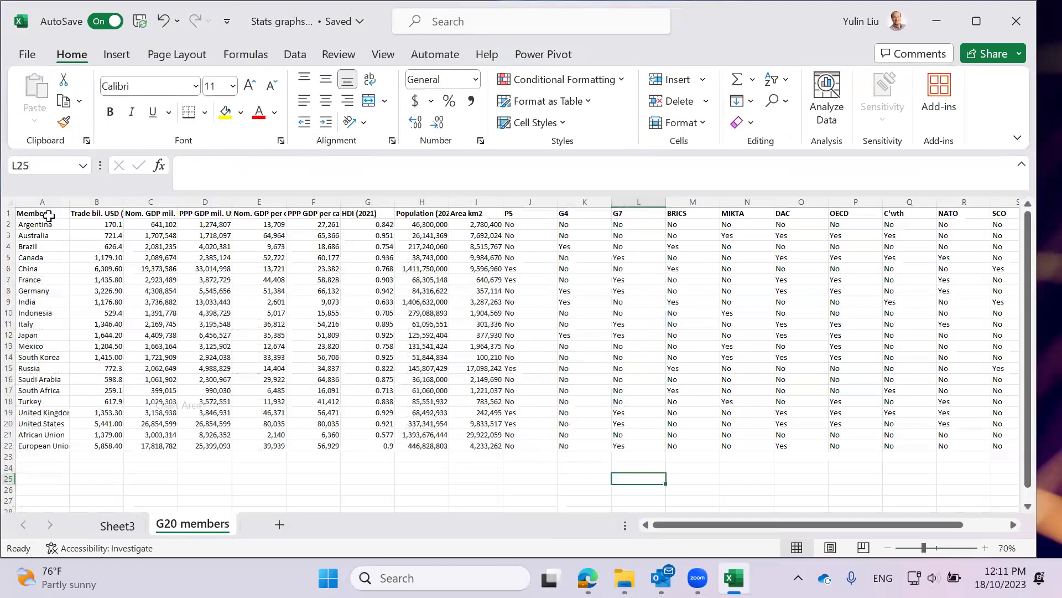
{"action": "left_click", "coordinate": [31, 200]}
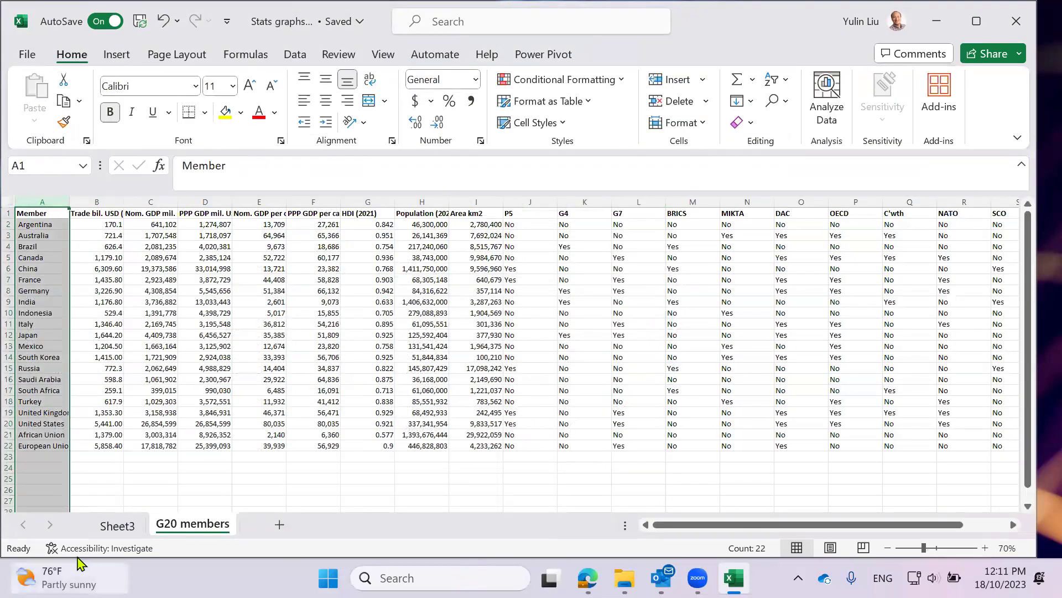
{"action": "left_click", "coordinate": [117, 525]}
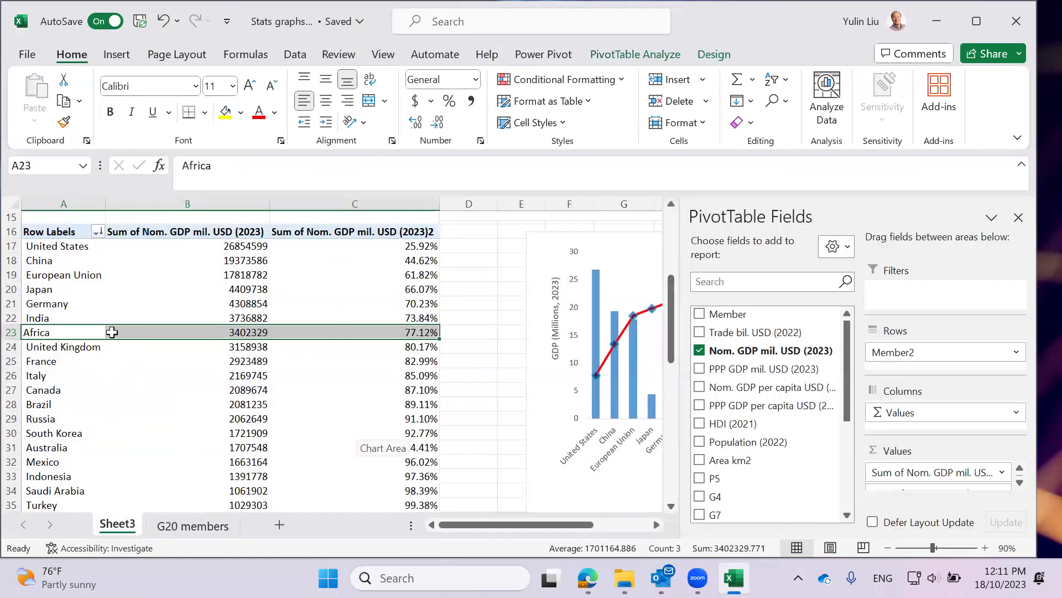
{"action": "left_click", "coordinate": [188, 525]}
{"action": "left_click", "coordinate": [123, 525]}
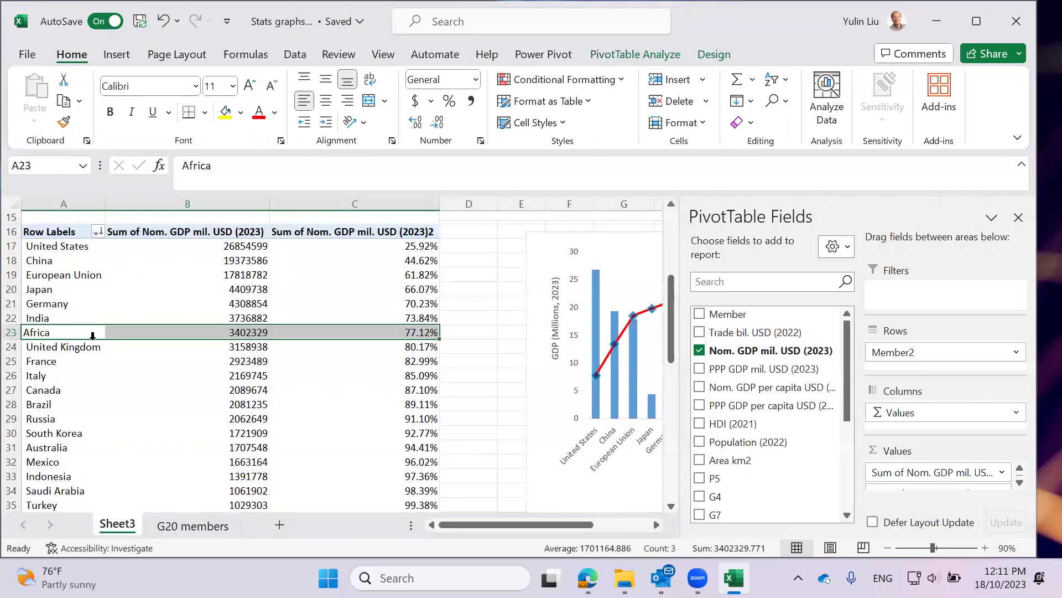
{"action": "scroll", "coordinate": [835, 437], "scroll_direction": "down", "scroll_amount": 2}
{"action": "scroll", "coordinate": [835, 437], "scroll_direction": "down", "scroll_amount": 2}
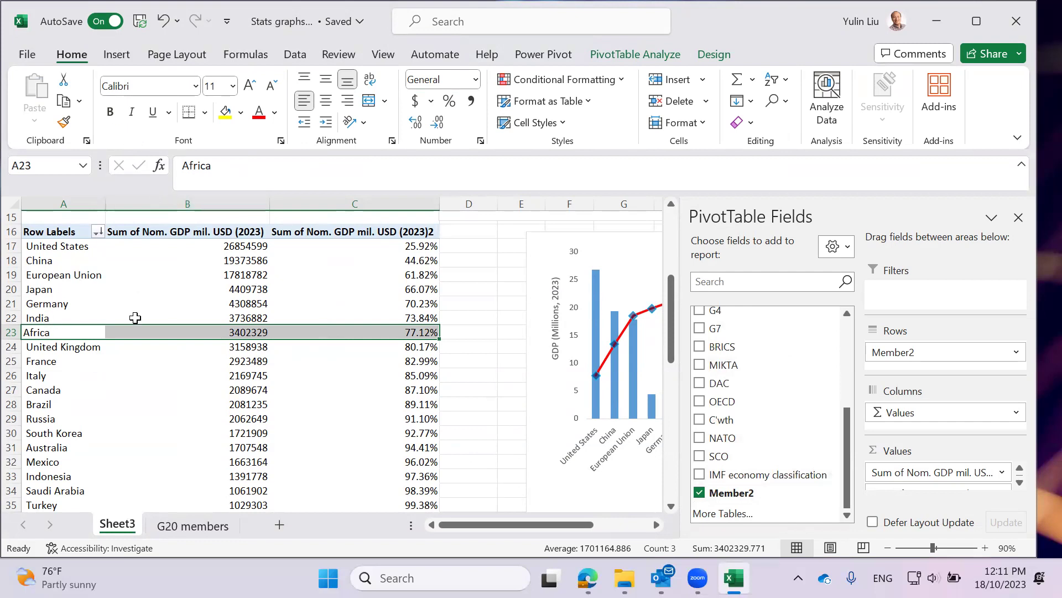
Select the Africa group in the pivot table and check which active field name it belongs to
{"action": "left_click", "coordinate": [116, 372]}
{"action": "left_click", "coordinate": [34, 334]}
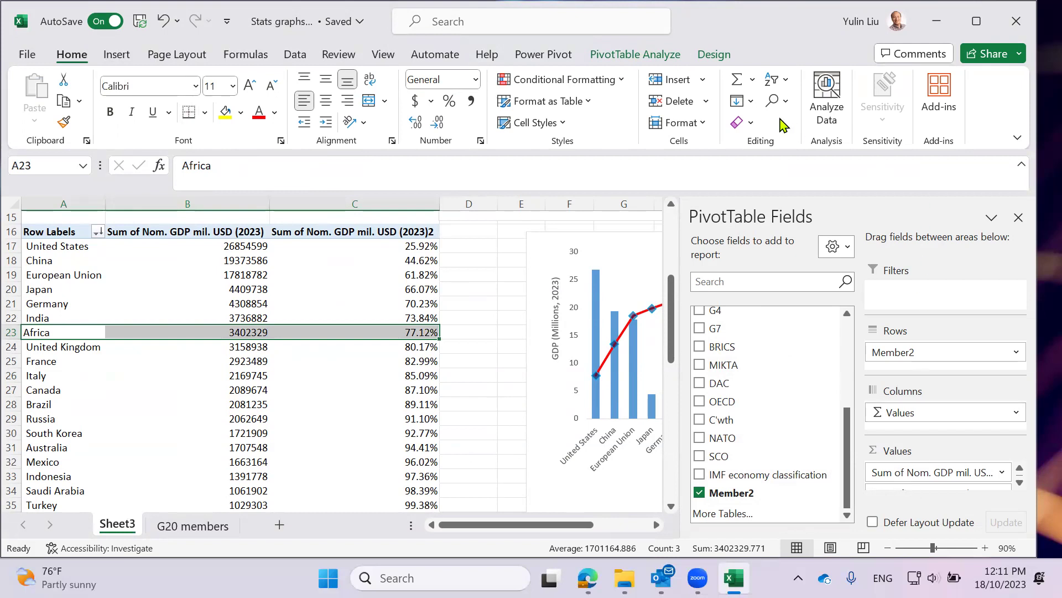
{"action": "left_click", "coordinate": [714, 54]}
{"action": "left_click", "coordinate": [633, 54]}
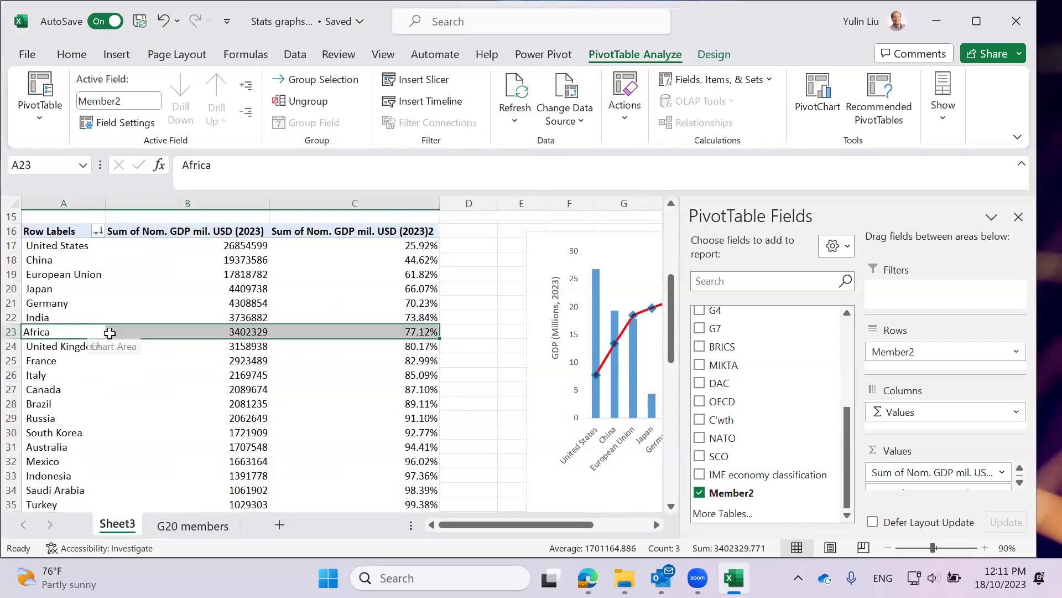
{"action": "left_click", "coordinate": [135, 99]}
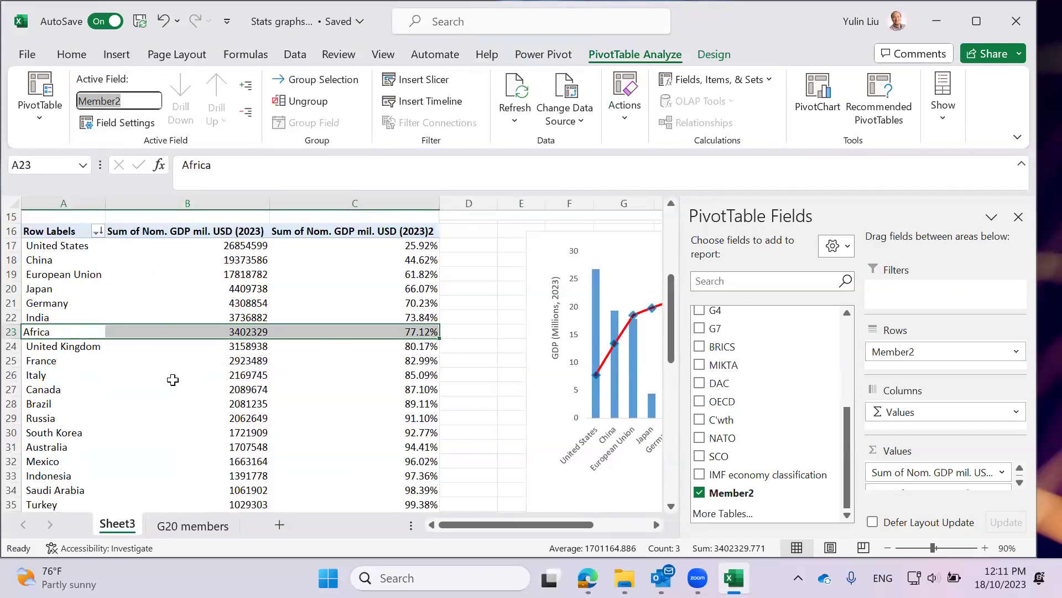
Examine the pivot table's field list for the Member and Member2 fields with the Africa group selected
{"action": "left_click", "coordinate": [473, 361]}
{"action": "left_click", "coordinate": [86, 332]}
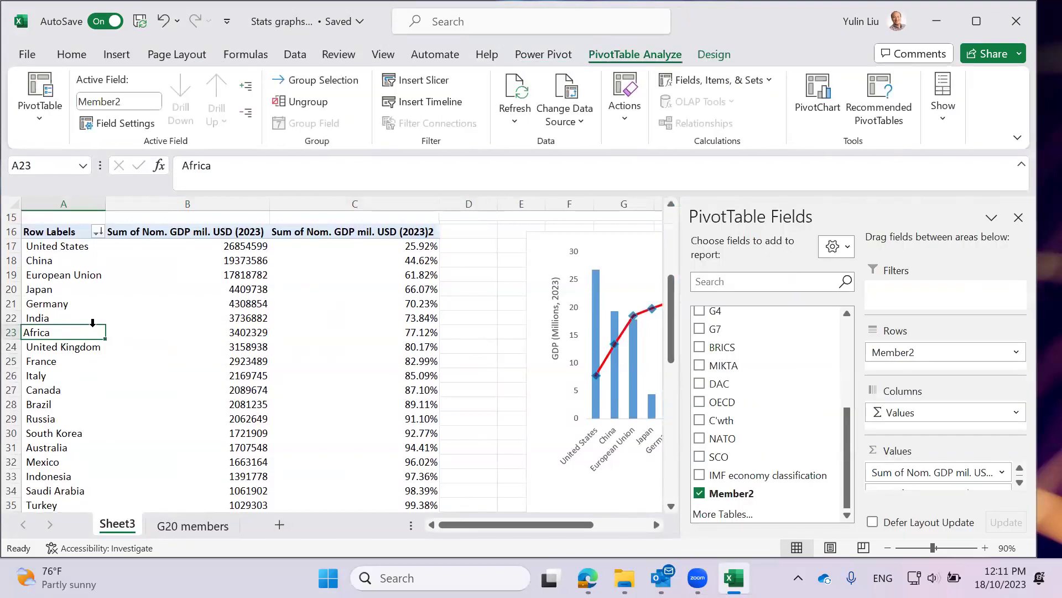
{"action": "scroll", "coordinate": [835, 470], "scroll_direction": "up", "scroll_amount": 3}
{"action": "scroll", "coordinate": [838, 471], "scroll_direction": "down", "scroll_amount": 3}
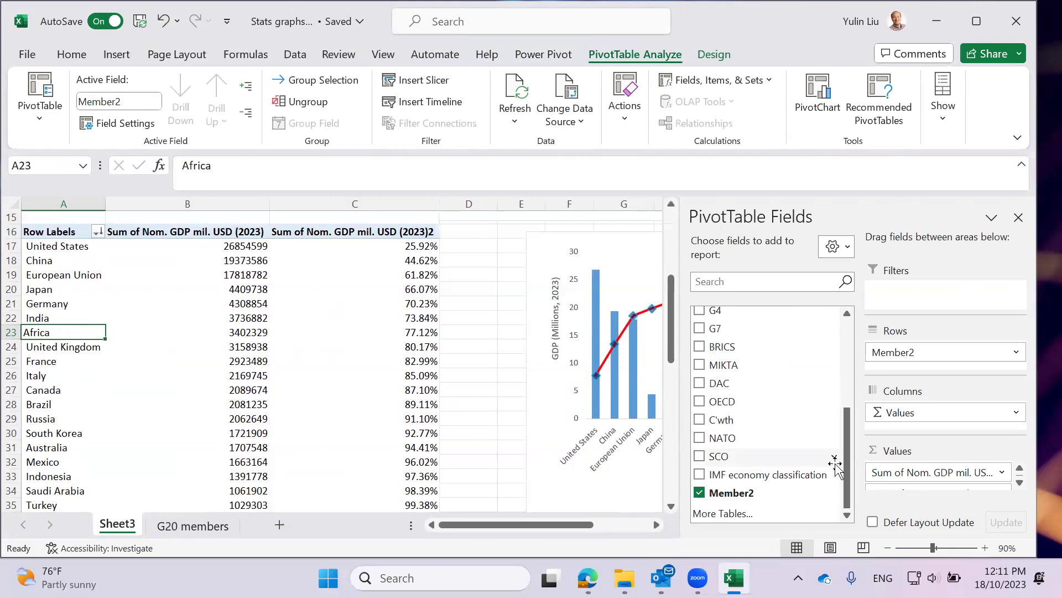
{"action": "scroll", "coordinate": [786, 485], "scroll_direction": "up", "scroll_amount": 1}
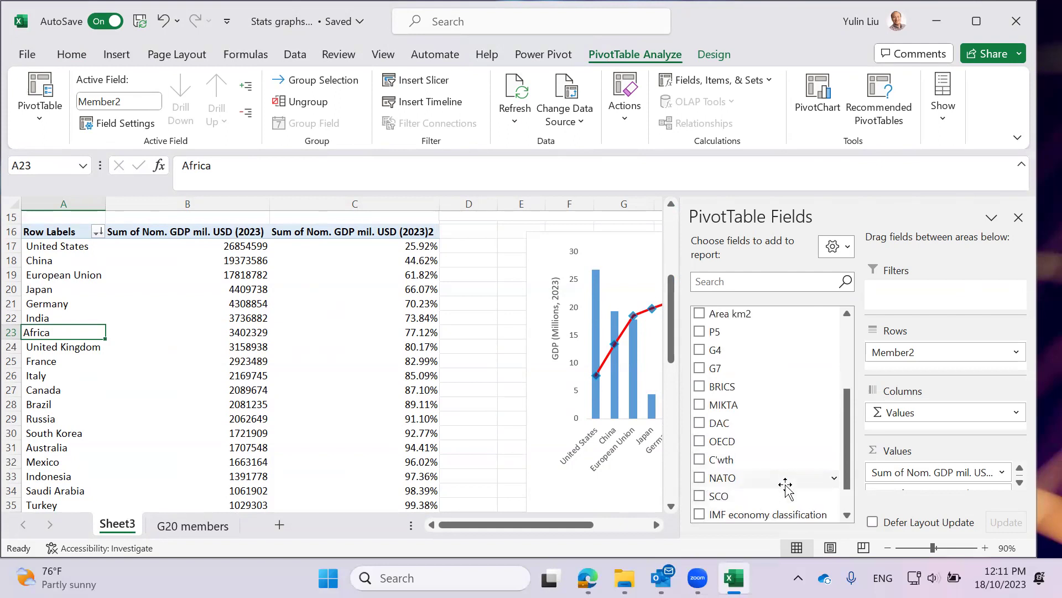
{"action": "scroll", "coordinate": [785, 484], "scroll_direction": "up", "scroll_amount": 3}
{"action": "scroll", "coordinate": [797, 409], "scroll_direction": "down", "scroll_amount": 4}
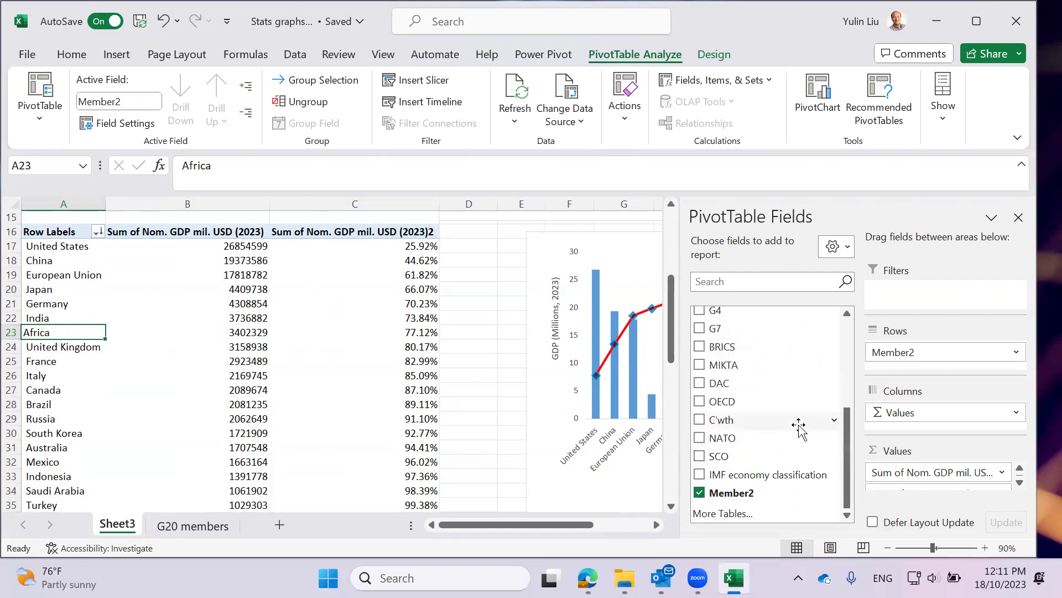
{"action": "scroll", "coordinate": [796, 428], "scroll_direction": "up", "scroll_amount": 4}
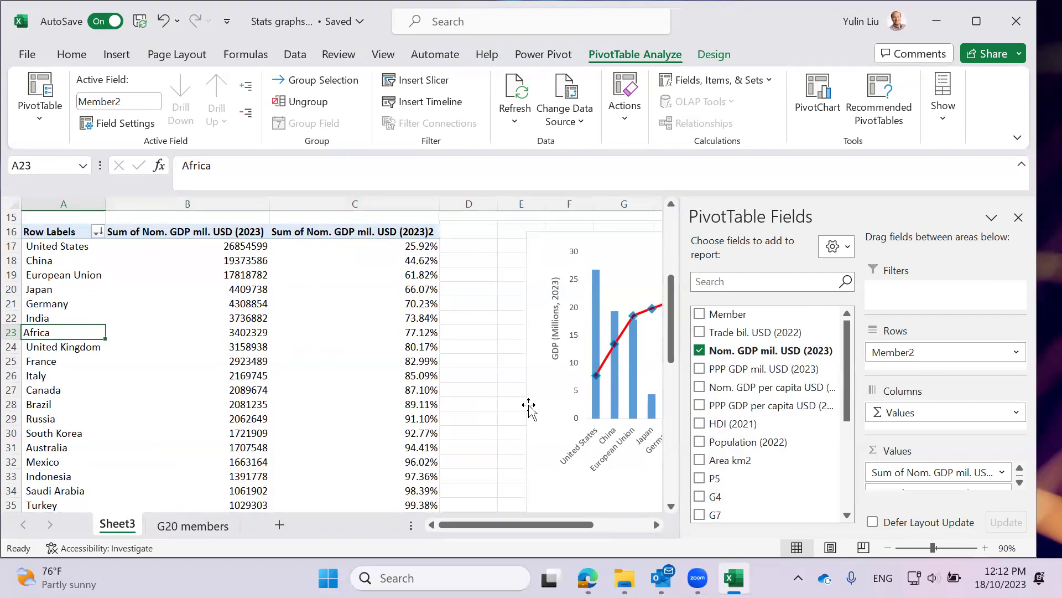
Widen the Nom. GDP mil. USD (2023) column on the G20 members sheet
{"action": "left_click", "coordinate": [214, 526]}
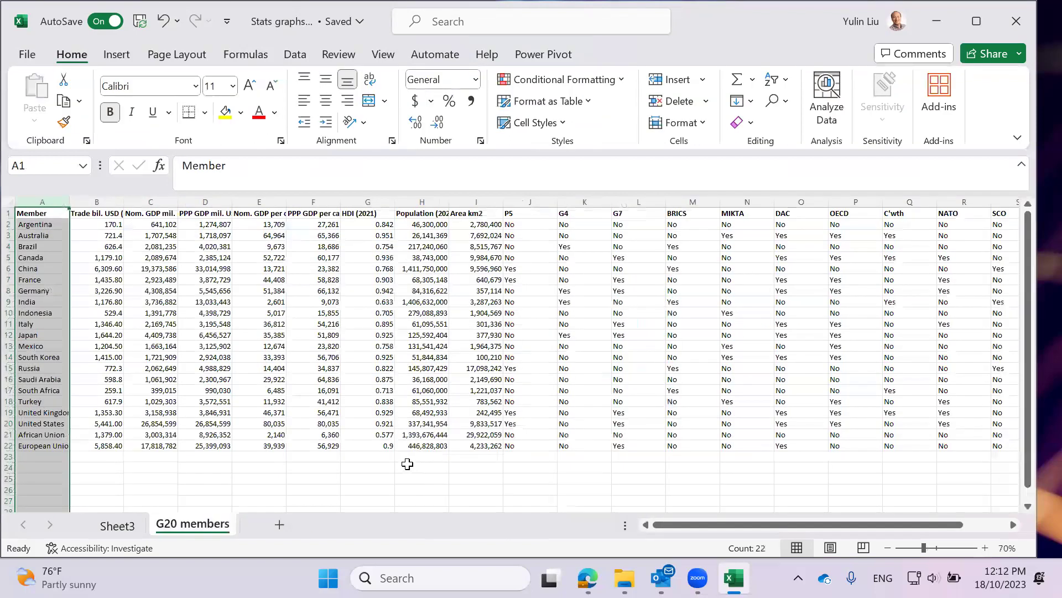
{"action": "left_click", "coordinate": [404, 466]}
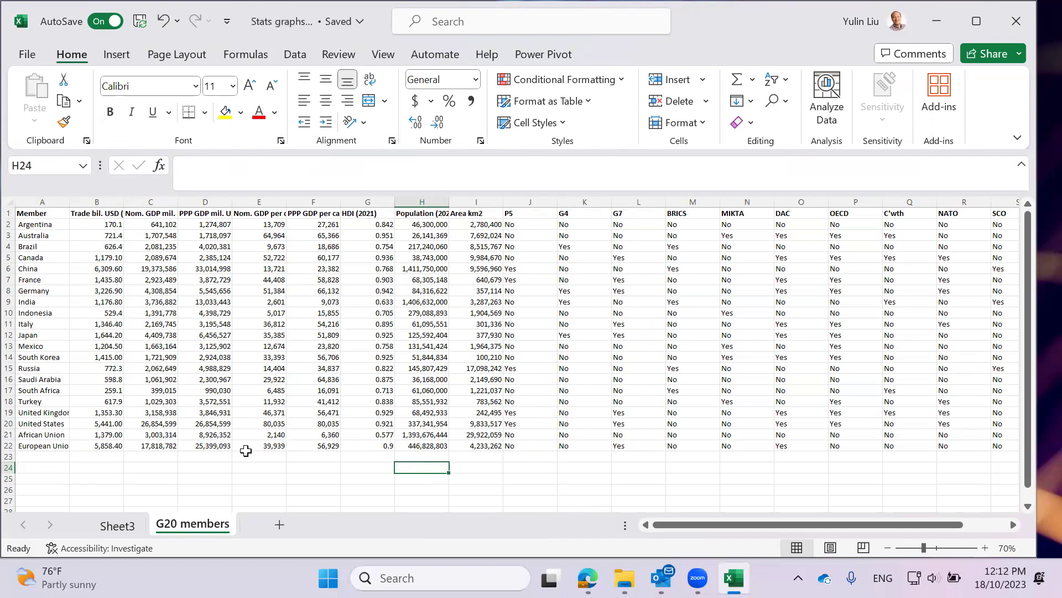
{"action": "left_click", "coordinate": [157, 201]}
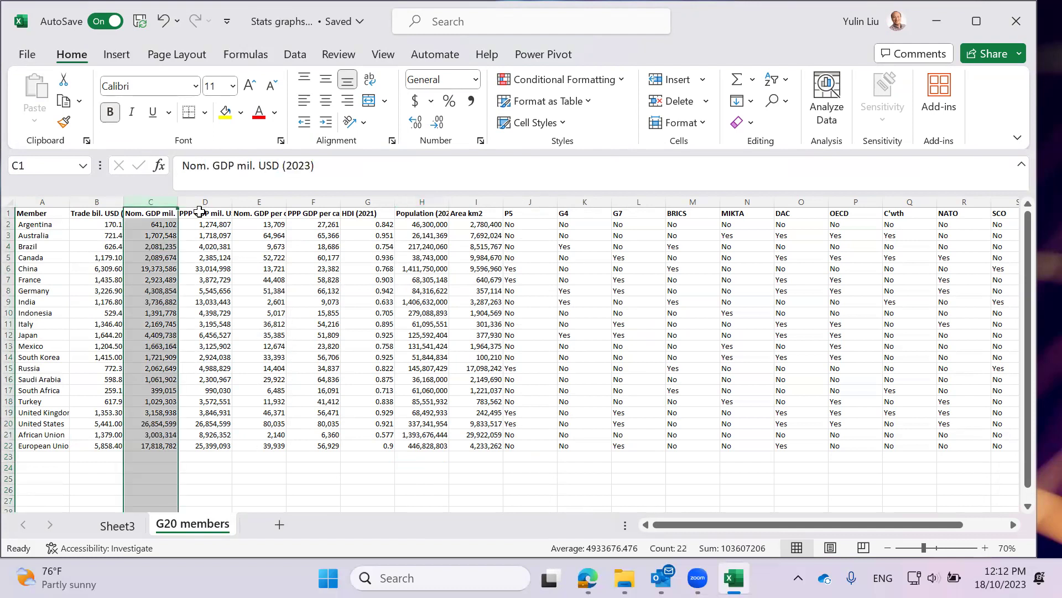
{"action": "left_click_drag", "start_coordinate": [177, 201], "coordinate": [202, 202]}
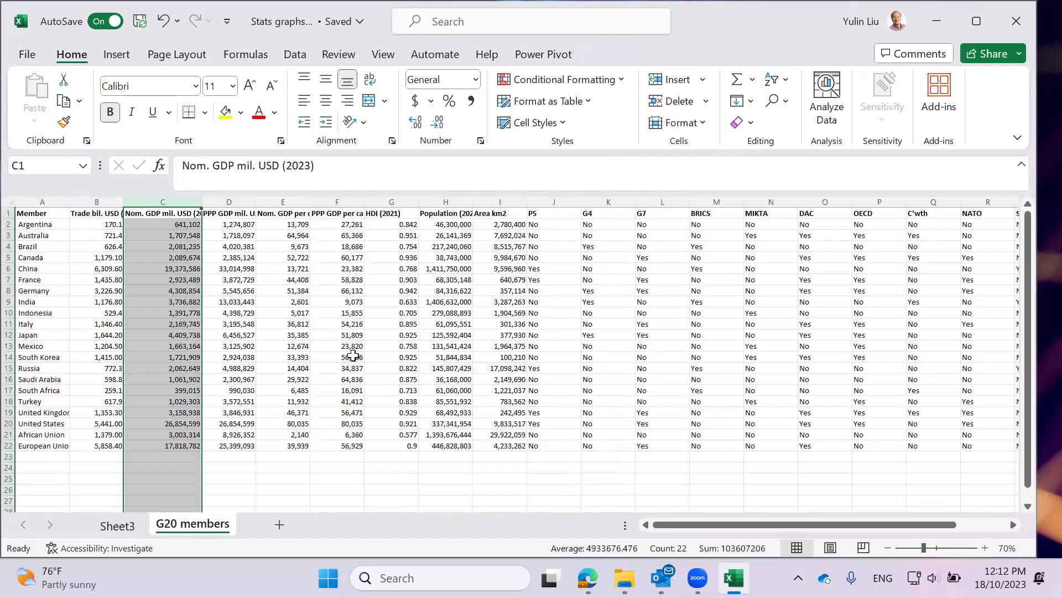
{"action": "left_click", "coordinate": [325, 403]}
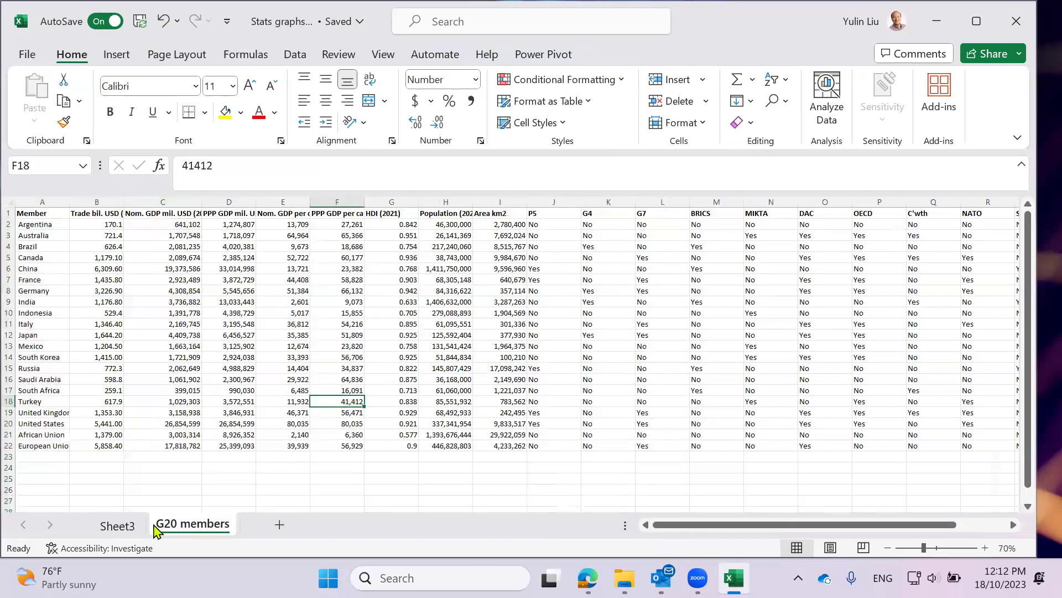
Create a pivot table from 'G20 members'!$A$1:$T$22 on the existing worksheet at Sheet3!$A$78
{"action": "left_click", "coordinate": [221, 360]}
{"action": "left_click", "coordinate": [116, 54]}
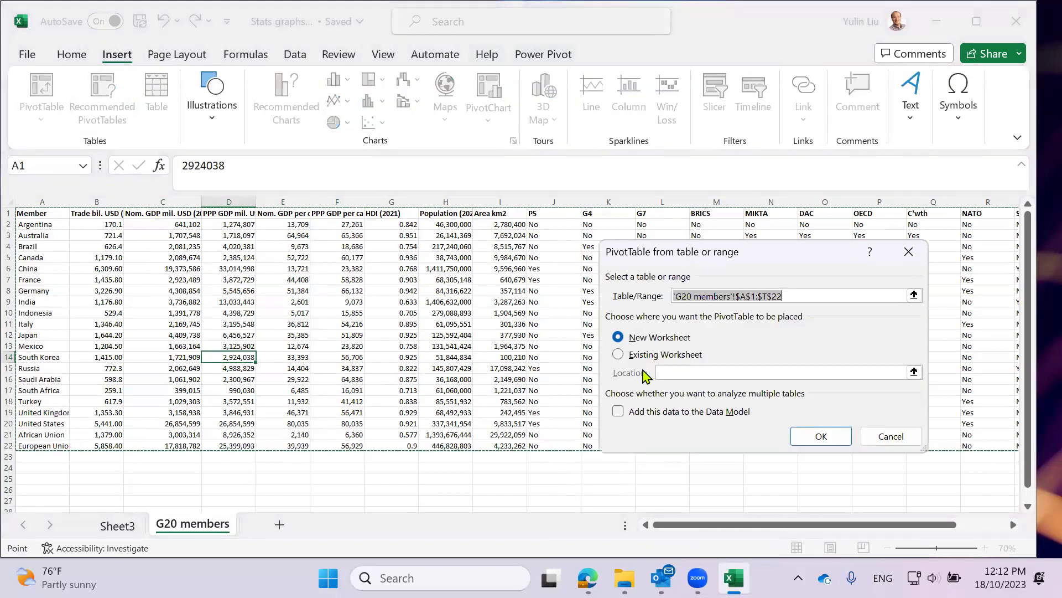
{"action": "left_click", "coordinate": [619, 354]}
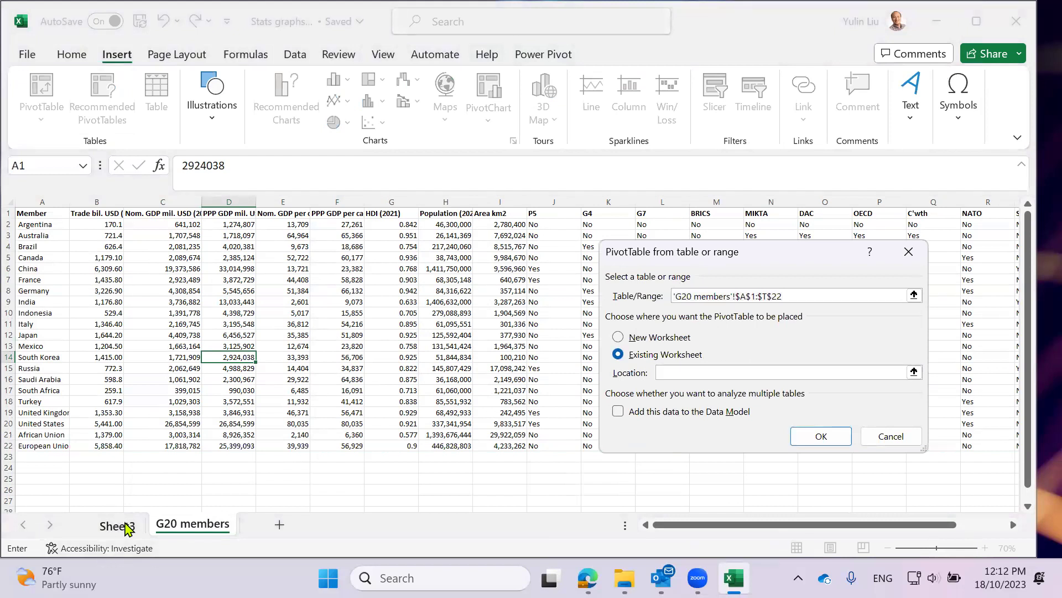
{"action": "left_click", "coordinate": [117, 525]}
{"action": "scroll", "coordinate": [335, 430], "scroll_direction": "down", "scroll_amount": 10}
{"action": "scroll", "coordinate": [335, 430], "scroll_direction": "up", "scroll_amount": 2}
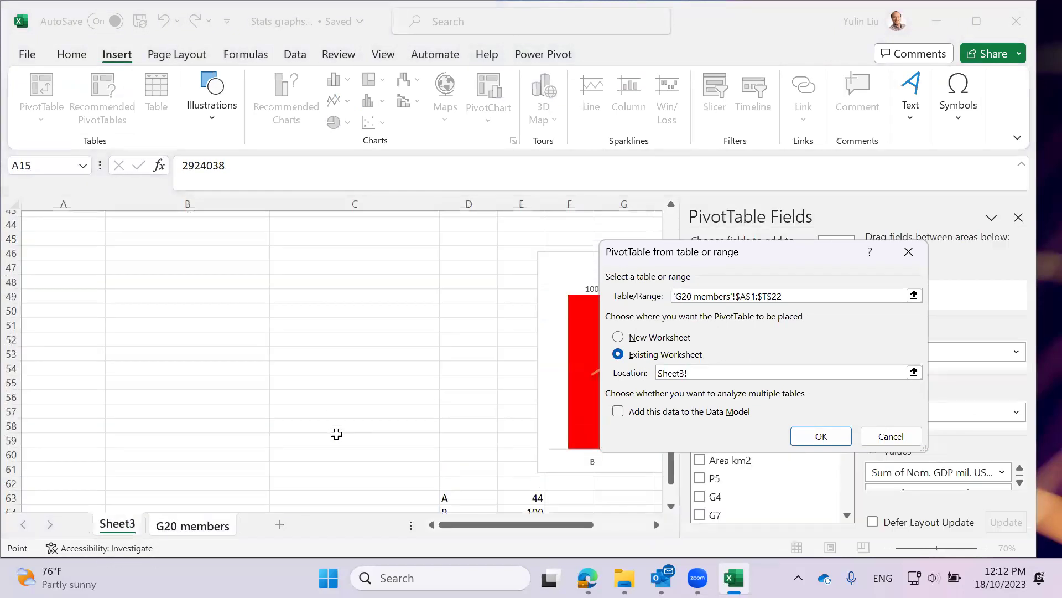
{"action": "scroll", "coordinate": [336, 432], "scroll_direction": "down", "scroll_amount": 7}
{"action": "scroll", "coordinate": [337, 433], "scroll_direction": "up", "scroll_amount": 5}
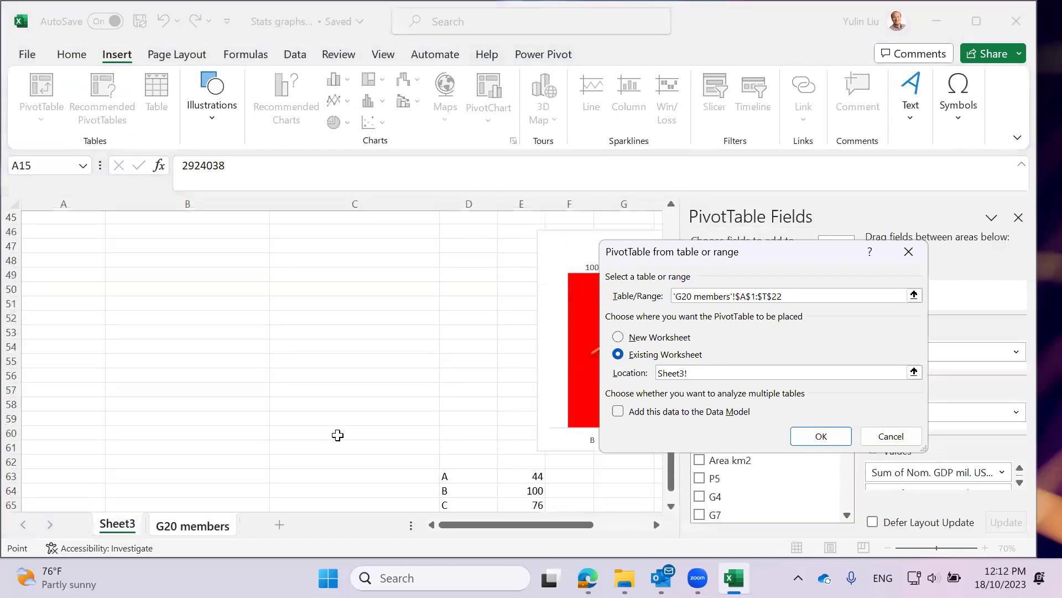
{"action": "scroll", "coordinate": [188, 425], "scroll_direction": "up", "scroll_amount": 3}
{"action": "scroll", "coordinate": [202, 432], "scroll_direction": "down", "scroll_amount": 8}
{"action": "scroll", "coordinate": [202, 421], "scroll_direction": "down", "scroll_amount": 4}
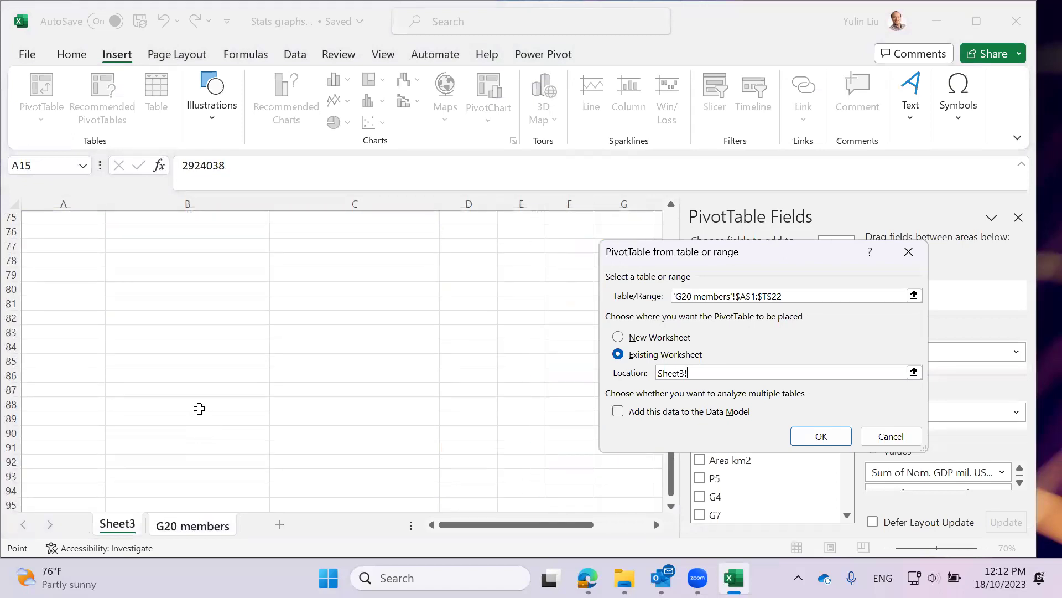
{"action": "left_click", "coordinate": [66, 260]}
{"action": "left_click", "coordinate": [820, 438]}
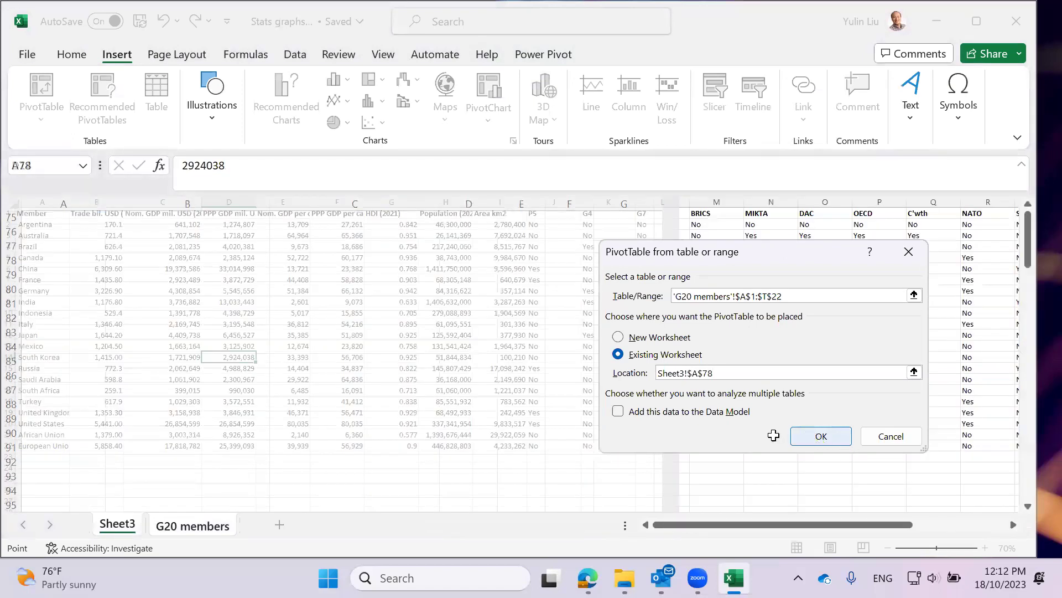
Add Nom. GDP mil. USD (2023) as the new pivot table's row field and compare its labels with the source column
{"action": "left_click", "coordinate": [327, 347]}
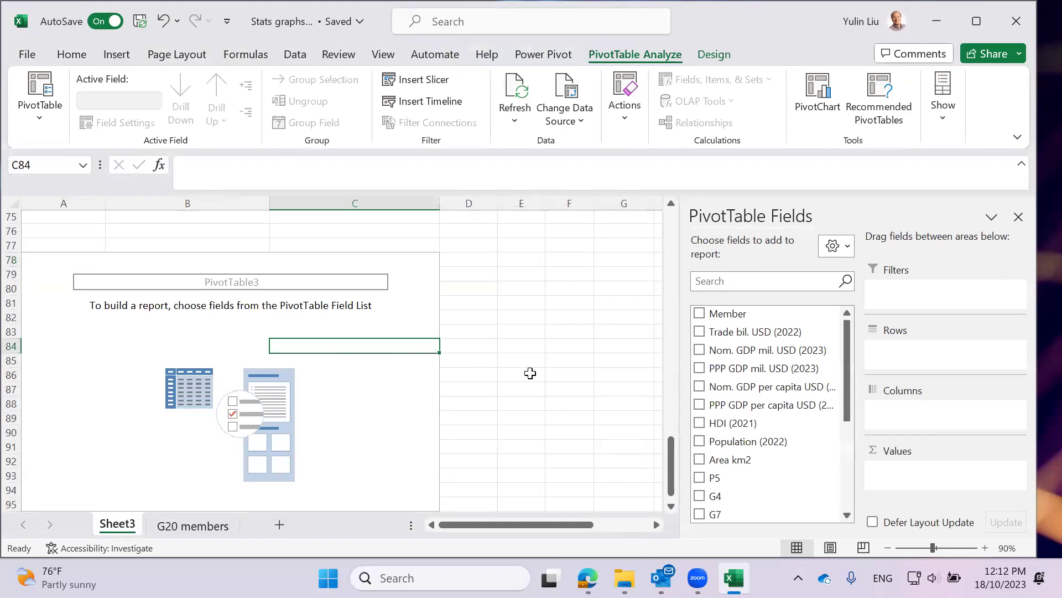
{"action": "scroll", "coordinate": [505, 365], "scroll_direction": "down", "scroll_amount": 1}
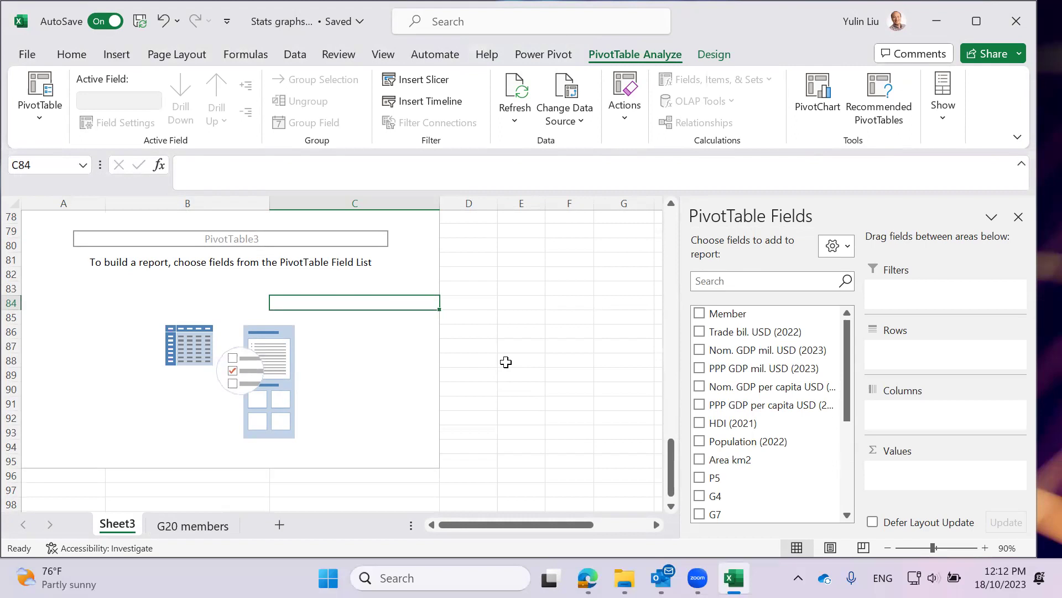
{"action": "left_click_drag", "start_coordinate": [744, 354], "coordinate": [916, 357]}
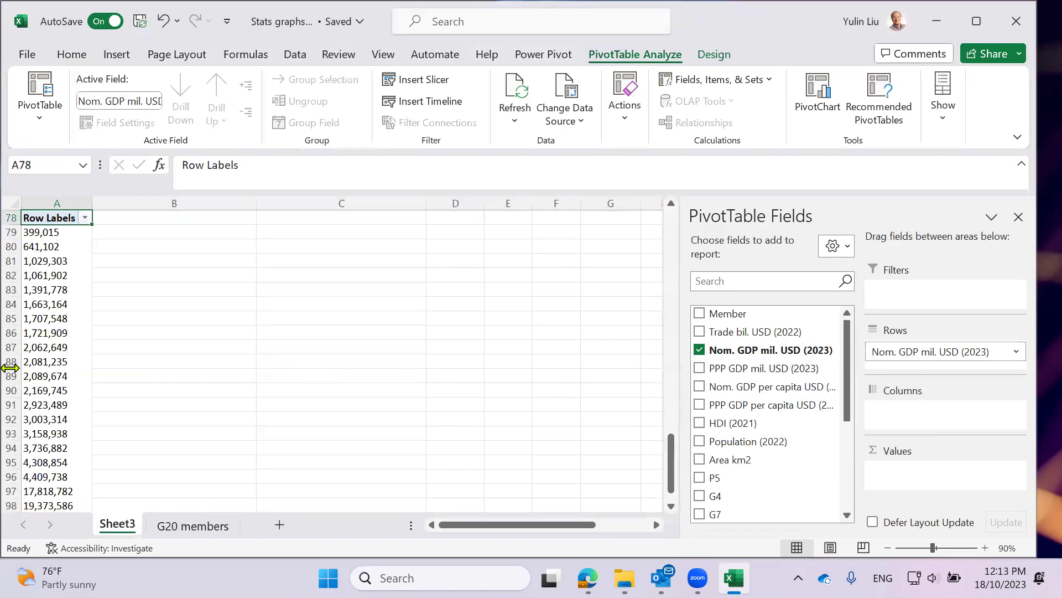
{"action": "scroll", "coordinate": [62, 332], "scroll_direction": "down", "scroll_amount": 6}
{"action": "scroll", "coordinate": [62, 332], "scroll_direction": "up", "scroll_amount": 9}
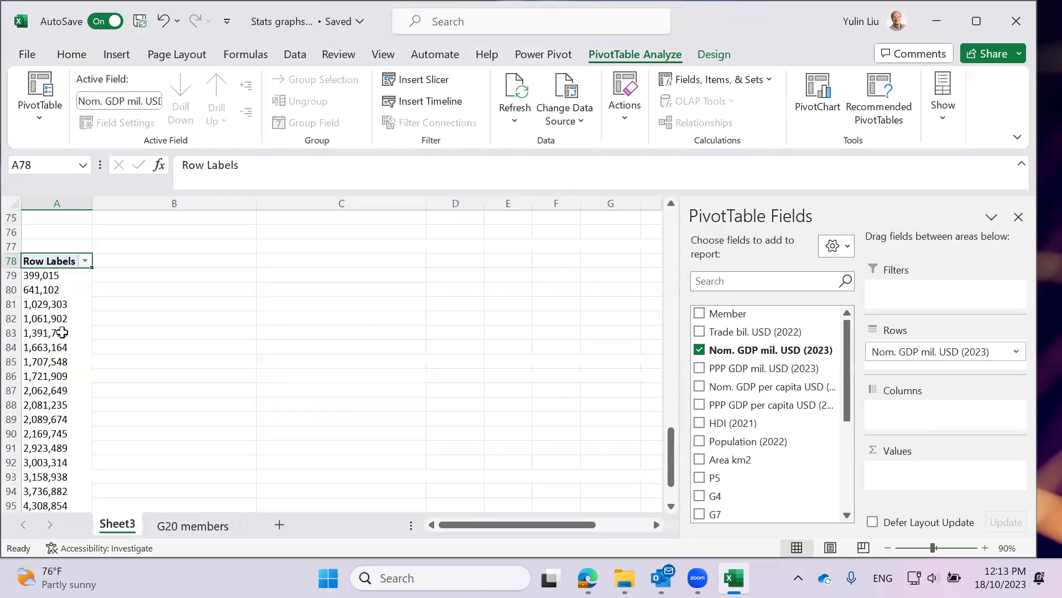
{"action": "scroll", "coordinate": [59, 336], "scroll_direction": "down", "scroll_amount": 2}
{"action": "scroll", "coordinate": [105, 352], "scroll_direction": "down", "scroll_amount": 1}
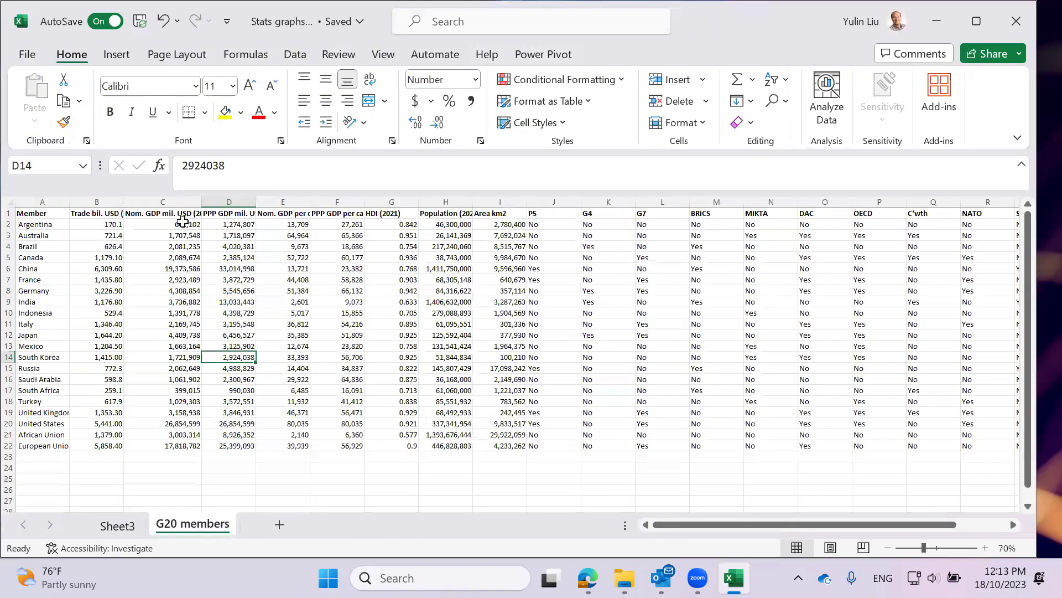
{"action": "left_click_drag", "start_coordinate": [180, 223], "coordinate": [166, 434]}
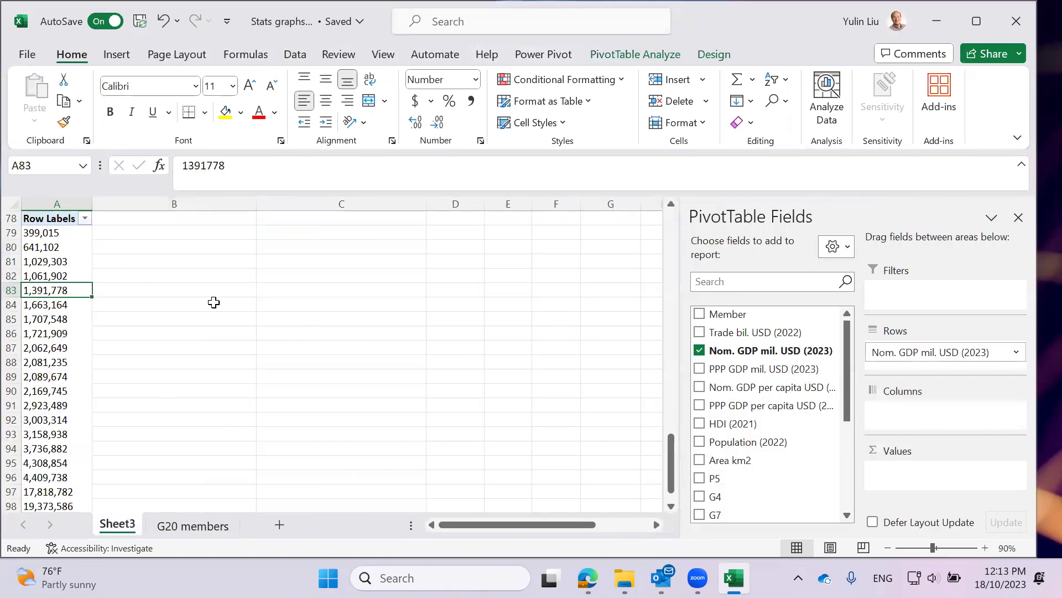
Add Nom. GDP mil. USD (2023) to the pivot table's values as well and summarize it by Count
{"action": "left_click_drag", "start_coordinate": [790, 351], "coordinate": [940, 485]}
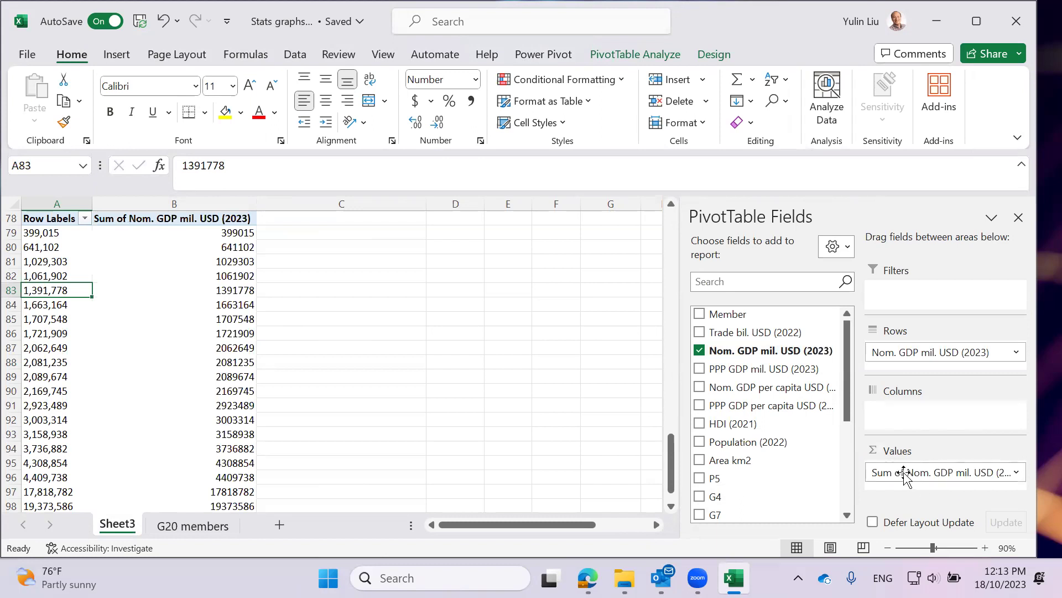
{"action": "left_click", "coordinate": [905, 473]}
{"action": "left_click", "coordinate": [914, 453]}
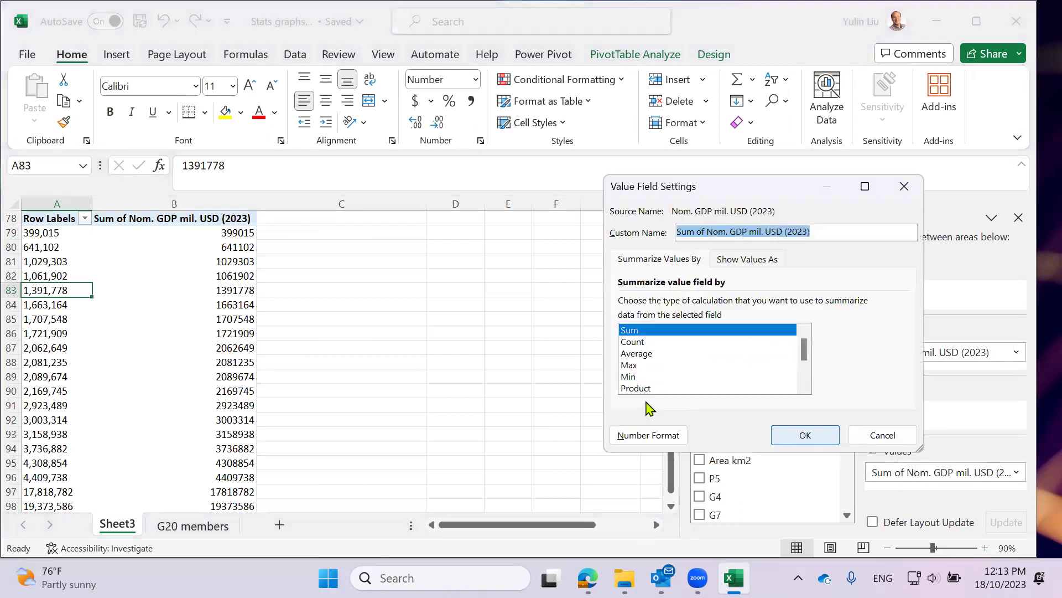
{"action": "left_click", "coordinate": [634, 342]}
{"action": "left_click", "coordinate": [807, 437]}
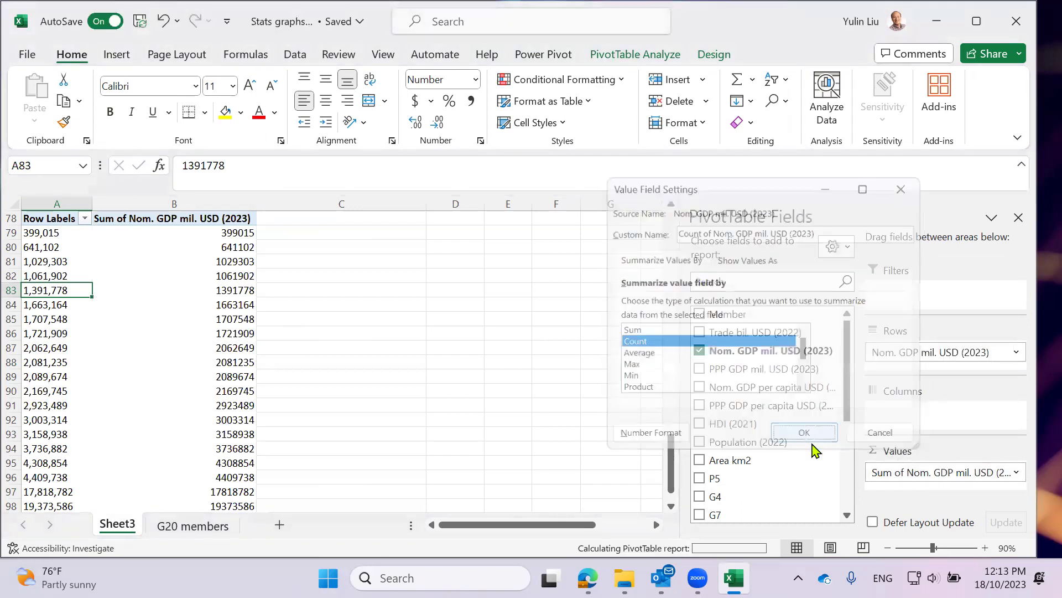
{"action": "left_click", "coordinate": [901, 474]}
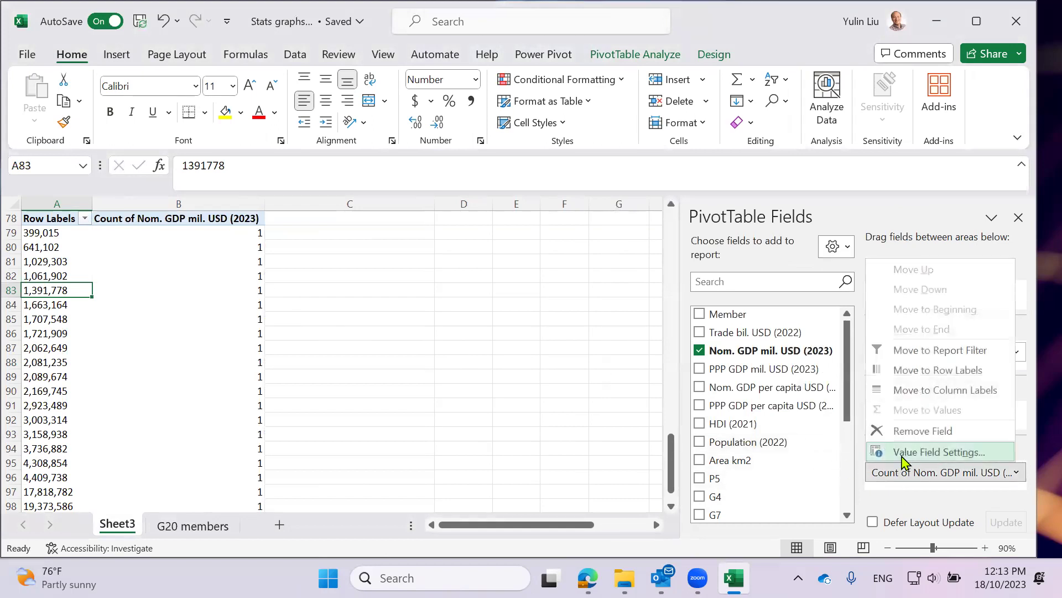
{"action": "left_click", "coordinate": [906, 453]}
{"action": "left_click", "coordinate": [882, 436]}
{"action": "left_click", "coordinate": [900, 474]}
{"action": "left_click", "coordinate": [906, 452]}
{"action": "left_click", "coordinate": [877, 435]}
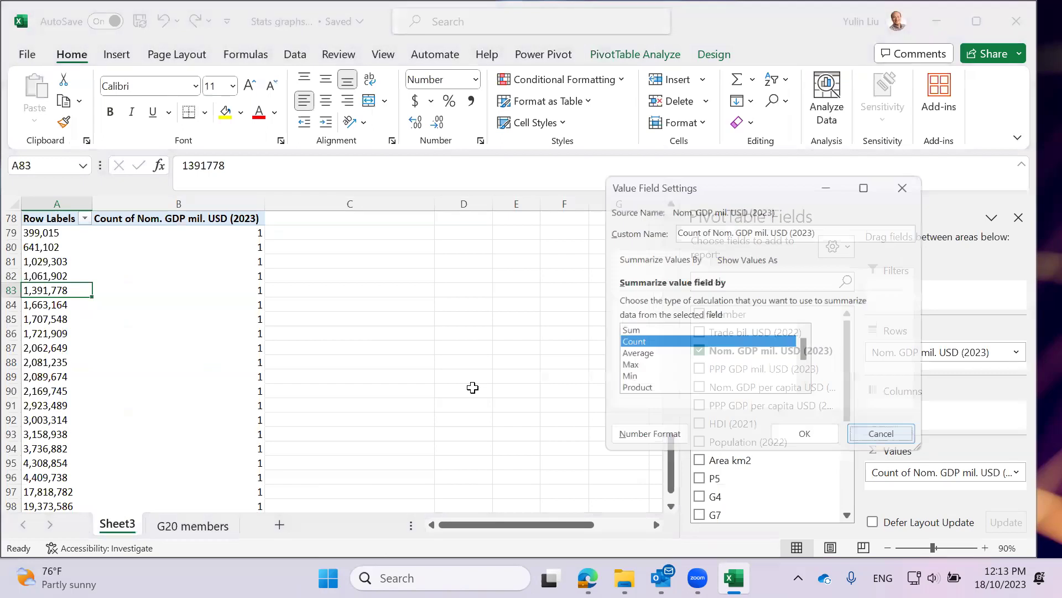
Choose Count as the summary function for the GDP values directly from a value cell in the pivot table
{"action": "left_click", "coordinate": [204, 275]}
{"action": "right_click", "coordinate": [205, 271]}
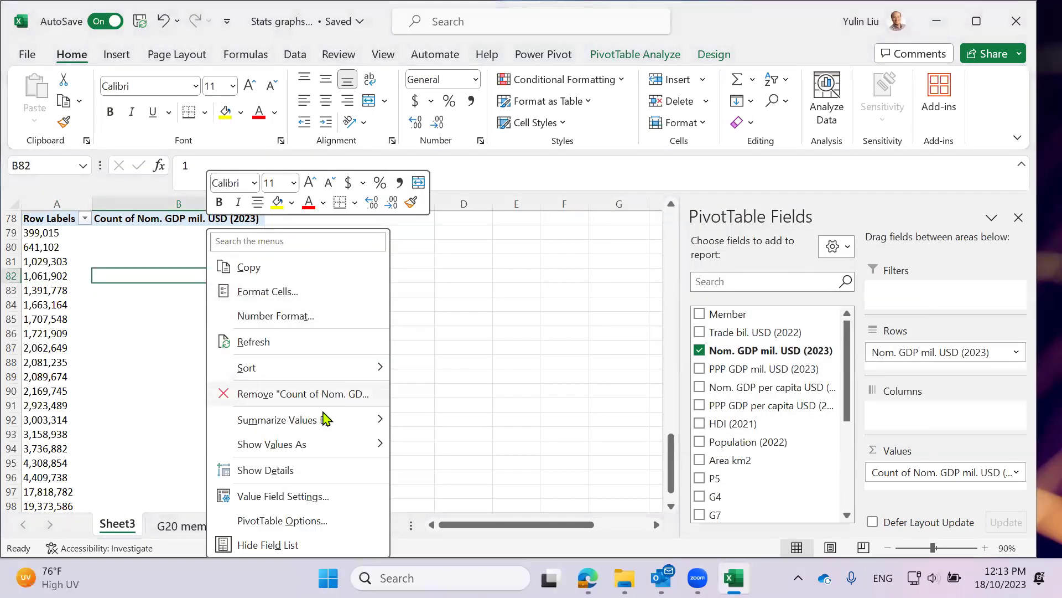
{"action": "mouse_move", "coordinate": [365, 421]}
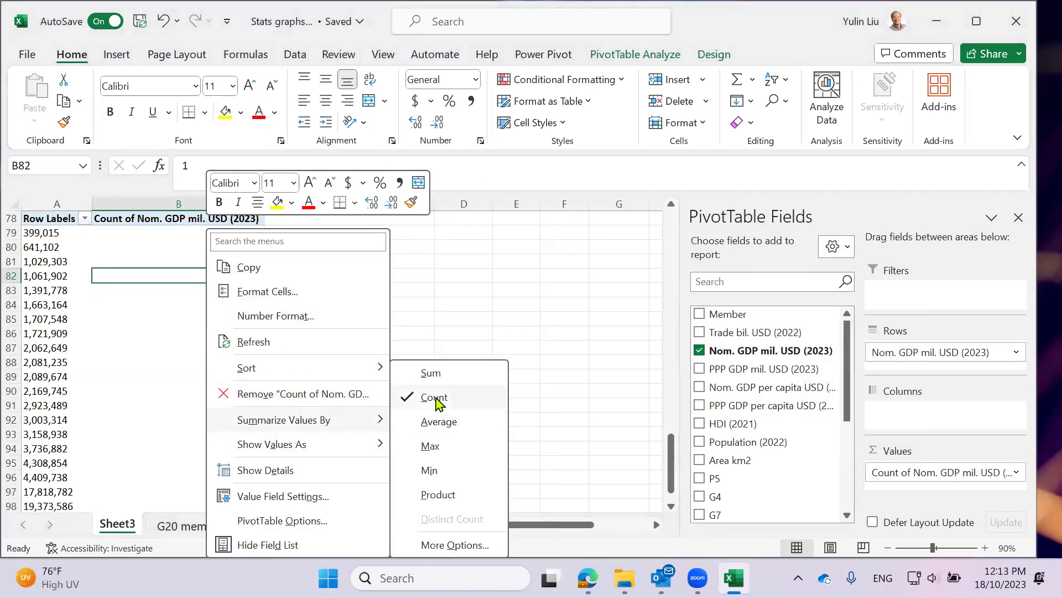
{"action": "left_click", "coordinate": [434, 397]}
Look over the count beside each GDP row label in the new pivot table
{"action": "scroll", "coordinate": [205, 344], "scroll_direction": "down", "scroll_amount": 4}
{"action": "scroll", "coordinate": [221, 349], "scroll_direction": "up", "scroll_amount": 8}
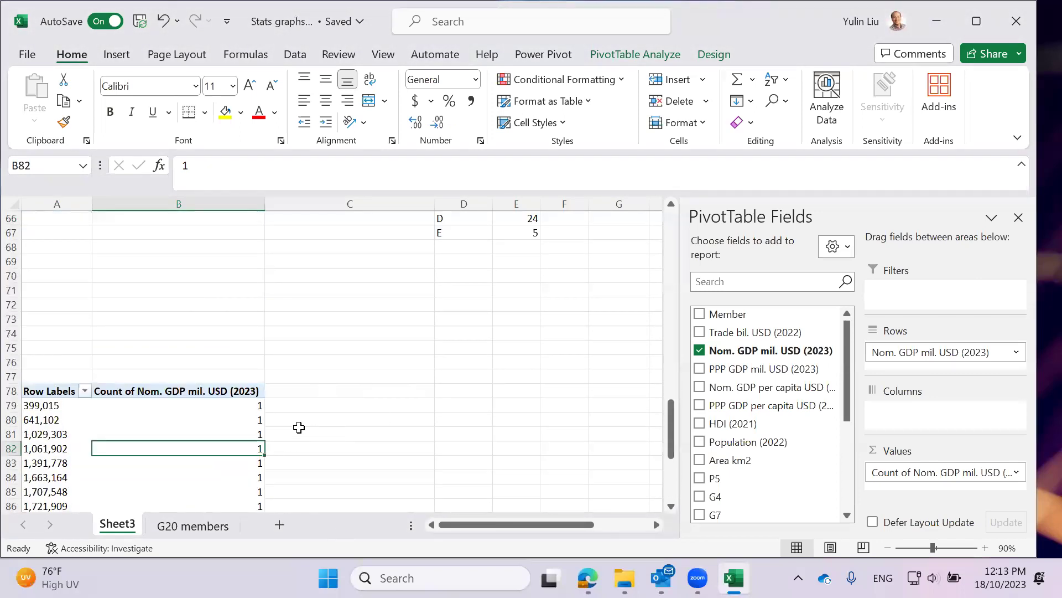
{"action": "scroll", "coordinate": [299, 427], "scroll_direction": "down", "scroll_amount": 3}
{"action": "scroll", "coordinate": [409, 432], "scroll_direction": "down", "scroll_amount": 1}
{"action": "scroll", "coordinate": [398, 437], "scroll_direction": "up", "scroll_amount": 1}
{"action": "scroll", "coordinate": [394, 444], "scroll_direction": "down", "scroll_amount": 2}
{"action": "scroll", "coordinate": [392, 444], "scroll_direction": "up", "scroll_amount": 2}
{"action": "scroll", "coordinate": [391, 444], "scroll_direction": "down", "scroll_amount": 1}
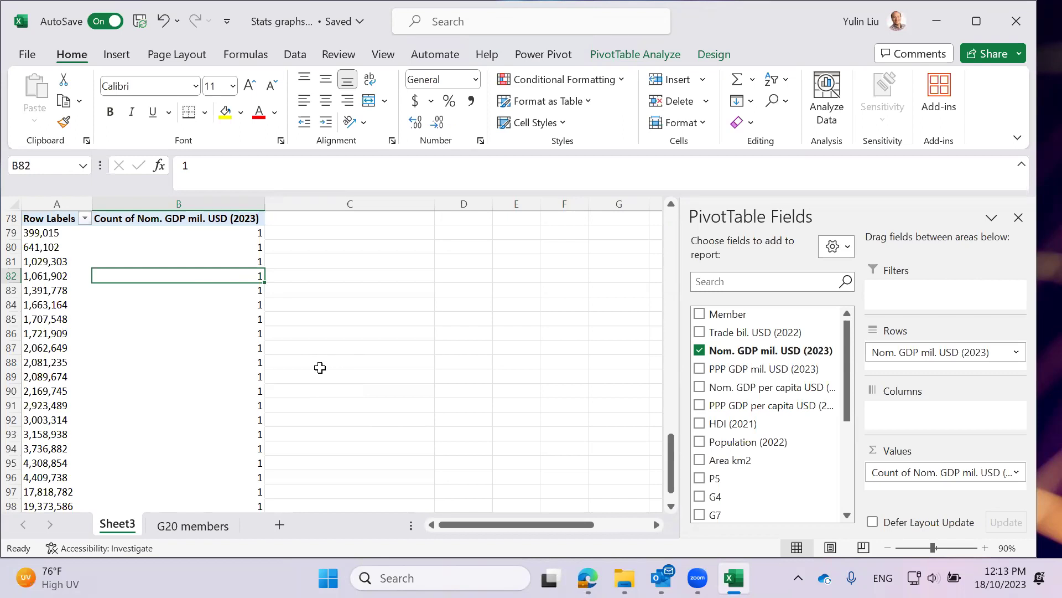
Group the pivot table's GDP row labels into ranges starting at 350000, with an interval of 50000
{"action": "left_click", "coordinate": [36, 275]}
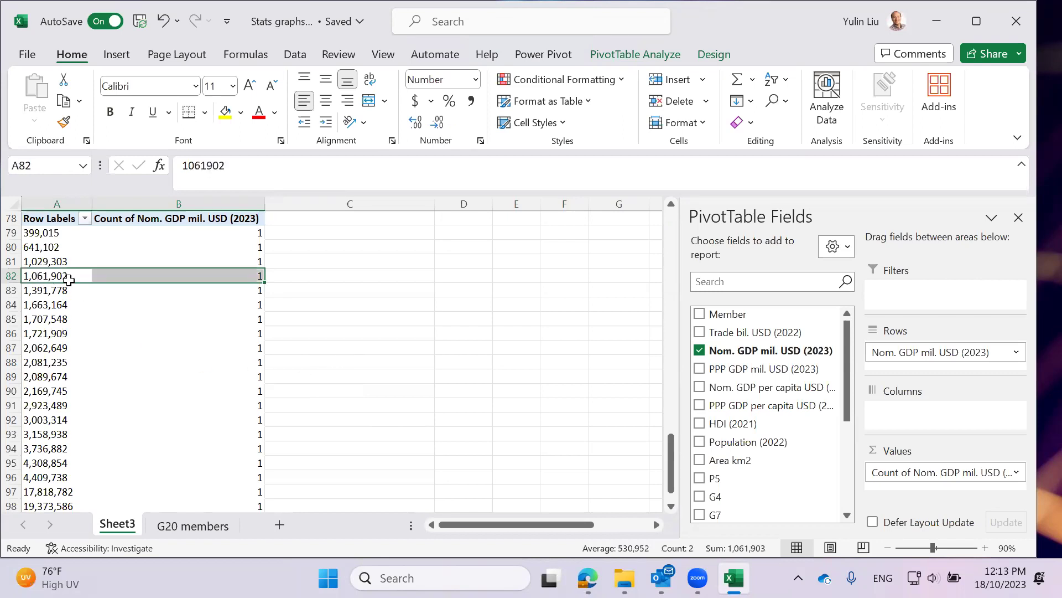
{"action": "left_click", "coordinate": [390, 366]}
{"action": "left_click", "coordinate": [48, 275]}
{"action": "scroll", "coordinate": [20, 315], "scroll_direction": "down", "scroll_amount": 3}
{"action": "scroll", "coordinate": [20, 315], "scroll_direction": "up", "scroll_amount": 4}
{"action": "right_click", "coordinate": [42, 320]}
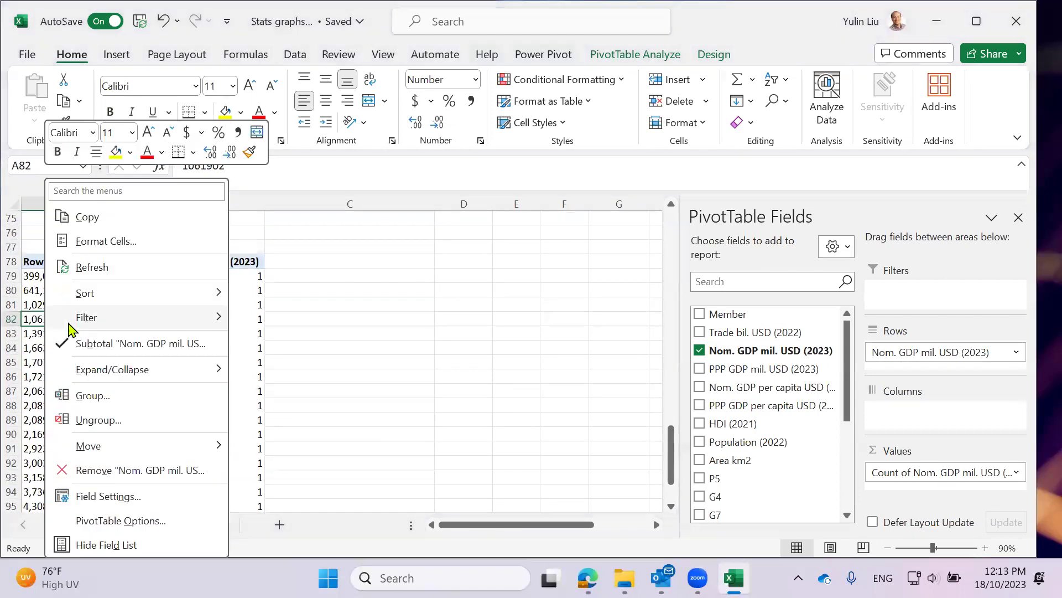
{"action": "left_click", "coordinate": [89, 396]}
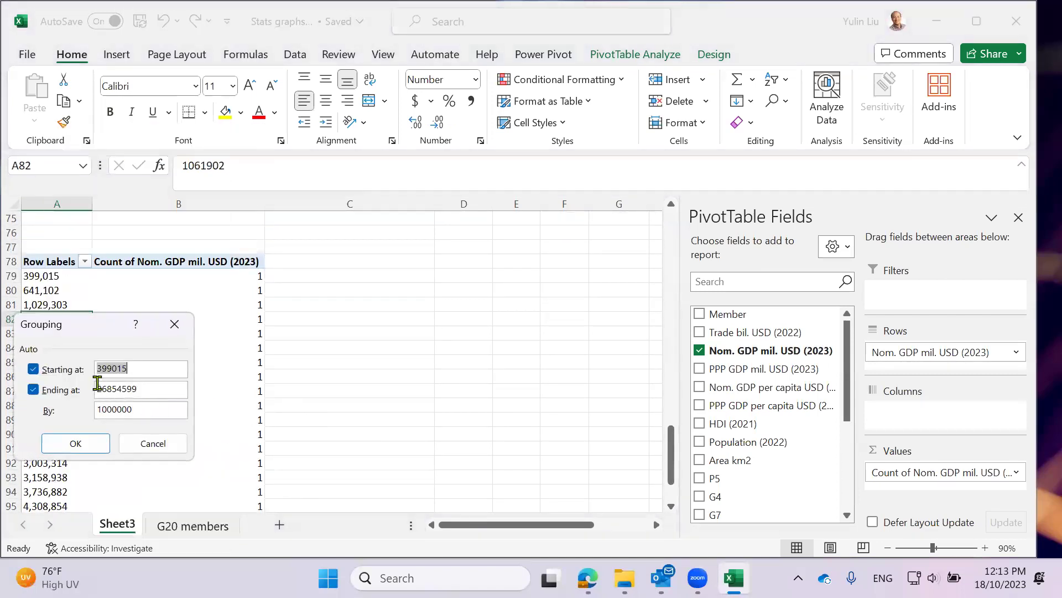
{"action": "left_click_drag", "start_coordinate": [109, 325], "coordinate": [154, 298]}
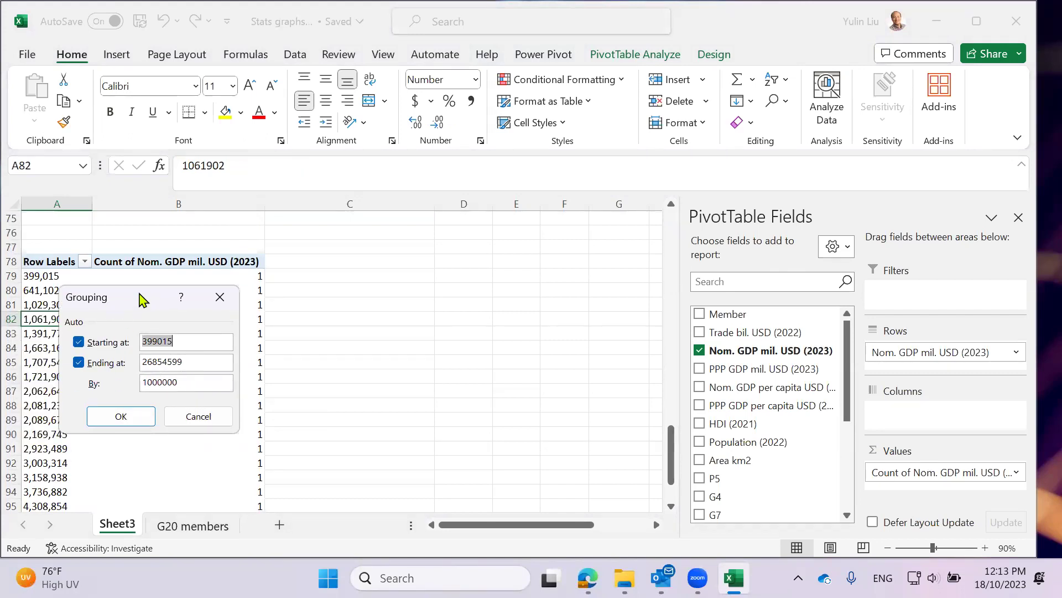
{"action": "left_click_drag", "start_coordinate": [146, 300], "coordinate": [207, 296]}
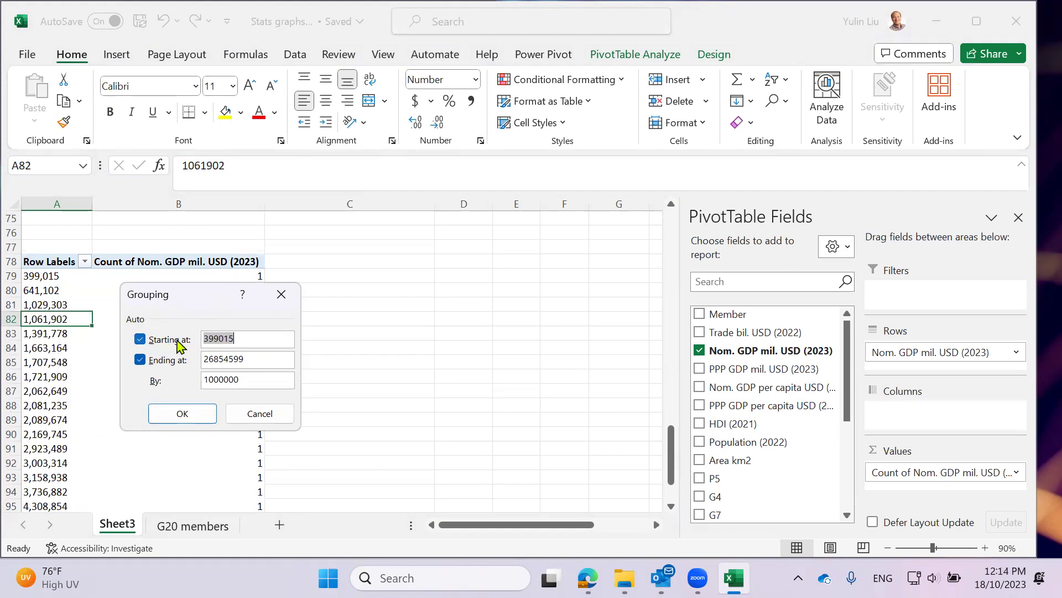
{"action": "left_click", "coordinate": [237, 338]}
{"action": "key", "text": "BackSpace"}
{"action": "left_click_drag", "start_coordinate": [246, 382], "coordinate": [208, 382]}
{"action": "type", "text": "5"}
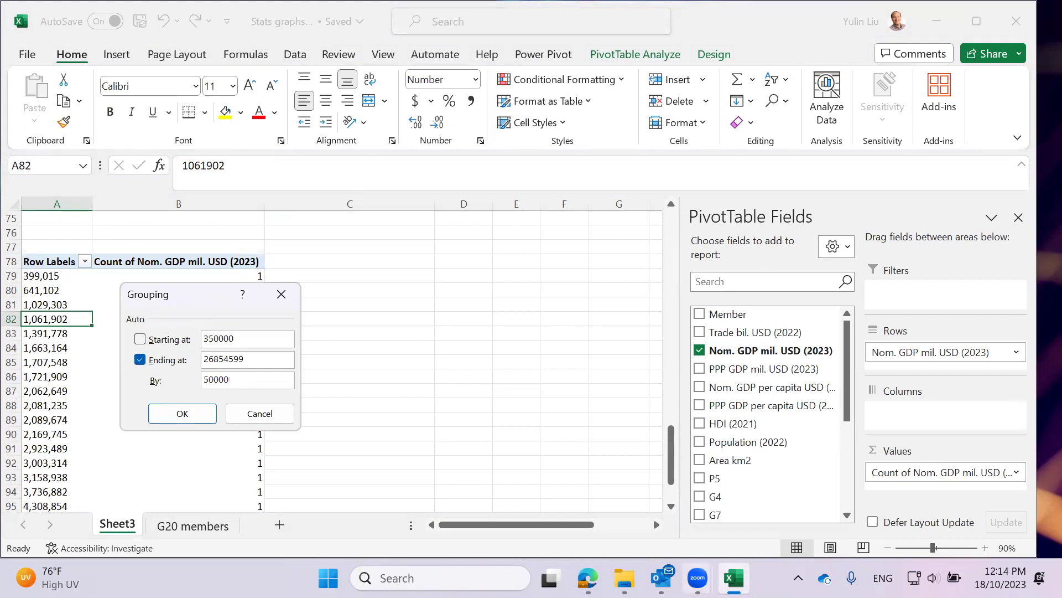
{"action": "left_click", "coordinate": [198, 416]}
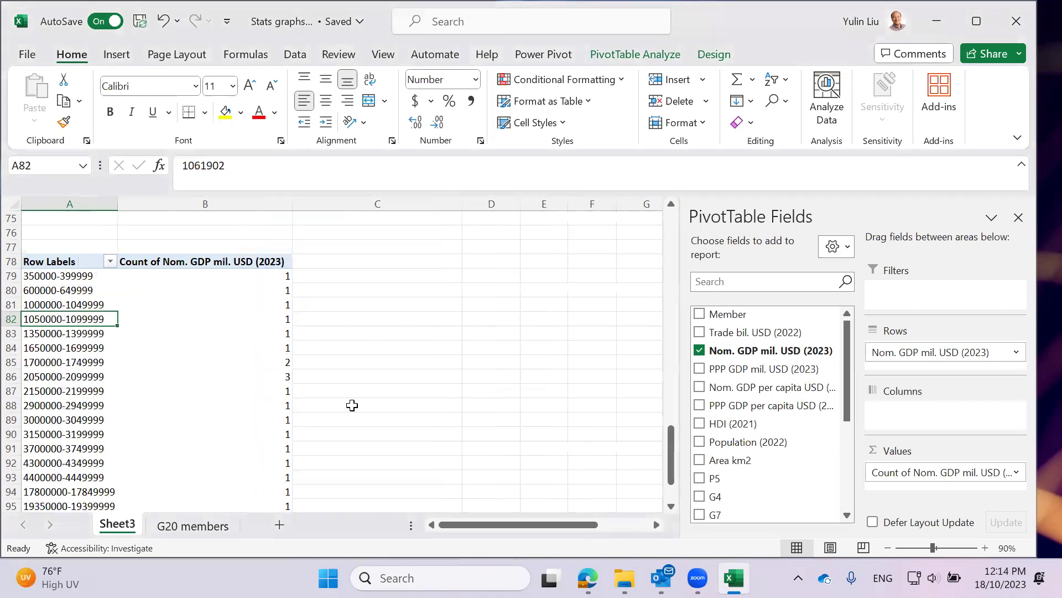
Regroup the GDP row labels with an interval of 100000
{"action": "scroll", "coordinate": [212, 410], "scroll_direction": "down", "scroll_amount": 2}
{"action": "scroll", "coordinate": [192, 414], "scroll_direction": "up", "scroll_amount": 1}
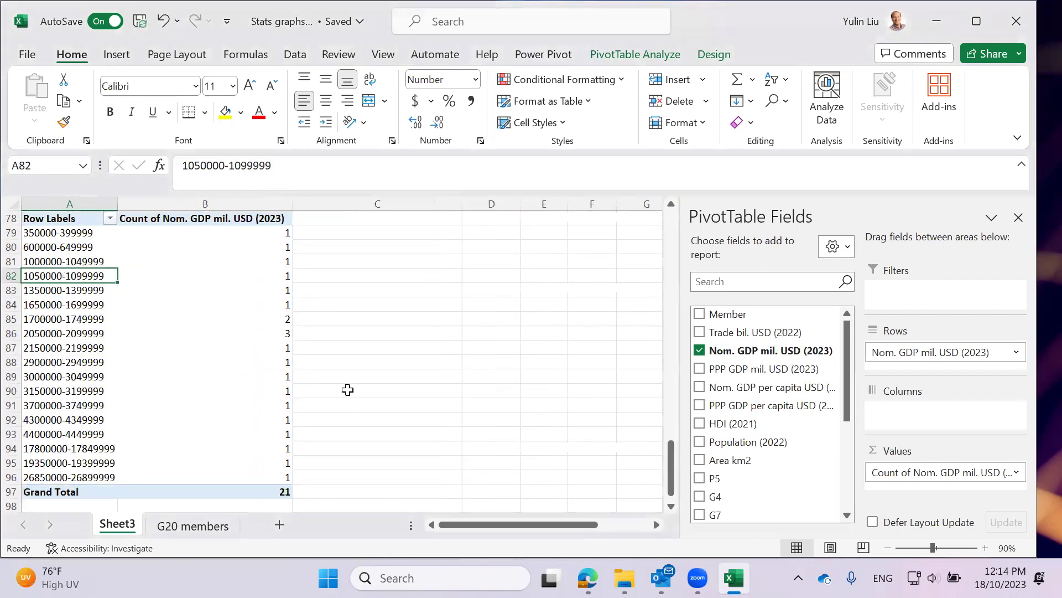
{"action": "scroll", "coordinate": [278, 392], "scroll_direction": "up", "scroll_amount": 1}
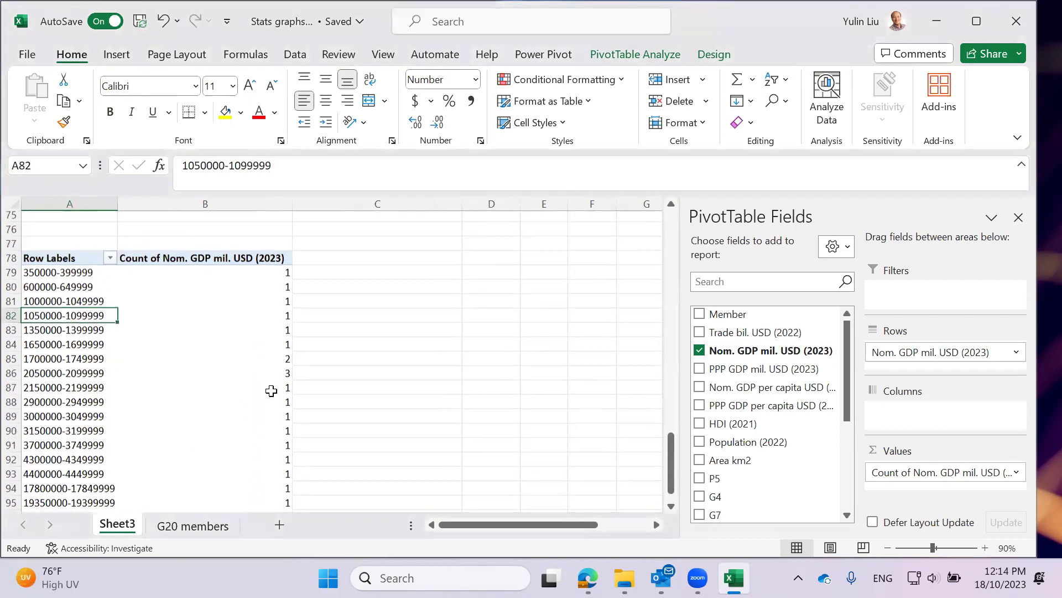
{"action": "right_click", "coordinate": [81, 324]}
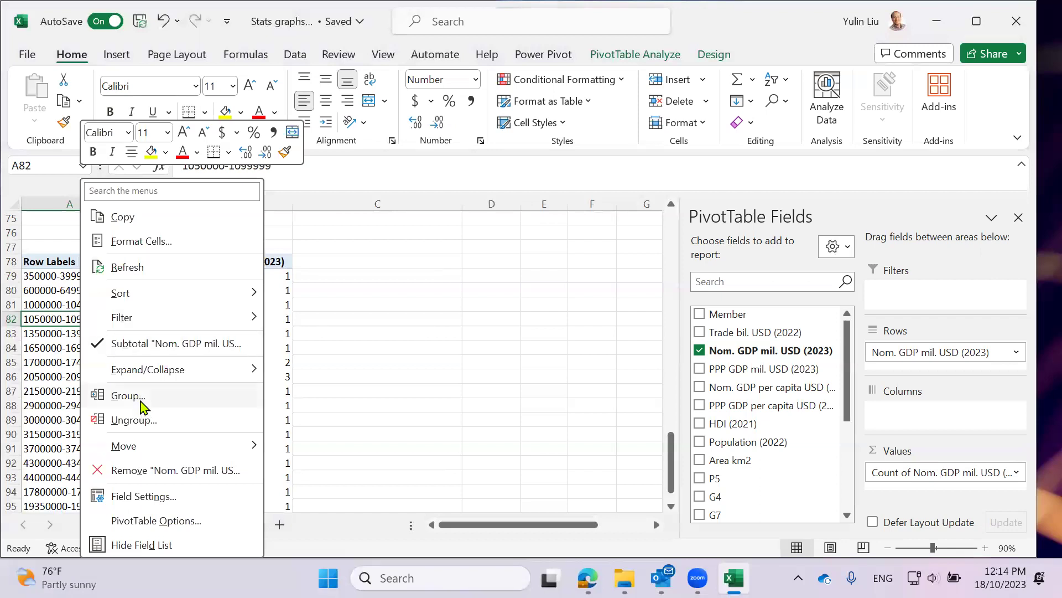
{"action": "left_click", "coordinate": [141, 402]}
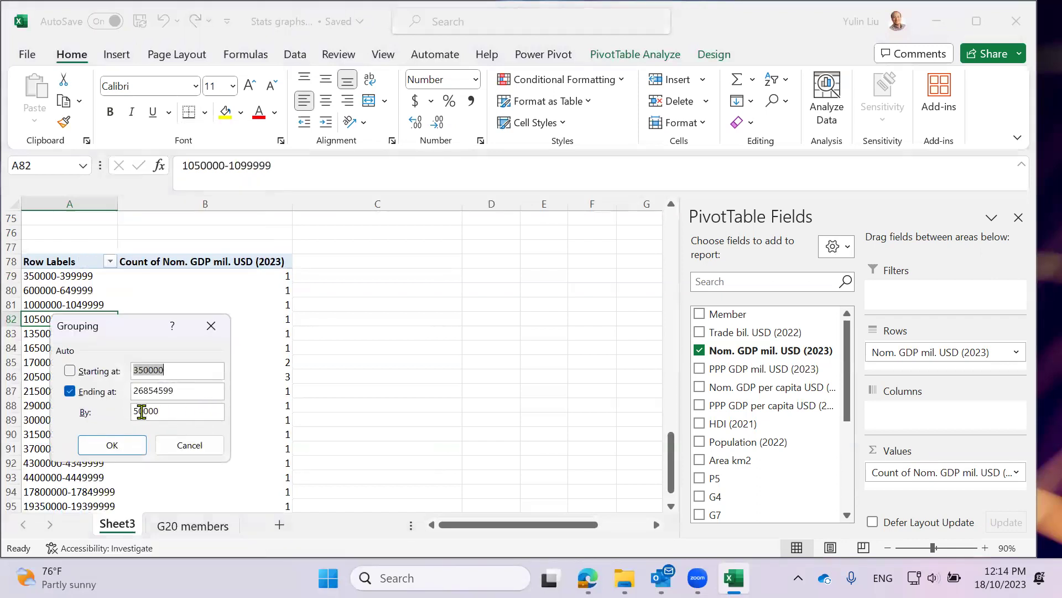
{"action": "left_click", "coordinate": [136, 411]}
{"action": "type", "text": "10"}
{"action": "left_click", "coordinate": [112, 446]}
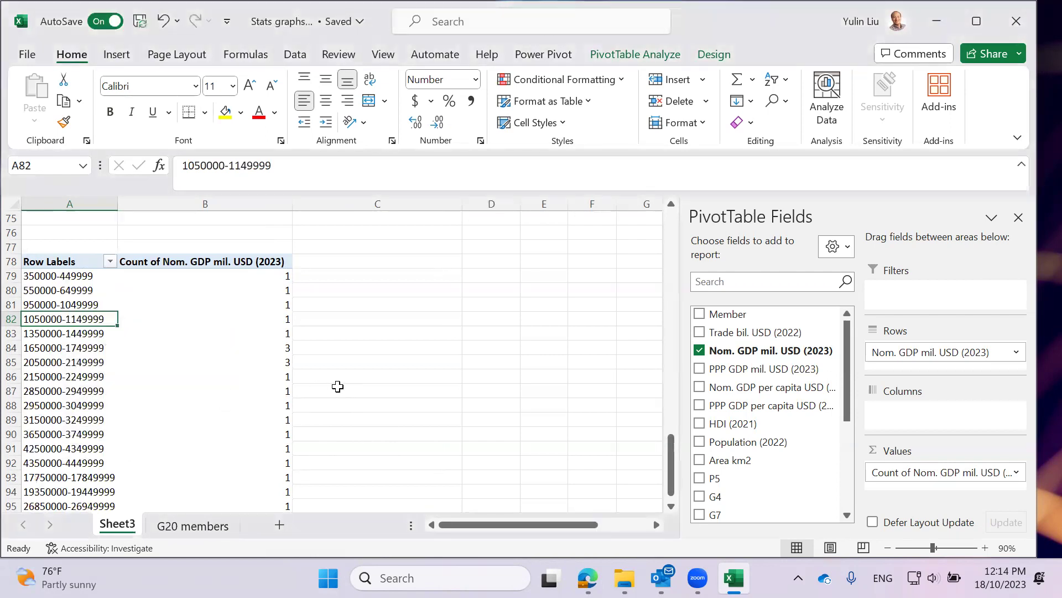
Regroup the GDP row labels with an interval of 500000
{"action": "scroll", "coordinate": [341, 395], "scroll_direction": "down", "scroll_amount": 3}
{"action": "scroll", "coordinate": [338, 405], "scroll_direction": "up", "scroll_amount": 3}
{"action": "right_click", "coordinate": [69, 319]}
{"action": "left_click", "coordinate": [138, 396]}
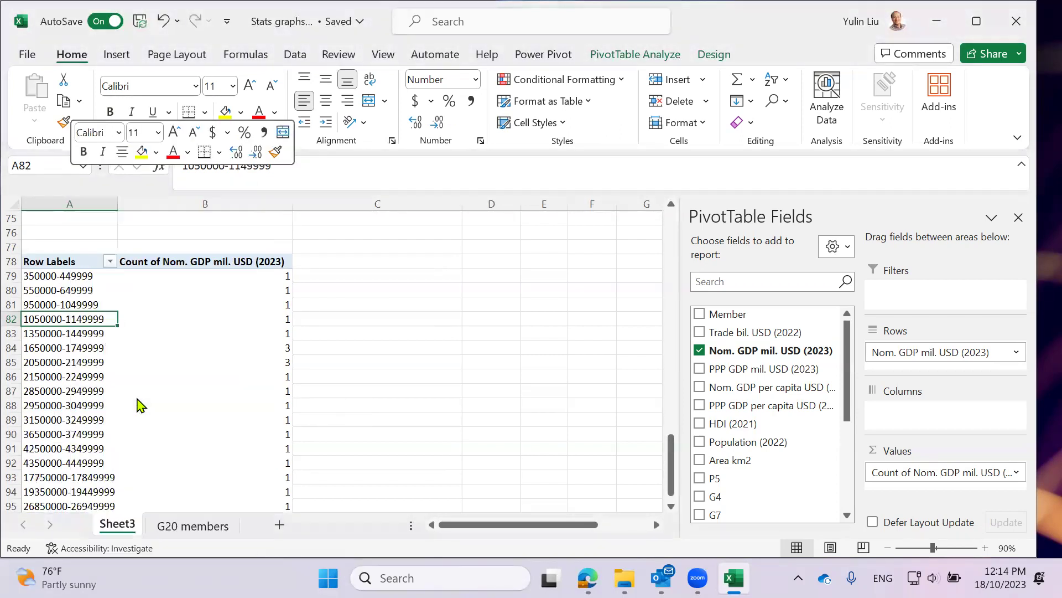
{"action": "left_click", "coordinate": [133, 409]}
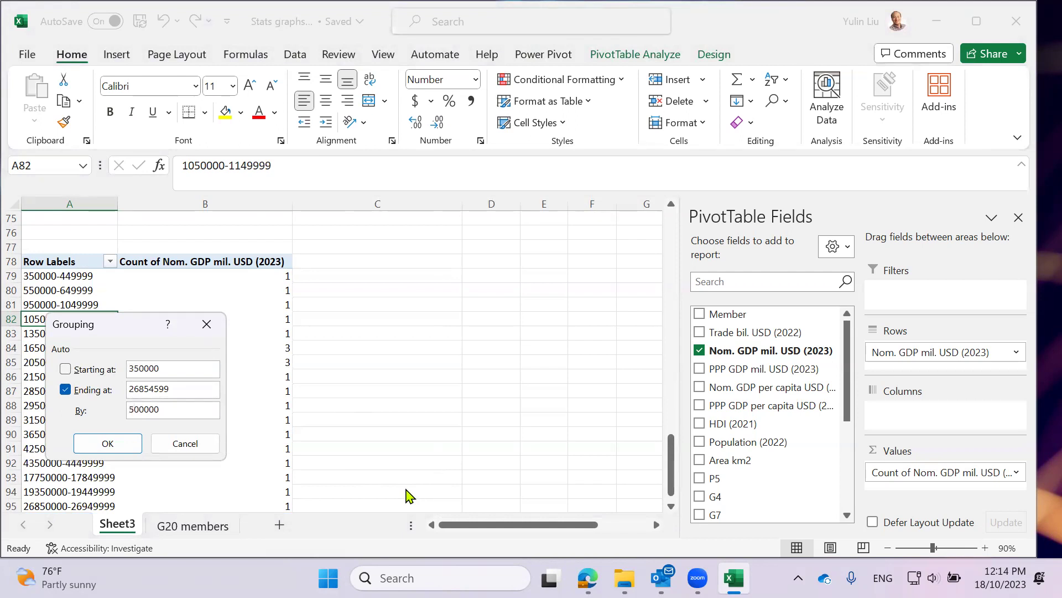
{"action": "left_click", "coordinate": [109, 443]}
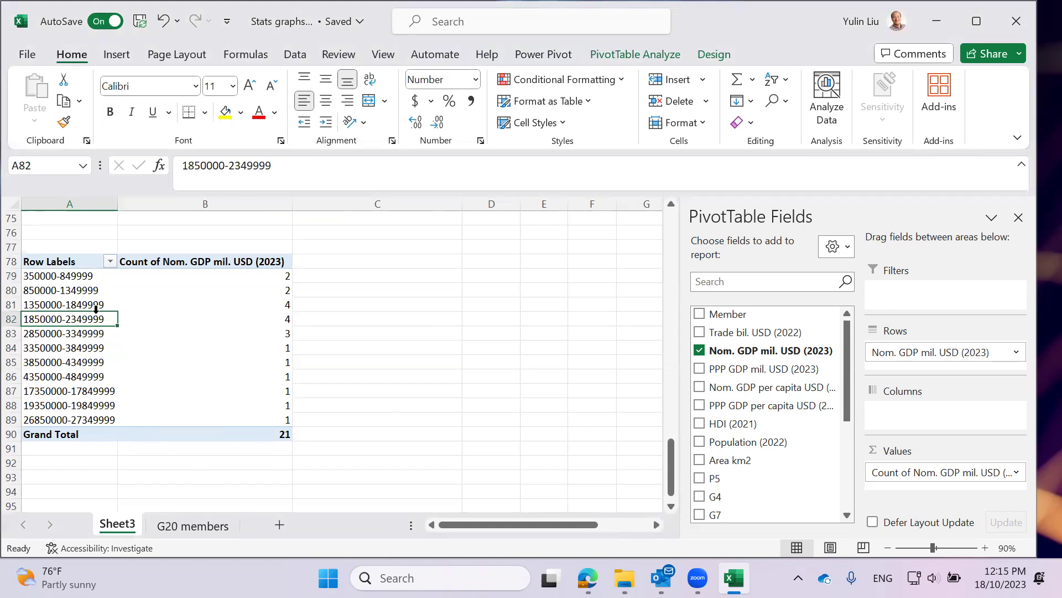
Insert a 2-D clustered column pivot chart of the grouped GDP counts, place it beside the table and close the PivotTable field list
{"action": "left_click", "coordinate": [230, 347]}
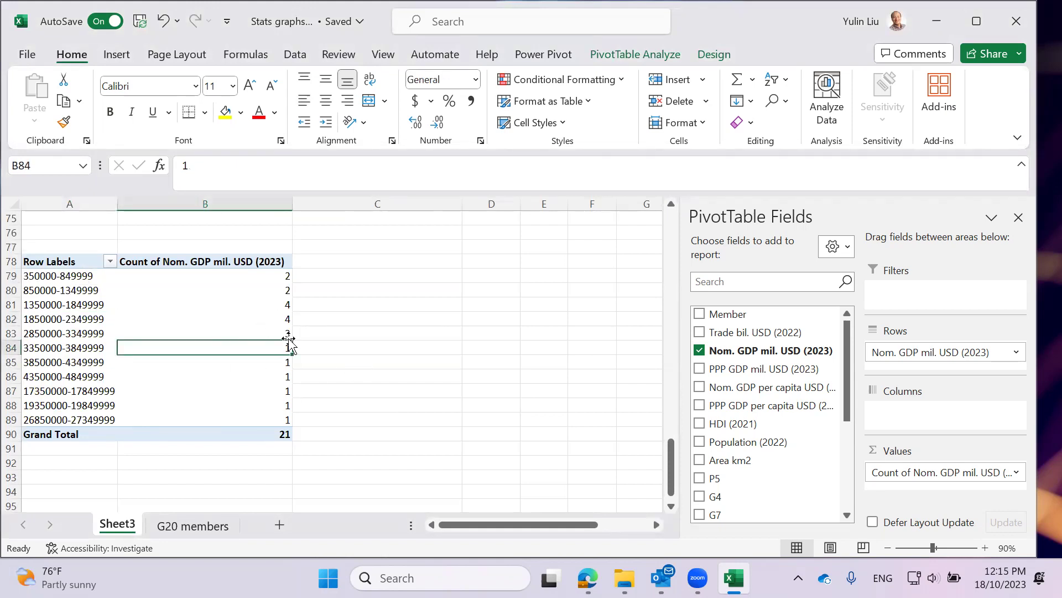
{"action": "left_click", "coordinate": [252, 319]}
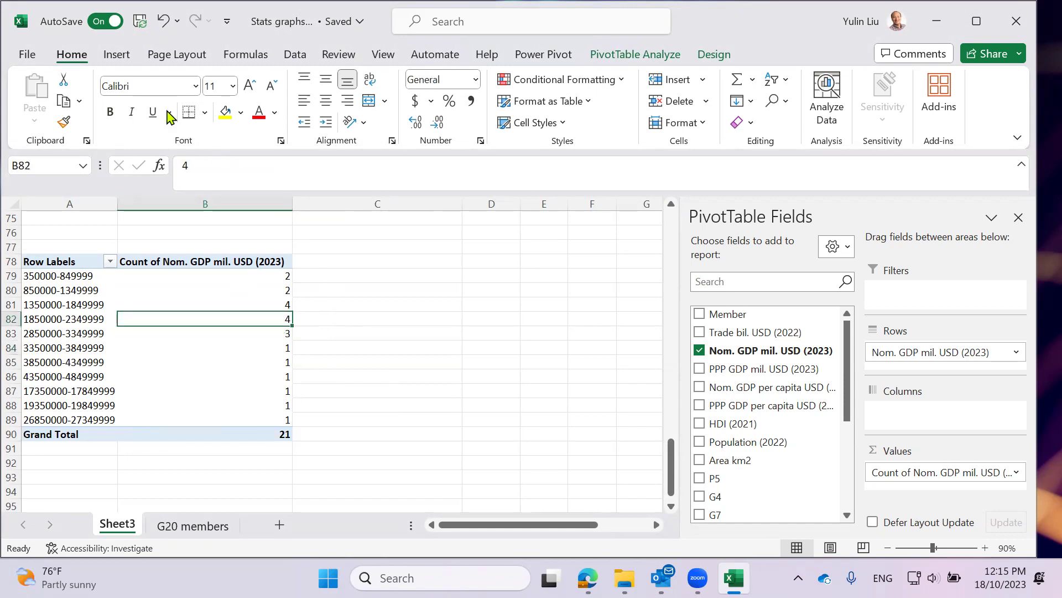
{"action": "left_click", "coordinate": [117, 54]}
{"action": "left_click", "coordinate": [339, 81]}
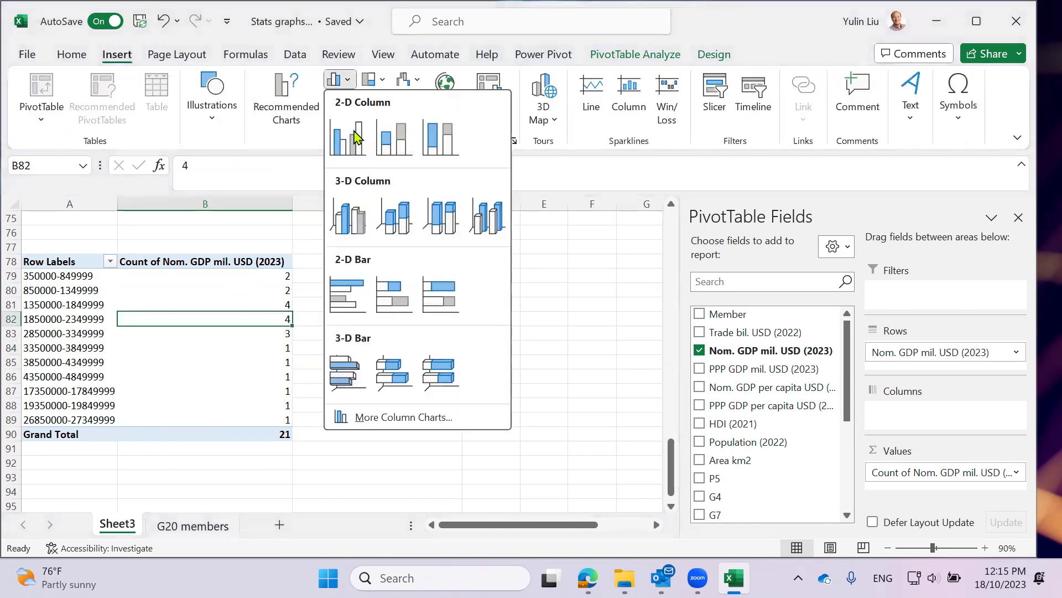
{"action": "left_click", "coordinate": [356, 136]}
{"action": "left_click_drag", "start_coordinate": [507, 290], "coordinate": [539, 289]}
{"action": "left_click", "coordinate": [1018, 217]}
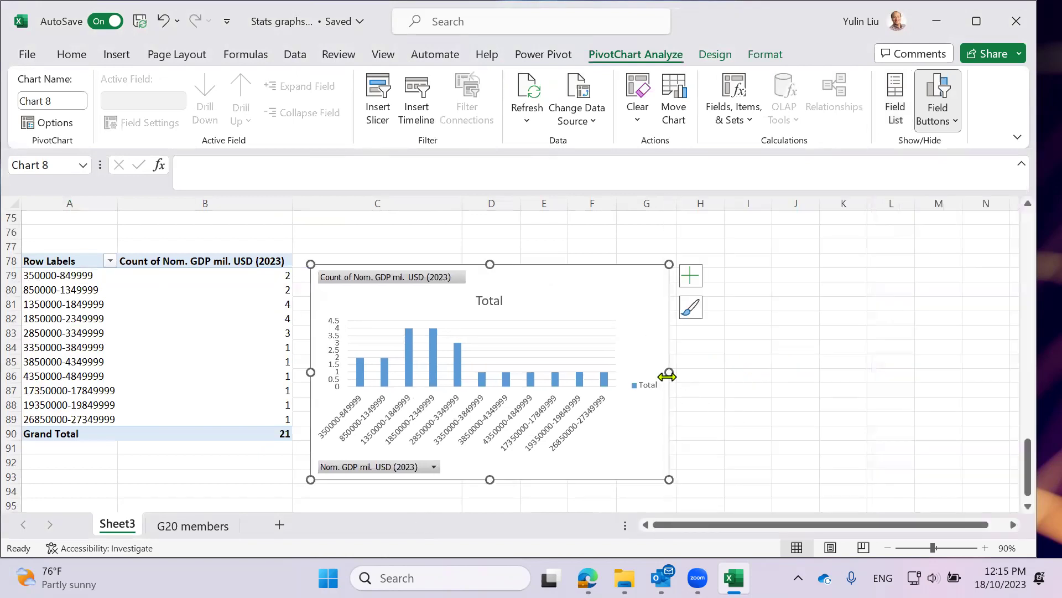
Remove the field buttons, title, legend and gridlines from the column chart and widen it to column I
{"action": "left_click", "coordinate": [938, 97]}
{"action": "left_click", "coordinate": [492, 279]}
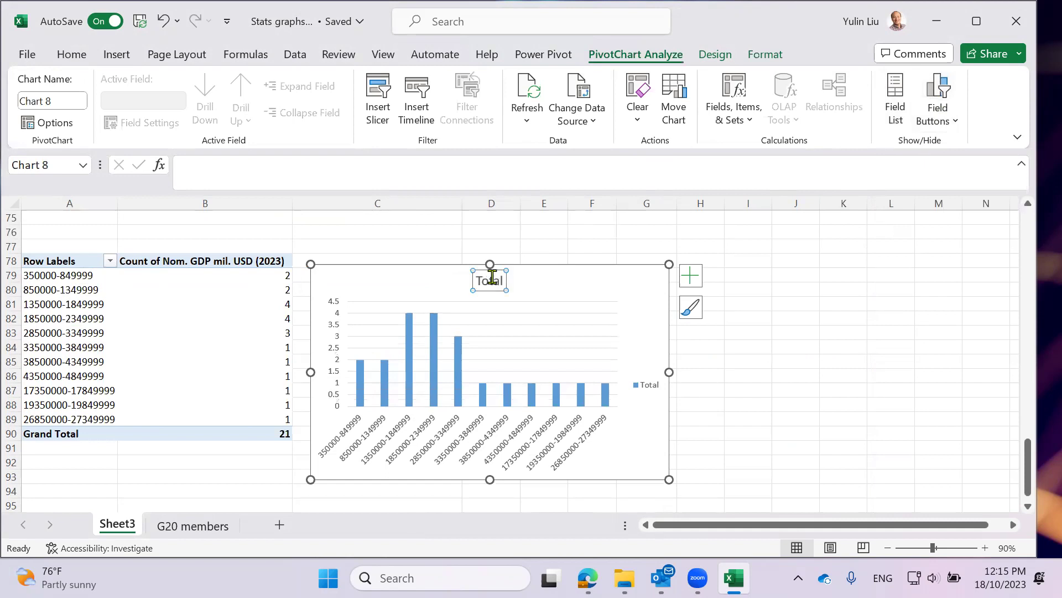
{"action": "key", "text": "Delete"}
{"action": "left_click", "coordinate": [645, 373]}
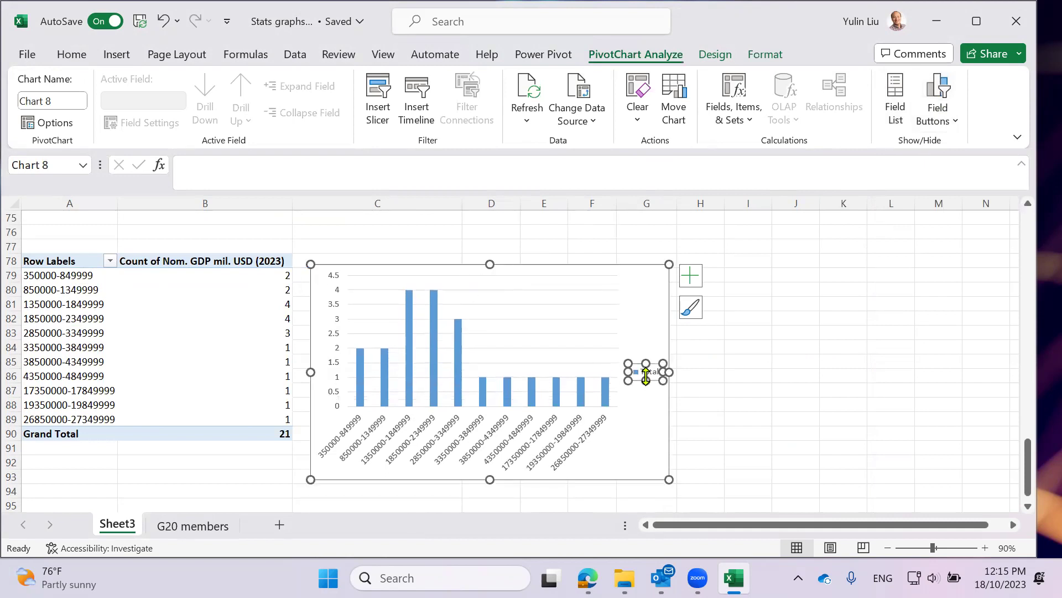
{"action": "key", "text": "Delete"}
{"action": "left_click", "coordinate": [606, 343]}
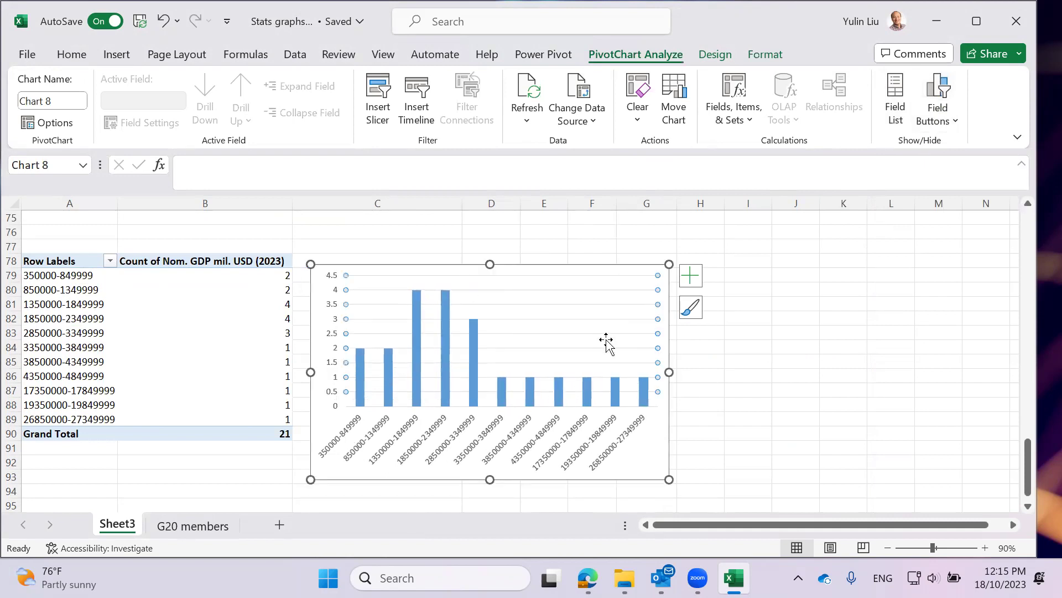
{"action": "left_click_drag", "start_coordinate": [671, 369], "coordinate": [794, 401]}
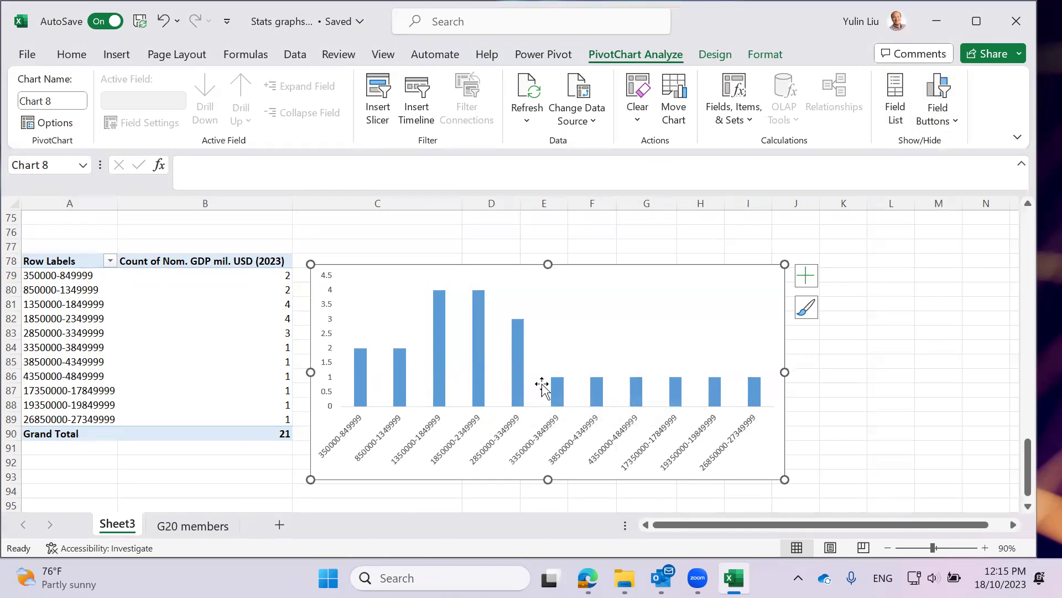
Adjust the column series' Gap Width, first to 0% and on a second adjustment to 55%
{"action": "double_click", "coordinate": [518, 395]}
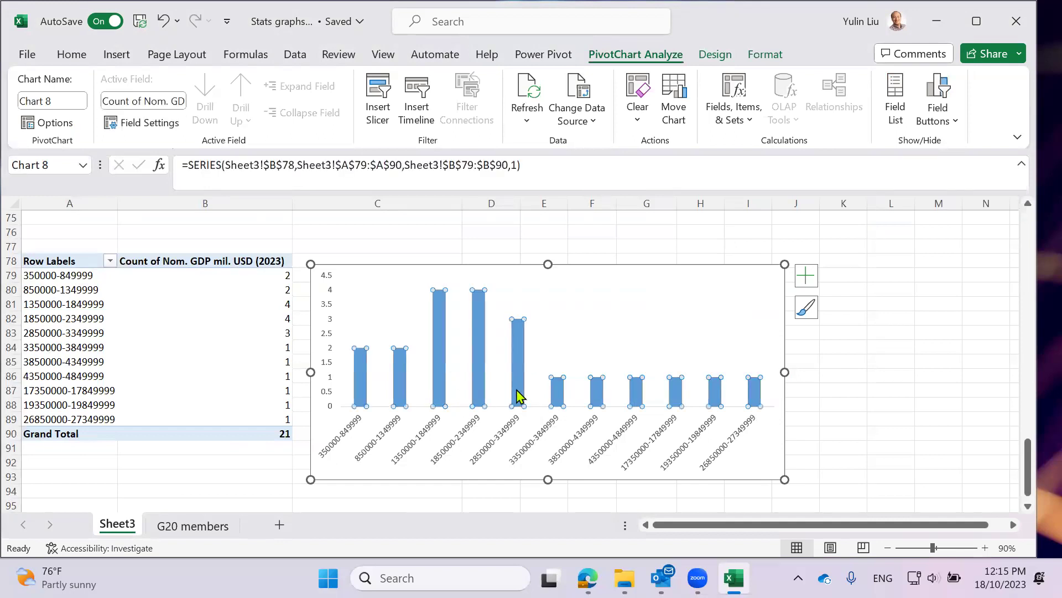
{"action": "left_click_drag", "start_coordinate": [918, 419], "coordinate": [900, 421]}
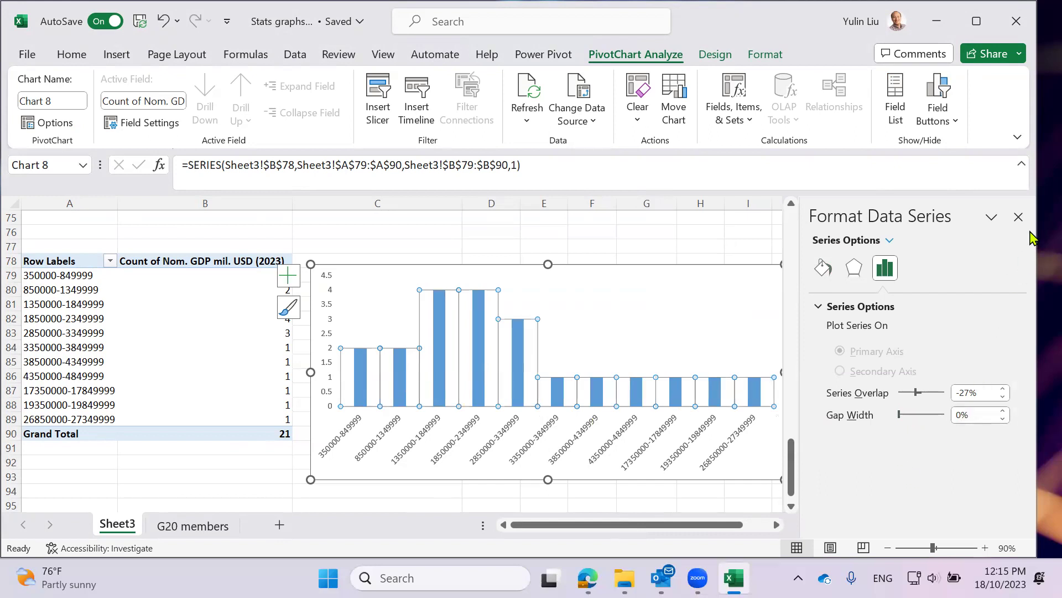
{"action": "left_click", "coordinate": [1018, 217]}
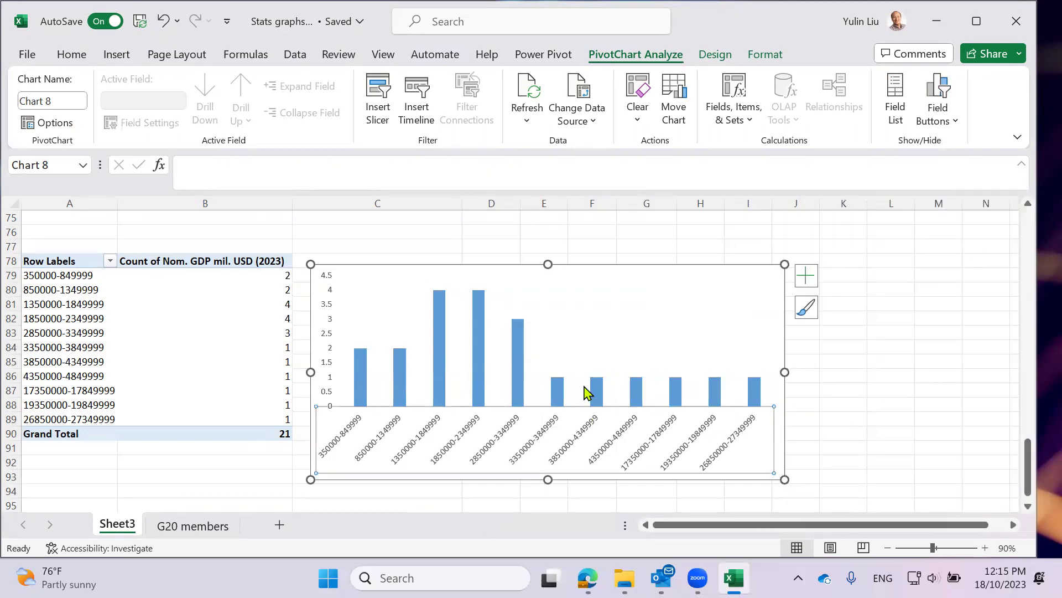
{"action": "double_click", "coordinate": [600, 398]}
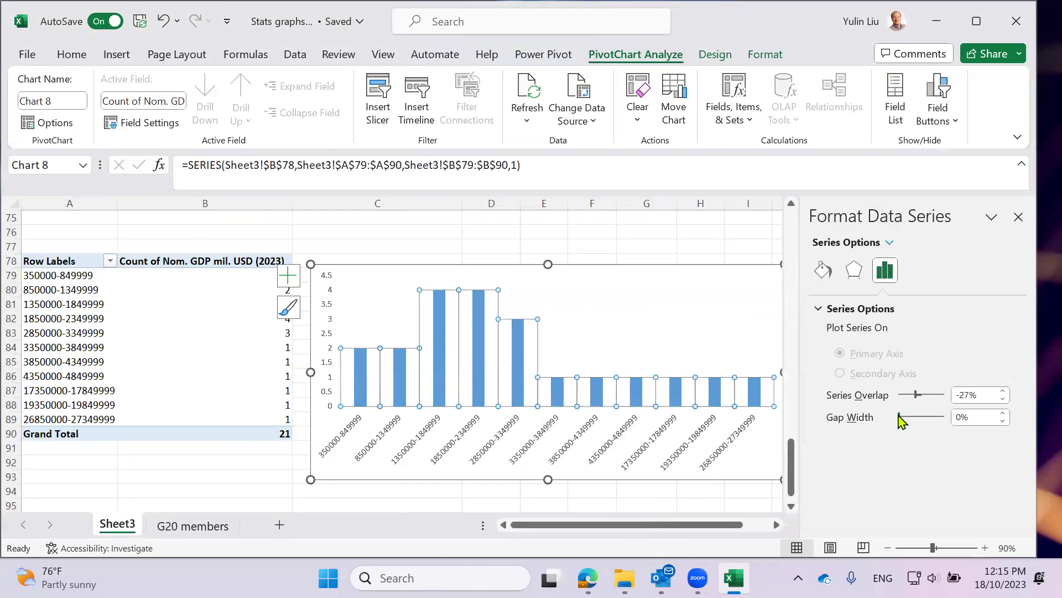
{"action": "left_click_drag", "start_coordinate": [904, 420], "coordinate": [906, 418]}
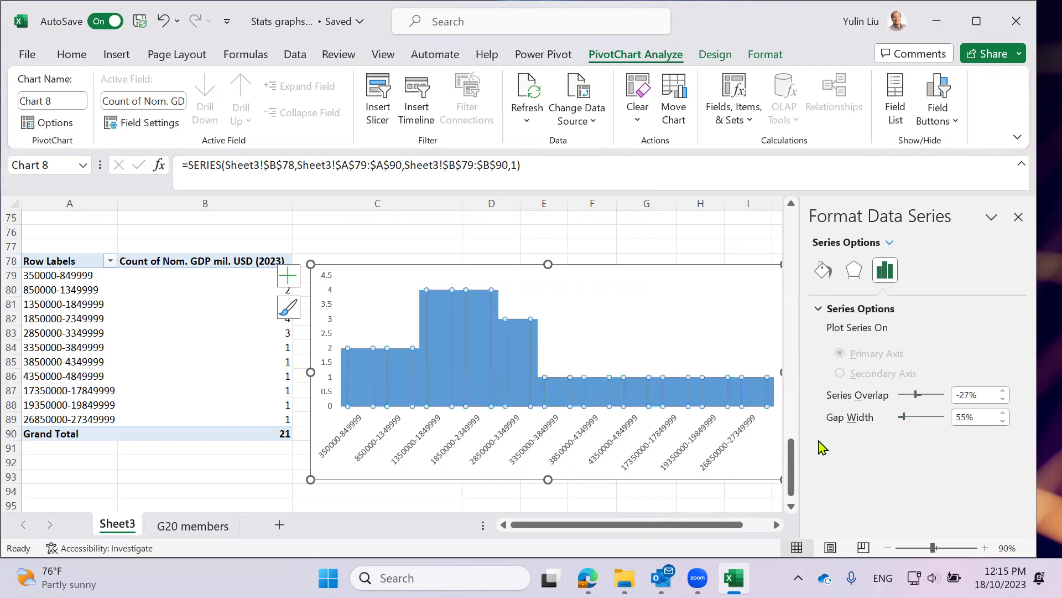
{"action": "left_click", "coordinate": [769, 444]}
{"action": "left_click", "coordinate": [688, 359]}
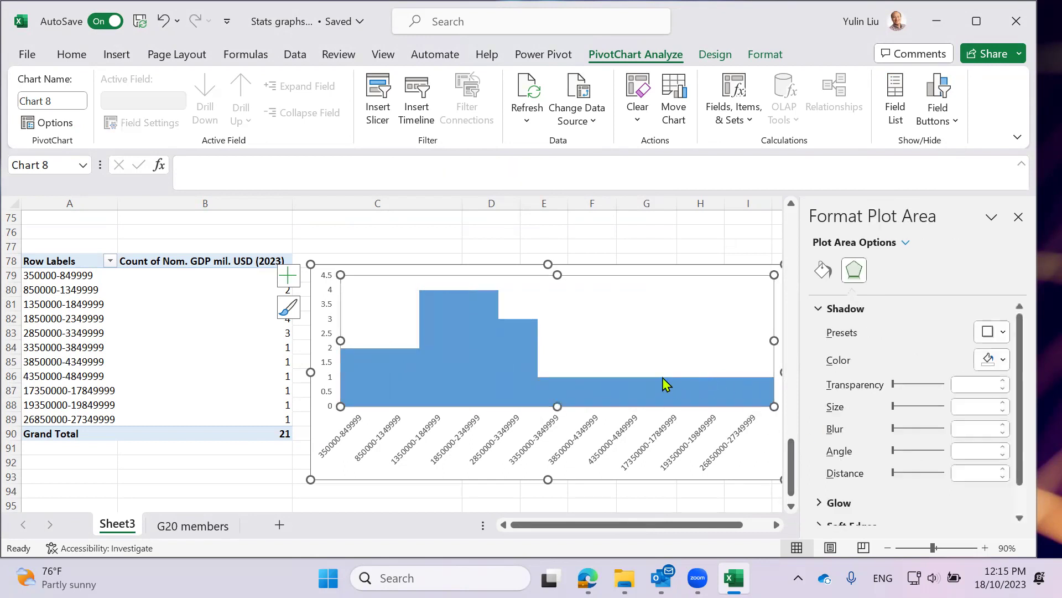
Delete the whole column chart and close its formatting pane
{"action": "left_click", "coordinate": [657, 269]}
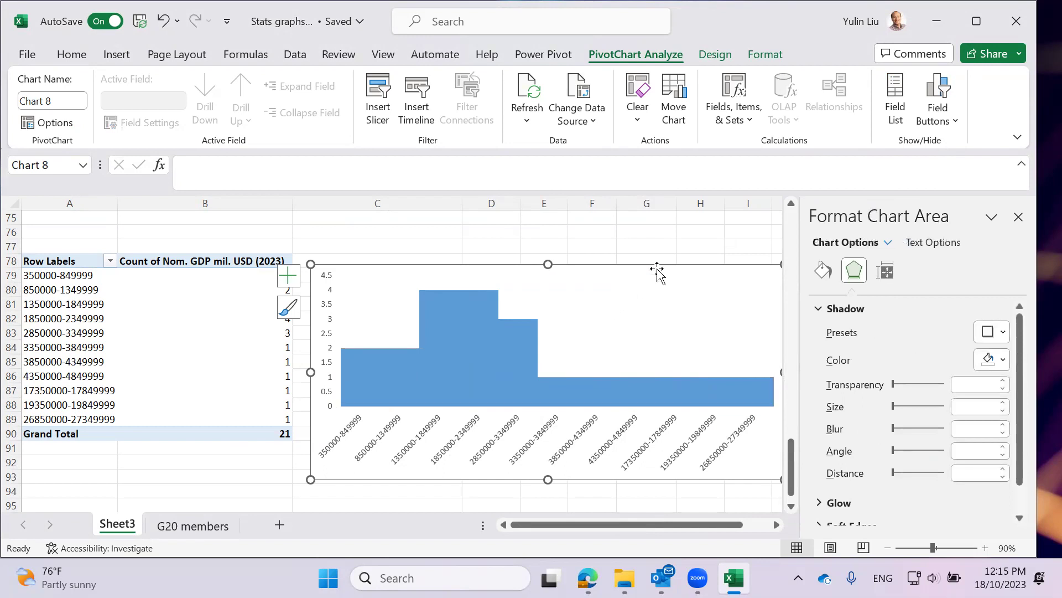
{"action": "key", "text": "Delete"}
{"action": "left_click", "coordinate": [1018, 217]}
Insert a fresh 2-D clustered column pivot chart from the grouped GDP counts
{"action": "left_click_drag", "start_coordinate": [534, 308], "coordinate": [543, 319]}
{"action": "left_click", "coordinate": [189, 306]}
{"action": "left_click", "coordinate": [117, 54]}
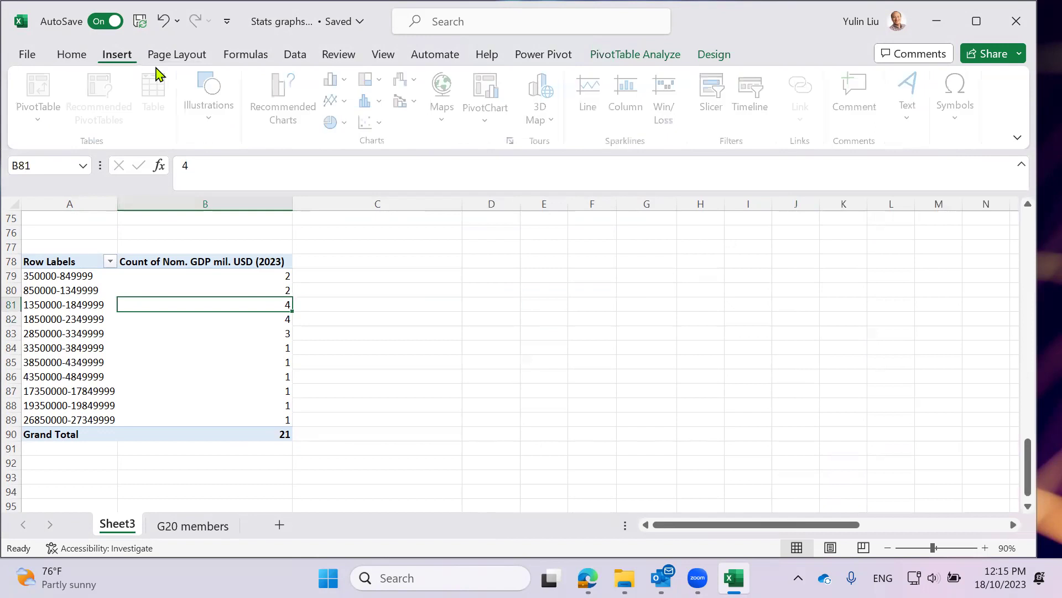
{"action": "left_click", "coordinate": [343, 79]}
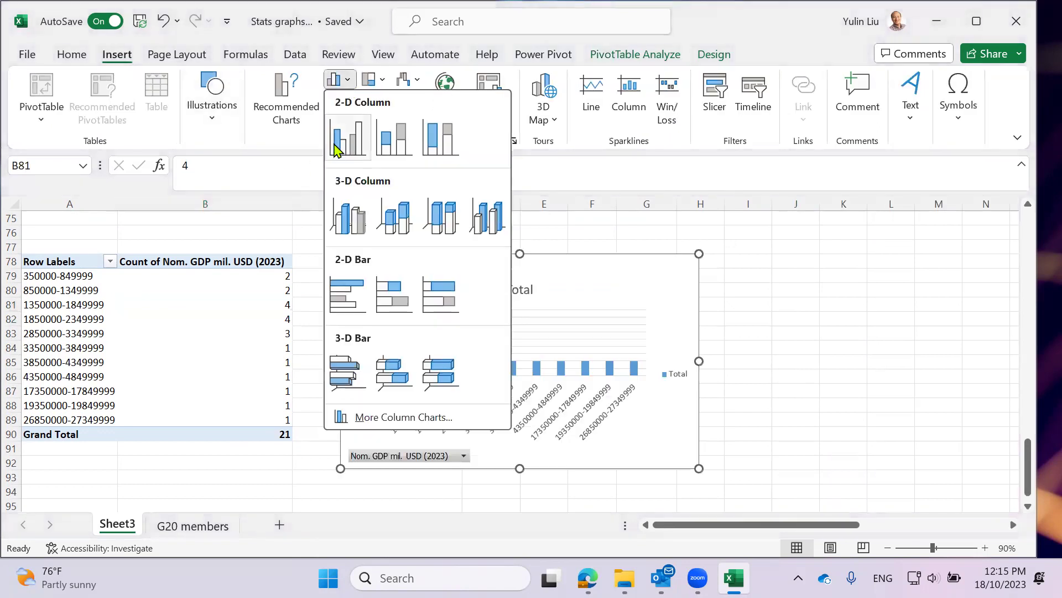
{"action": "left_click", "coordinate": [336, 146]}
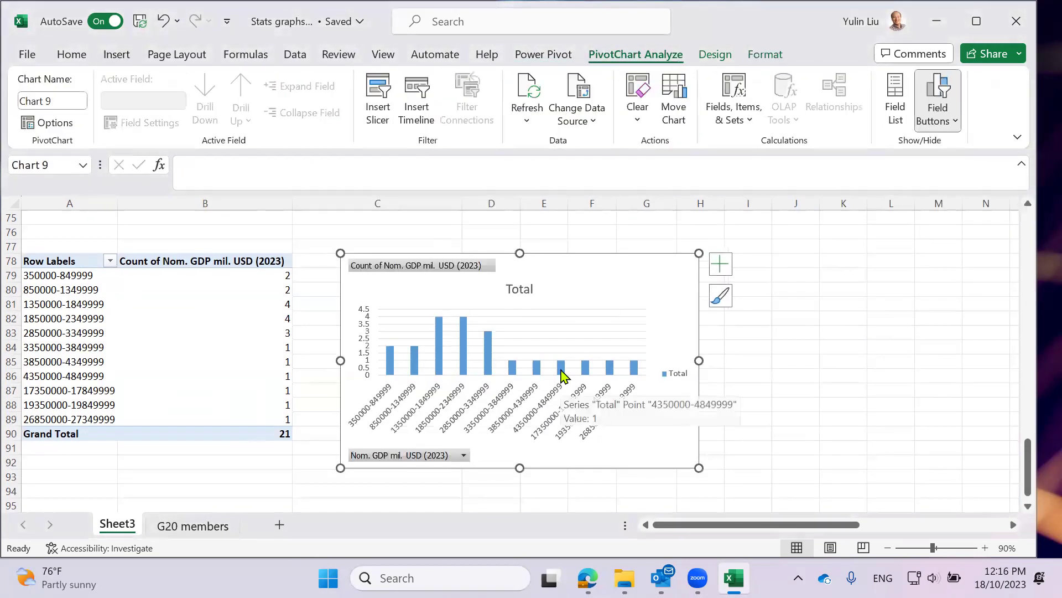
Set the Gap Width of the new chart's column series to 0%
{"action": "right_click", "coordinate": [561, 376]}
{"action": "left_click", "coordinate": [605, 353]}
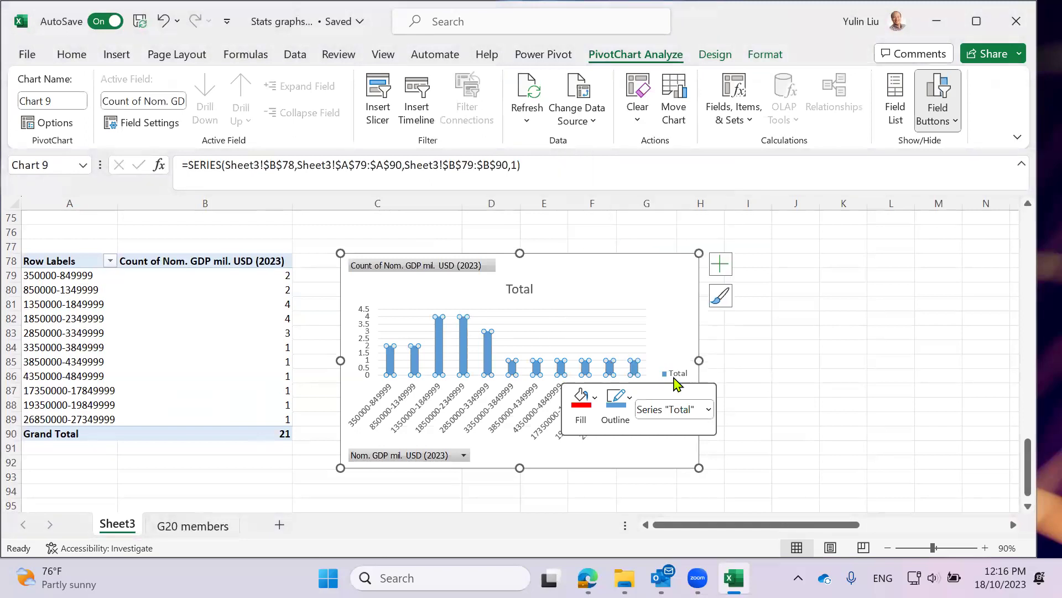
{"action": "left_click_drag", "start_coordinate": [917, 415], "coordinate": [900, 415]}
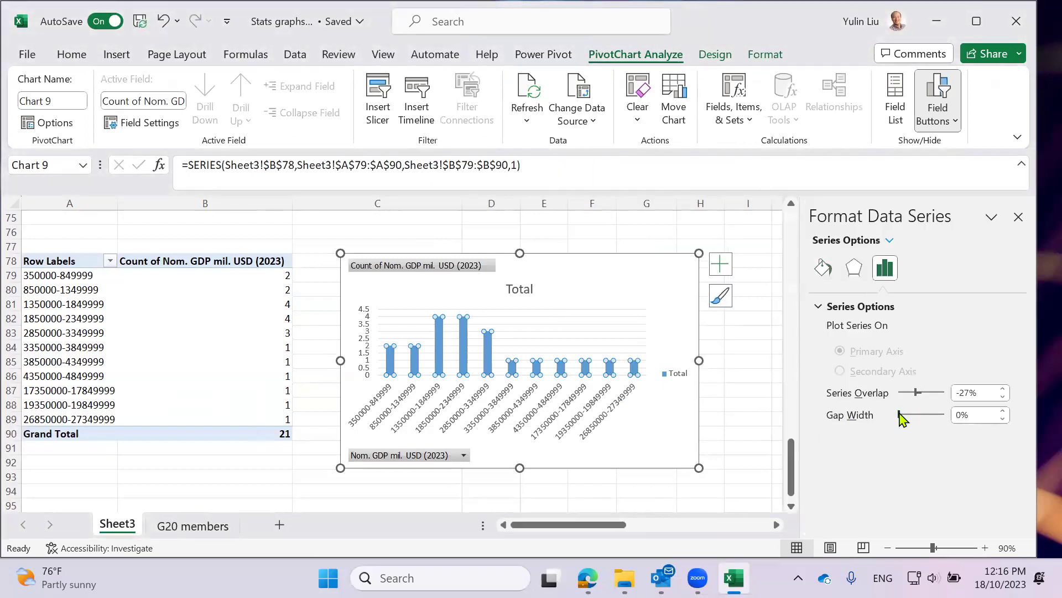
Close the series formatting pane and enlarge the pivot chart so it reaches about column K and row 97
{"action": "left_click", "coordinate": [1019, 217]}
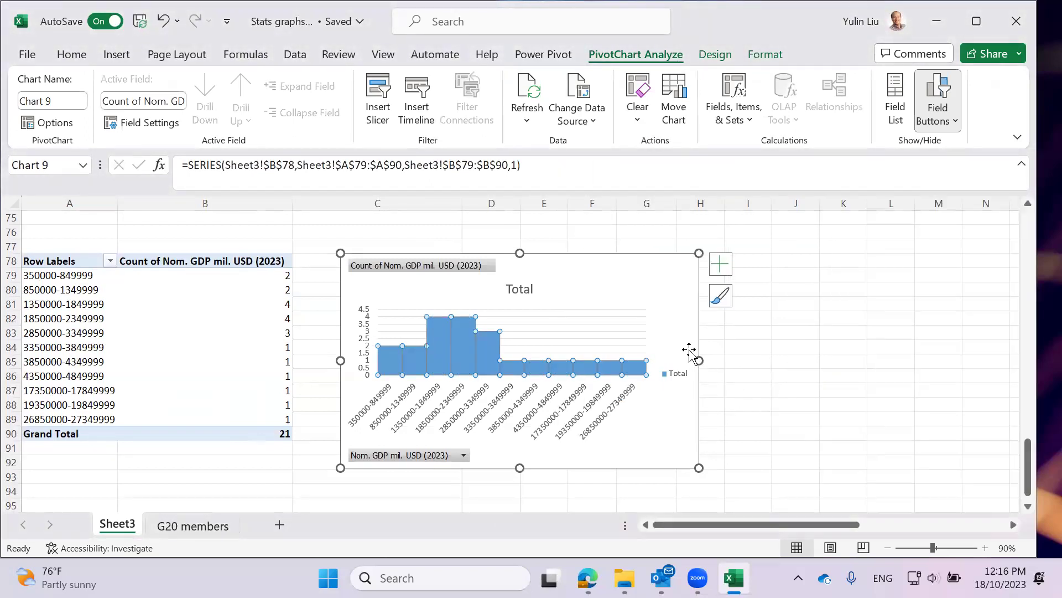
{"action": "left_click_drag", "start_coordinate": [697, 360], "coordinate": [840, 408]}
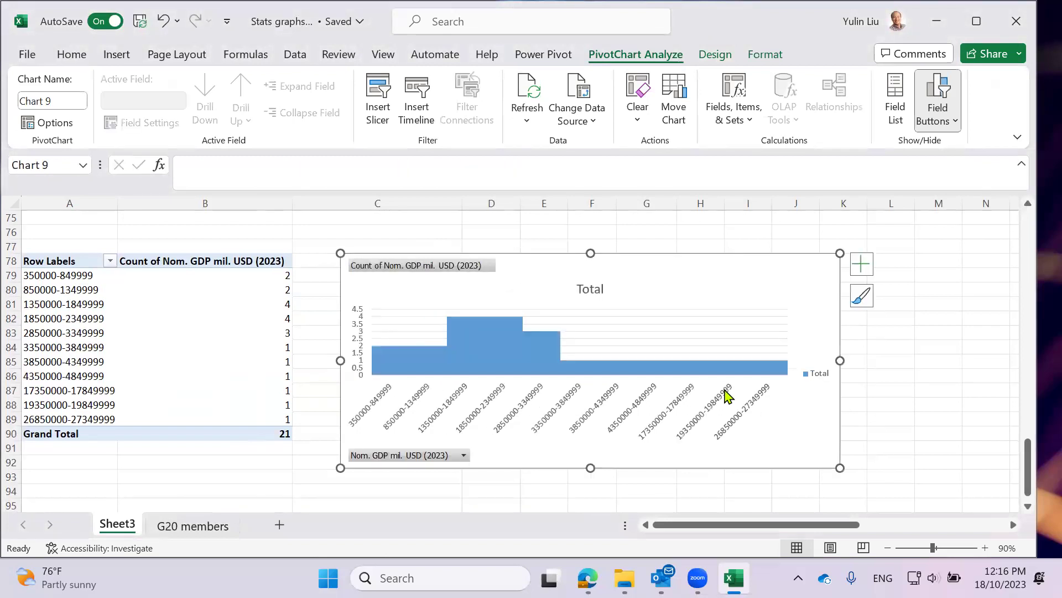
{"action": "left_click_drag", "start_coordinate": [840, 467], "coordinate": [858, 508]}
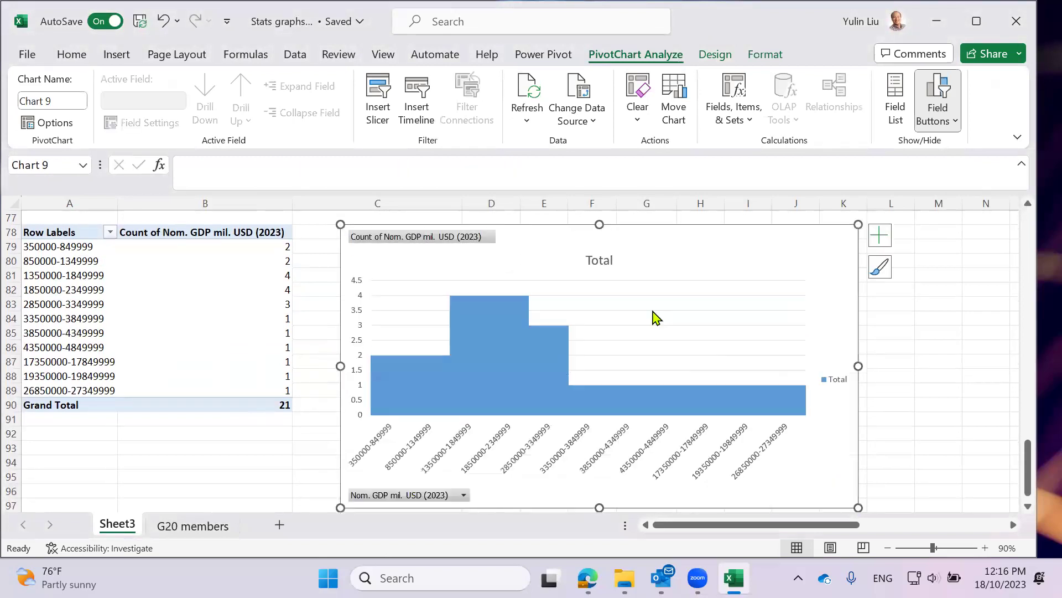
Remove the title, gridlines and legend from the pivot chart and hide all its field buttons
{"action": "left_click", "coordinate": [605, 263]}
{"action": "key", "text": "Delete"}
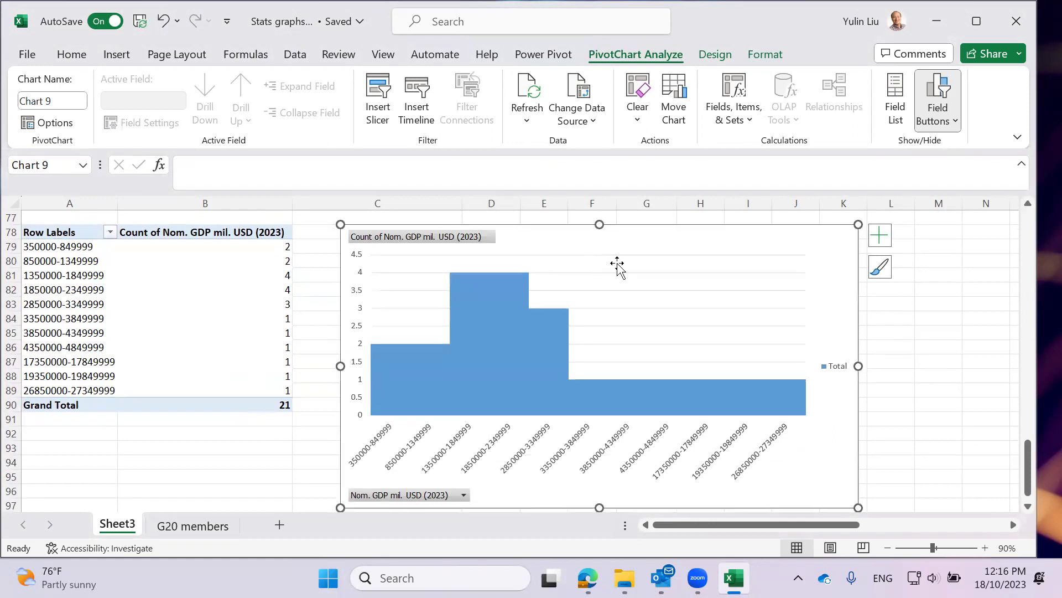
{"action": "left_click", "coordinate": [620, 270]}
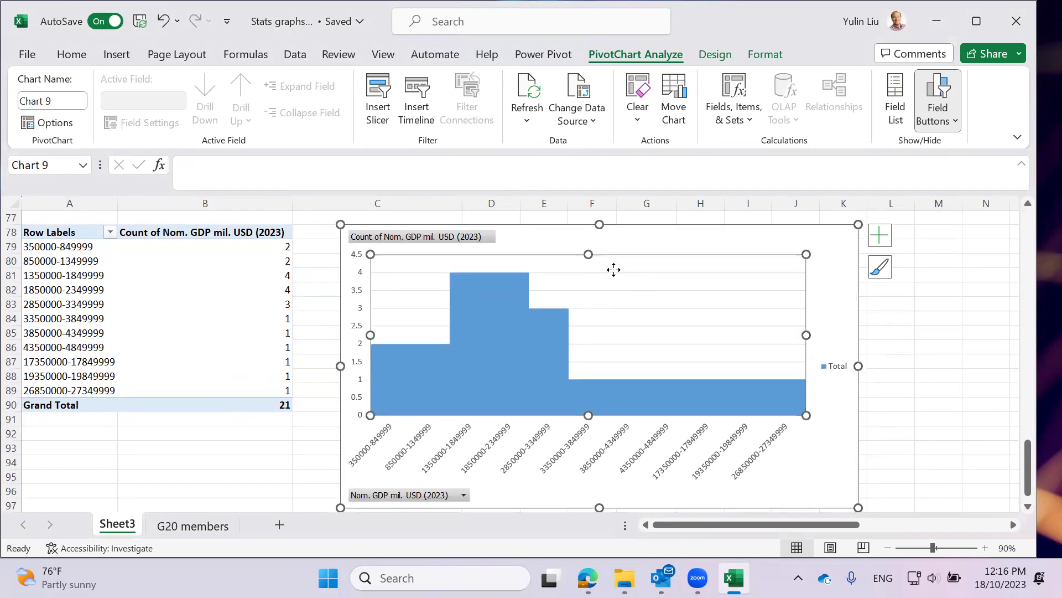
{"action": "left_click", "coordinate": [620, 272]}
{"action": "key", "text": "Delete"}
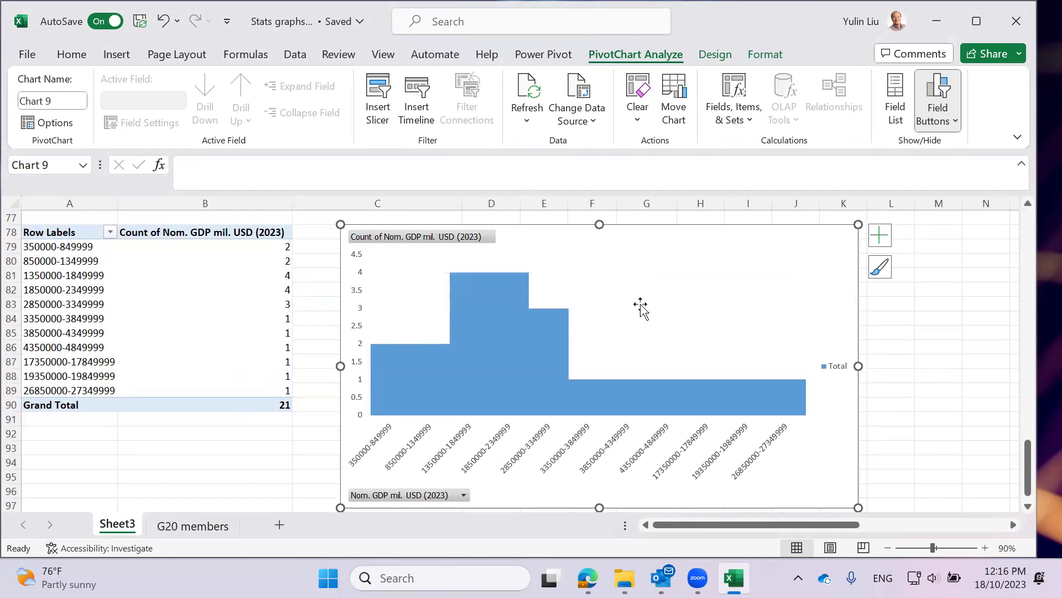
{"action": "left_click", "coordinate": [834, 365]}
{"action": "key", "text": "Delete"}
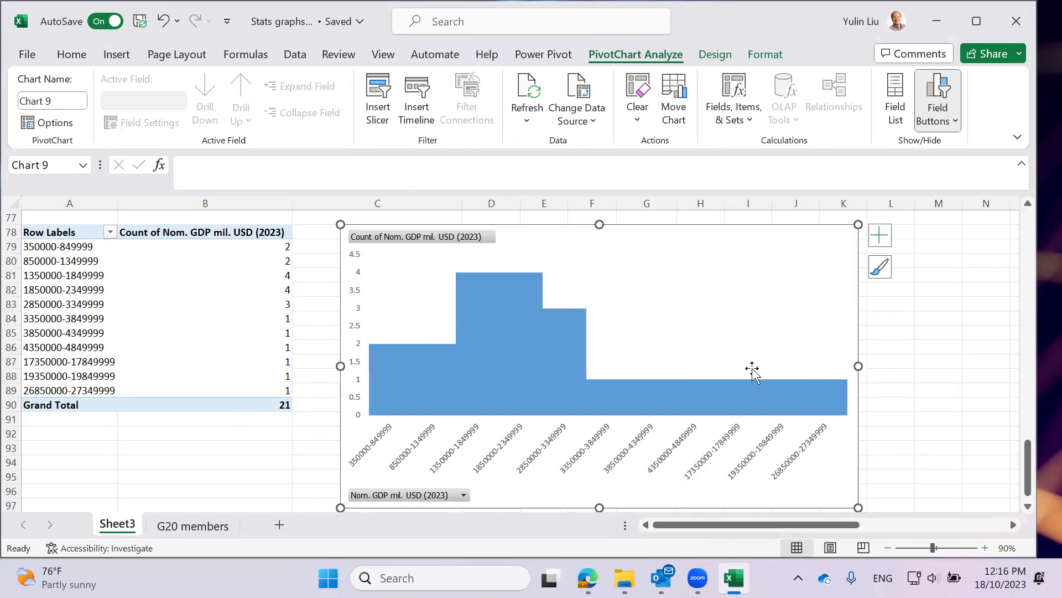
{"action": "left_click", "coordinate": [935, 97]}
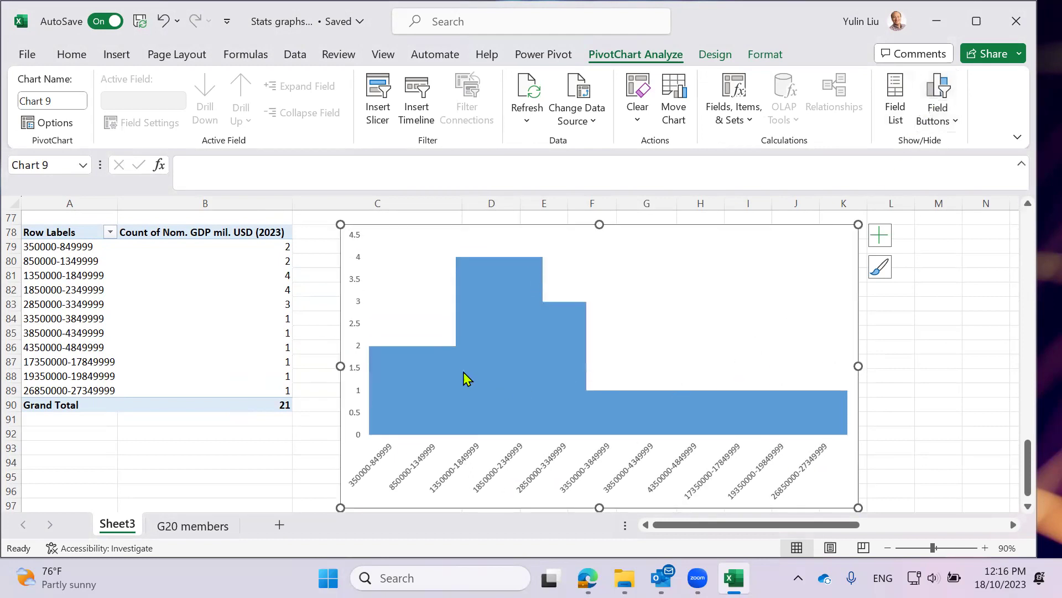
Give the chart's column series a solid white border line and close the formatting pane
{"action": "left_click", "coordinate": [491, 339]}
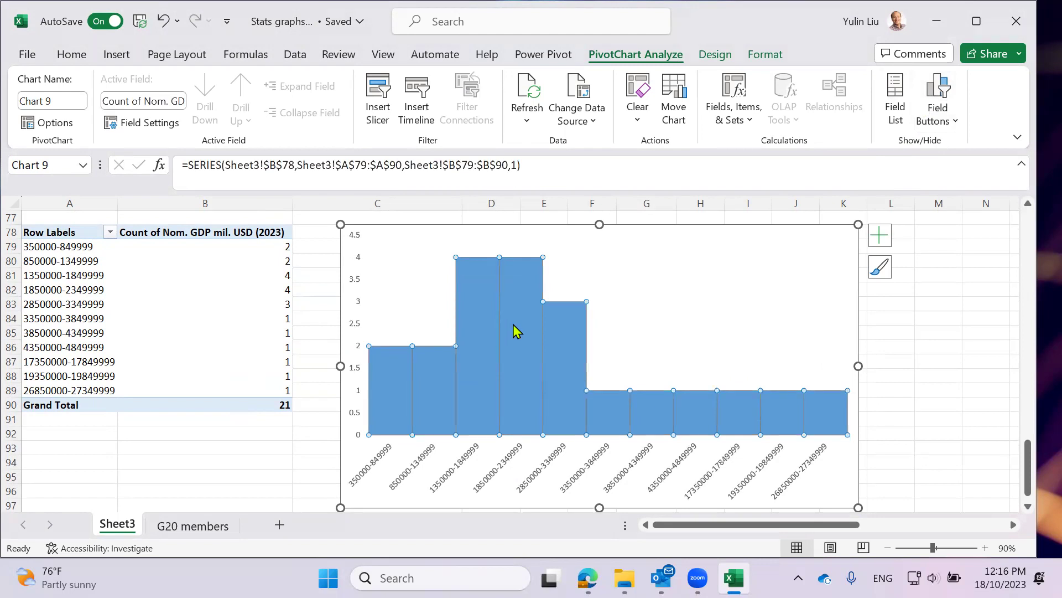
{"action": "right_click", "coordinate": [515, 331]}
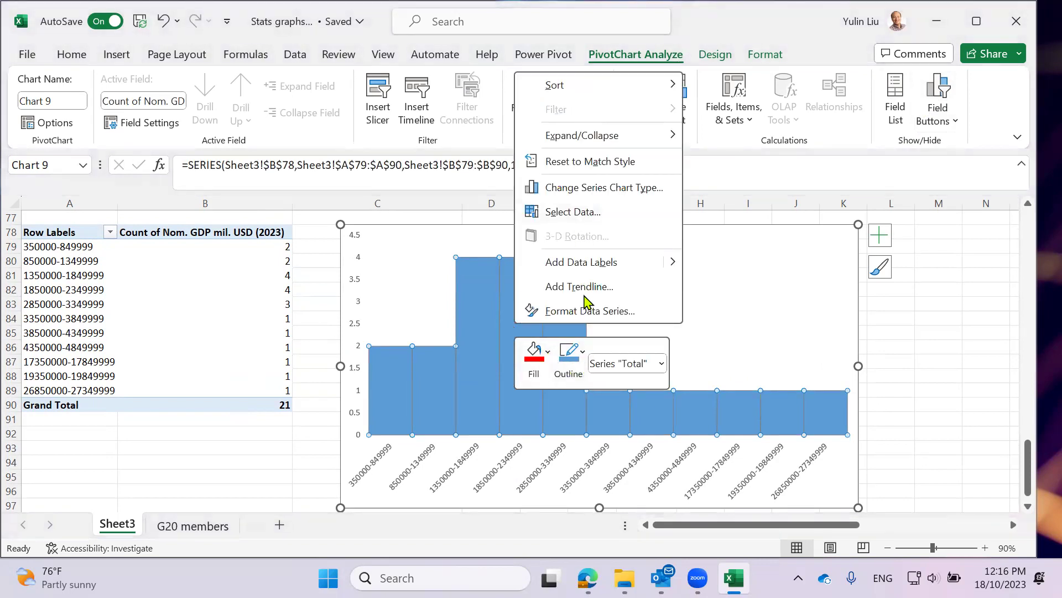
{"action": "left_click", "coordinate": [592, 310]}
{"action": "left_click", "coordinate": [822, 269]}
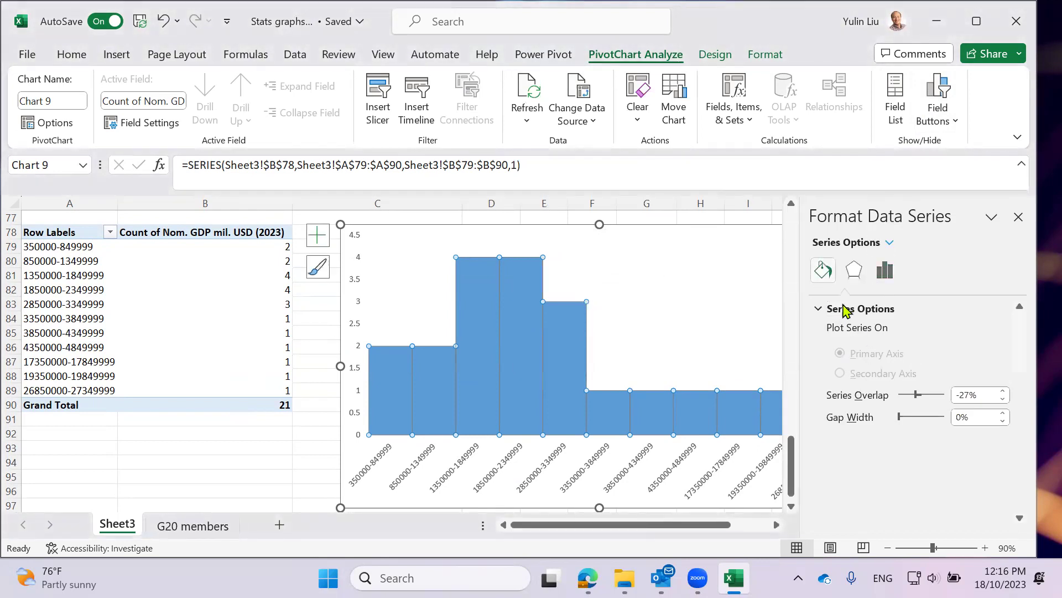
{"action": "scroll", "coordinate": [874, 421], "scroll_direction": "down", "scroll_amount": 5}
{"action": "left_click", "coordinate": [840, 349]}
{"action": "left_click", "coordinate": [1003, 424]}
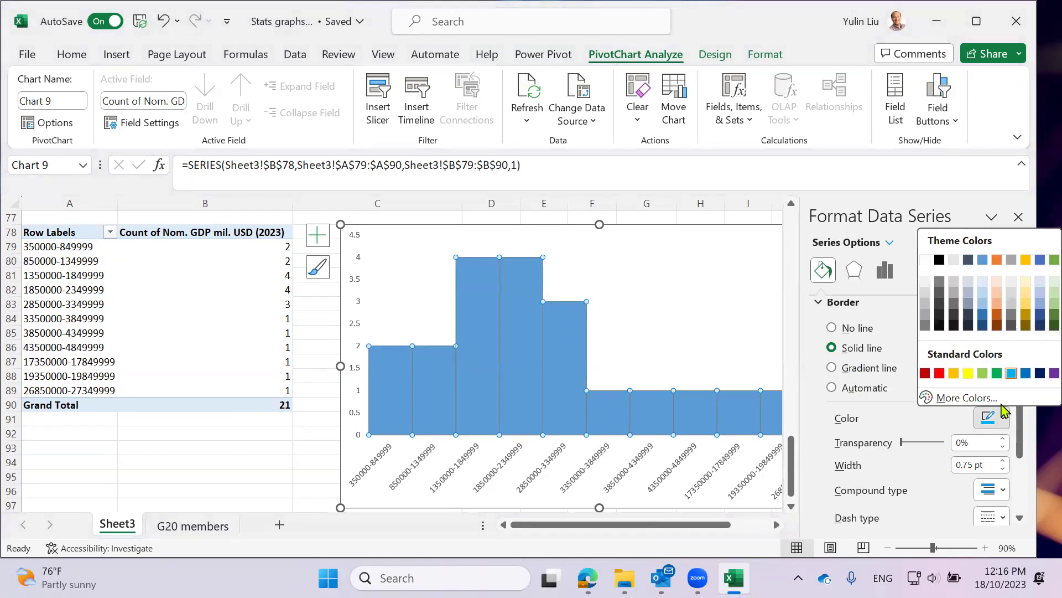
{"action": "left_click", "coordinate": [927, 287]}
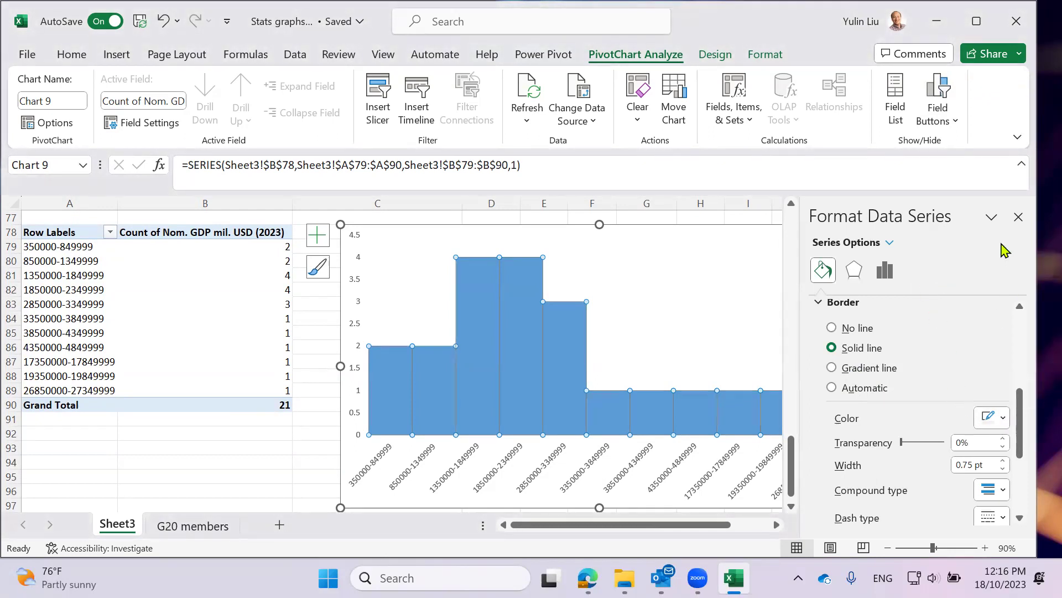
{"action": "left_click", "coordinate": [1018, 218]}
{"action": "left_click", "coordinate": [862, 365]}
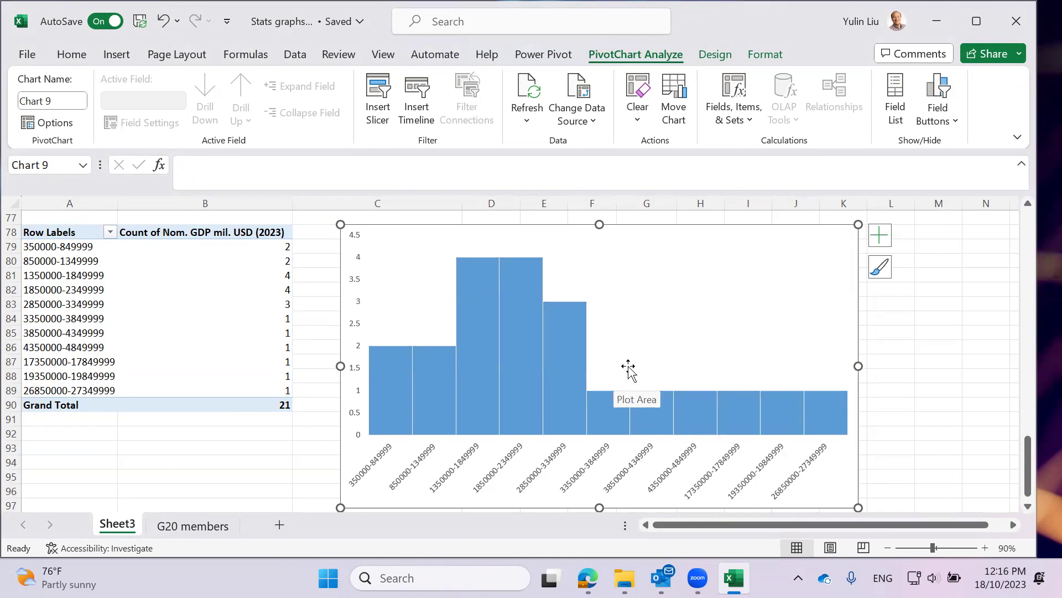
Add axis titles to the chart and set the horizontal axis title to "GDP (2023)"
{"action": "mouse_move", "coordinate": [568, 359]}
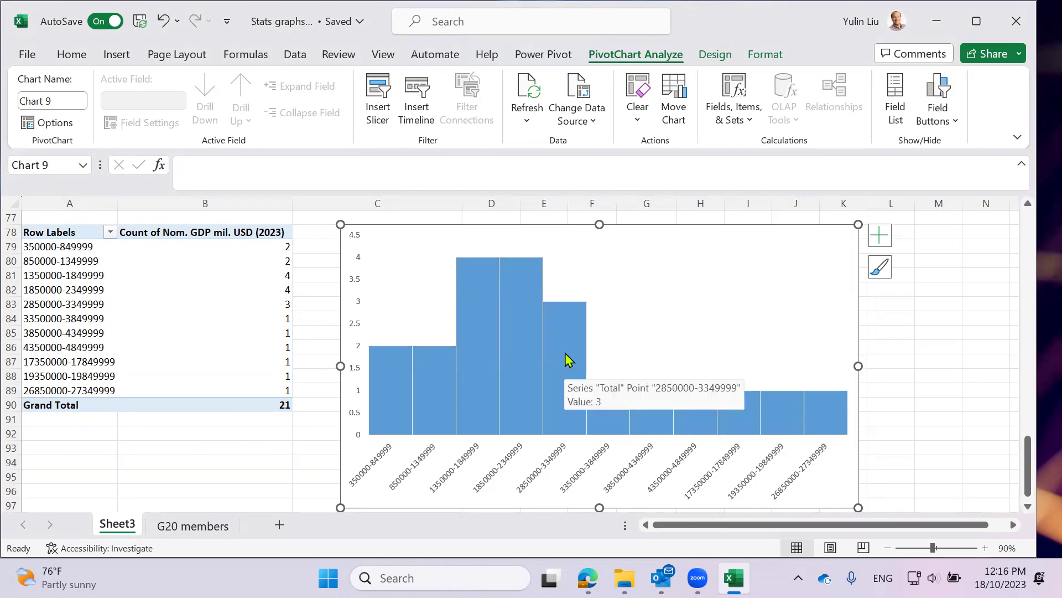
{"action": "scroll", "coordinate": [690, 378], "scroll_direction": "down", "scroll_amount": 1}
{"action": "scroll", "coordinate": [691, 382], "scroll_direction": "down", "scroll_amount": 1}
{"action": "scroll", "coordinate": [713, 388], "scroll_direction": "up", "scroll_amount": 2}
{"action": "scroll", "coordinate": [706, 387], "scroll_direction": "down", "scroll_amount": 1}
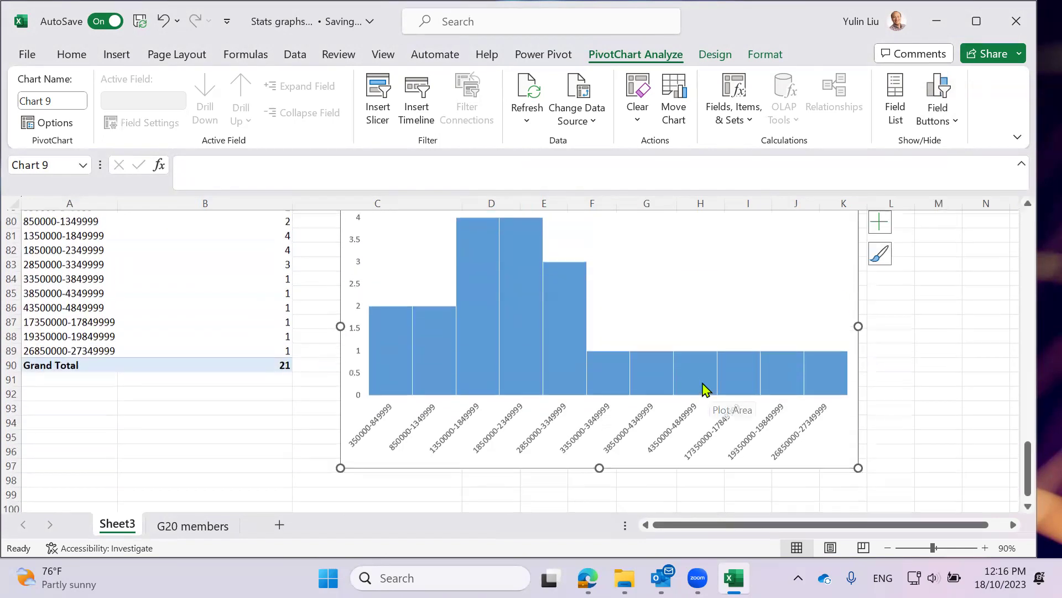
{"action": "left_click", "coordinate": [881, 223]}
{"action": "left_click", "coordinate": [915, 265]}
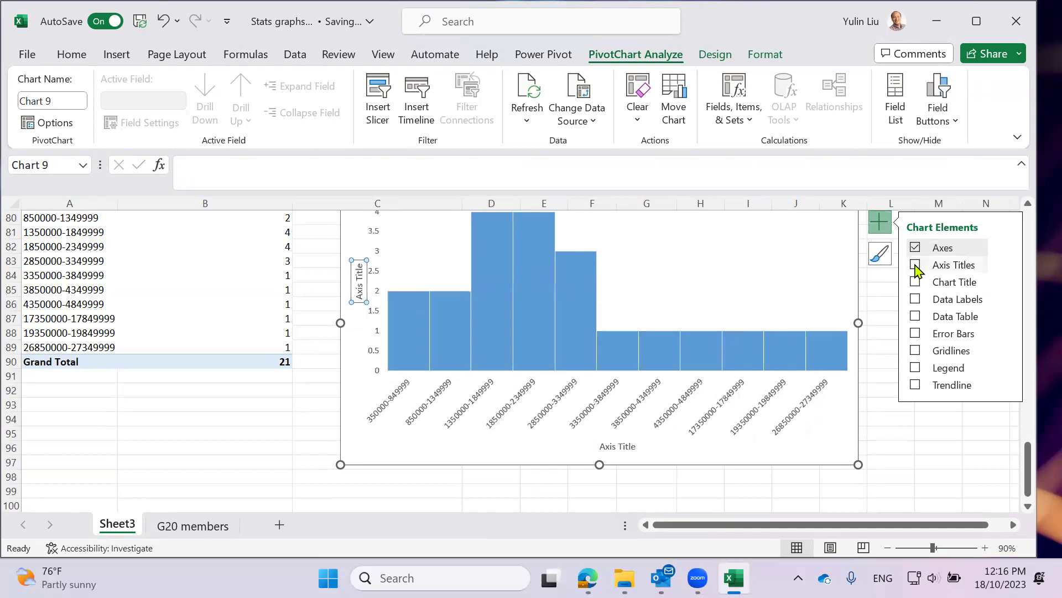
{"action": "left_click", "coordinate": [602, 447]}
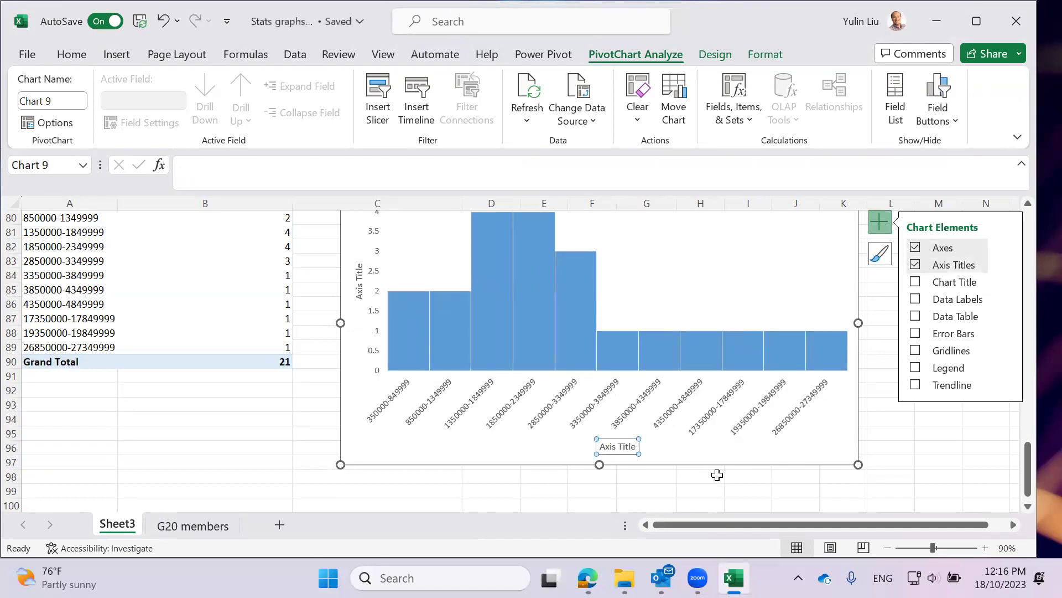
{"action": "type", "text": "D"}
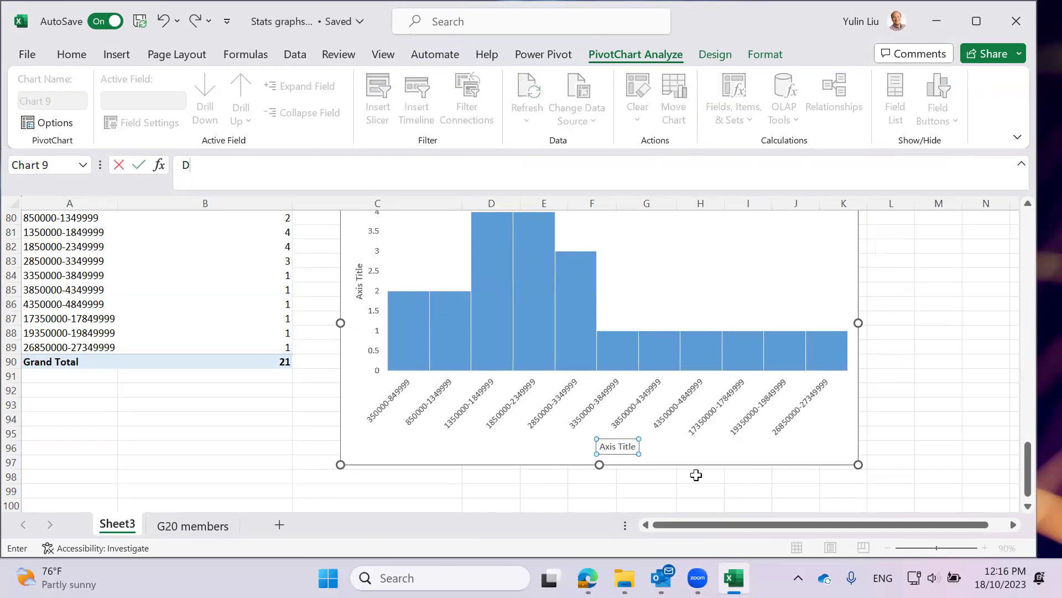
{"action": "key", "text": "Return"}
{"action": "key", "text": "BackSpace"}
{"action": "type", "text": "GDP"}
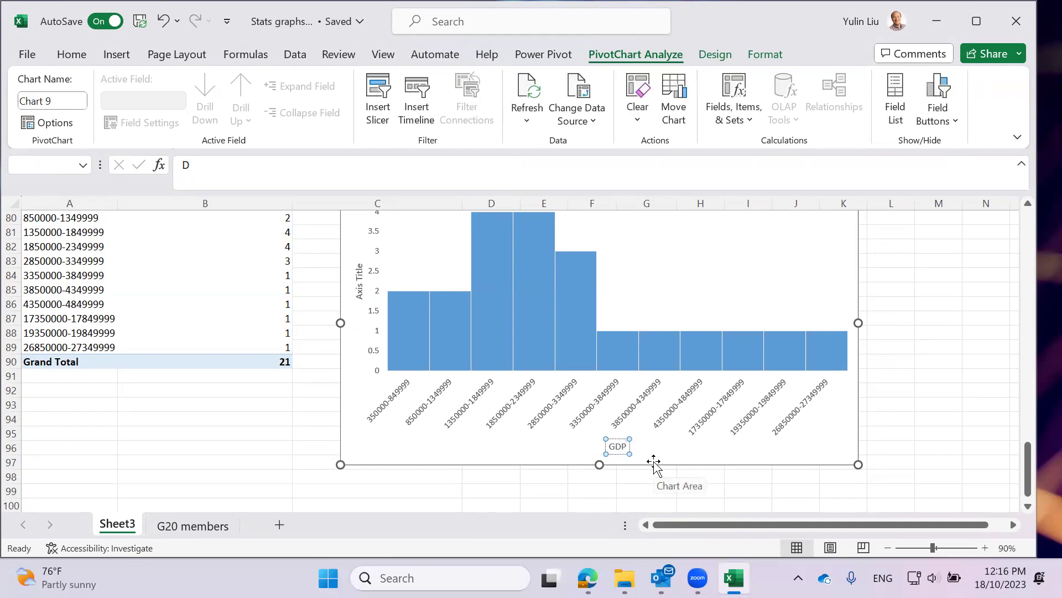
{"action": "type", "text": " (2023)"}
Change the vertical axis title to "Frequency" and deselect the chart
{"action": "left_click", "coordinate": [356, 274]}
{"action": "left_click_drag", "start_coordinate": [359, 263], "coordinate": [359, 303]}
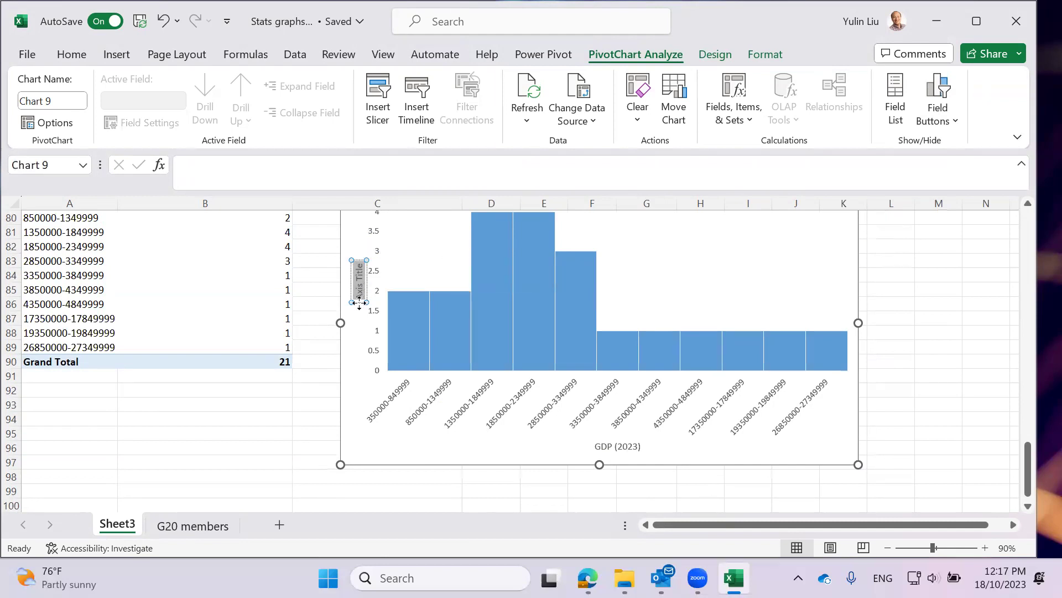
{"action": "type", "text": "Frequency"}
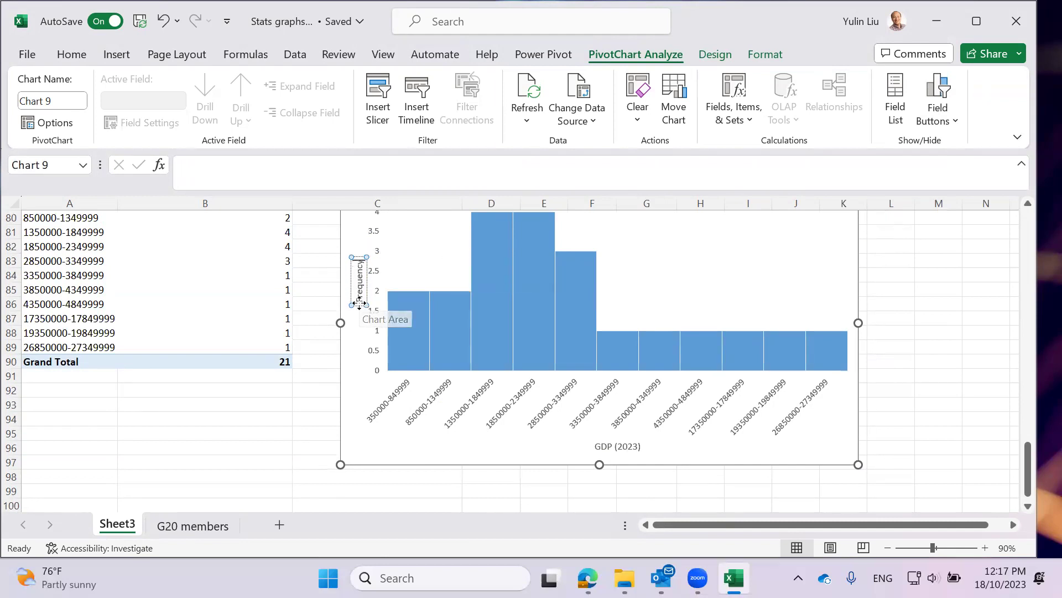
{"action": "left_click", "coordinate": [970, 441]}
Examine the finished histogram and its range counts against the nominal GDP values on the G20 members sheet
{"action": "scroll", "coordinate": [863, 398], "scroll_direction": "up", "scroll_amount": 3}
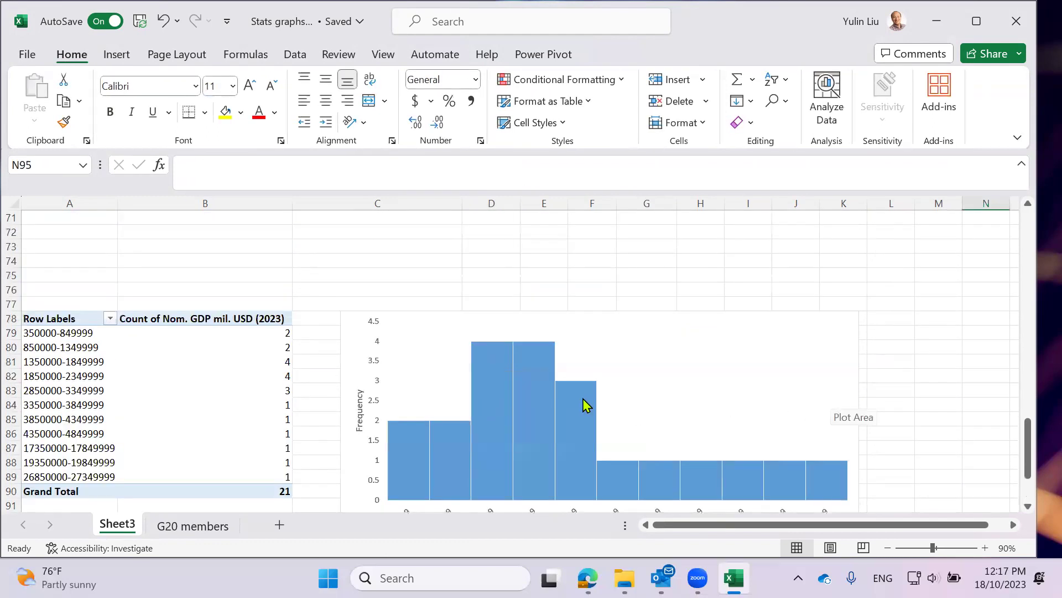
{"action": "scroll", "coordinate": [689, 431], "scroll_direction": "down", "scroll_amount": 2}
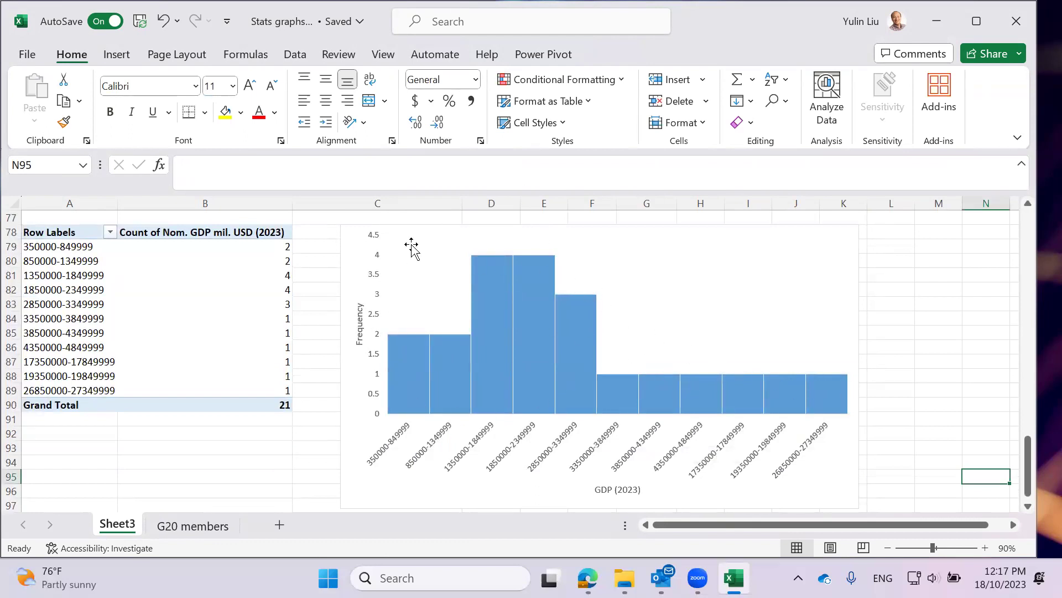
{"action": "left_click", "coordinate": [188, 525]}
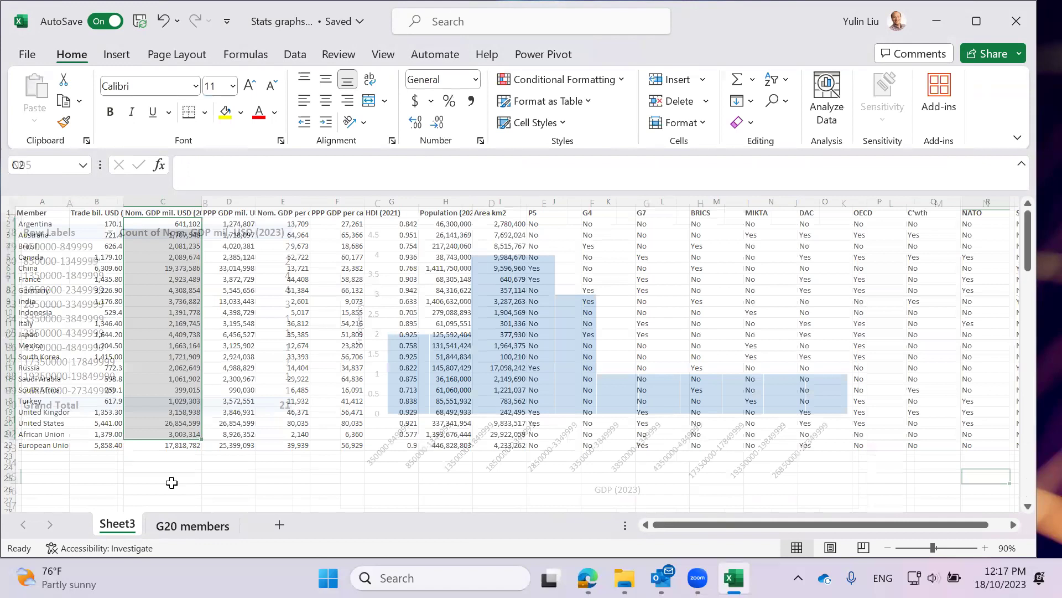
{"action": "key", "text": "ctrl+Page_Up"}
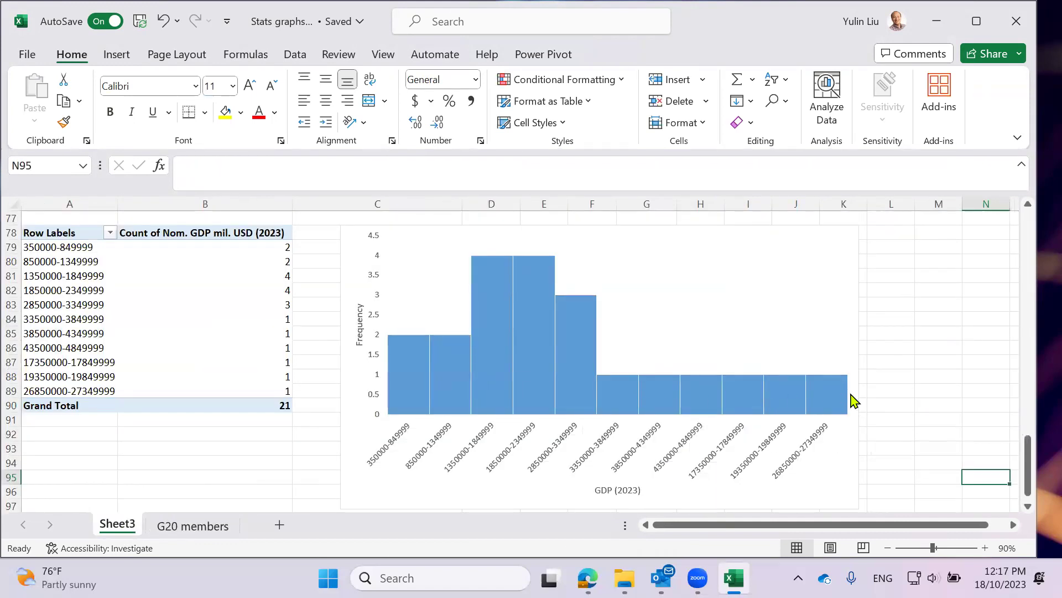
{"action": "mouse_move", "coordinate": [817, 396]}
{"action": "scroll", "coordinate": [498, 354], "scroll_direction": "up", "scroll_amount": 1}
{"action": "scroll", "coordinate": [497, 354], "scroll_direction": "down", "scroll_amount": 2}
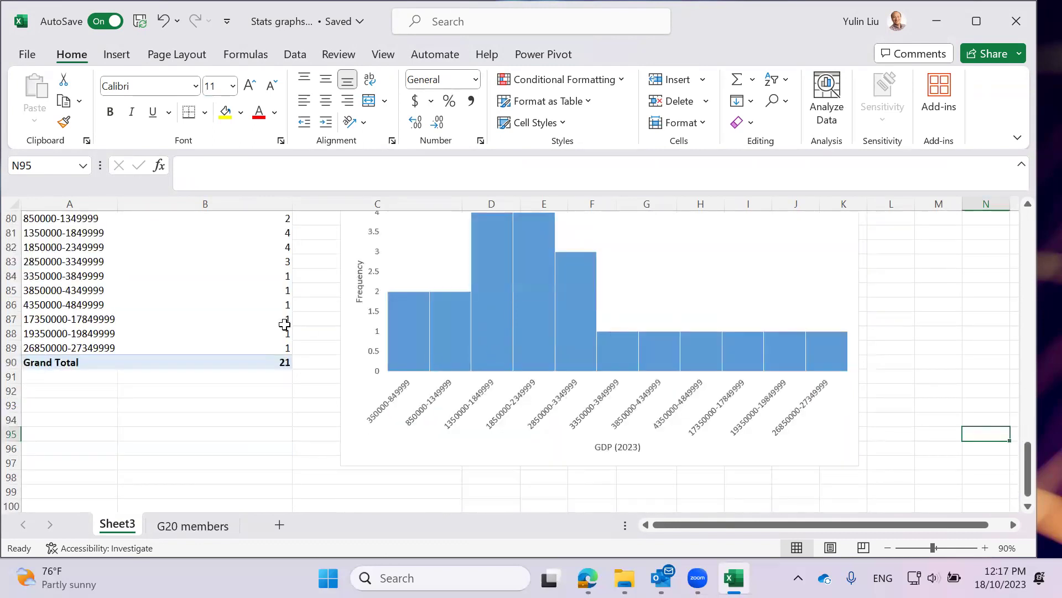
{"action": "scroll", "coordinate": [391, 332], "scroll_direction": "up", "scroll_amount": 1}
Move the chart slightly closer to the pivot table and regroup the GDP row labels by 100000
{"action": "left_click_drag", "start_coordinate": [361, 239], "coordinate": [342, 232]}
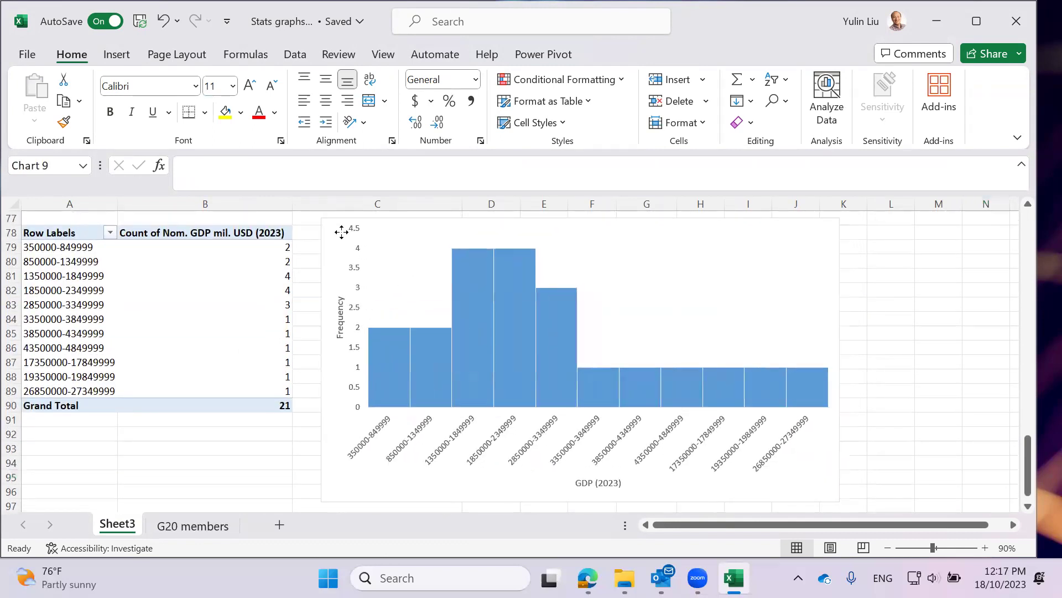
{"action": "right_click", "coordinate": [83, 288]}
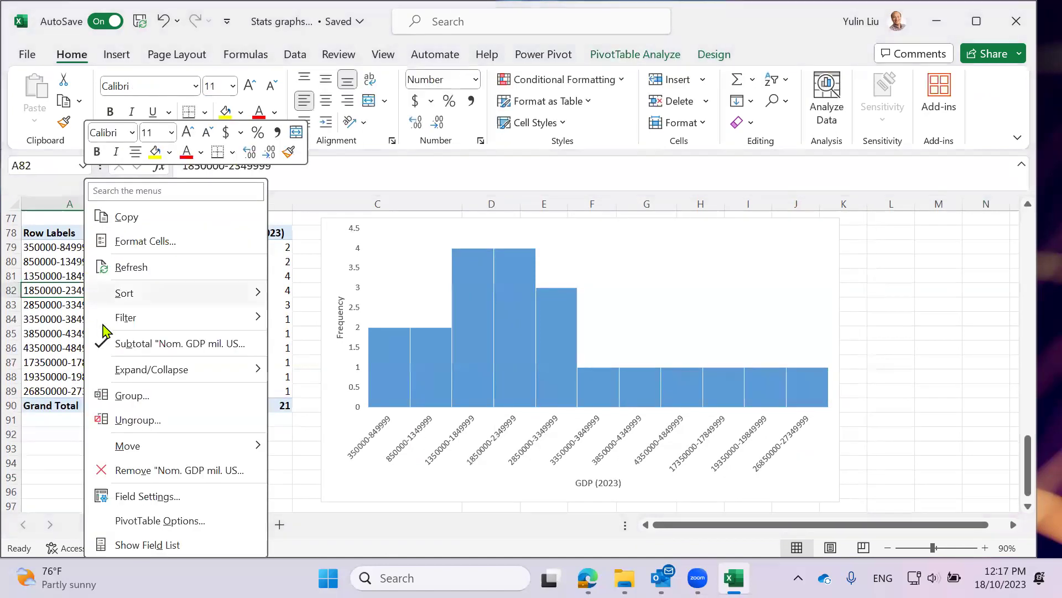
{"action": "left_click", "coordinate": [129, 397]}
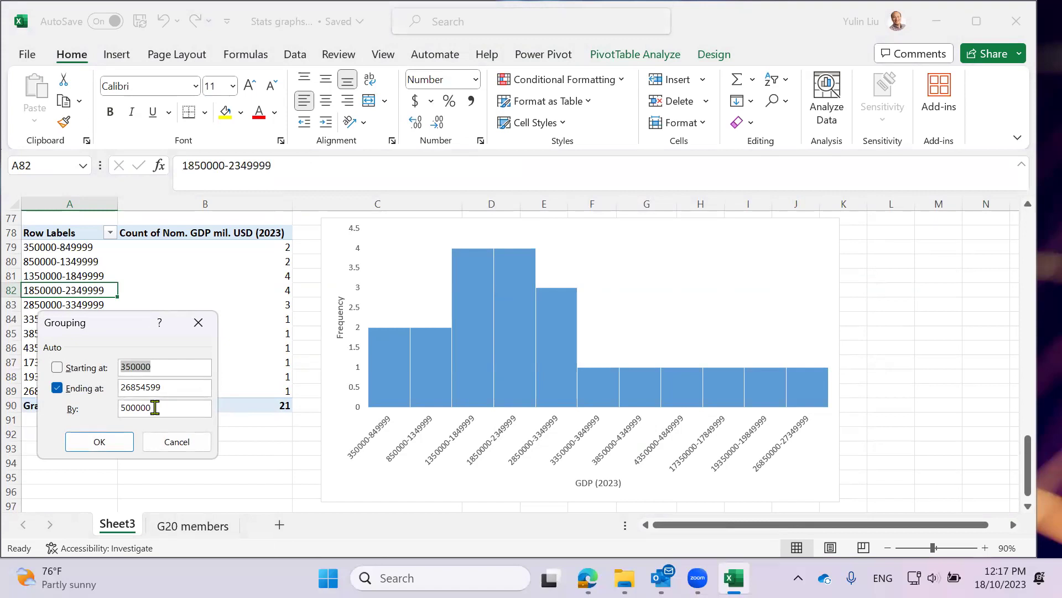
{"action": "left_click", "coordinate": [121, 408]}
{"action": "type", "text": "1"}
{"action": "left_click", "coordinate": [107, 442]}
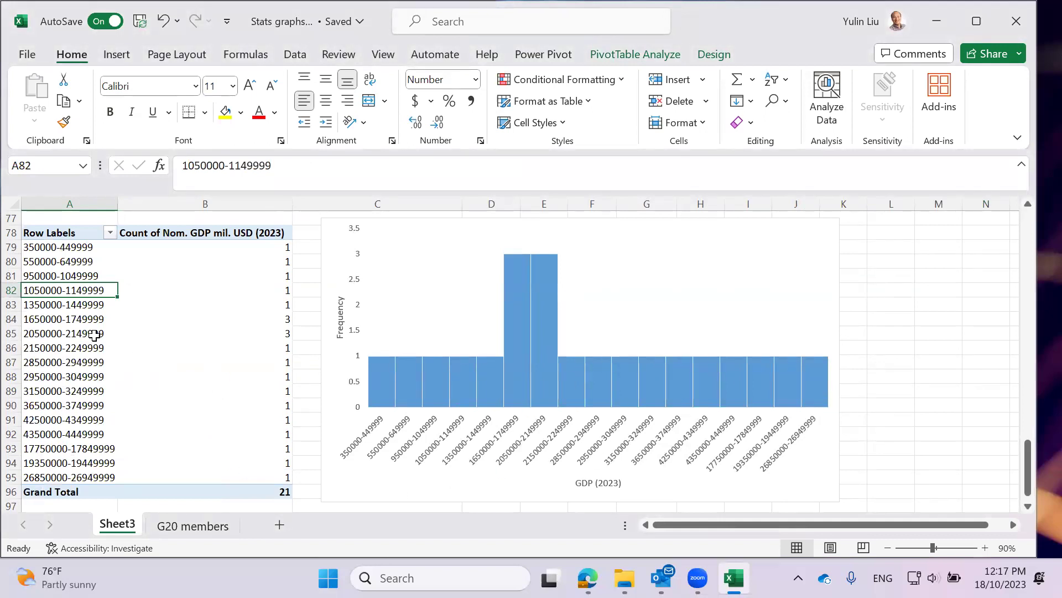
Regroup the pivot table's GDP row labels with an interval of 8000000
{"action": "right_click", "coordinate": [94, 335]}
{"action": "left_click", "coordinate": [145, 394]}
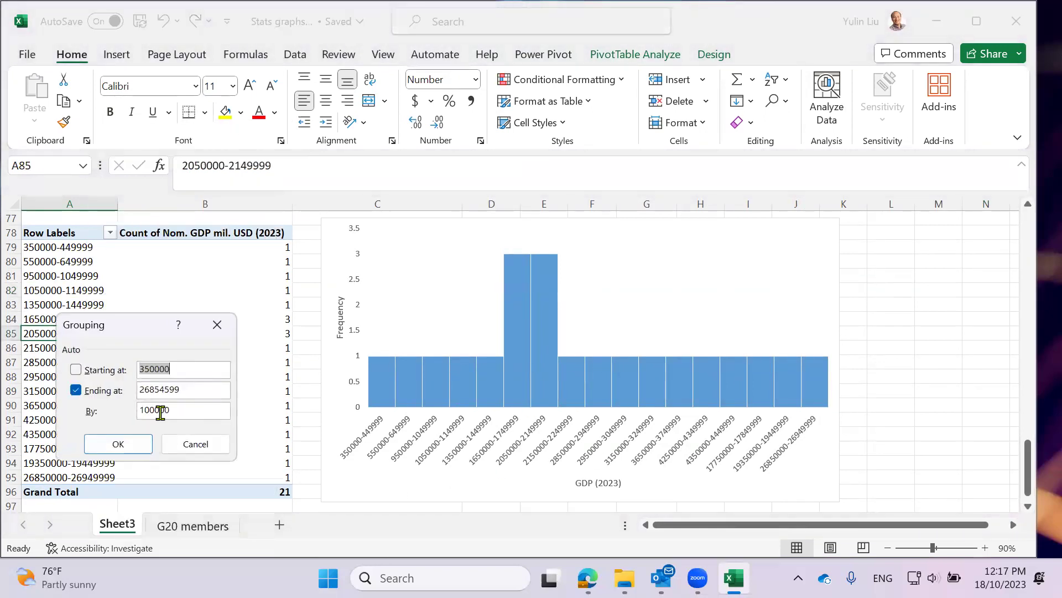
{"action": "left_click", "coordinate": [141, 411]}
{"action": "left_click", "coordinate": [135, 442]}
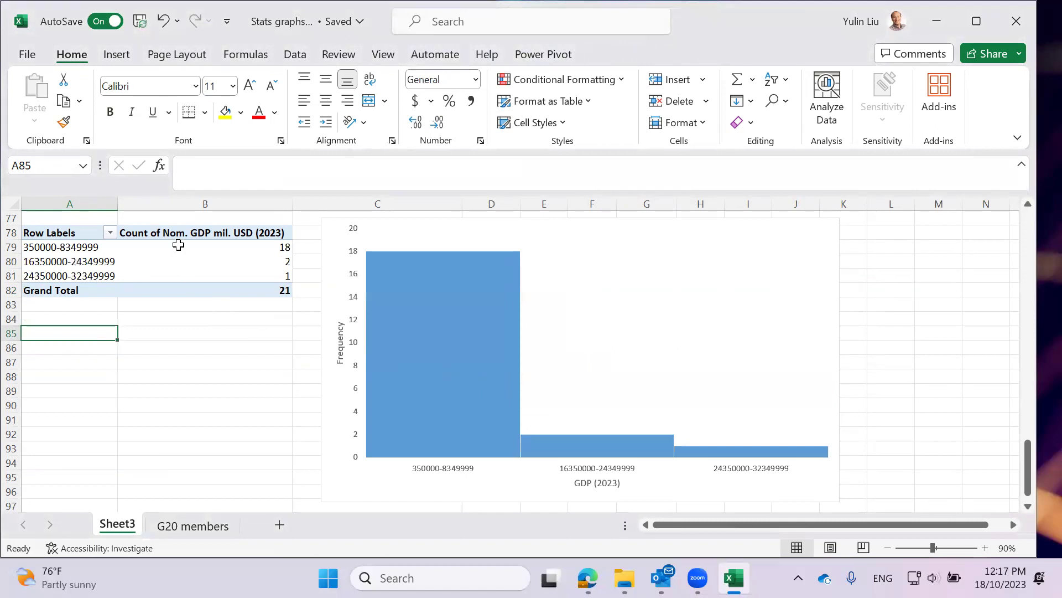
Regroup the pivot table's GDP row labels with an interval of 5000000
{"action": "right_click", "coordinate": [75, 263]}
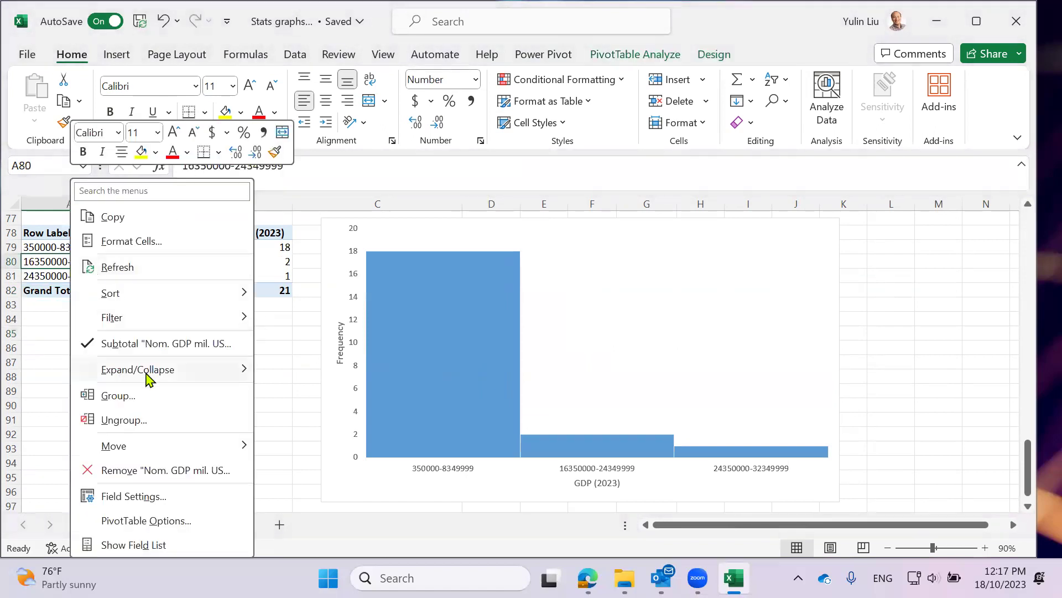
{"action": "left_click", "coordinate": [146, 399]}
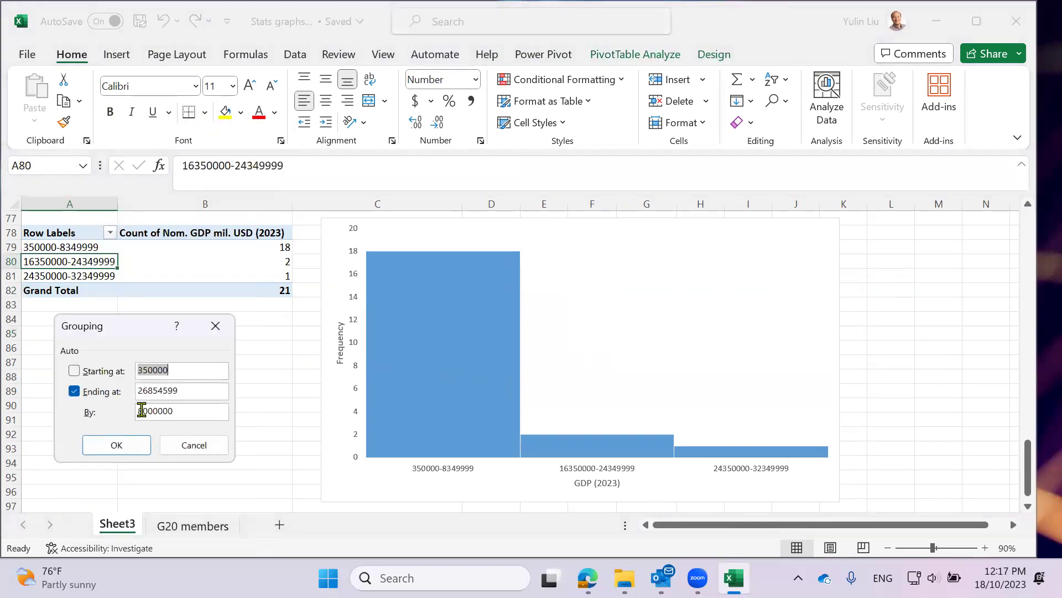
{"action": "left_click", "coordinate": [141, 410]}
{"action": "type", "text": "5"}
{"action": "key", "text": "Return"}
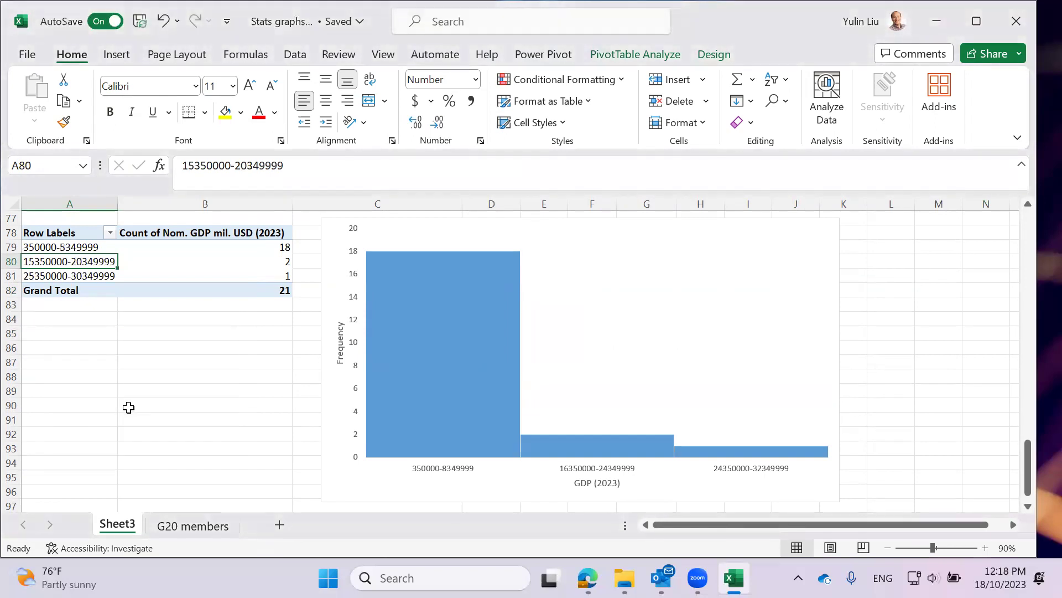
Recheck the GDP grouping settings without changing them, and undo the last two interval changes
{"action": "right_click", "coordinate": [87, 261]}
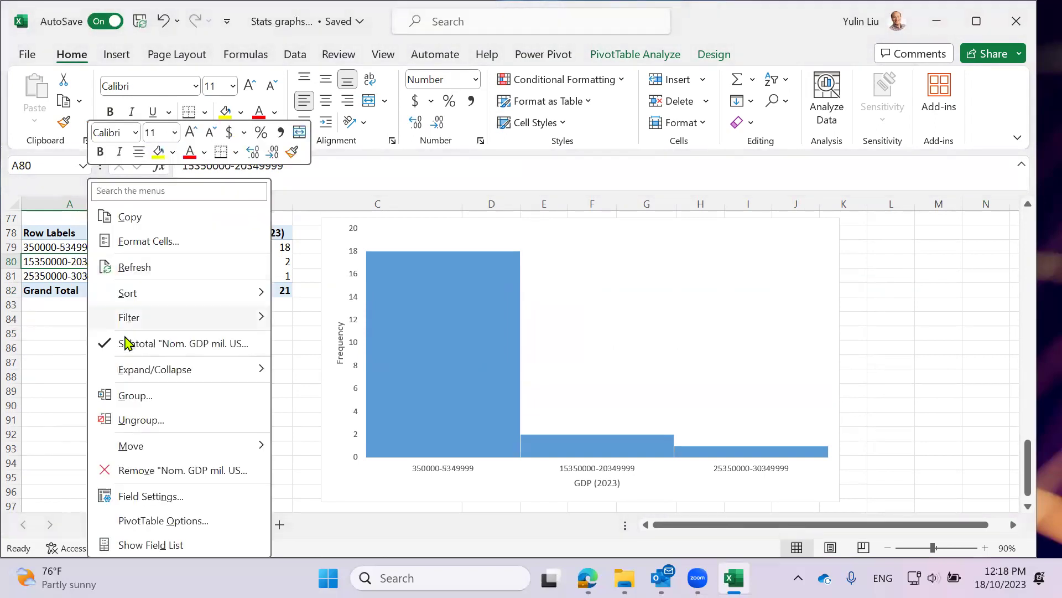
{"action": "left_click", "coordinate": [140, 396]}
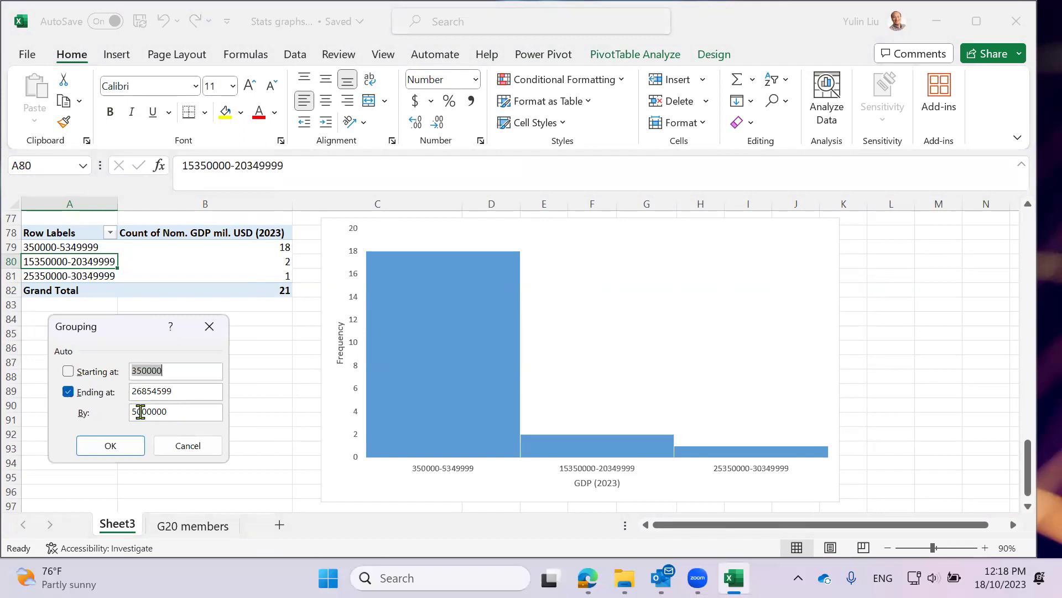
{"action": "left_click", "coordinate": [125, 451]}
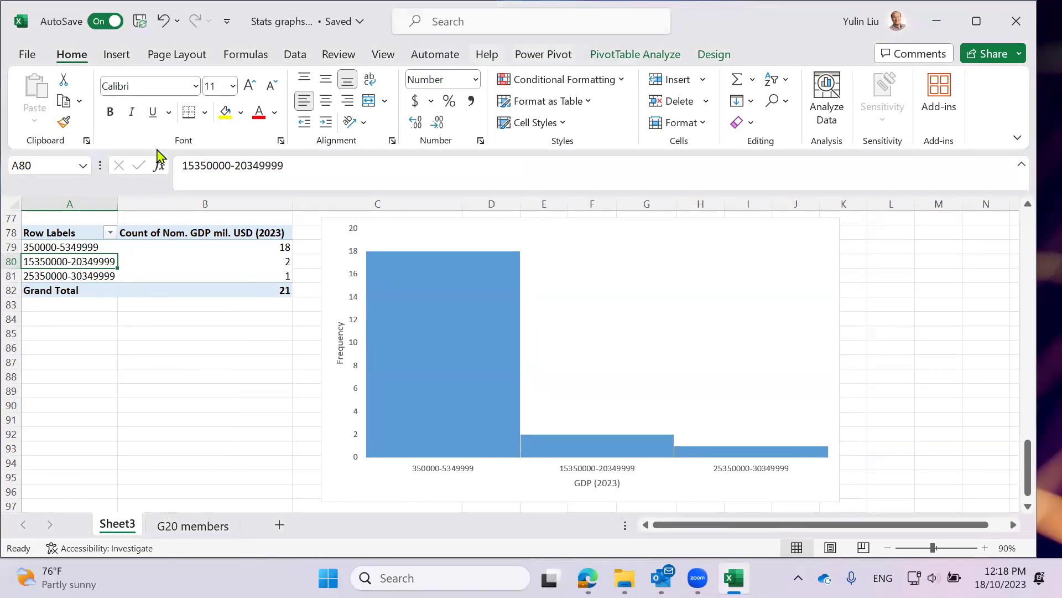
{"action": "key", "text": "ctrl+z"}
{"action": "key", "text": "ctrl+z"}
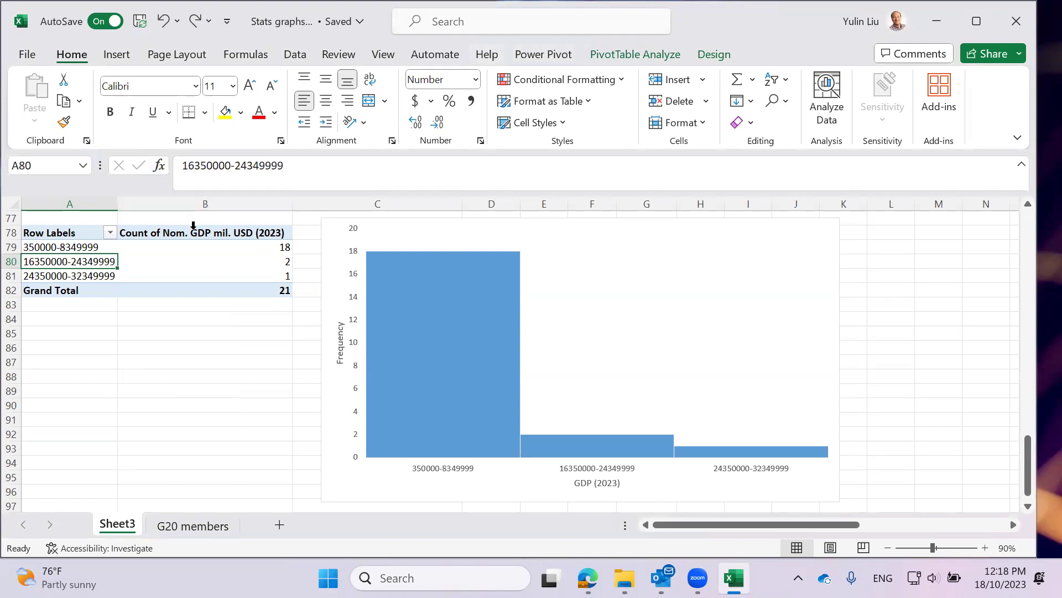
Regroup the pivot table's GDP row labels with an interval of 500000 and review the resulting histogram
{"action": "right_click", "coordinate": [97, 334]}
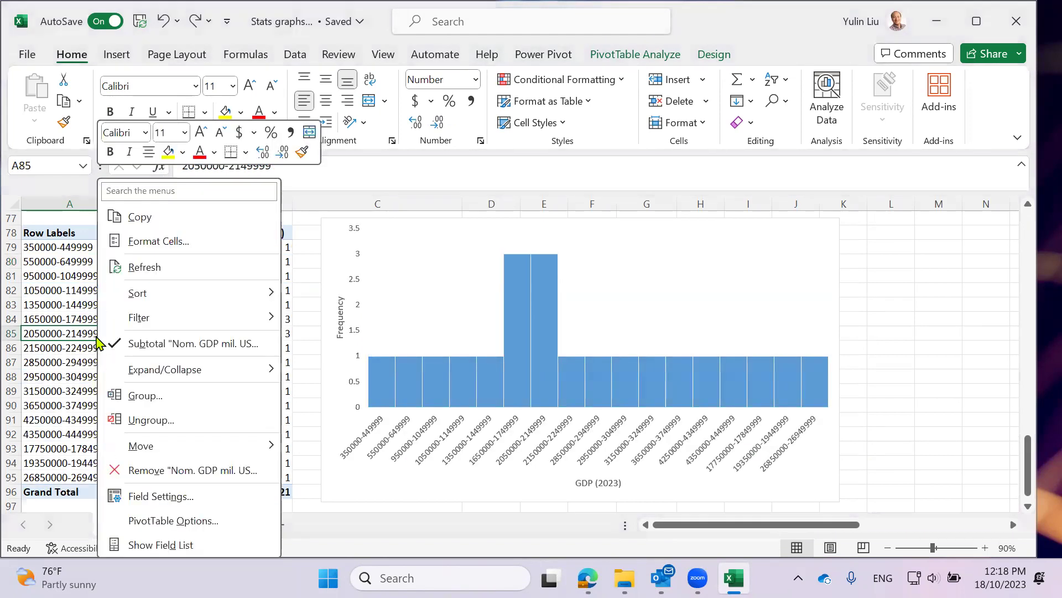
{"action": "left_click", "coordinate": [138, 394]}
{"action": "left_click", "coordinate": [137, 407]}
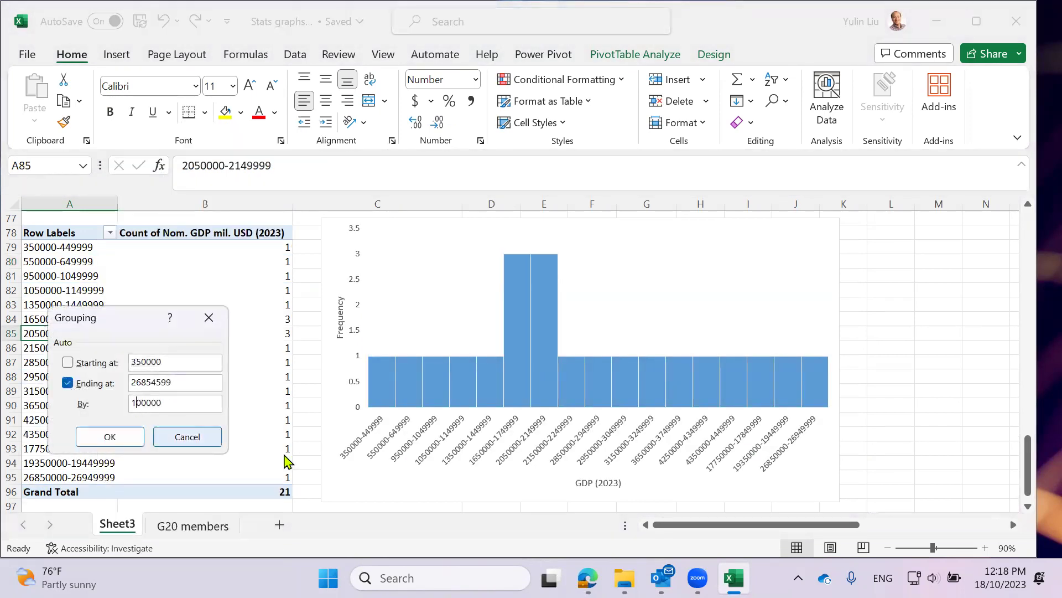
{"action": "type", "text": "5"}
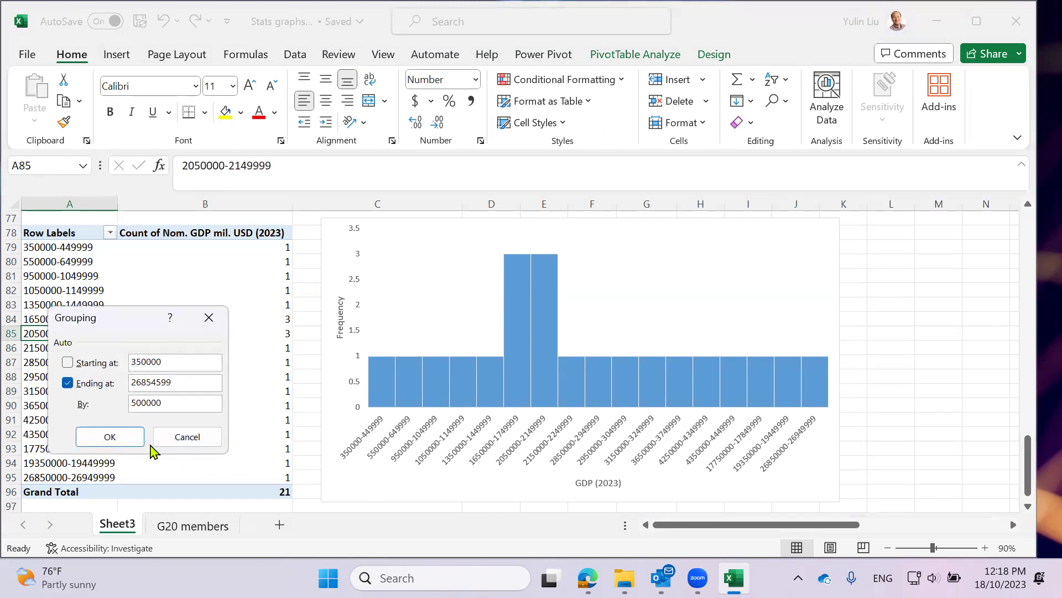
{"action": "left_click", "coordinate": [119, 435]}
{"action": "left_click", "coordinate": [857, 304]}
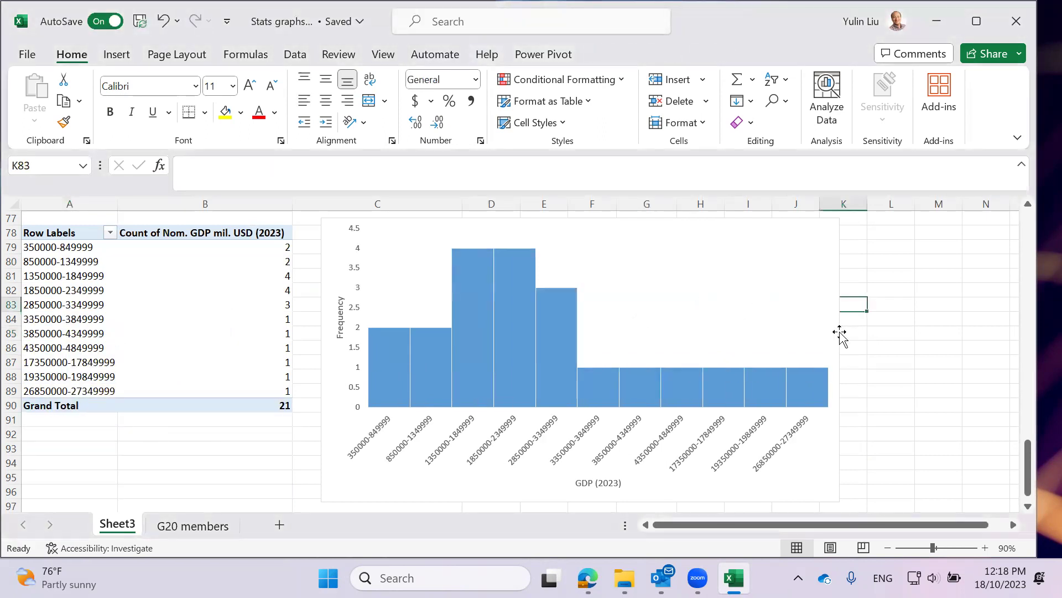
{"action": "scroll", "coordinate": [861, 384], "scroll_direction": "up", "scroll_amount": 2}
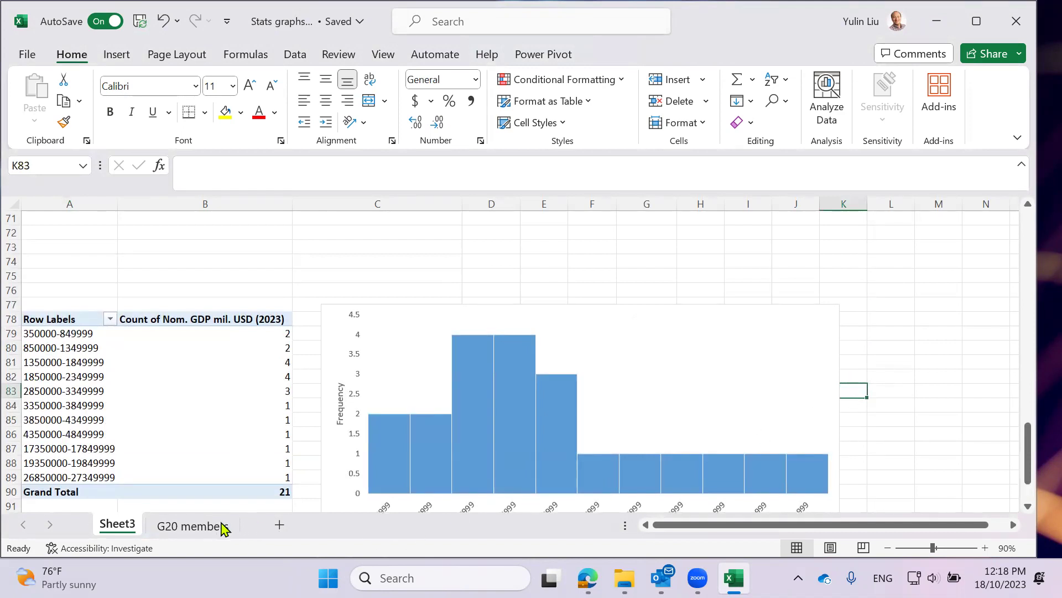
{"action": "scroll", "coordinate": [705, 429], "scroll_direction": "down", "scroll_amount": 1}
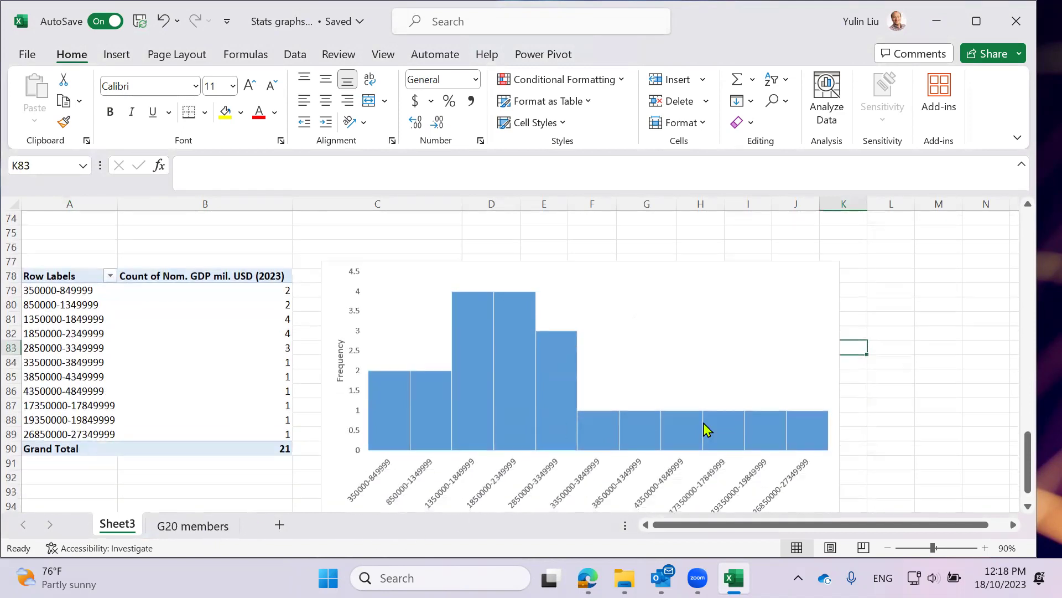
Insert a built-in Histogram chart from the nominal GDP values C2:C22 on the G20 members sheet
{"action": "left_click", "coordinate": [206, 528]}
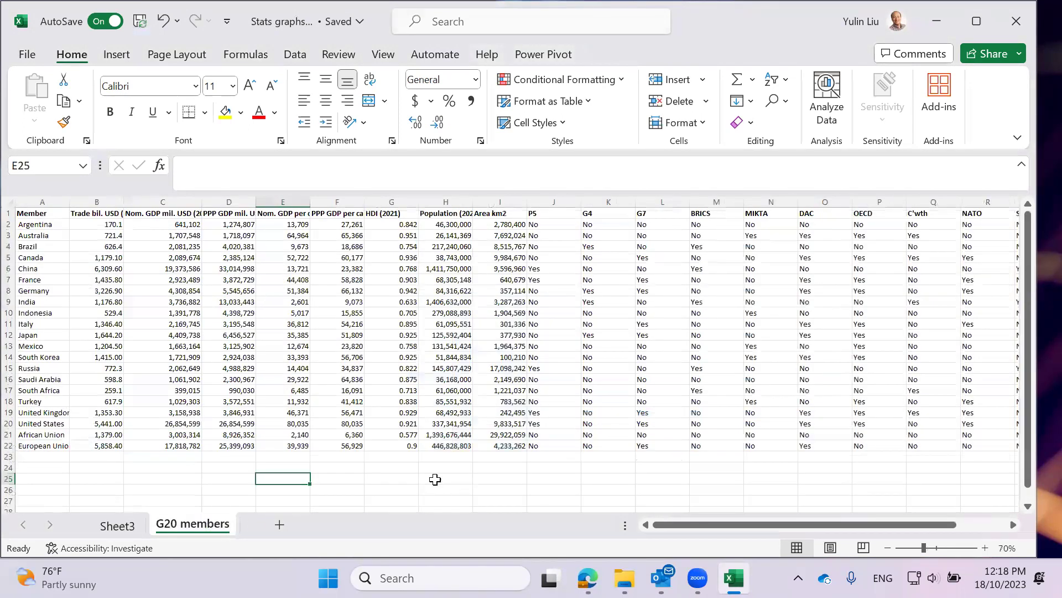
{"action": "left_click_drag", "start_coordinate": [181, 225], "coordinate": [179, 446]}
{"action": "left_click", "coordinate": [116, 54]}
{"action": "left_click", "coordinate": [384, 102]}
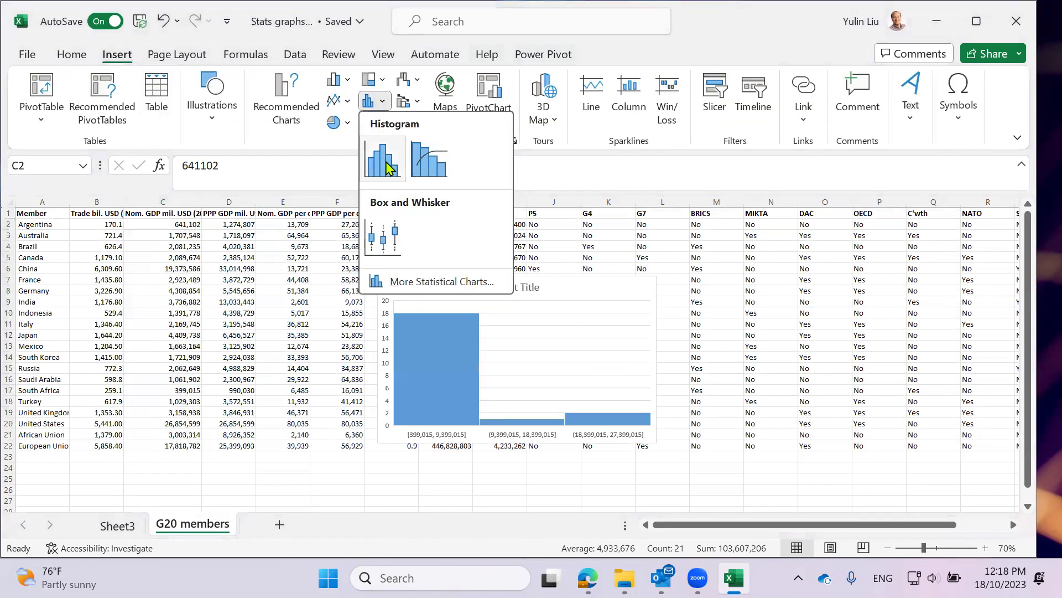
{"action": "left_click", "coordinate": [387, 166]}
Enlarge the new histogram and move it below the first rows of the G20 data
{"action": "left_click_drag", "start_coordinate": [653, 369], "coordinate": [730, 413]}
{"action": "scroll", "coordinate": [573, 368], "scroll_direction": "down", "scroll_amount": 3}
{"action": "scroll", "coordinate": [524, 261], "scroll_direction": "up", "scroll_amount": 1}
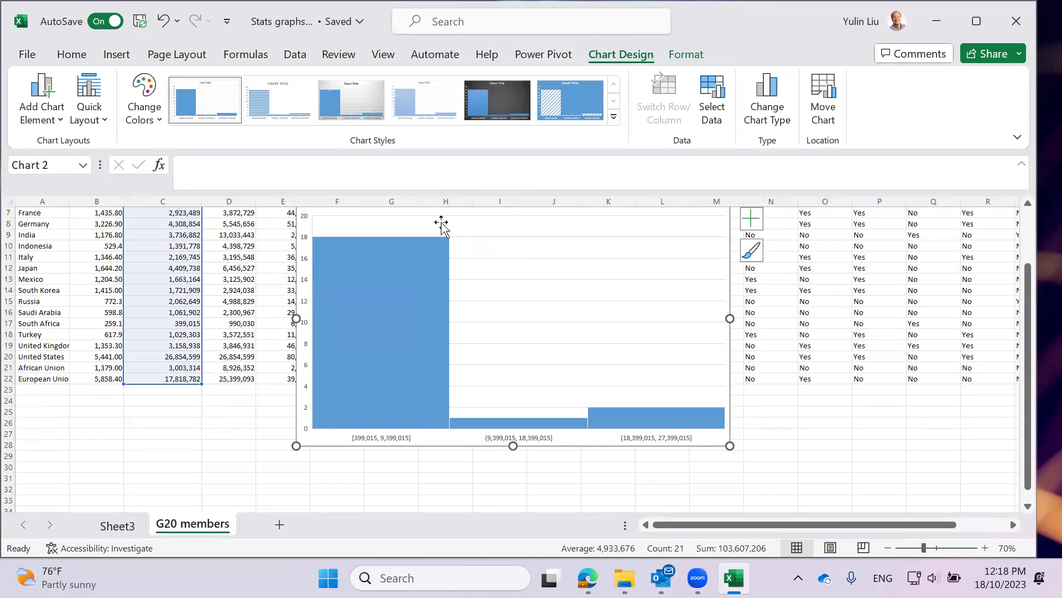
{"action": "scroll", "coordinate": [493, 292], "scroll_direction": "up", "scroll_amount": 2}
{"action": "left_click_drag", "start_coordinate": [456, 263], "coordinate": [425, 323]}
{"action": "scroll", "coordinate": [513, 297], "scroll_direction": "down", "scroll_amount": 4}
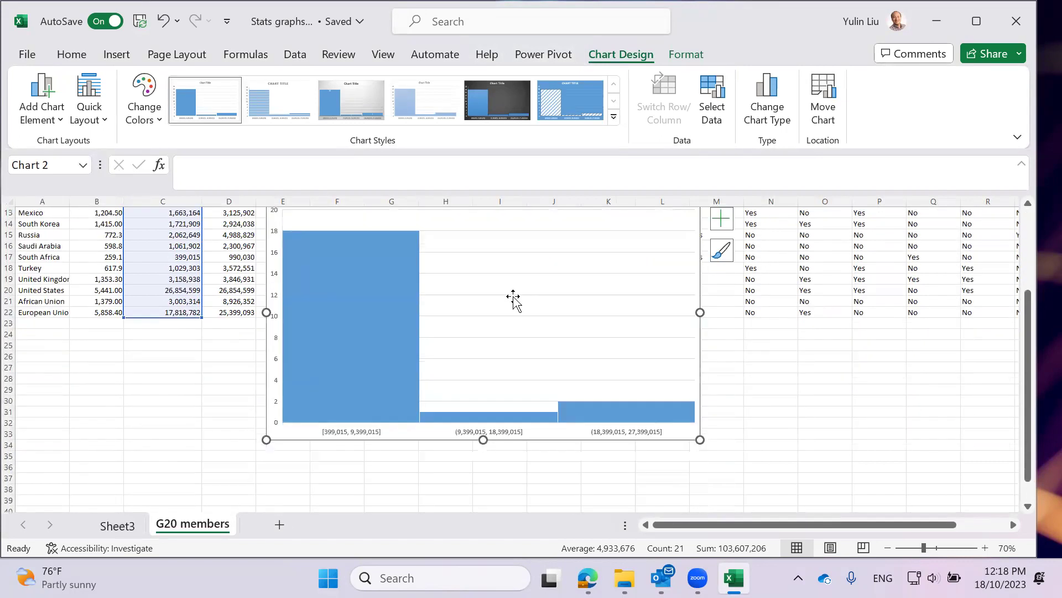
{"action": "scroll", "coordinate": [498, 395], "scroll_direction": "down", "scroll_amount": 1}
Format the histogram's horizontal axis to define its bins by number, using 12 bins
{"action": "left_click", "coordinate": [494, 399]}
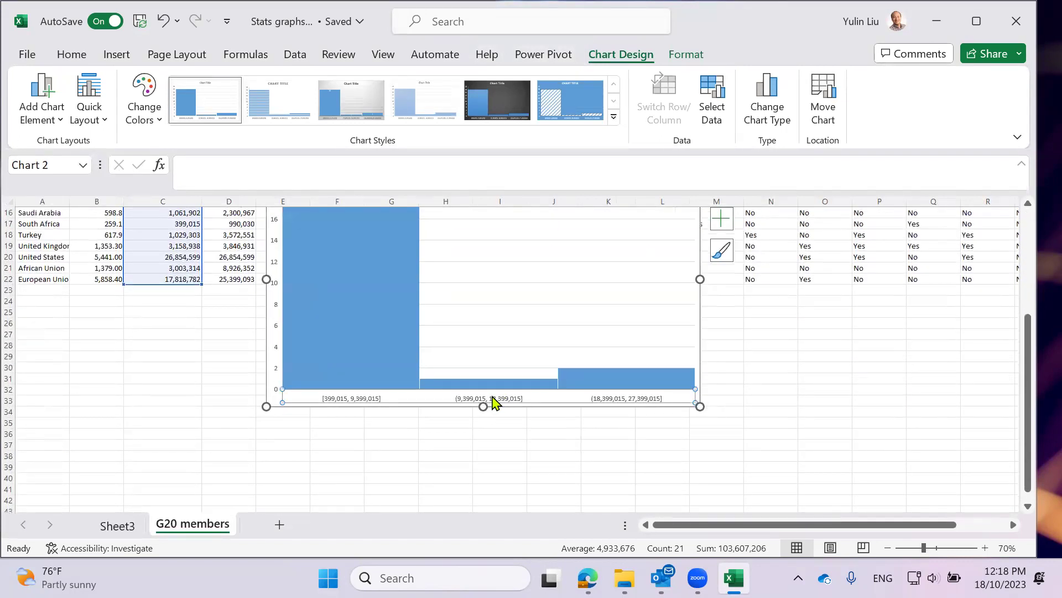
{"action": "right_click", "coordinate": [494, 401]}
{"action": "left_click", "coordinate": [552, 384]}
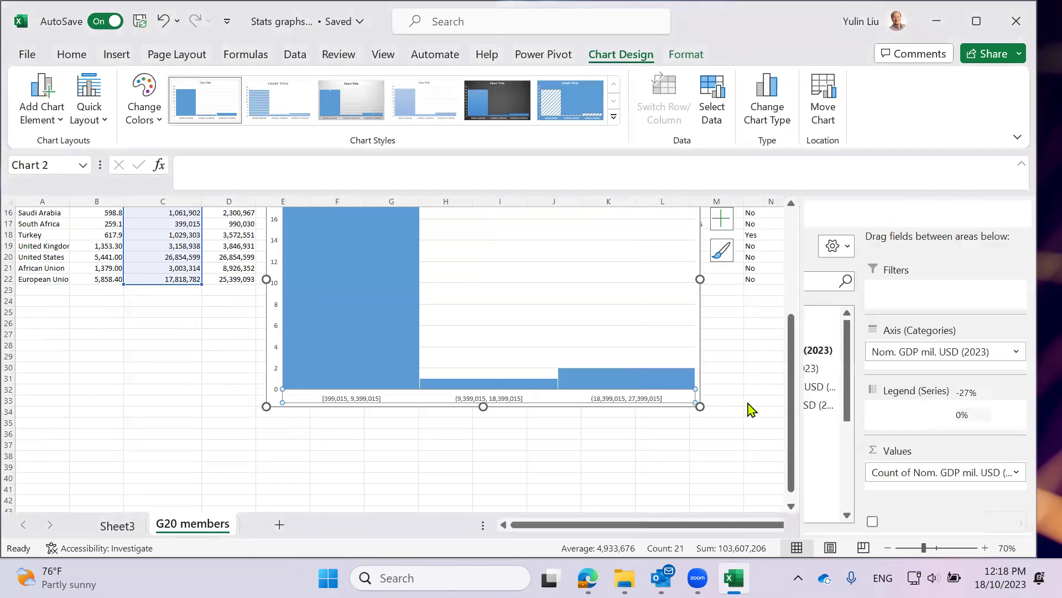
{"action": "left_click", "coordinate": [840, 386]}
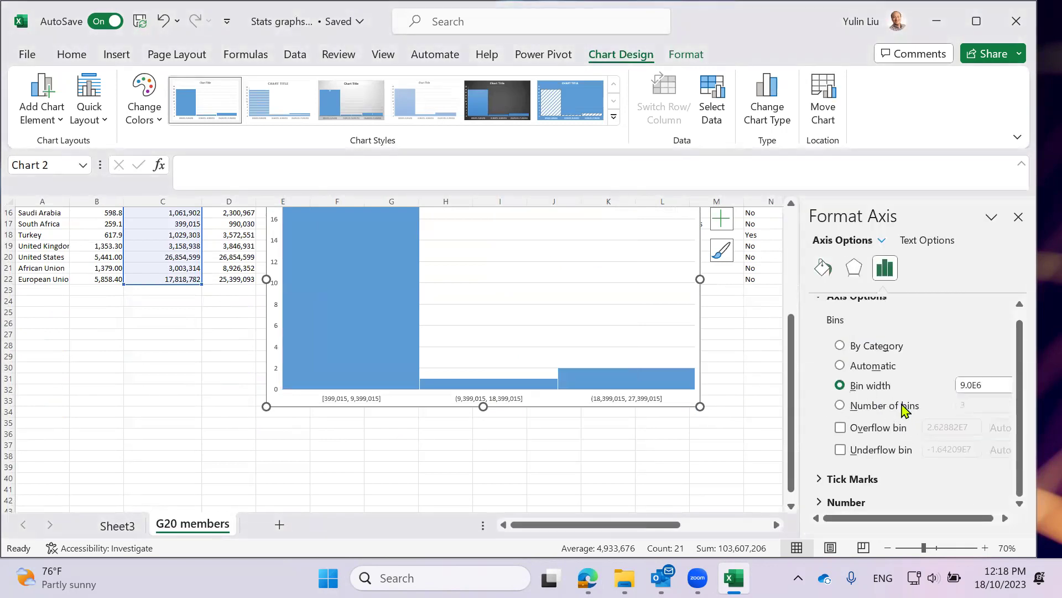
{"action": "left_click", "coordinate": [842, 417]}
{"action": "left_click", "coordinate": [970, 416]}
{"action": "key", "text": "Return"}
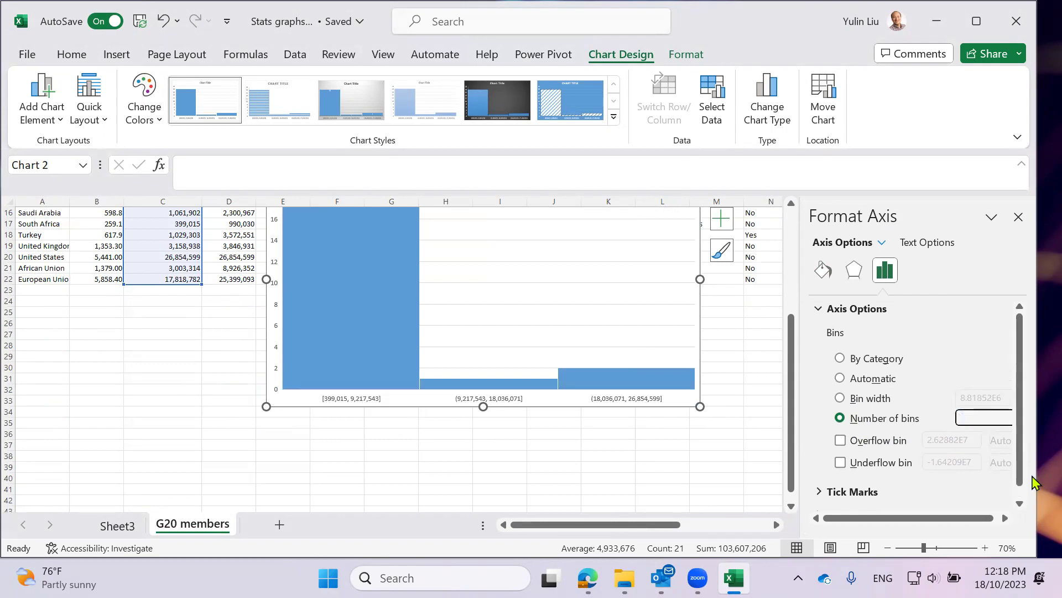
{"action": "key", "text": "Return"}
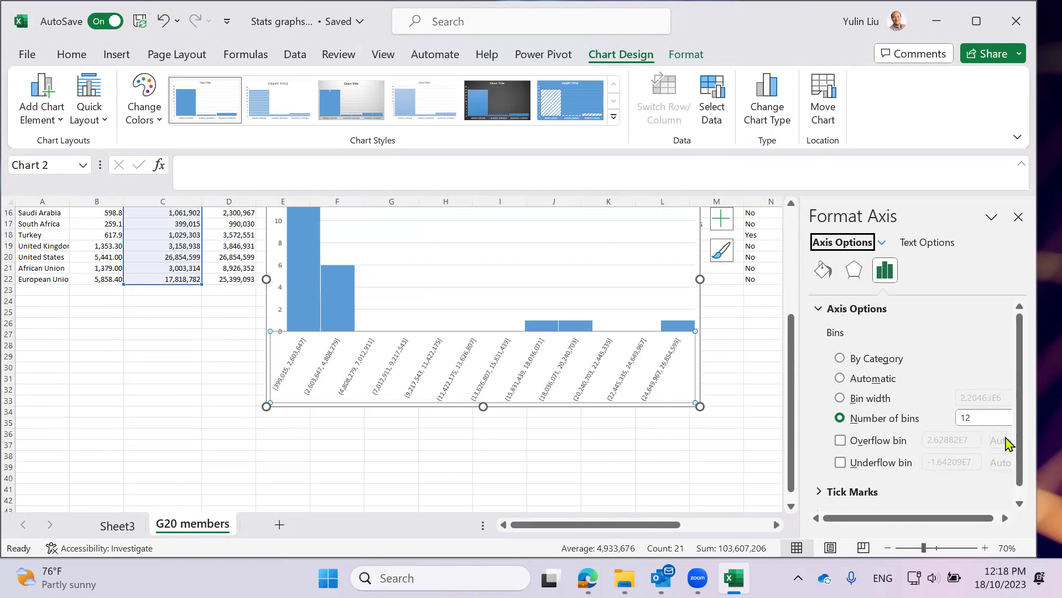
Set the histogram's number of bins to 10
{"action": "left_click", "coordinate": [980, 418]}
{"action": "key", "text": "BackSpace"}
{"action": "key", "text": "BackSpace"}
{"action": "type", "text": "10"}
{"action": "key", "text": "Return"}
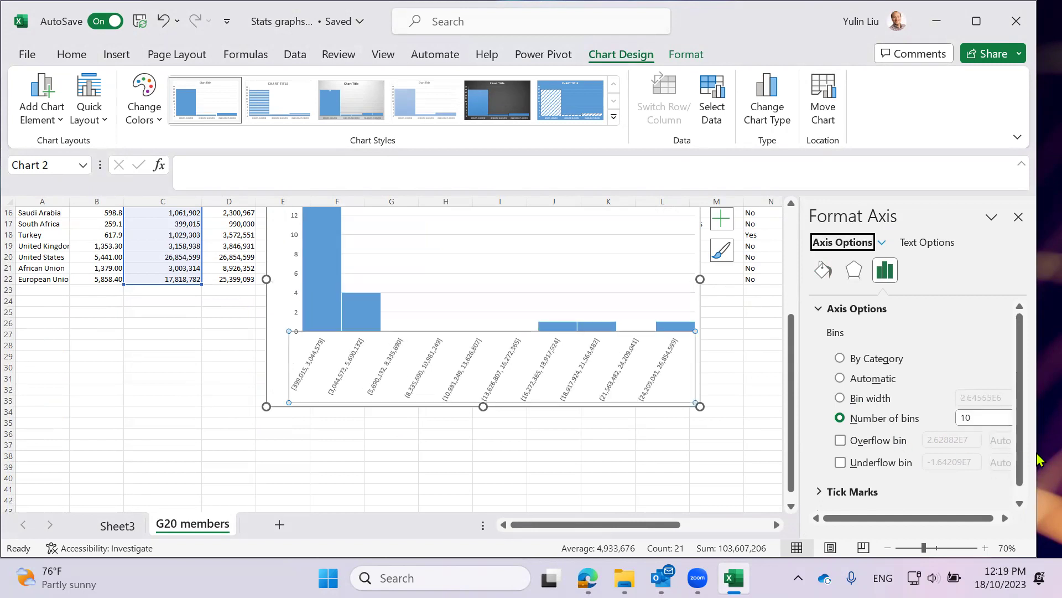
Set the histogram's number of bins to 8 and deselect the chart
{"action": "left_click", "coordinate": [990, 417]}
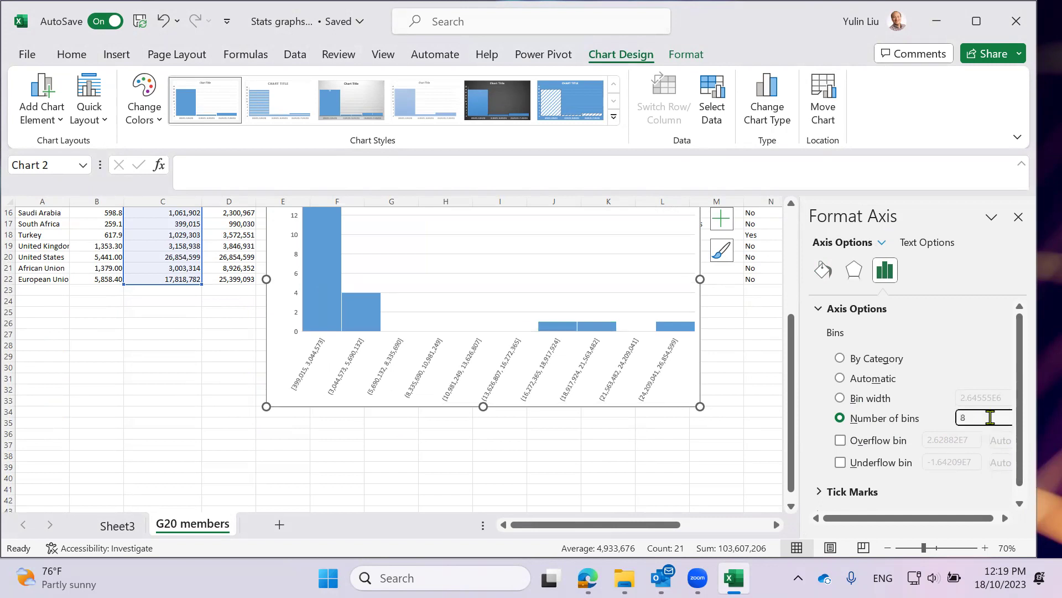
{"action": "key", "text": "Return"}
{"action": "left_click", "coordinate": [716, 442]}
{"action": "scroll", "coordinate": [644, 403], "scroll_direction": "up", "scroll_amount": 2}
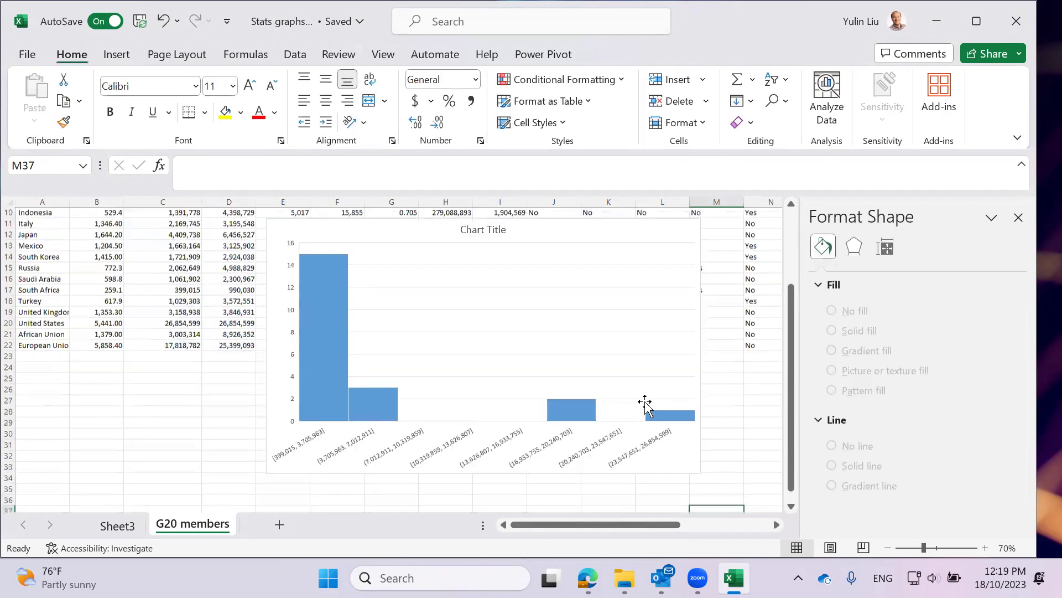
Compare the built-in histogram with the pivot-chart histogram on Sheet3, closing the formatting pane there
{"action": "left_click", "coordinate": [476, 277]}
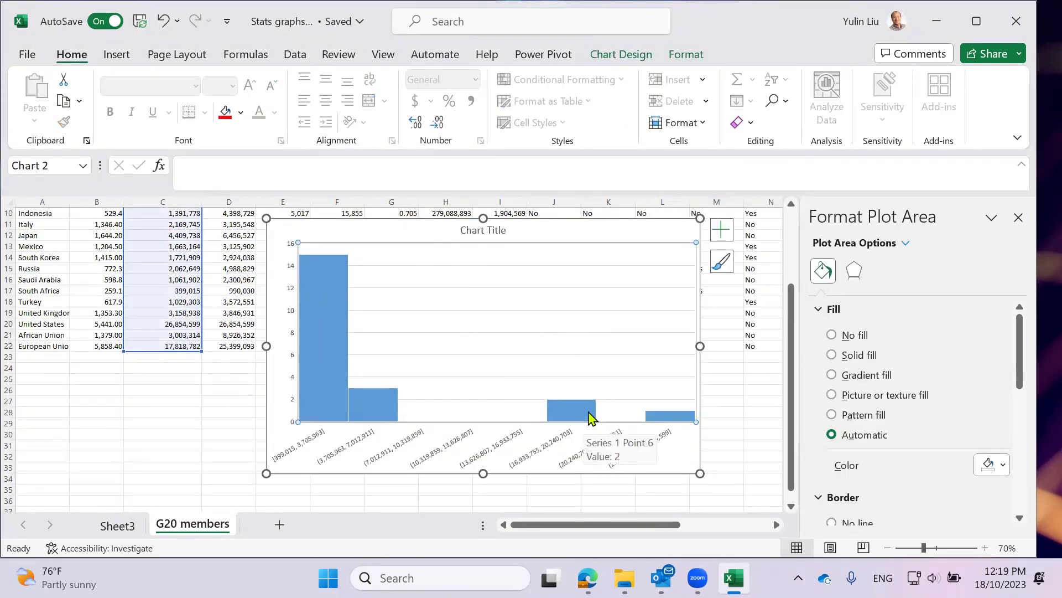
{"action": "left_click", "coordinate": [536, 230]}
{"action": "scroll", "coordinate": [605, 332], "scroll_direction": "up", "scroll_amount": 1}
{"action": "scroll", "coordinate": [605, 332], "scroll_direction": "down", "scroll_amount": 1}
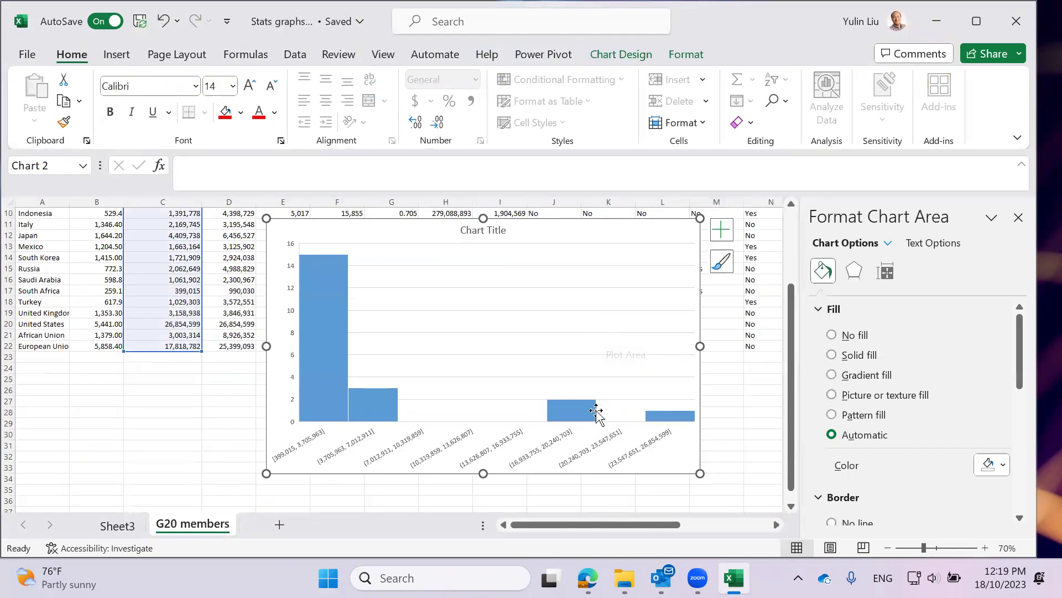
{"action": "left_click", "coordinate": [117, 526]}
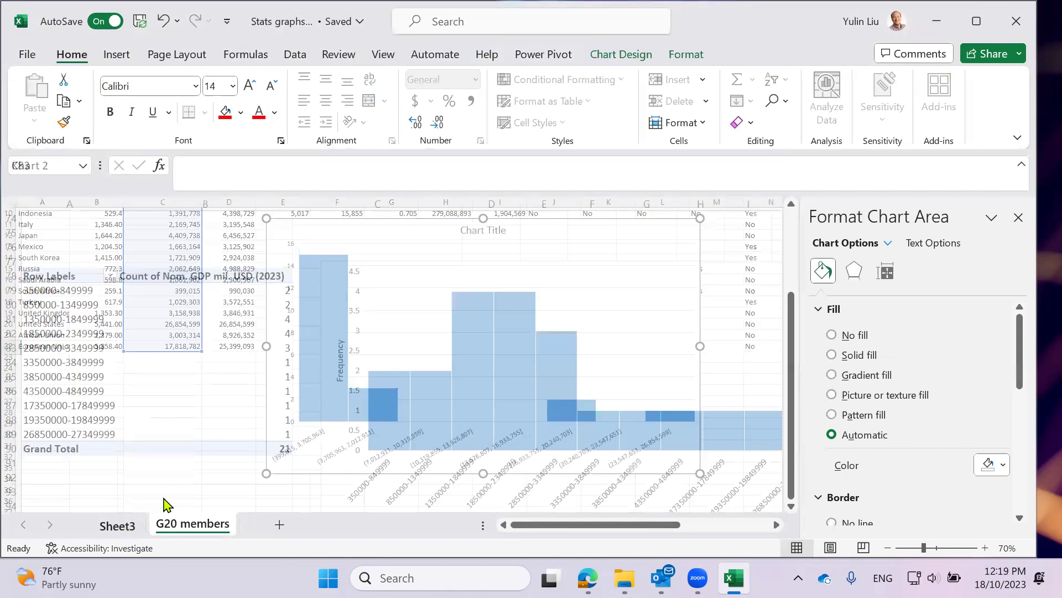
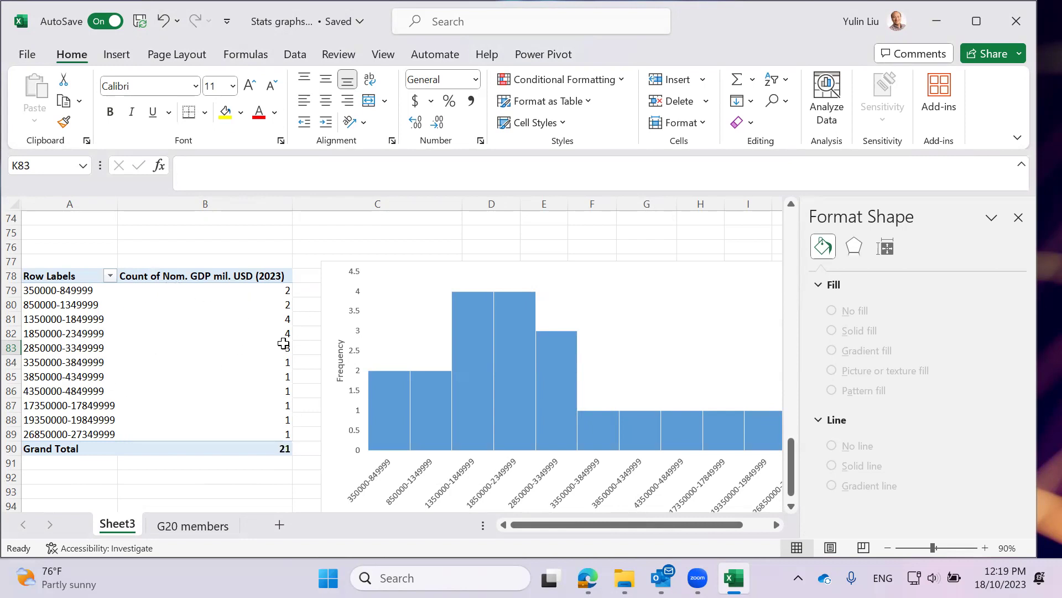
{"action": "left_click", "coordinate": [1018, 218]}
{"action": "scroll", "coordinate": [317, 343], "scroll_direction": "down", "scroll_amount": 2}
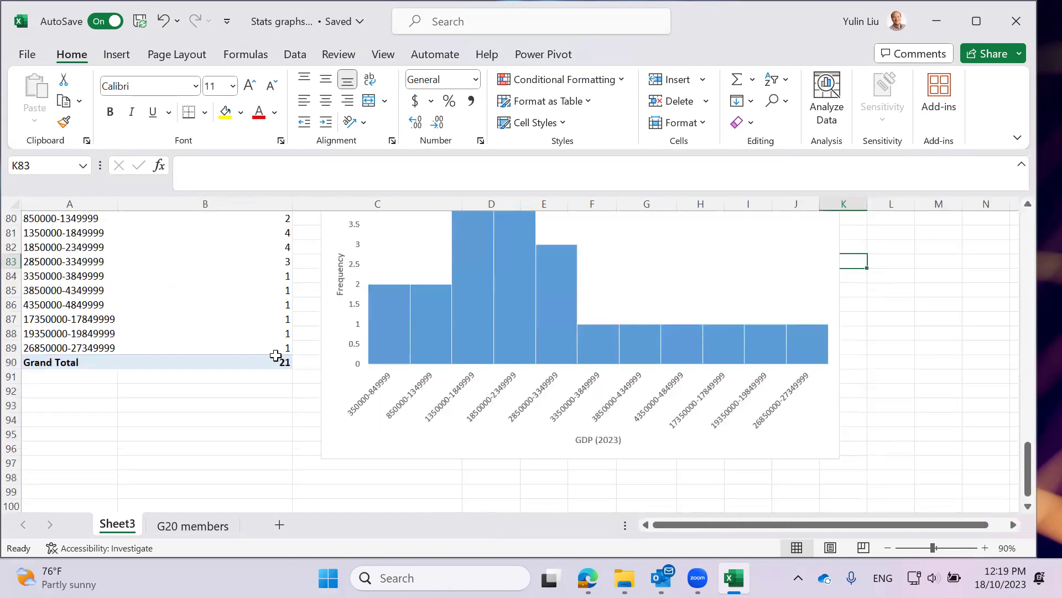
Delete the built-in histogram from the G20 members sheet
{"action": "left_click", "coordinate": [193, 525]}
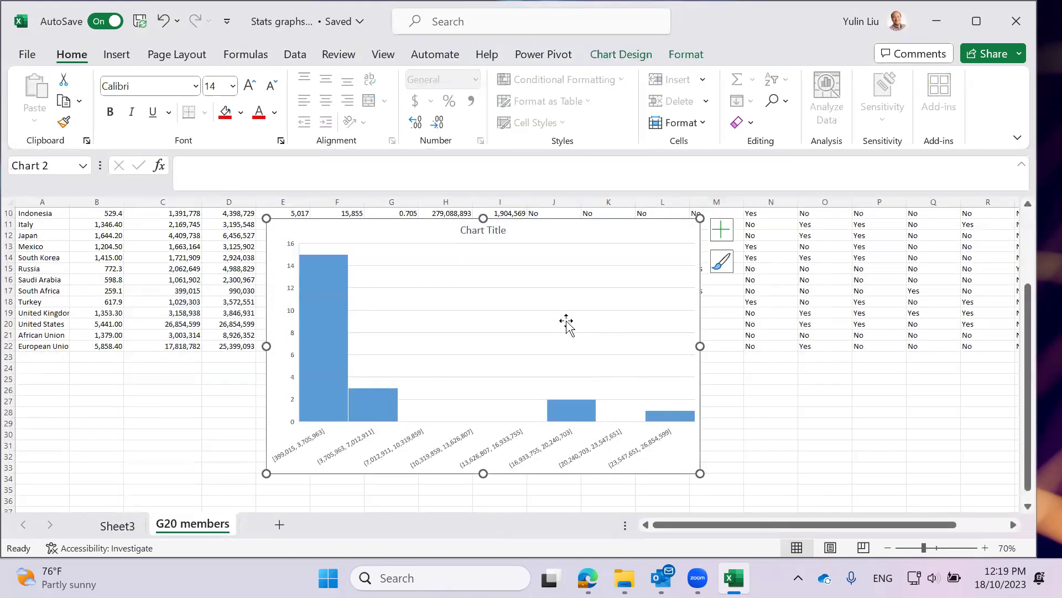
{"action": "scroll", "coordinate": [565, 323], "scroll_direction": "up", "scroll_amount": 1}
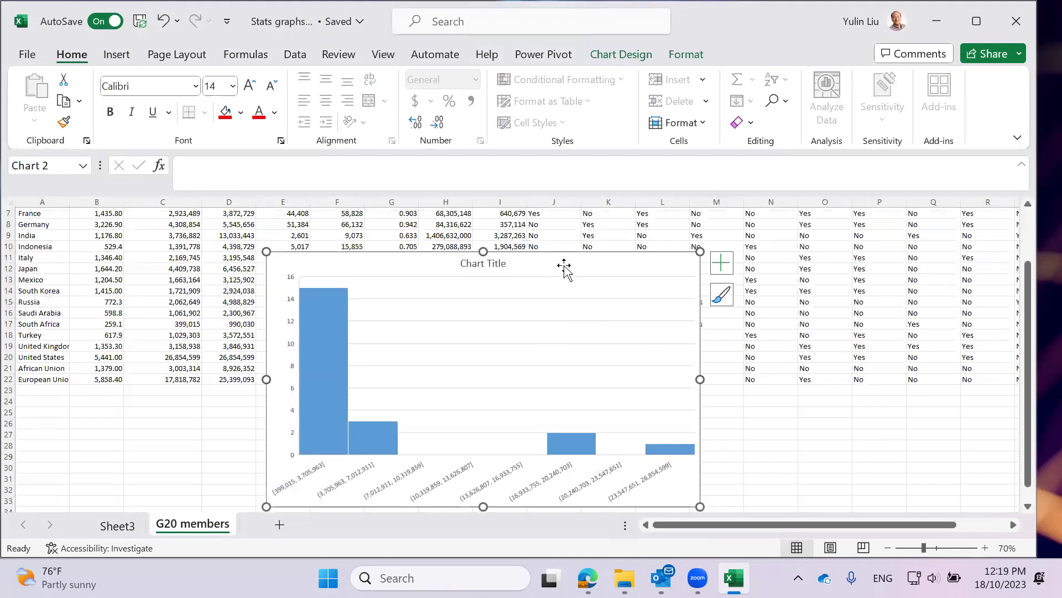
{"action": "key", "text": "Delete"}
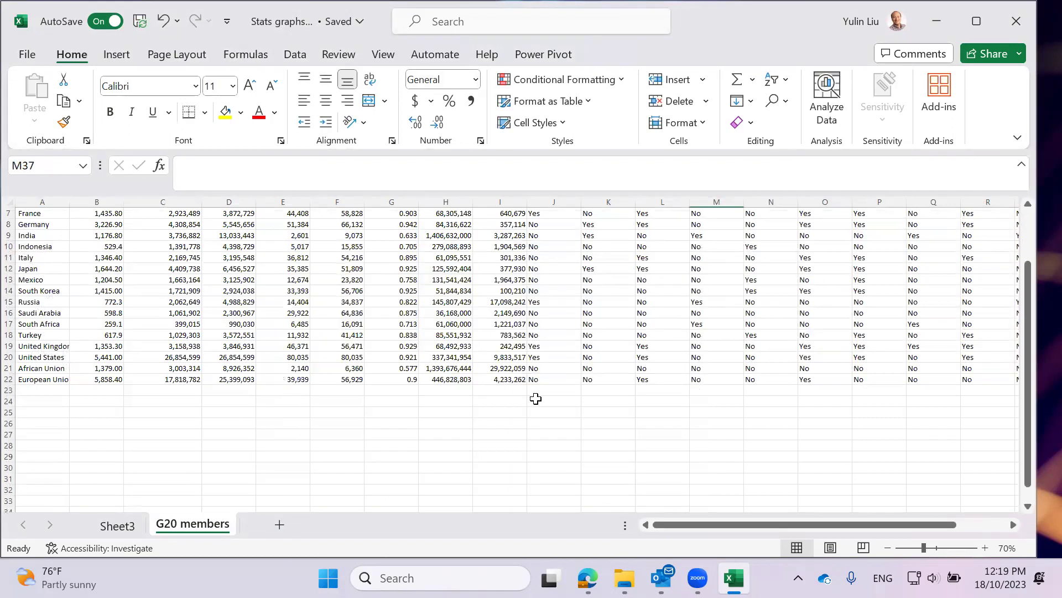
Insert a box and whisker chart of the members' 2023 nominal GDP from C2:C22 on the G20 members sheet
{"action": "scroll", "coordinate": [242, 394], "scroll_direction": "up", "scroll_amount": 2}
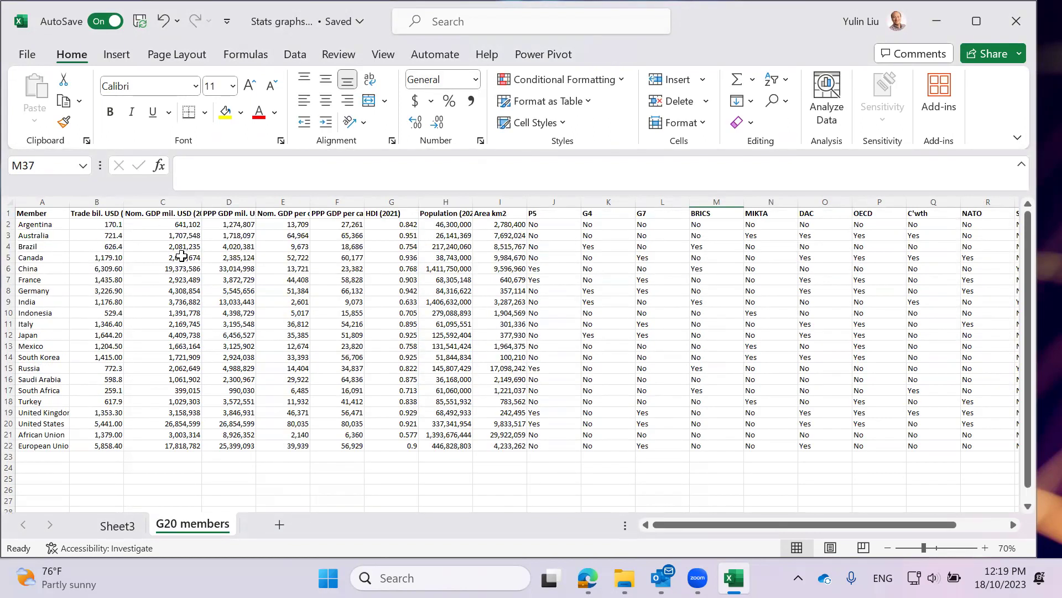
{"action": "left_click_drag", "start_coordinate": [172, 225], "coordinate": [181, 448]}
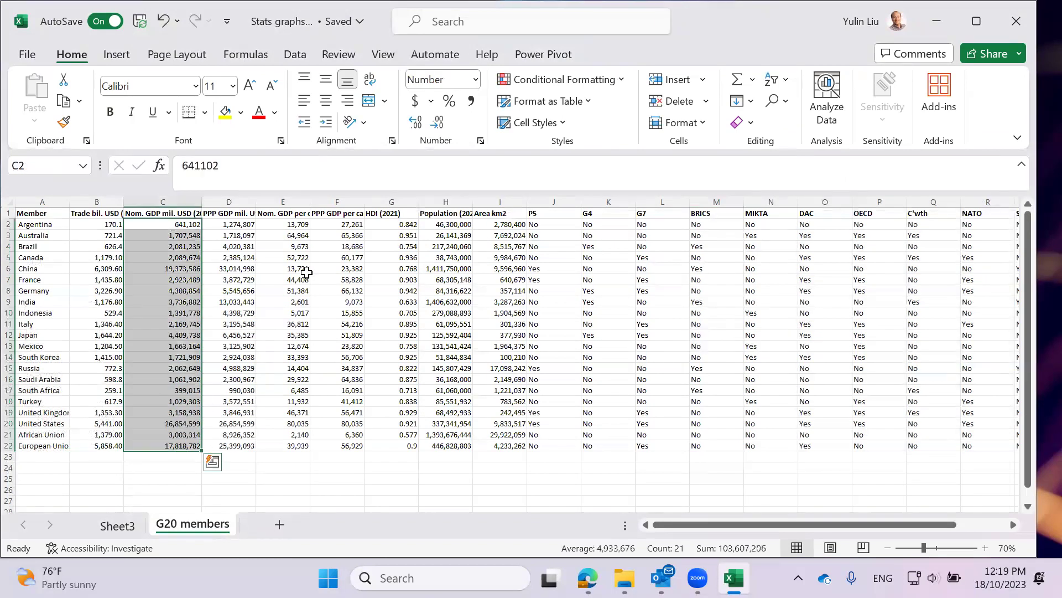
{"action": "left_click", "coordinate": [116, 54]}
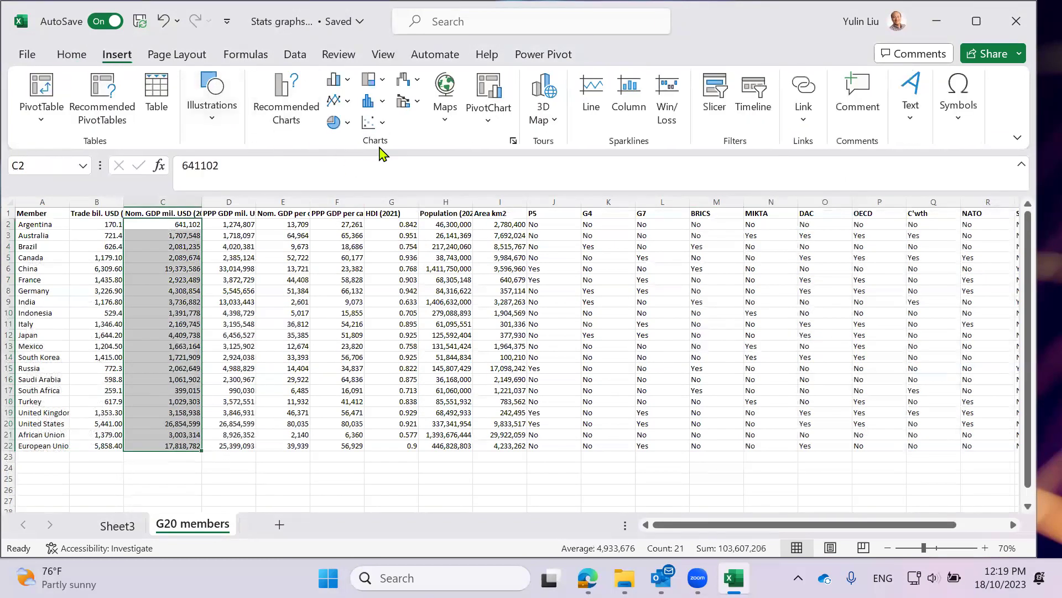
{"action": "left_click", "coordinate": [382, 100]}
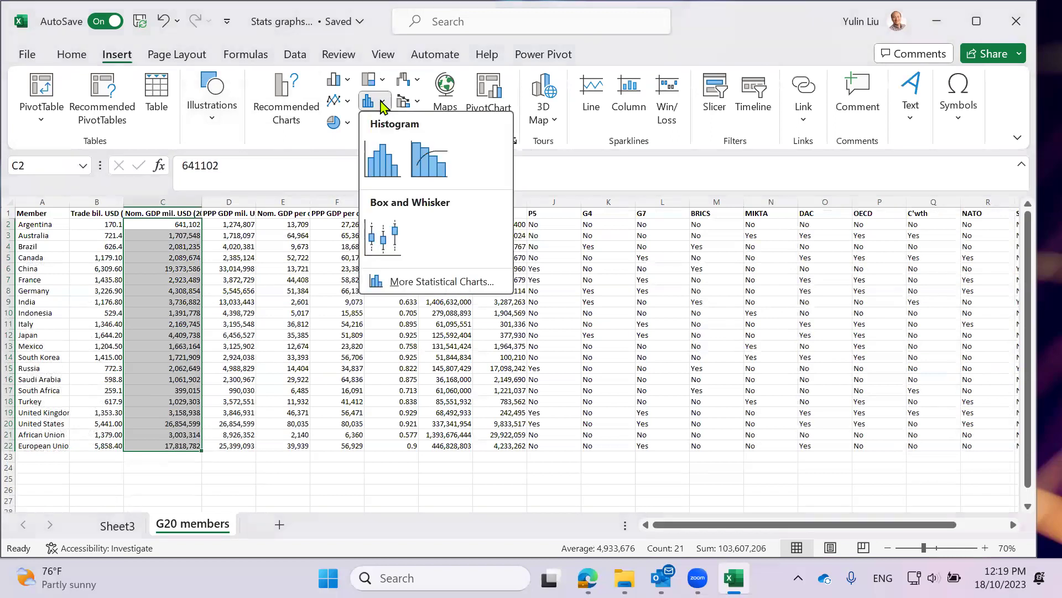
{"action": "left_click", "coordinate": [380, 238]}
Move the box plot lower on the sheet and enlarge it, mainly in height, extending it to about row 40
{"action": "scroll", "coordinate": [559, 299], "scroll_direction": "down", "scroll_amount": 2}
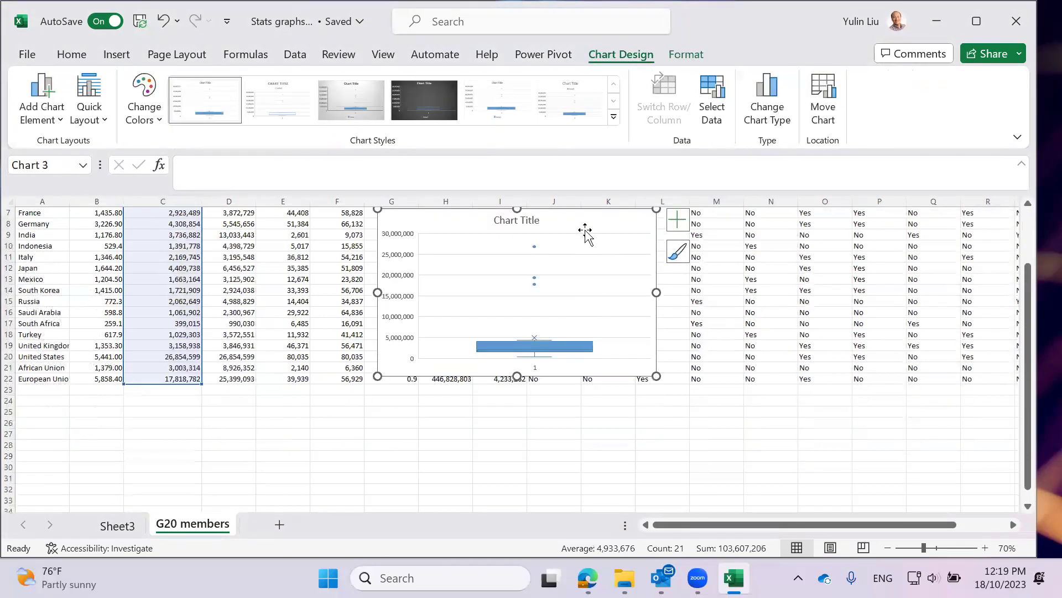
{"action": "left_click_drag", "start_coordinate": [583, 218], "coordinate": [562, 296]}
{"action": "left_click_drag", "start_coordinate": [634, 453], "coordinate": [647, 486]}
{"action": "scroll", "coordinate": [536, 474], "scroll_direction": "down", "scroll_amount": 3}
{"action": "left_click_drag", "start_coordinate": [502, 386], "coordinate": [501, 483]}
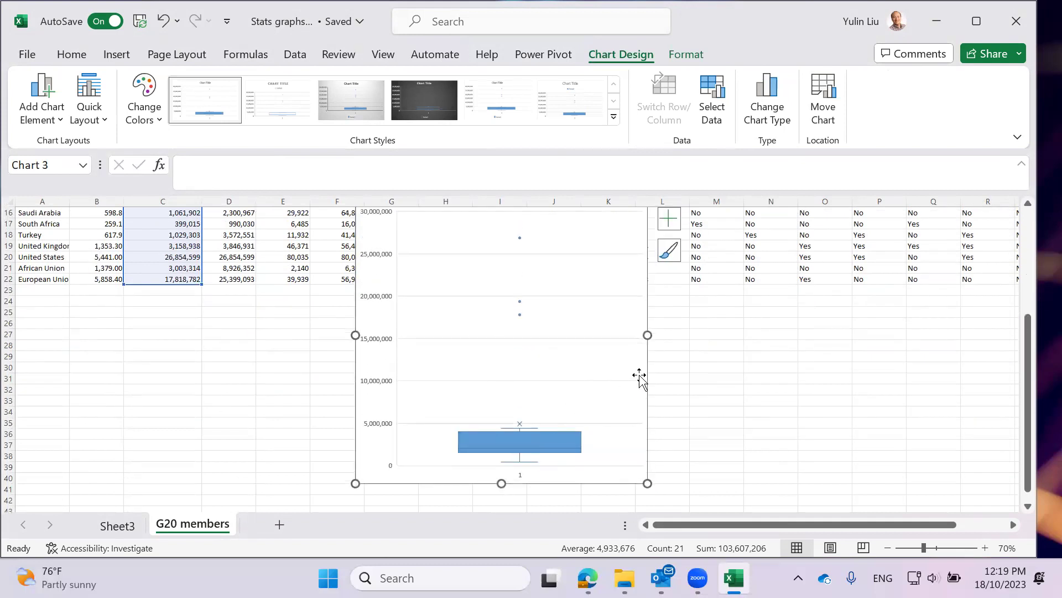
{"action": "scroll", "coordinate": [543, 423], "scroll_direction": "down", "scroll_amount": 1}
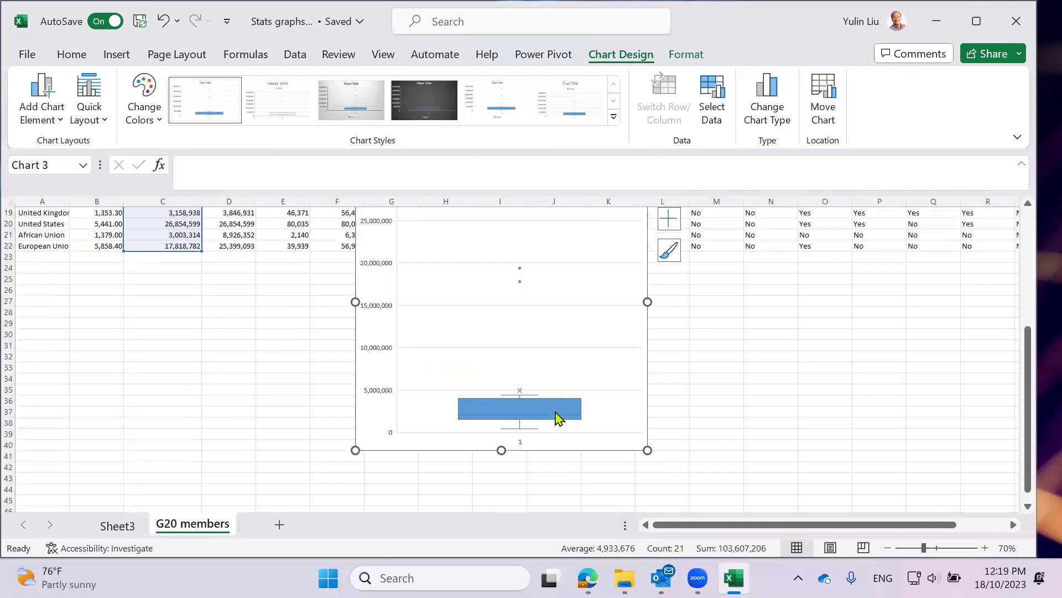
{"action": "scroll", "coordinate": [559, 387], "scroll_direction": "up", "scroll_amount": 1}
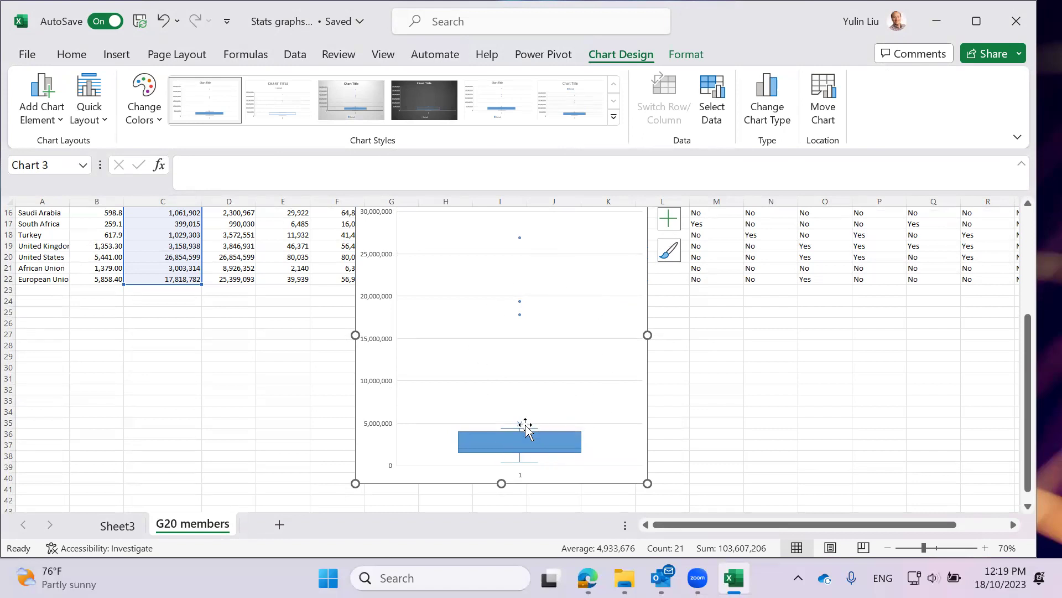
In the box plot's series options, try showing the mean line and hiding the mean markers, restoring both settings
{"action": "right_click", "coordinate": [547, 443]}
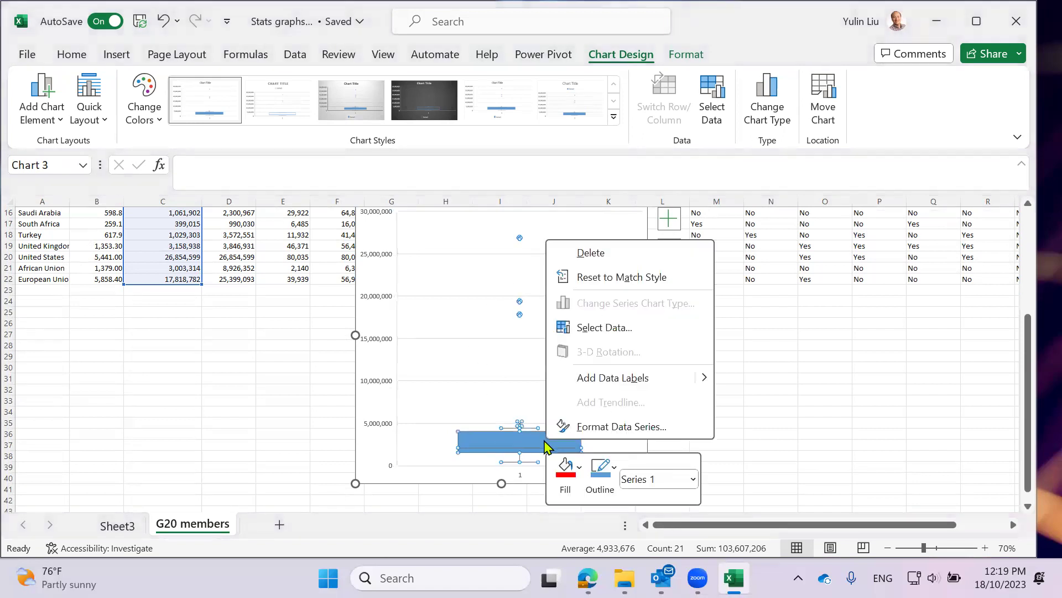
{"action": "left_click", "coordinate": [597, 431]}
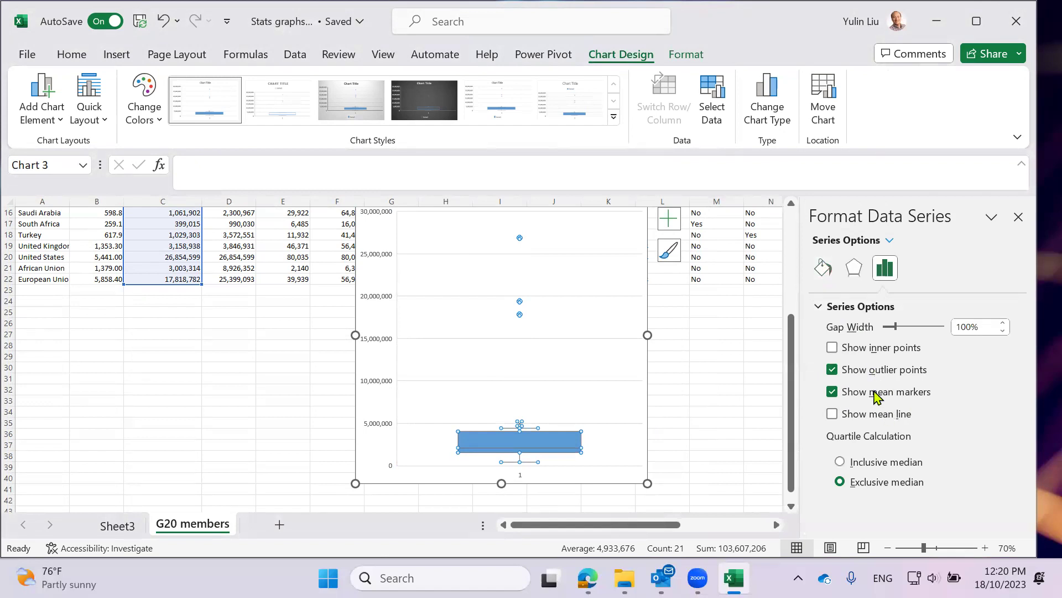
{"action": "left_click", "coordinate": [832, 414]}
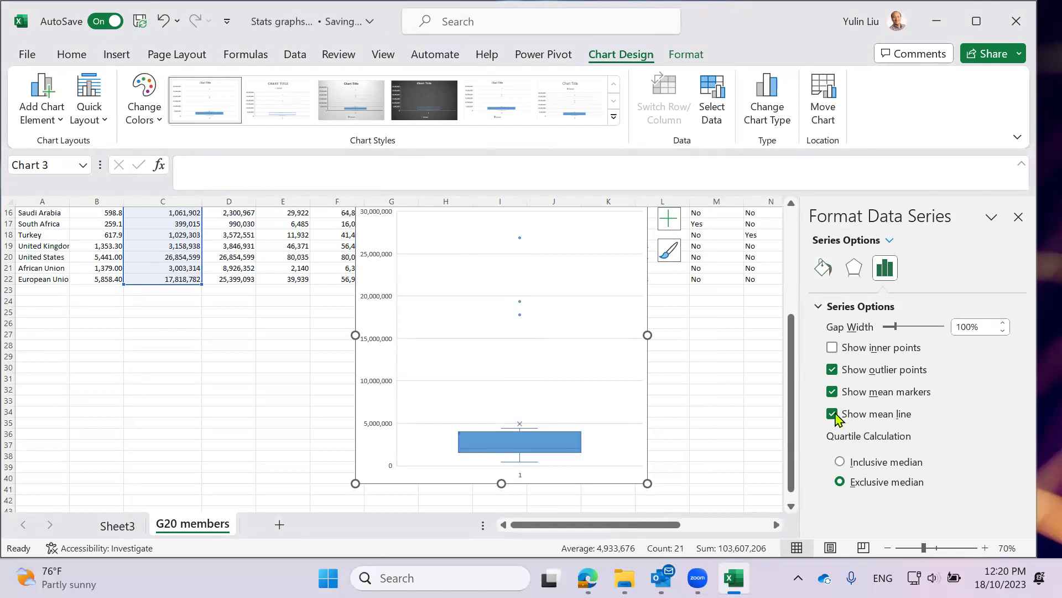
{"action": "left_click", "coordinate": [833, 414]}
{"action": "left_click", "coordinate": [832, 414]}
{"action": "left_click", "coordinate": [833, 413]}
{"action": "left_click", "coordinate": [852, 416]}
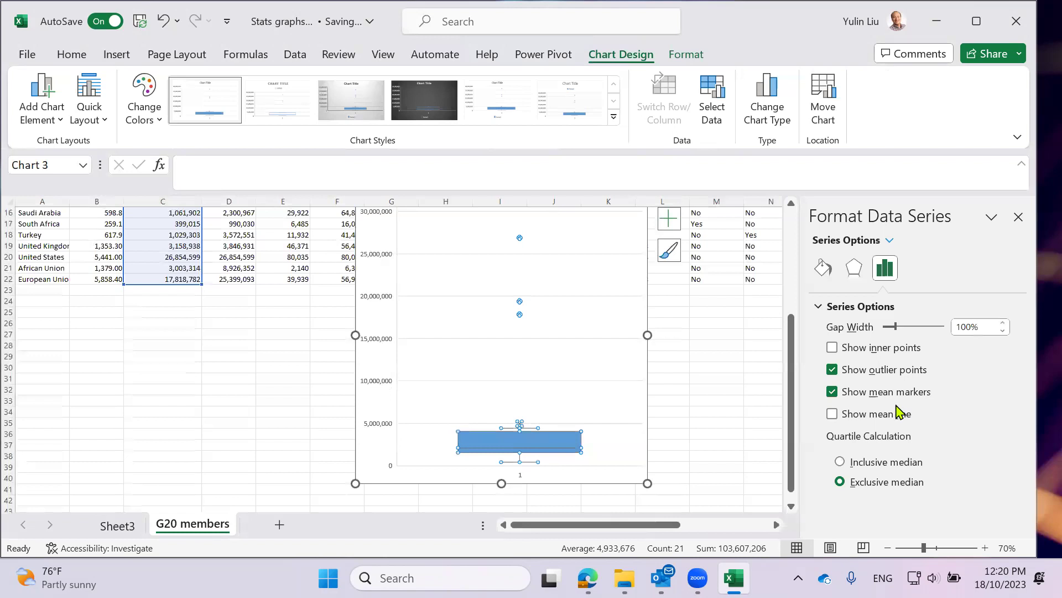
{"action": "left_click", "coordinate": [834, 393]}
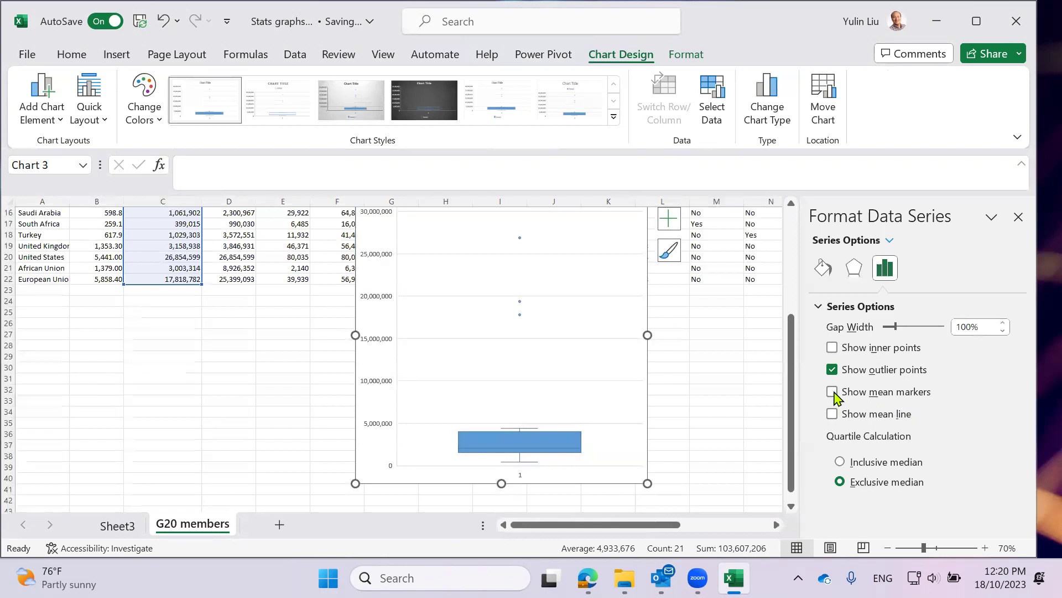
{"action": "left_click", "coordinate": [835, 393]}
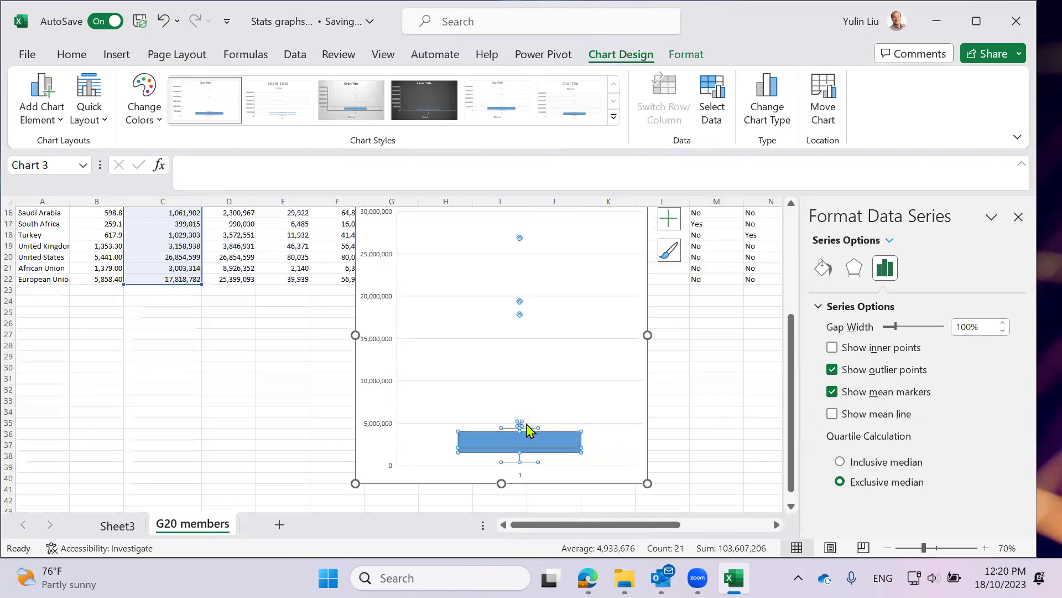
Try showing inner points and hiding outlier points on the box plot, restore both settings, and close the formatting pane
{"action": "left_click", "coordinate": [606, 436]}
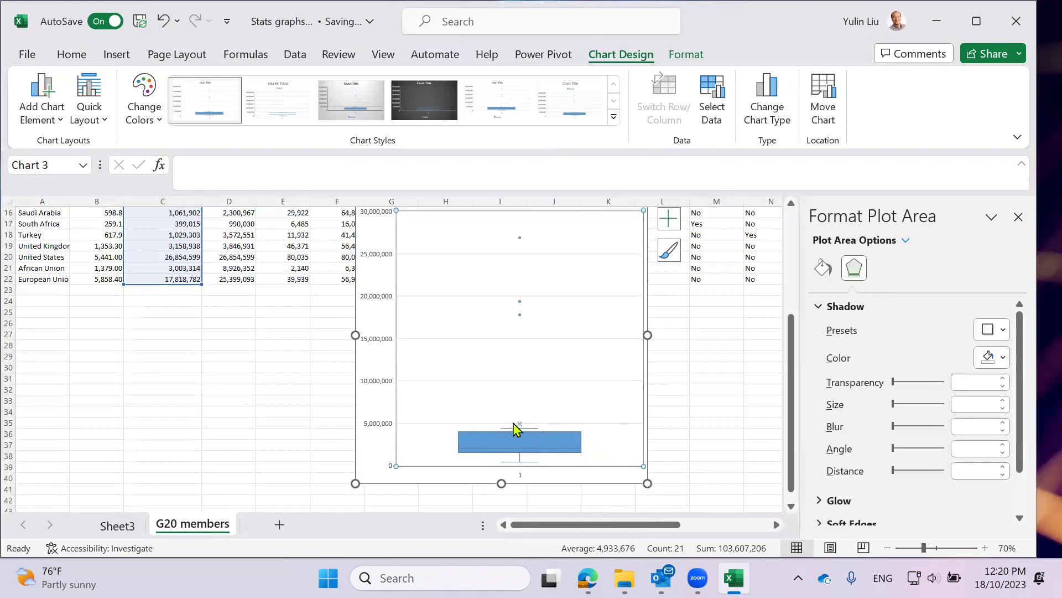
{"action": "left_click", "coordinate": [823, 267]}
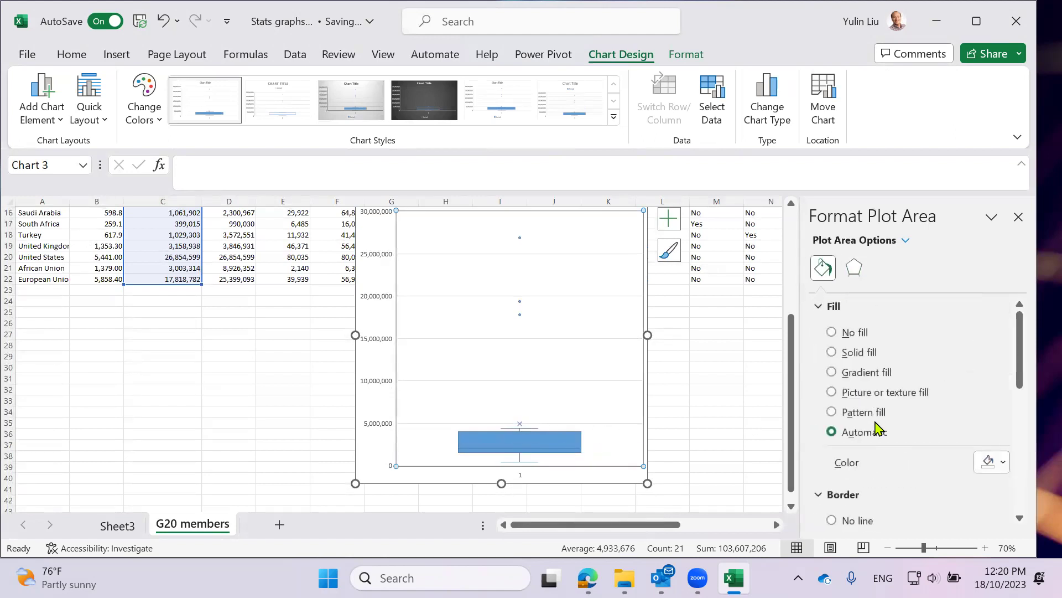
{"action": "right_click", "coordinate": [575, 443]}
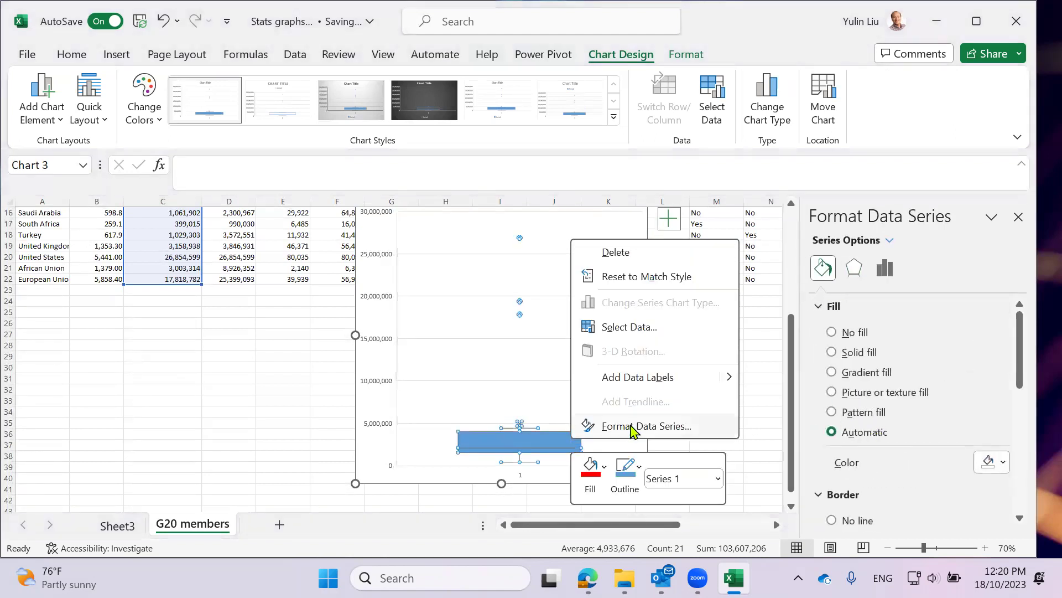
{"action": "left_click", "coordinate": [652, 424]}
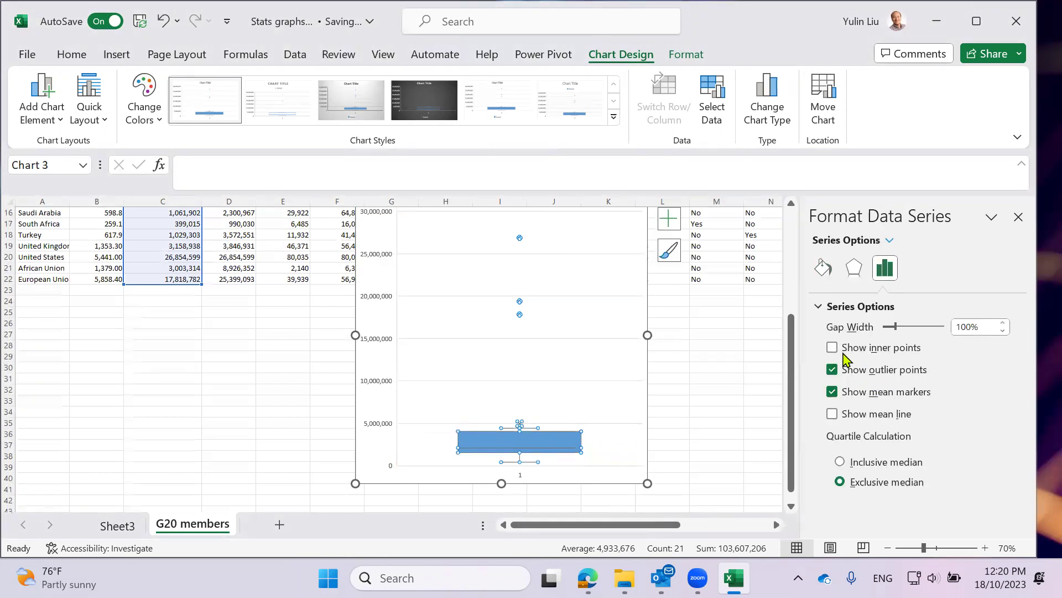
{"action": "left_click", "coordinate": [832, 349]}
{"action": "left_click", "coordinate": [832, 348]}
{"action": "left_click", "coordinate": [833, 369]}
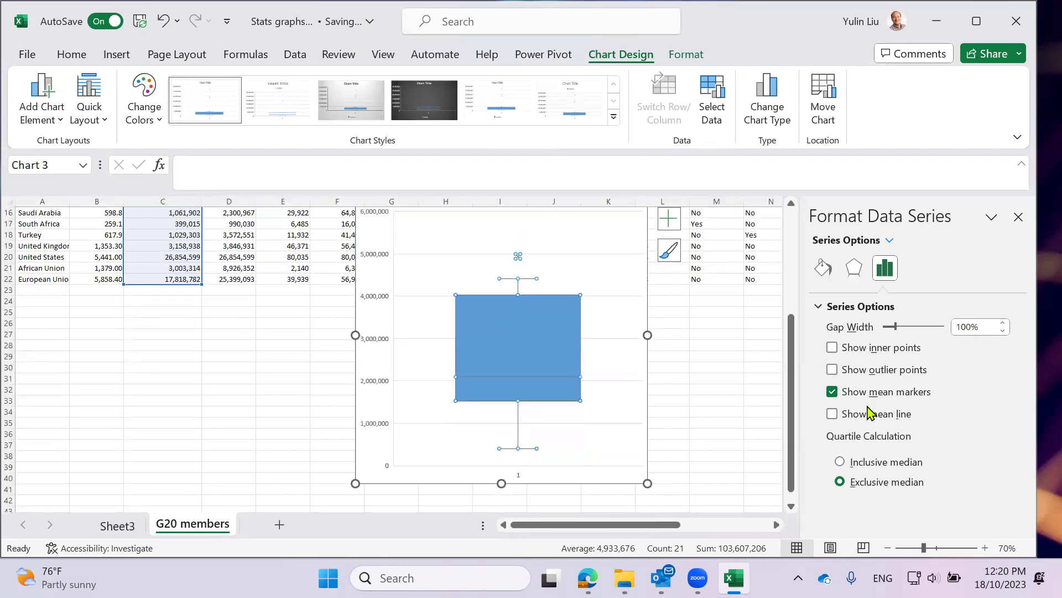
{"action": "left_click", "coordinate": [832, 370]}
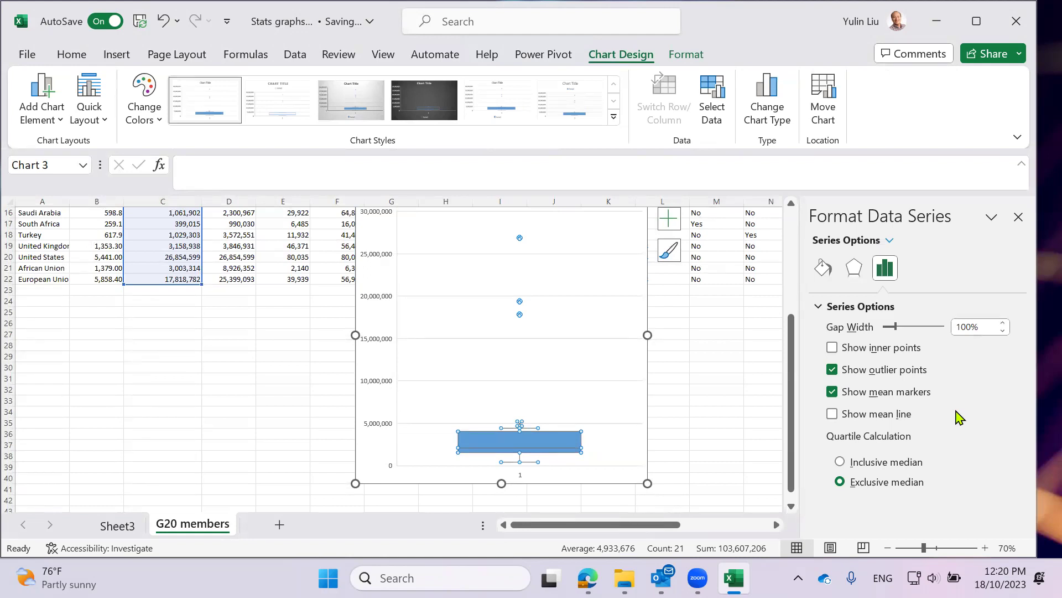
{"action": "left_click", "coordinate": [1018, 216]}
{"action": "left_click", "coordinate": [621, 415]}
{"action": "scroll", "coordinate": [735, 430], "scroll_direction": "up", "scroll_amount": 3}
{"action": "scroll", "coordinate": [733, 431], "scroll_direction": "down", "scroll_amount": 2}
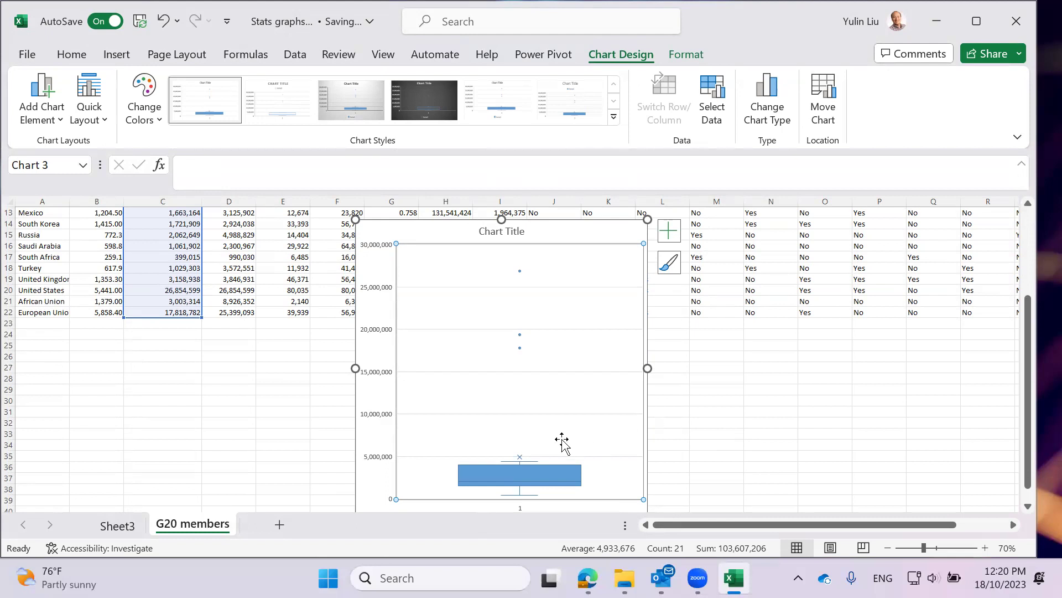
{"action": "left_click", "coordinate": [261, 399]}
Copy the GDP frequency pivot table in A78:B90 of Sheet3 and paste it at A103 below the histogram
{"action": "left_click", "coordinate": [125, 525]}
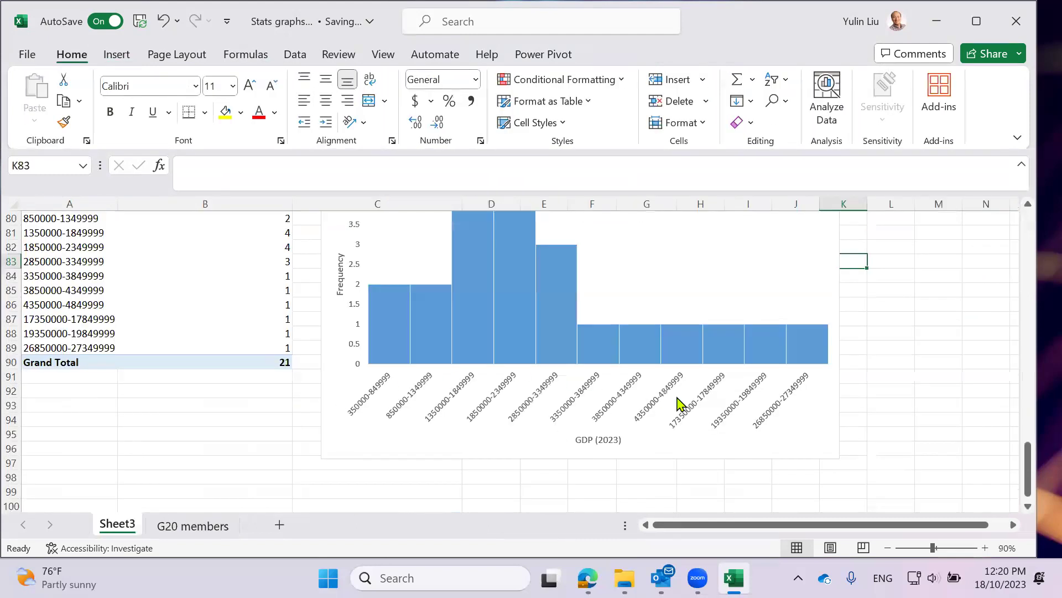
{"action": "scroll", "coordinate": [797, 435], "scroll_direction": "down", "scroll_amount": 3}
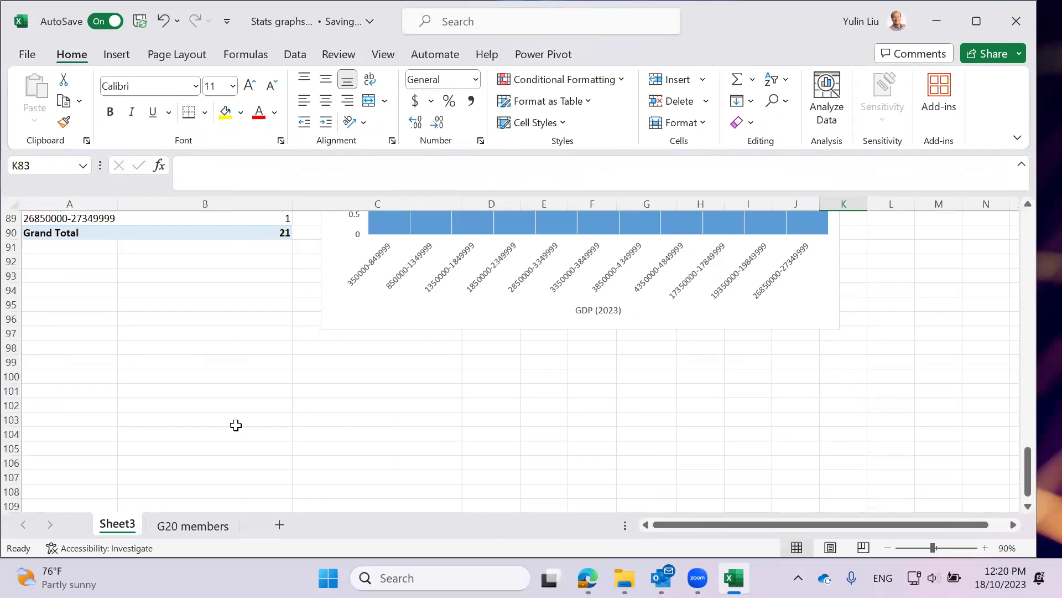
{"action": "scroll", "coordinate": [245, 432], "scroll_direction": "up", "scroll_amount": 1}
{"action": "scroll", "coordinate": [243, 437], "scroll_direction": "down", "scroll_amount": 2}
{"action": "scroll", "coordinate": [216, 524], "scroll_direction": "up", "scroll_amount": 4}
{"action": "scroll", "coordinate": [232, 500], "scroll_direction": "up", "scroll_amount": 9}
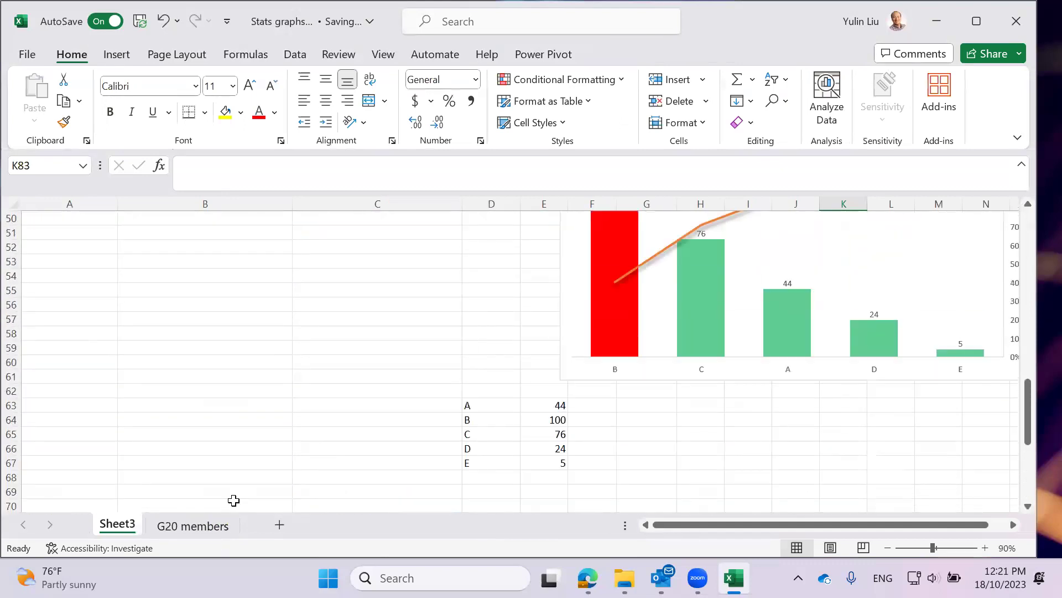
{"action": "scroll", "coordinate": [233, 498], "scroll_direction": "down", "scroll_amount": 8}
{"action": "left_click_drag", "start_coordinate": [40, 235], "coordinate": [268, 409]}
{"action": "key", "text": "ctrl+c"}
{"action": "scroll", "coordinate": [291, 490], "scroll_direction": "down", "scroll_amount": 7}
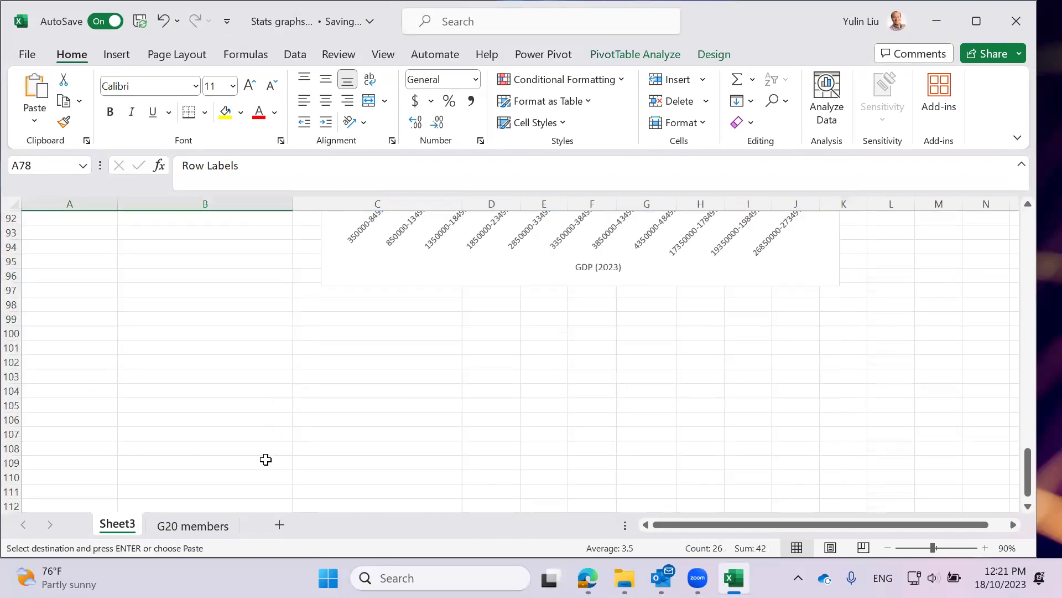
{"action": "left_click", "coordinate": [68, 290]}
{"action": "key", "text": "ctrl+v"}
Show the field list for the copied pivot table and remove the Nom. GDP mil. USD (2023) field from it
{"action": "left_click", "coordinate": [203, 362]}
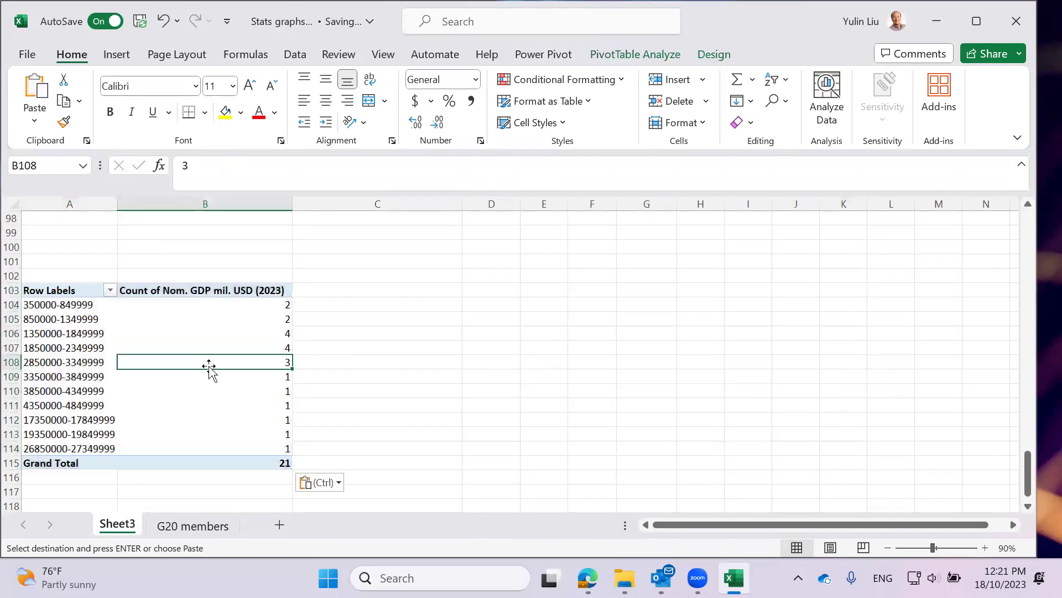
{"action": "left_click", "coordinate": [648, 56]}
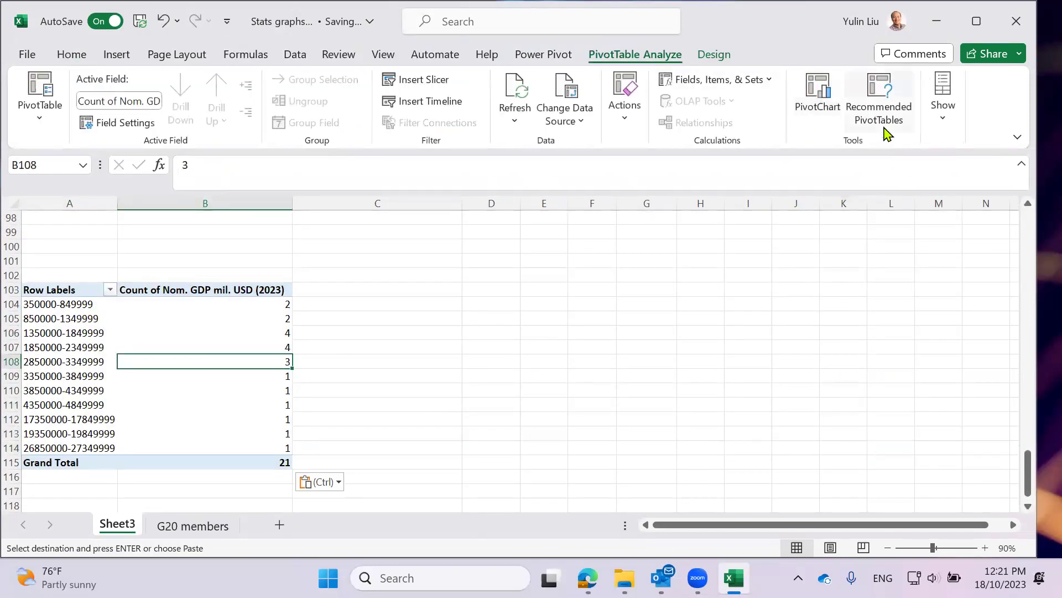
{"action": "left_click", "coordinate": [942, 97]}
{"action": "left_click", "coordinate": [943, 182]}
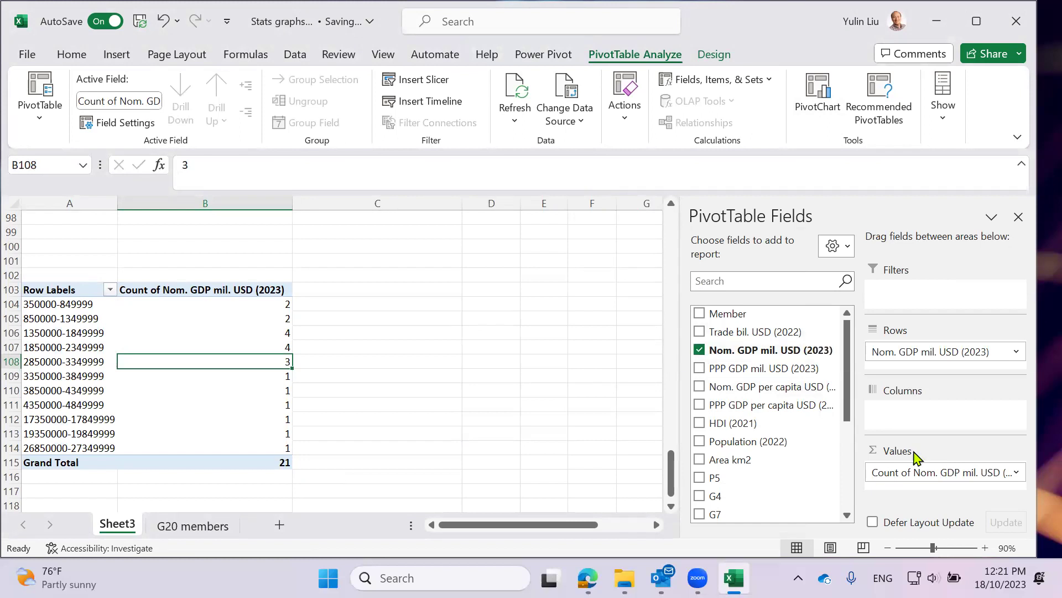
{"action": "left_click", "coordinate": [699, 350]}
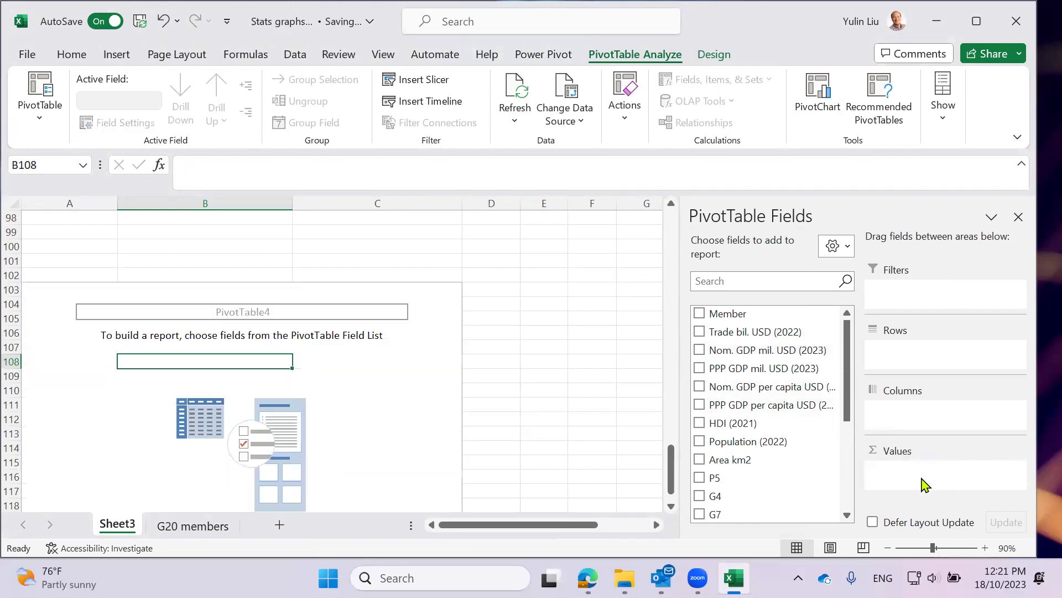
Build a cross-tabulation in the copied pivot table with OECD as rows, C'wth as columns and count of Member as values
{"action": "scroll", "coordinate": [519, 375], "scroll_direction": "down", "scroll_amount": 2}
{"action": "scroll", "coordinate": [816, 427], "scroll_direction": "down", "scroll_amount": 4}
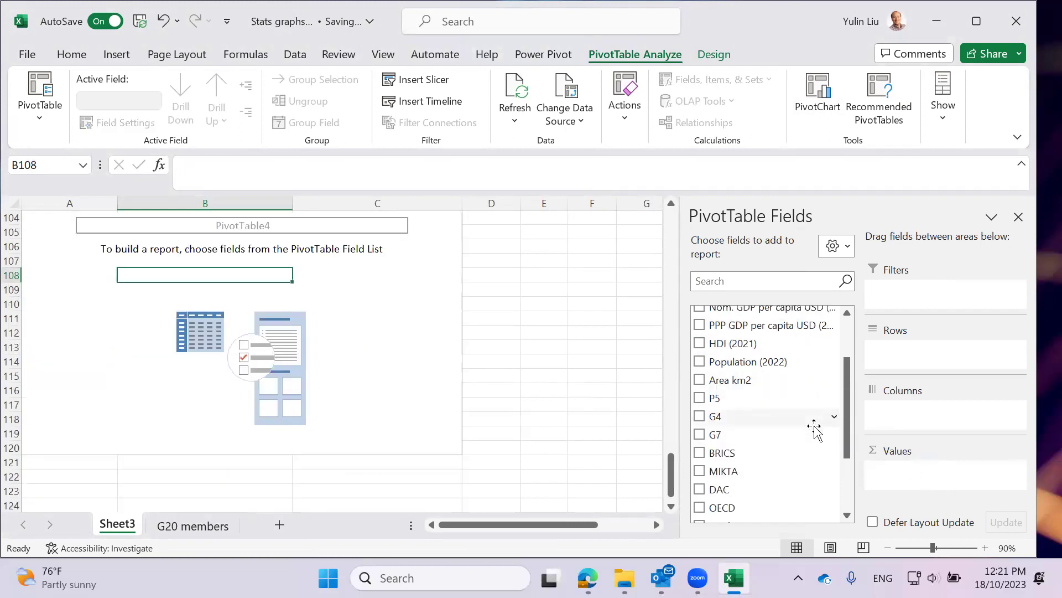
{"action": "scroll", "coordinate": [815, 429], "scroll_direction": "down", "scroll_amount": 2}
{"action": "scroll", "coordinate": [474, 427], "scroll_direction": "up", "scroll_amount": 2}
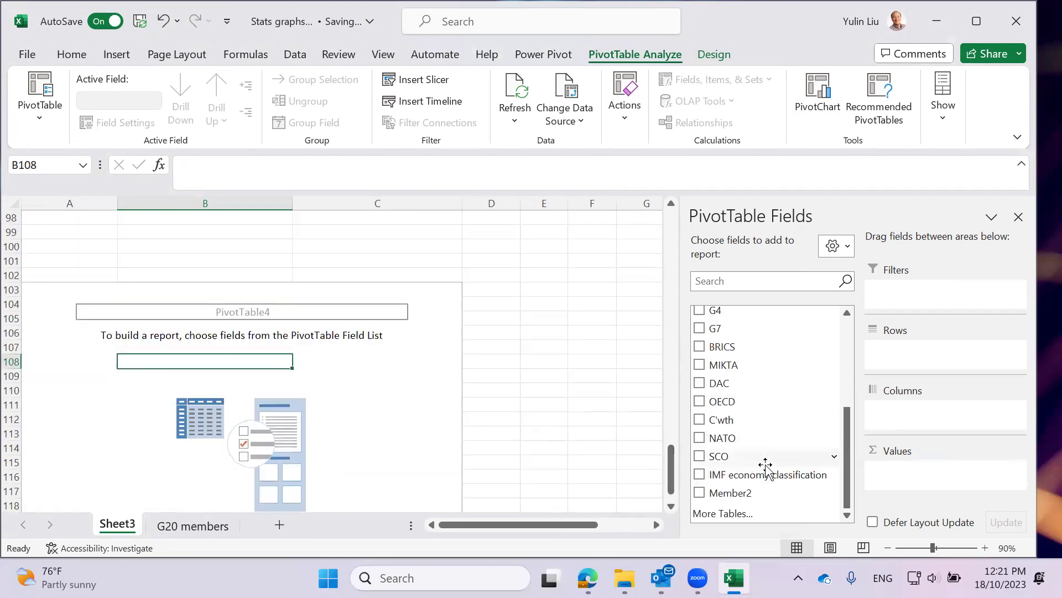
{"action": "left_click_drag", "start_coordinate": [702, 402], "coordinate": [920, 357]}
{"action": "left_click_drag", "start_coordinate": [701, 426], "coordinate": [880, 426]}
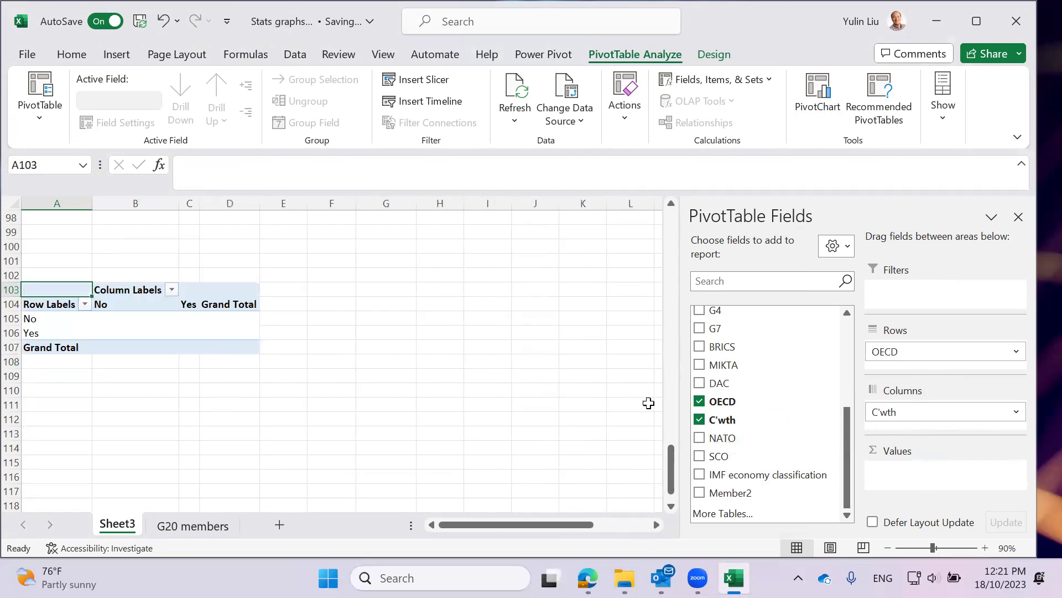
{"action": "scroll", "coordinate": [782, 363], "scroll_direction": "up", "scroll_amount": 3}
{"action": "left_click_drag", "start_coordinate": [739, 313], "coordinate": [921, 476]}
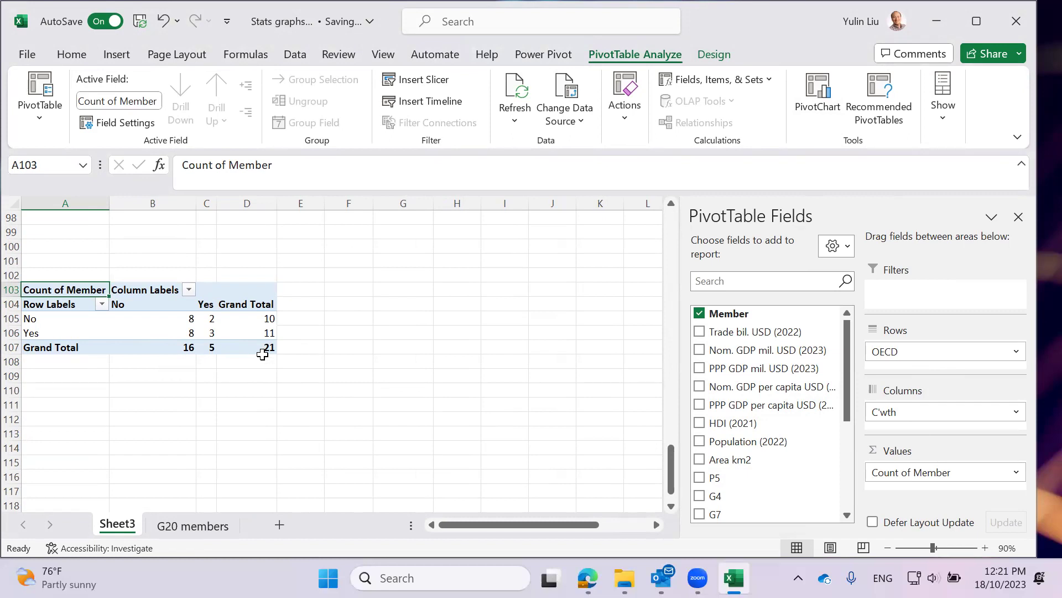
Rename the cross-tabulation's row label header in A104 as OECD and its column label header in B103 as C'wth
{"action": "mouse_move", "coordinate": [262, 320]}
{"action": "left_click", "coordinate": [62, 306]}
{"action": "left_click_drag", "start_coordinate": [244, 166], "coordinate": [145, 165]}
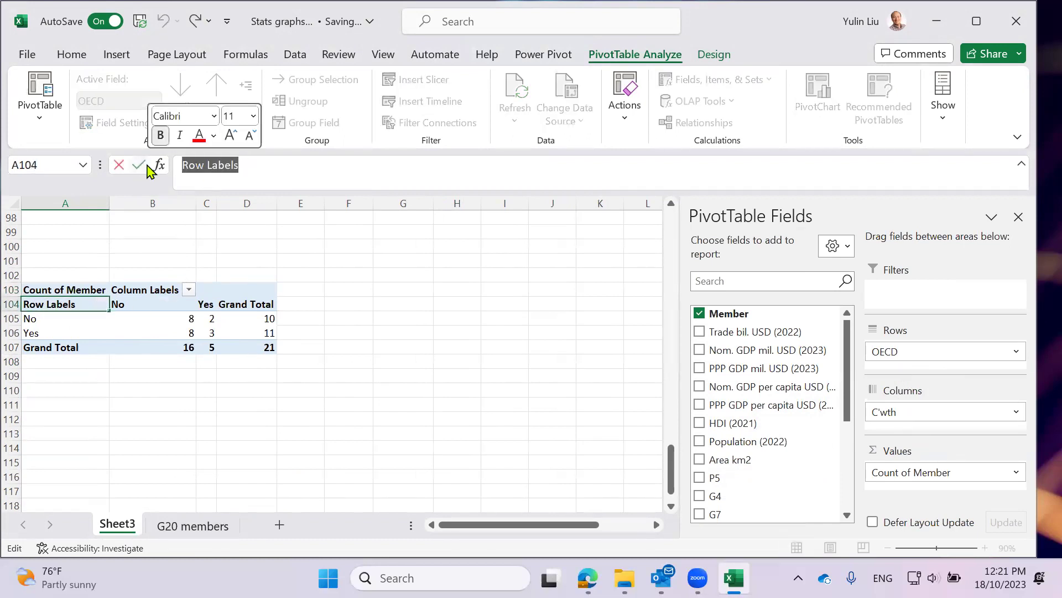
{"action": "type", "text": "OECD"}
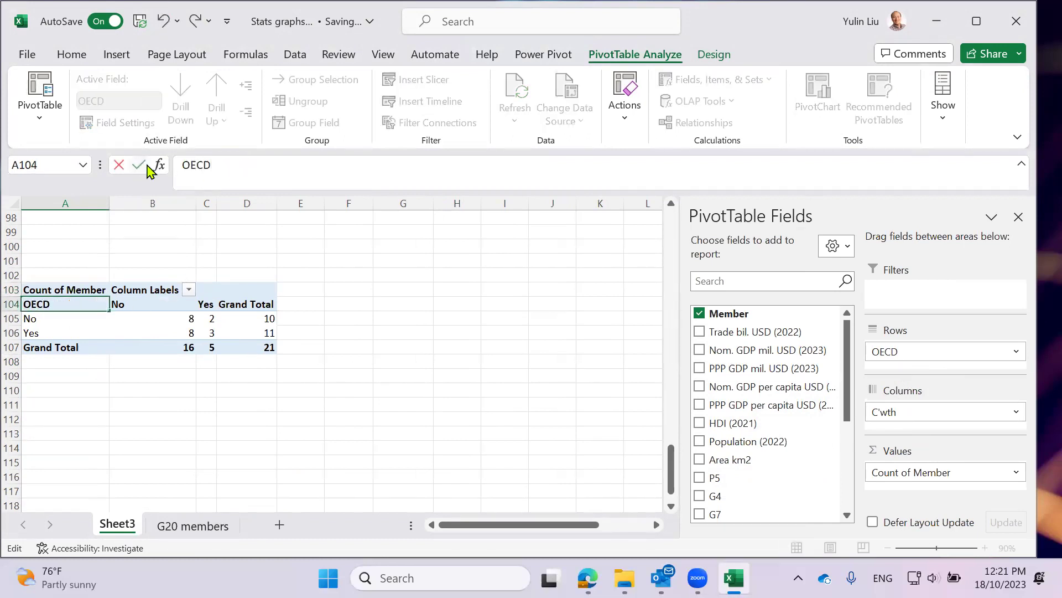
{"action": "left_click", "coordinate": [150, 289]}
{"action": "left_click_drag", "start_coordinate": [258, 165], "coordinate": [168, 174]}
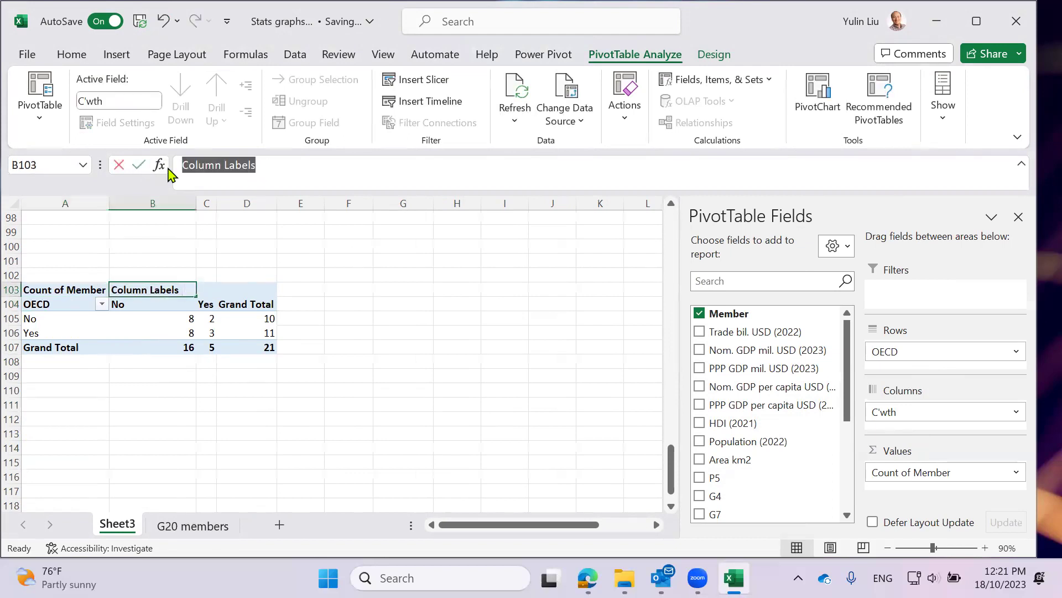
{"action": "type", "text": "C'w"}
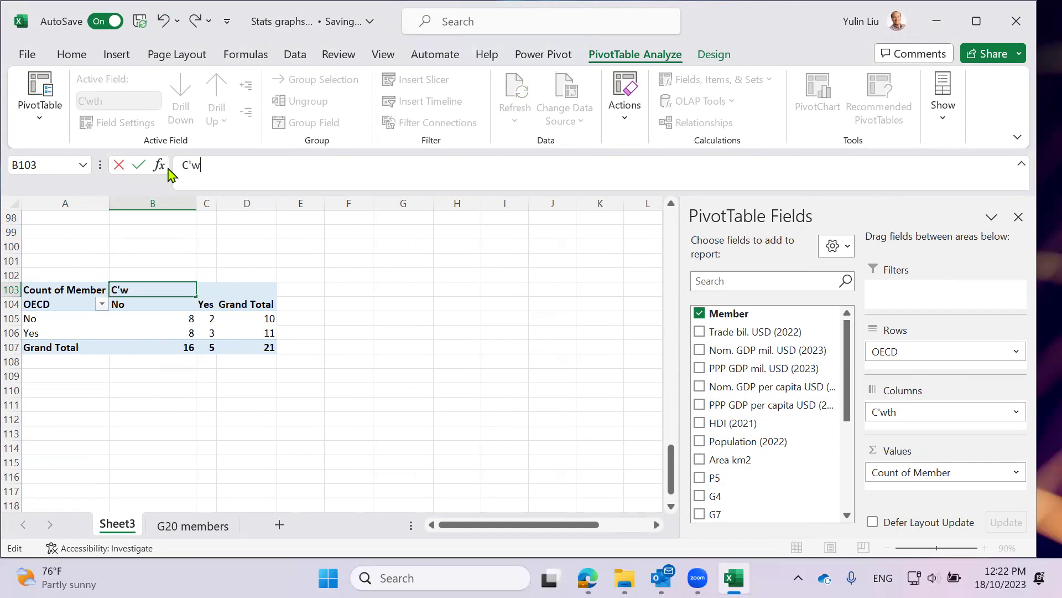
{"action": "left_click", "coordinate": [335, 391]}
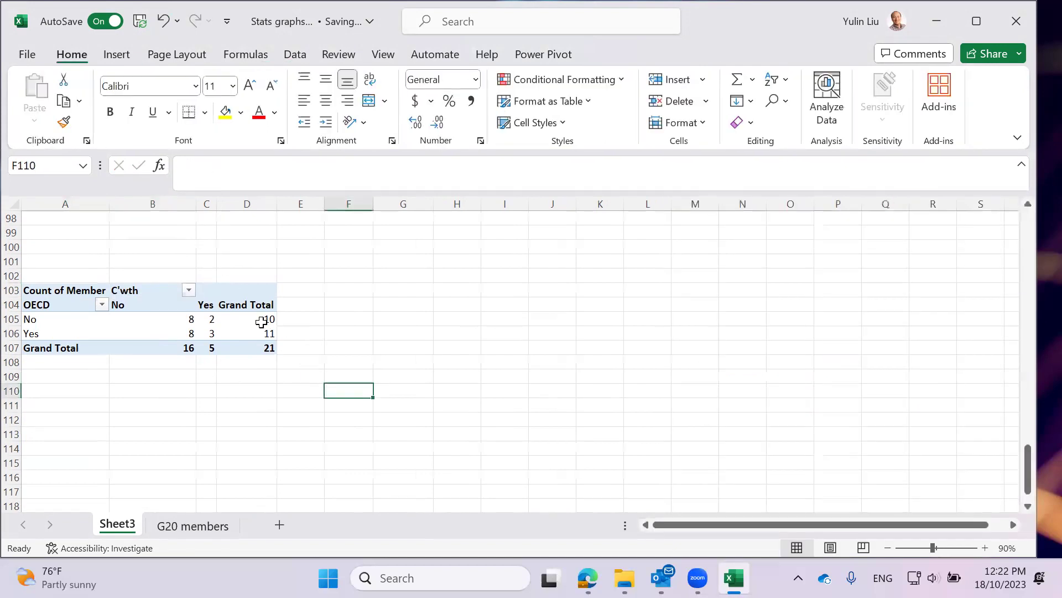
Widen column C to match its neighbours and examine the cross-tabulation's grand totals and individual counts
{"action": "left_click", "coordinate": [263, 334]}
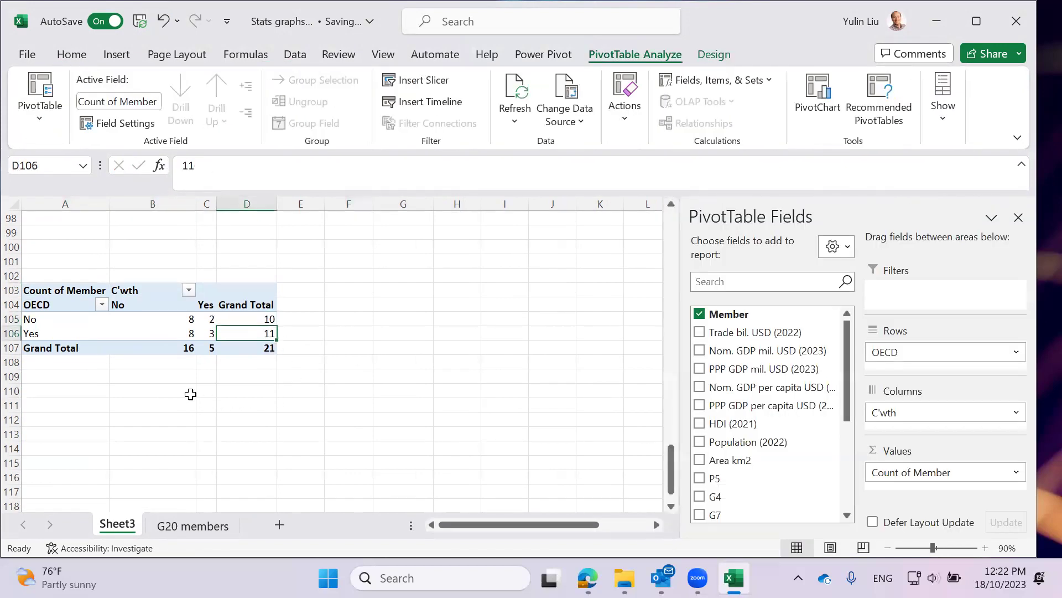
{"action": "left_click_drag", "start_coordinate": [216, 206], "coordinate": [277, 206]}
{"action": "left_click", "coordinate": [178, 346]}
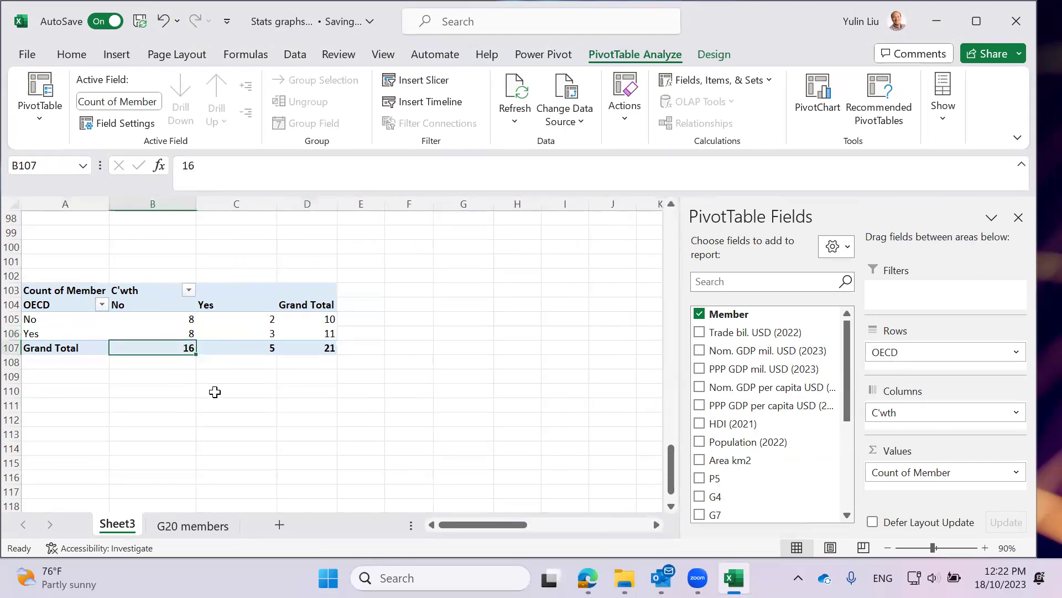
{"action": "left_click", "coordinate": [240, 349]}
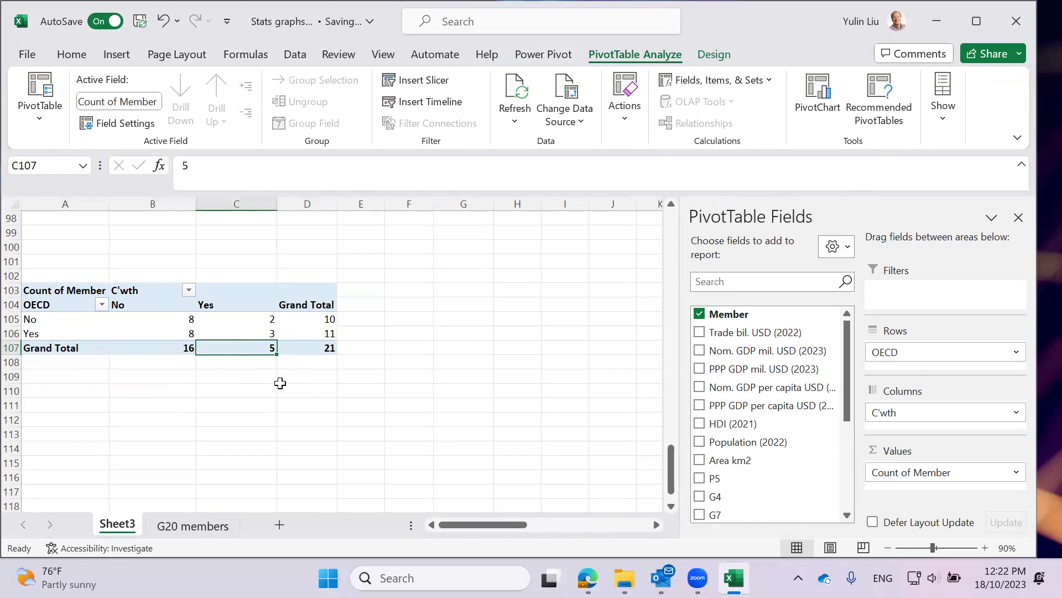
{"action": "left_click", "coordinate": [302, 393]}
{"action": "left_click", "coordinate": [234, 334]}
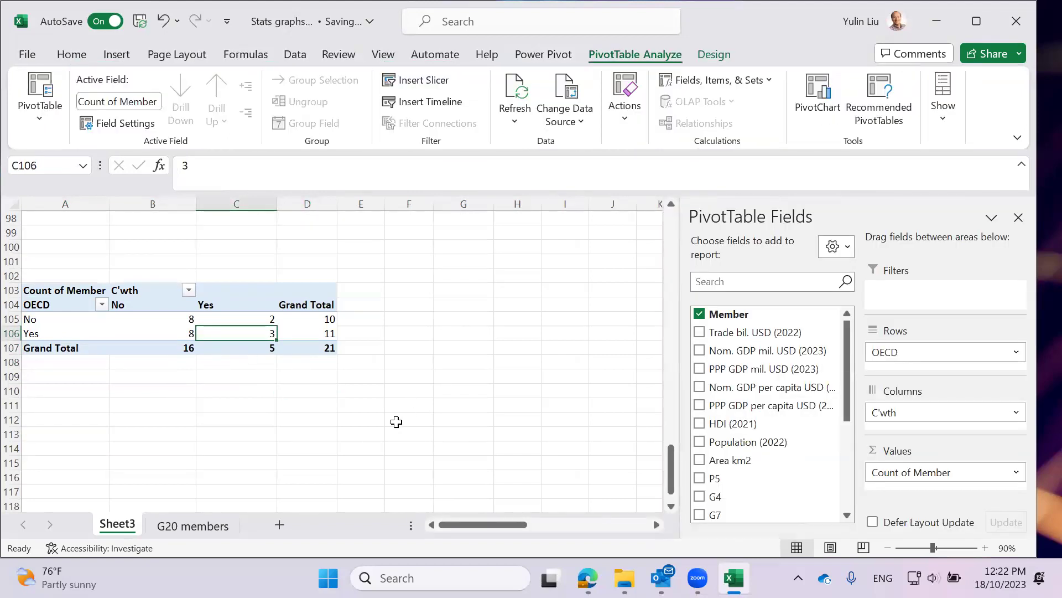
{"action": "left_click", "coordinate": [396, 422]}
{"action": "left_click", "coordinate": [240, 331]}
{"action": "left_click", "coordinate": [180, 325]}
Insert a clustered column PivotChart from the cross-tabulation, place it beside the table from column E, and close the field list
{"action": "left_click", "coordinate": [228, 333]}
{"action": "left_click", "coordinate": [117, 54]}
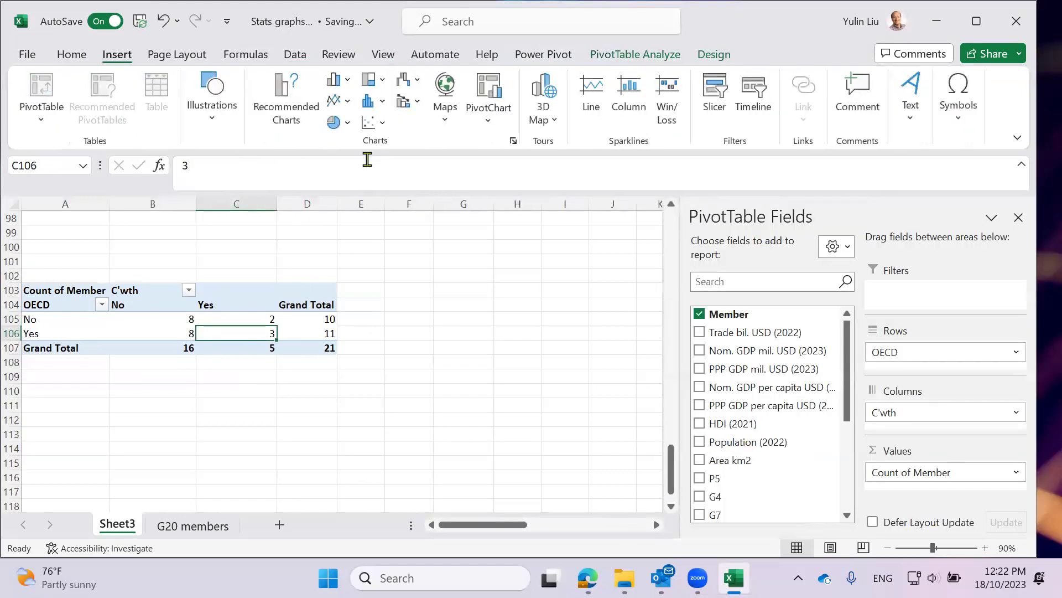
{"action": "left_click", "coordinate": [340, 79]}
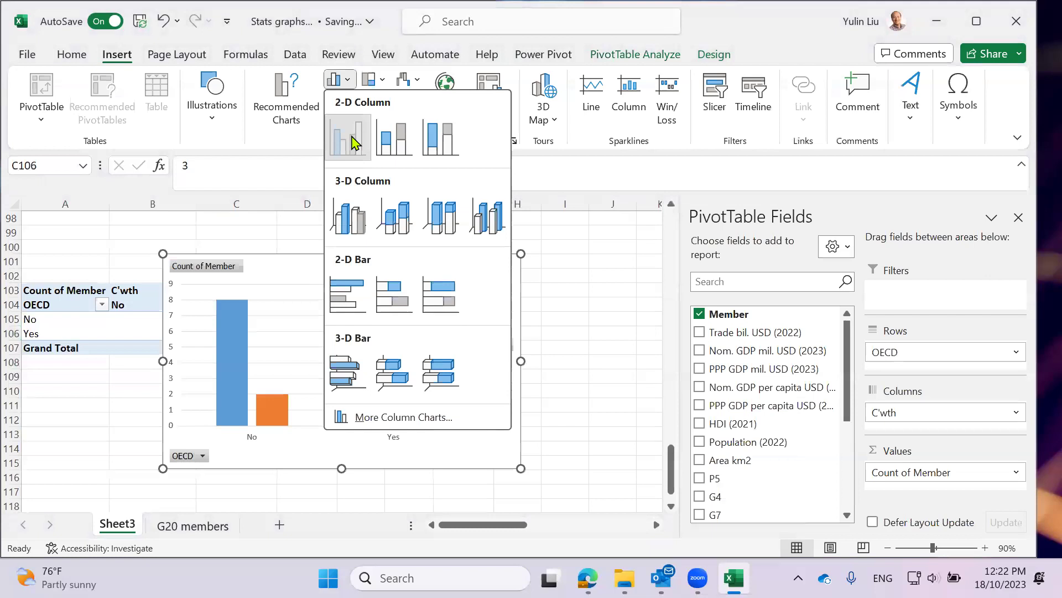
{"action": "left_click", "coordinate": [352, 142]}
{"action": "left_click_drag", "start_coordinate": [422, 266], "coordinate": [612, 267]}
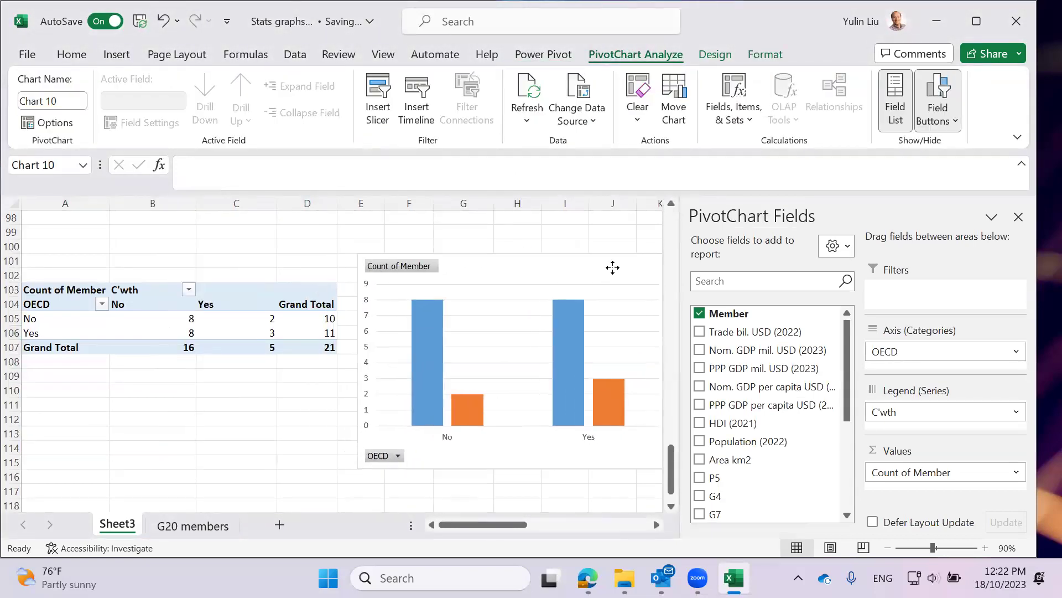
{"action": "left_click", "coordinate": [1018, 216]}
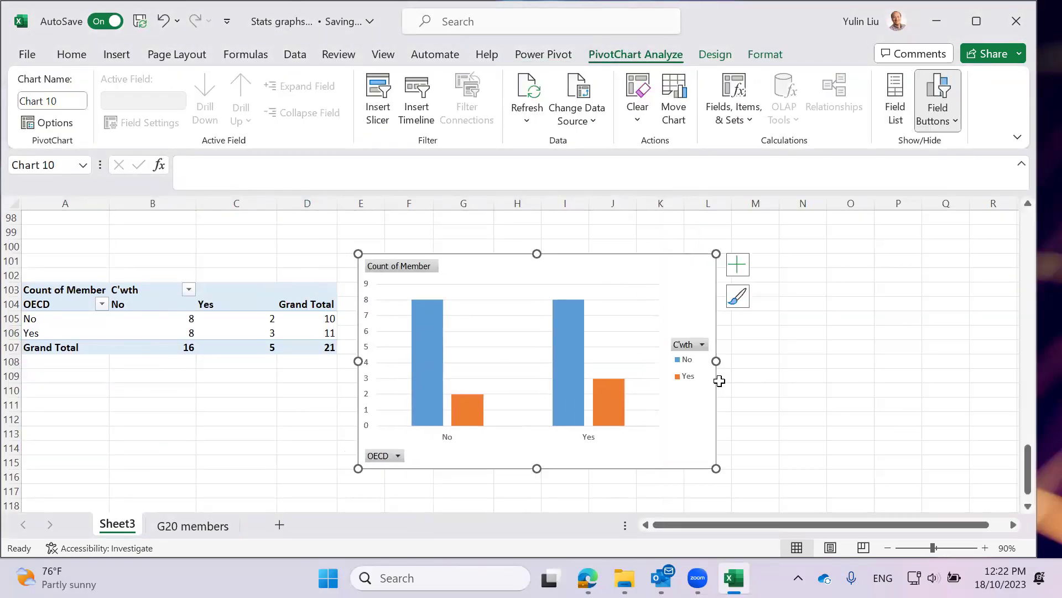
Insert a 2-D stacked column PivotChart from the same cross-tabulation and place it to the right of the clustered column chart
{"action": "left_click", "coordinate": [265, 333]}
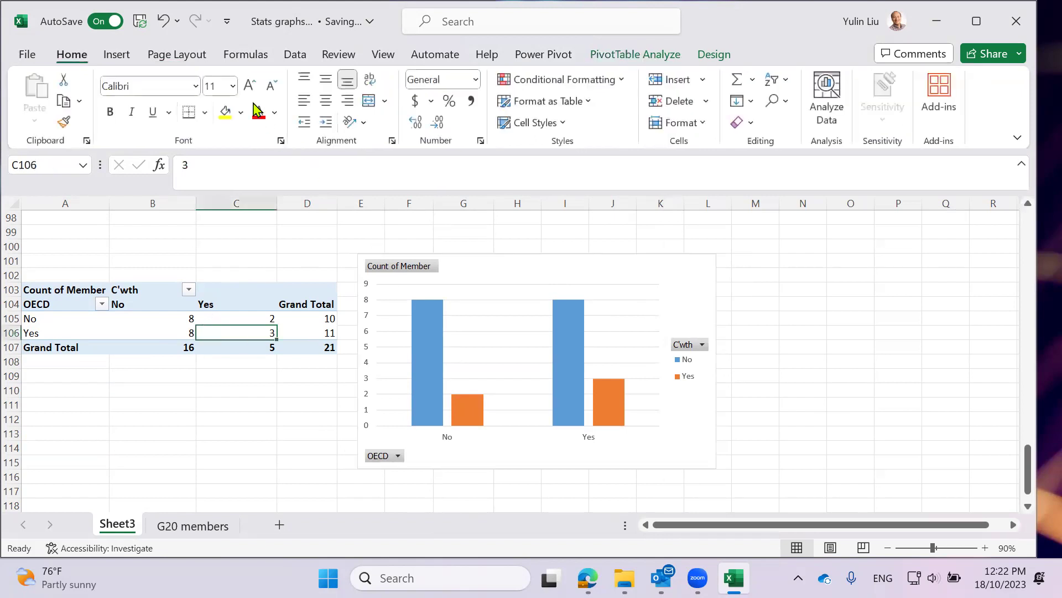
{"action": "left_click", "coordinate": [116, 54]}
{"action": "left_click", "coordinate": [342, 79]}
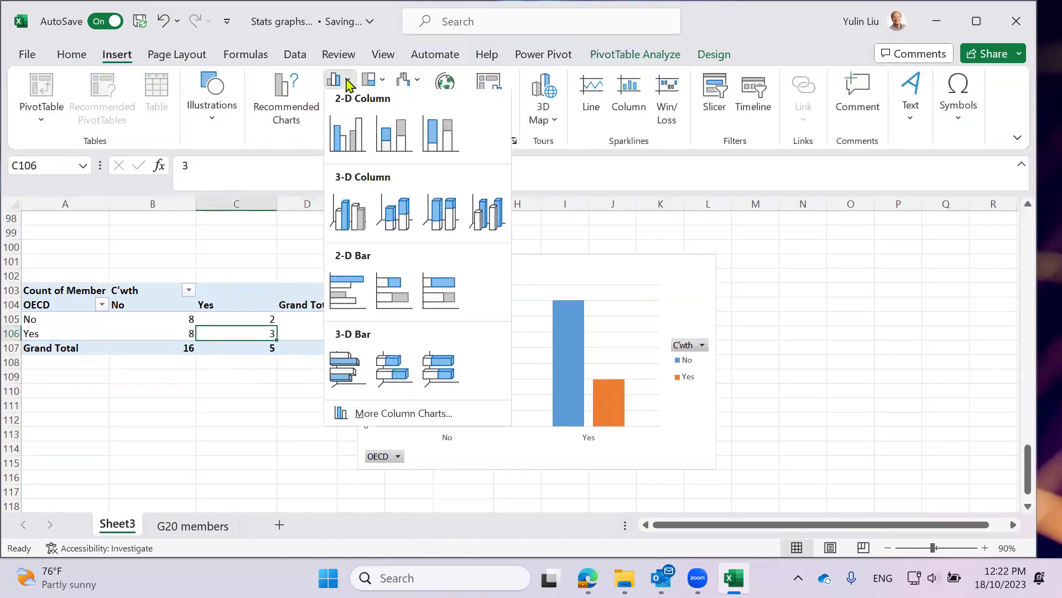
{"action": "left_click", "coordinate": [396, 142]}
{"action": "left_click_drag", "start_coordinate": [607, 271], "coordinate": [967, 270]}
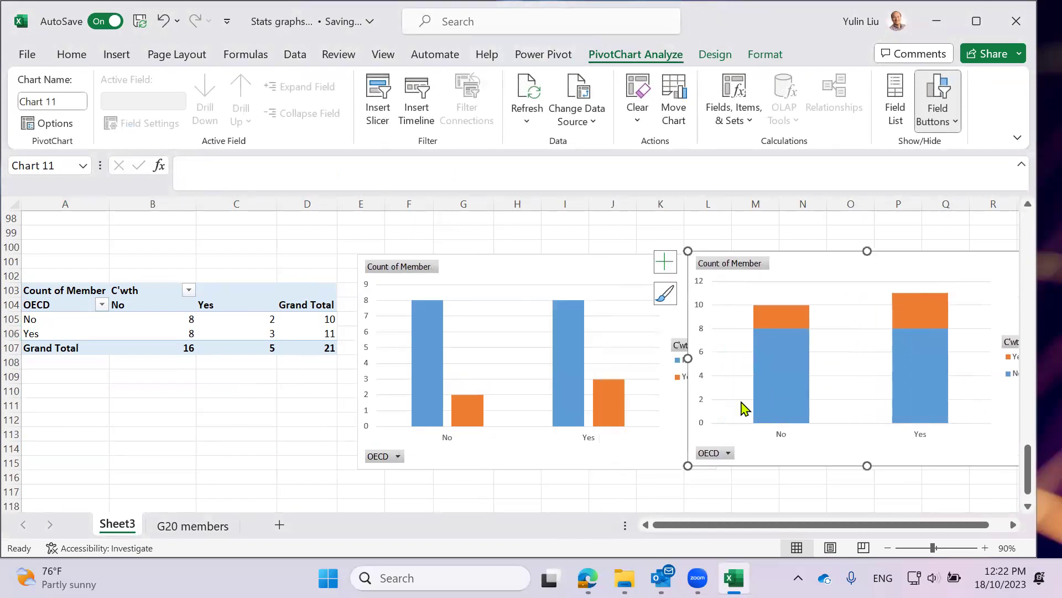
Insert a 2-D 100% stacked column PivotChart from the same cross-tabulation and place it below the clustered column chart
{"action": "scroll", "coordinate": [586, 413], "scroll_direction": "down", "scroll_amount": 1}
{"action": "left_click", "coordinate": [208, 280]}
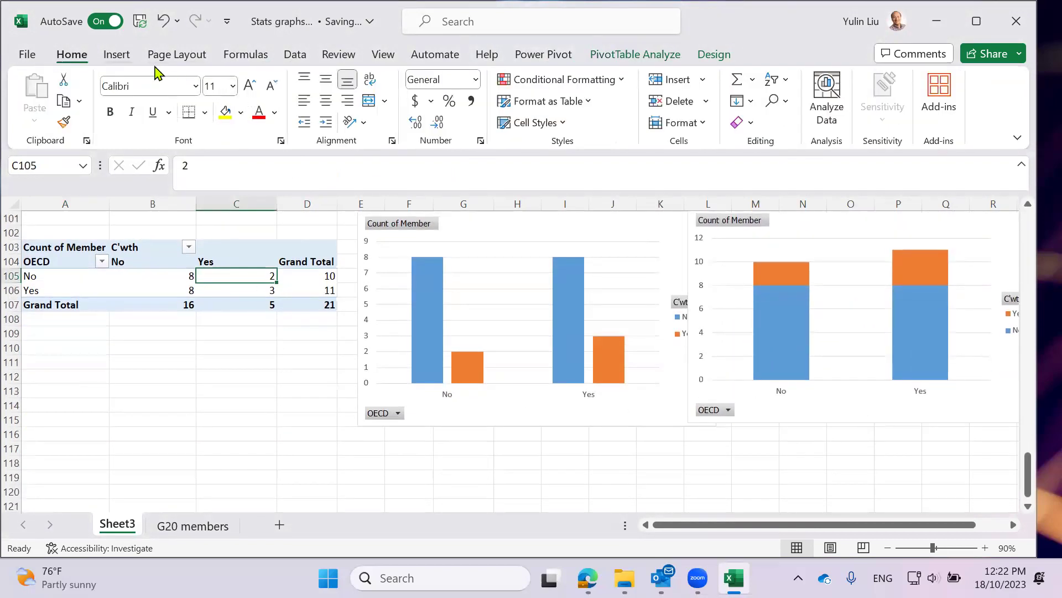
{"action": "left_click", "coordinate": [117, 53]}
{"action": "left_click", "coordinate": [351, 80]}
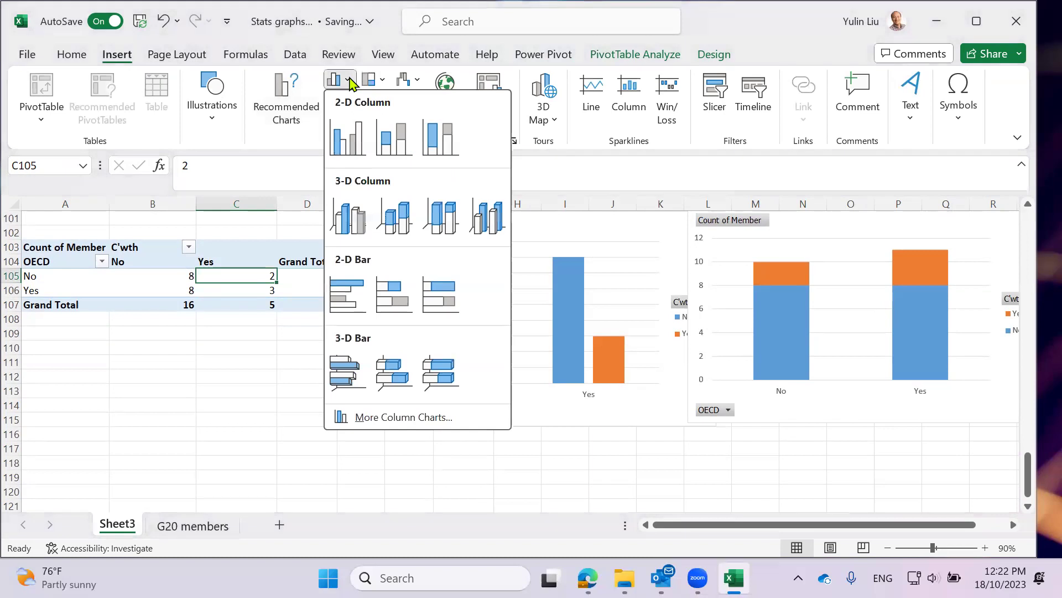
{"action": "left_click", "coordinate": [439, 142]}
{"action": "left_click_drag", "start_coordinate": [561, 269], "coordinate": [584, 462]}
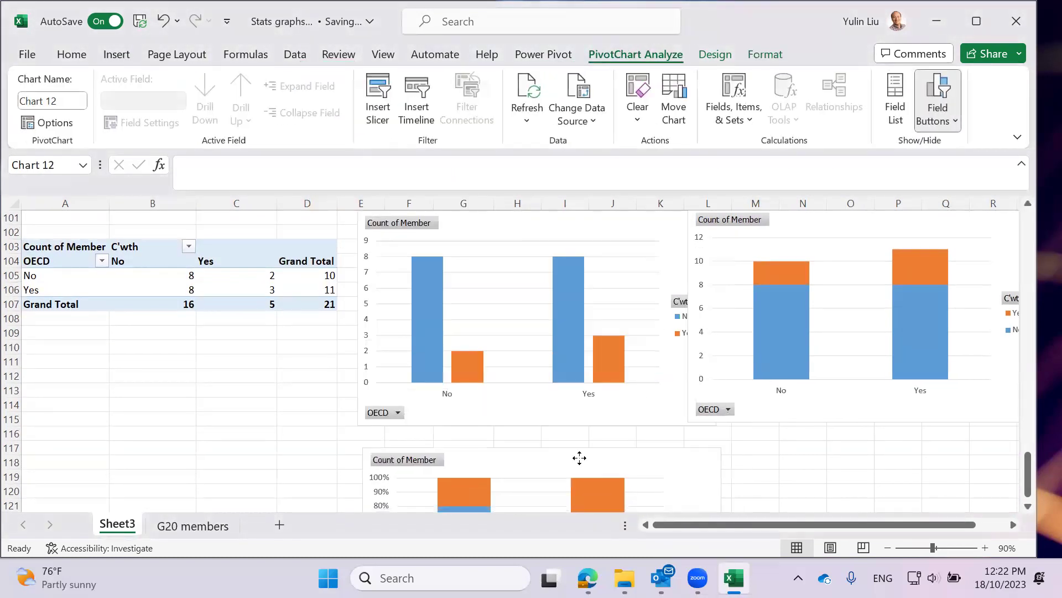
Move the stacked column chart further right so that it clears the clustered column chart's legend
{"action": "scroll", "coordinate": [719, 437], "scroll_direction": "down", "scroll_amount": 2}
{"action": "scroll", "coordinate": [778, 382], "scroll_direction": "up", "scroll_amount": 3}
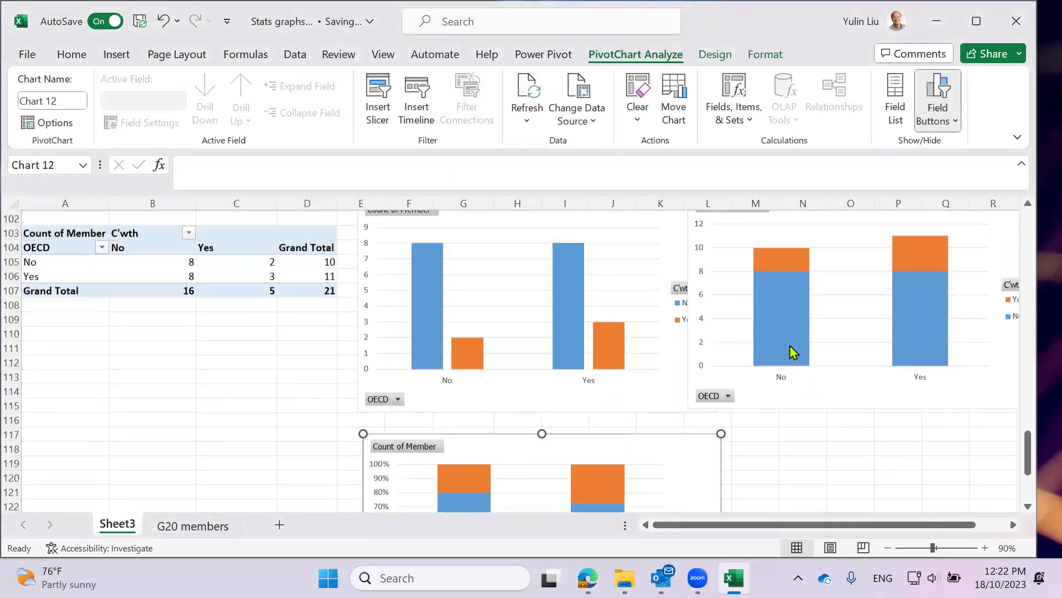
{"action": "left_click_drag", "start_coordinate": [797, 266], "coordinate": [885, 261]}
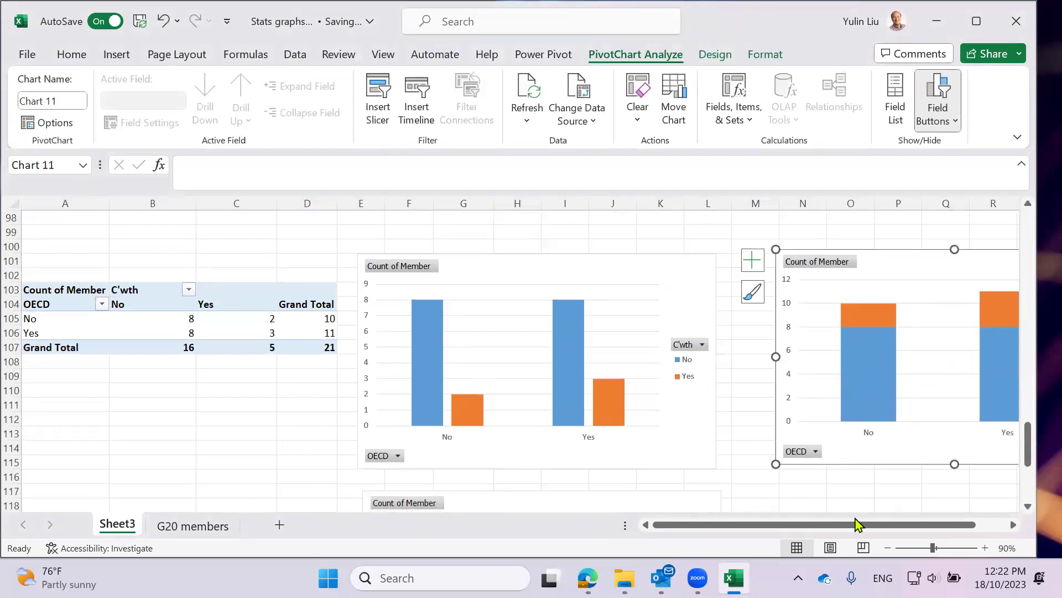
Compare how the clustered, stacked and 100% stacked column charts show Commonwealth membership within each OECD group
{"action": "scroll", "coordinate": [830, 493], "scroll_direction": "down", "scroll_amount": 2}
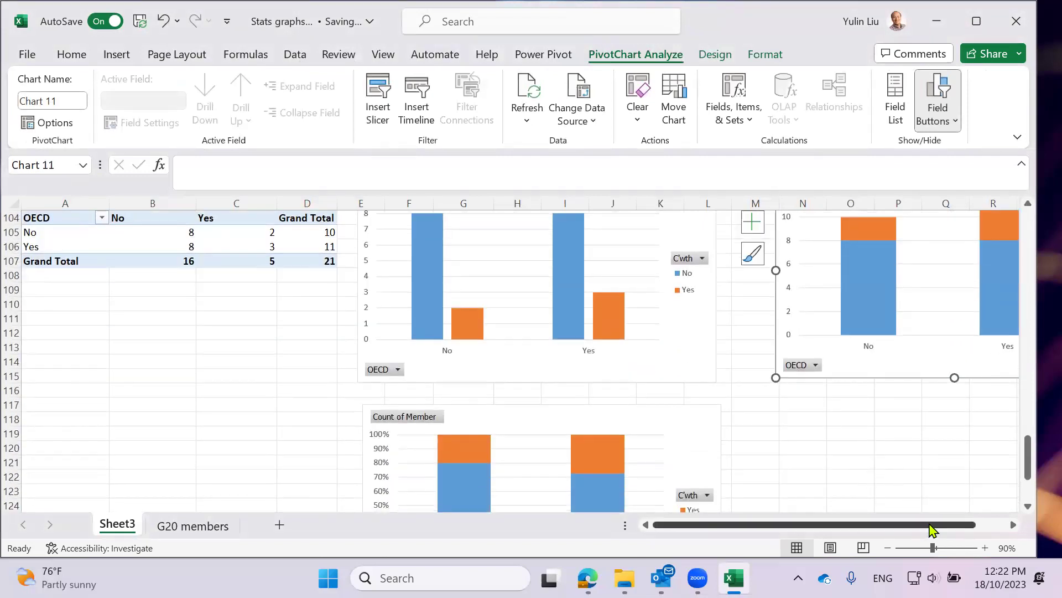
{"action": "scroll", "coordinate": [346, 308], "scroll_direction": "up", "scroll_amount": 2}
{"action": "scroll", "coordinate": [465, 343], "scroll_direction": "down", "scroll_amount": 1}
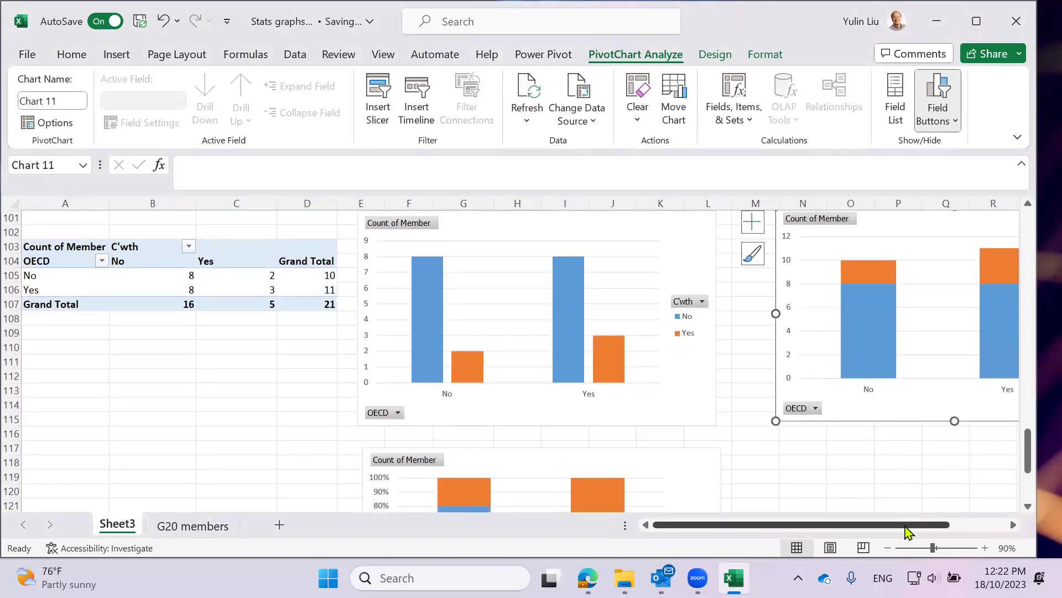
{"action": "scroll", "coordinate": [835, 293], "scroll_direction": "right", "scroll_amount": 2}
{"action": "scroll", "coordinate": [835, 393], "scroll_direction": "down", "scroll_amount": 2}
{"action": "left_click_drag", "start_coordinate": [819, 525], "coordinate": [774, 524]}
{"action": "scroll", "coordinate": [533, 384], "scroll_direction": "down", "scroll_amount": 2}
{"action": "scroll", "coordinate": [546, 397], "scroll_direction": "up", "scroll_amount": 4}
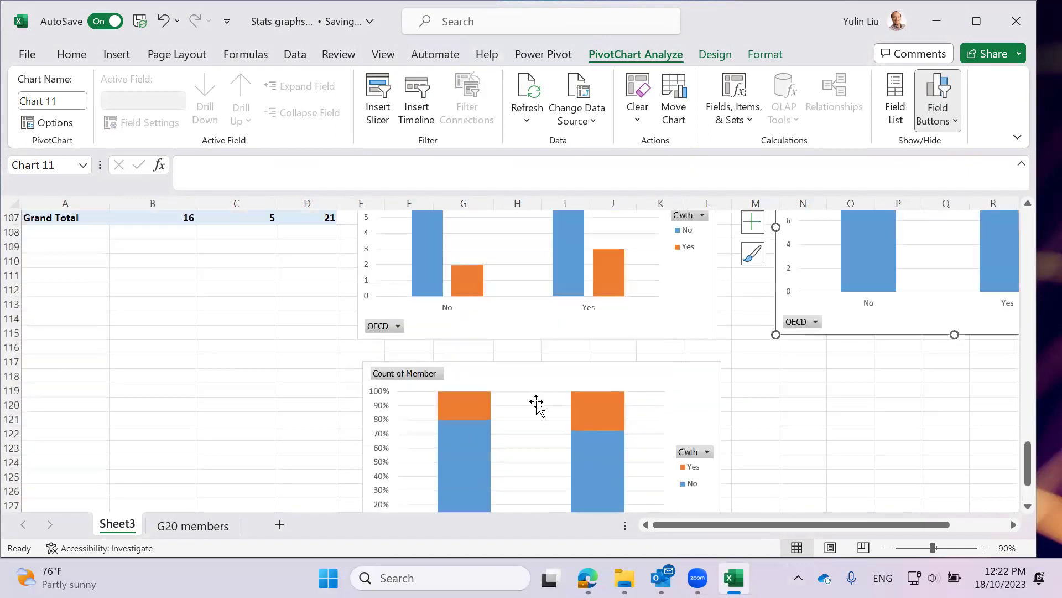
Switch rows and columns in the clustered chart's data source so C'wth forms the category axis and OECD the series
{"action": "right_click", "coordinate": [505, 270]}
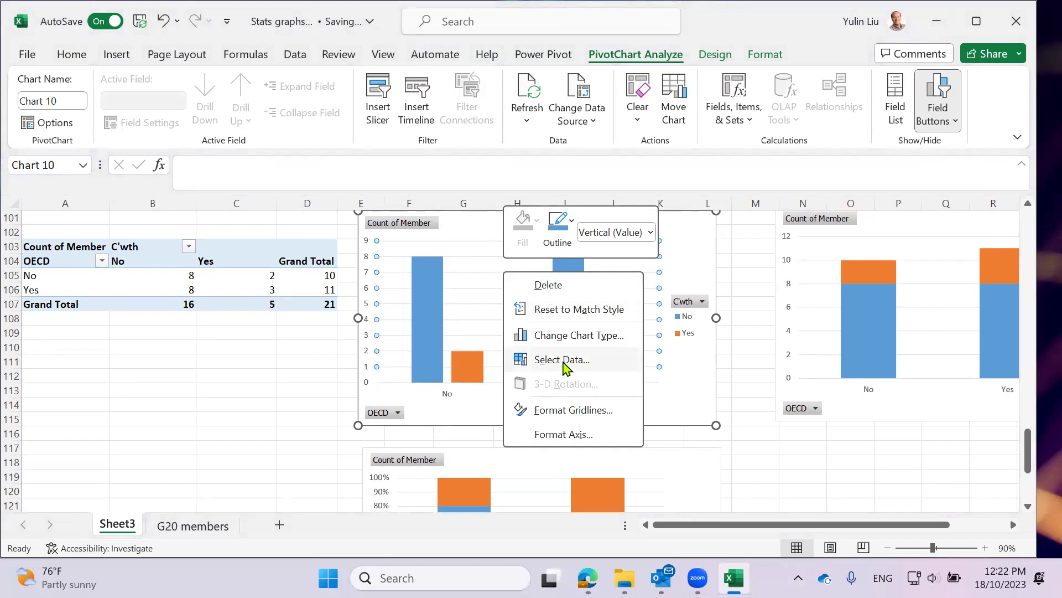
{"action": "left_click", "coordinate": [564, 360]}
{"action": "left_click", "coordinate": [772, 293]}
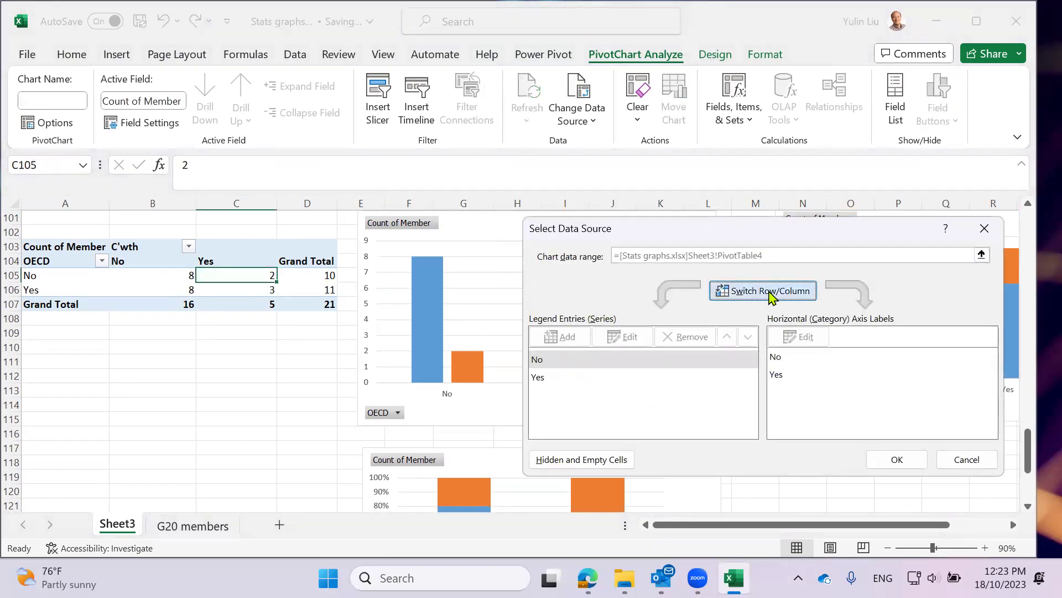
{"action": "left_click", "coordinate": [772, 293]}
{"action": "left_click", "coordinate": [772, 293]}
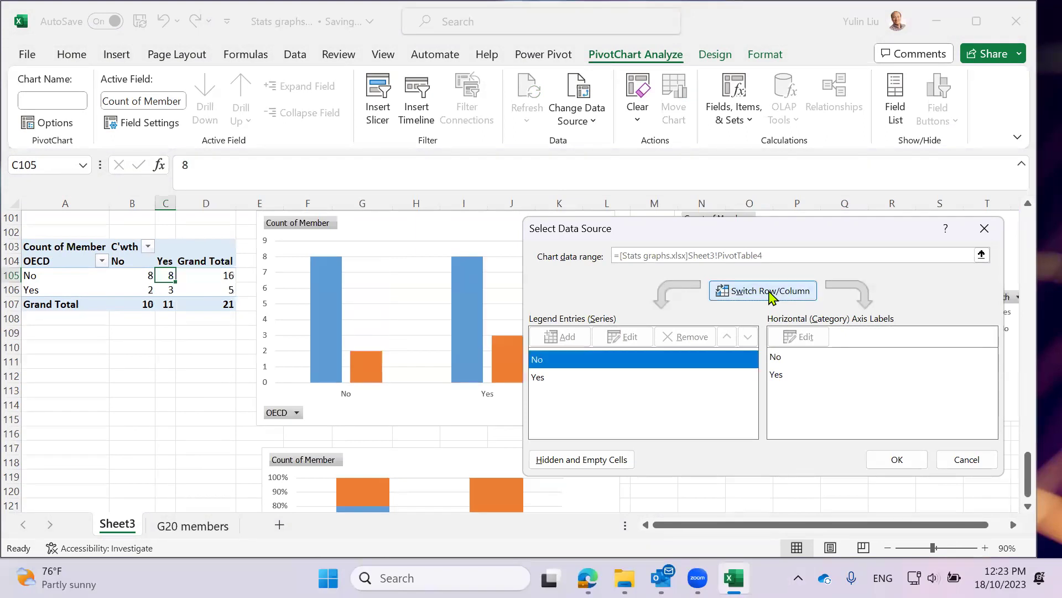
{"action": "left_click", "coordinate": [772, 293]}
{"action": "left_click", "coordinate": [772, 293]}
{"action": "left_click", "coordinate": [920, 462]}
Examine the cross-tabulation and the three column charts with C'wth as categories and OECD as series
{"action": "scroll", "coordinate": [718, 455], "scroll_direction": "down", "scroll_amount": 1}
{"action": "scroll", "coordinate": [718, 455], "scroll_direction": "down", "scroll_amount": 3}
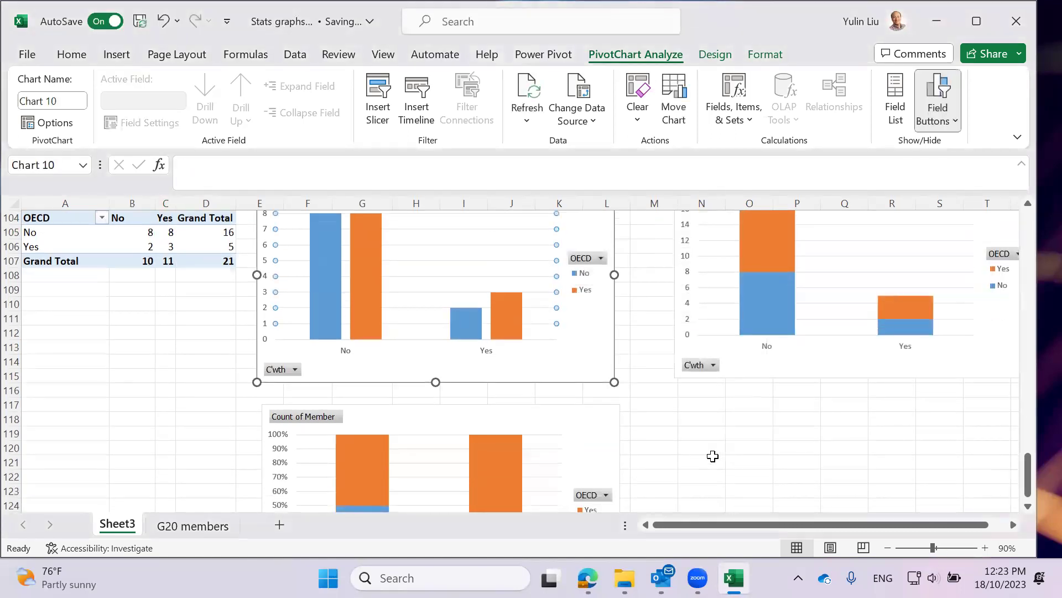
{"action": "scroll", "coordinate": [707, 458], "scroll_direction": "up", "scroll_amount": 3}
{"action": "scroll", "coordinate": [707, 460], "scroll_direction": "down", "scroll_amount": 3}
{"action": "scroll", "coordinate": [705, 465], "scroll_direction": "down", "scroll_amount": 1}
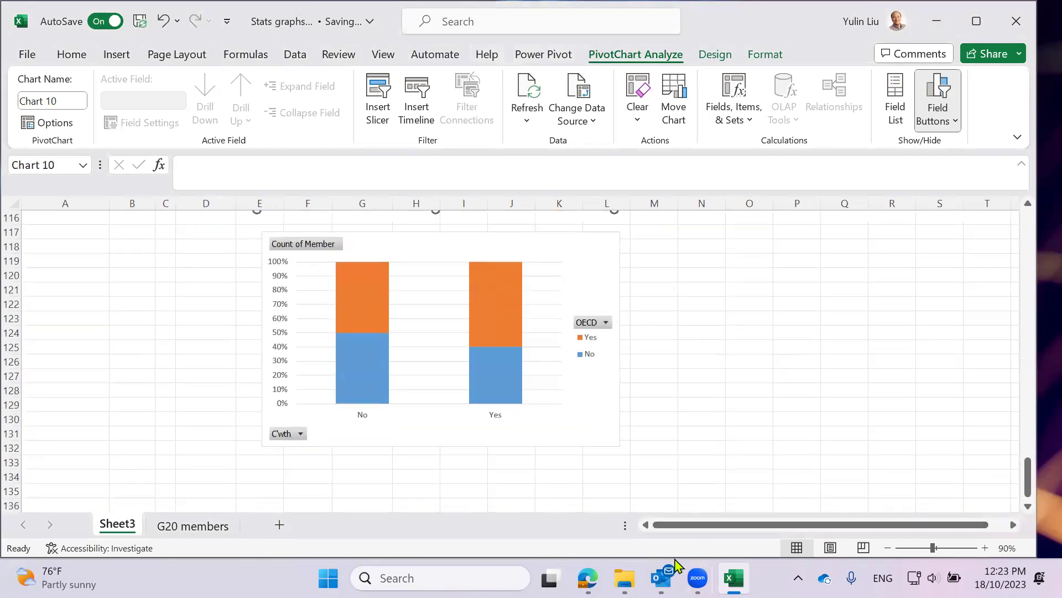
{"action": "scroll", "coordinate": [408, 441], "scroll_direction": "up", "scroll_amount": 1}
{"action": "scroll", "coordinate": [365, 397], "scroll_direction": "down", "scroll_amount": 2}
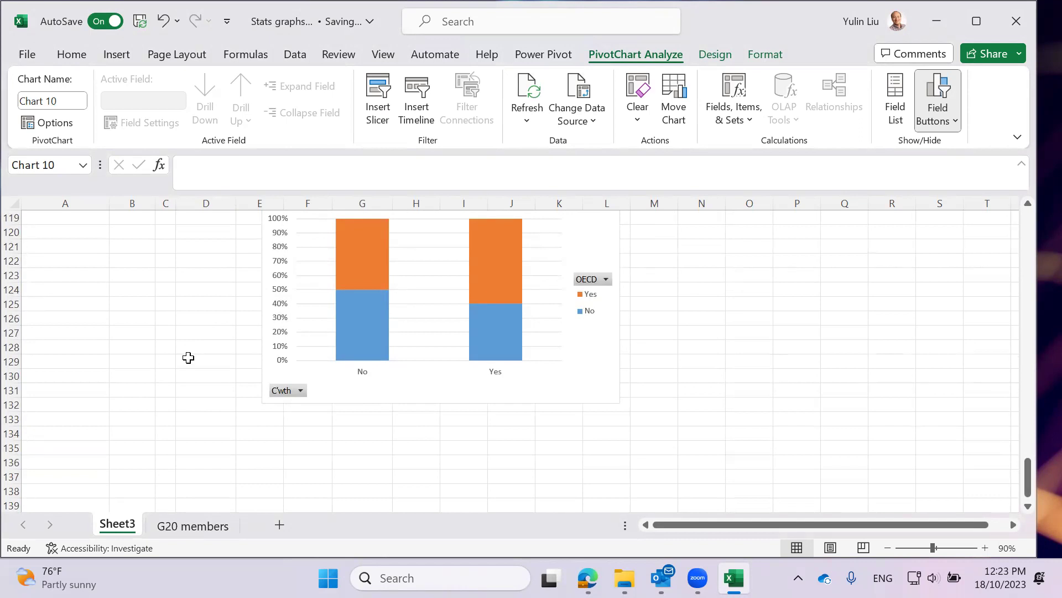
{"action": "scroll", "coordinate": [187, 359], "scroll_direction": "up", "scroll_amount": 5}
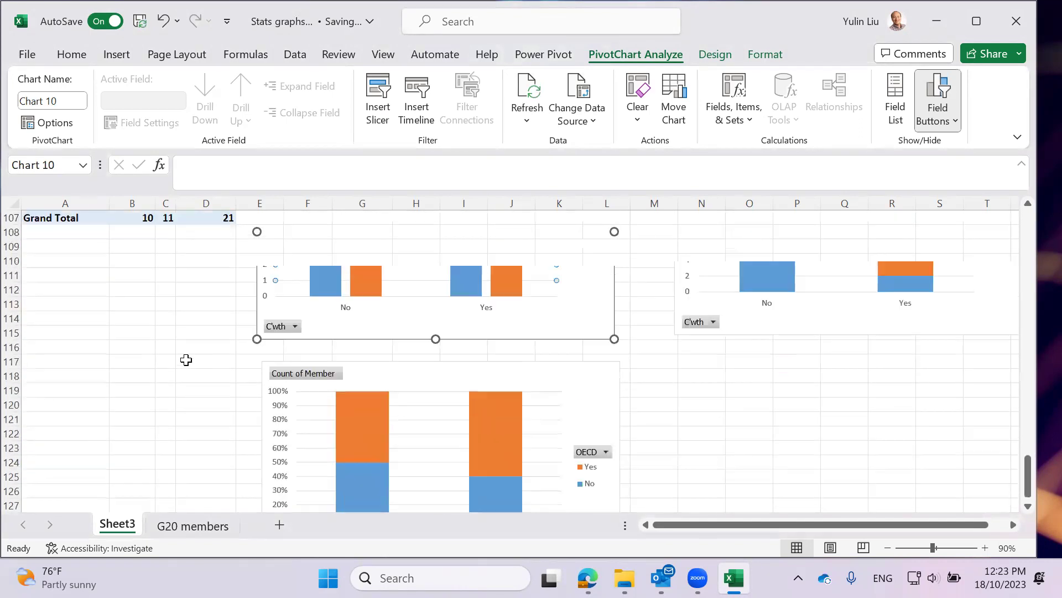
{"action": "scroll", "coordinate": [186, 360], "scroll_direction": "up", "scroll_amount": 3}
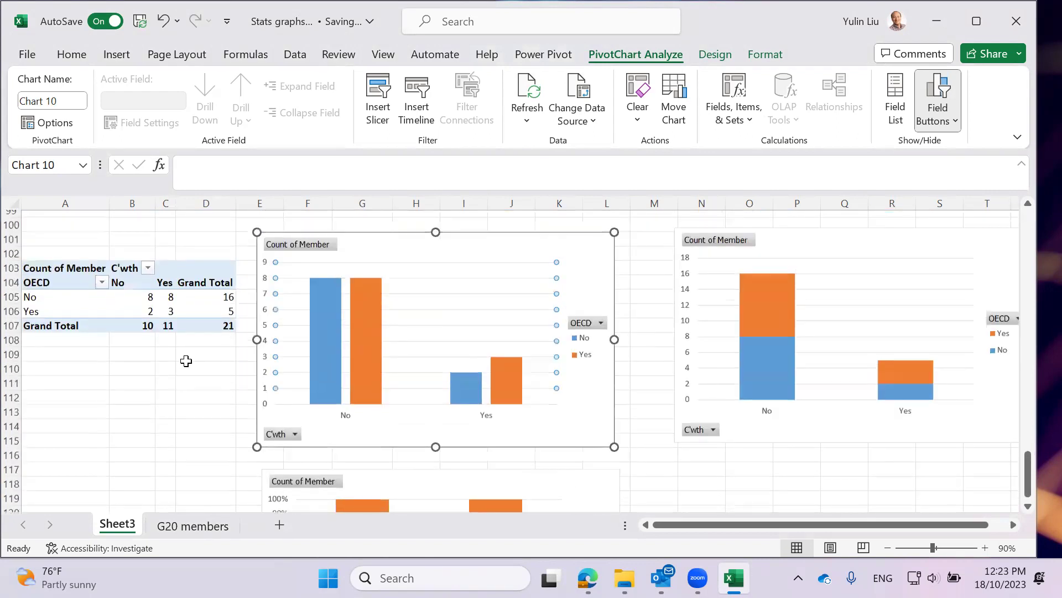
{"action": "scroll", "coordinate": [186, 358], "scroll_direction": "down", "scroll_amount": 6}
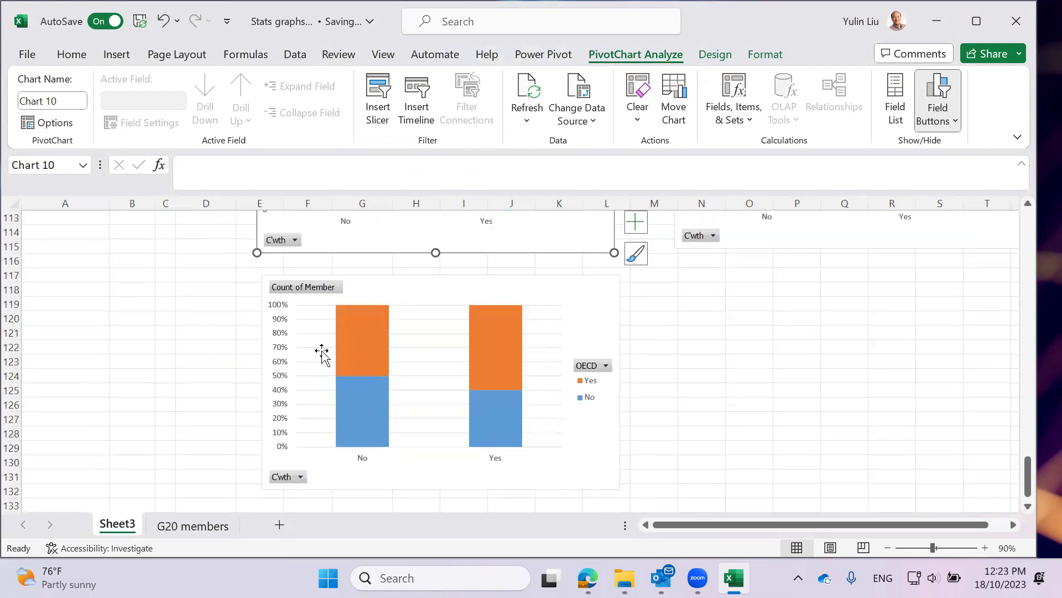
{"action": "scroll", "coordinate": [203, 419], "scroll_direction": "up", "scroll_amount": 4}
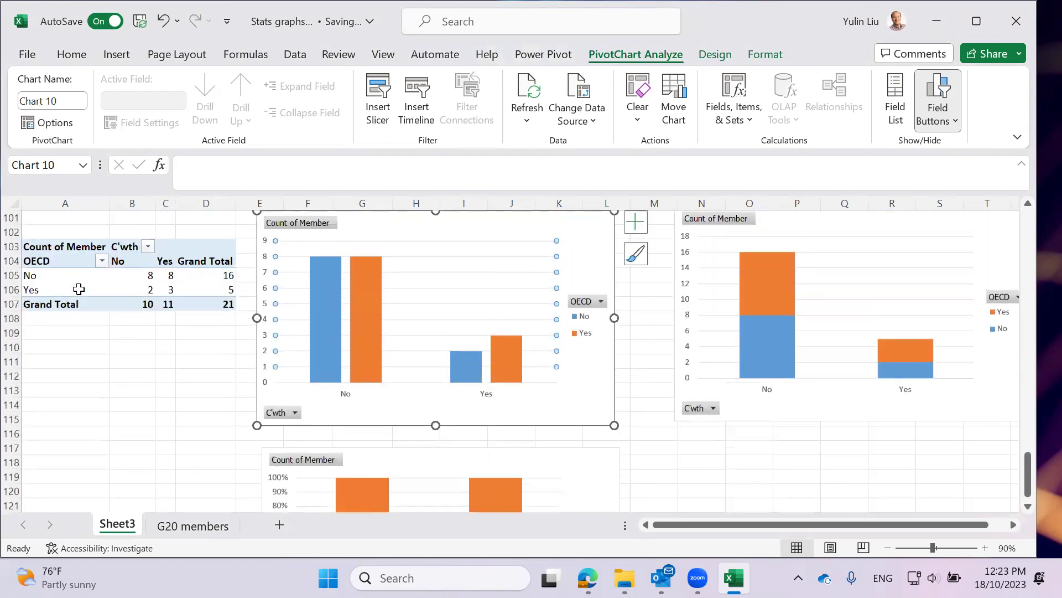
Copy the OECD by C'wth cross-tabulation at A103 and paste it at A136 below the charts
{"action": "left_click", "coordinate": [29, 245]}
{"action": "key", "text": "ctrl+c"}
{"action": "scroll", "coordinate": [199, 360], "scroll_direction": "down", "scroll_amount": 10}
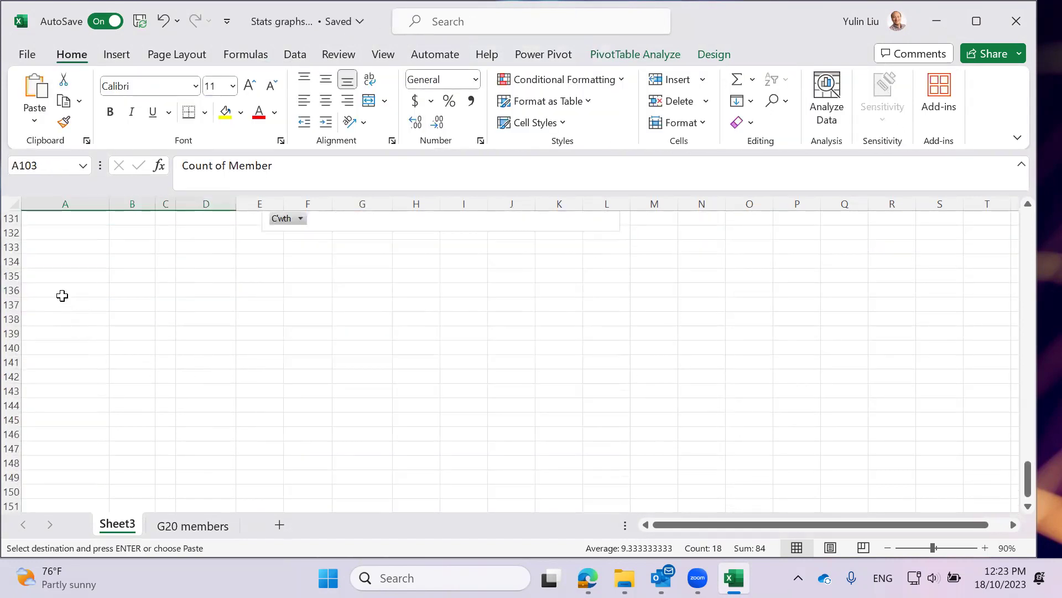
{"action": "left_click", "coordinate": [62, 296]}
{"action": "key", "text": "ctrl+v"}
{"action": "left_click", "coordinate": [202, 320]}
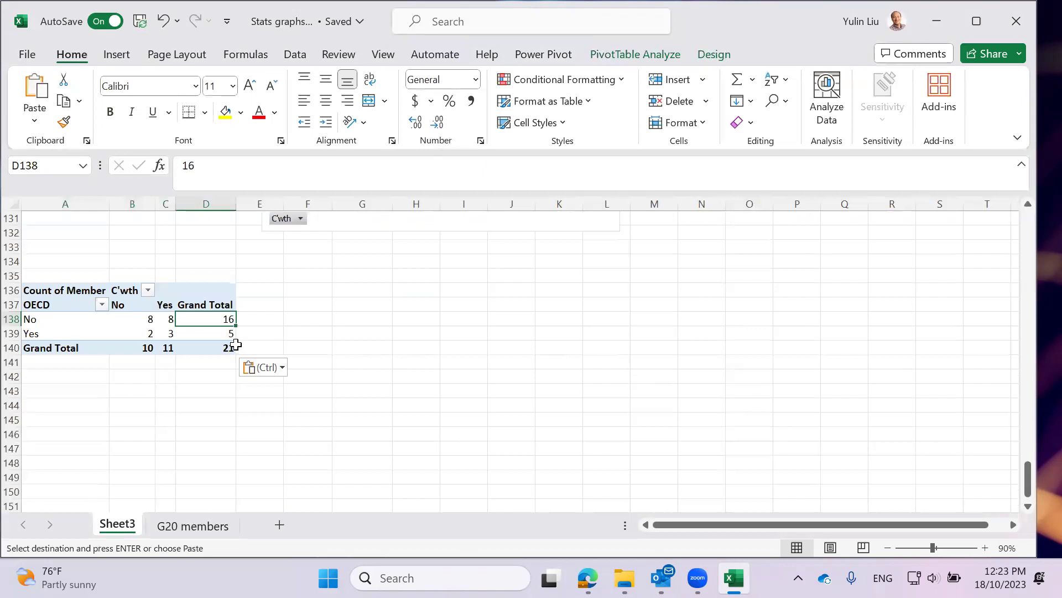
Show the copied PivotTable's field list and remove OECD from its columns and C'wth from its rows
{"action": "left_click", "coordinate": [635, 54]}
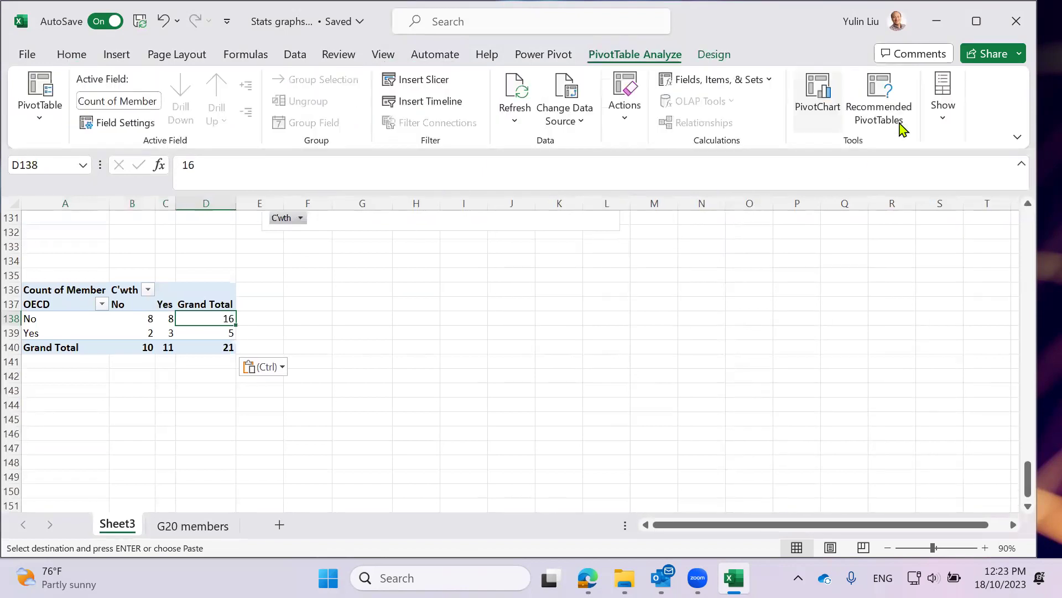
{"action": "left_click", "coordinate": [943, 100]}
{"action": "left_click", "coordinate": [943, 176]}
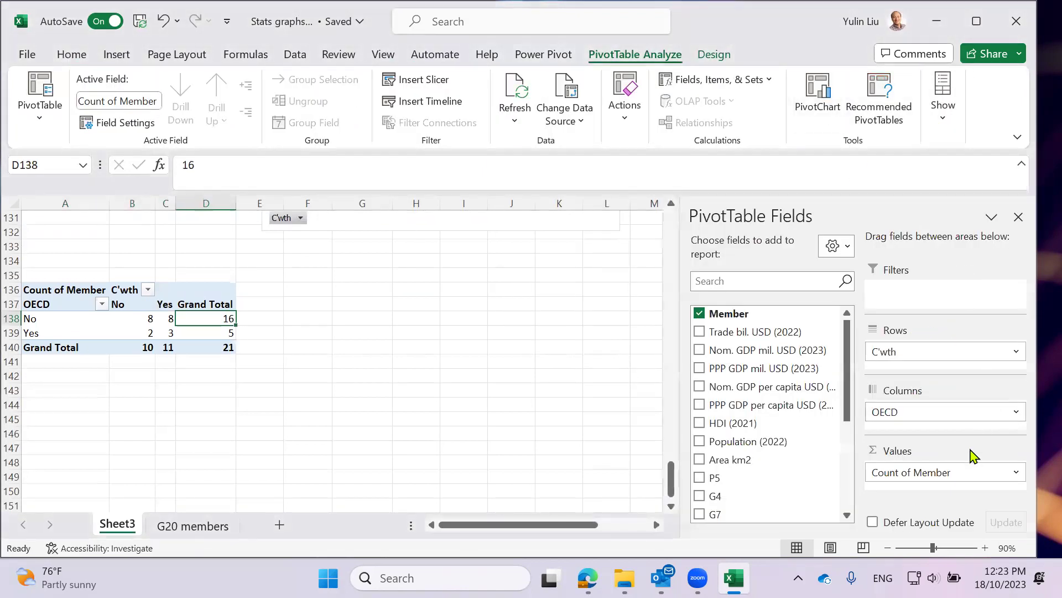
{"action": "left_click_drag", "start_coordinate": [912, 416], "coordinate": [664, 381]}
{"action": "left_click_drag", "start_coordinate": [941, 352], "coordinate": [646, 369]}
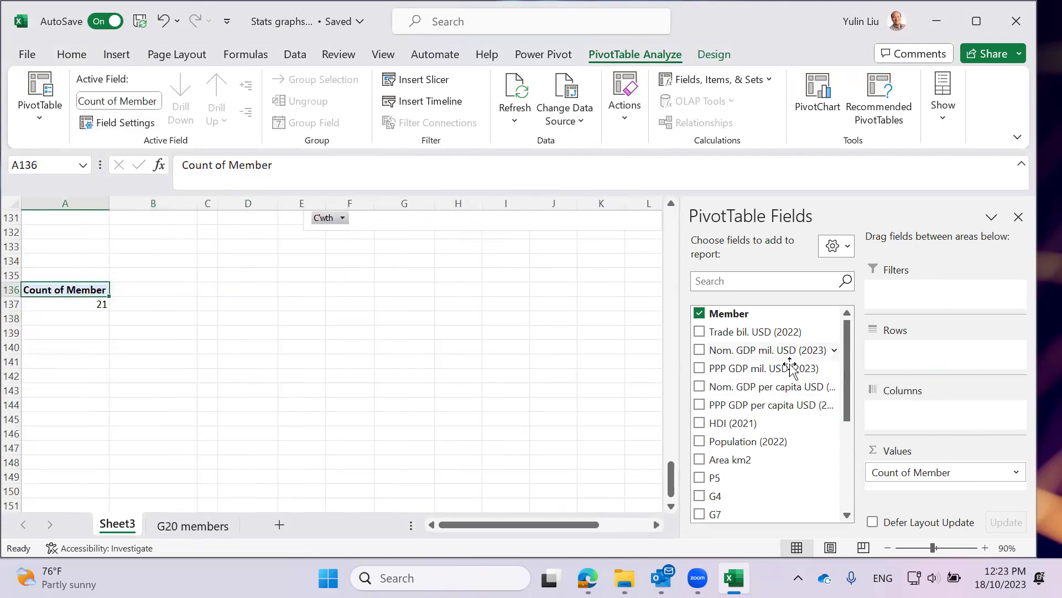
Place Nom. GDP mil. USD (2023) in the copied PivotTable's rows and Population (2022) in its columns
{"action": "left_click_drag", "start_coordinate": [757, 352], "coordinate": [929, 359]}
{"action": "scroll", "coordinate": [791, 437], "scroll_direction": "down", "scroll_amount": 2}
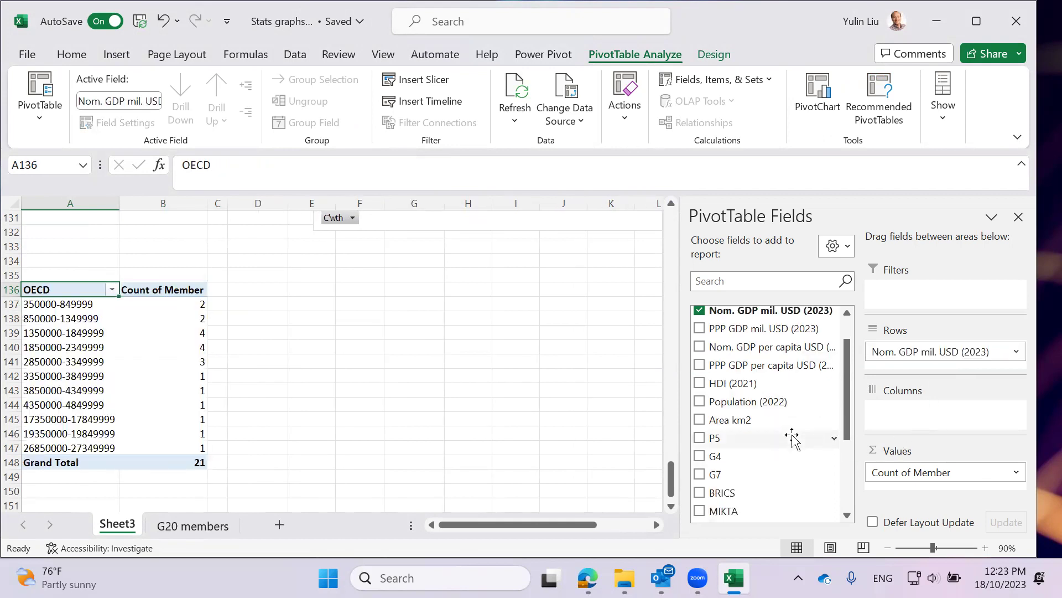
{"action": "left_click_drag", "start_coordinate": [766, 402], "coordinate": [921, 428]}
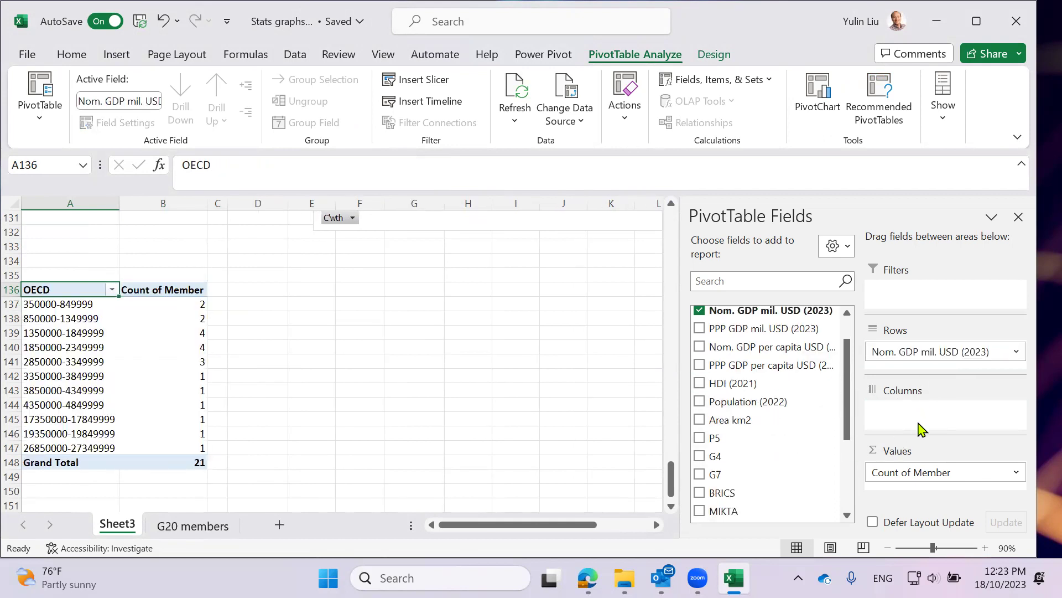
{"action": "left_click_drag", "start_coordinate": [762, 399], "coordinate": [934, 431]}
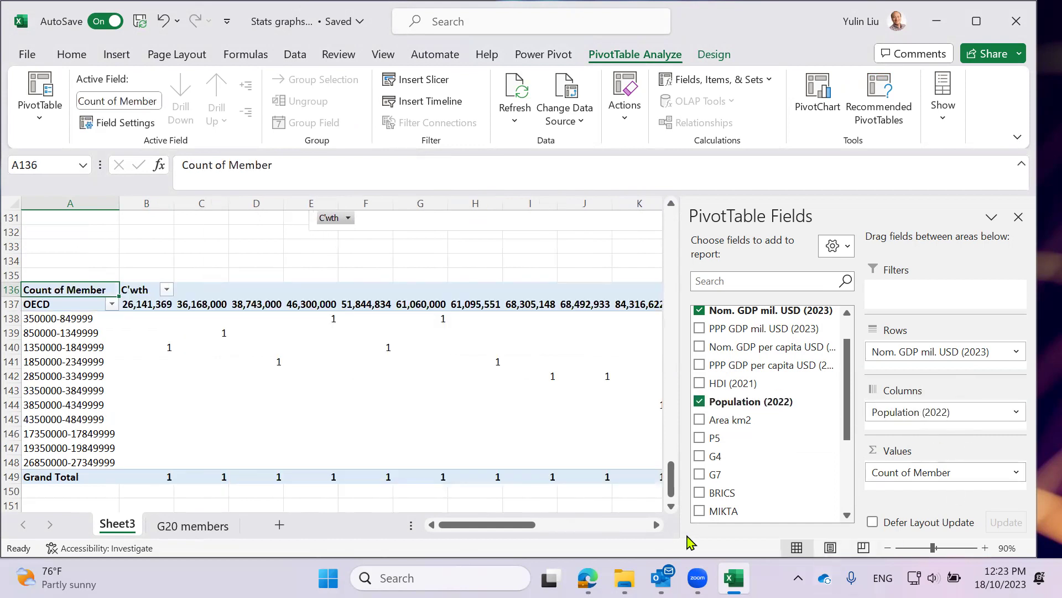
{"action": "right_click", "coordinate": [165, 297]}
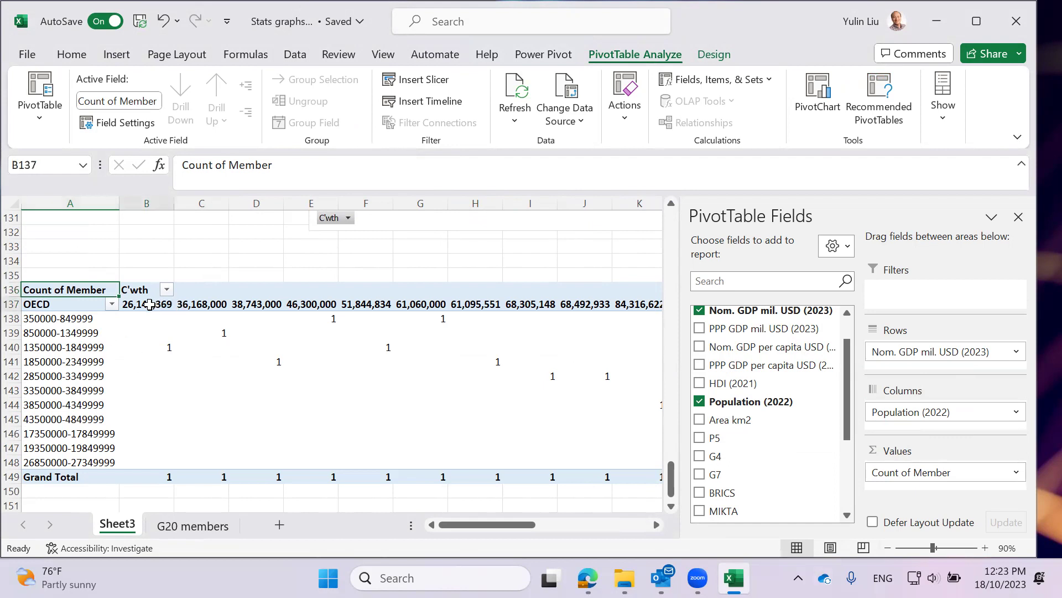
{"action": "left_click", "coordinate": [242, 402]}
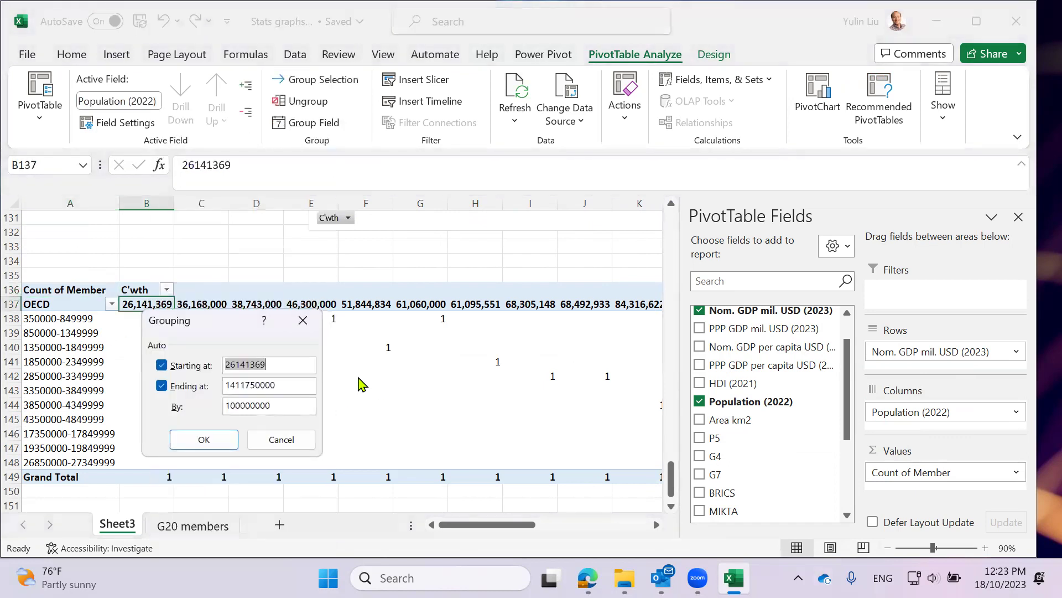
{"action": "left_click", "coordinate": [302, 320]}
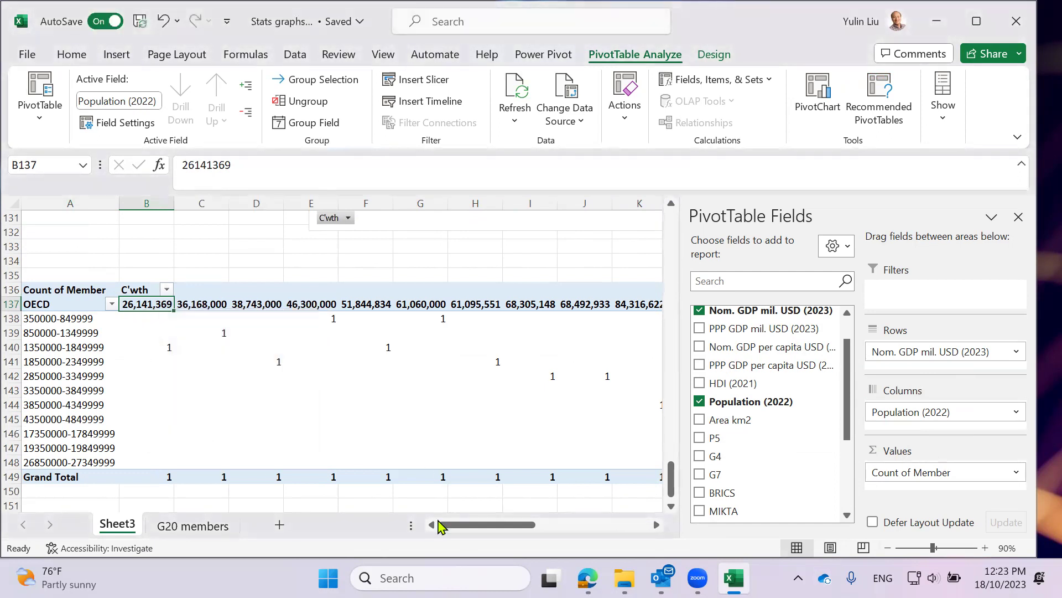
Close the PivotTable field list to look across the GDP by population cross-tabulation
{"action": "left_click_drag", "start_coordinate": [534, 525], "coordinate": [484, 524]}
{"action": "left_click", "coordinate": [1018, 217]}
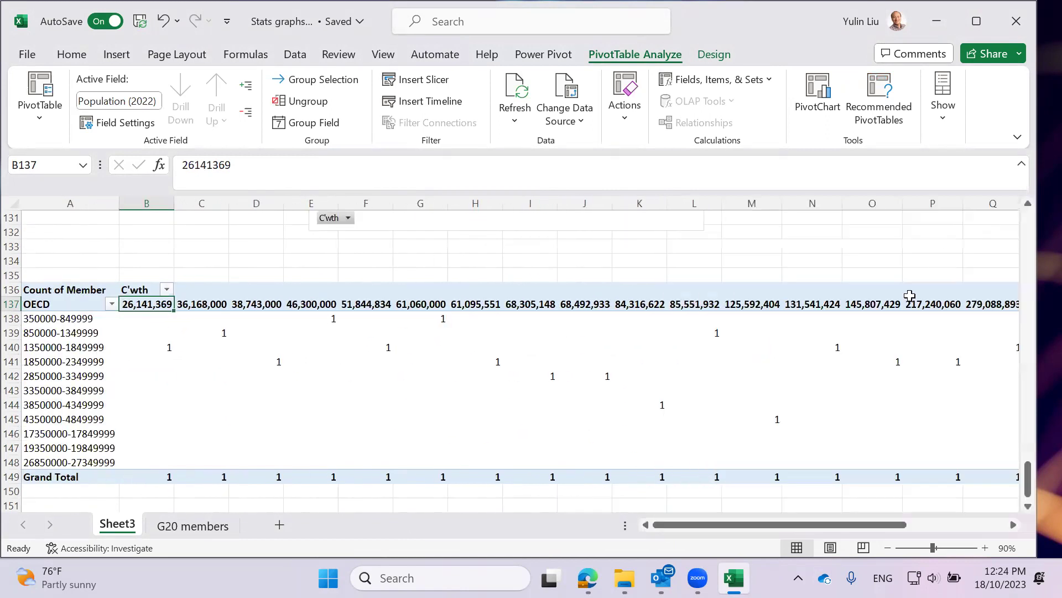
{"action": "left_click_drag", "start_coordinate": [722, 529], "coordinate": [673, 524]}
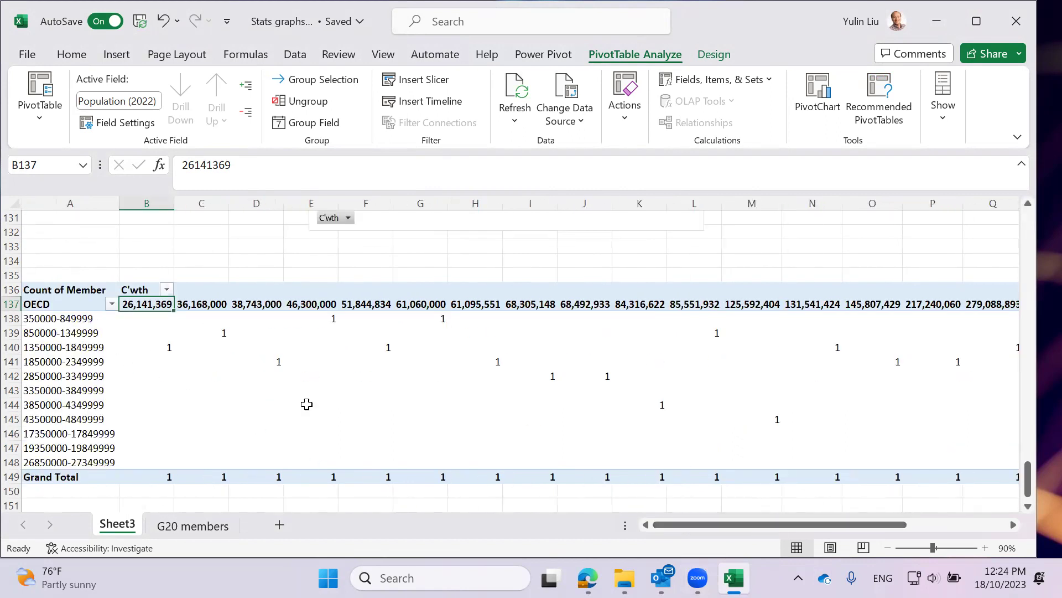
Delete the box plot from the G20 members sheet
{"action": "left_click", "coordinate": [209, 526]}
{"action": "scroll", "coordinate": [579, 268], "scroll_direction": "up", "scroll_amount": 1}
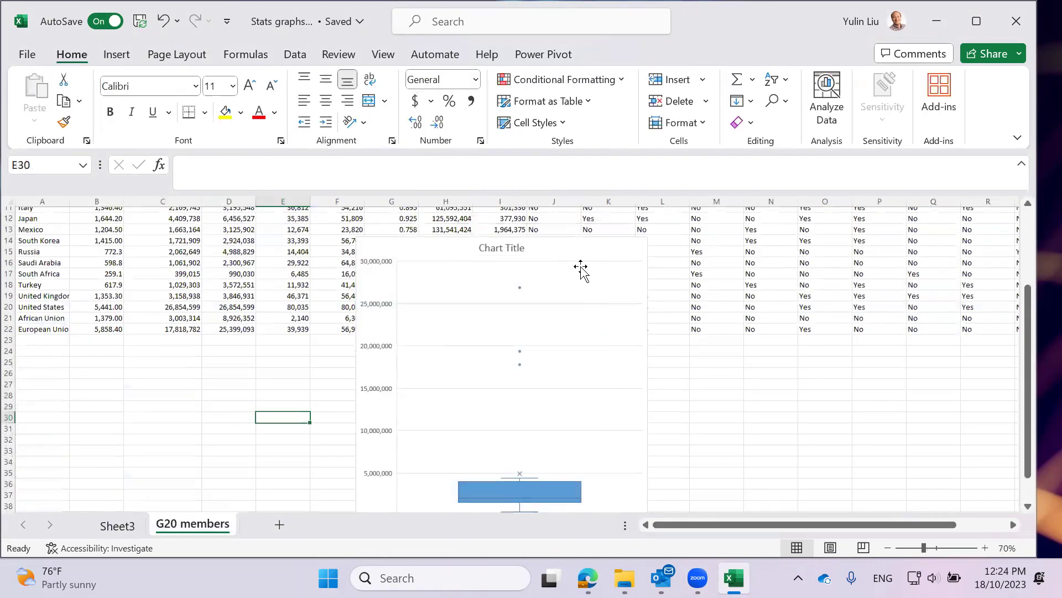
{"action": "left_click", "coordinate": [579, 268]}
{"action": "key", "text": "Delete"}
{"action": "scroll", "coordinate": [578, 261], "scroll_direction": "up", "scroll_amount": 3}
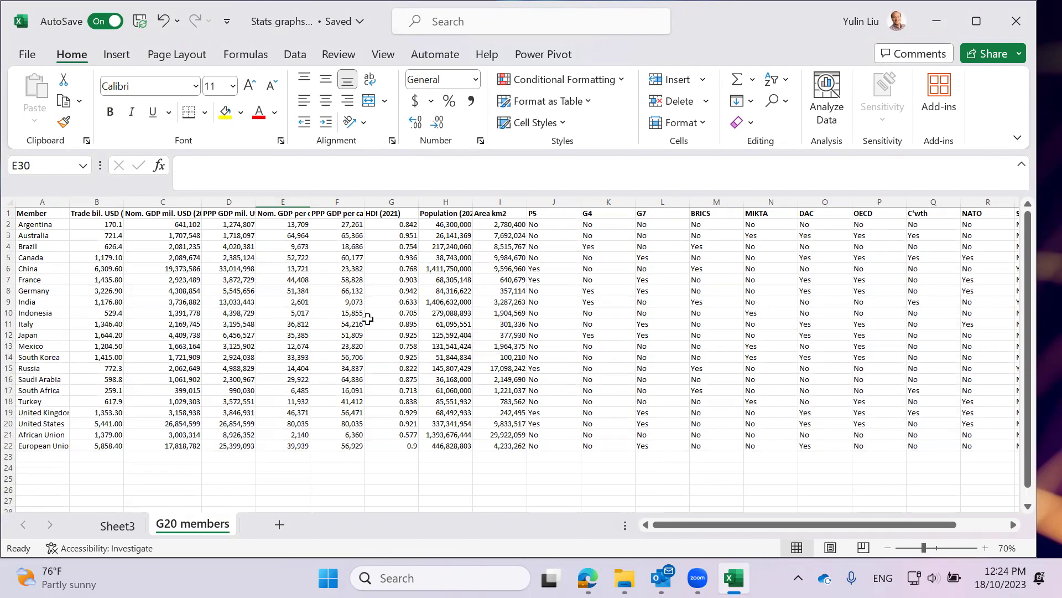
{"action": "left_click", "coordinate": [116, 54]}
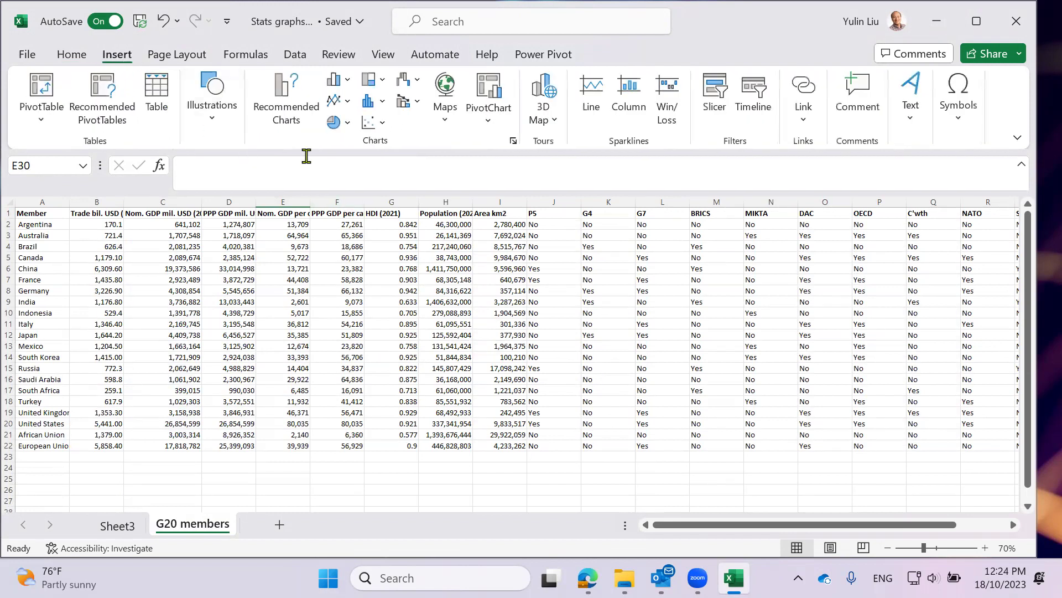
{"action": "left_click", "coordinate": [383, 123]}
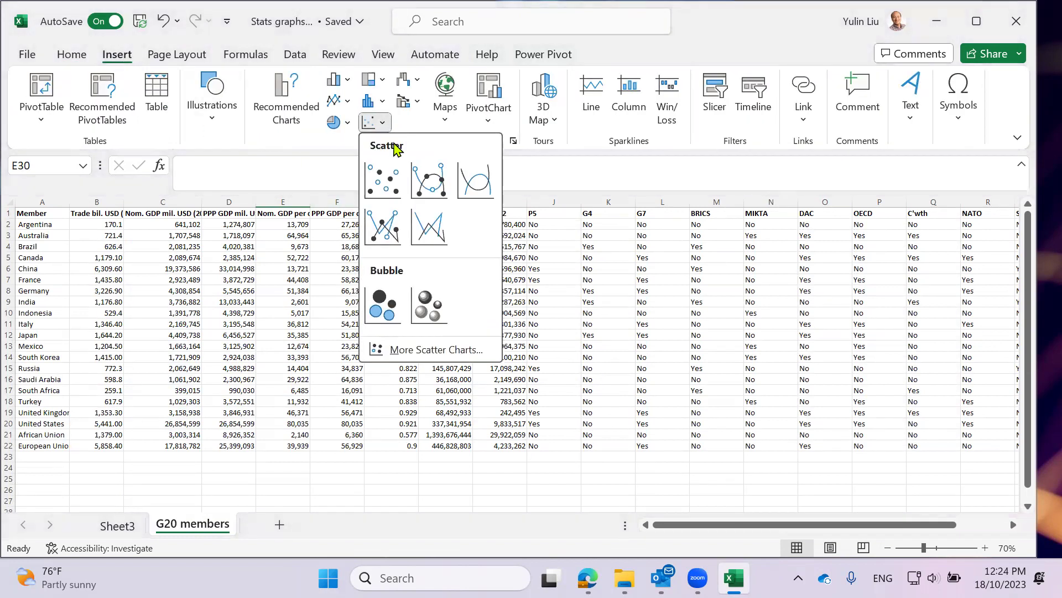
{"action": "left_click", "coordinate": [521, 348]}
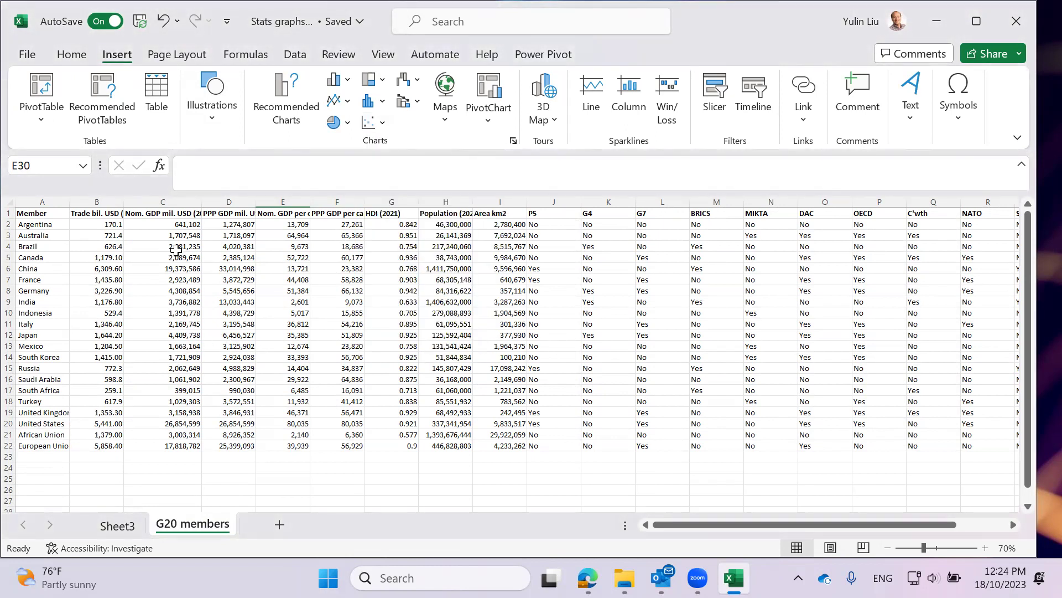
Highlight the Population (2022) and Area km2 data in H1:I22 in yellow and autofit both columns
{"action": "left_click_drag", "start_coordinate": [464, 219], "coordinate": [505, 445]}
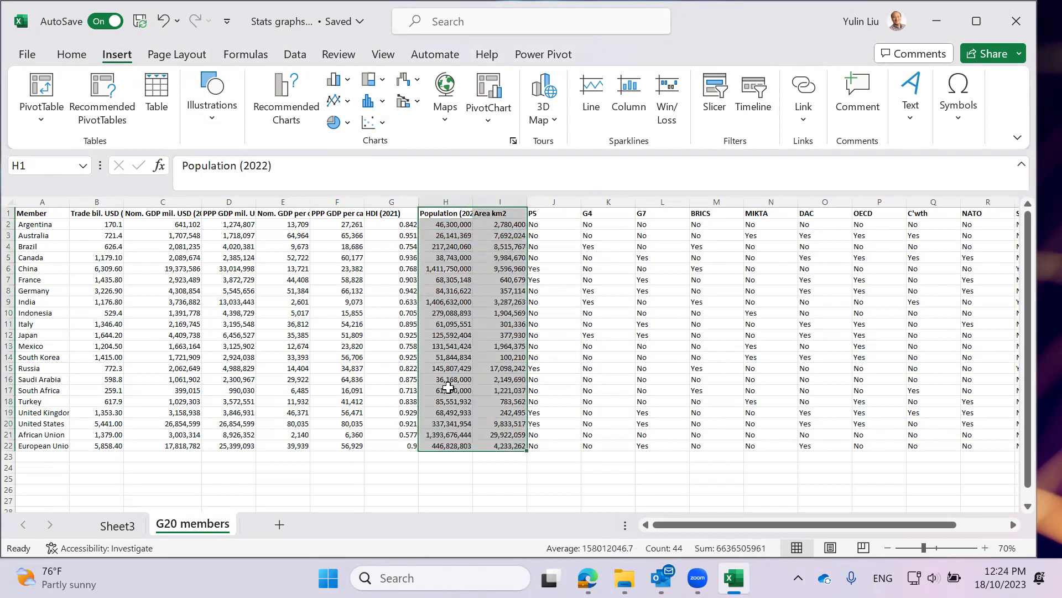
{"action": "left_click", "coordinate": [71, 53]}
{"action": "left_click", "coordinate": [224, 113]}
{"action": "left_click", "coordinate": [595, 357]}
{"action": "left_click_drag", "start_coordinate": [479, 204], "coordinate": [515, 232]}
{"action": "double_click", "coordinate": [566, 200]}
Examine the paired Population (2022) and Area km2 values in Argentina's row
{"action": "left_click_drag", "start_coordinate": [462, 222], "coordinate": [524, 224]}
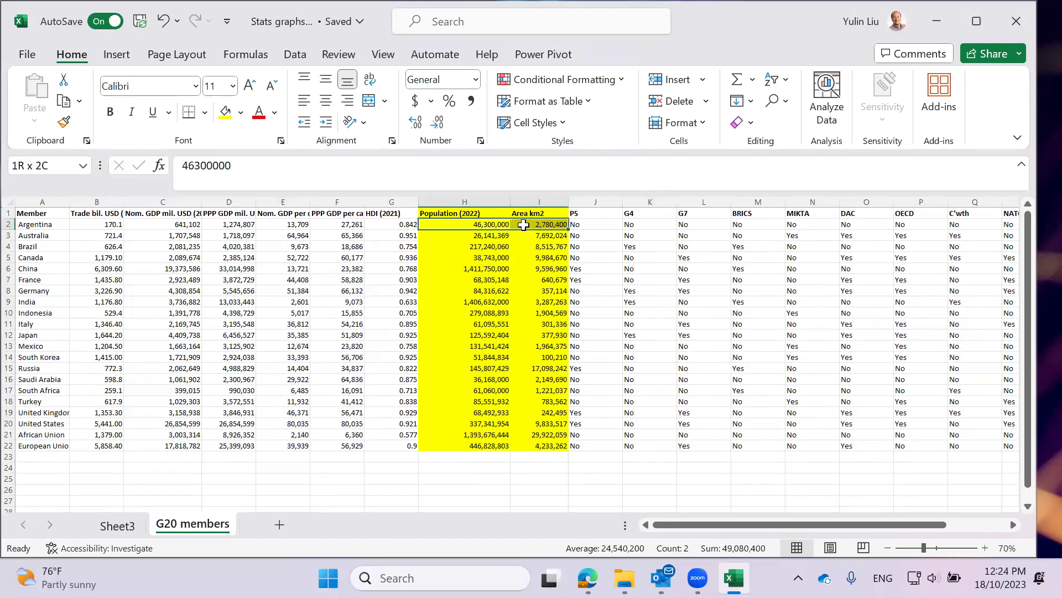
{"action": "left_click", "coordinate": [527, 270]}
{"action": "left_click", "coordinate": [458, 222]}
{"action": "left_click", "coordinate": [536, 226]}
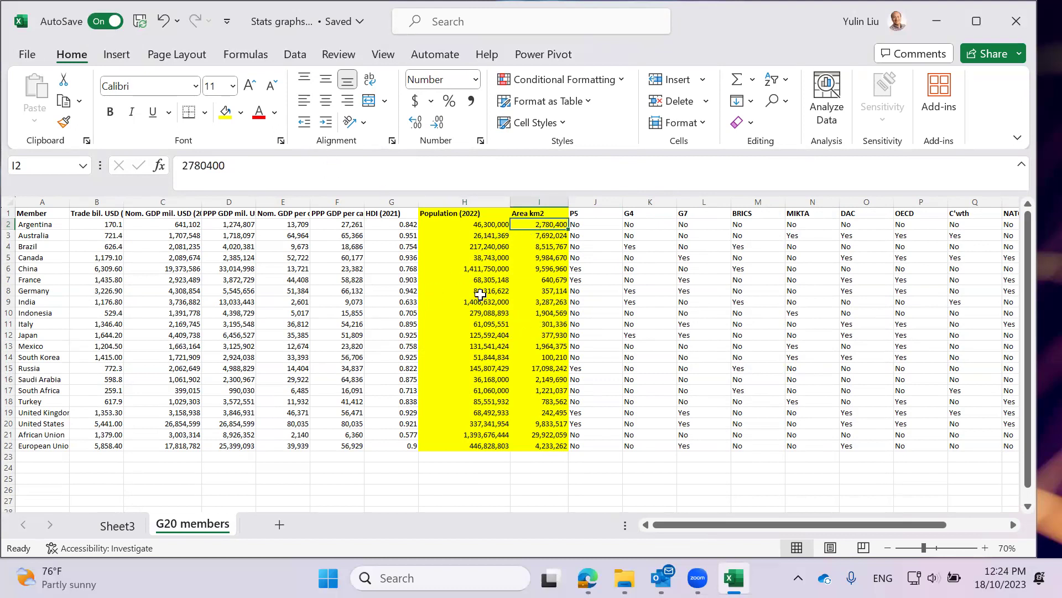
{"action": "left_click", "coordinate": [469, 226]}
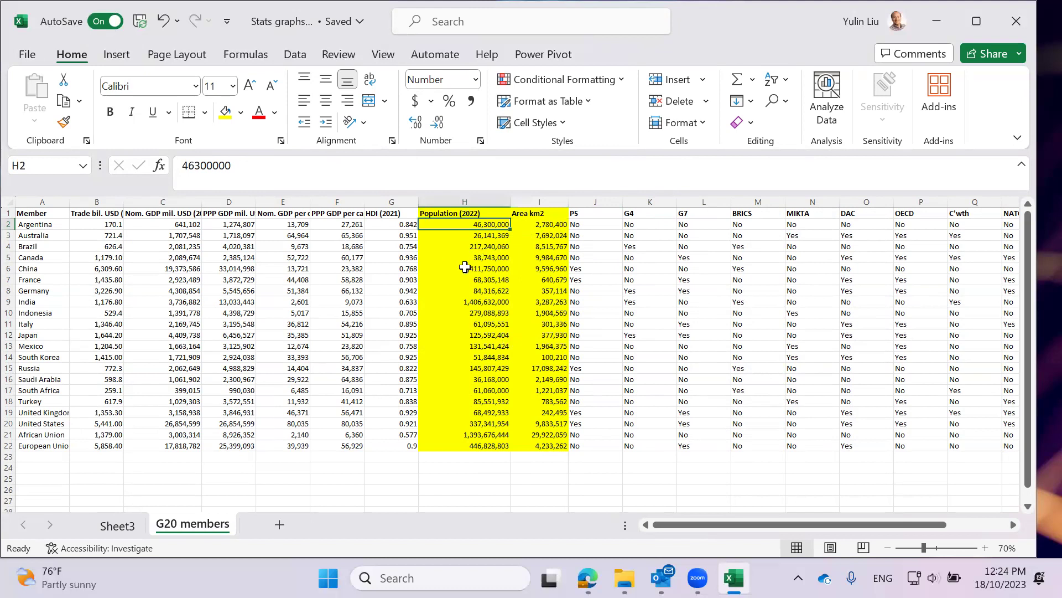
Insert a blank scatter chart with an empty cell below the G20 members data selected
{"action": "left_click", "coordinate": [427, 470]}
{"action": "scroll", "coordinate": [498, 471], "scroll_direction": "down", "scroll_amount": 2}
{"action": "left_click", "coordinate": [348, 433]}
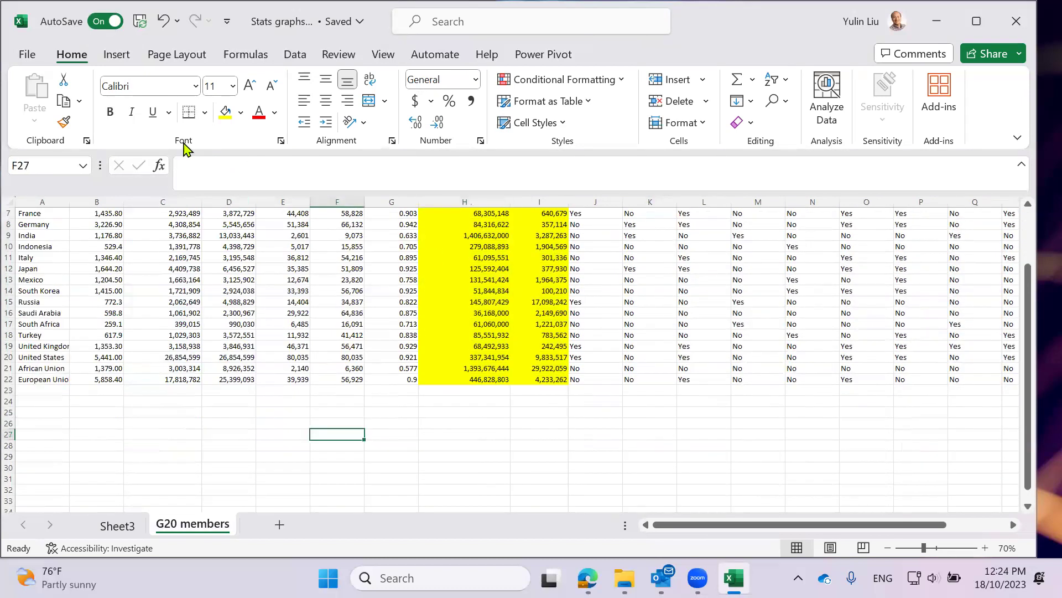
{"action": "left_click", "coordinate": [116, 53]}
{"action": "left_click", "coordinate": [389, 423]}
{"action": "left_click", "coordinate": [292, 444]}
{"action": "left_click", "coordinate": [327, 426]}
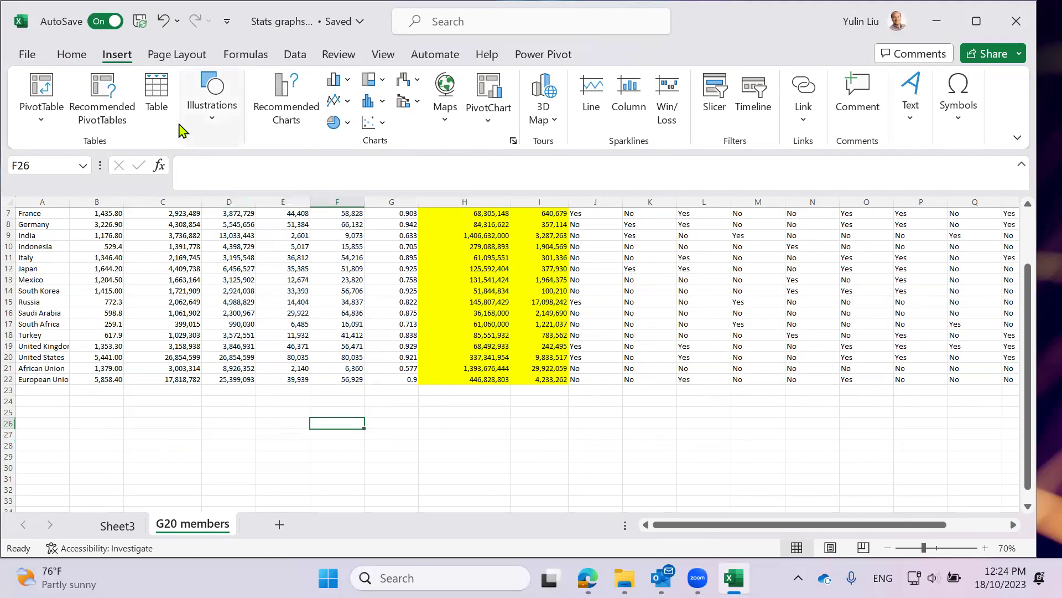
{"action": "left_click", "coordinate": [383, 127]}
{"action": "left_click", "coordinate": [382, 179]}
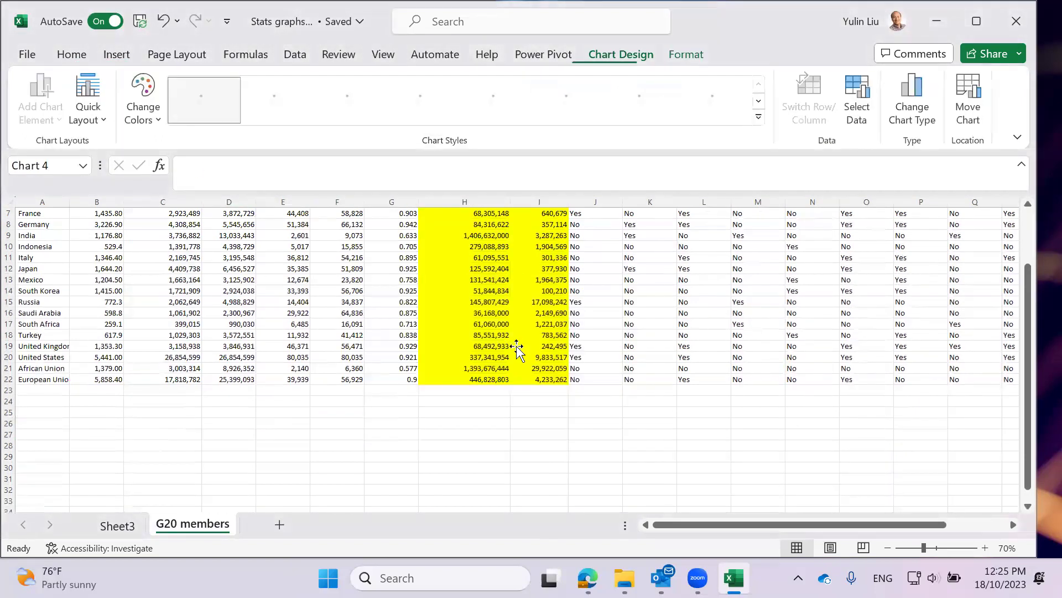
Add a series to the blank scatter chart with the Area km2 cells I2:I22 as its X values
{"action": "scroll", "coordinate": [450, 372], "scroll_direction": "down", "scroll_amount": 3}
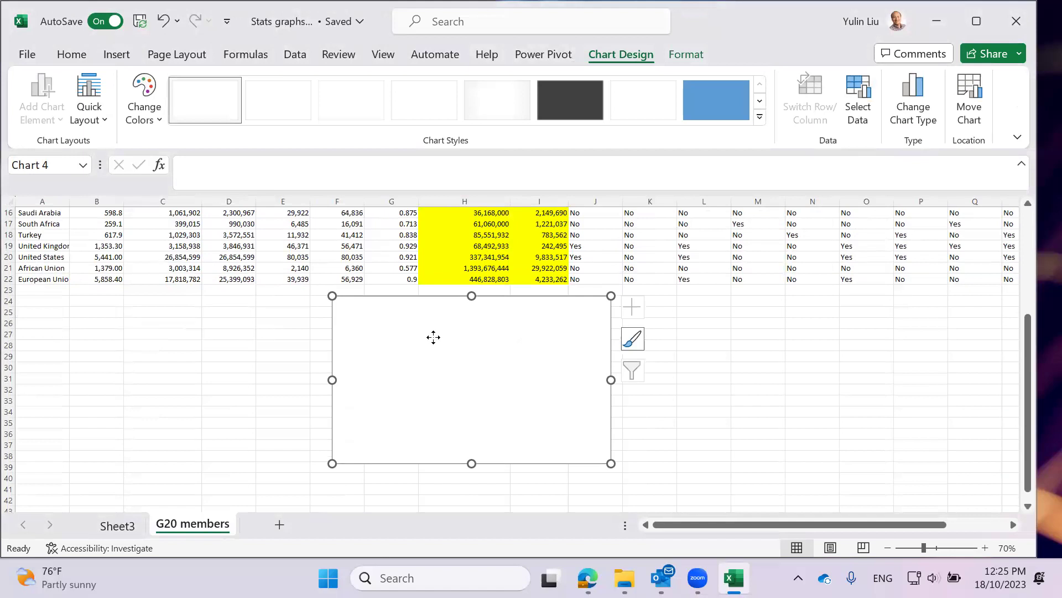
{"action": "right_click", "coordinate": [434, 337]}
{"action": "left_click", "coordinate": [487, 267]}
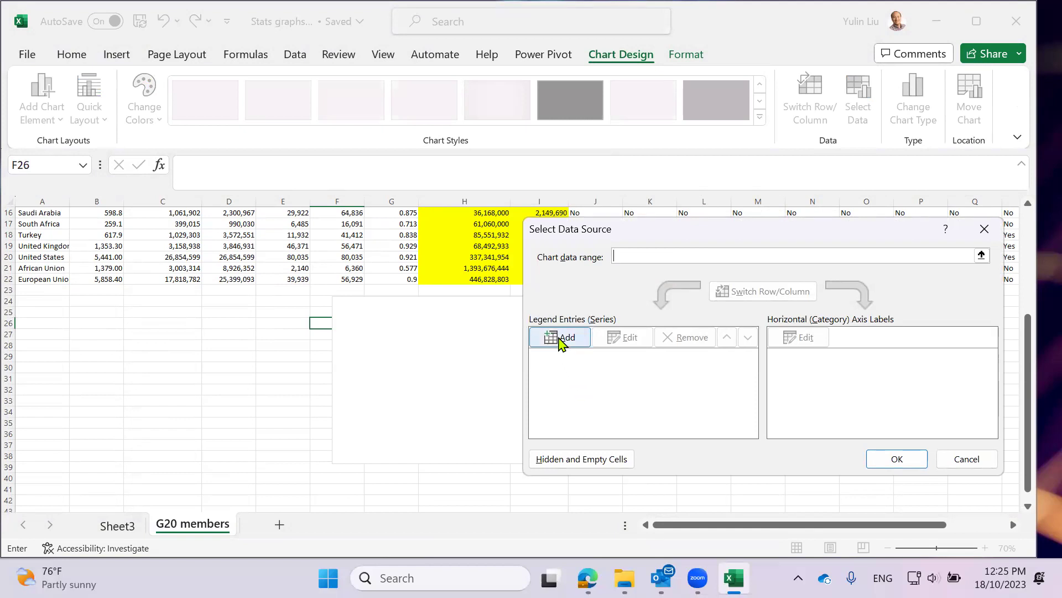
{"action": "left_click", "coordinate": [560, 339]}
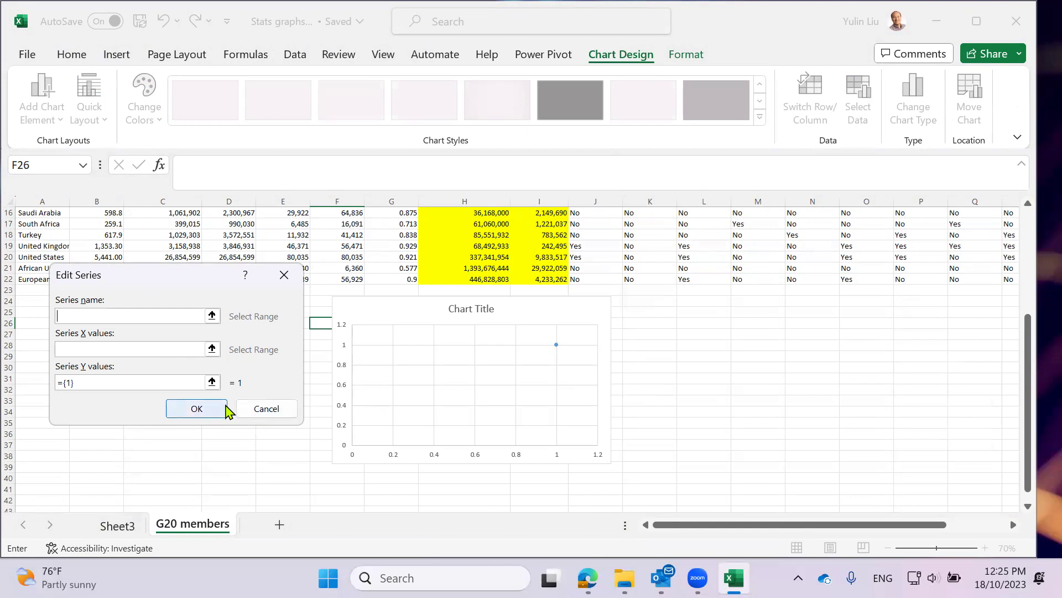
{"action": "left_click", "coordinate": [212, 348]}
{"action": "scroll", "coordinate": [438, 424], "scroll_direction": "up", "scroll_amount": 5}
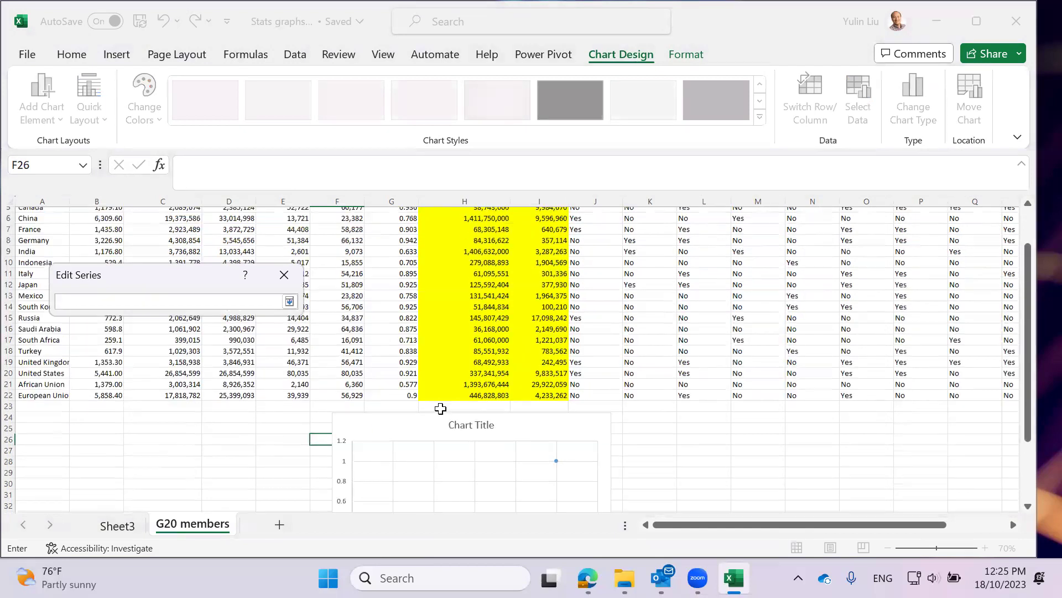
{"action": "left_click_drag", "start_coordinate": [539, 224], "coordinate": [540, 445]}
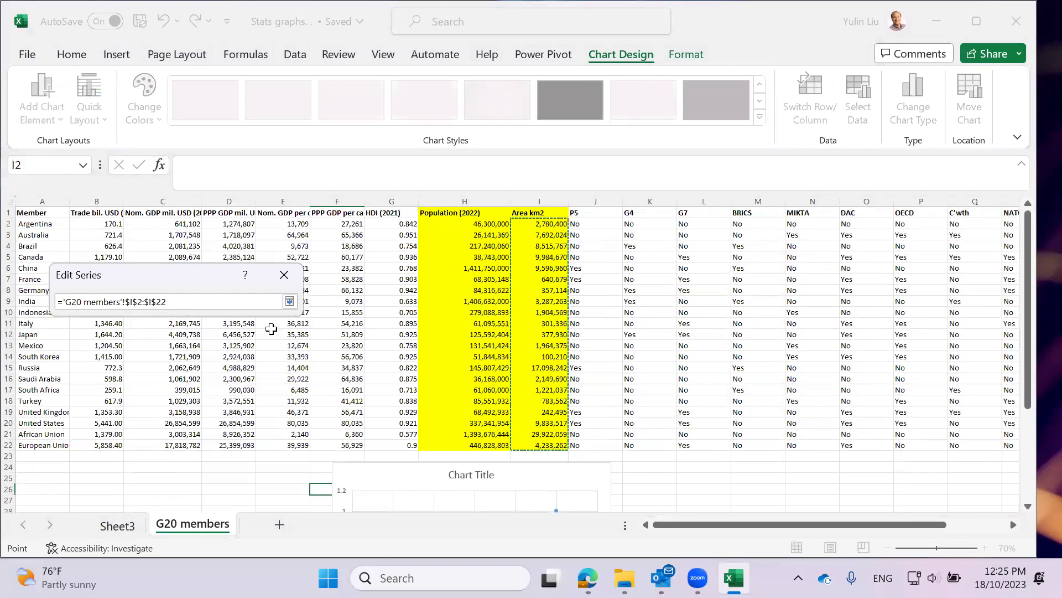
{"action": "left_click", "coordinate": [289, 301]}
Set the series' Y values to the Population (2022) cells H2:H22 and apply the chart's data source
{"action": "left_click", "coordinate": [212, 382]}
{"action": "left_click_drag", "start_coordinate": [471, 224], "coordinate": [465, 446]}
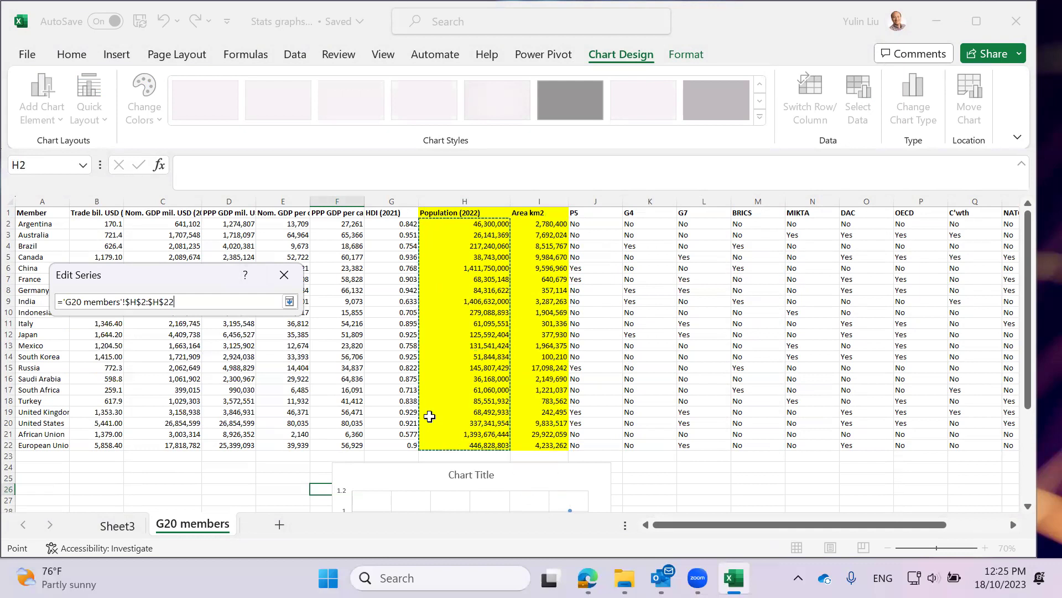
{"action": "left_click", "coordinate": [290, 302]}
{"action": "left_click", "coordinate": [199, 409]}
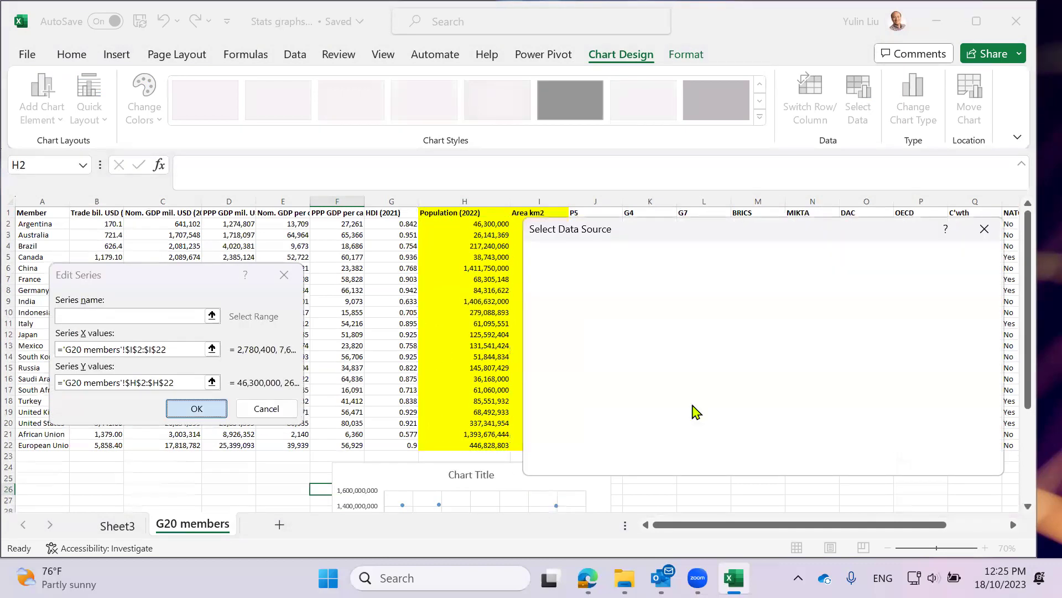
{"action": "left_click", "coordinate": [910, 461]}
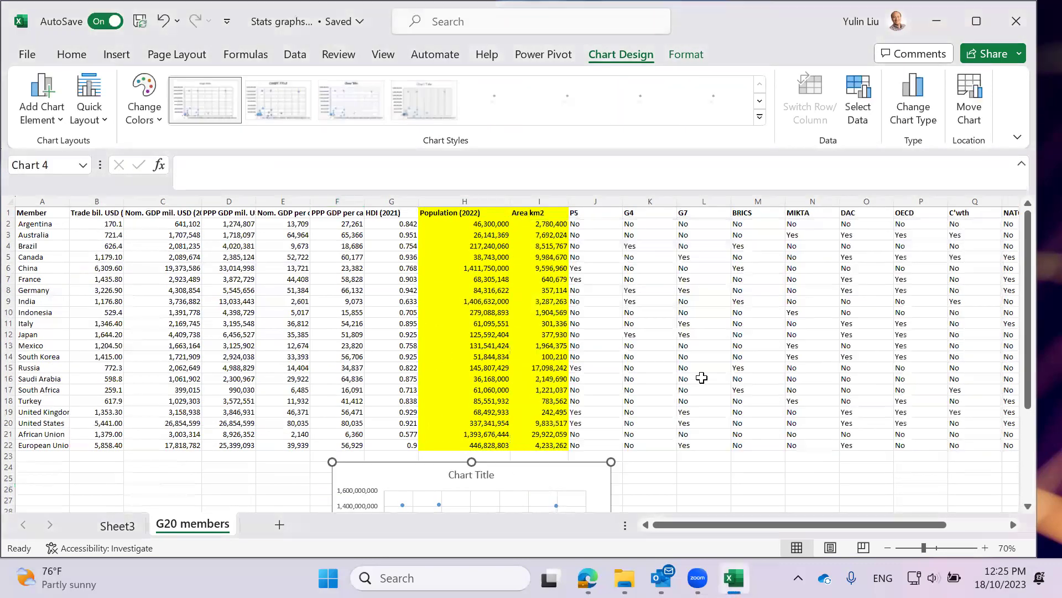
Delete the scatter chart's title
{"action": "scroll", "coordinate": [664, 385], "scroll_direction": "down", "scroll_amount": 5}
{"action": "left_click", "coordinate": [482, 310]}
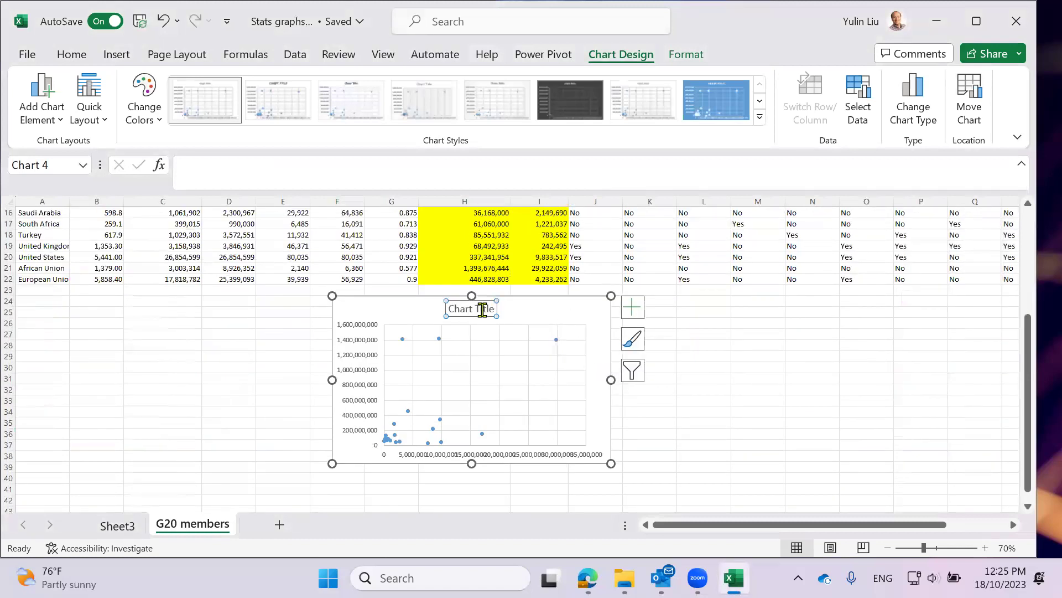
{"action": "key", "text": "Delete"}
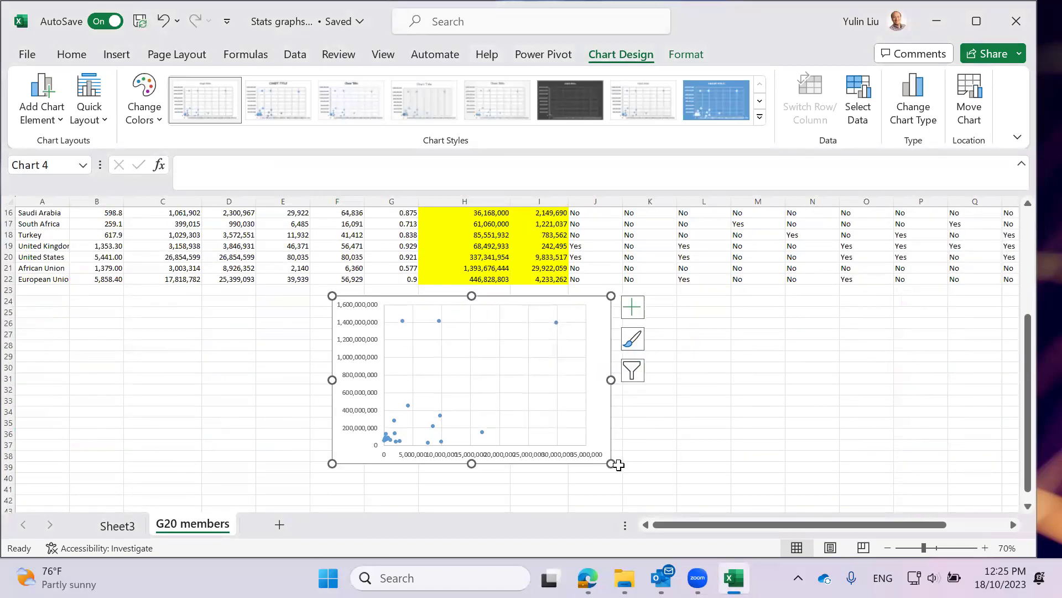
Enlarge the scatter chart to about column K and row 41, and add axis titles to it
{"action": "left_click_drag", "start_coordinate": [611, 462], "coordinate": [680, 493]}
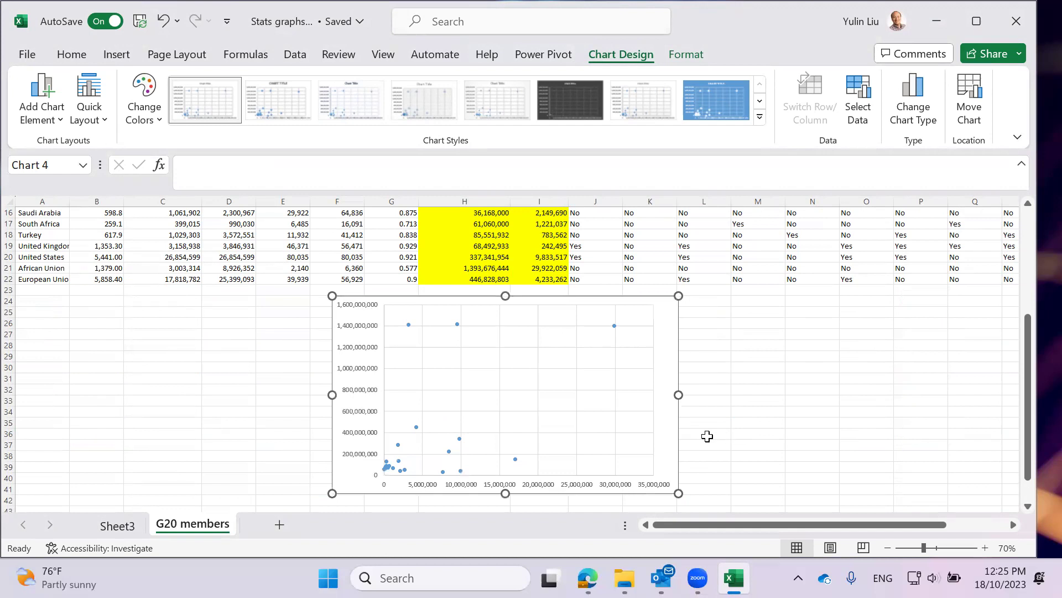
{"action": "scroll", "coordinate": [706, 436], "scroll_direction": "down", "scroll_amount": 2}
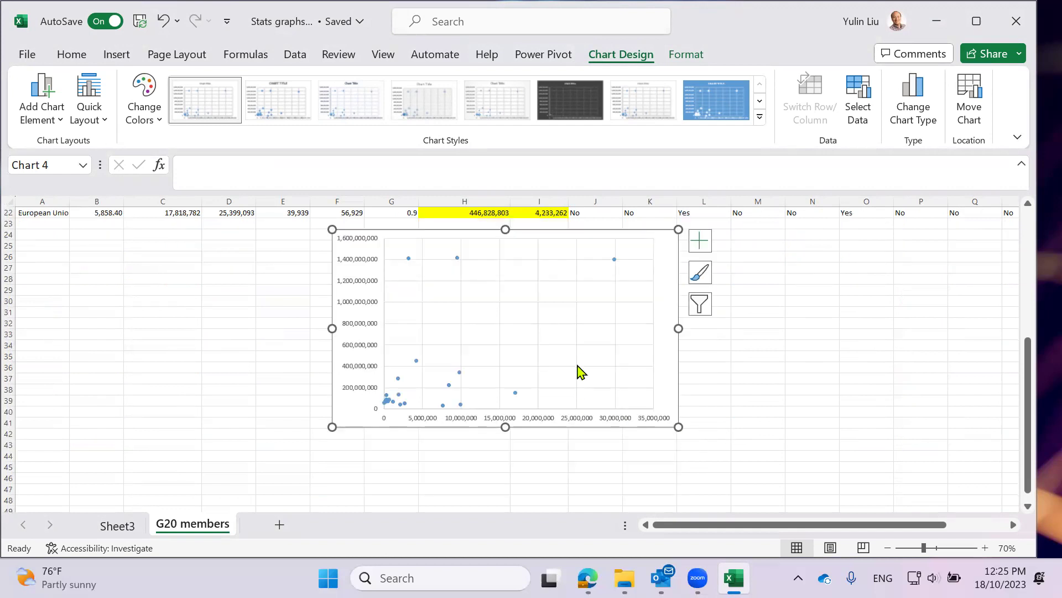
{"action": "left_click", "coordinate": [707, 244]}
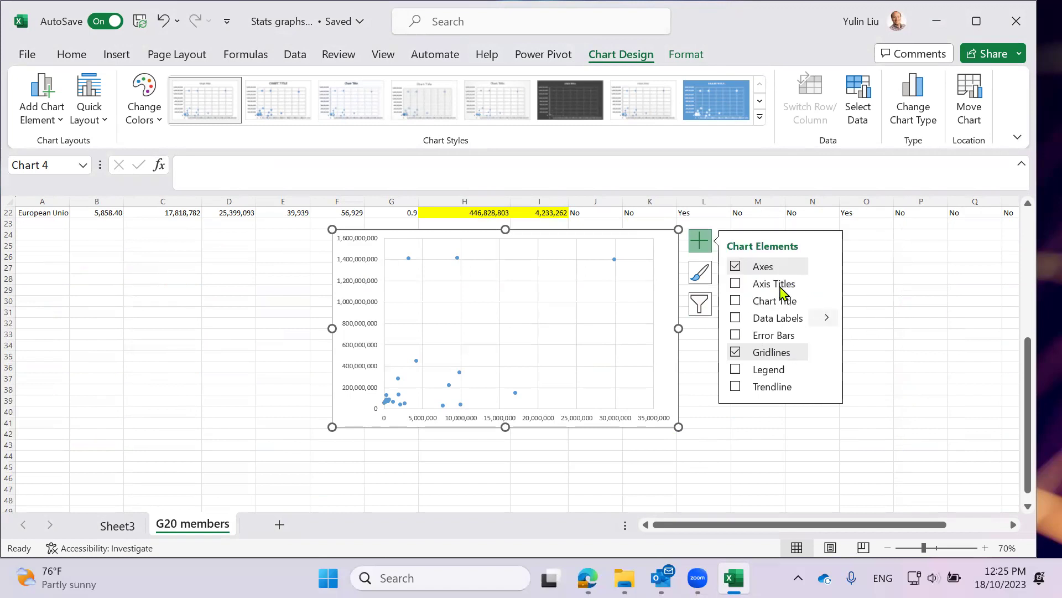
{"action": "left_click", "coordinate": [736, 284]}
Title the scatter chart's horizontal axis "Area (km2)"
{"action": "left_click", "coordinate": [522, 415]}
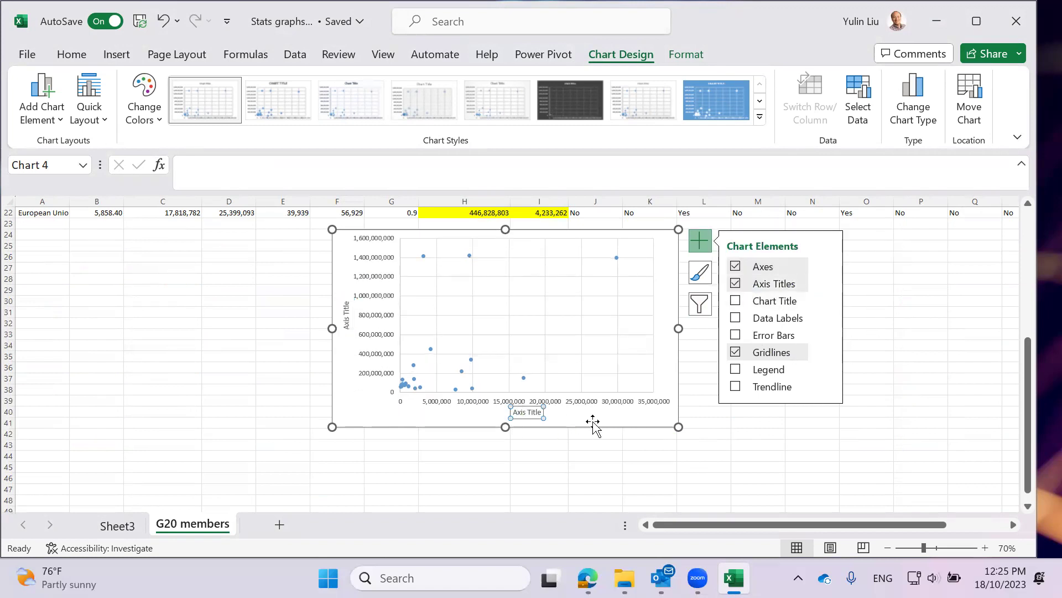
{"action": "type", "text": "Area (km@"}
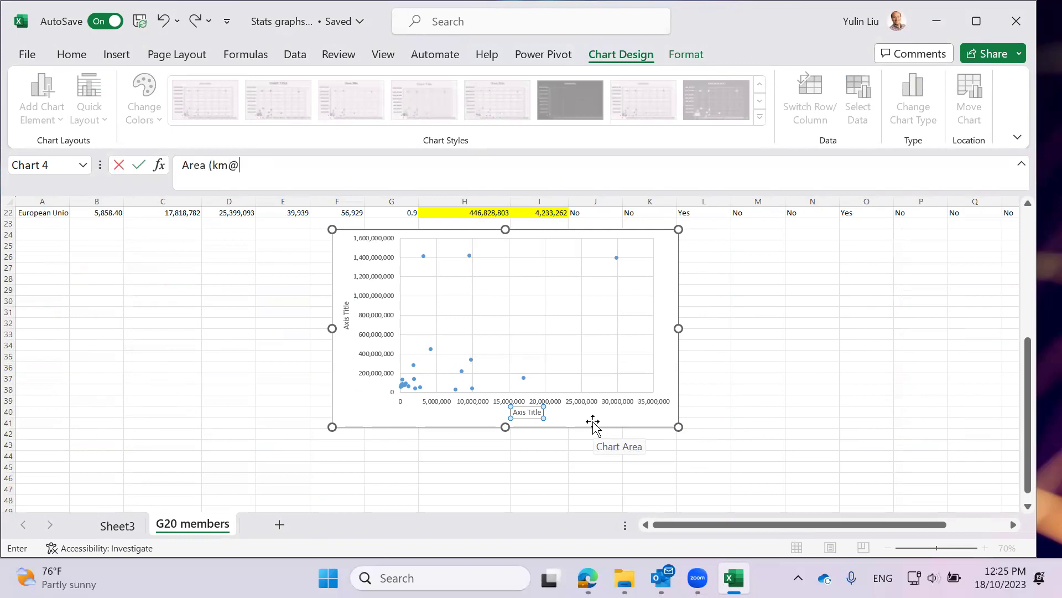
{"action": "key", "text": "Return"}
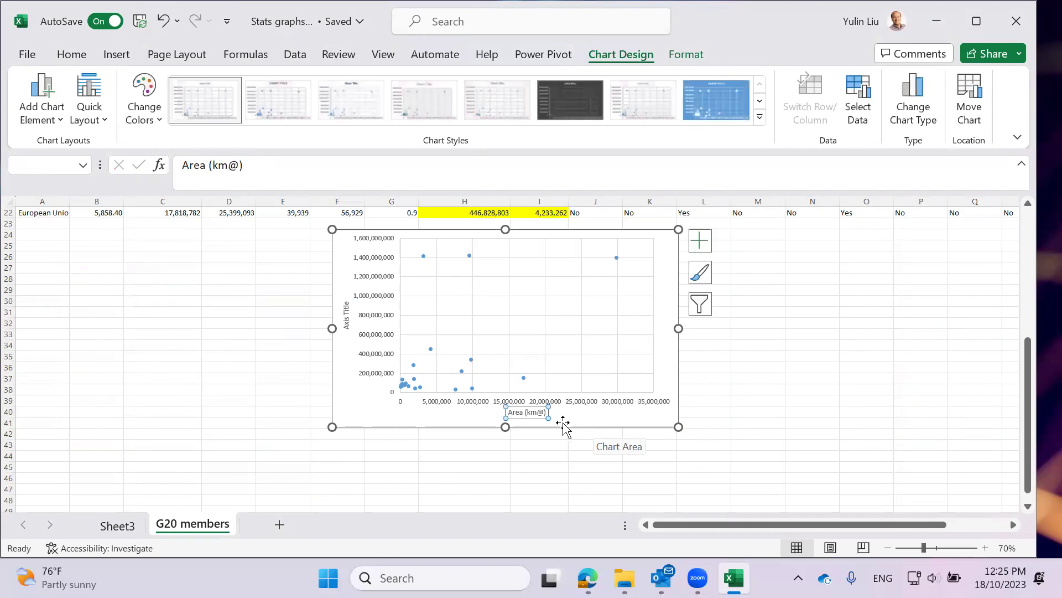
{"action": "left_click", "coordinate": [240, 165]}
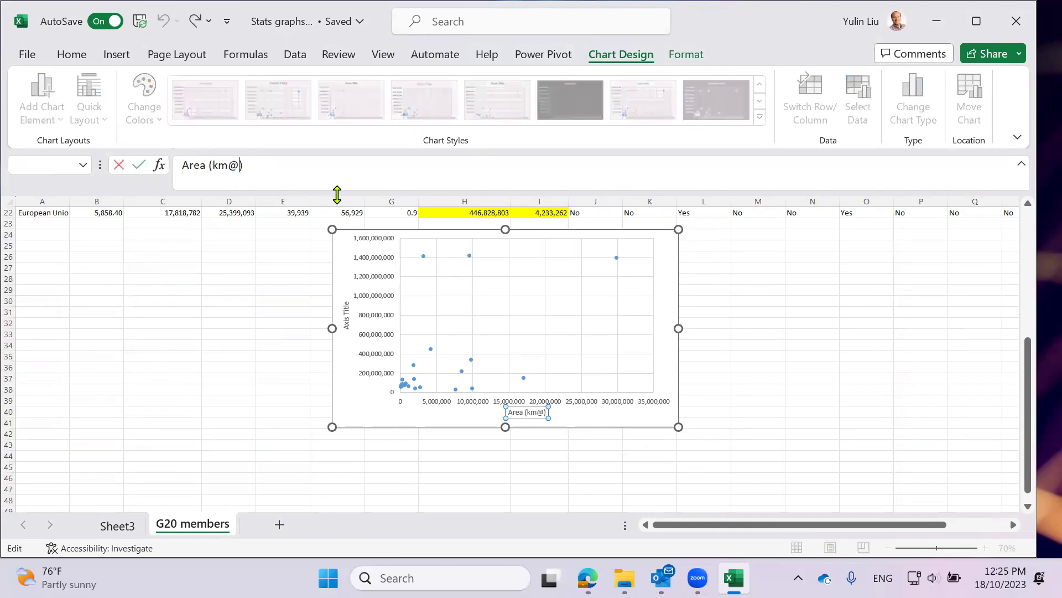
{"action": "type", "text": "2"}
Title the scatter chart's vertical axis "Population"
{"action": "left_click", "coordinate": [346, 313]}
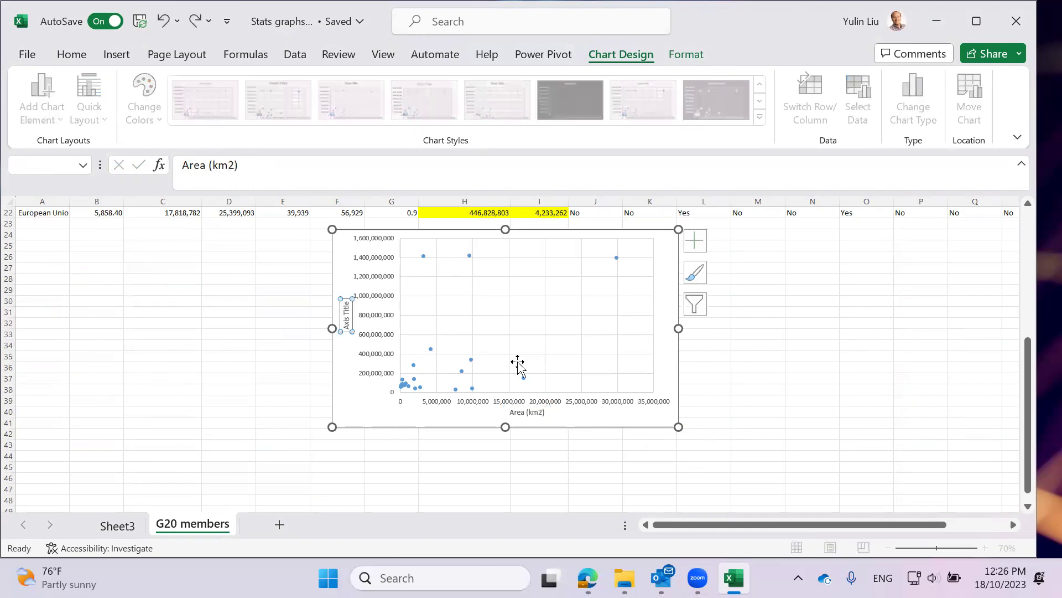
{"action": "type", "text": "Population"}
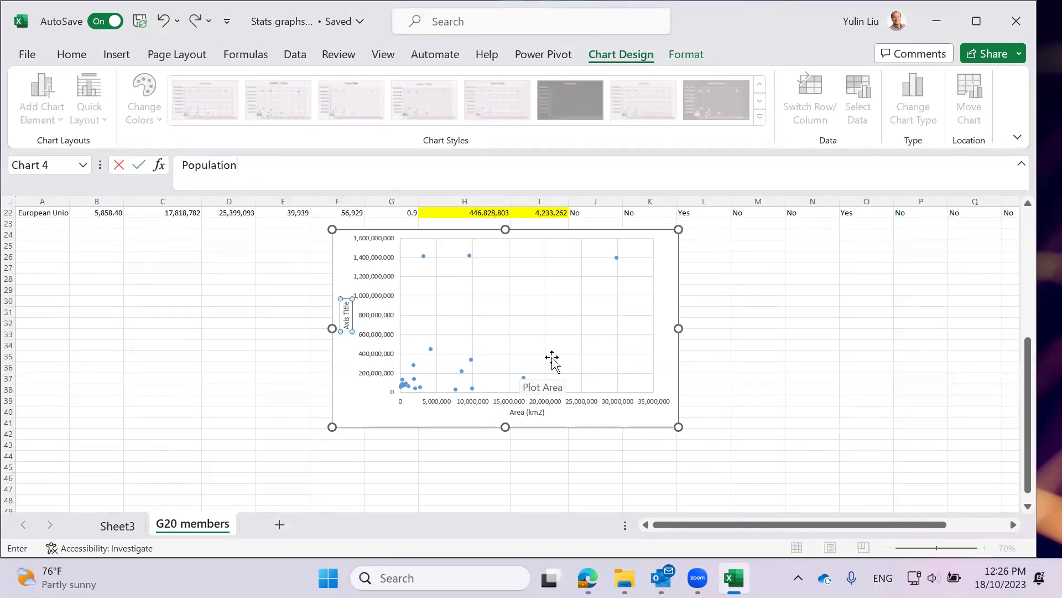
{"action": "left_click", "coordinate": [829, 422]}
Set the vertical population axis's display units to Millions
{"action": "left_click", "coordinate": [385, 326]}
{"action": "double_click", "coordinate": [385, 325]}
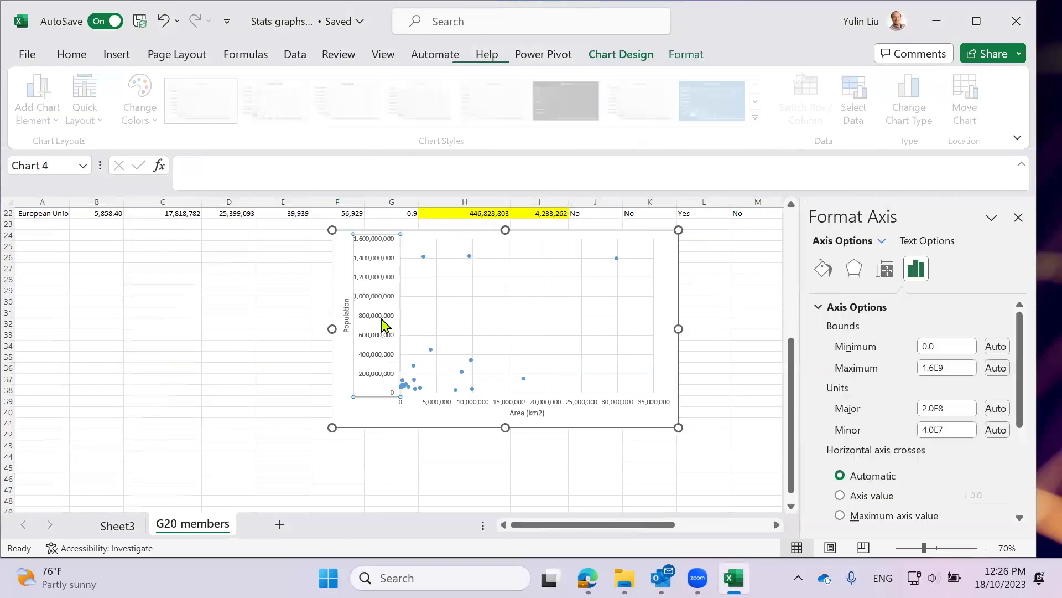
{"action": "scroll", "coordinate": [956, 470], "scroll_direction": "down", "scroll_amount": 3}
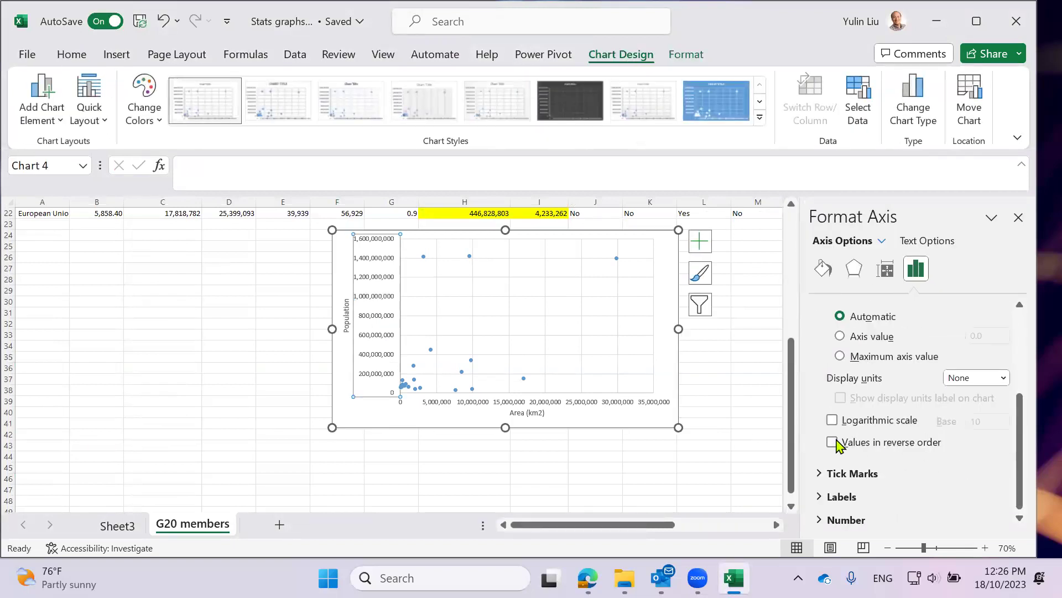
{"action": "left_click", "coordinate": [1004, 378]}
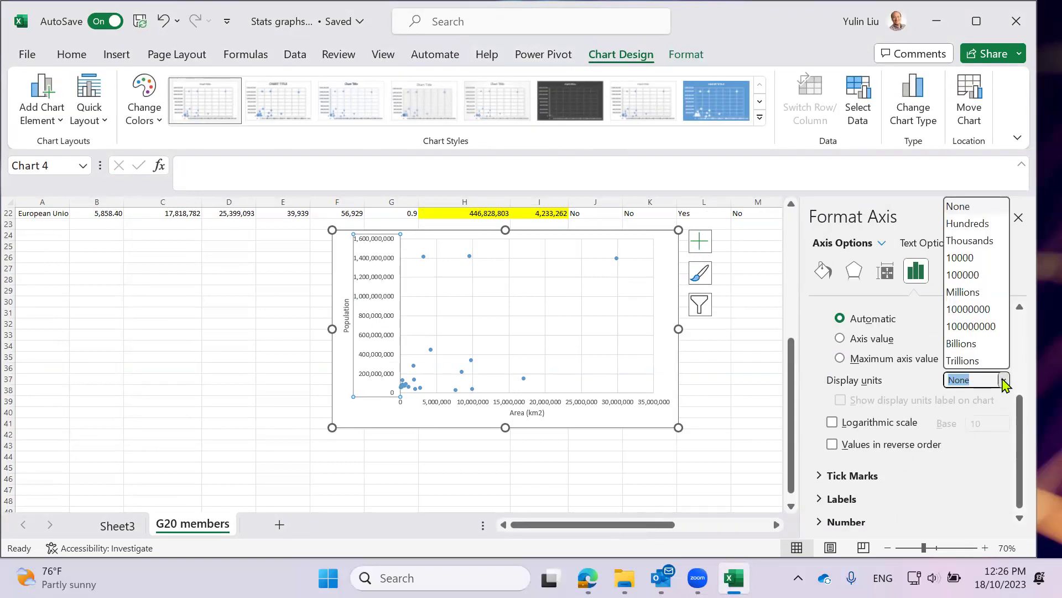
{"action": "left_click", "coordinate": [974, 293]}
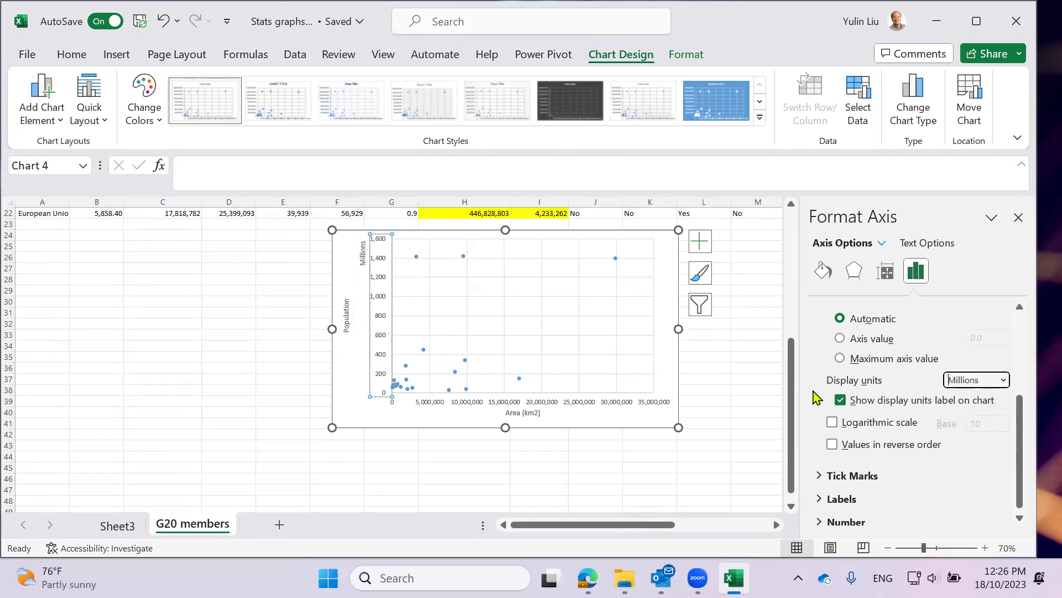
{"action": "left_click", "coordinate": [1018, 218]}
Enlarge the scatter chart to about column M and row 48, and remove its gridlines
{"action": "left_click", "coordinate": [563, 404]}
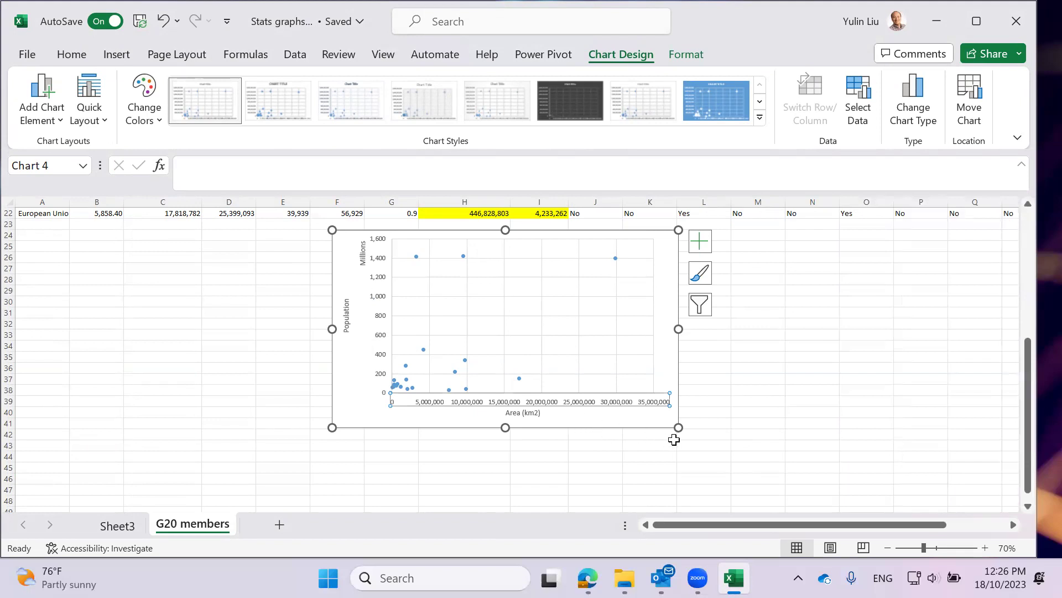
{"action": "left_click", "coordinate": [618, 347]}
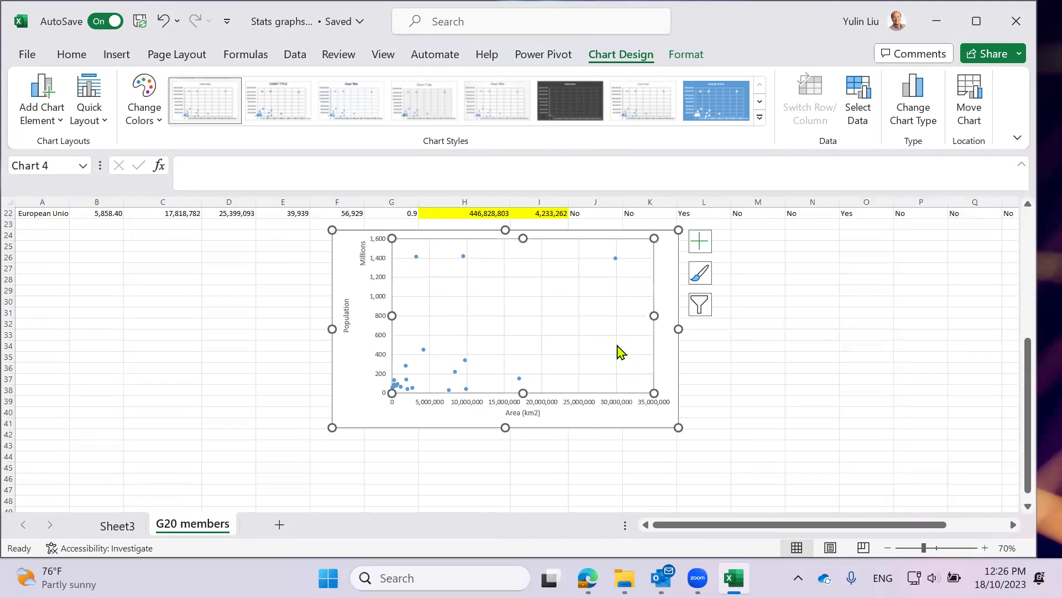
{"action": "left_click_drag", "start_coordinate": [671, 431], "coordinate": [763, 501]}
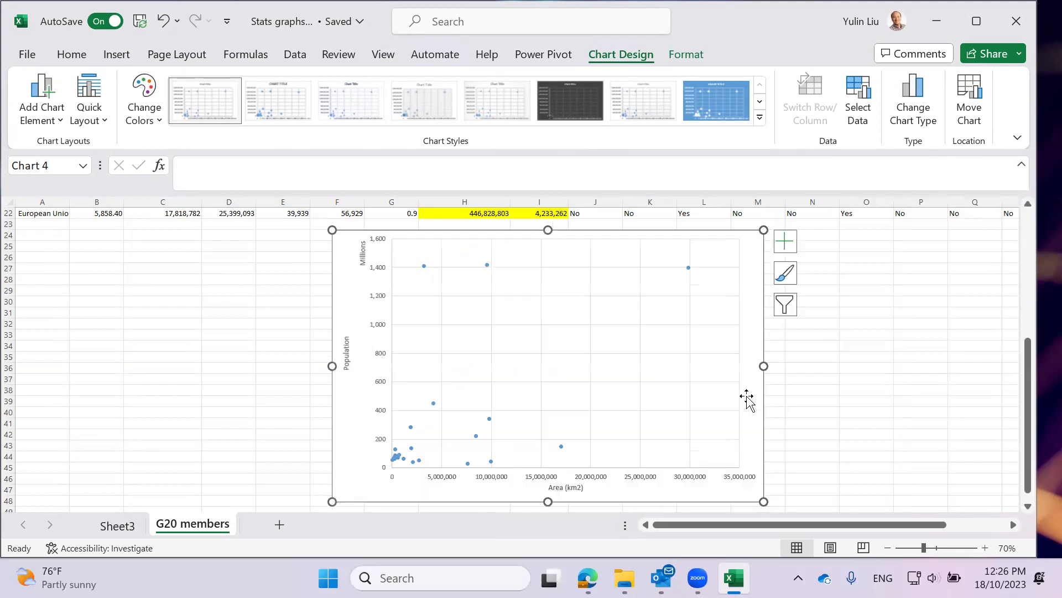
{"action": "left_click", "coordinate": [785, 245]}
{"action": "left_click", "coordinate": [821, 354]}
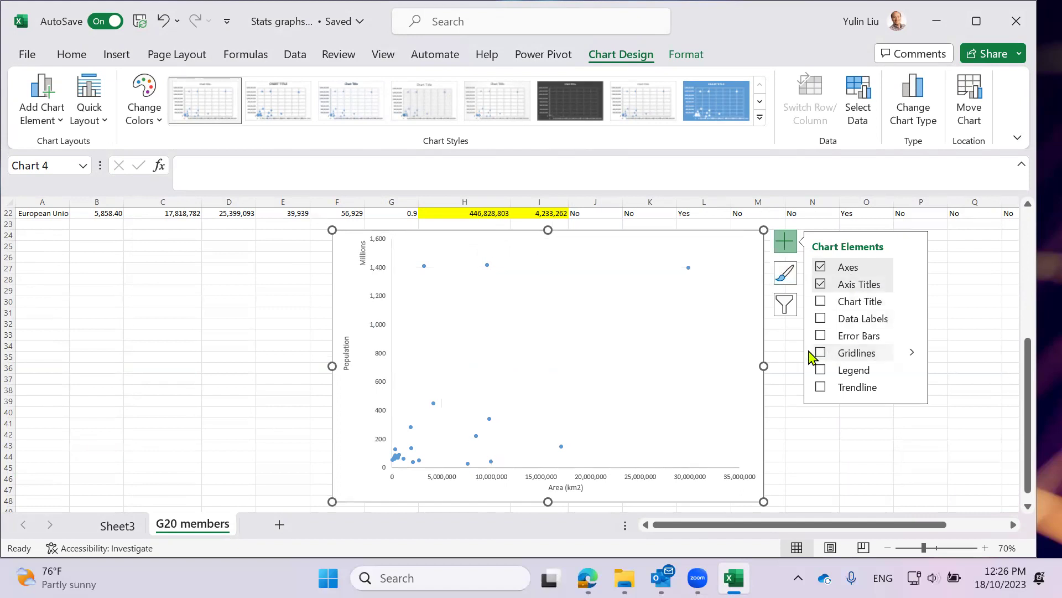
Add data labels to the scatter chart's data series
{"action": "left_click", "coordinate": [561, 446]}
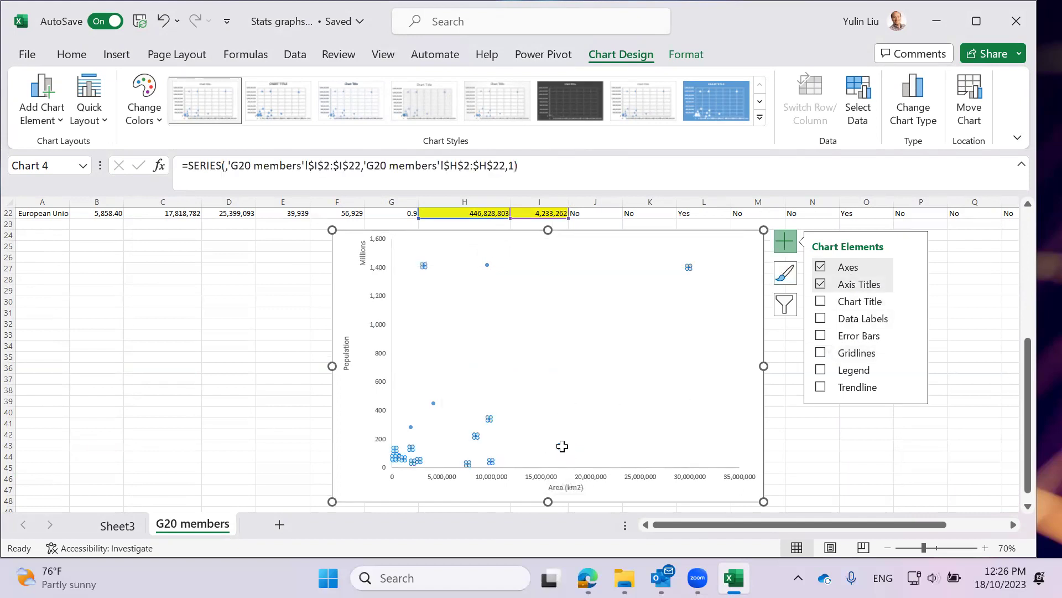
{"action": "right_click", "coordinate": [486, 419]}
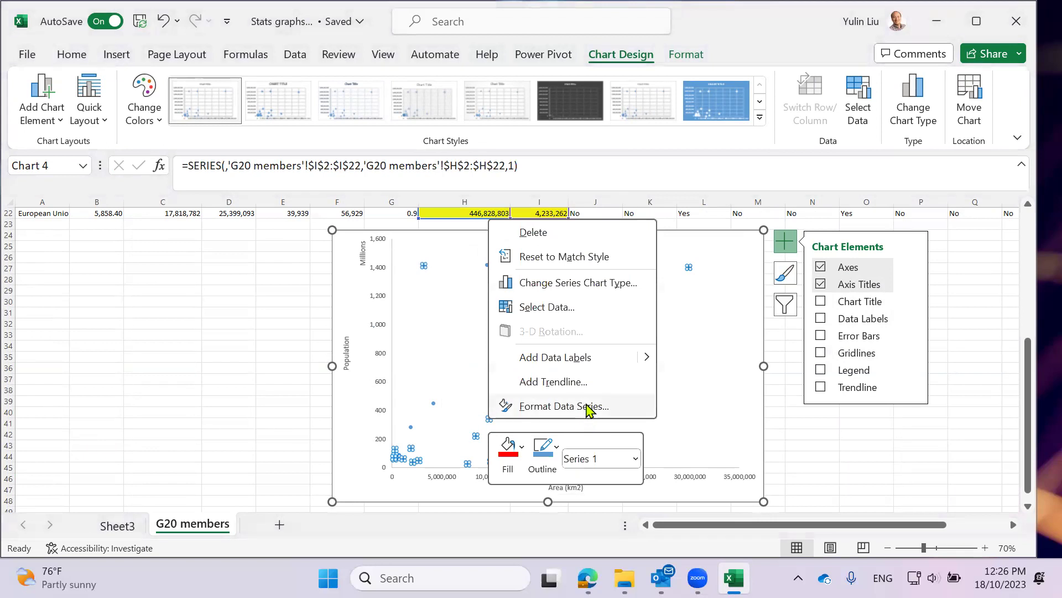
{"action": "left_click", "coordinate": [576, 356]}
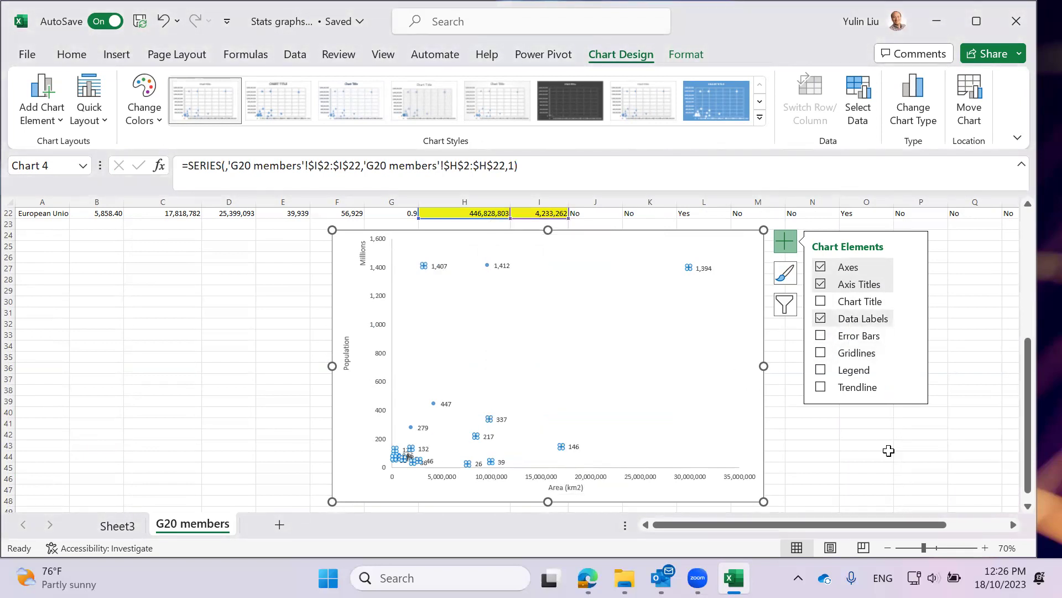
{"action": "left_click", "coordinate": [887, 450]}
Make the data labels show values from the Member name cells A2:A22
{"action": "double_click", "coordinate": [705, 269]}
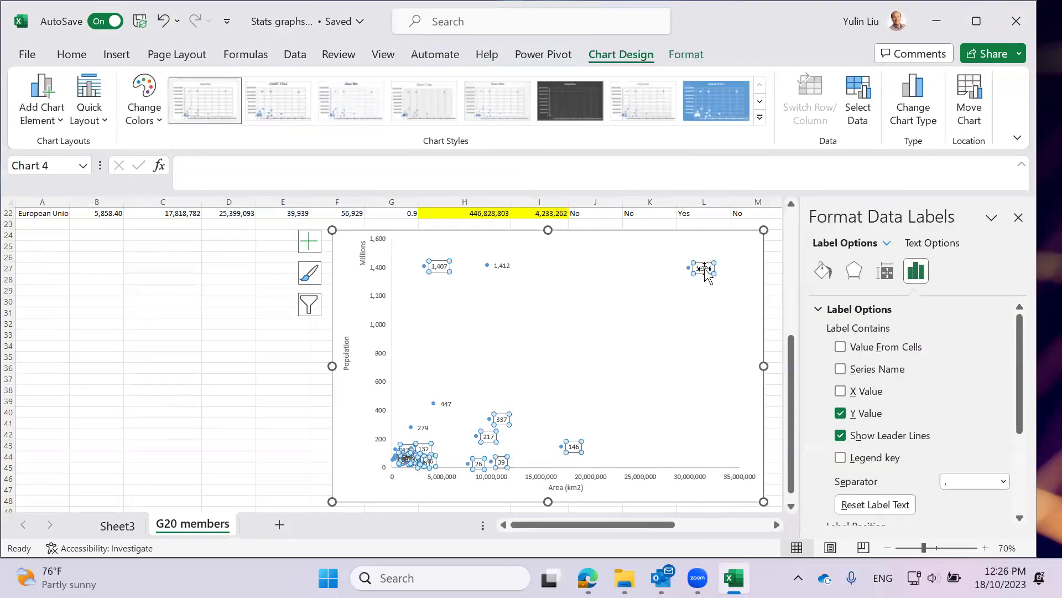
{"action": "left_click", "coordinate": [840, 348]}
{"action": "left_click", "coordinate": [837, 347]}
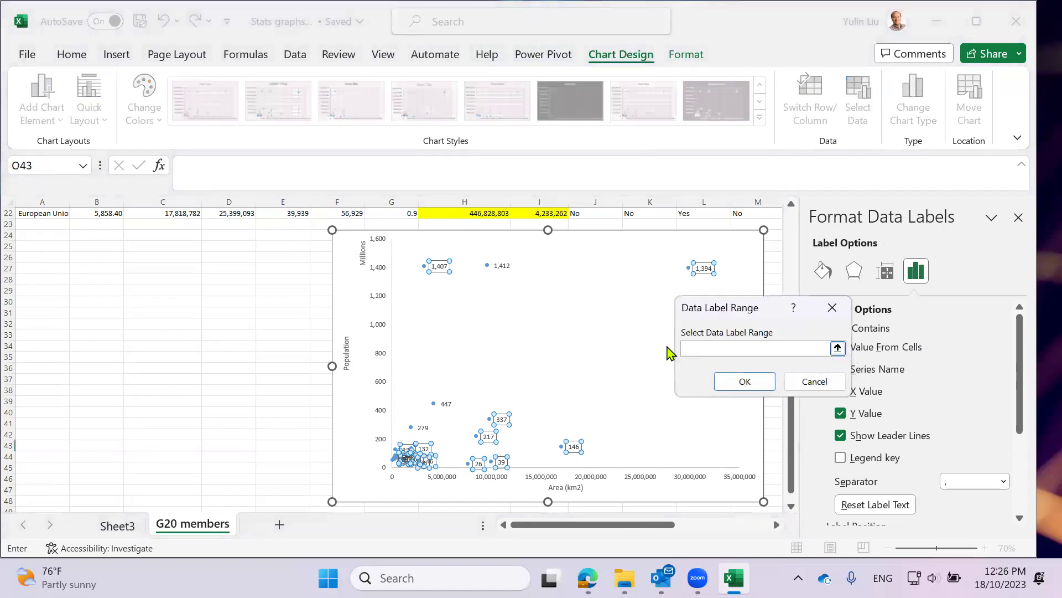
{"action": "scroll", "coordinate": [59, 361], "scroll_direction": "up", "scroll_amount": 7}
{"action": "left_click_drag", "start_coordinate": [30, 441], "coordinate": [27, 223]}
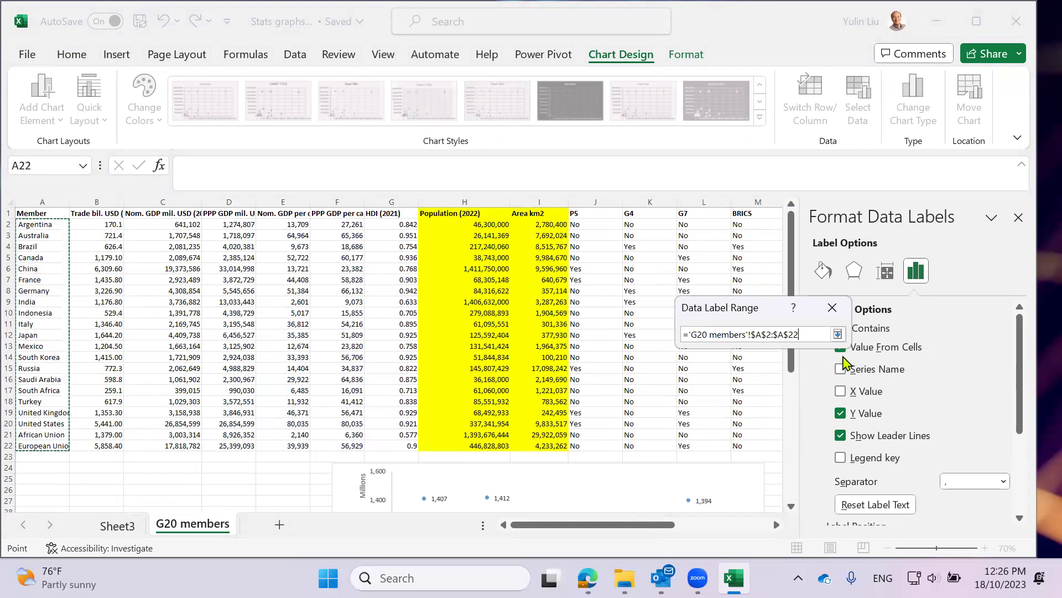
{"action": "left_click", "coordinate": [837, 334]}
{"action": "left_click", "coordinate": [745, 381]}
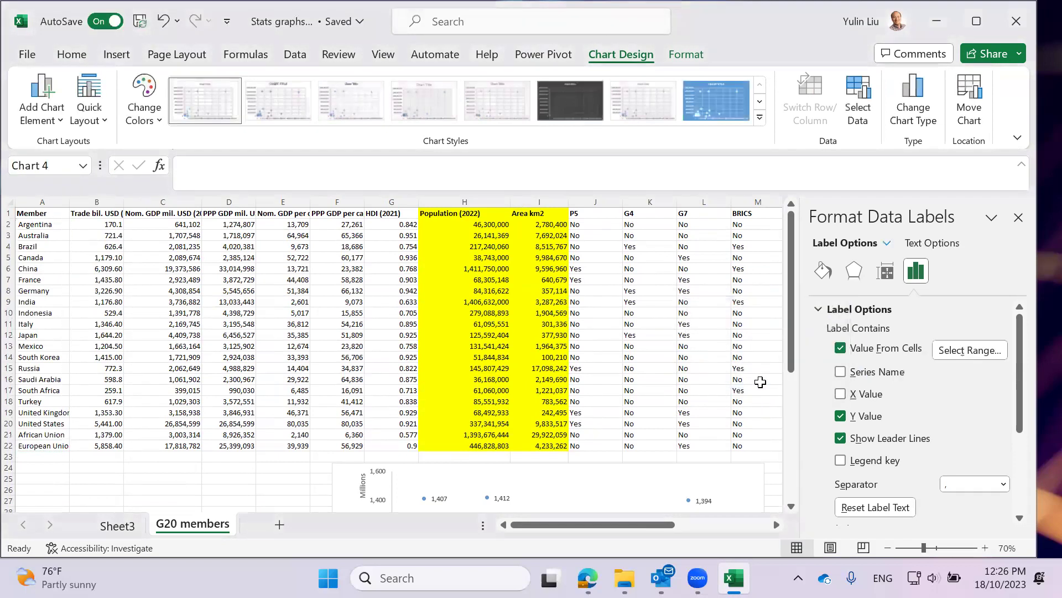
Turn off the Y values and leader lines in the data labels and finish formatting them
{"action": "left_click", "coordinate": [841, 417]}
{"action": "left_click", "coordinate": [840, 438]}
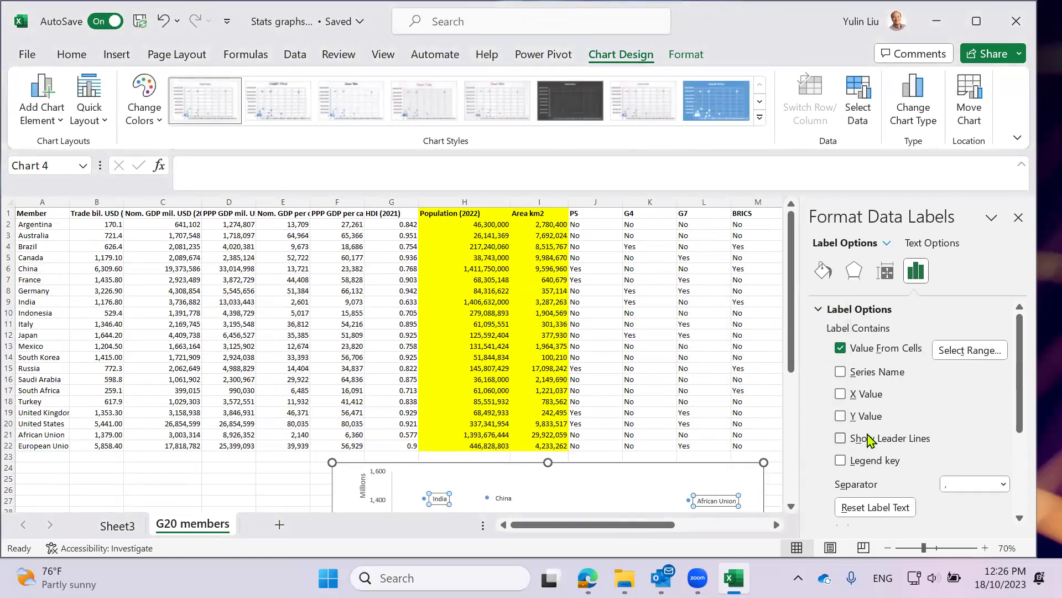
{"action": "scroll", "coordinate": [967, 408], "scroll_direction": "down", "scroll_amount": 3}
{"action": "left_click", "coordinate": [1021, 222]}
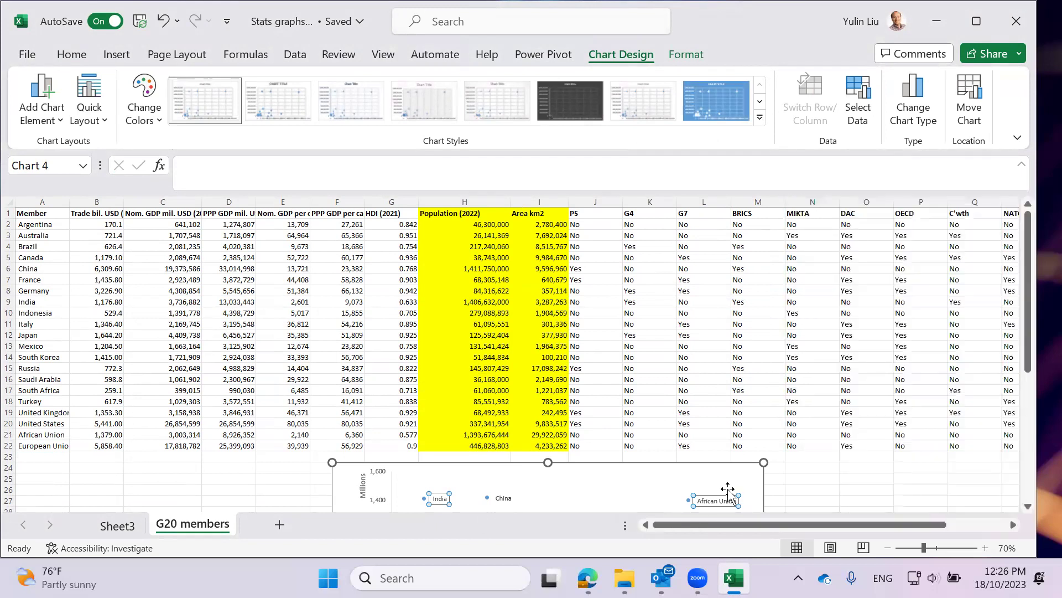
Enlarge the labelled scatter chart to about column O and row 52
{"action": "scroll", "coordinate": [763, 476], "scroll_direction": "down", "scroll_amount": 1}
{"action": "scroll", "coordinate": [714, 462], "scroll_direction": "down", "scroll_amount": 5}
{"action": "left_click", "coordinate": [700, 450]}
{"action": "scroll", "coordinate": [773, 477], "scroll_direction": "down", "scroll_amount": 2}
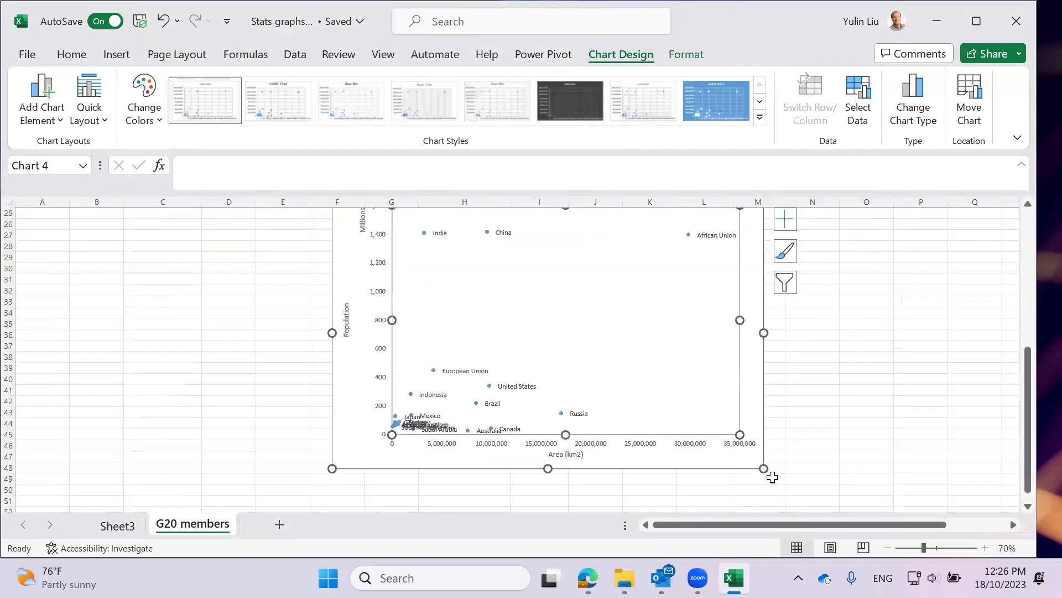
{"action": "left_click_drag", "start_coordinate": [766, 470], "coordinate": [866, 511]}
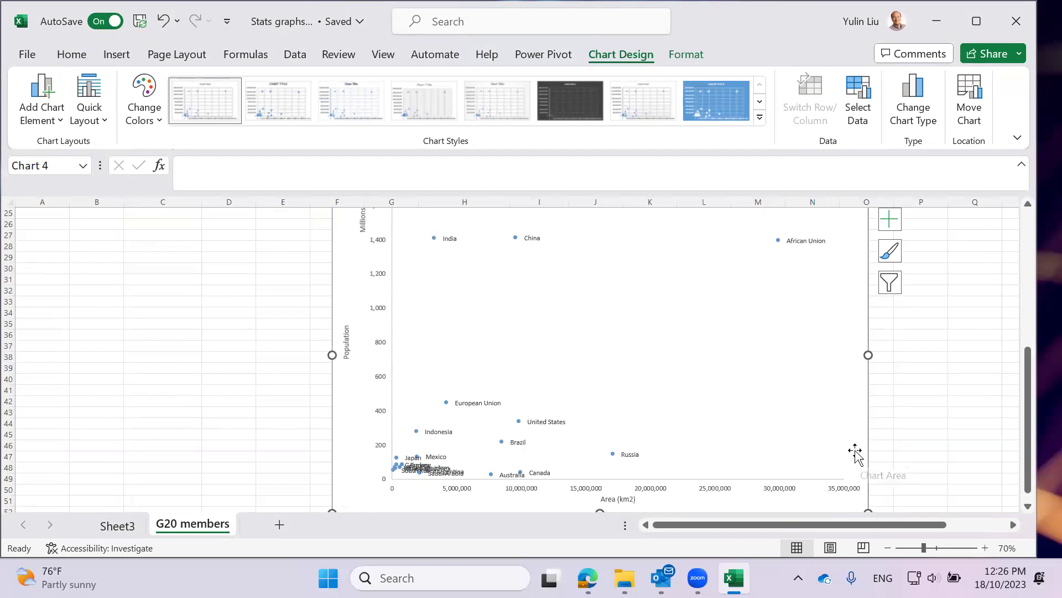
Examine where the labelled members fall by population and area across the whole scatter chart
{"action": "scroll", "coordinate": [604, 485], "scroll_direction": "up", "scroll_amount": 2}
{"action": "scroll", "coordinate": [604, 486], "scroll_direction": "down", "scroll_amount": 3}
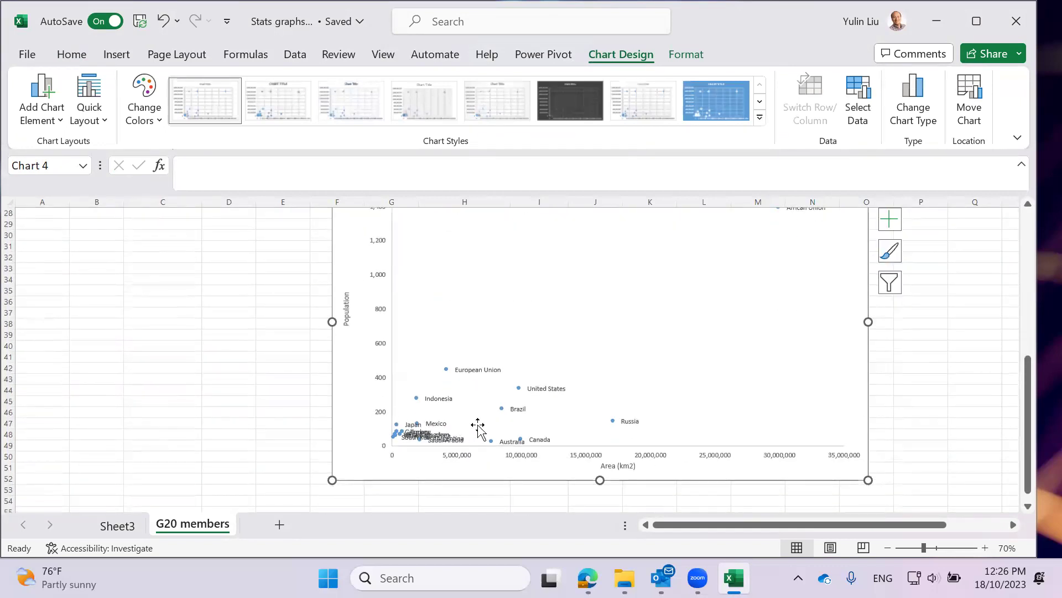
{"action": "scroll", "coordinate": [742, 474], "scroll_direction": "up", "scroll_amount": 2}
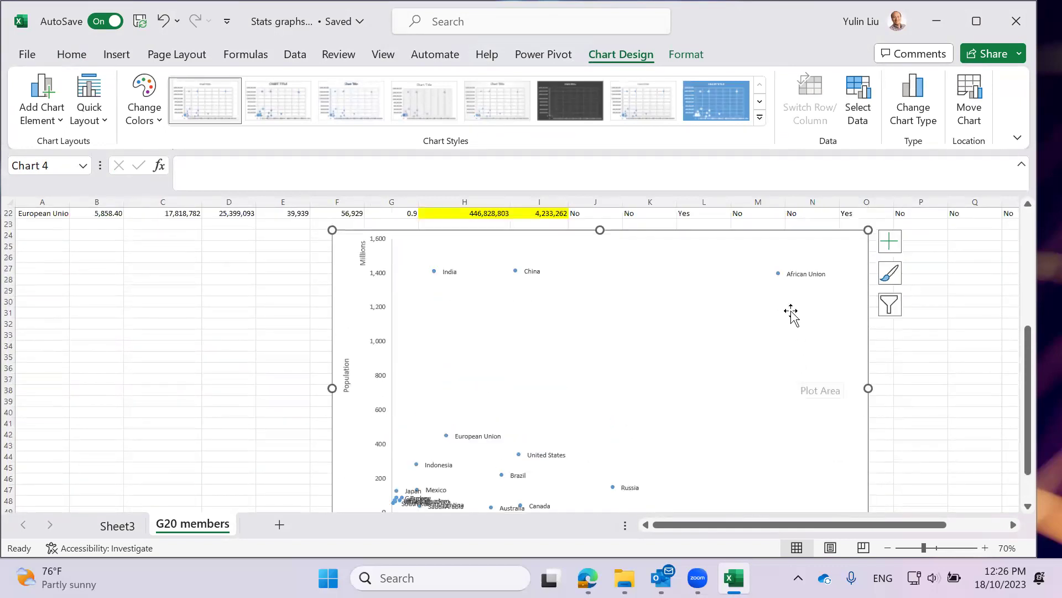
{"action": "scroll", "coordinate": [803, 332], "scroll_direction": "down", "scroll_amount": 2}
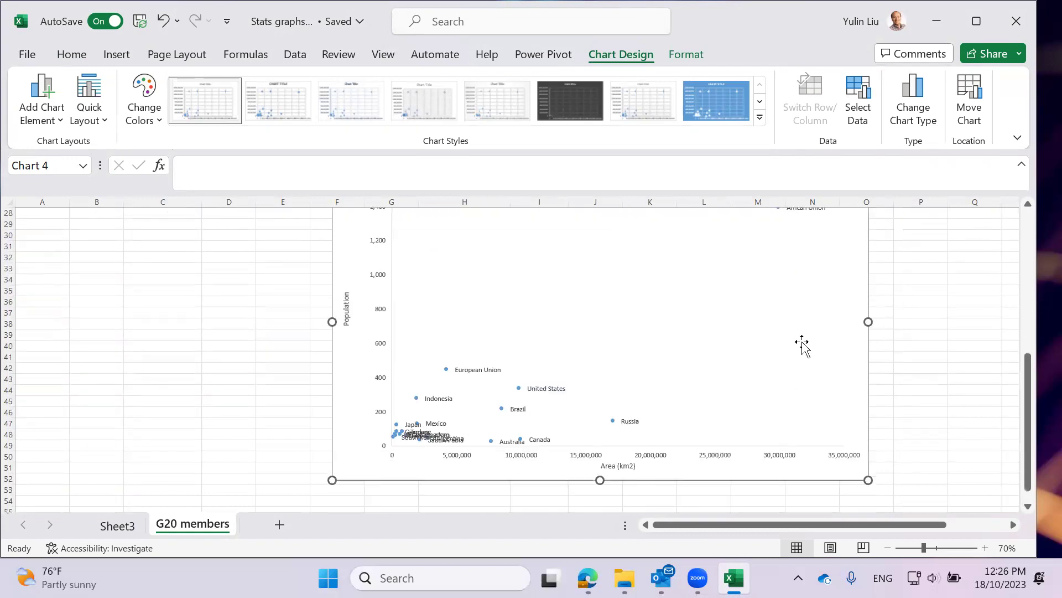
{"action": "scroll", "coordinate": [795, 434], "scroll_direction": "up", "scroll_amount": 3}
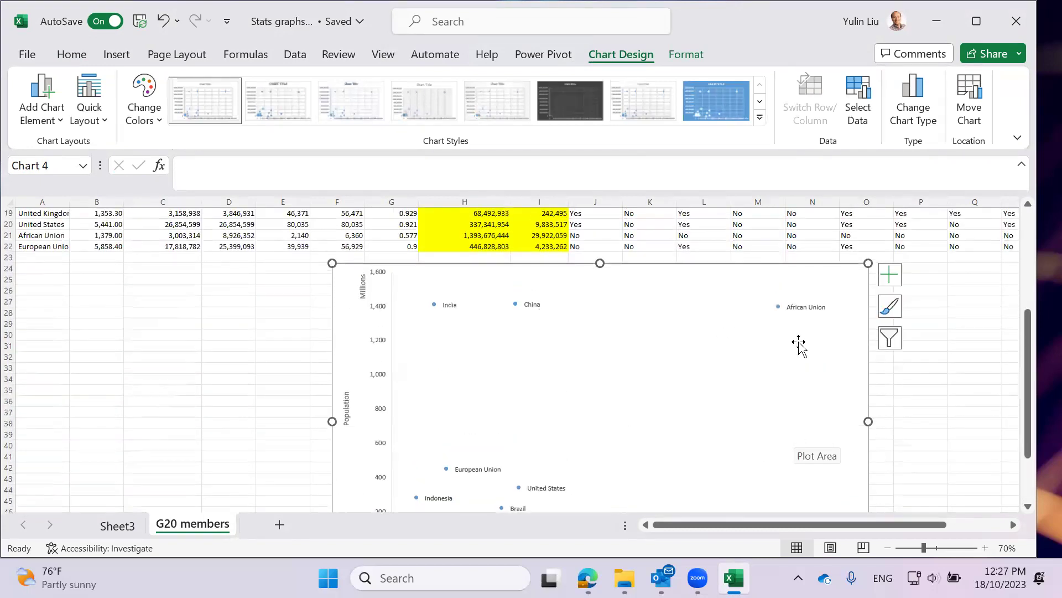
{"action": "scroll", "coordinate": [798, 343], "scroll_direction": "down", "scroll_amount": 1}
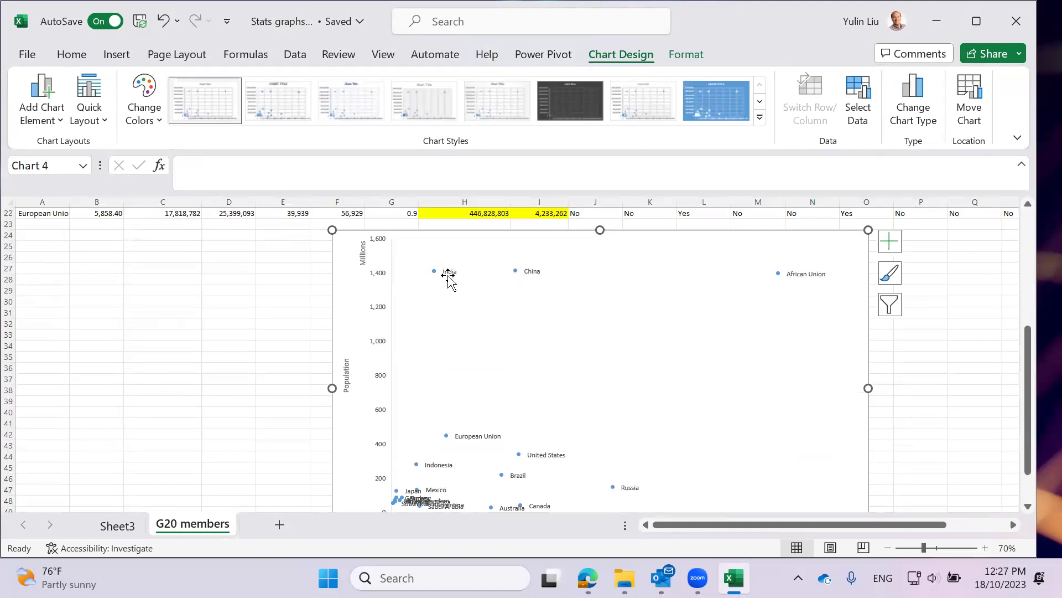
{"action": "scroll", "coordinate": [448, 277], "scroll_direction": "down", "scroll_amount": 2}
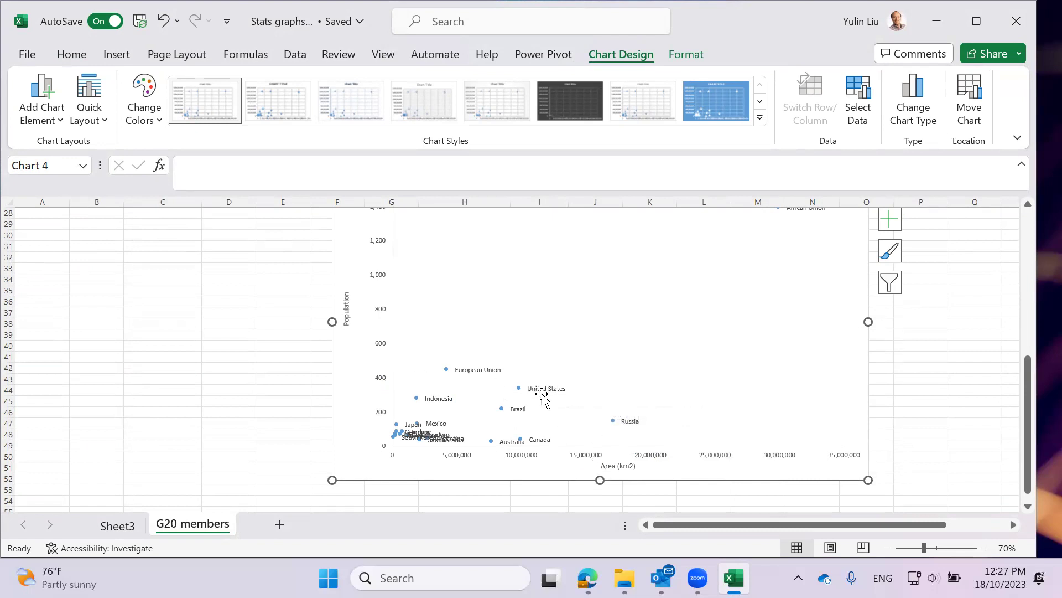
{"action": "scroll", "coordinate": [520, 423], "scroll_direction": "up", "scroll_amount": 3}
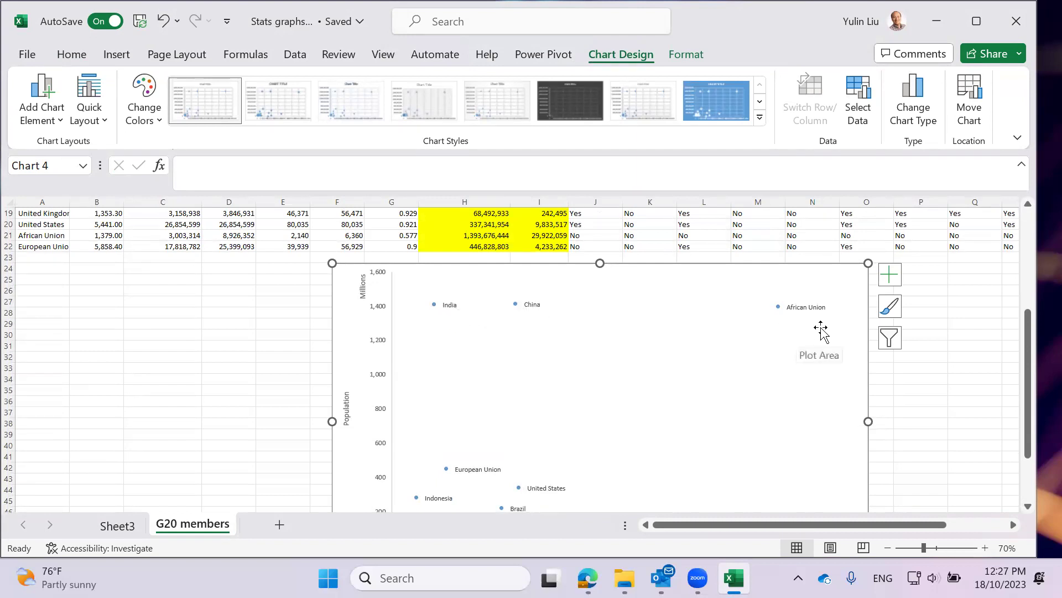
Examine the line, marker fill and marker border options available for the scatter chart's data series
{"action": "scroll", "coordinate": [736, 391], "scroll_direction": "down", "scroll_amount": 2}
{"action": "scroll", "coordinate": [733, 398], "scroll_direction": "down", "scroll_amount": 1}
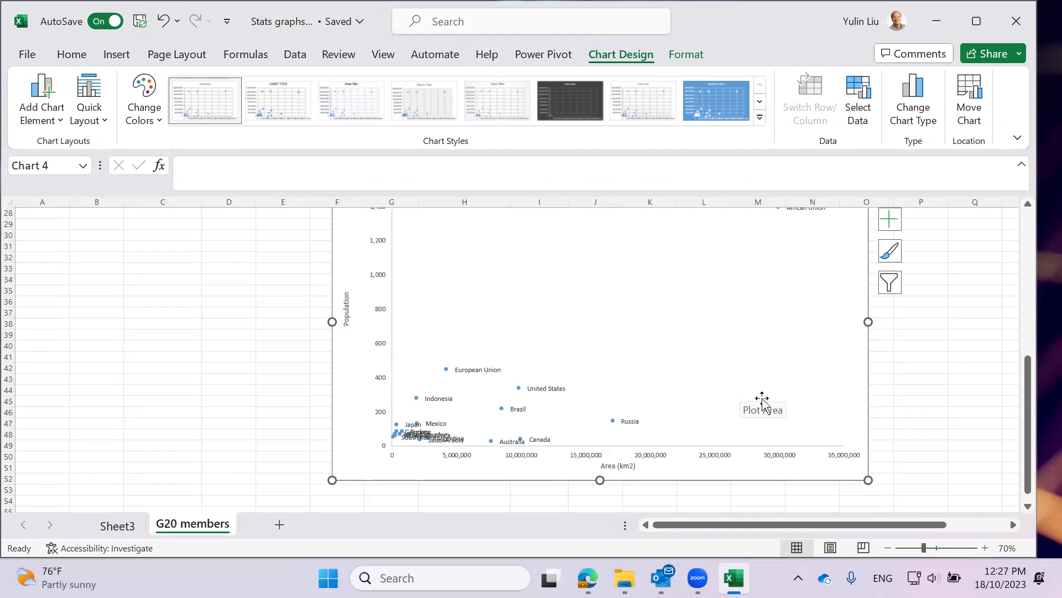
{"action": "scroll", "coordinate": [712, 429], "scroll_direction": "up", "scroll_amount": 2}
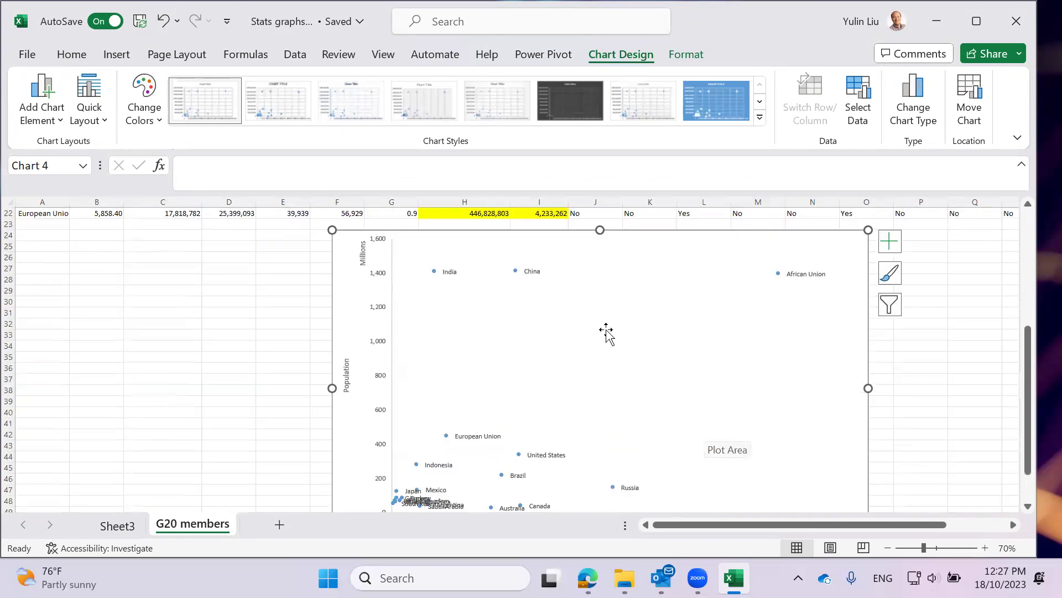
{"action": "left_click", "coordinate": [516, 271]}
{"action": "right_click", "coordinate": [516, 271]}
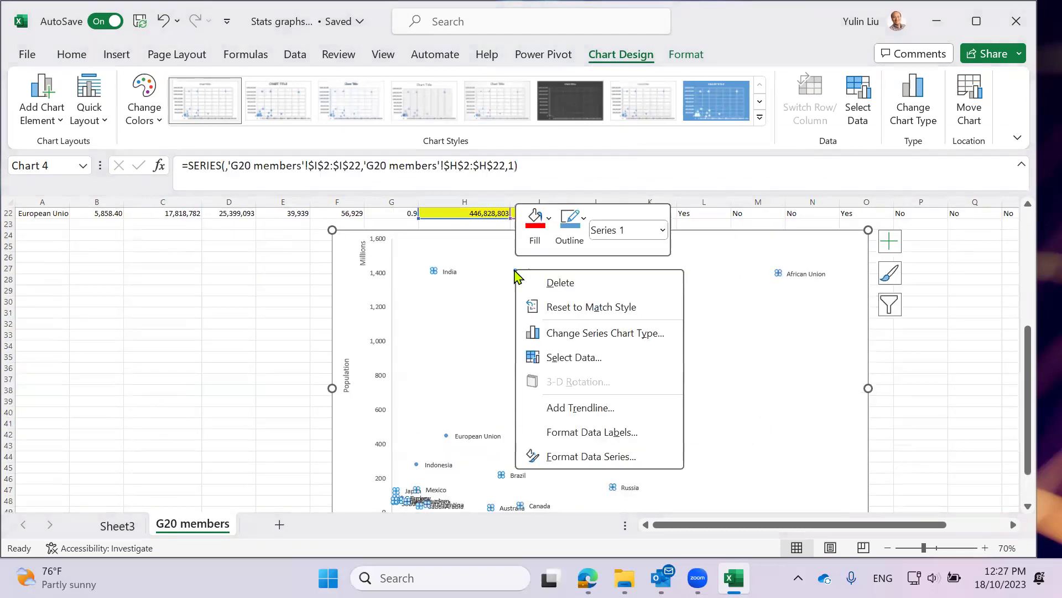
{"action": "left_click", "coordinate": [590, 456]}
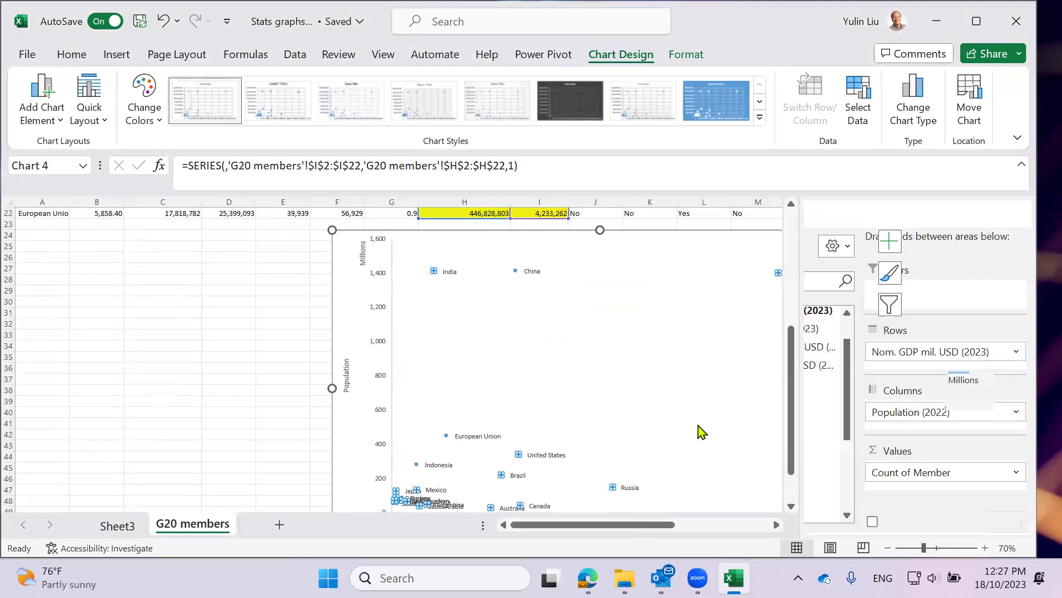
{"action": "left_click", "coordinate": [822, 271]}
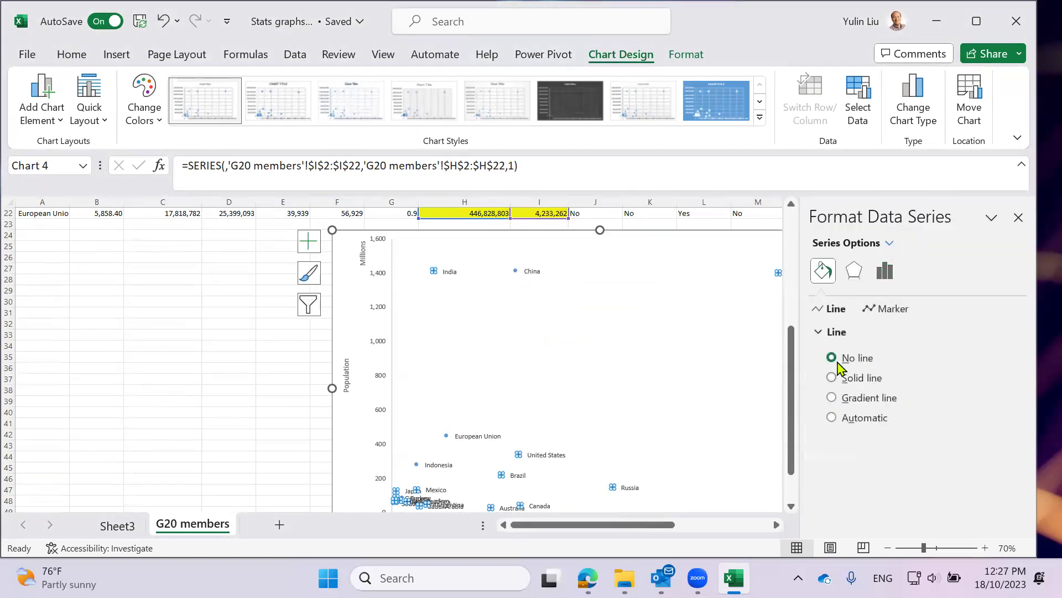
{"action": "left_click", "coordinate": [885, 310]}
{"action": "scroll", "coordinate": [908, 449], "scroll_direction": "down", "scroll_amount": 3}
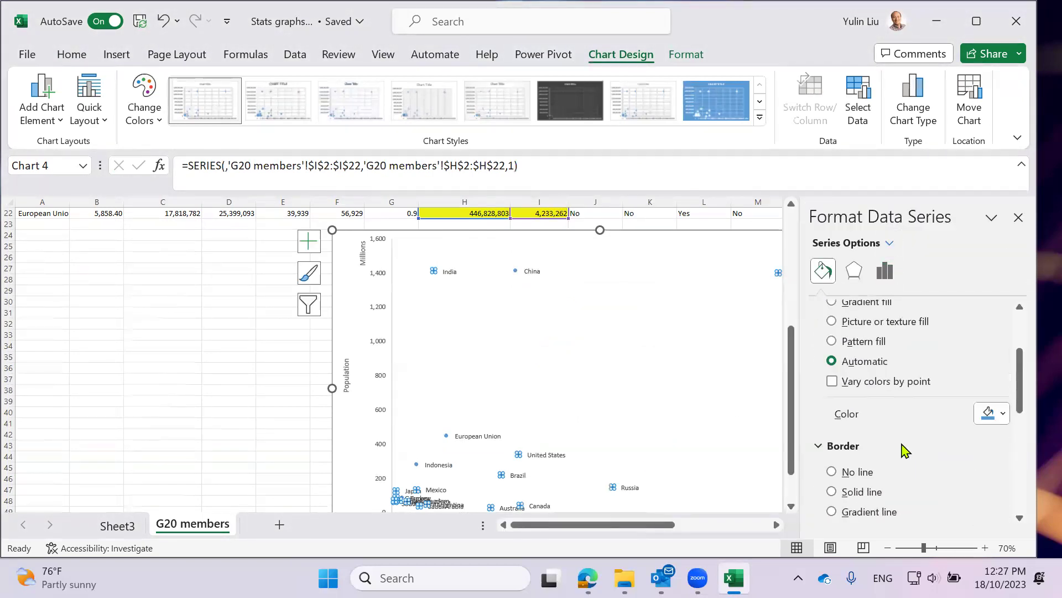
{"action": "scroll", "coordinate": [870, 349], "scroll_direction": "up", "scroll_amount": 1}
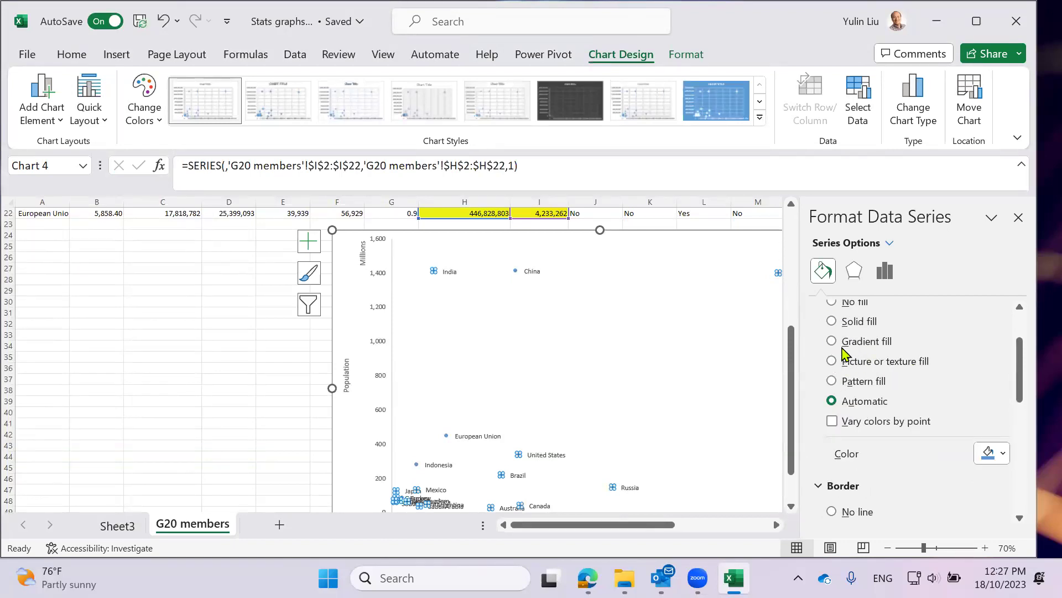
{"action": "scroll", "coordinate": [847, 357], "scroll_direction": "up", "scroll_amount": 1}
{"action": "scroll", "coordinate": [886, 393], "scroll_direction": "down", "scroll_amount": 2}
{"action": "scroll", "coordinate": [863, 377], "scroll_direction": "up", "scroll_amount": 1}
{"action": "scroll", "coordinate": [882, 390], "scroll_direction": "up", "scroll_amount": 1}
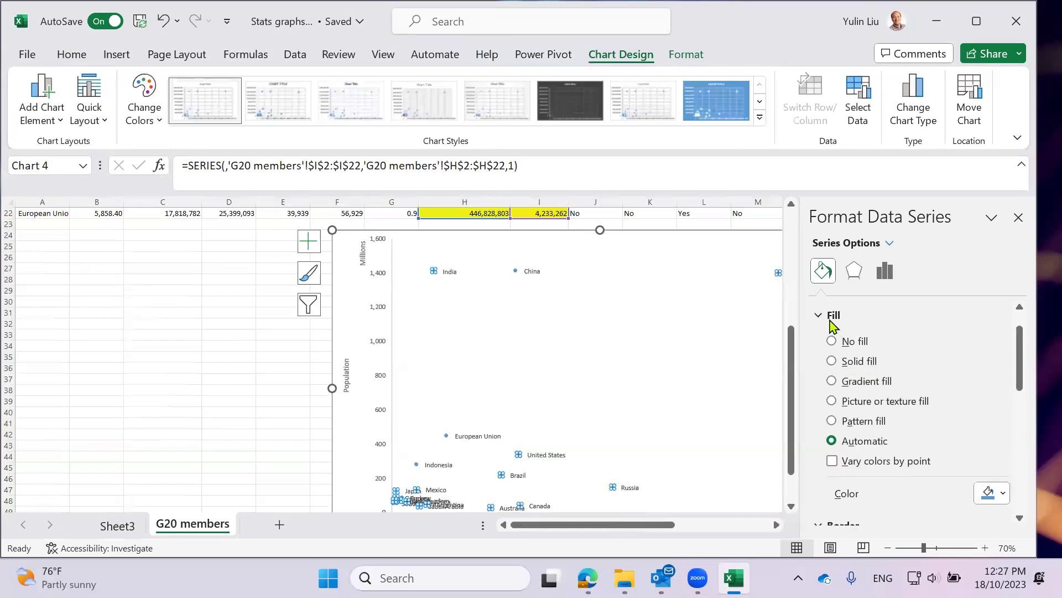
{"action": "left_click", "coordinate": [831, 315]}
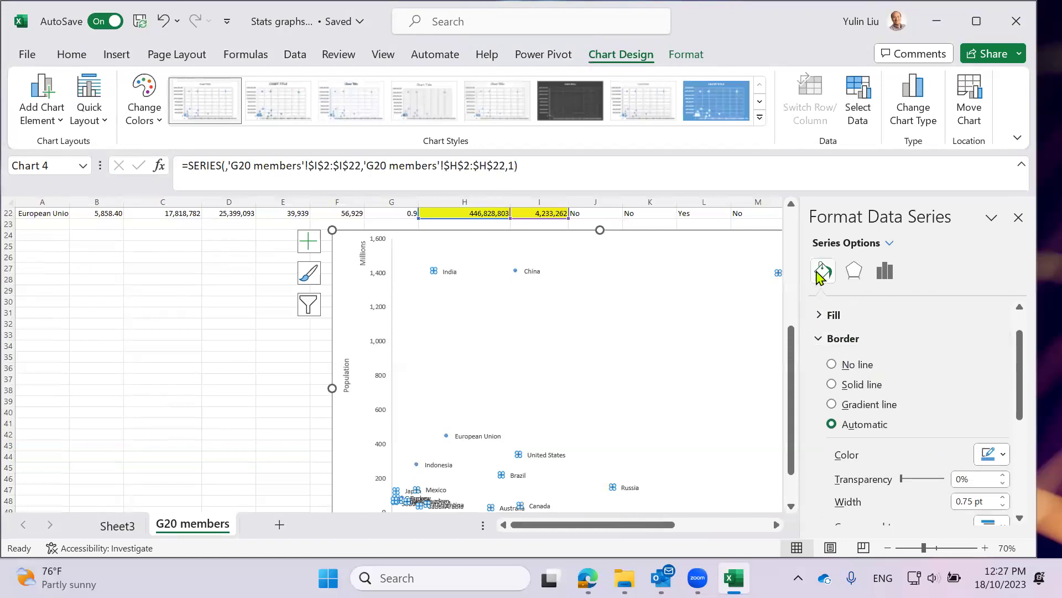
{"action": "left_click", "coordinate": [559, 351]}
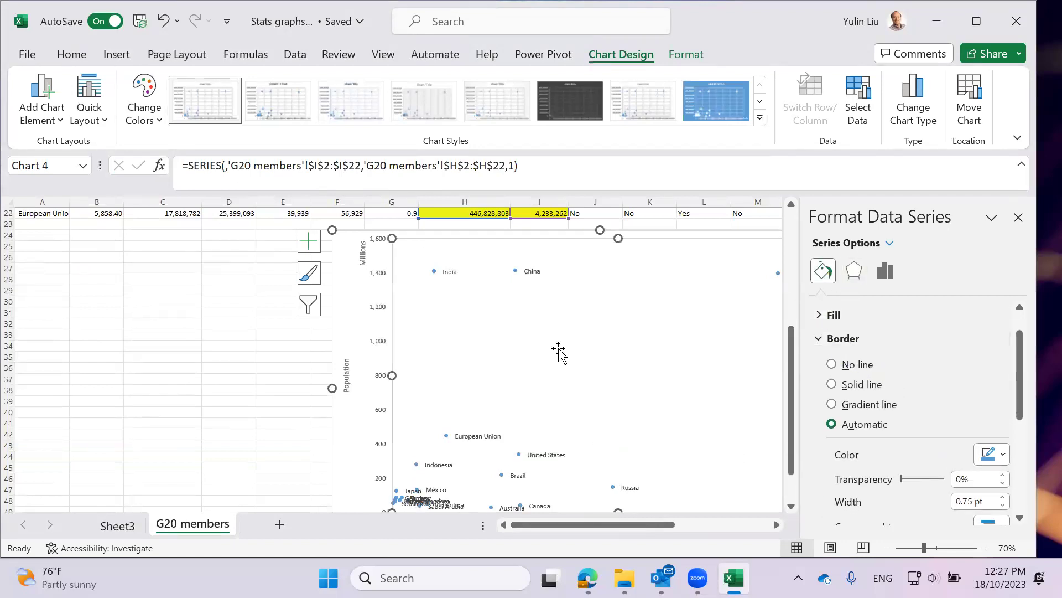
Change the scatter series markers to the built-in diamond type
{"action": "right_click", "coordinate": [516, 273]}
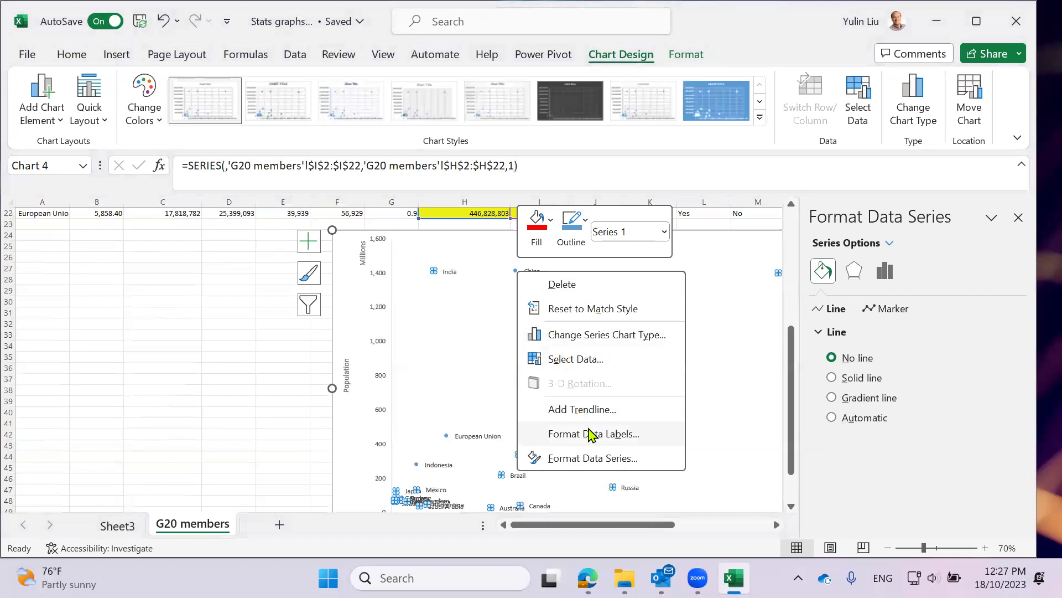
{"action": "left_click", "coordinate": [584, 458]}
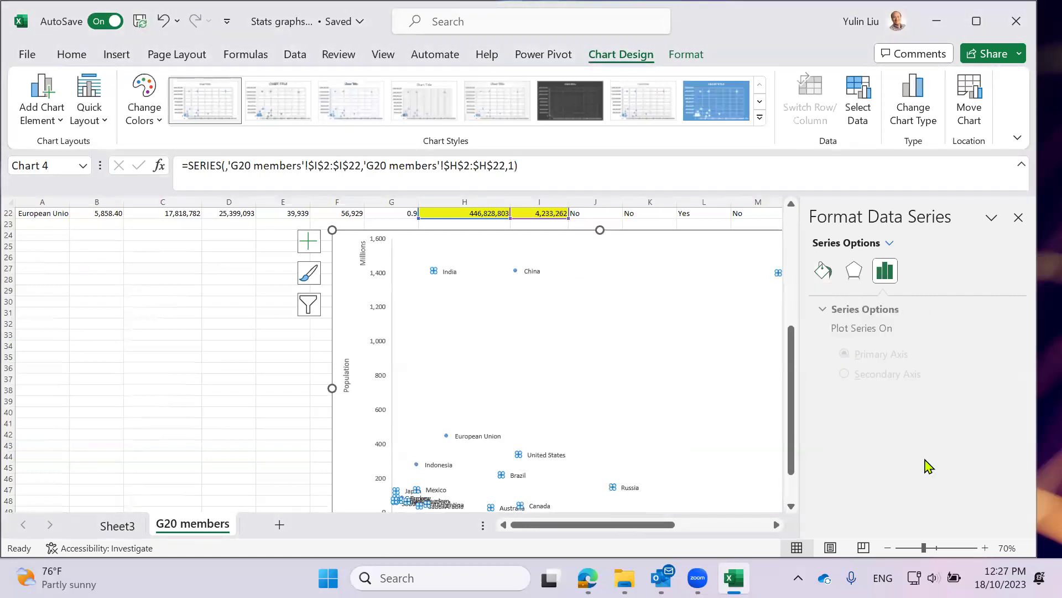
{"action": "left_click", "coordinate": [822, 269]}
{"action": "left_click", "coordinate": [888, 310]}
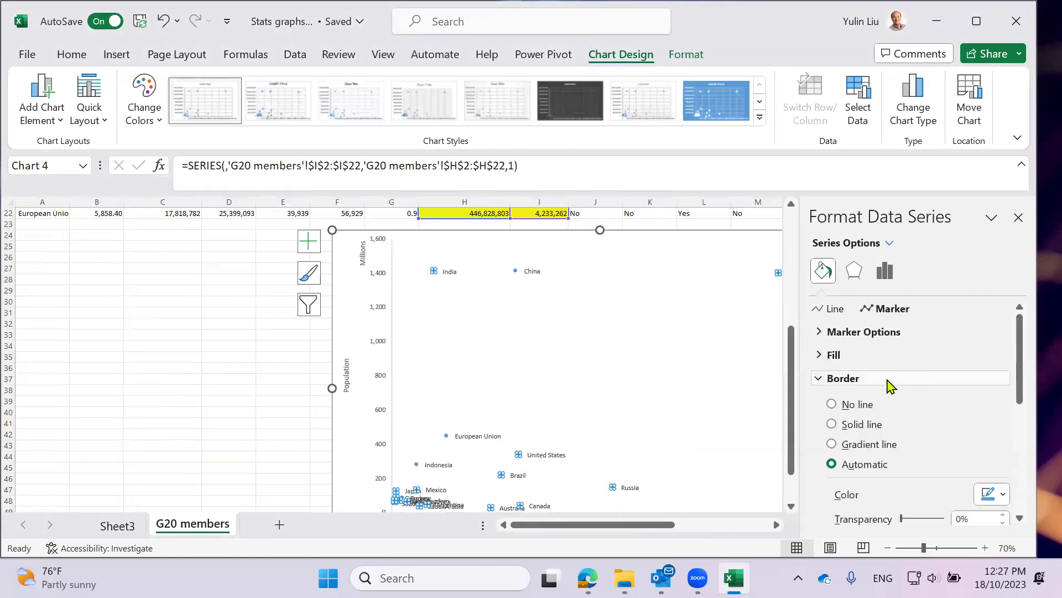
{"action": "left_click", "coordinate": [852, 332]}
{"action": "left_click", "coordinate": [833, 396]}
{"action": "left_click", "coordinate": [897, 424]}
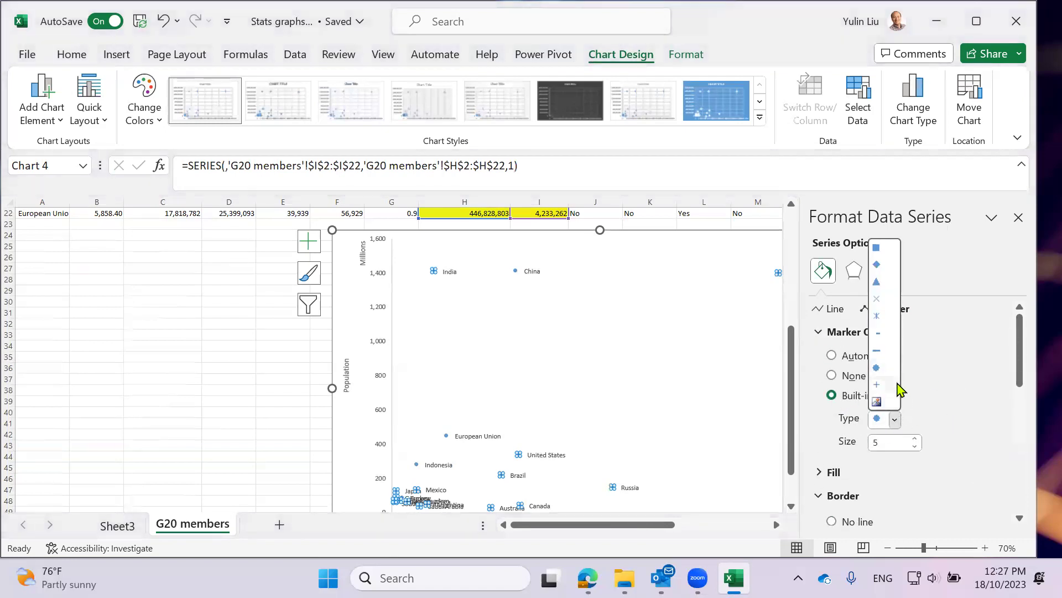
{"action": "left_click", "coordinate": [883, 275]}
Fill the scatter series' diamond markers with light green
{"action": "scroll", "coordinate": [908, 420], "scroll_direction": "down", "scroll_amount": 3}
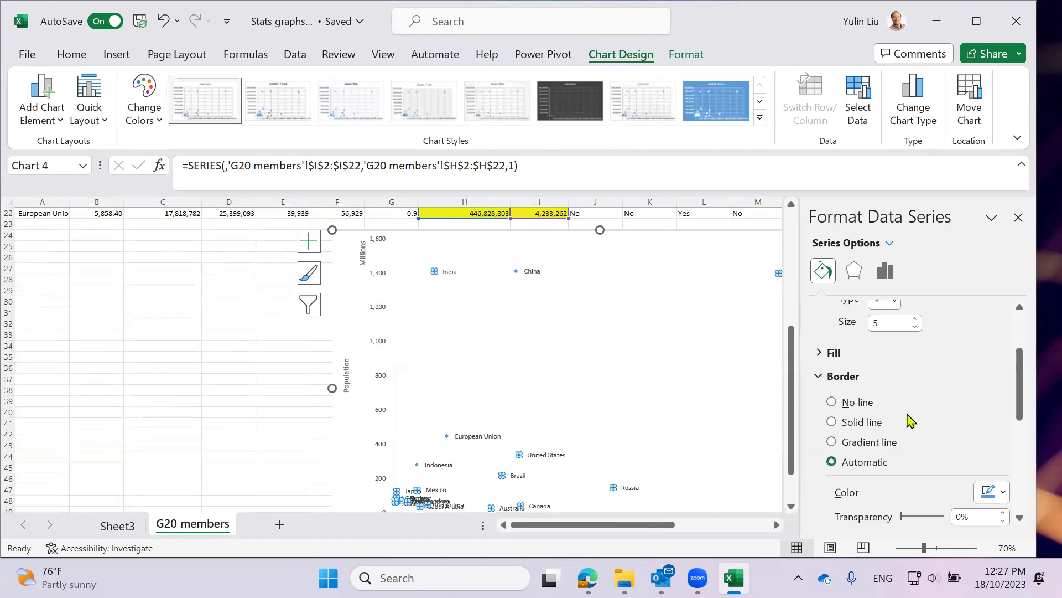
{"action": "left_click", "coordinate": [1004, 453]}
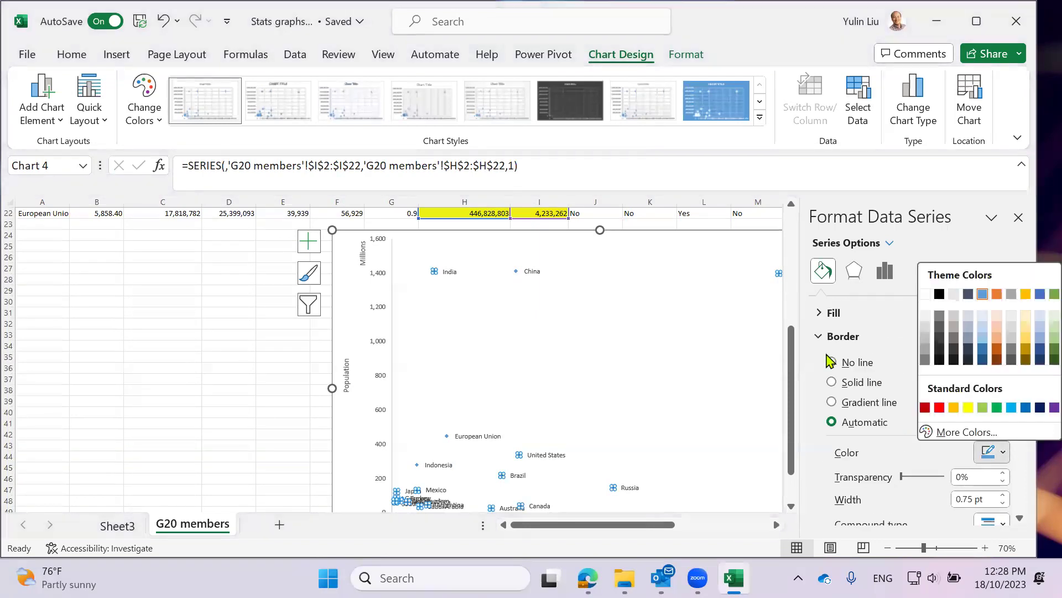
{"action": "left_click", "coordinate": [819, 314]}
{"action": "scroll", "coordinate": [985, 470], "scroll_direction": "down", "scroll_amount": 2}
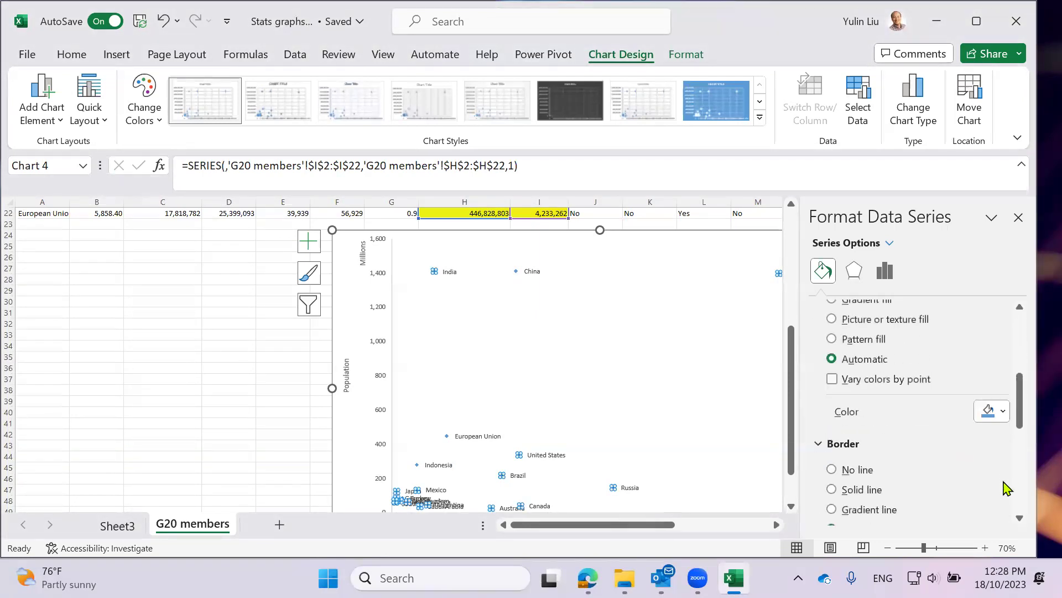
{"action": "left_click", "coordinate": [1002, 413]}
{"action": "left_click", "coordinate": [1001, 406]}
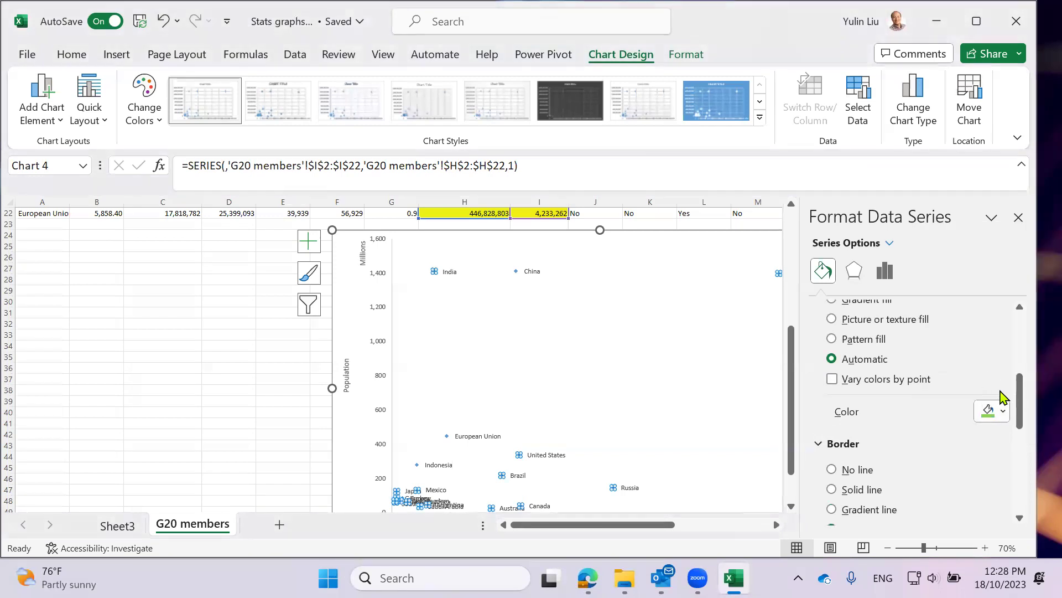
Set the diamond markers' size to 18 and finish formatting the data series
{"action": "scroll", "coordinate": [966, 416], "scroll_direction": "up", "scroll_amount": 3}
{"action": "scroll", "coordinate": [940, 409], "scroll_direction": "up", "scroll_amount": 2}
{"action": "left_click_drag", "start_coordinate": [915, 442], "coordinate": [918, 442]}
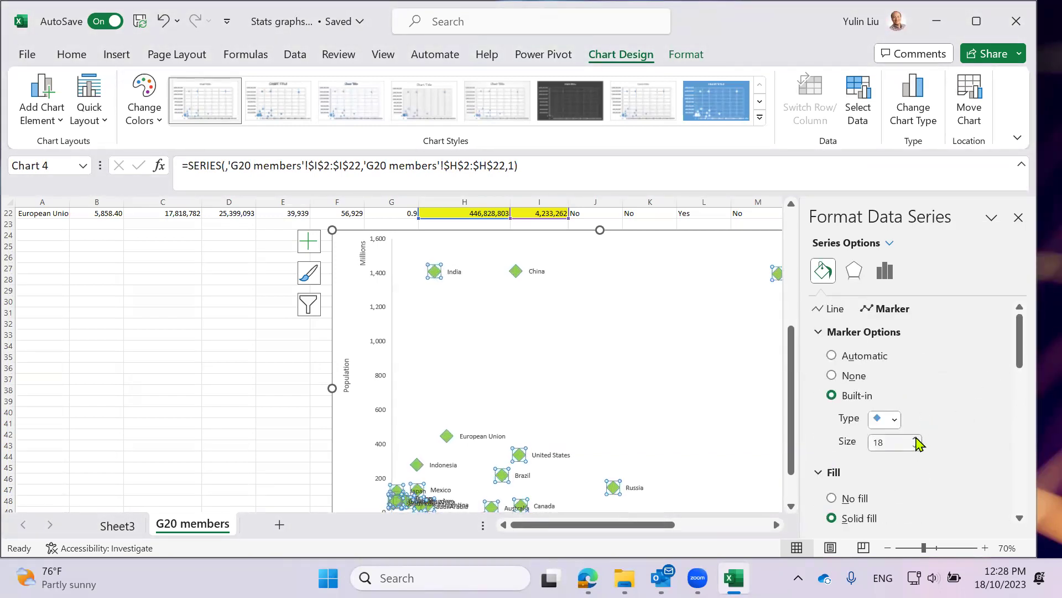
{"action": "scroll", "coordinate": [986, 398], "scroll_direction": "down", "scroll_amount": 2}
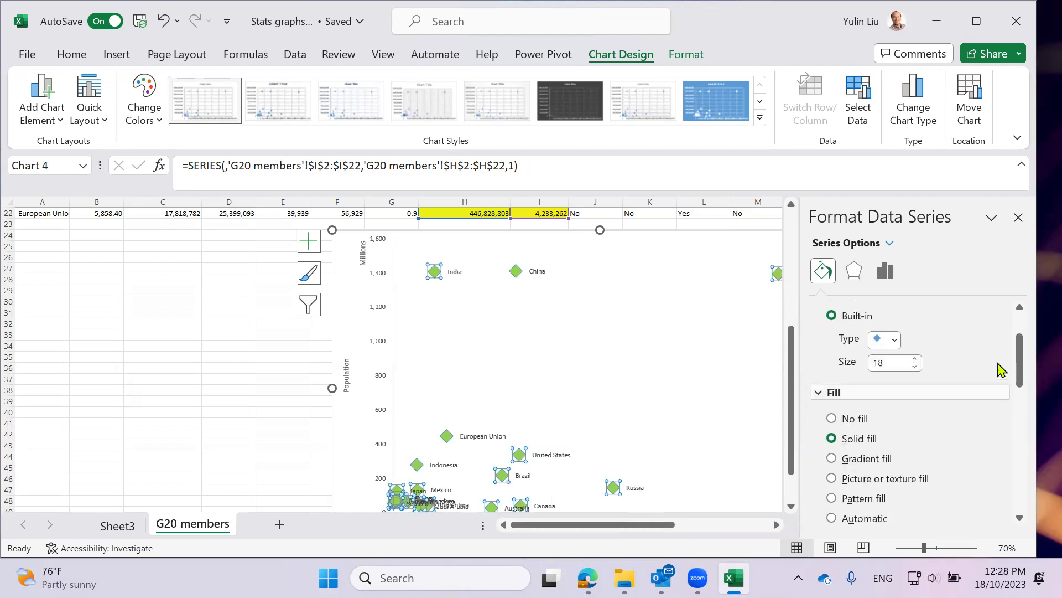
{"action": "left_click", "coordinate": [855, 272]}
{"action": "scroll", "coordinate": [962, 388], "scroll_direction": "up", "scroll_amount": 1}
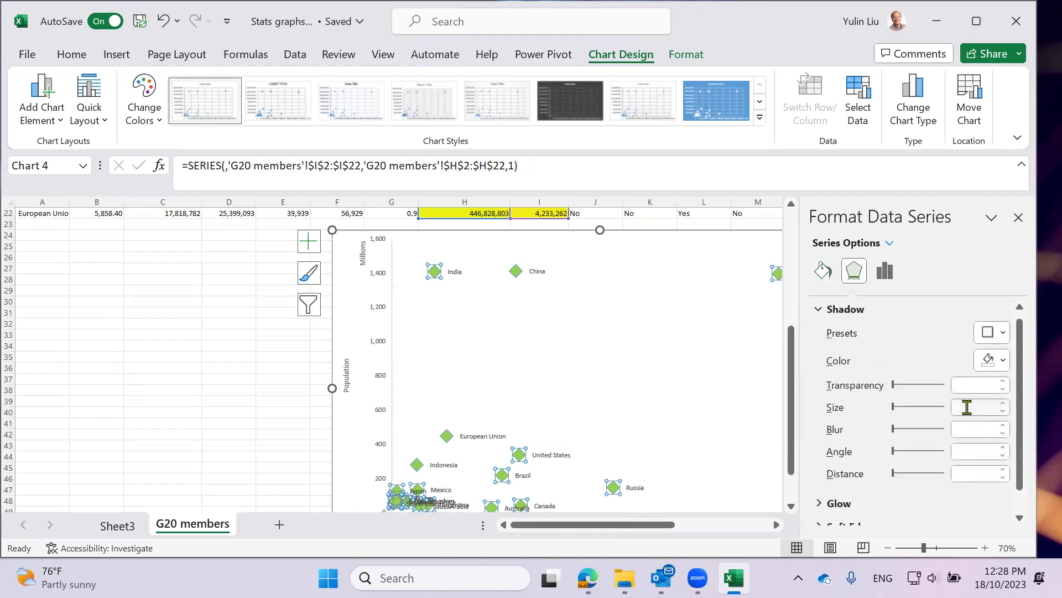
{"action": "left_click", "coordinate": [819, 310]}
{"action": "left_click", "coordinate": [737, 338]}
{"action": "left_click", "coordinate": [1018, 217]}
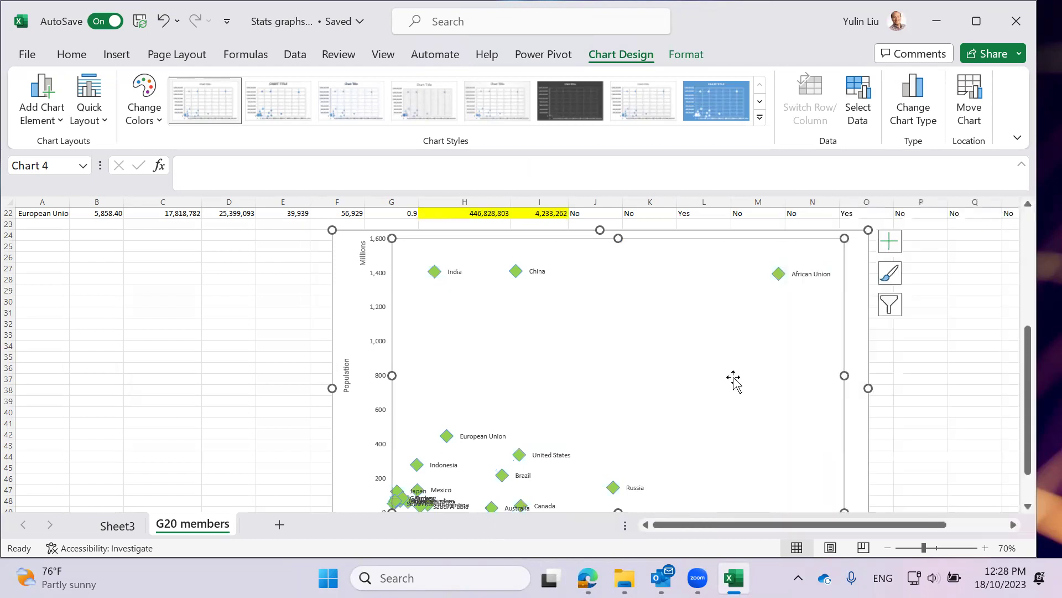
Fill only the United States marker with red in the scatter chart
{"action": "scroll", "coordinate": [630, 427], "scroll_direction": "up", "scroll_amount": 1}
{"action": "scroll", "coordinate": [630, 440], "scroll_direction": "down", "scroll_amount": 3}
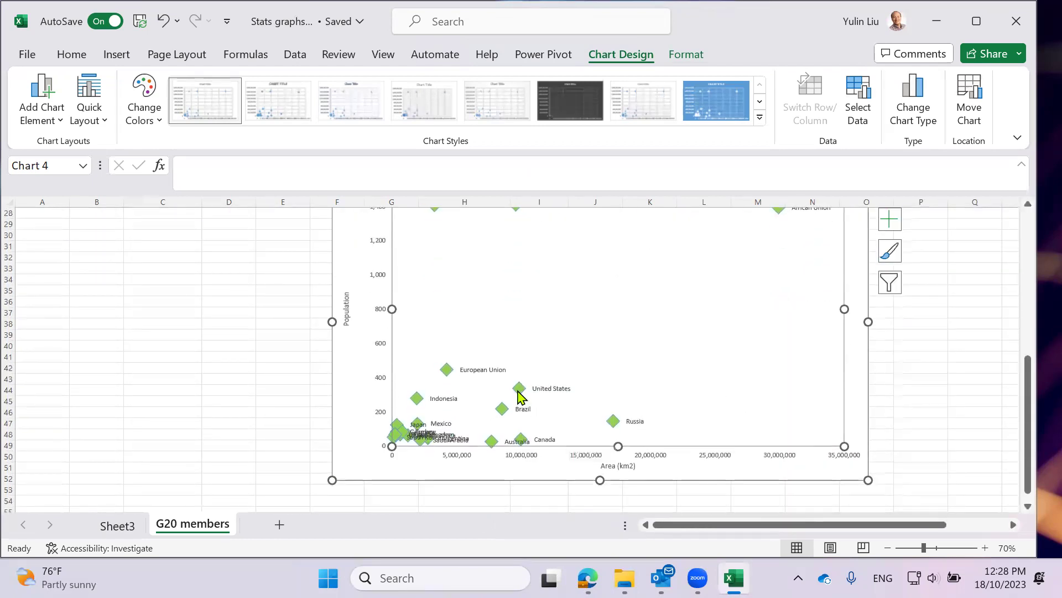
{"action": "left_click", "coordinate": [518, 391]}
{"action": "left_click", "coordinate": [519, 391]}
{"action": "right_click", "coordinate": [518, 391]}
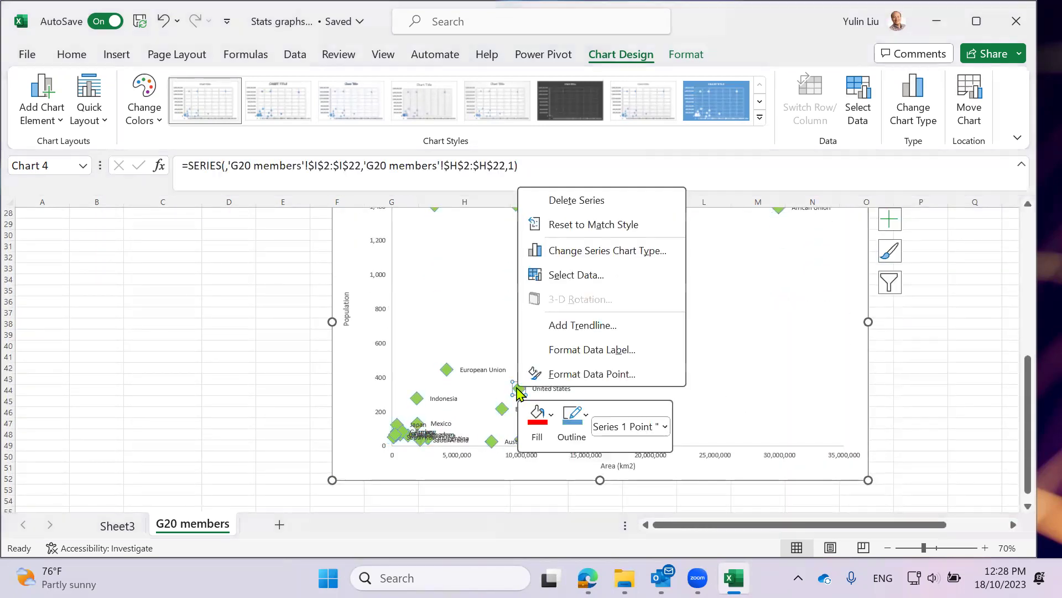
{"action": "left_click", "coordinate": [538, 419]}
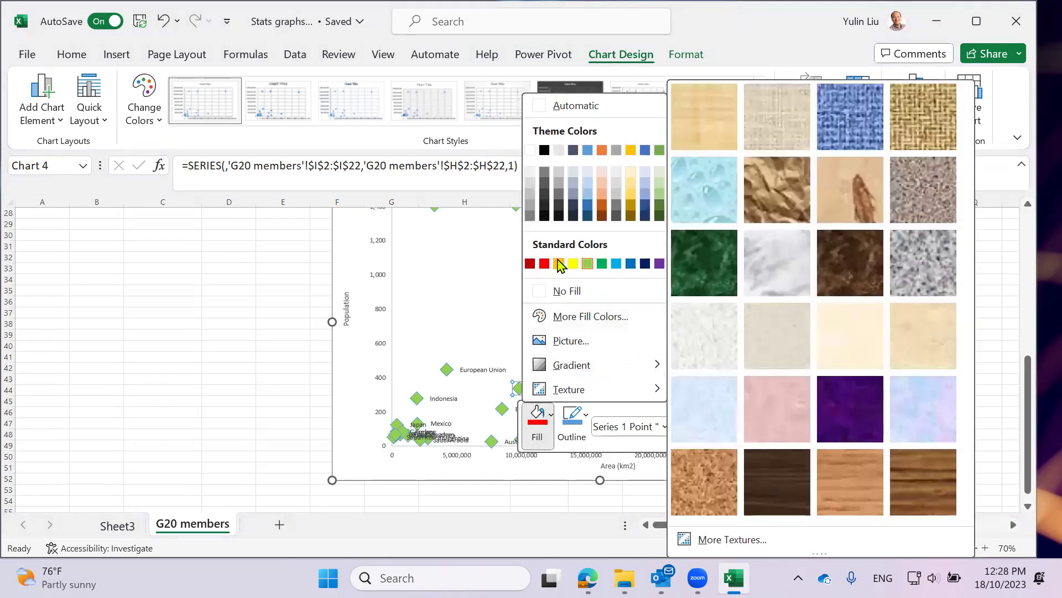
{"action": "left_click", "coordinate": [551, 415]}
{"action": "left_click", "coordinate": [551, 415]}
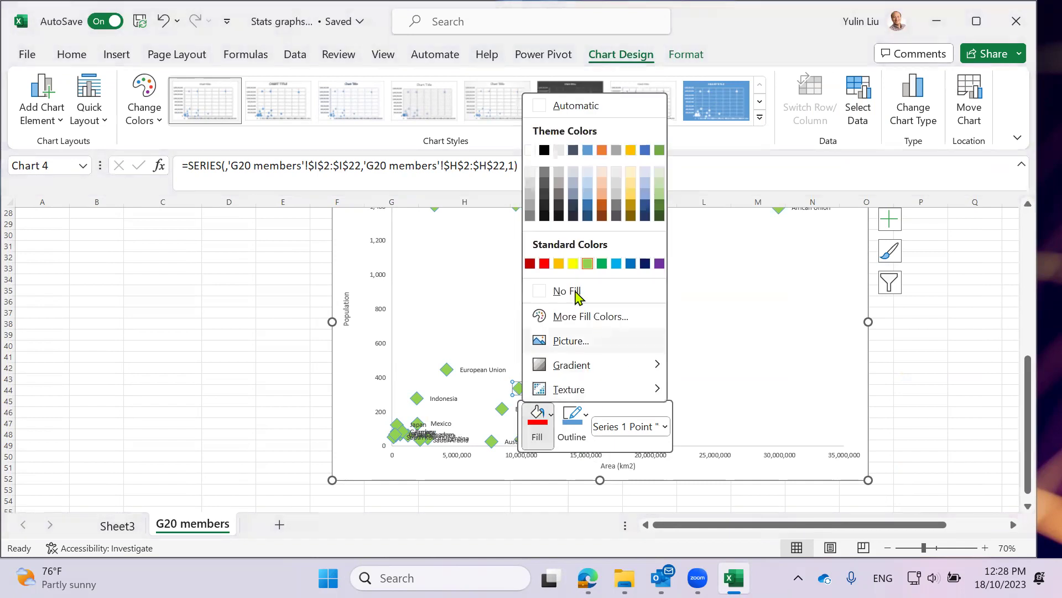
{"action": "left_click", "coordinate": [756, 409]}
{"action": "left_click", "coordinate": [756, 409]}
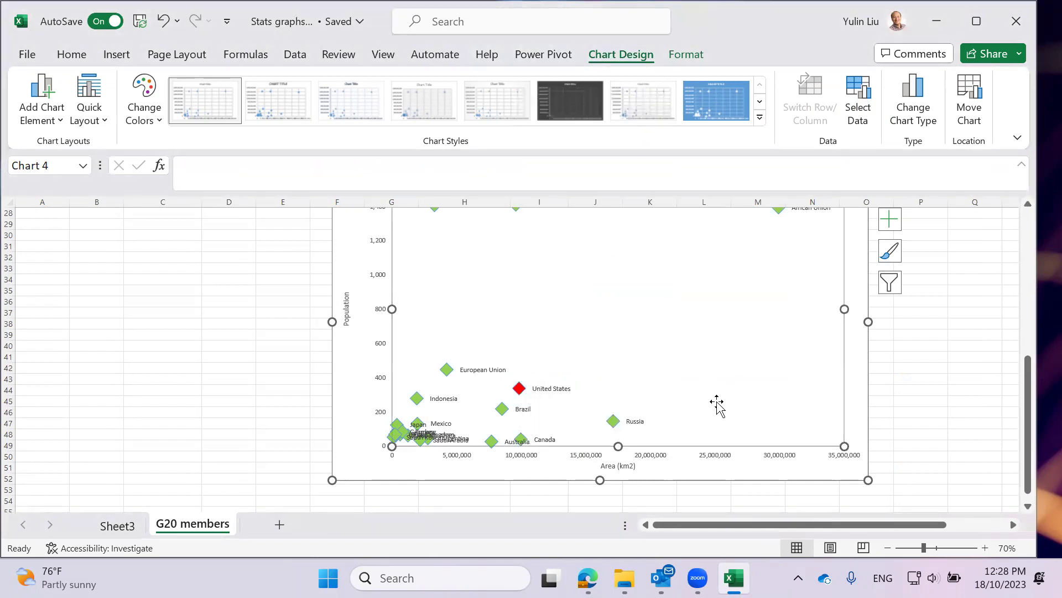
Set the font size of all the scatter chart's member data labels to 14
{"action": "scroll", "coordinate": [720, 409], "scroll_direction": "up", "scroll_amount": 3}
{"action": "scroll", "coordinate": [730, 410], "scroll_direction": "down", "scroll_amount": 2}
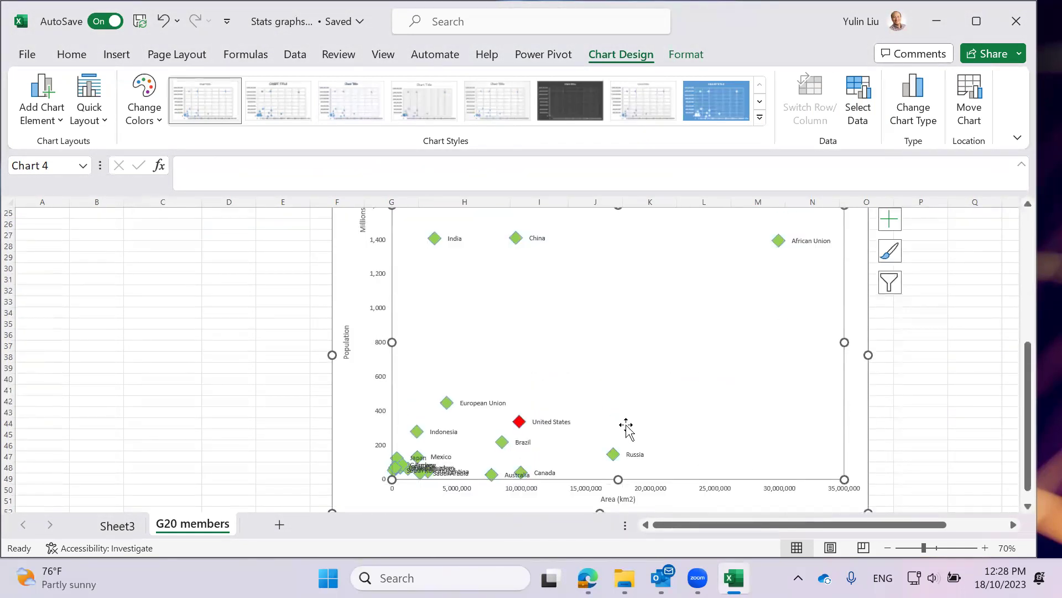
{"action": "left_click", "coordinate": [561, 421]}
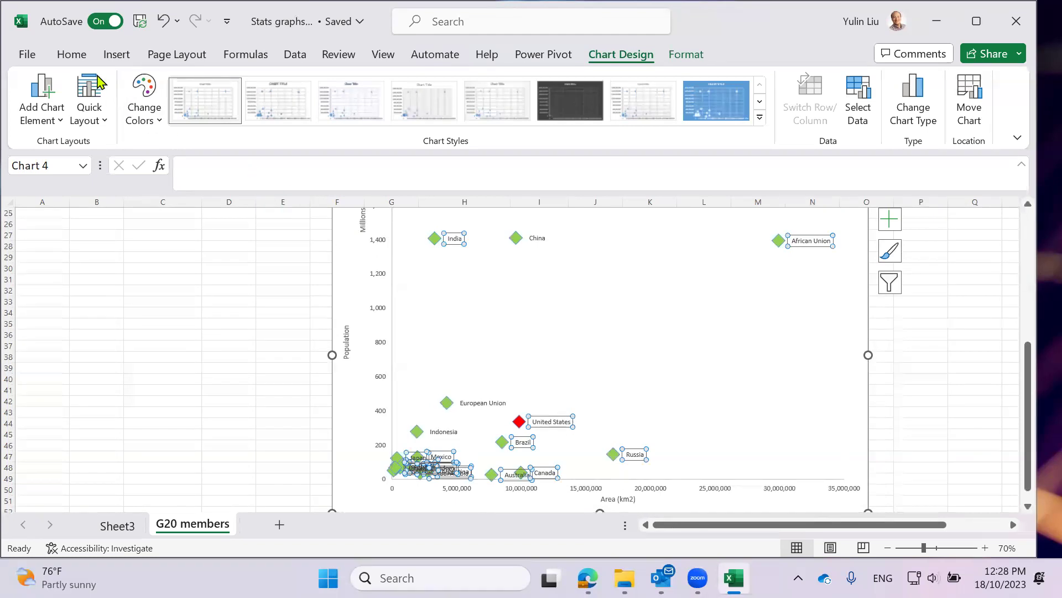
{"action": "left_click", "coordinate": [71, 54]}
{"action": "left_click", "coordinate": [233, 87]}
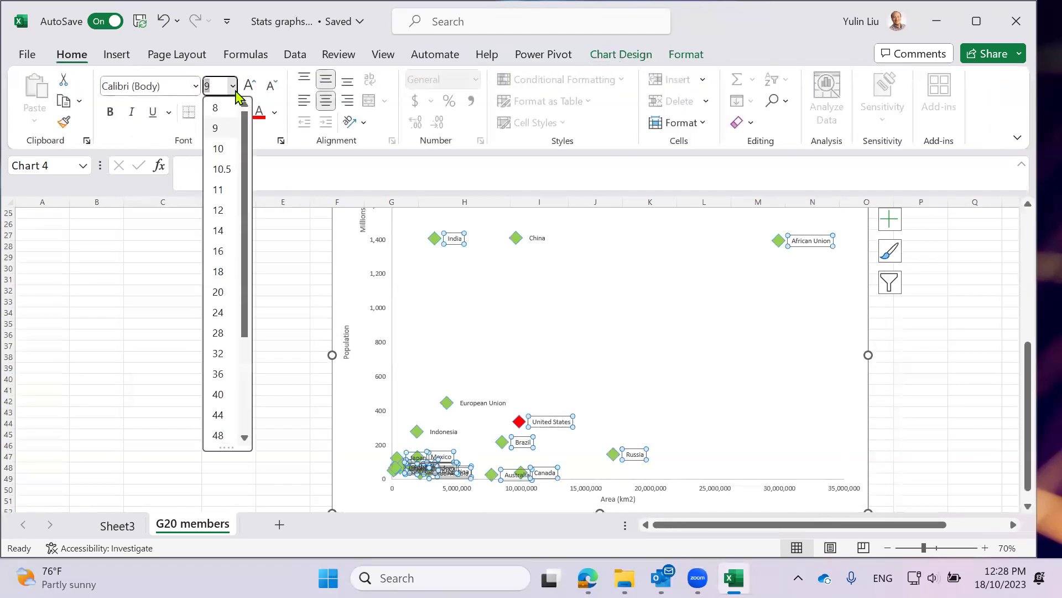
{"action": "left_click", "coordinate": [221, 231]}
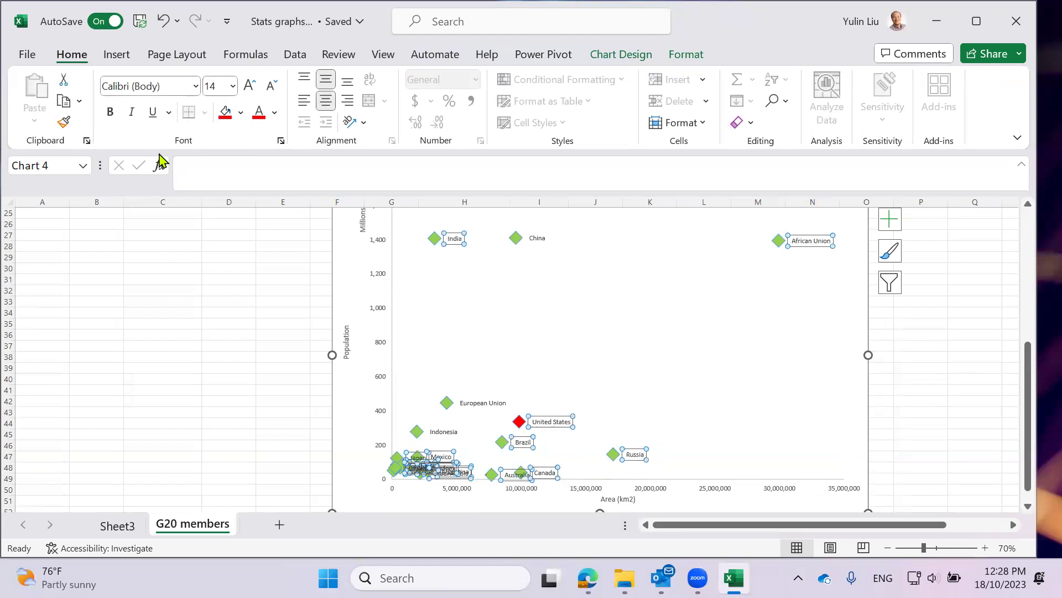
Make the member data labels bold, italic and red, and deselect the chart
{"action": "left_click", "coordinate": [131, 112]}
{"action": "left_click", "coordinate": [109, 112]}
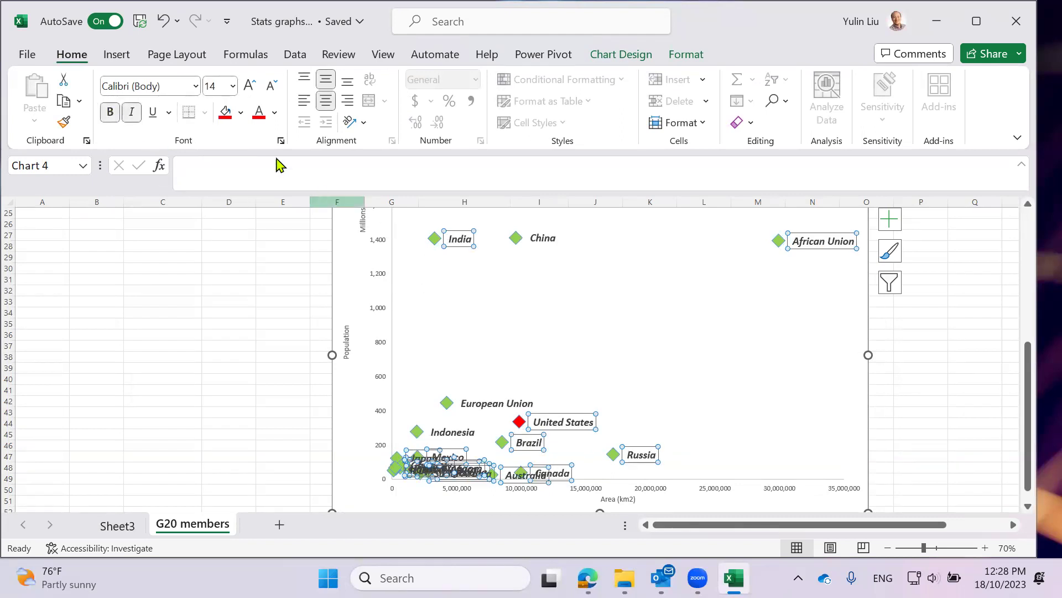
{"action": "left_click", "coordinate": [258, 113]}
{"action": "left_click", "coordinate": [710, 353]}
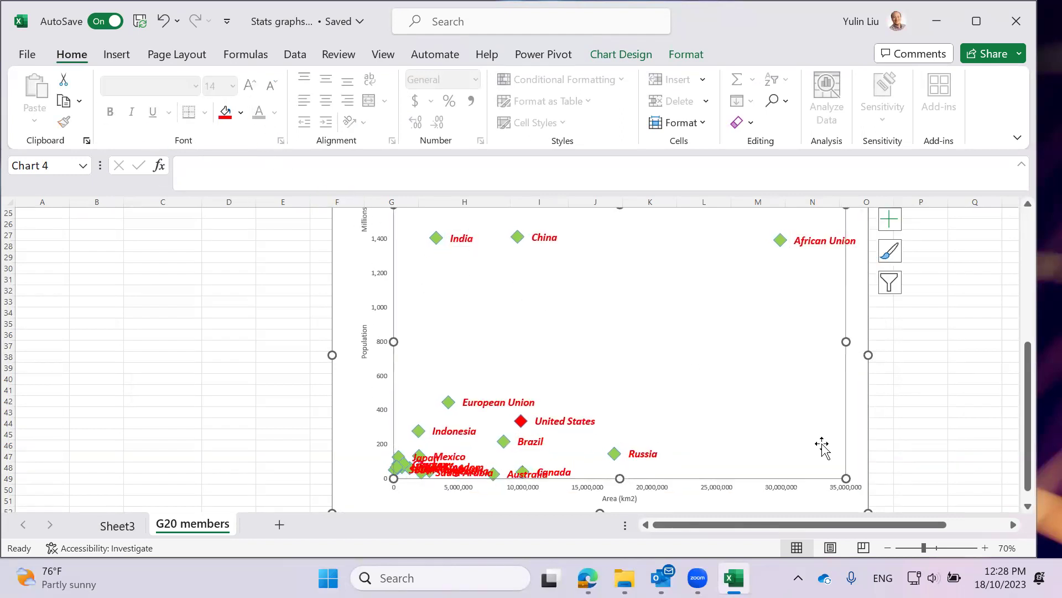
{"action": "scroll", "coordinate": [871, 435], "scroll_direction": "up", "scroll_amount": 3}
{"action": "left_click", "coordinate": [947, 416]}
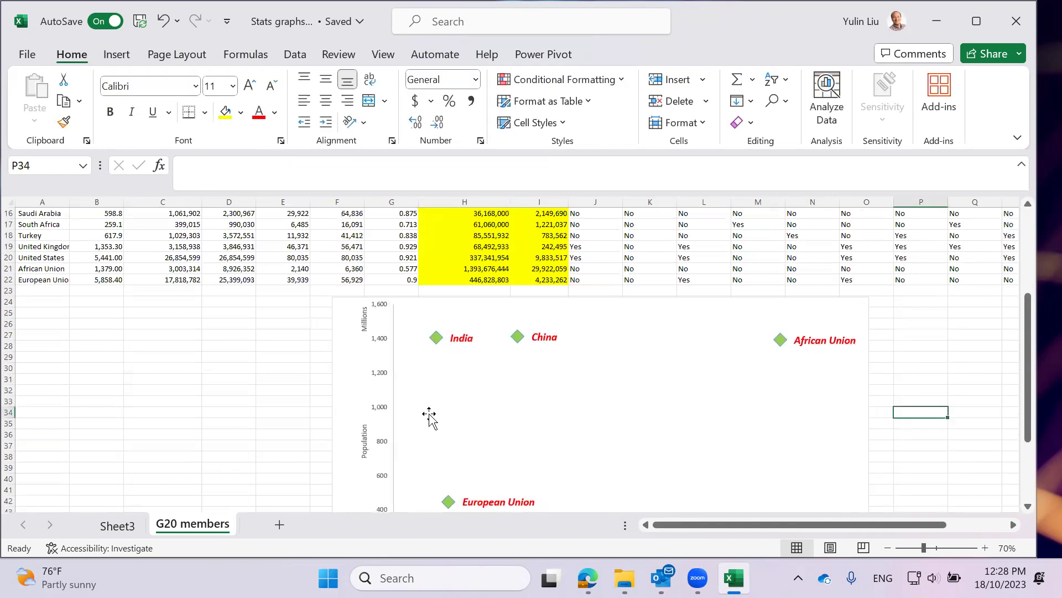
{"action": "scroll", "coordinate": [271, 395], "scroll_direction": "down", "scroll_amount": 3}
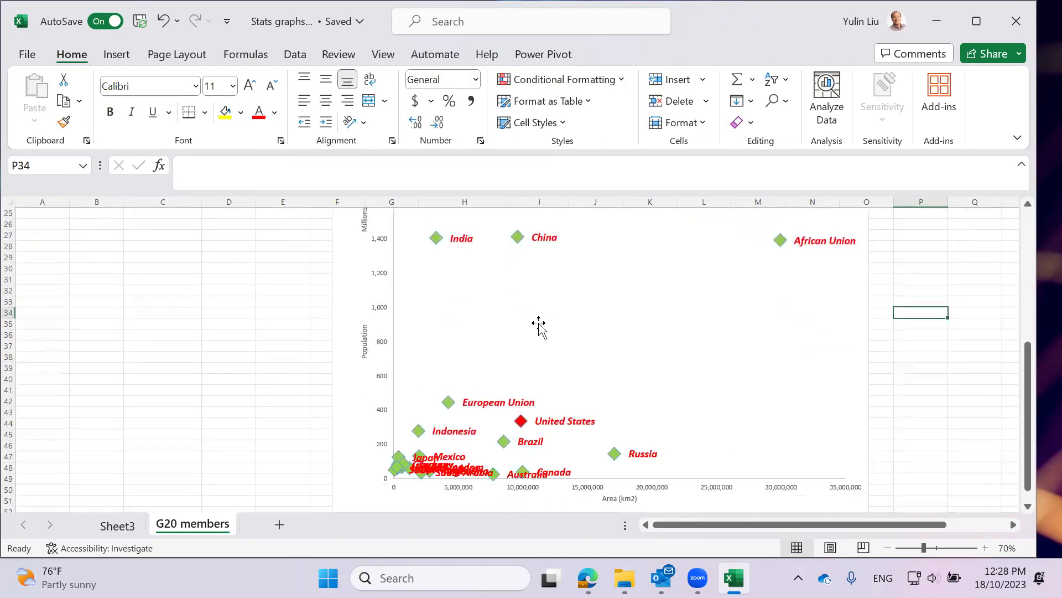
Examine the scatter chart's series and axis values in its data source settings, and cancel the dialog
{"action": "right_click", "coordinate": [538, 323]}
{"action": "left_click", "coordinate": [603, 435]}
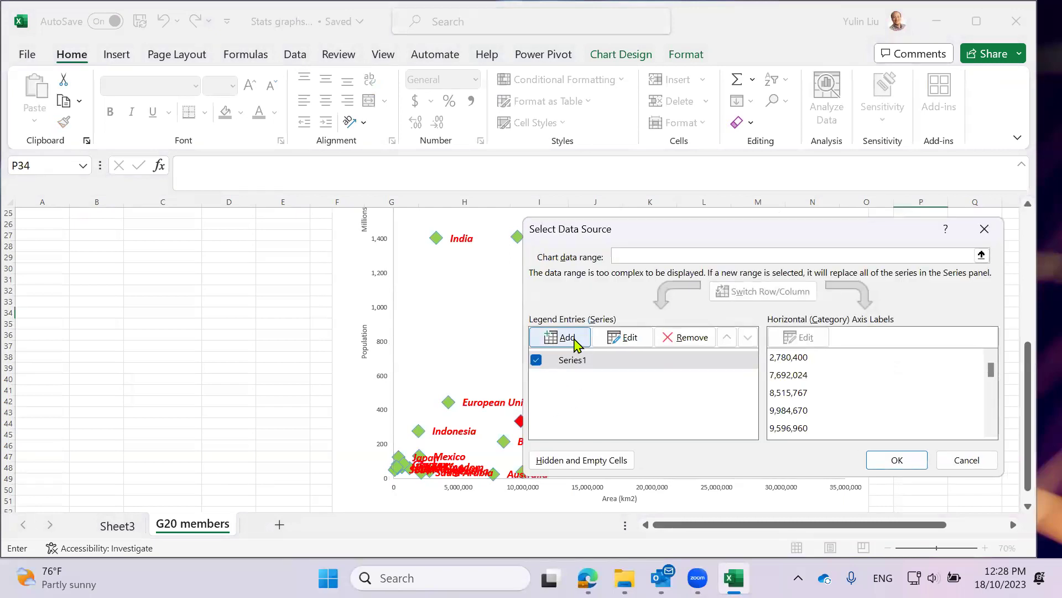
{"action": "left_click", "coordinate": [964, 463]}
Compare the population and area data in the G20 members table with the scatter chart, and deselect the chart
{"action": "scroll", "coordinate": [626, 411], "scroll_direction": "up", "scroll_amount": 3}
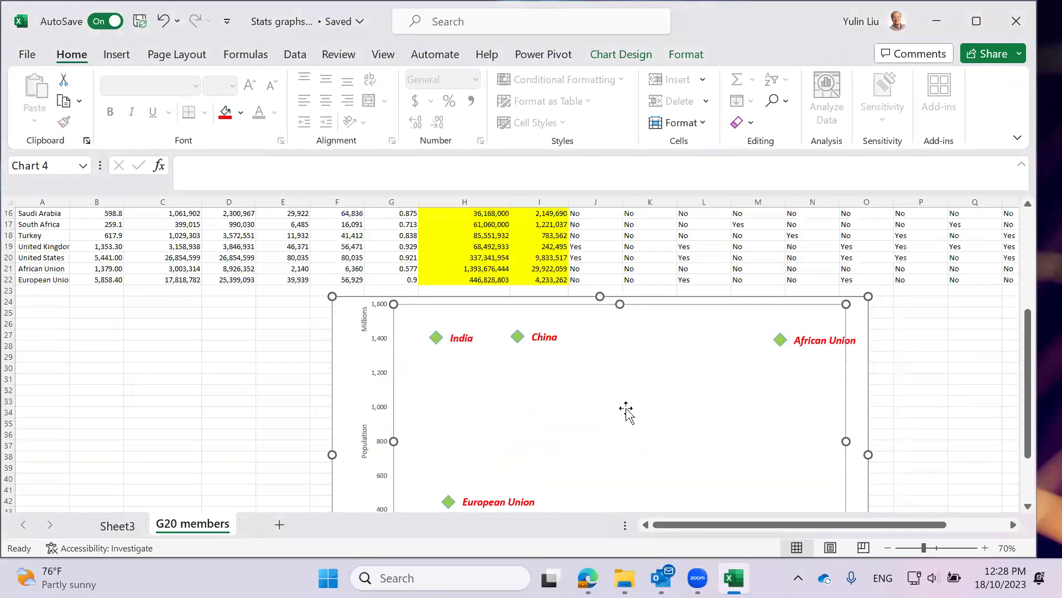
{"action": "scroll", "coordinate": [626, 410], "scroll_direction": "up", "scroll_amount": 2}
{"action": "scroll", "coordinate": [95, 271], "scroll_direction": "up", "scroll_amount": 3}
{"action": "scroll", "coordinate": [664, 399], "scroll_direction": "down", "scroll_amount": 3}
{"action": "scroll", "coordinate": [581, 396], "scroll_direction": "down", "scroll_amount": 3}
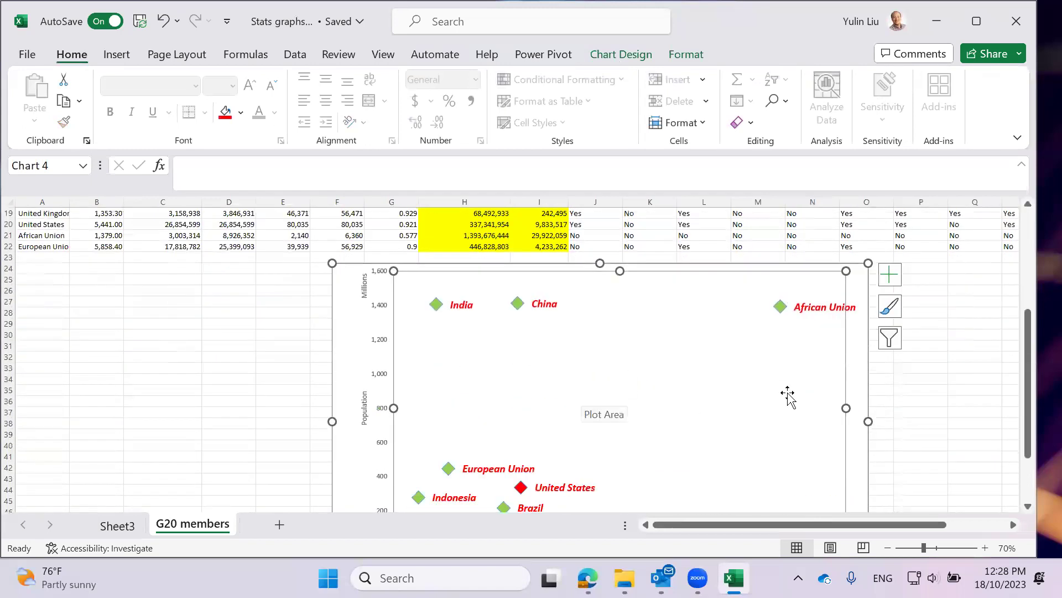
{"action": "scroll", "coordinate": [930, 406], "scroll_direction": "down", "scroll_amount": 1}
{"action": "left_click", "coordinate": [957, 398]}
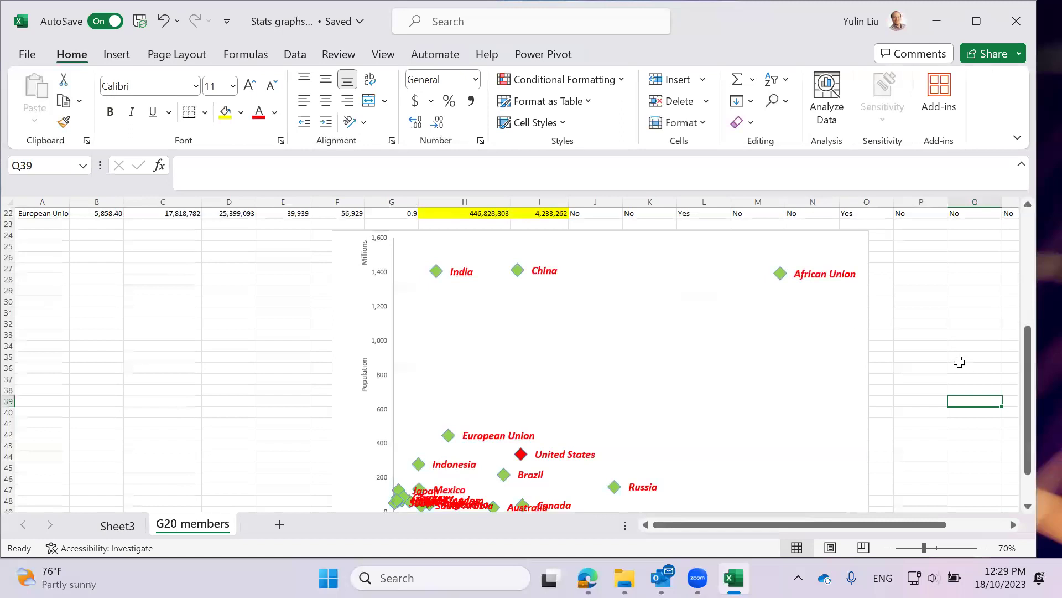
{"action": "scroll", "coordinate": [958, 362], "scroll_direction": "down", "scroll_amount": 2}
{"action": "scroll", "coordinate": [953, 363], "scroll_direction": "up", "scroll_amount": 1}
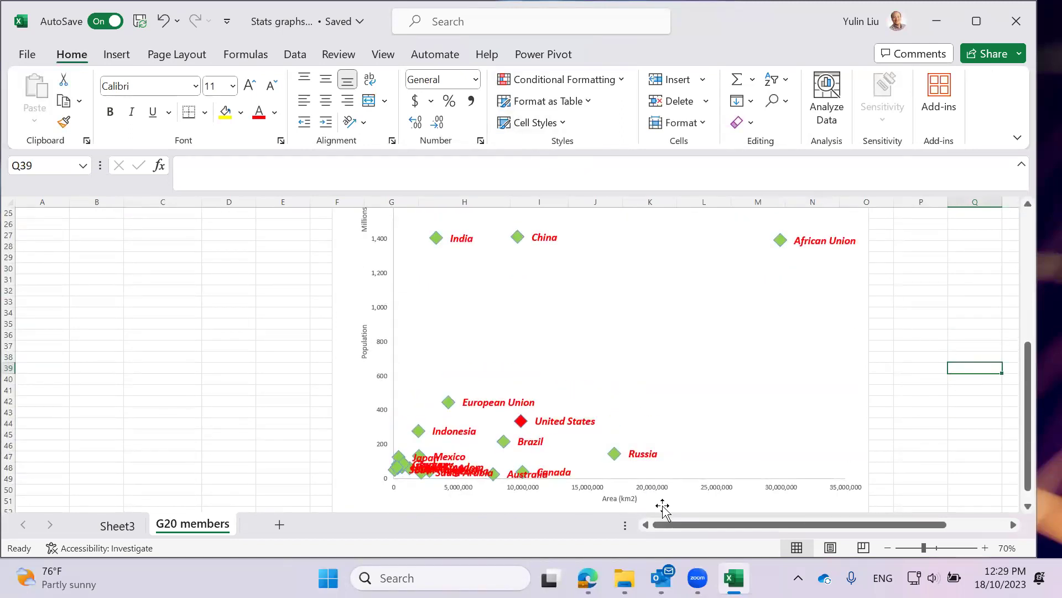
Switch to the main Zoom window
{"action": "mouse_move", "coordinate": [697, 578]}
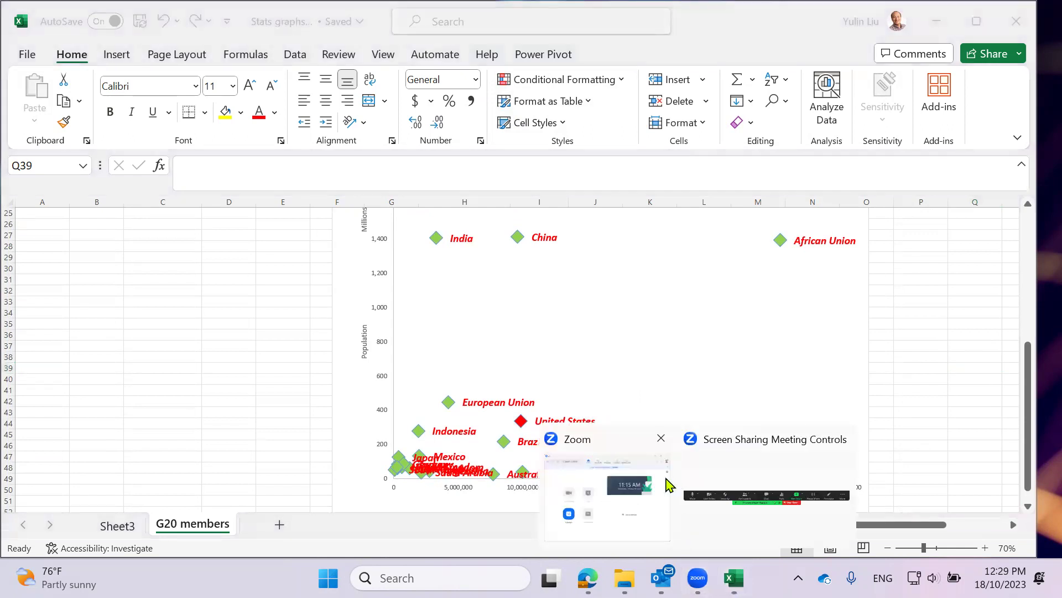
{"action": "left_click", "coordinate": [630, 500]}
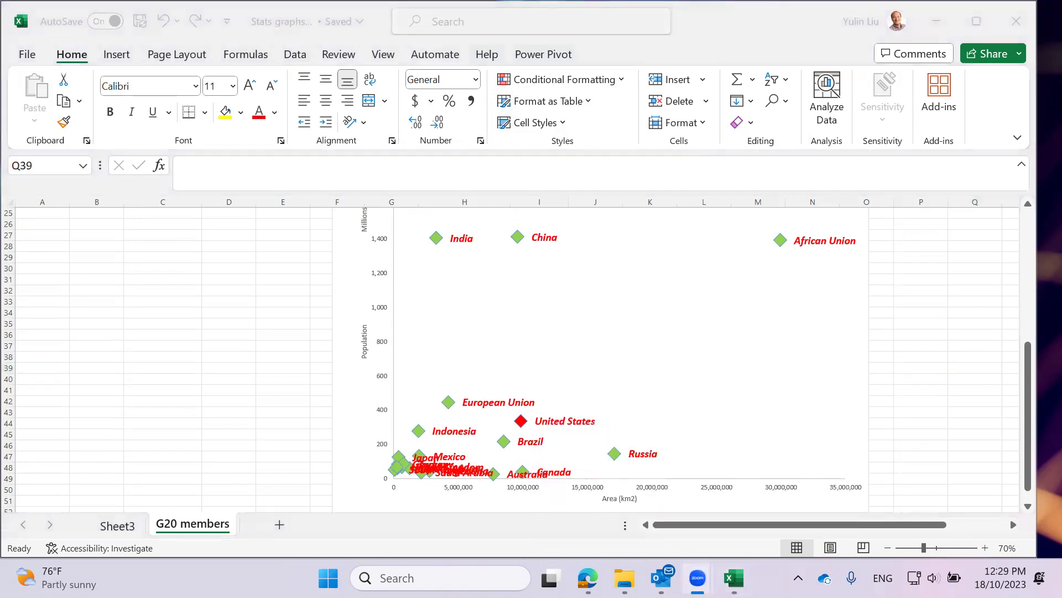